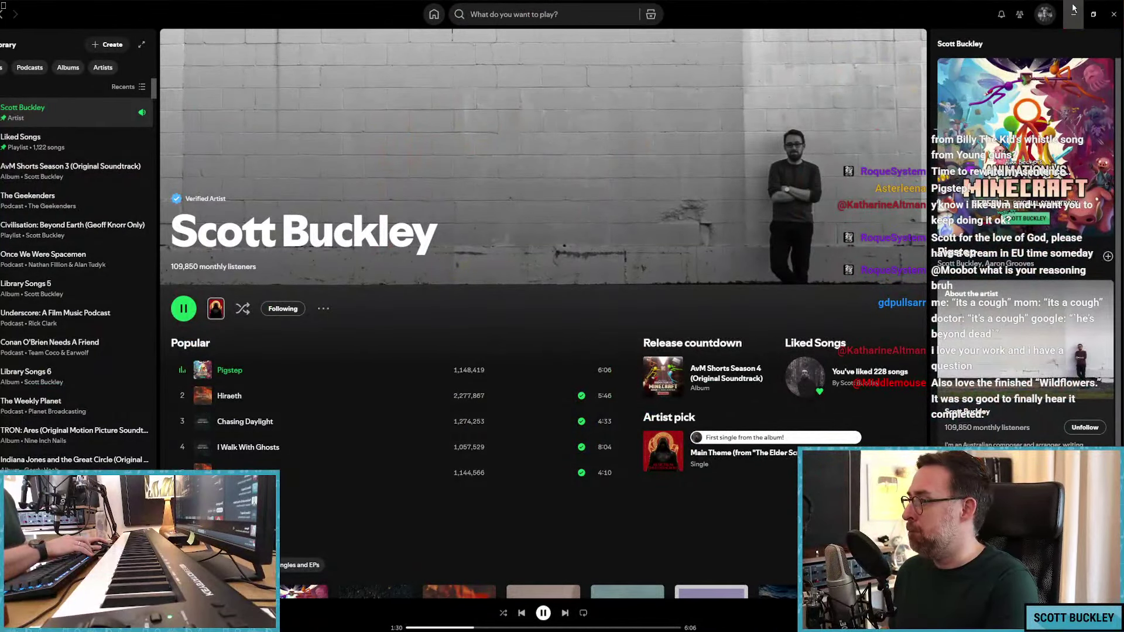
# Step: Switch from Spotify to the untitled project in Cakewalk Sonar and return the playhead to the start
pyautogui.click(1074, 11)
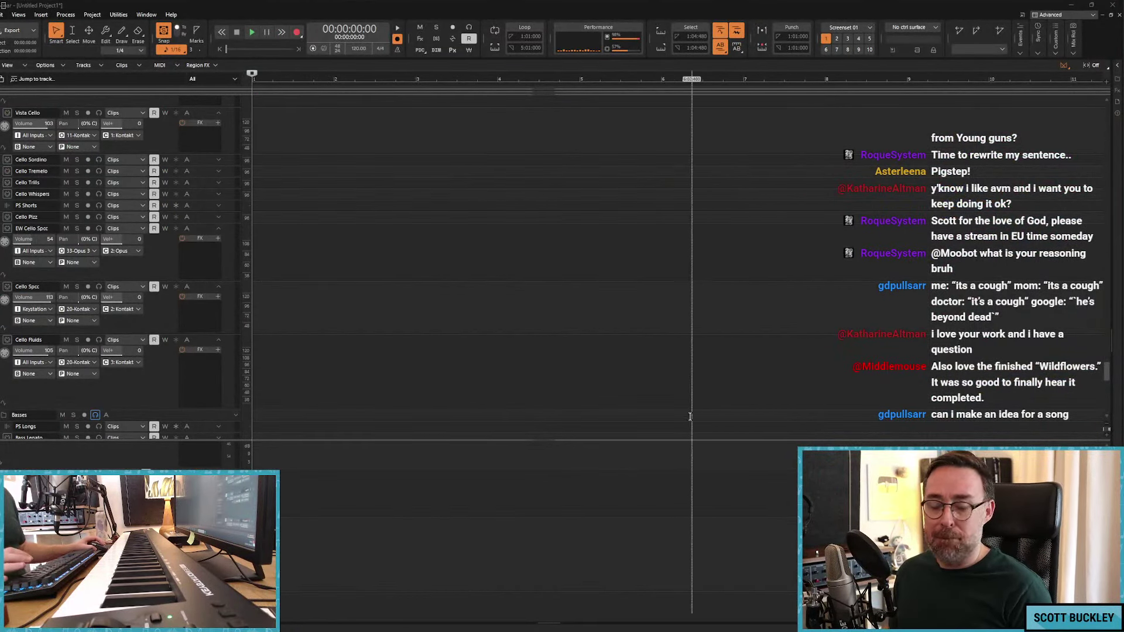
pyautogui.moveTo(735, 630)
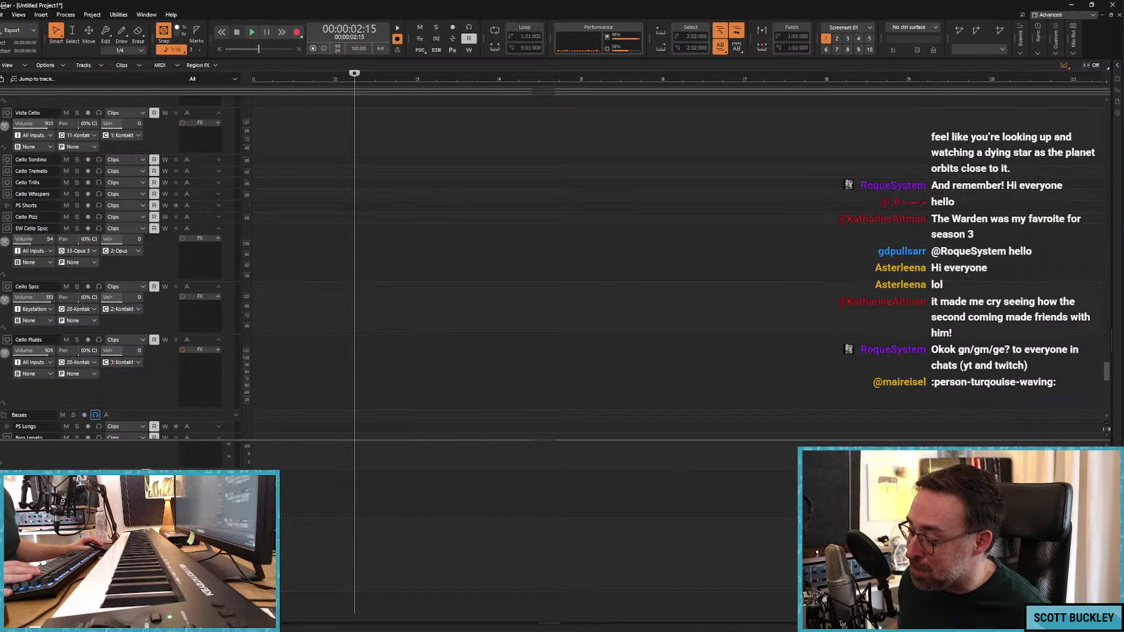
pyautogui.moveTo(526, 631)
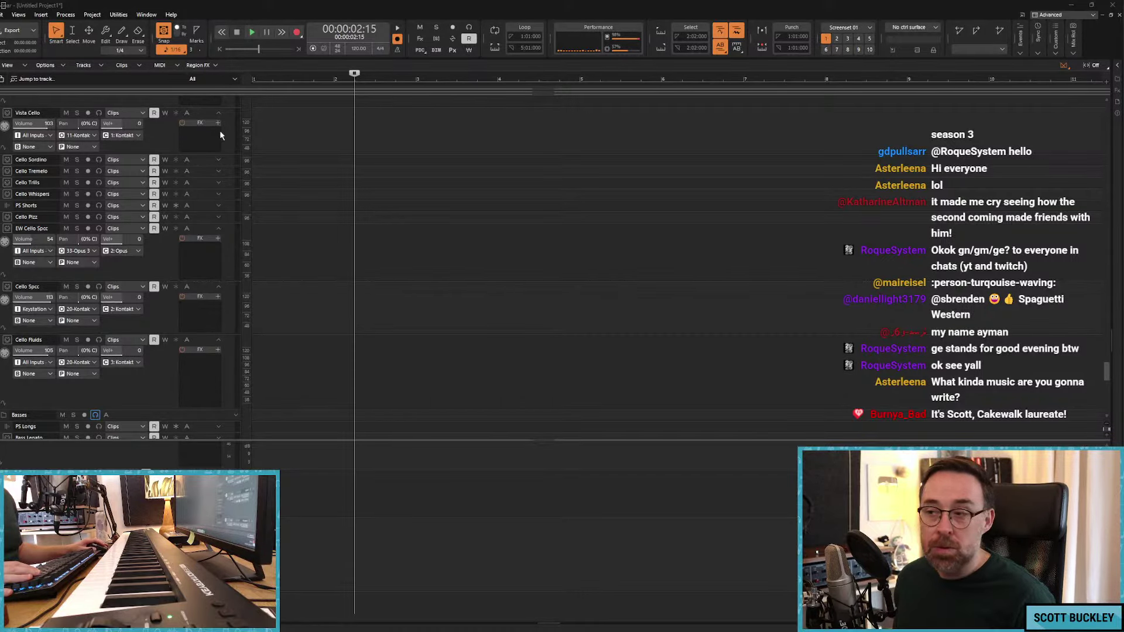
pyautogui.press('w')
# Step: Look through the cello and bass tracks down to the end of the Basses group, and select the EW Bass track
pyautogui.scroll(-5, 306, 167)
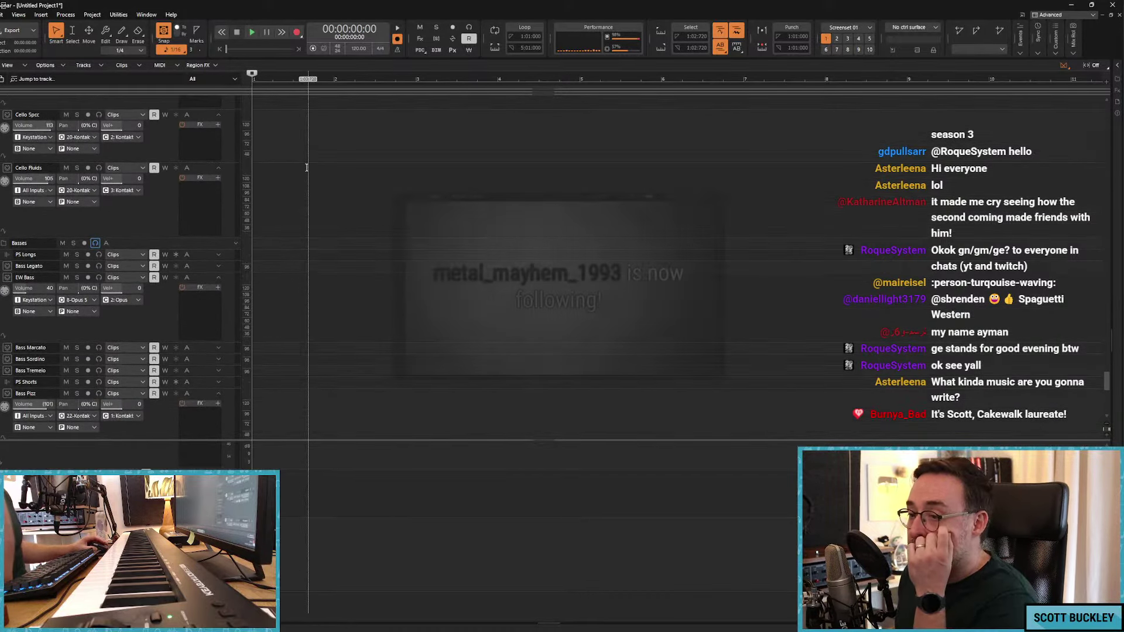
pyautogui.scroll(-2, 306, 167)
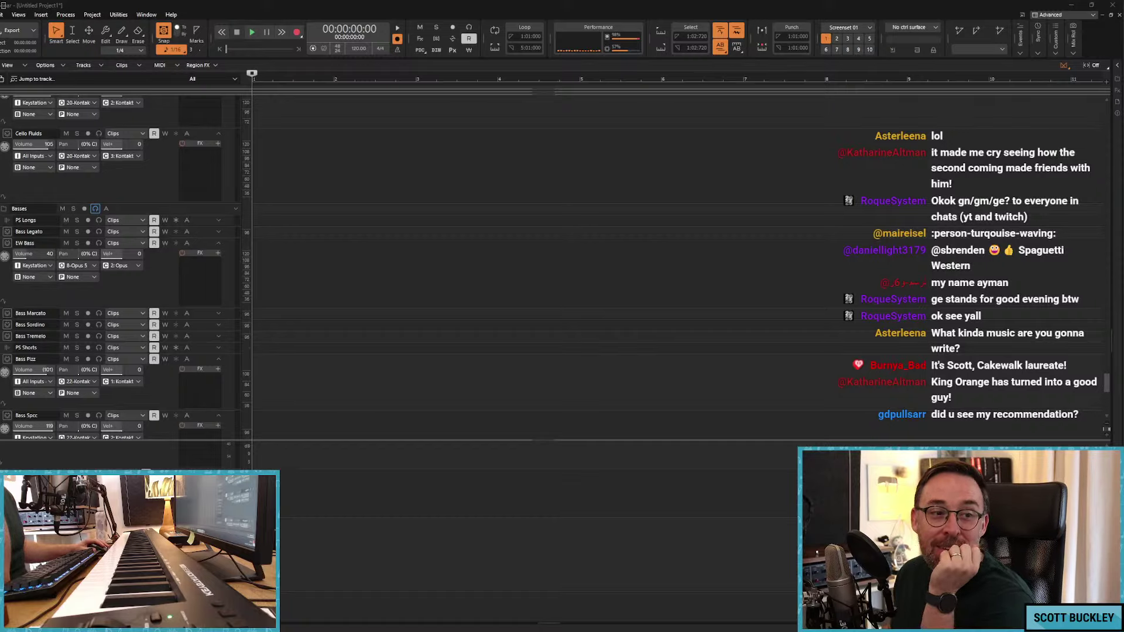
pyautogui.click(499, 137)
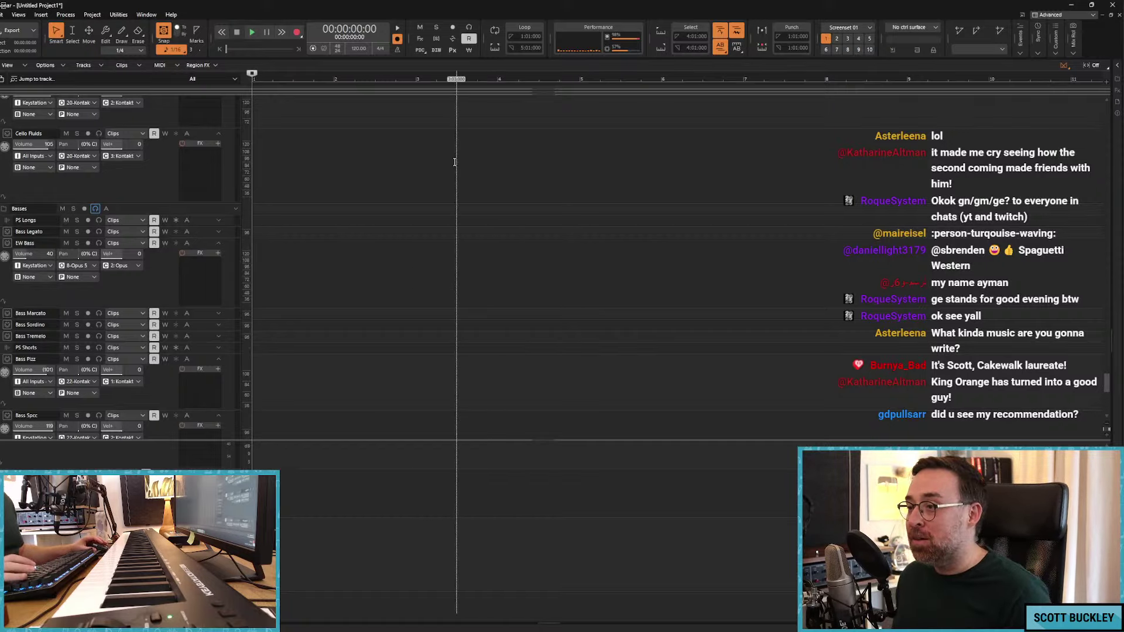
pyautogui.scroll(-5, 455, 162)
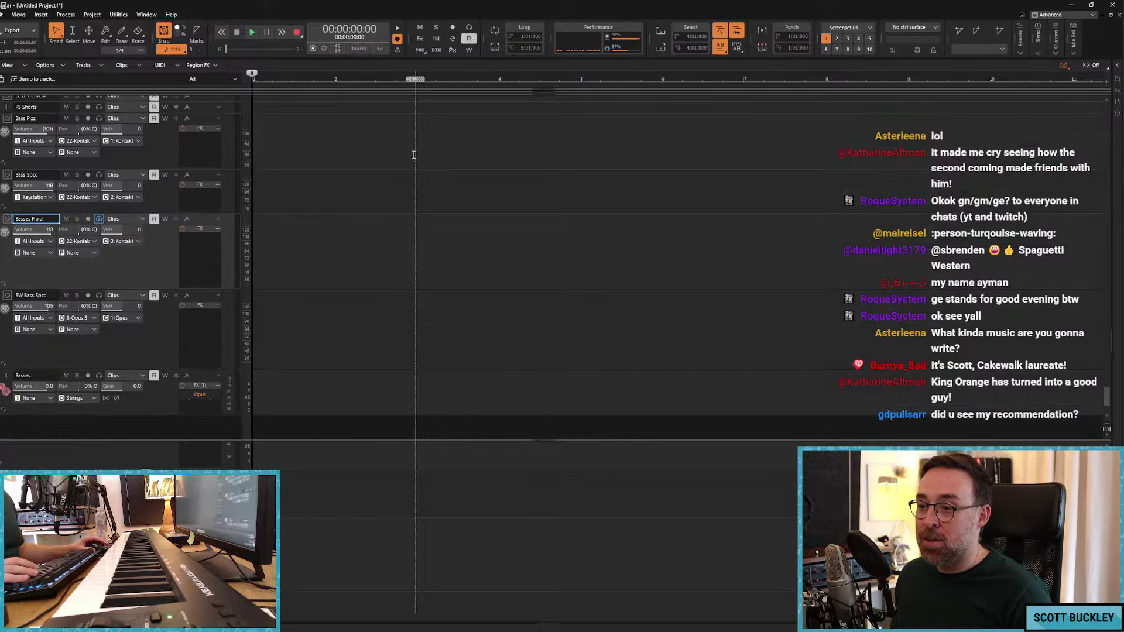
pyautogui.scroll(8, 414, 154)
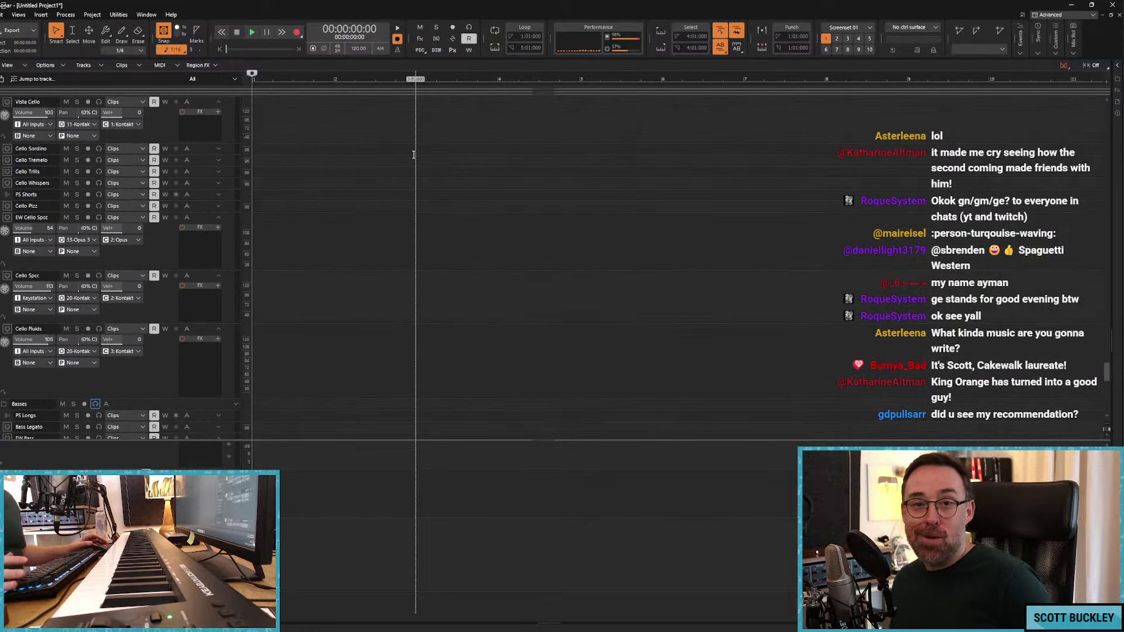
pyautogui.scroll(-8, 414, 155)
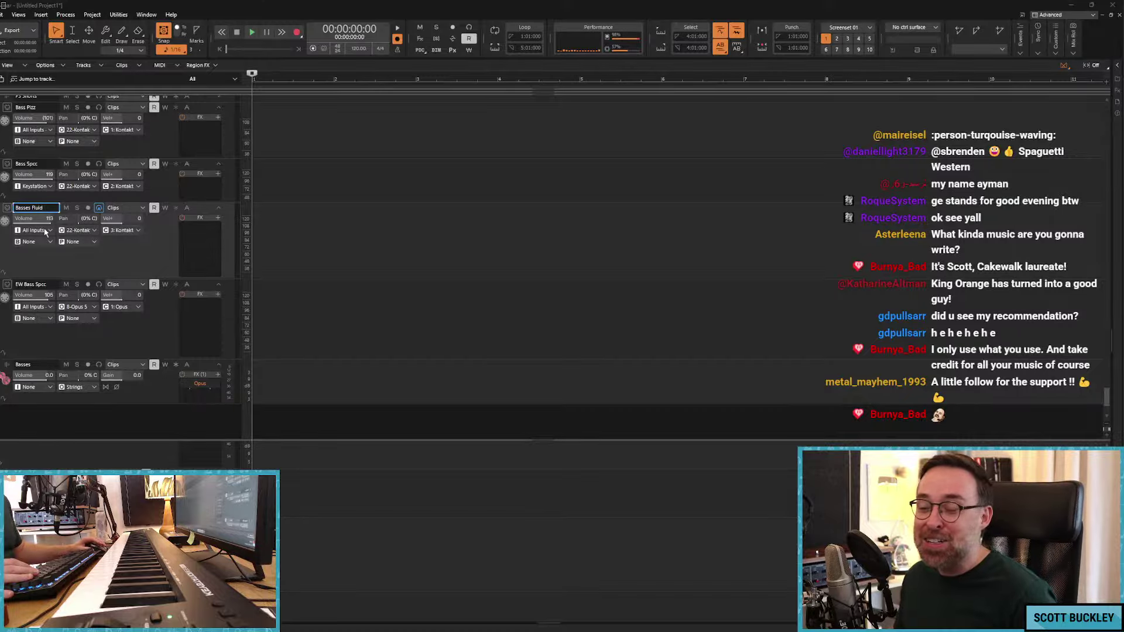
pyautogui.scroll(-3, 268, 293)
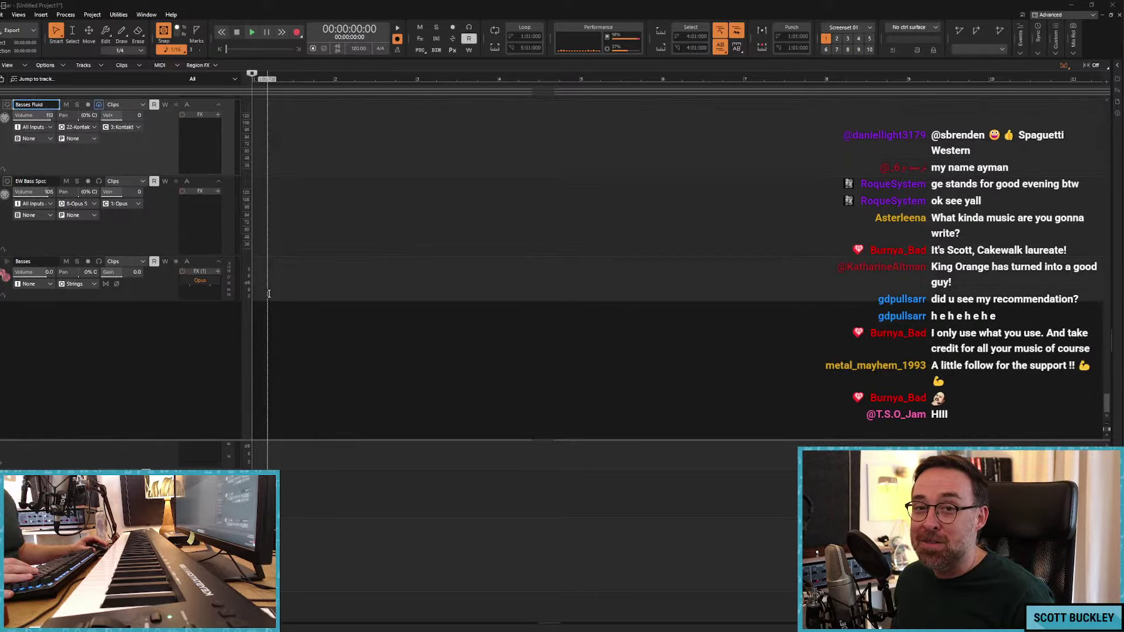
pyautogui.scroll(2, 269, 293)
pyautogui.scroll(-1, 269, 293)
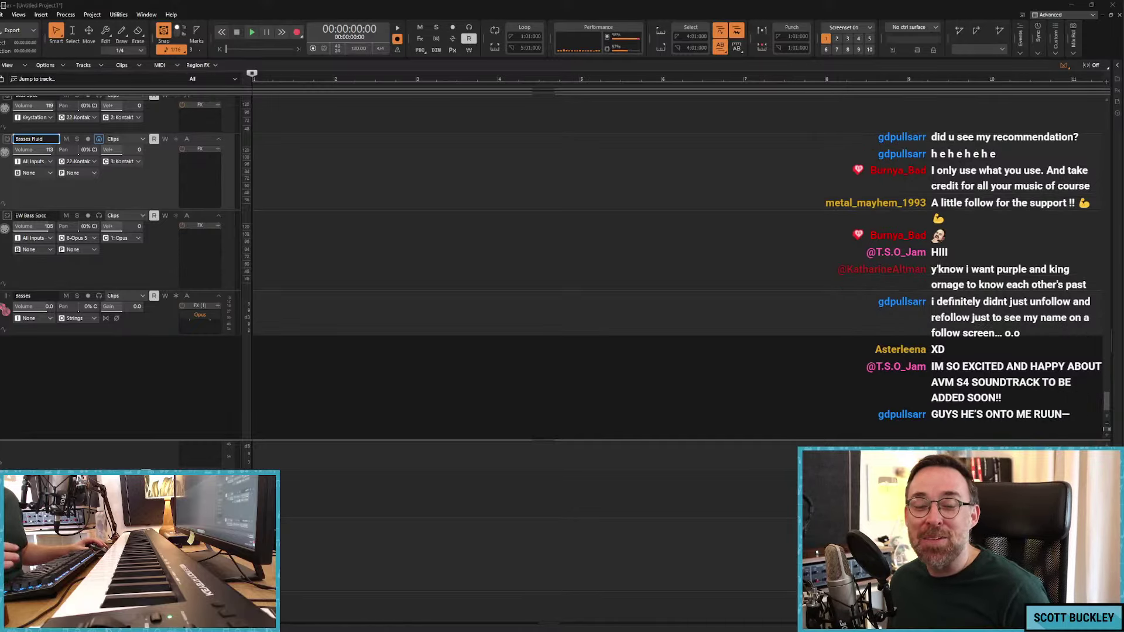
pyautogui.scroll(3, 255, 260)
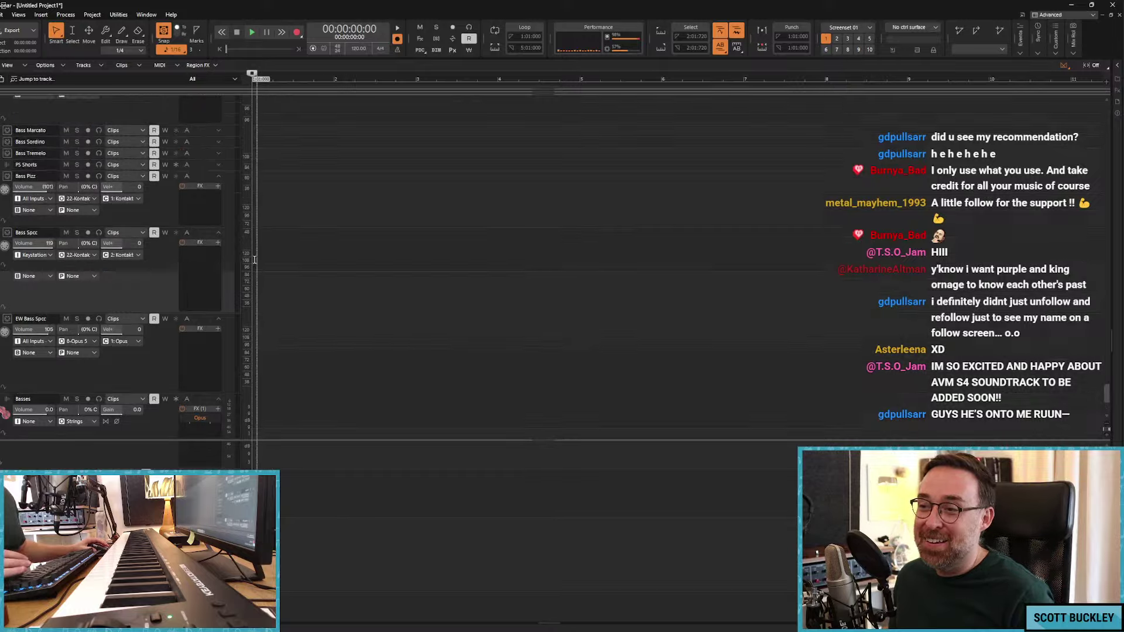
pyautogui.scroll(-1, 255, 261)
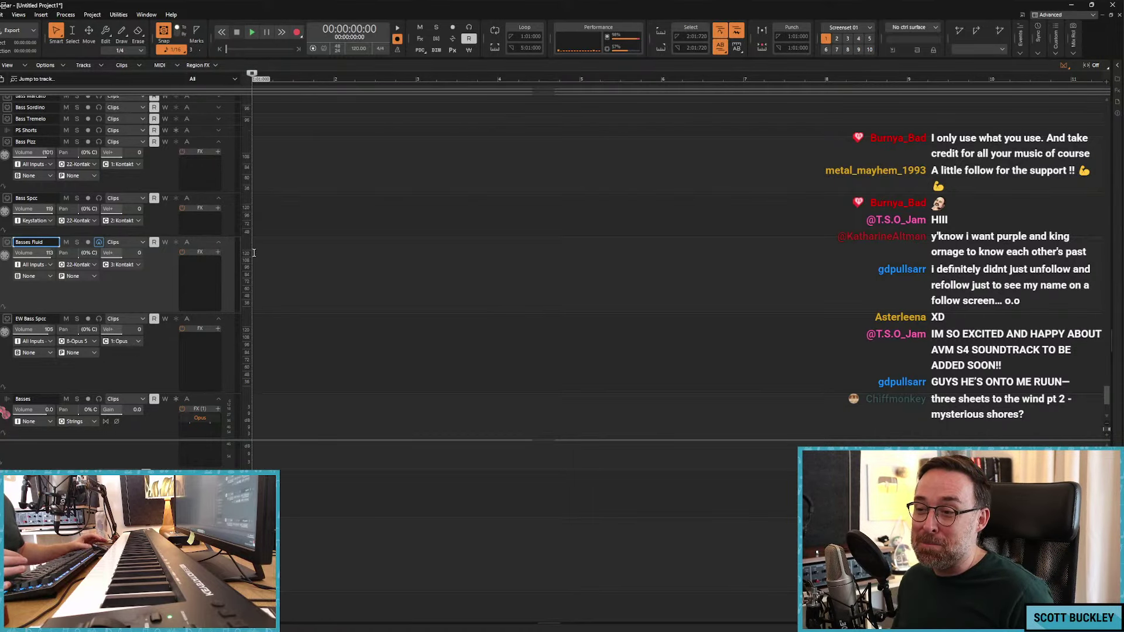
pyautogui.scroll(1, 311, 256)
pyautogui.scroll(4, 287, 270)
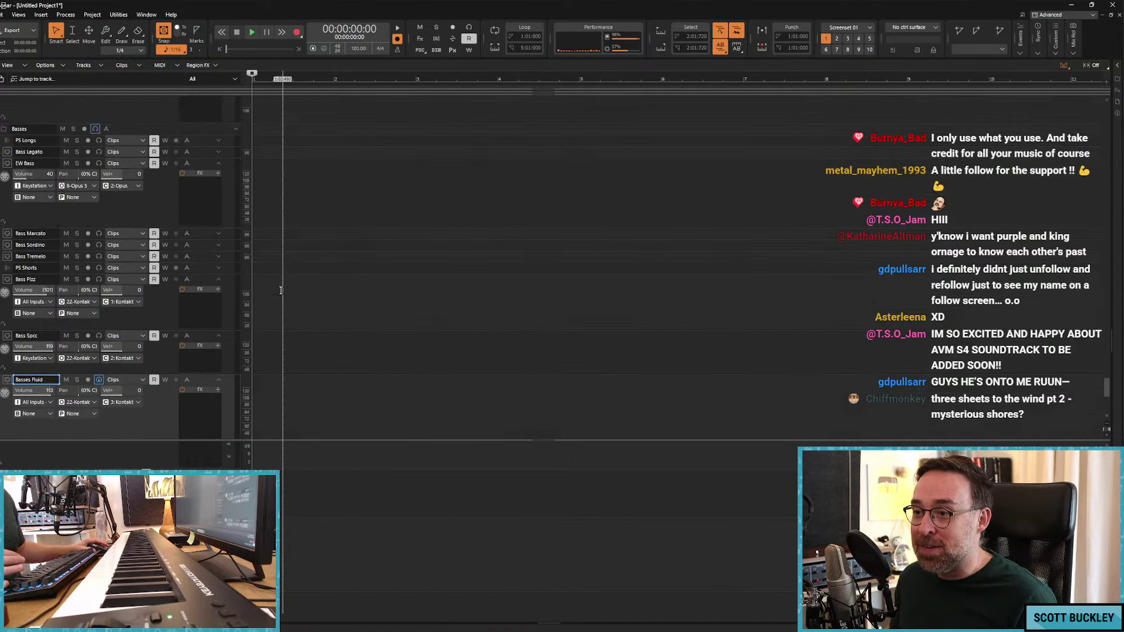
pyautogui.click(102, 202)
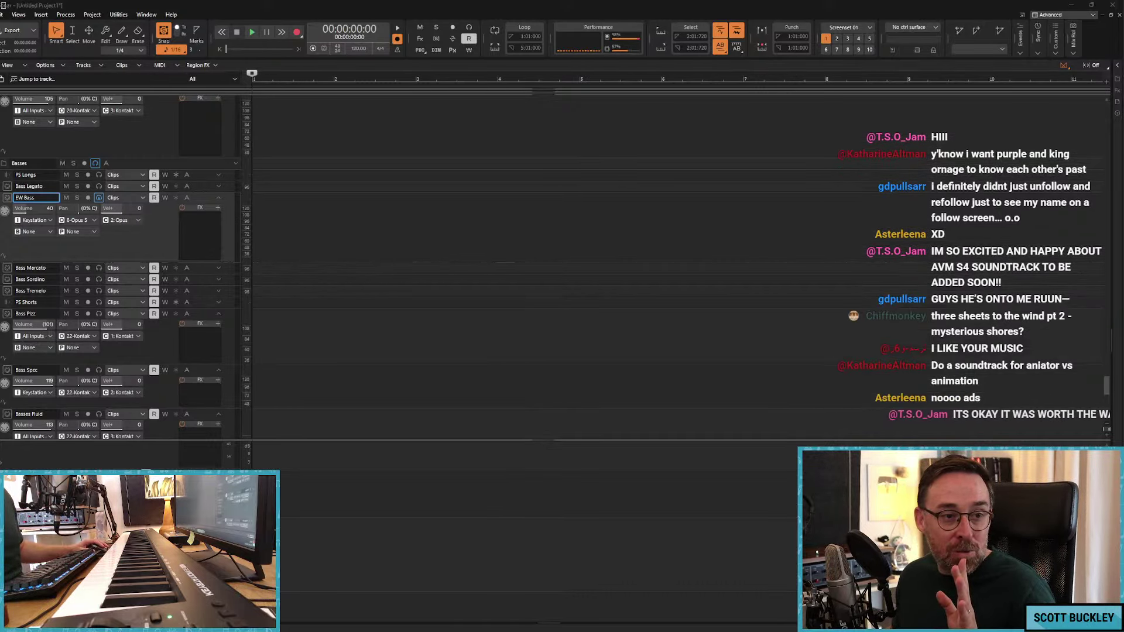
# Step: Try to insert a send on the Master bus to the Analogue 1 + Analogue 2 hardware output
pyautogui.scroll(-2, 345, 503)
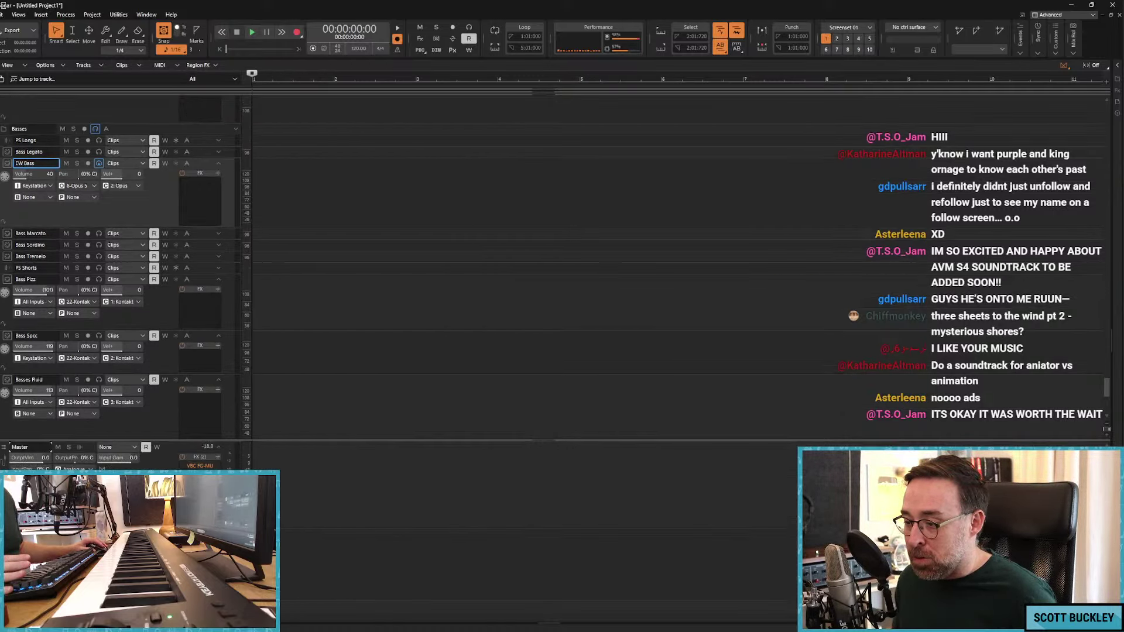
pyautogui.rightClick(3, 466)
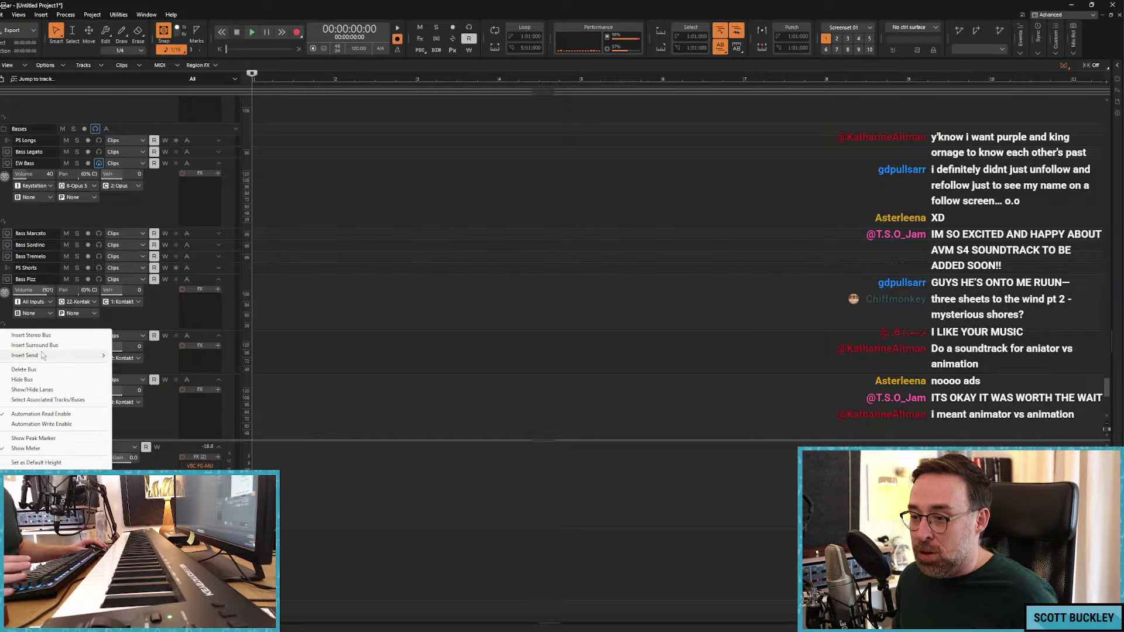
pyautogui.moveTo(59, 355)
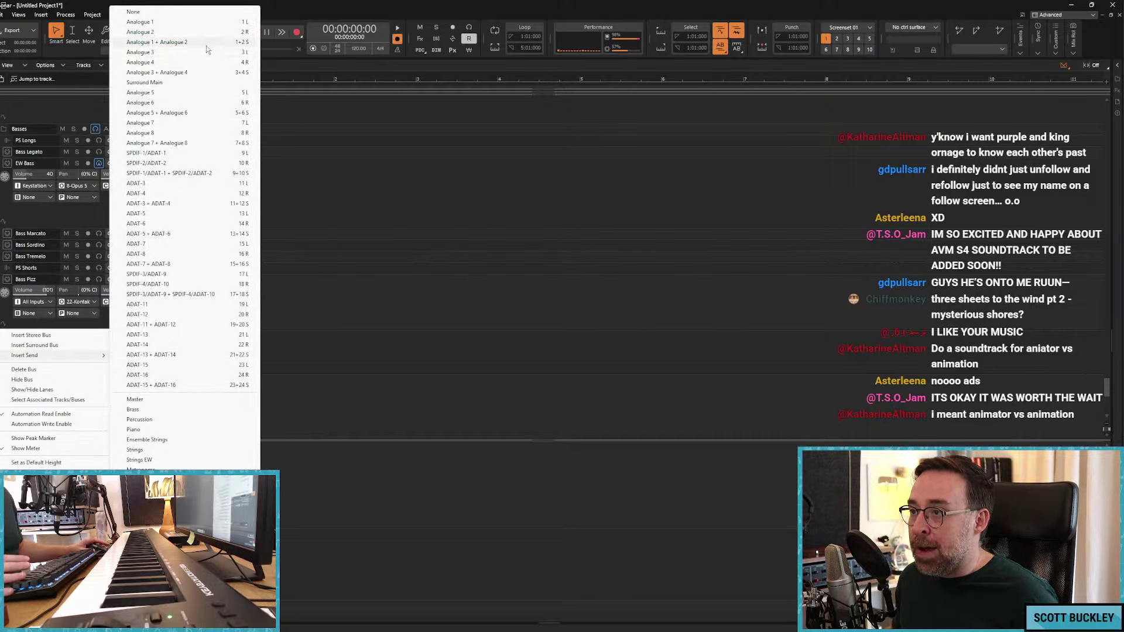
pyautogui.click(185, 108)
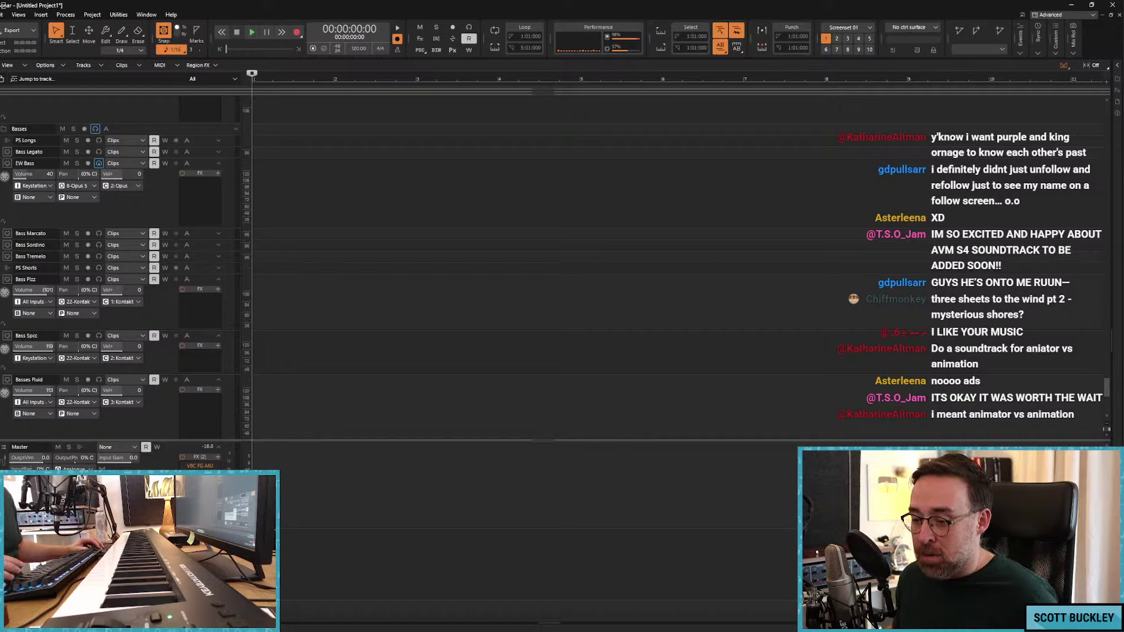
pyautogui.rightClick(53, 465)
pyautogui.moveTo(120, 311)
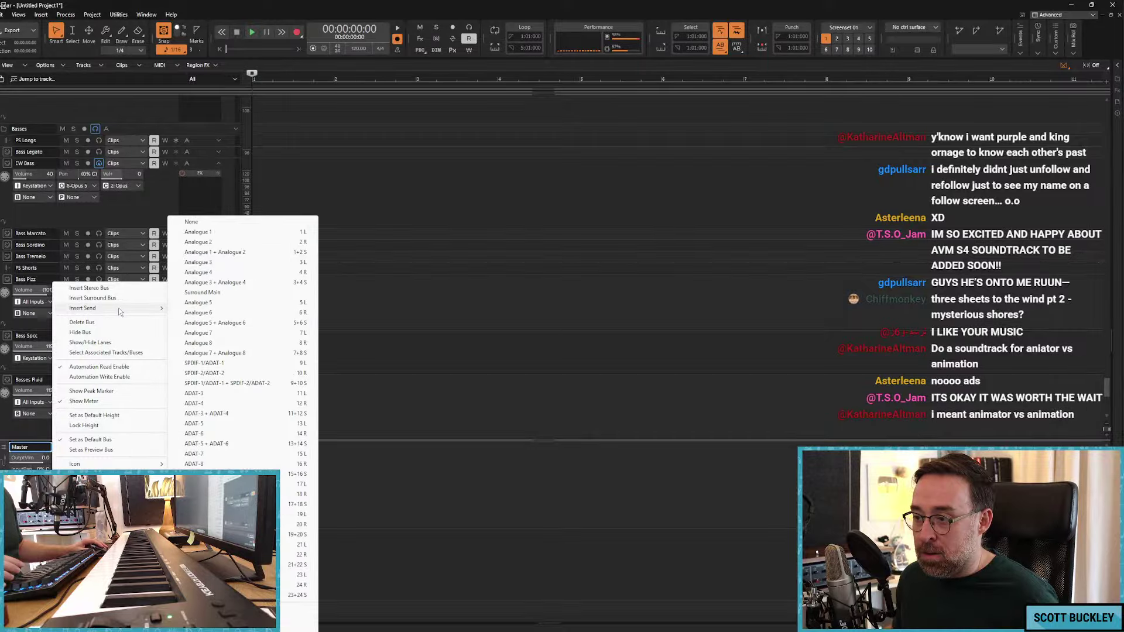
pyautogui.click(221, 252)
# Step: Try out an extra surround bus fed by a send from the Master bus, and delete it
pyautogui.rightClick(3, 333)
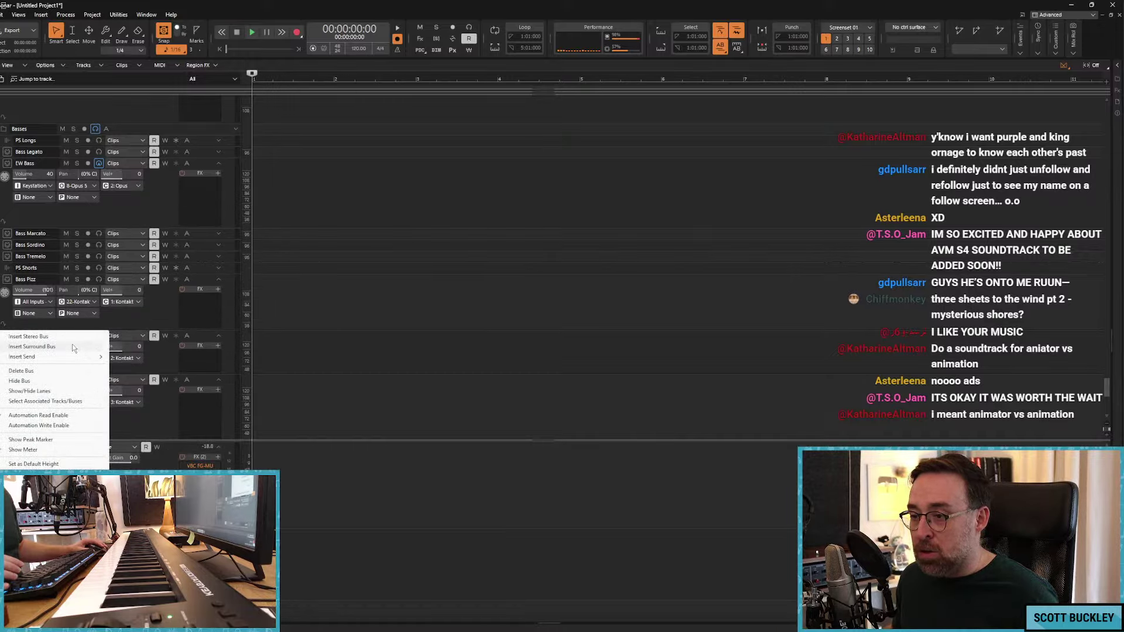
pyautogui.click(74, 348)
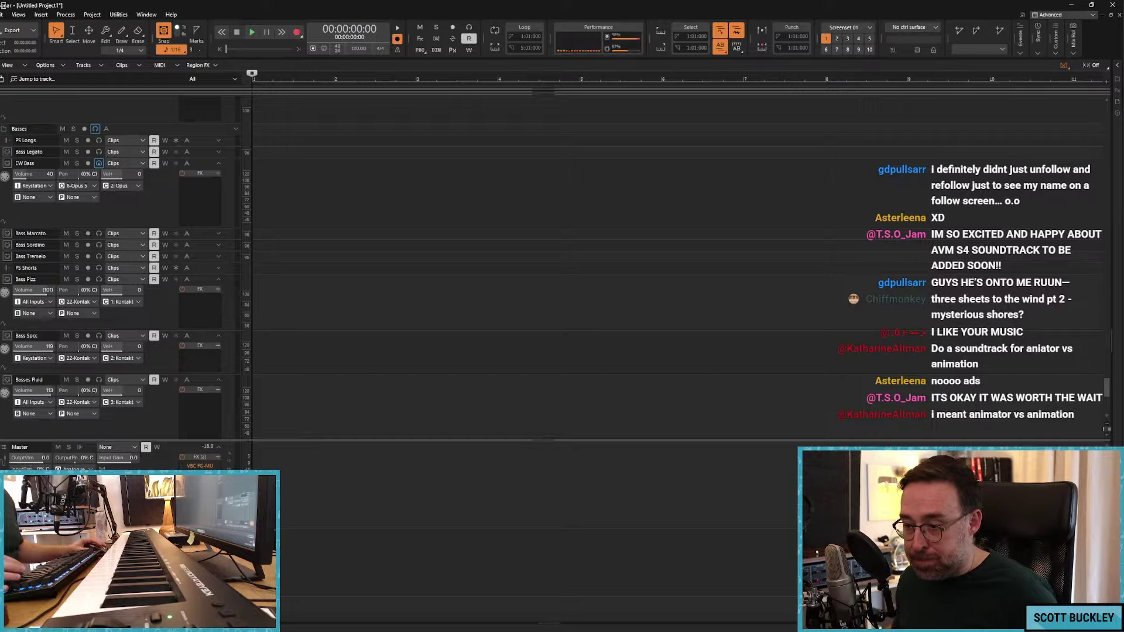
pyautogui.rightClick(73, 465)
pyautogui.moveTo(139, 319)
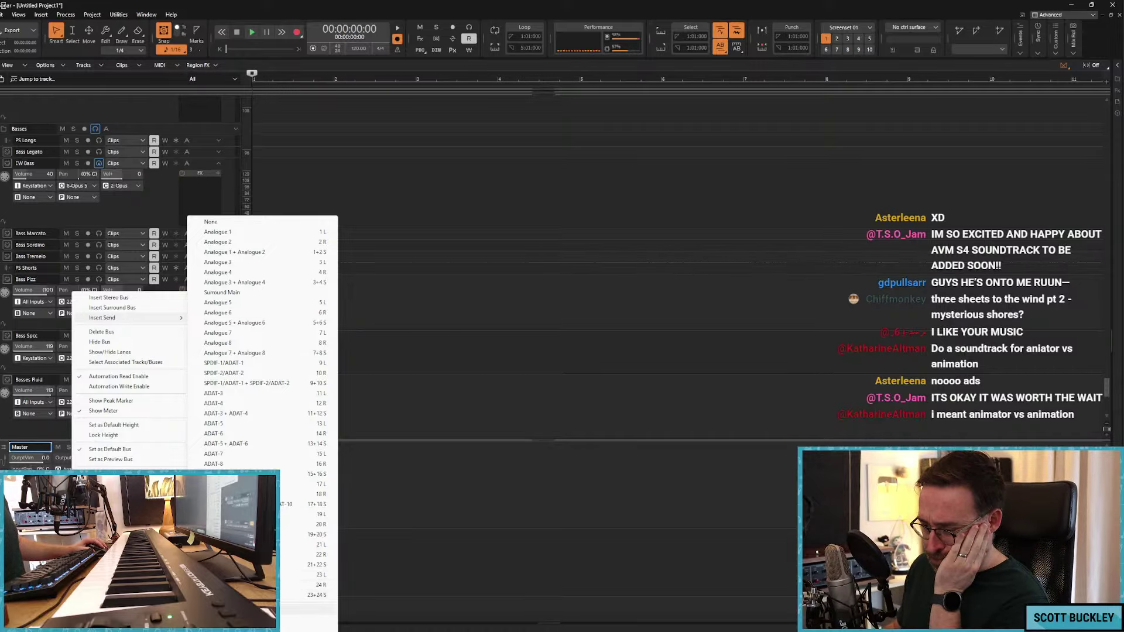
pyautogui.click(307, 610)
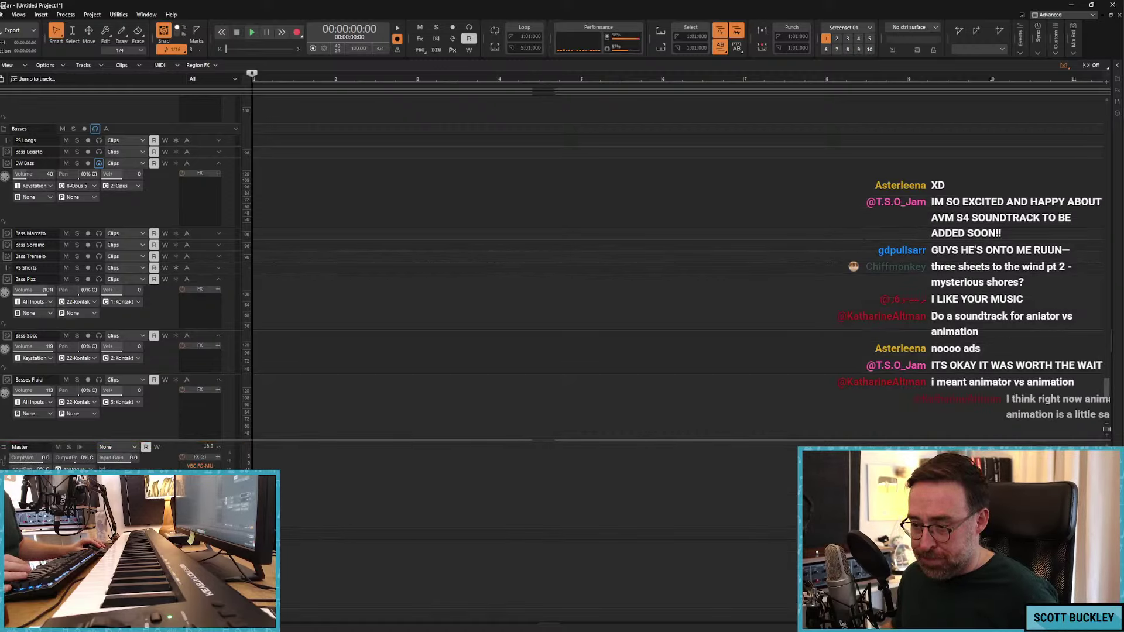
pyautogui.rightClick(3, 468)
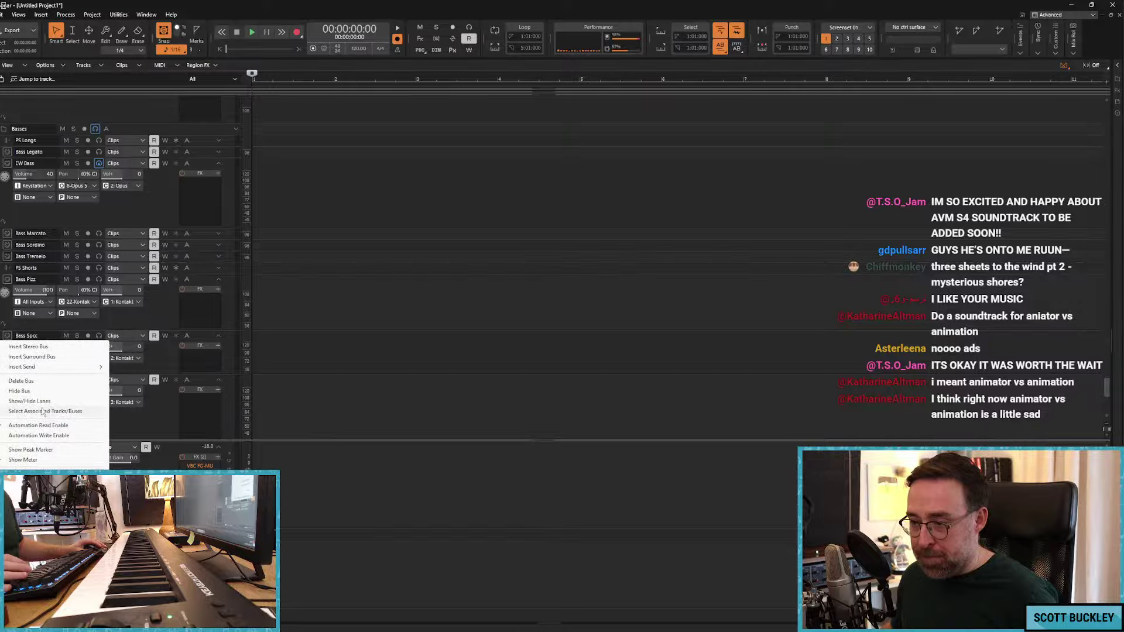
pyautogui.click(35, 381)
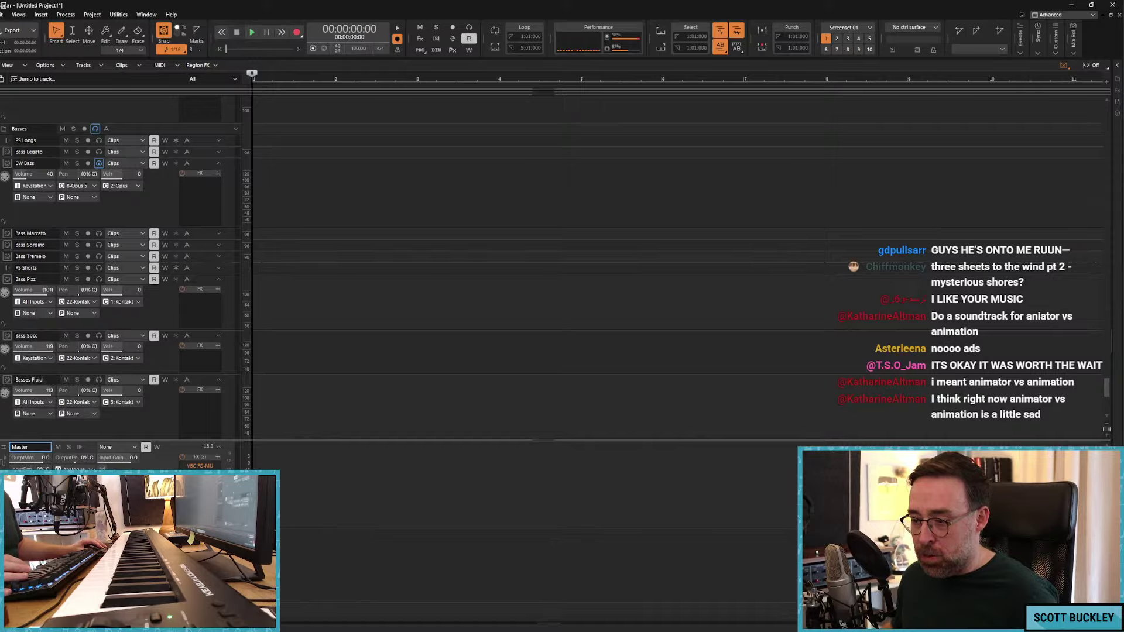
# Step: Set the Master bus output to Analogue 5 + Analogue 6 and check the bus output assignment
pyautogui.click(74, 468)
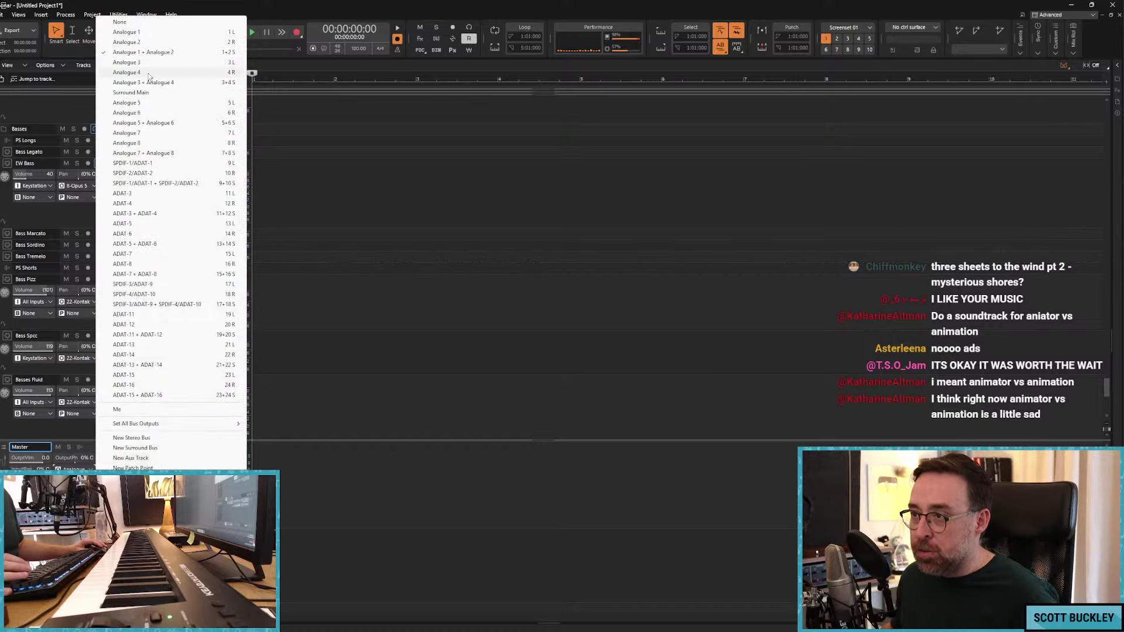
pyautogui.click(148, 123)
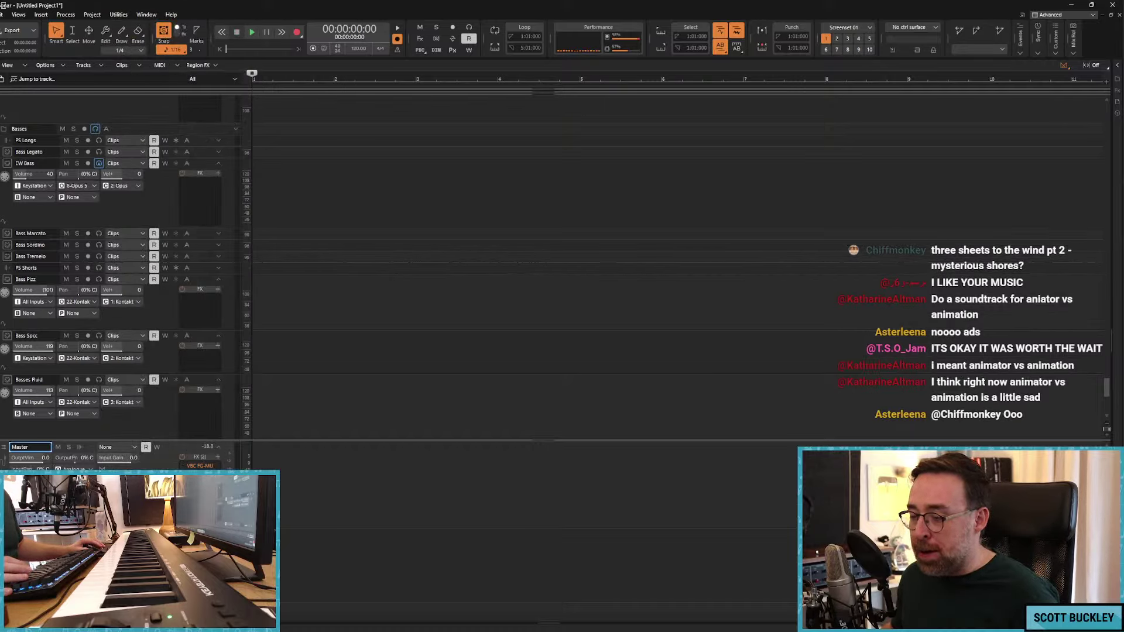
pyautogui.click(74, 468)
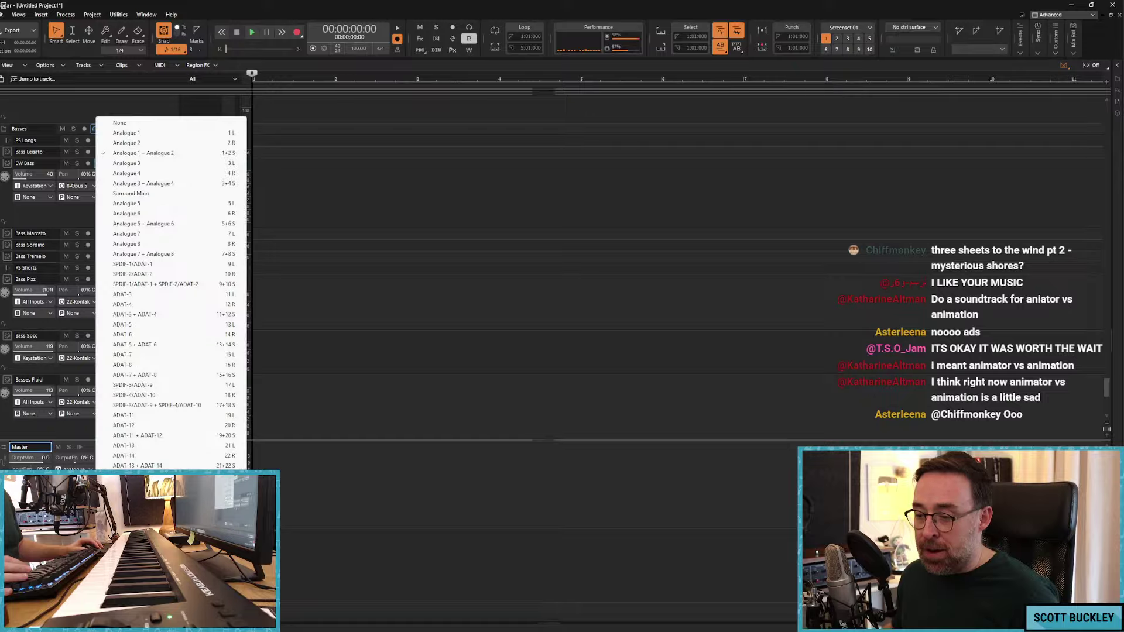
pyautogui.press('Escape')
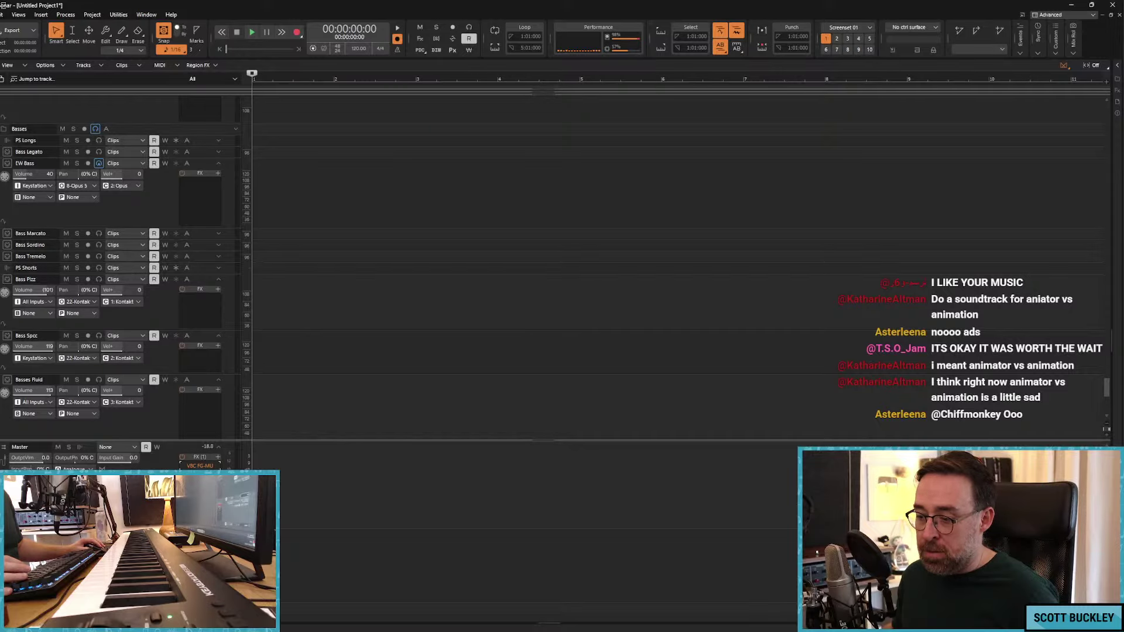
# Step: Check the SoundID Reference plugin on the Me bus, minimize it, and play the project briefly from the start
pyautogui.doubleClick(200, 553)
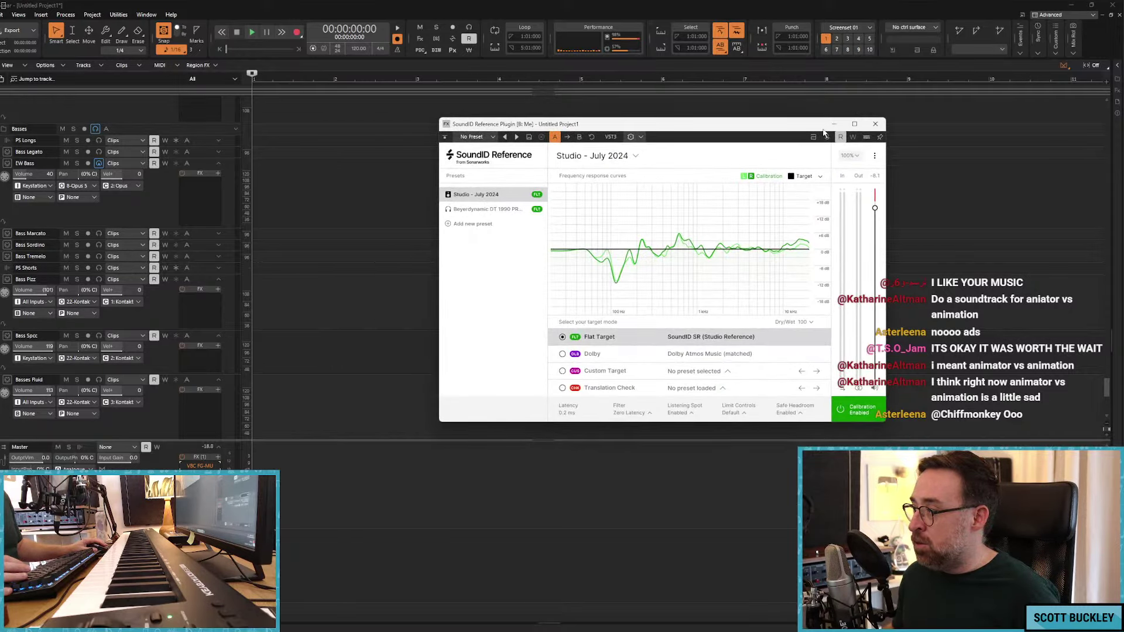
pyautogui.click(833, 124)
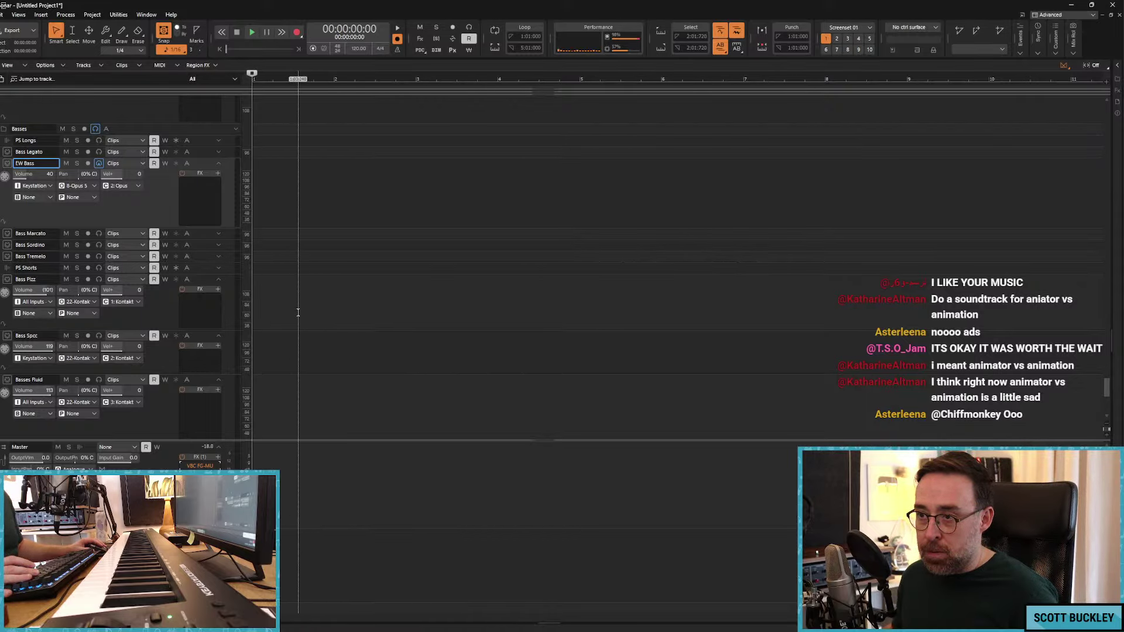
pyautogui.press('space')
pyautogui.press('space')
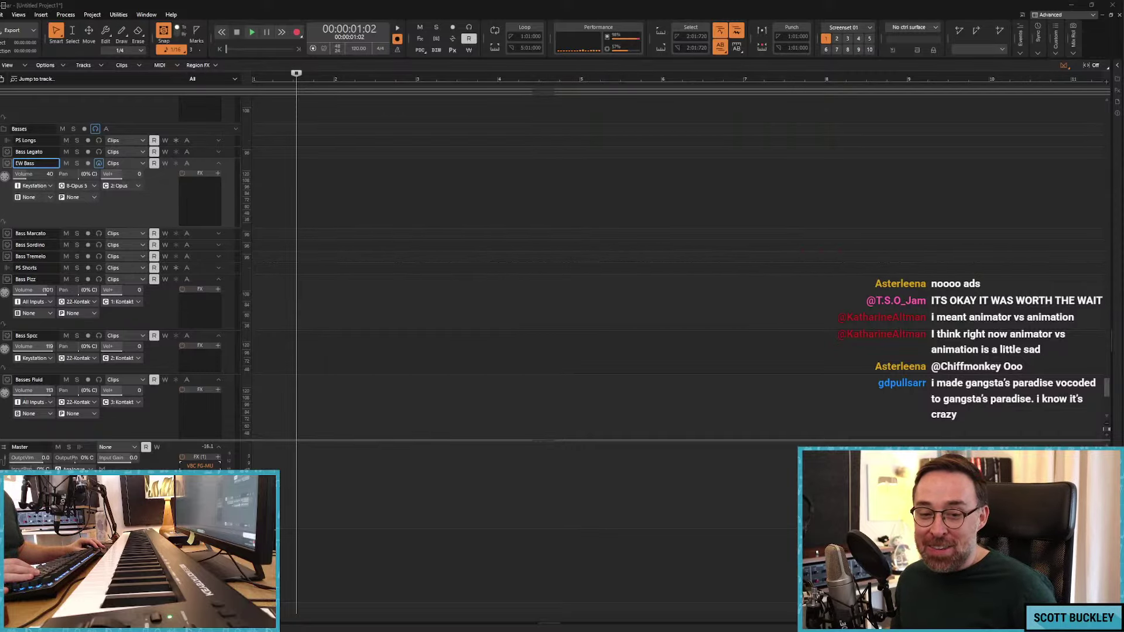
pyautogui.scroll(2, 361, 319)
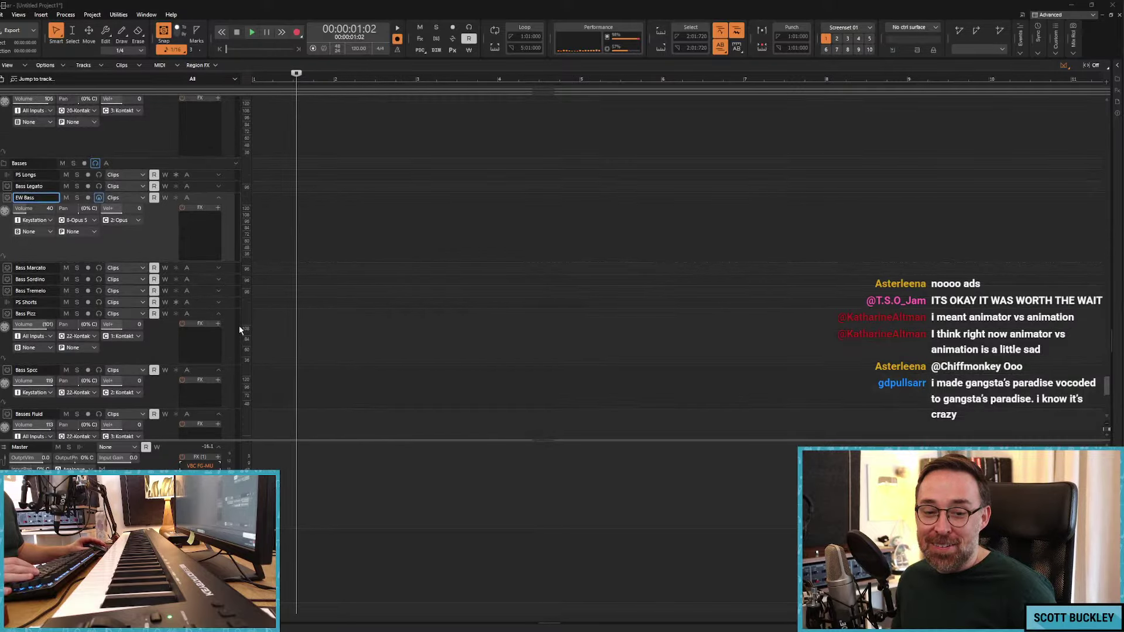
pyautogui.scroll(4, 314, 305)
pyautogui.scroll(-5, 316, 305)
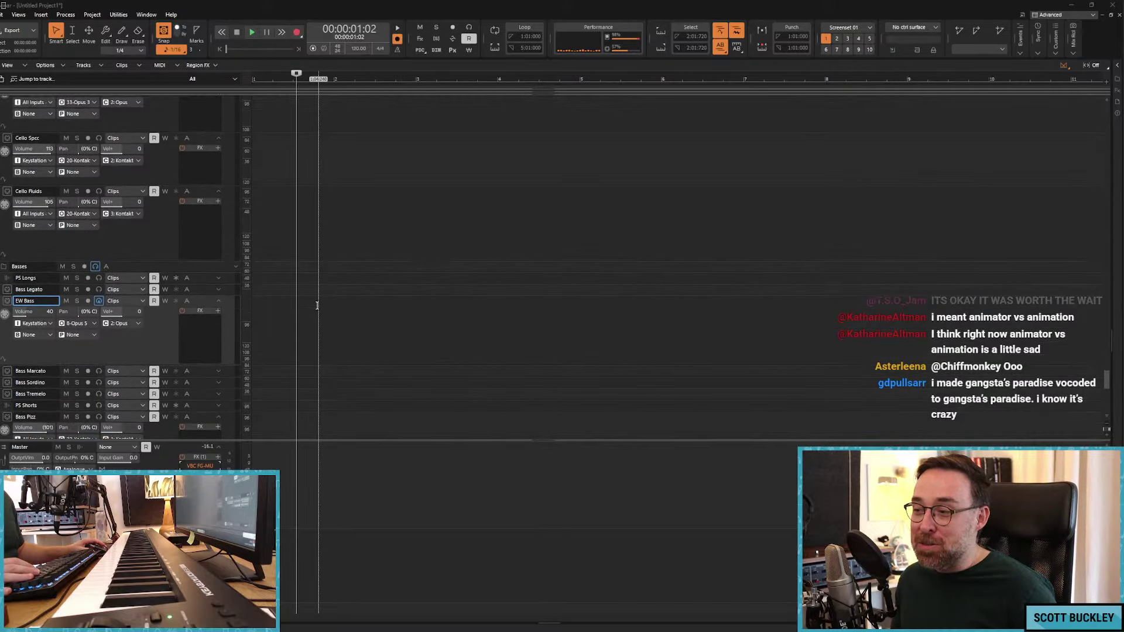
# Step: Return the playhead to the project start and expand the Bass Legato track to show its controls
pyautogui.scroll(1, 314, 303)
pyautogui.scroll(-2, 314, 303)
pyautogui.press('w')
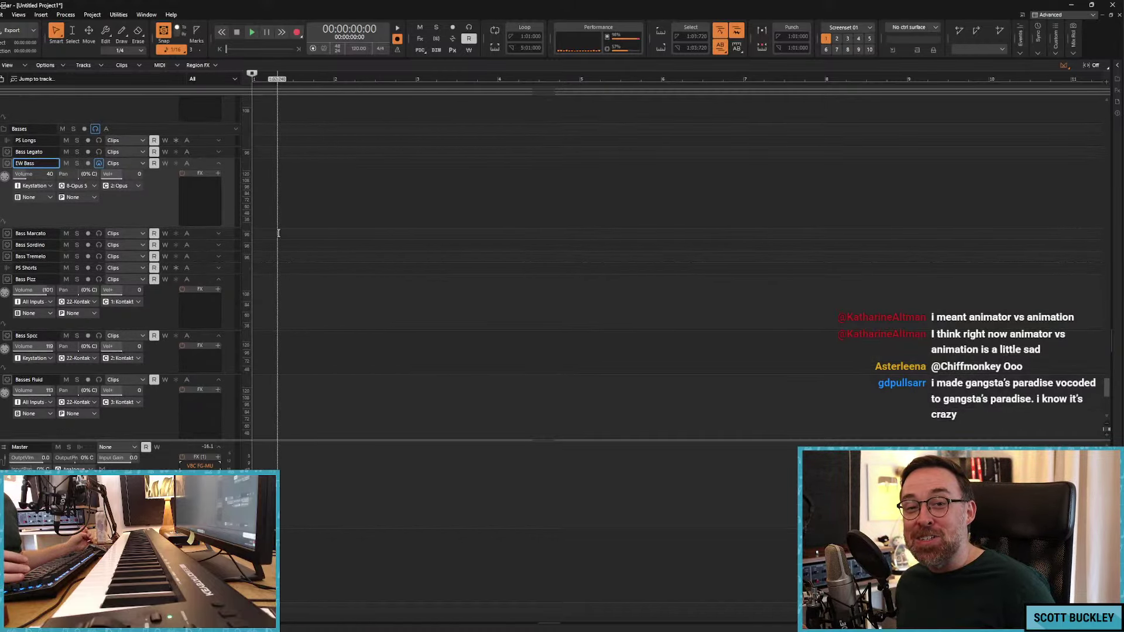
pyautogui.scroll(2, 203, 193)
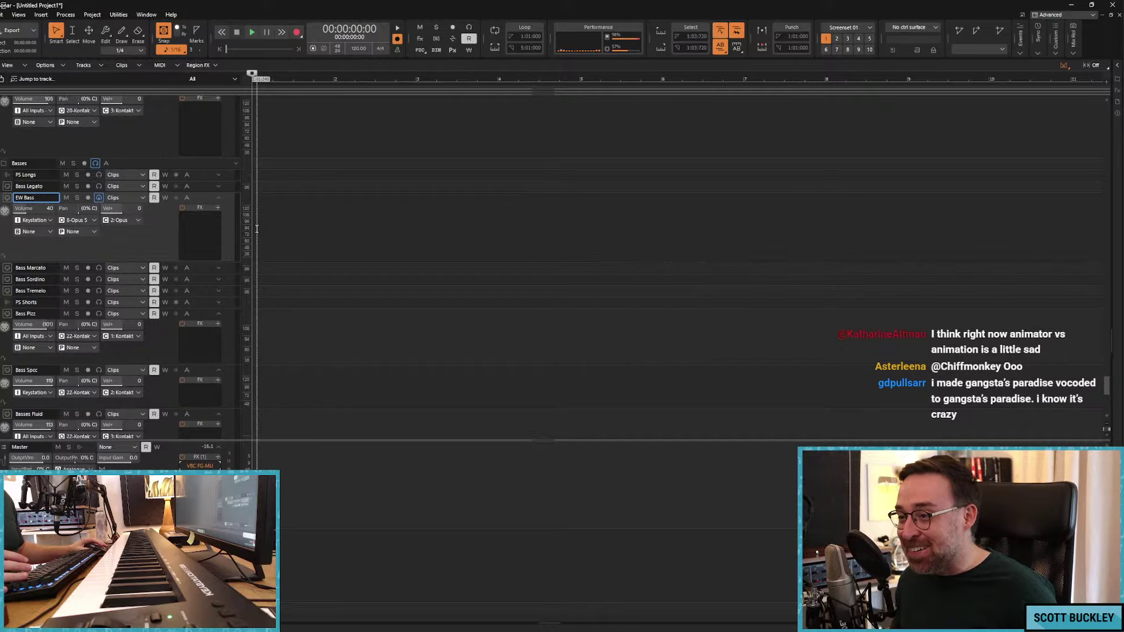
pyautogui.moveTo(203, 192); pyautogui.dragTo(204, 237)
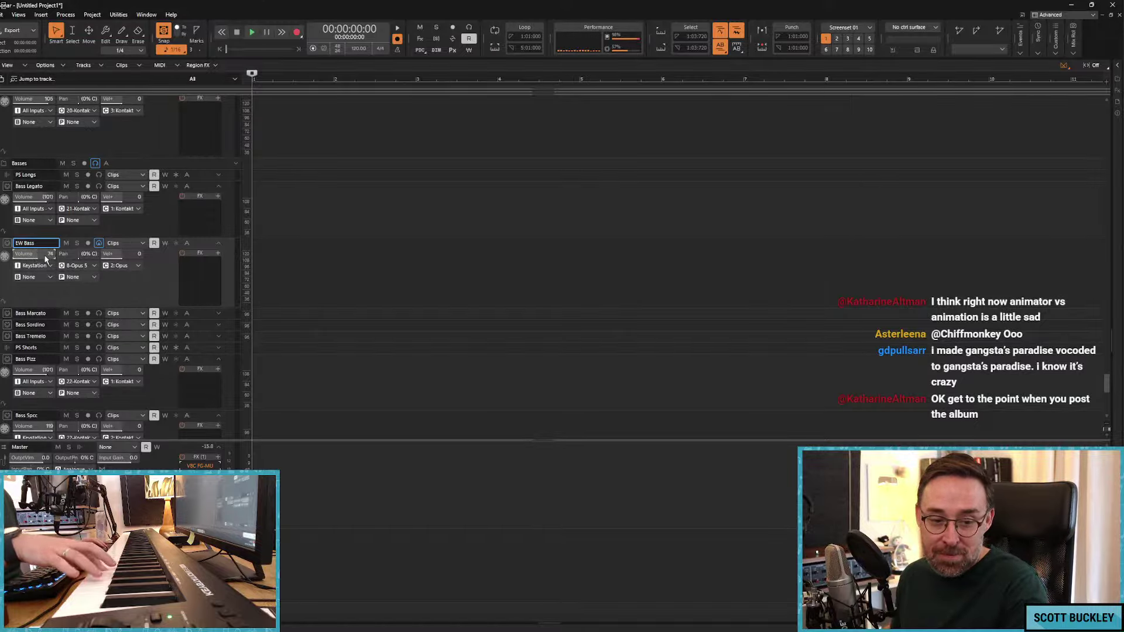
pyautogui.scroll(2, 175, 299)
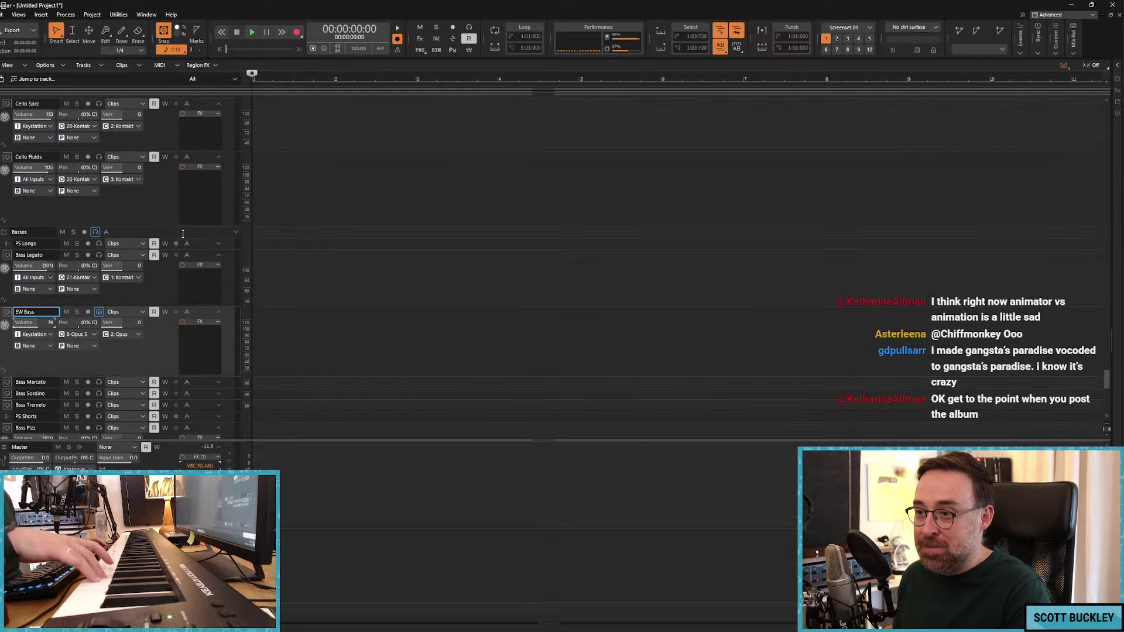
pyautogui.scroll(4, 177, 297)
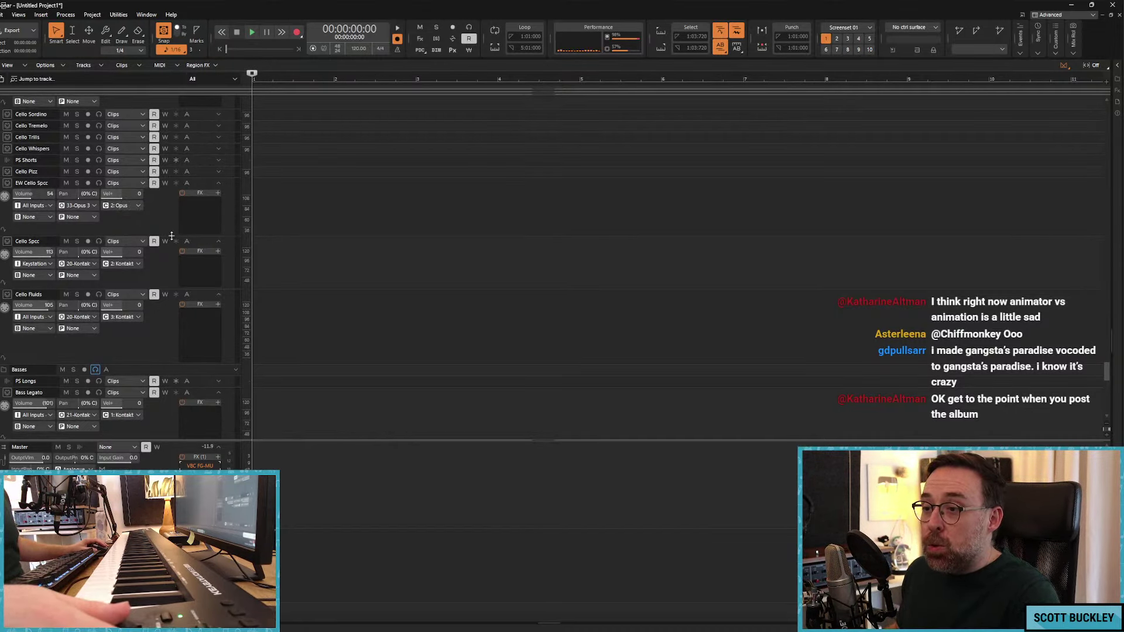
pyautogui.scroll(4, 218, 273)
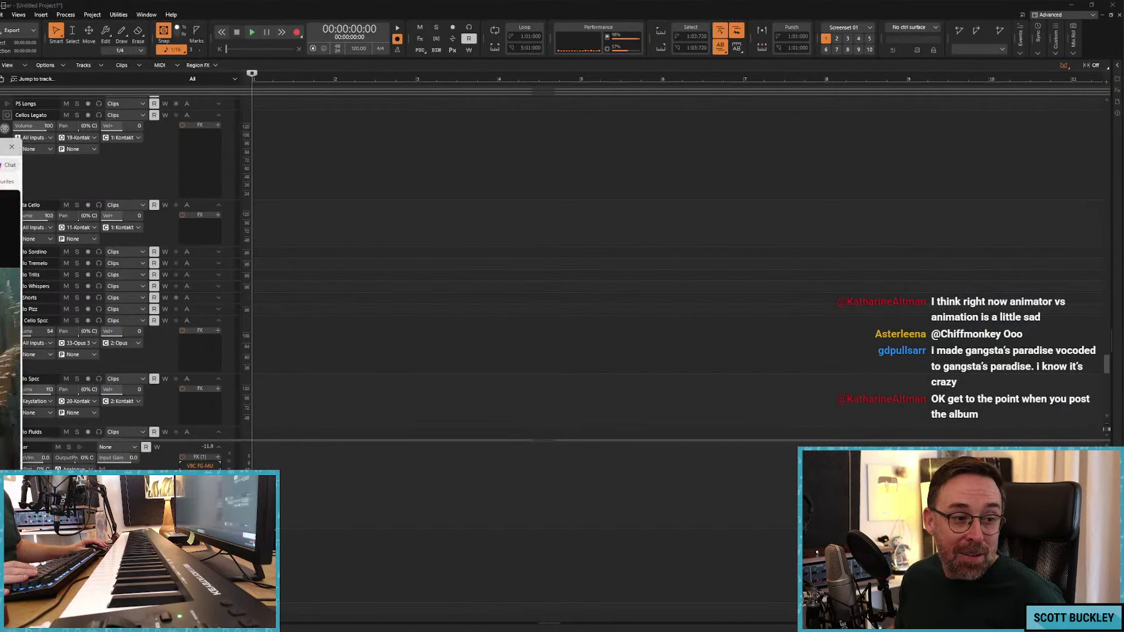
# Step: Switch to the browser and view the full-size Ascent image and the other images on its ArtStation artwork page
pyautogui.hotkey('alt', 'Tab')
pyautogui.click(550, 87)
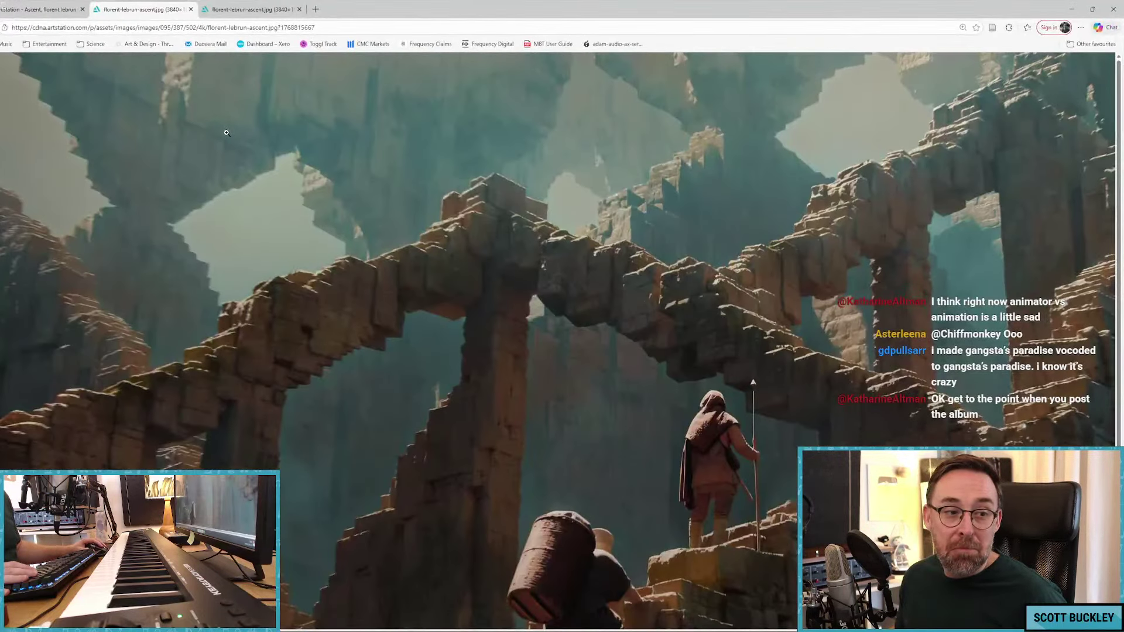
pyautogui.click(62, 10)
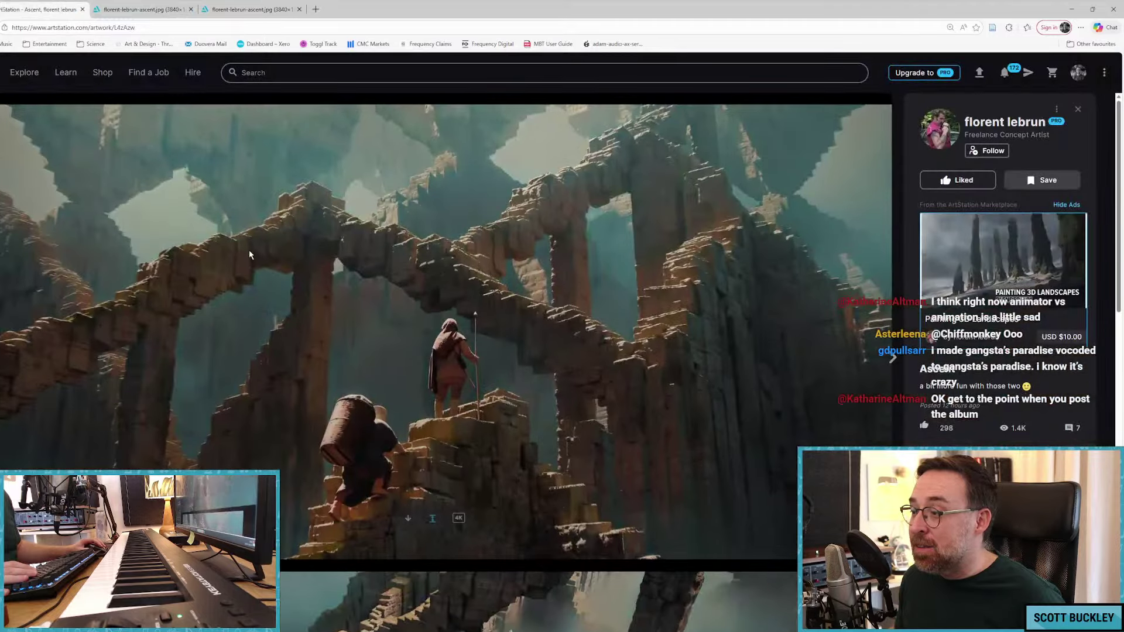
pyautogui.scroll(-10, 339, 297)
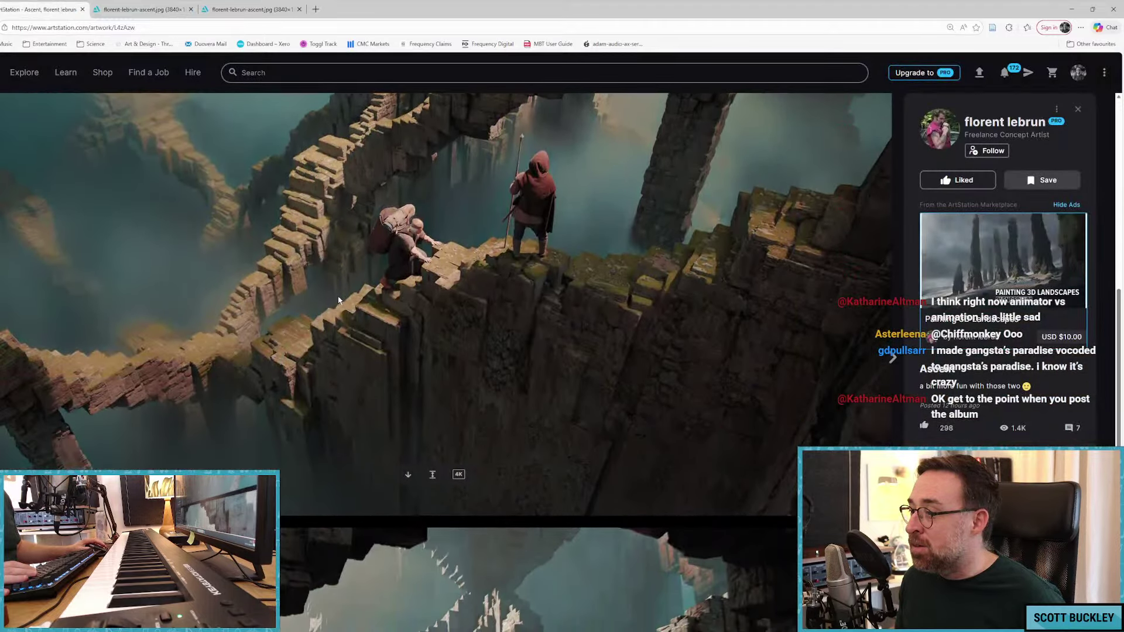
pyautogui.scroll(-6, 337, 298)
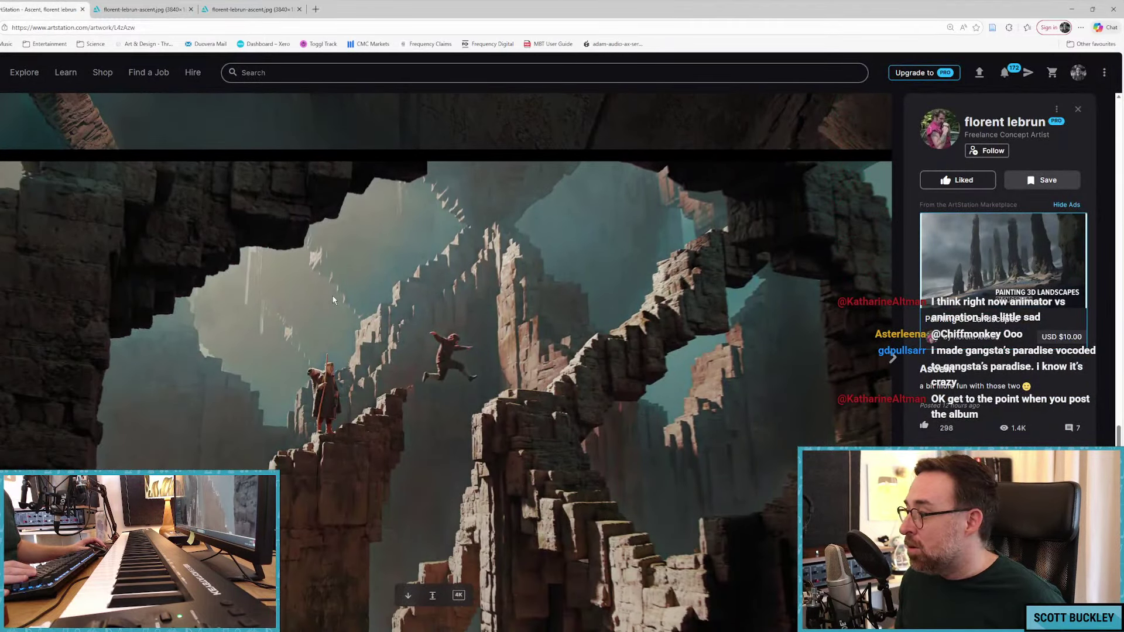
pyautogui.scroll(8, 333, 300)
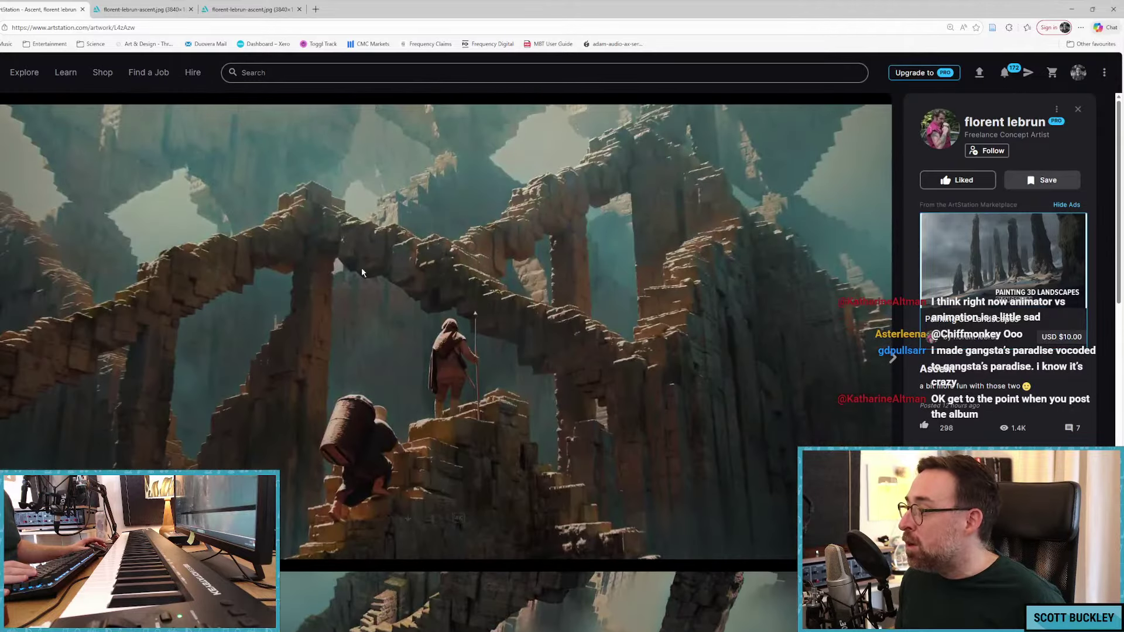
# Step: Restore the browser to a smaller, widened window over the project and look through the Ascent images again
pyautogui.moveTo(429, 14); pyautogui.dragTo(358, 37)
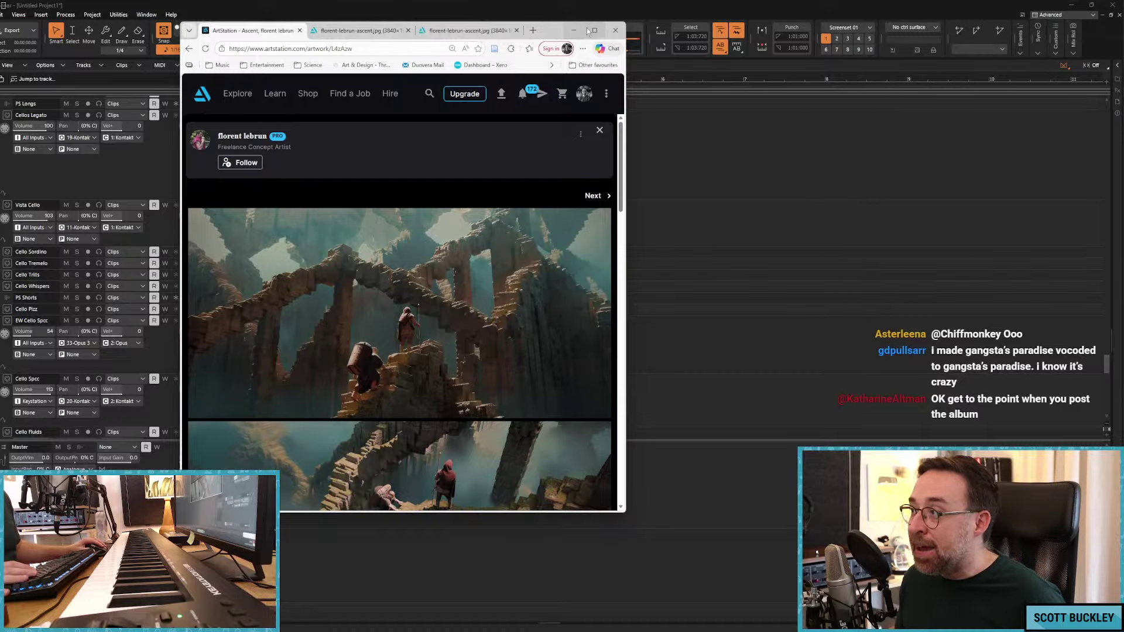
pyautogui.moveTo(630, 103); pyautogui.dragTo(914, 112)
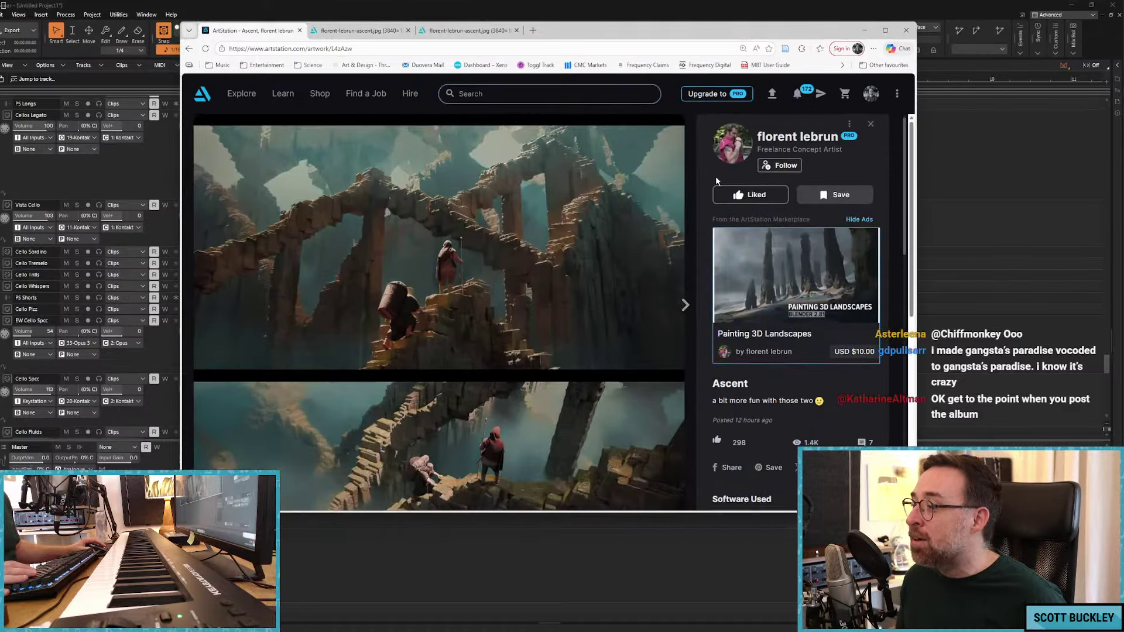
pyautogui.scroll(-5, 458, 224)
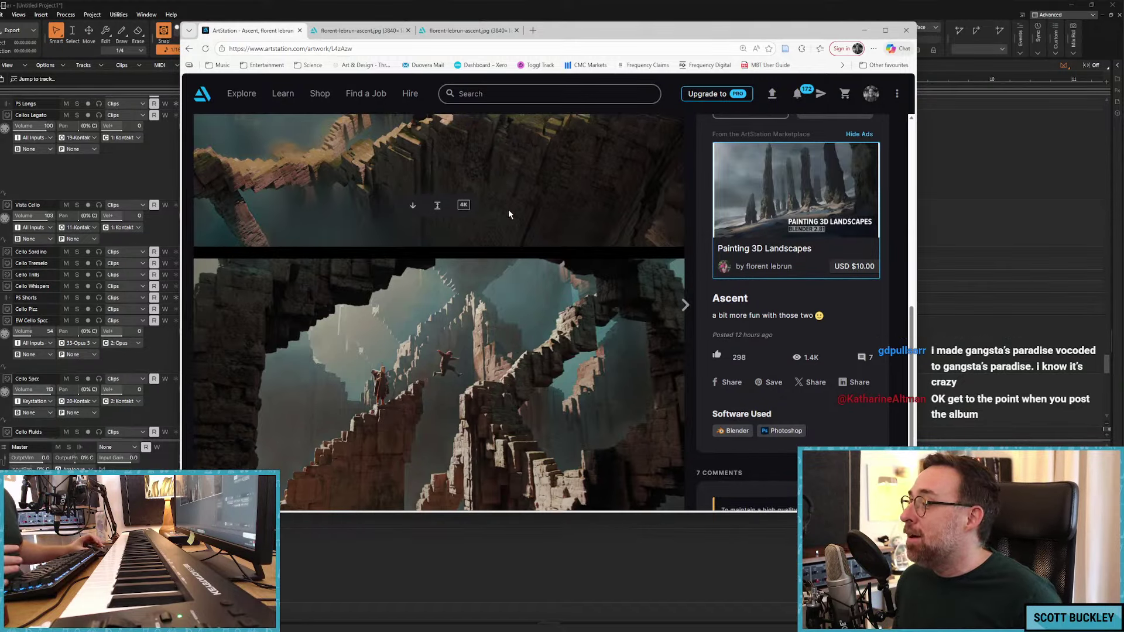
pyautogui.scroll(-5, 507, 245)
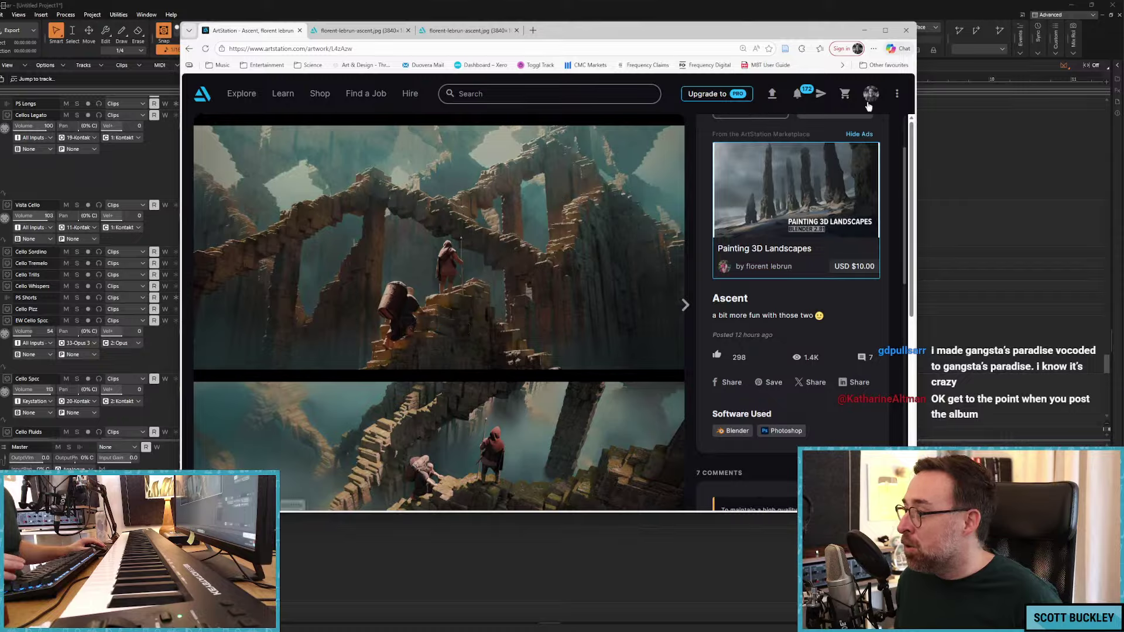
# Step: Open the Ascent artist's ArtStation profile in a new tab and browse the portfolio artworks
pyautogui.scroll(2, 825, 144)
pyautogui.middleClick(797, 144)
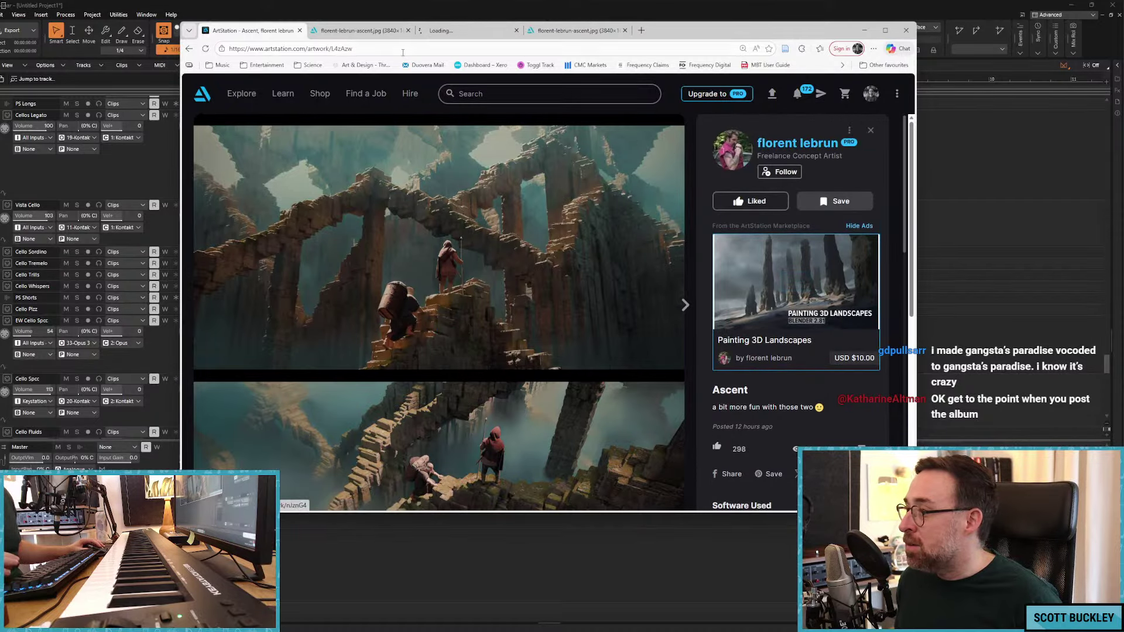
pyautogui.click(449, 32)
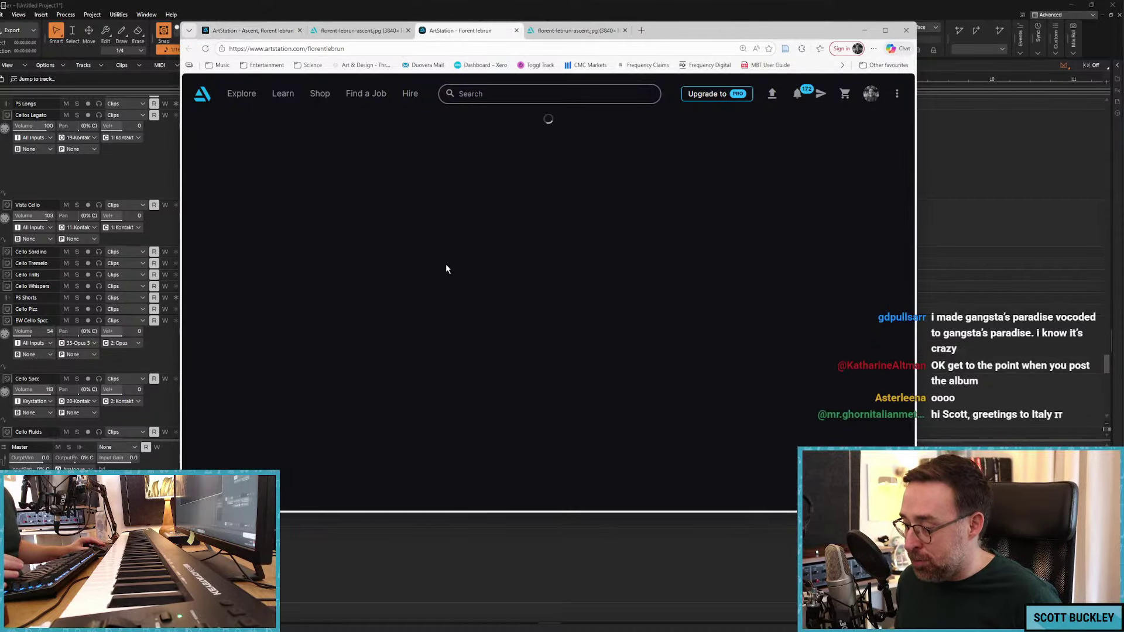
pyautogui.scroll(-6, 443, 271)
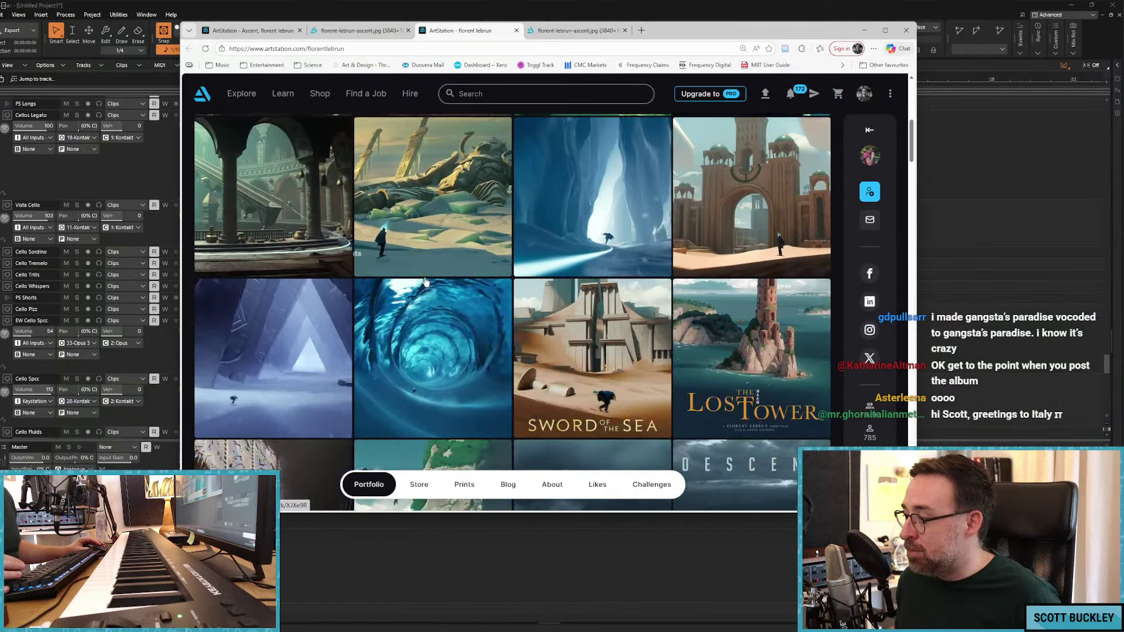
pyautogui.scroll(-10, 425, 281)
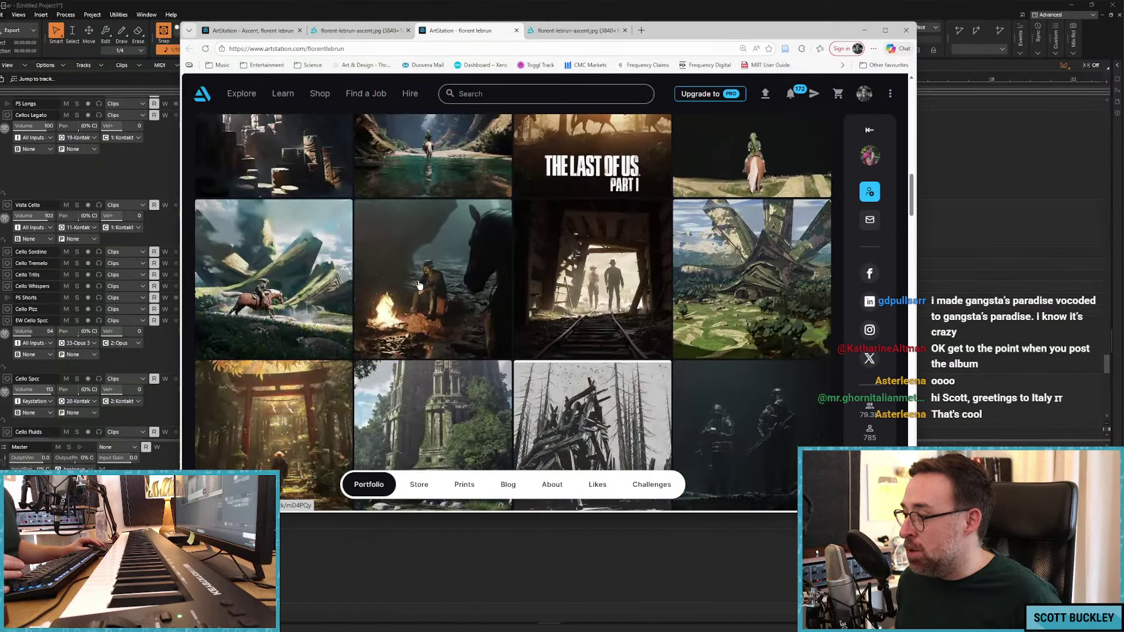
pyautogui.scroll(-1, 419, 286)
pyautogui.scroll(-5, 417, 287)
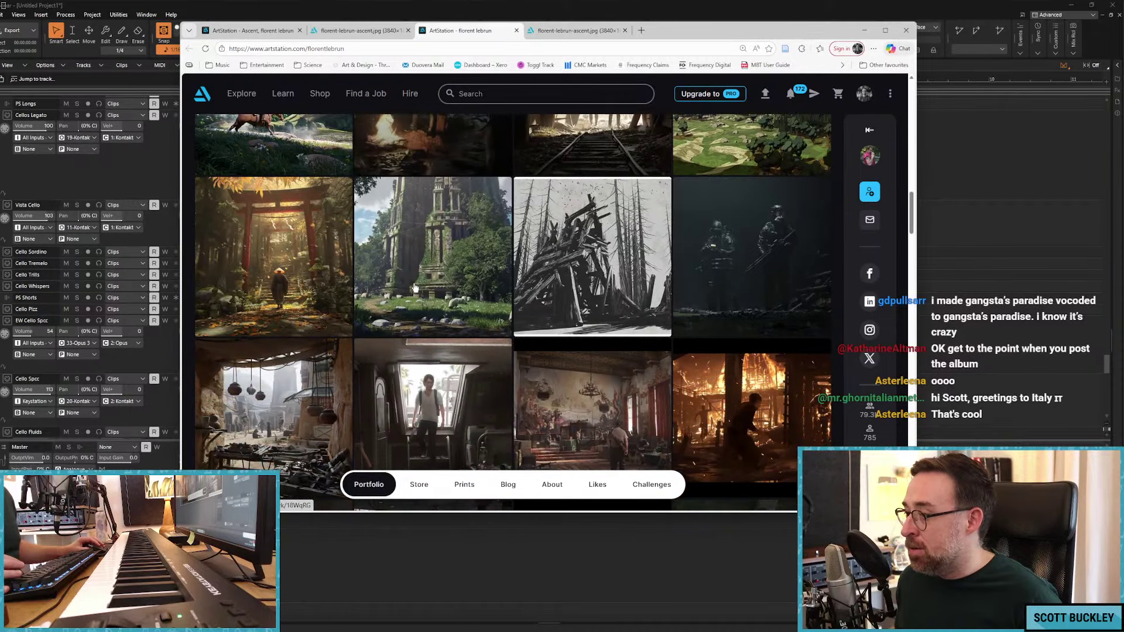
pyautogui.scroll(-8, 439, 291)
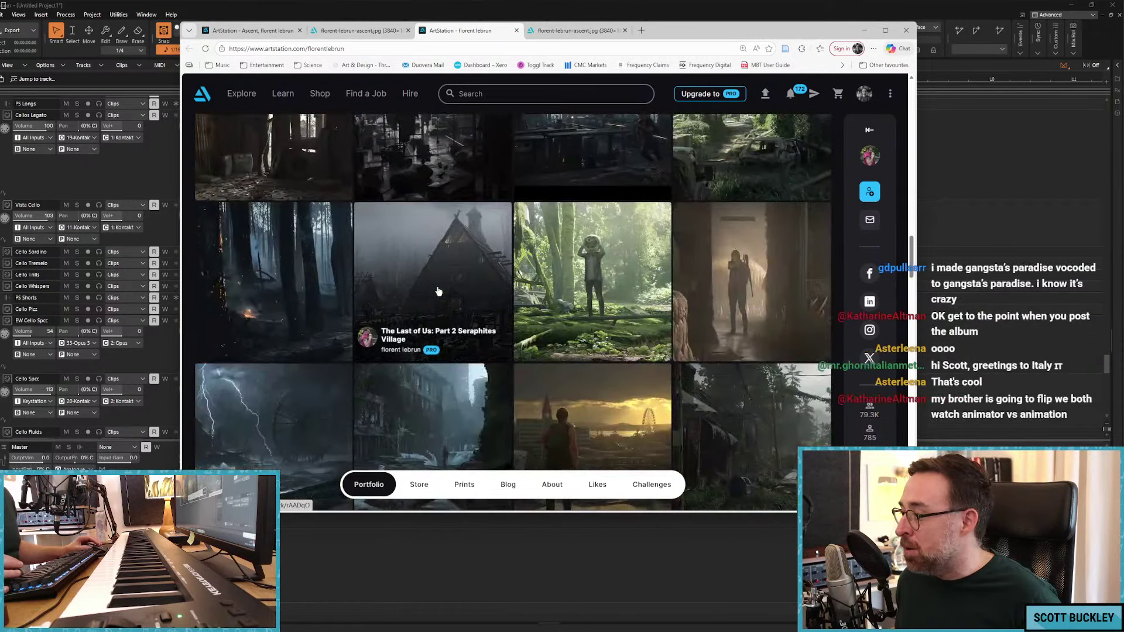
pyautogui.scroll(15, 438, 291)
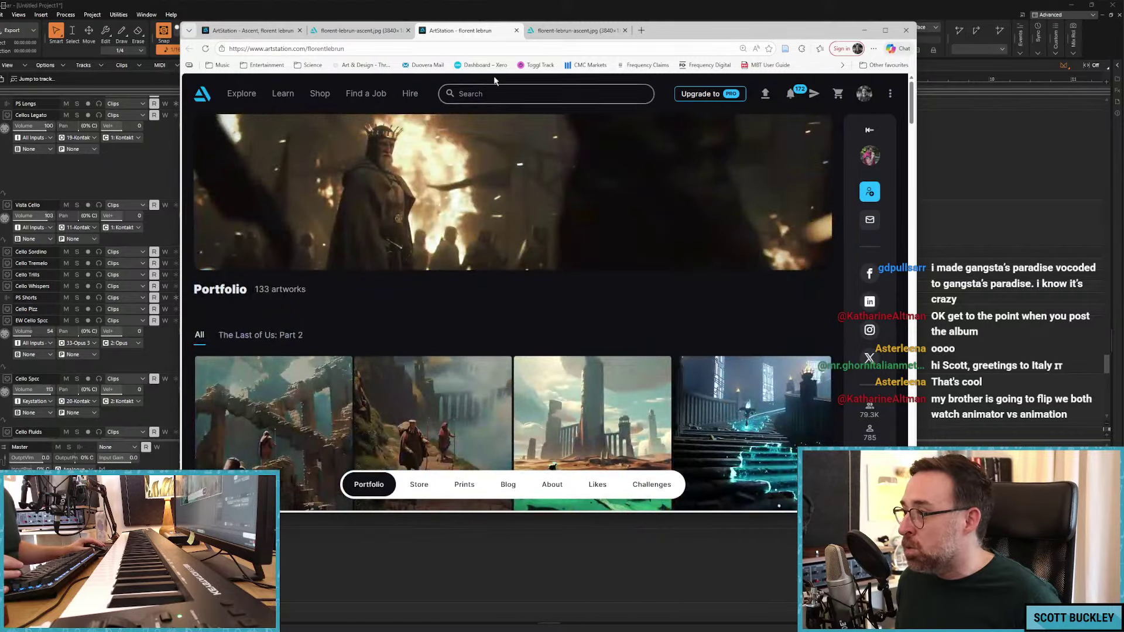
# Step: Close the artist's portfolio tab, reposition the browser window, and minimize it to return to the project
pyautogui.click(515, 30)
pyautogui.moveTo(718, 36); pyautogui.dragTo(580, 61)
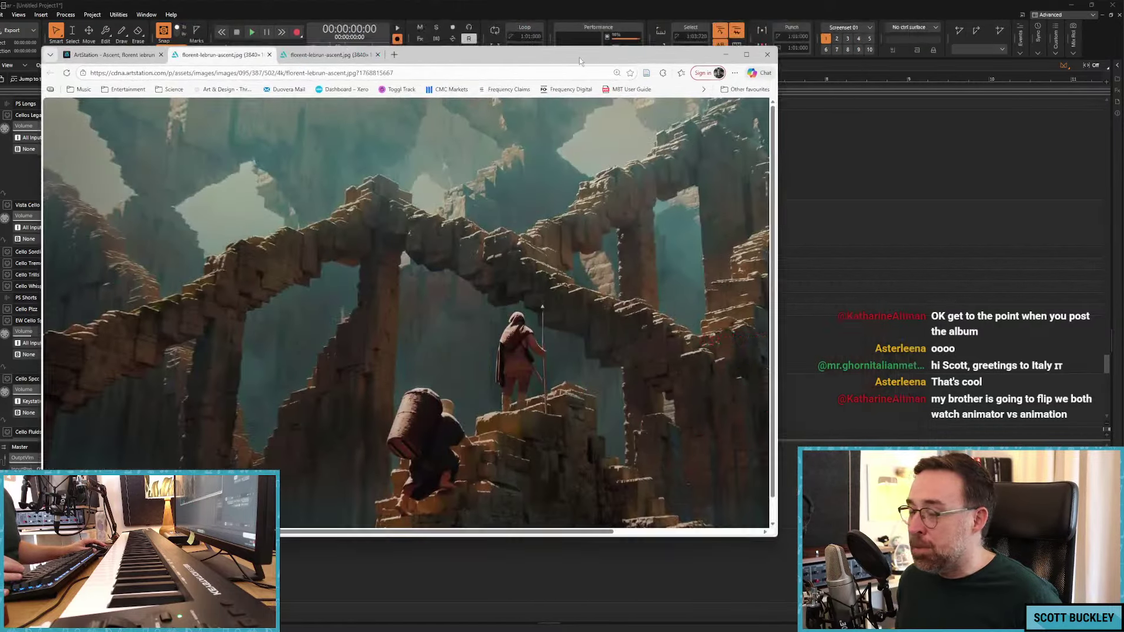
pyautogui.click(726, 55)
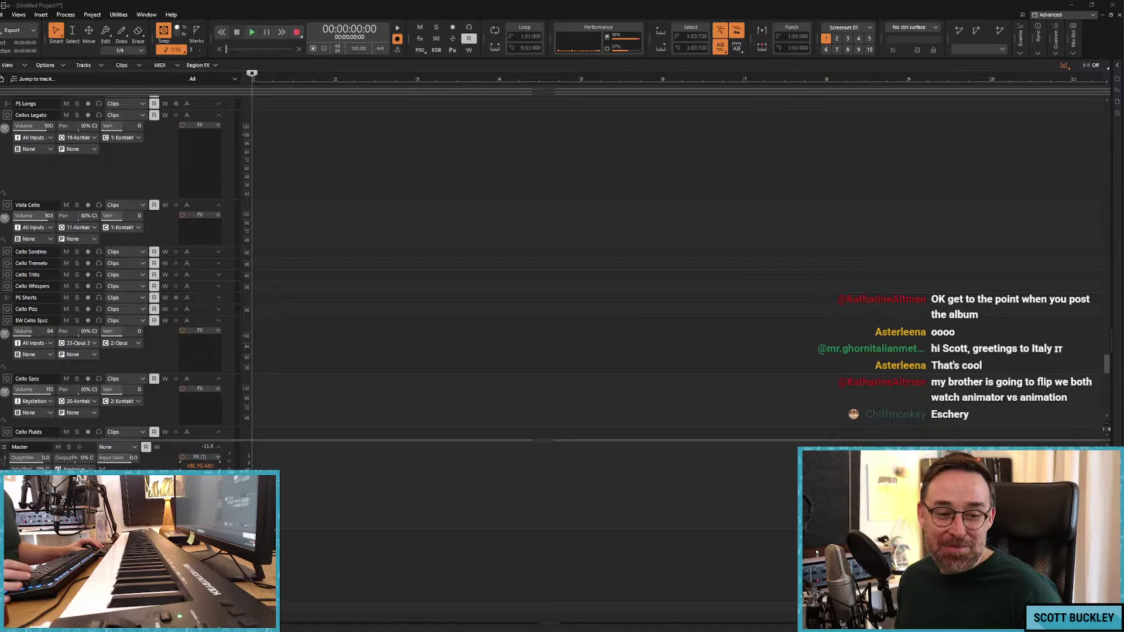
# Step: Play the project briefly and select the Cellos Legato track
pyautogui.press('space')
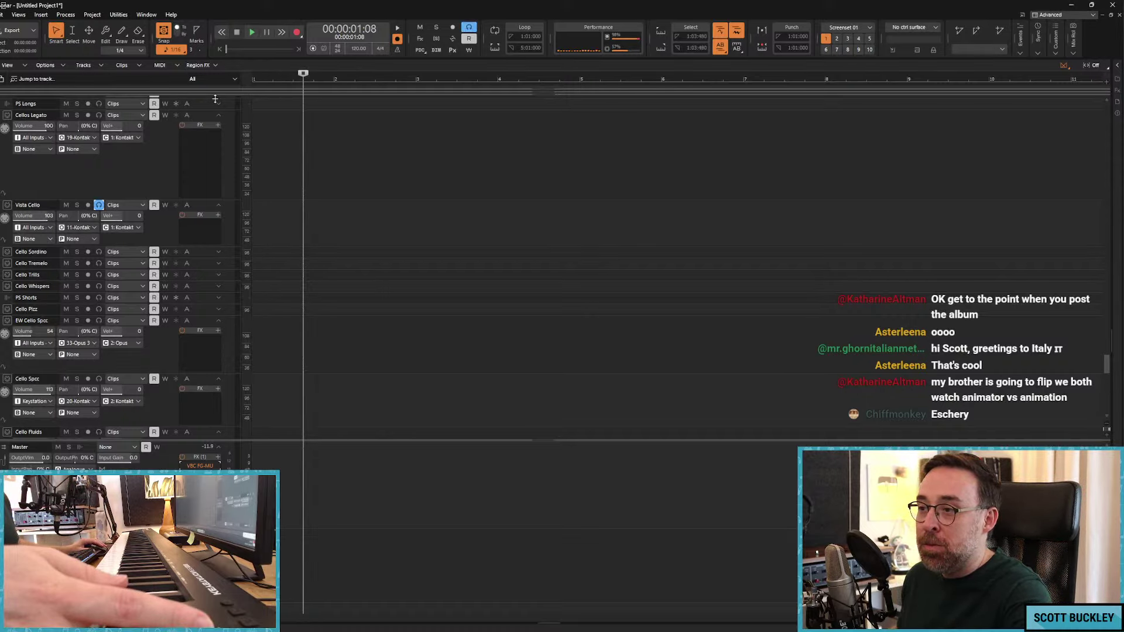
pyautogui.click(192, 122)
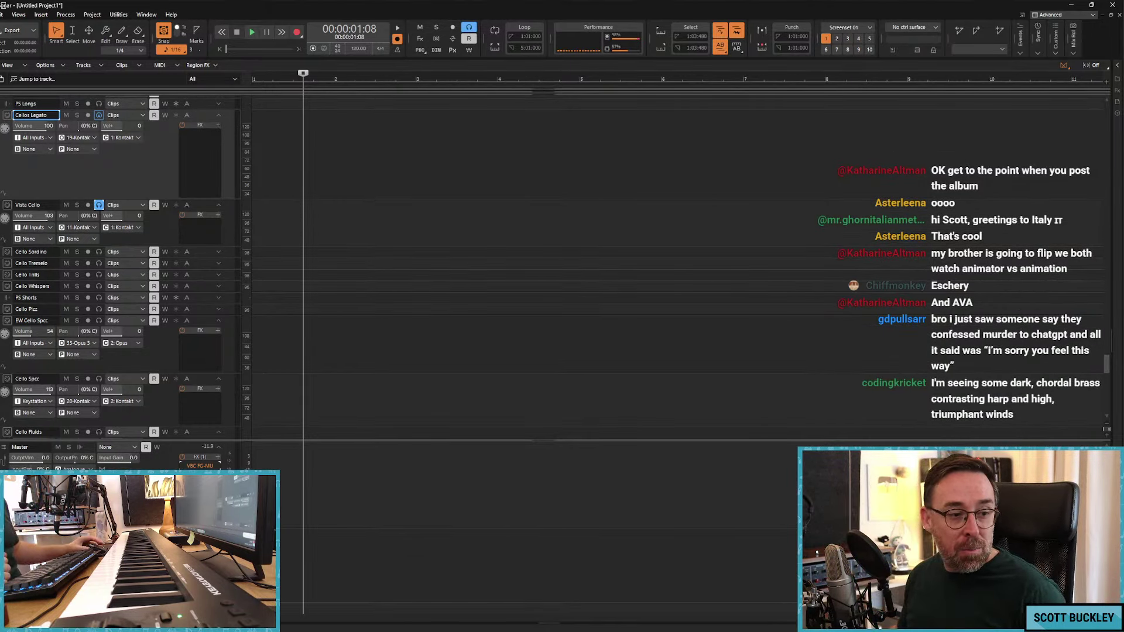
# Step: Bring the browser with the Ascent image over the project for reference, and minimize it after viewing
pyautogui.moveTo(0, 47); pyautogui.dragTo(533, 34)
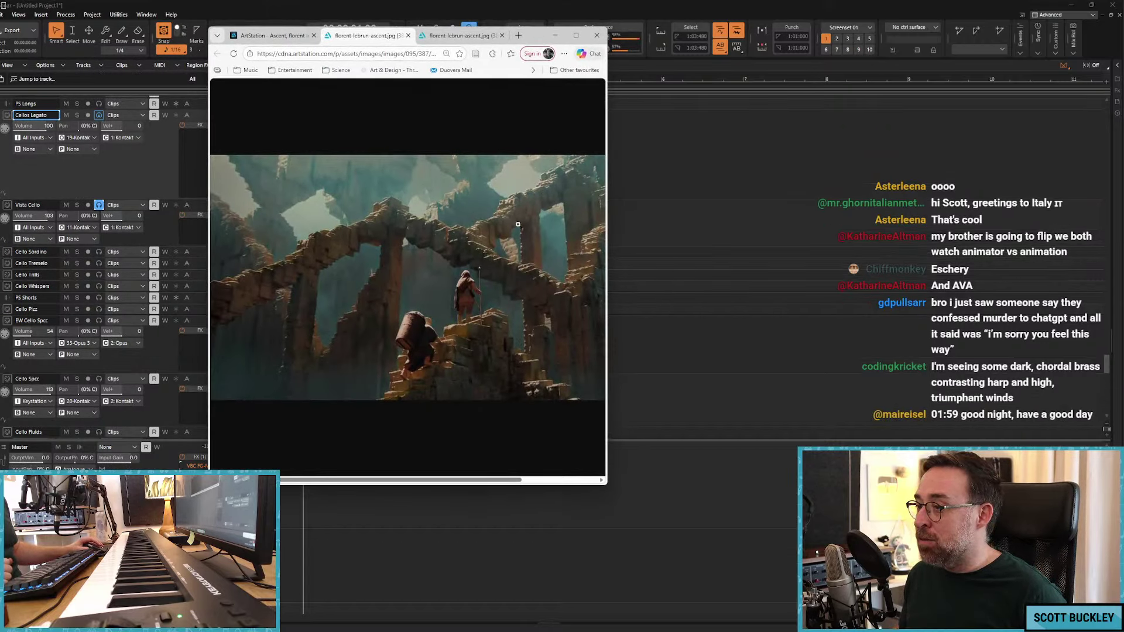
pyautogui.click(555, 35)
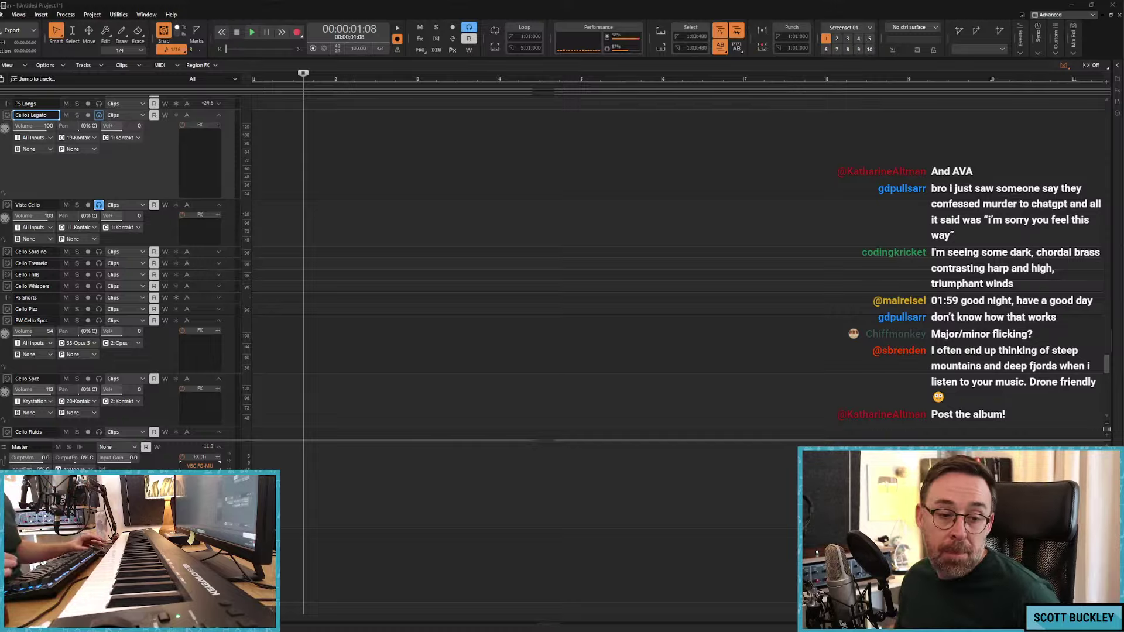
# Step: Select the Trombone Sus track among the low brass and play the project briefly from the start
pyautogui.scroll(10, 274, 243)
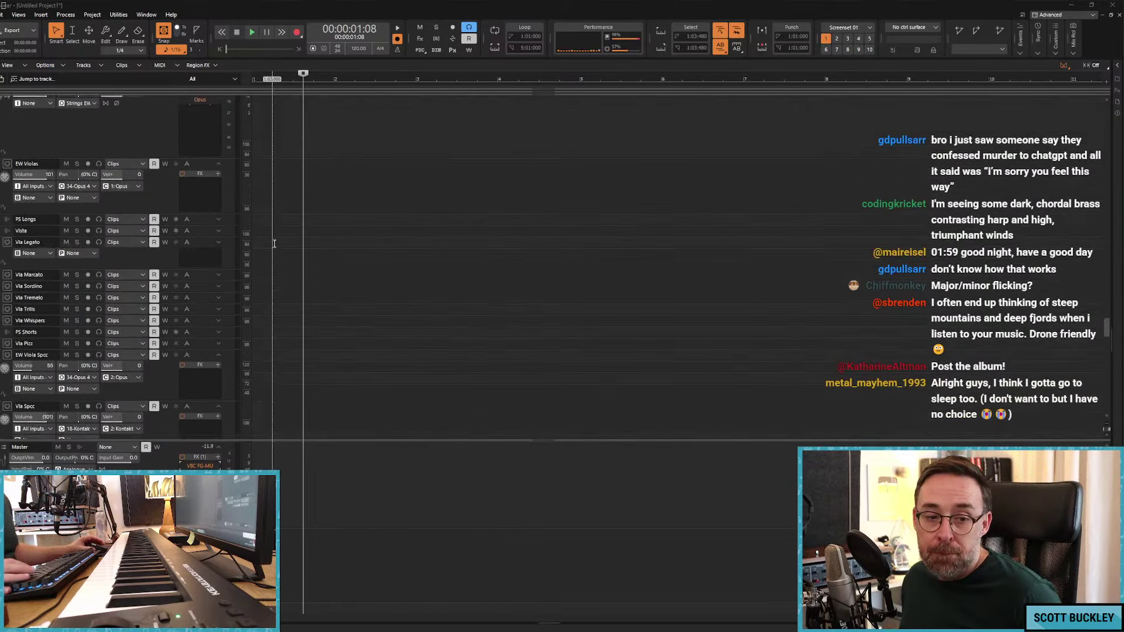
pyautogui.scroll(10, 274, 243)
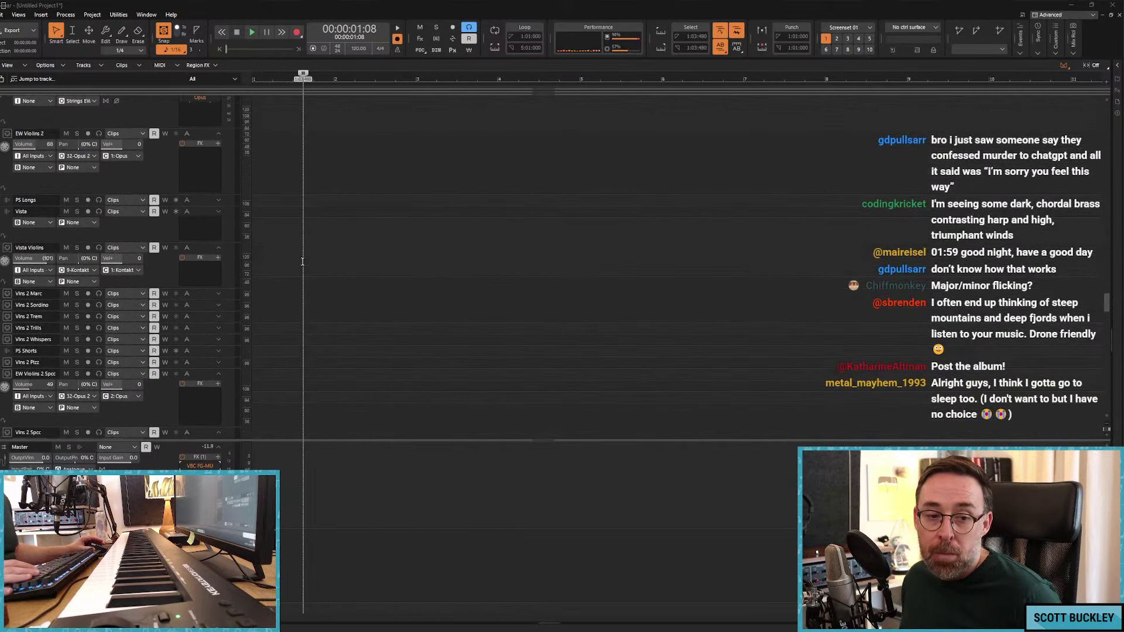
pyautogui.scroll(15, 303, 263)
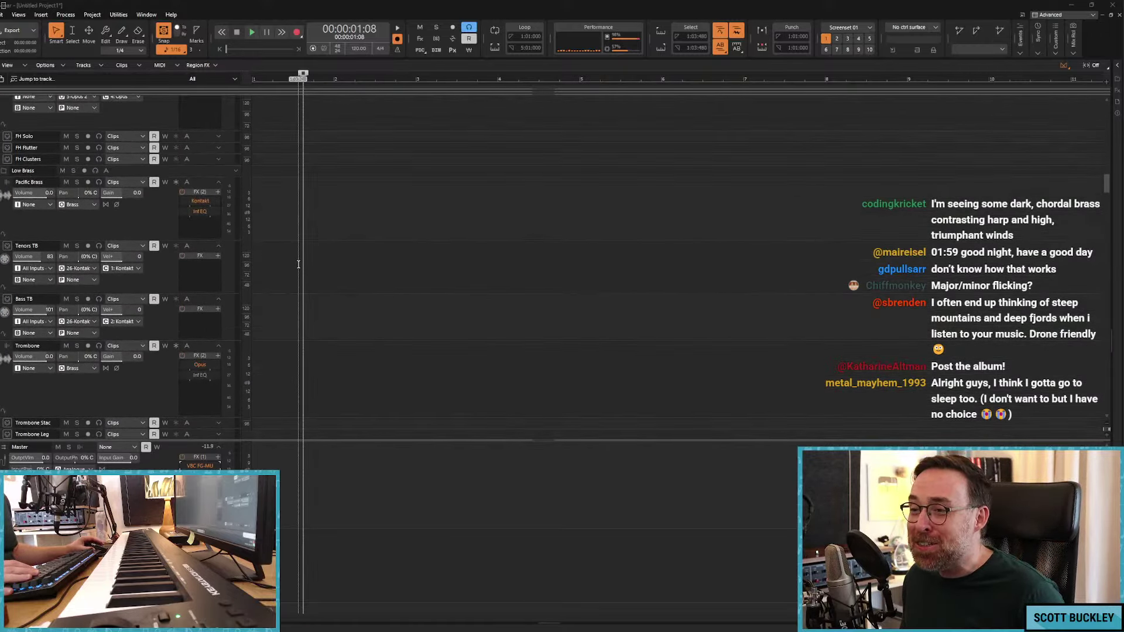
pyautogui.scroll(2, 227, 217)
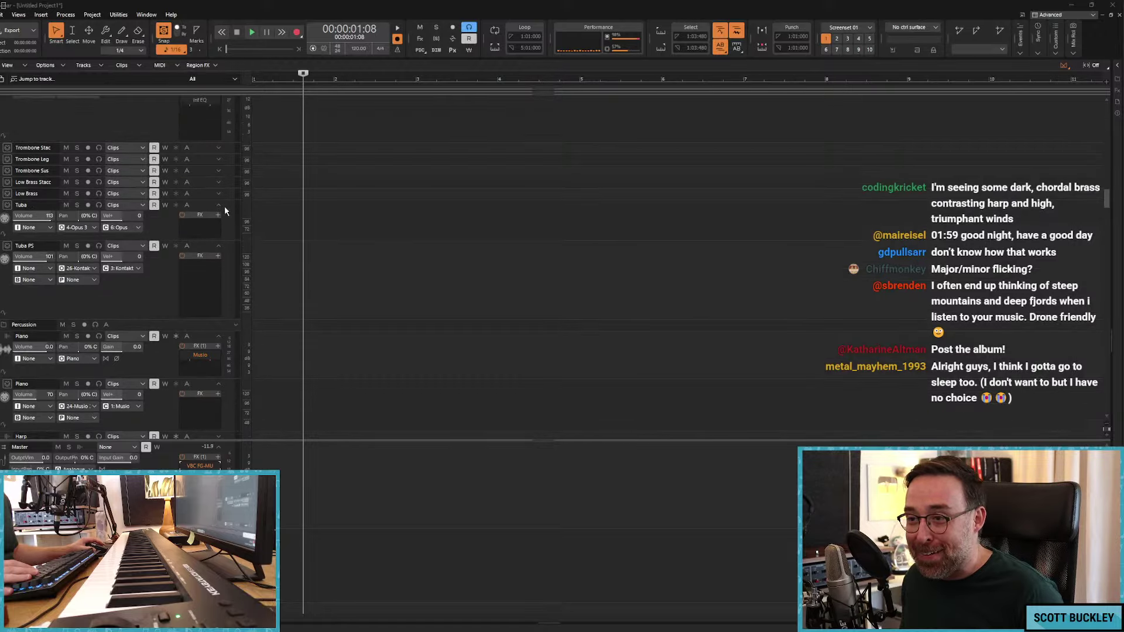
pyautogui.scroll(2, 228, 194)
pyautogui.scroll(3, 250, 194)
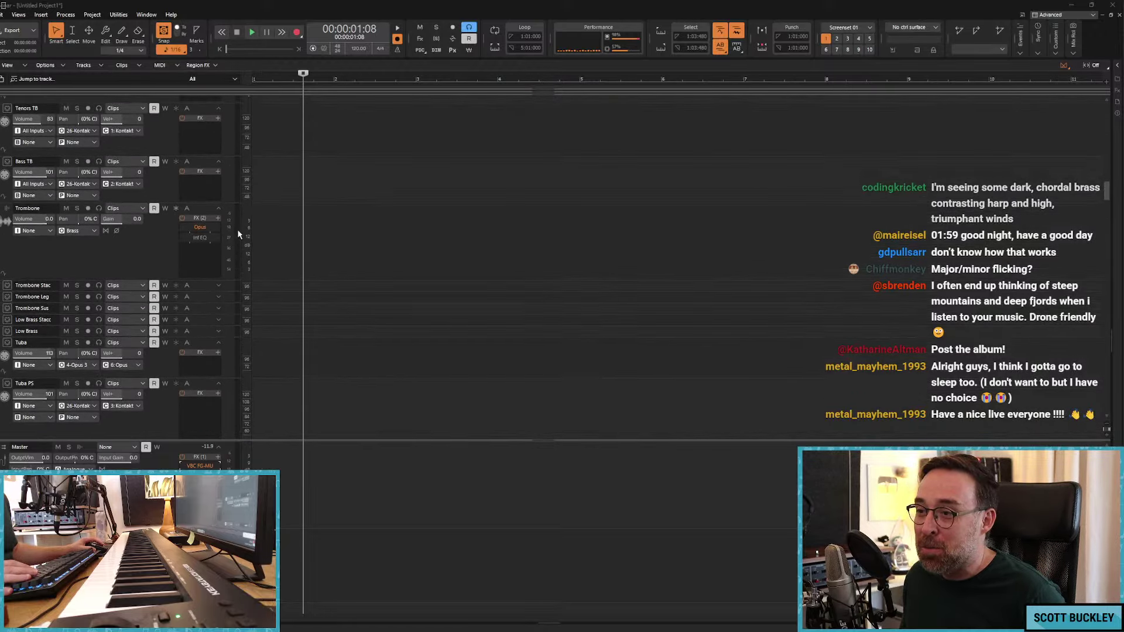
pyautogui.click(201, 306)
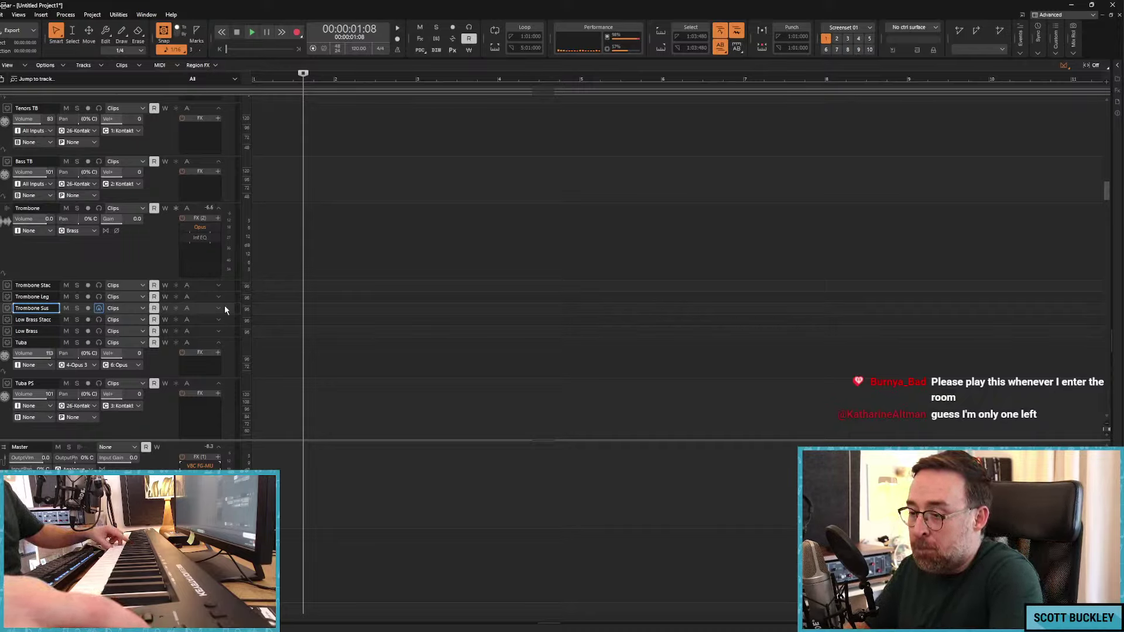
pyautogui.press('w')
pyautogui.press('space')
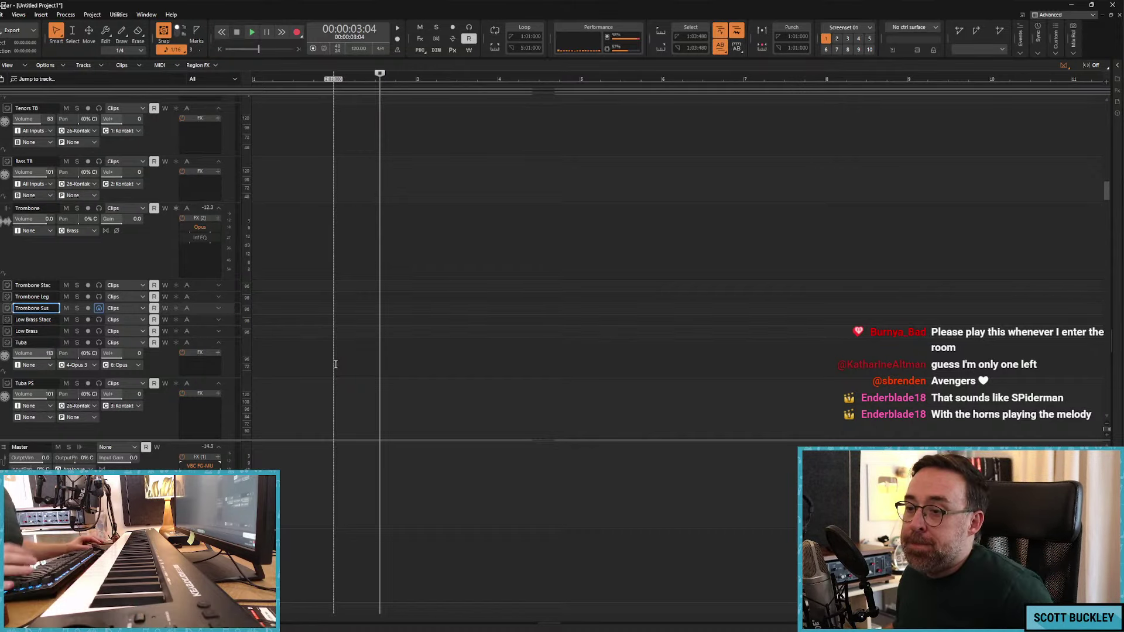
# Step: Return to the project start and select the Horns track in the French Horns folder
pyautogui.press('w')
pyautogui.scroll(1, 319, 304)
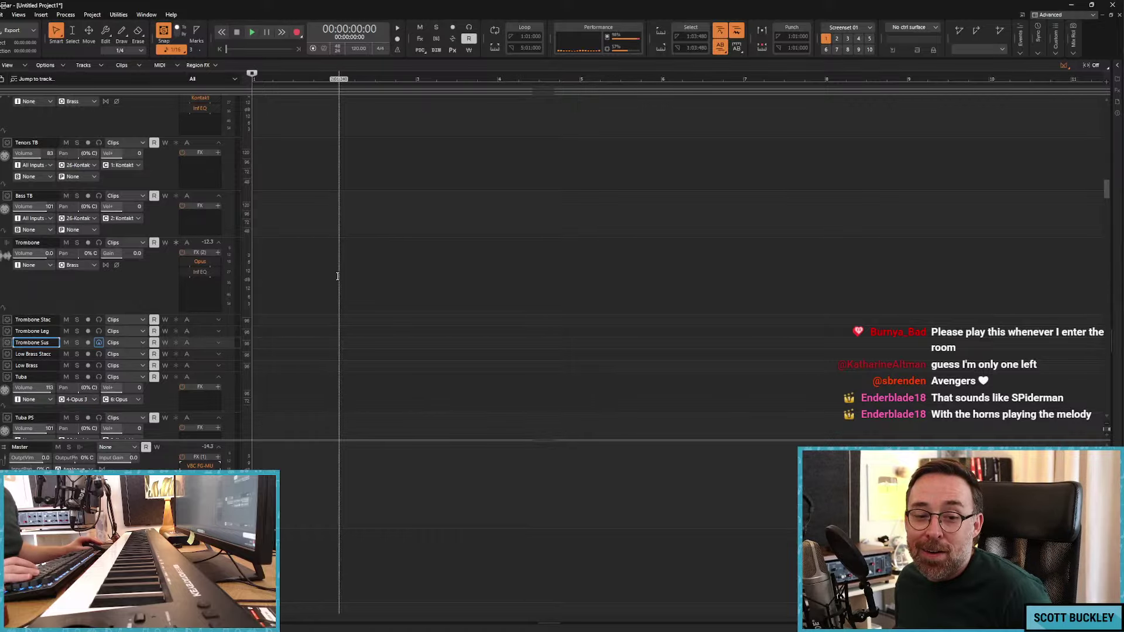
pyautogui.scroll(7, 286, 255)
pyautogui.scroll(8, 281, 251)
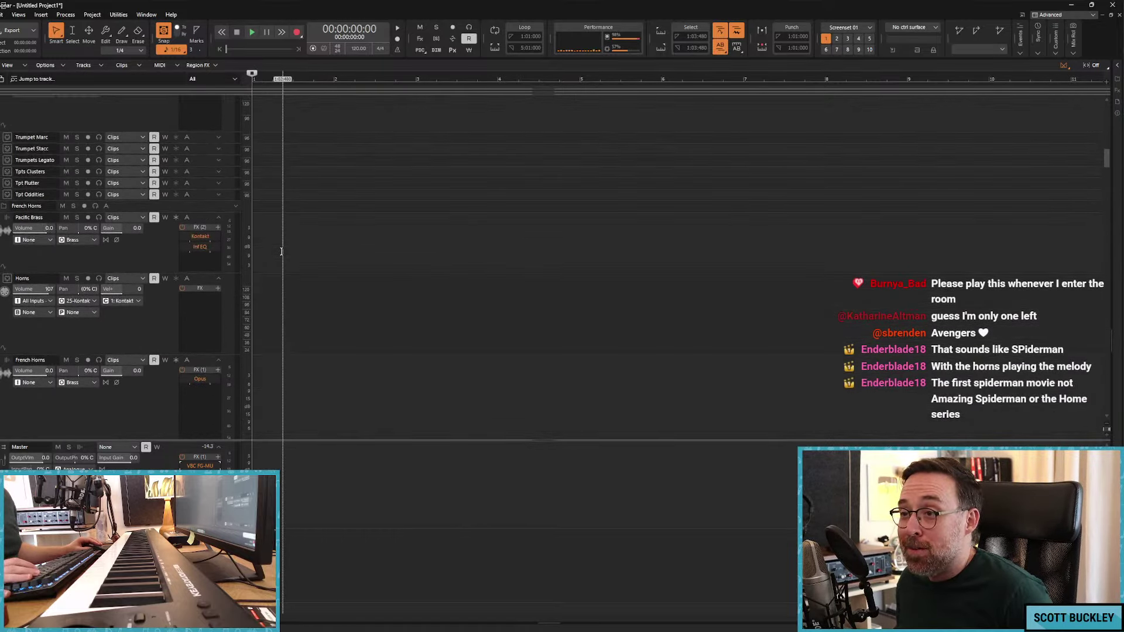
pyautogui.click(204, 279)
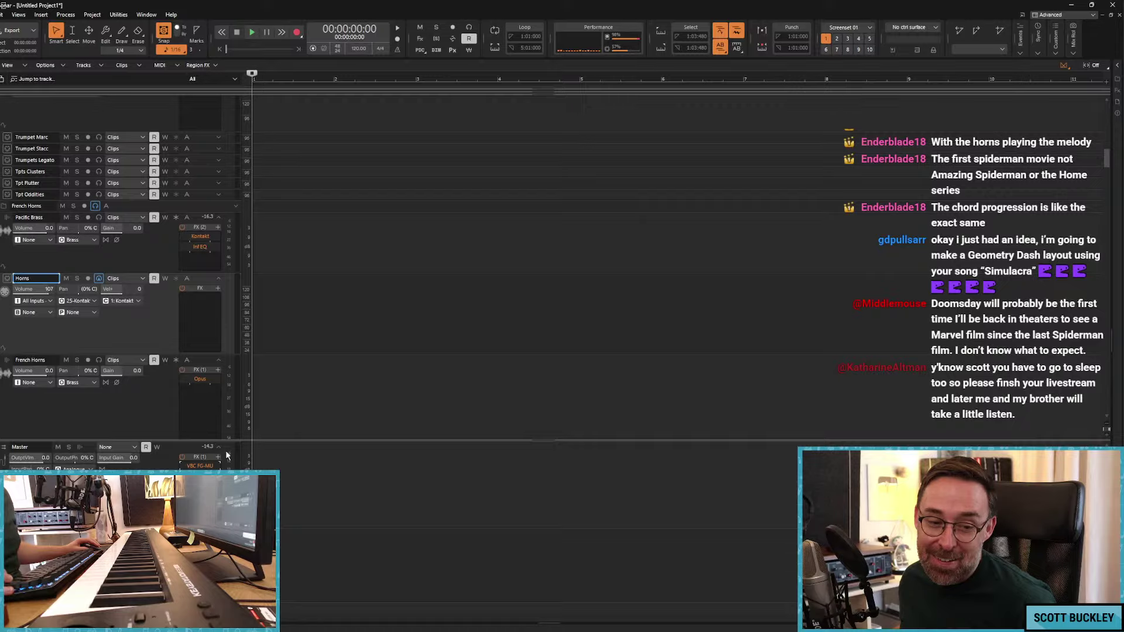
# Step: Open the VBC FG-MU compressor on the Master bus for a look, close it, and play the project briefly
pyautogui.doubleClick(199, 465)
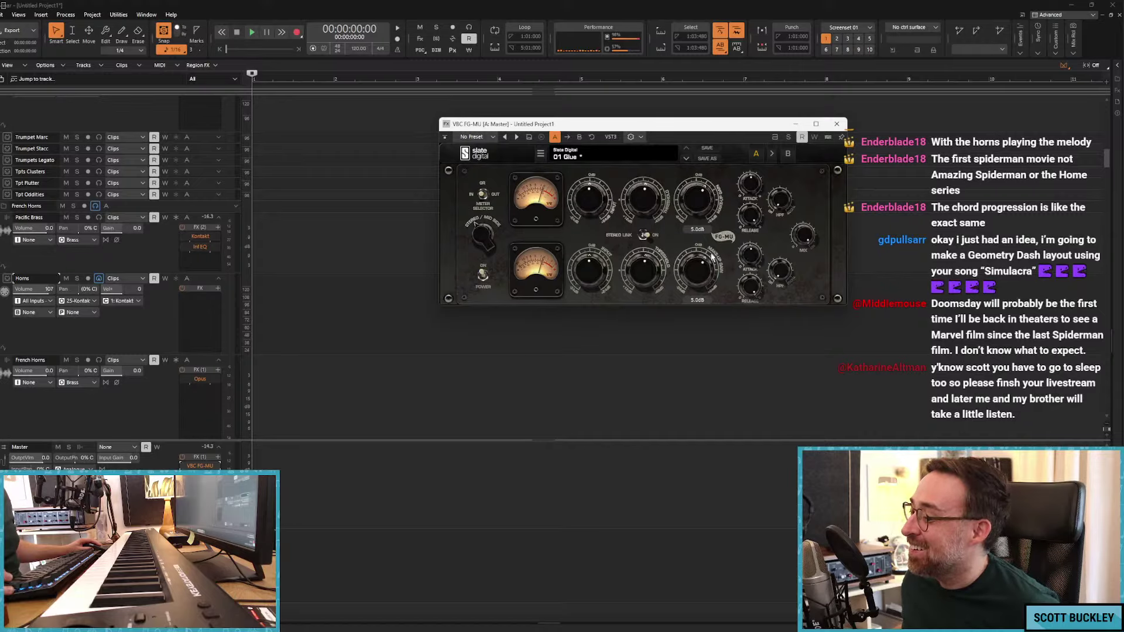
pyautogui.click(791, 123)
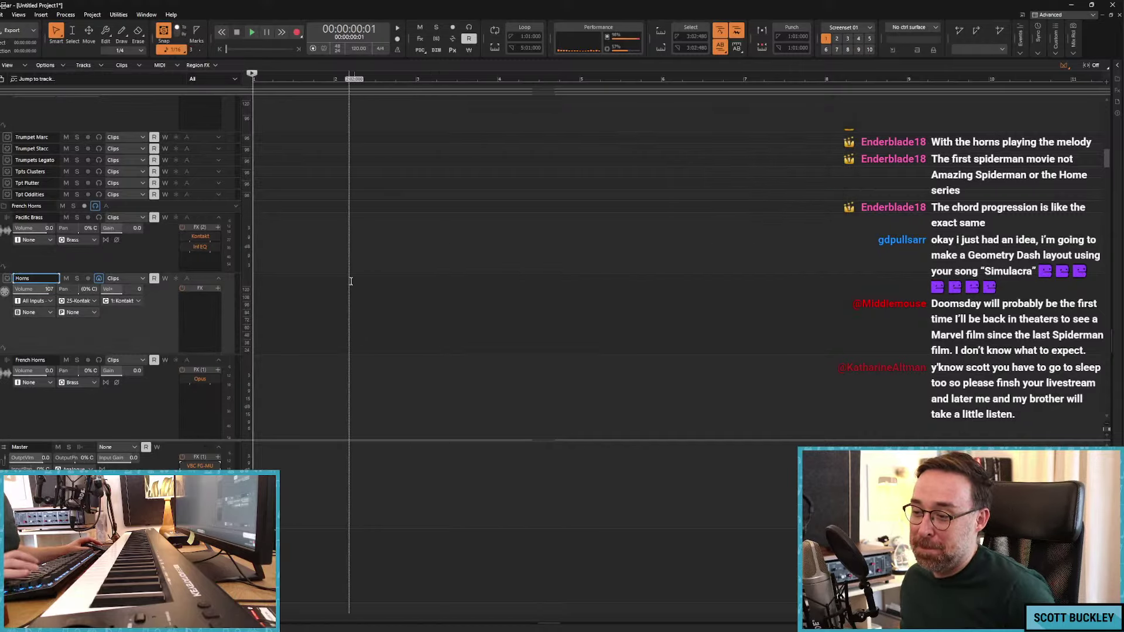
pyautogui.press('space')
pyautogui.press('space')
# Step: Set the project tempo to 80 and play the project briefly with the metronome
pyautogui.scroll(-10, 226, 324)
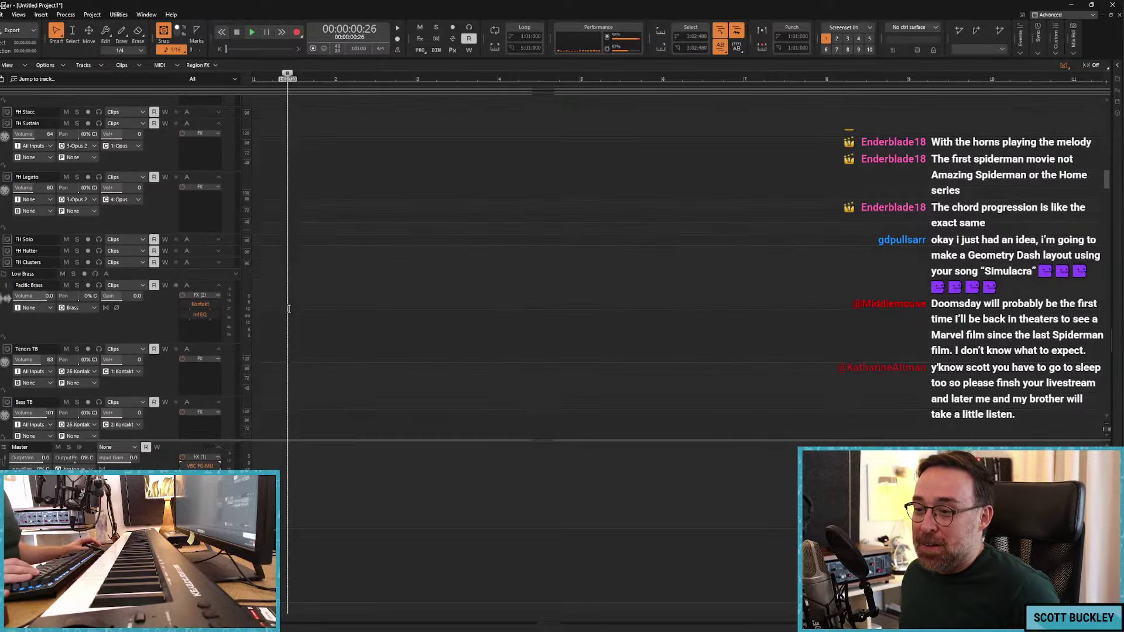
pyautogui.scroll(-15, 286, 307)
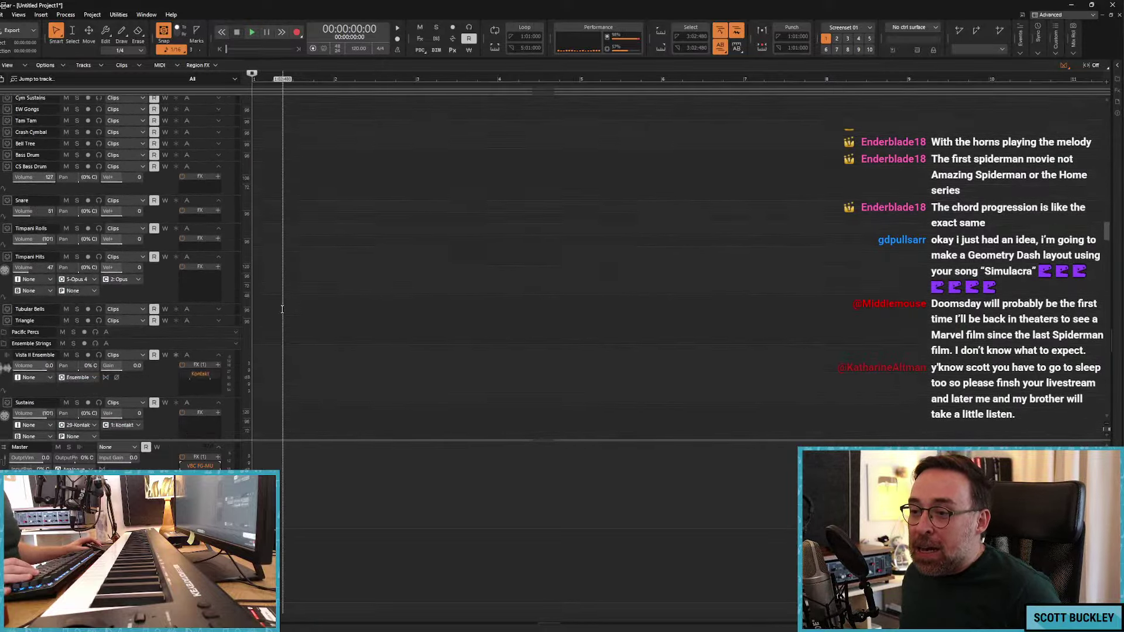
pyautogui.scroll(12, 281, 309)
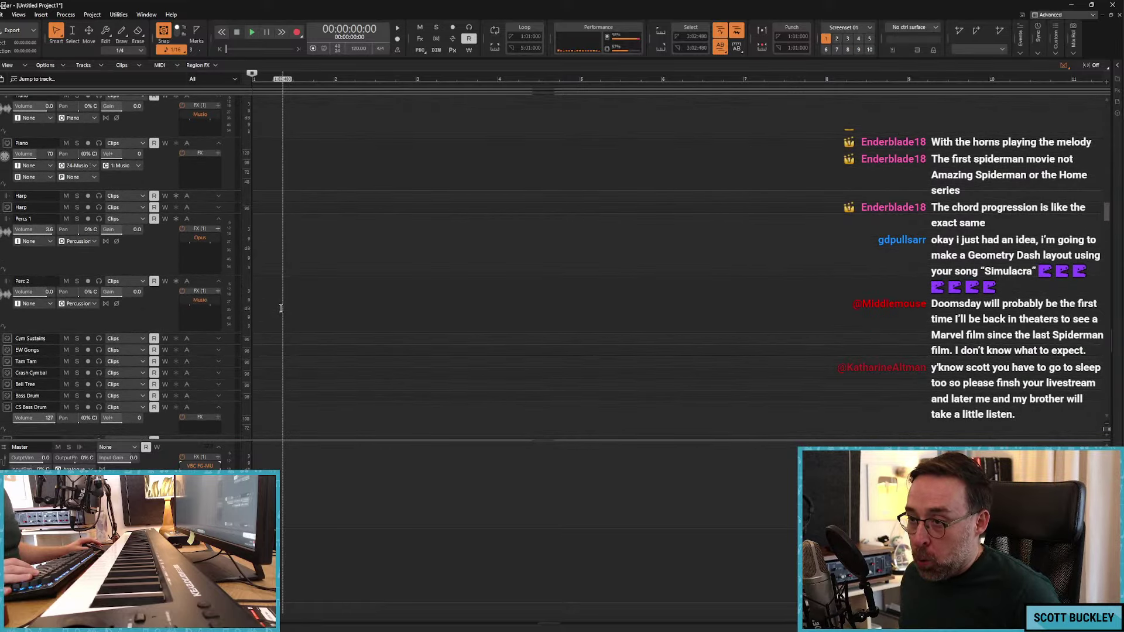
pyautogui.scroll(-4, 279, 309)
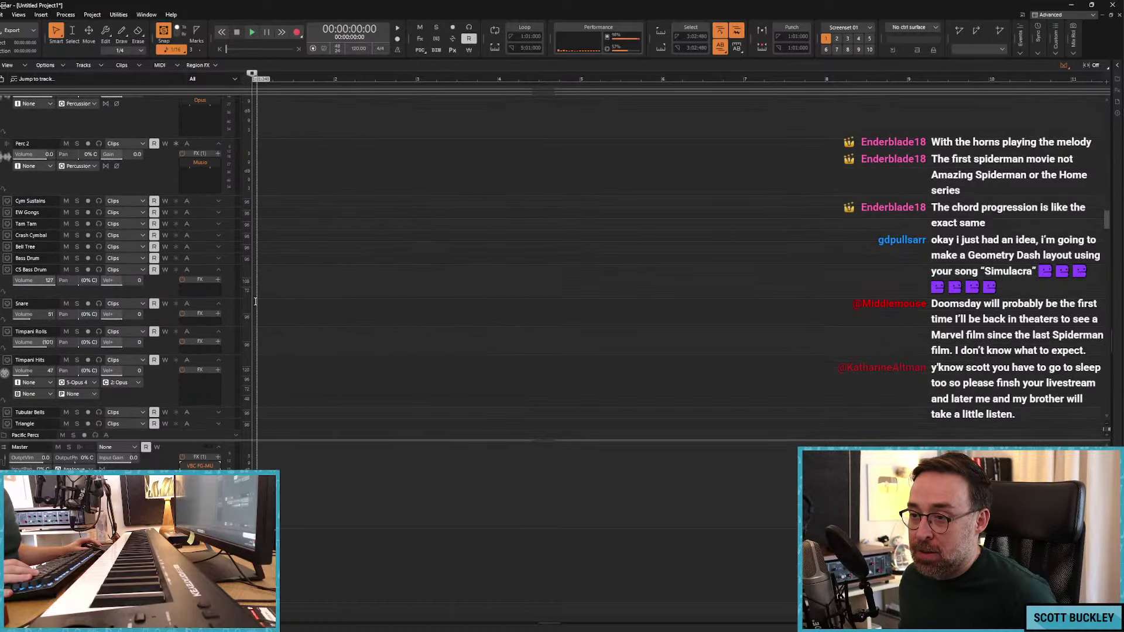
pyautogui.scroll(-1, 237, 294)
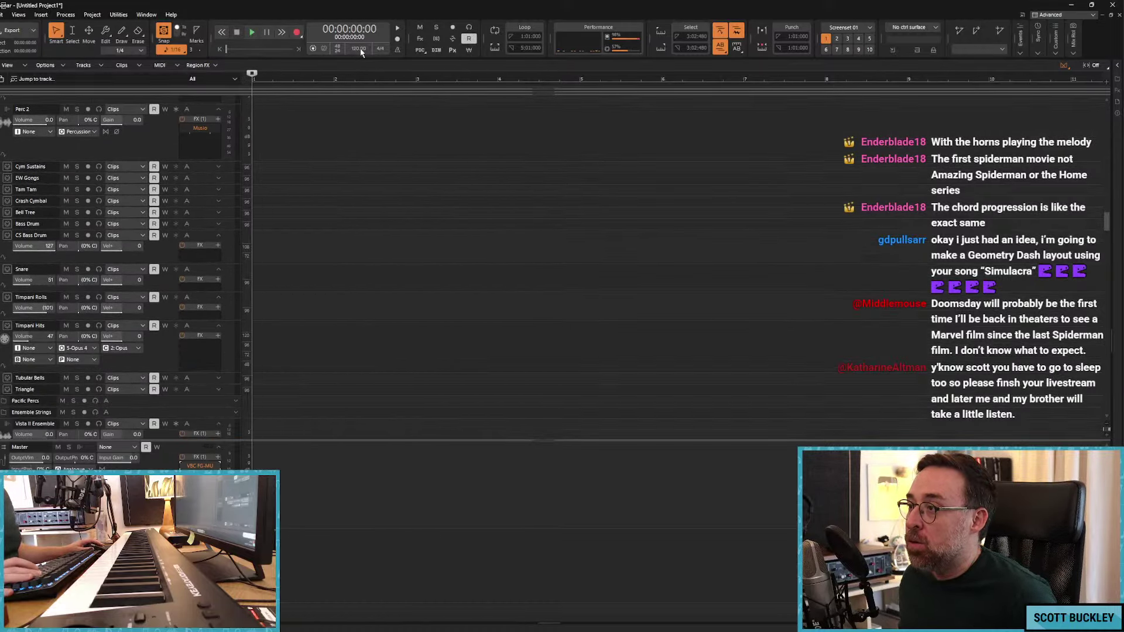
pyautogui.write('80')
pyautogui.press('Return')
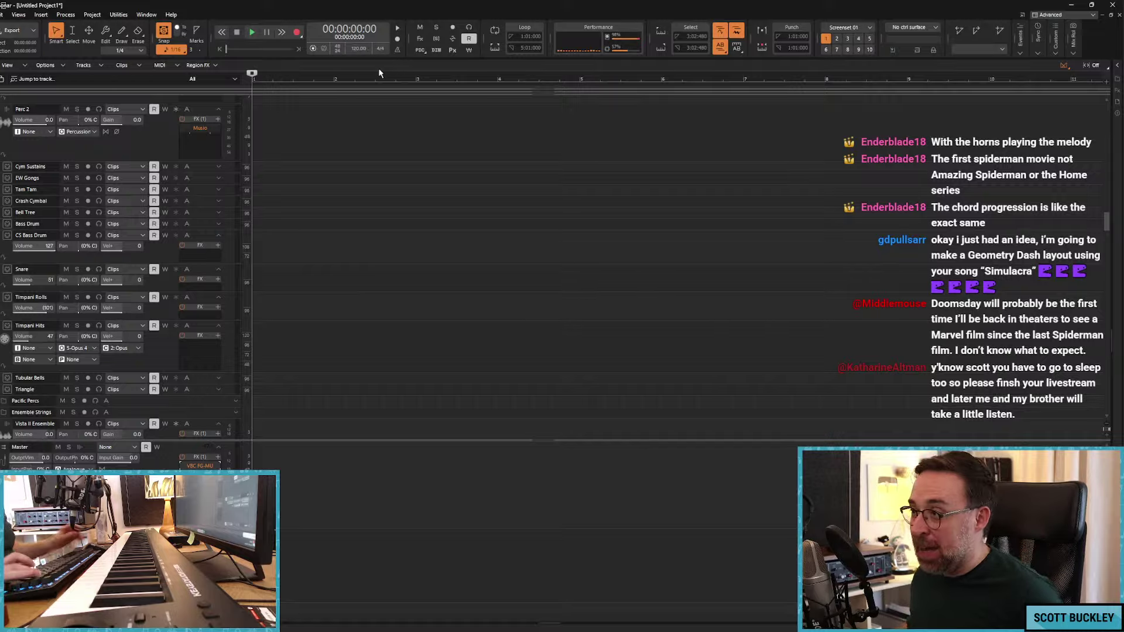
pyautogui.press('space')
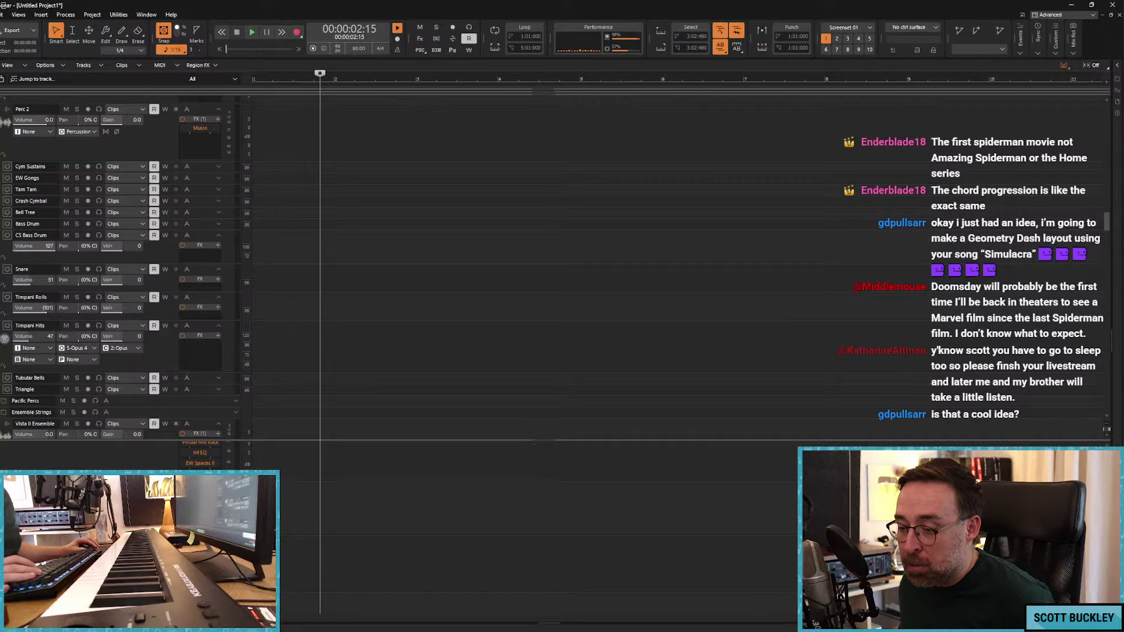
# Step: Route the bus output to Analogue 1 + Analogue 2 and play the project from the start to check the metronome
pyautogui.click(193, 391)
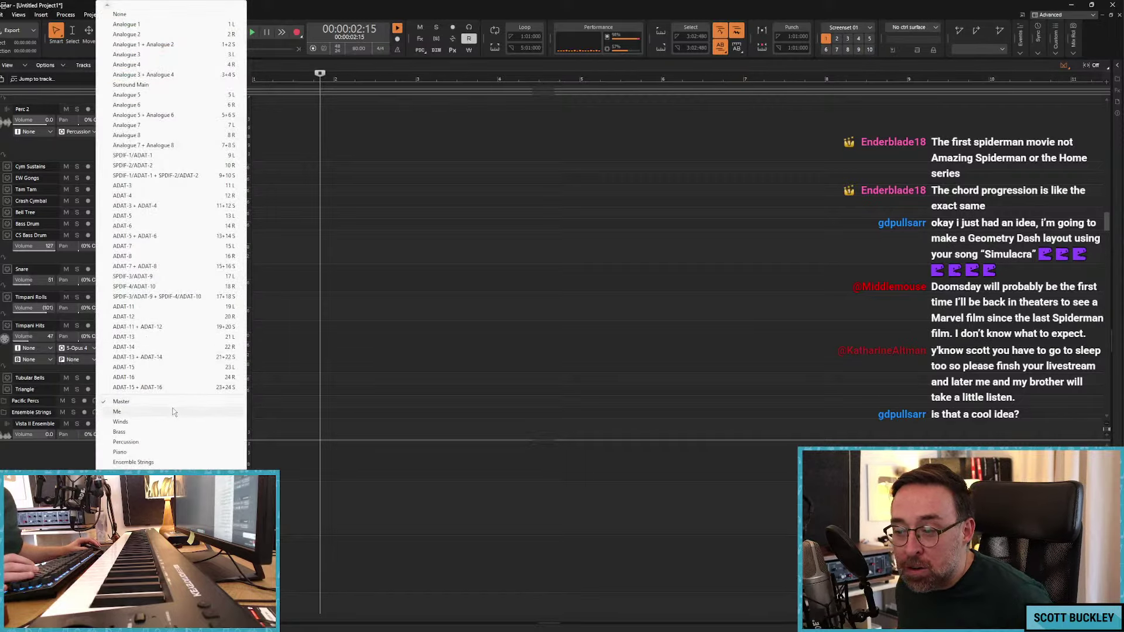
pyautogui.click(155, 48)
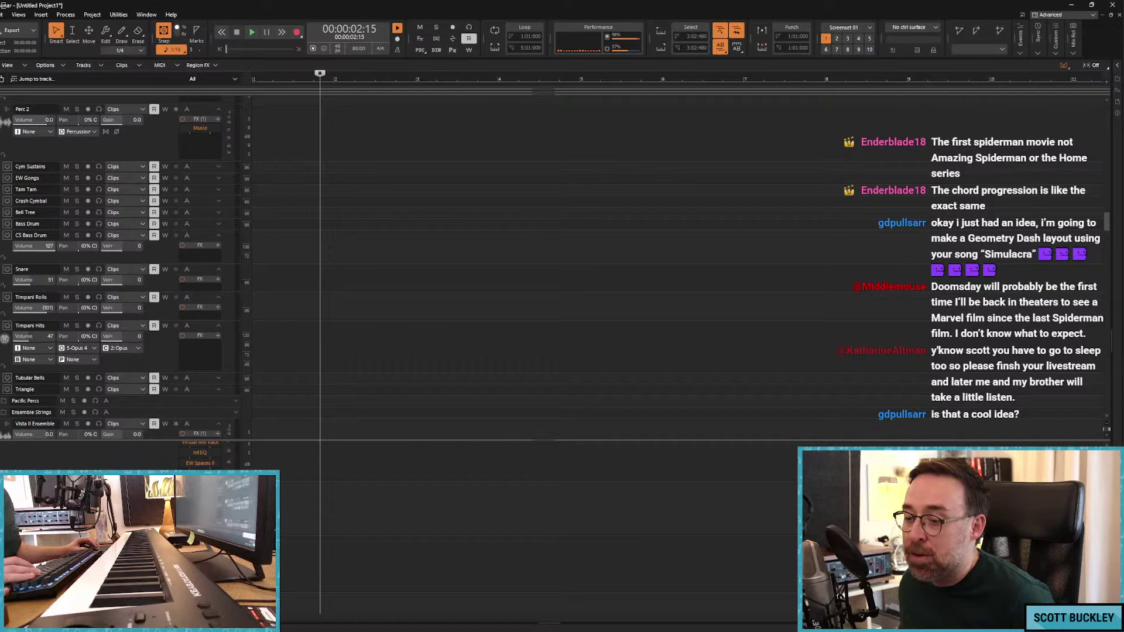
pyautogui.press('w')
pyautogui.press('space')
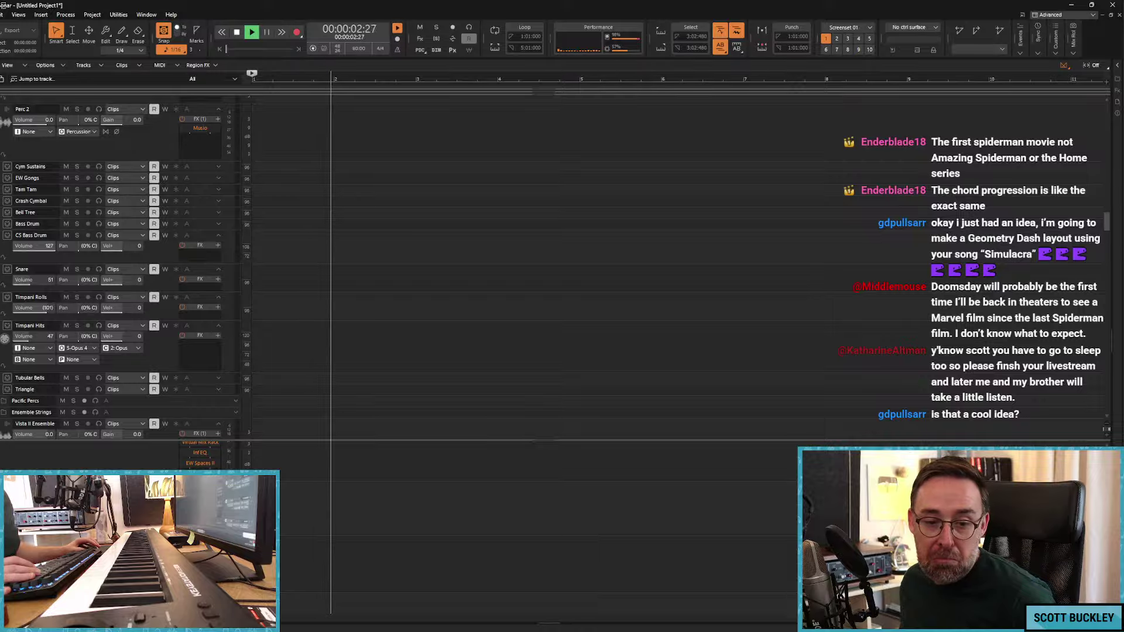
pyautogui.press('space')
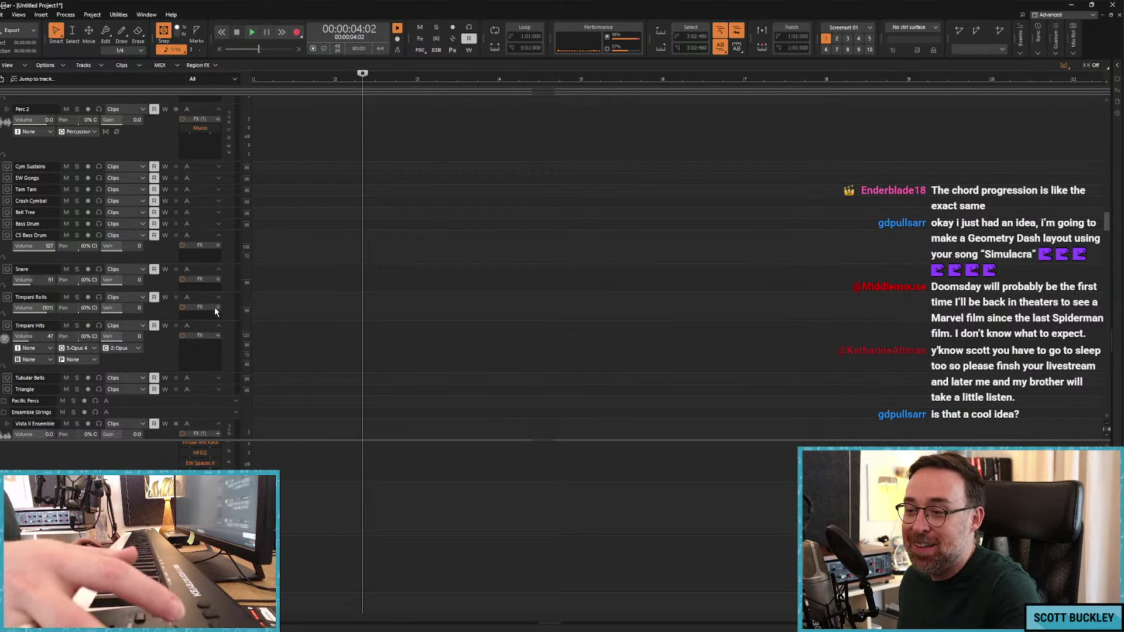
# Step: Select the Timpani Hits track, play the project from the start, and try a short recording
pyautogui.click(205, 325)
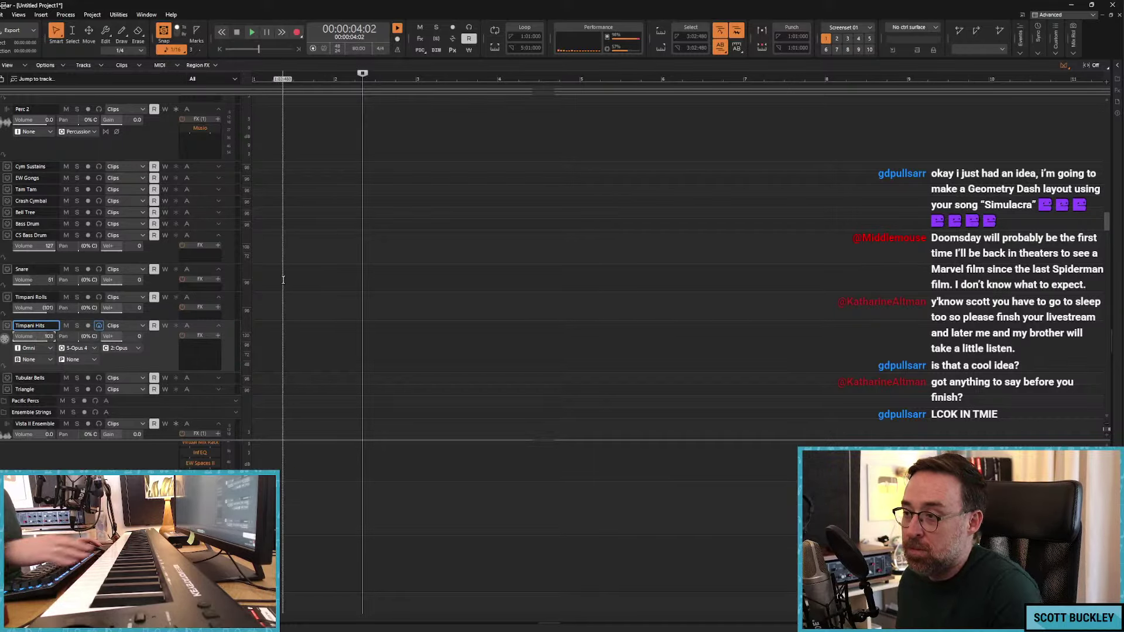
pyautogui.press('w')
pyautogui.press('space')
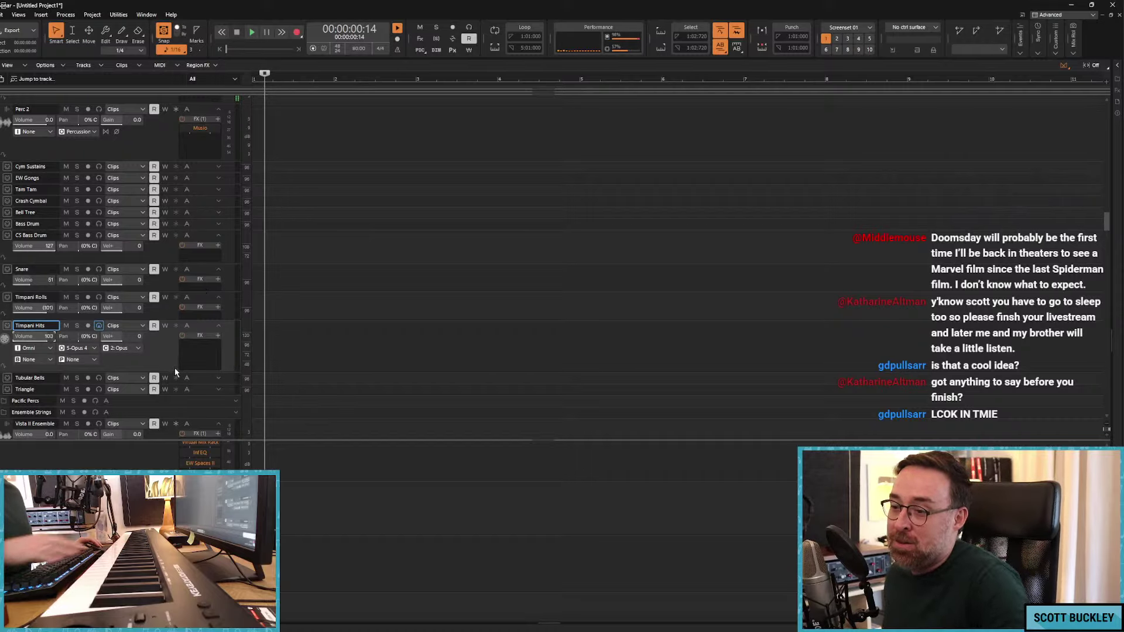
pyautogui.press('space')
pyautogui.press('r')
pyautogui.press('space')
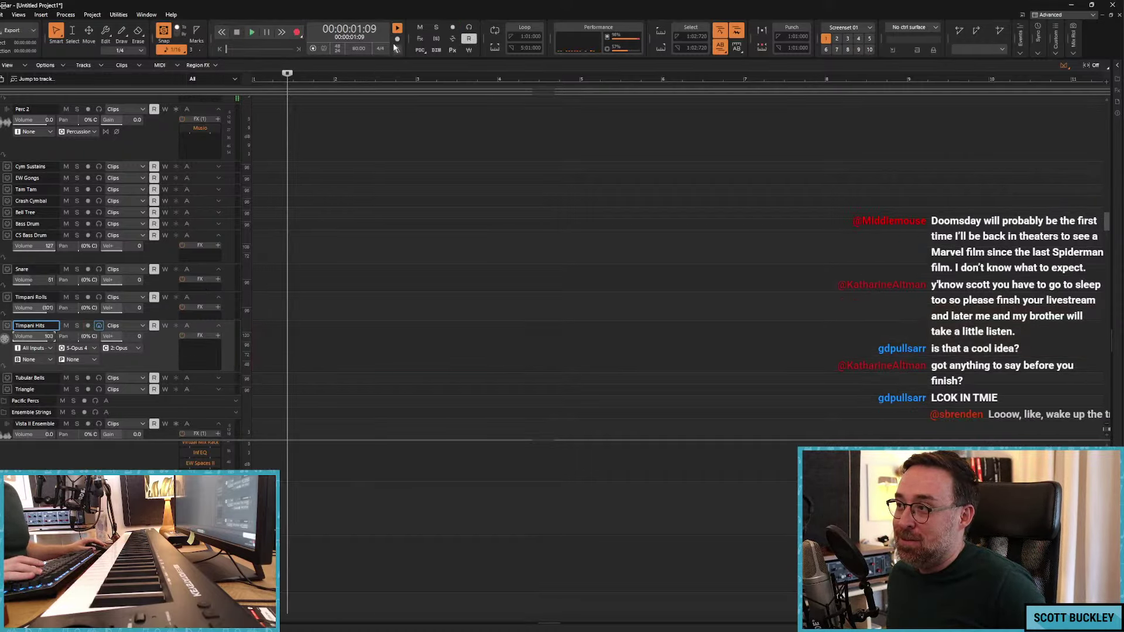
pyautogui.press('space')
pyautogui.press('space')
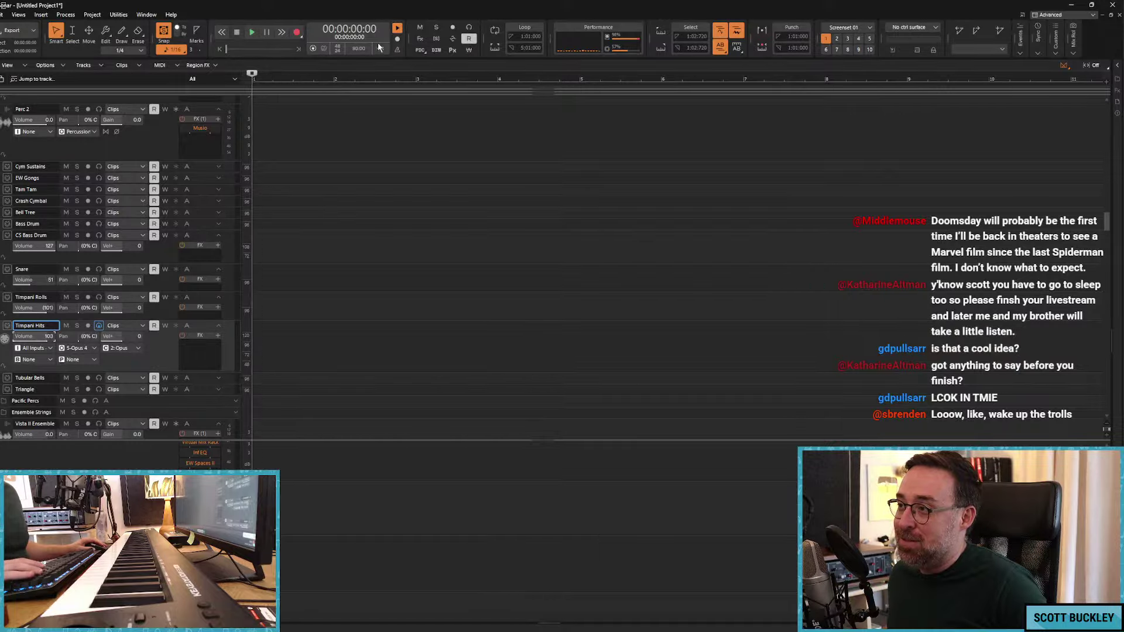
# Step: Try recording two takes on the Timpani Hits track from the project start with the recording metronome on
pyautogui.press('r')
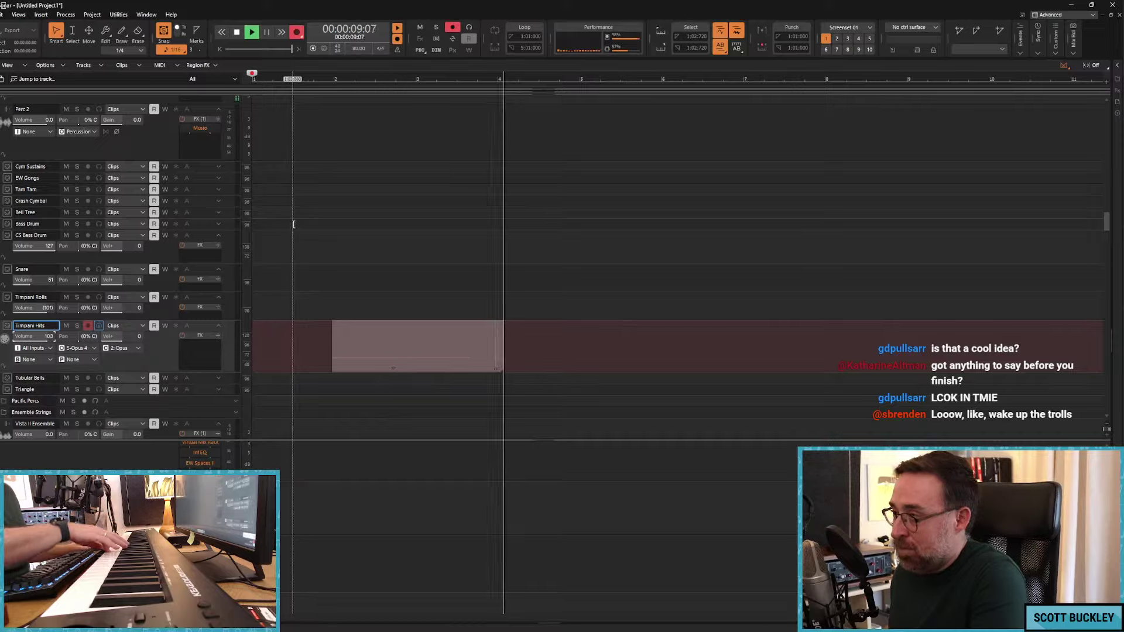
pyautogui.hotkey('ctrl', 'space')
pyautogui.press('r')
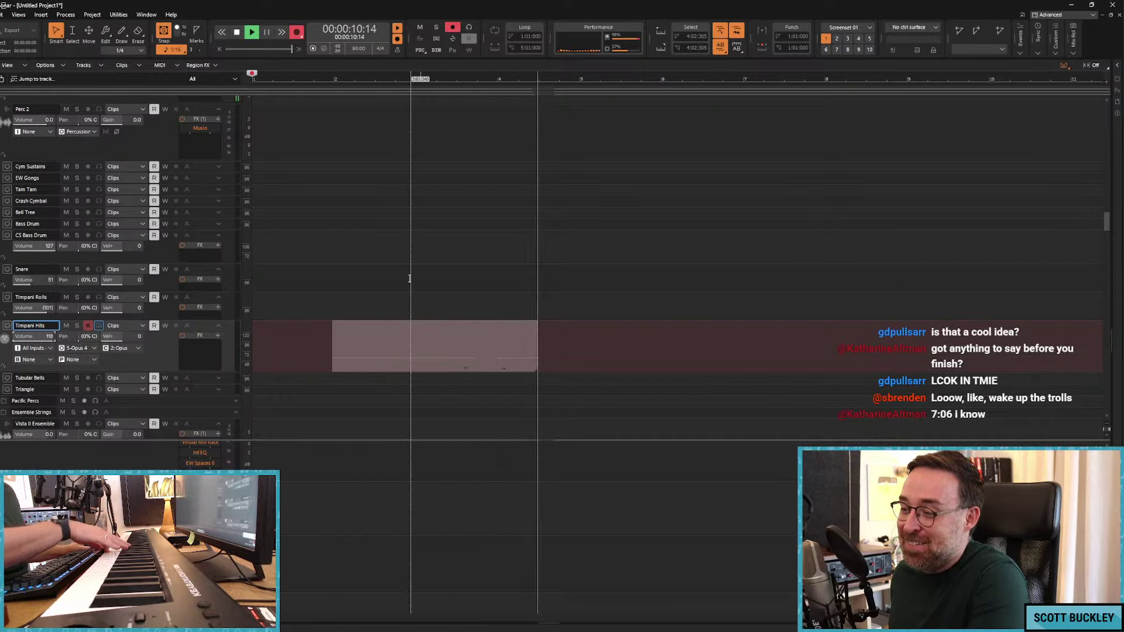
pyautogui.hotkey('ctrl', 'space')
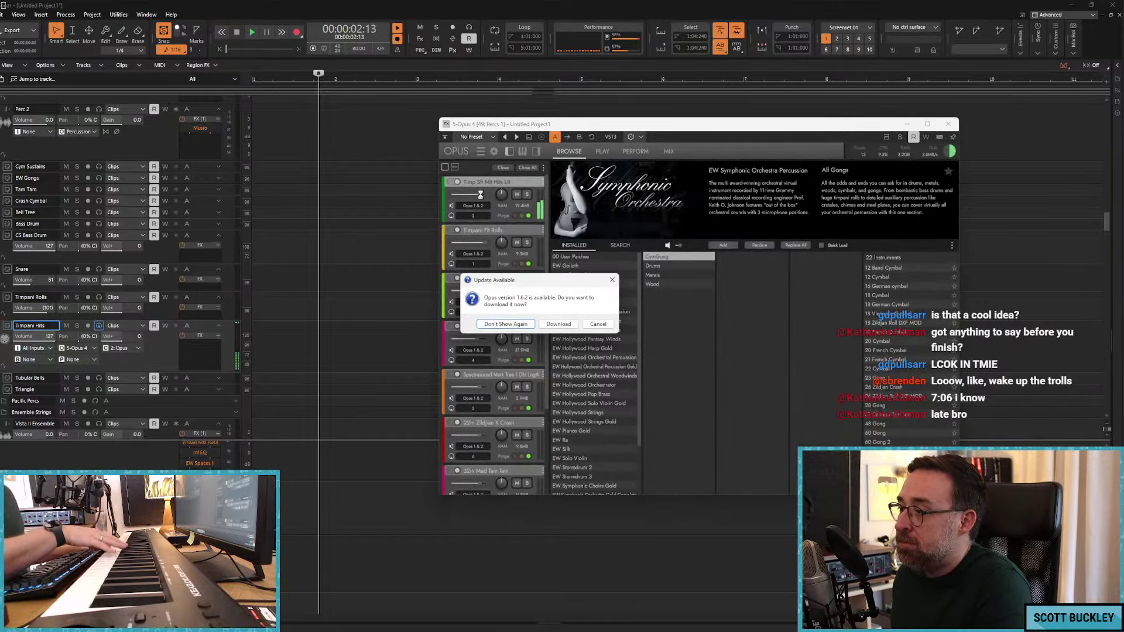
# Step: Decline the Opus update and close the 5-Opus 4 instrument window
pyautogui.click(597, 324)
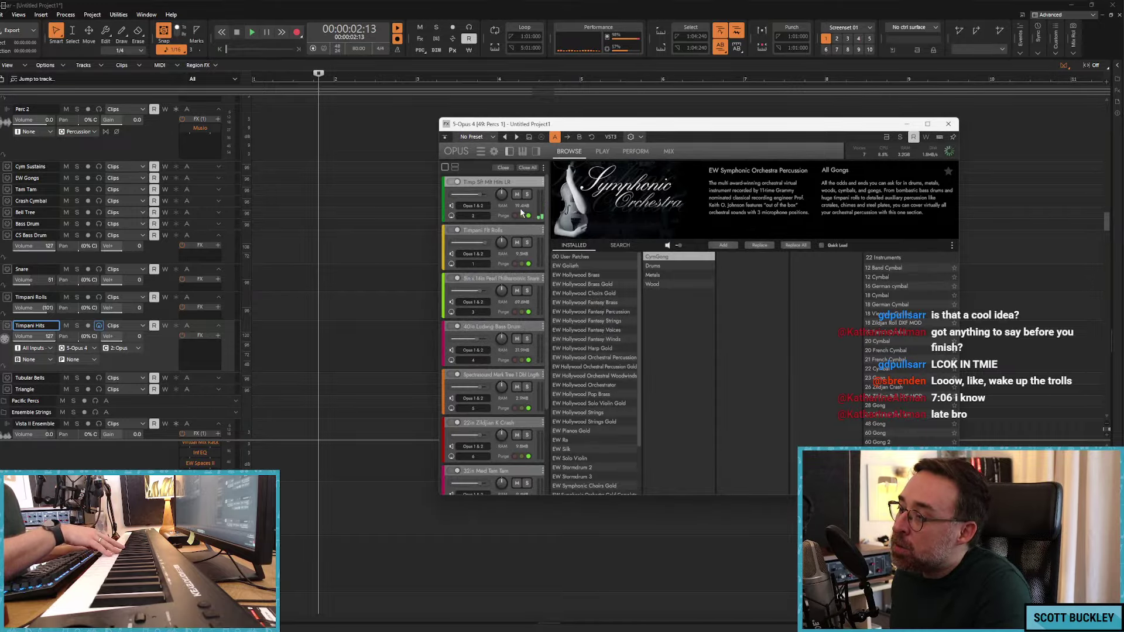
pyautogui.click(913, 140)
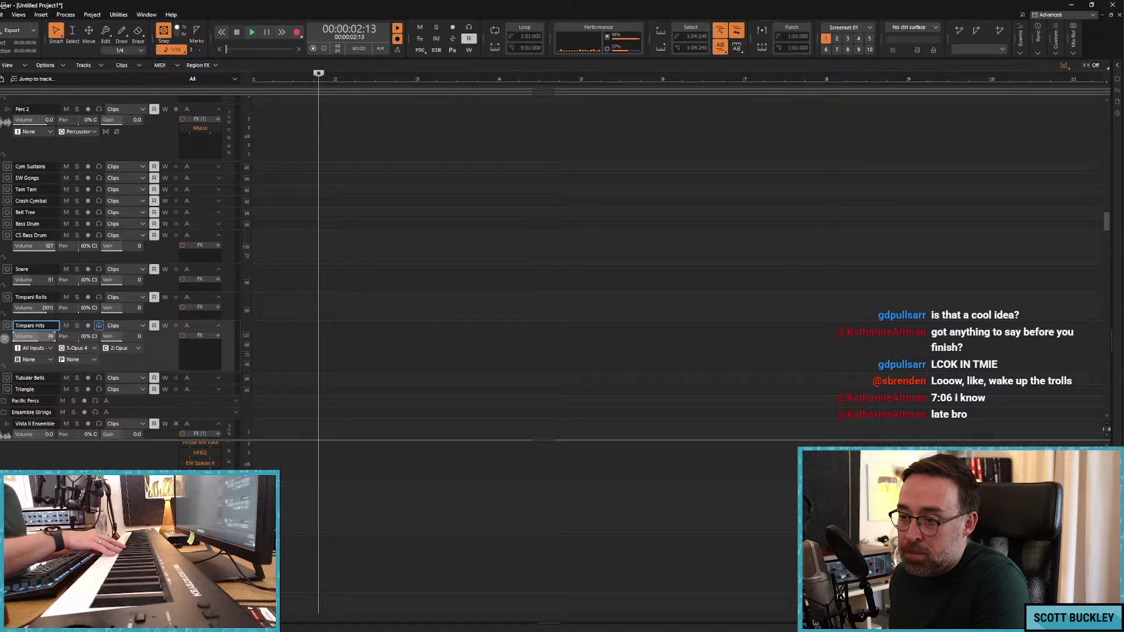
# Step: Record a longer trial take of timpani hits, about nine bars, from the project start
pyautogui.press('w')
pyautogui.press('r')
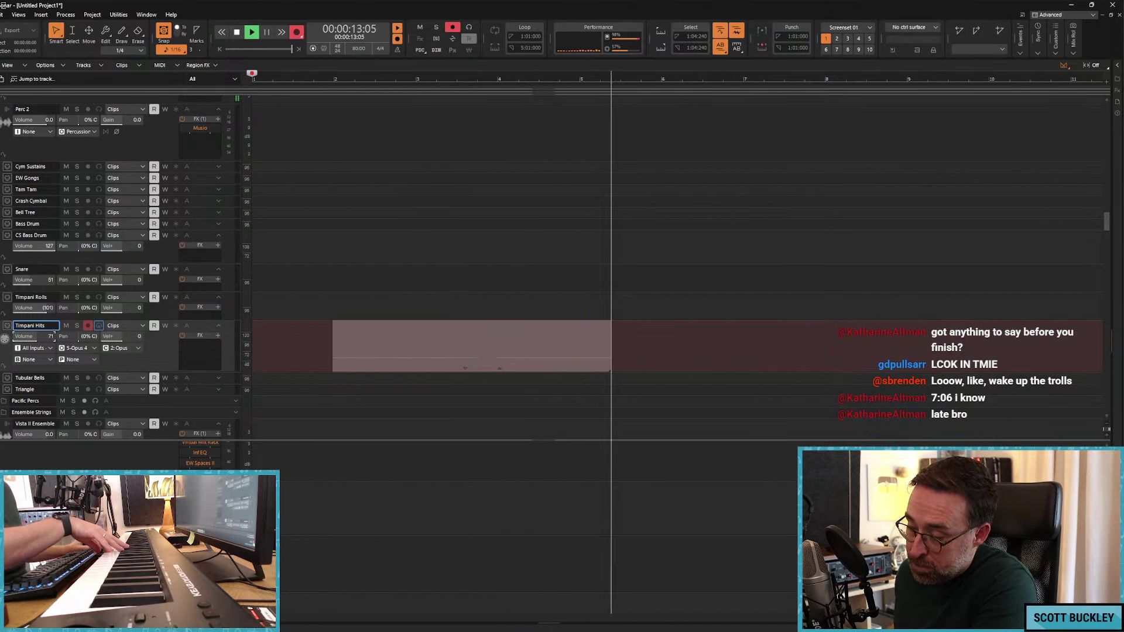
pyautogui.moveTo(489, 602)
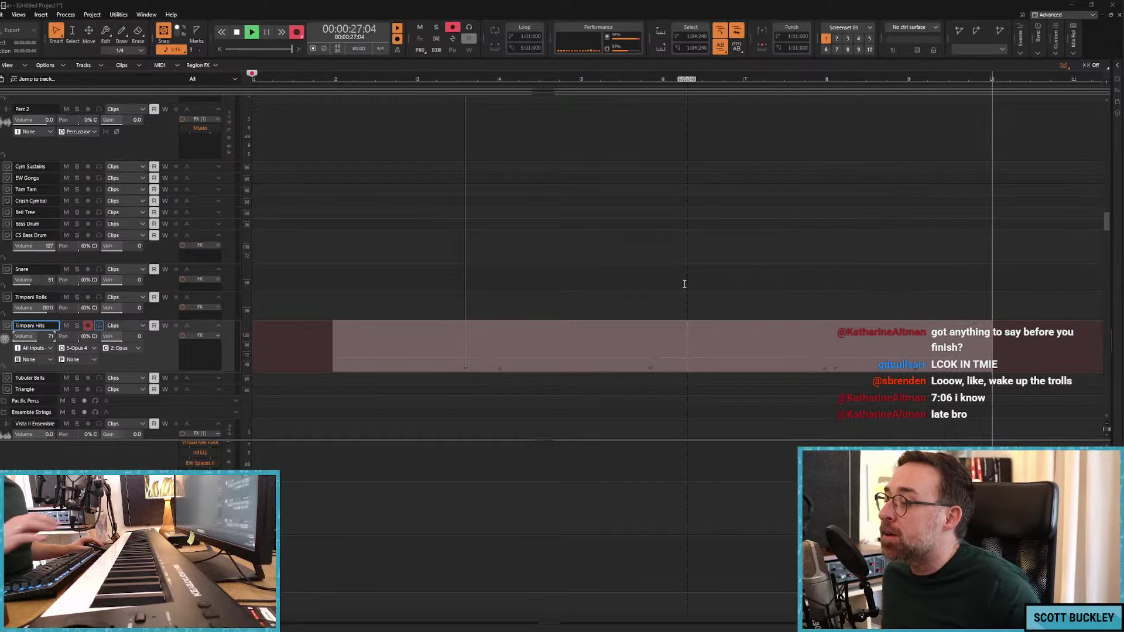
pyautogui.press('space')
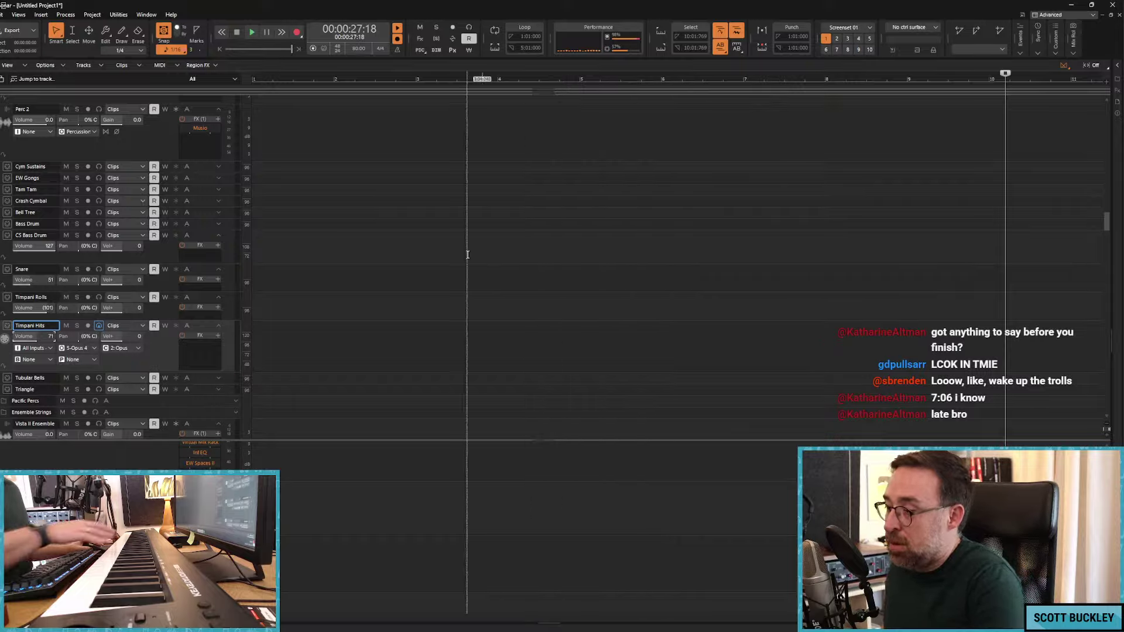
# Step: Restart the timpani recording from the project start, stop it after a few bars, and undo the take
pyautogui.press('w')
pyautogui.press('r')
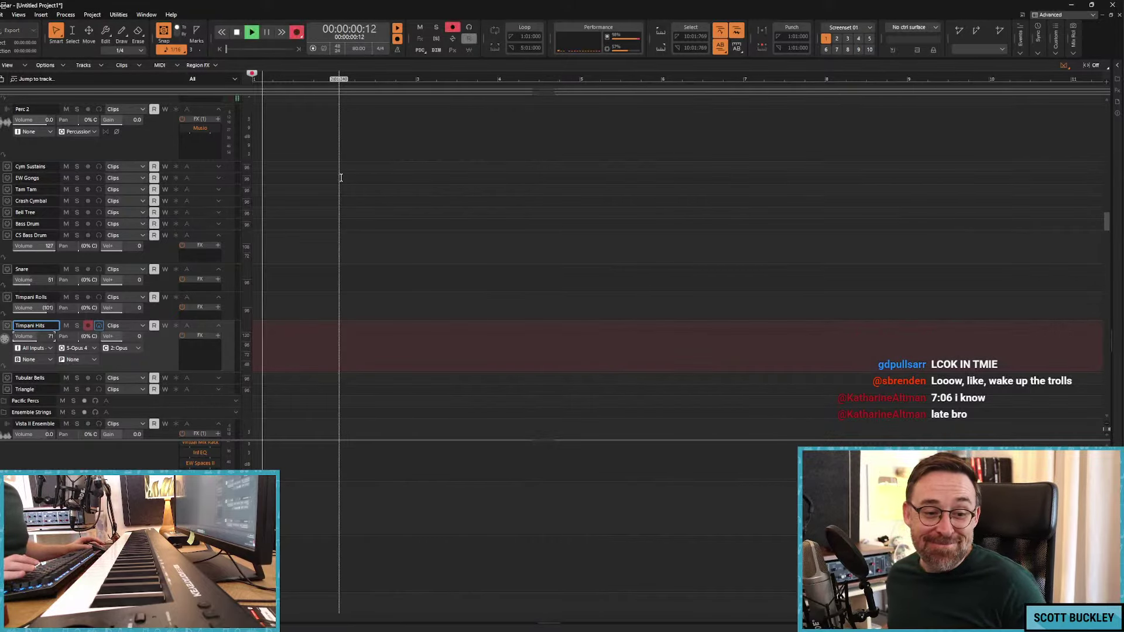
pyautogui.press('space')
pyautogui.press('r')
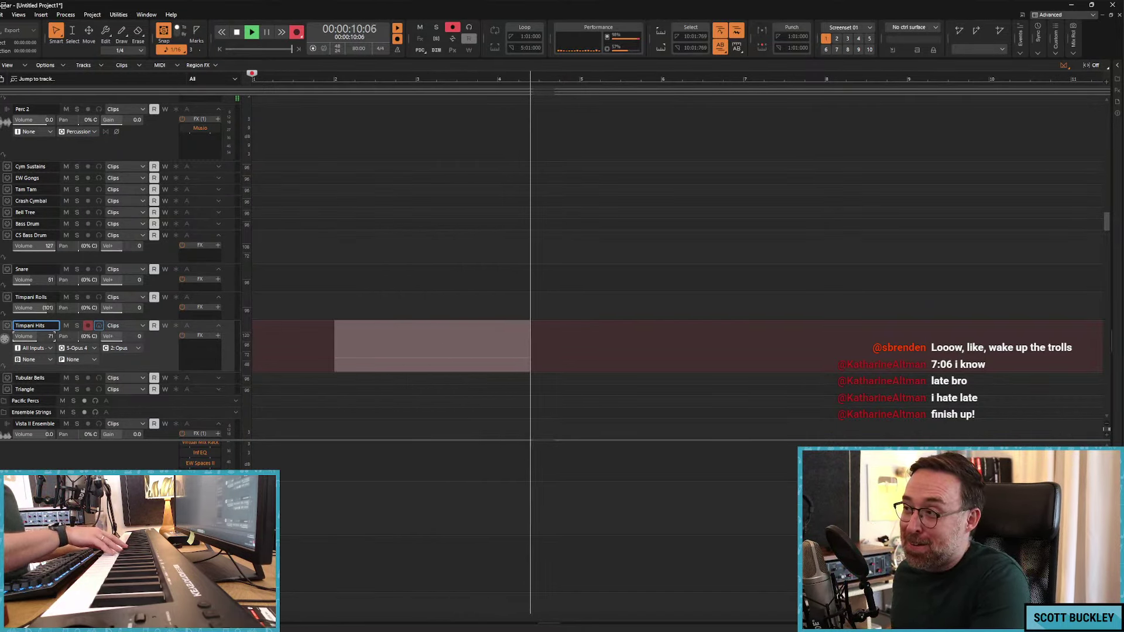
pyautogui.press('space')
pyautogui.hotkey('ctrl', 'z')
# Step: Select the Tam Tam track and expand the gong and cymbal sustain tracks above it
pyautogui.click(244, 185)
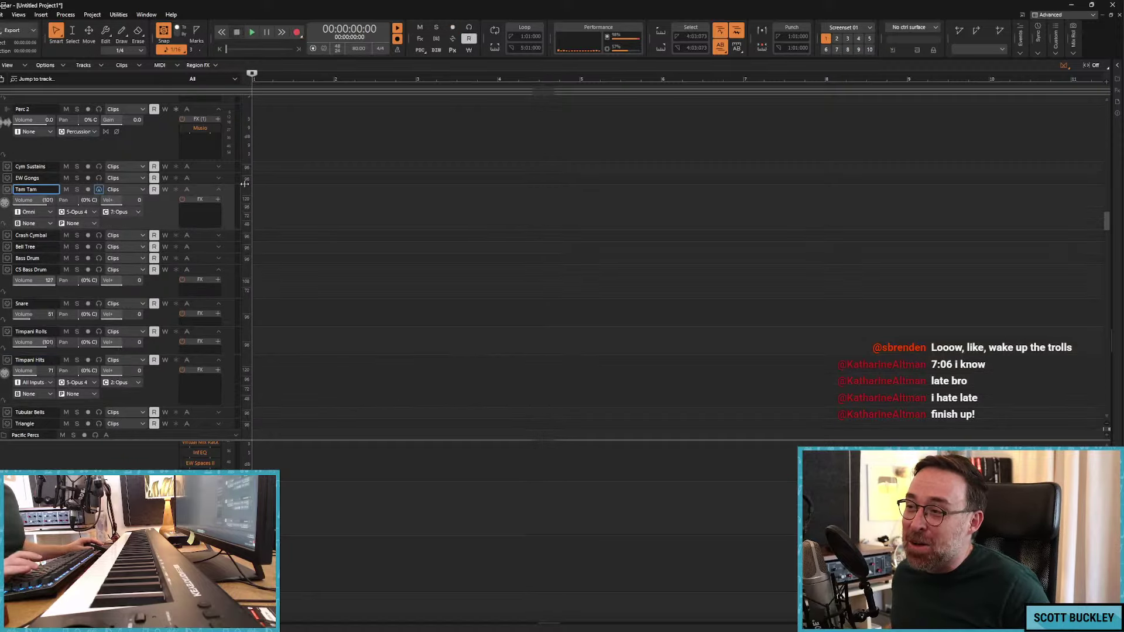
pyautogui.press('space')
pyautogui.click(197, 179)
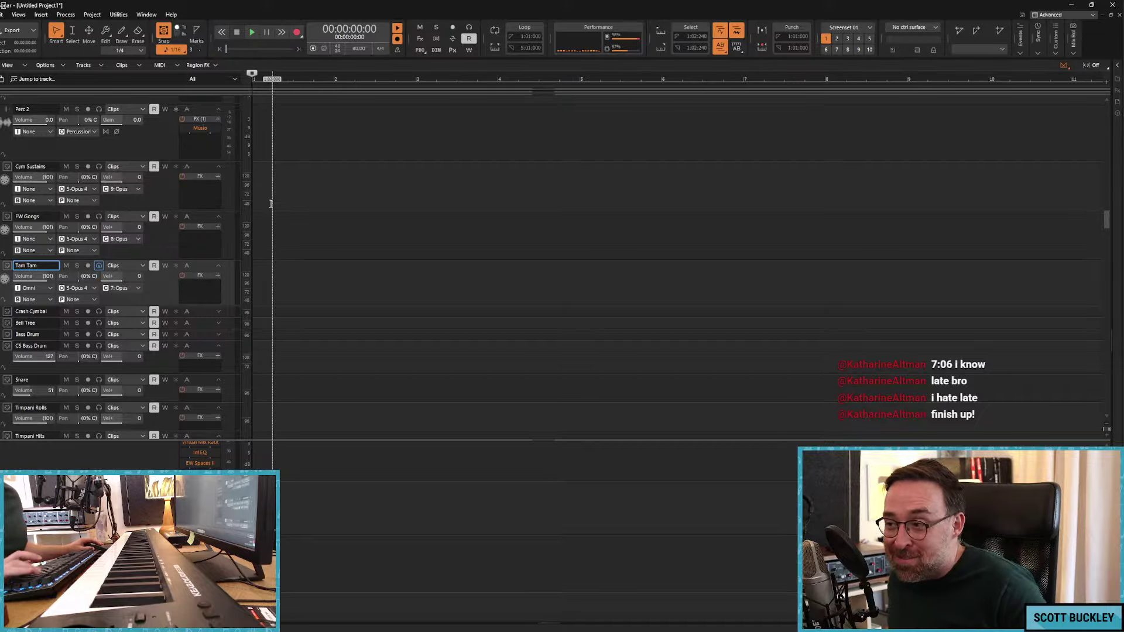
pyautogui.scroll(-2, 184, 351)
# Step: Select the Timpani Hits track and record a repeating timpani part from bar 2 to about bar 10
pyautogui.click(195, 334)
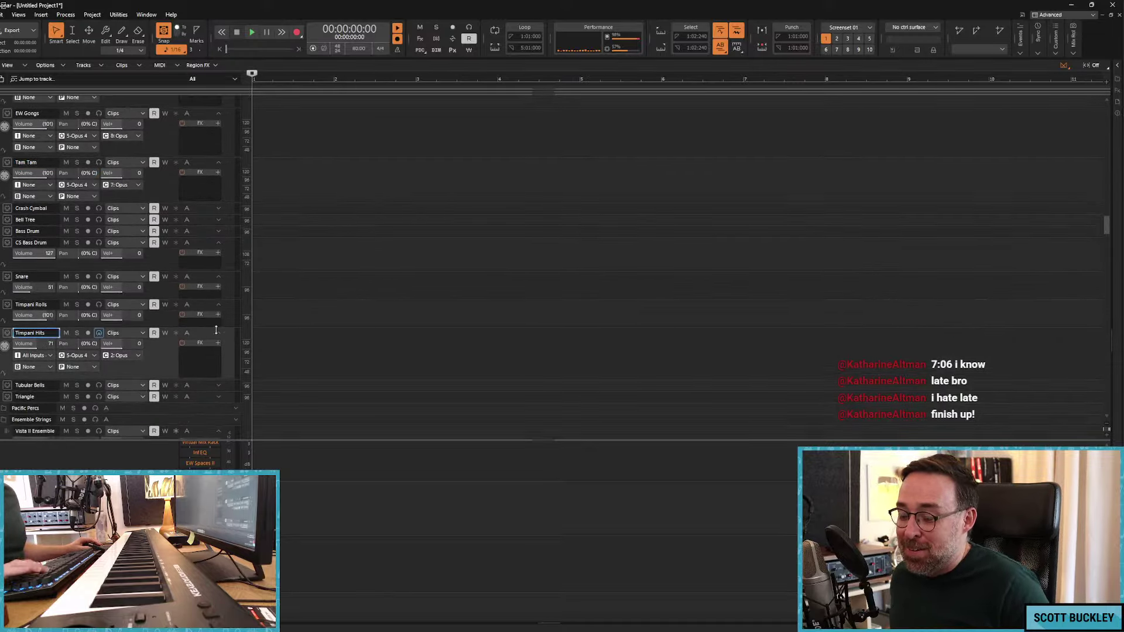
pyautogui.press('r')
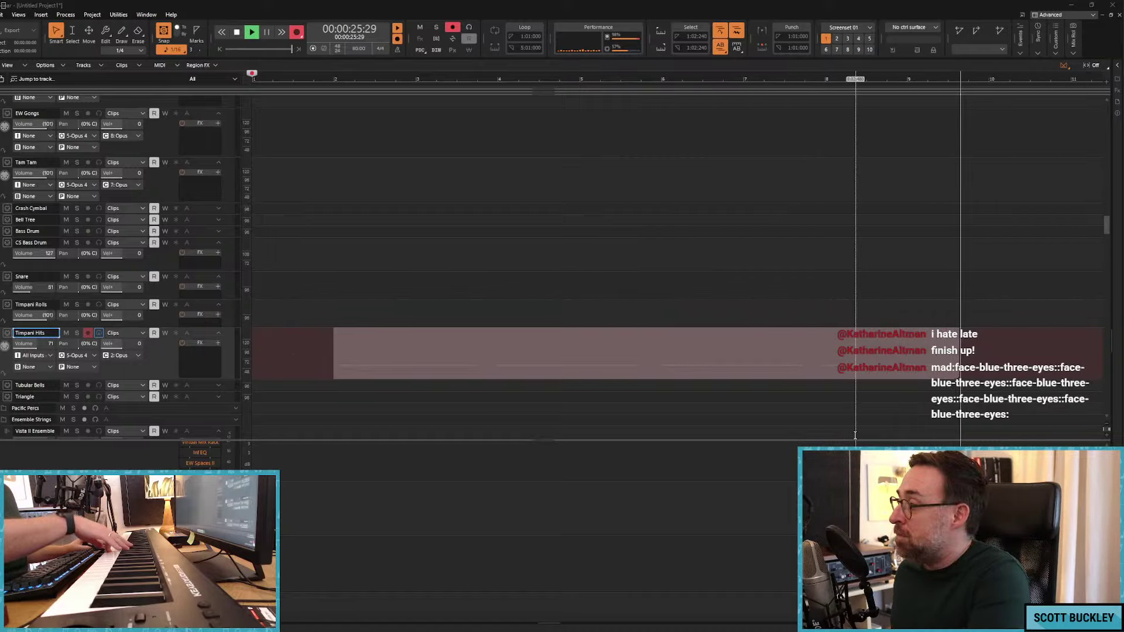
pyautogui.press('space')
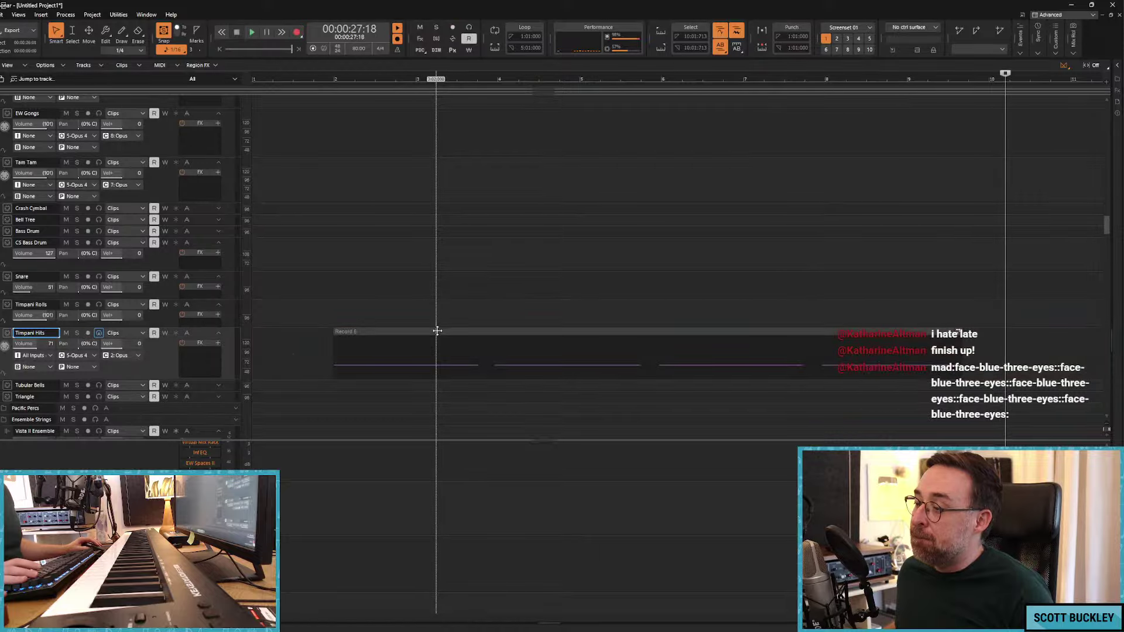
# Step: Quantize the recorded Timpani Hits clip and check its notes in the piano roll
pyautogui.press('q')
pyautogui.press('Return')
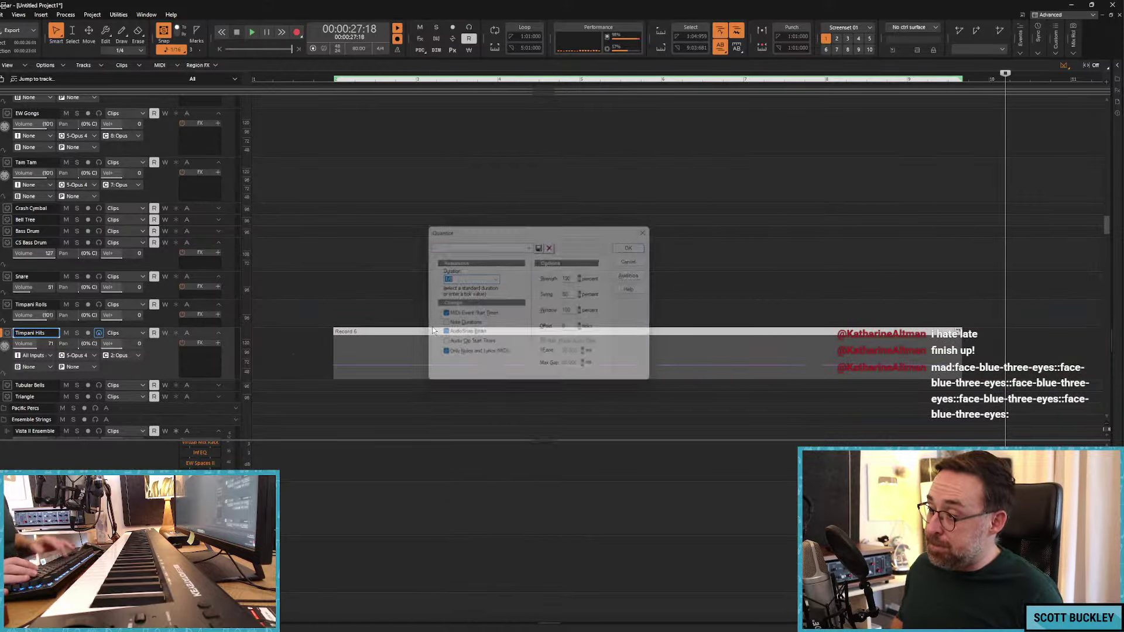
pyautogui.doubleClick(437, 328)
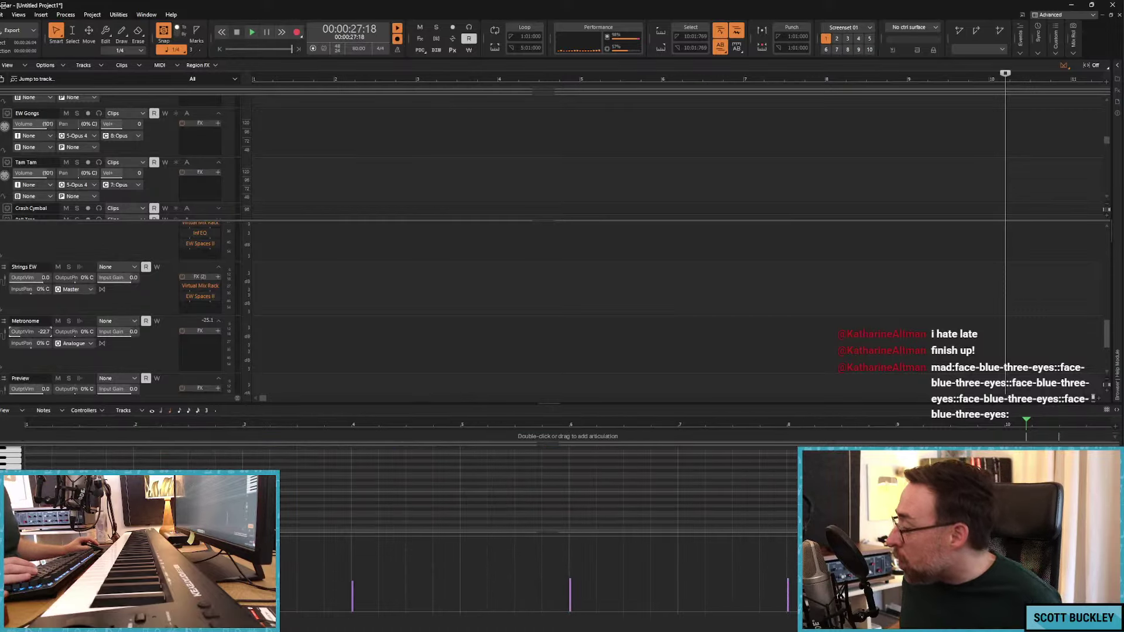
pyautogui.press('d')
pyautogui.press('w')
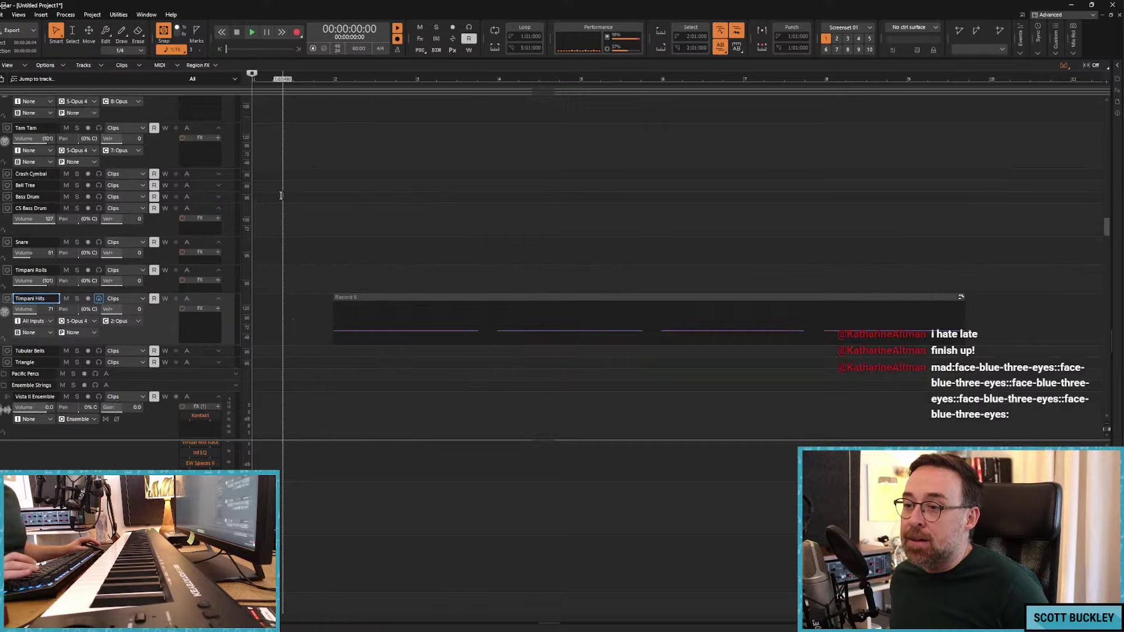
# Step: Select the Tam Tam track and record a trial take from the project start, raising the track's volume to 117
pyautogui.scroll(2, 281, 196)
pyautogui.click(198, 163)
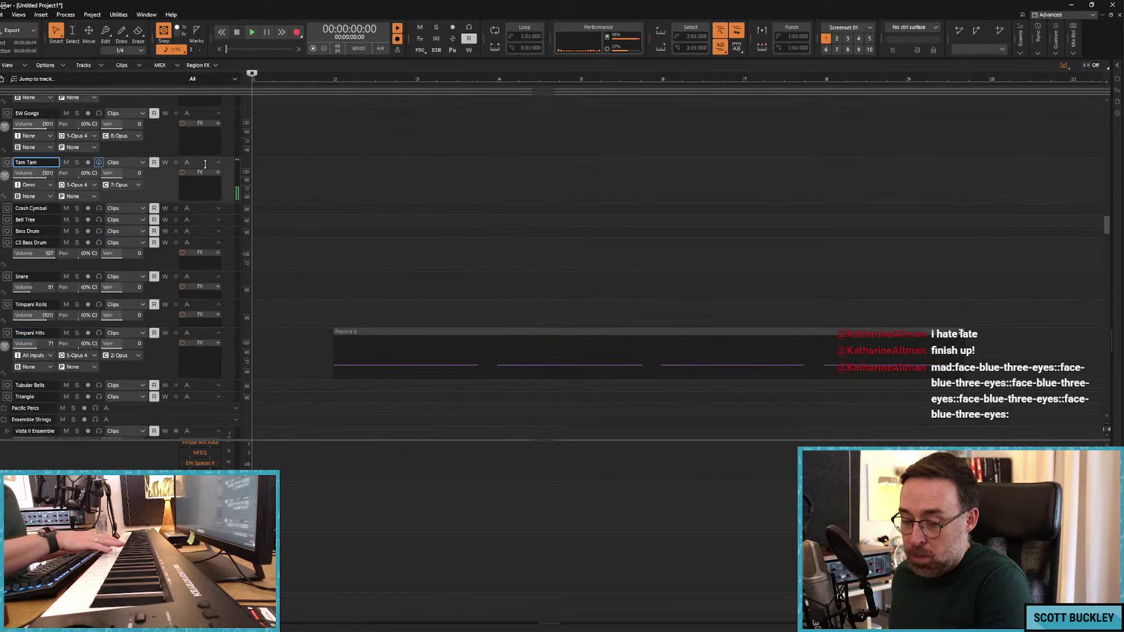
pyautogui.press('r')
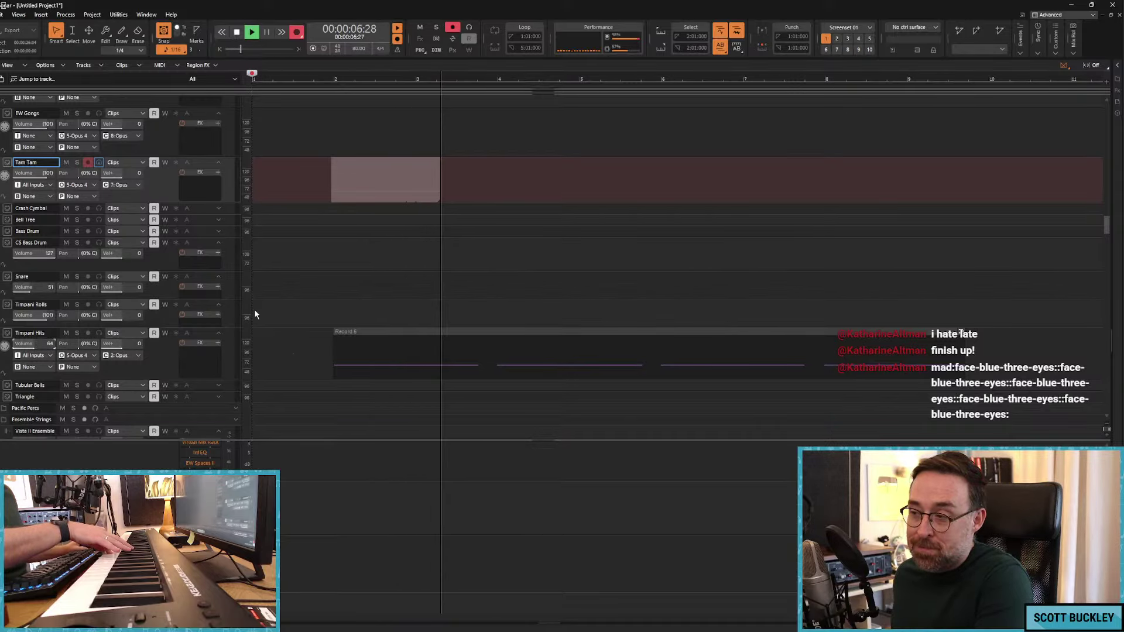
pyautogui.moveTo(44, 174); pyautogui.dragTo(65, 174)
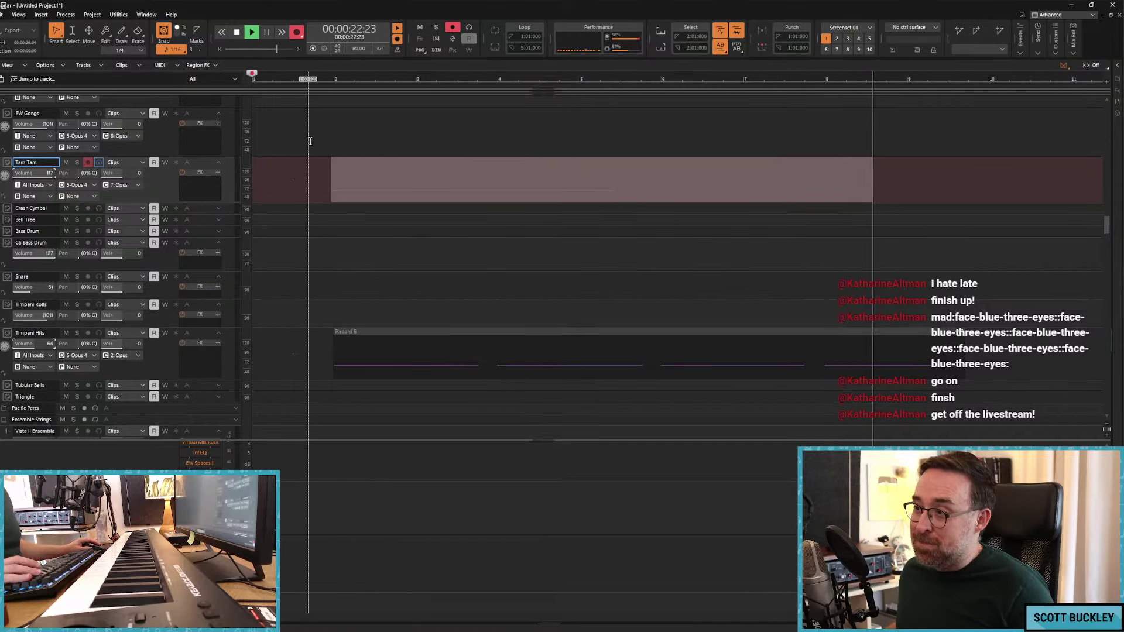
pyautogui.press('space')
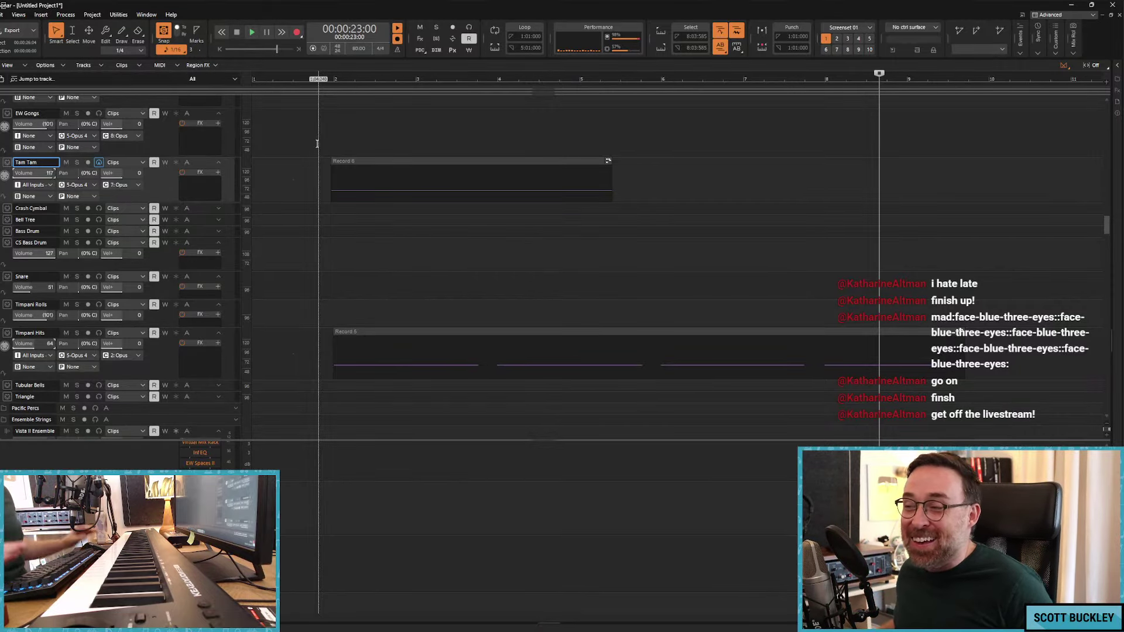
# Step: Delete the trial Tam Tam take and record a new part from bar 2 to about bar 10
pyautogui.press('w')
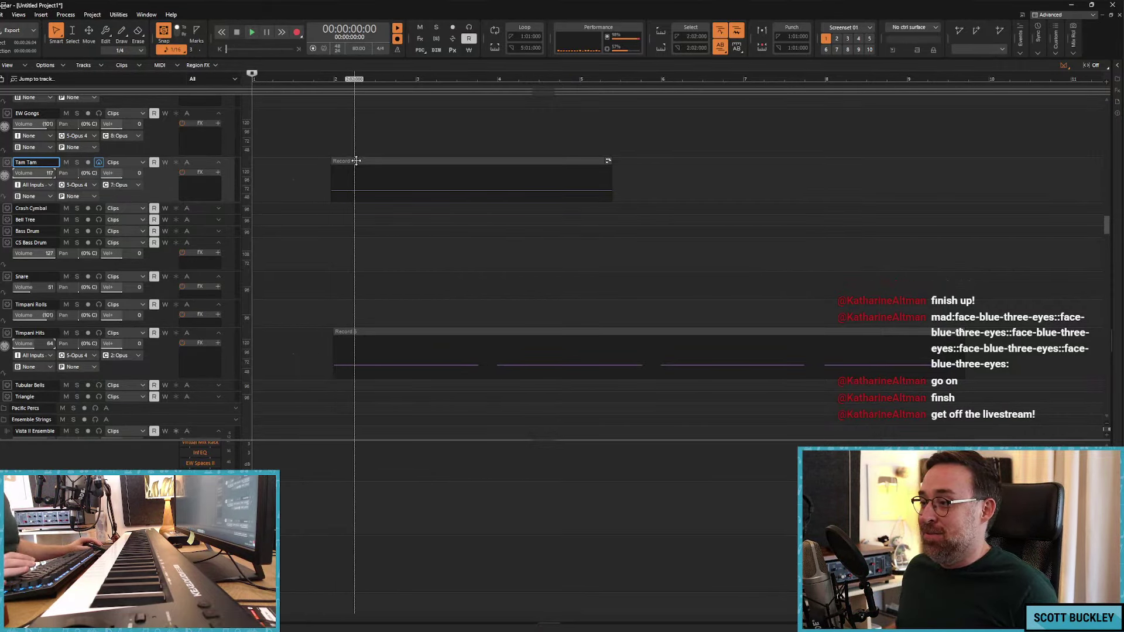
pyautogui.click(356, 160)
pyautogui.press('Delete')
pyautogui.click(304, 156)
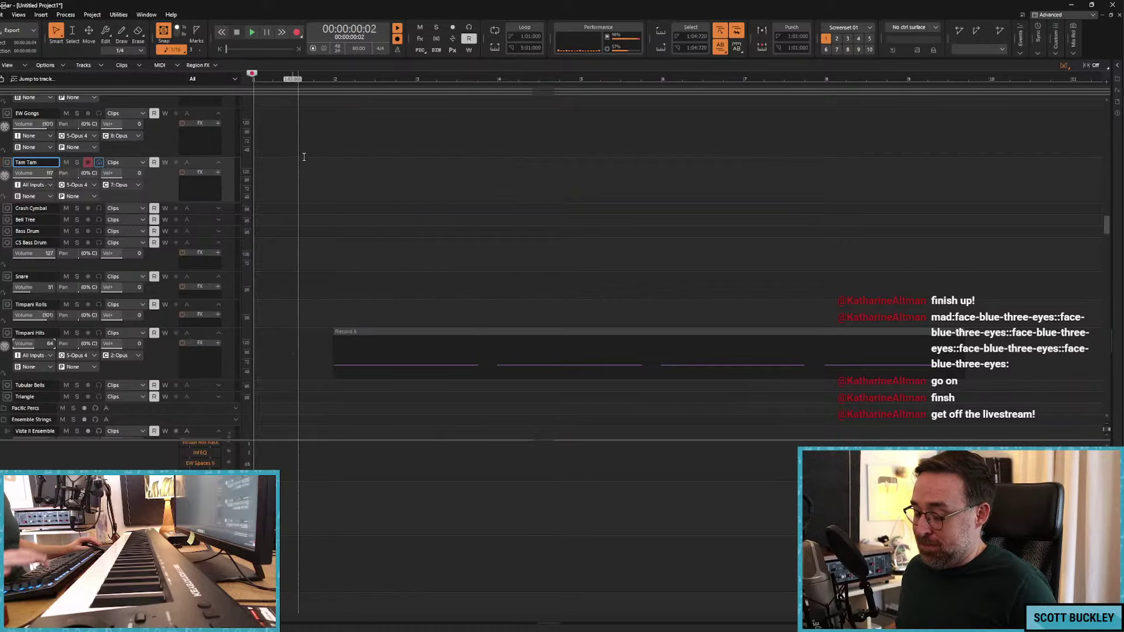
pyautogui.press('r')
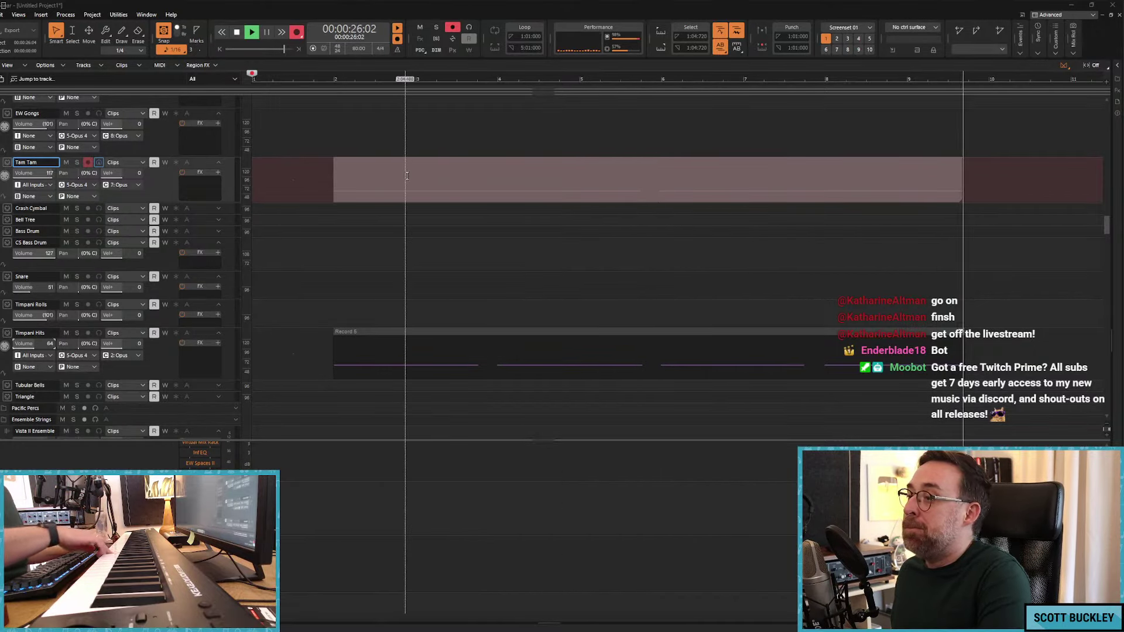
pyautogui.press('space')
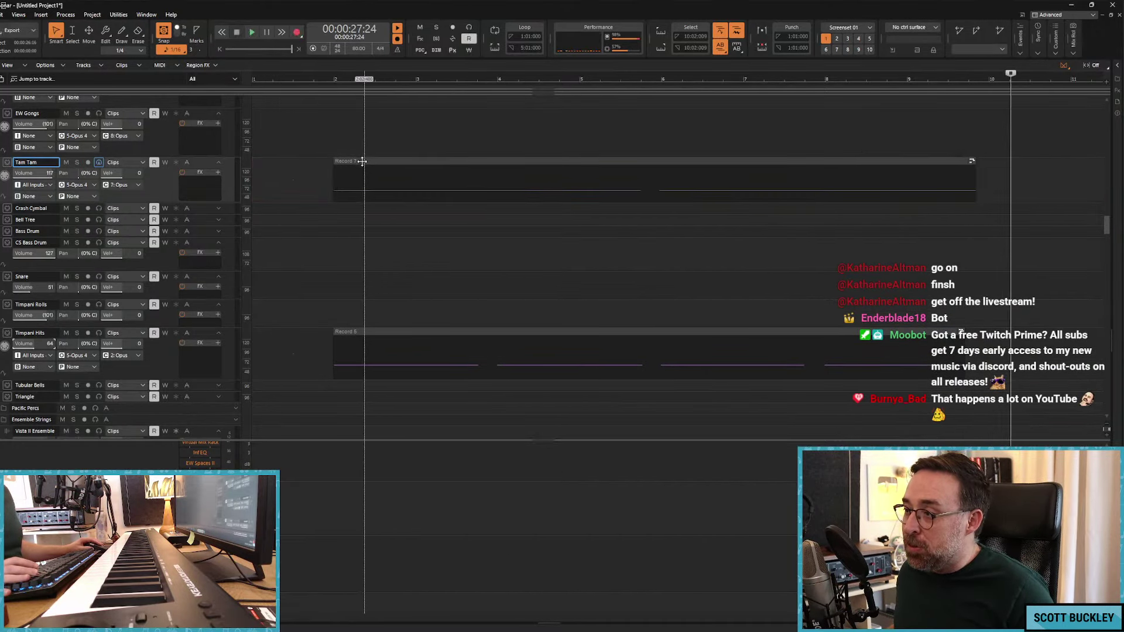
# Step: Quantize the new Tam Tam clip and audition its opening hit with the notes open in the piano roll
pyautogui.click(361, 161)
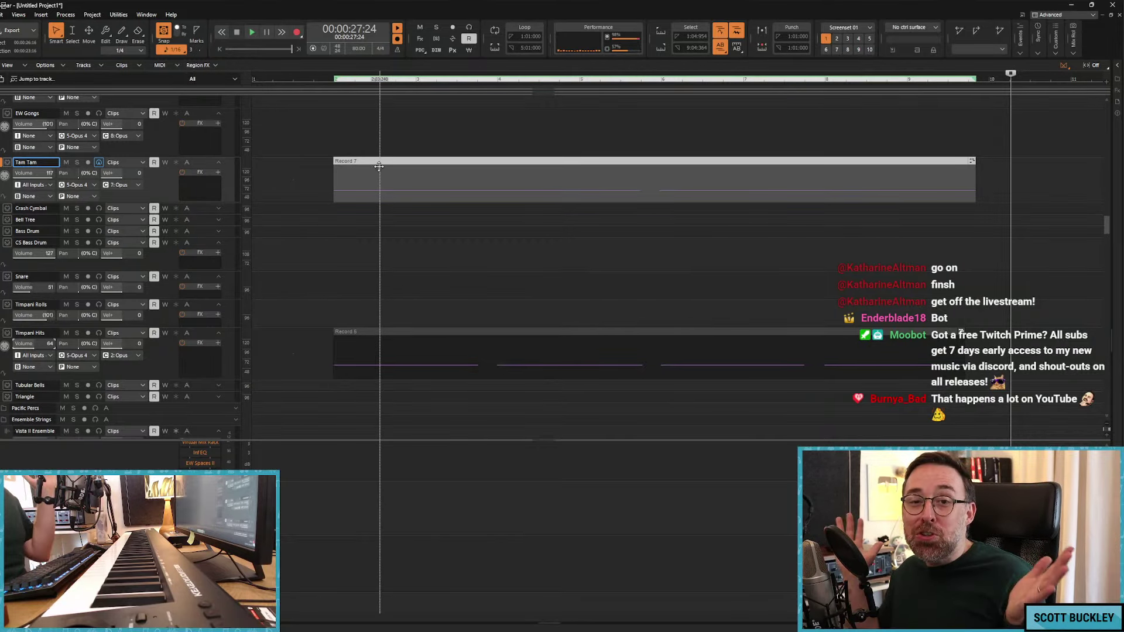
pyautogui.press('q')
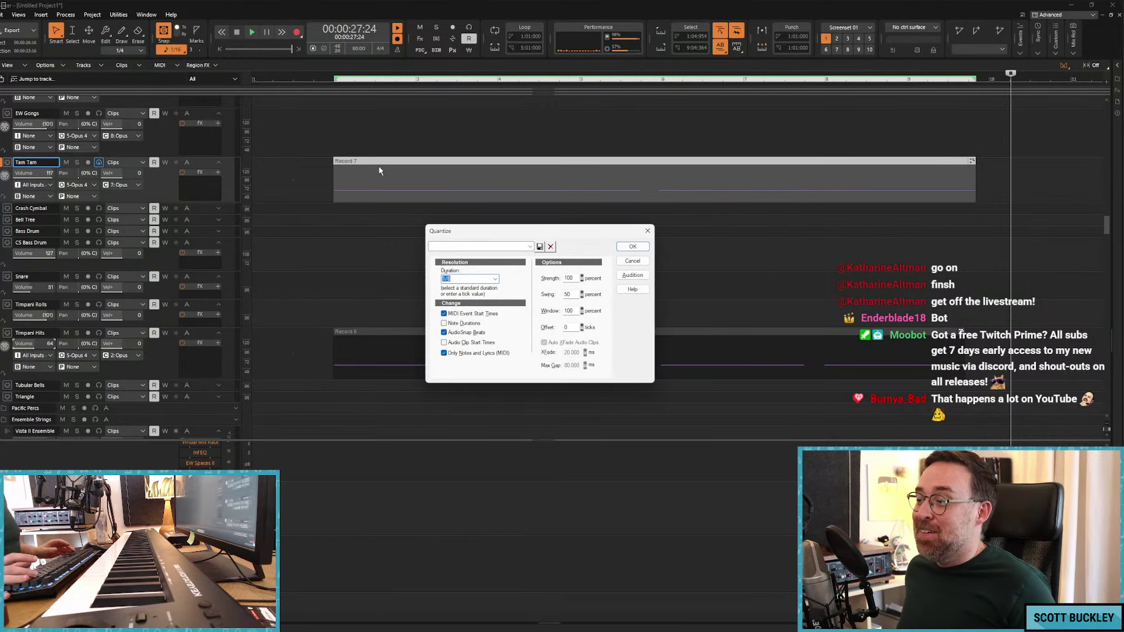
pyautogui.press('Return')
pyautogui.doubleClick(370, 163)
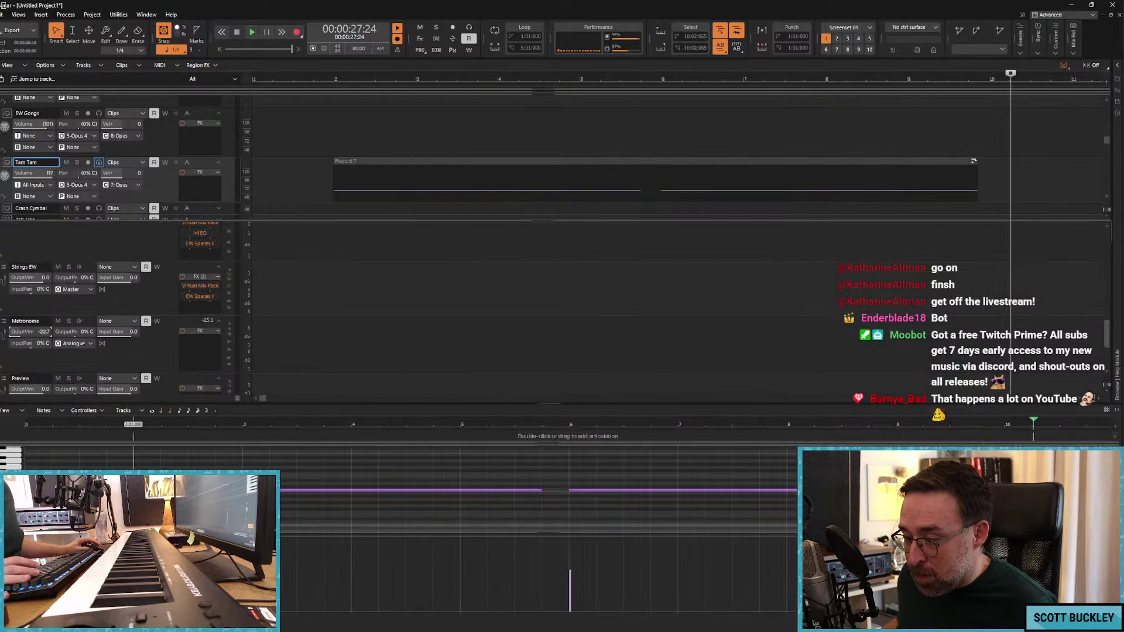
pyautogui.click(120, 436)
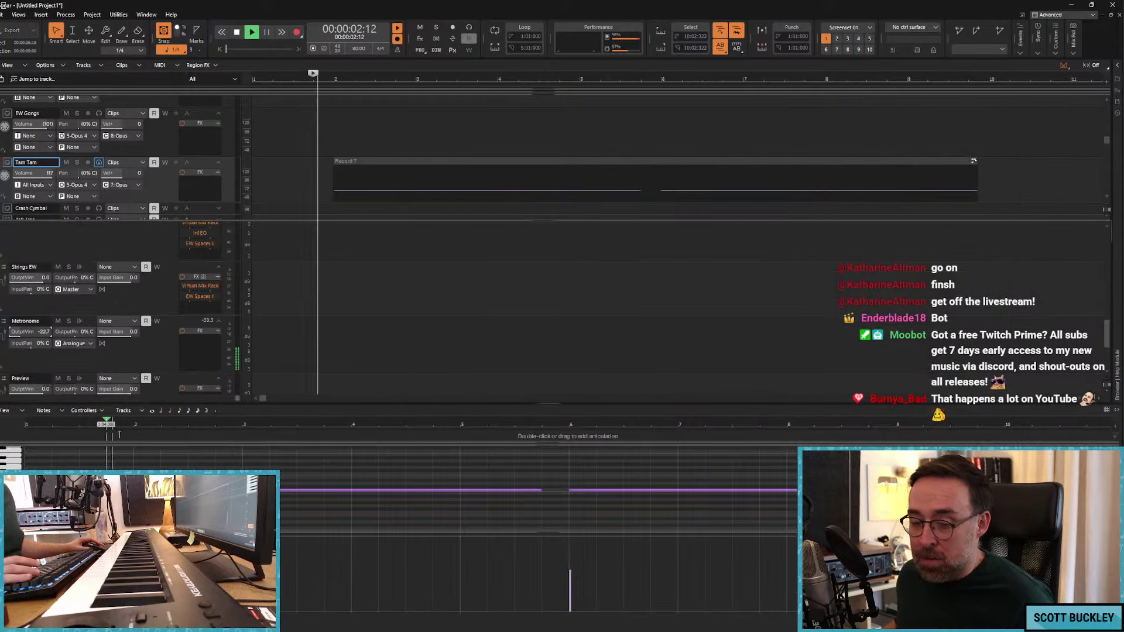
pyautogui.press('space')
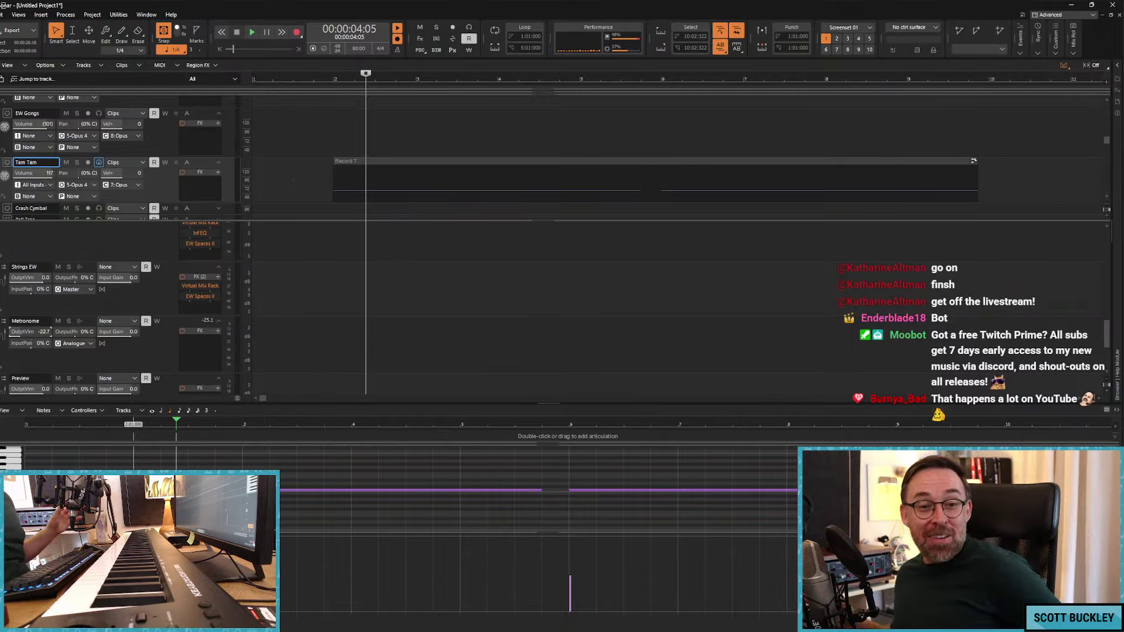
# Step: Enlarge the track area to show both the Tam Tam and Timpani Hits clips and play their opening together
pyautogui.press('w')
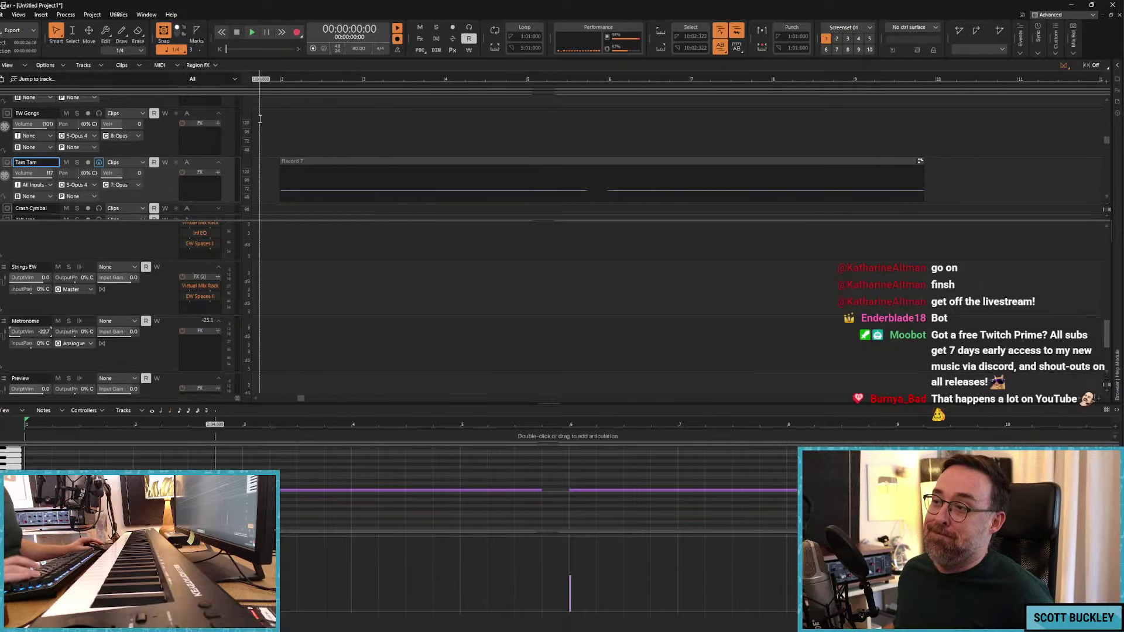
pyautogui.moveTo(260, 220); pyautogui.dragTo(259, 335)
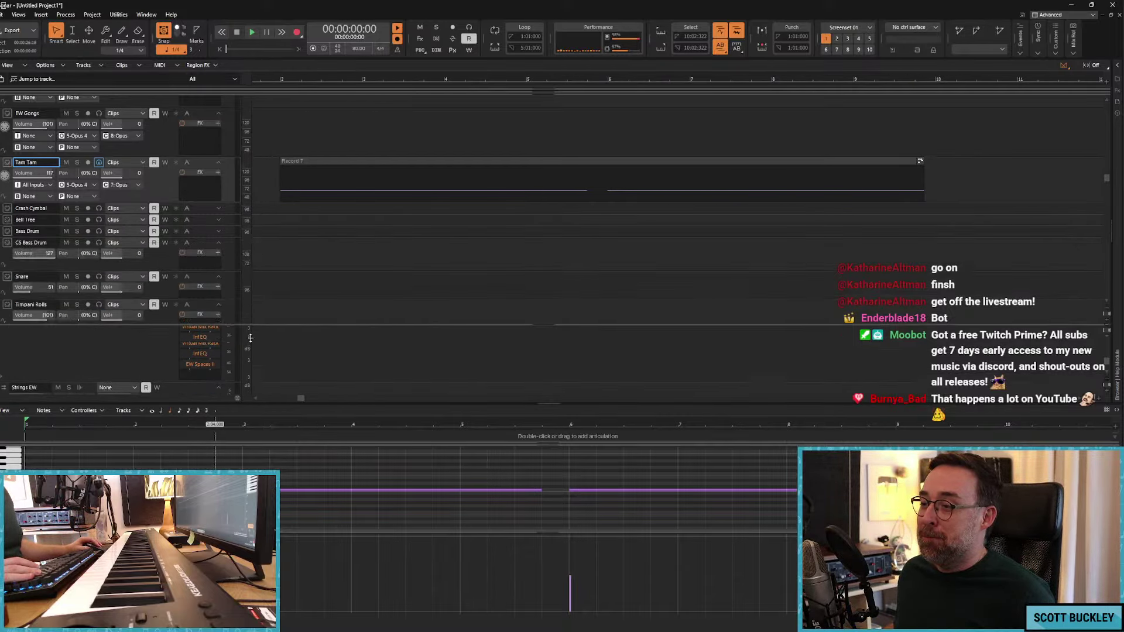
pyautogui.click(295, 292)
pyautogui.moveTo(295, 400); pyautogui.dragTo(245, 405)
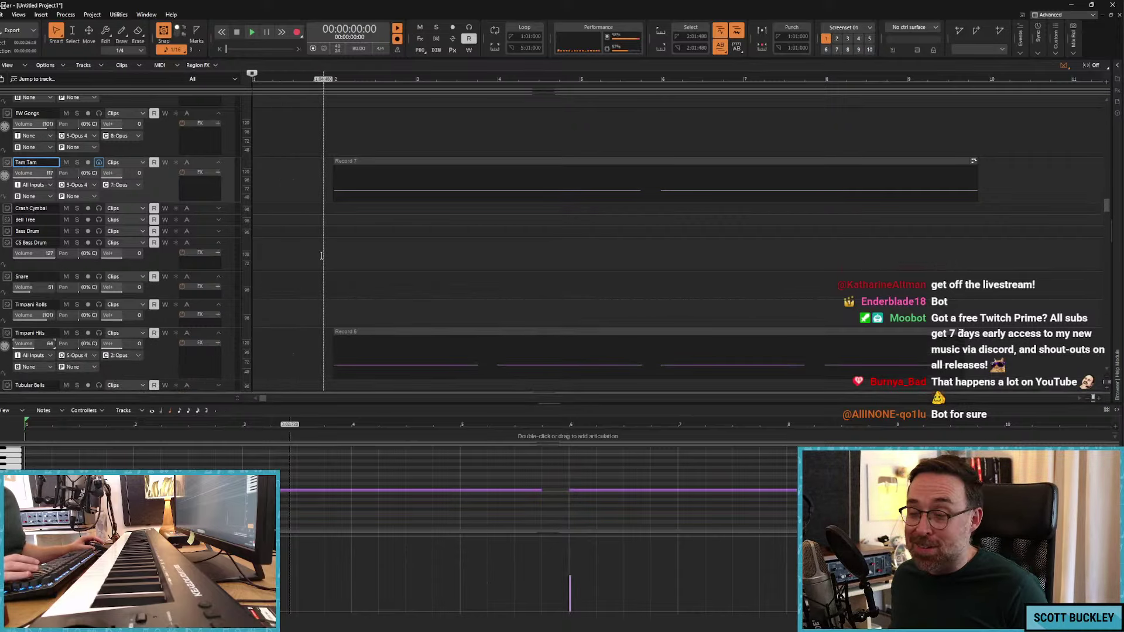
pyautogui.press('w')
pyautogui.press('space')
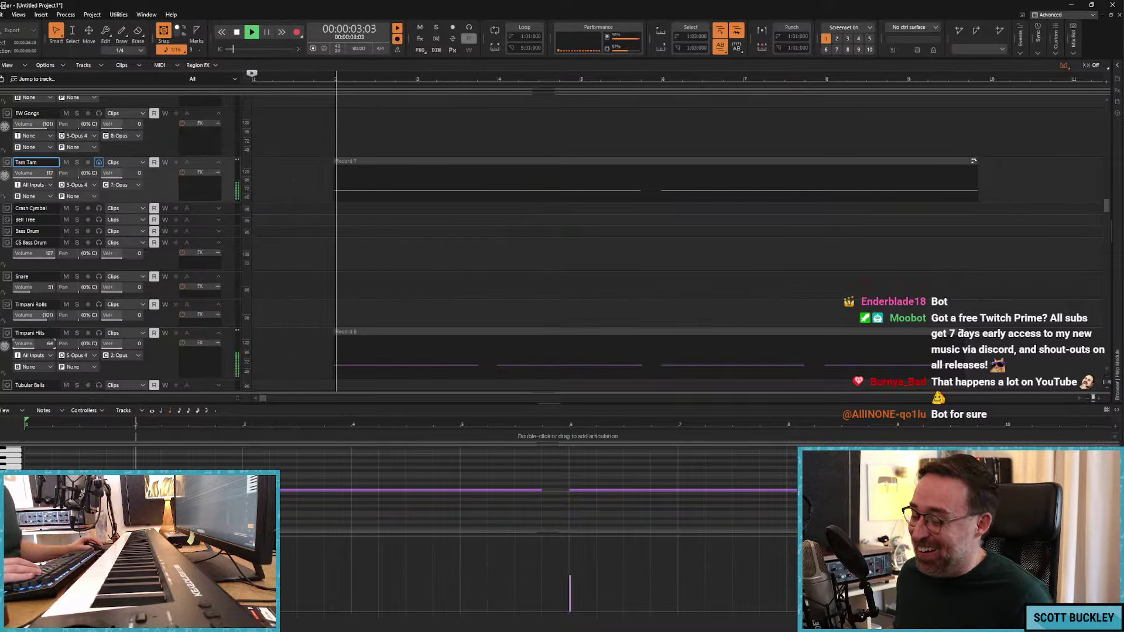
pyautogui.press('space')
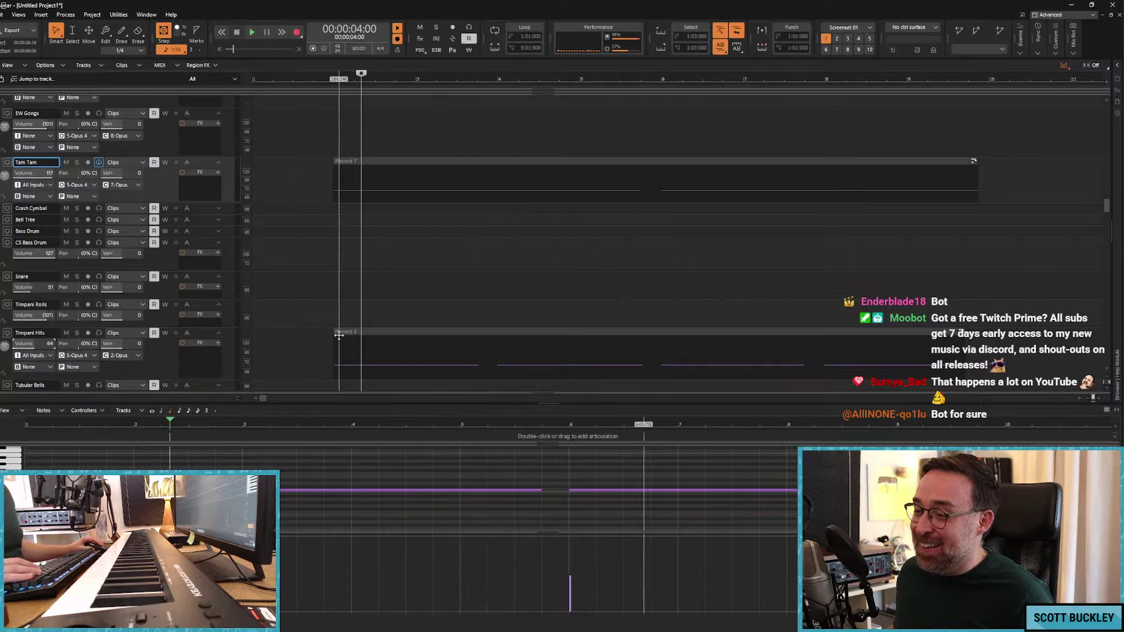
# Step: Open the Timpani Hits clip's notes, play both parts from just before bar 2 past bar 8, and close the piano roll
pyautogui.click(339, 335)
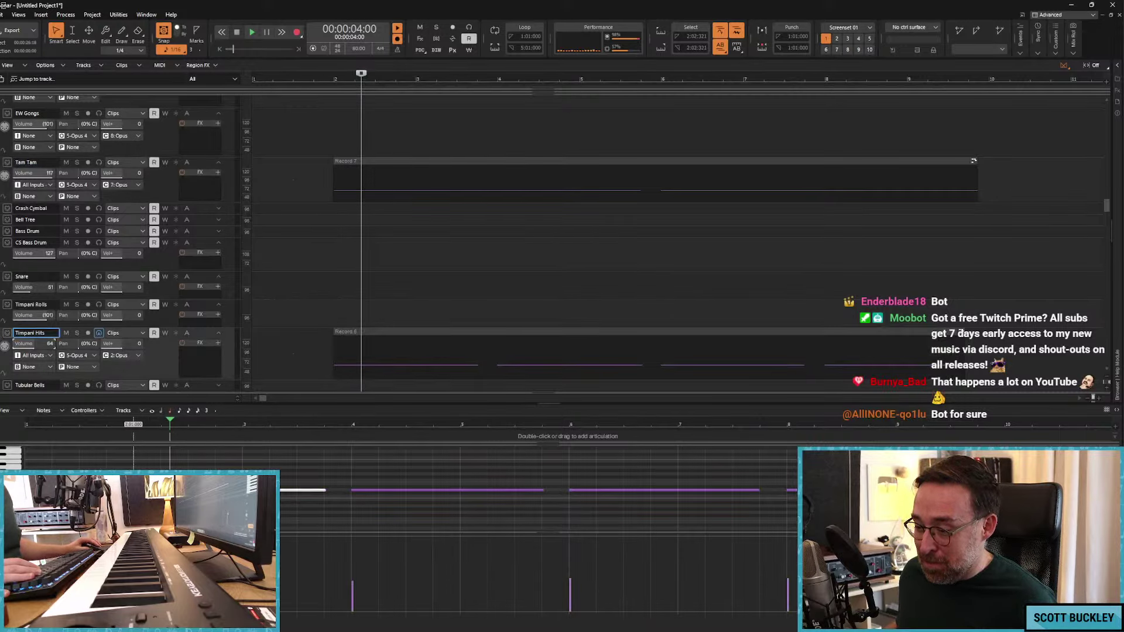
pyautogui.click(106, 424)
pyautogui.press('space')
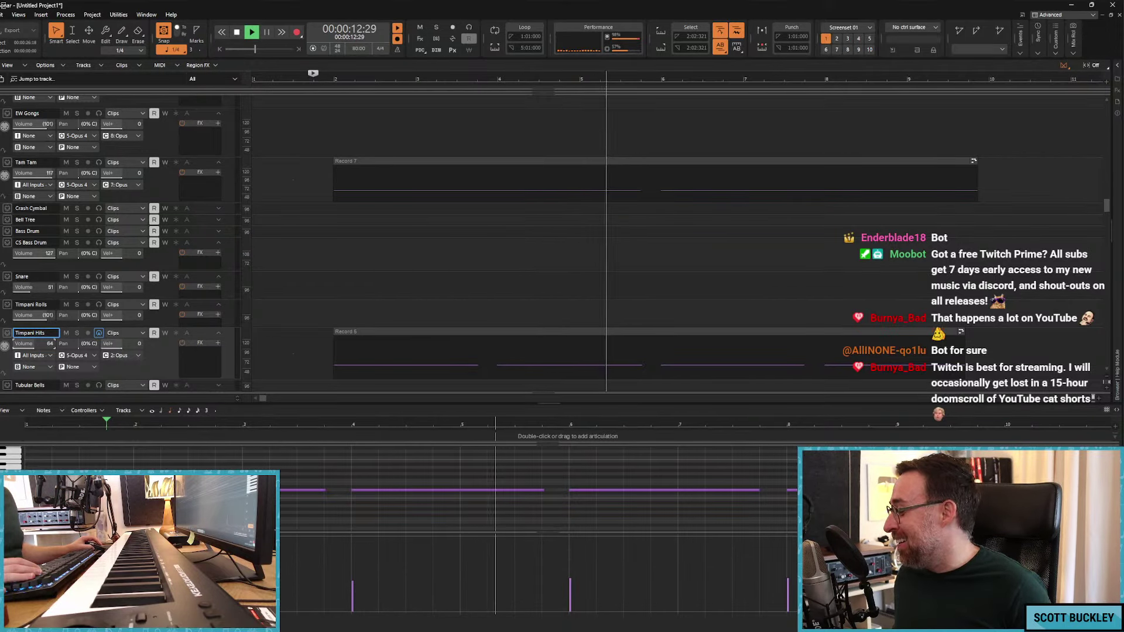
pyautogui.press('d')
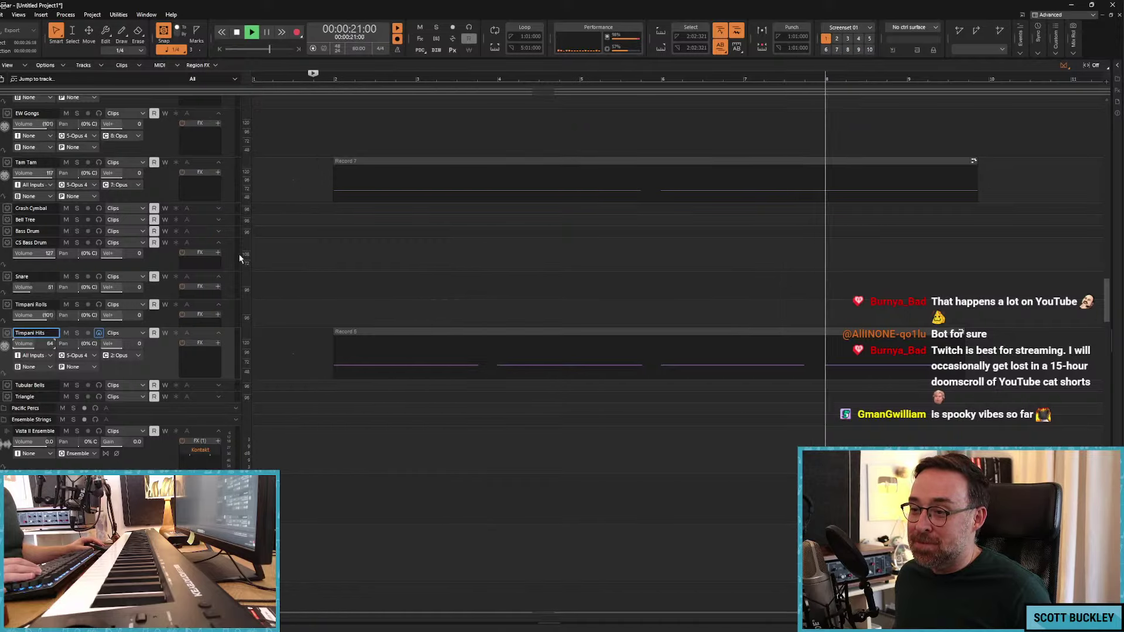
pyautogui.press('space')
# Step: Try recording a CS Bass Drum part from the project start and discard the take
pyautogui.click(202, 243)
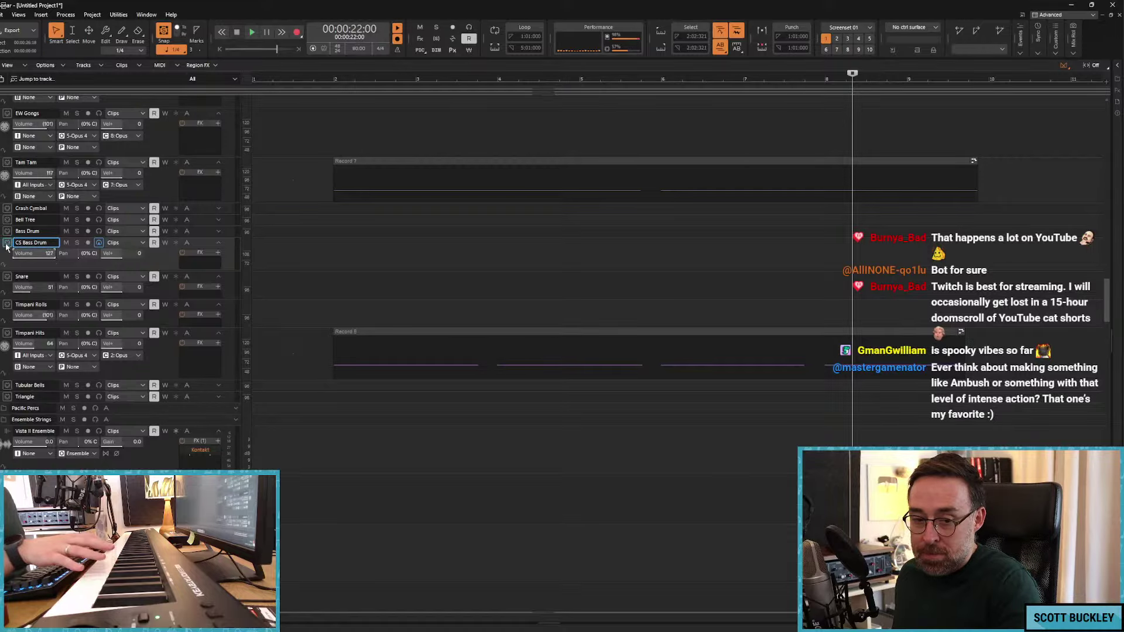
pyautogui.click(88, 243)
pyautogui.press('w')
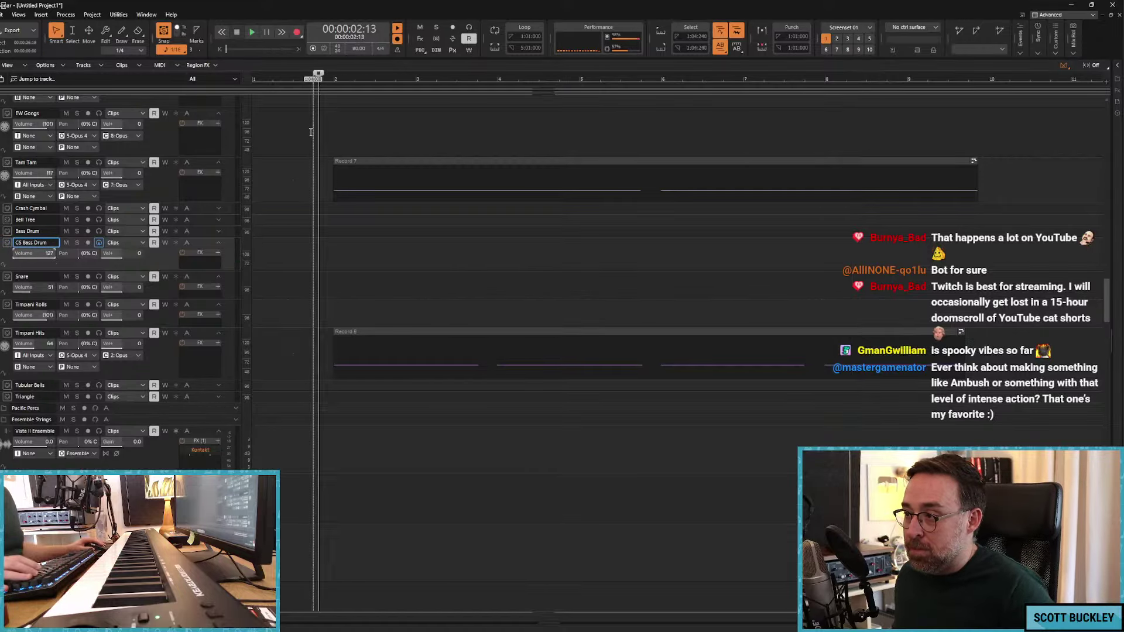
pyautogui.press('r')
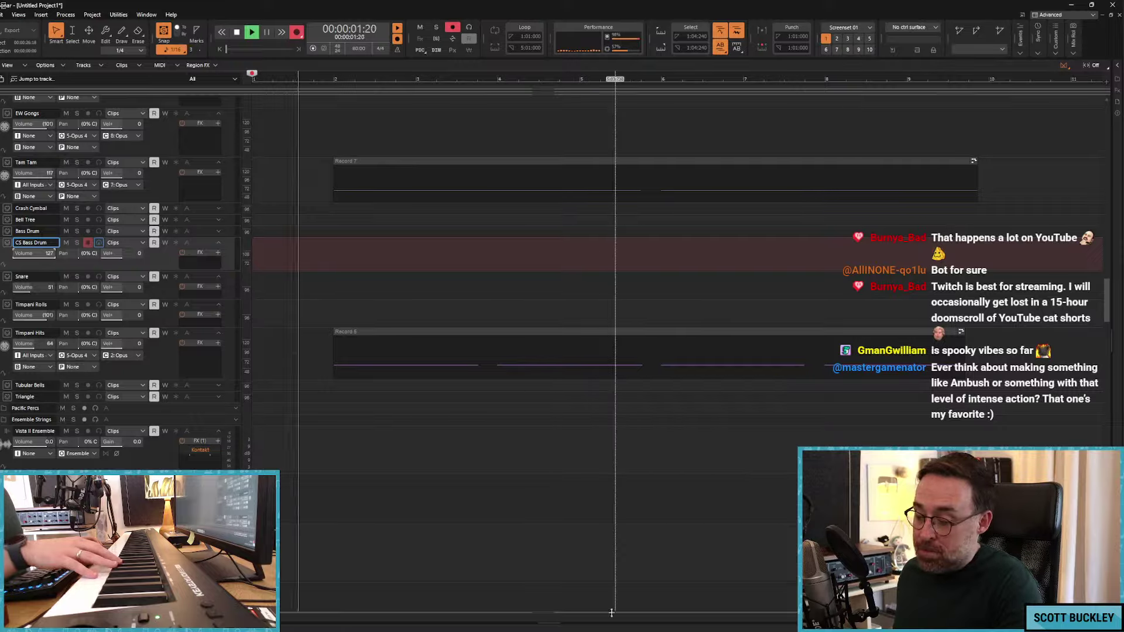
pyautogui.moveTo(522, 631)
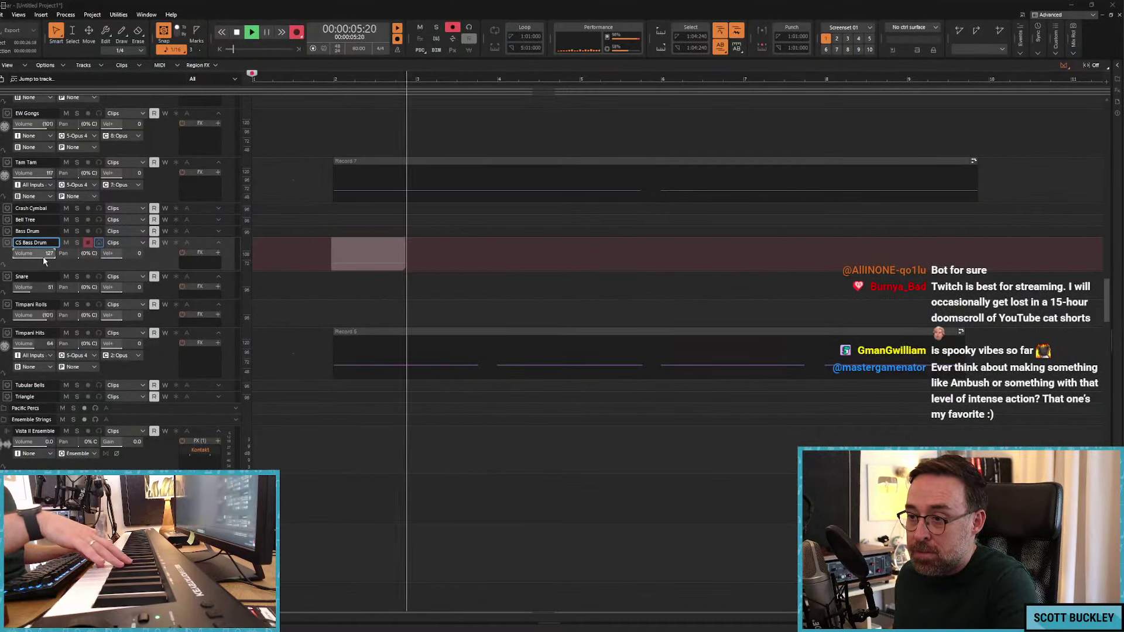
pyautogui.hotkey('ctrl', 'space')
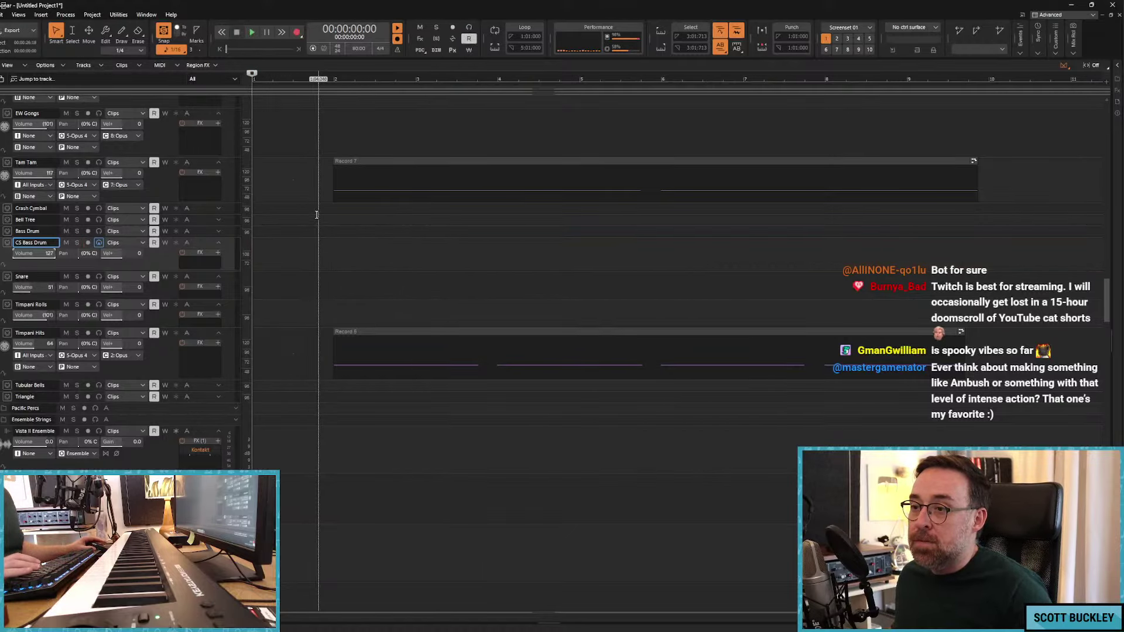
# Step: Look through the brass and string tracks, focusing on the available cello and bass articulations
pyautogui.scroll(10, 316, 215)
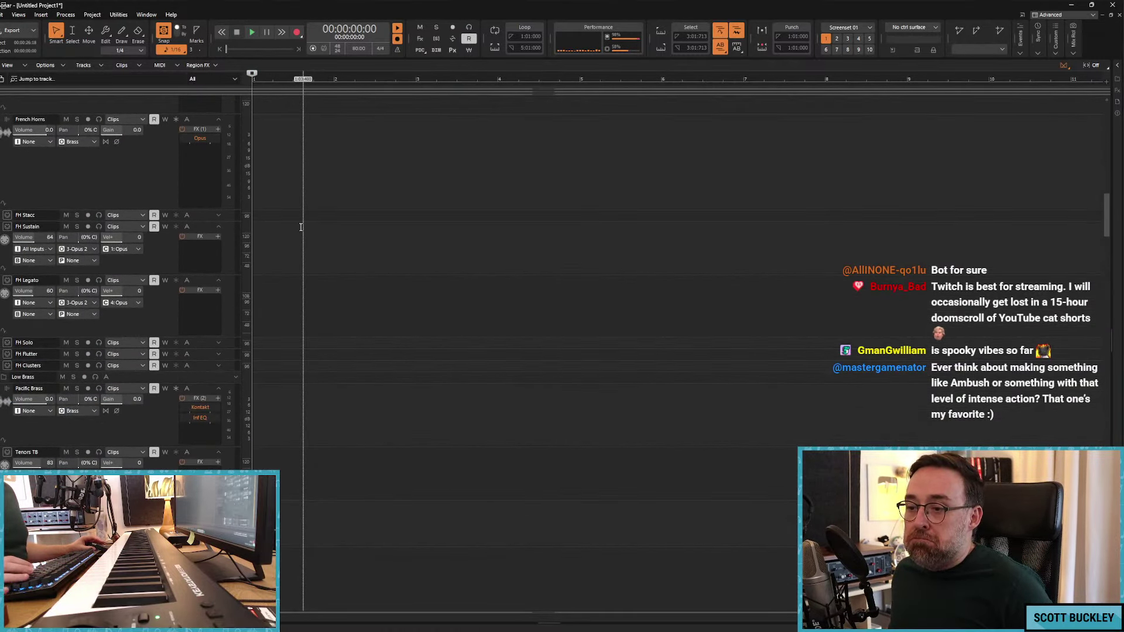
pyautogui.scroll(-10, 300, 227)
pyautogui.scroll(12, 260, 220)
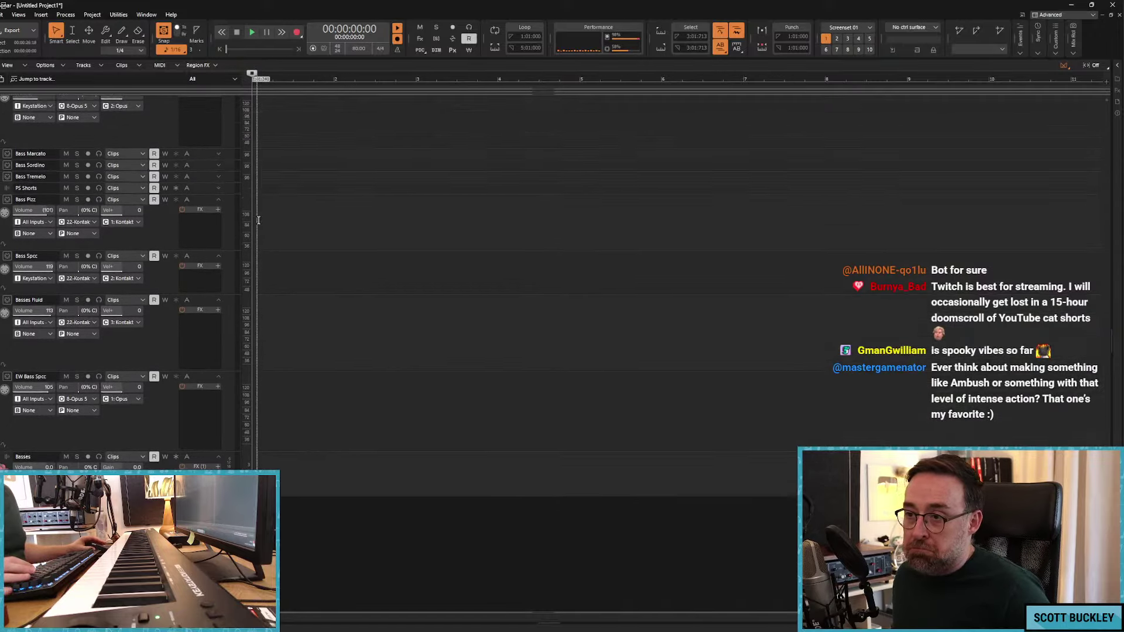
pyautogui.scroll(3, 269, 242)
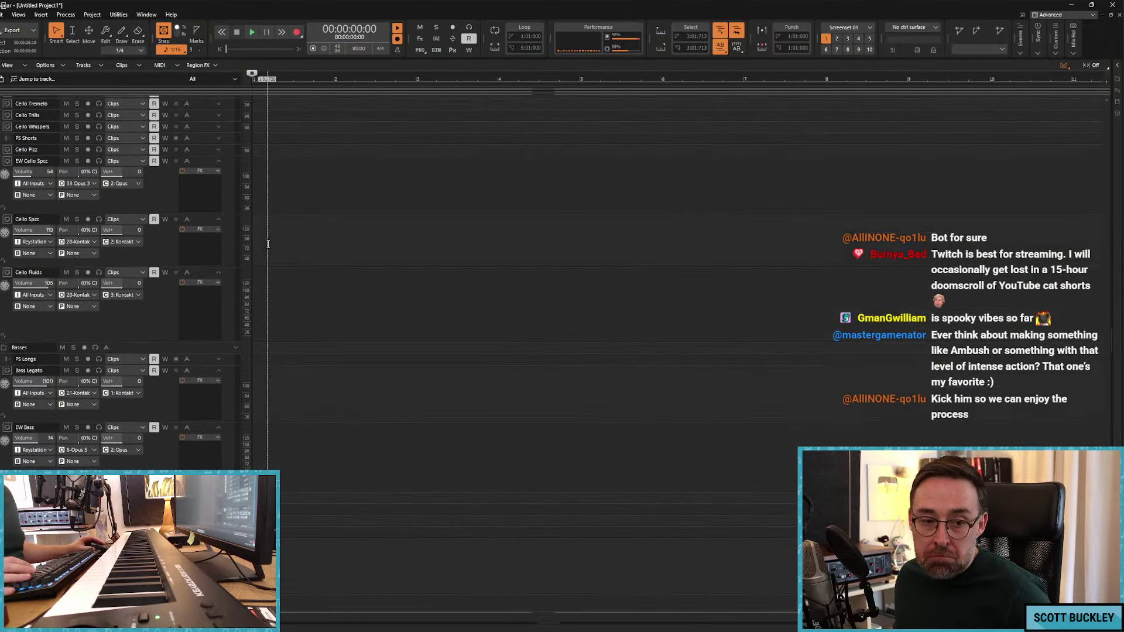
pyautogui.scroll(-3, 271, 248)
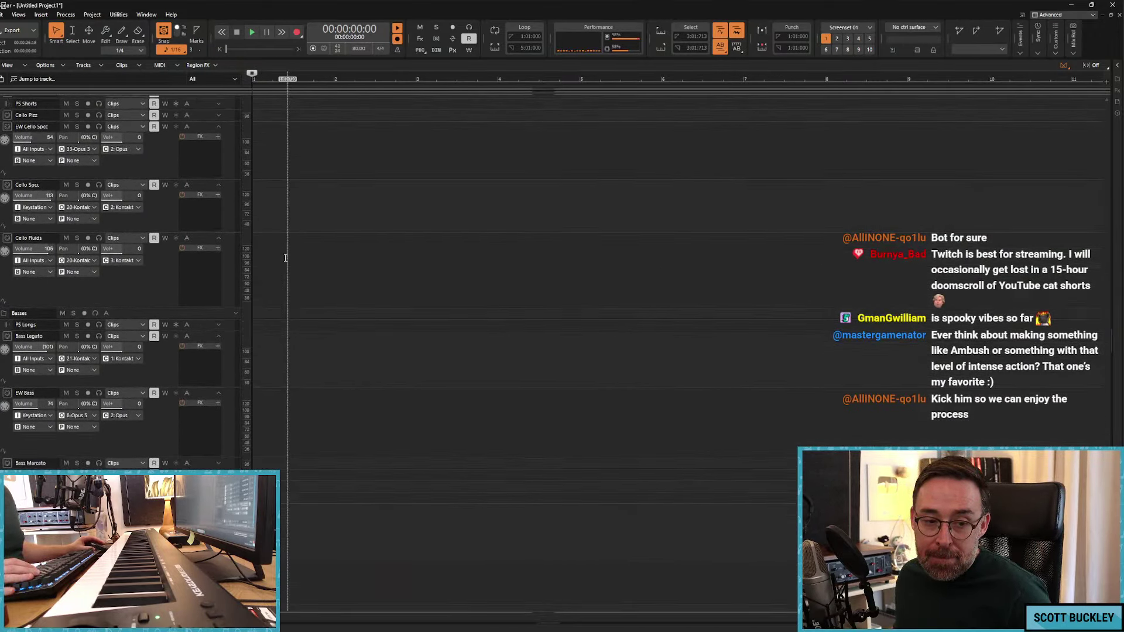
pyautogui.scroll(-4, 275, 269)
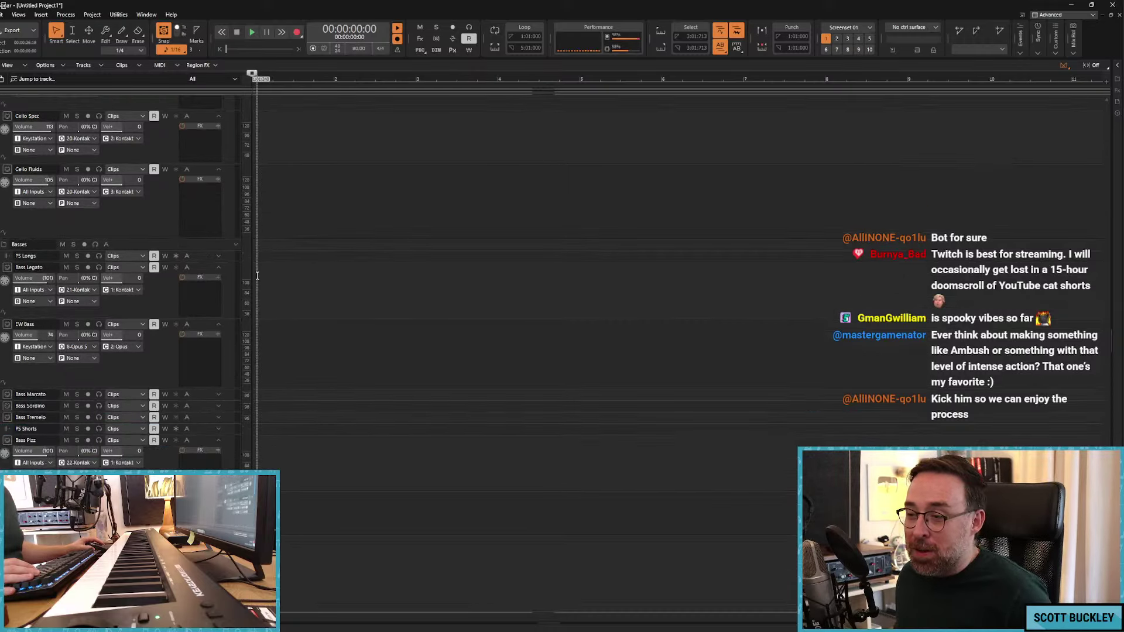
pyautogui.scroll(-4, 264, 285)
pyautogui.scroll(-3, 264, 285)
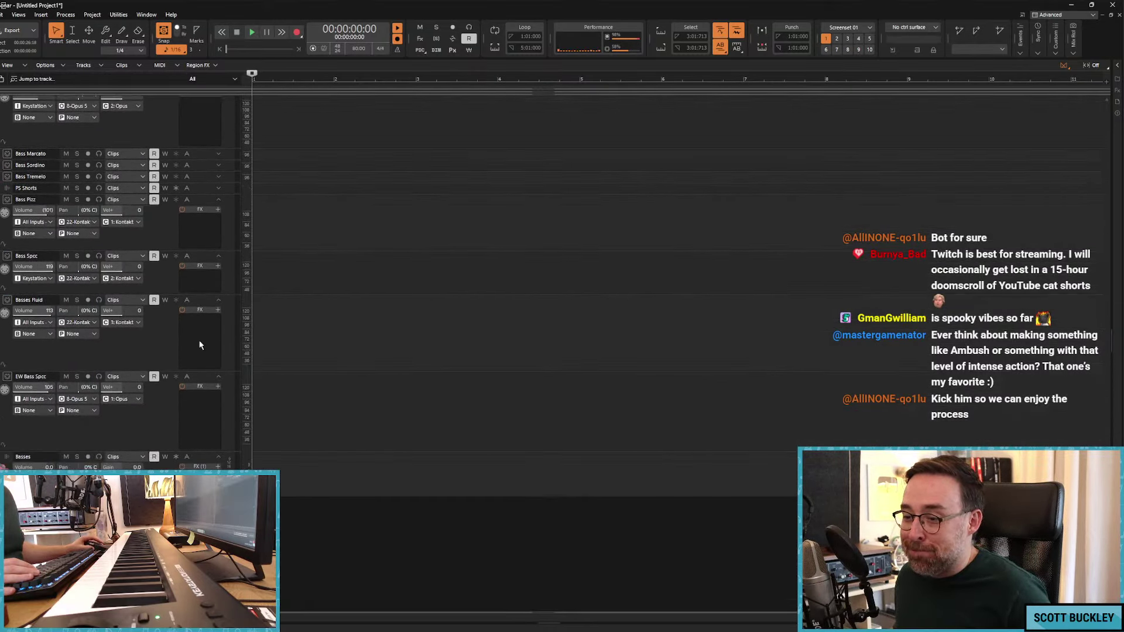
# Step: Audition the EW Bass track, then Cellos Legato layered with Vista Cello, and switch off both cello tracks' input monitoring
pyautogui.scroll(2, 103, 305)
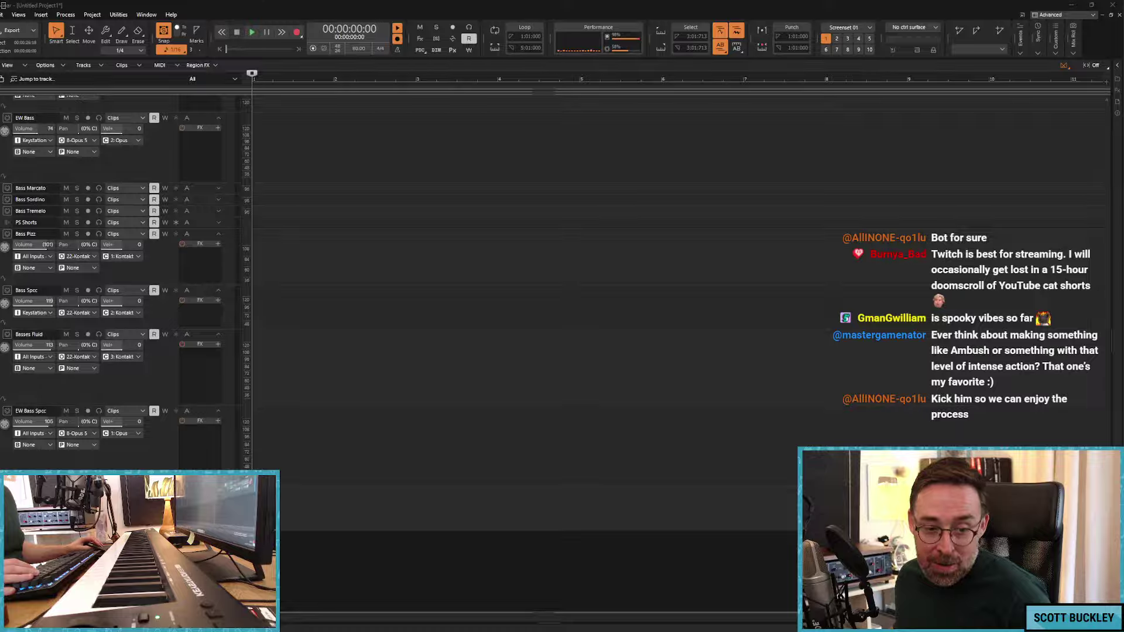
pyautogui.click(260, 275)
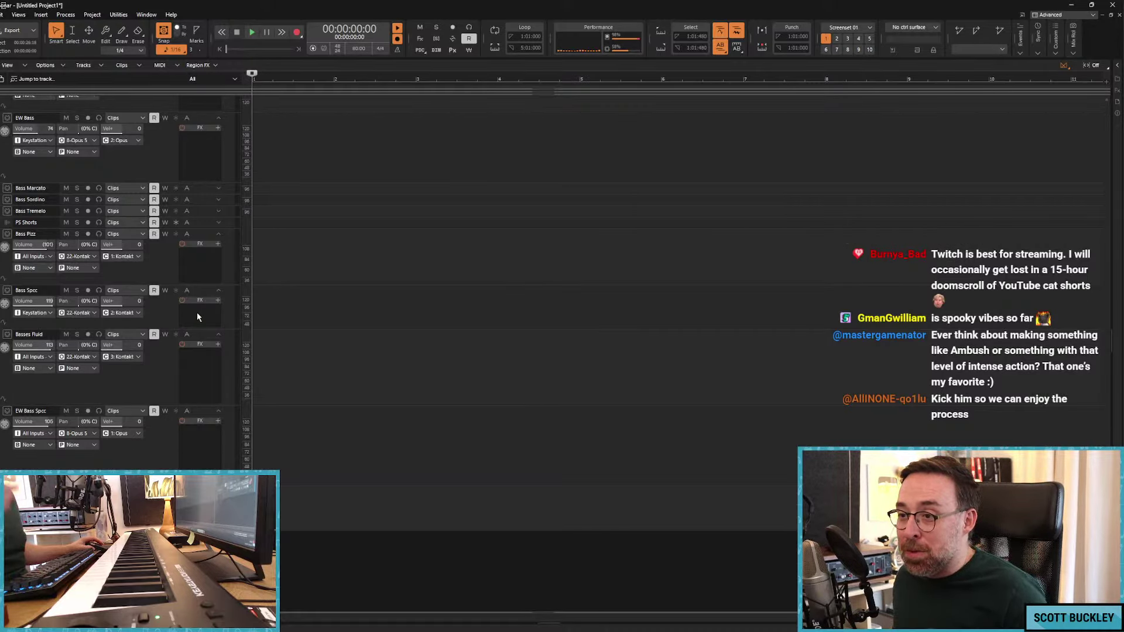
pyautogui.scroll(4, 203, 287)
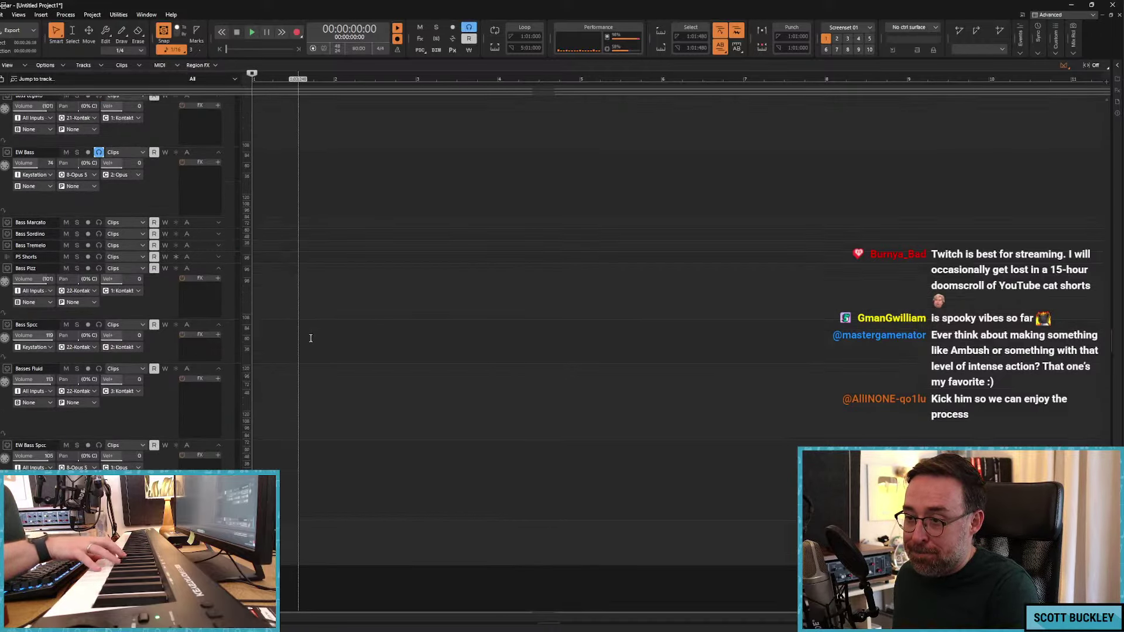
pyautogui.scroll(10, 226, 311)
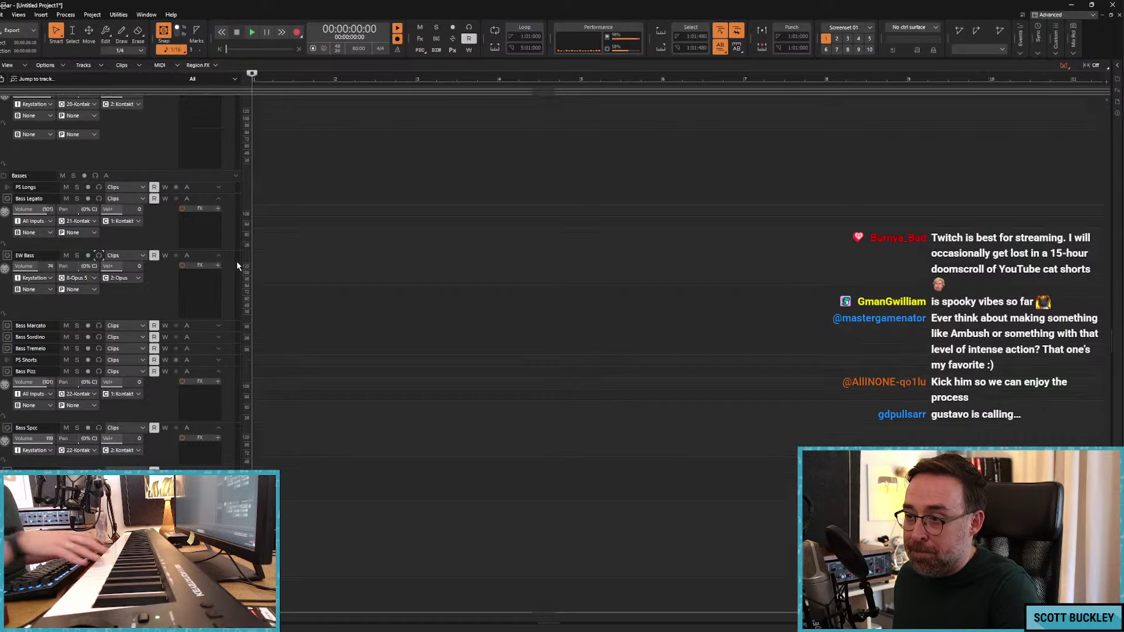
pyautogui.click(98, 162)
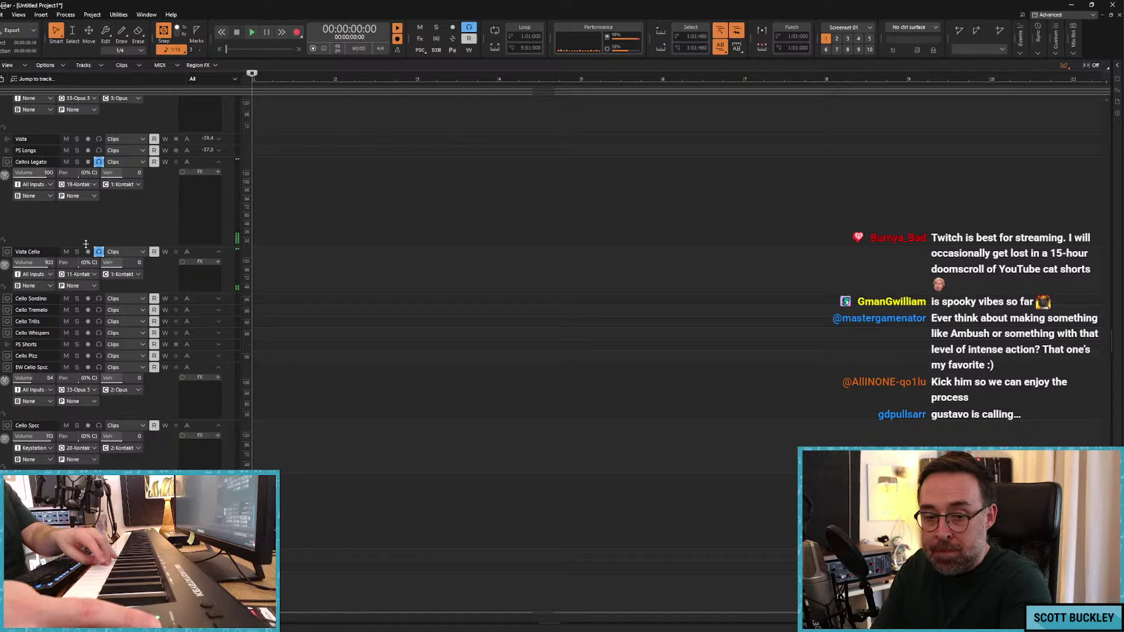
pyautogui.press('space')
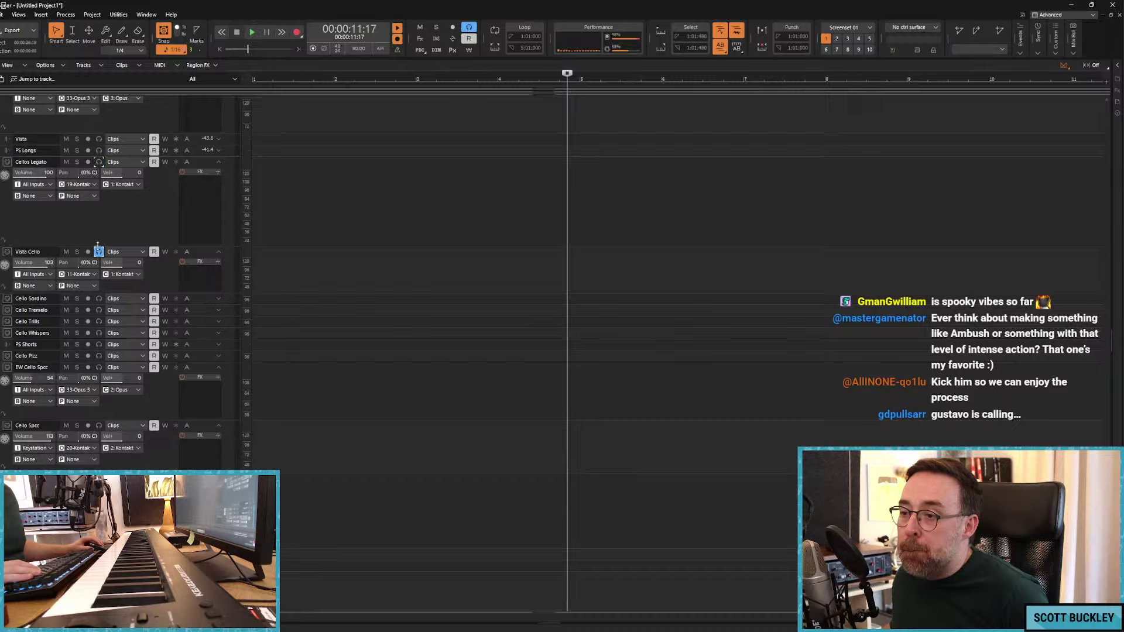
pyautogui.click(99, 251)
# Step: Look through the violin and ensemble string tracks and audition the Whispers articulation
pyautogui.scroll(10, 171, 240)
pyautogui.press('space')
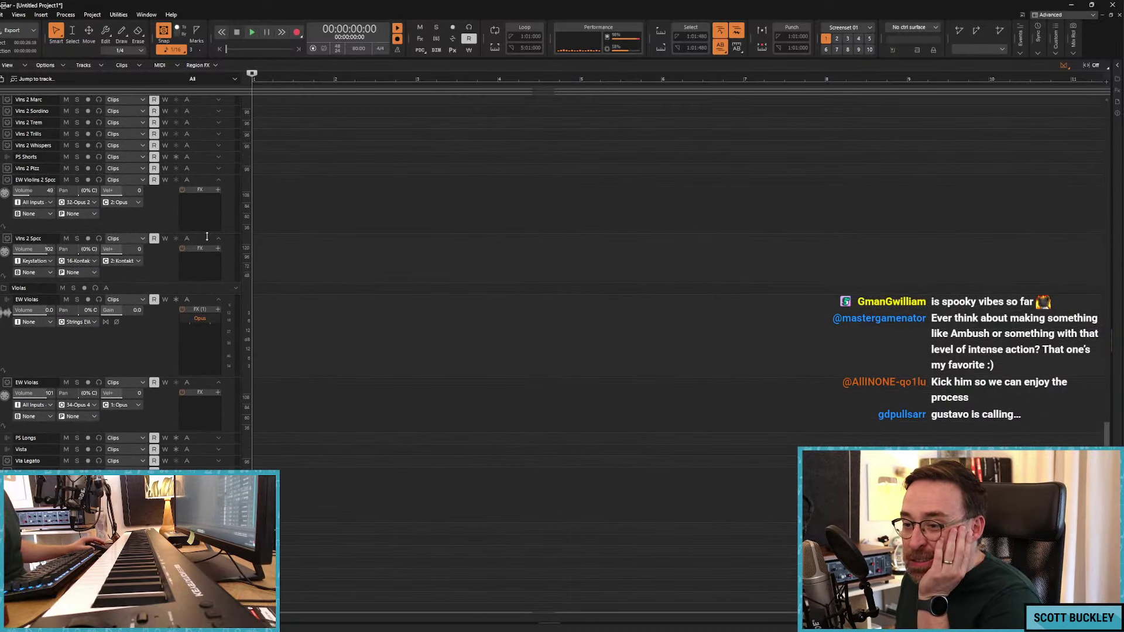
pyautogui.scroll(5, 211, 241)
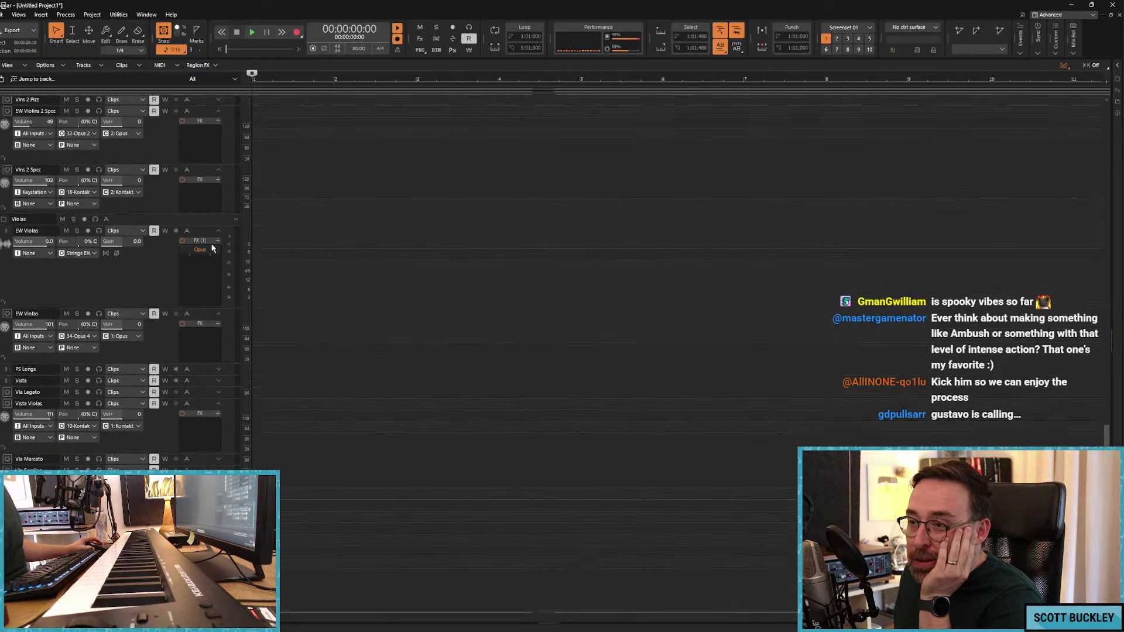
pyautogui.scroll(8, 212, 247)
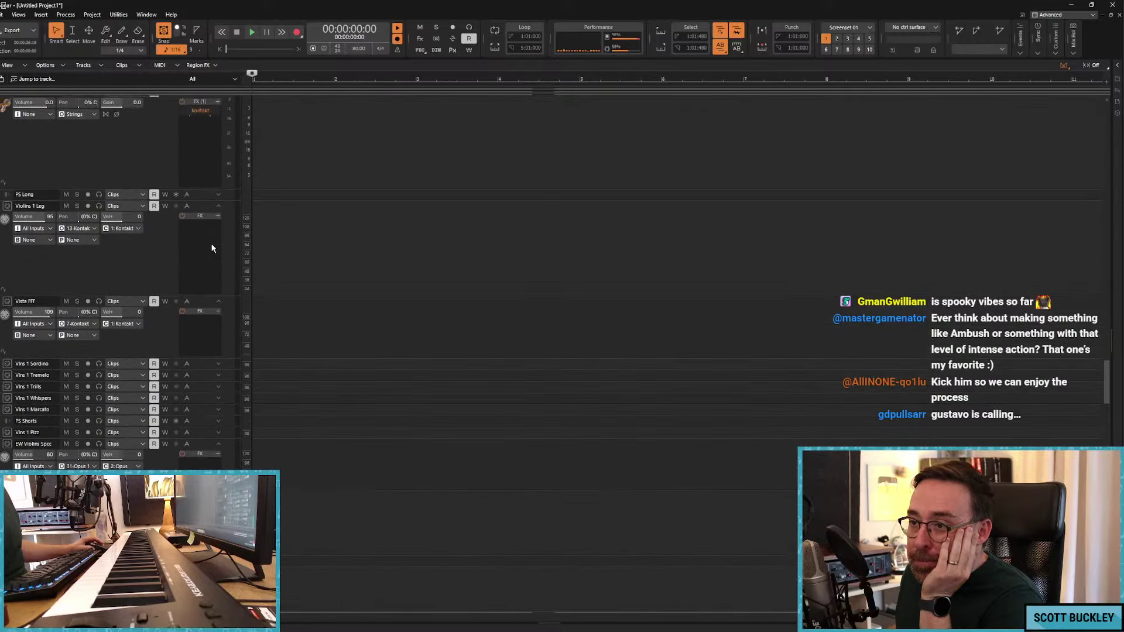
pyautogui.scroll(10, 211, 243)
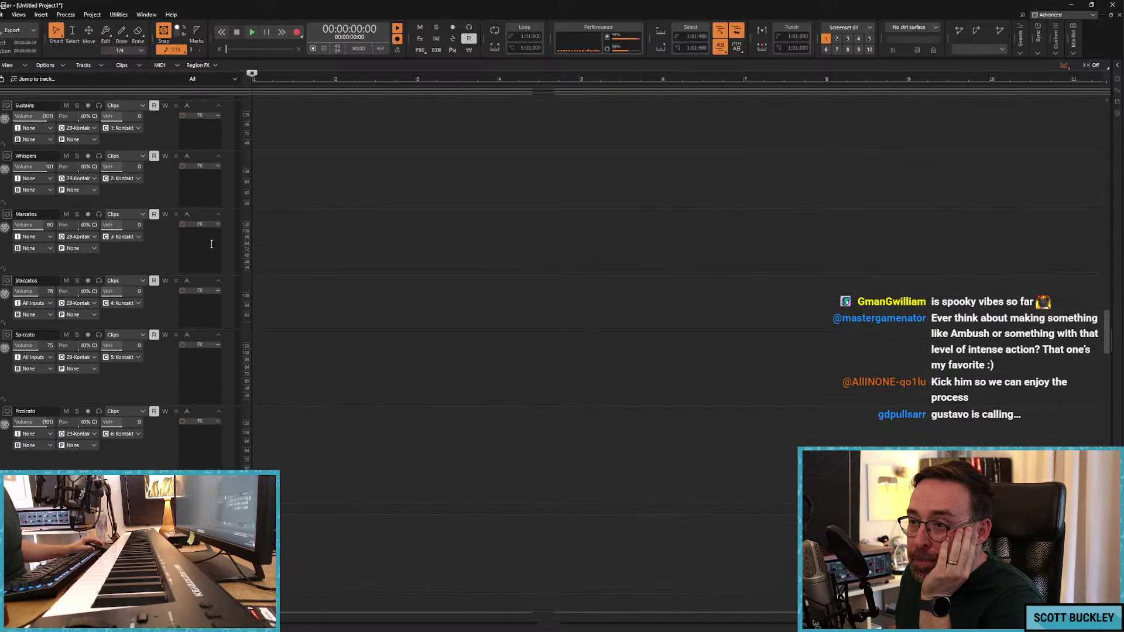
pyautogui.scroll(1, 206, 247)
pyautogui.click(204, 226)
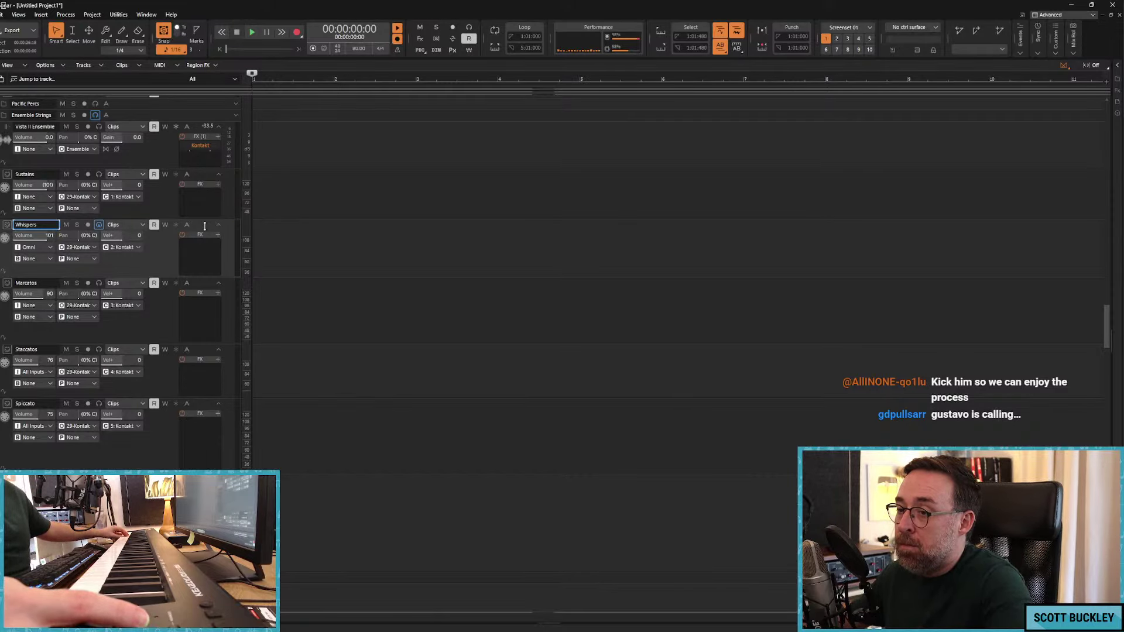
# Step: Return to the percussion tracks and play the recorded Tam Tam and timpani parts from the project start
pyautogui.scroll(-5, 334, 221)
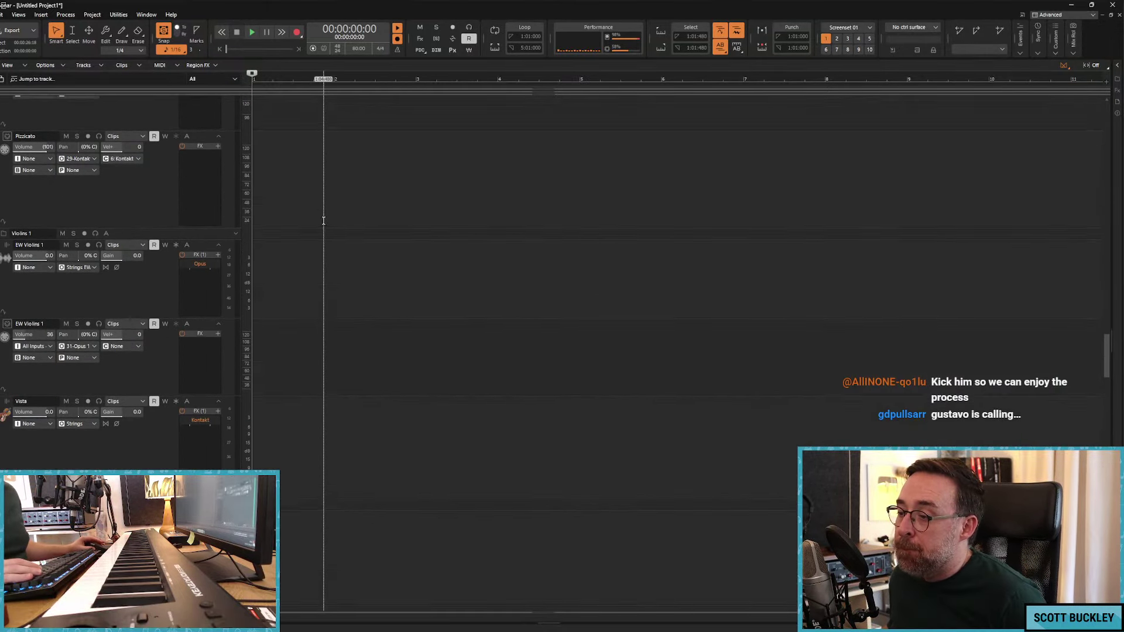
pyautogui.scroll(-10, 323, 220)
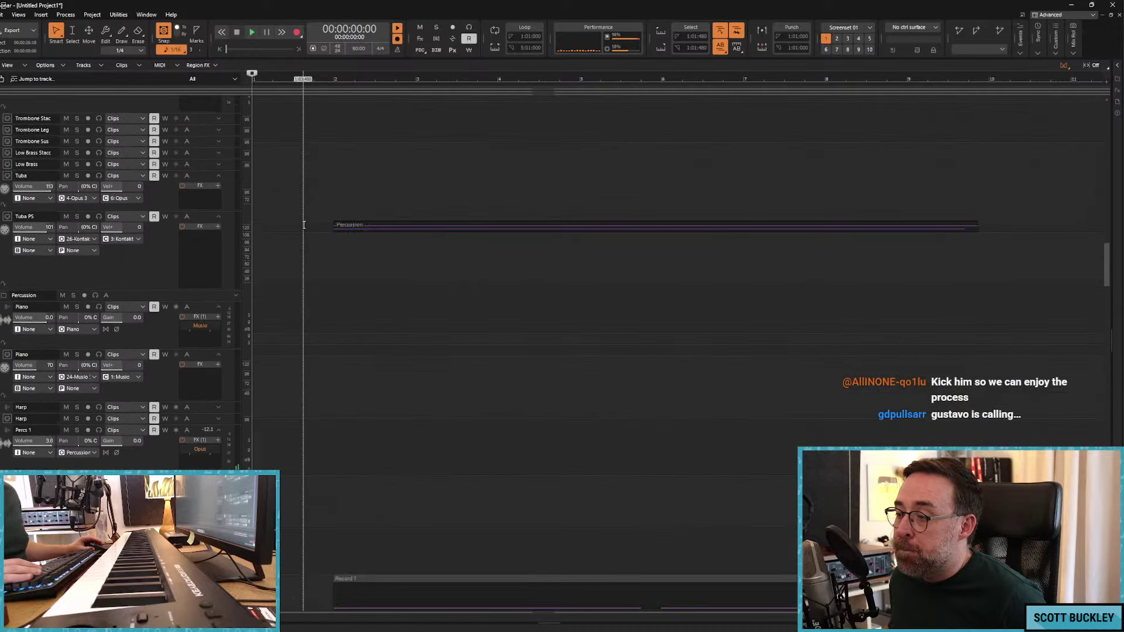
pyautogui.scroll(-3, 304, 224)
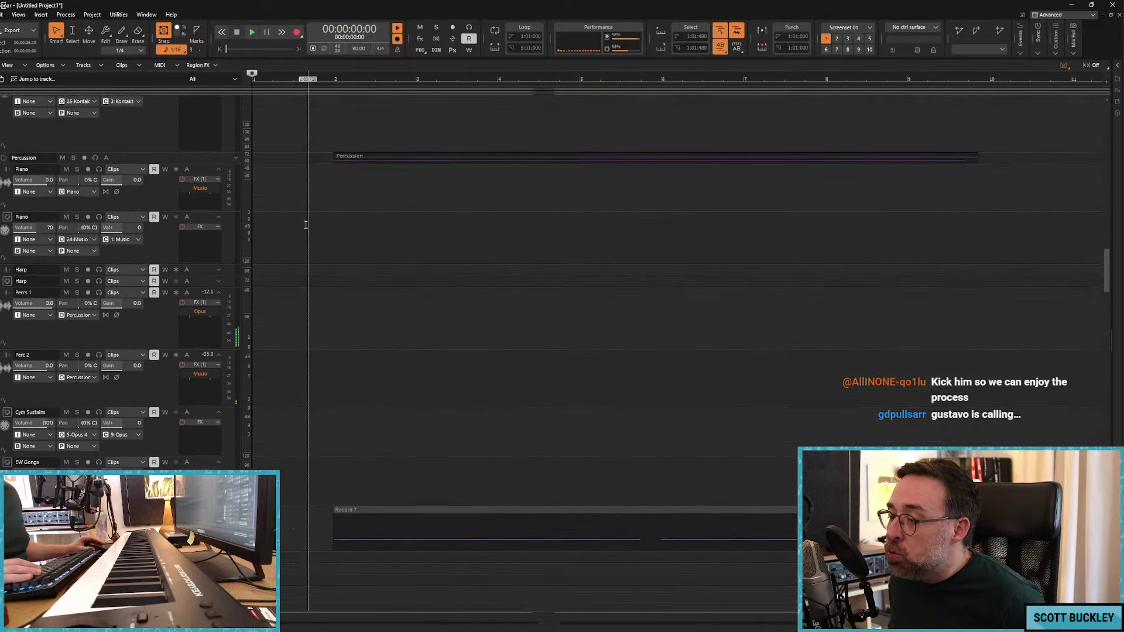
pyautogui.scroll(-4, 306, 225)
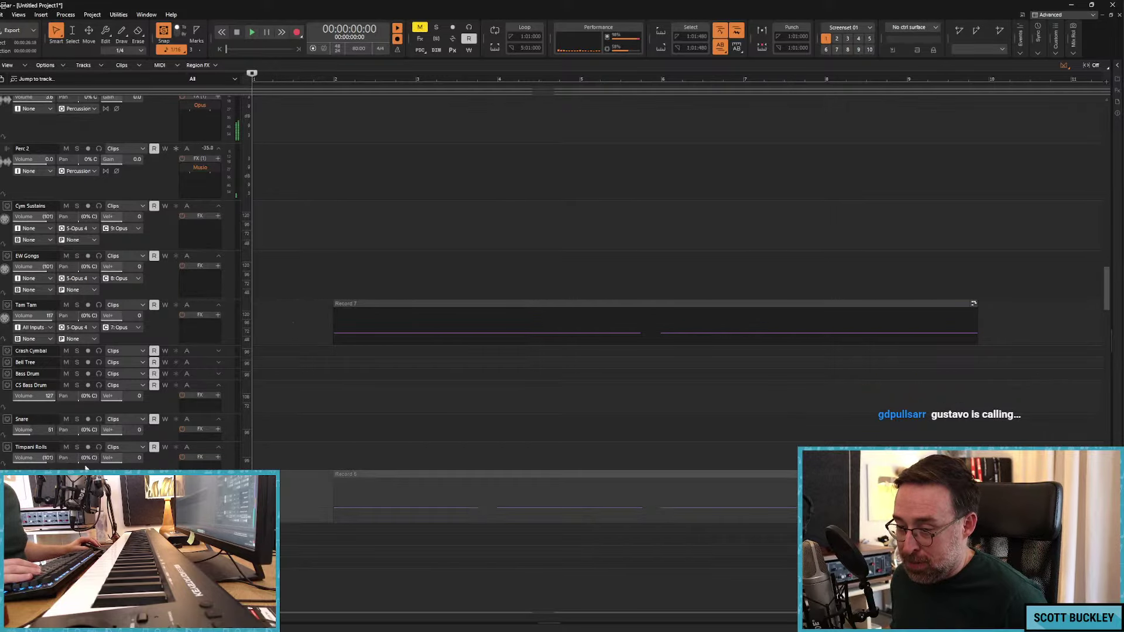
pyautogui.press('space')
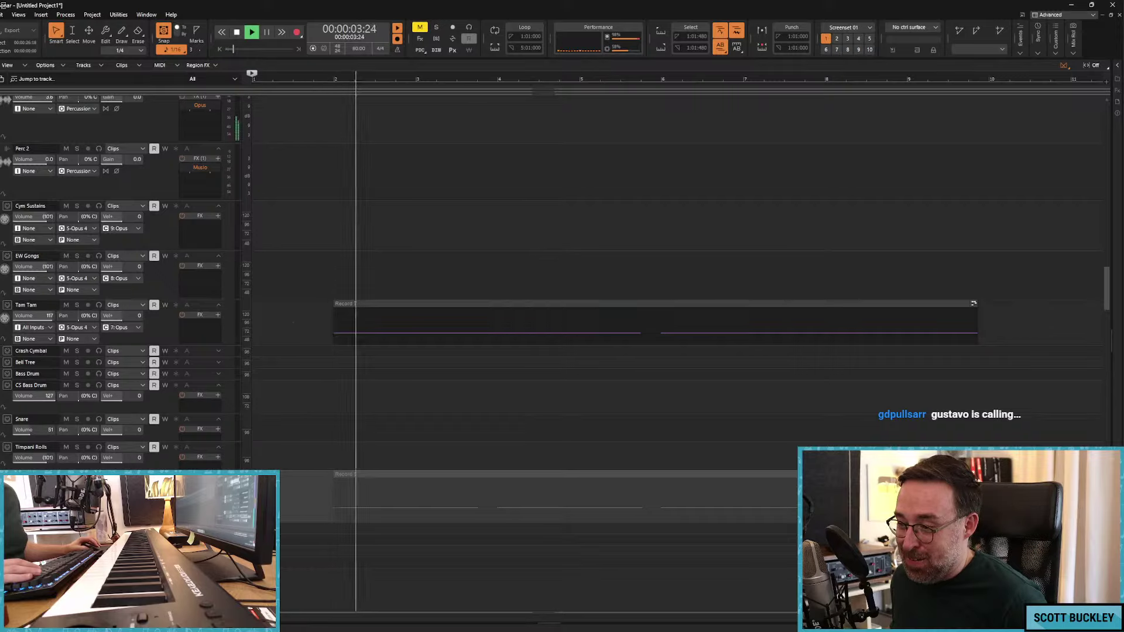
# Step: Audition the Timpani Rolls, CS Bass Drum and Bass Drum tracks, make Bass Drum slightly taller, and keep CS Bass Drum selected
pyautogui.click(194, 450)
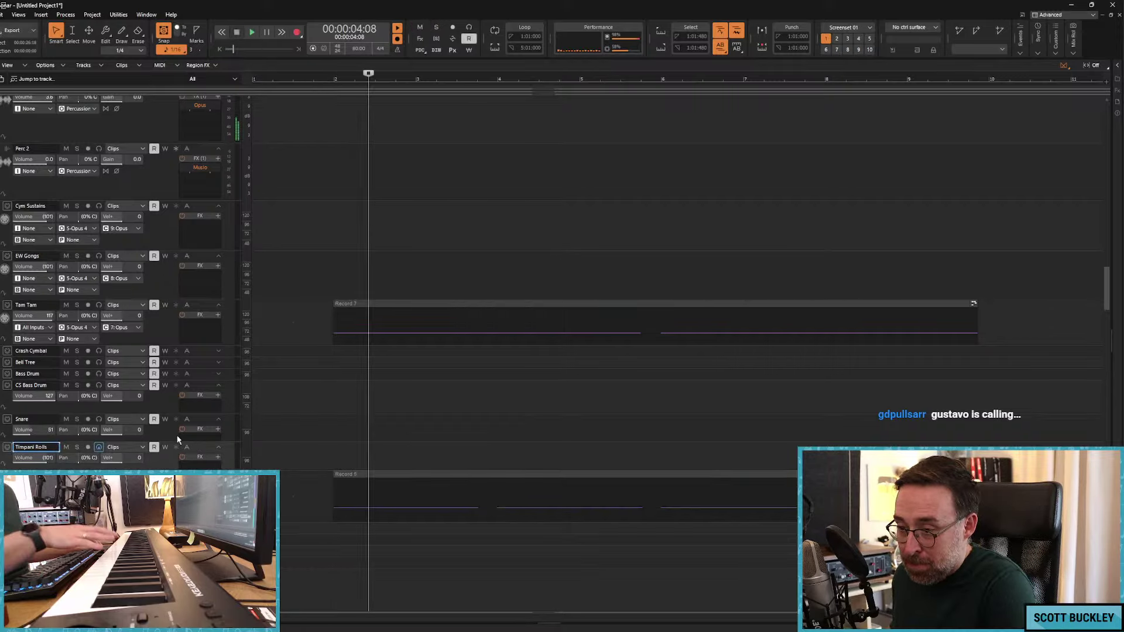
pyautogui.click(191, 388)
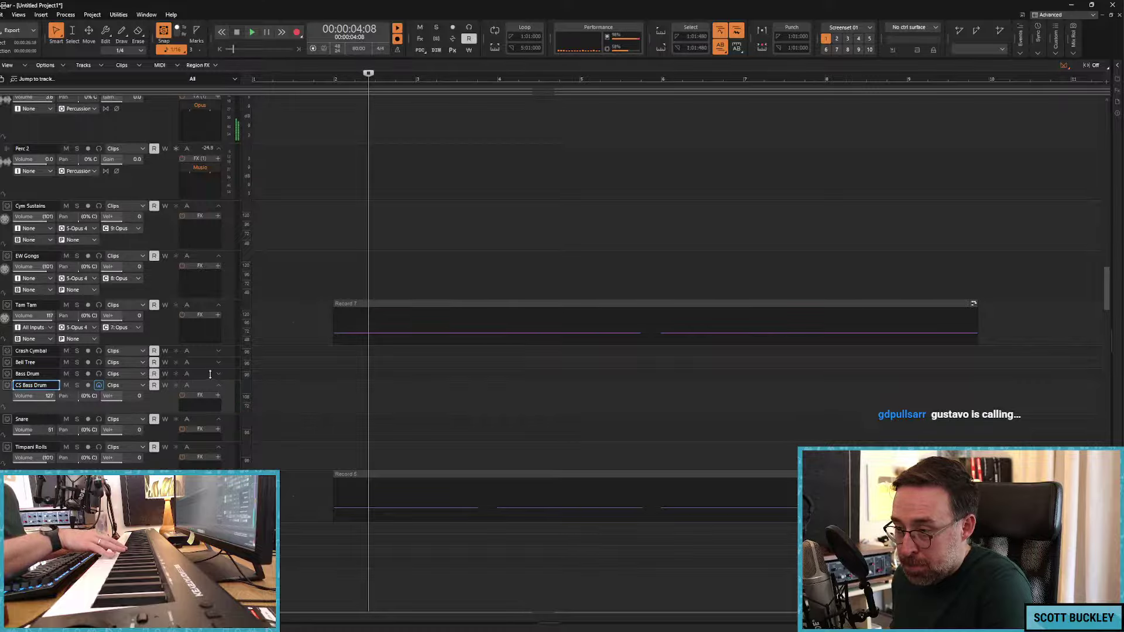
pyautogui.click(196, 374)
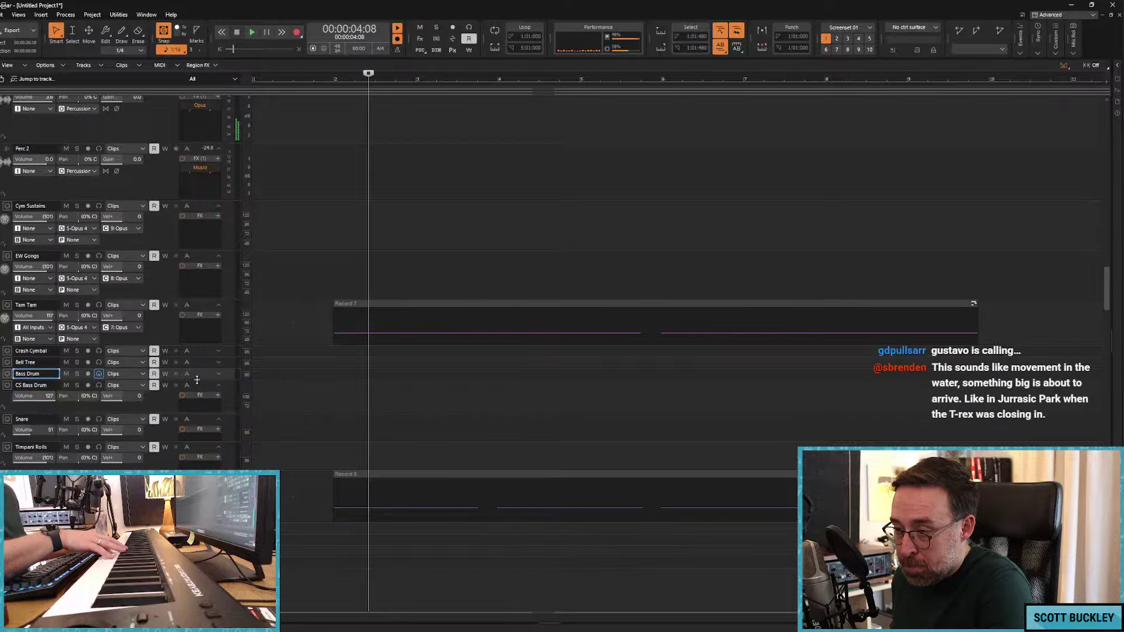
pyautogui.moveTo(197, 380); pyautogui.dragTo(197, 390)
pyautogui.click(82, 411)
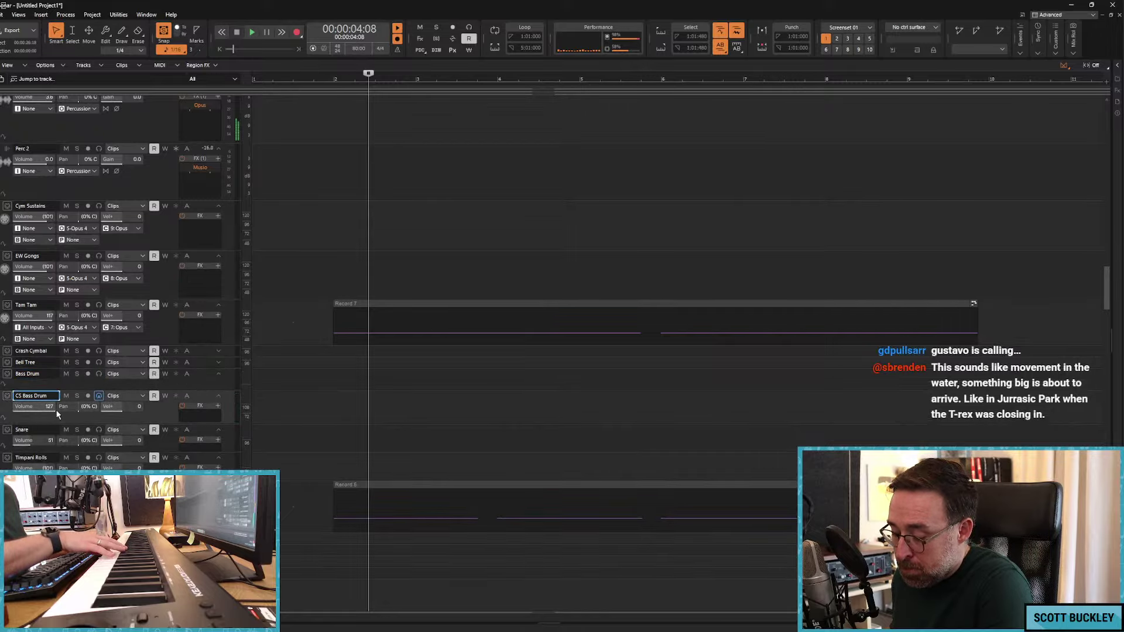
pyautogui.click(56, 409)
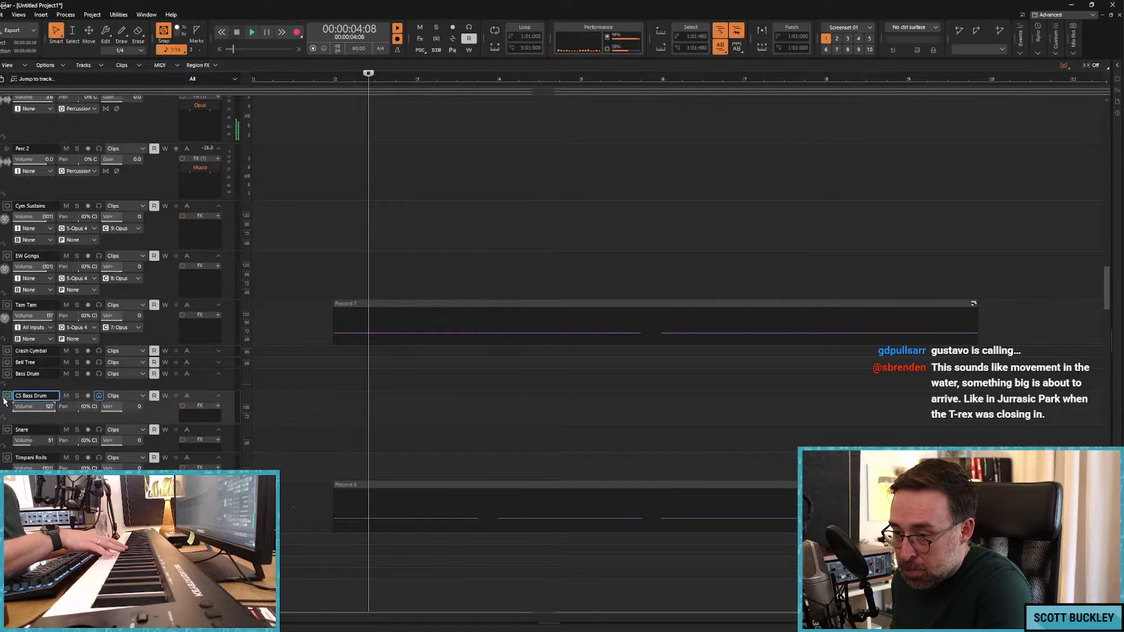
# Step: Check the Perc 2 track's Musio instrument and add a kHs Gain effect after it, set to +22.12 dB
pyautogui.doubleClick(201, 168)
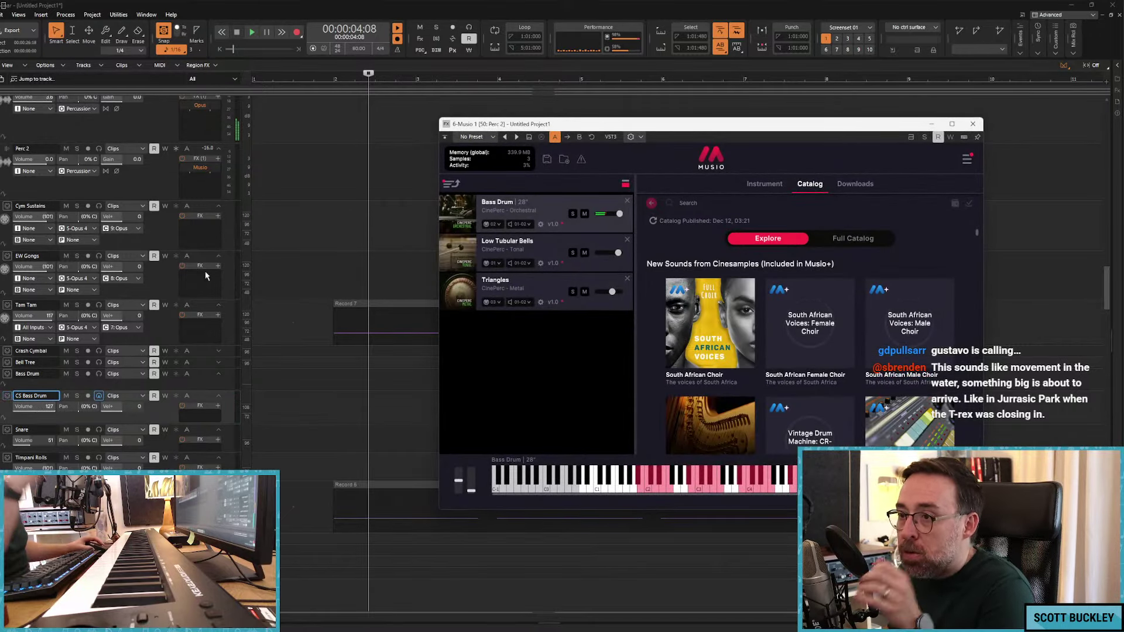
pyautogui.scroll(3, 244, 199)
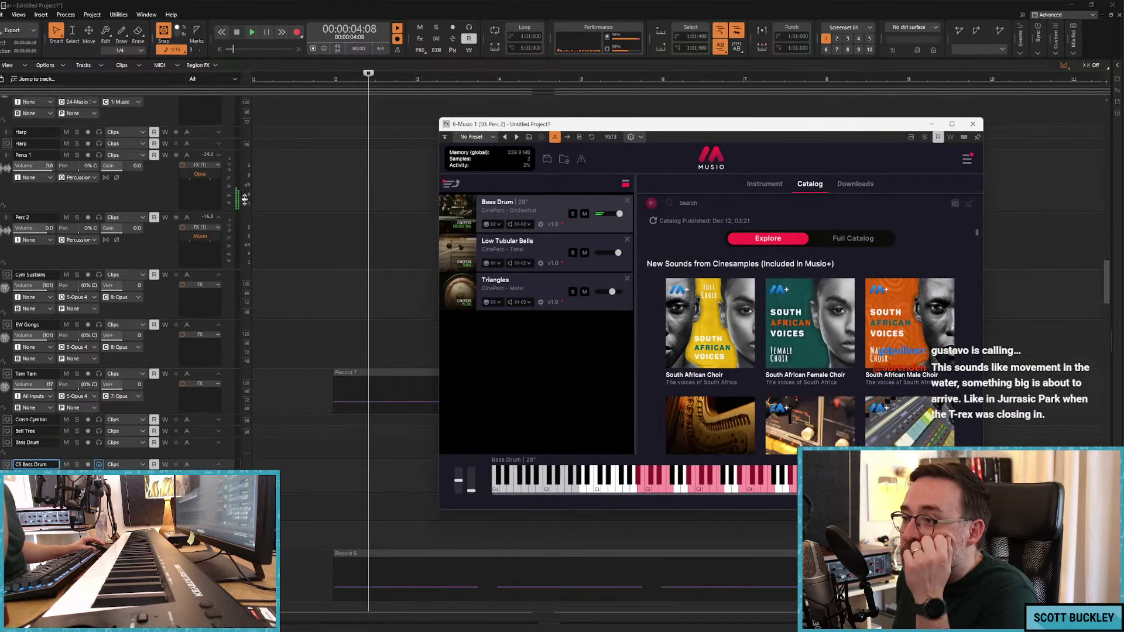
pyautogui.rightClick(192, 199)
pyautogui.press('Escape')
pyautogui.rightClick(182, 252)
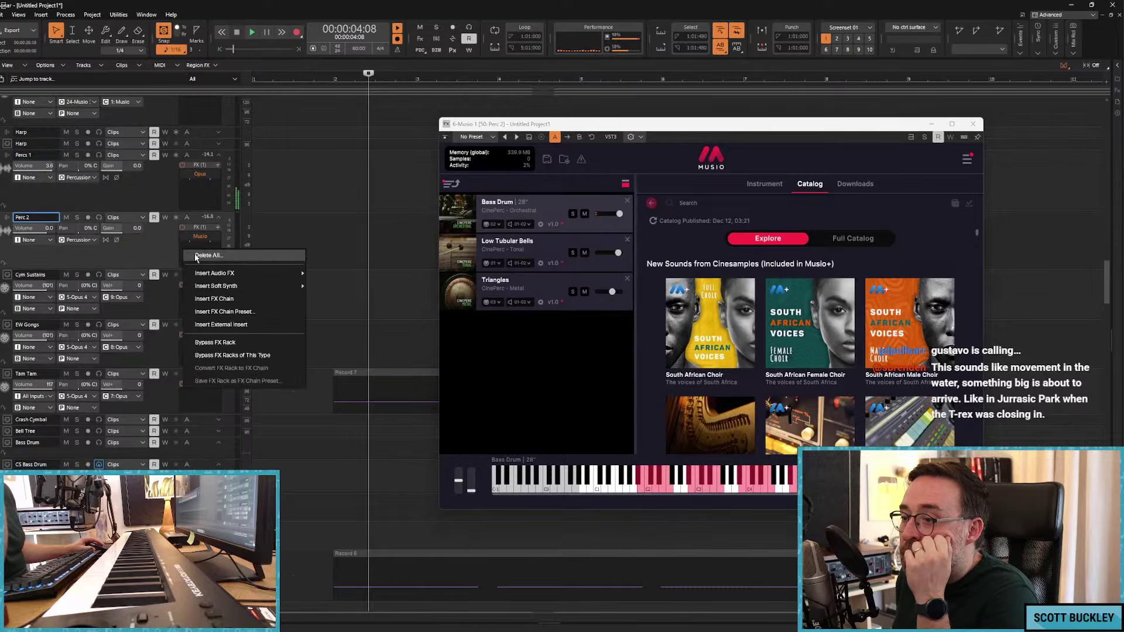
pyautogui.press('Escape')
pyautogui.rightClick(202, 258)
pyautogui.moveTo(234, 280)
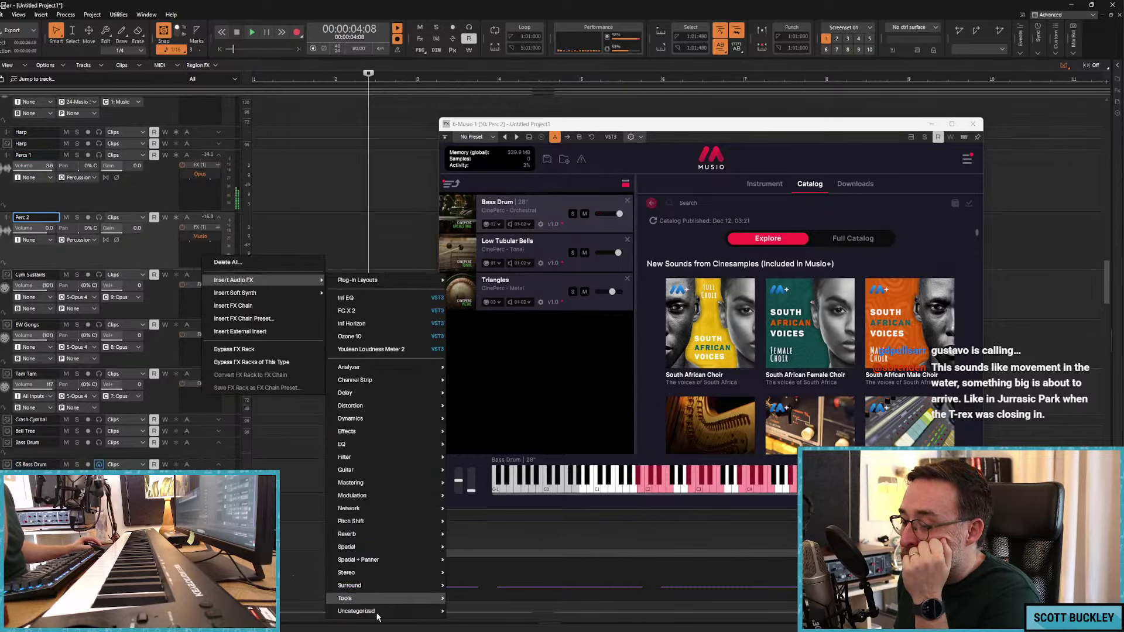
pyautogui.moveTo(384, 612)
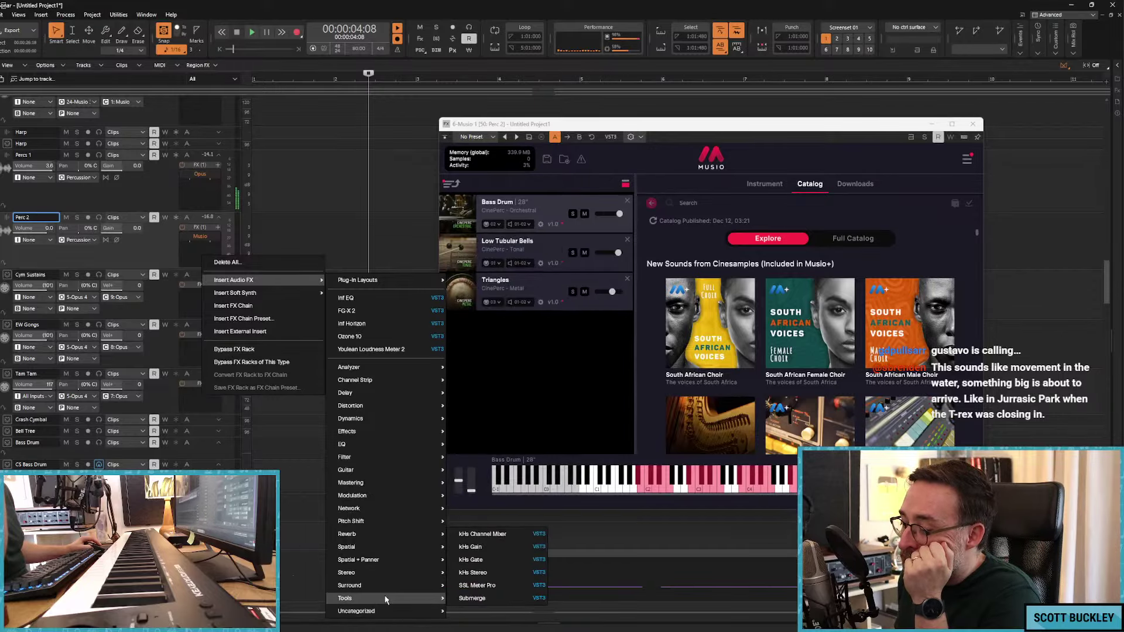
pyautogui.click(470, 548)
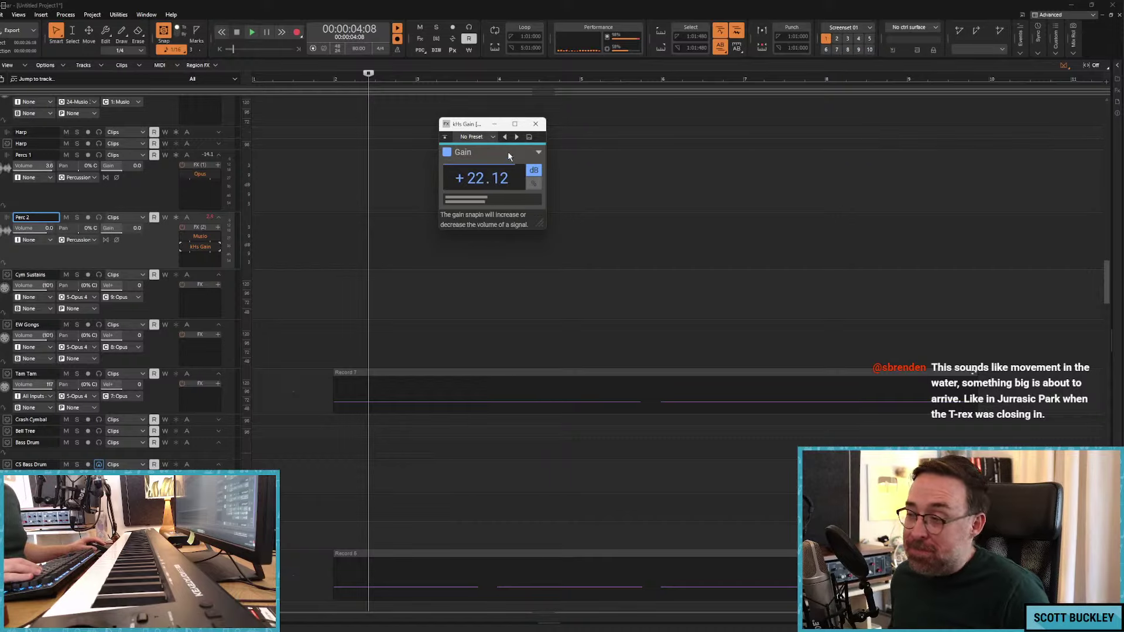
pyautogui.click(497, 124)
# Step: Record a CS Bass Drum part from the project start to about 32 seconds, raising the Perc 2 volume to 2.4 during the take
pyautogui.press('space')
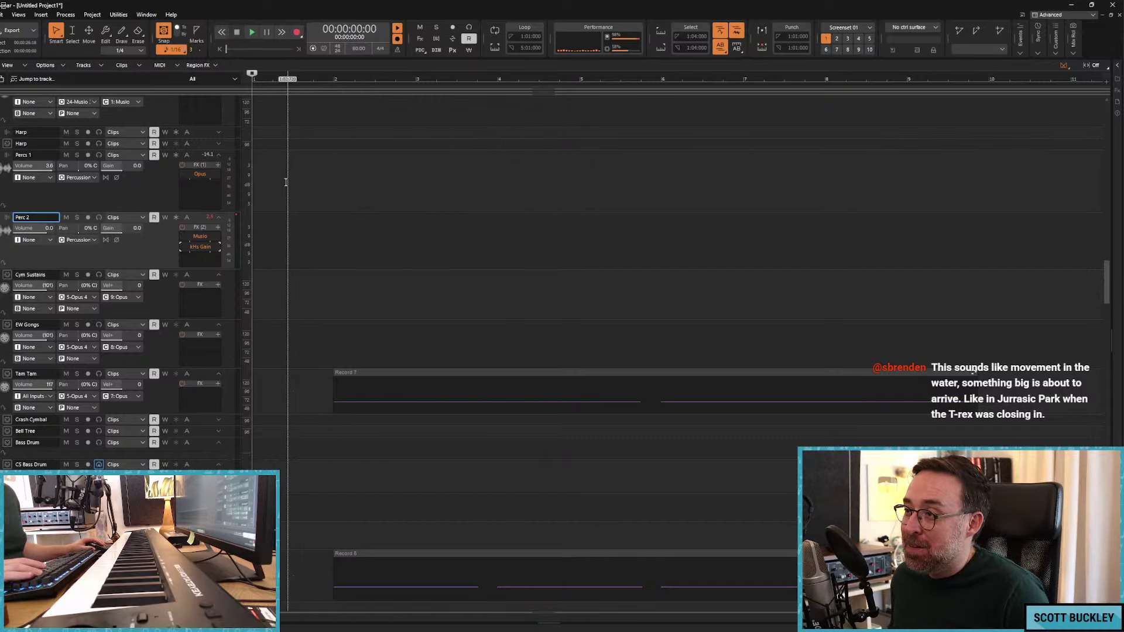
pyautogui.scroll(-1, 231, 319)
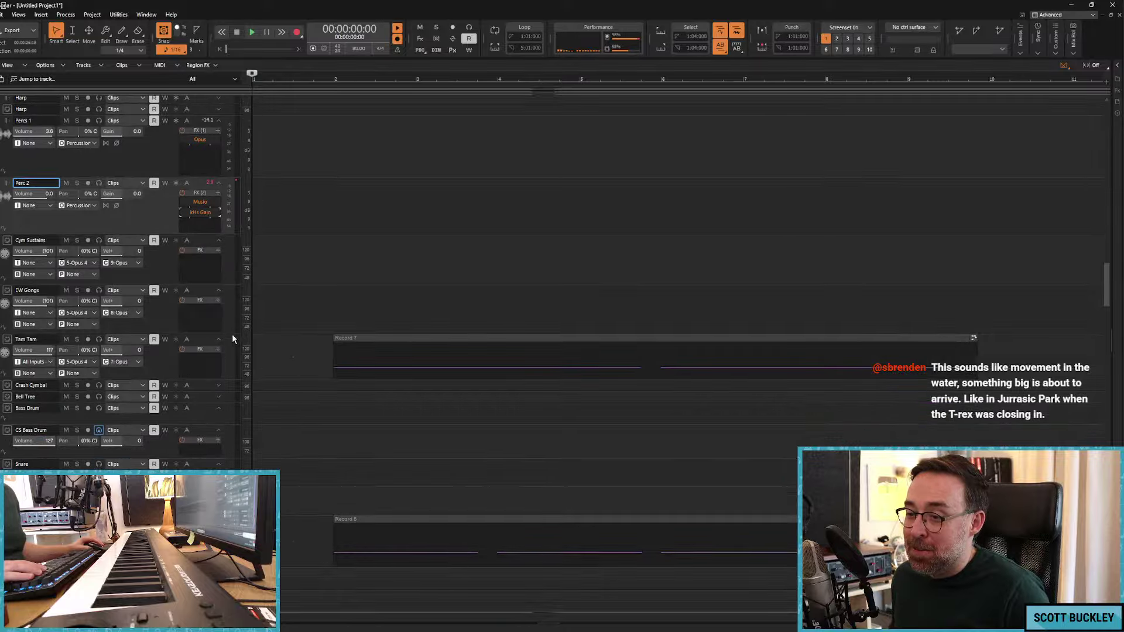
pyautogui.click(206, 434)
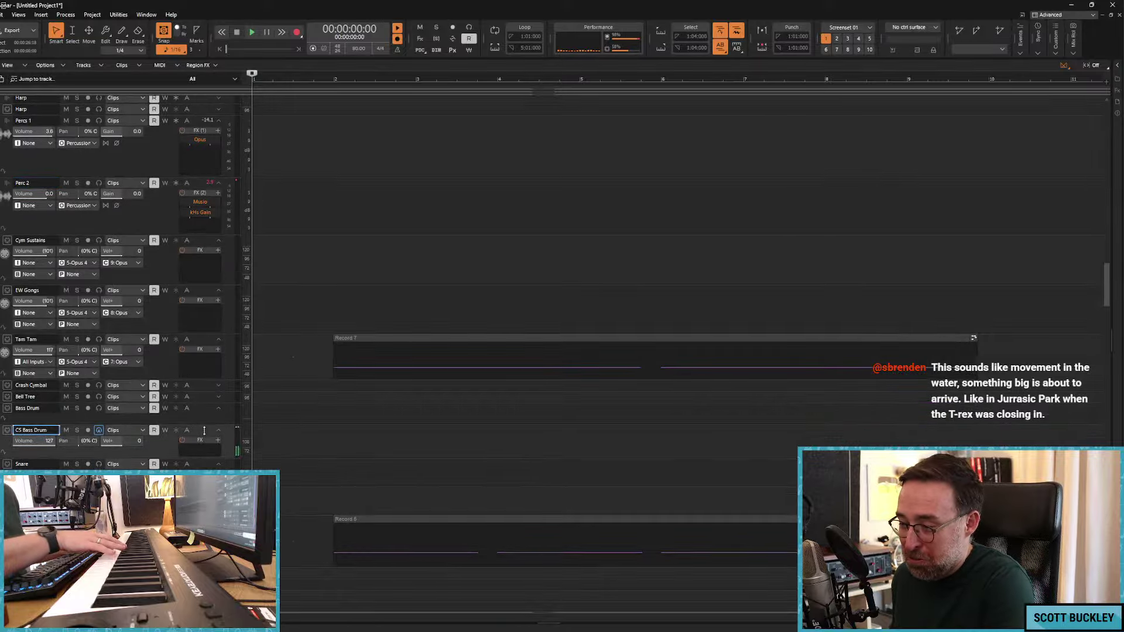
pyautogui.click(209, 187)
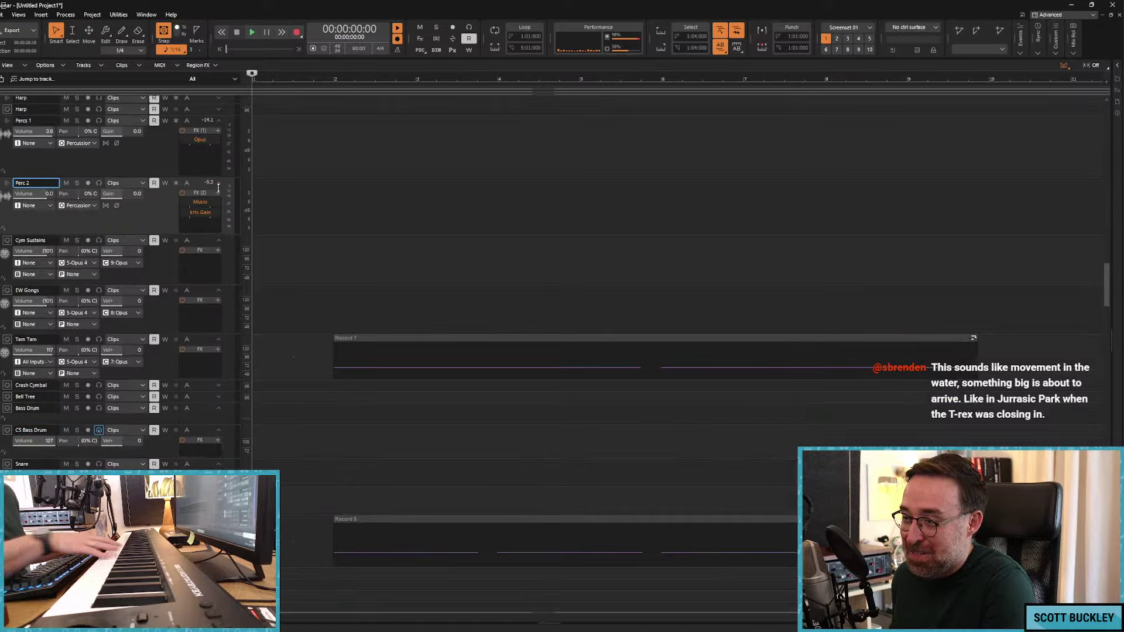
pyautogui.click(201, 427)
pyautogui.press('r')
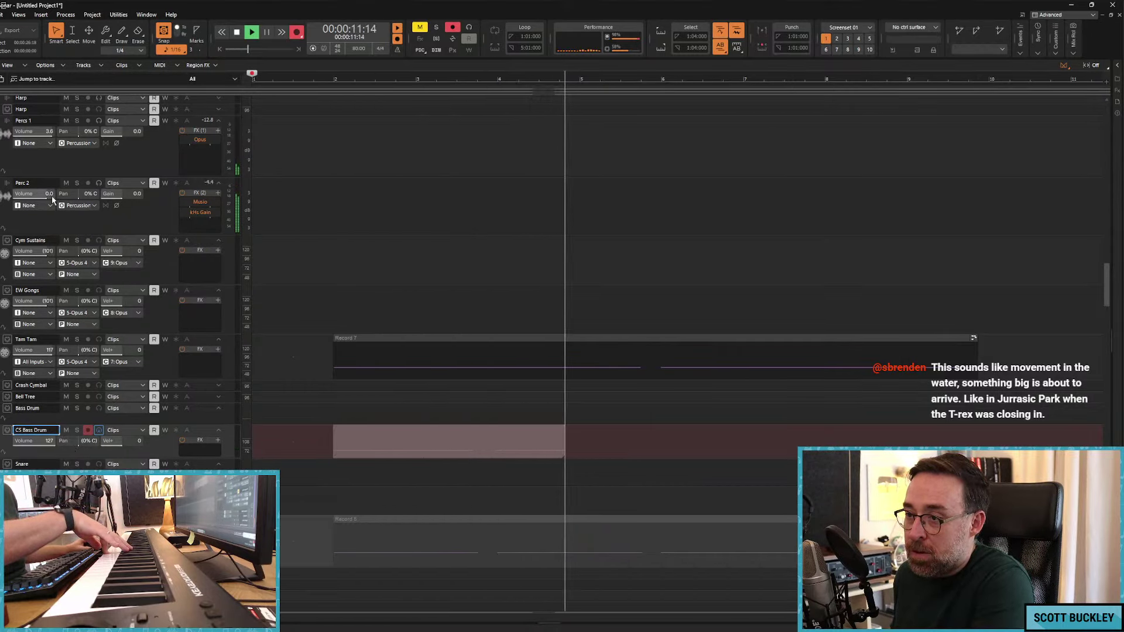
pyautogui.scroll(5, 51, 194)
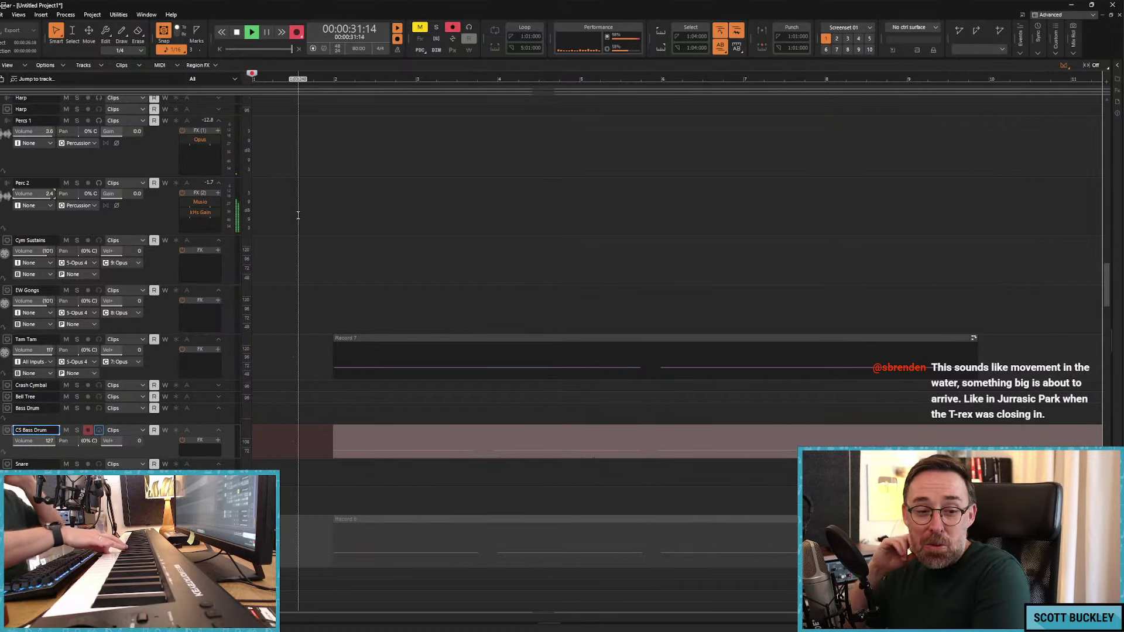
pyautogui.press('space')
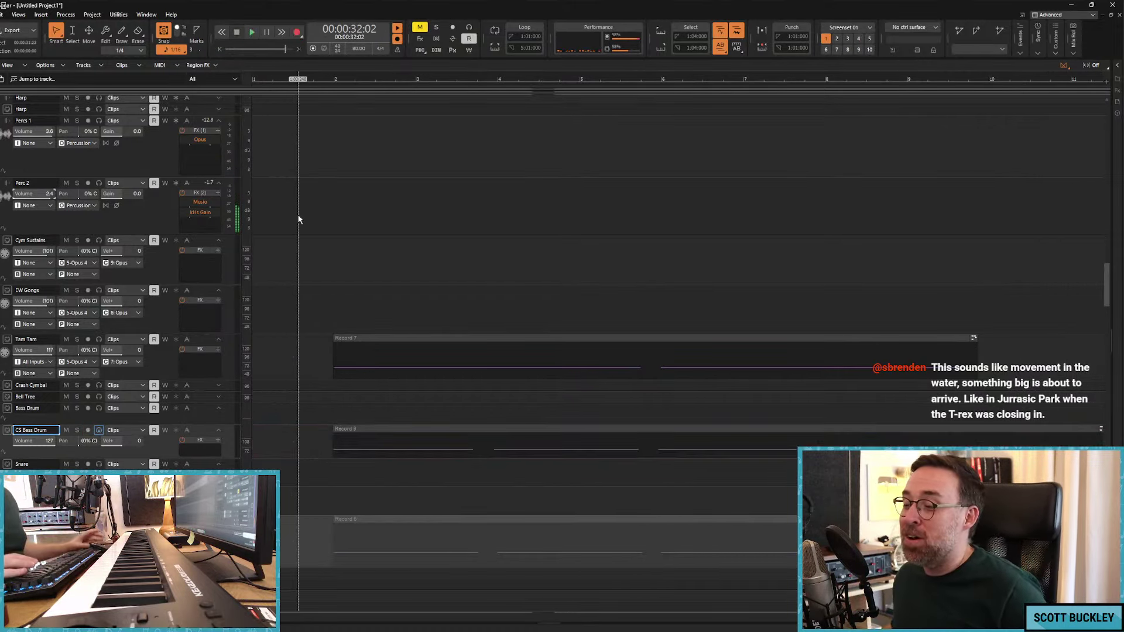
# Step: Quantize the recorded CS Bass Drum clip with the current quantize settings, return to the project start and deselect the clip
pyautogui.click(365, 430)
pyautogui.press('q')
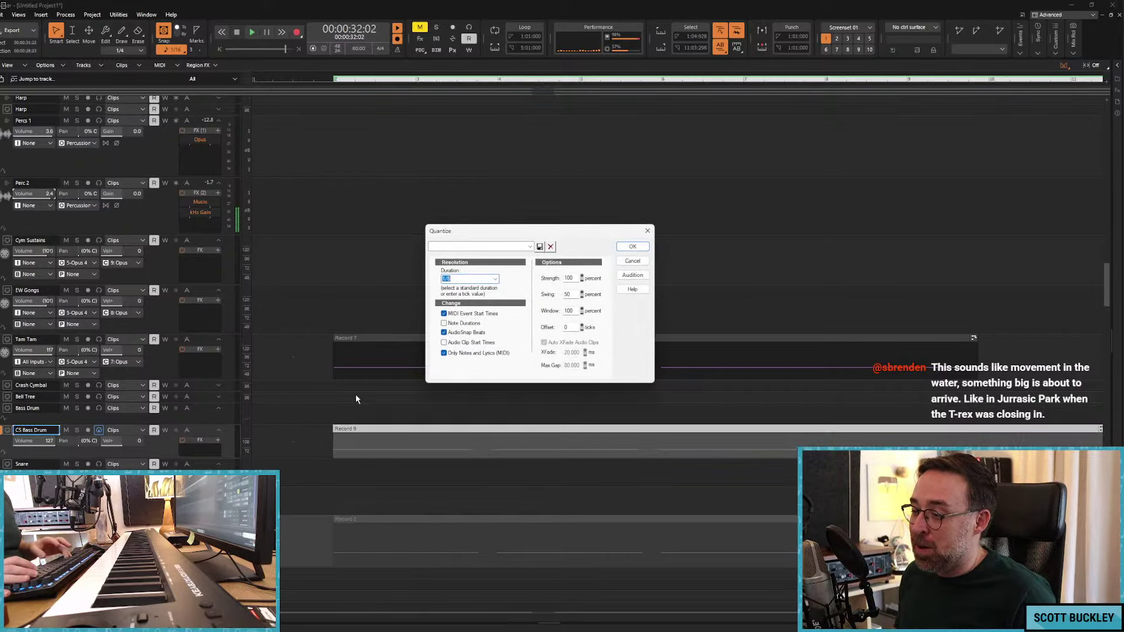
pyautogui.press('Return')
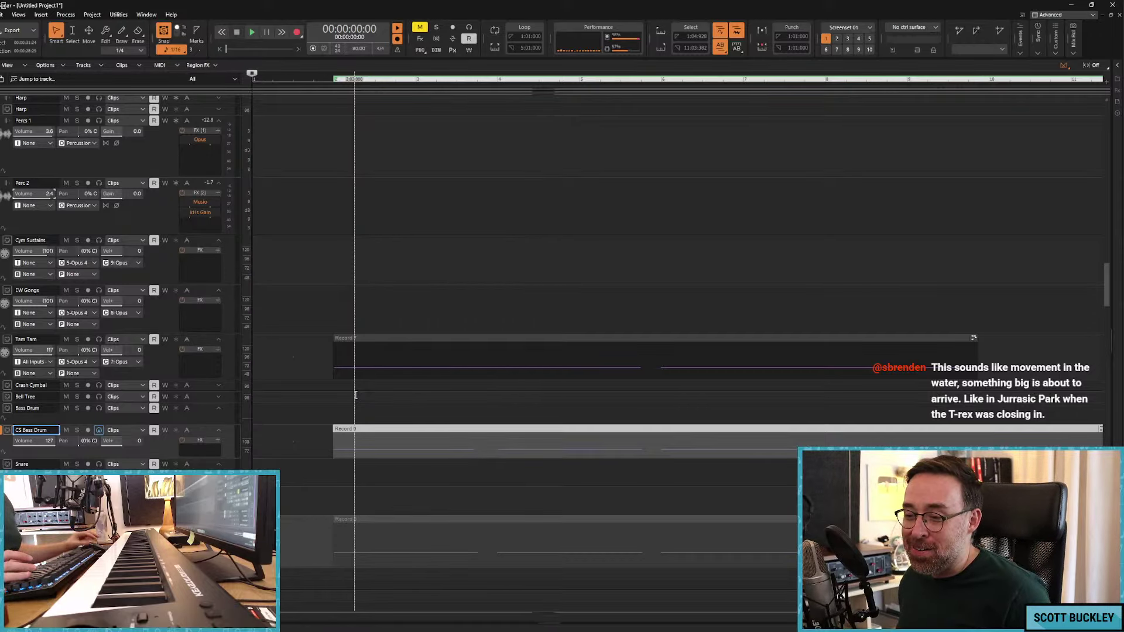
pyautogui.click(321, 224)
# Step: Select the Tam Tam track, play the percussion from the project start and lower the Tam Tam volume to 102
pyautogui.scroll(-3, 323, 224)
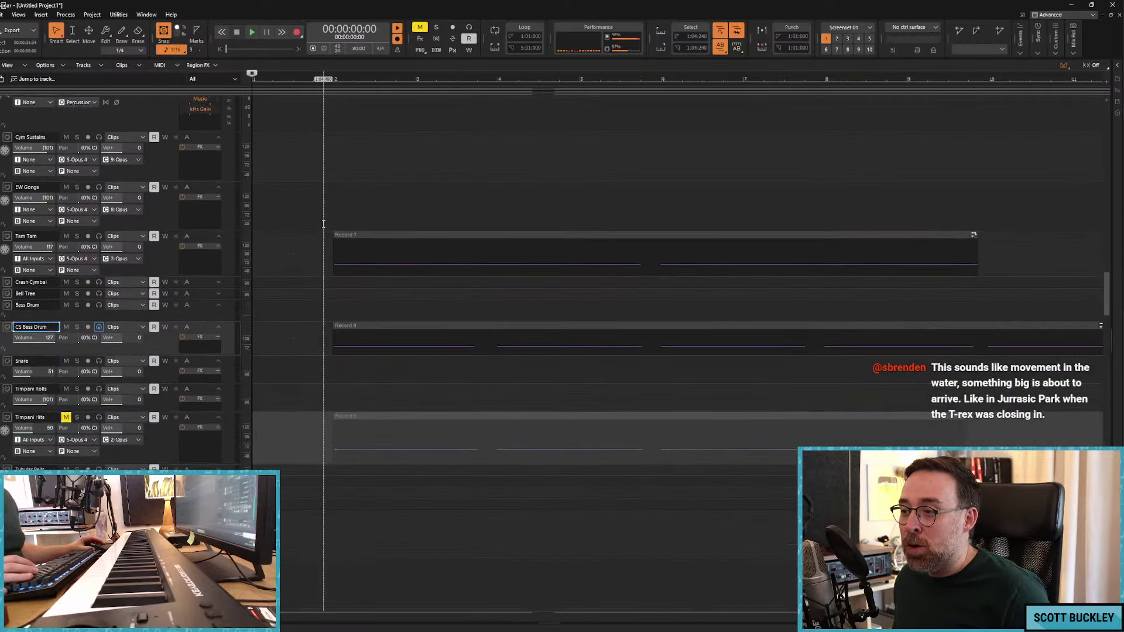
pyautogui.scroll(-1, 324, 223)
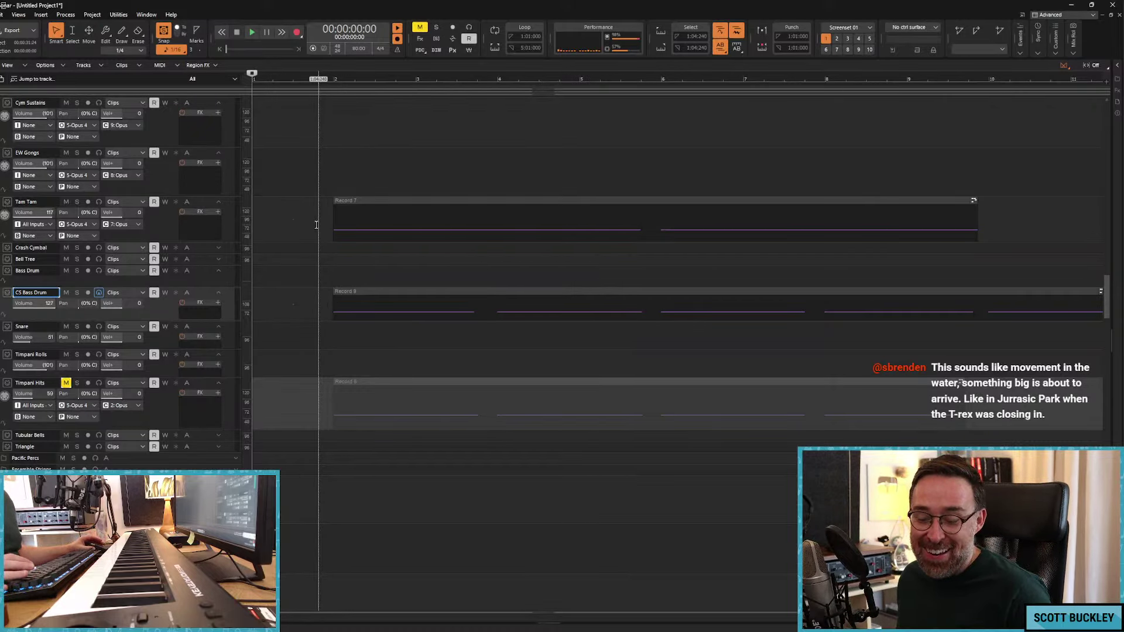
pyautogui.scroll(-2, 322, 225)
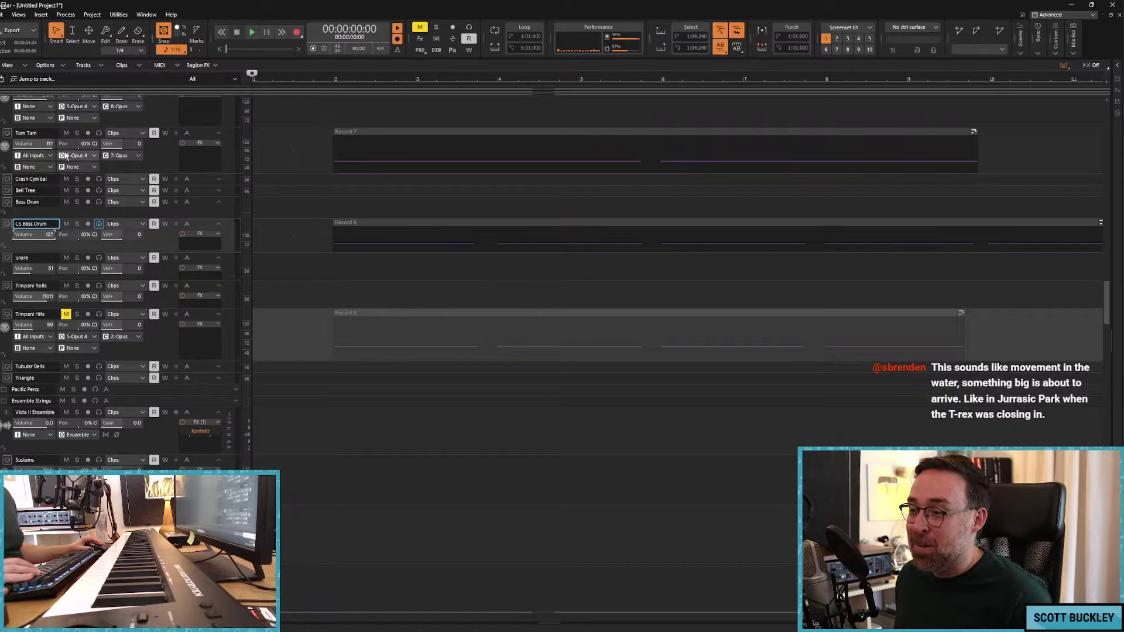
pyautogui.click(197, 138)
pyautogui.press('space')
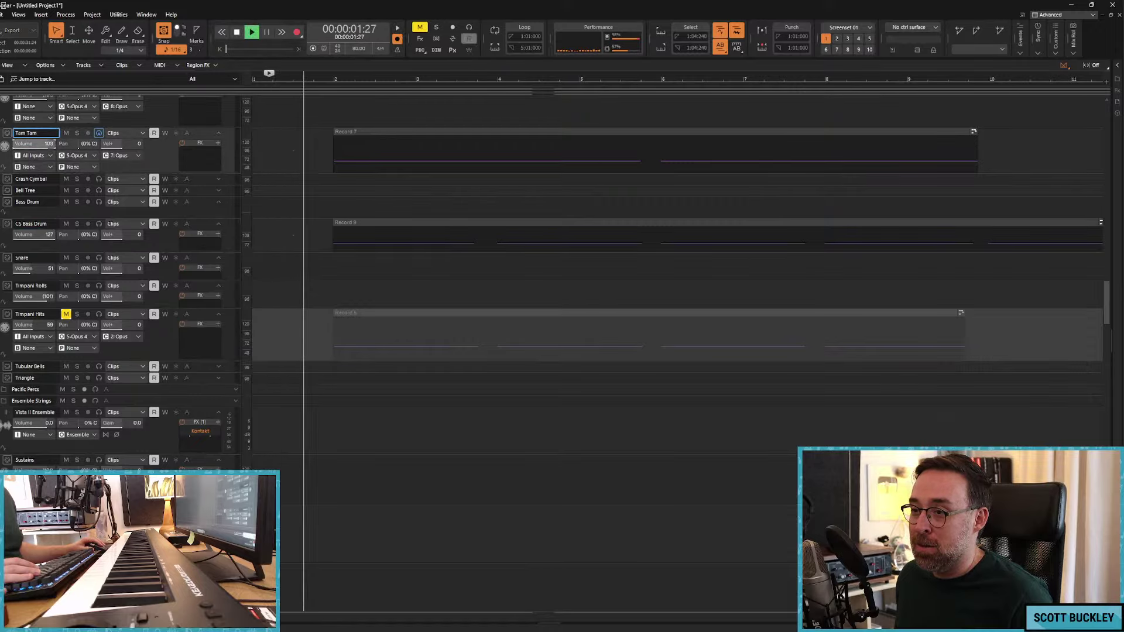
pyautogui.scroll(2, 220, 229)
pyautogui.scroll(5, 221, 229)
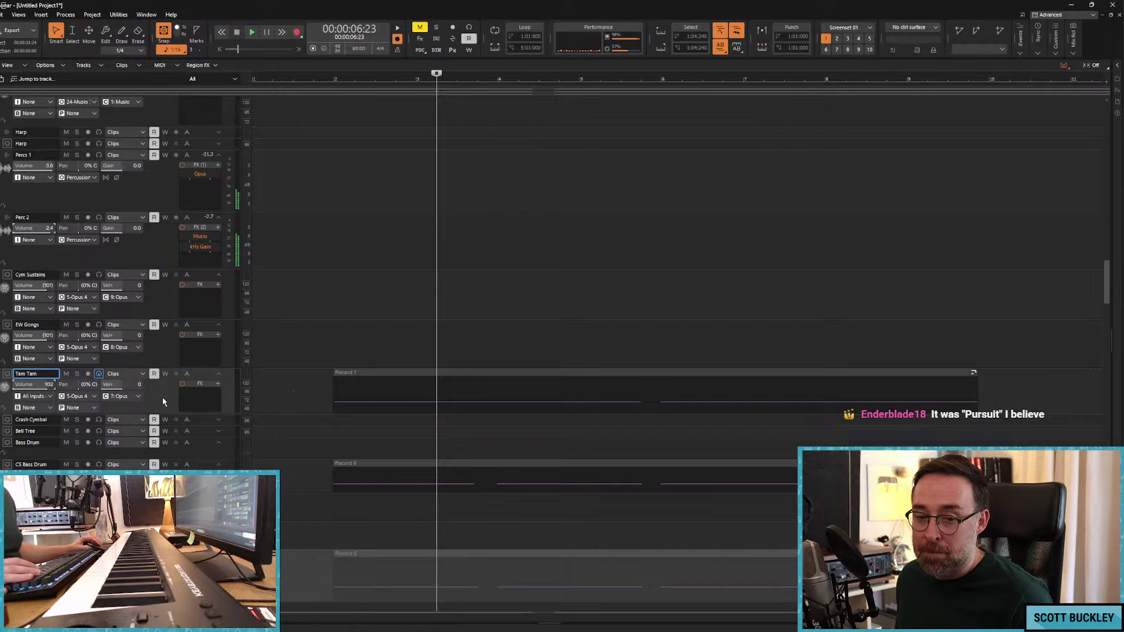
# Step: Inspect the All Gongs and Med Tam Tam patches in the Tam Tam track's Opus instrument during playback, and close the instrument
pyautogui.click(8, 378)
pyautogui.moveTo(607, 128); pyautogui.dragTo(493, 115)
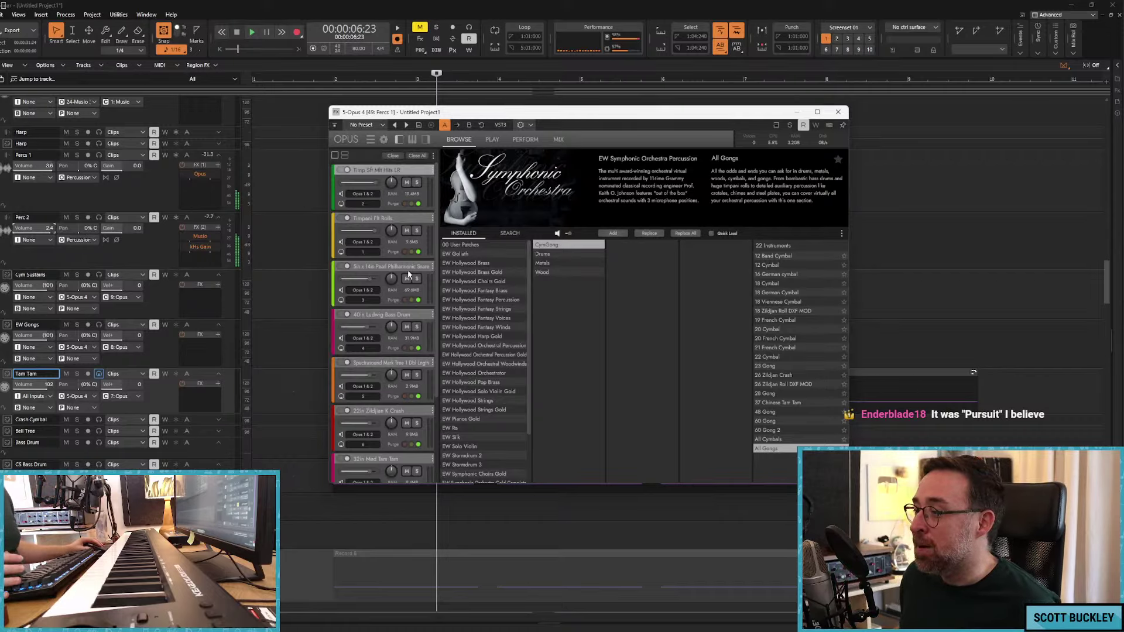
pyautogui.scroll(-3, 440, 352)
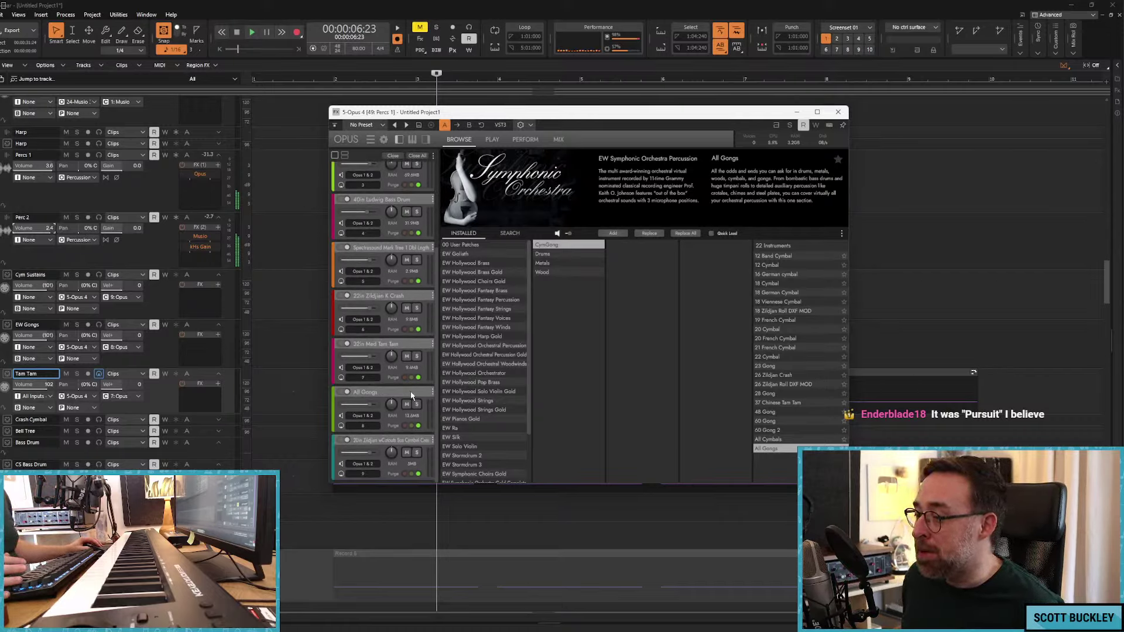
pyautogui.click(492, 141)
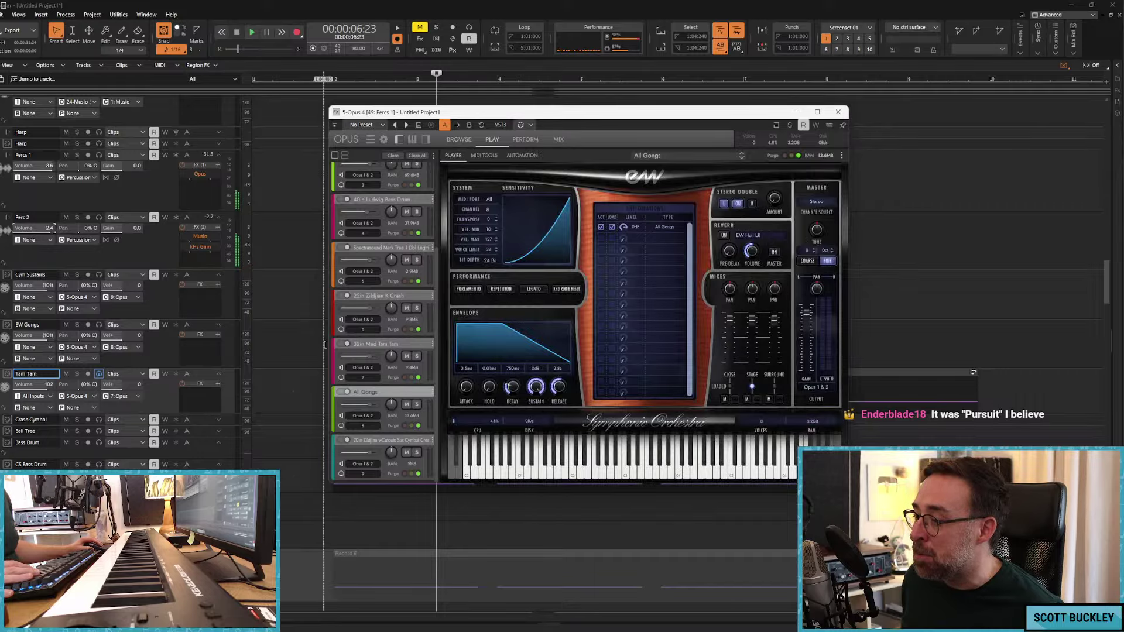
pyautogui.click(378, 345)
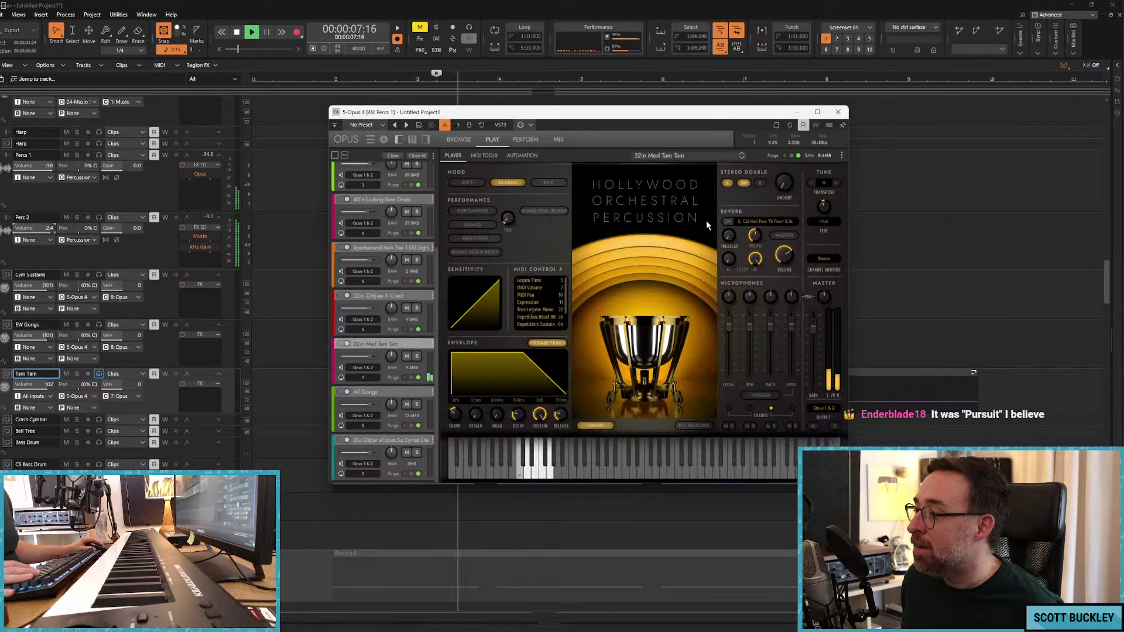
pyautogui.click(837, 112)
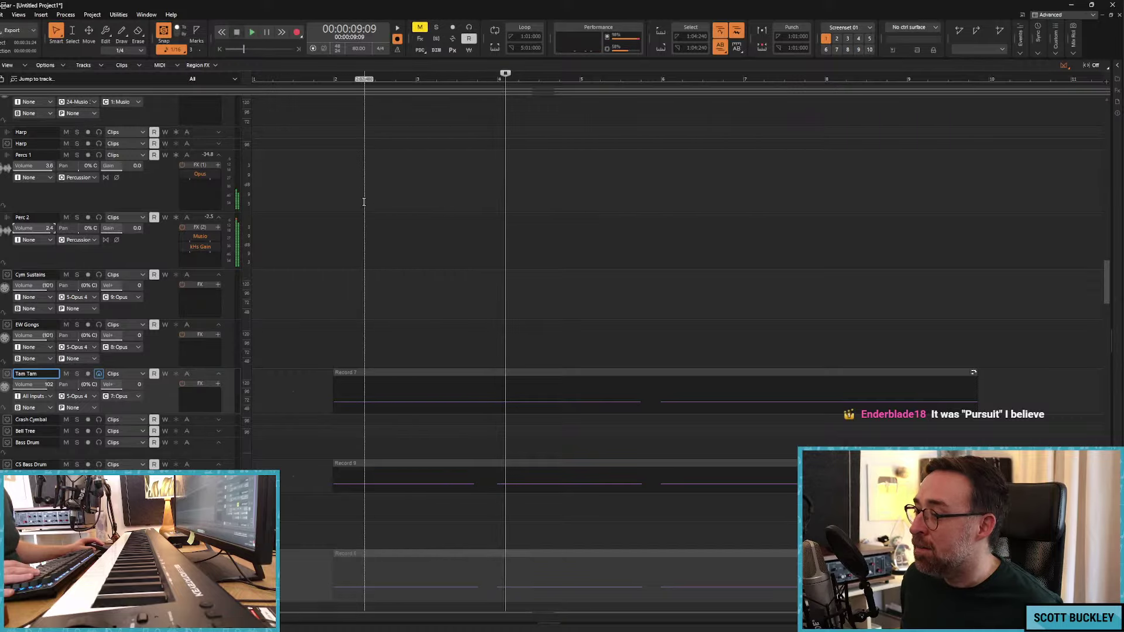
# Step: Replay the percussion from the project start, raise the Tam Tam volume to 127, and check the FG-MU compressor on the Master bus
pyautogui.click(316, 189)
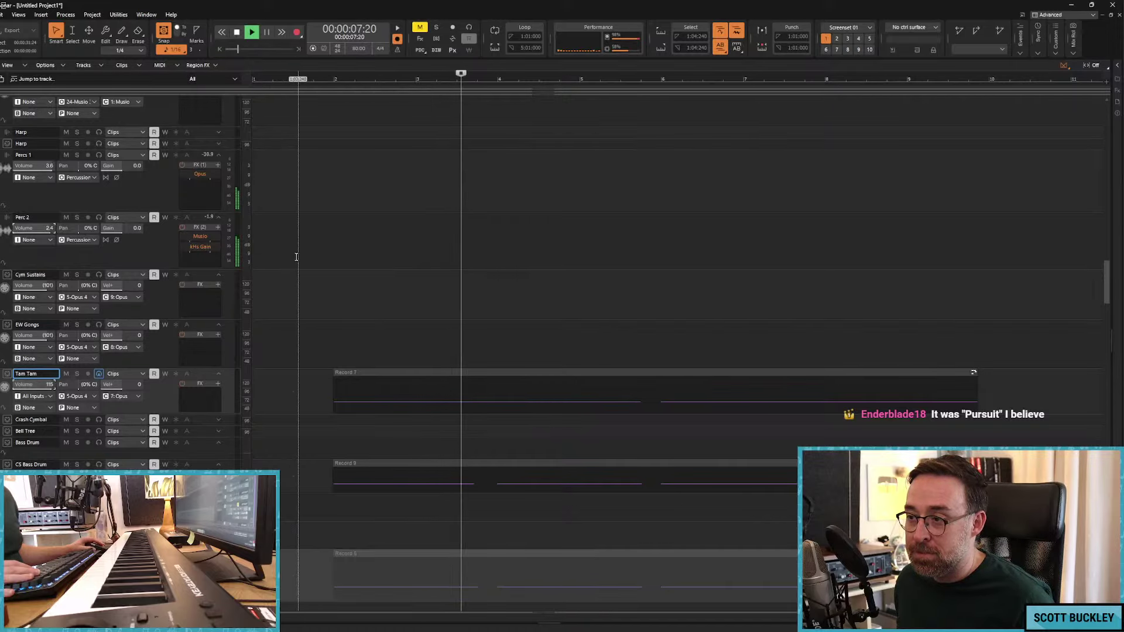
pyautogui.press('space')
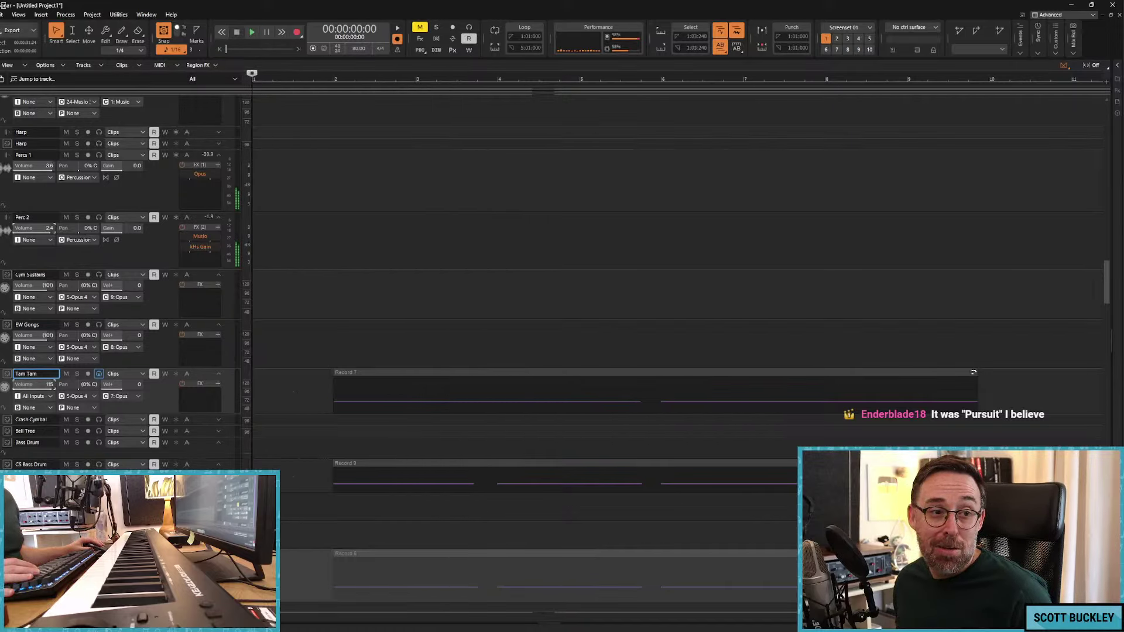
pyautogui.scroll(-1, 351, 269)
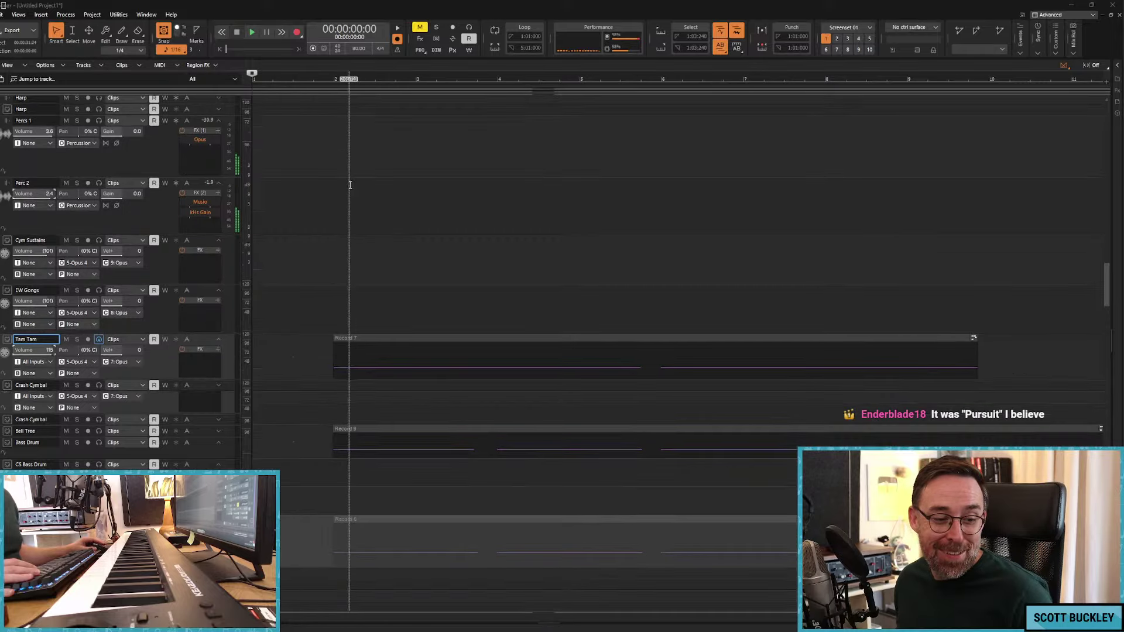
pyautogui.scroll(1, 326, 269)
pyautogui.scroll(-1, 326, 269)
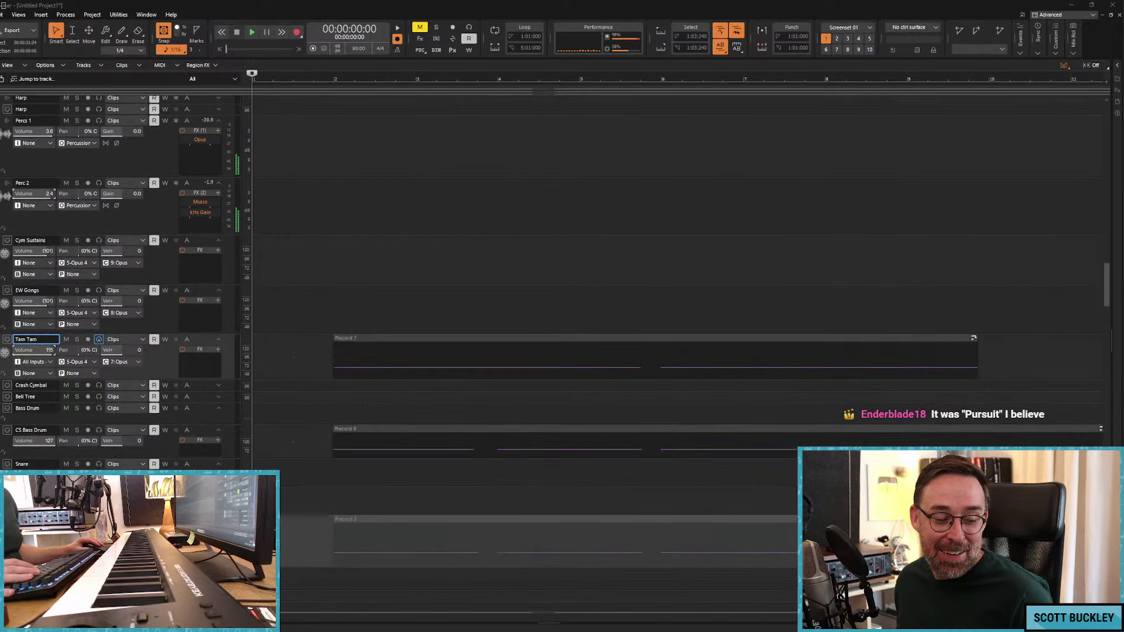
pyautogui.press('space')
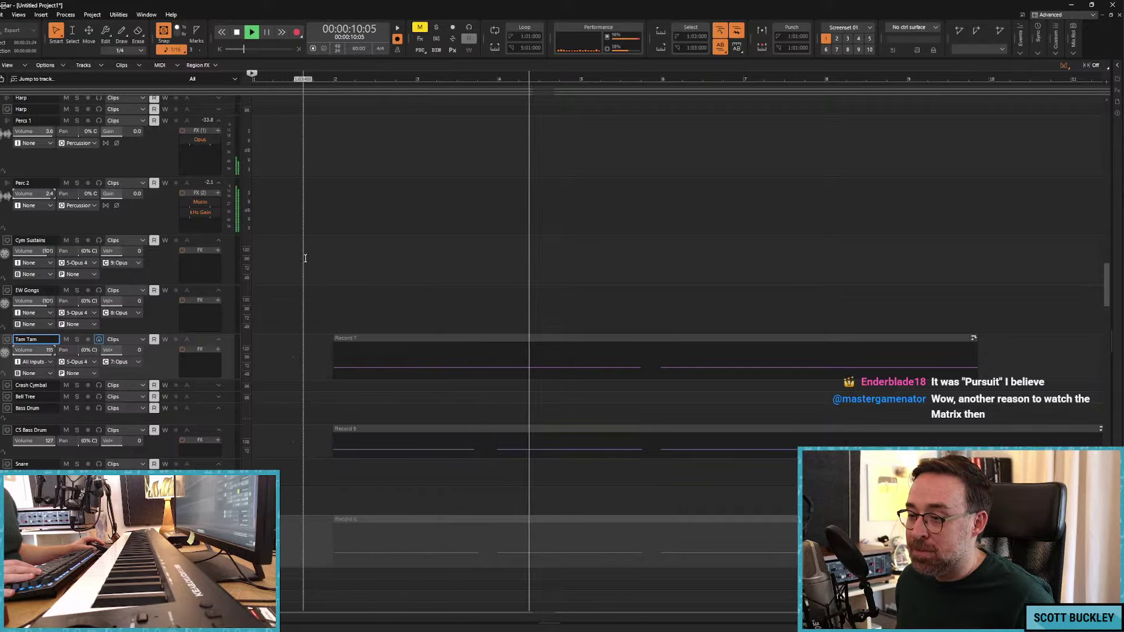
pyautogui.press('space')
pyautogui.scroll(-1, 303, 263)
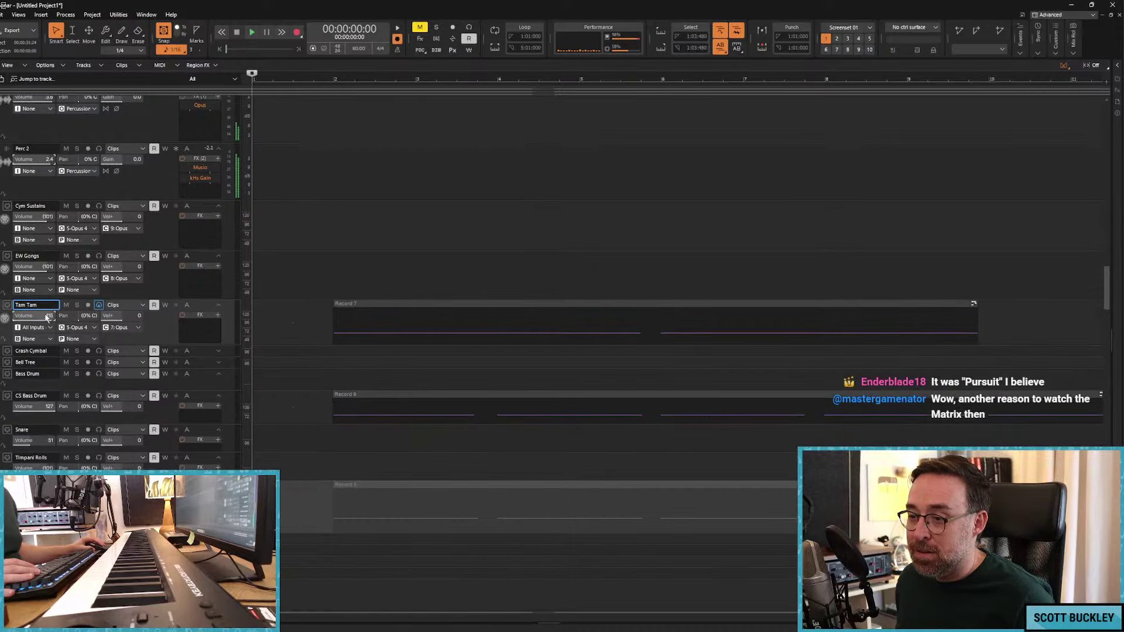
pyautogui.press('space')
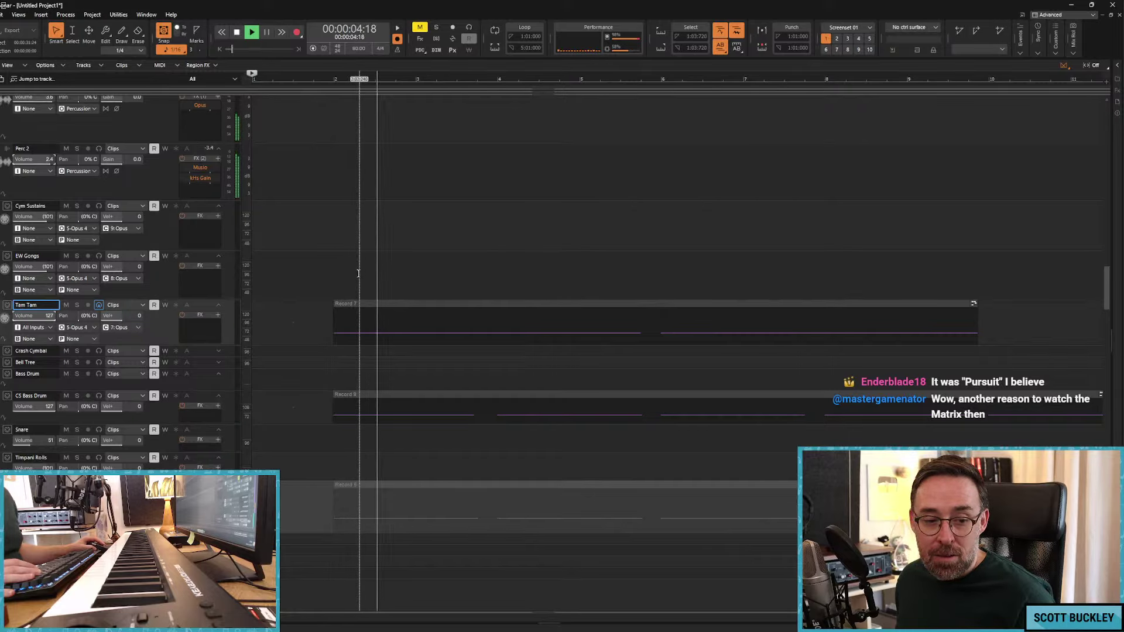
pyautogui.press('space')
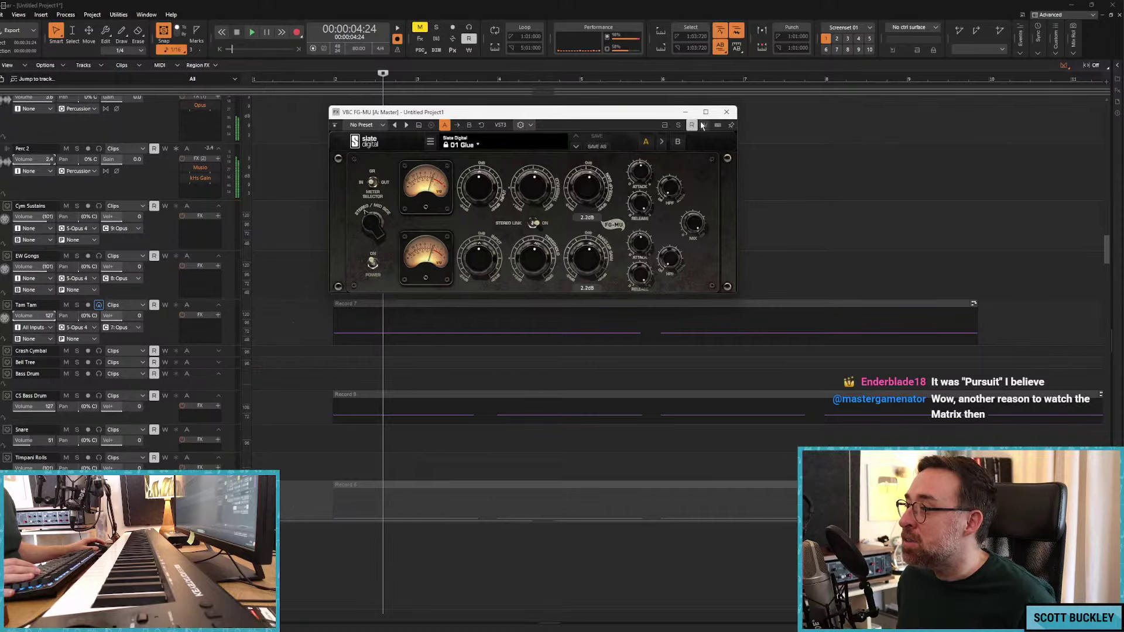
pyautogui.click(690, 112)
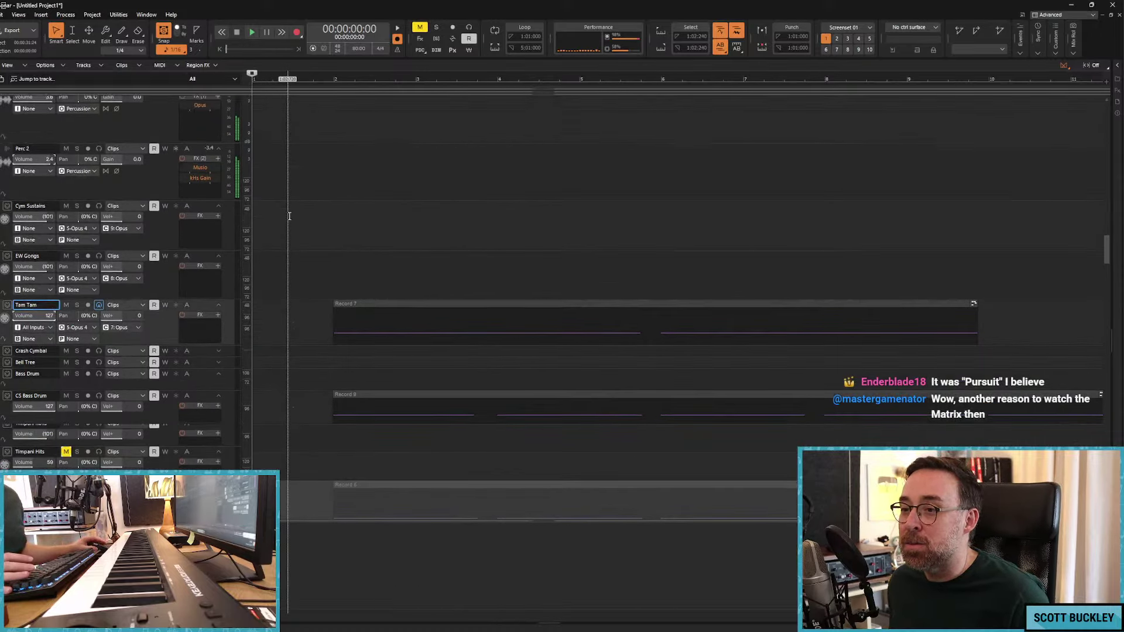
# Step: Unmute the Timpani Hits track and delete its recorded clip
pyautogui.scroll(-3, 324, 260)
pyautogui.scroll(-5, 325, 260)
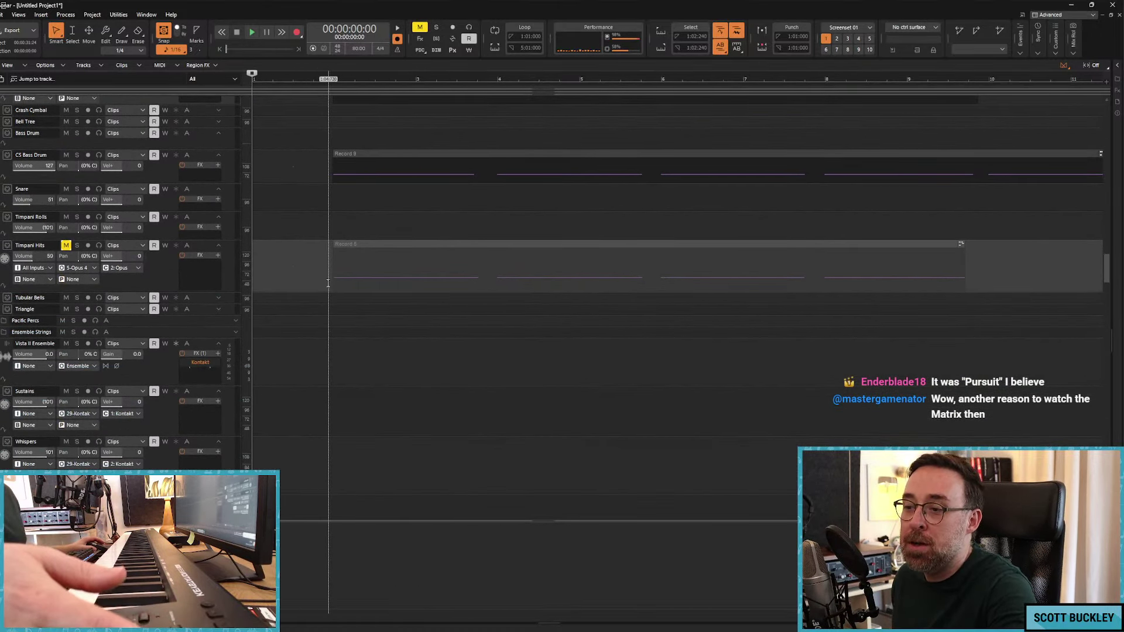
pyautogui.scroll(-1, 323, 283)
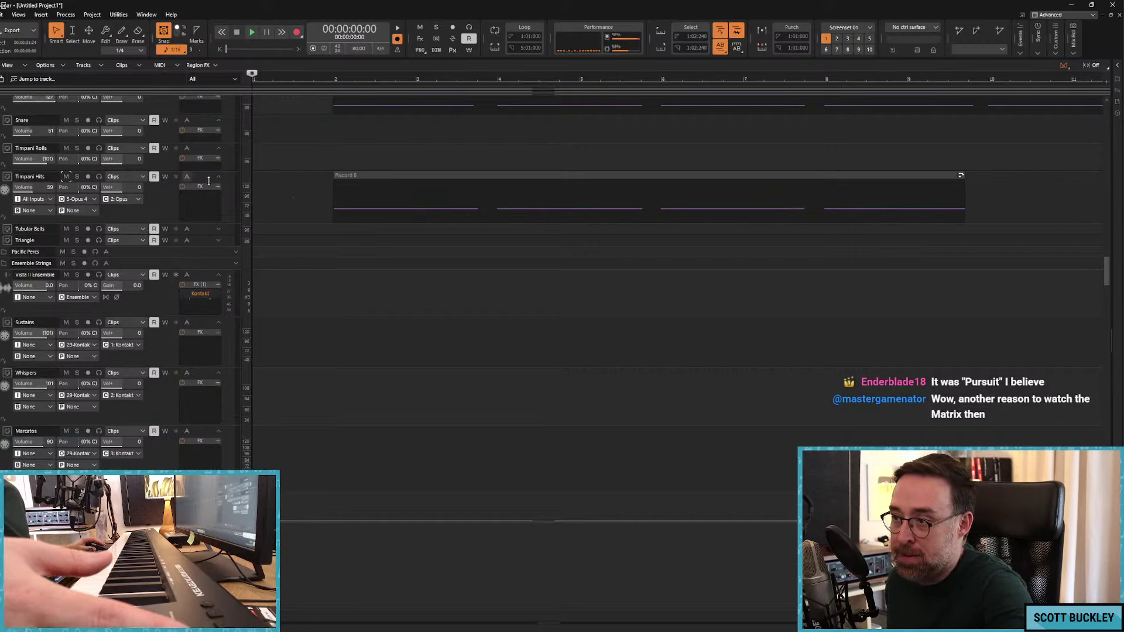
pyautogui.click(354, 176)
pyautogui.click(307, 187)
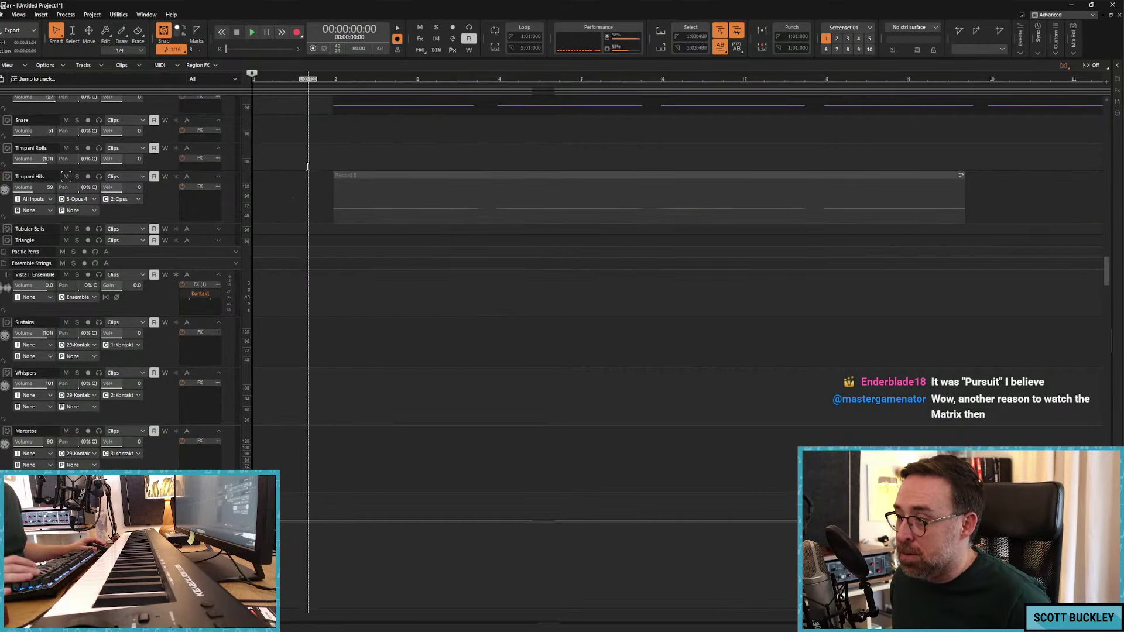
pyautogui.press('Delete')
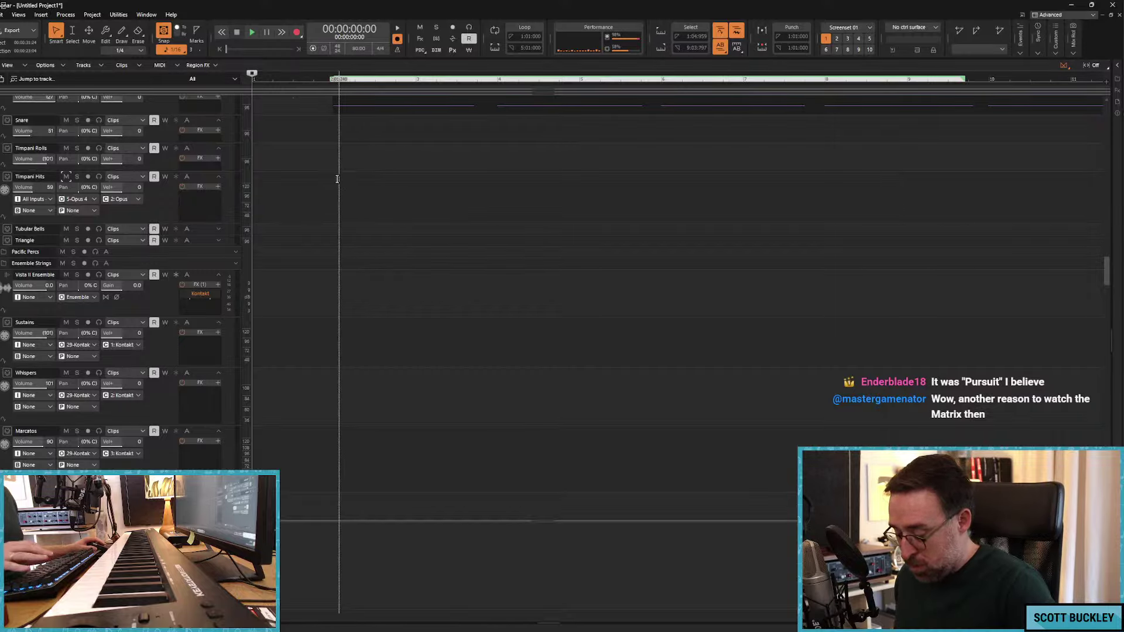
# Step: Record a new Timpani Hits part from the project start to about 38 seconds, setting the track volume to 78 during the take
pyautogui.click(195, 177)
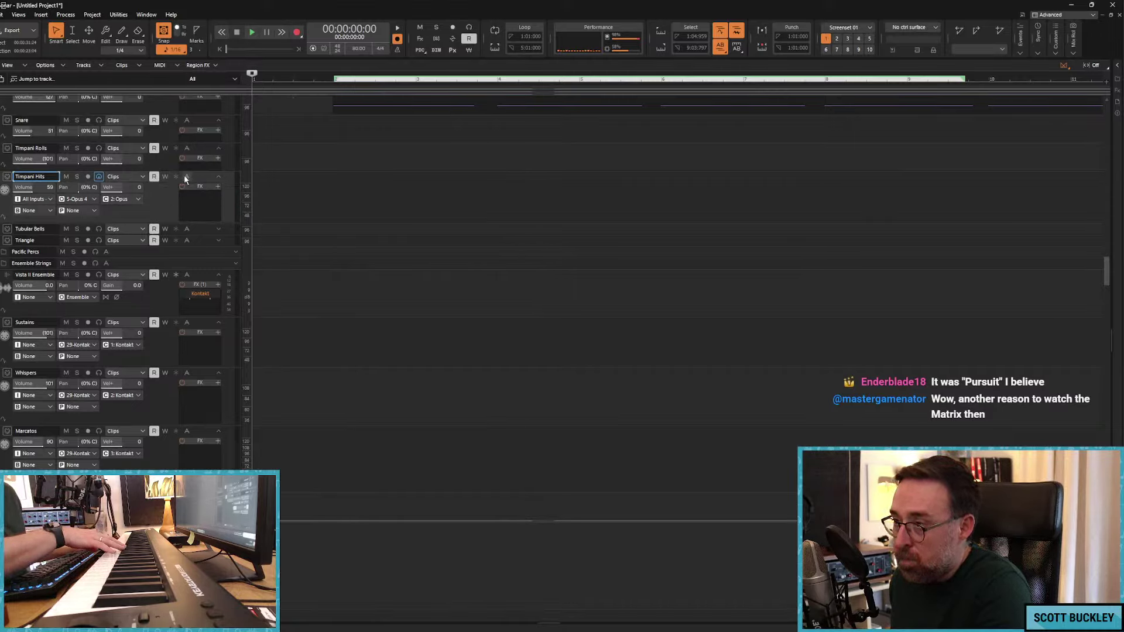
pyautogui.press('r')
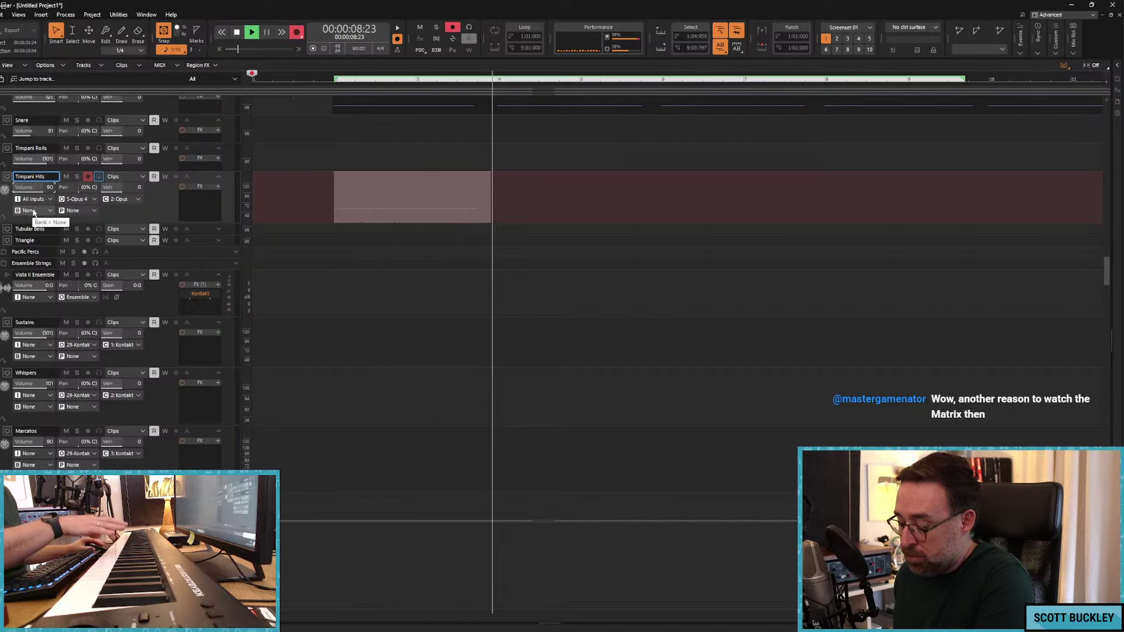
pyautogui.moveTo(35, 186); pyautogui.dragTo(27, 187)
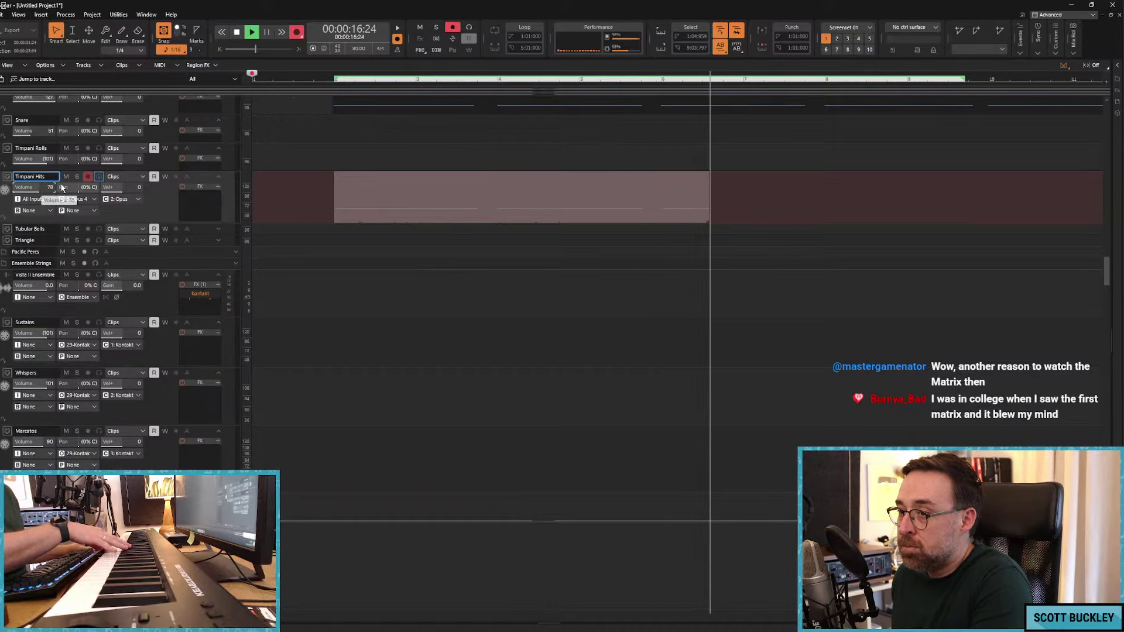
pyautogui.scroll(1, 117, 211)
pyautogui.scroll(2, 306, 233)
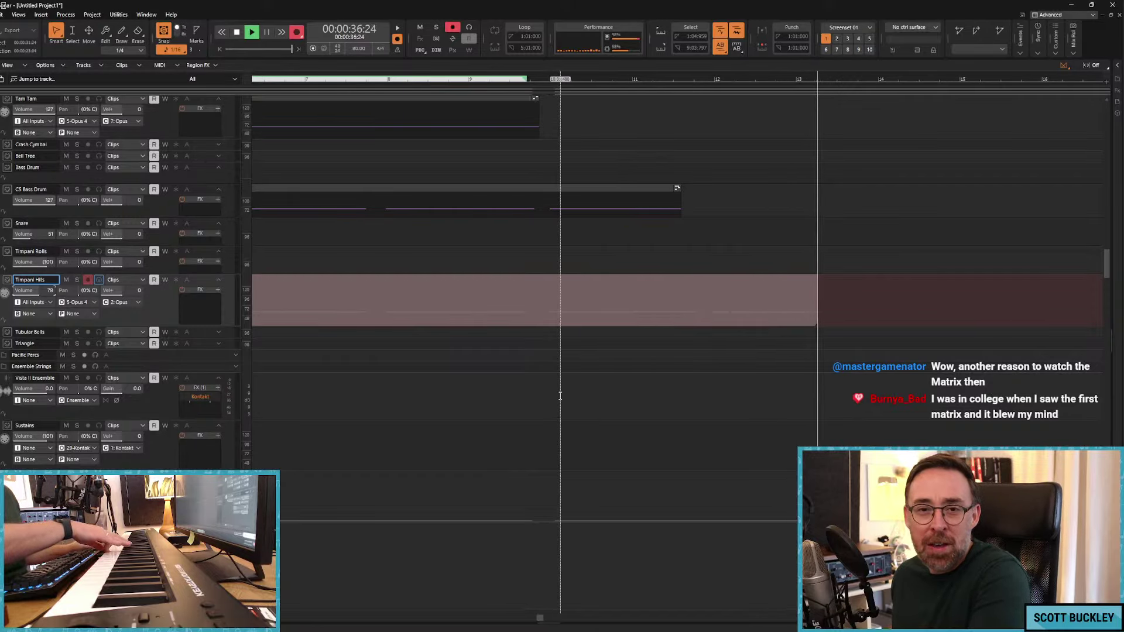
pyautogui.press('space')
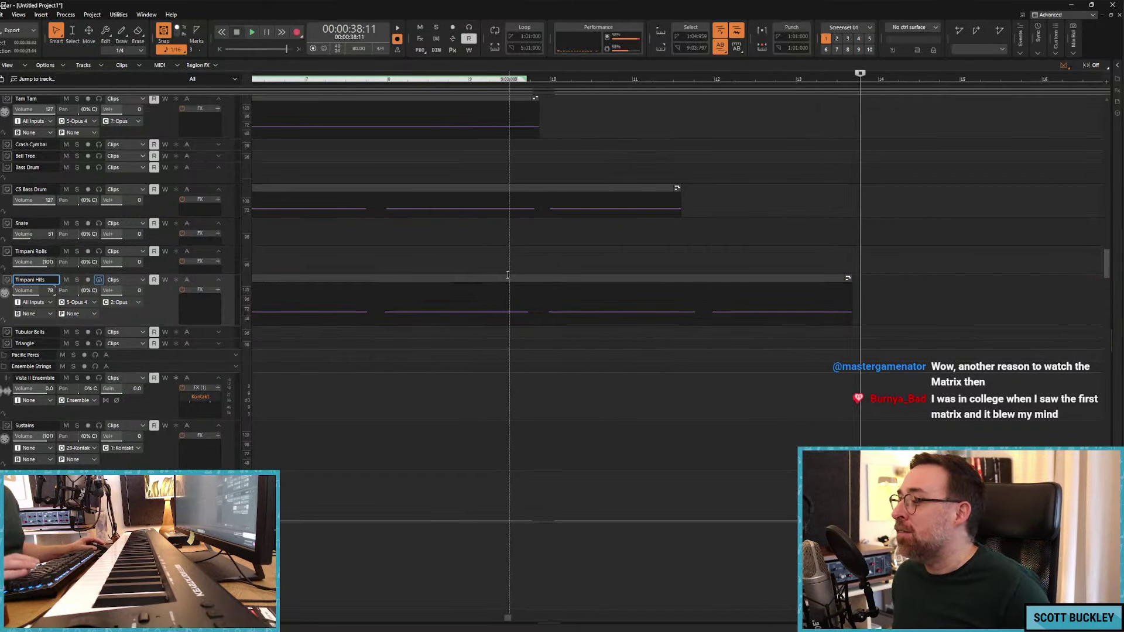
# Step: Quantize the new Timpani Hits clip with the current quantize settings, return to the project start and deselect the clip
pyautogui.press('q')
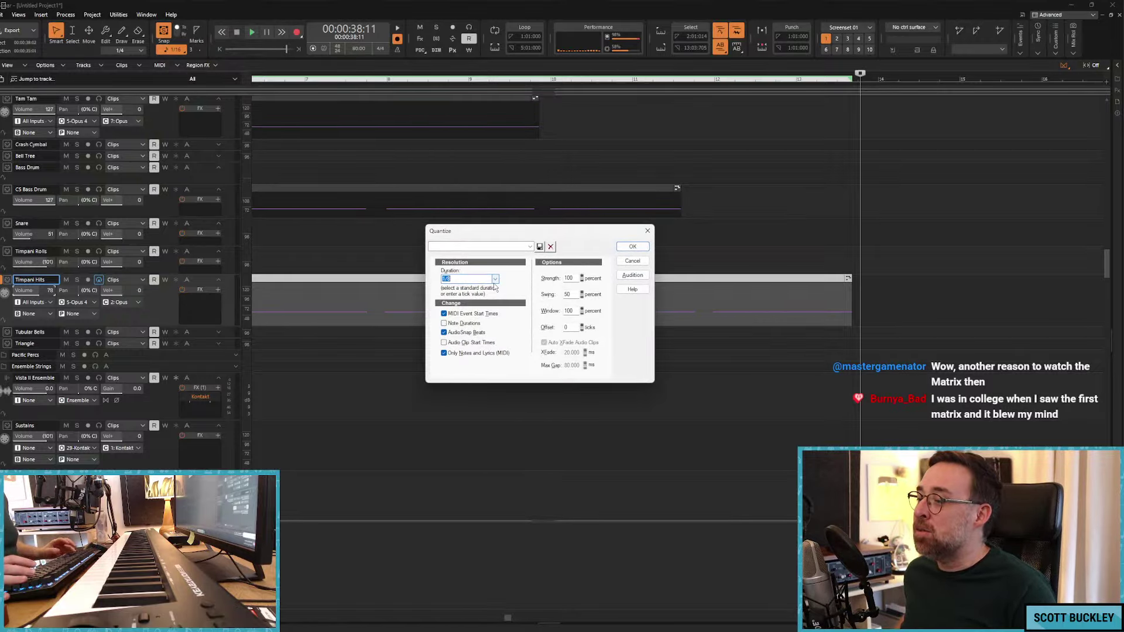
pyautogui.press('Return')
pyautogui.press('w')
pyautogui.click(367, 241)
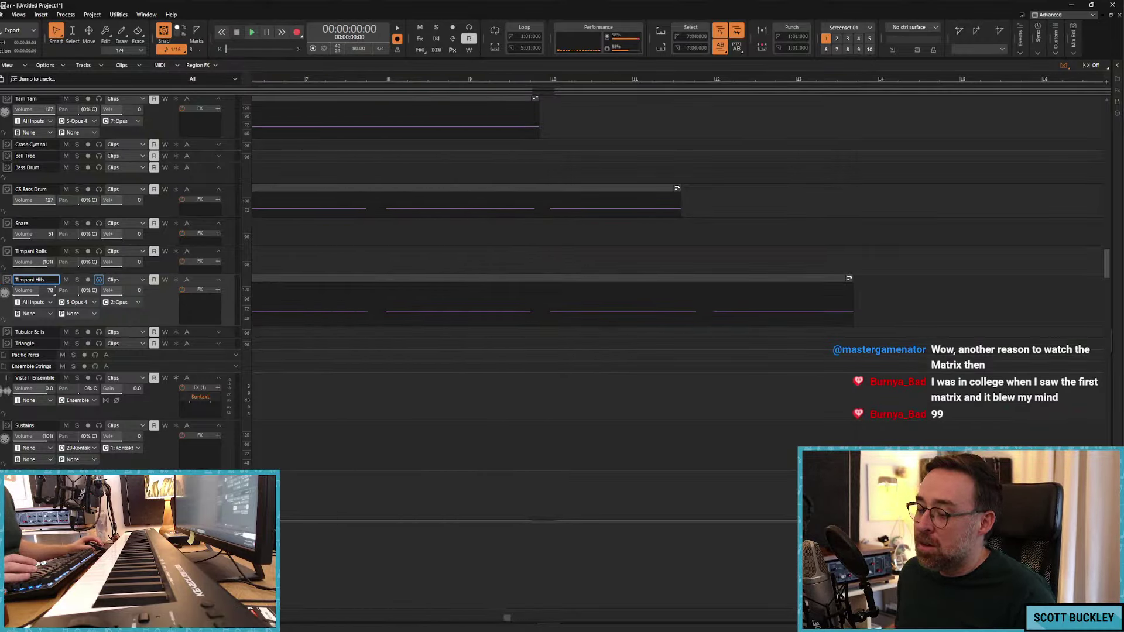
# Step: Select the Whispers track under Vista II Ensemble in the Ensemble Strings folder for playing a new part
pyautogui.moveTo(503, 622); pyautogui.dragTo(327, 619)
pyautogui.scroll(5, 292, 347)
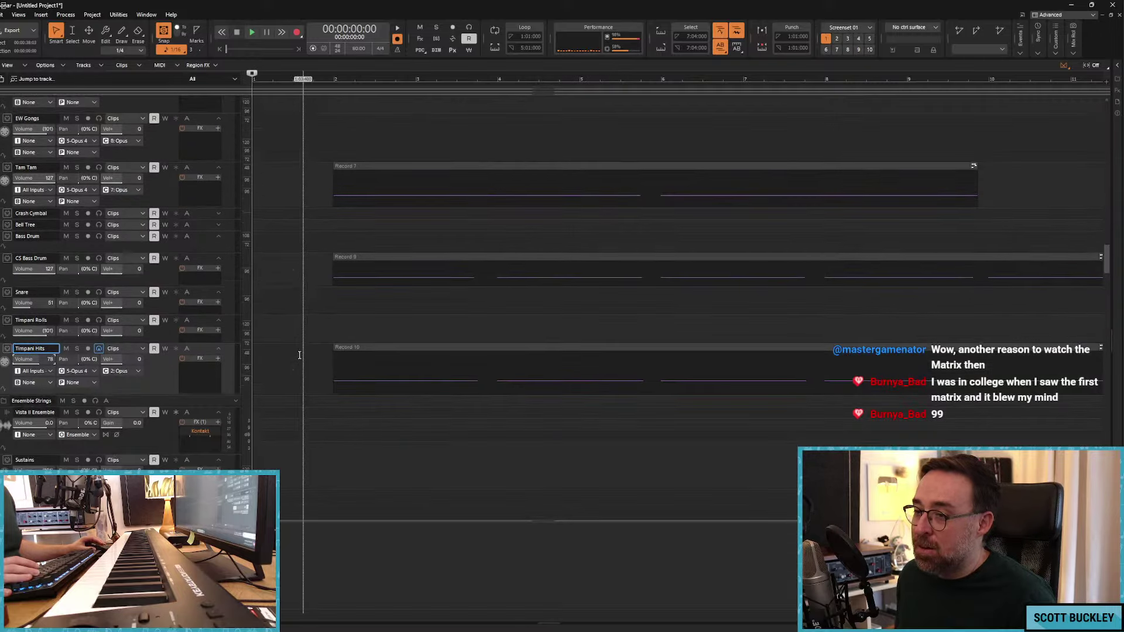
pyautogui.scroll(10, 287, 342)
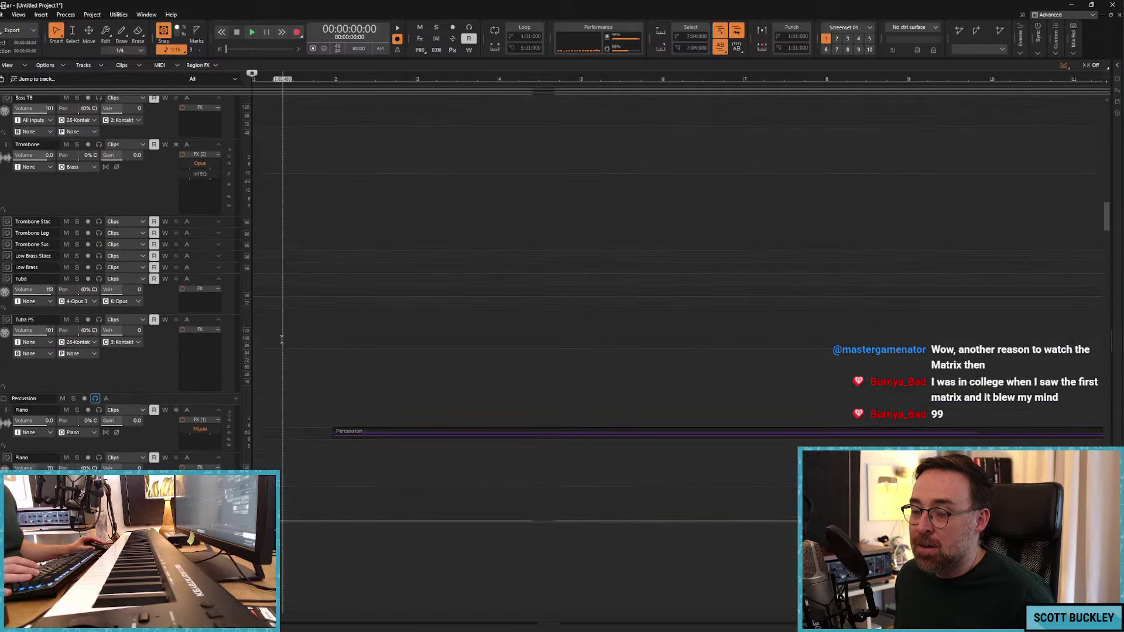
pyautogui.scroll(15, 280, 340)
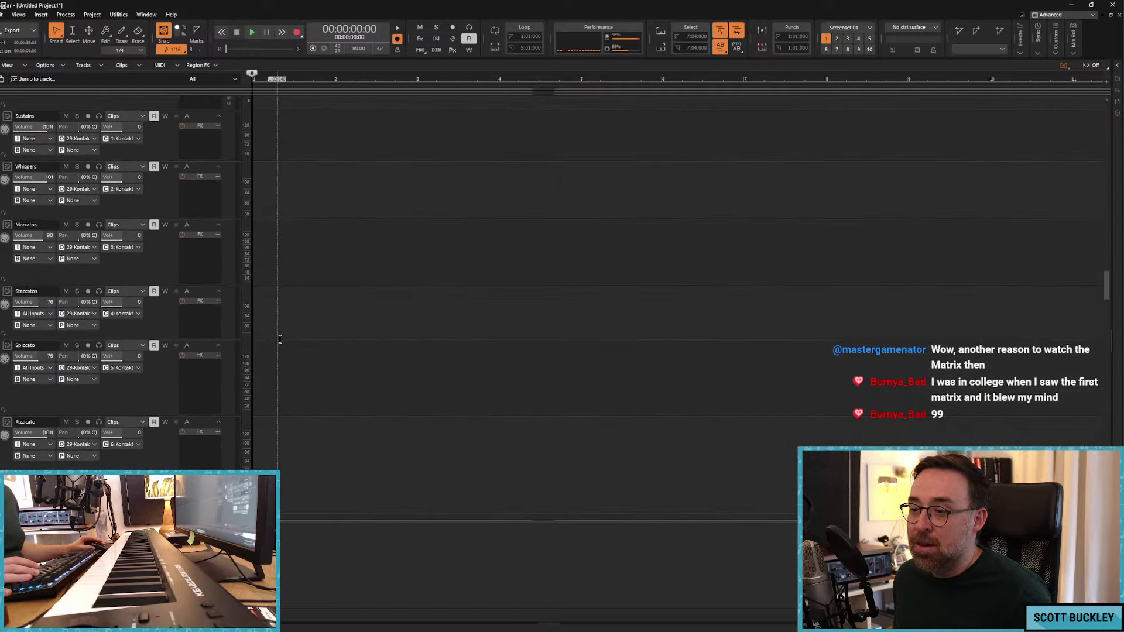
pyautogui.scroll(10, 272, 341)
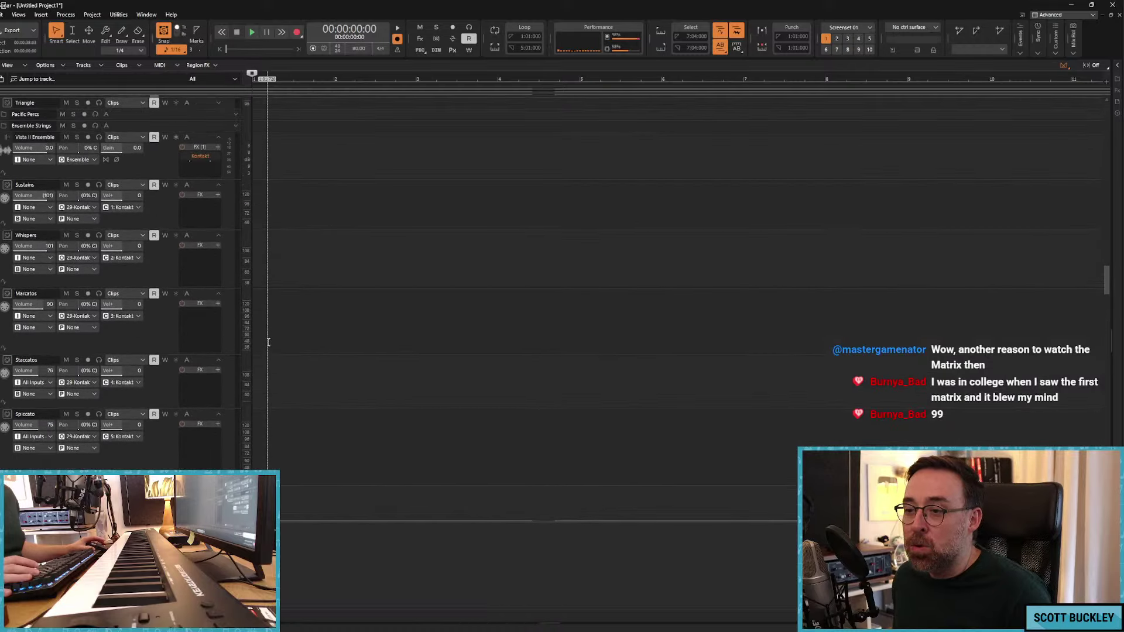
pyautogui.click(200, 240)
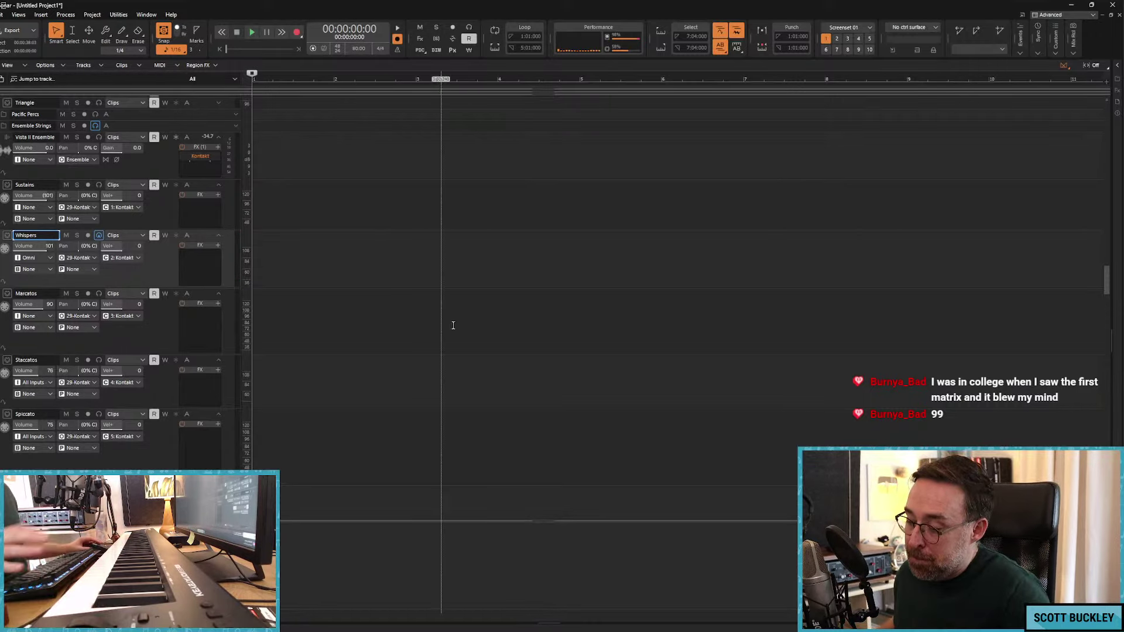
# Step: Rehearse the Whispers part against playback from the project start to about 53 seconds, raising the track's volume
pyautogui.moveTo(569, 615)
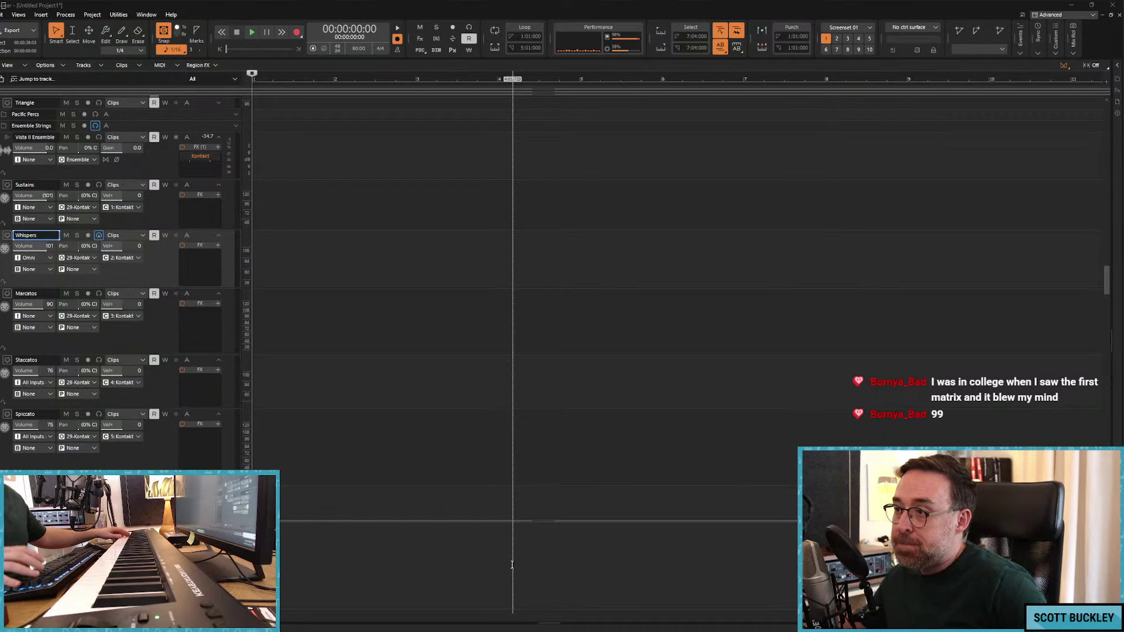
pyautogui.click(337, 472)
pyautogui.press('space')
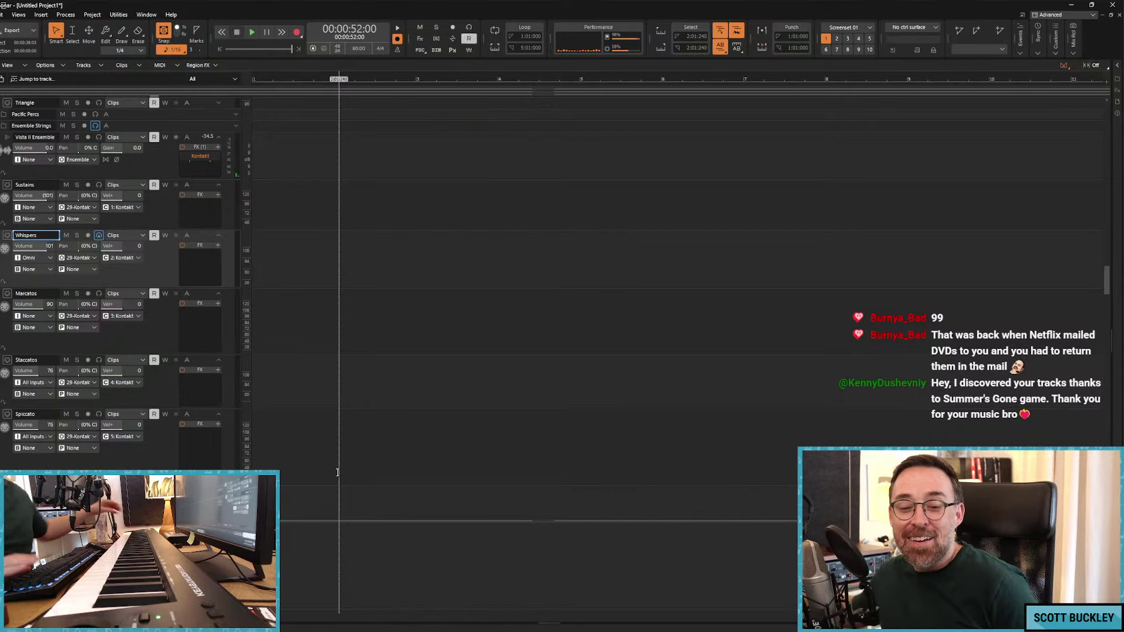
pyautogui.press('space')
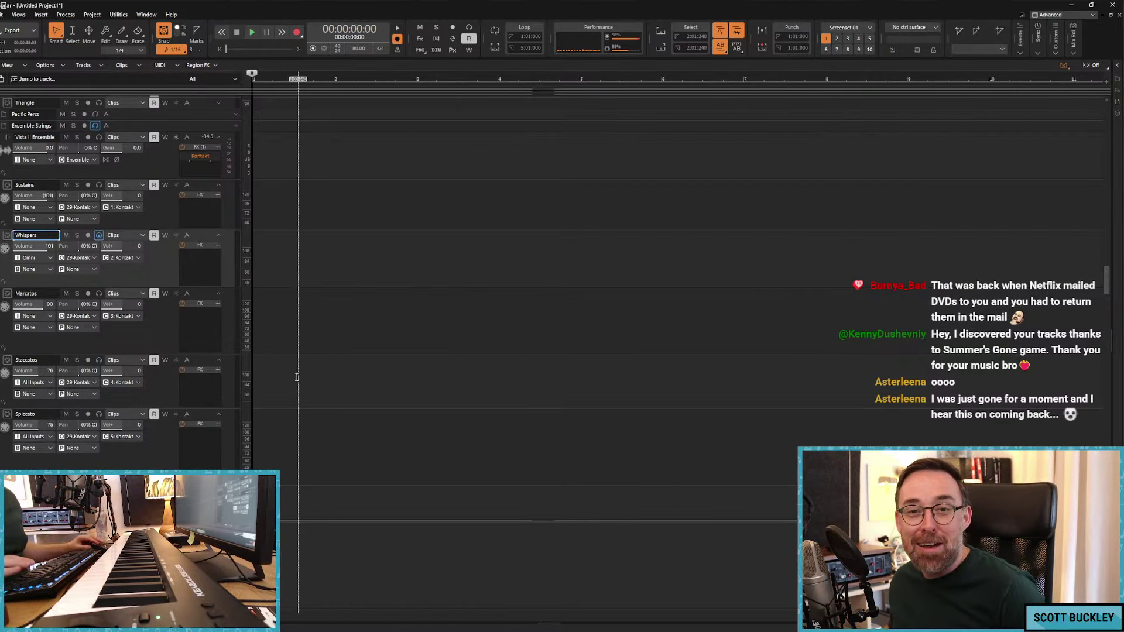
pyautogui.press('space')
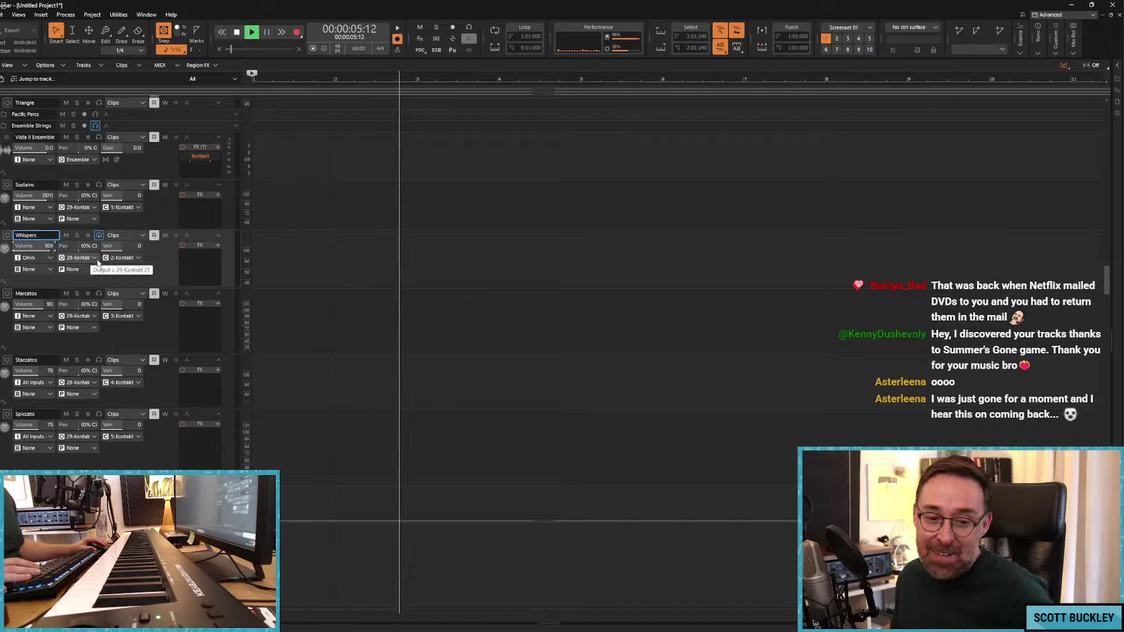
pyautogui.press('space')
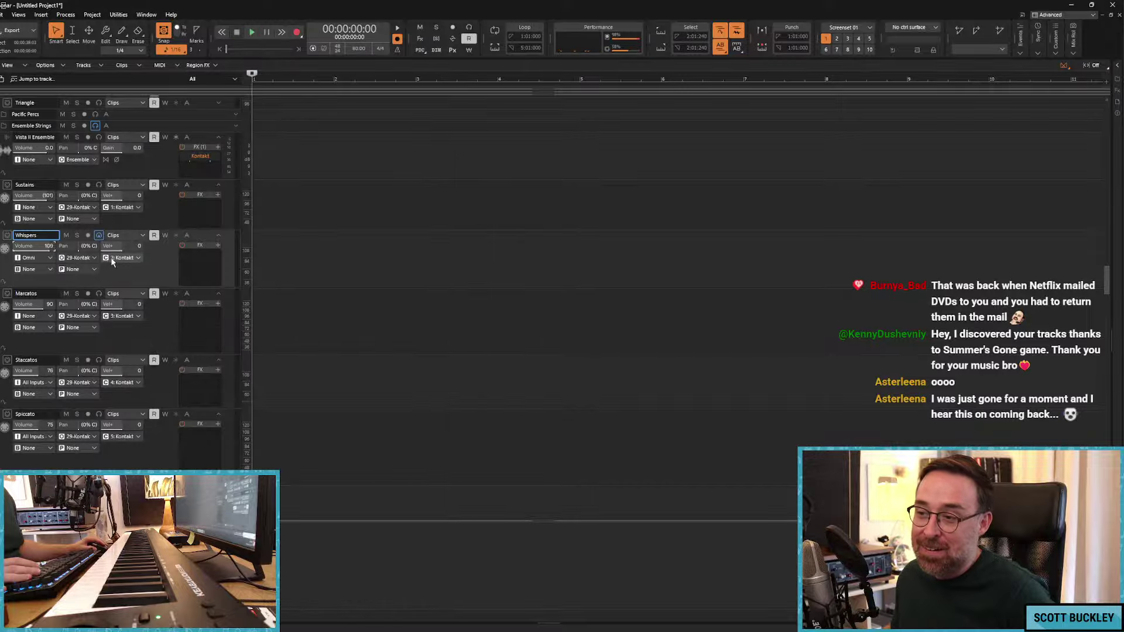
pyautogui.press('space')
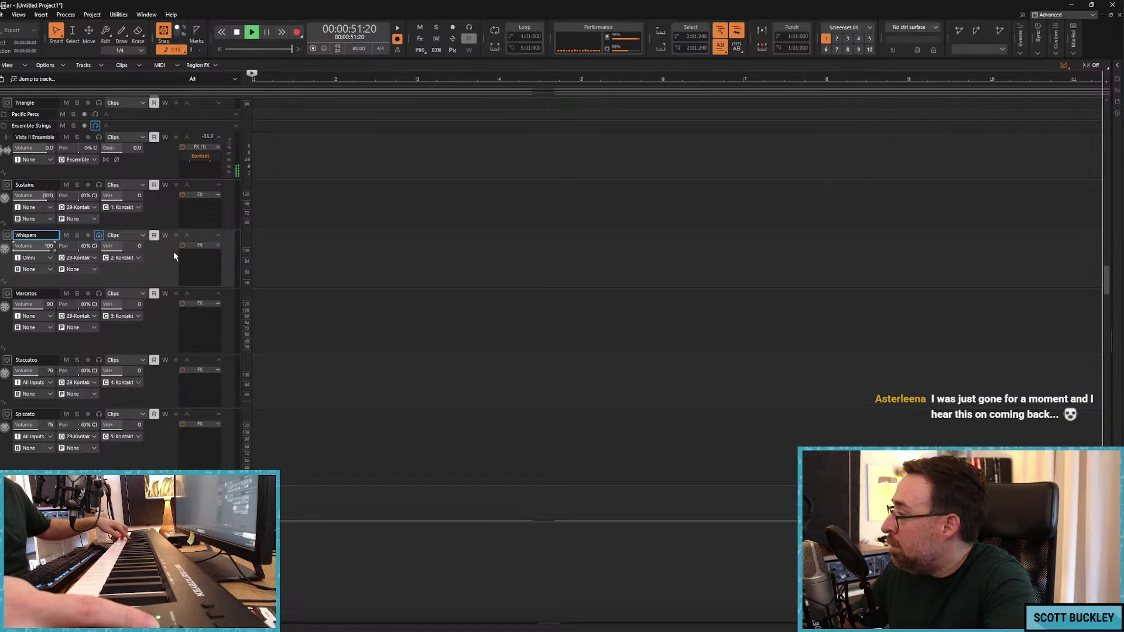
pyautogui.press('space')
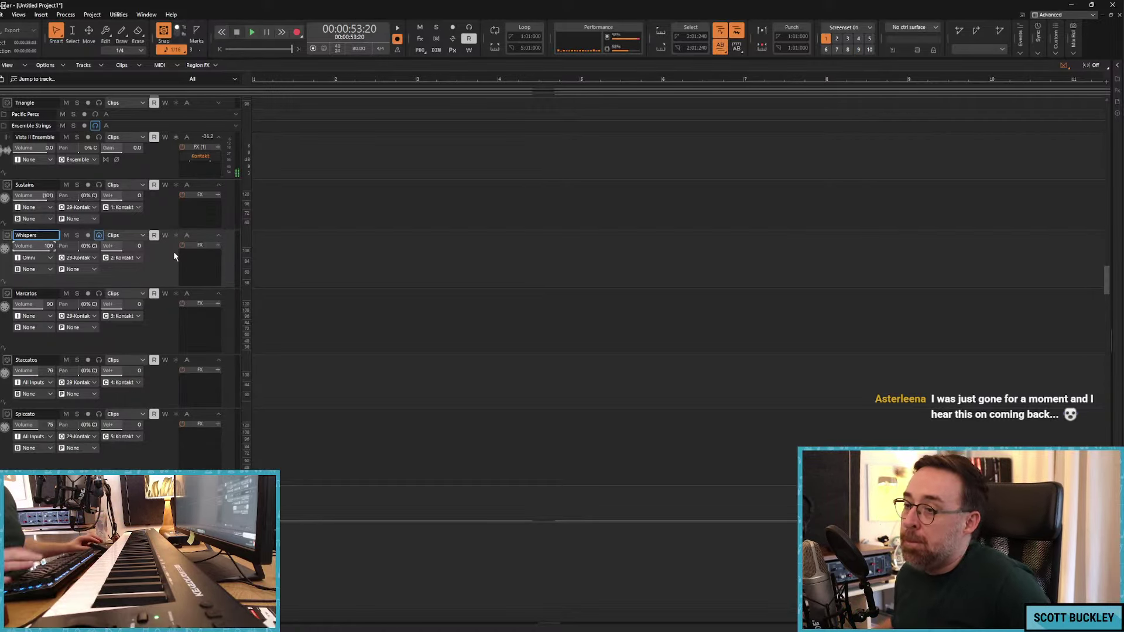
# Step: Record a Whispers part from the project start to about 1 minute 12 seconds, and return to the project start
pyautogui.press('r')
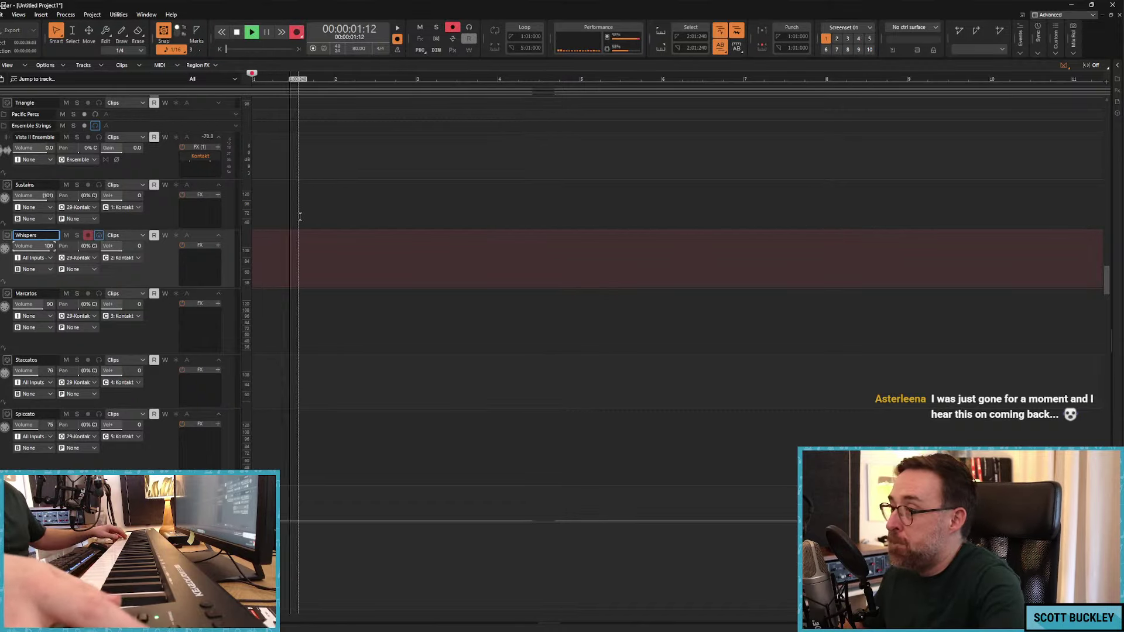
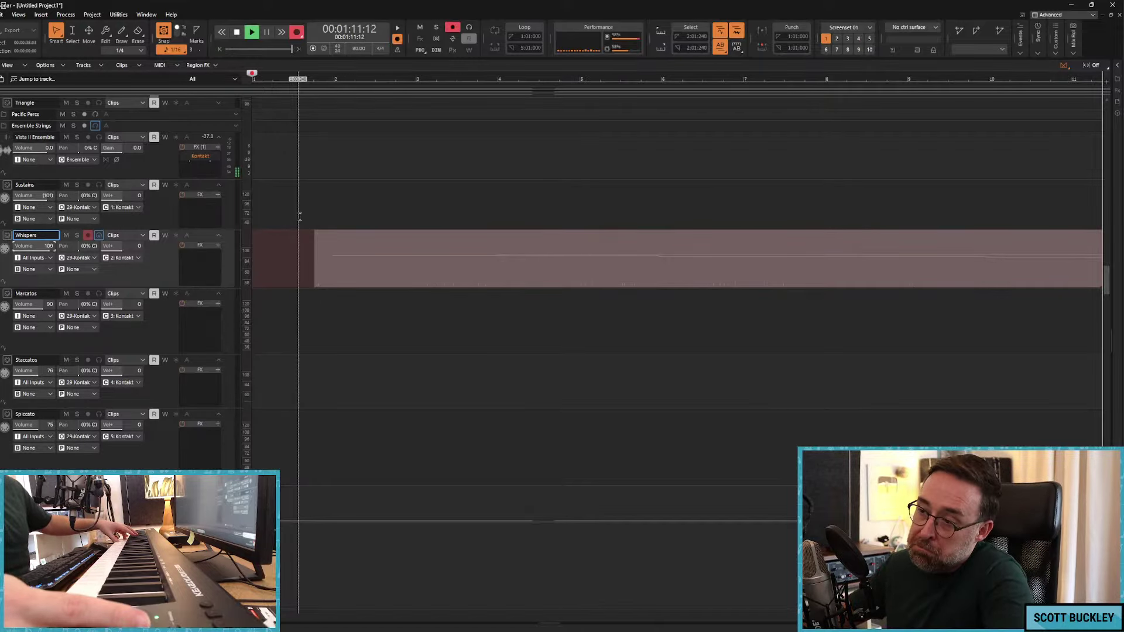
pyautogui.press('space')
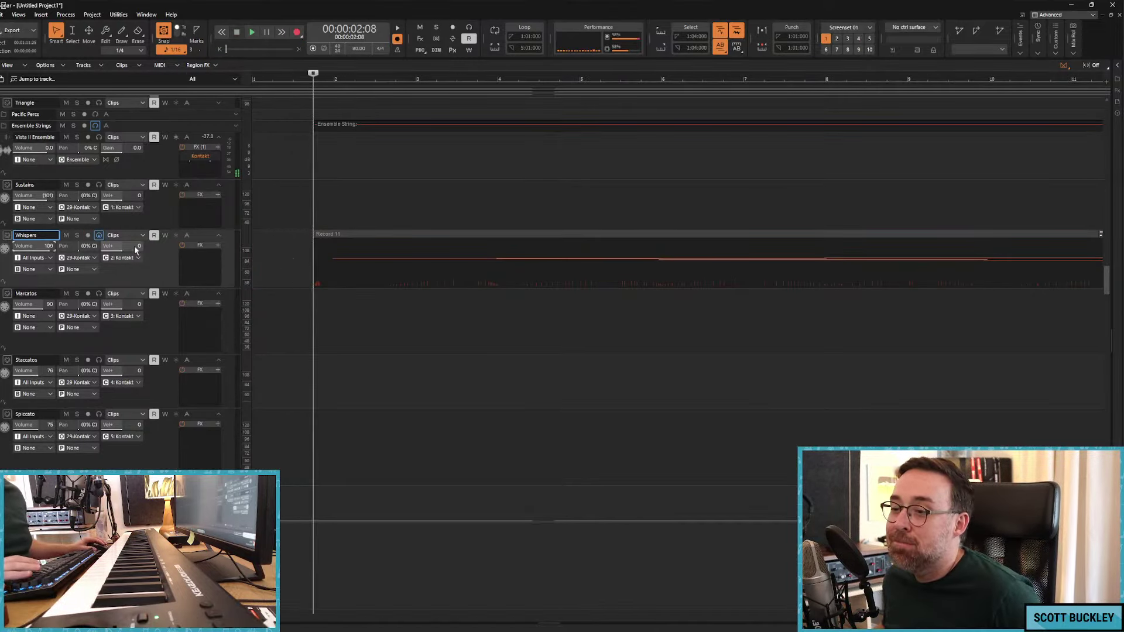
pyautogui.press('w')
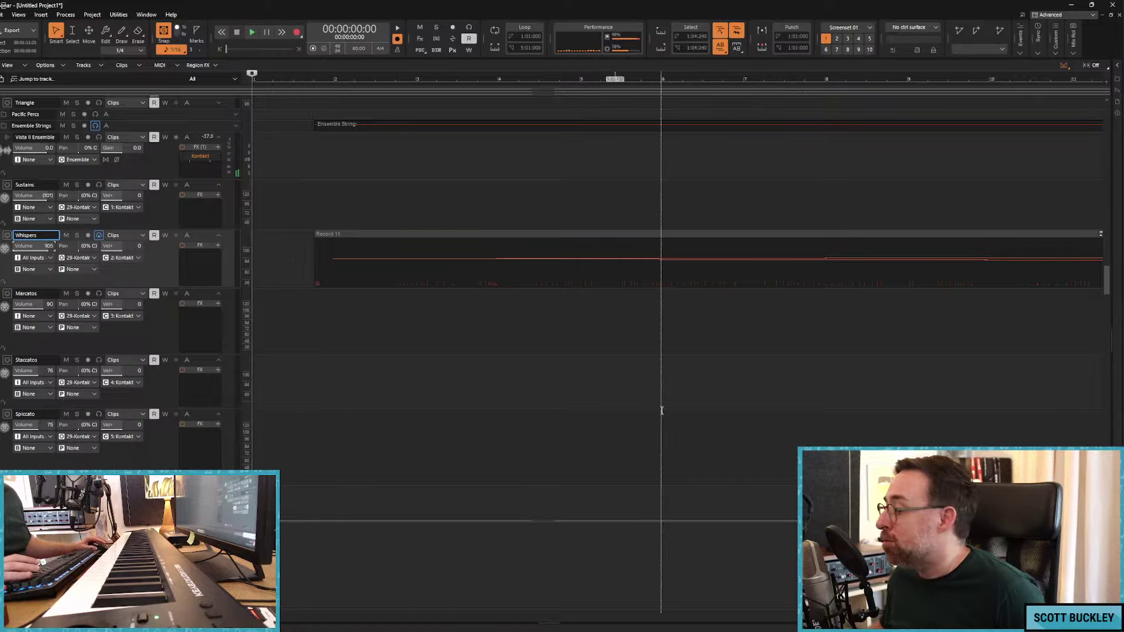
# Step: Show the Volume automation (default Ch. 1) over the full recorded clip on the Whispers track
pyautogui.hotkey('ctrl', 'Left')
pyautogui.hotkey('ctrl', 'Left')
pyautogui.hotkey('ctrl', 'Left')
pyautogui.hotkey('ctrl', 'Left')
pyautogui.hotkey('ctrl', 'Left')
pyautogui.hotkey('ctrl', 'Left')
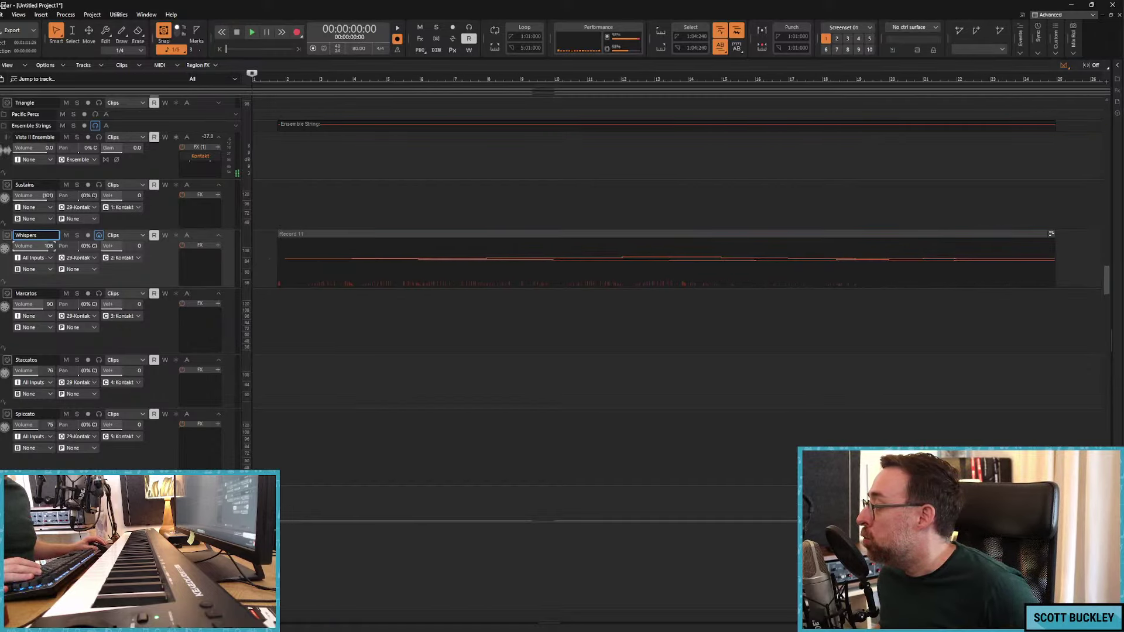
pyautogui.click(142, 233)
pyautogui.moveTo(181, 268)
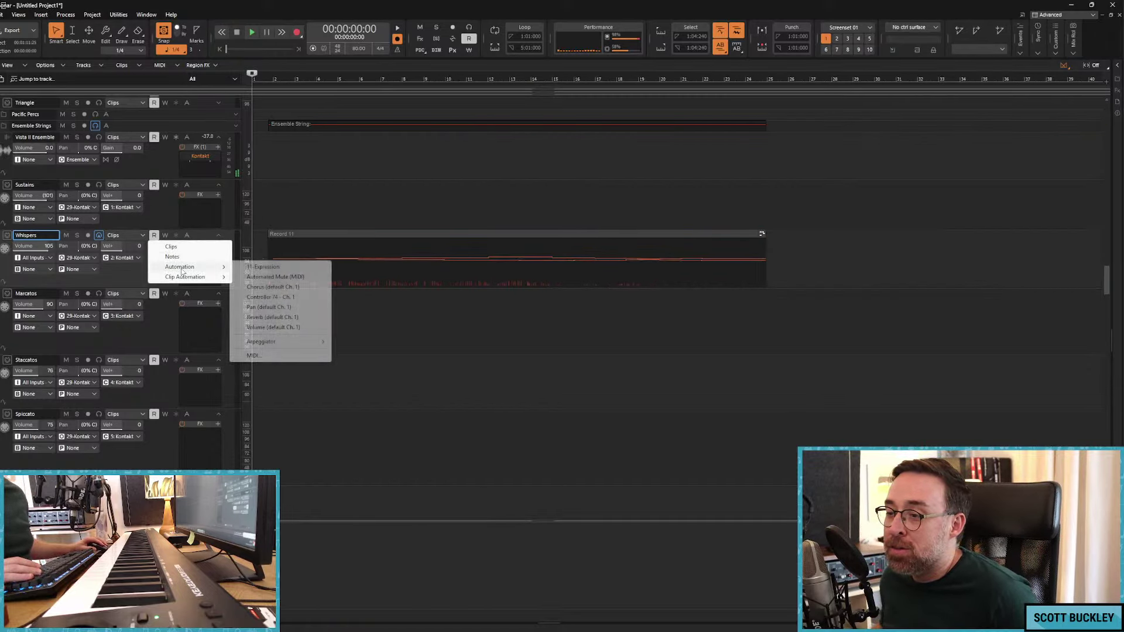
pyautogui.click(295, 316)
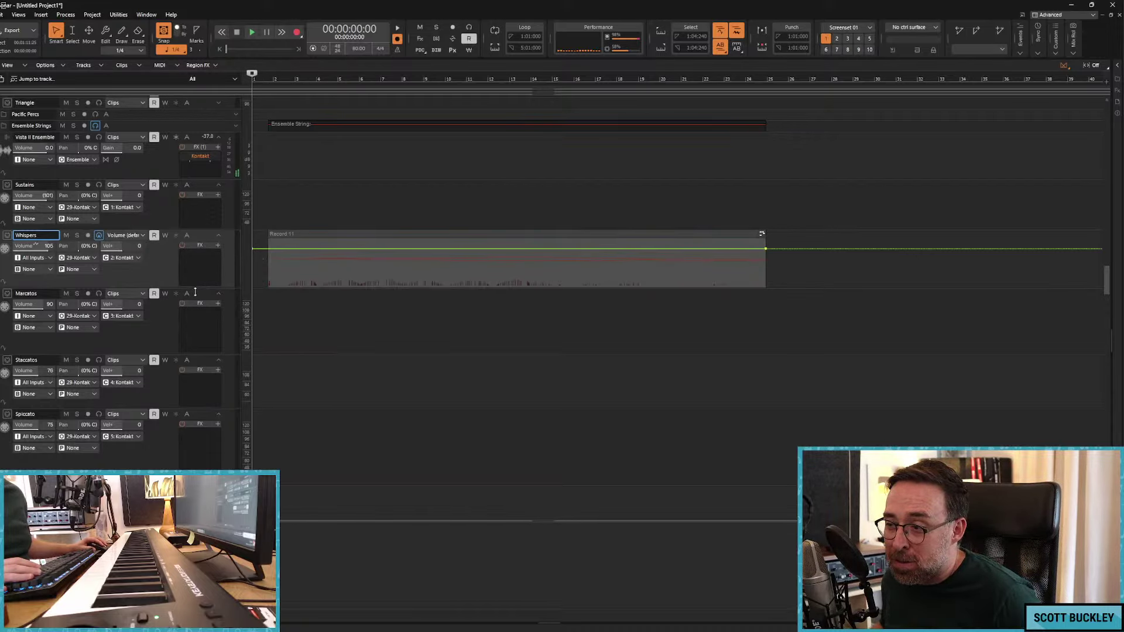
# Step: Enlarge the Whispers lane and, with snap off, shape its volume envelope to dip at bar 2 and rise again around bar 3
pyautogui.moveTo(194, 289); pyautogui.dragTo(195, 400)
pyautogui.click(304, 268)
pyautogui.moveTo(273, 267); pyautogui.dragTo(273, 285)
pyautogui.press('space')
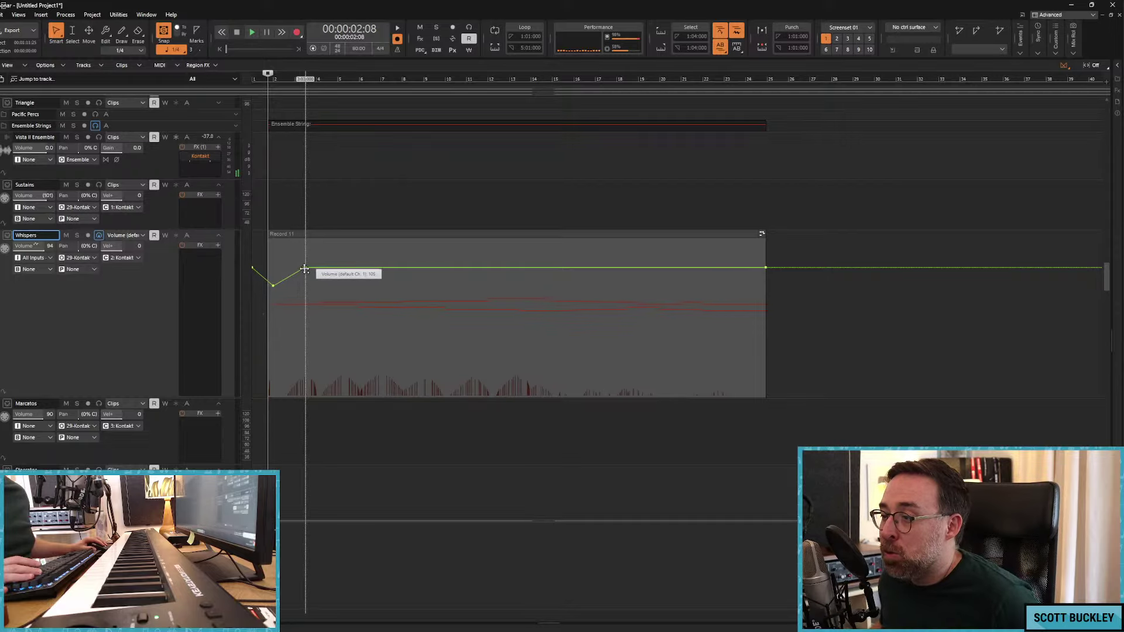
pyautogui.click(183, 50)
pyautogui.press('space')
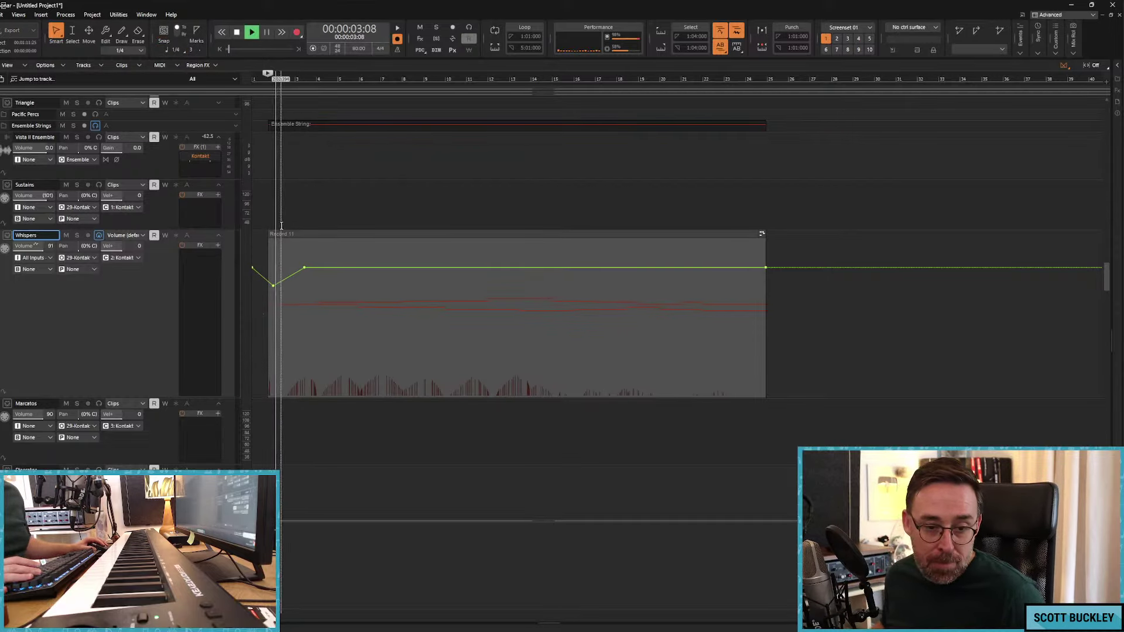
pyautogui.moveTo(304, 267); pyautogui.dragTo(300, 265)
# Step: Mute the recorded Timpani Hits clip and briefly play the project from the start
pyautogui.scroll(-10, 307, 234)
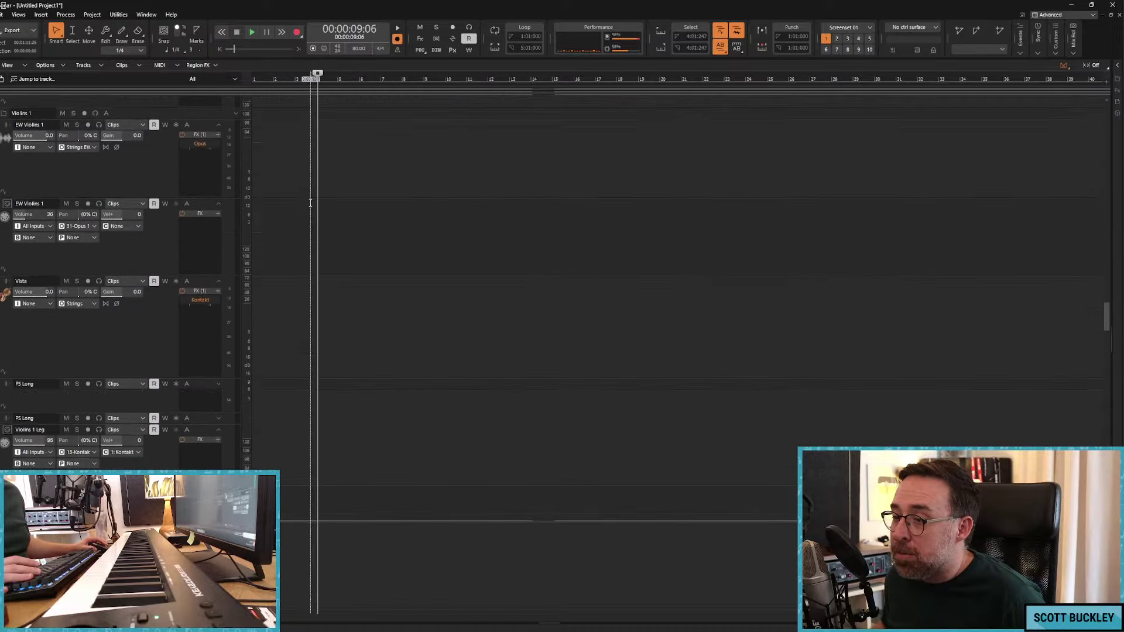
pyautogui.scroll(-15, 309, 204)
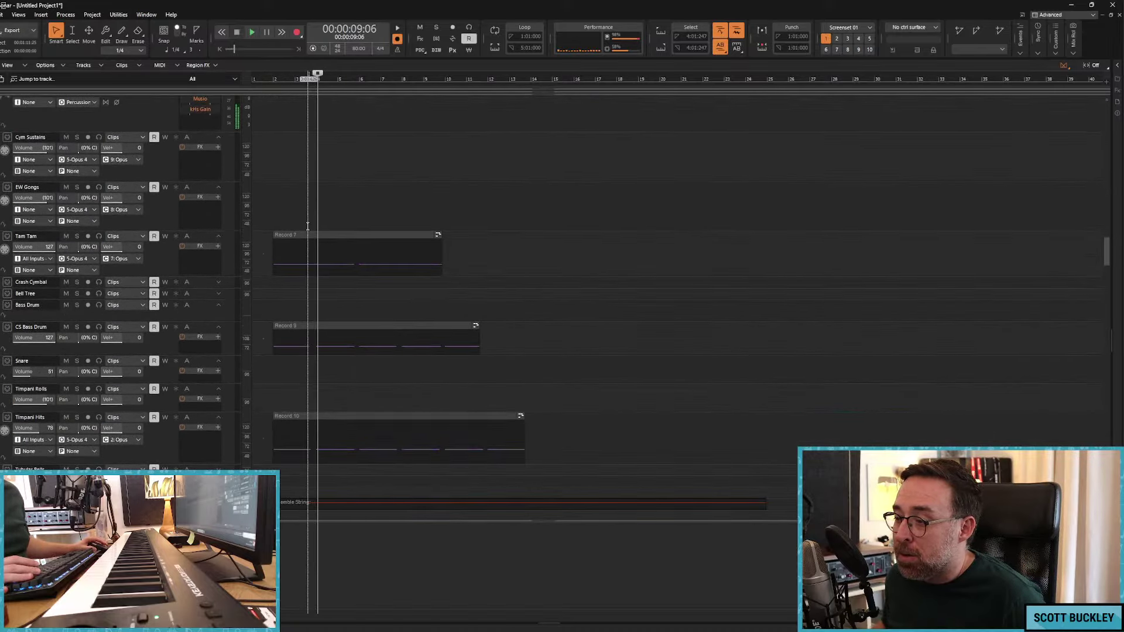
pyautogui.click(291, 413)
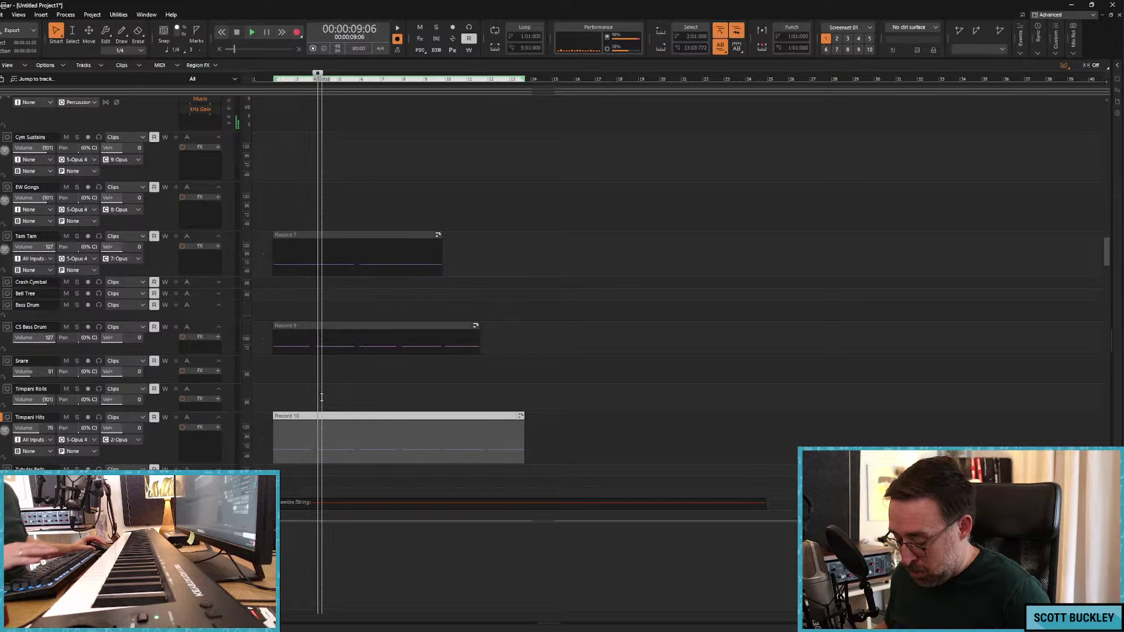
pyautogui.hotkey('ctrl', 'shift', 'l')
pyautogui.press('l')
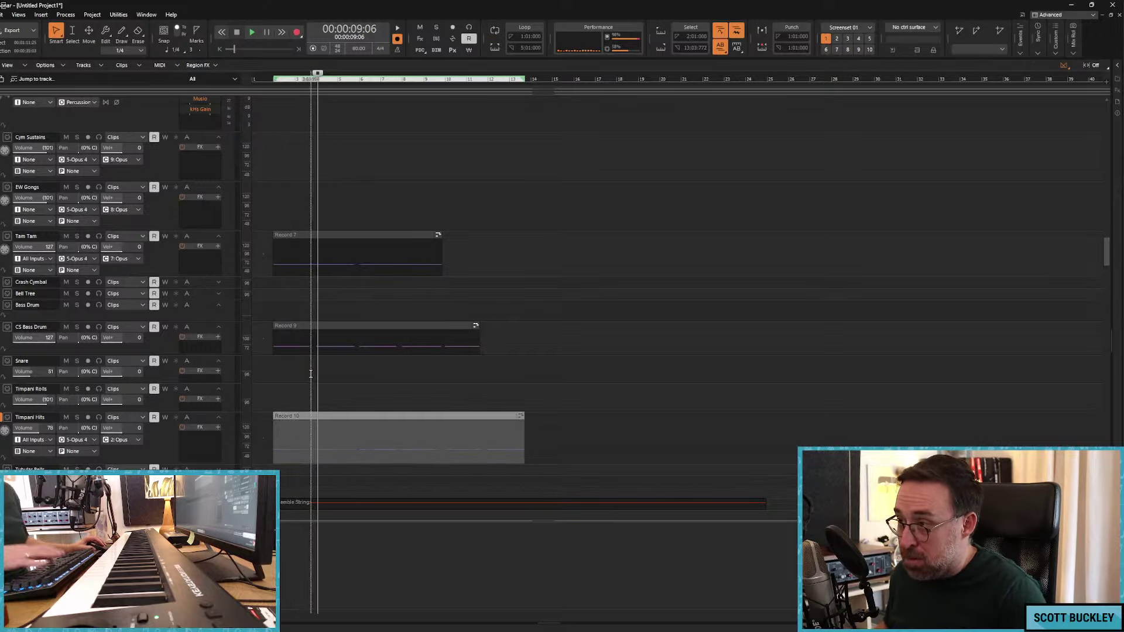
pyautogui.press('w')
pyautogui.press('space')
pyautogui.scroll(-1, 326, 199)
pyautogui.scroll(-2, 325, 199)
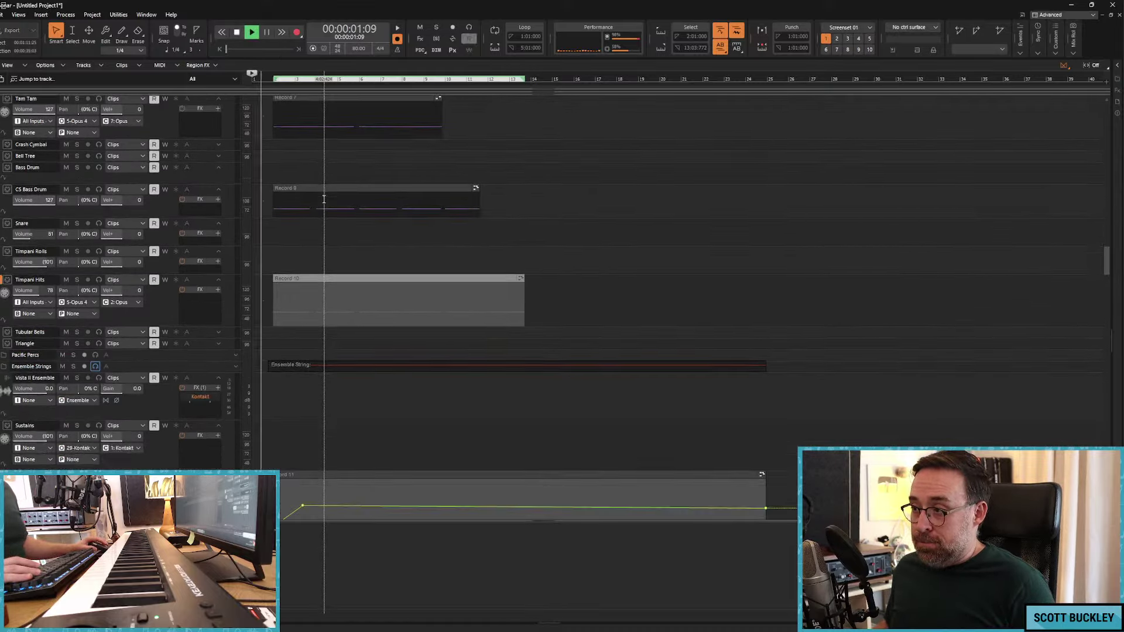
# Step: Copy the CS Bass Drum clip and paste it on the same track at 33 seconds (bar 12), with snap on
pyautogui.click(367, 257)
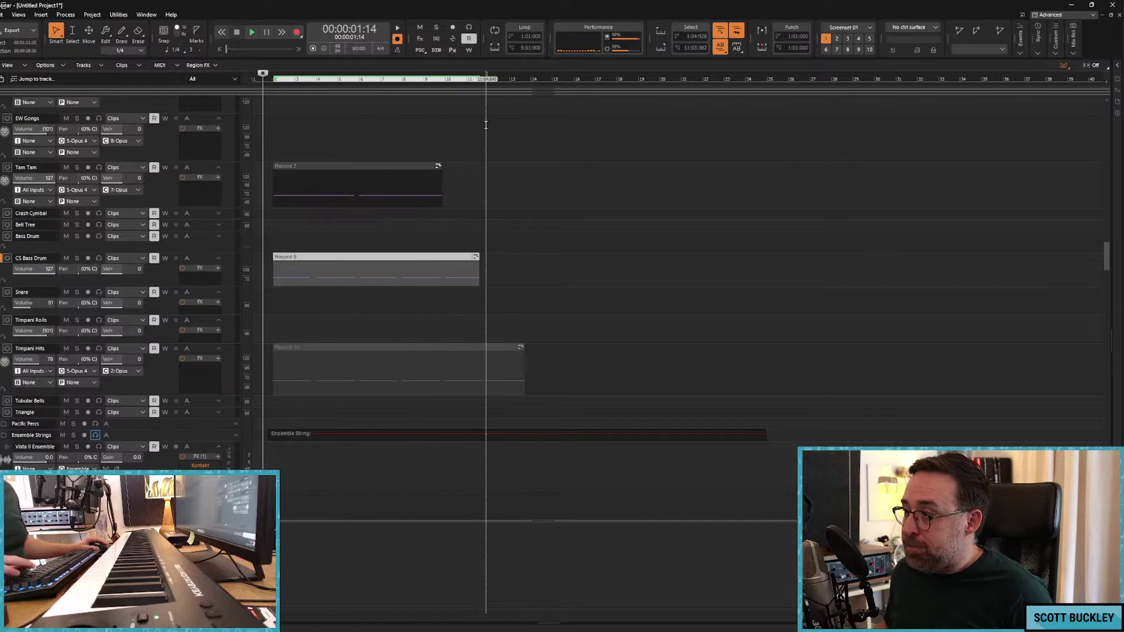
pyautogui.moveTo(517, 72); pyautogui.dragTo(498, 85)
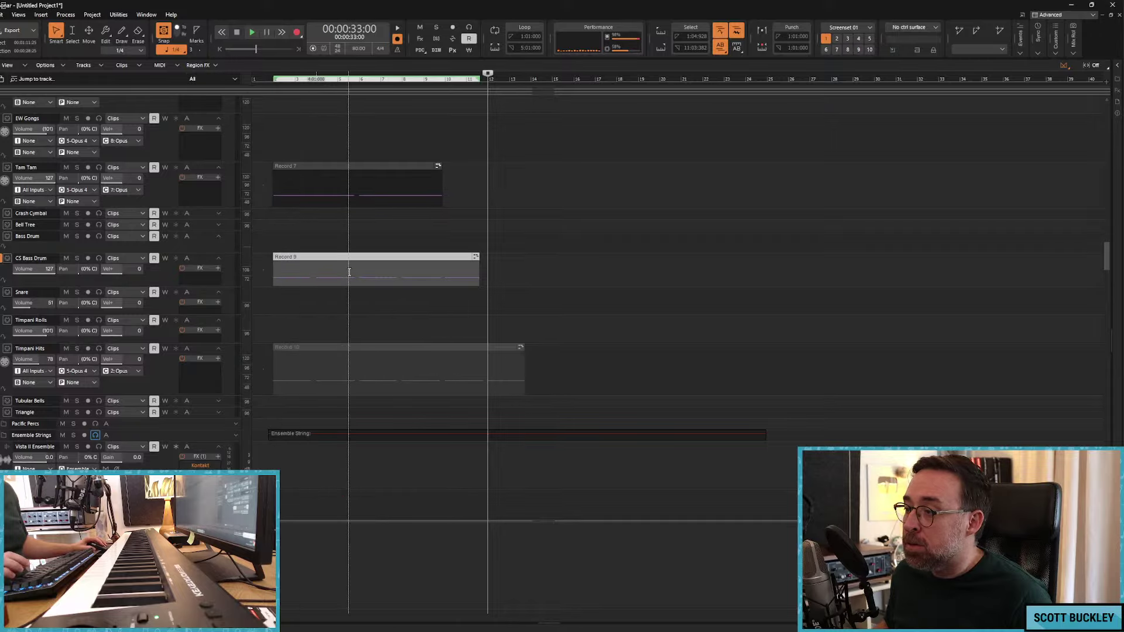
pyautogui.click(199, 255)
pyautogui.hotkey('ctrl', 'v')
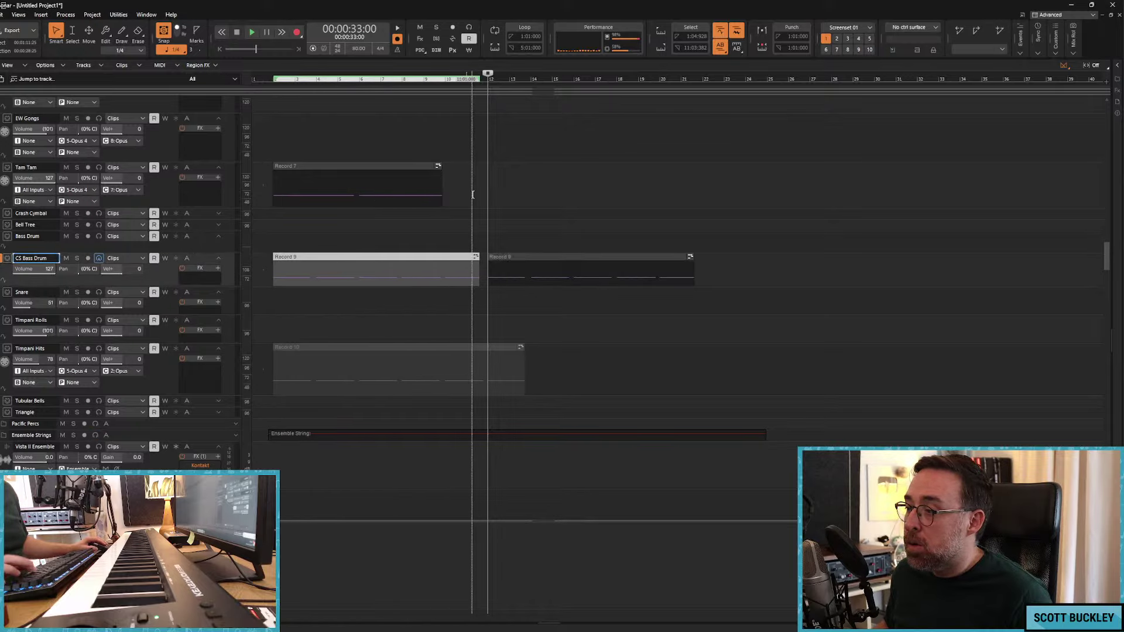
# Step: Copy the Tam Tam clip and paste two consecutive copies on its track at 27 seconds and 51 seconds
pyautogui.click(407, 165)
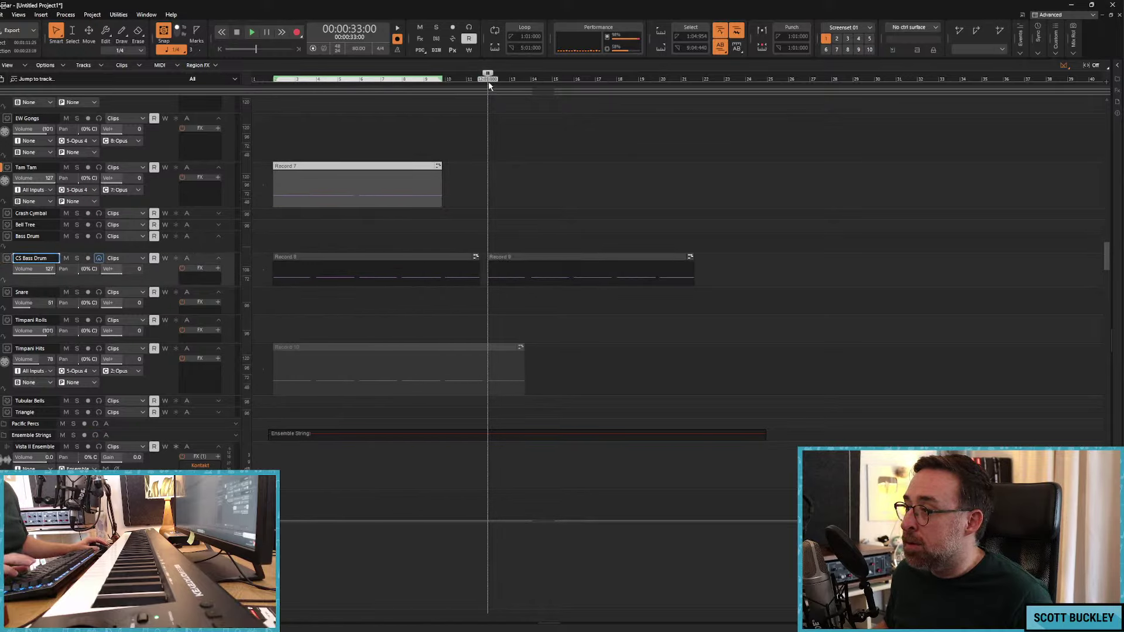
pyautogui.click(197, 168)
pyautogui.hotkey('ctrl', 'v')
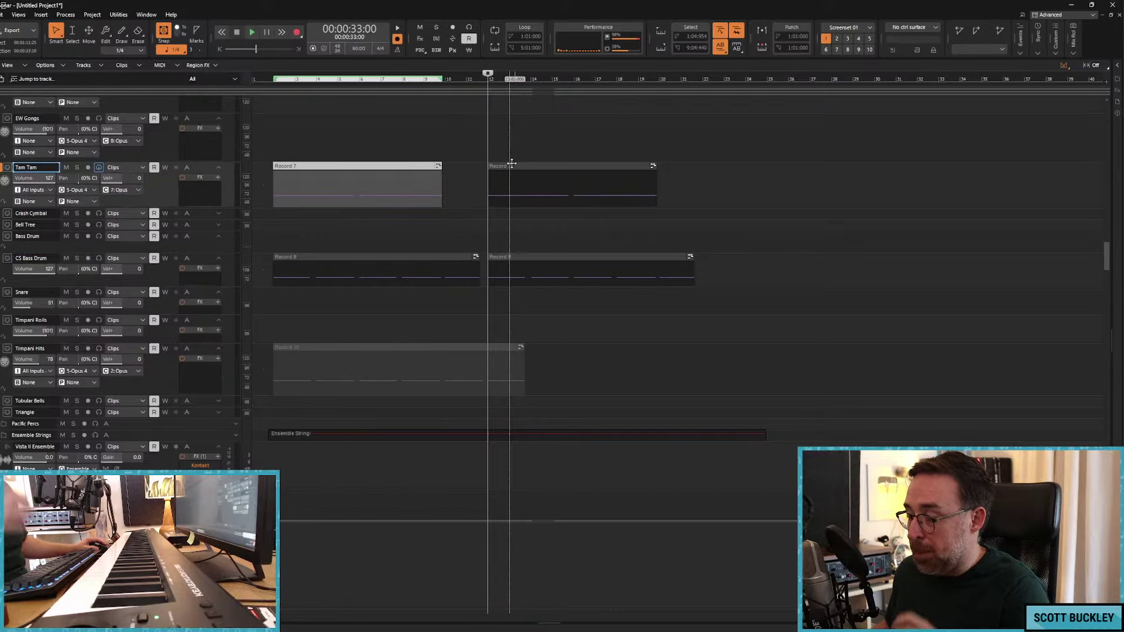
pyautogui.hotkey('ctrl', 'z')
pyautogui.click(447, 86)
pyautogui.hotkey('ctrl', 'v')
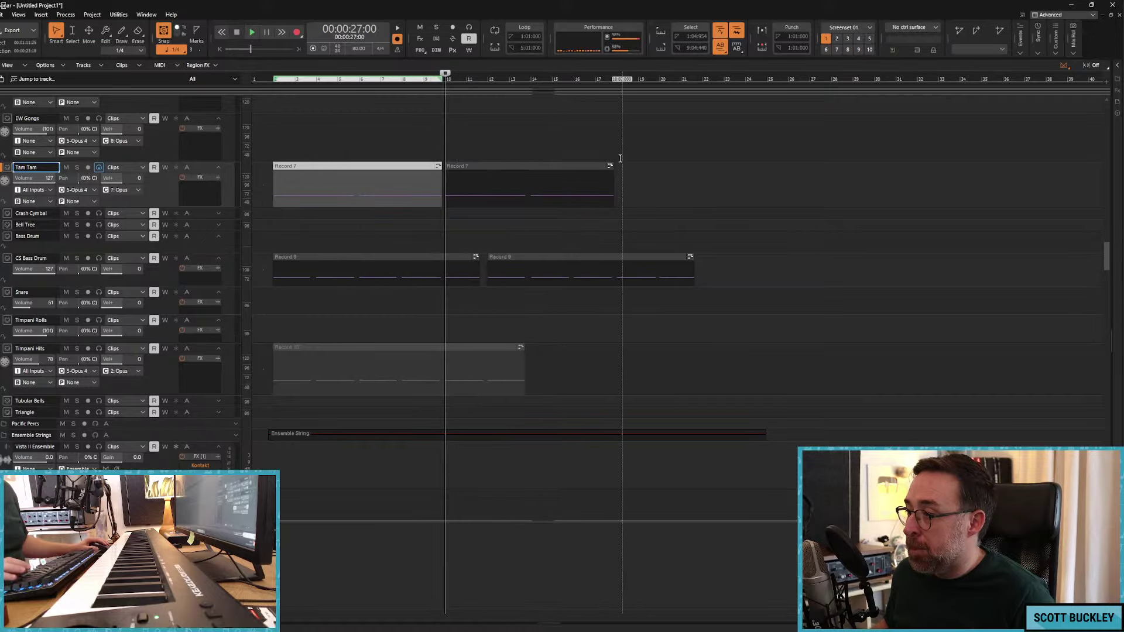
pyautogui.click(620, 87)
pyautogui.hotkey('ctrl', 'v')
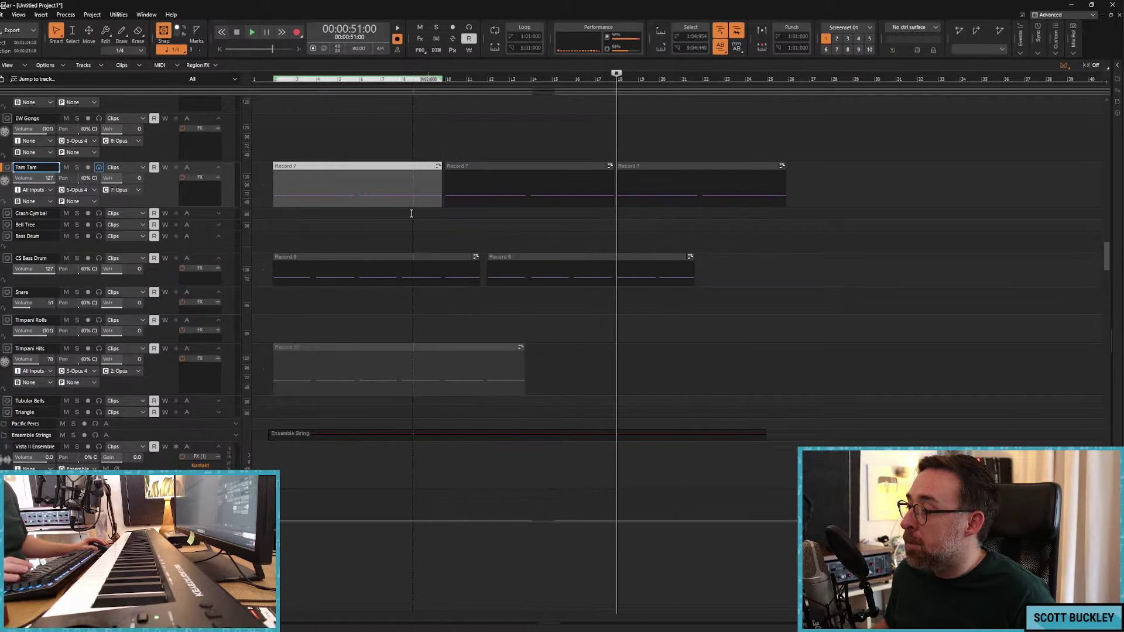
# Step: Play the project from the start and, with snap off, shape the Whispers volume envelope into repeated swells from about bar 3 to bar 25
pyautogui.hotkey('ctrl', 'Home')
pyautogui.press('space')
pyautogui.scroll(-3, 369, 225)
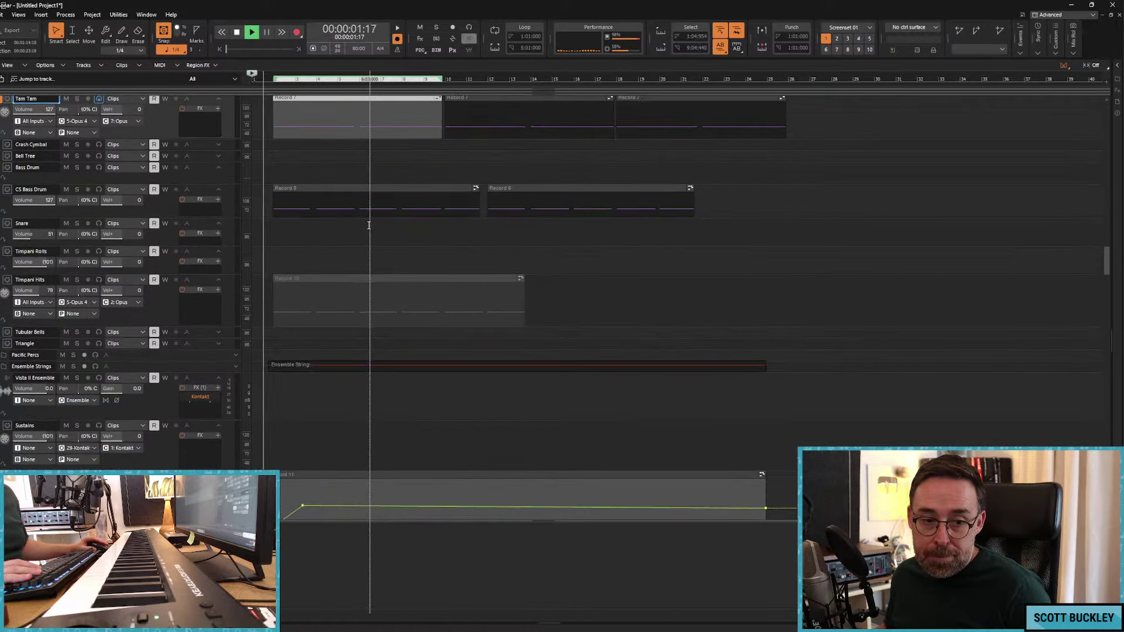
pyautogui.scroll(-5, 369, 225)
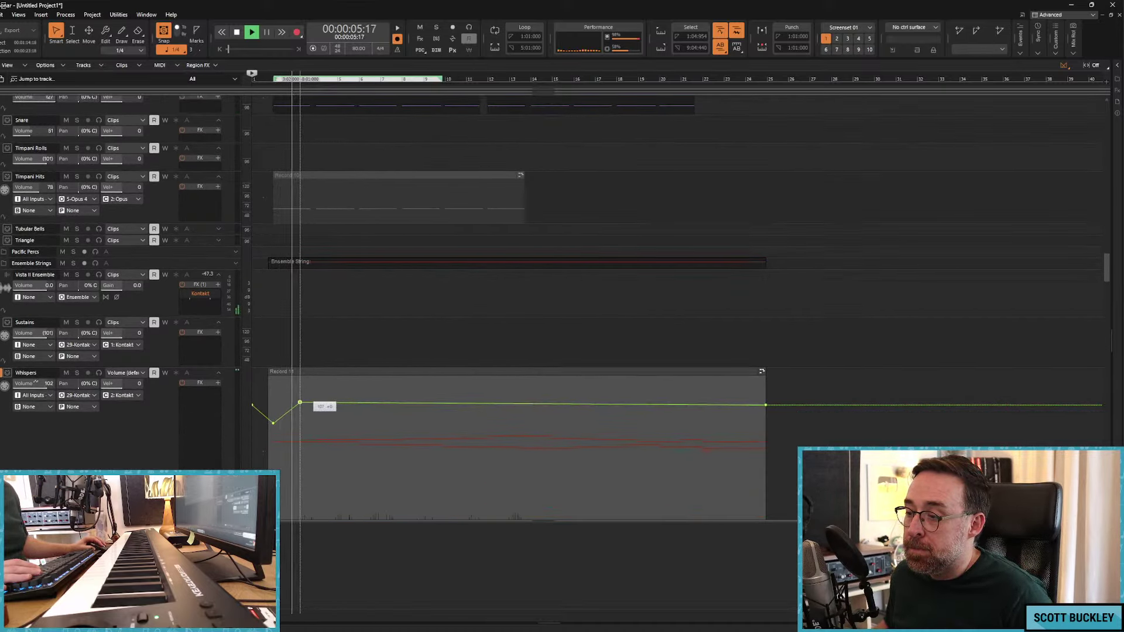
pyautogui.moveTo(300, 402)
pyautogui.mouseDown()
pyautogui.moveTo(440, 418)
pyautogui.moveTo(513, 402)
pyautogui.moveTo(627, 406)
pyautogui.moveTo(682, 392)
pyautogui.moveTo(708, 402)
pyautogui.moveTo(731, 390)
pyautogui.moveTo(766, 406)
pyautogui.mouseUp()
pyautogui.click(176, 46)
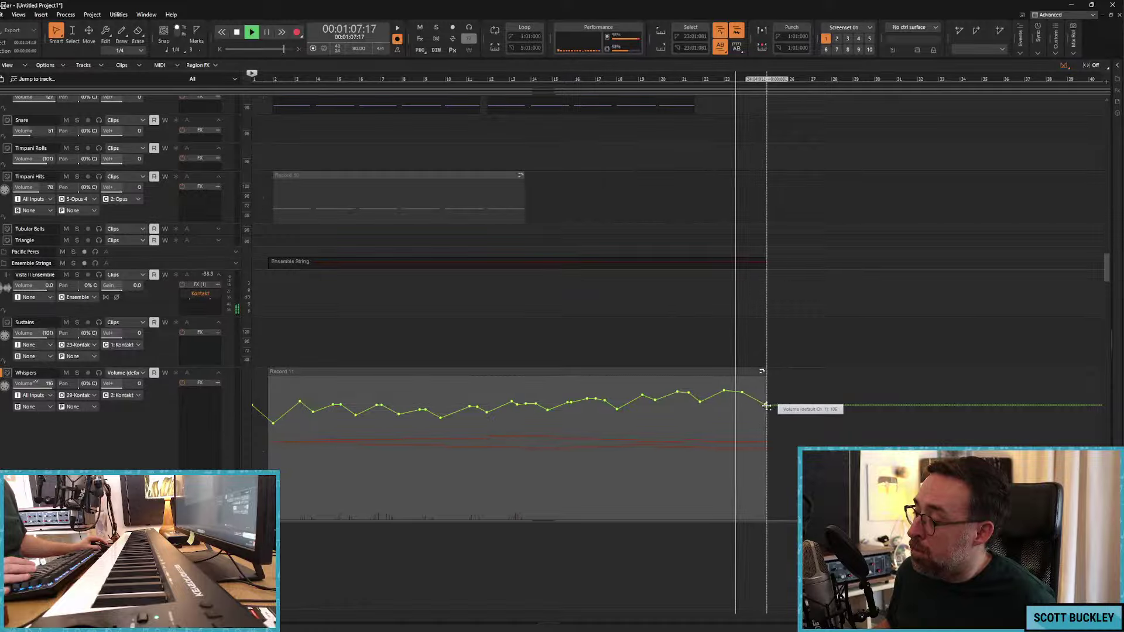
pyautogui.press('space')
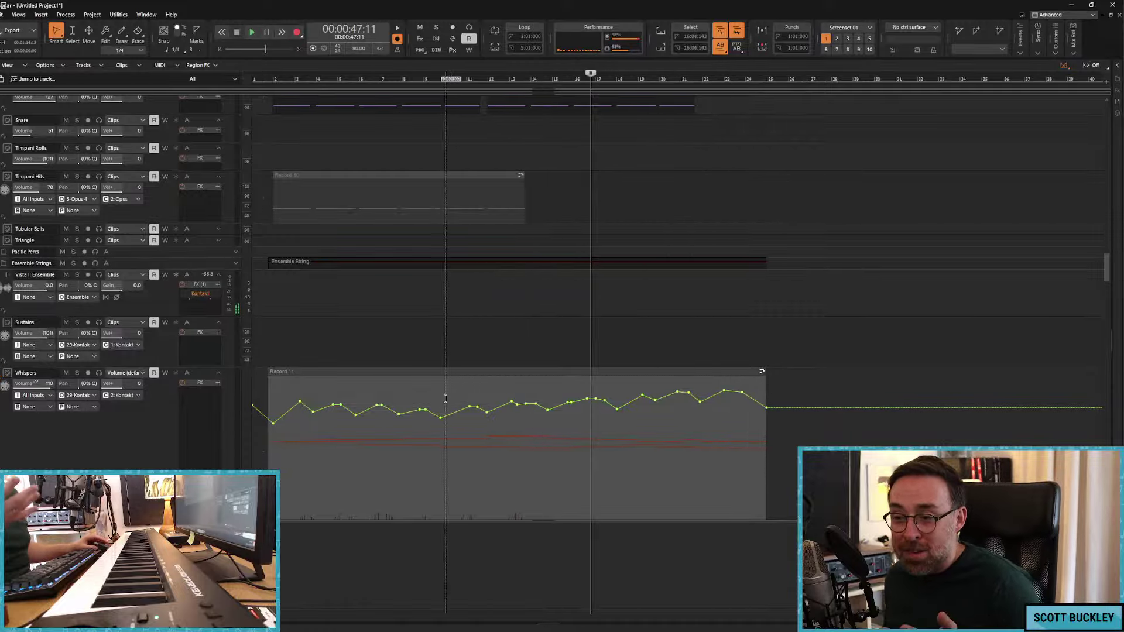
# Step: Make Whispers the active track and play the project from the start to review its volume swells
pyautogui.scroll(-3, 305, 351)
pyautogui.moveTo(273, 347)
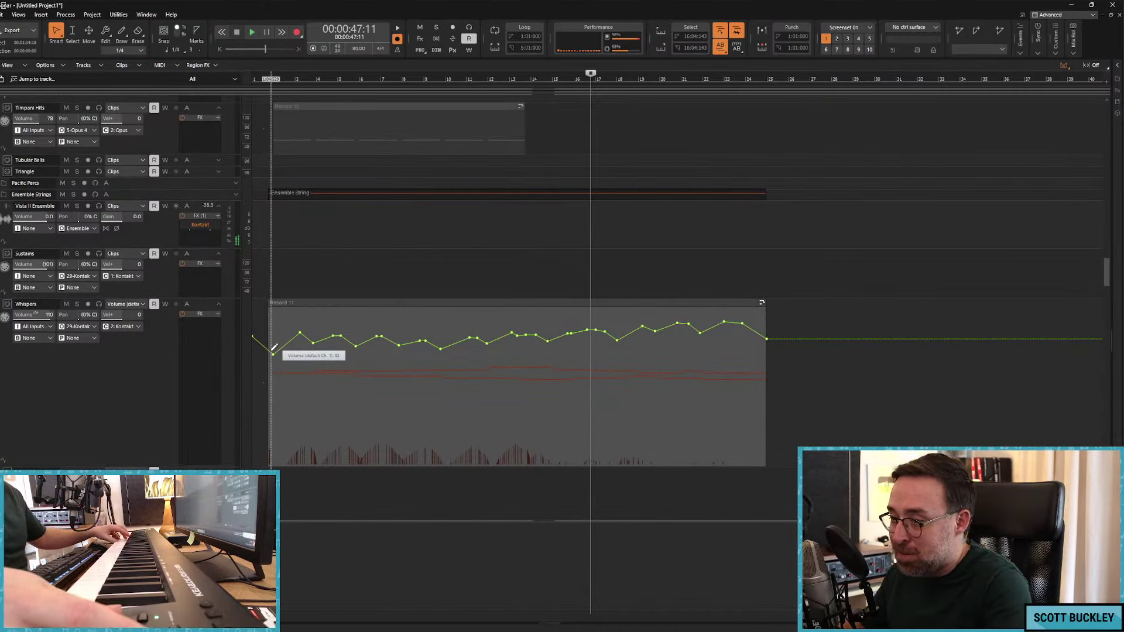
pyautogui.click(191, 307)
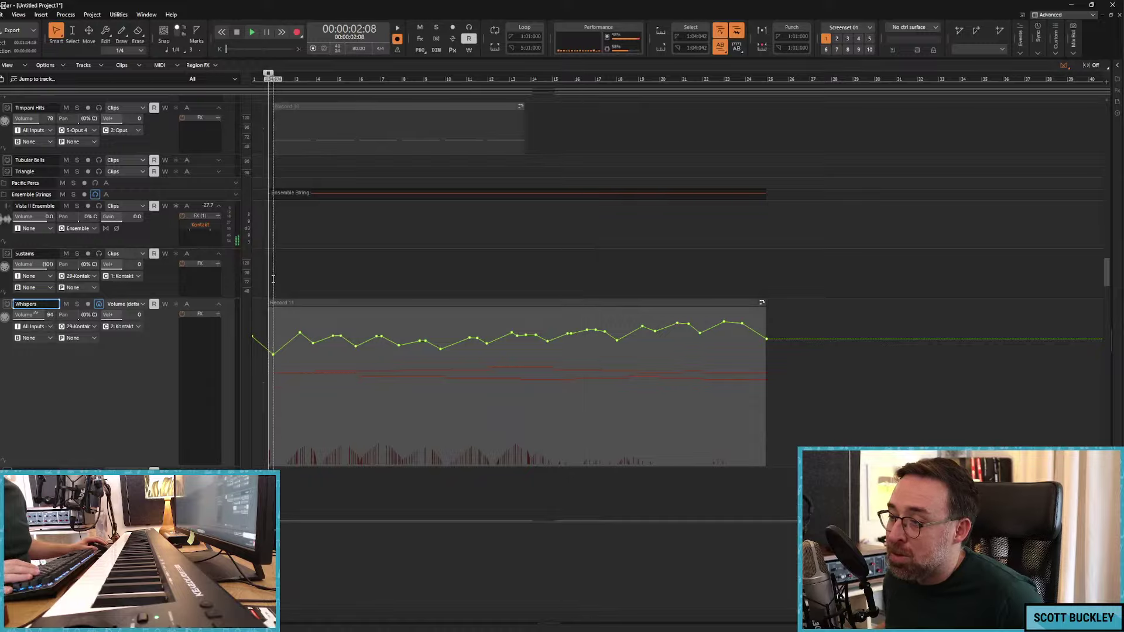
pyautogui.click(451, 270)
pyautogui.scroll(-2, 434, 261)
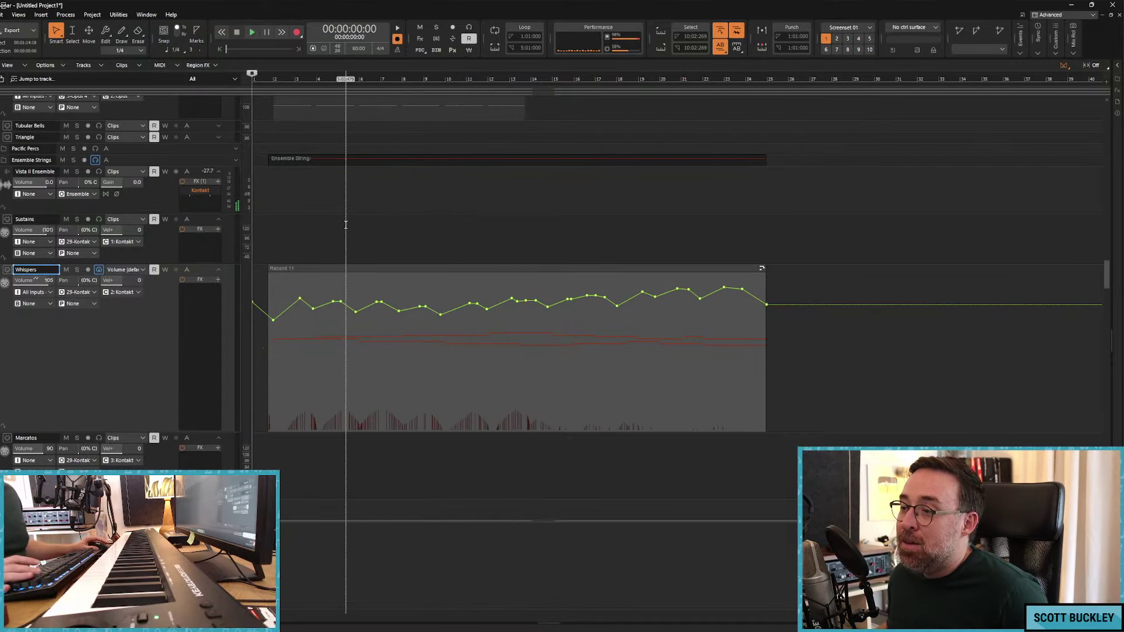
pyautogui.press('w')
pyautogui.press('space')
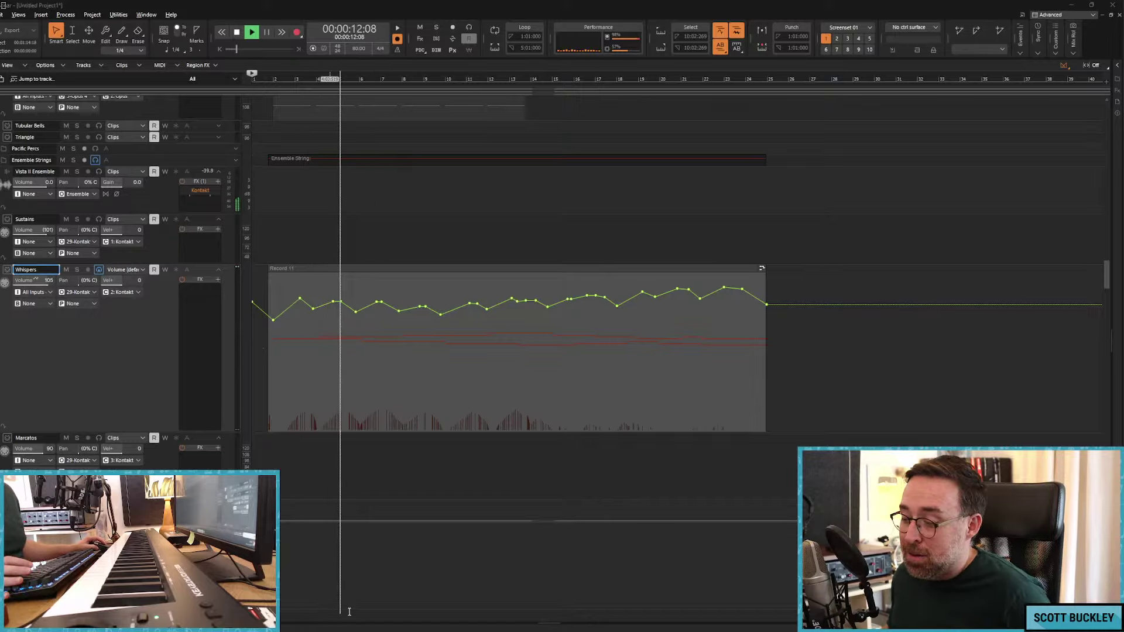
pyautogui.moveTo(569, 618)
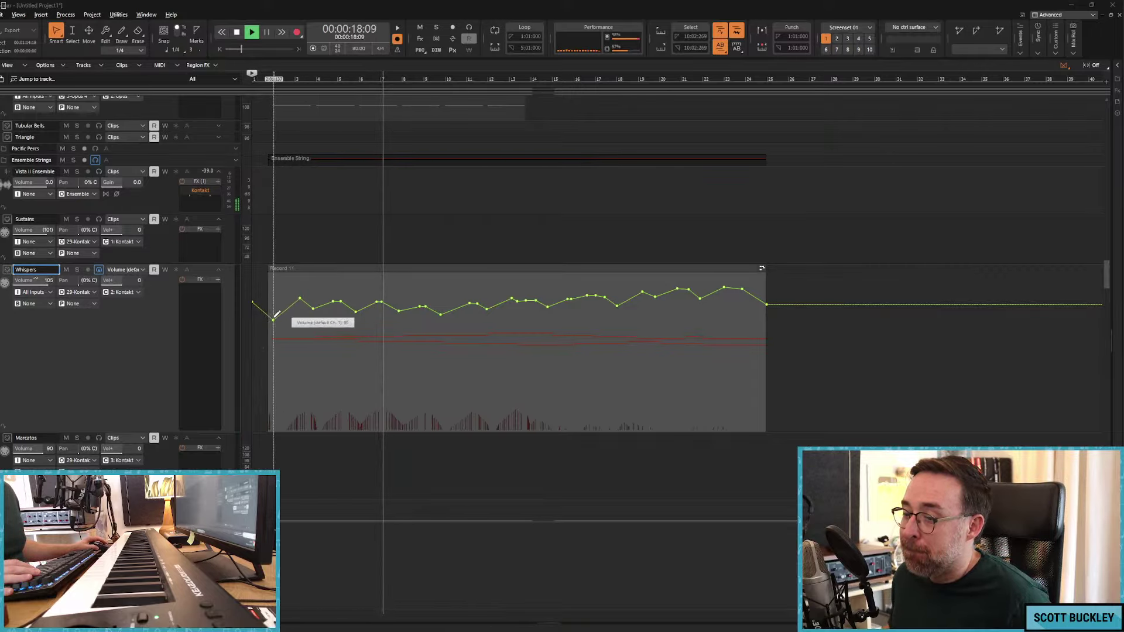
# Step: Stop playback and insert an audio track above the first EW Violins 1 track in the Violins 1 folder
pyautogui.scroll(-10, 328, 316)
pyautogui.scroll(-5, 266, 338)
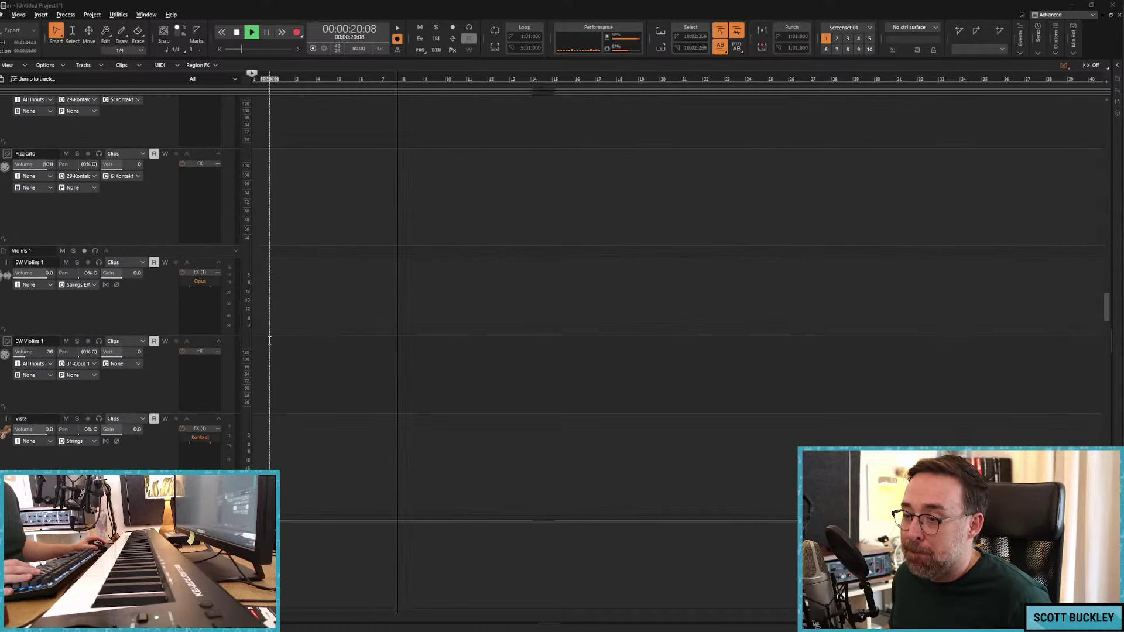
pyautogui.scroll(-4, 312, 341)
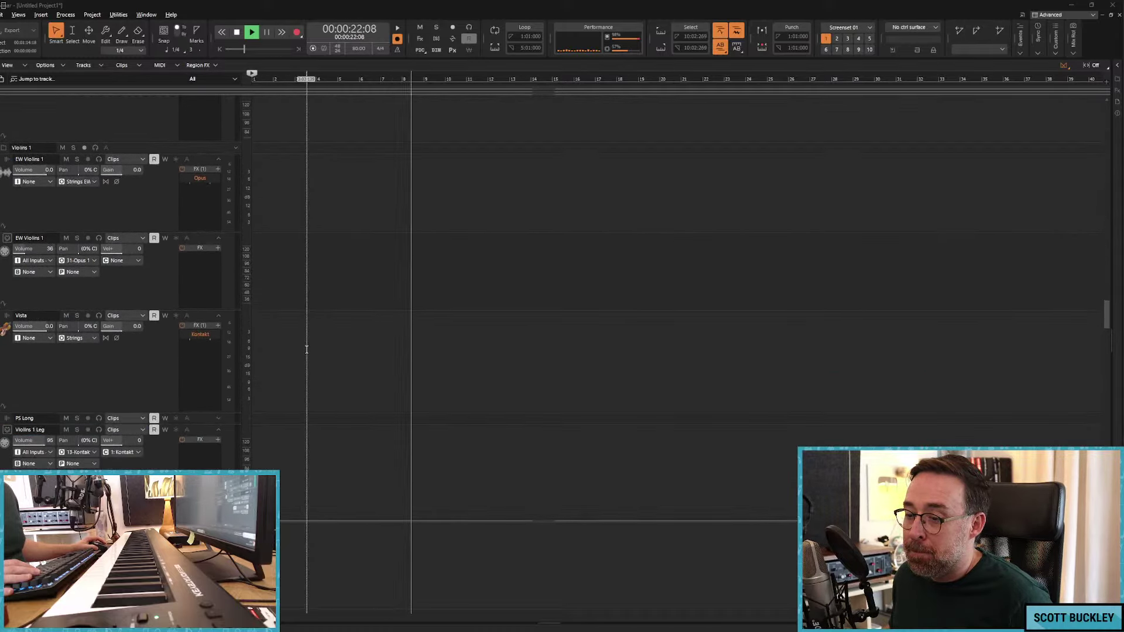
pyautogui.scroll(7, 312, 341)
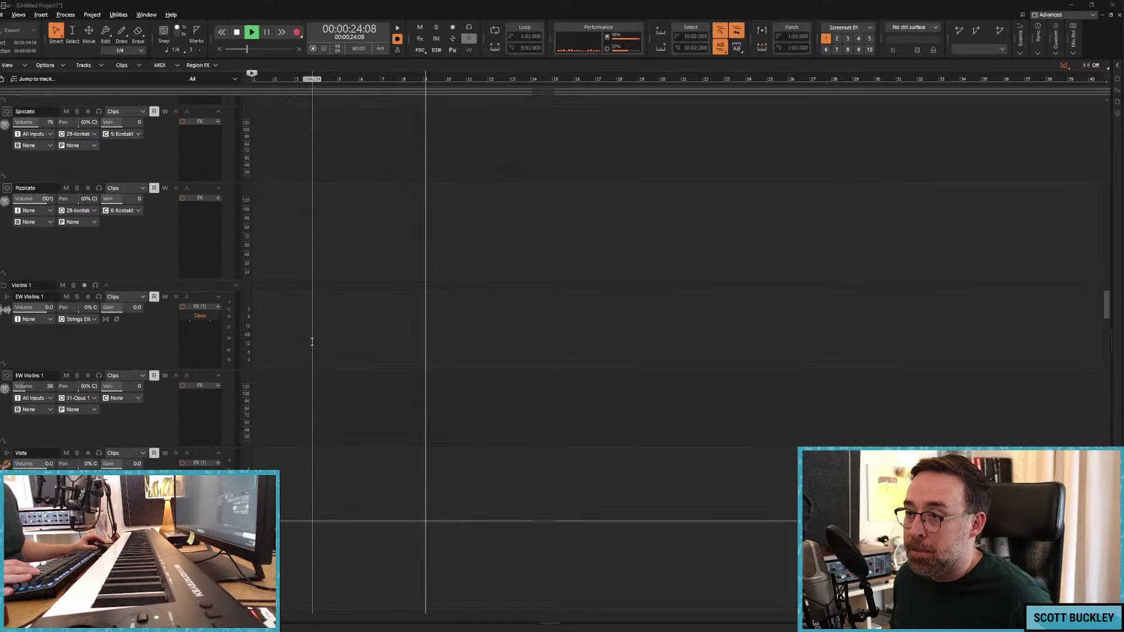
pyautogui.press('w')
pyautogui.press('space')
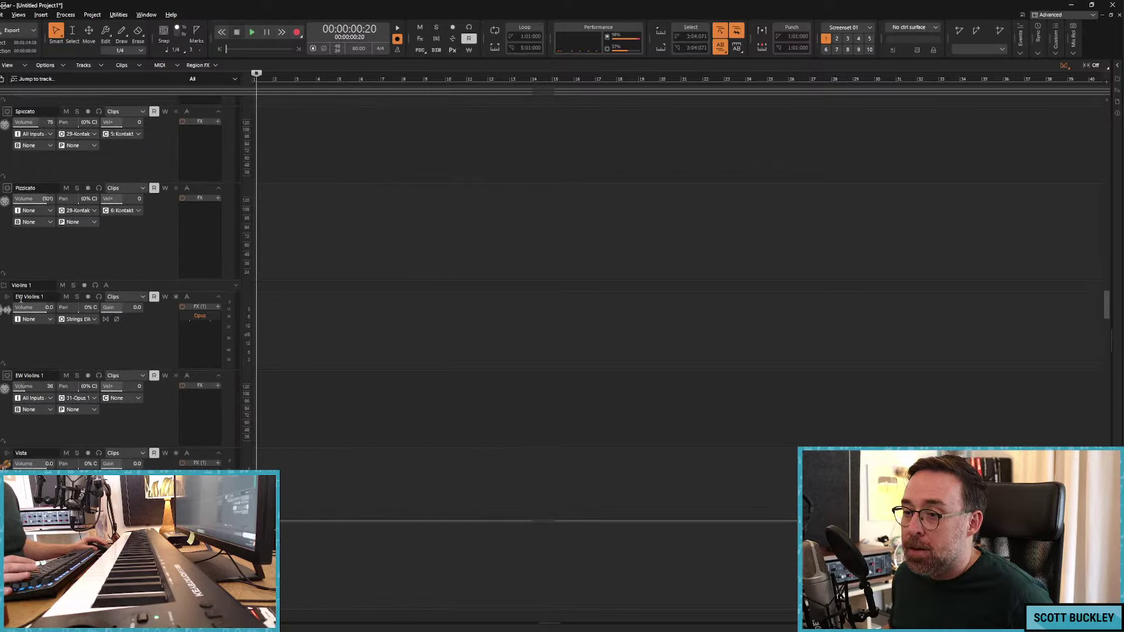
pyautogui.rightClick(23, 299)
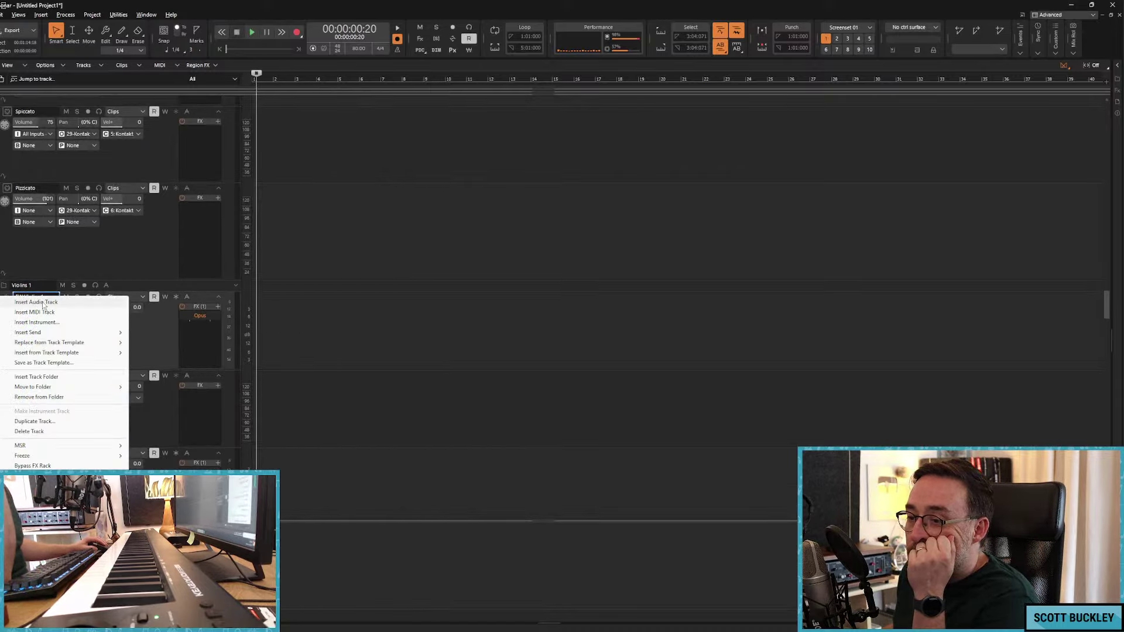
pyautogui.click(42, 302)
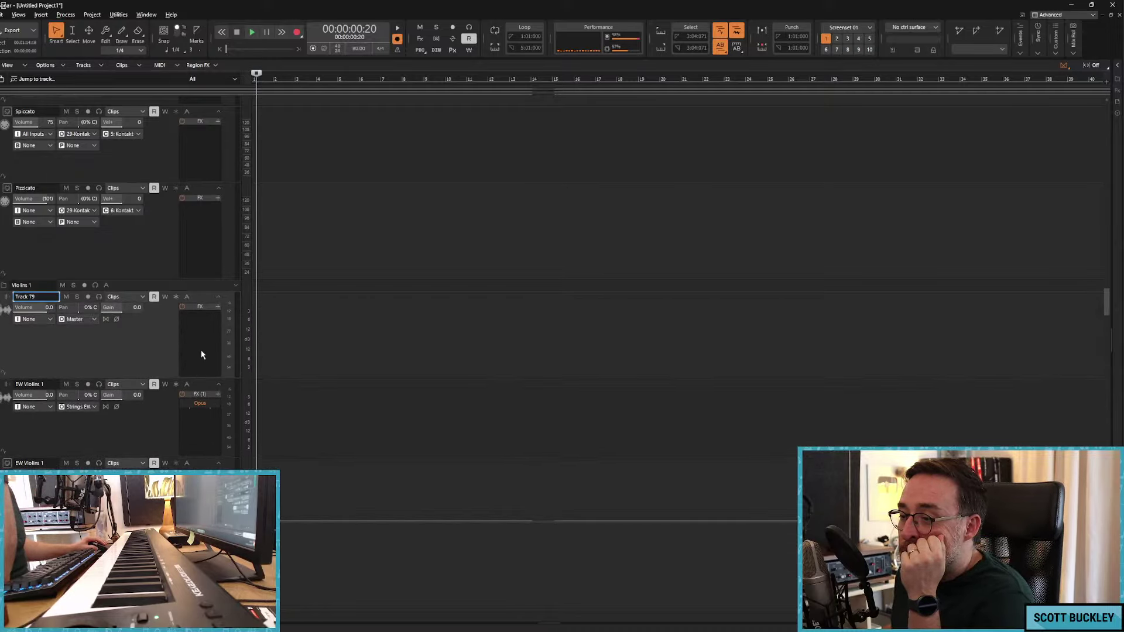
# Step: Add the uncategorized SINE Player soft synth to the FX rack of the new Track 79
pyautogui.rightClick(202, 346)
pyautogui.moveTo(261, 249)
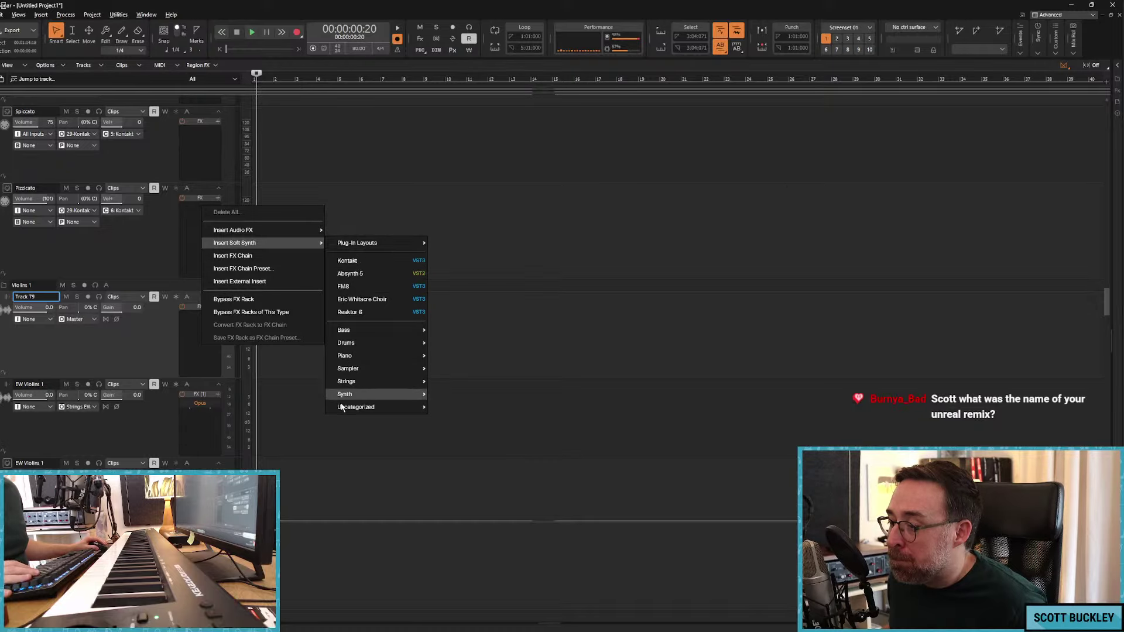
pyautogui.moveTo(366, 396)
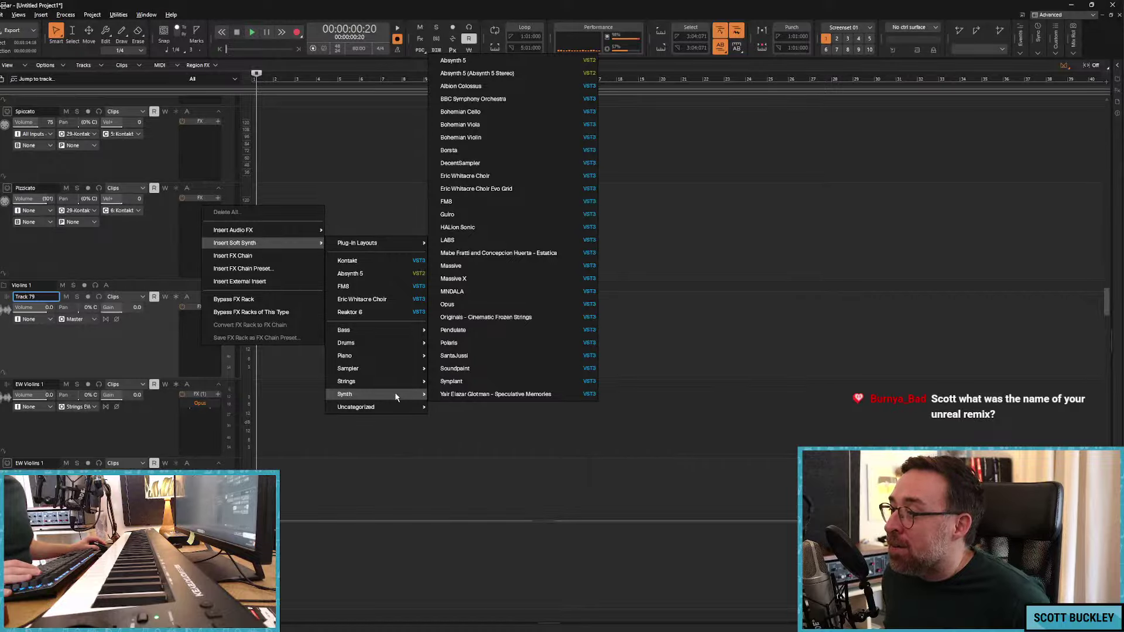
pyautogui.moveTo(397, 406)
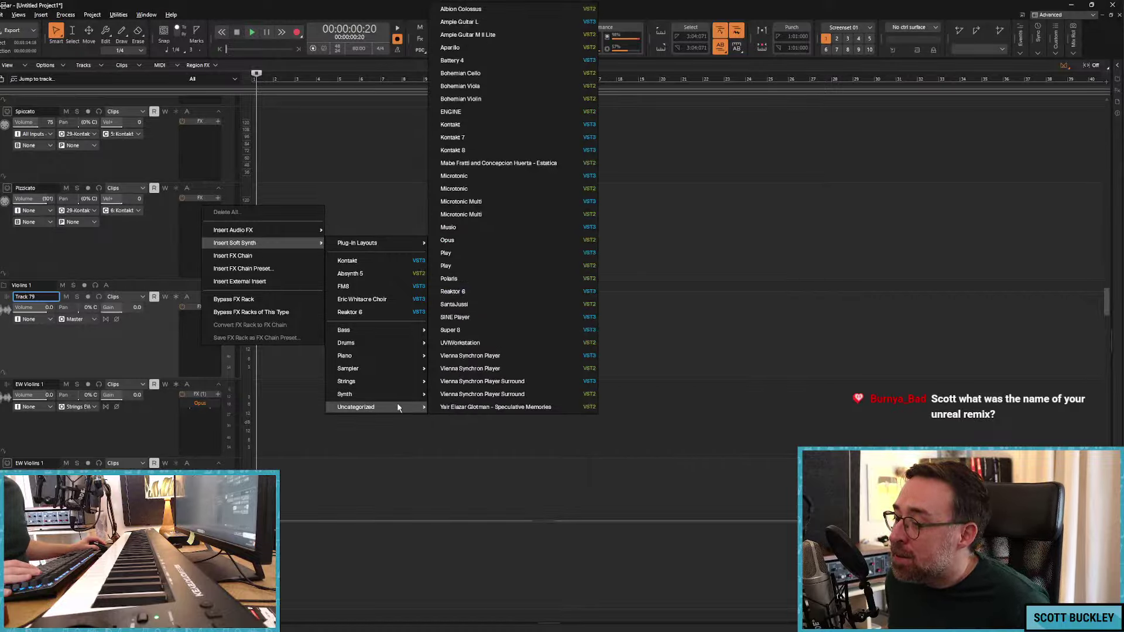
pyautogui.click(475, 316)
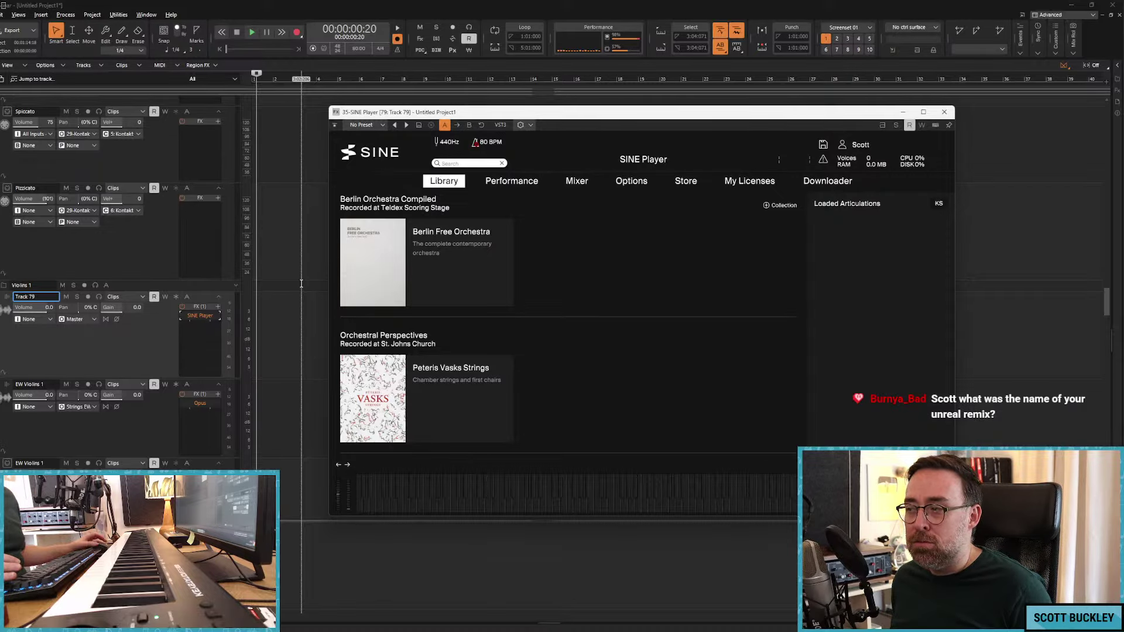
# Step: Load the Sustains expressive + LEG articulation of Violin I first chair from the Peteris Vasks Strings library in SINE Player
pyautogui.scroll(-3, 529, 345)
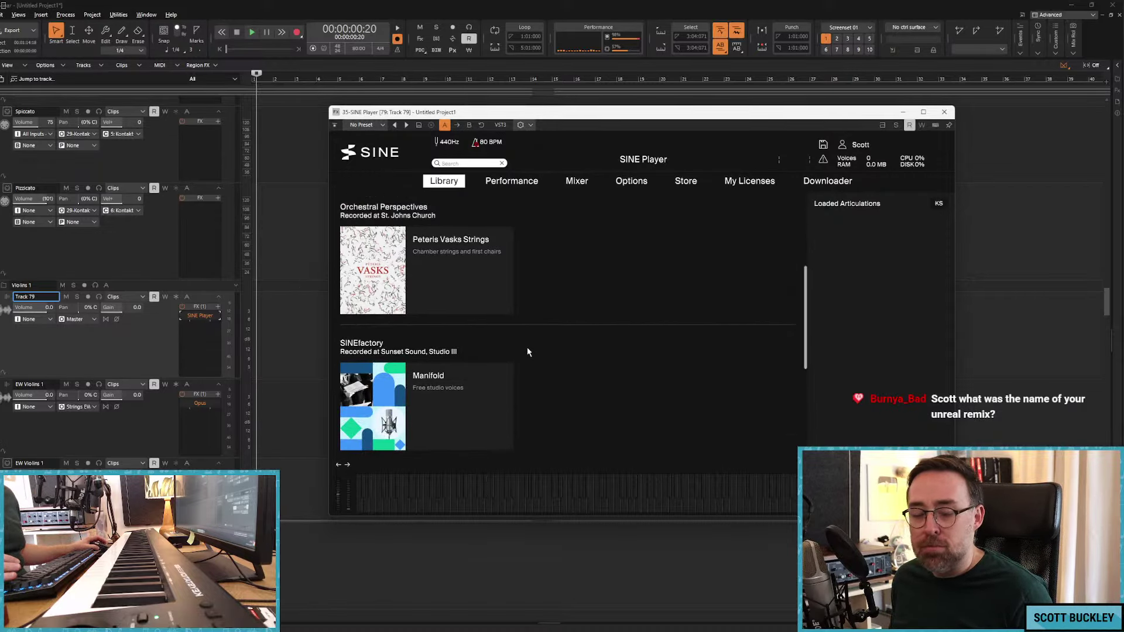
pyautogui.scroll(3, 526, 350)
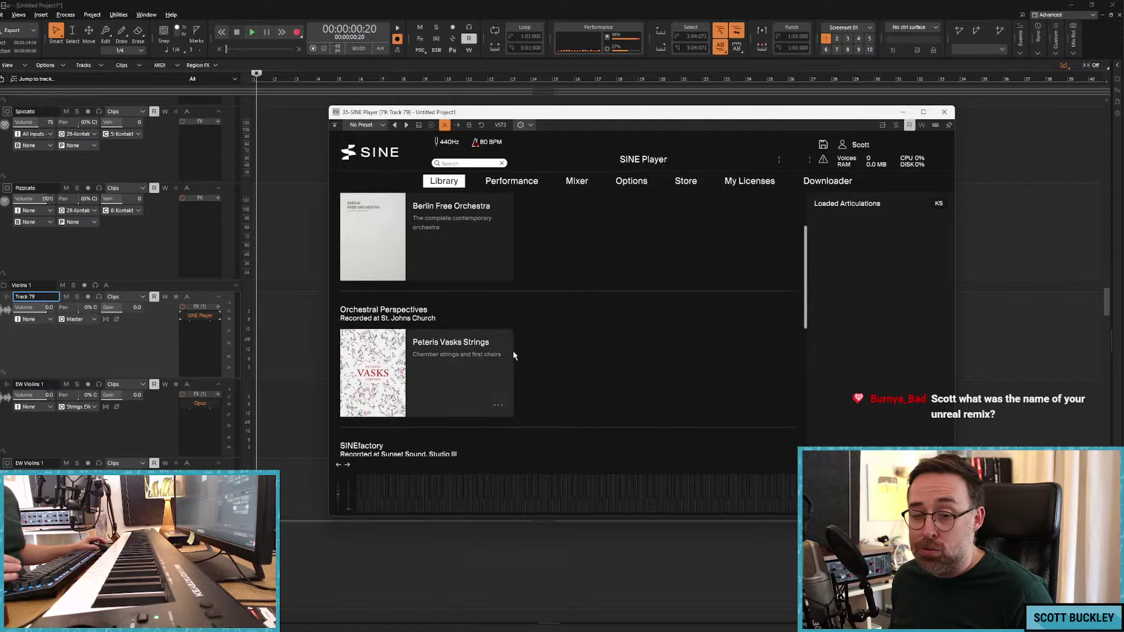
pyautogui.scroll(-1, 511, 350)
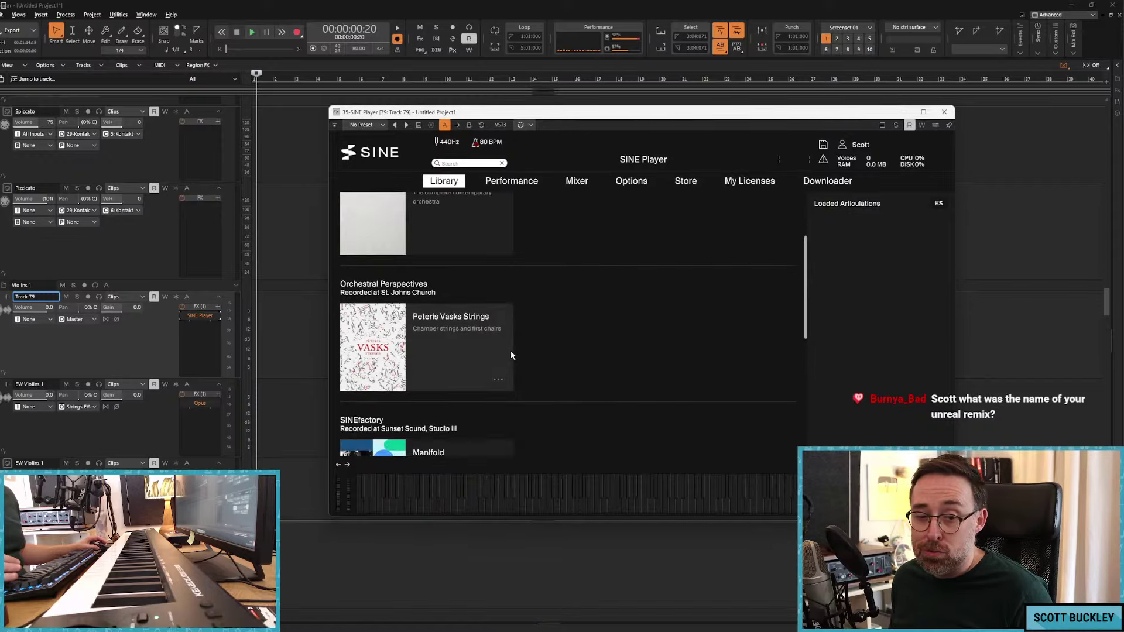
pyautogui.click(426, 332)
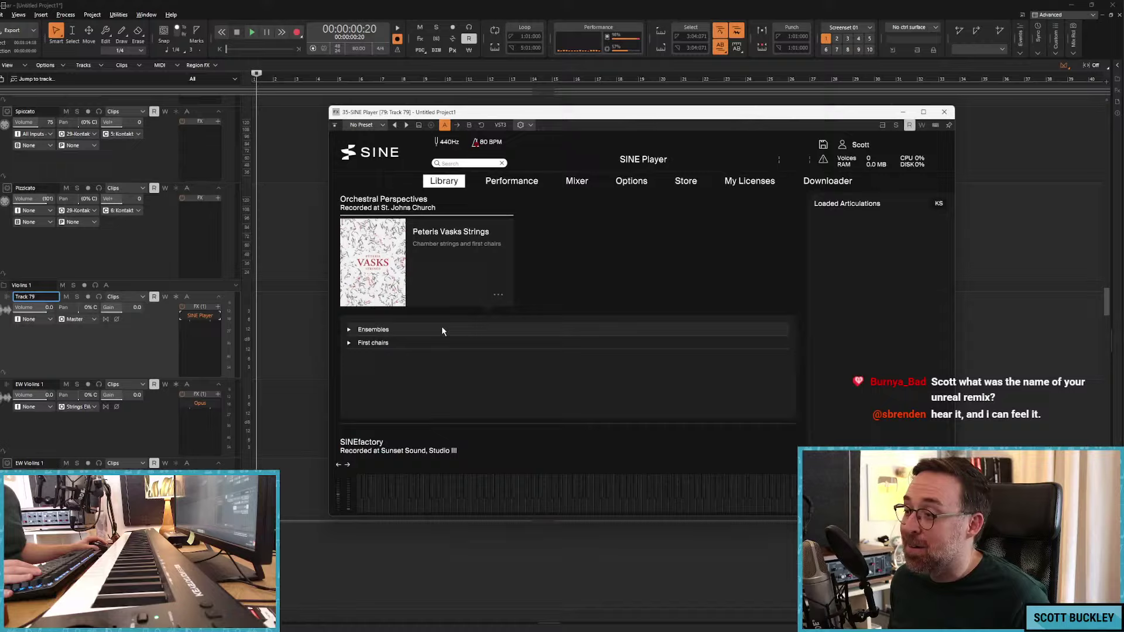
pyautogui.click(349, 343)
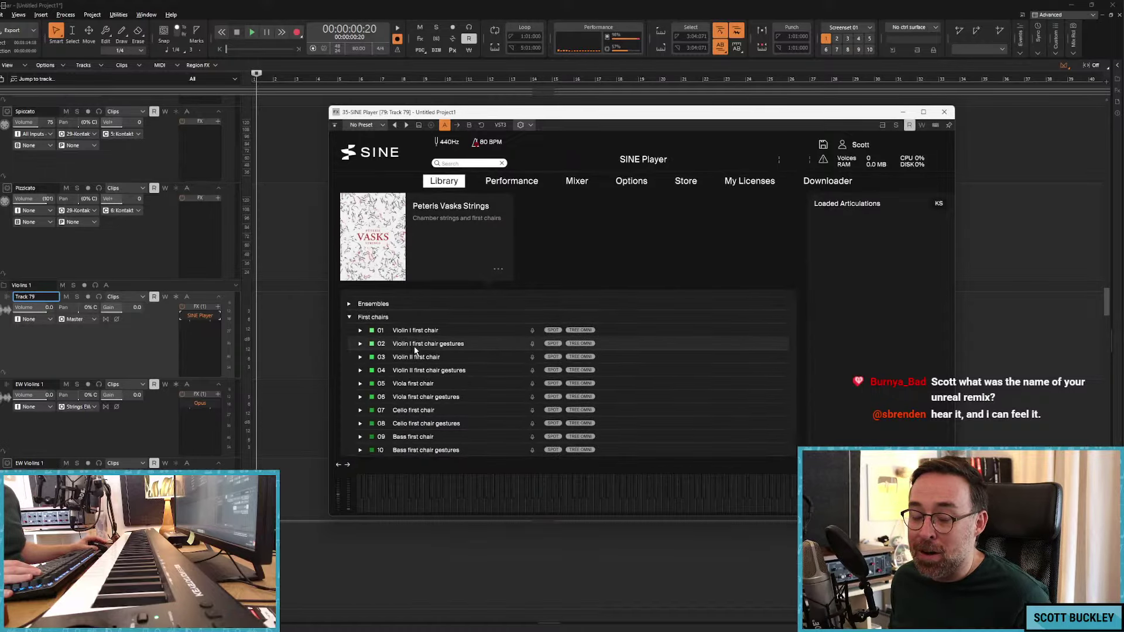
pyautogui.scroll(-2, 415, 350)
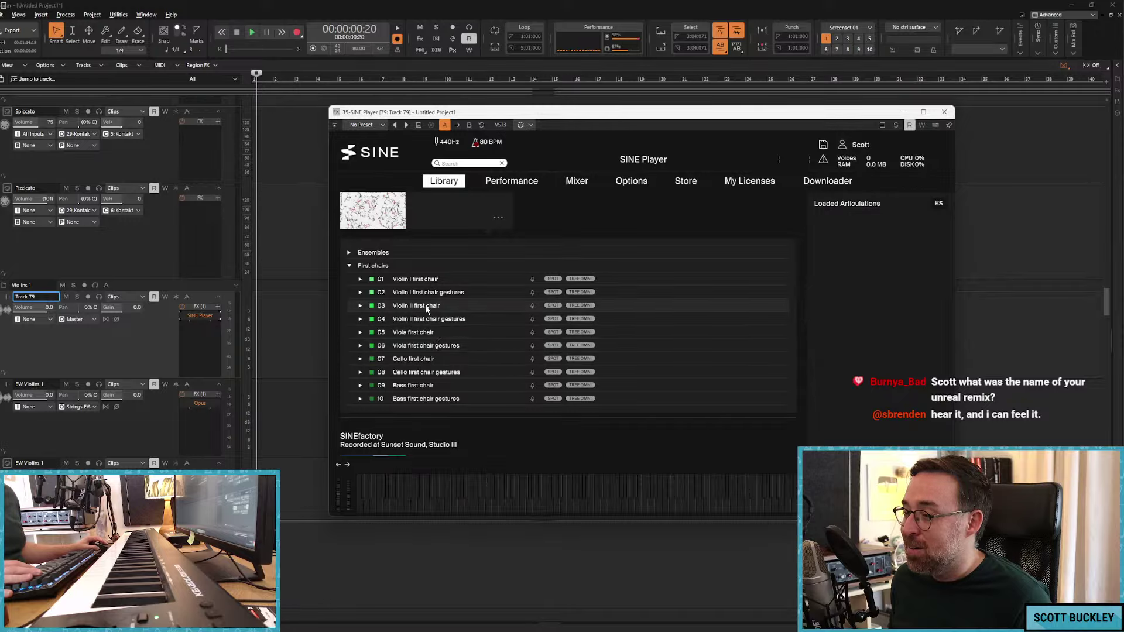
pyautogui.click(360, 281)
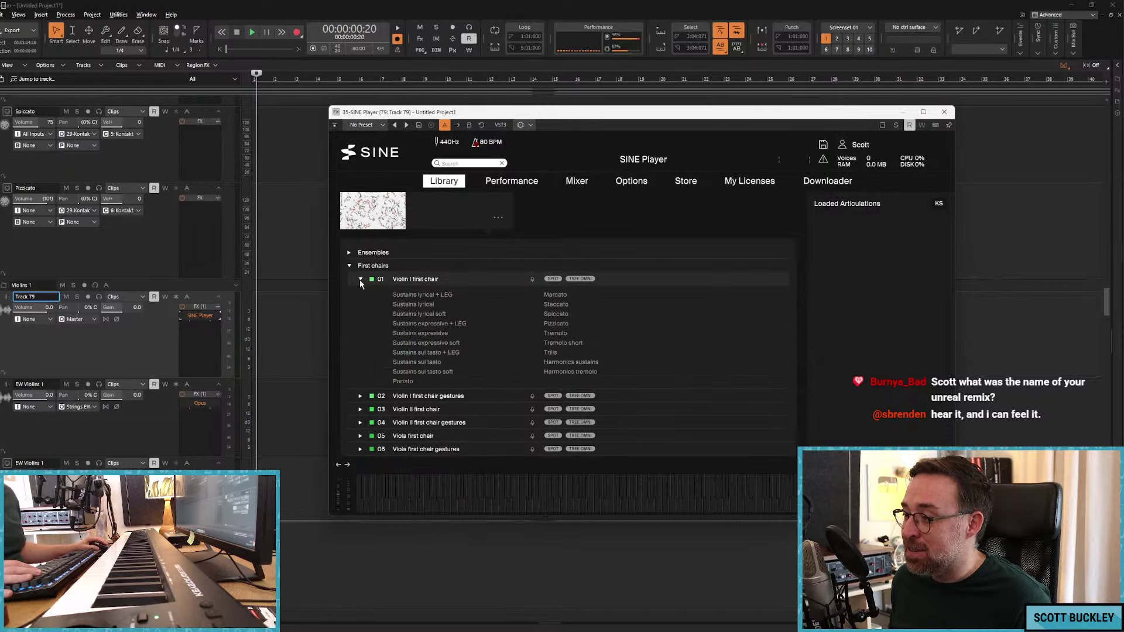
pyautogui.doubleClick(428, 325)
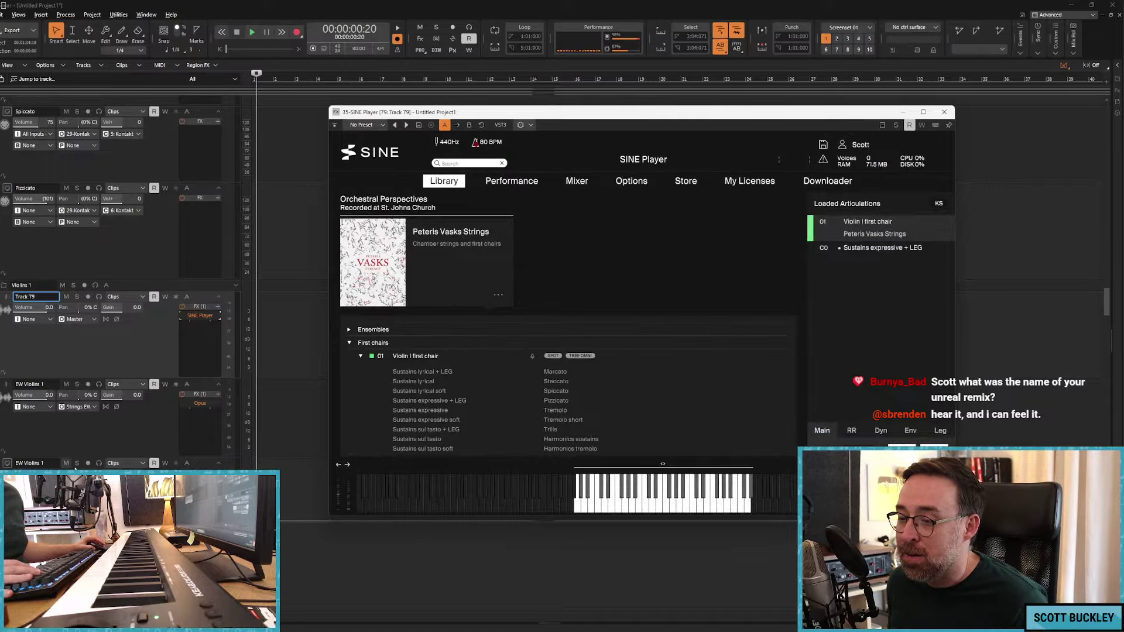
# Step: Insert a MIDI track between Track 79 and the first EW Violins 1 track
pyautogui.scroll(-1, 62, 390)
pyautogui.rightClick(3, 352)
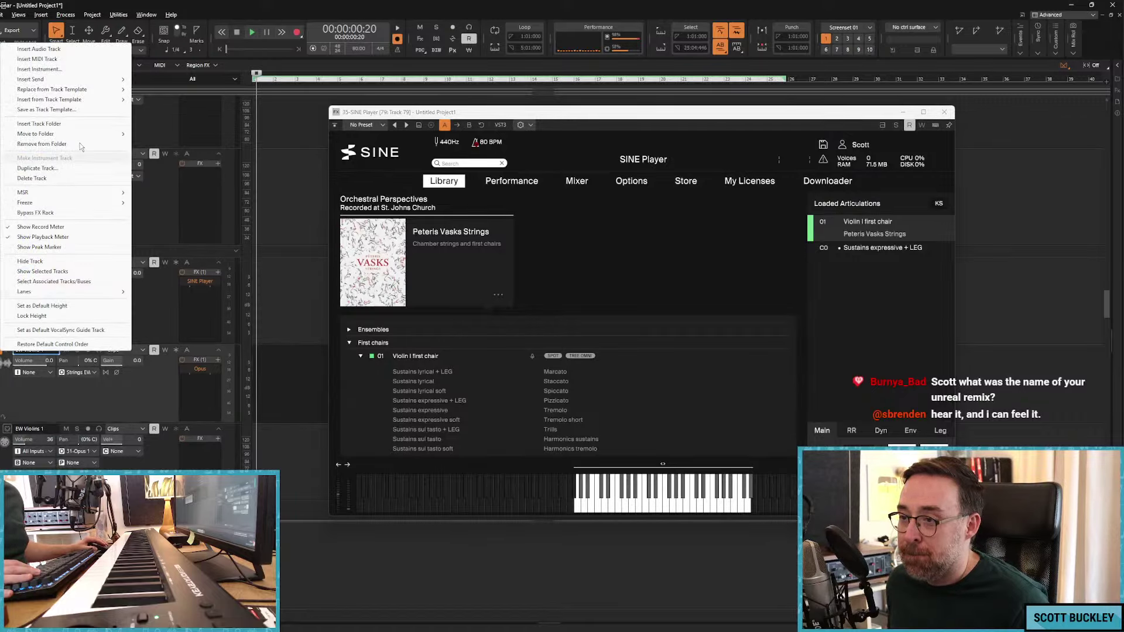
pyautogui.click(106, 250)
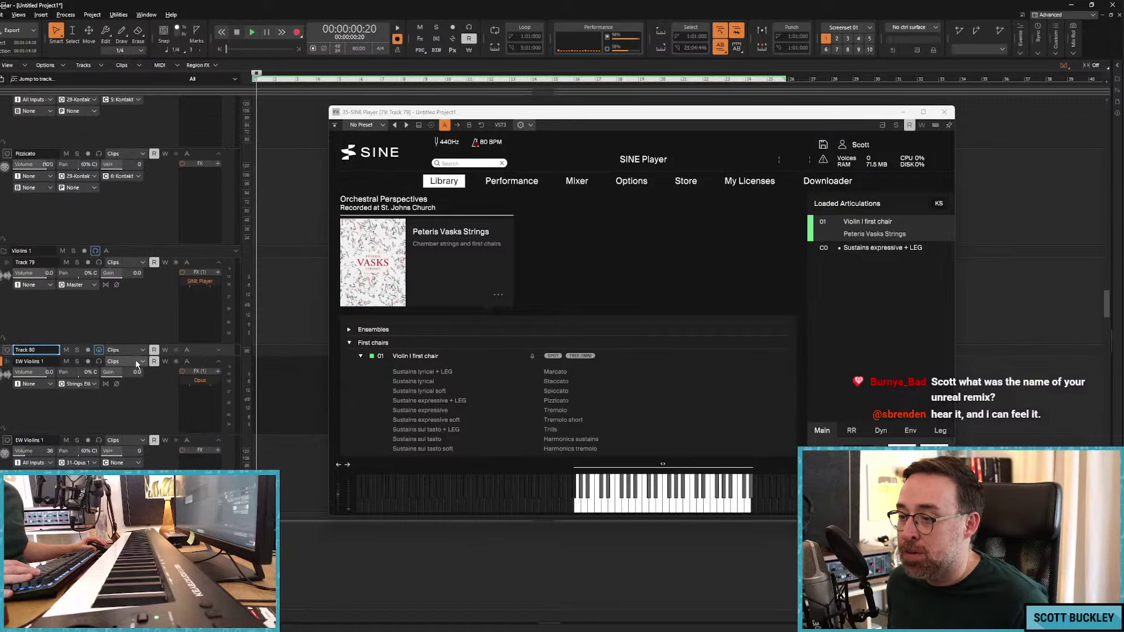
# Step: Route Track 79's output to the Strings bus and Track 80's MIDI output to SINE Player
pyautogui.click(88, 287)
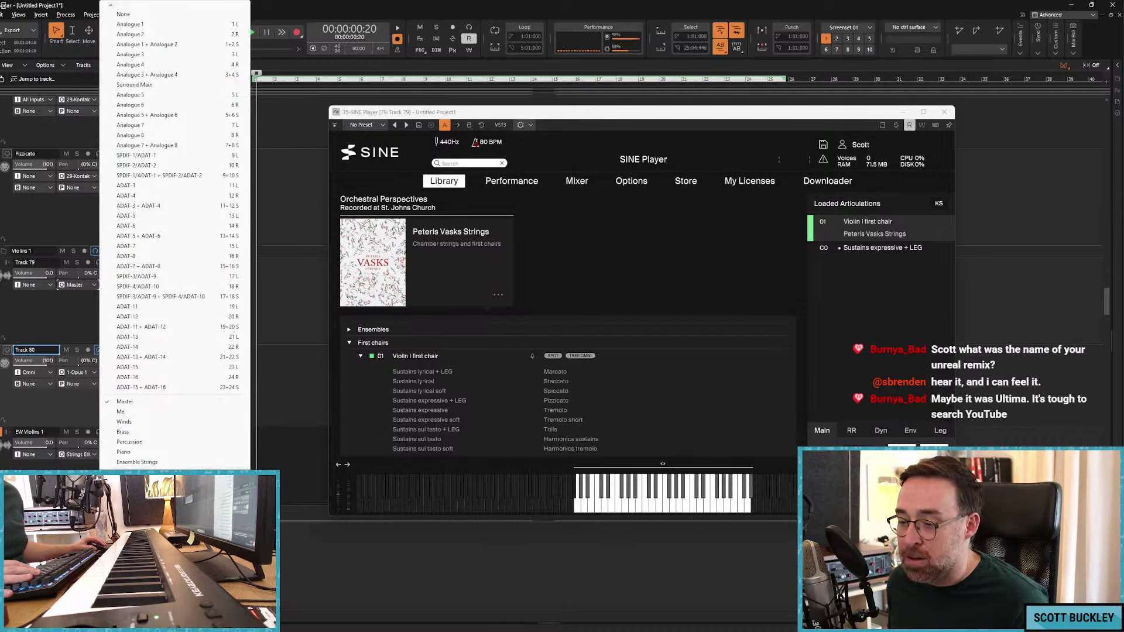
pyautogui.click(117, 467)
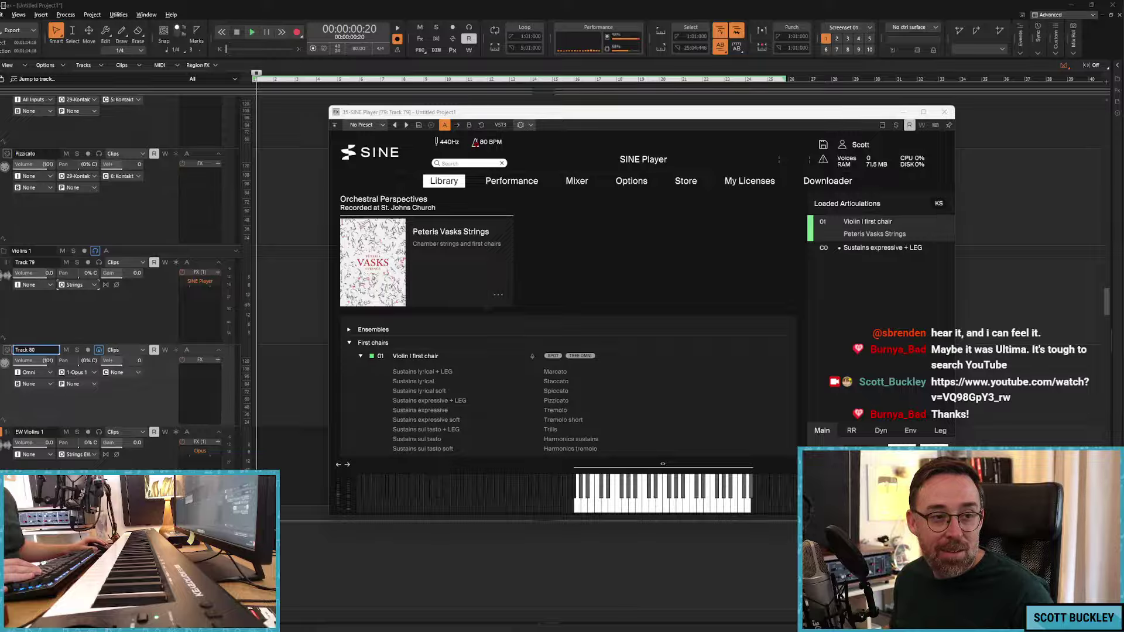
pyautogui.click(302, 331)
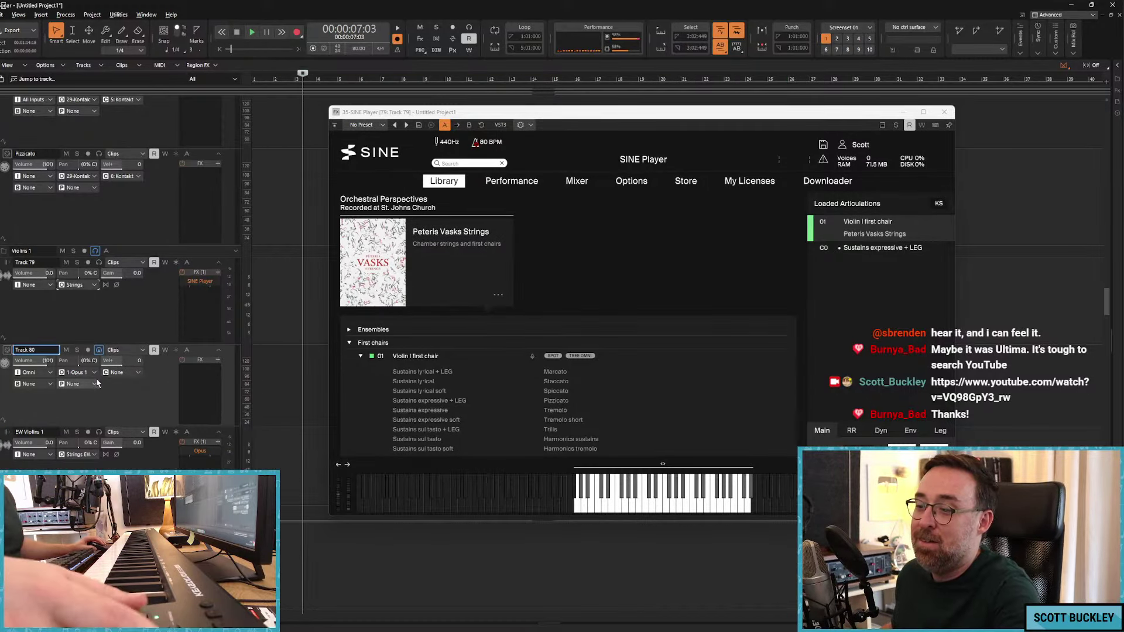
pyautogui.click(94, 372)
pyautogui.click(141, 351)
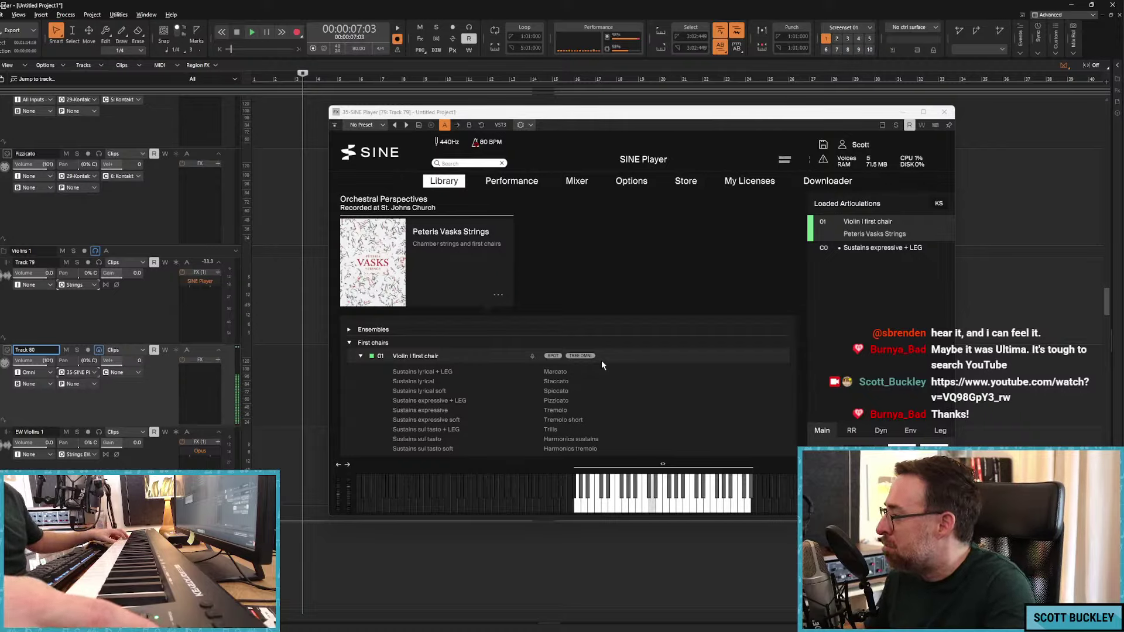
# Step: Remove the loaded Violin I first chair articulation from SINE Player
pyautogui.rightClick(868, 239)
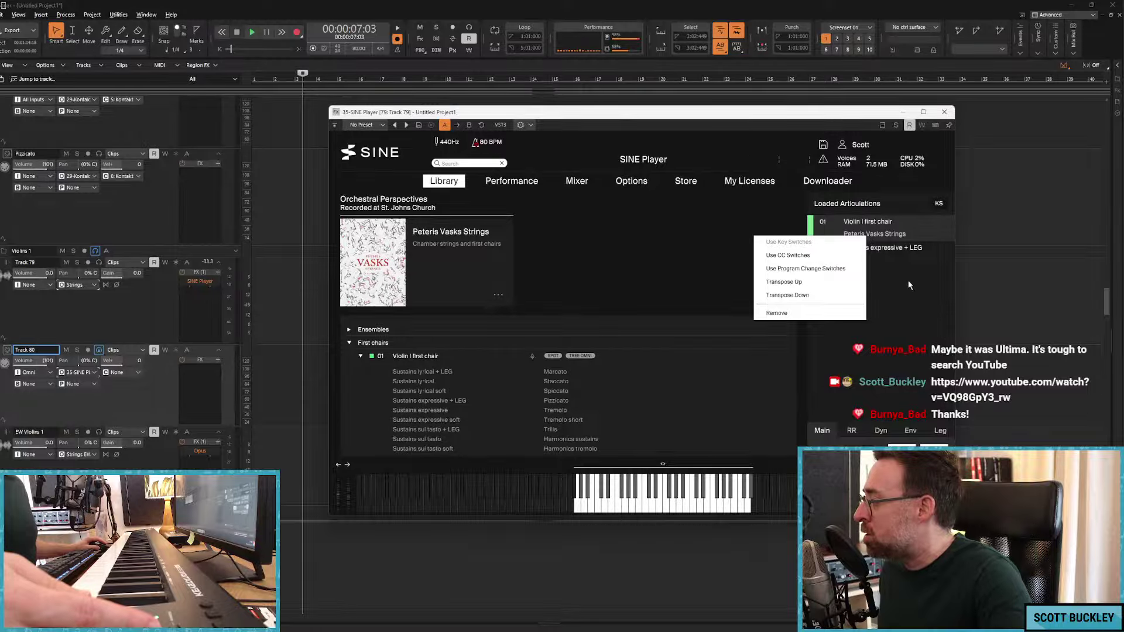
pyautogui.rightClick(883, 247)
pyautogui.click(820, 350)
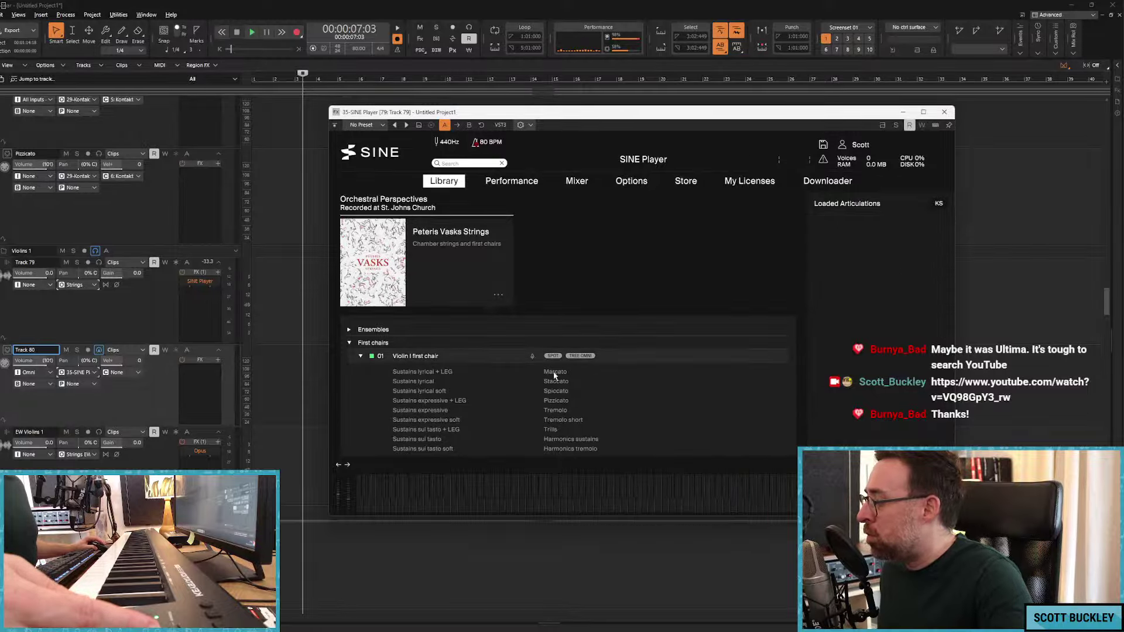
# Step: Load the Sustains lyrical soft articulation of Violin I first chair and raise Track 79's volume to 6.0
pyautogui.doubleClick(424, 391)
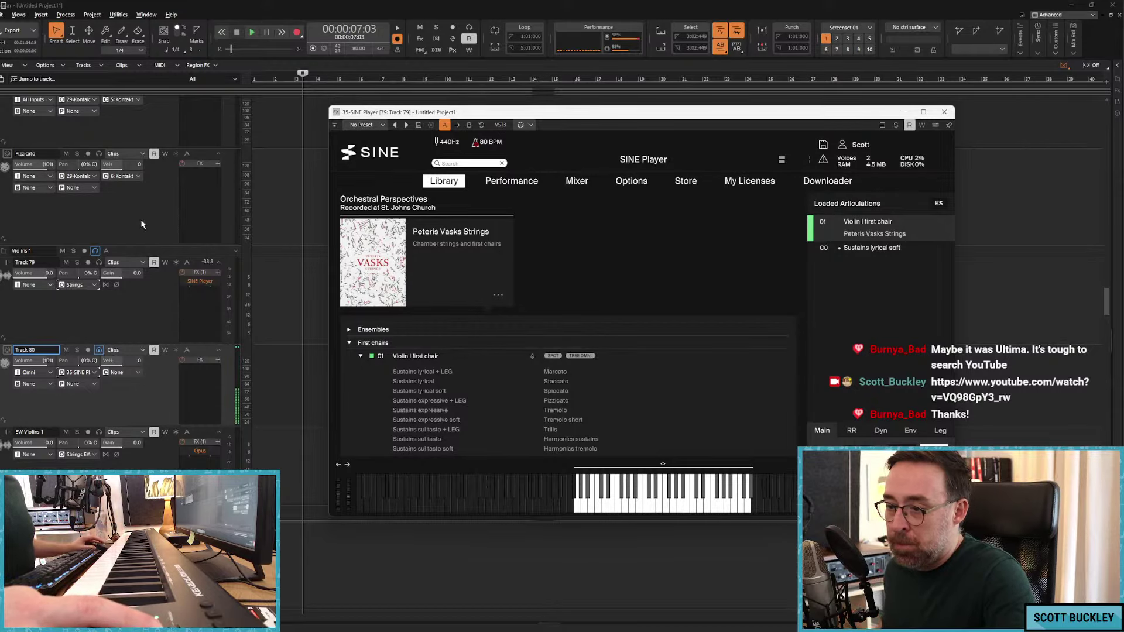
pyautogui.click(49, 275)
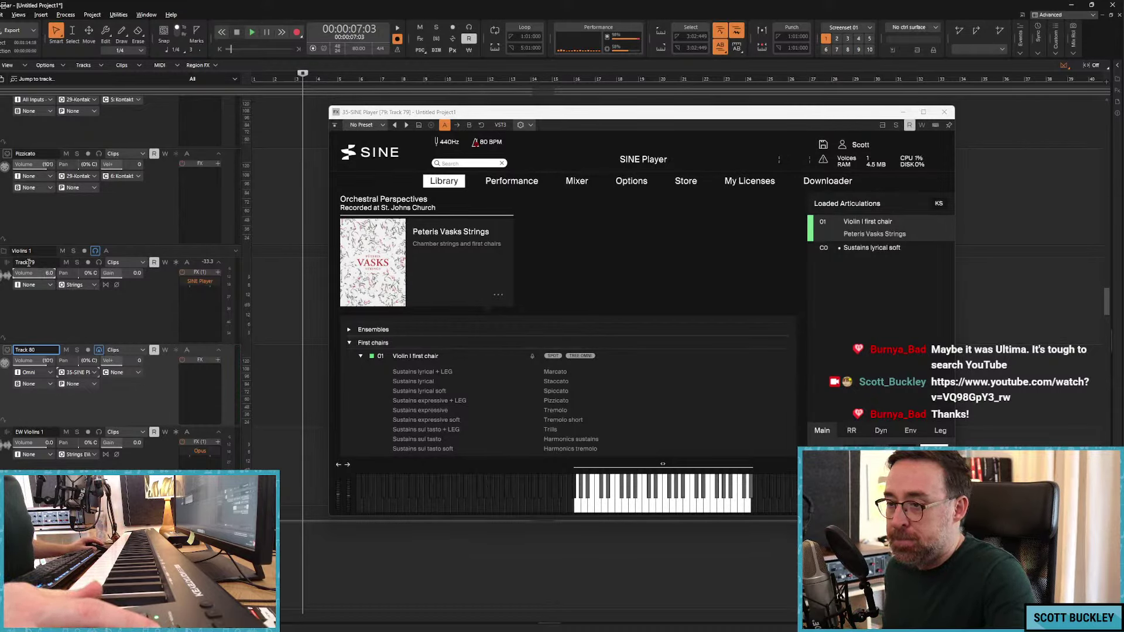
# Step: Rename Track 79 as PV Strings and Track 80 as Lyrical
pyautogui.doubleClick(27, 263)
pyautogui.write('PV St')
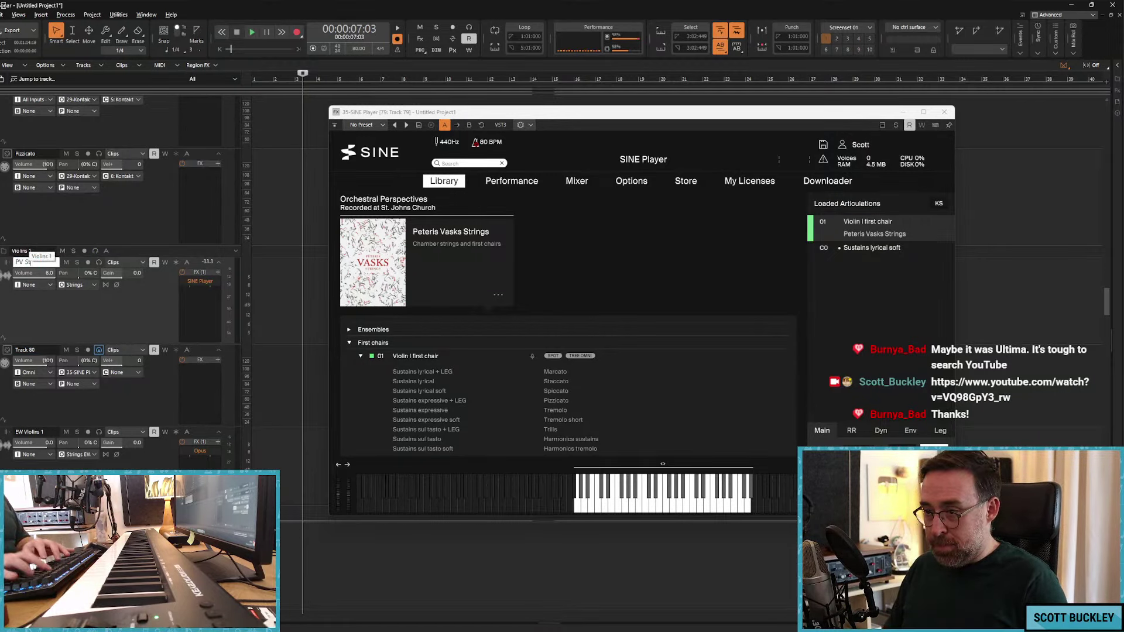
pyautogui.write('rings')
pyautogui.press('Tab')
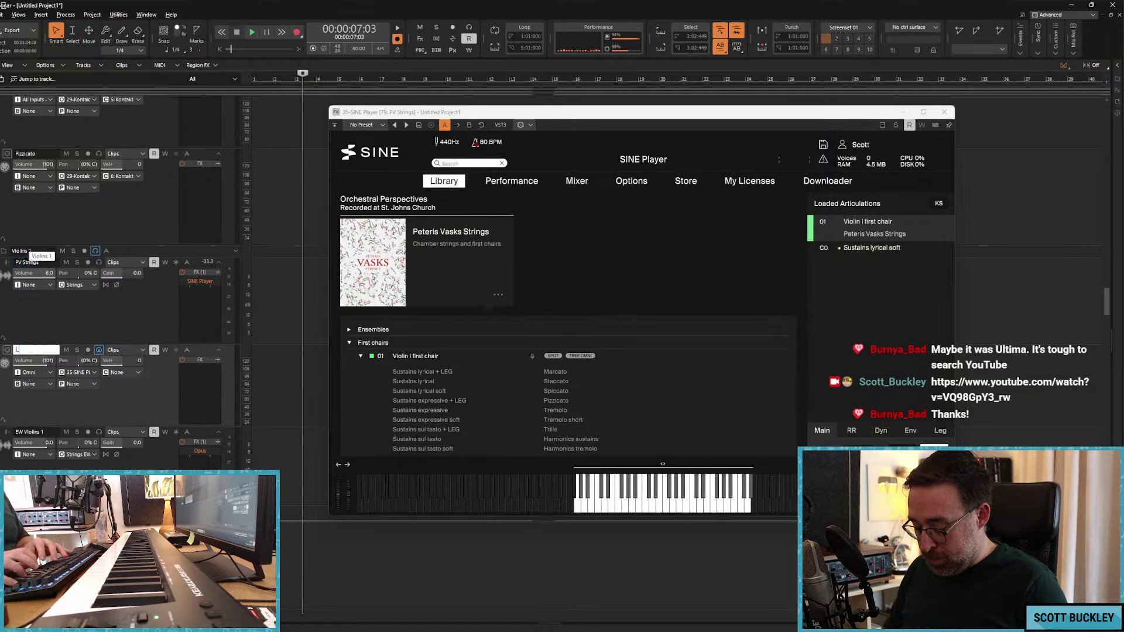
pyautogui.write('Lyrical')
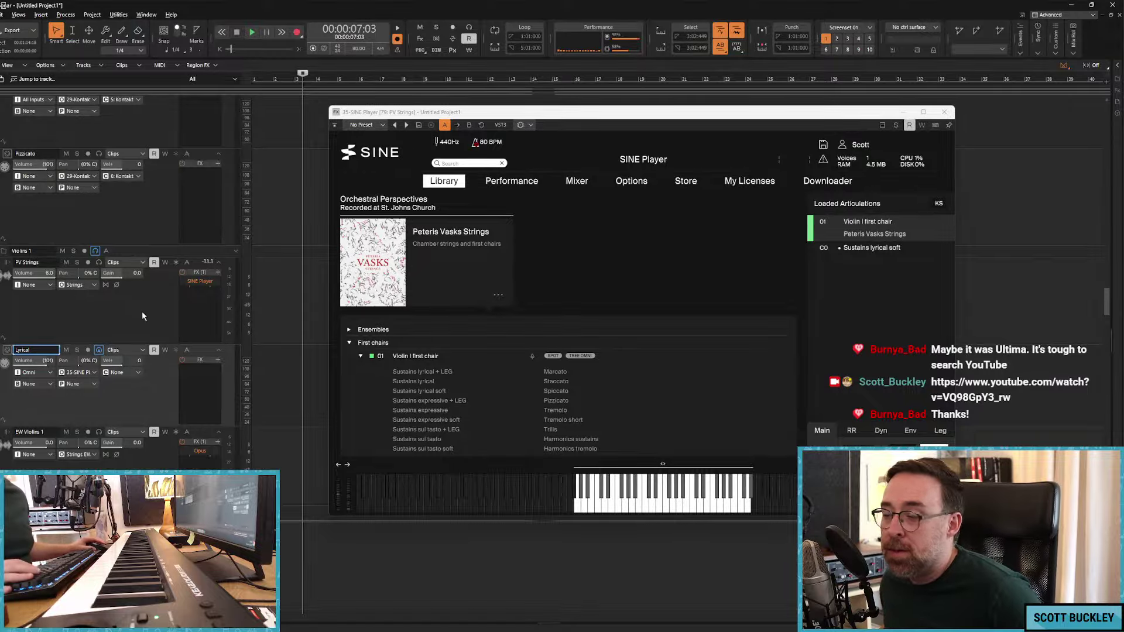
pyautogui.rightClick(191, 300)
pyautogui.moveTo(242, 325)
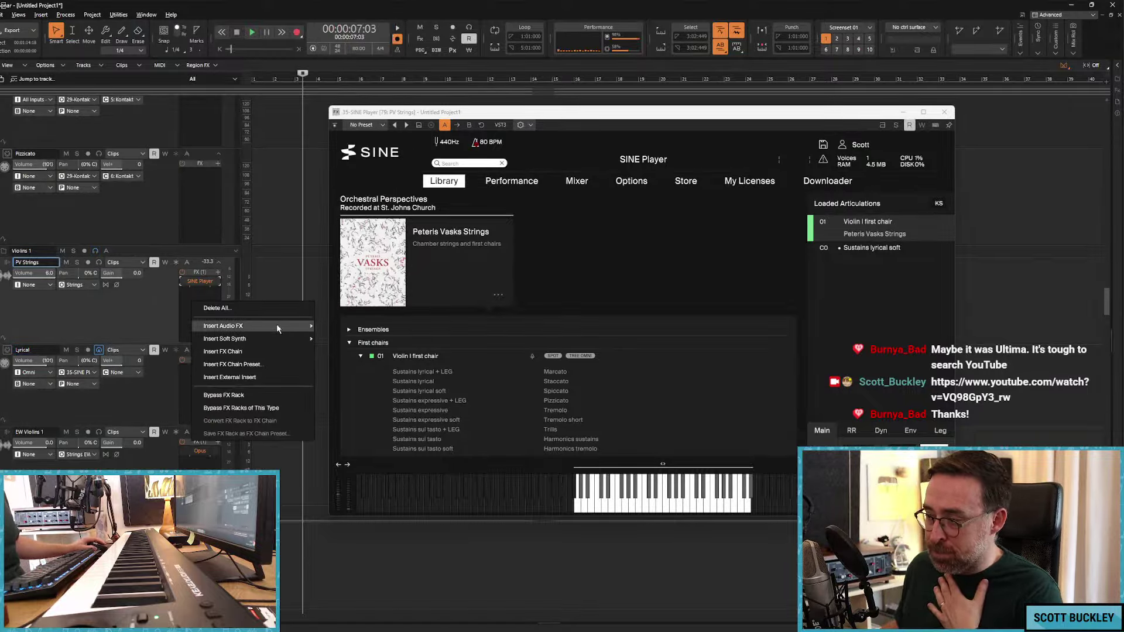
pyautogui.moveTo(391, 328)
pyautogui.click(421, 287)
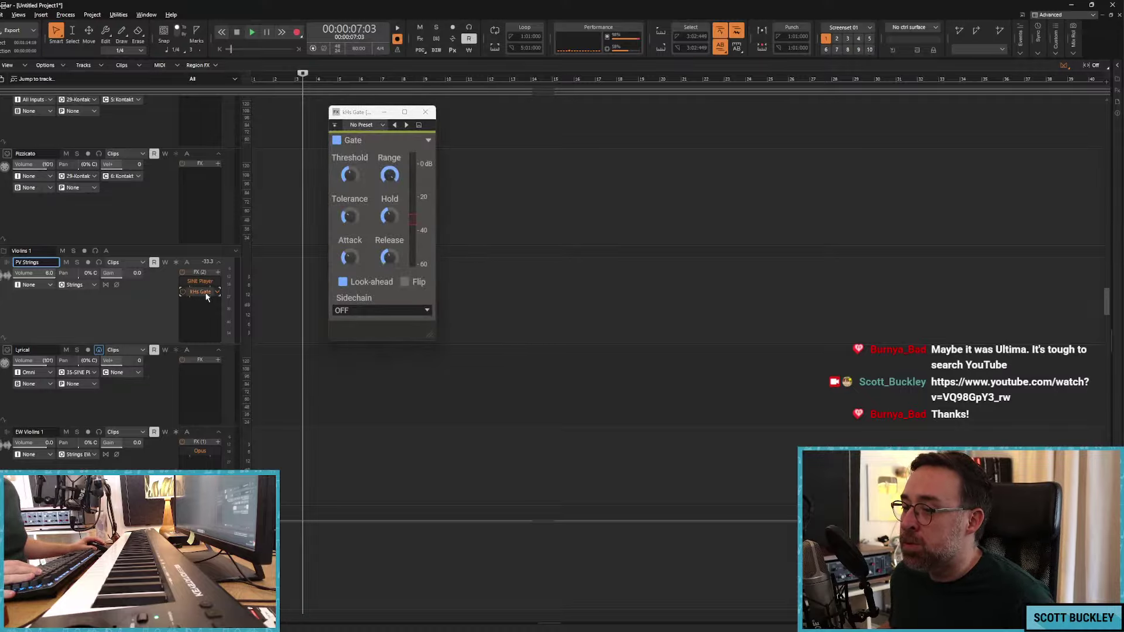
pyautogui.rightClick(199, 291)
pyautogui.click(218, 302)
# Step: Insert the kHs Gain effect after SINE Player on the PV Strings track and set its gain to +12.02 dB
pyautogui.rightClick(202, 312)
pyautogui.moveTo(272, 346)
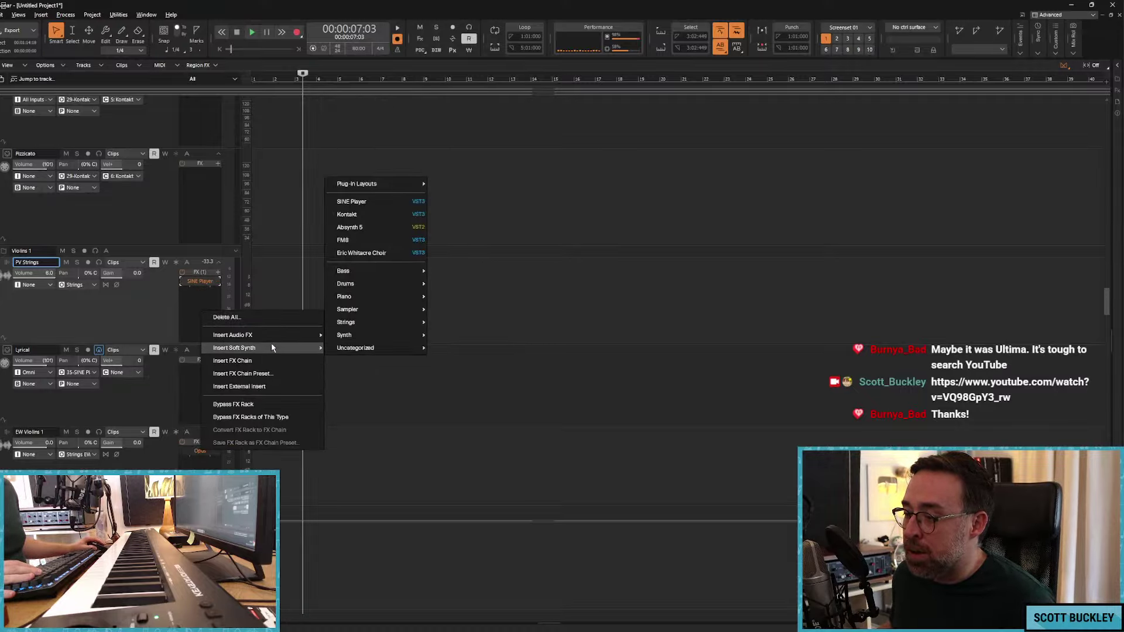
pyautogui.moveTo(372, 349)
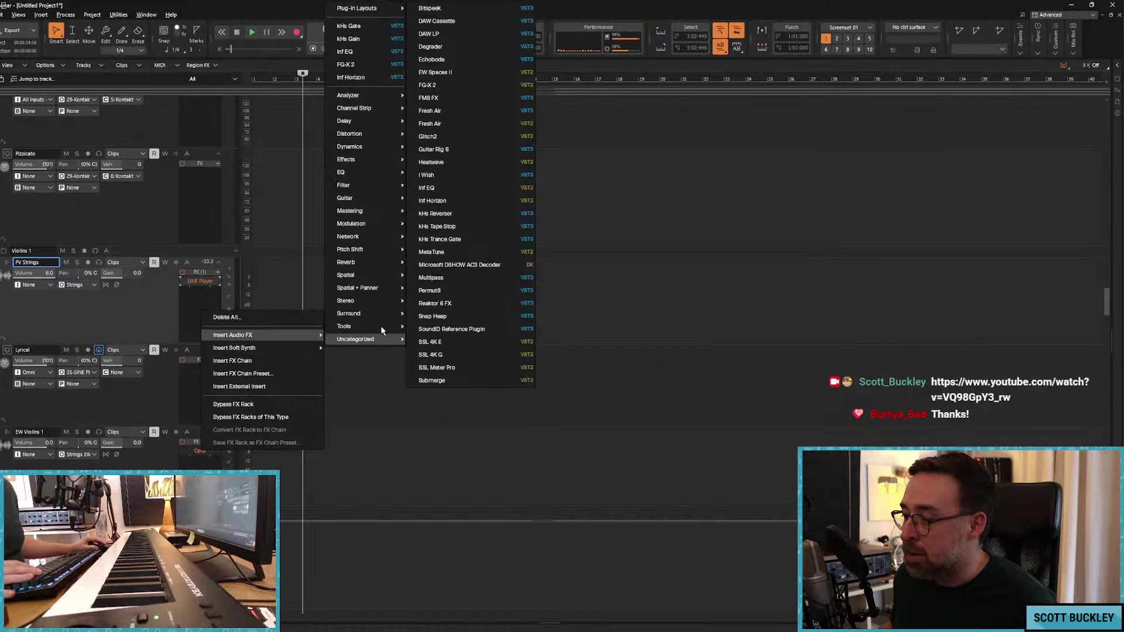
pyautogui.moveTo(385, 331)
pyautogui.click(431, 275)
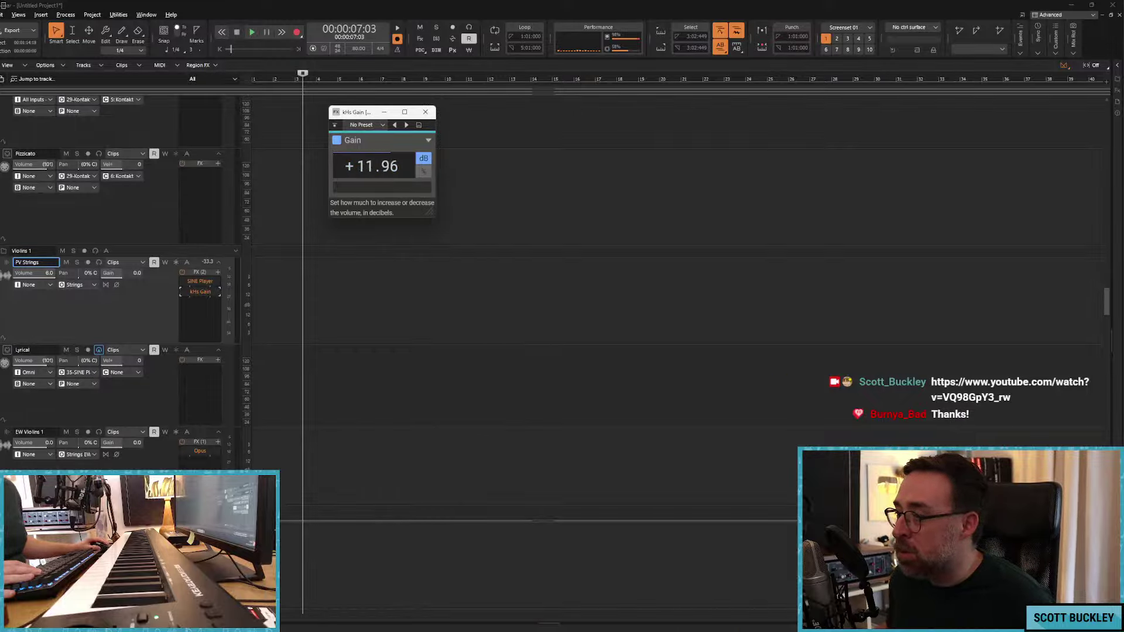
# Step: Play the project from the start with the Lyrical track selected to audition the solo violin over the whispering strings
pyautogui.click(207, 351)
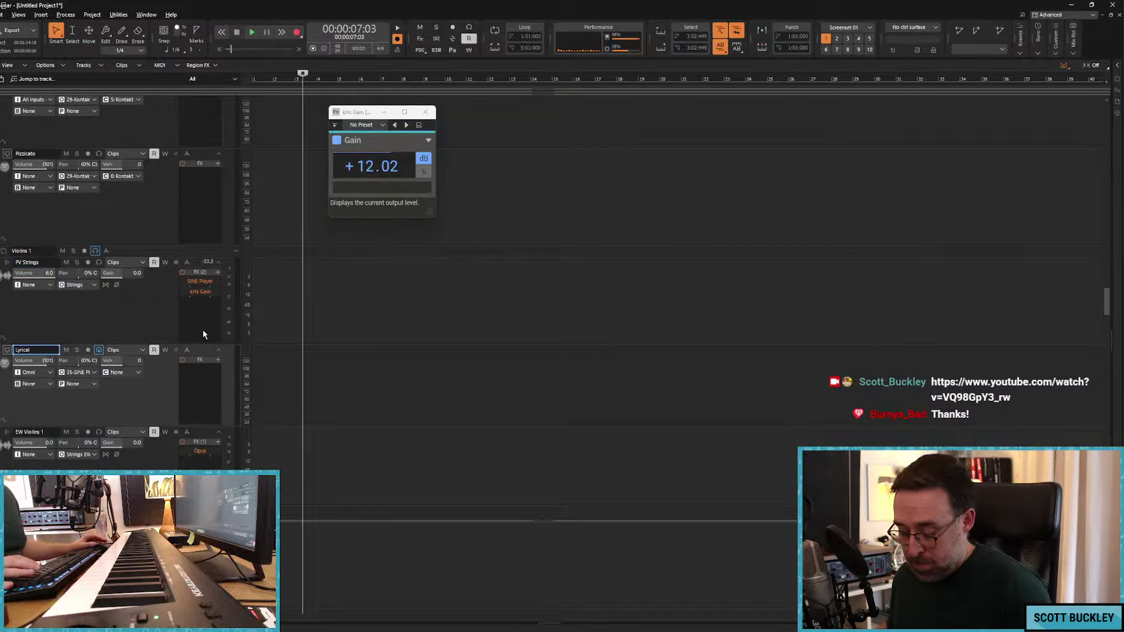
pyautogui.press('w')
pyautogui.press('space')
pyautogui.click(381, 112)
pyautogui.scroll(4, 318, 244)
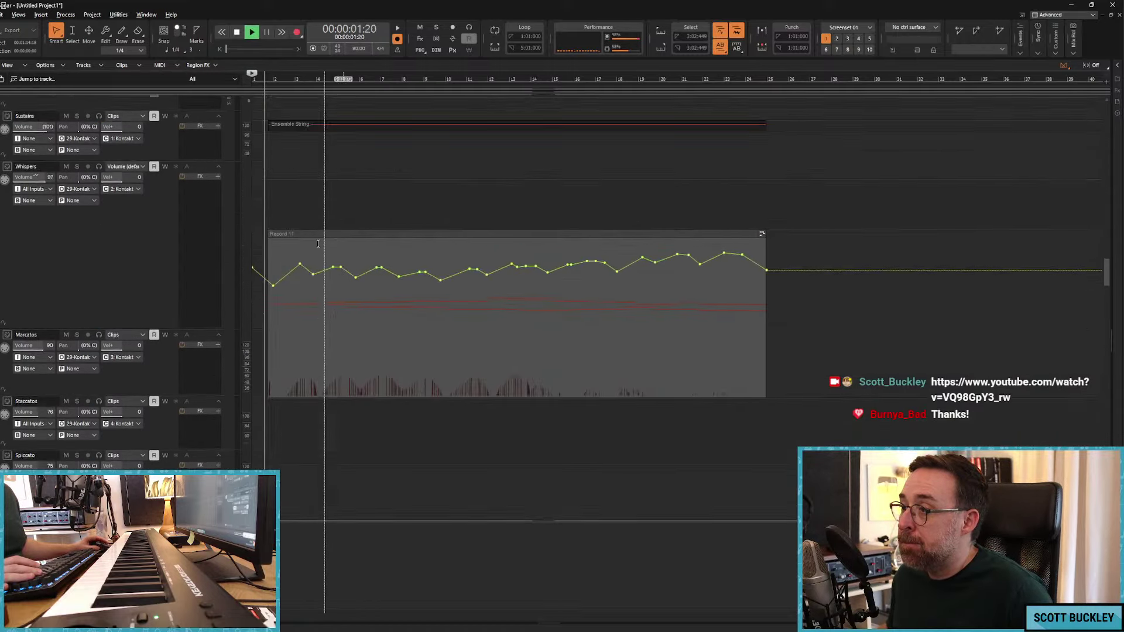
pyautogui.scroll(5, 318, 244)
pyautogui.scroll(-4, 310, 240)
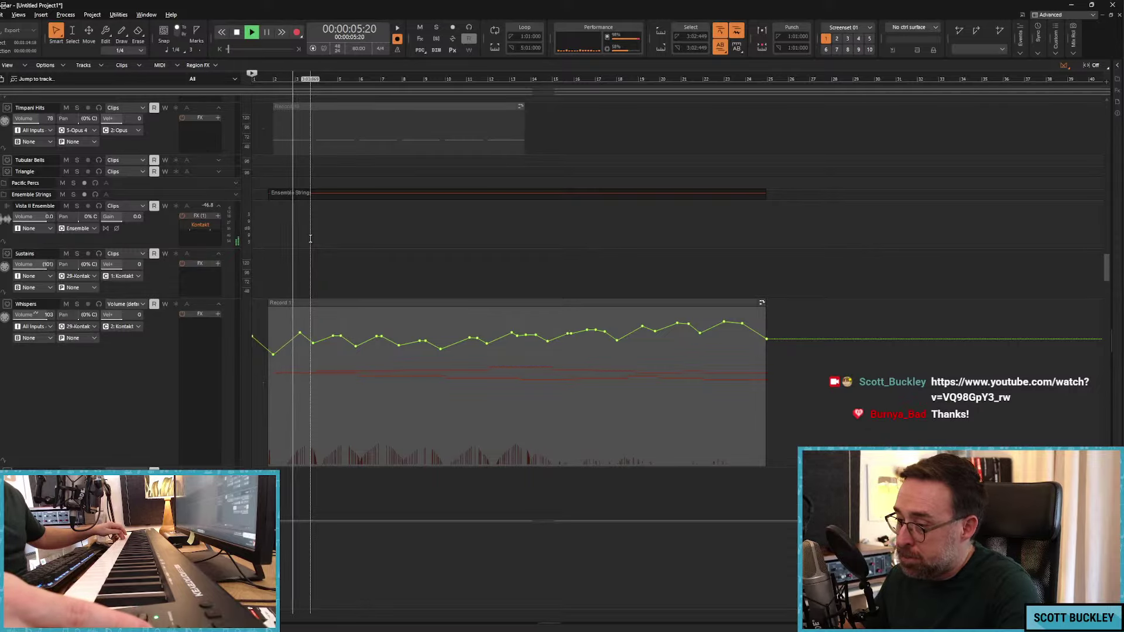
pyautogui.scroll(-8, 310, 240)
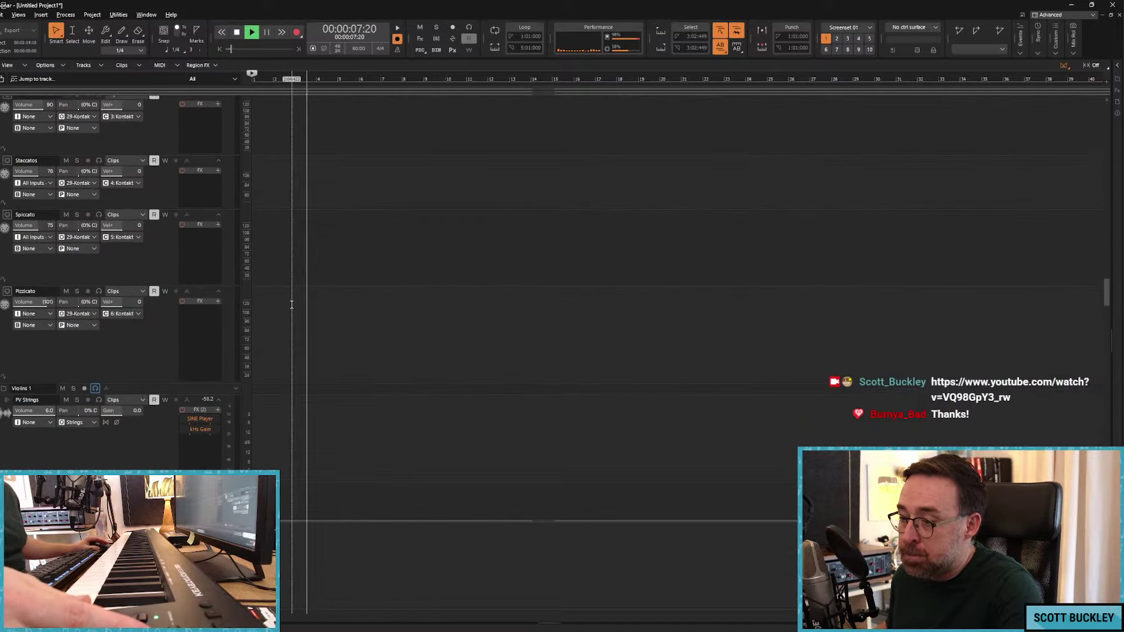
pyautogui.scroll(-1, 291, 304)
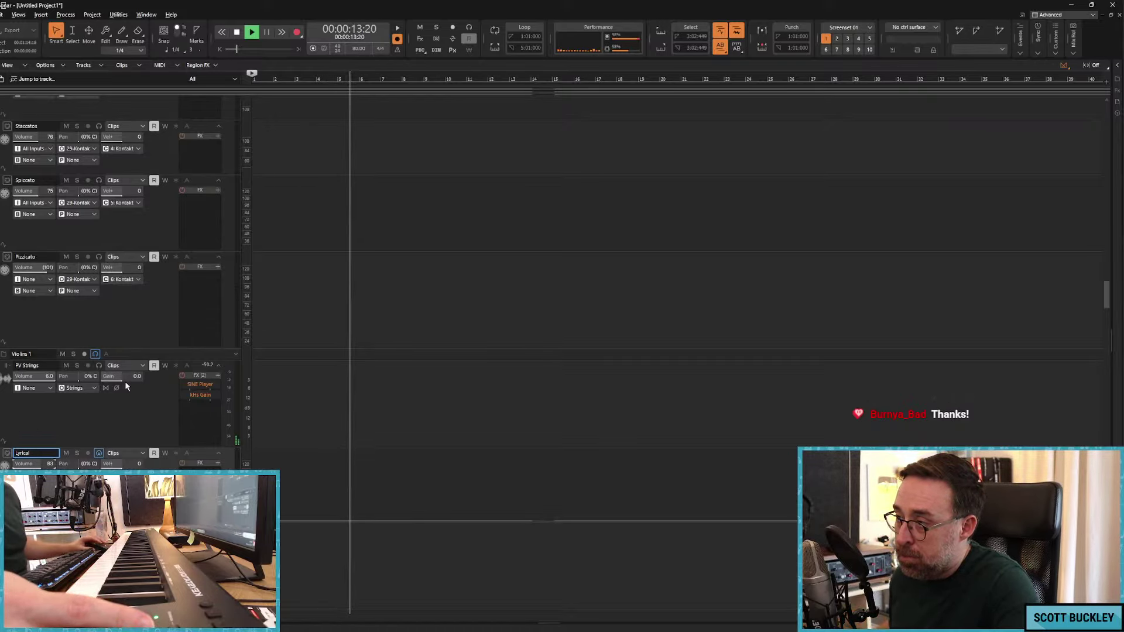
pyautogui.scroll(5, 285, 294)
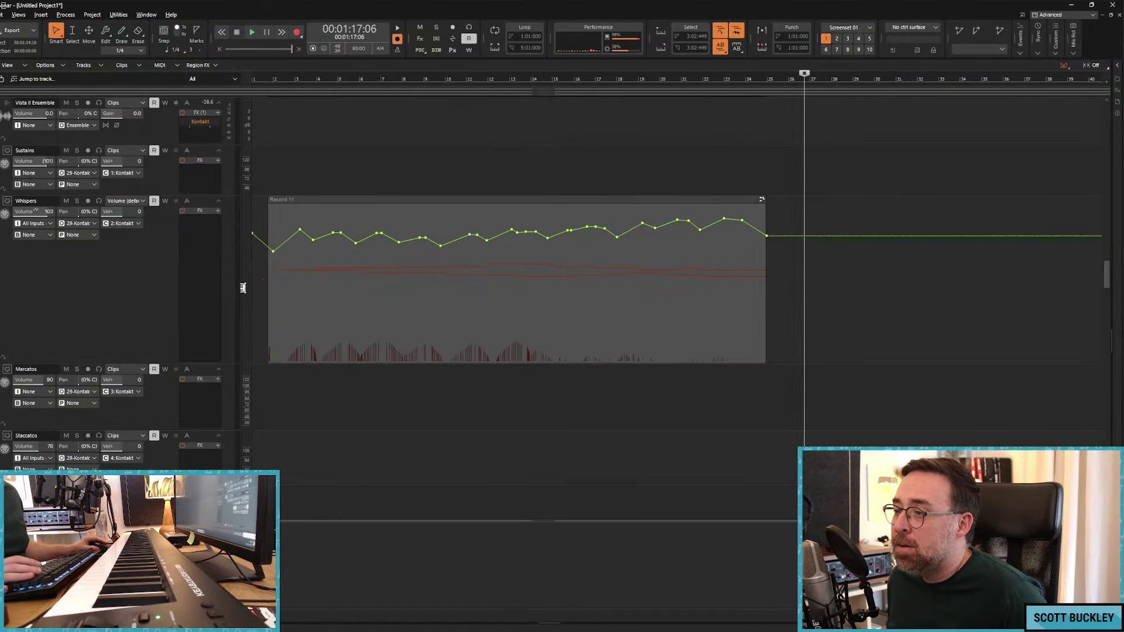
pyautogui.press('space')
# Step: Examine SINE Player's mixer, performance and controller option settings for the loaded Violin I first chair articulation
pyautogui.scroll(-6, 259, 345)
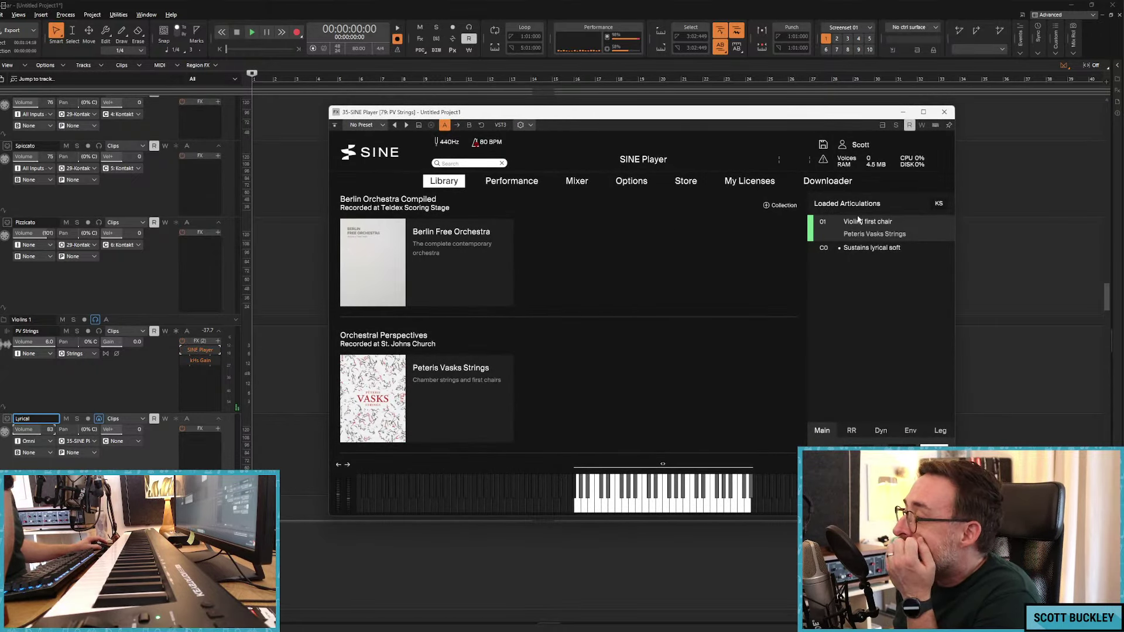
pyautogui.click(576, 182)
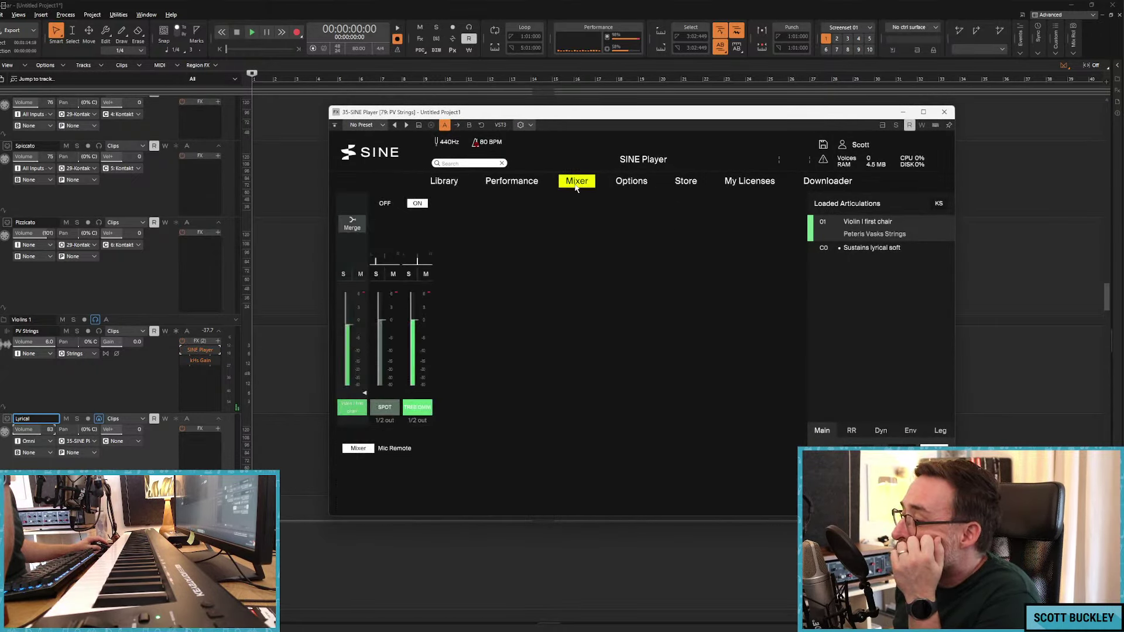
pyautogui.click(534, 183)
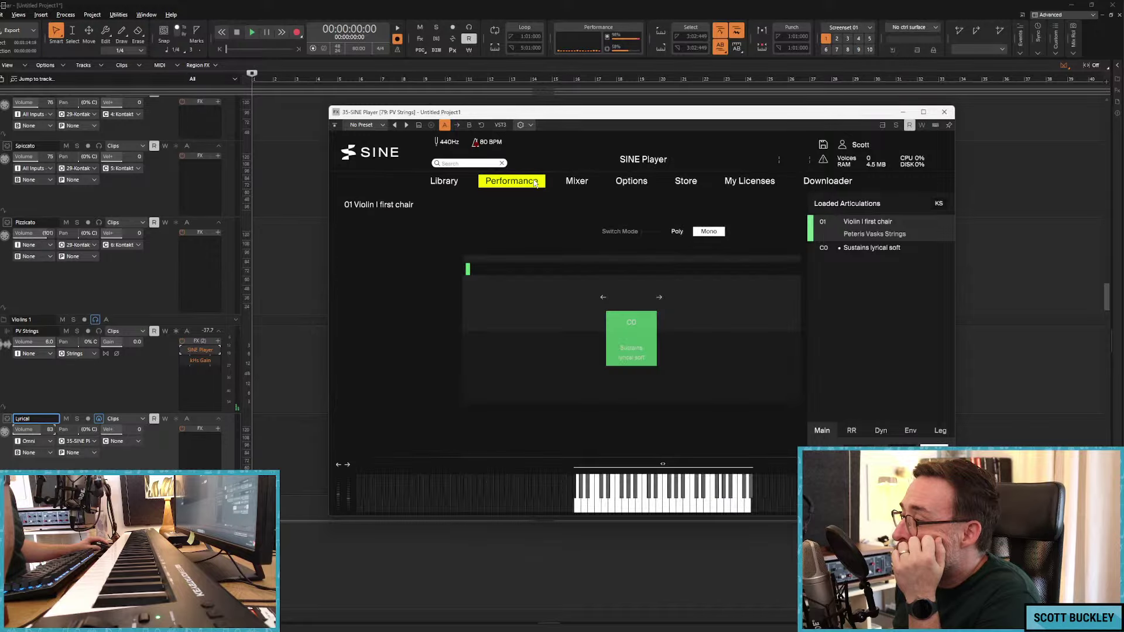
pyautogui.click(628, 185)
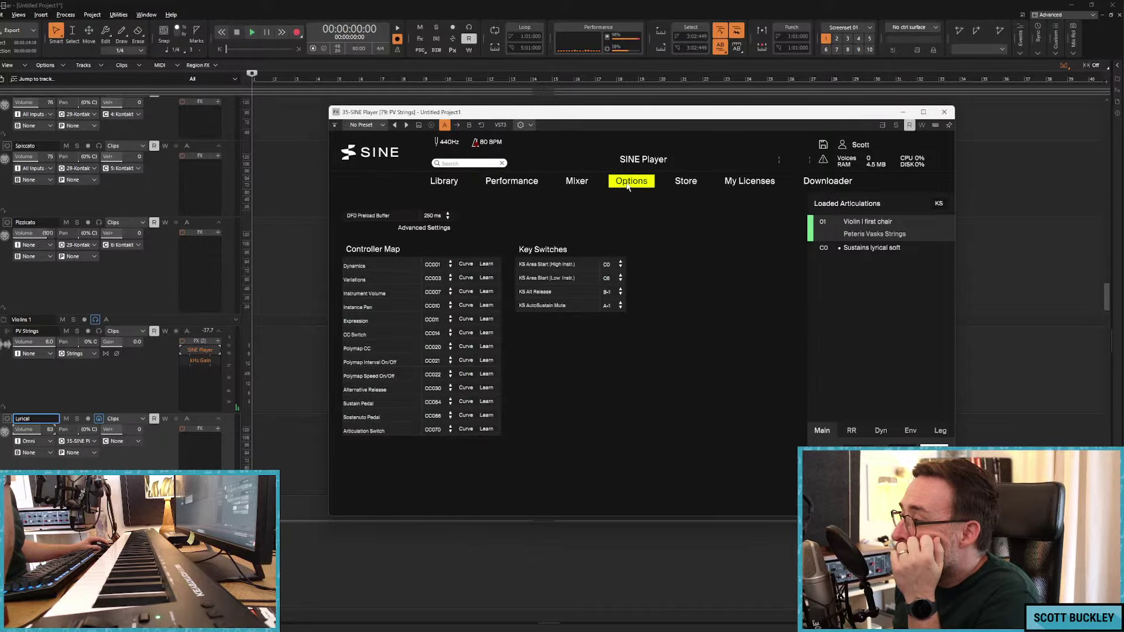
pyautogui.click(673, 183)
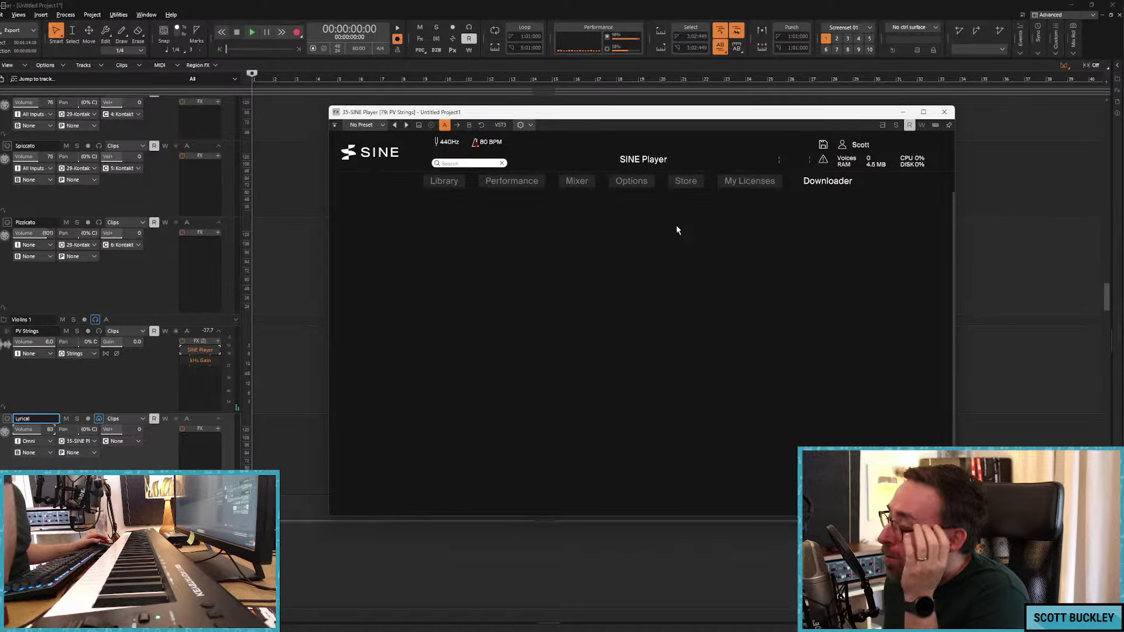
pyautogui.click(628, 183)
pyautogui.click(511, 182)
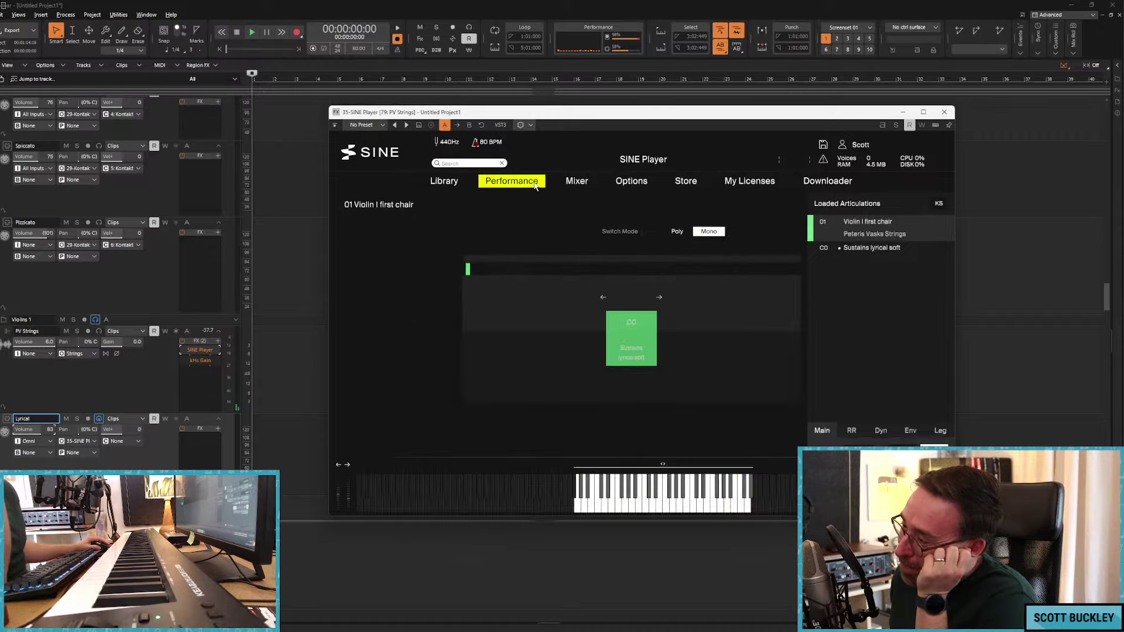
pyautogui.click(455, 185)
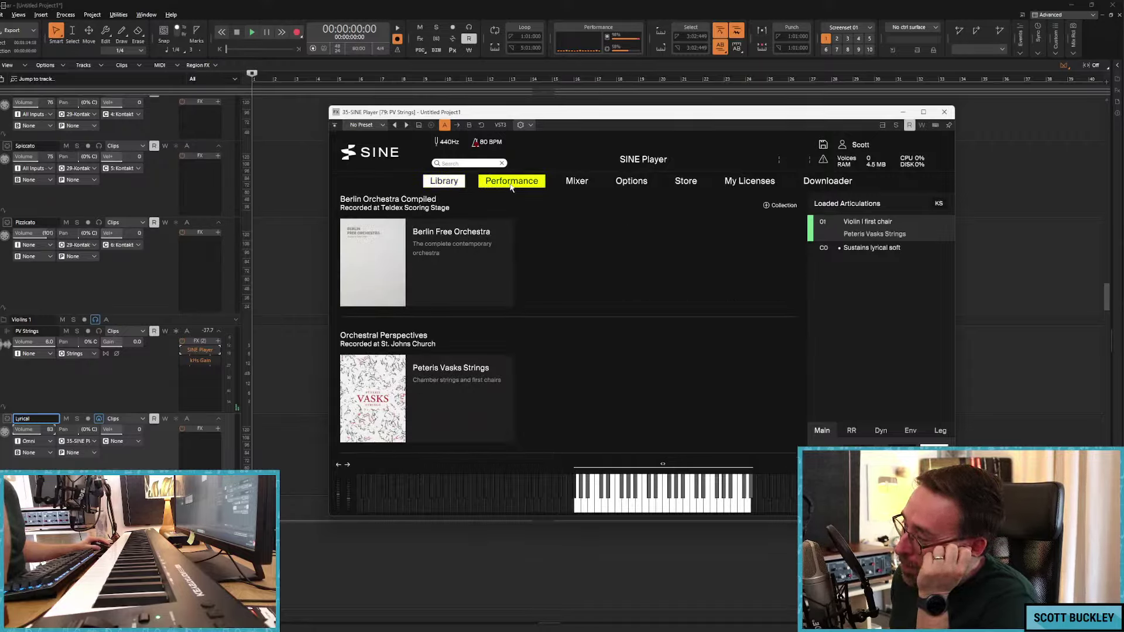
pyautogui.click(511, 185)
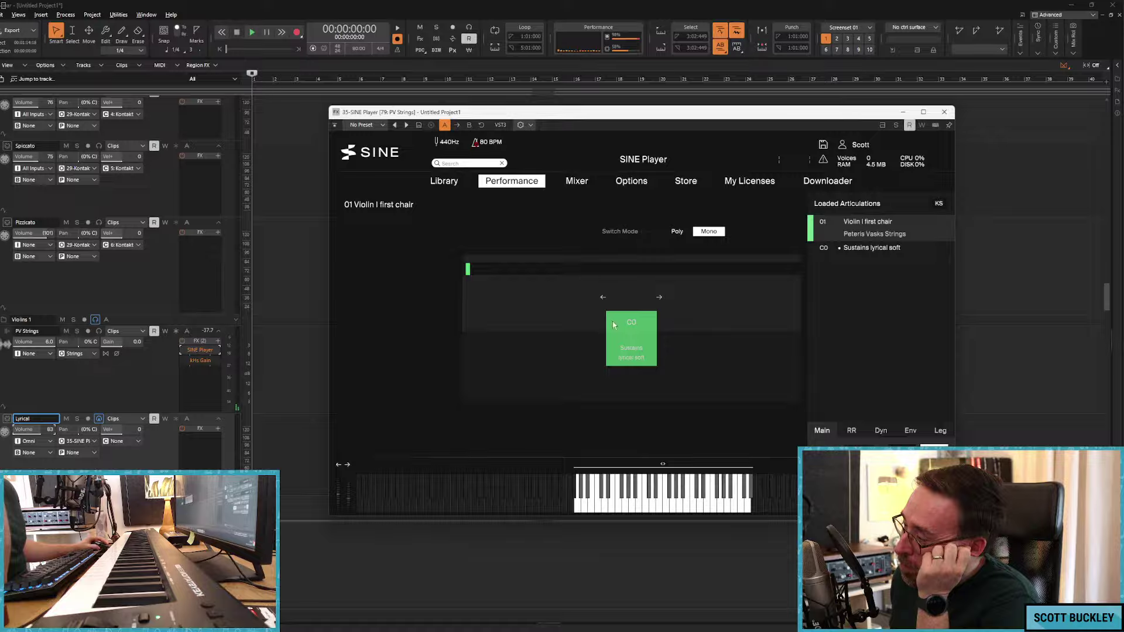
# Step: Lower the tree microphone level in SINE Player's mixer and play the project from the start to audition the solo violin
pyautogui.click(577, 183)
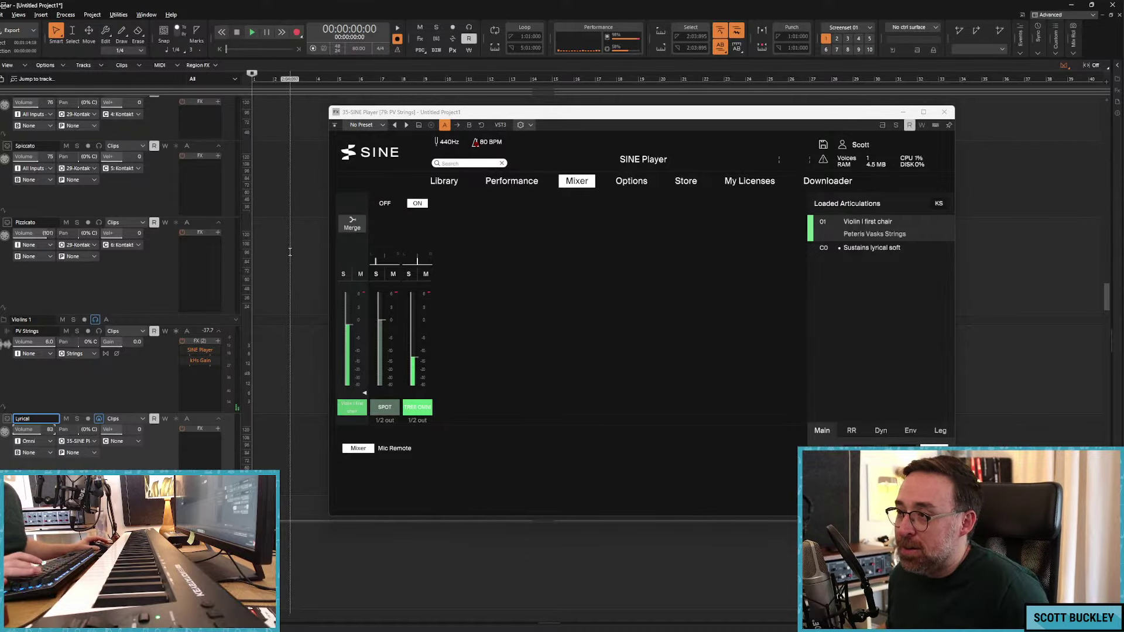
pyautogui.press('space')
pyautogui.click(944, 112)
pyautogui.scroll(5, 303, 350)
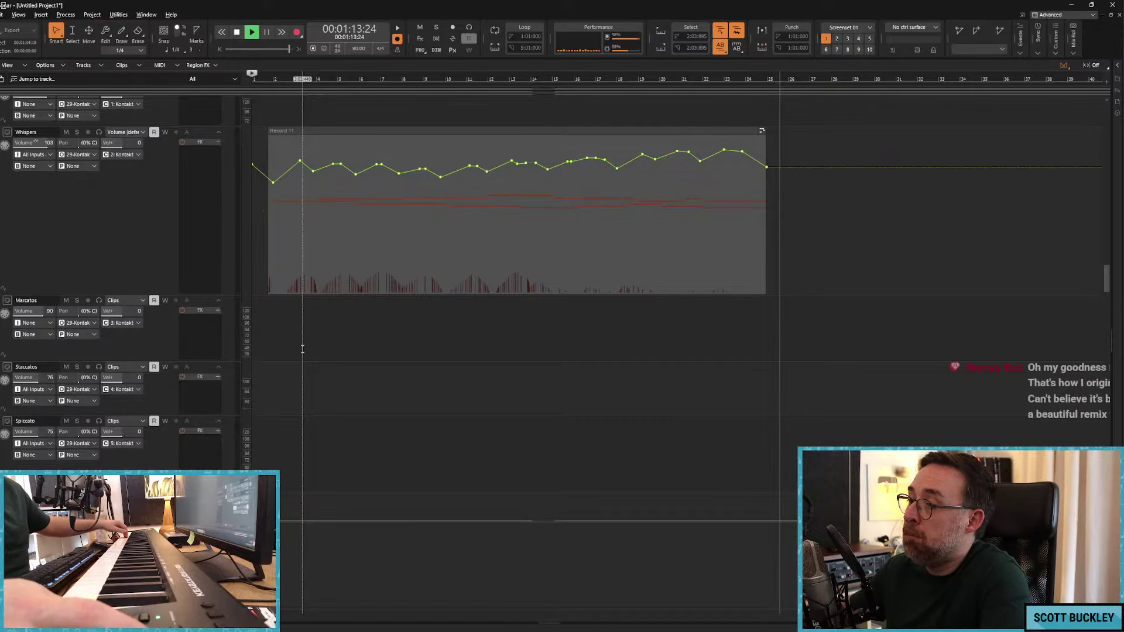
pyautogui.press('space')
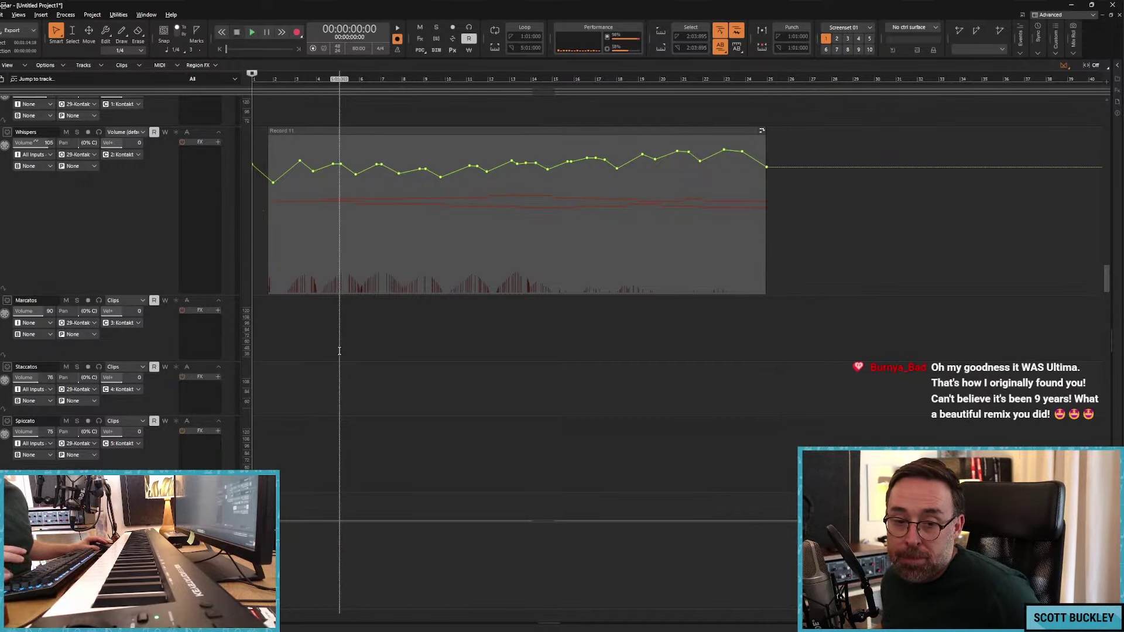
pyautogui.press('super')
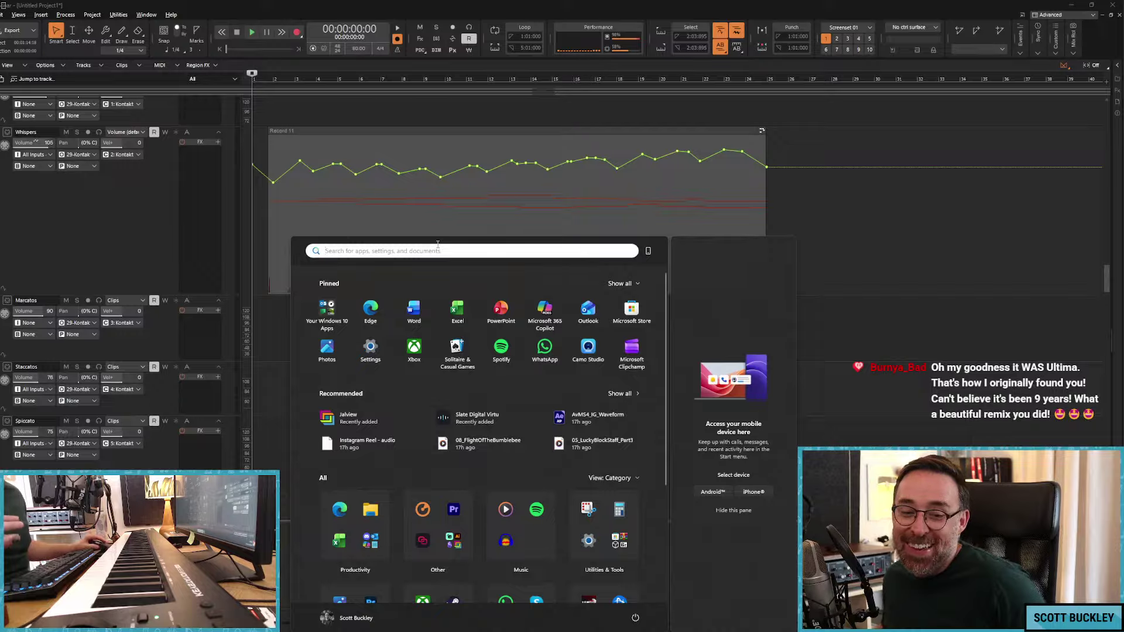
pyautogui.click(378, 12)
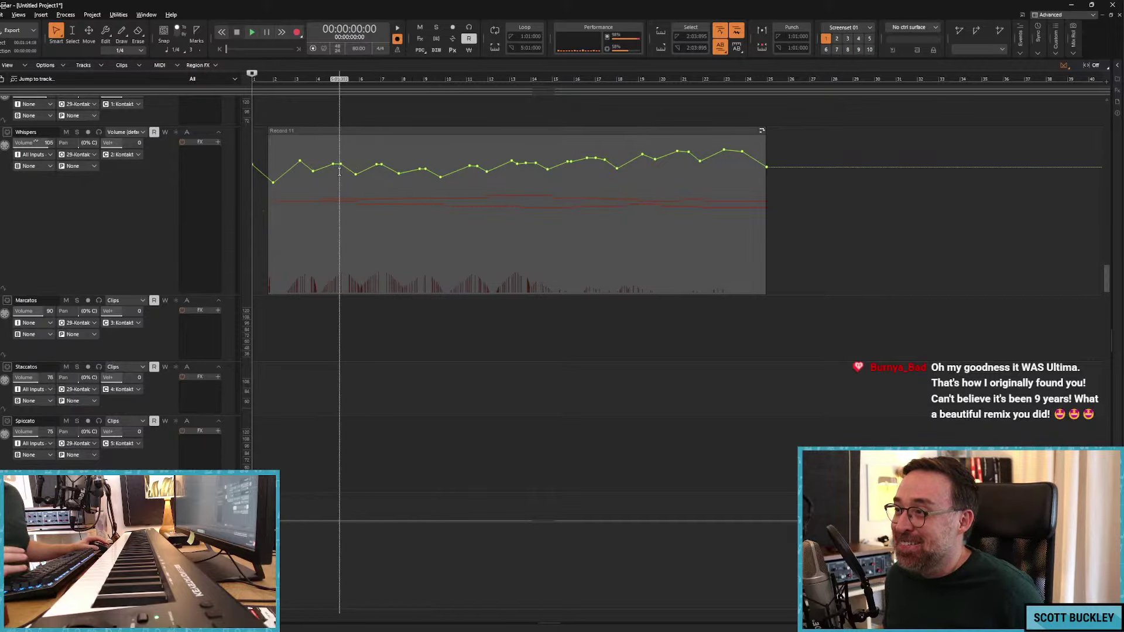
# Step: Play the project from the start once more to rehearse the violin line on the Lyrical track
pyautogui.scroll(-5, 316, 287)
pyautogui.scroll(1, 309, 298)
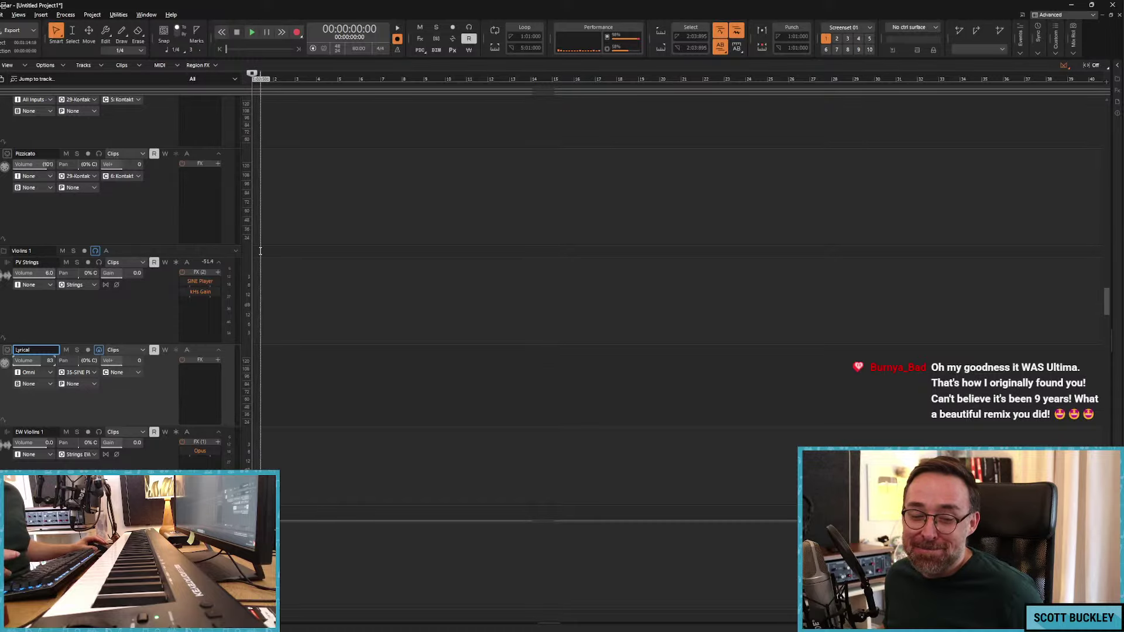
pyautogui.scroll(6, 269, 252)
pyautogui.press('space')
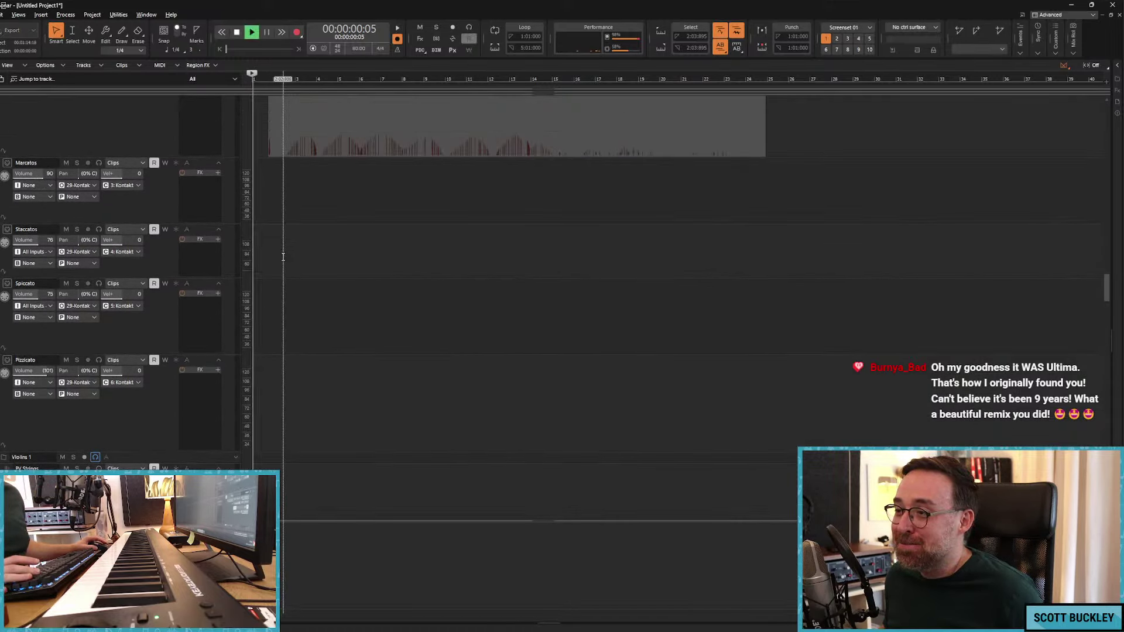
pyautogui.scroll(-3, 282, 256)
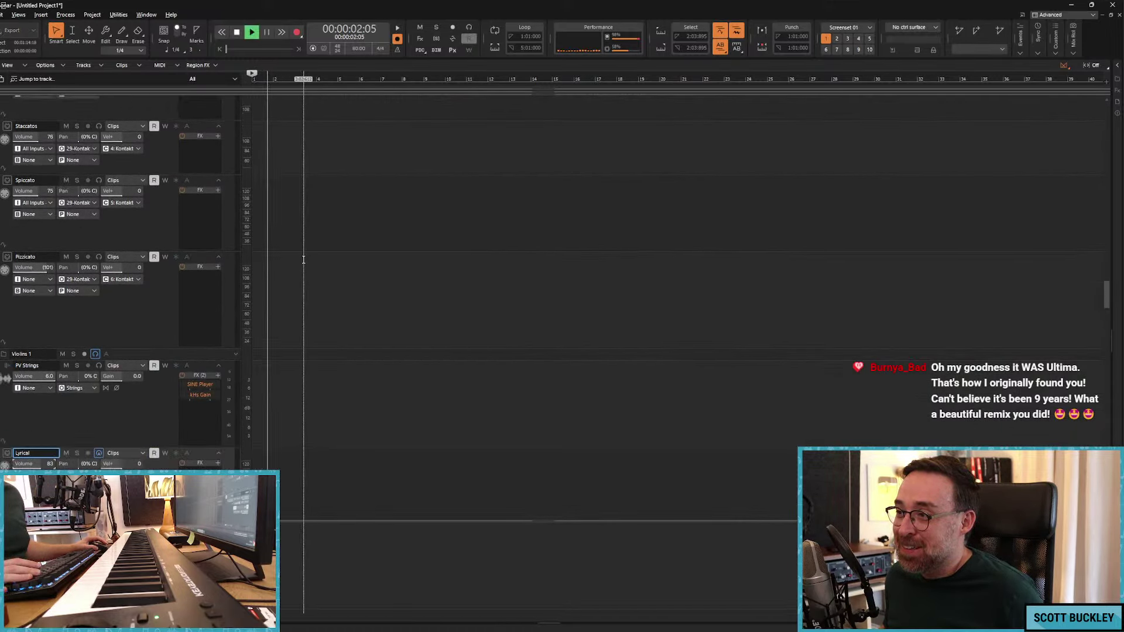
pyautogui.press('space')
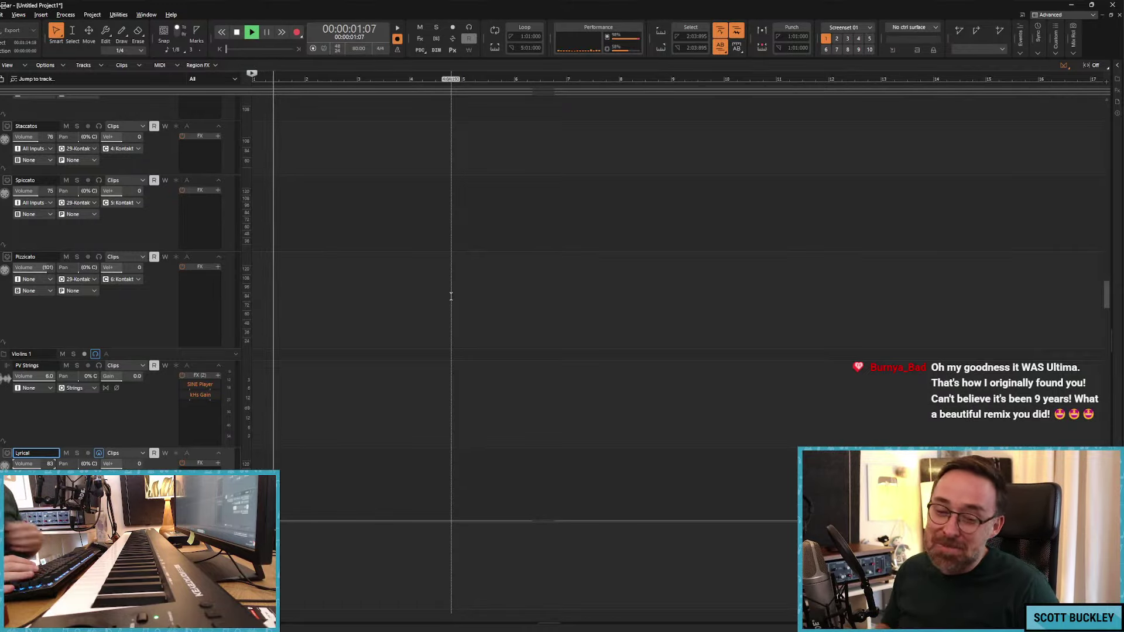
pyautogui.scroll(6, 410, 292)
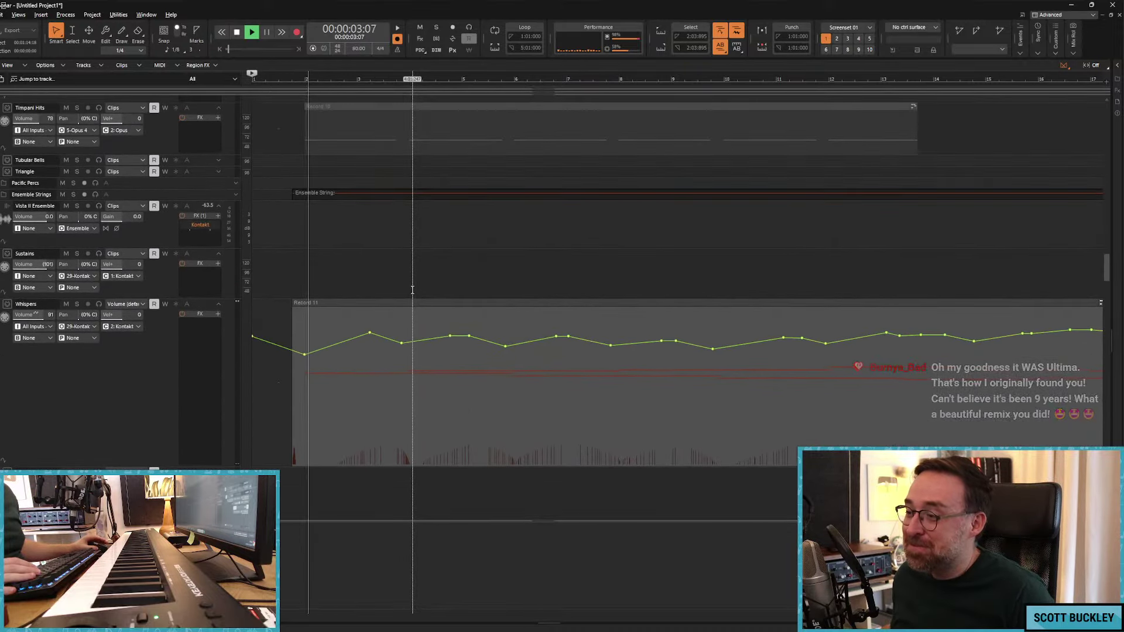
pyautogui.press('space')
pyautogui.press('r')
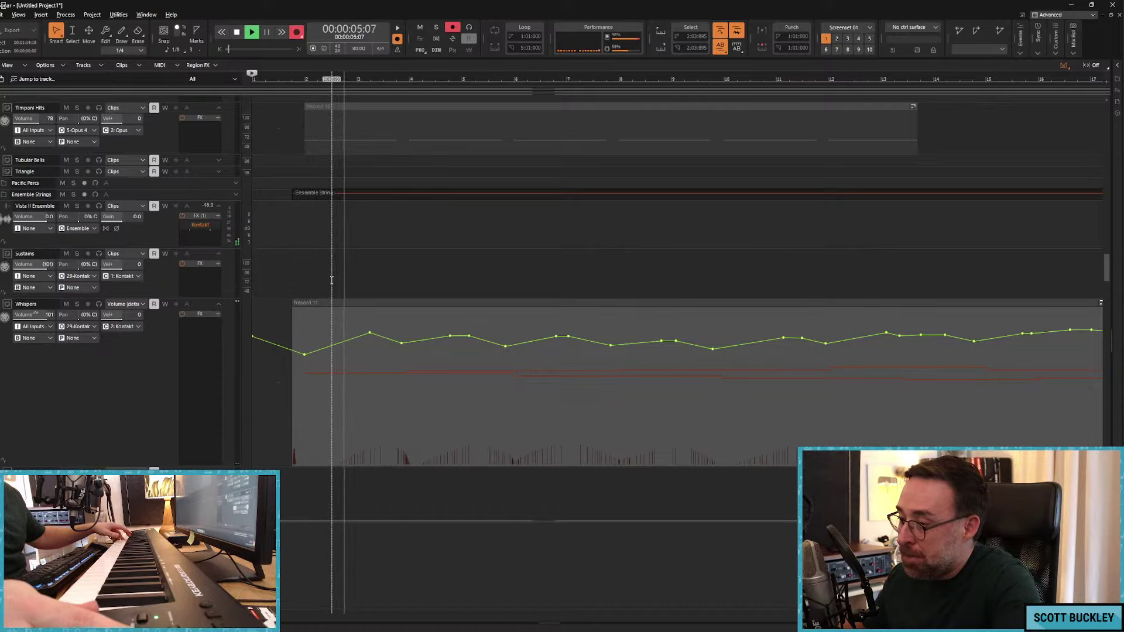
pyautogui.press('space')
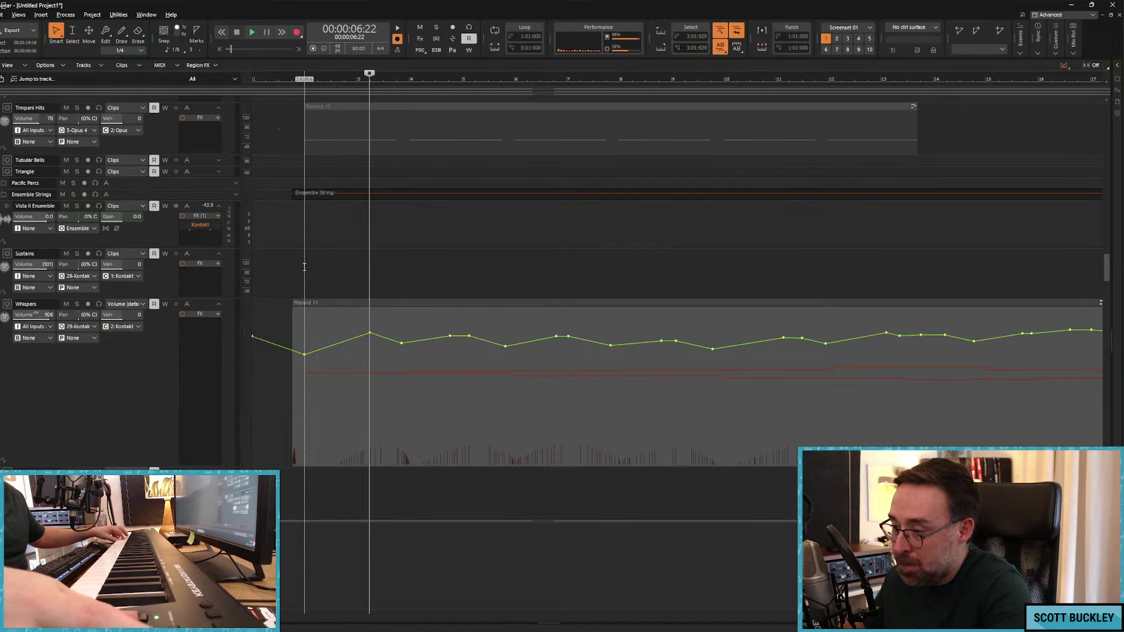
# Step: Record the solo violin line on the Lyrical track from the project start to about 1:15, over the whispering strings
pyautogui.press('r')
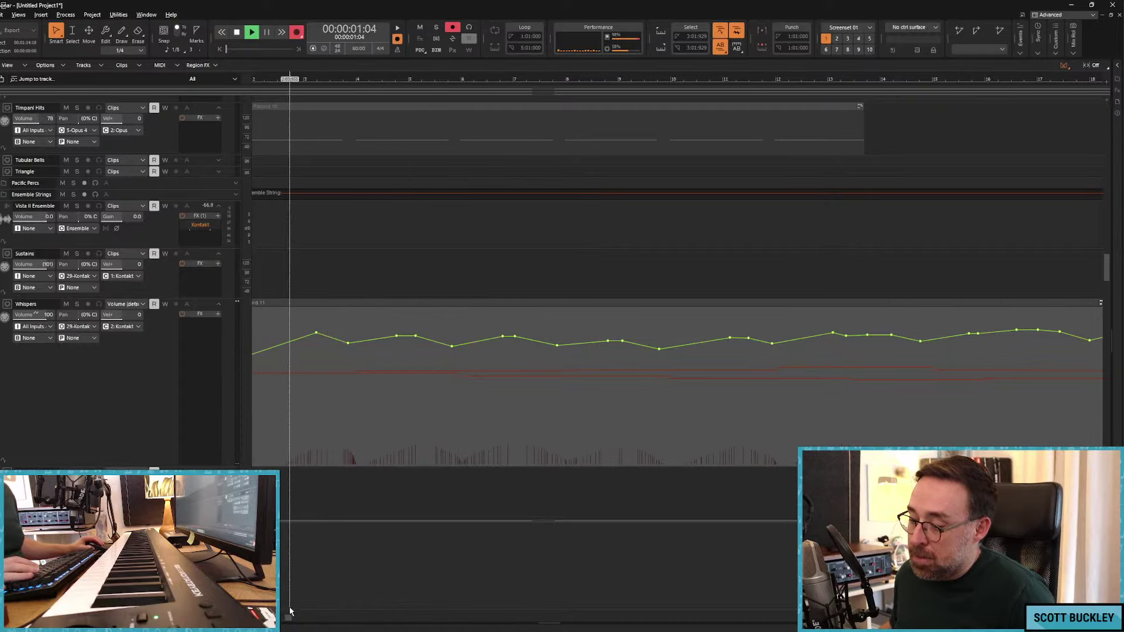
pyautogui.press('space')
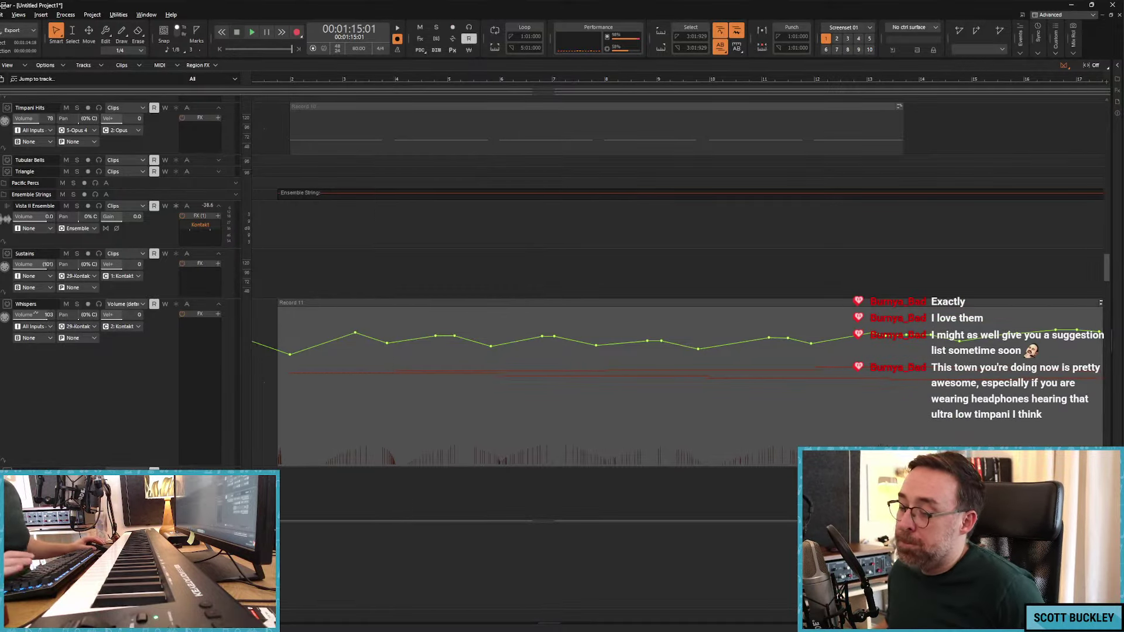
pyautogui.press('space')
# Step: Split the recorded violin clip on the Lyrical track near its end in bar 25 and delete the leftover tail
pyautogui.scroll(-5, 351, 376)
pyautogui.scroll(-3, 348, 376)
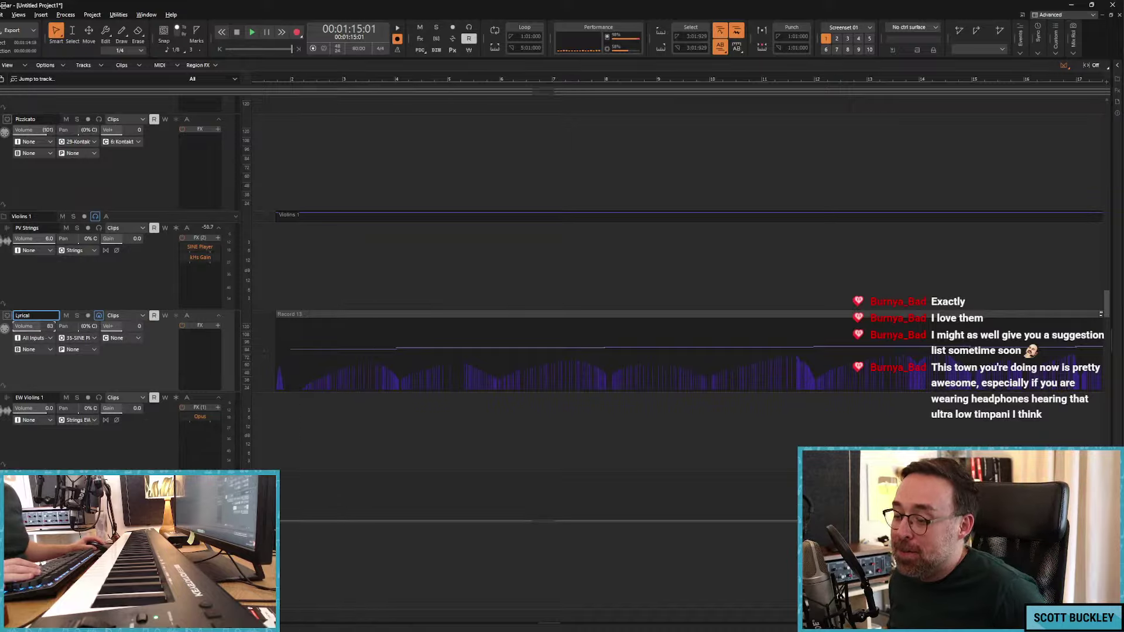
pyautogui.moveTo(351, 620); pyautogui.dragTo(683, 605)
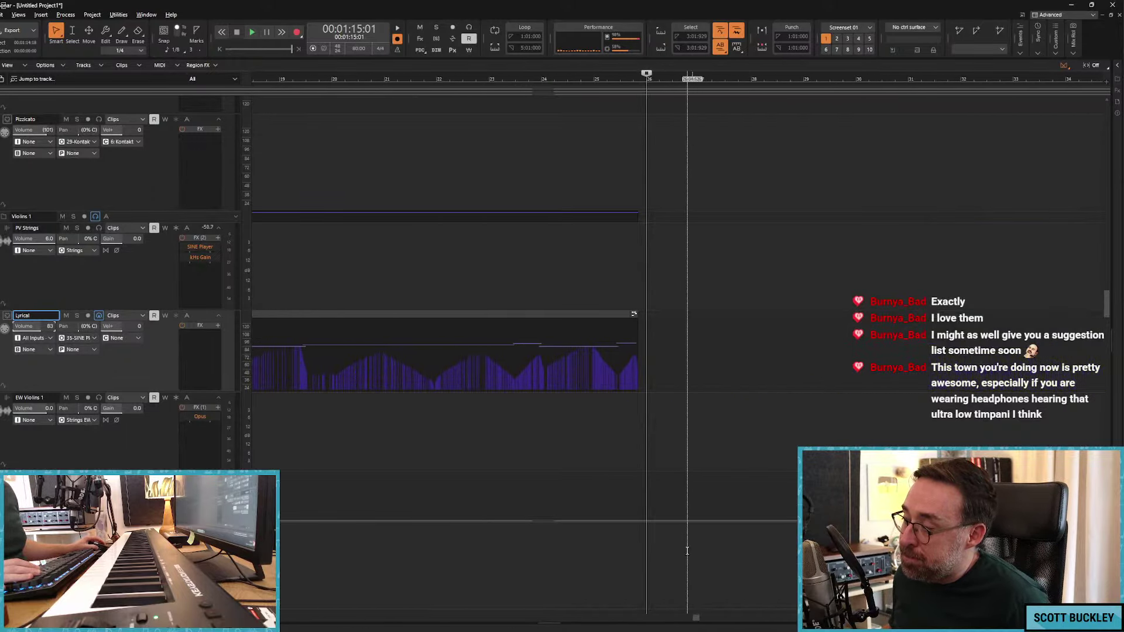
pyautogui.keyDown('shift'); pyautogui.click(614, 345); pyautogui.keyUp('shift')
pyautogui.click(614, 346)
pyautogui.click(626, 315)
pyautogui.press('s')
pyautogui.click(625, 315)
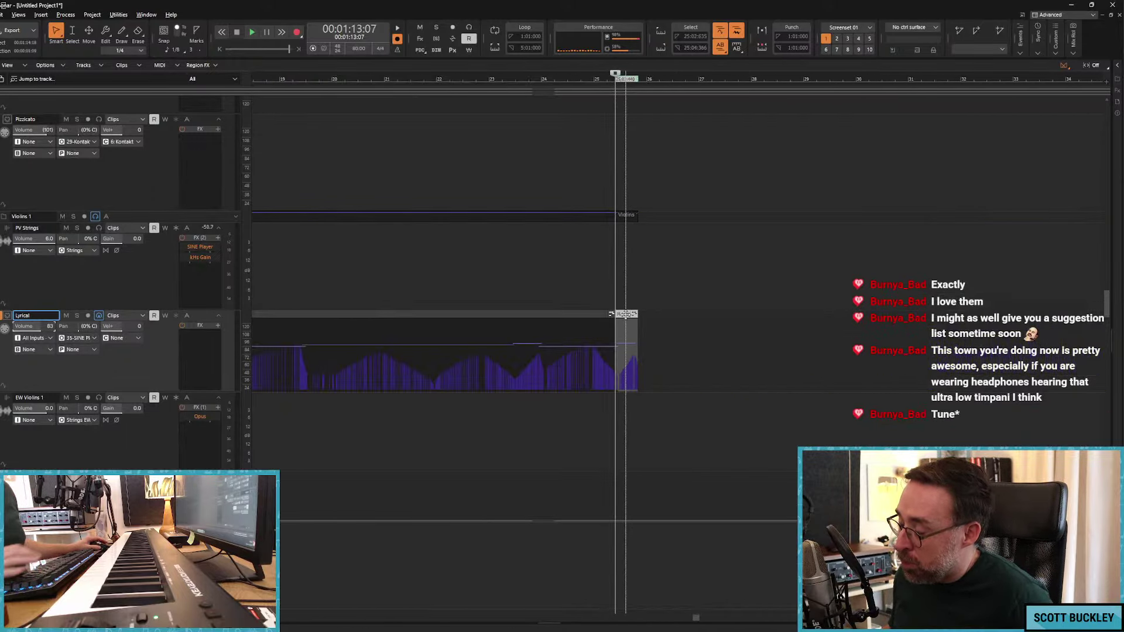
pyautogui.press('Delete')
# Step: Return to the project start and switch the Lyrical track from its clips to the volume automation envelope
pyautogui.click(429, 328)
pyautogui.press('w')
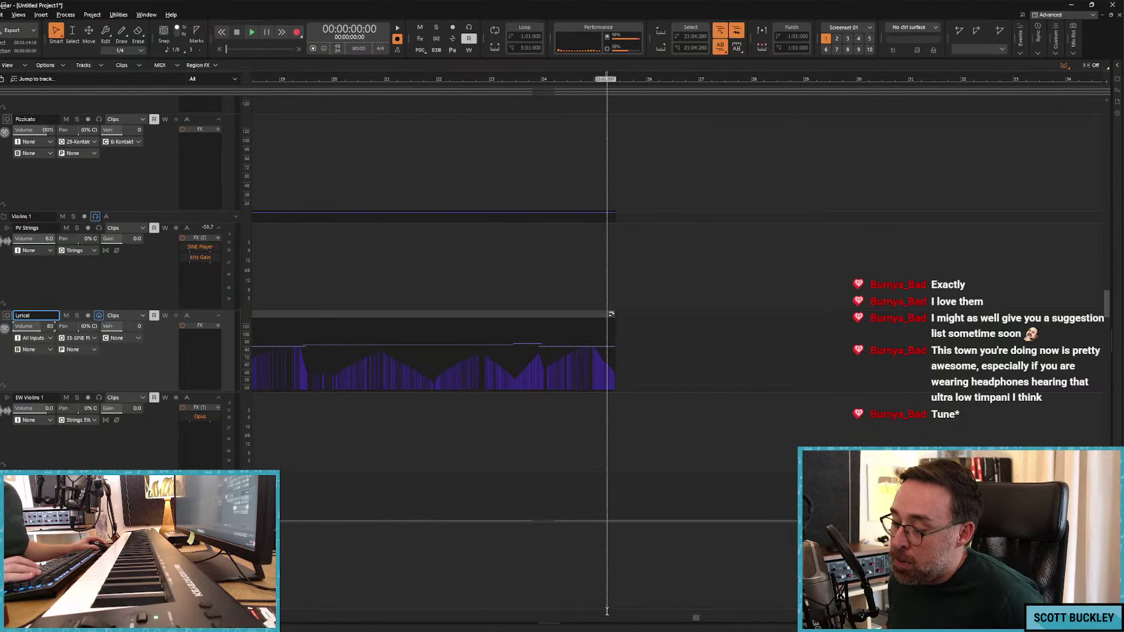
pyautogui.moveTo(696, 617); pyautogui.dragTo(275, 618)
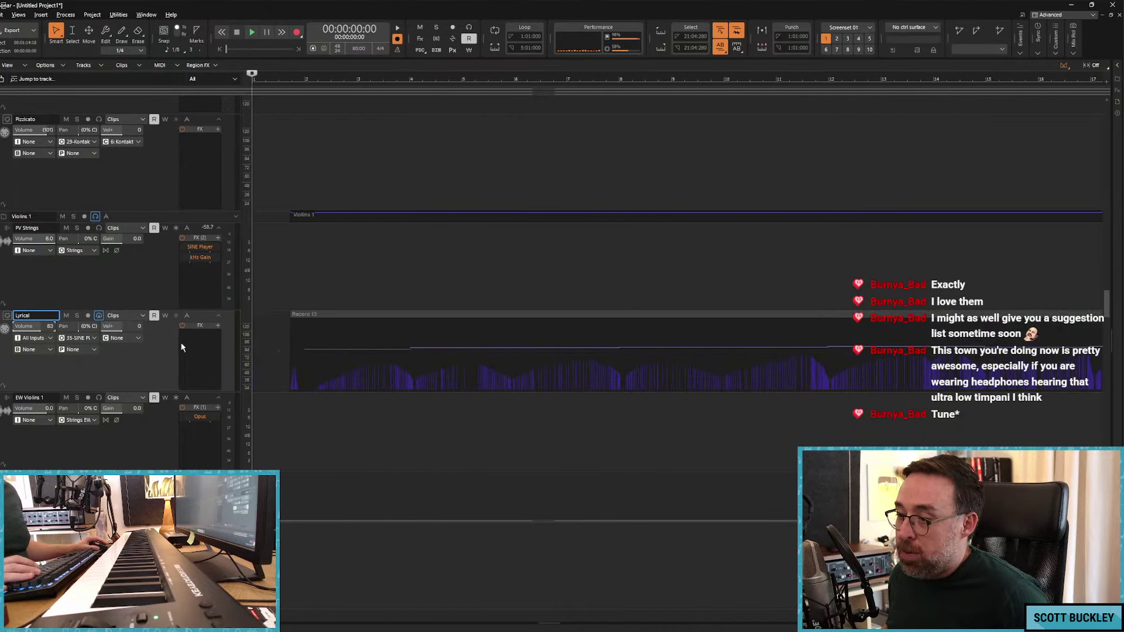
pyautogui.press('space')
pyautogui.click(142, 316)
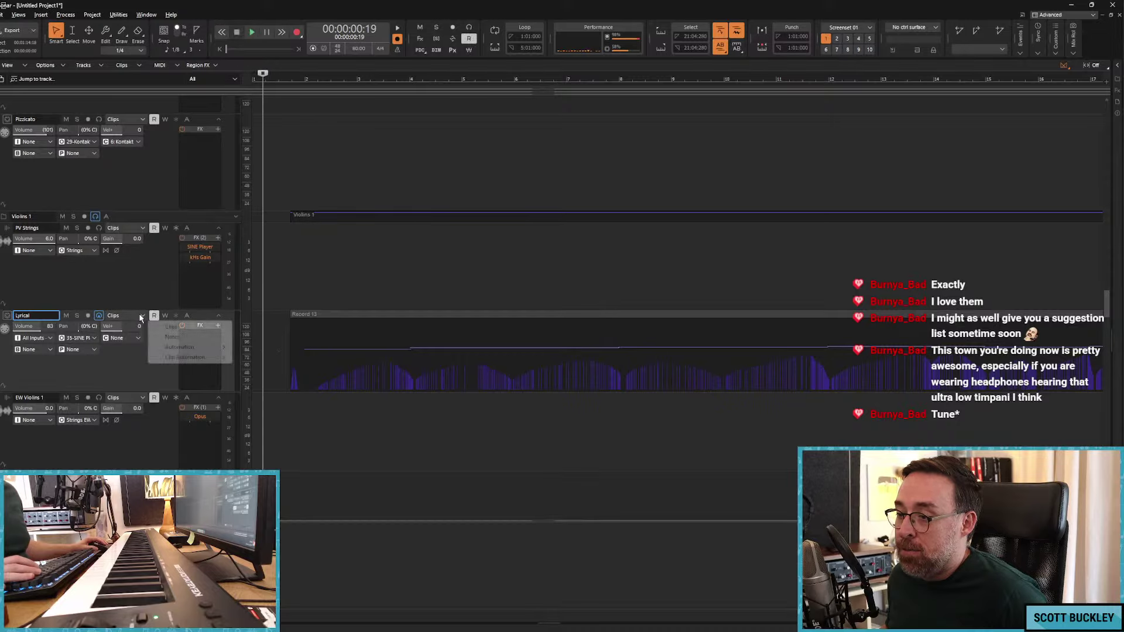
pyautogui.moveTo(184, 350)
pyautogui.click(321, 359)
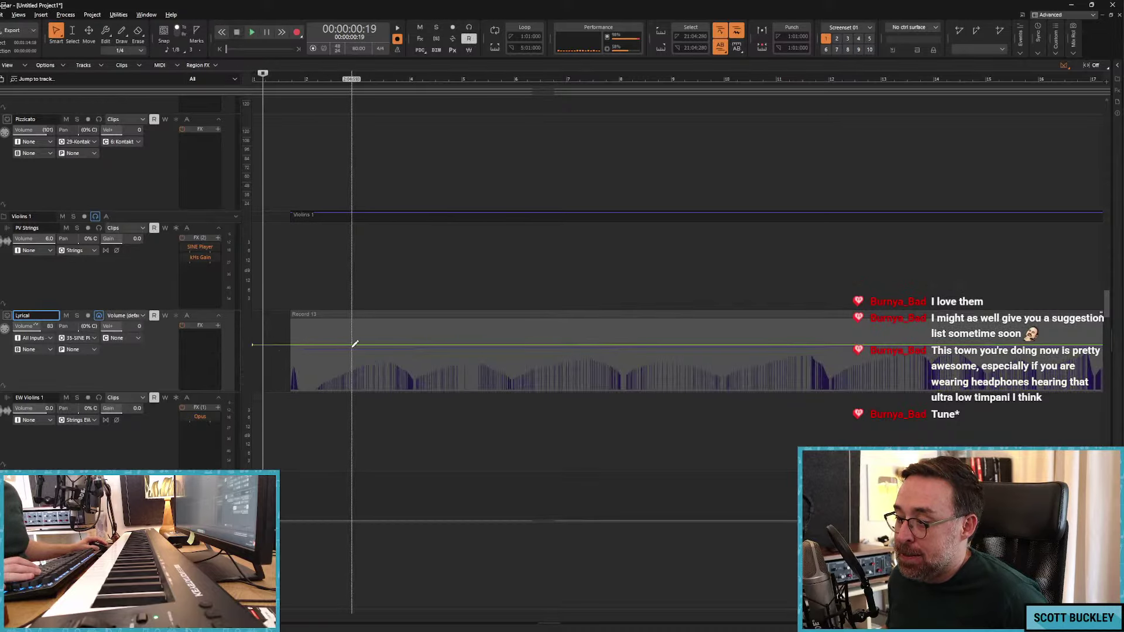
# Step: Shape the Lyrical track's volume envelope into rising and falling swells from bar 2 to about bar 7
pyautogui.moveTo(354, 344); pyautogui.dragTo(385, 334)
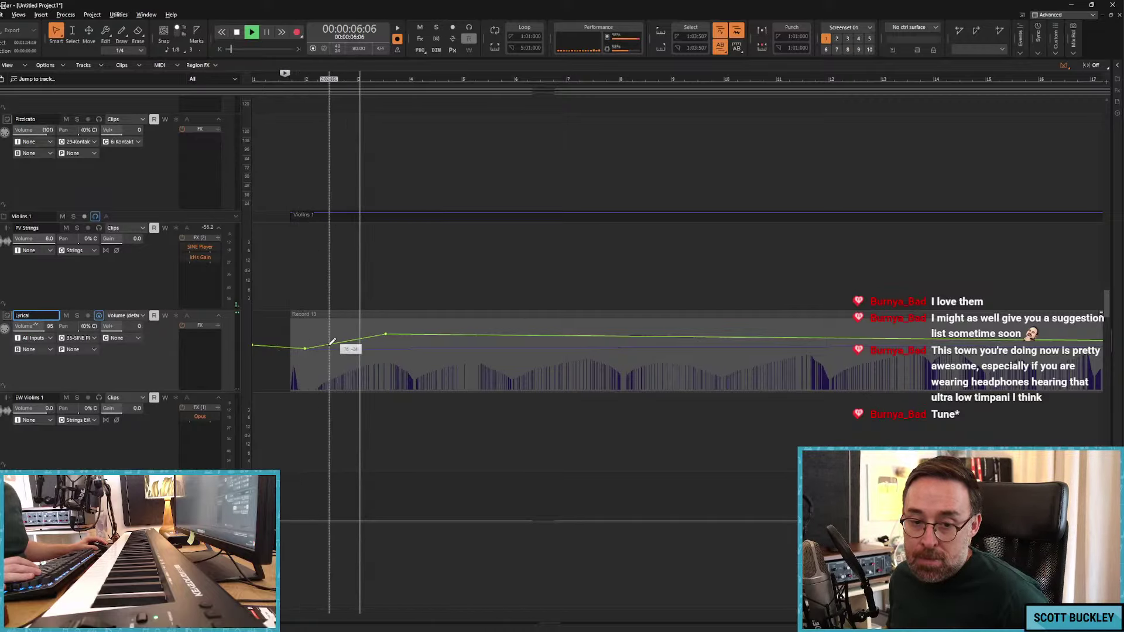
pyautogui.moveTo(411, 335); pyautogui.dragTo(410, 345)
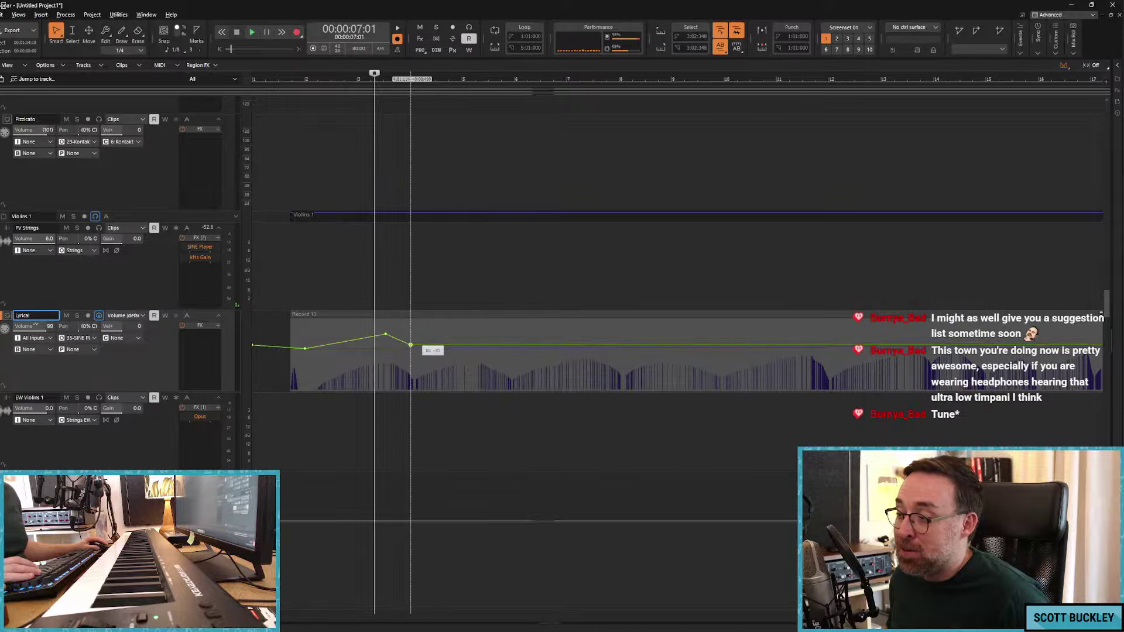
pyautogui.click(468, 333)
pyautogui.click(496, 335)
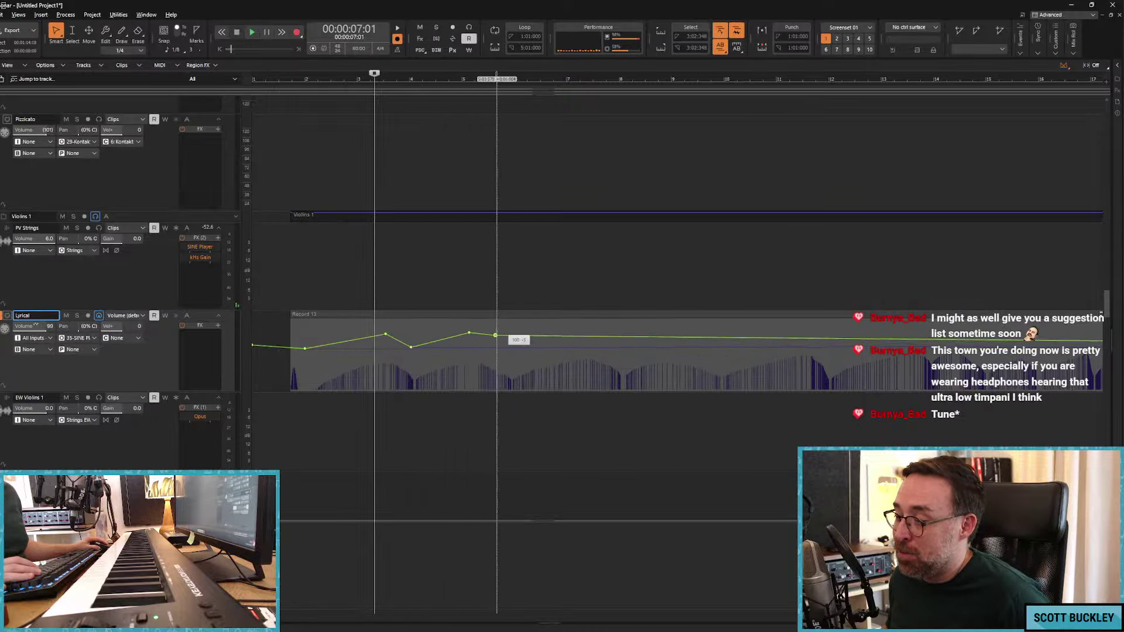
pyautogui.moveTo(495, 335); pyautogui.dragTo(513, 344)
pyautogui.click(578, 332)
# Step: Play the project from the start, refine the violin's volume swell around bars 5 and 6, and add further swells to about bar 10
pyautogui.press('w')
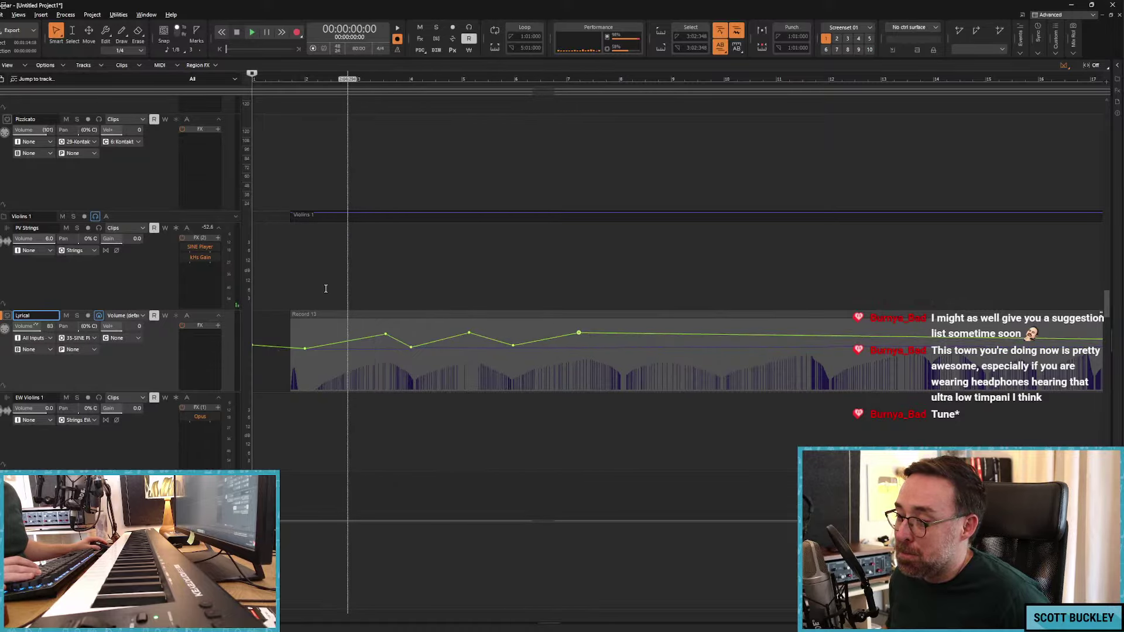
pyautogui.press('space')
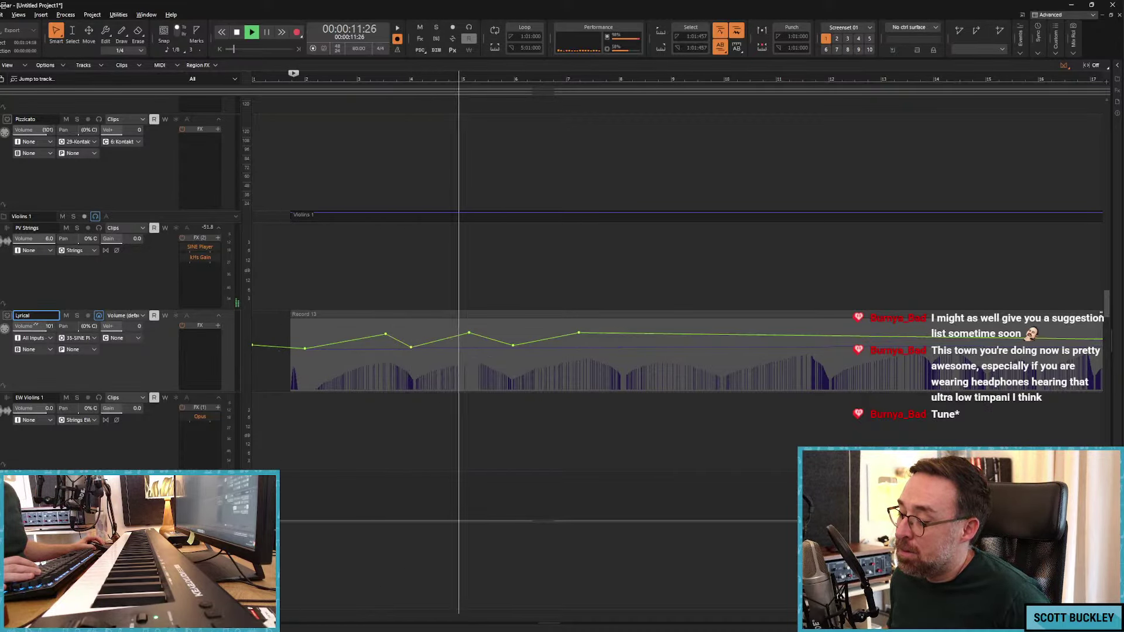
pyautogui.moveTo(300, 618); pyautogui.dragTo(308, 619)
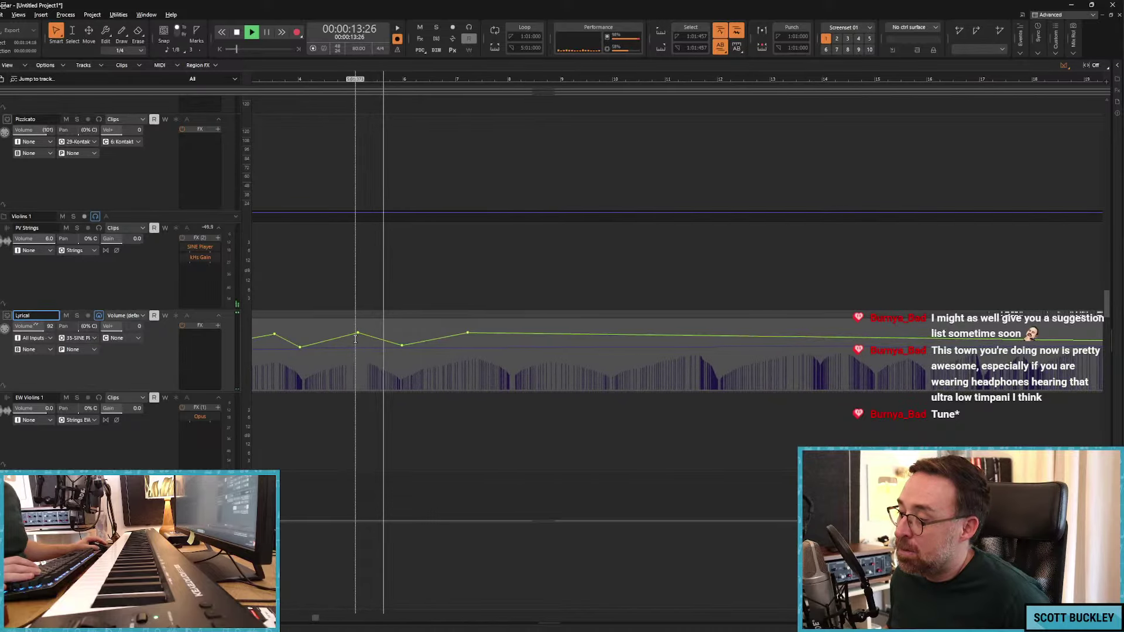
pyautogui.moveTo(358, 333); pyautogui.dragTo(405, 348)
pyautogui.click(480, 333)
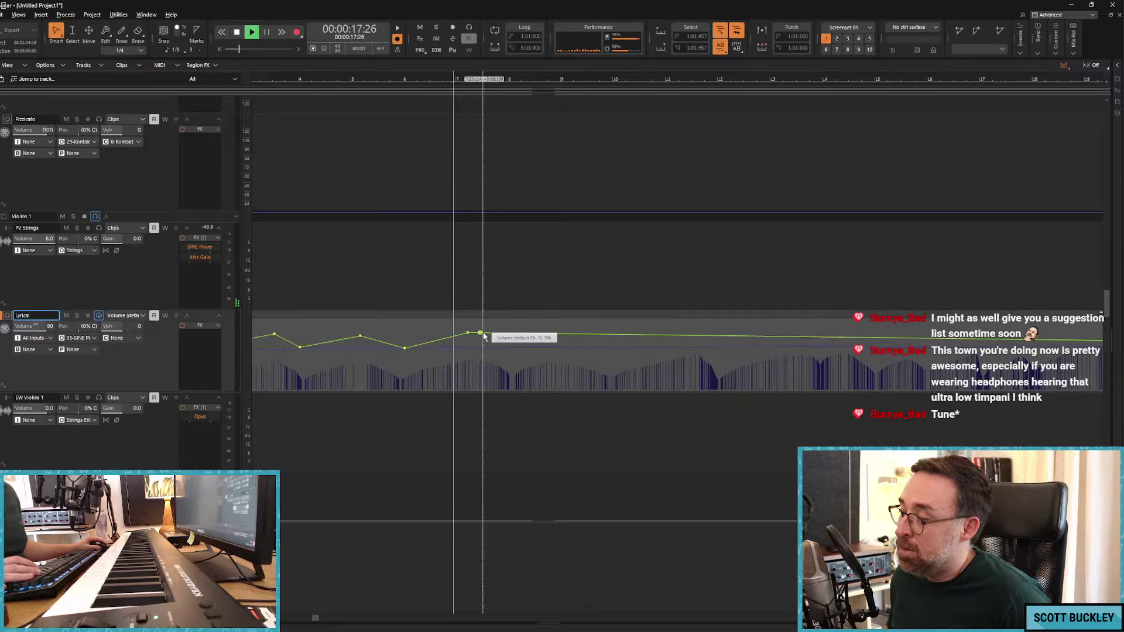
pyautogui.click(487, 334)
pyautogui.moveTo(508, 334); pyautogui.dragTo(508, 346)
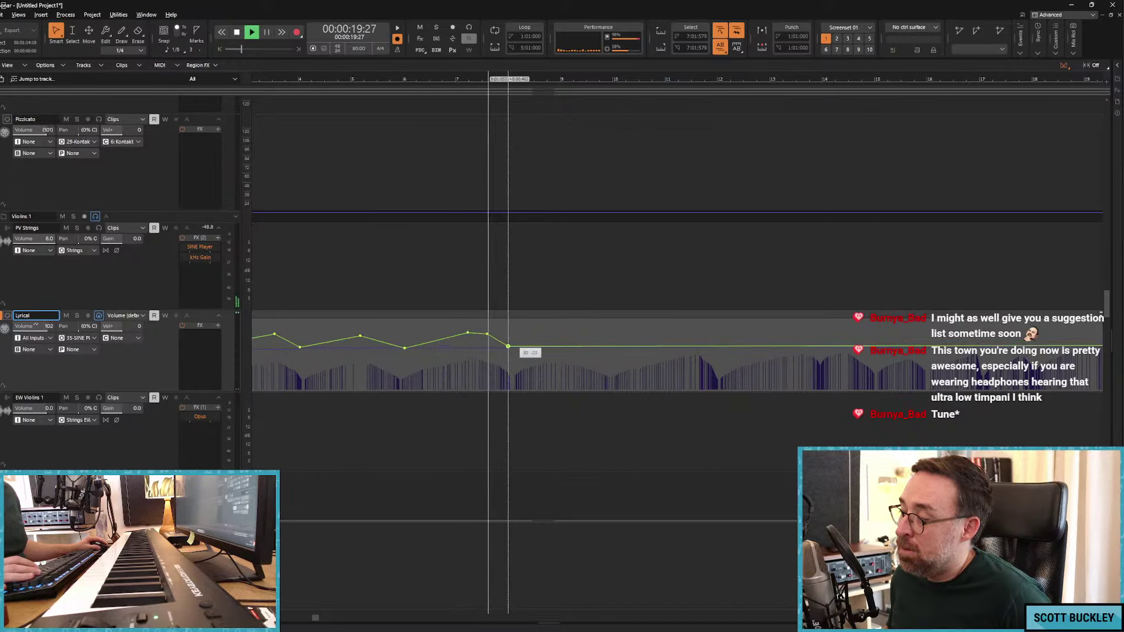
pyautogui.moveTo(547, 346)
pyautogui.mouseDown()
pyautogui.moveTo(591, 338)
pyautogui.moveTo(605, 350)
pyautogui.mouseUp()
pyautogui.click(553, 336)
pyautogui.click(567, 335)
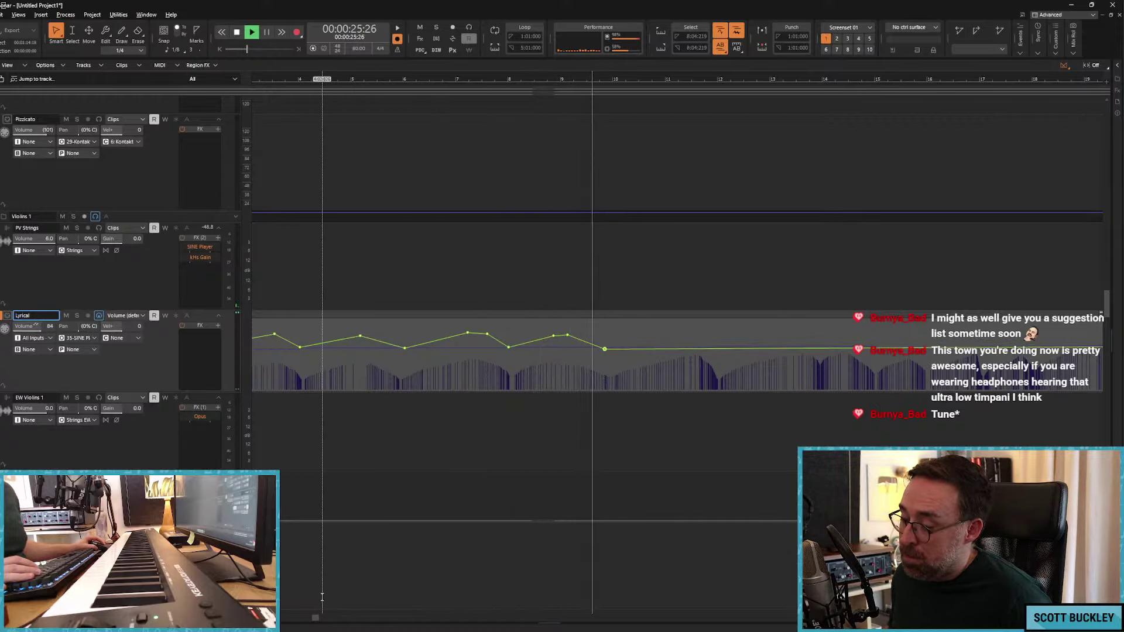
# Step: During playback, continue the Lyrical track's volume swells from about bar 10 to the end of the violin clip in bar 25
pyautogui.moveTo(314, 616); pyautogui.dragTo(401, 616)
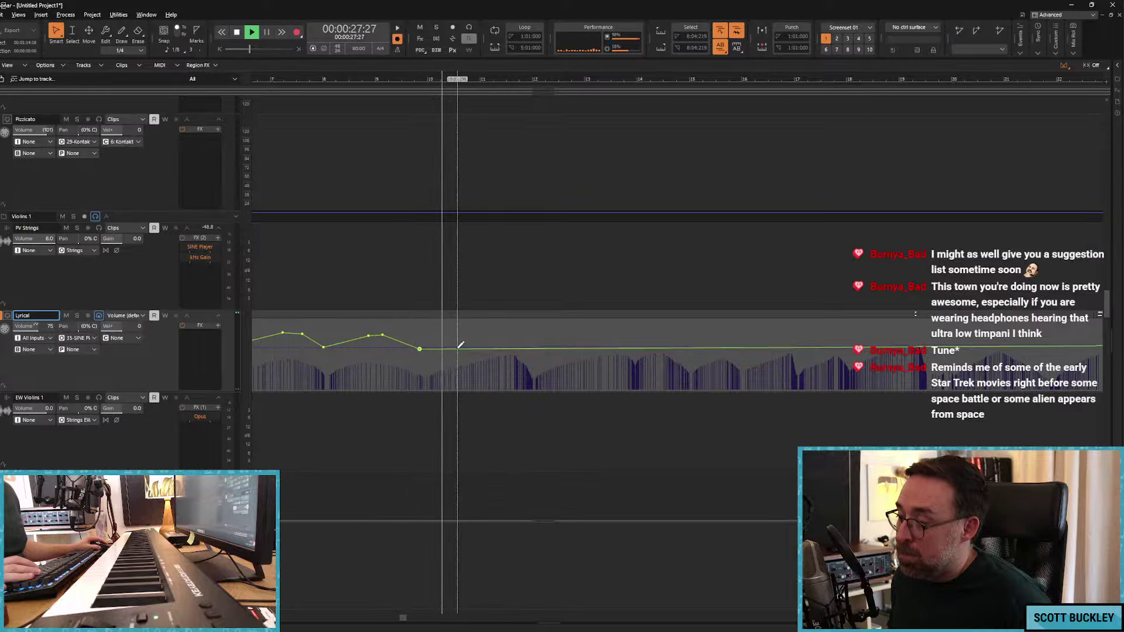
pyautogui.moveTo(460, 347)
pyautogui.mouseDown()
pyautogui.moveTo(725, 343)
pyautogui.moveTo(497, 342)
pyautogui.moveTo(629, 357)
pyautogui.moveTo(673, 347)
pyautogui.mouseUp()
pyautogui.click(523, 339)
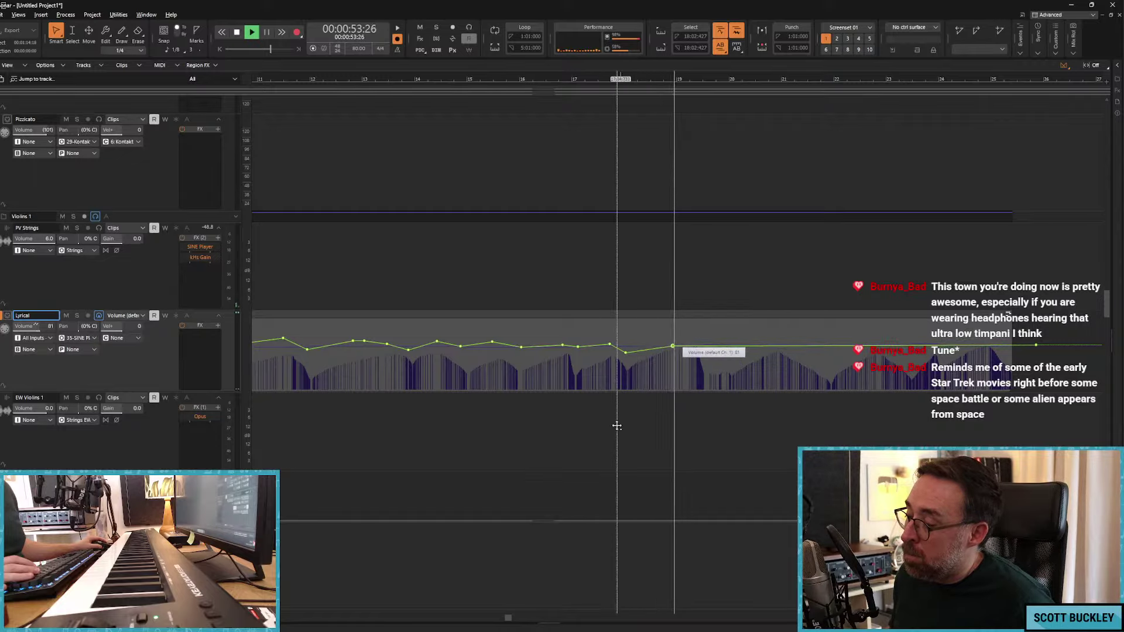
pyautogui.hscroll(5, 515, 351)
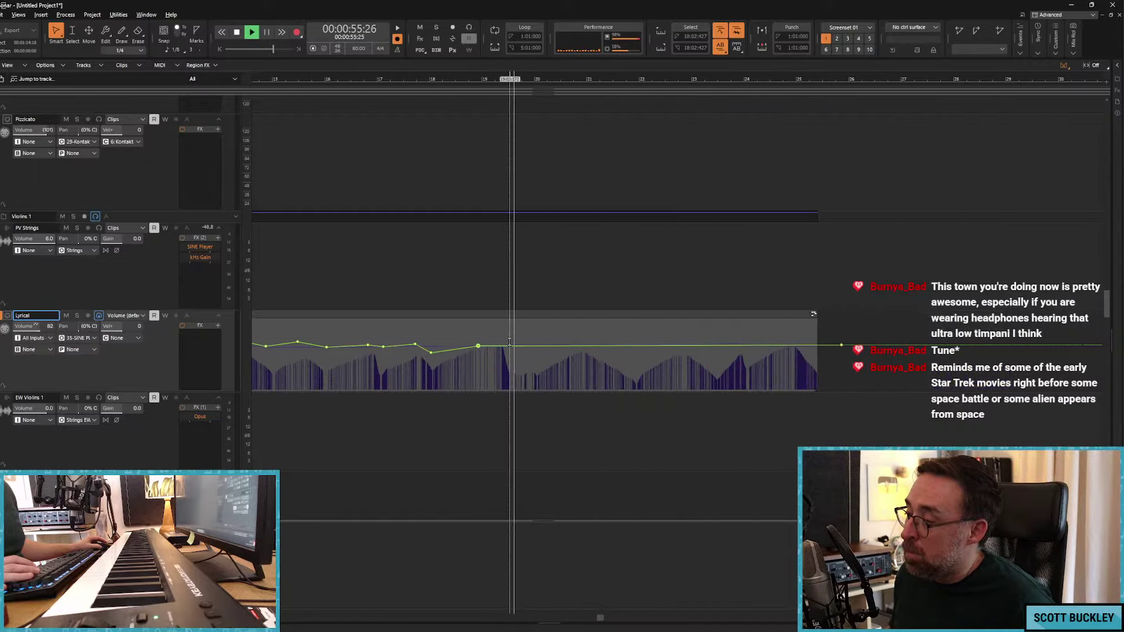
pyautogui.moveTo(510, 343)
pyautogui.mouseDown()
pyautogui.moveTo(517, 352)
pyautogui.moveTo(582, 343)
pyautogui.moveTo(631, 361)
pyautogui.moveTo(686, 350)
pyautogui.moveTo(709, 358)
pyautogui.mouseUp()
pyautogui.moveTo(722, 361)
pyautogui.mouseDown()
pyautogui.moveTo(784, 345)
pyautogui.moveTo(811, 357)
pyautogui.mouseUp()
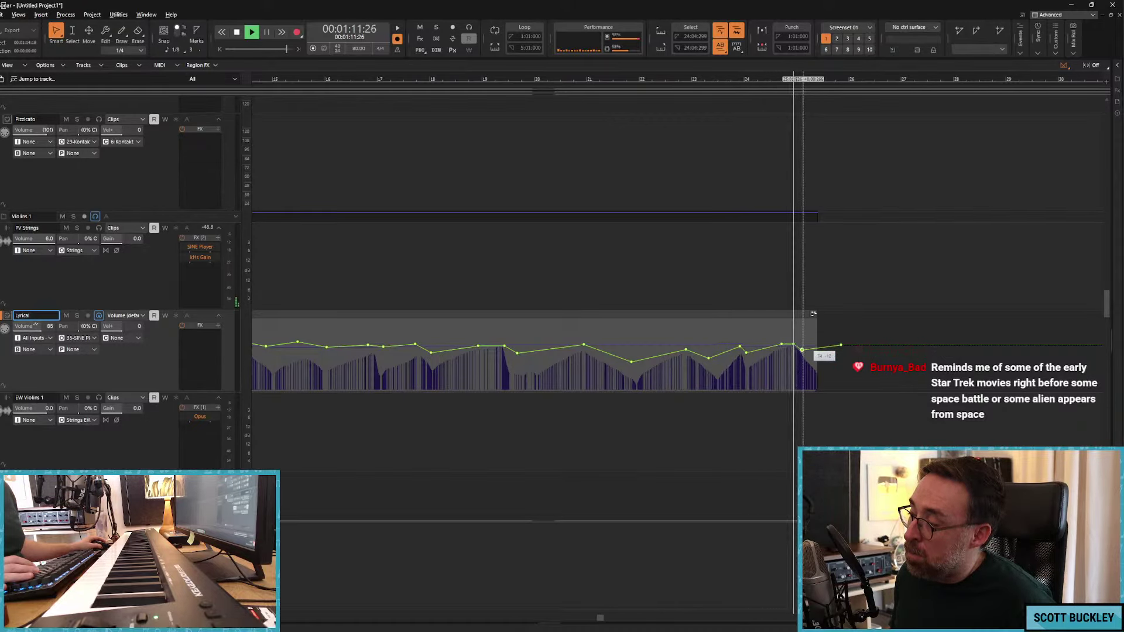
# Step: Stop playback, return to the project start and open the save dialog for the untitled project
pyautogui.press('space')
pyautogui.click(511, 282)
pyautogui.moveTo(511, 283); pyautogui.dragTo(395, 340)
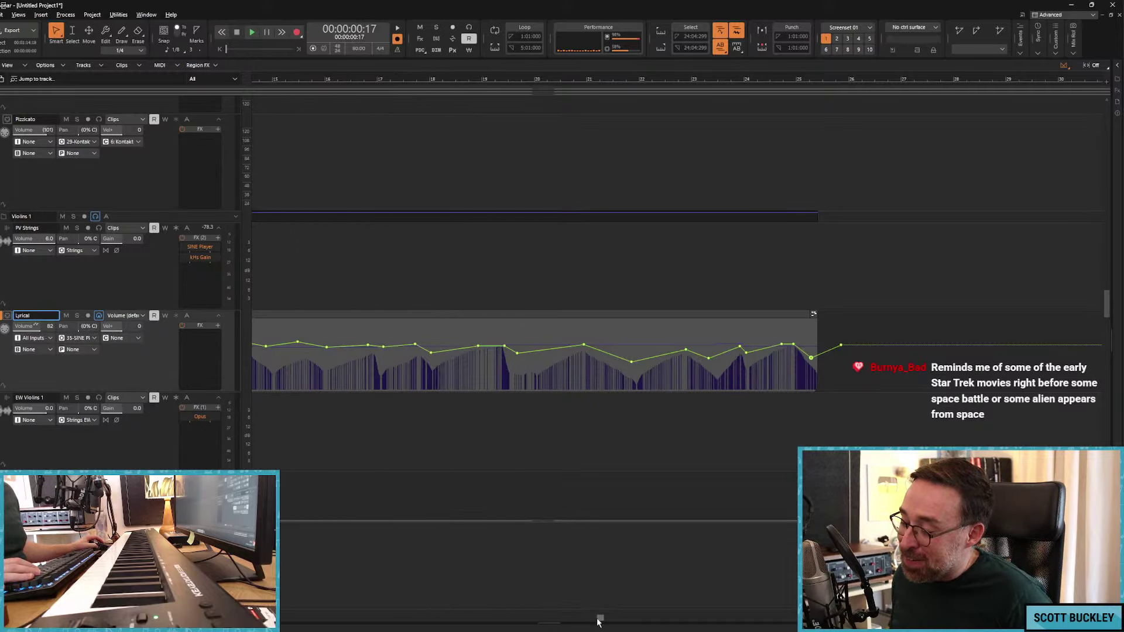
pyautogui.moveTo(599, 620); pyautogui.dragTo(305, 612)
pyautogui.click(253, 271)
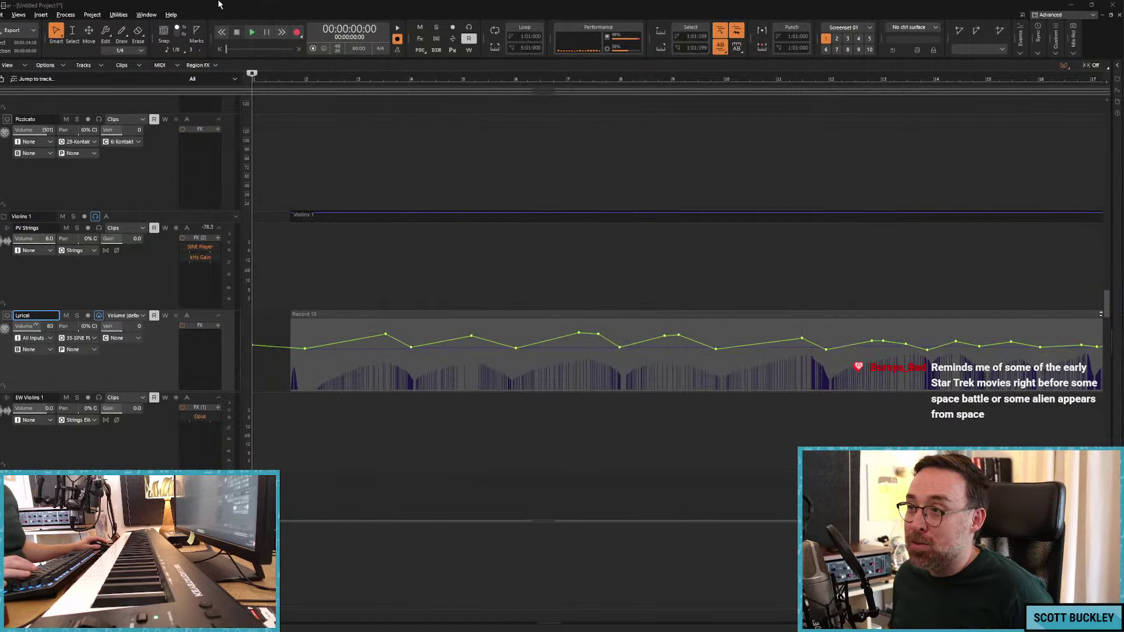
pyautogui.hotkey('ctrl', 's')
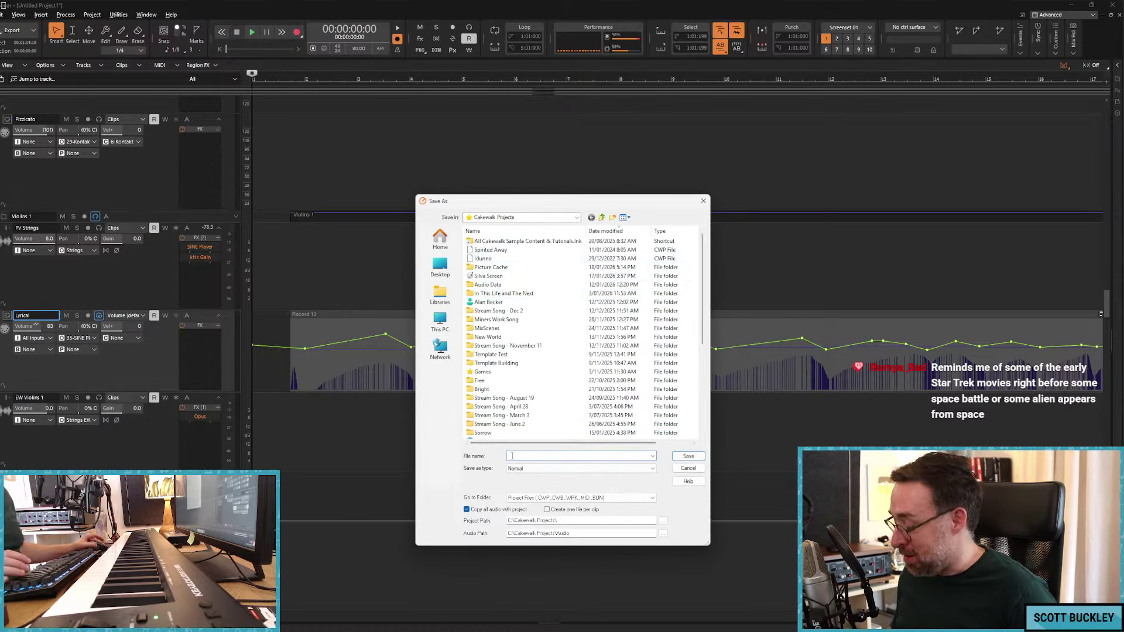
# Step: Save the project in Cakewalk Projects under the name "Stream Song - January 20"
pyautogui.press('BackSpace')
pyautogui.press('BackSpace')
pyautogui.press('BackSpace')
pyautogui.write('Stream Song -')
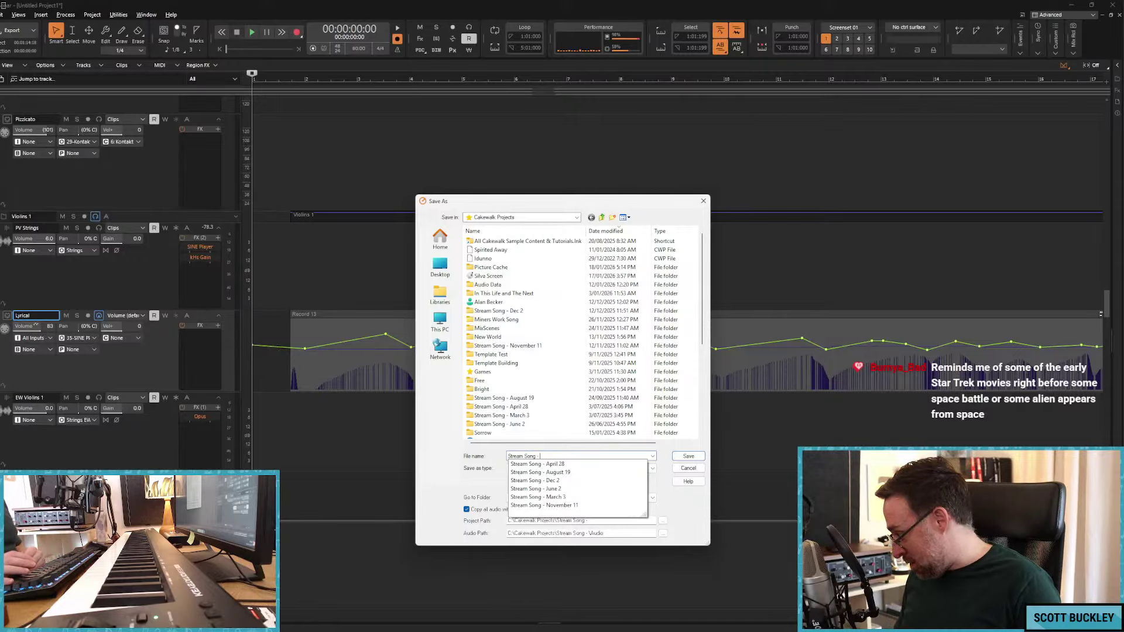
pyautogui.write(' January 20')
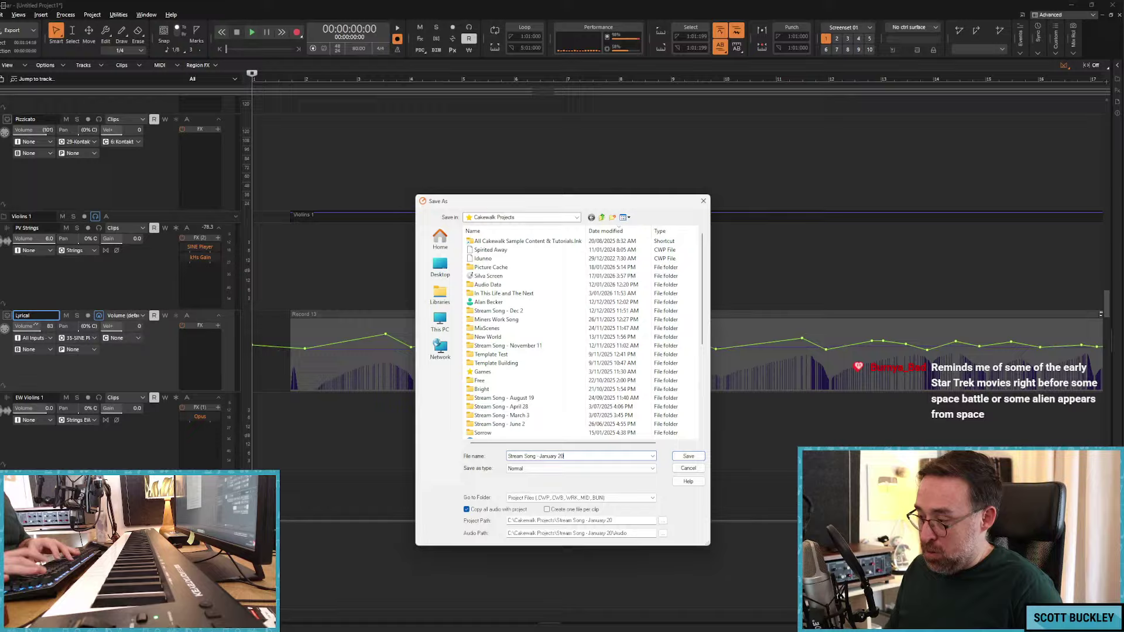
pyautogui.press('Return')
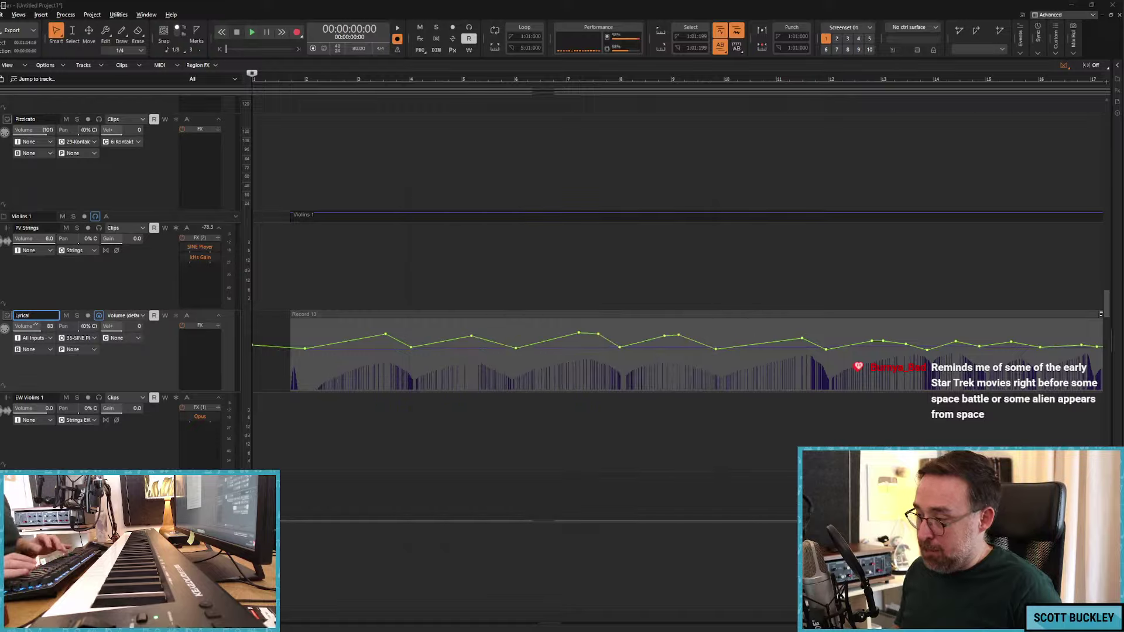
pyautogui.press('Return')
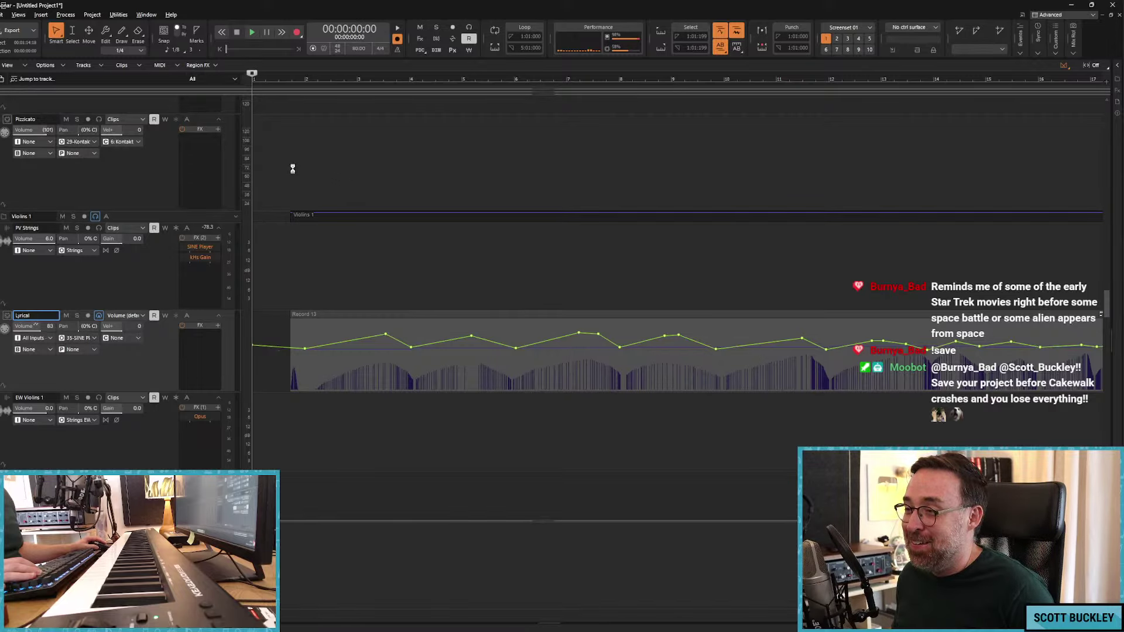
# Step: Play the project from the start while looking over the violin, viola and cello tracks, then return to the beginning
pyautogui.press('space')
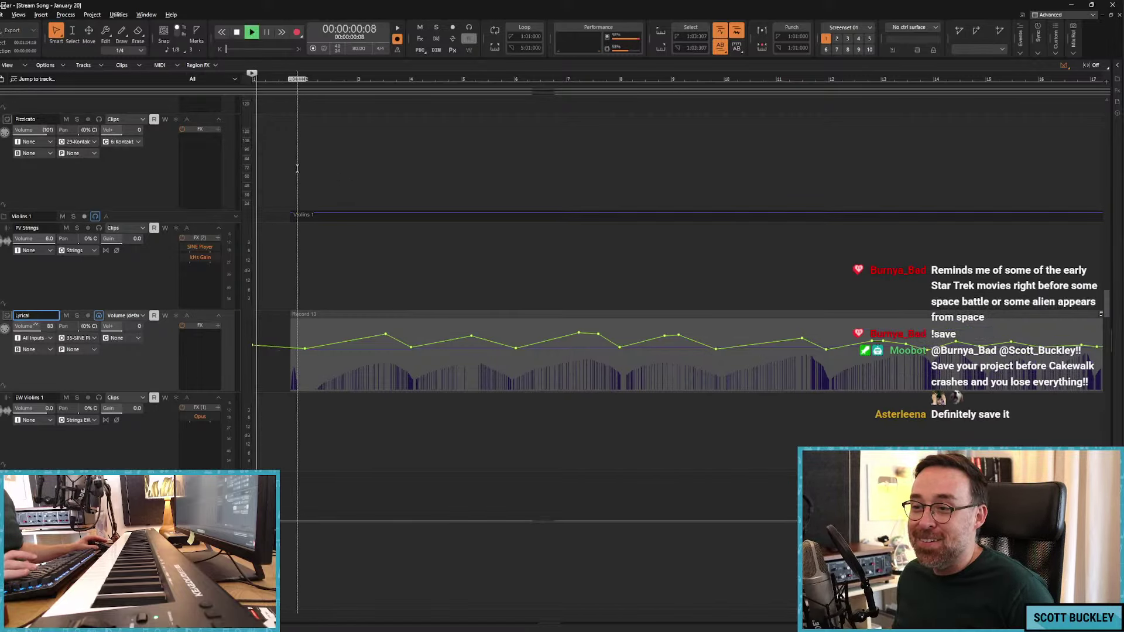
pyautogui.scroll(2, 305, 173)
pyautogui.scroll(-6, 304, 178)
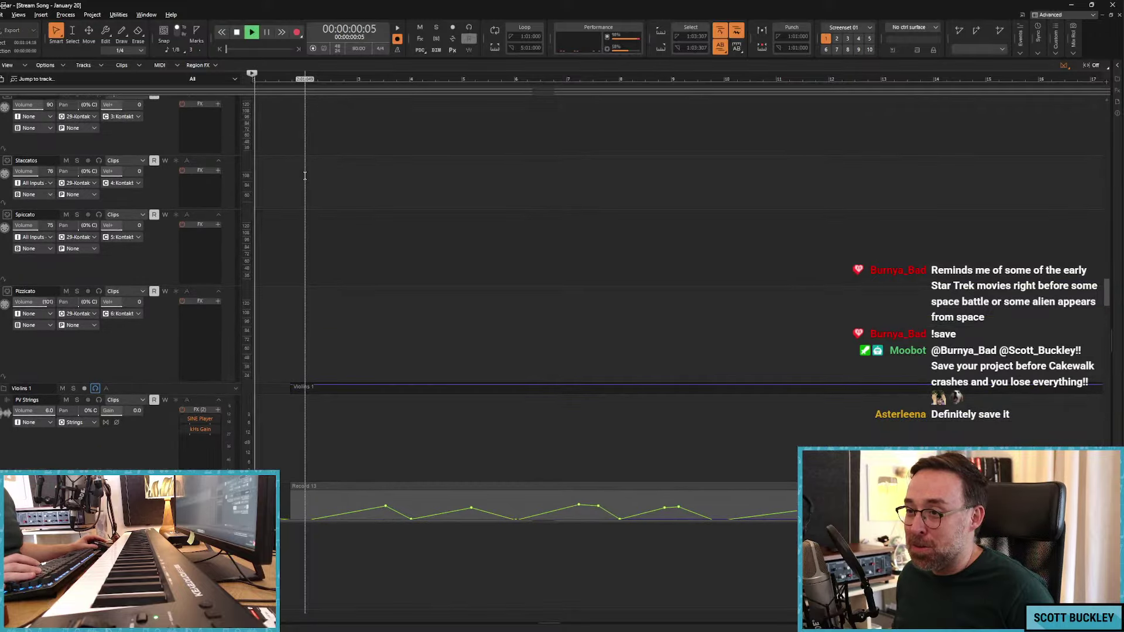
pyautogui.scroll(-10, 305, 187)
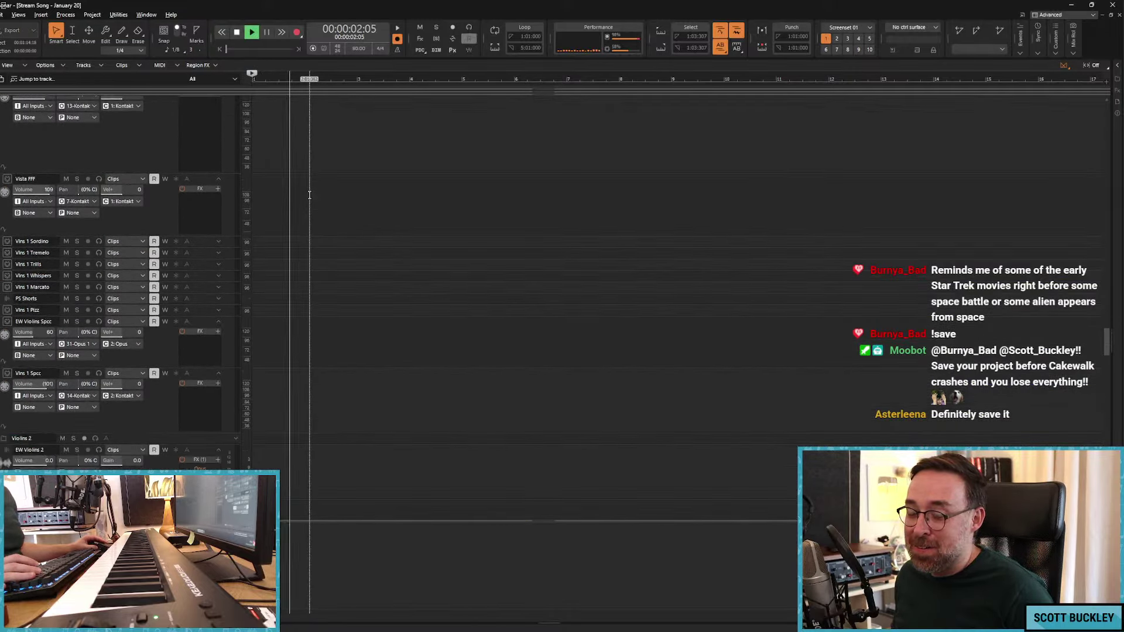
pyautogui.scroll(-8, 311, 202)
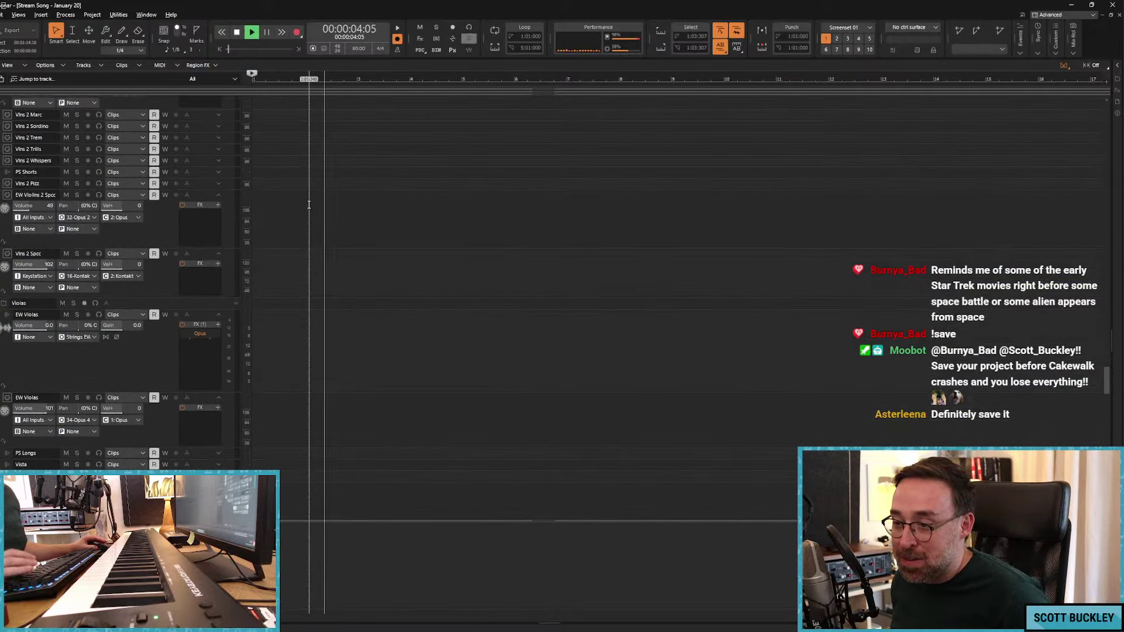
pyautogui.scroll(-6, 305, 207)
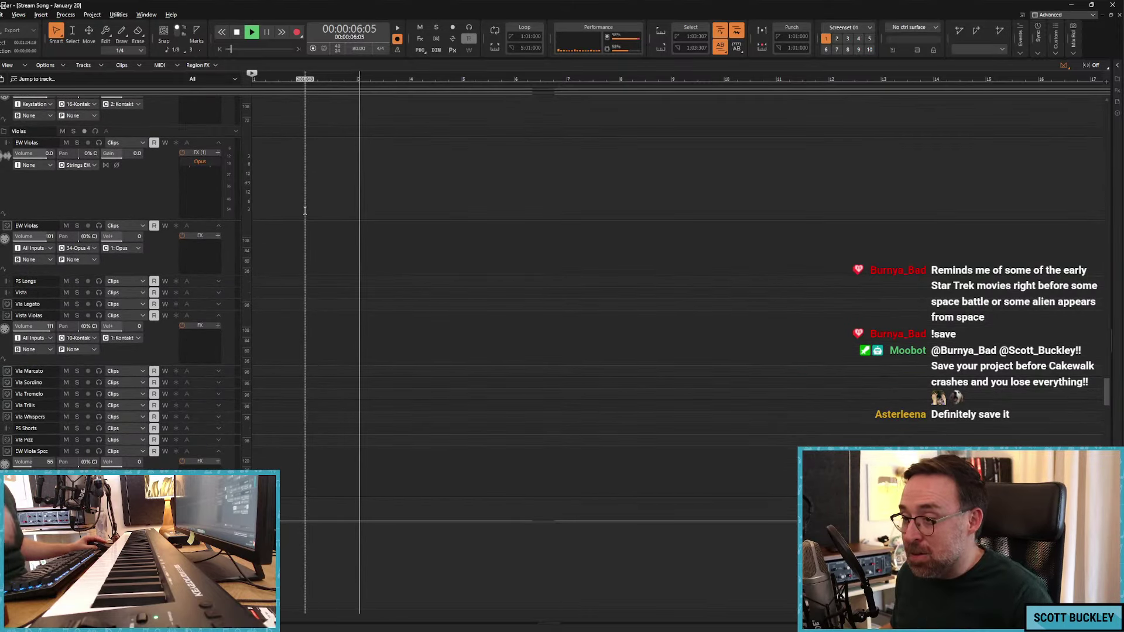
pyautogui.scroll(-6, 302, 207)
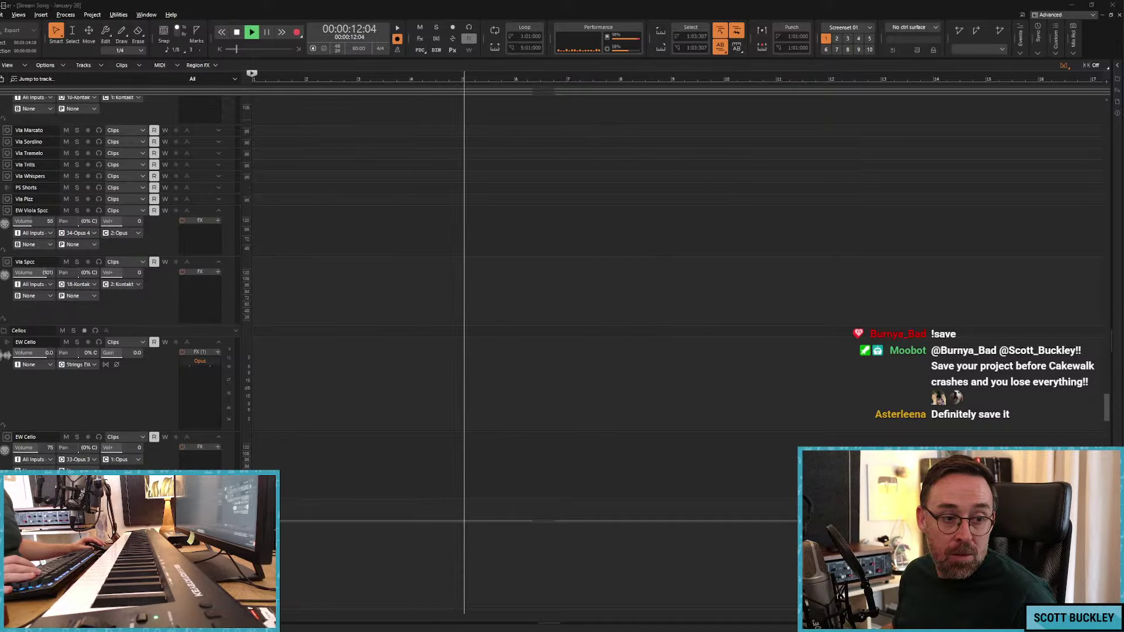
pyautogui.scroll(-3, 228, 281)
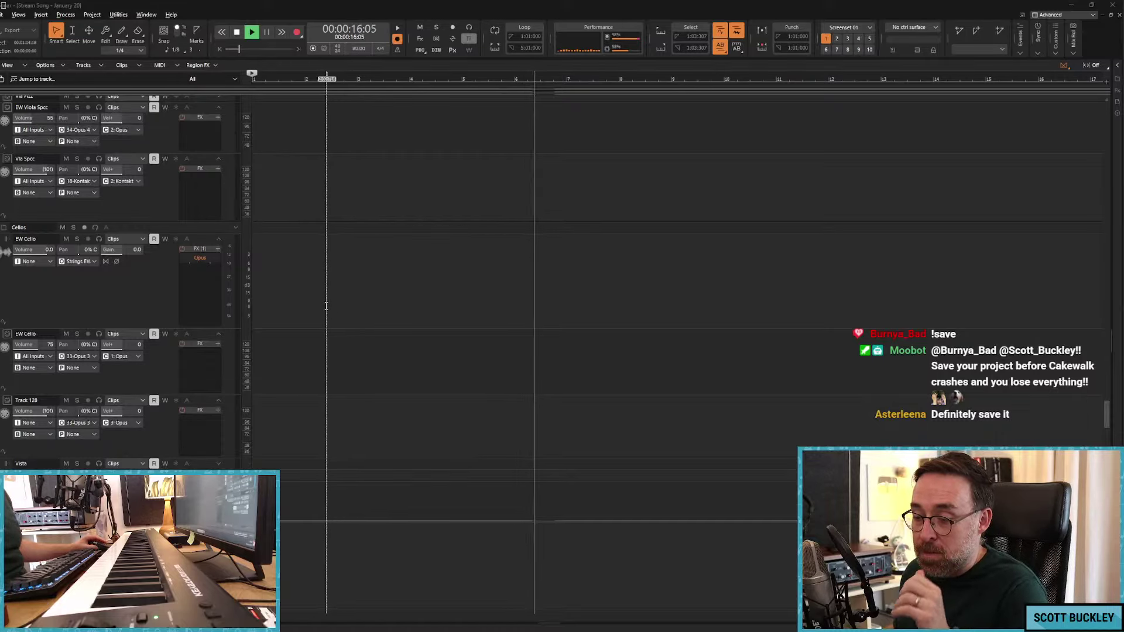
pyautogui.scroll(-1, 319, 304)
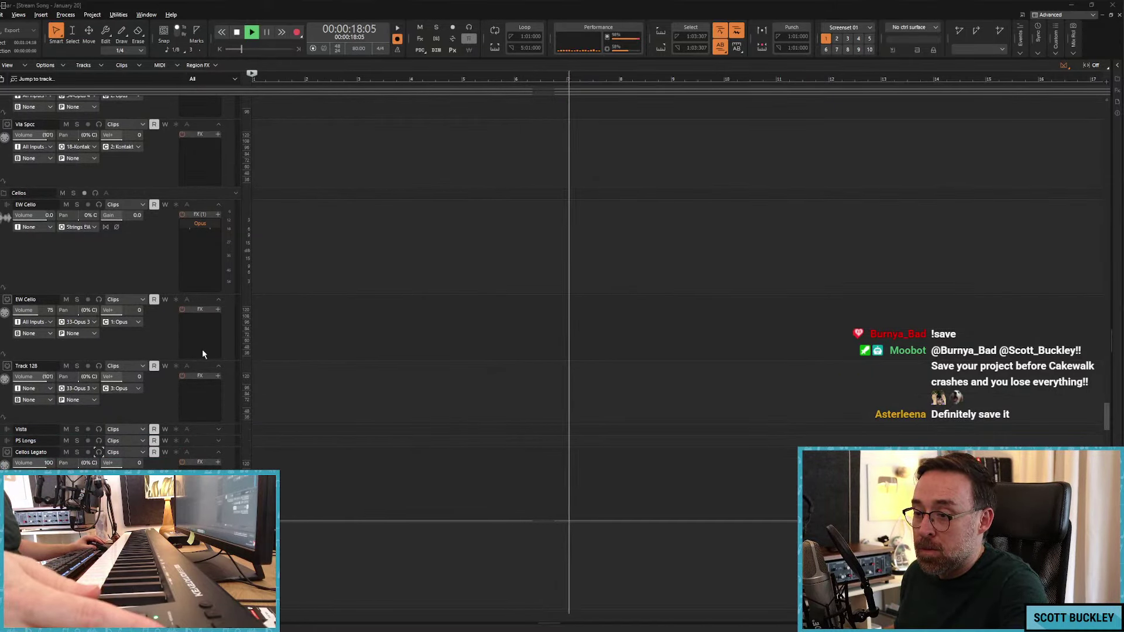
pyautogui.scroll(10, 289, 304)
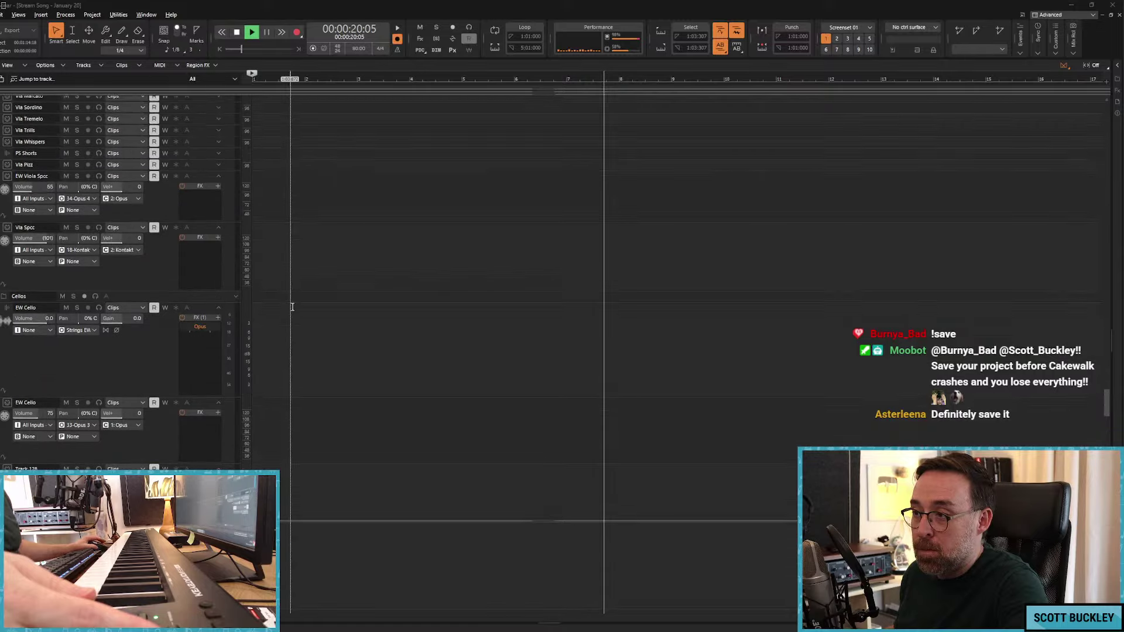
pyautogui.scroll(8, 289, 304)
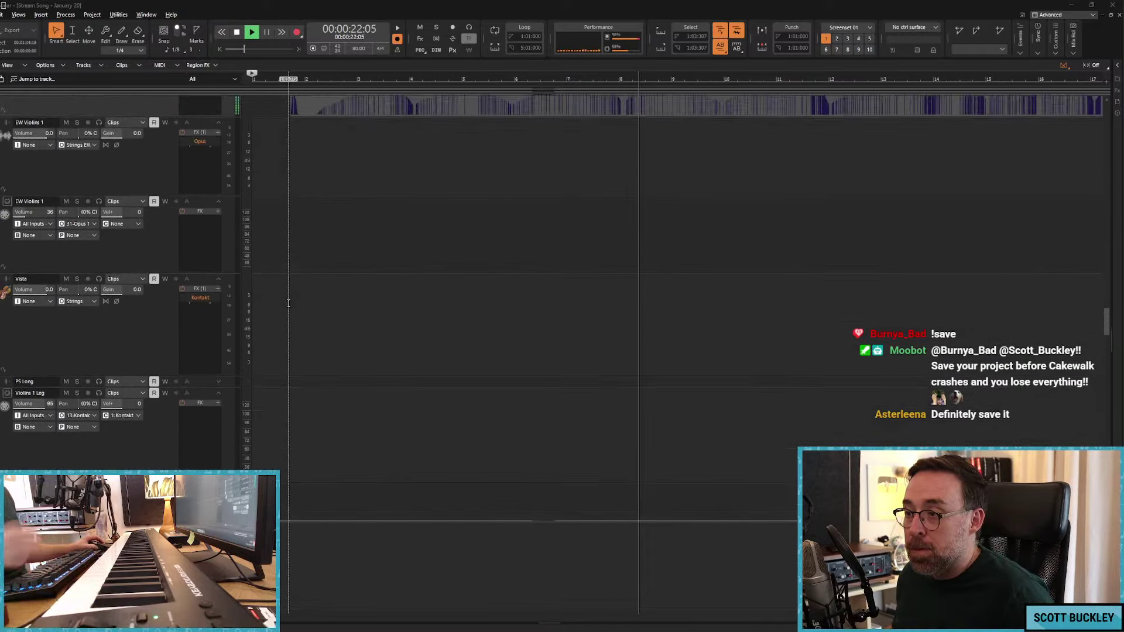
pyautogui.press('space')
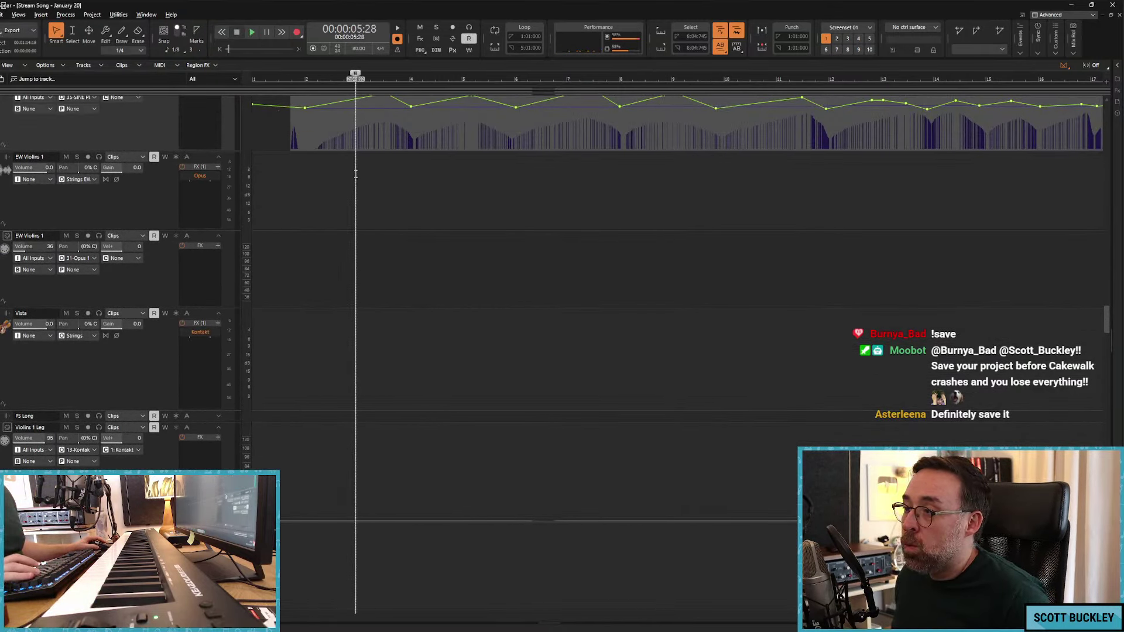
pyautogui.press('w')
# Step: In the PV Strings track's SINE Player, load the Peteris Vasks Strings Cello first chair "Sustains lyrical + LEG" articulation
pyautogui.scroll(3, 202, 210)
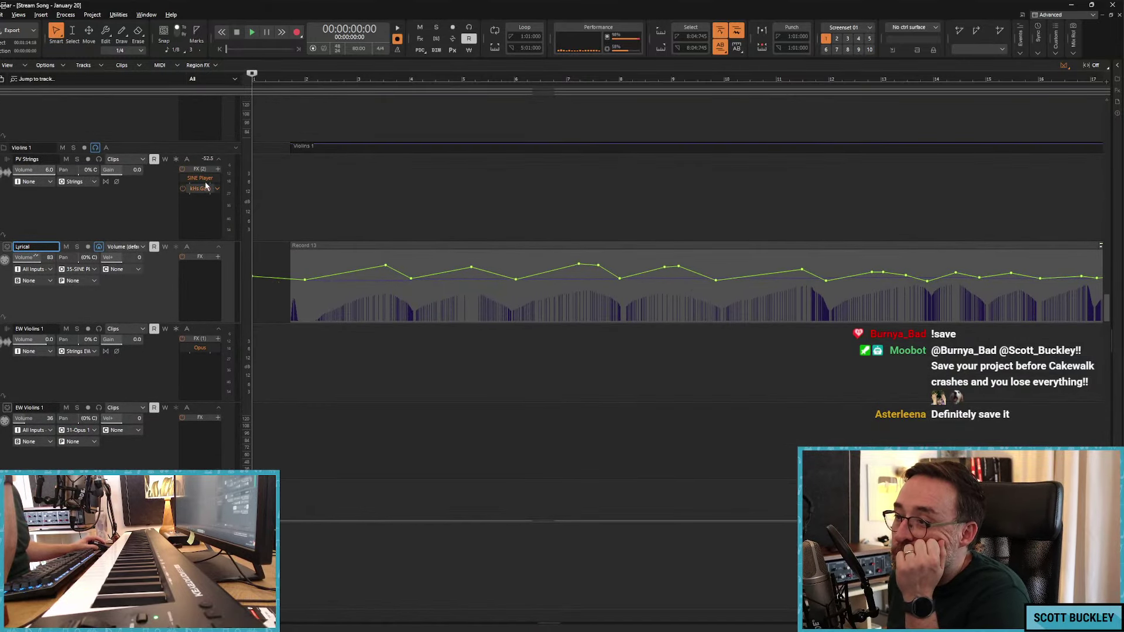
pyautogui.doubleClick(202, 180)
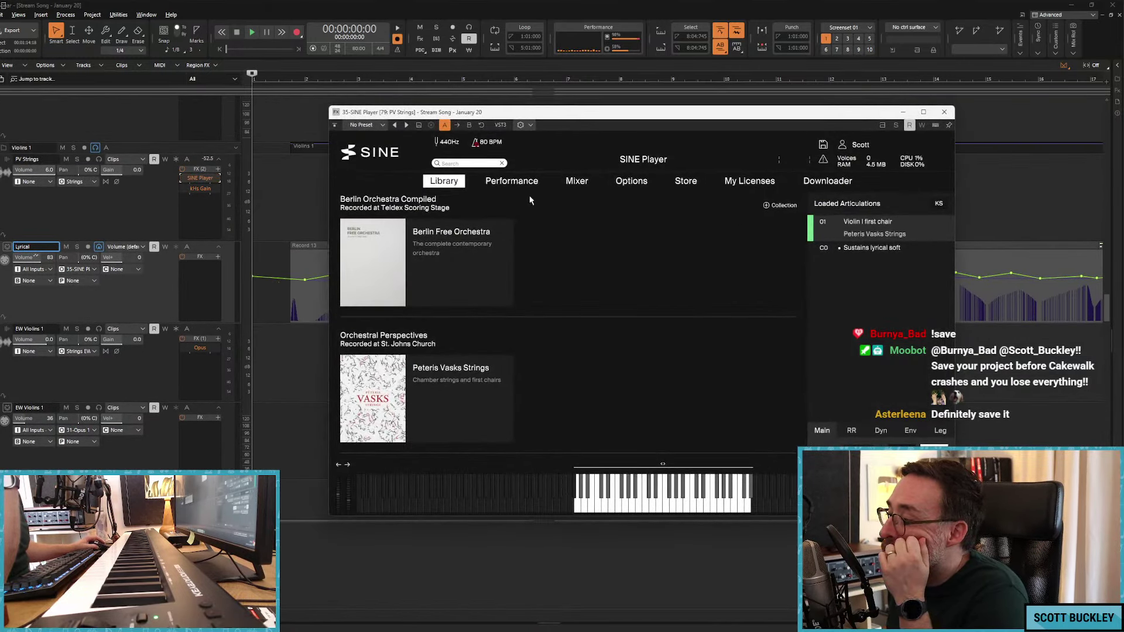
pyautogui.click(452, 388)
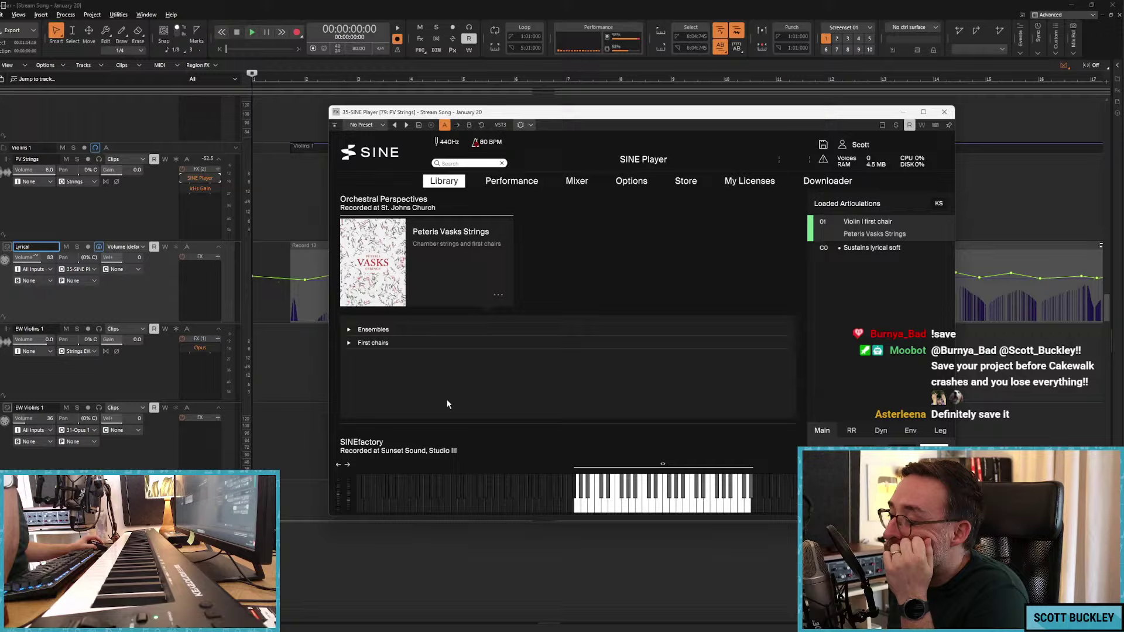
pyautogui.click(350, 343)
pyautogui.scroll(-2, 397, 390)
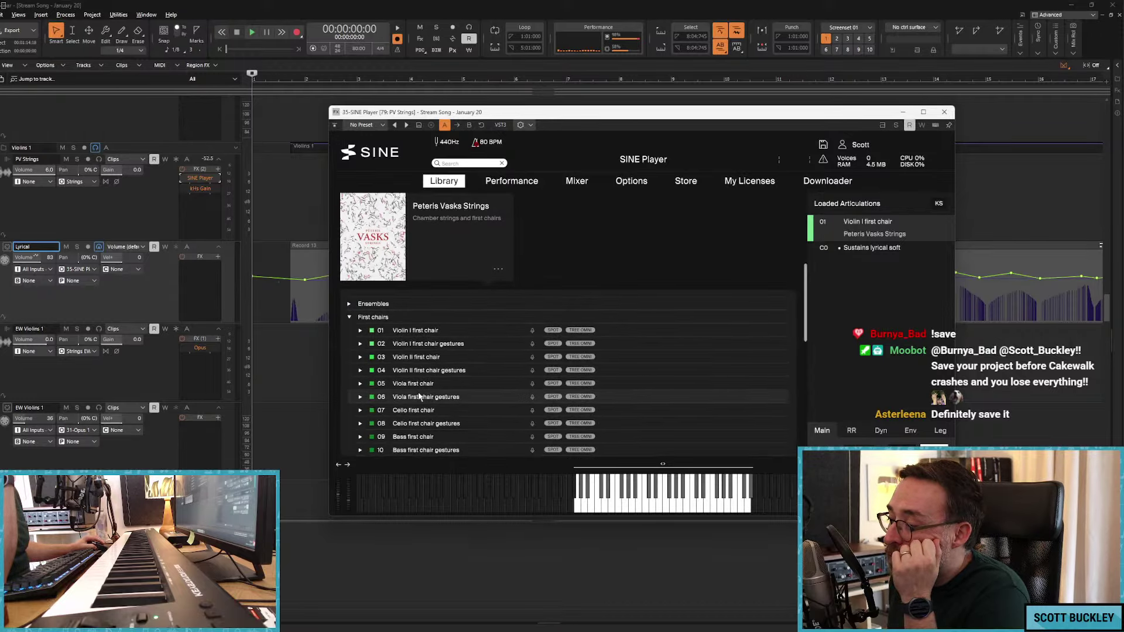
pyautogui.click(359, 359)
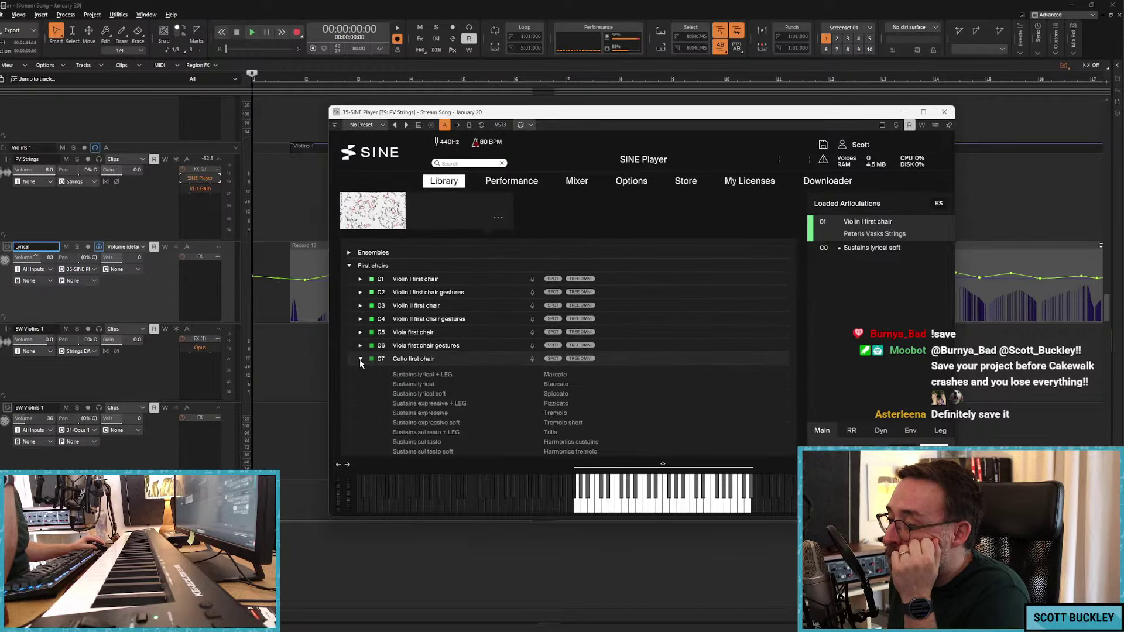
pyautogui.scroll(-1, 455, 387)
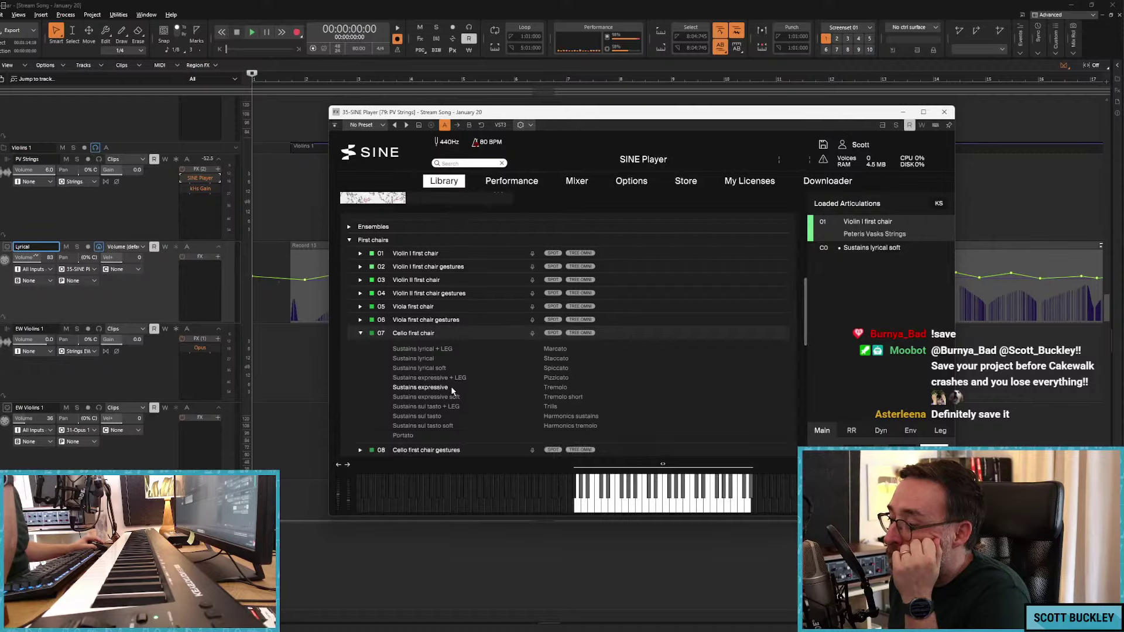
pyautogui.doubleClick(424, 350)
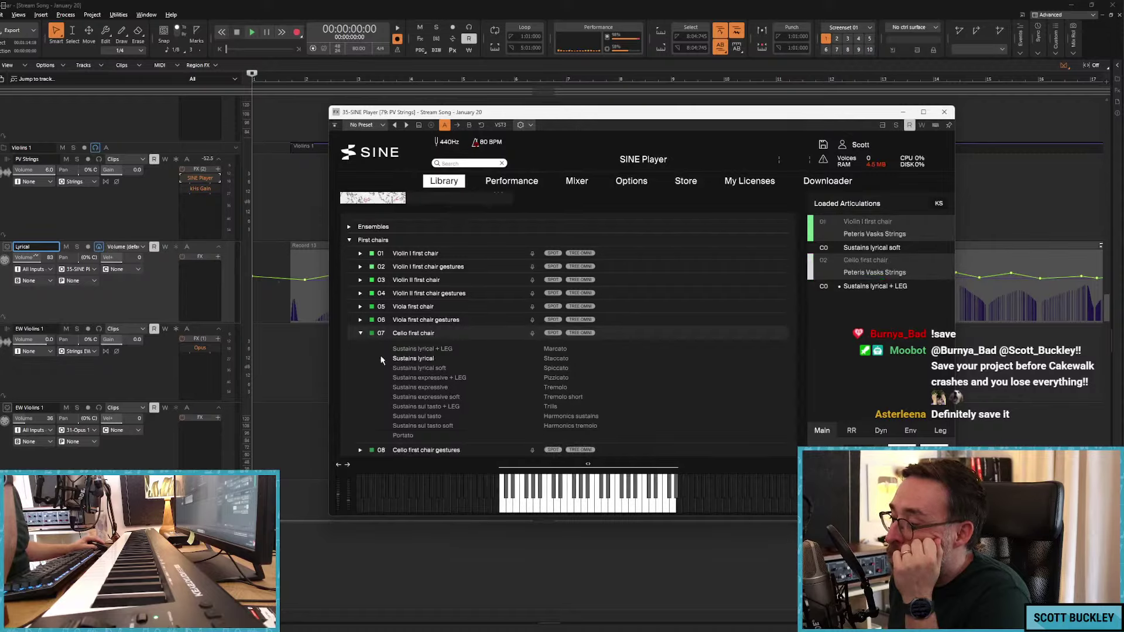
# Step: Insert a MIDI track named "Cello Lyr" below Lyrical, with its output set to SINE Player and its channel to 2
pyautogui.rightClick(6, 319)
pyautogui.click(35, 328)
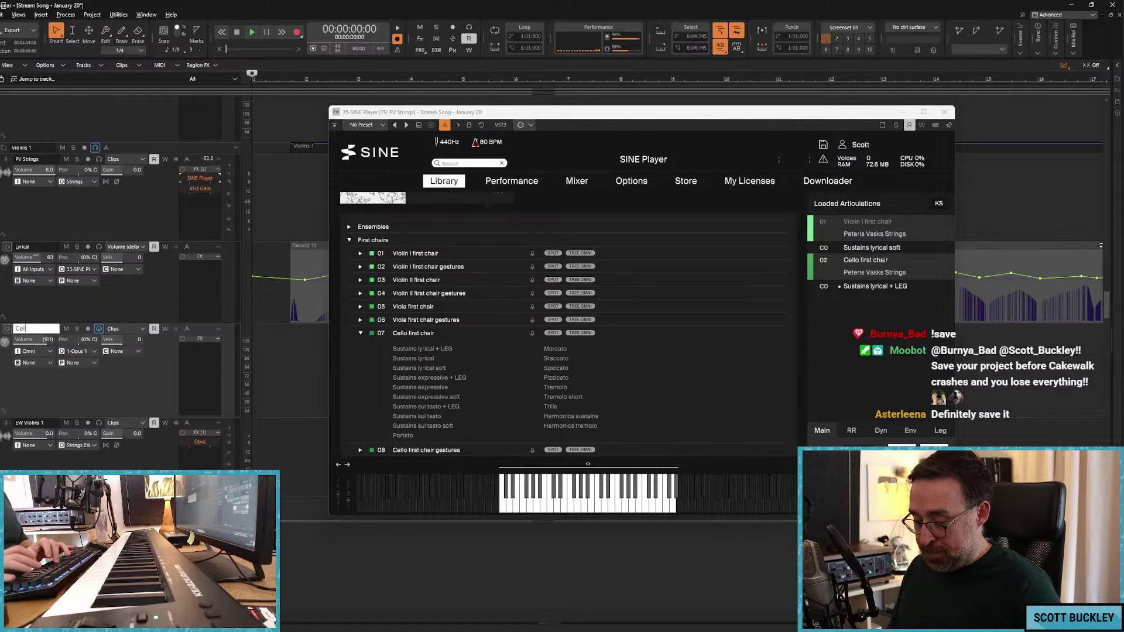
pyautogui.click(73, 350)
pyautogui.click(146, 607)
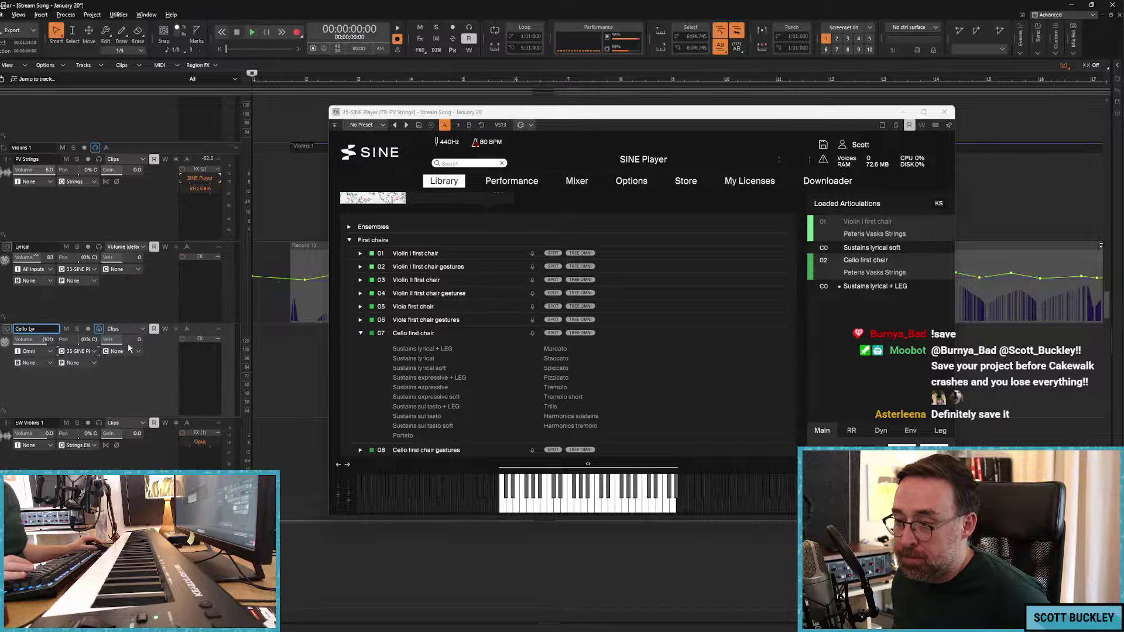
pyautogui.click(139, 351)
pyautogui.click(178, 383)
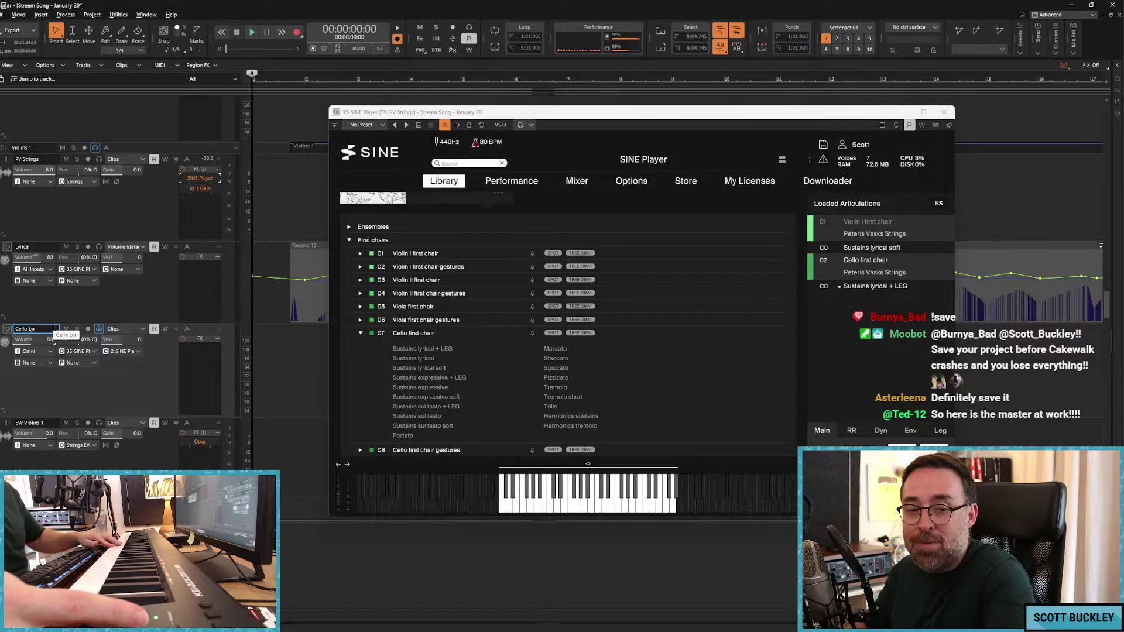
# Step: Play the opening measures several times with the Cello Lyr track selected to rehearse a cello part, and minimise the SINE Player window
pyautogui.press('space')
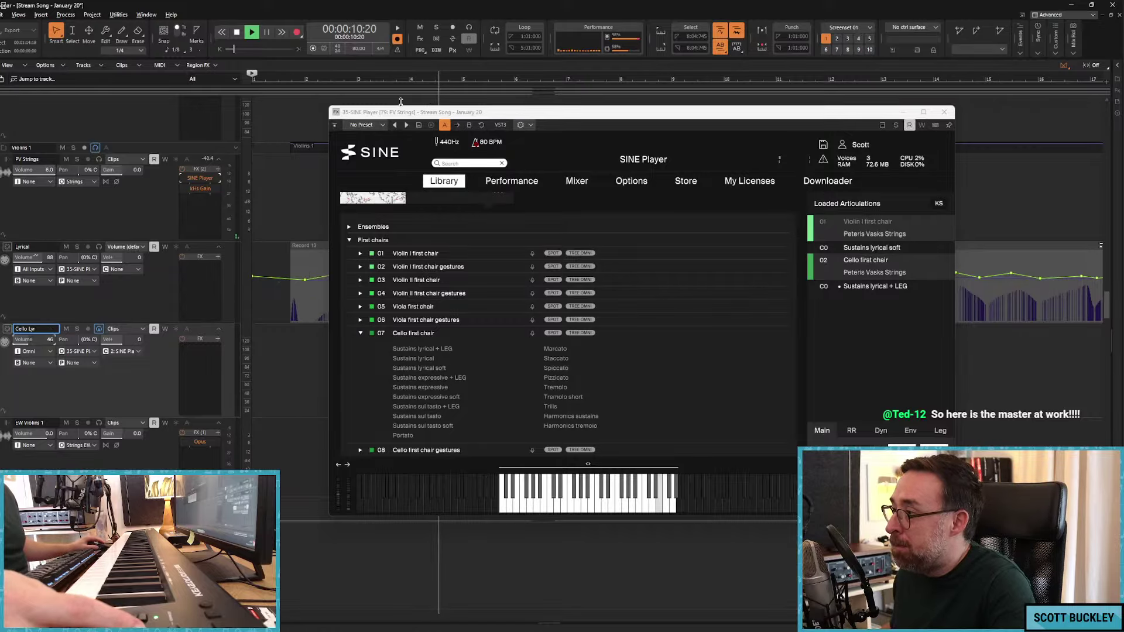
pyautogui.press('space')
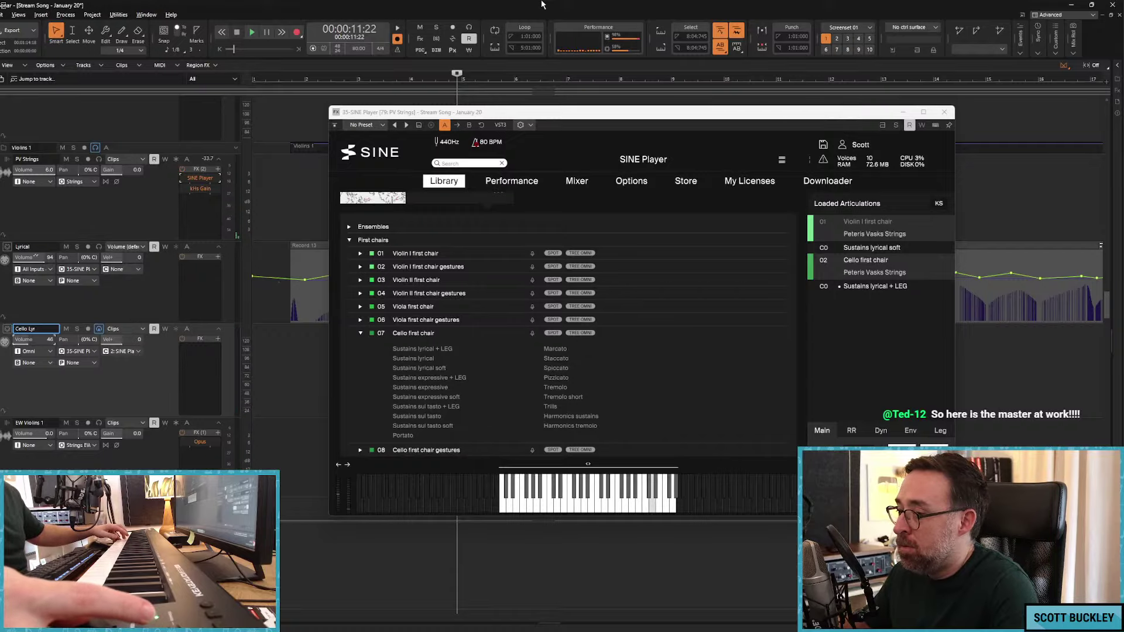
pyautogui.press('space')
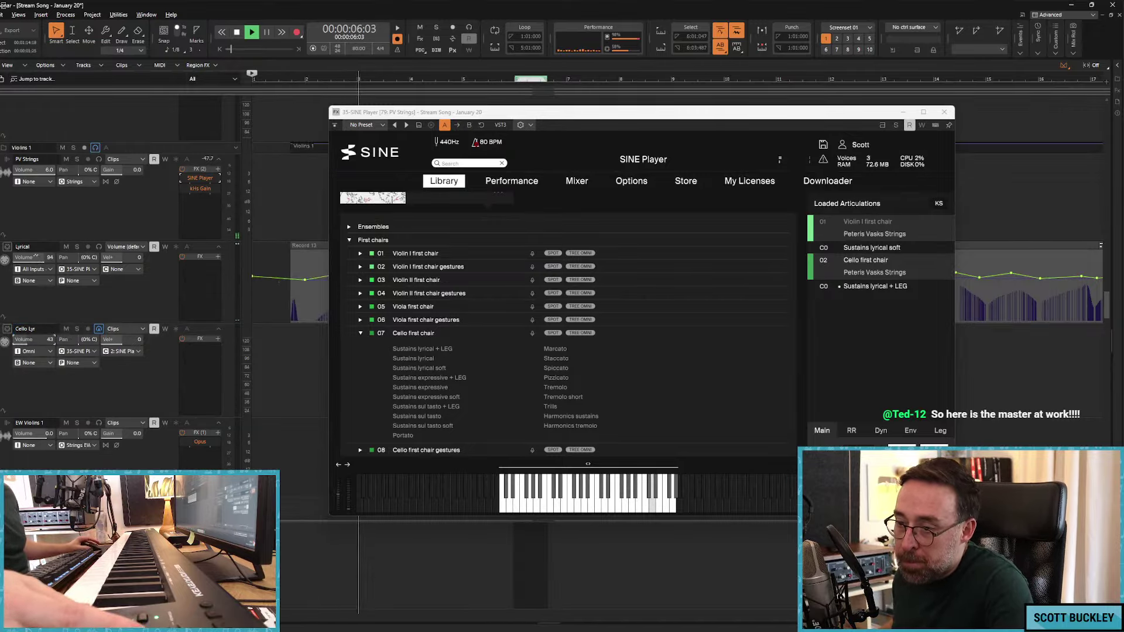
pyautogui.press('space')
pyautogui.click(35, 329)
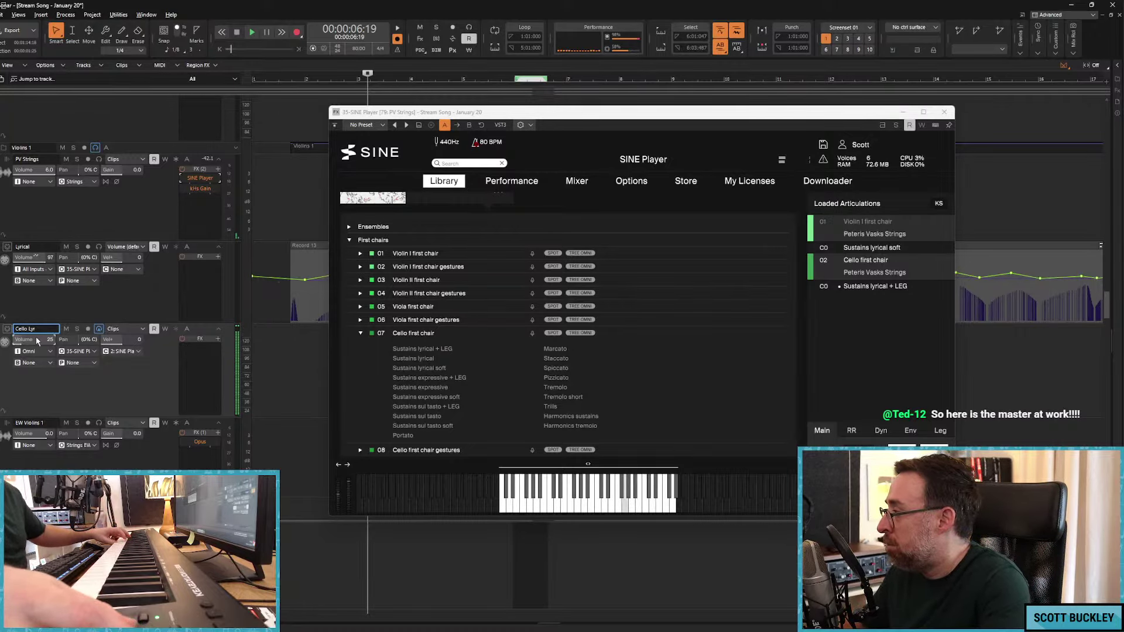
pyautogui.press('w')
pyautogui.press('space')
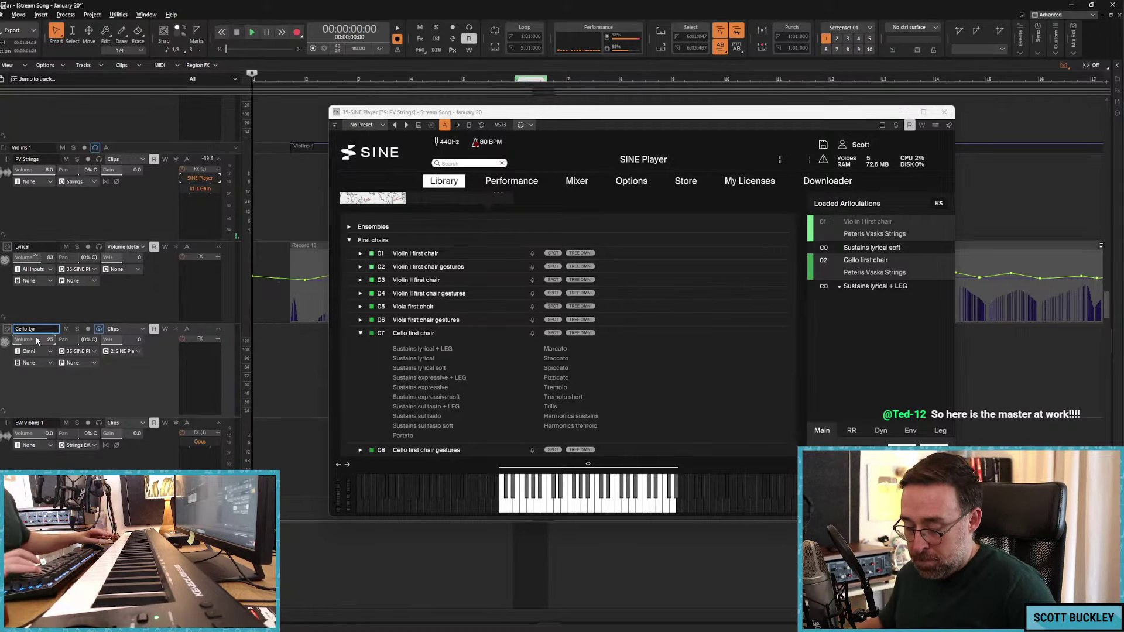
pyautogui.click(904, 113)
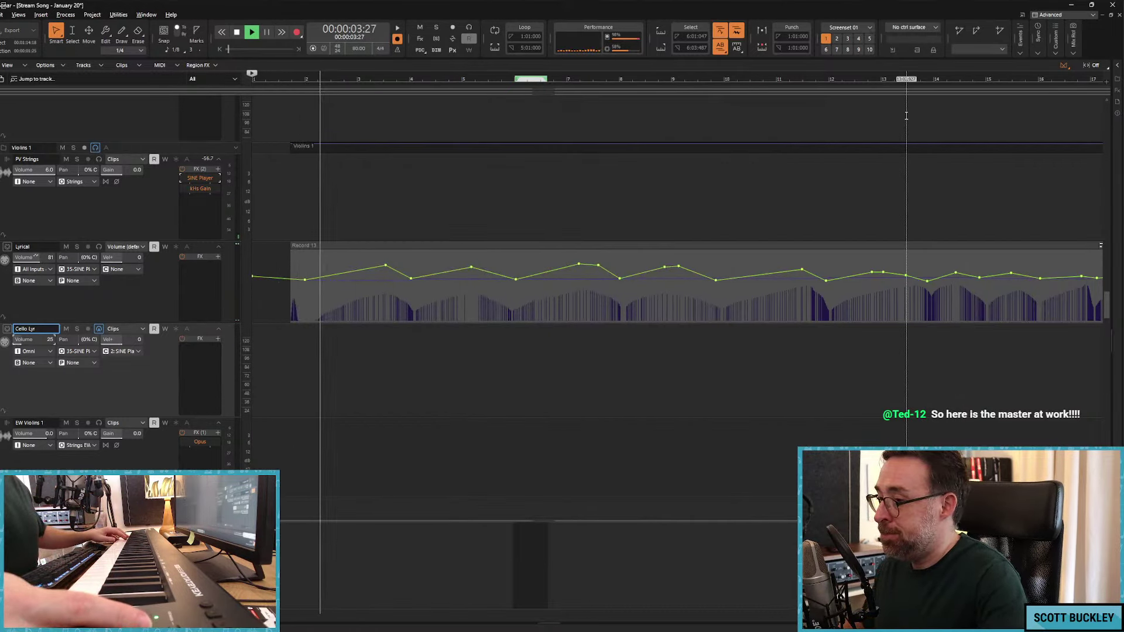
pyautogui.press('space')
# Step: Open the Whispers track's clip in the piano roll and play it from just before measure 17
pyautogui.scroll(-10, 527, 264)
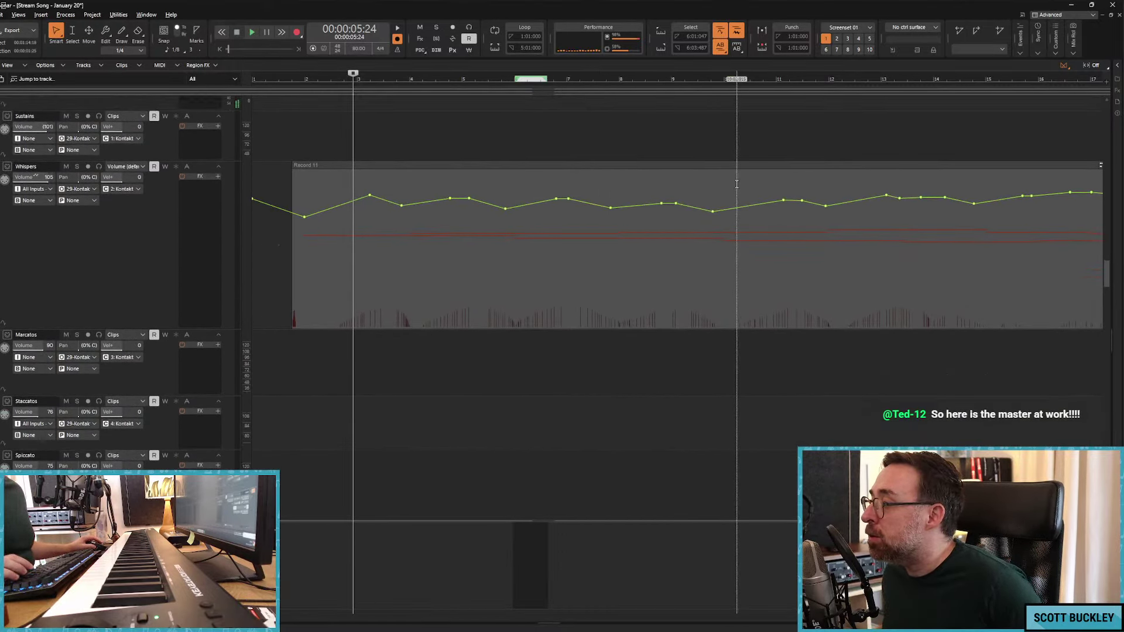
pyautogui.doubleClick(735, 205)
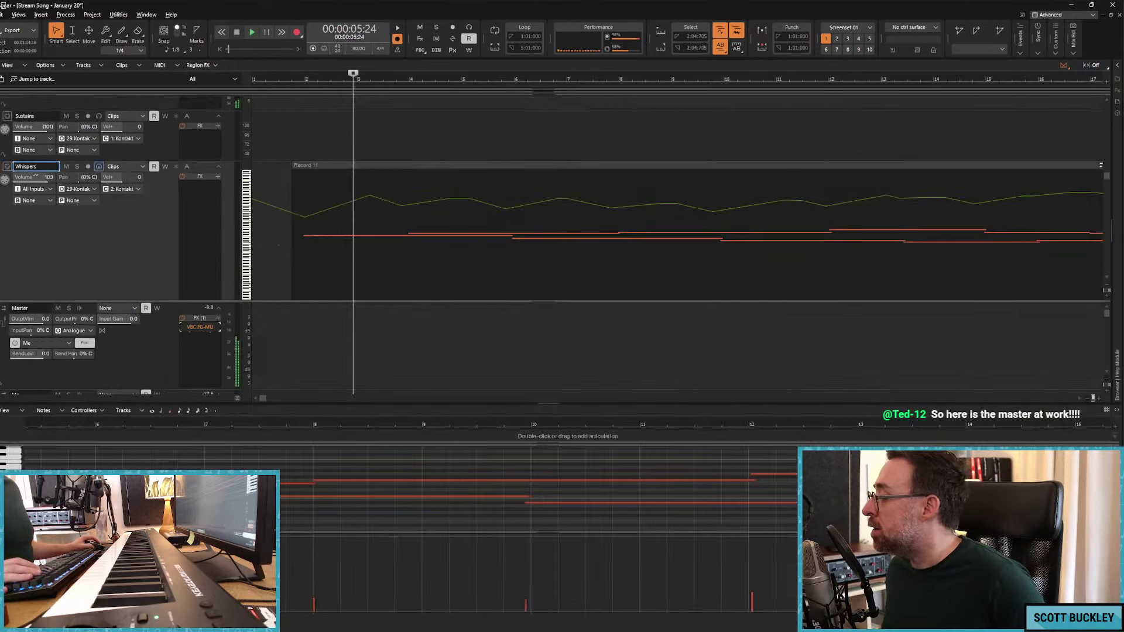
pyautogui.scroll(-8, 493, 520)
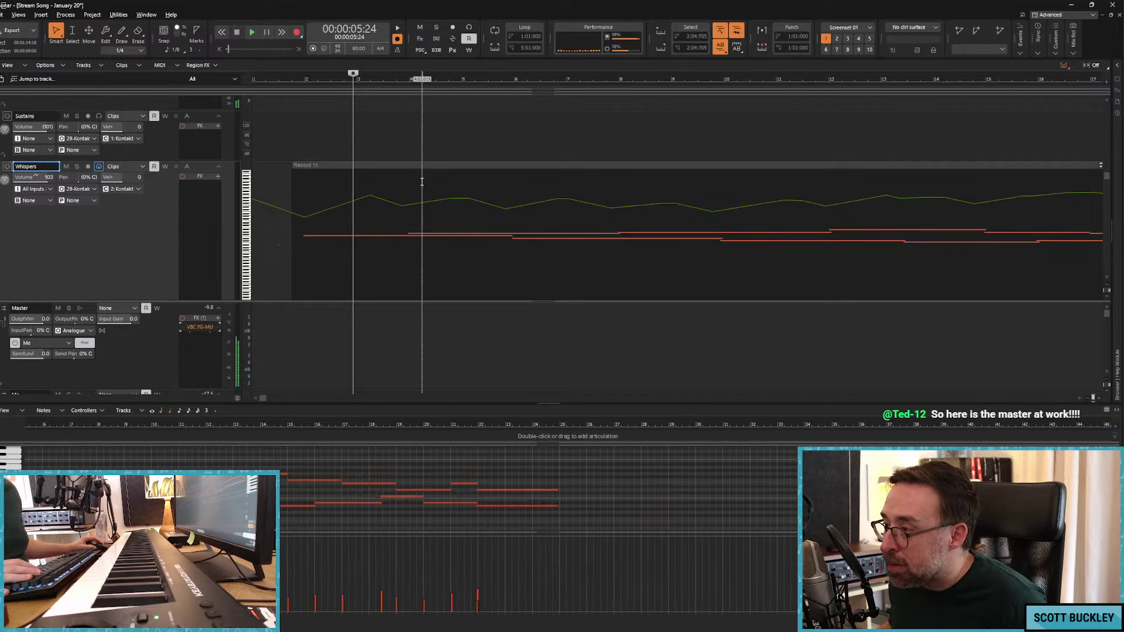
pyautogui.click(337, 425)
pyautogui.press('space')
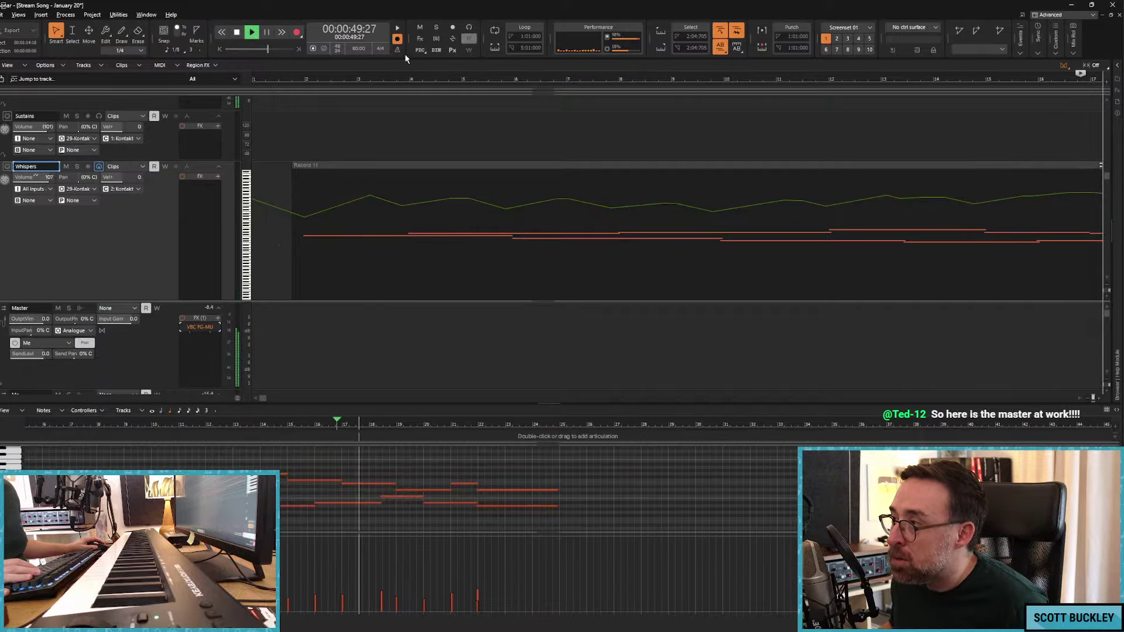
# Step: Play the Whispers part from measures 10 and 6, retime its lower-line note changes around measures 14 and 18, and close the piano roll
pyautogui.click(398, 29)
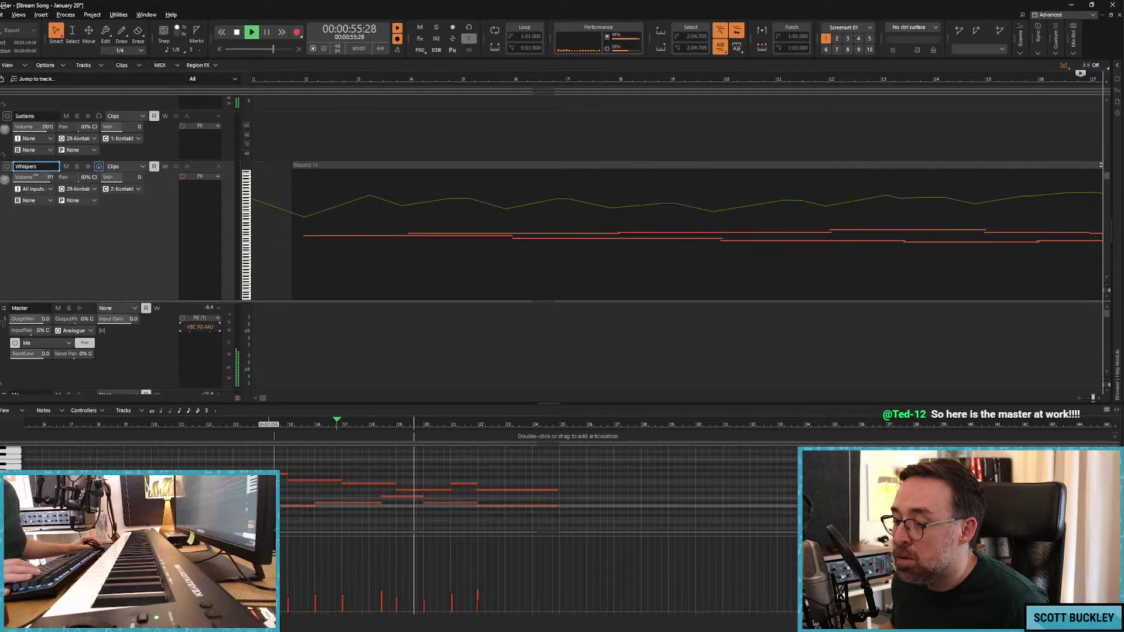
pyautogui.click(148, 426)
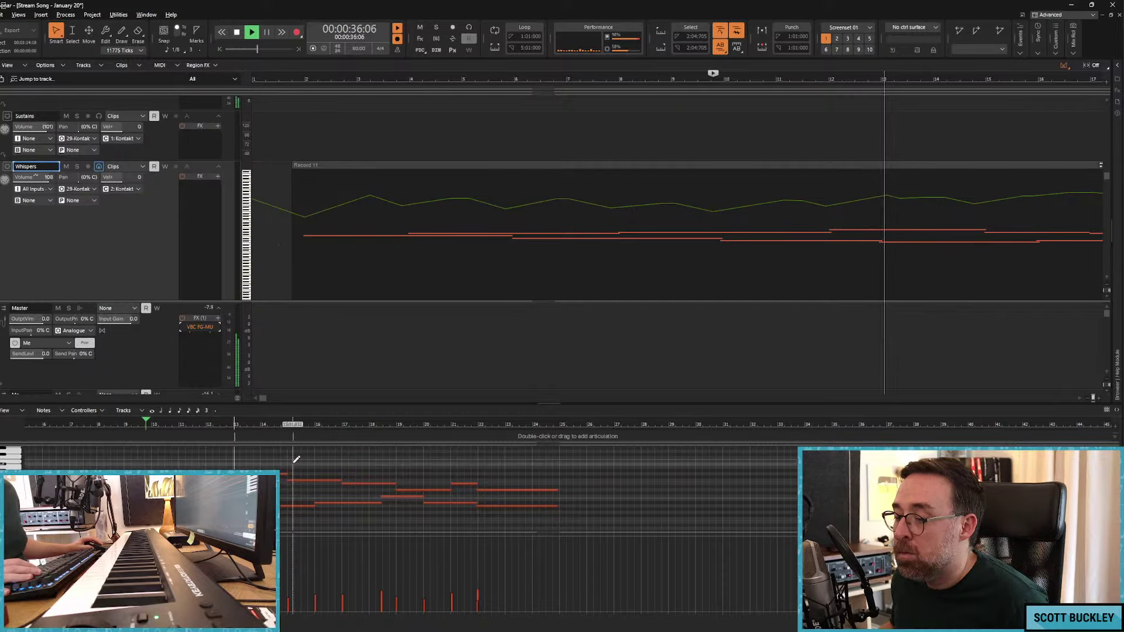
pyautogui.click(43, 427)
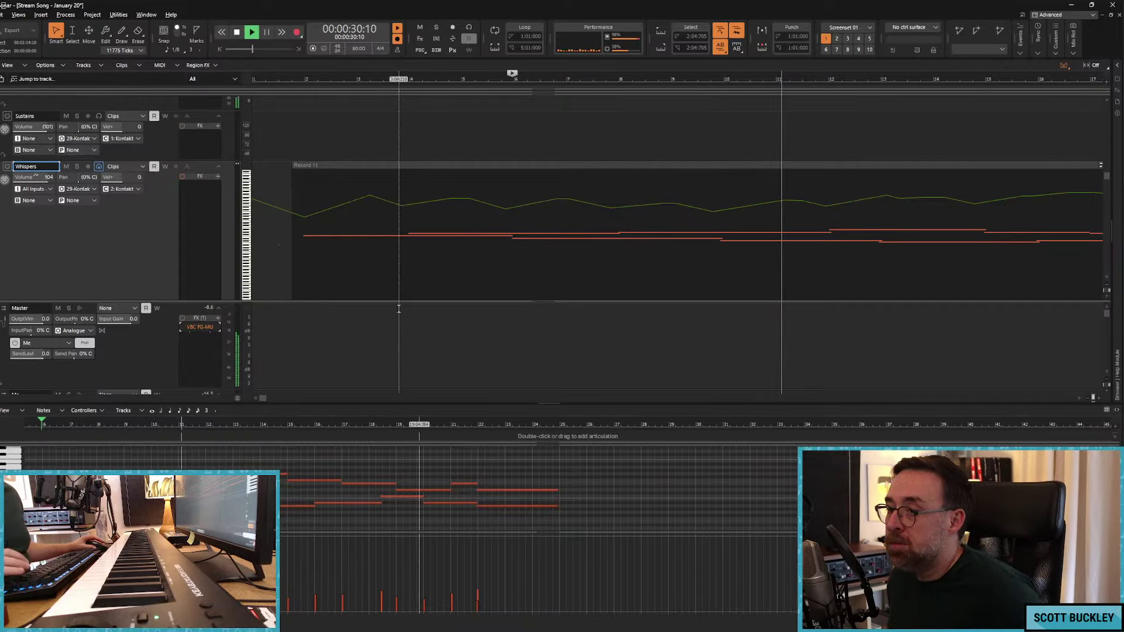
pyautogui.scroll(3, 230, 213)
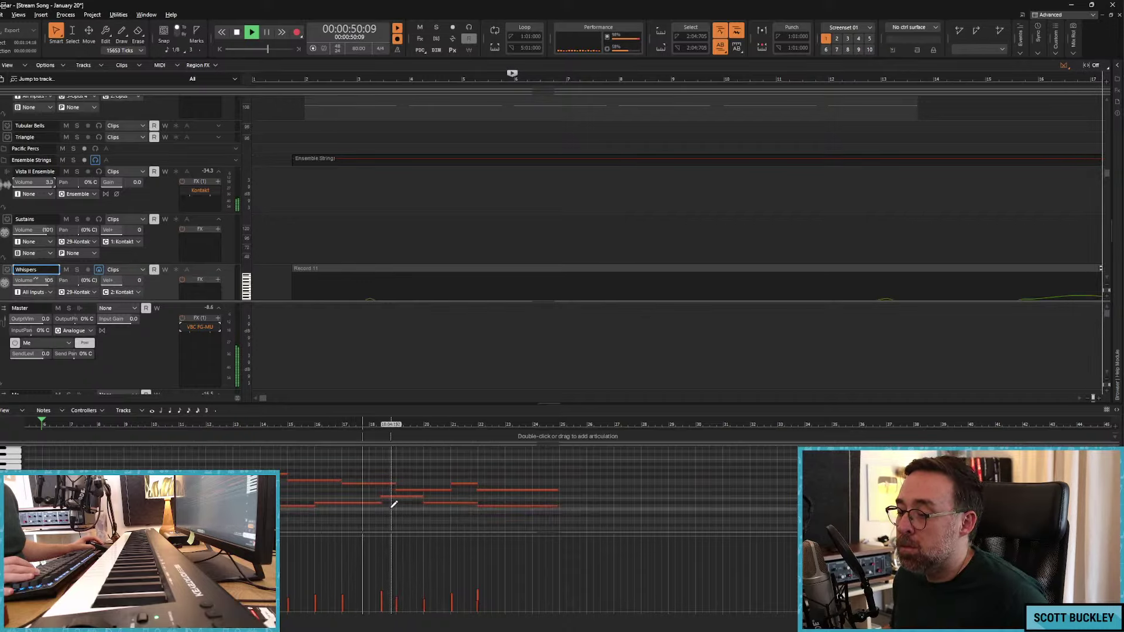
pyautogui.moveTo(382, 504); pyautogui.dragTo(371, 506)
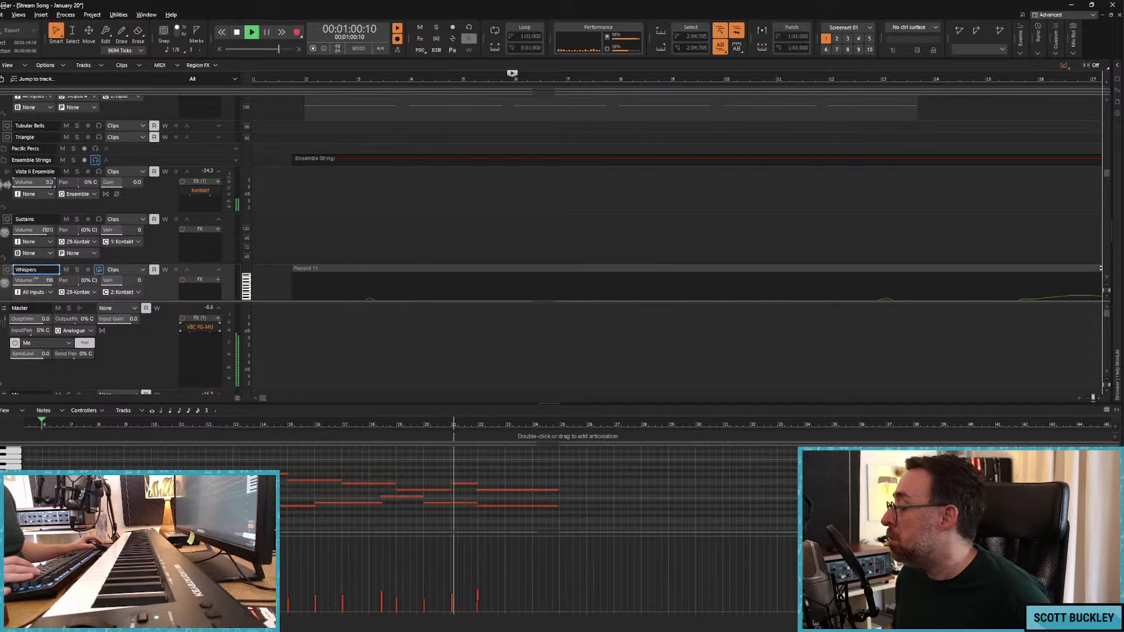
pyautogui.press('d')
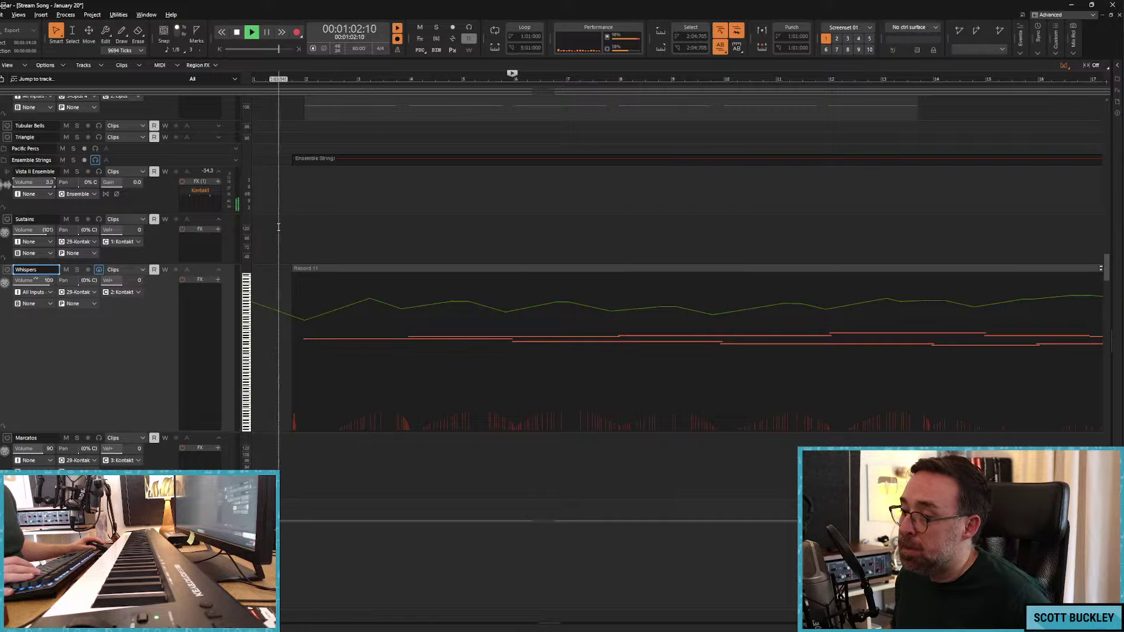
# Step: Select the Cello Lyr track and play the piece from just before measure 2 past the Whispers clip's end to rehearse the cello part
pyautogui.scroll(-10, 281, 235)
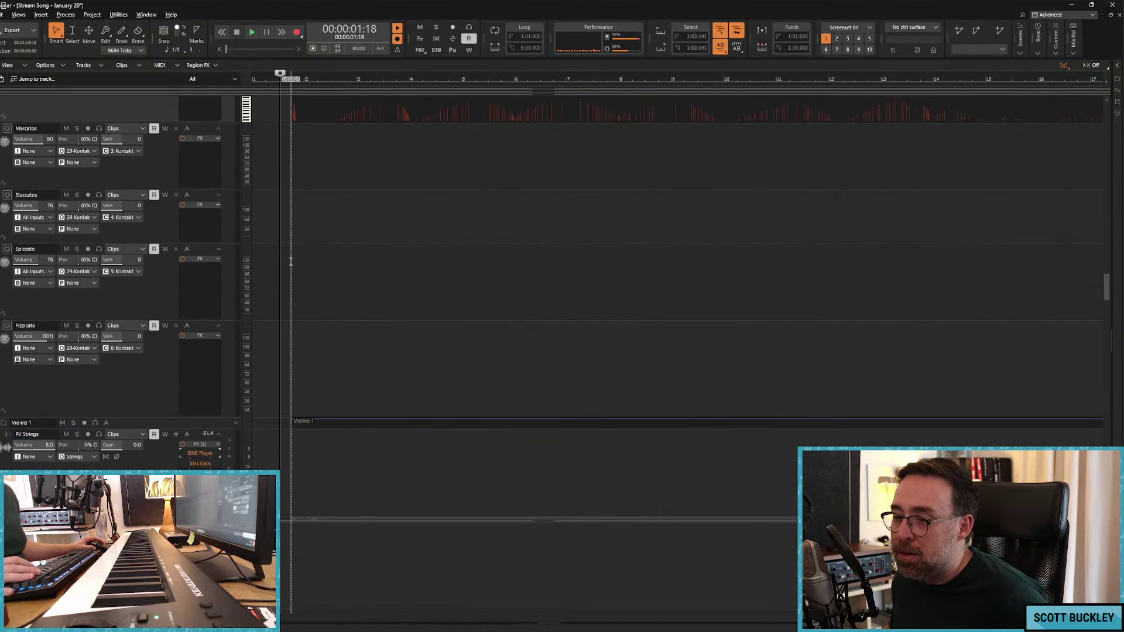
pyautogui.scroll(-4, 288, 262)
pyautogui.scroll(1, 211, 296)
pyautogui.click(207, 330)
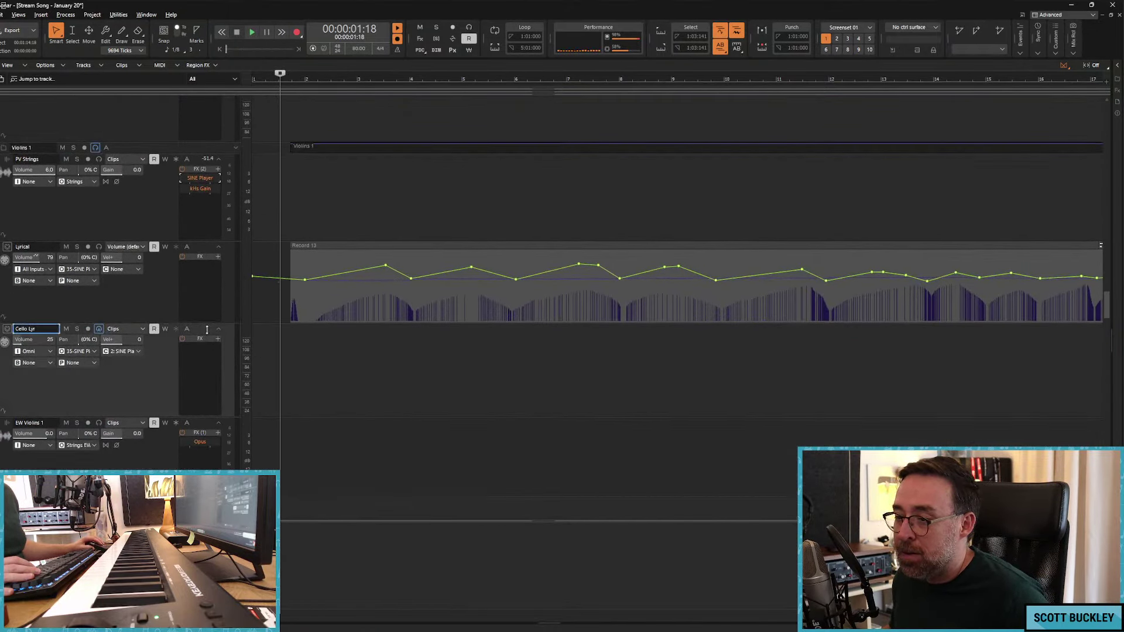
pyautogui.scroll(12, 257, 329)
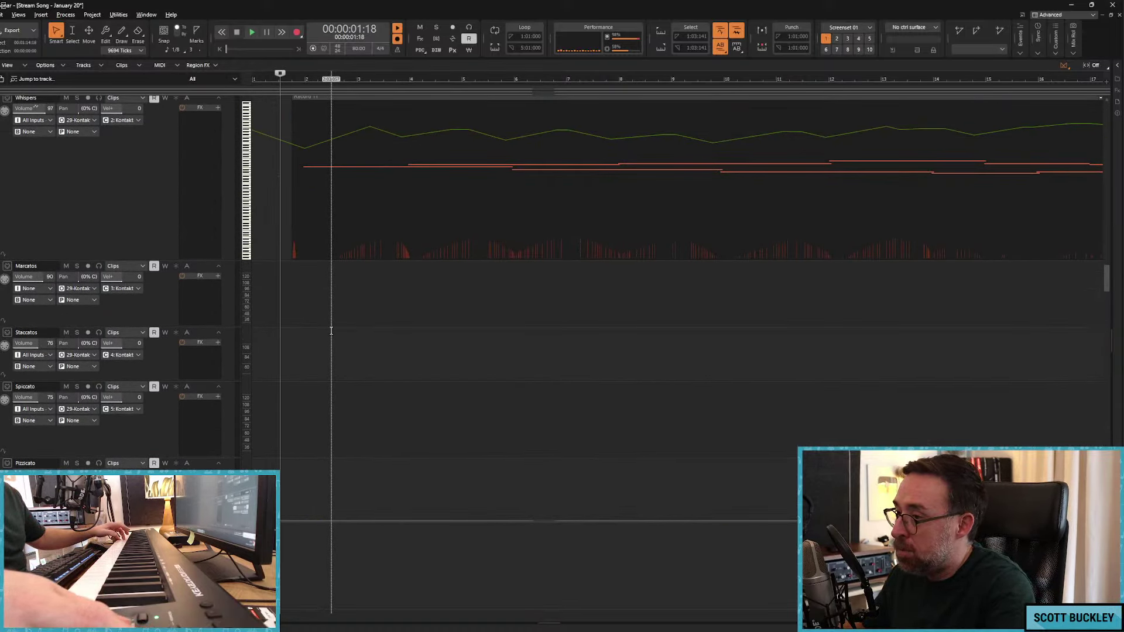
pyautogui.scroll(-1, 331, 331)
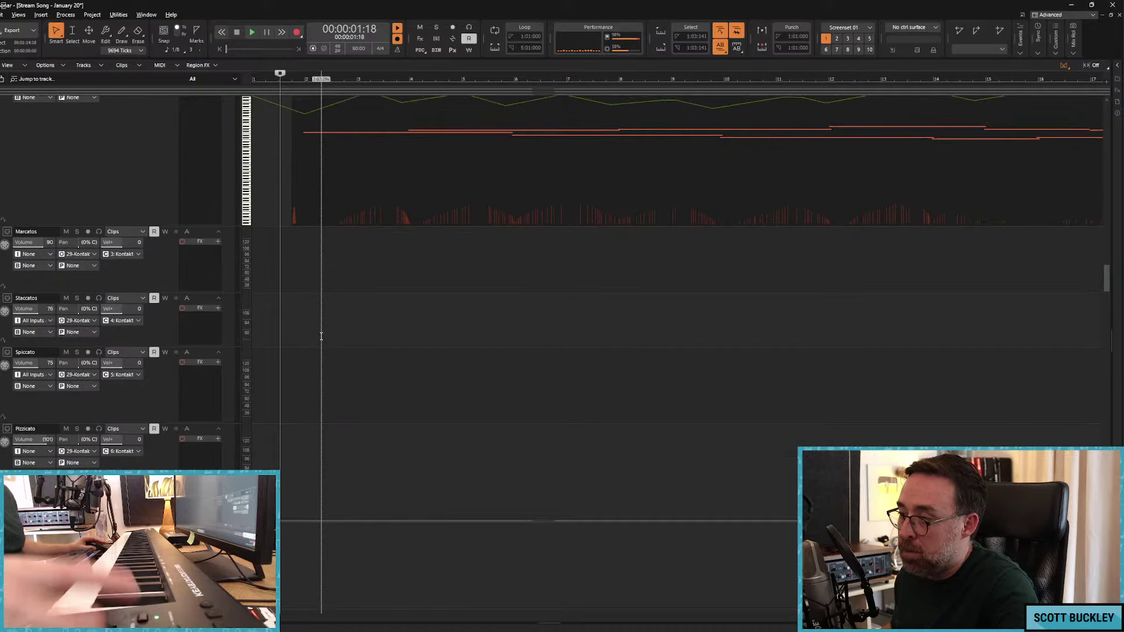
pyautogui.scroll(2, 328, 331)
pyautogui.press('space')
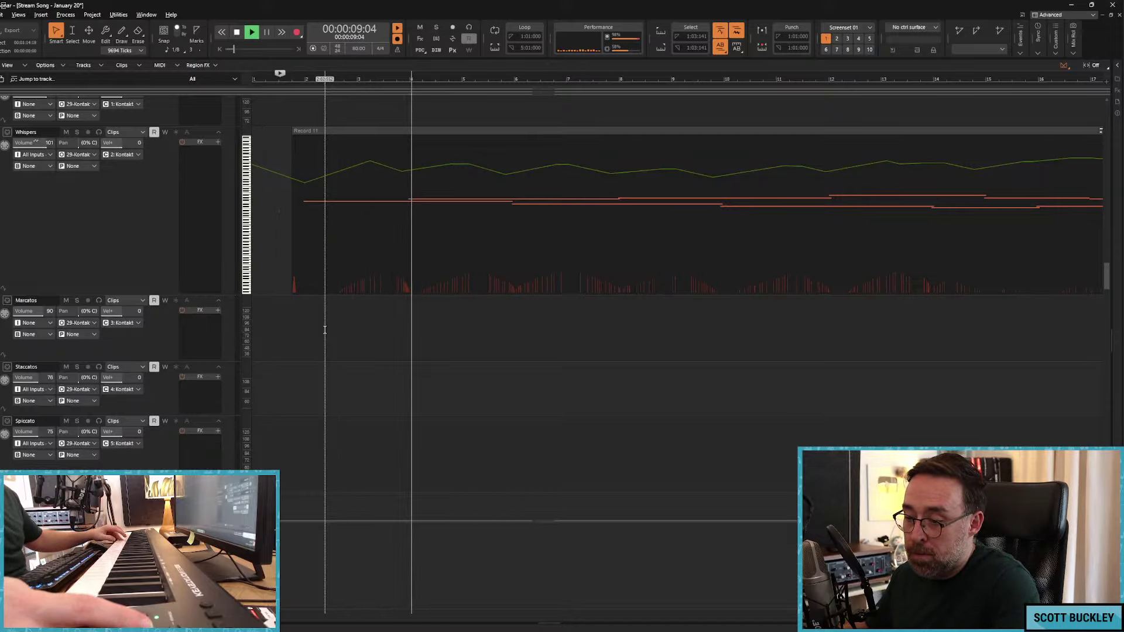
pyautogui.scroll(-3, 324, 329)
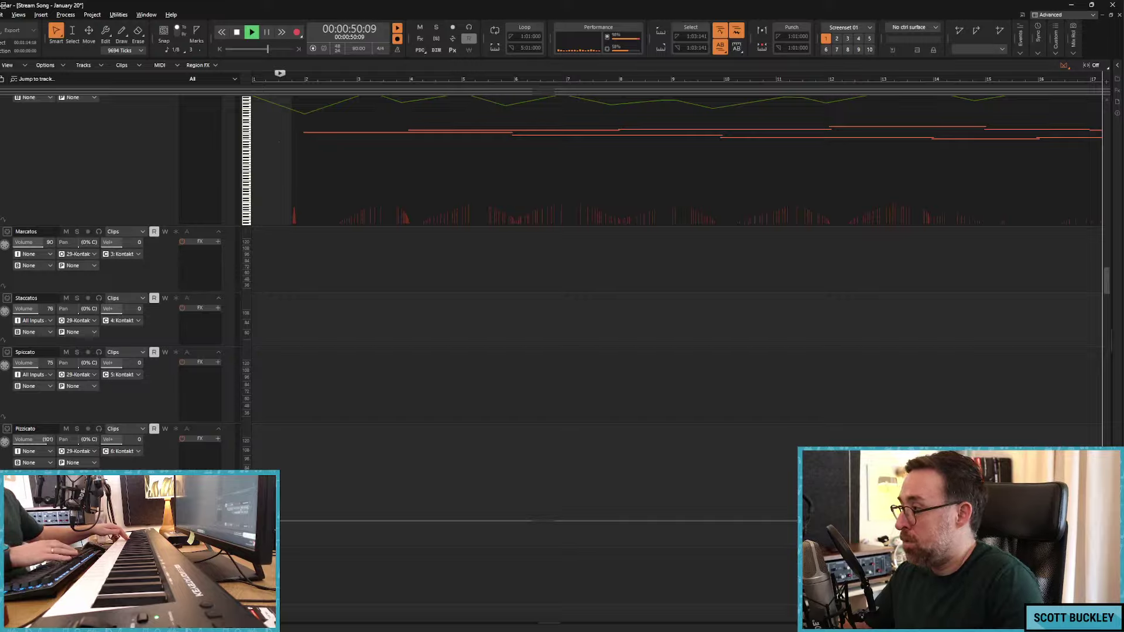
pyautogui.press('Scroll_Lock')
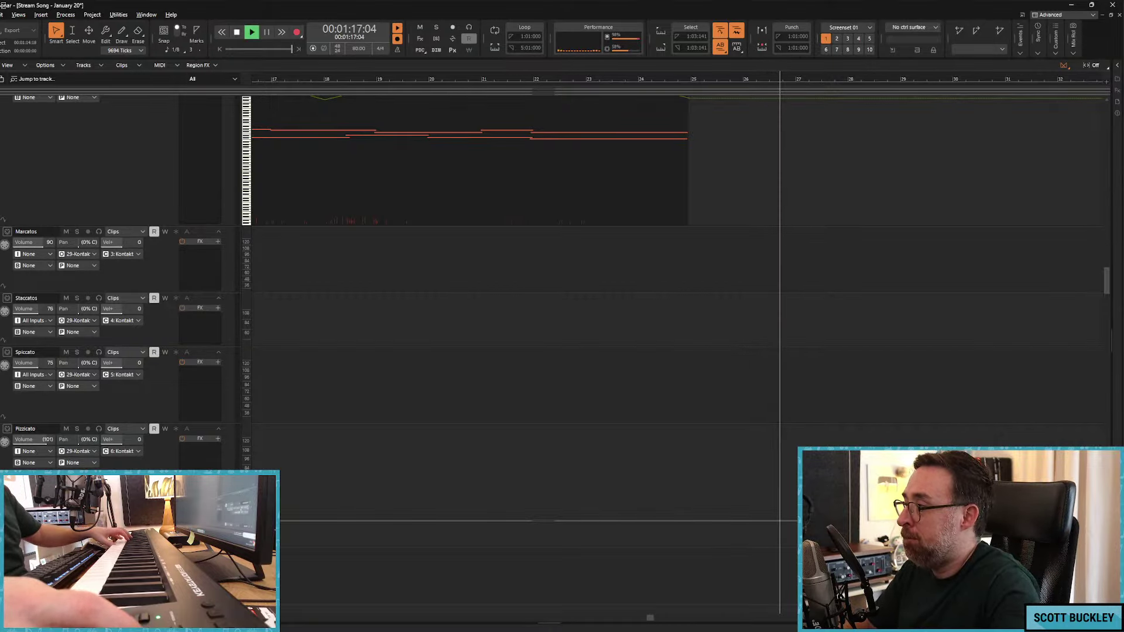
# Step: Record the solo cello part on the Cello Lyr track from the start of the project to about measure 38
pyautogui.press('w')
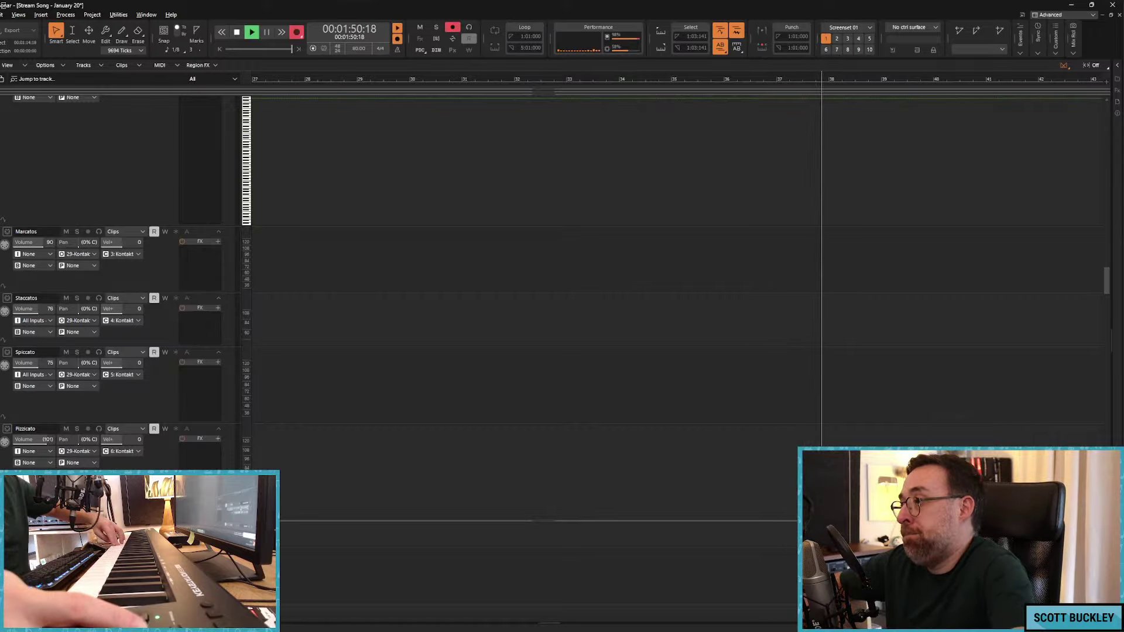
pyautogui.scroll(-10, 375, 310)
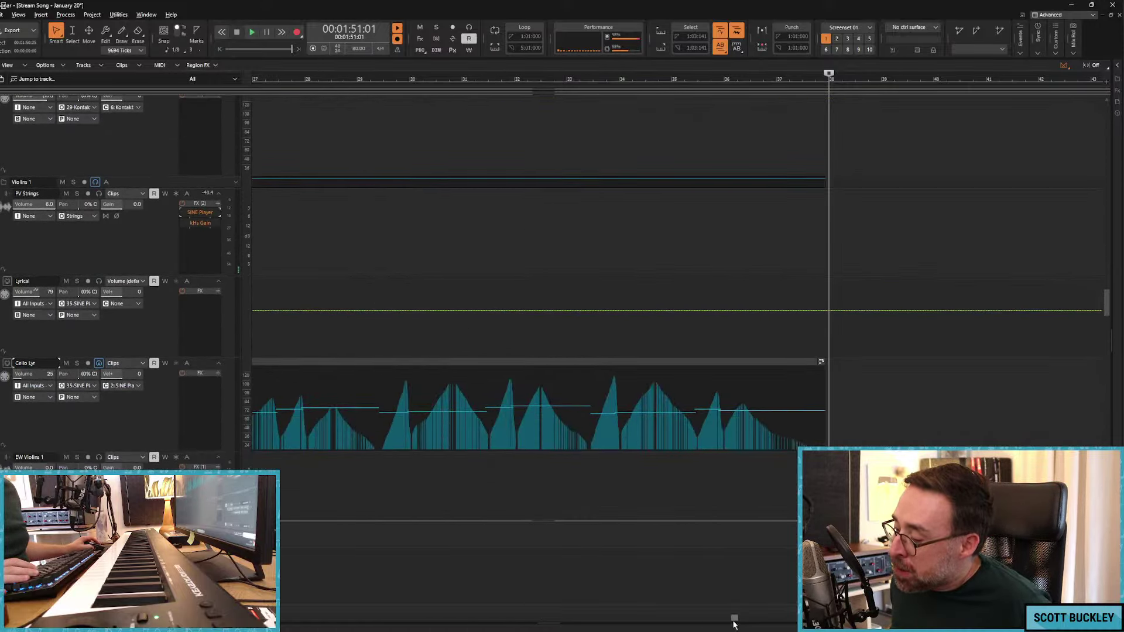
# Step: Return to the beginning of the Cello Lyr recording and switch the track's display from clips to its volume automation
pyautogui.moveTo(734, 620); pyautogui.dragTo(258, 620)
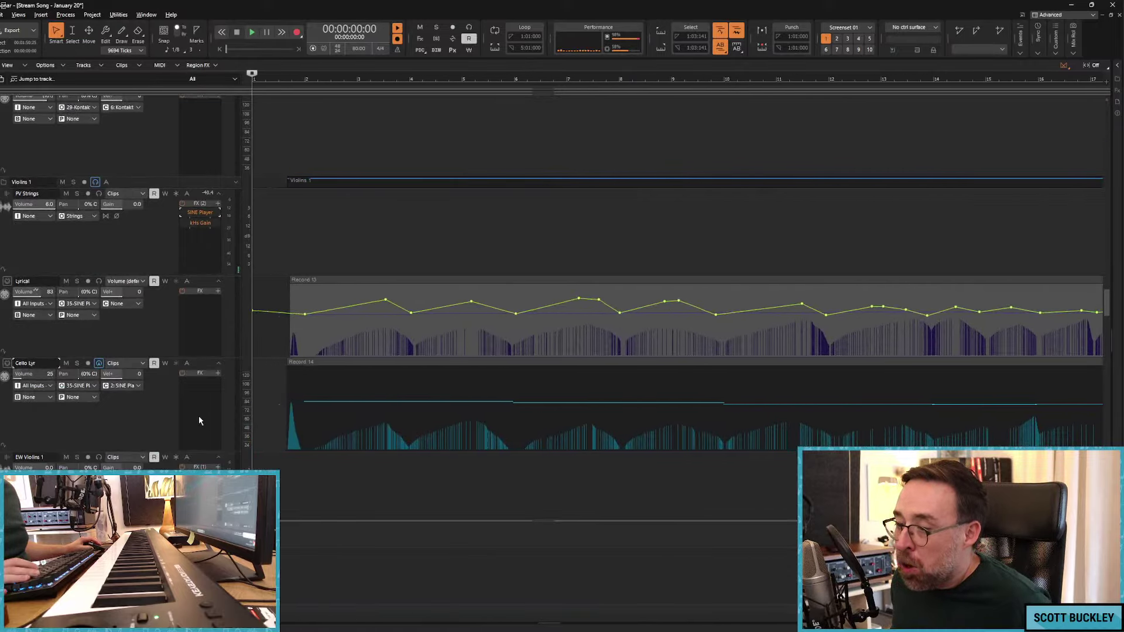
pyautogui.click(140, 363)
pyautogui.moveTo(193, 392)
pyautogui.click(283, 382)
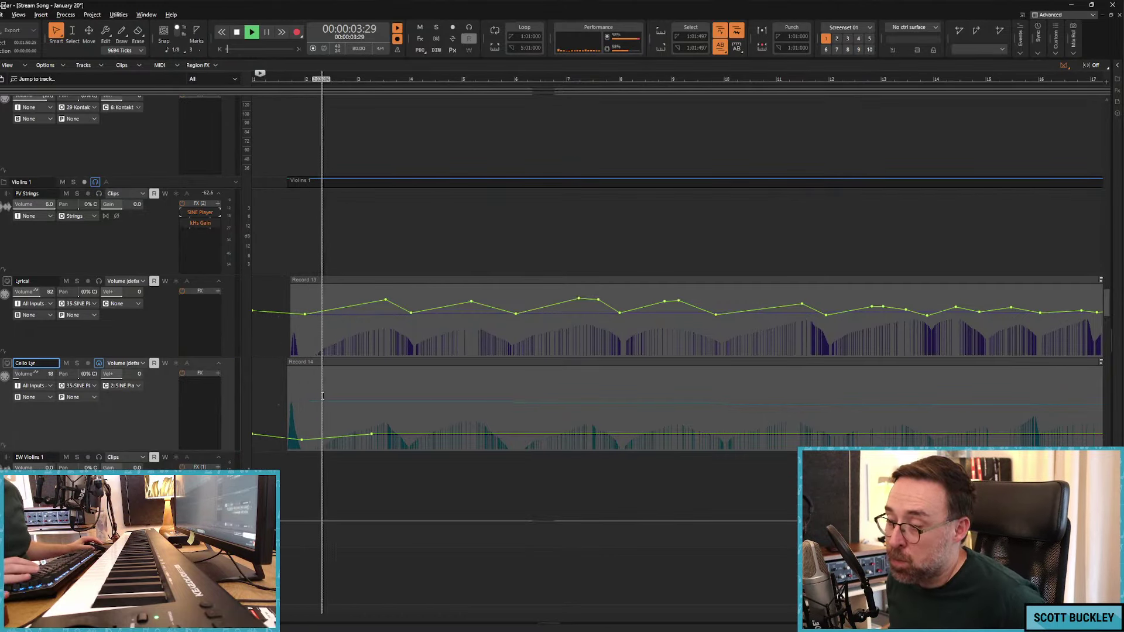
# Step: Shape Cello Lyr's volume envelope through about measure 16 during playback, with swells on the phrases and dips between them
pyautogui.moveTo(371, 434); pyautogui.dragTo(668, 433)
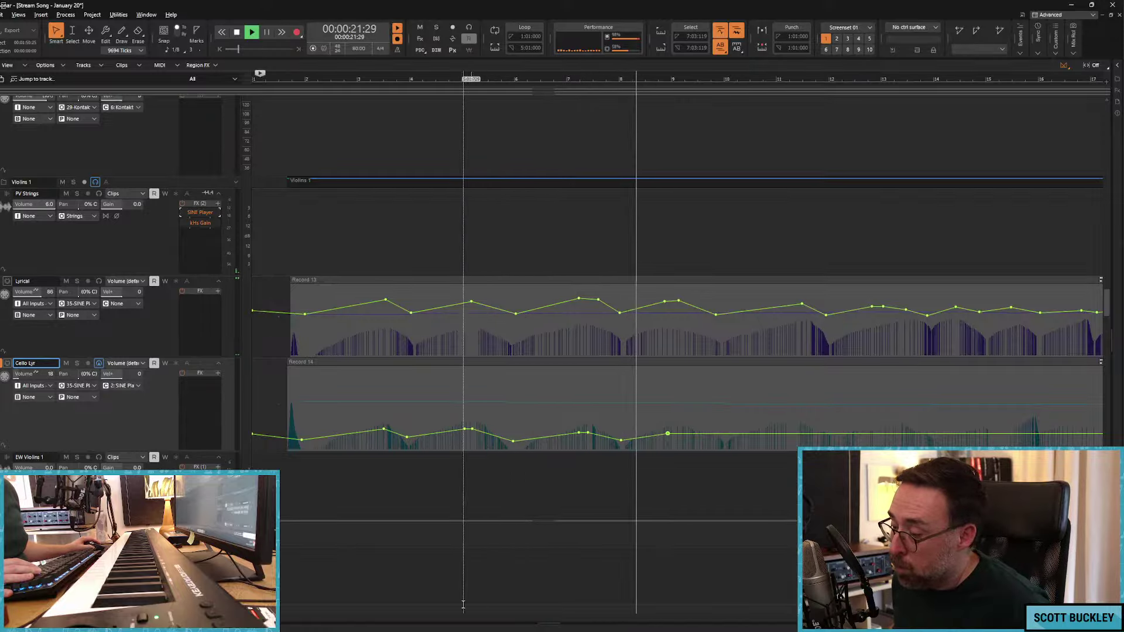
pyautogui.moveTo(258, 617); pyautogui.dragTo(353, 617)
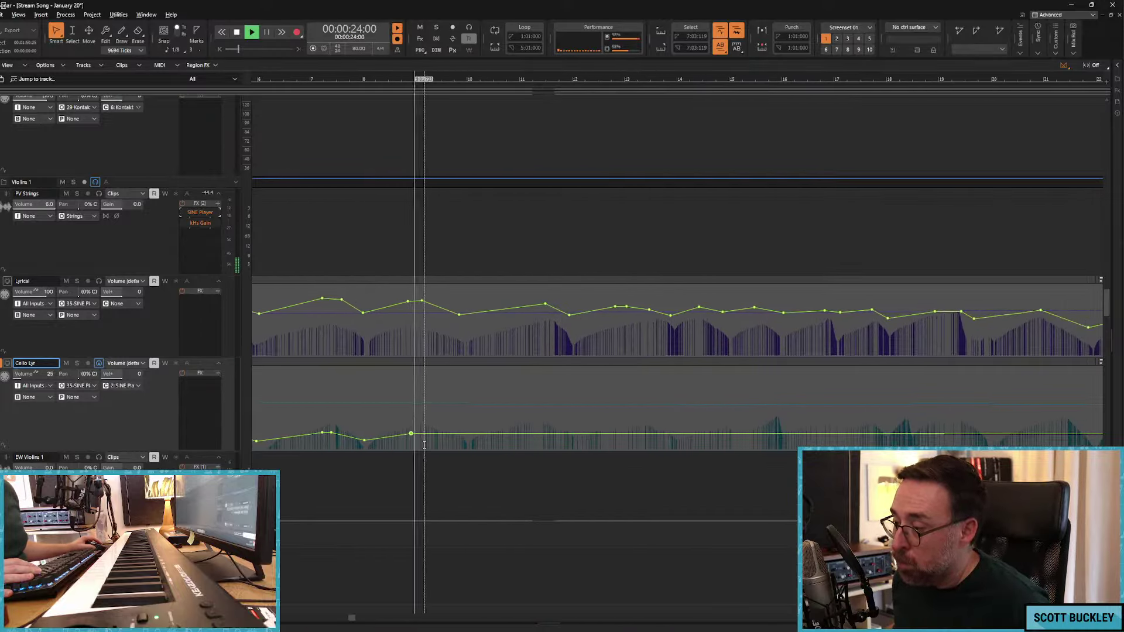
pyautogui.click(422, 434)
pyautogui.moveTo(447, 437)
pyautogui.mouseDown()
pyautogui.moveTo(544, 429)
pyautogui.moveTo(616, 442)
pyautogui.mouseUp()
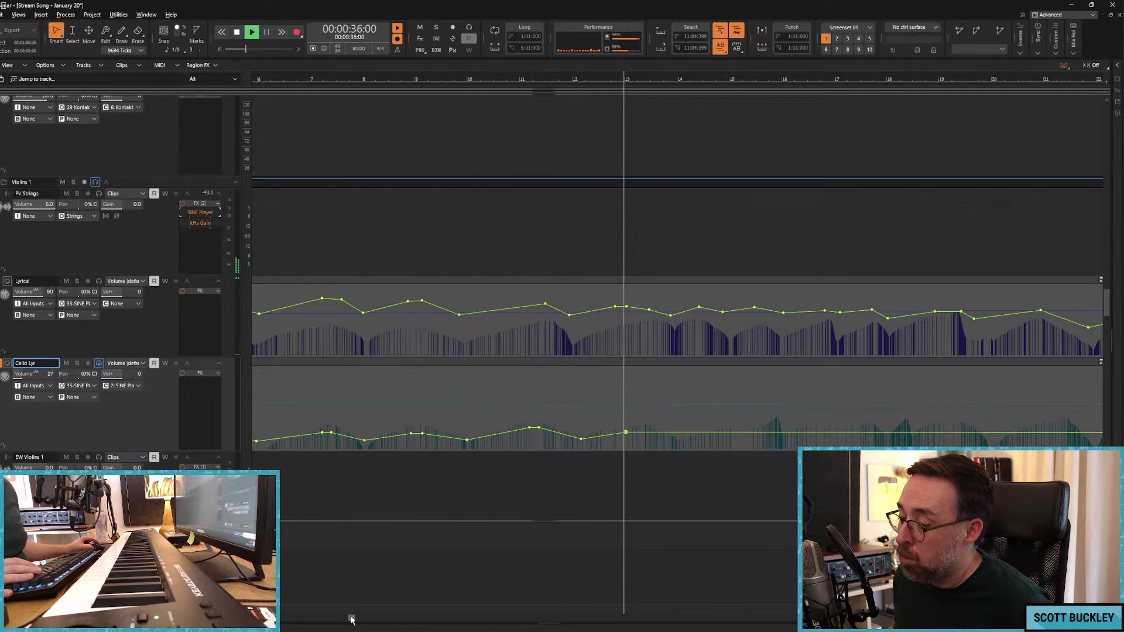
pyautogui.moveTo(494, 432); pyautogui.dragTo(651, 434)
pyautogui.moveTo(406, 620); pyautogui.dragTo(469, 618)
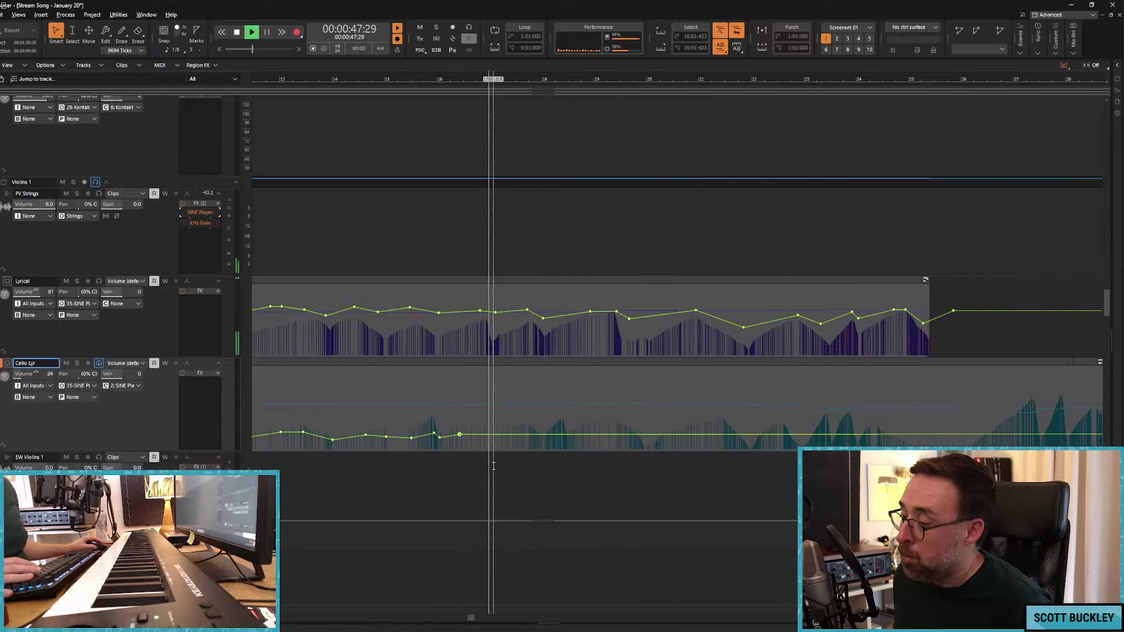
# Step: Continue Cello Lyr's volume swells from about measure 17 to measure 30, raising the level for the louder phrases from measure 27
pyautogui.moveTo(503, 436); pyautogui.dragTo(710, 432)
pyautogui.click(466, 619)
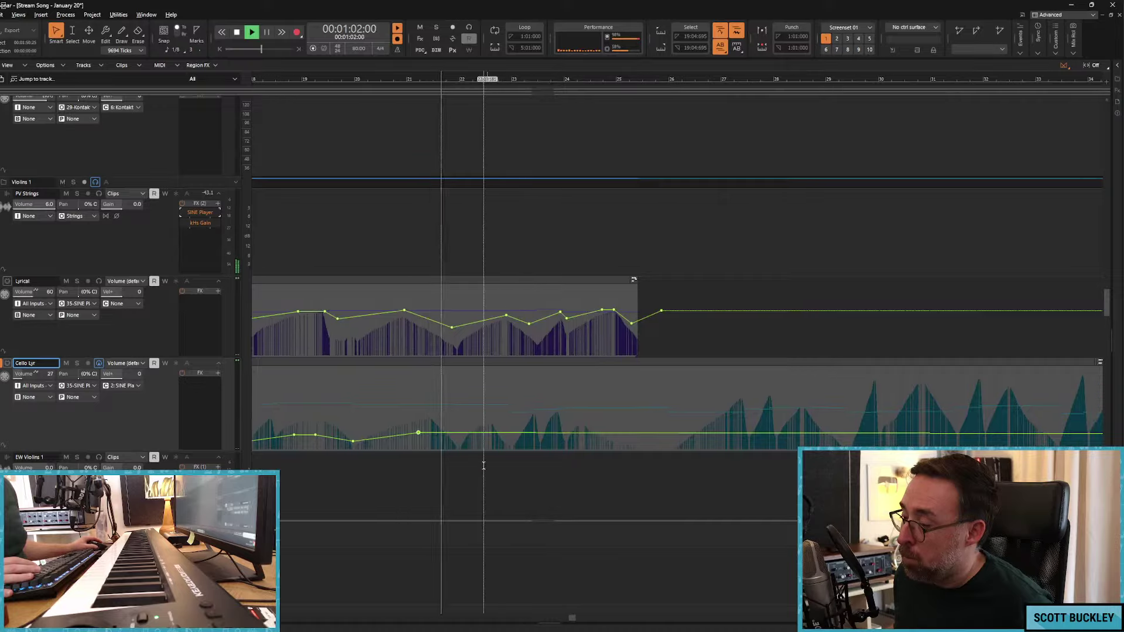
pyautogui.moveTo(457, 437)
pyautogui.mouseDown()
pyautogui.moveTo(584, 427)
pyautogui.moveTo(682, 437)
pyautogui.moveTo(732, 421)
pyautogui.mouseUp()
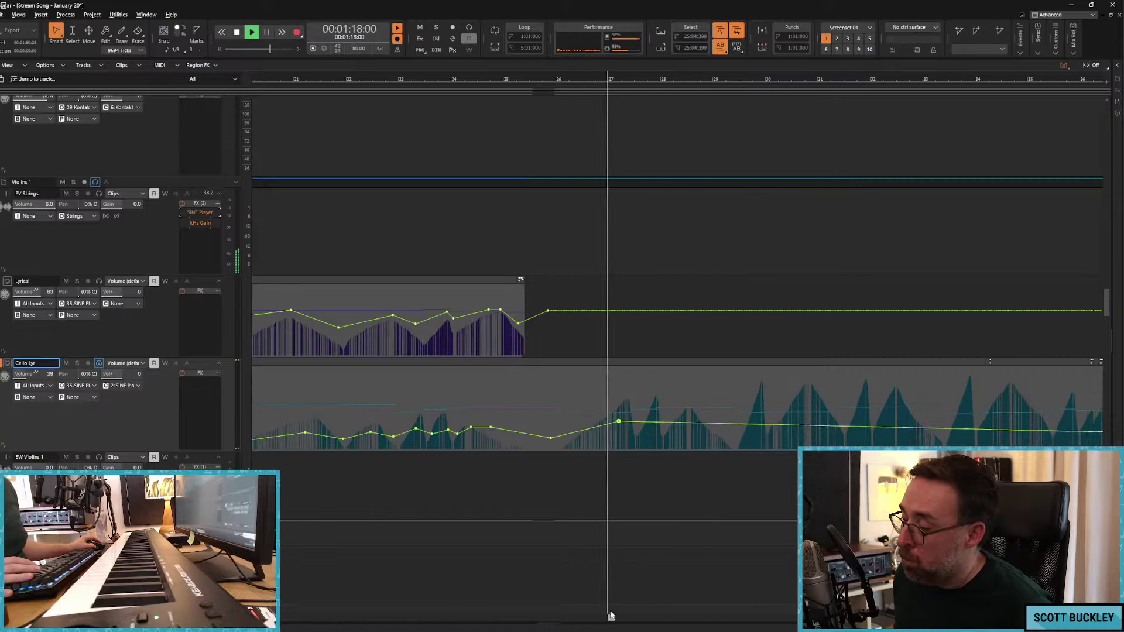
pyautogui.moveTo(539, 426)
pyautogui.mouseDown()
pyautogui.moveTo(604, 418)
pyautogui.moveTo(647, 434)
pyautogui.moveTo(698, 422)
pyautogui.mouseUp()
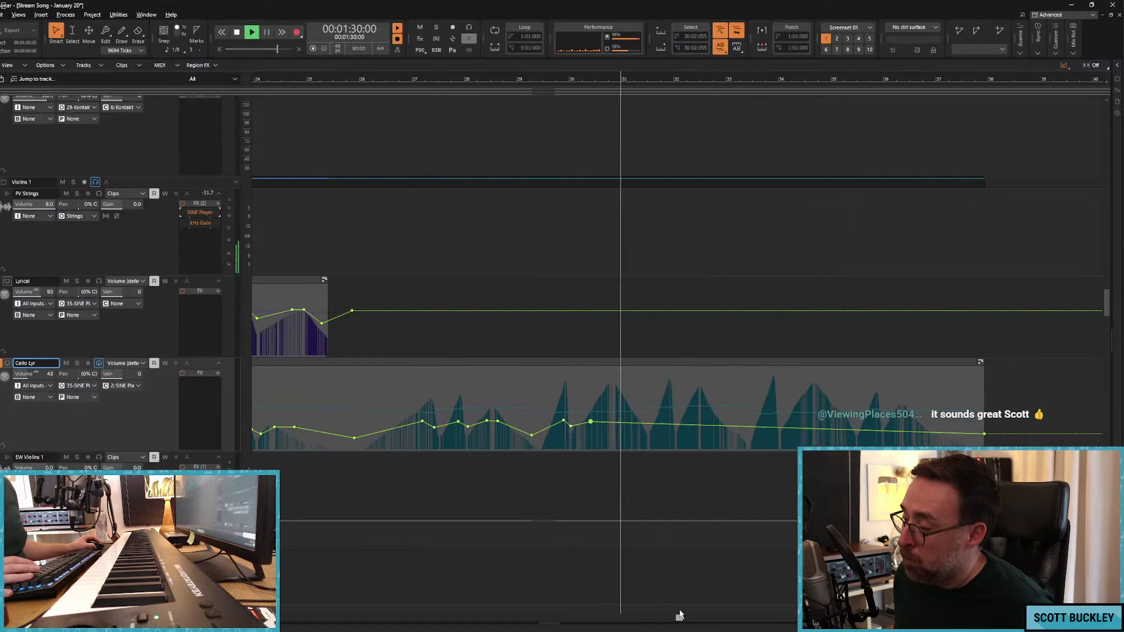
# Step: Finish Cello Lyr's volume envelope from measure 30 to the clip's end near measure 38, tapering the final note, and stop playback
pyautogui.click(616, 423)
pyautogui.moveTo(616, 424); pyautogui.dragTo(825, 430)
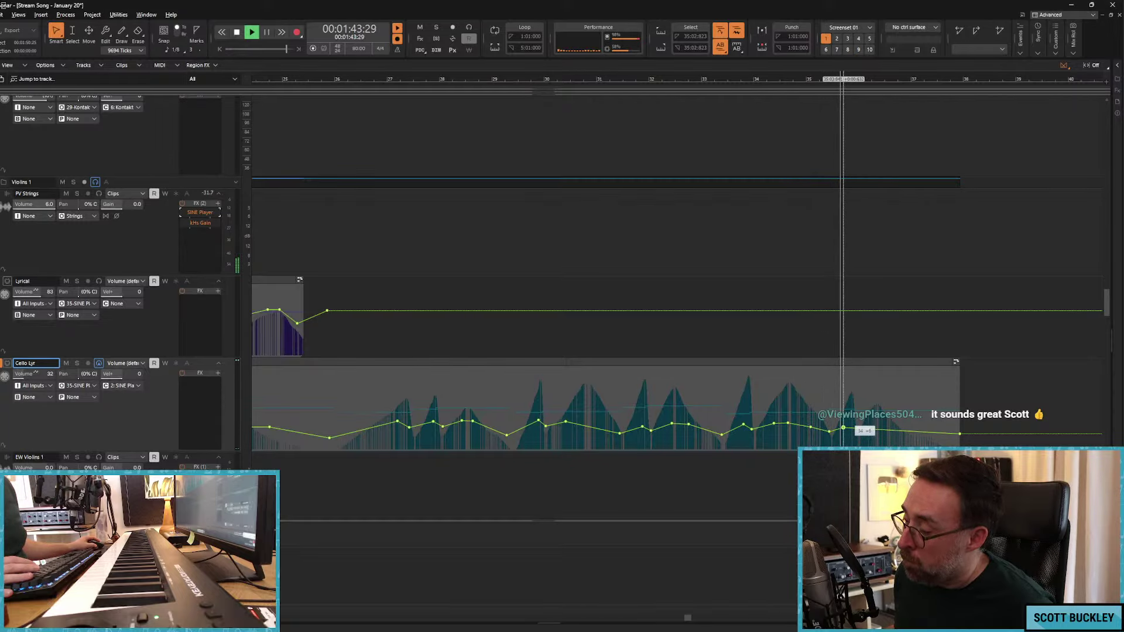
pyautogui.moveTo(866, 426); pyautogui.dragTo(922, 430)
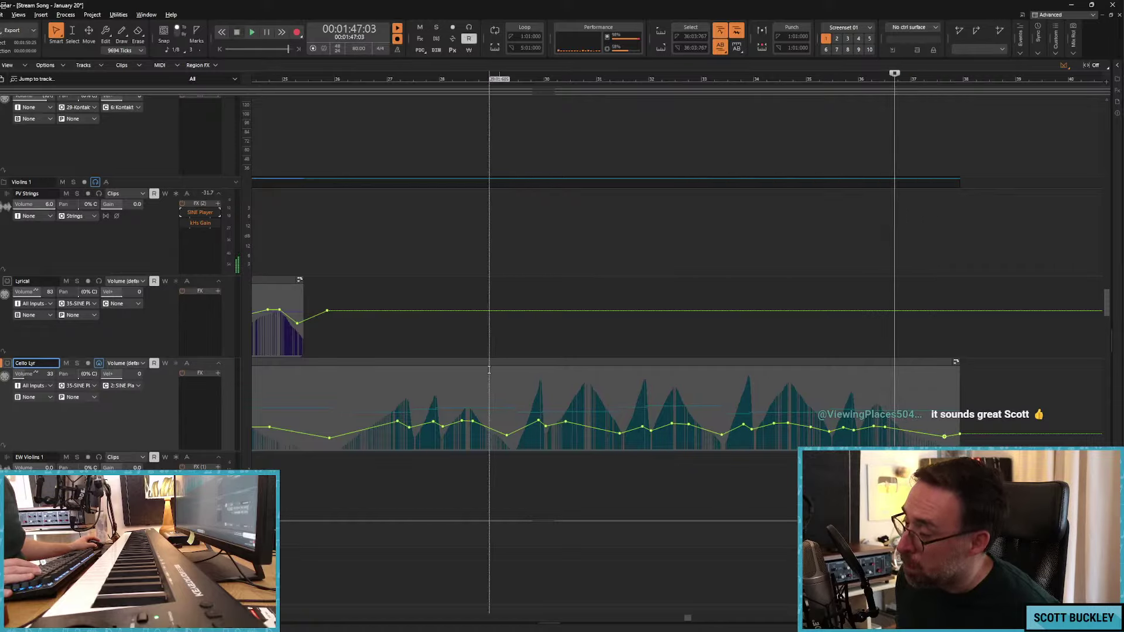
pyautogui.press('space')
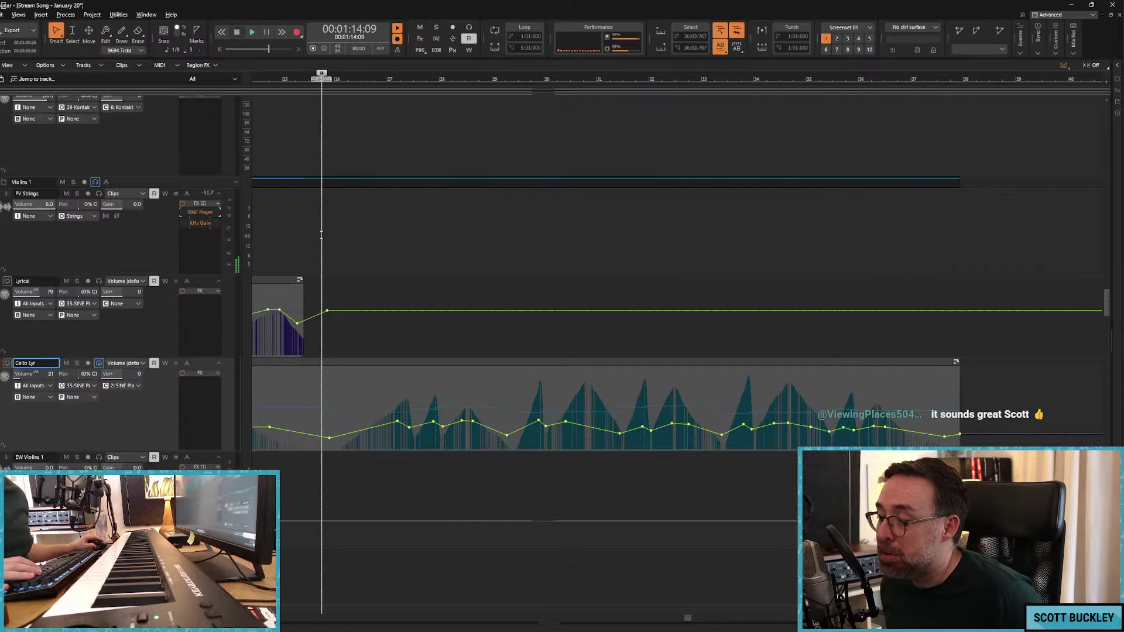
# Step: Add a marker named "Theme?" at 25:04:719, save the project and return to the start
pyautogui.click(331, 224)
pyautogui.press('F11')
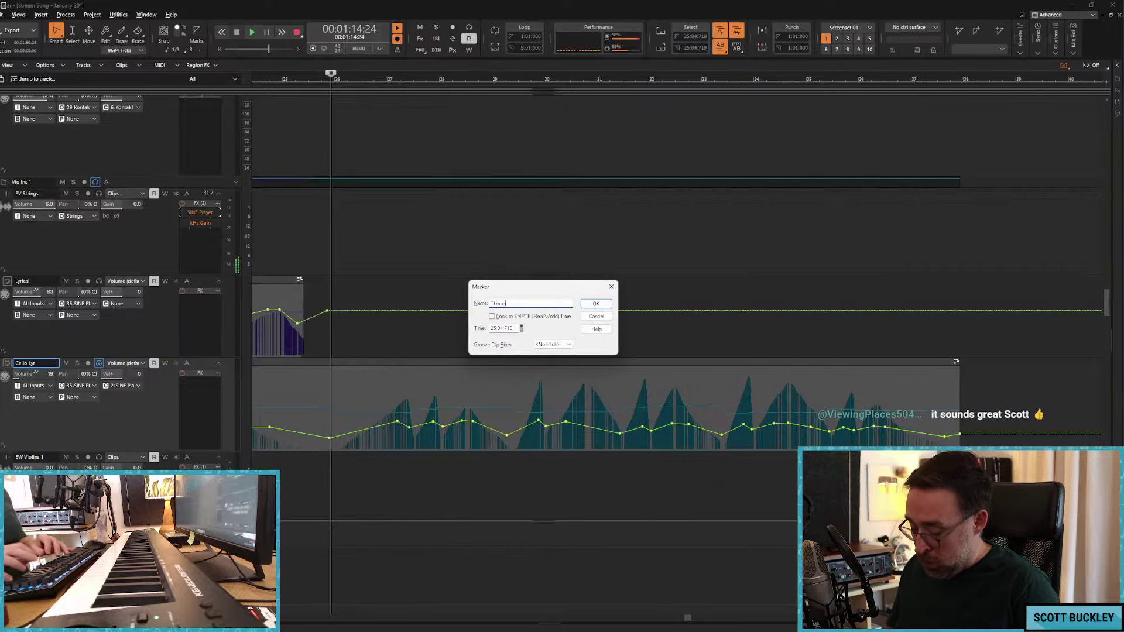
pyautogui.press('Return')
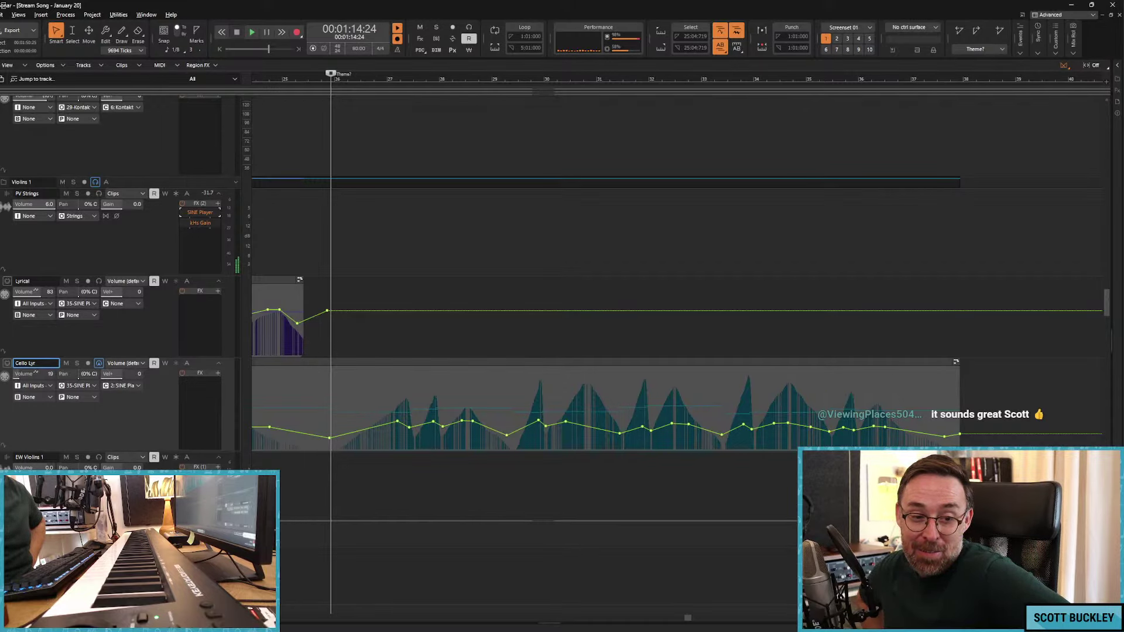
pyautogui.press('w')
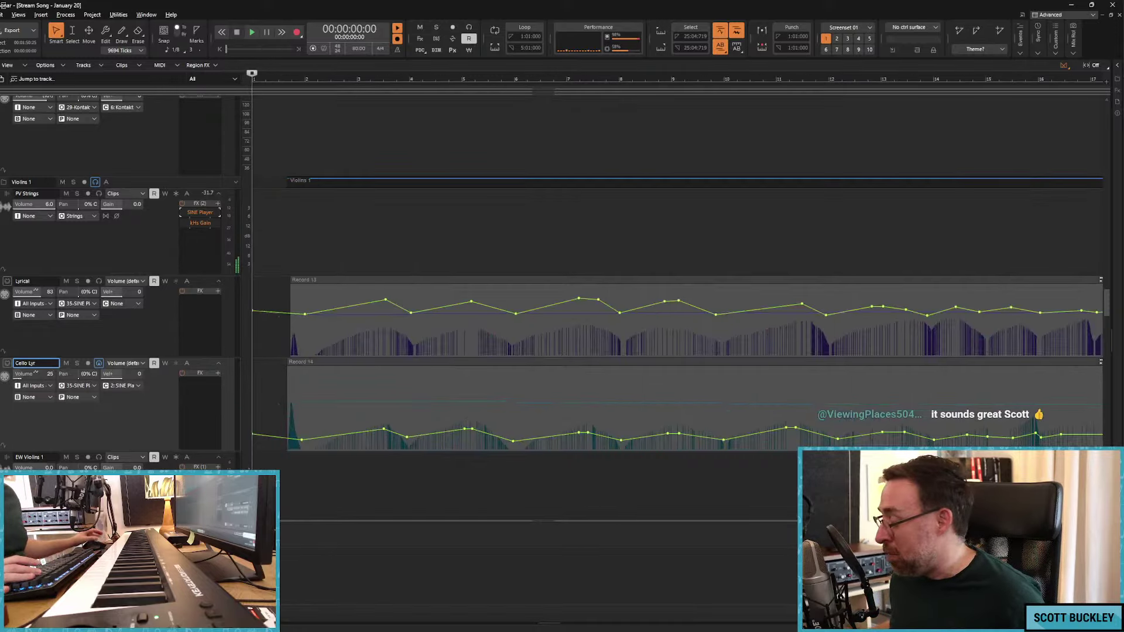
pyautogui.press('space')
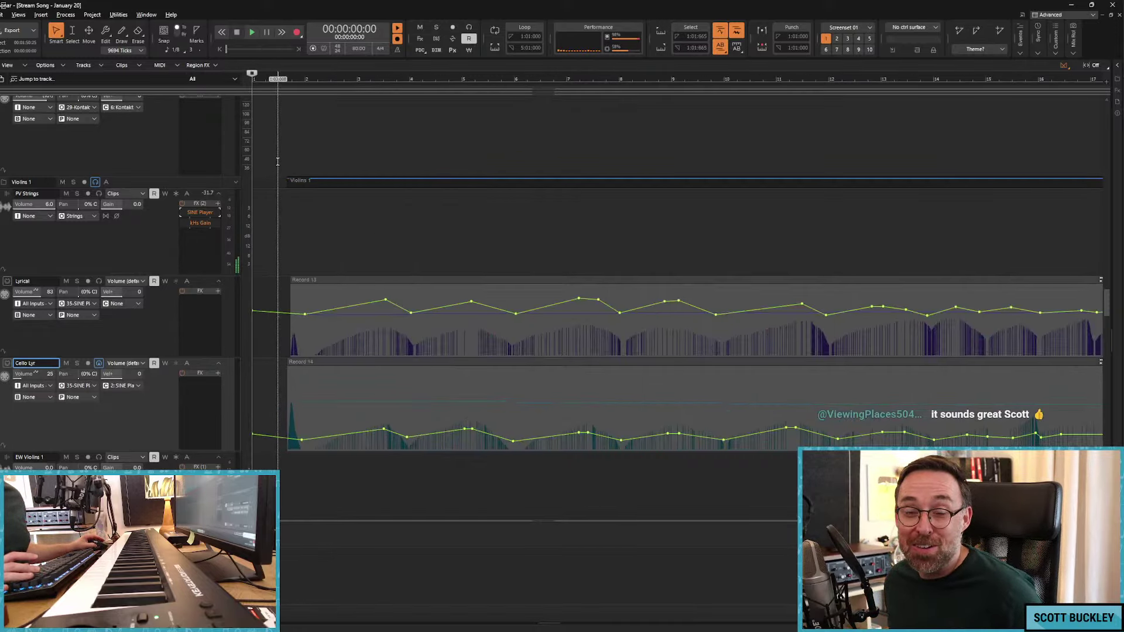
# Step: Shorten the track above Vista and expand the PS Long track's height among the violin tracks, and start playback briefly from the beginning
pyautogui.scroll(-5, 270, 158)
pyautogui.scroll(-2, 276, 167)
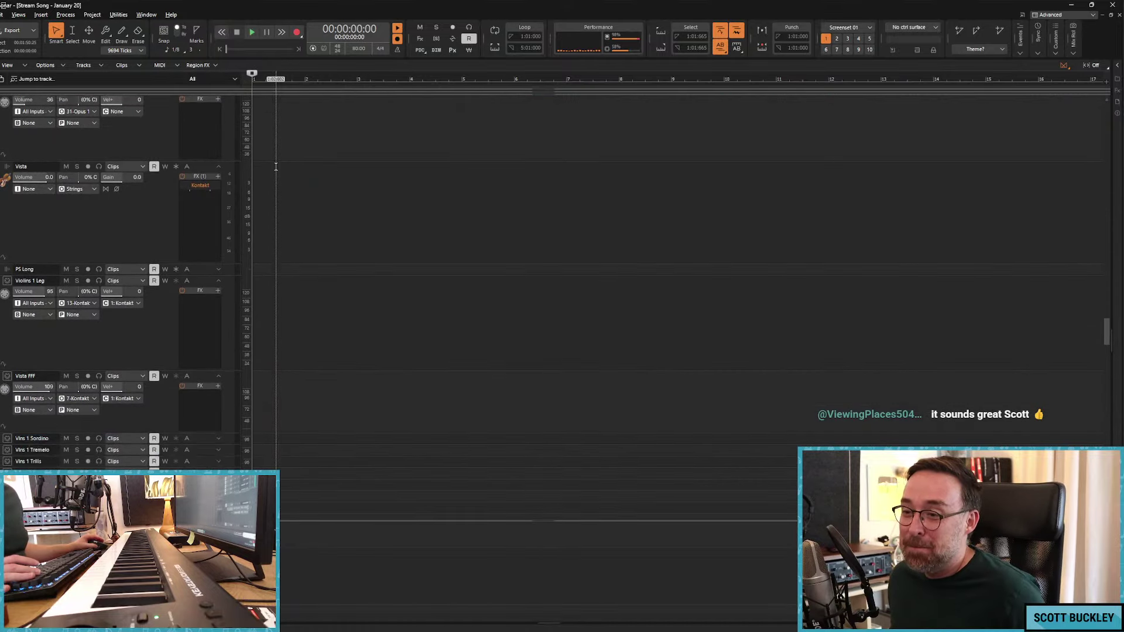
pyautogui.moveTo(196, 160); pyautogui.dragTo(178, 147)
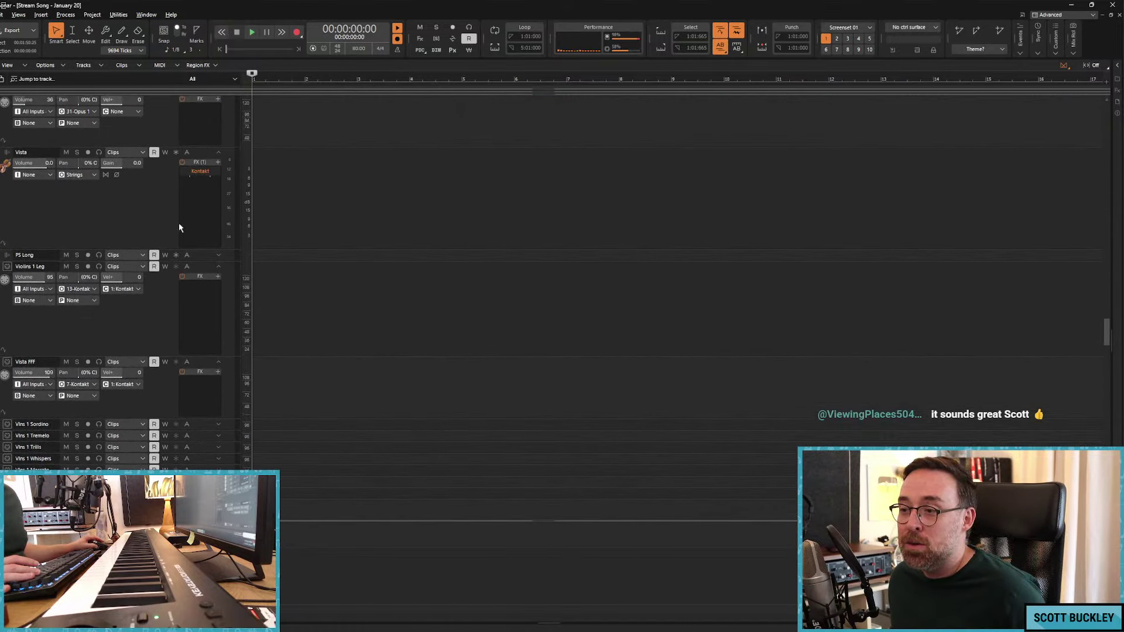
pyautogui.moveTo(165, 249)
pyautogui.mouseDown()
pyautogui.moveTo(156, 212)
pyautogui.moveTo(166, 270)
pyautogui.mouseUp()
pyautogui.scroll(-3, 310, 256)
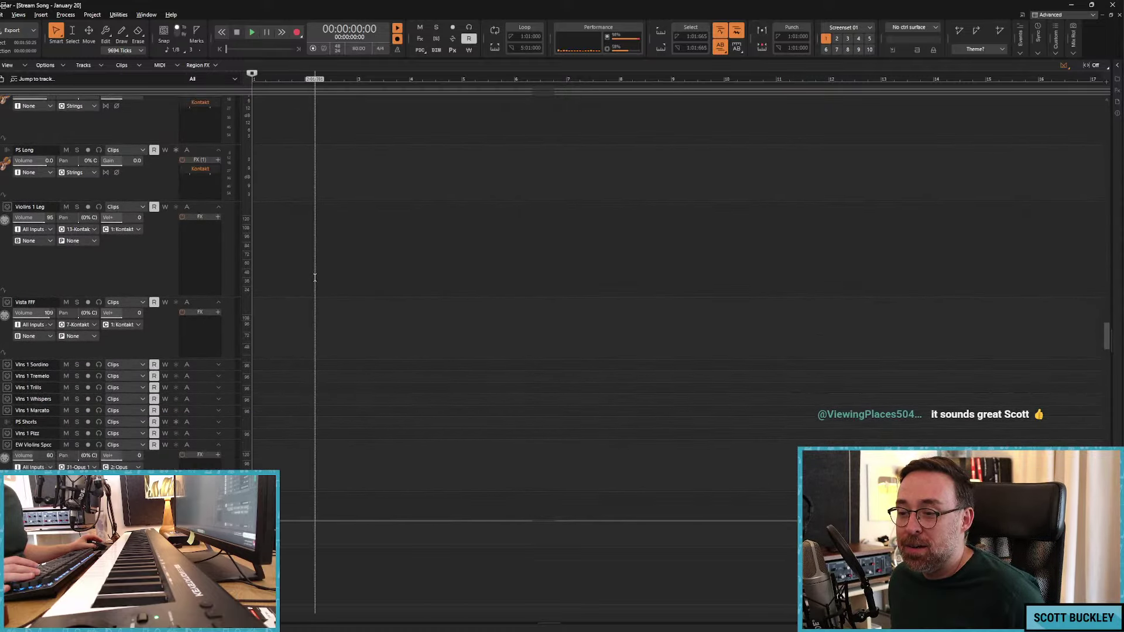
pyautogui.press('space')
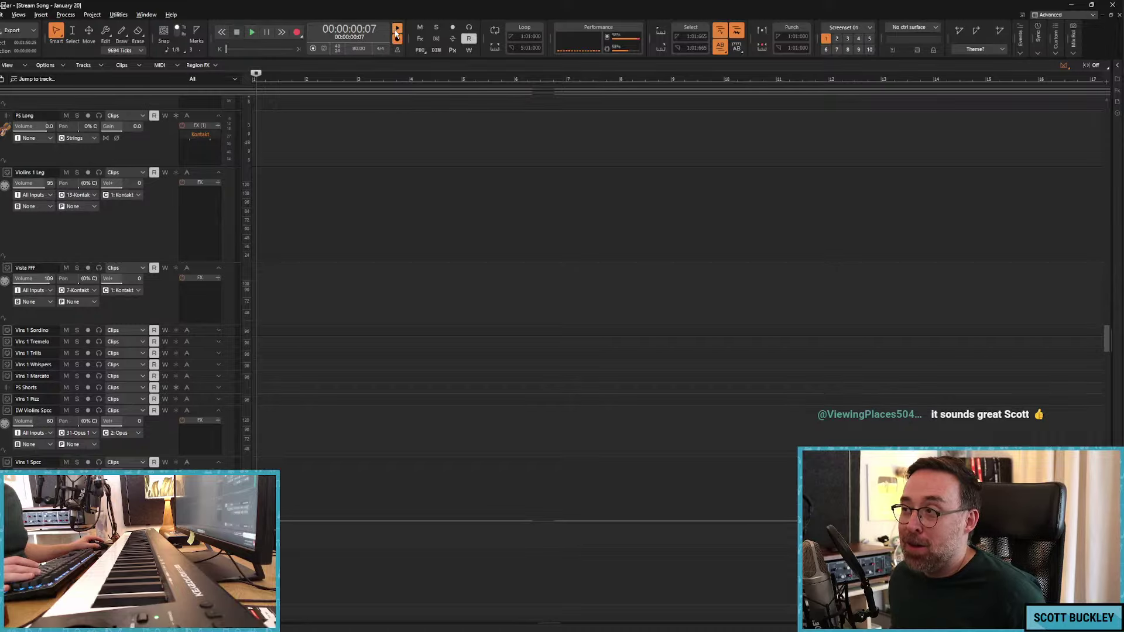
# Step: Insert an audio track above EW Cello in the Cellos folder
pyautogui.press('space')
pyautogui.scroll(-12, 339, 117)
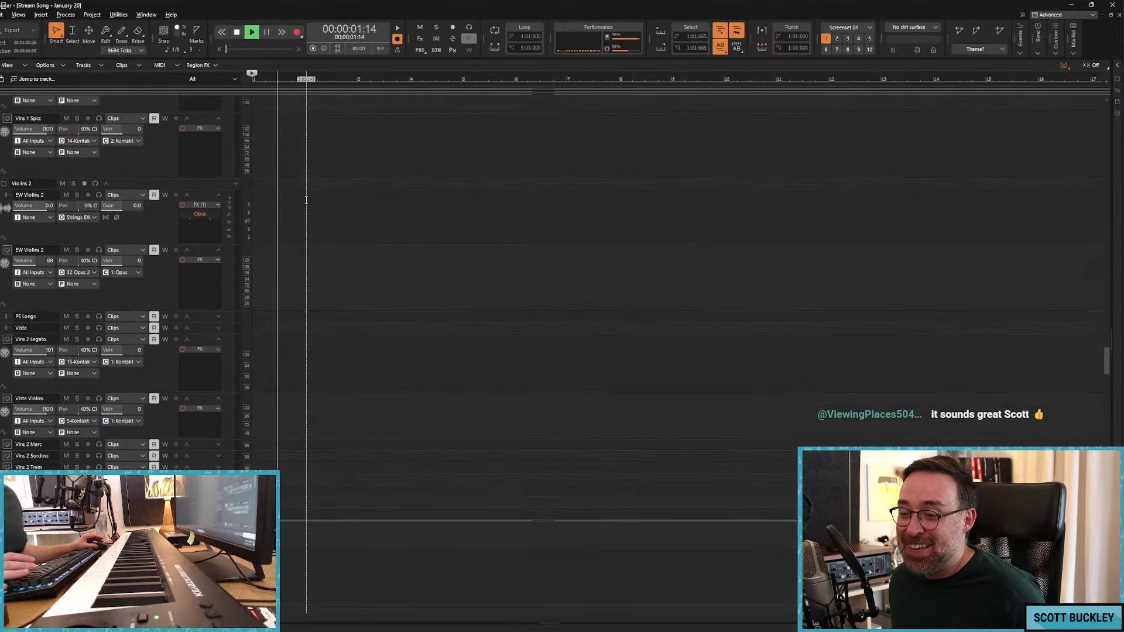
pyautogui.scroll(-5, 310, 201)
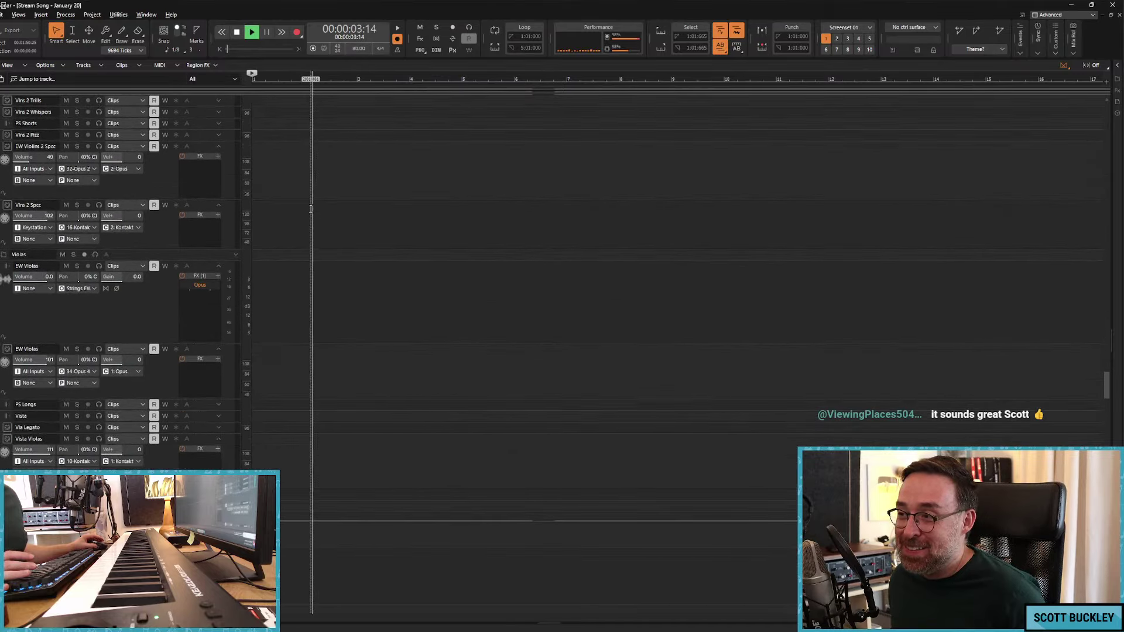
pyautogui.scroll(-12, 312, 205)
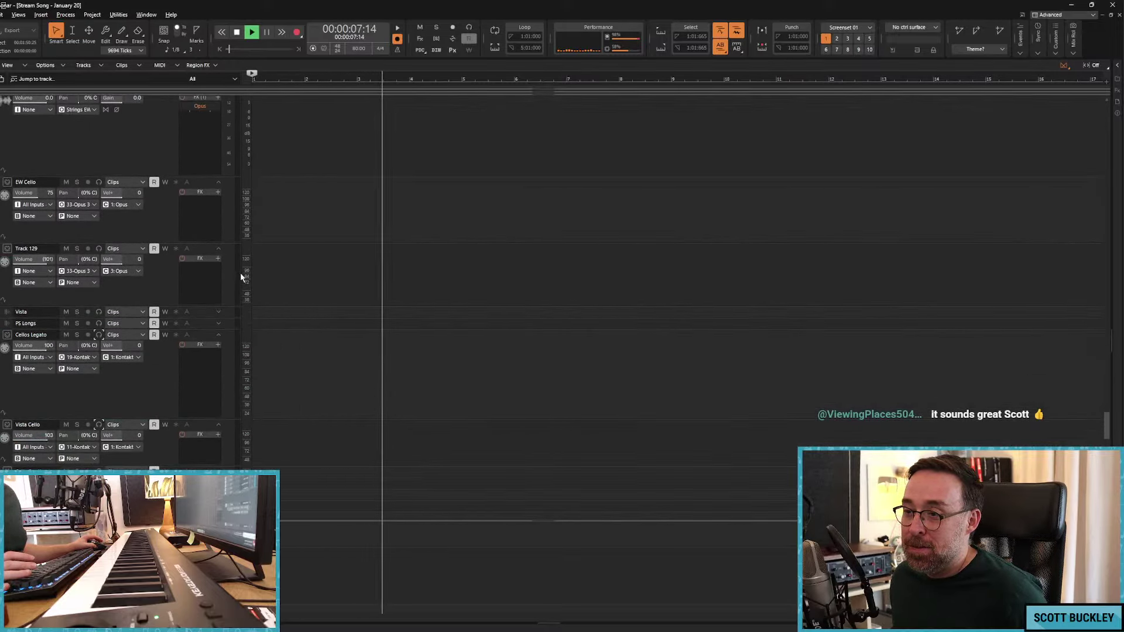
pyautogui.scroll(6, 240, 275)
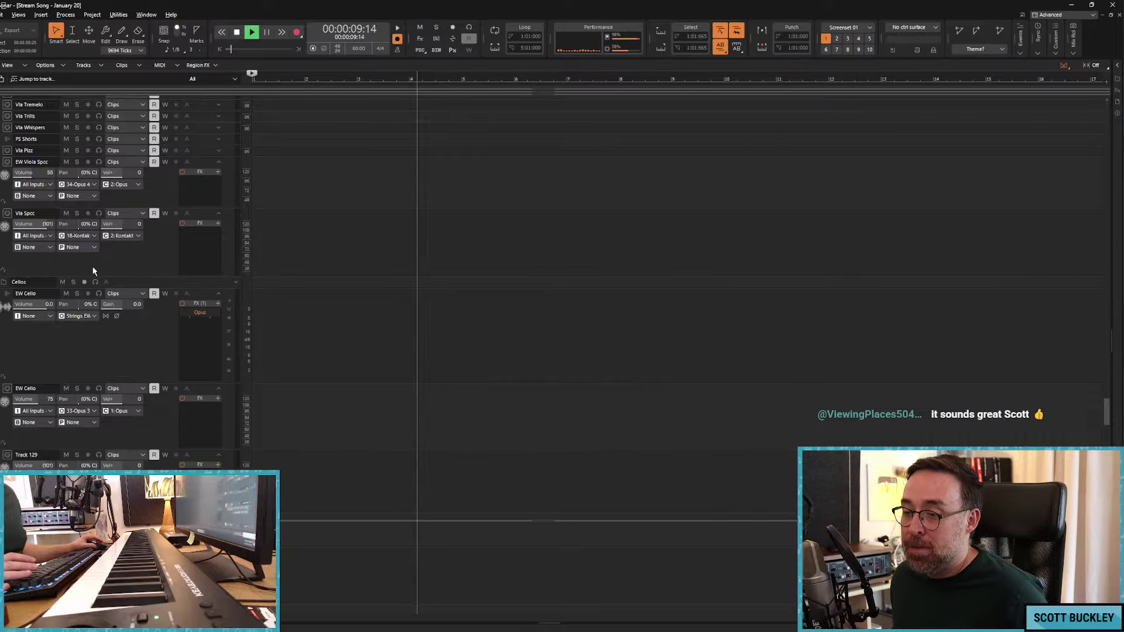
pyautogui.rightClick(1, 295)
pyautogui.click(26, 301)
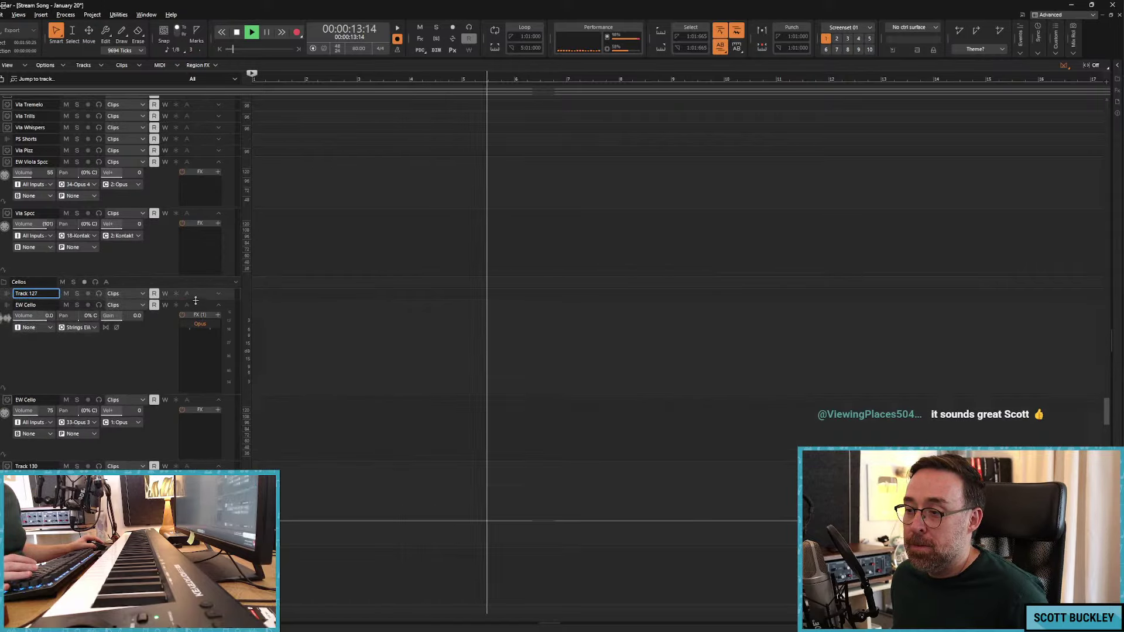
# Step: Add a Kontakt soft synth to Track 127 and load Albion V's "Strings Low - Soft and Wild" patch
pyautogui.rightClick(199, 341)
pyautogui.moveTo(269, 238)
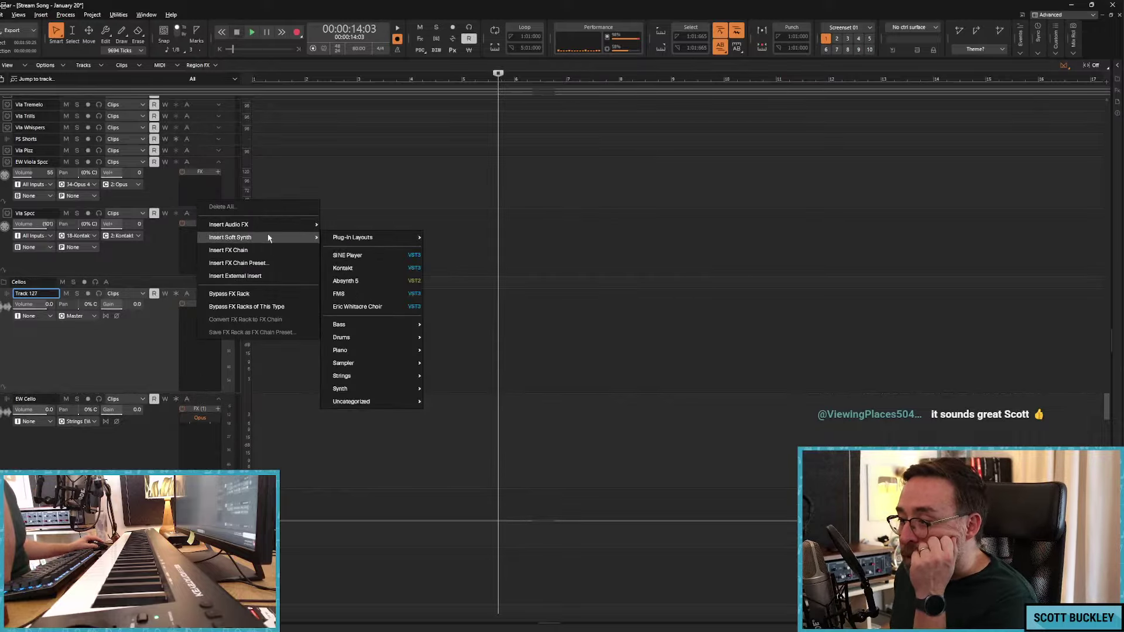
pyautogui.click(346, 269)
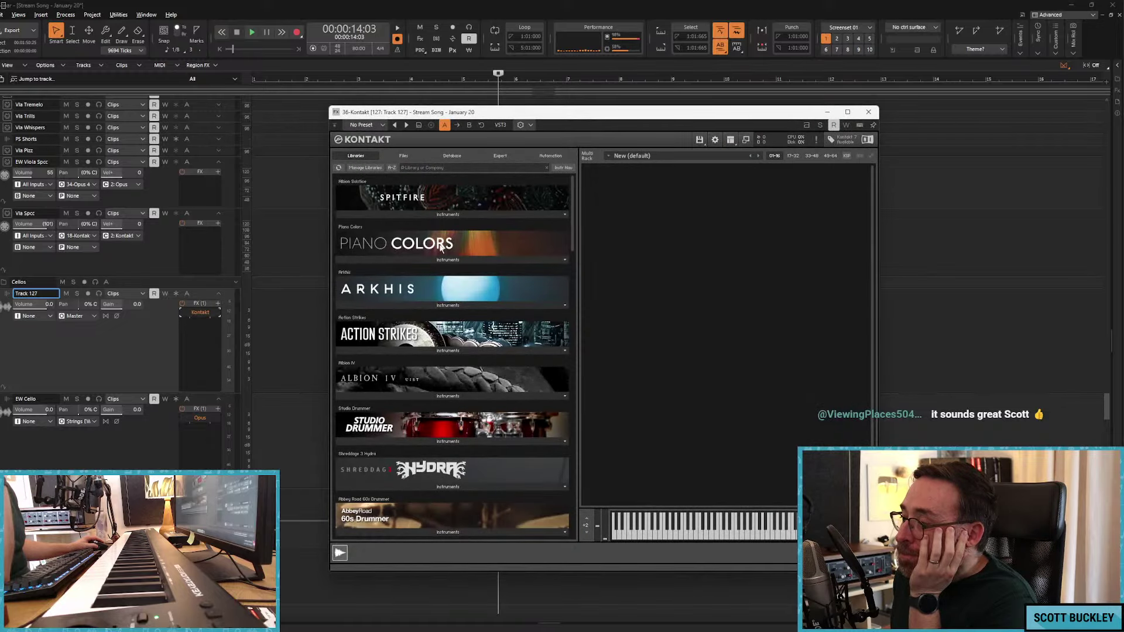
pyautogui.scroll(-10, 560, 259)
pyautogui.scroll(4, 560, 445)
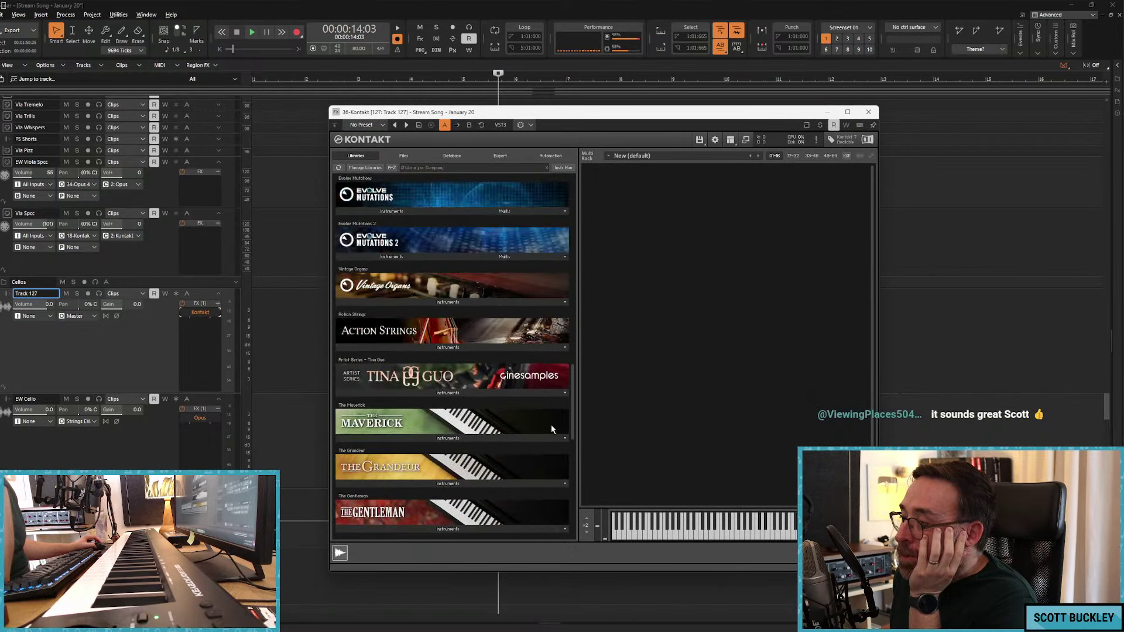
pyautogui.scroll(3, 559, 408)
pyautogui.click(404, 321)
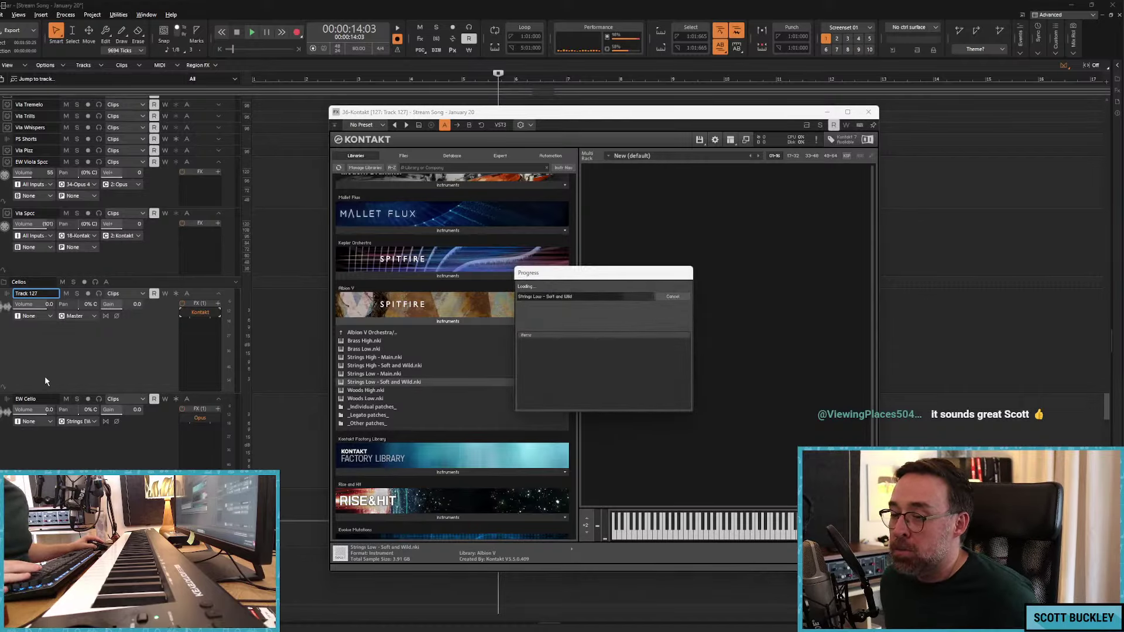
# Step: Insert a MIDI track between Track 127 and EW Cello
pyautogui.rightClick(2, 403)
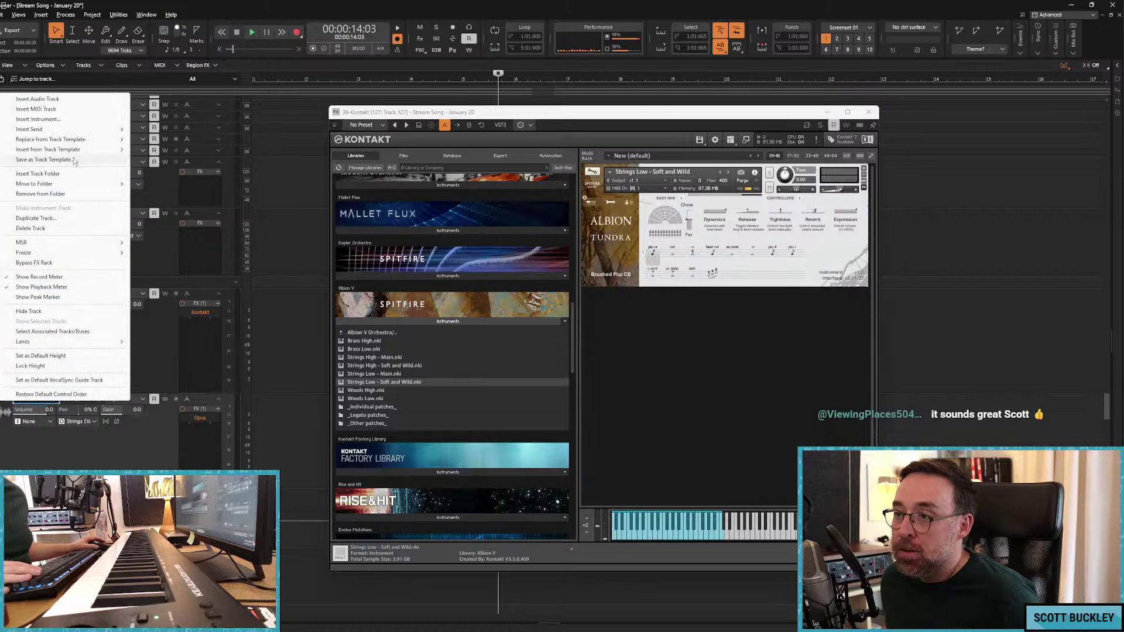
pyautogui.click(184, 333)
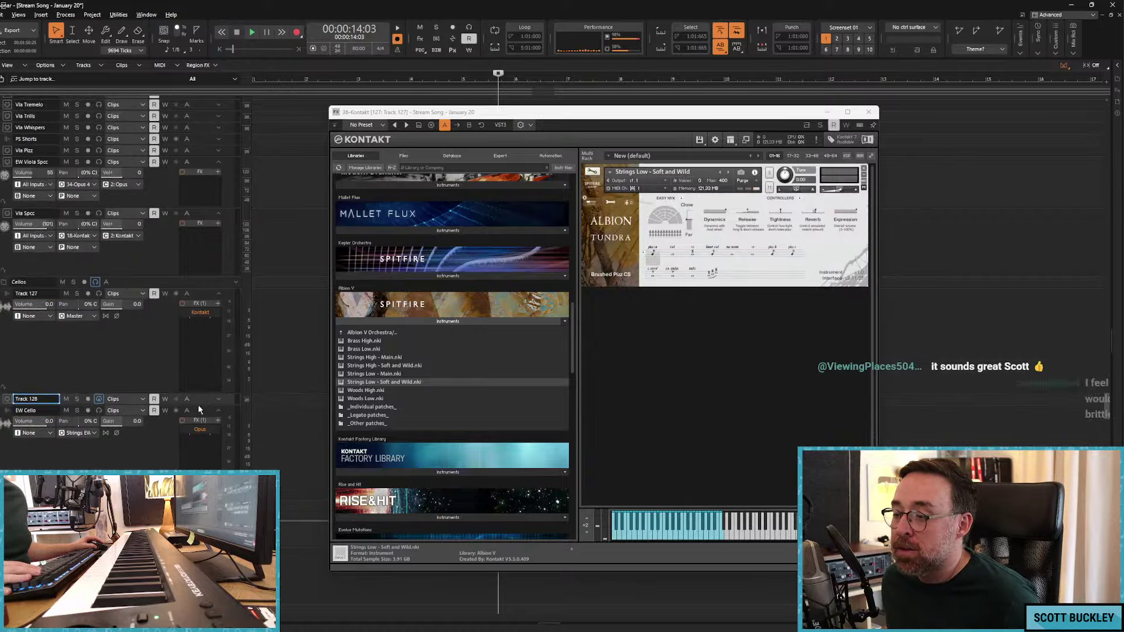
pyautogui.click(94, 422)
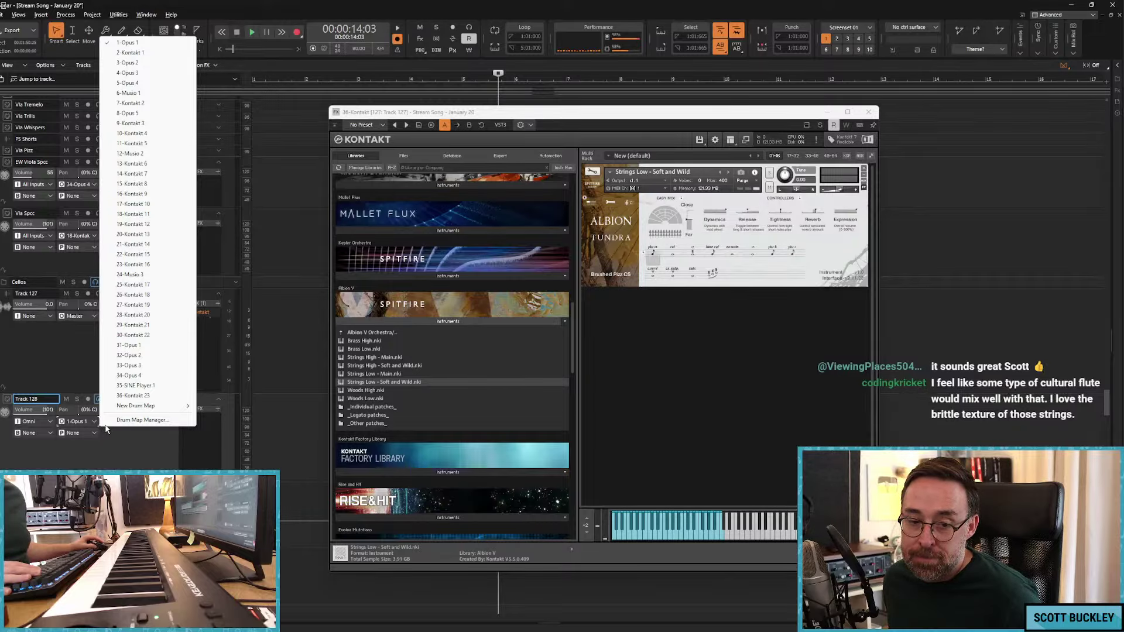
pyautogui.moveTo(156, 407)
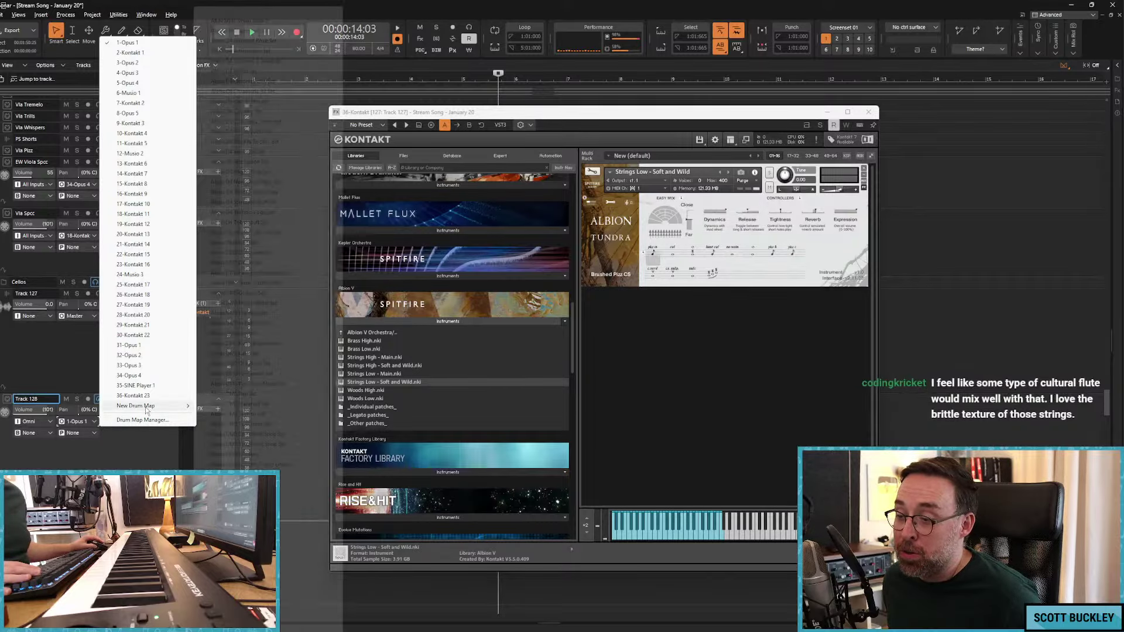
pyautogui.click(79, 449)
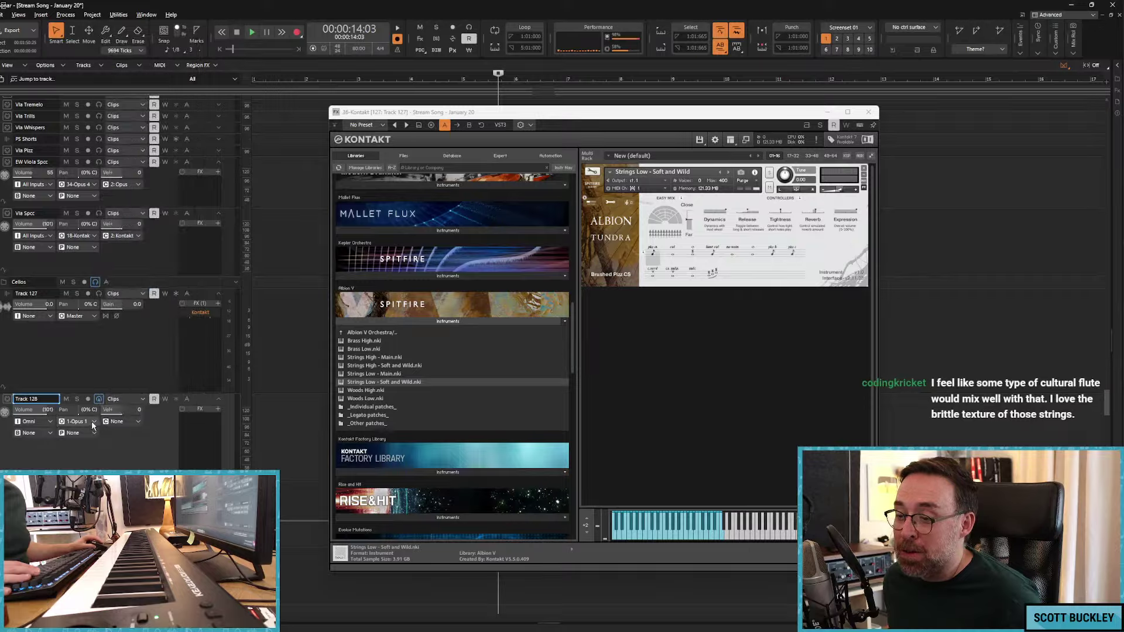
pyautogui.click(91, 420)
pyautogui.click(106, 456)
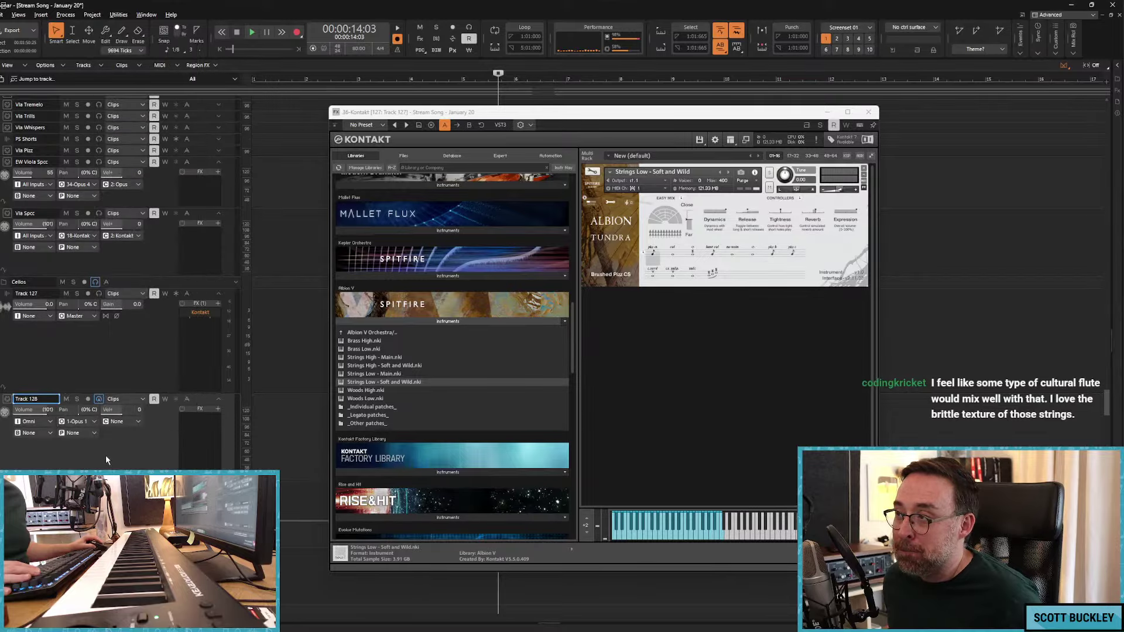
pyautogui.click(94, 422)
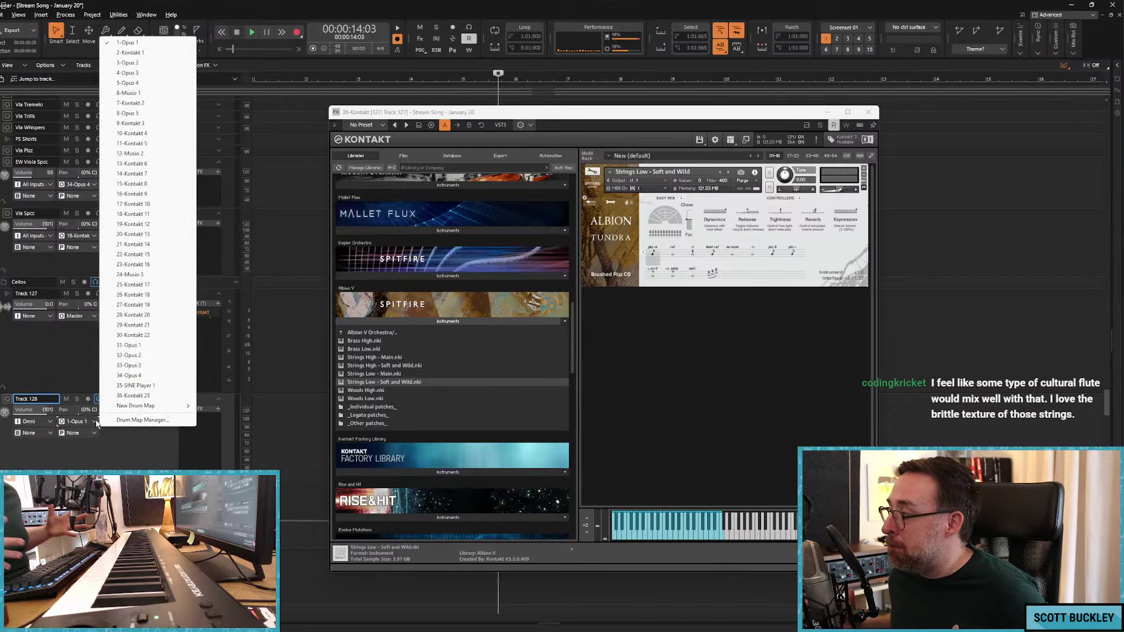
pyautogui.click(94, 421)
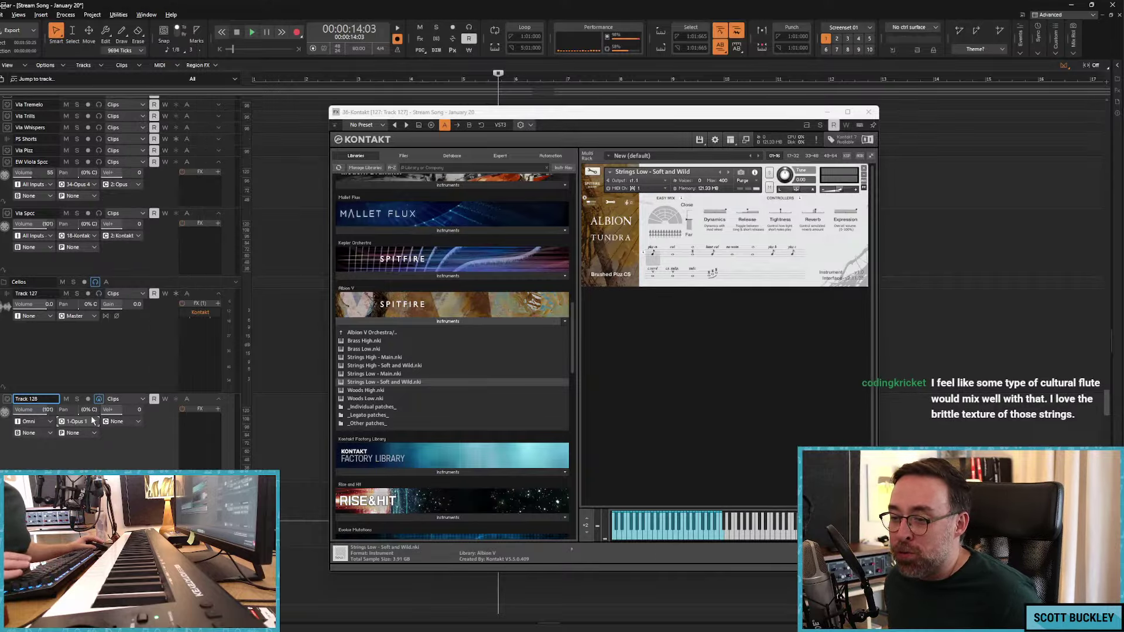
pyautogui.click(95, 421)
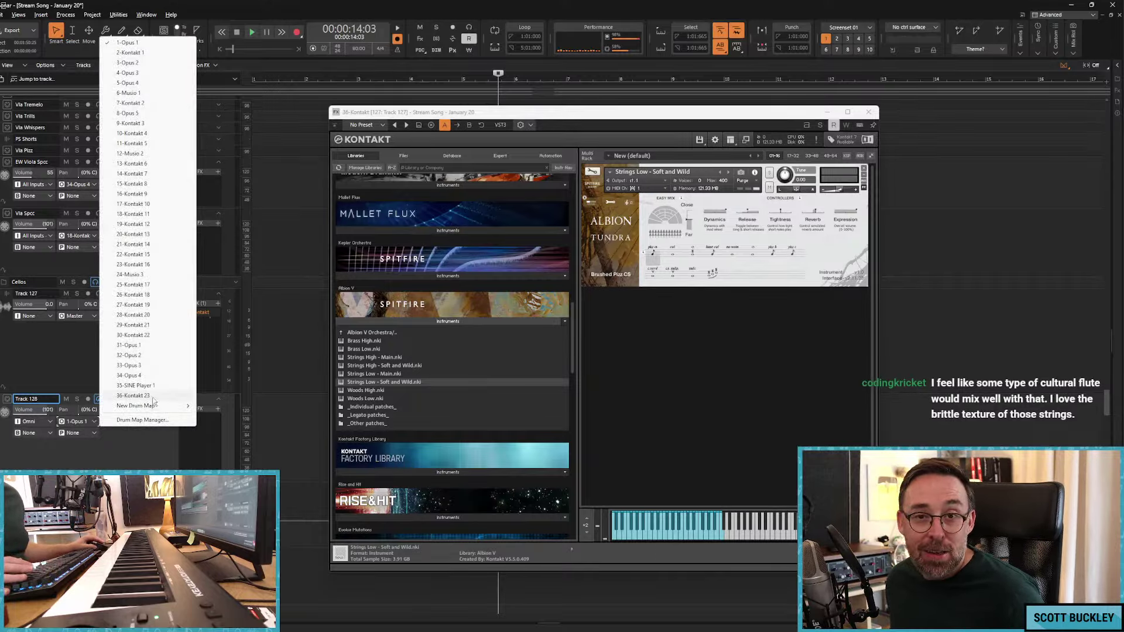
pyautogui.moveTo(167, 405)
pyautogui.click(97, 423)
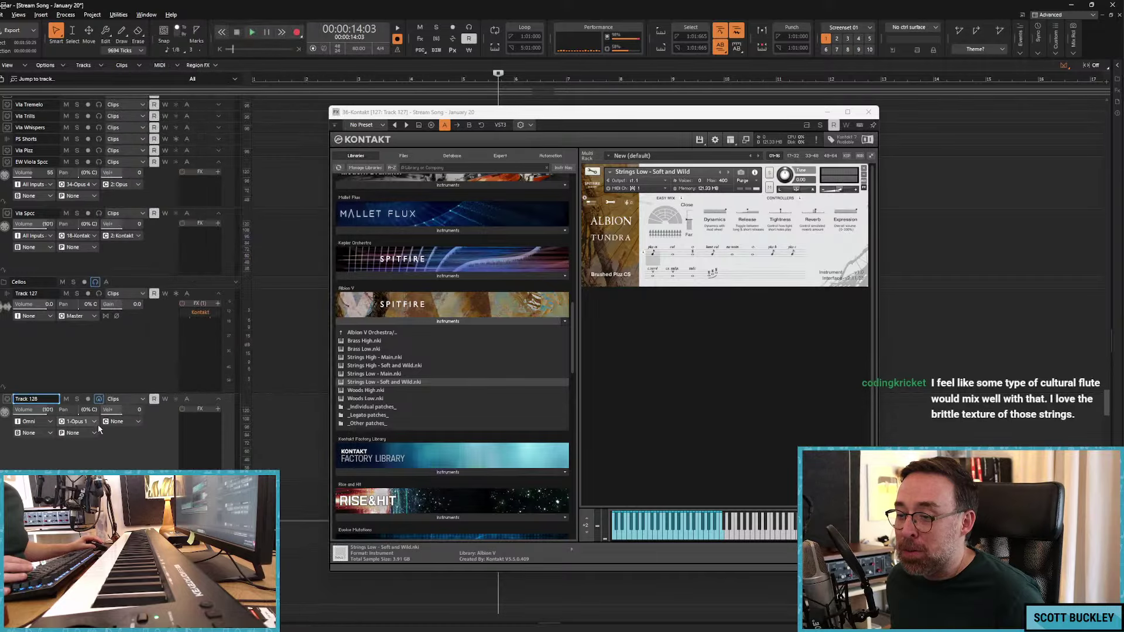
# Step: Route the new MIDI track's output to 36-Kontakt 23 and select the No Rosin Long articulation in Albion Tundra
pyautogui.click(97, 424)
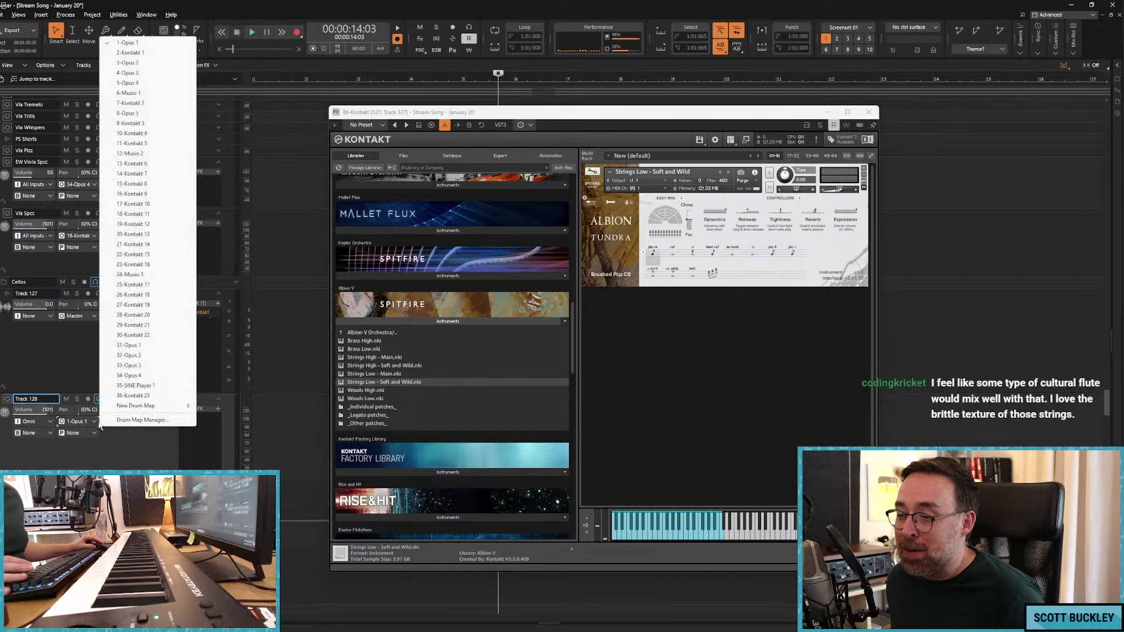
pyautogui.click(141, 396)
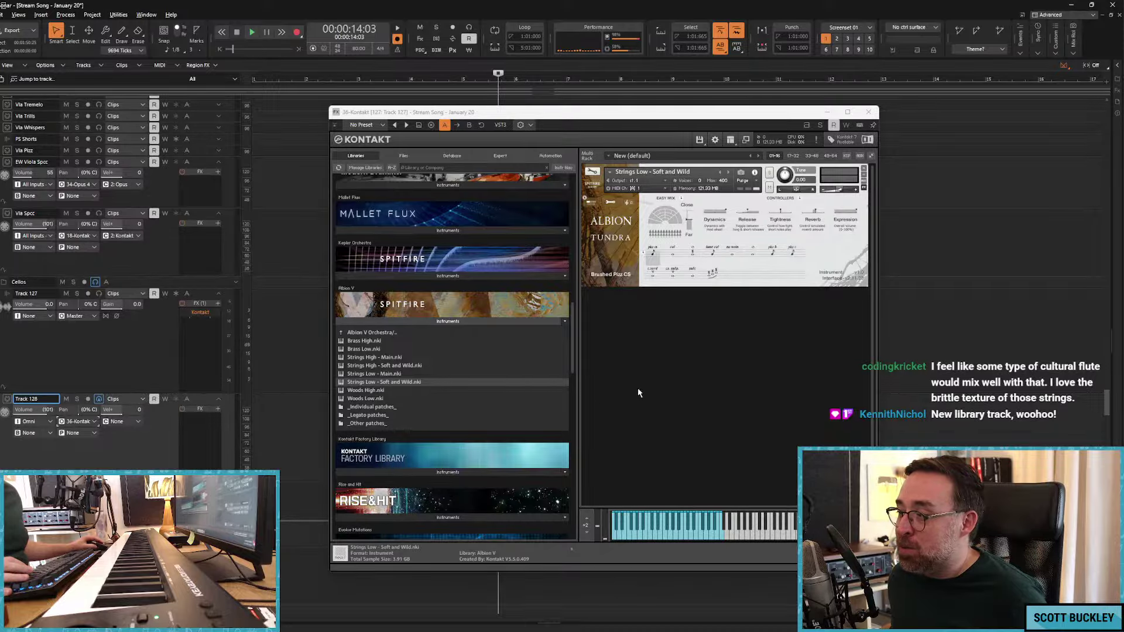
pyautogui.click(734, 251)
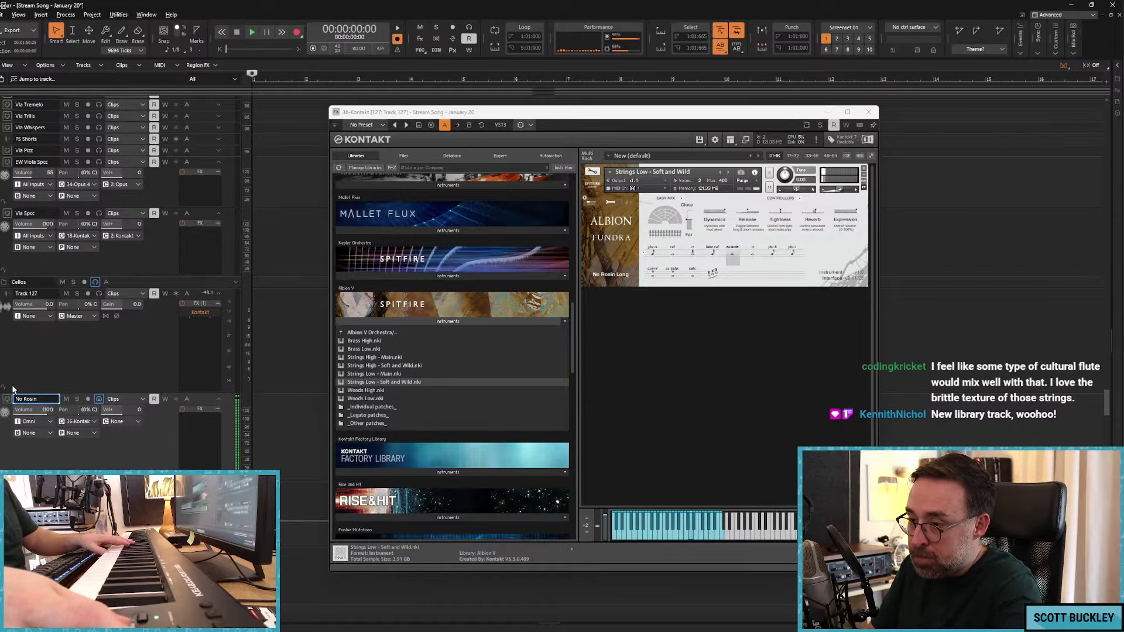
# Step: Insert the kHs Gain effect after Kontakt on Track 127 and raise its gain to +15.16 dB
pyautogui.rightClick(185, 339)
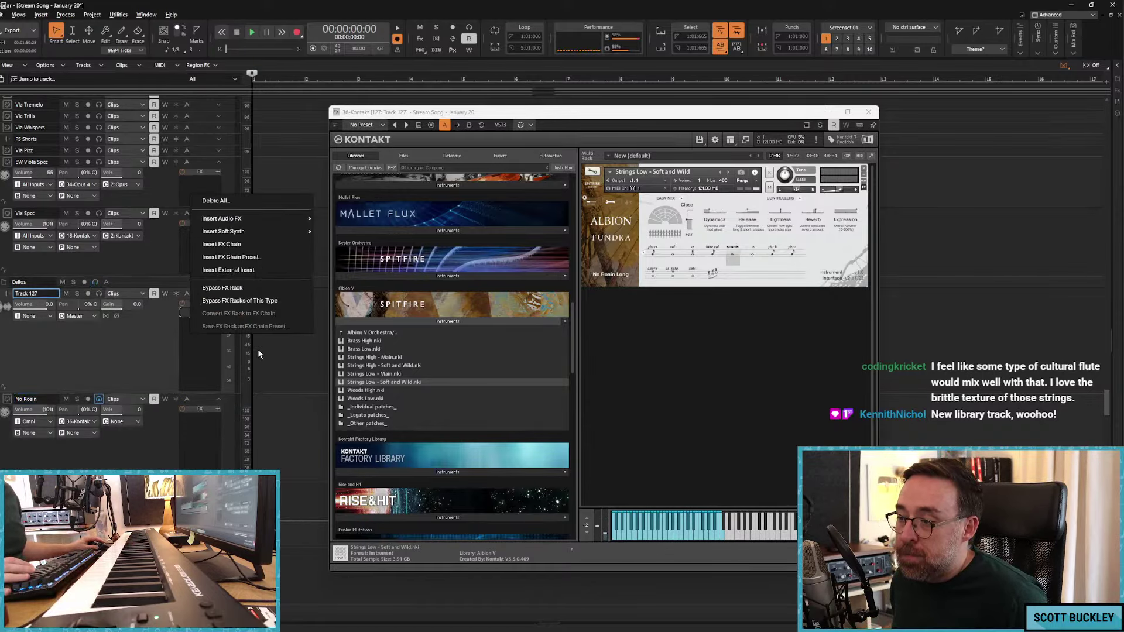
pyautogui.moveTo(281, 218)
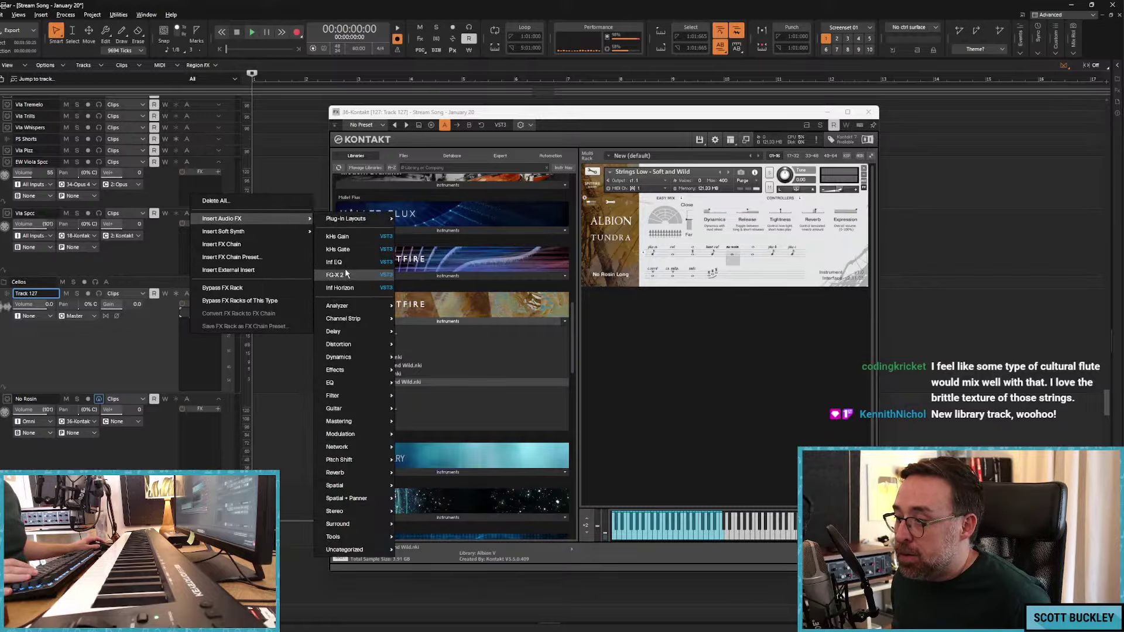
pyautogui.click(349, 239)
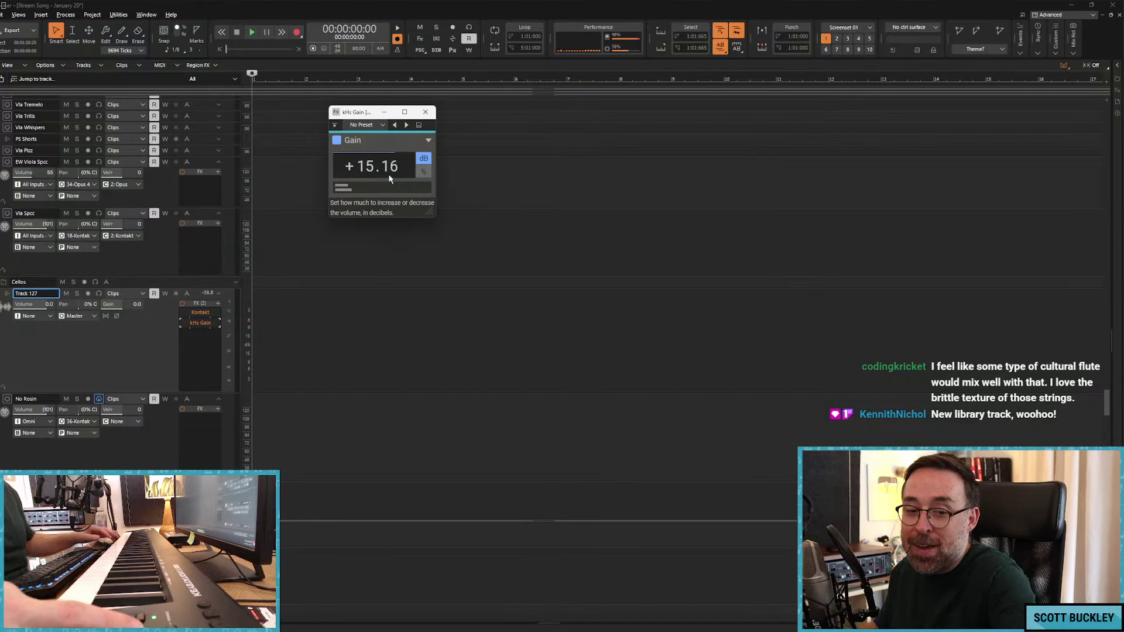
# Step: Play the song from near the beginning and route Track 127's output to the Strings bus
pyautogui.press('space')
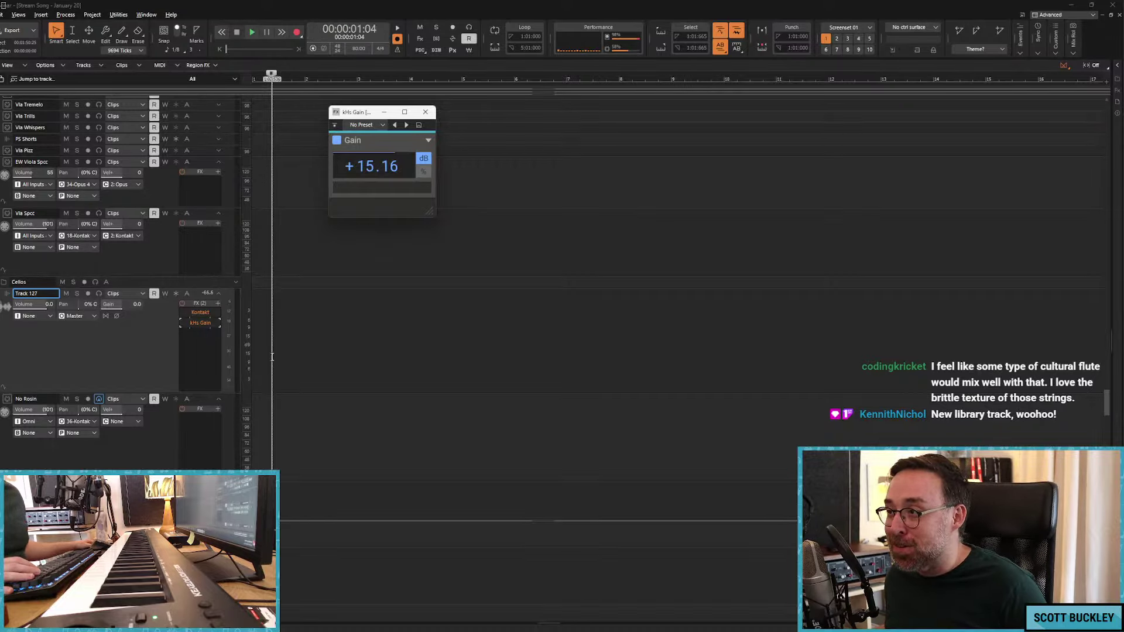
pyautogui.press('space')
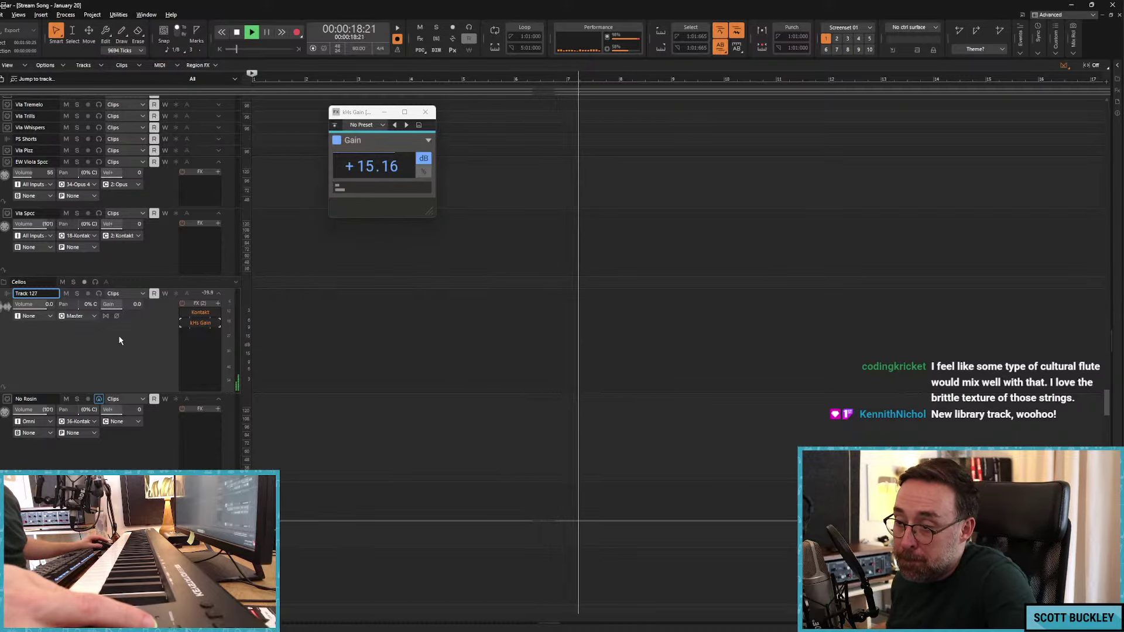
pyautogui.click(94, 316)
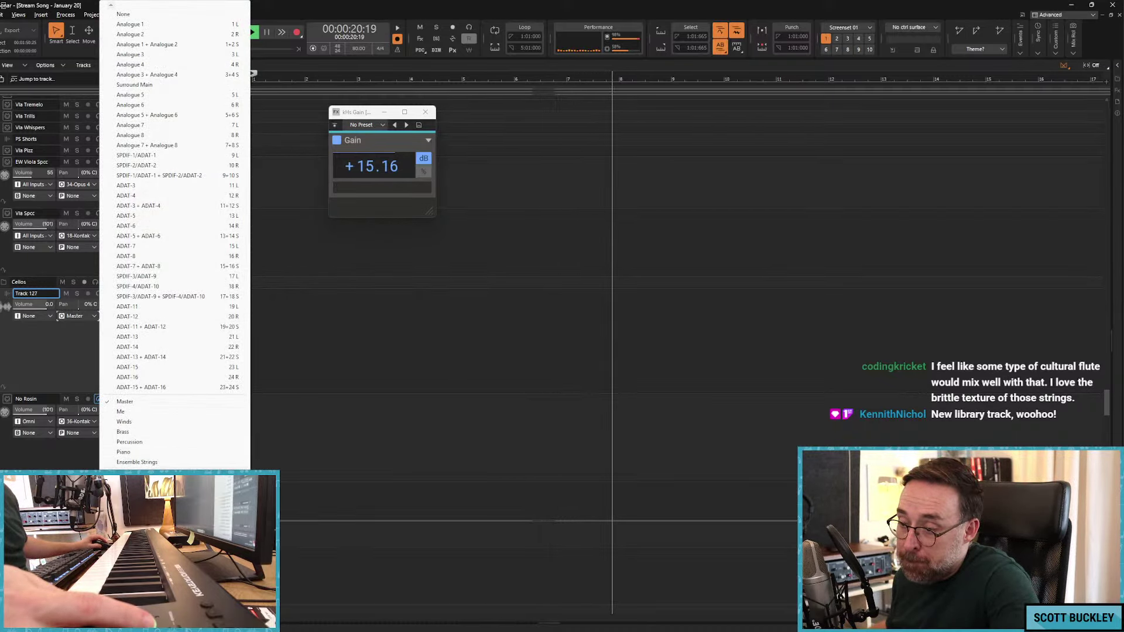
pyautogui.click(127, 472)
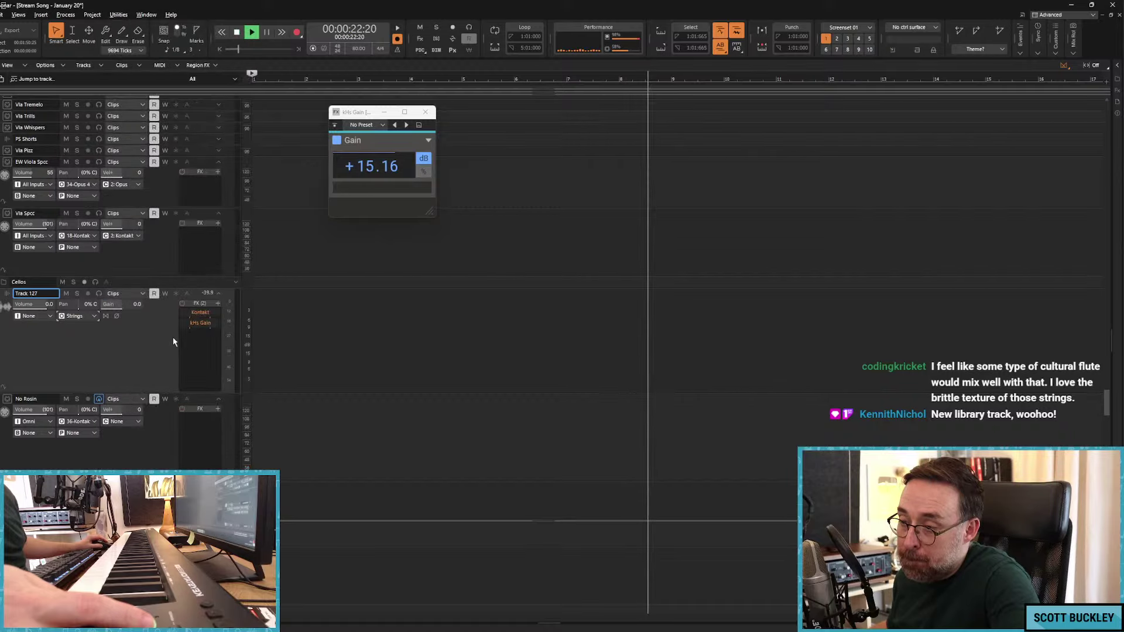
# Step: Open Track 127's Kontakt instrument to check the No Rosin Long patch, and briefly replay the song from the beginning
pyautogui.doubleClick(197, 313)
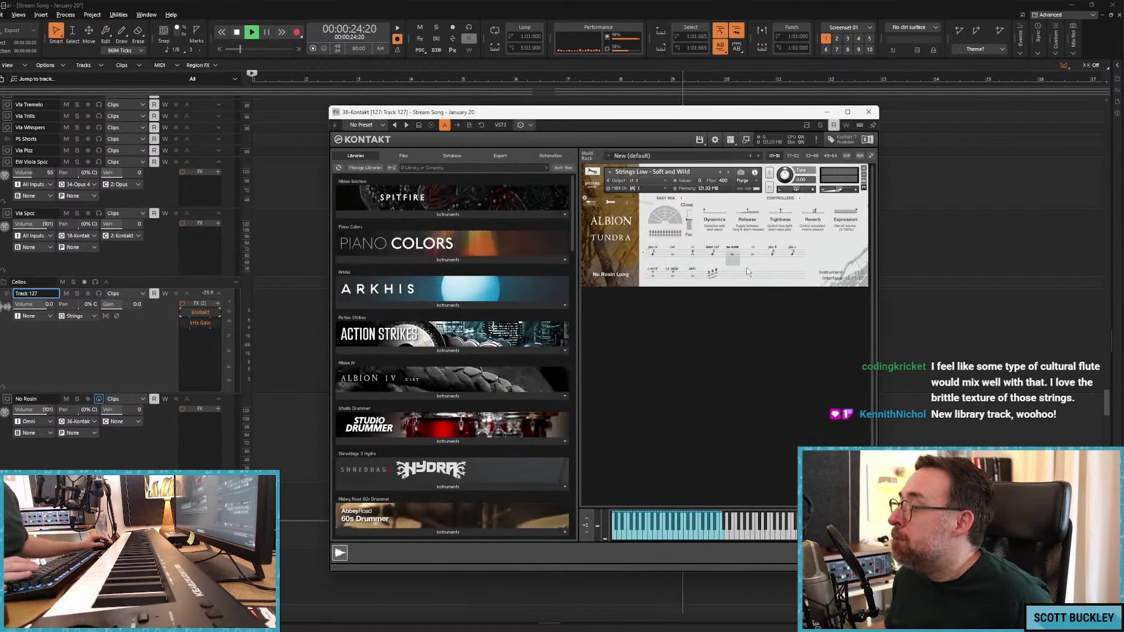
pyautogui.press('space')
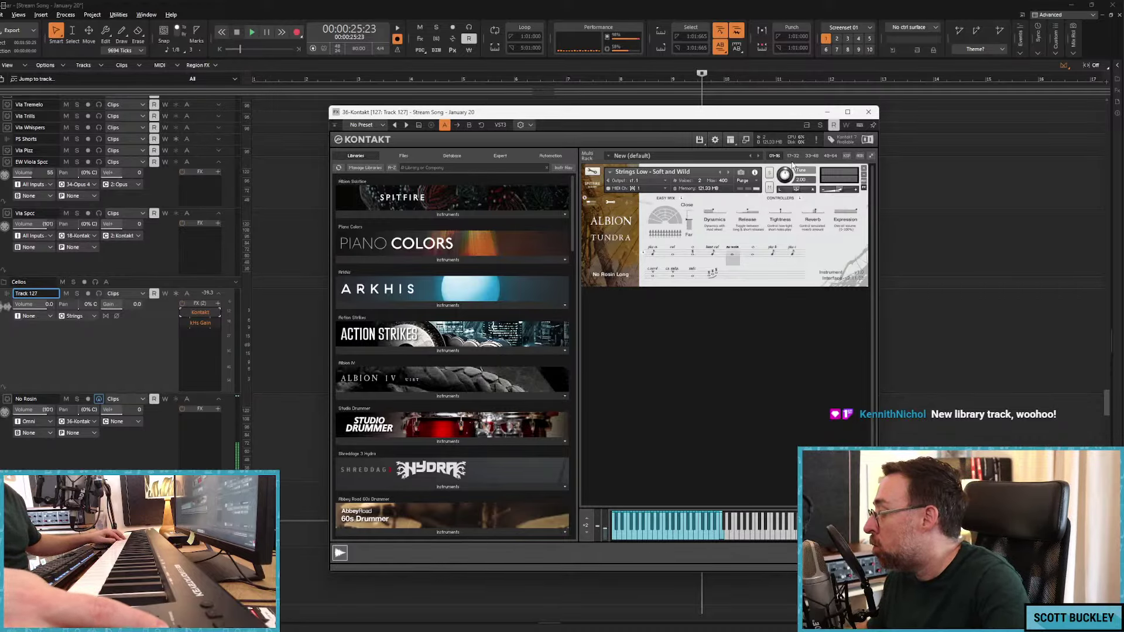
pyautogui.press('w')
pyautogui.press('space')
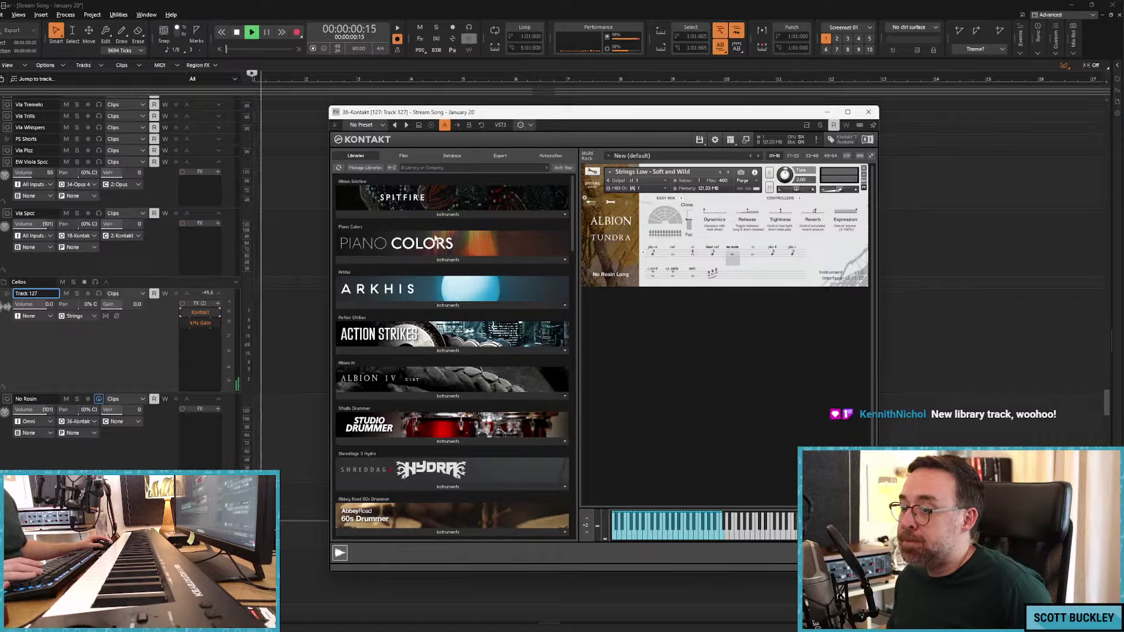
pyautogui.press('space')
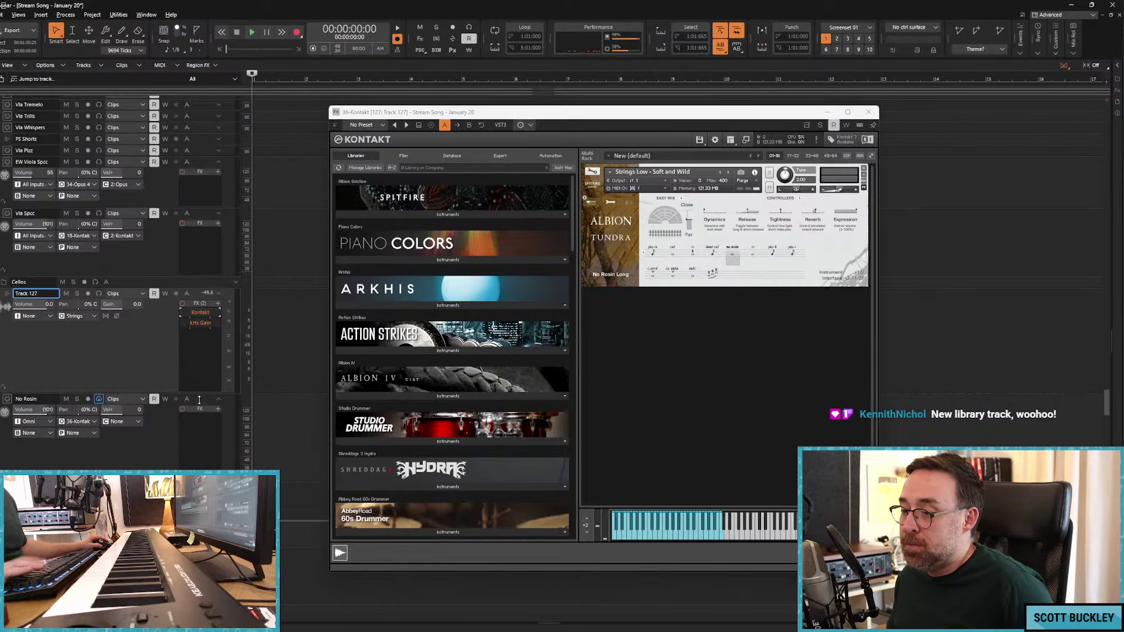
# Step: Record a take on the No Rosin track from the song's beginning and close the Kontakt window
pyautogui.click(199, 400)
pyautogui.press('r')
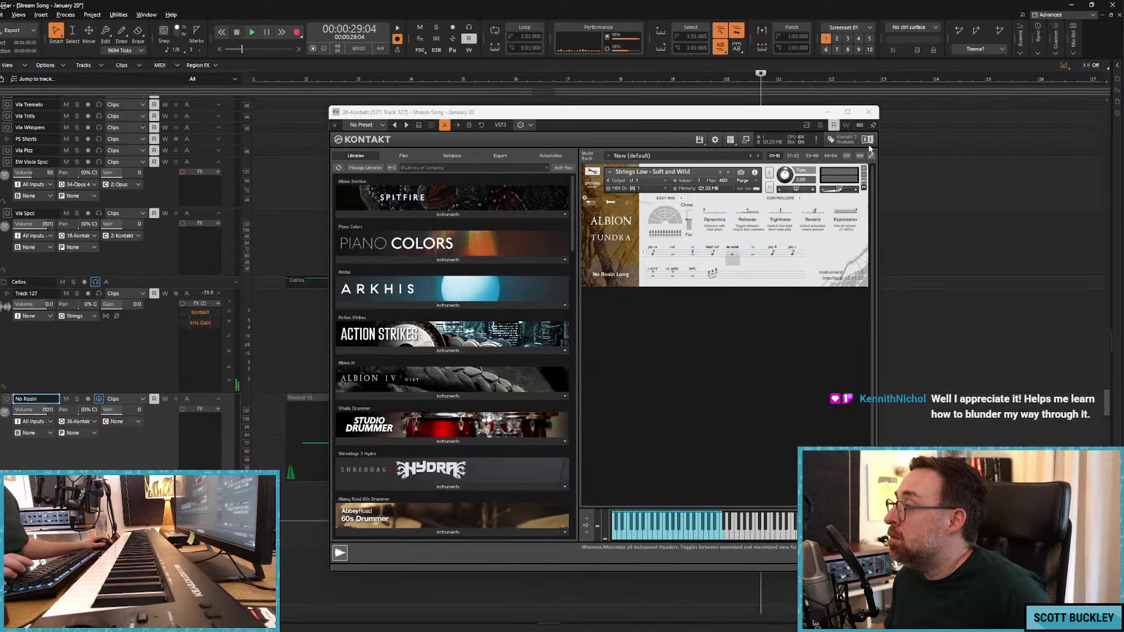
pyautogui.click(868, 112)
pyautogui.press('space')
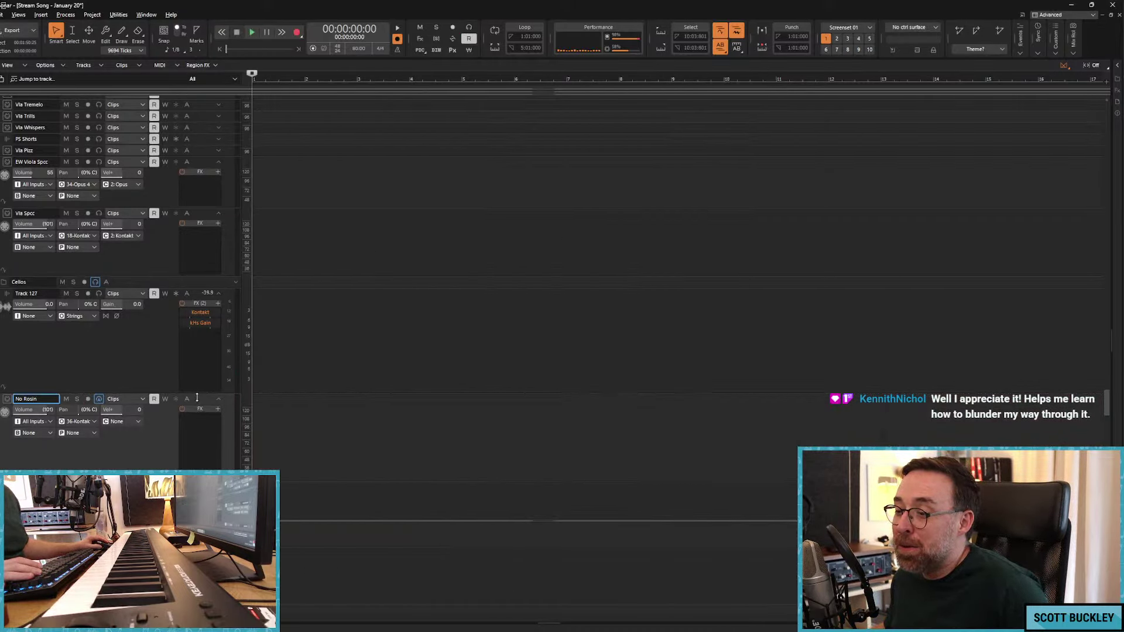
# Step: Record a new take on the No Rosin track from the song's beginning to about 1:06, restarting once after a false start
pyautogui.scroll(15, 369, 355)
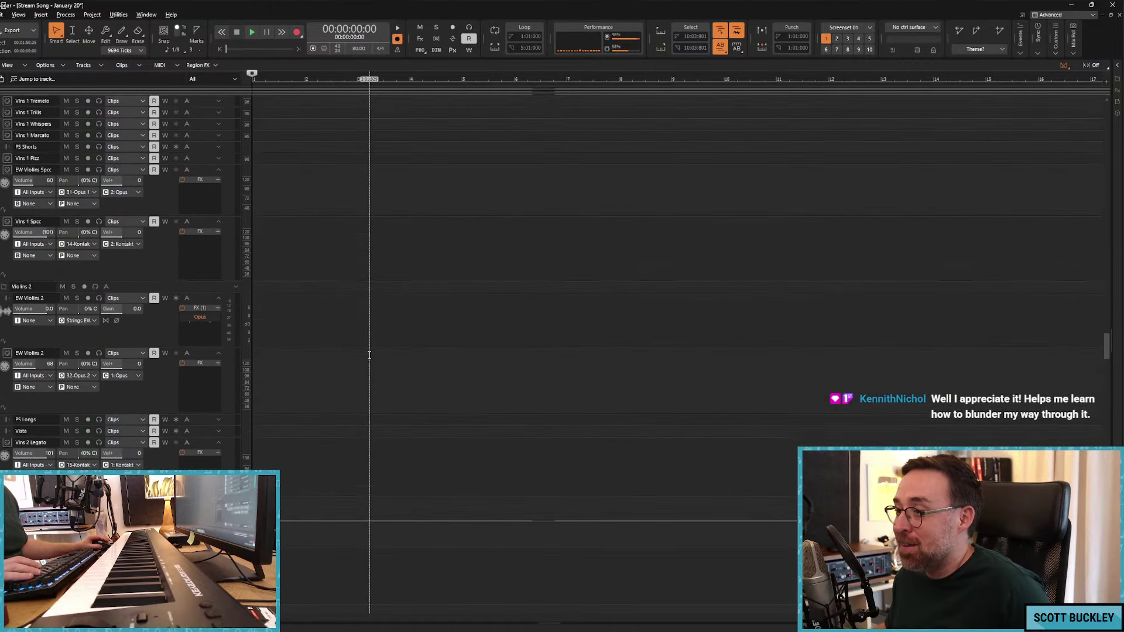
pyautogui.scroll(10, 369, 355)
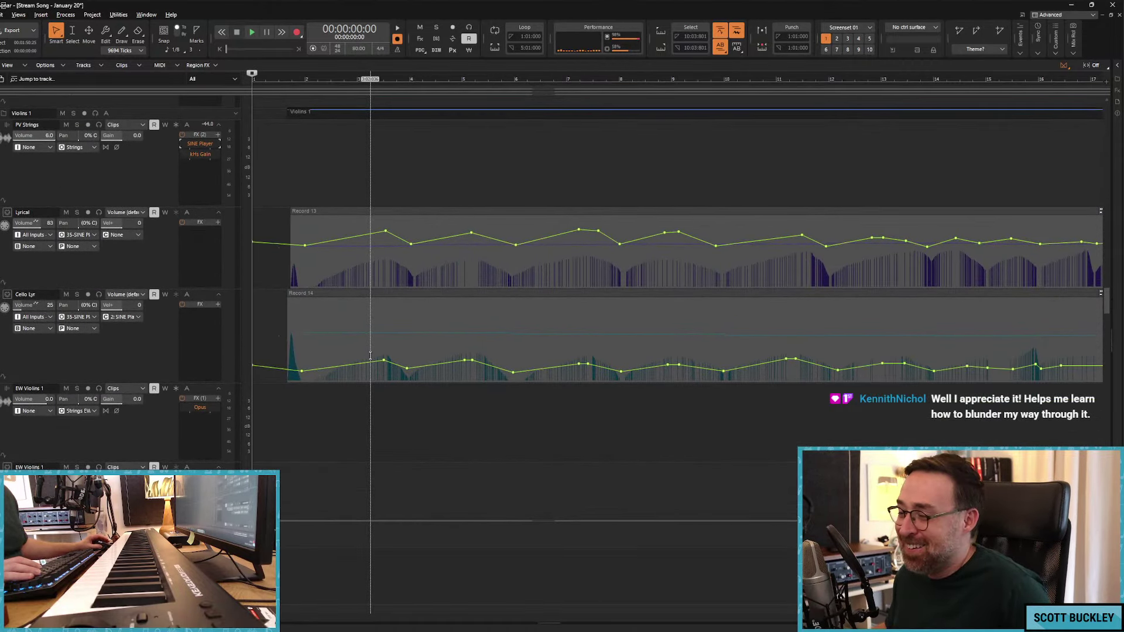
pyautogui.press('r')
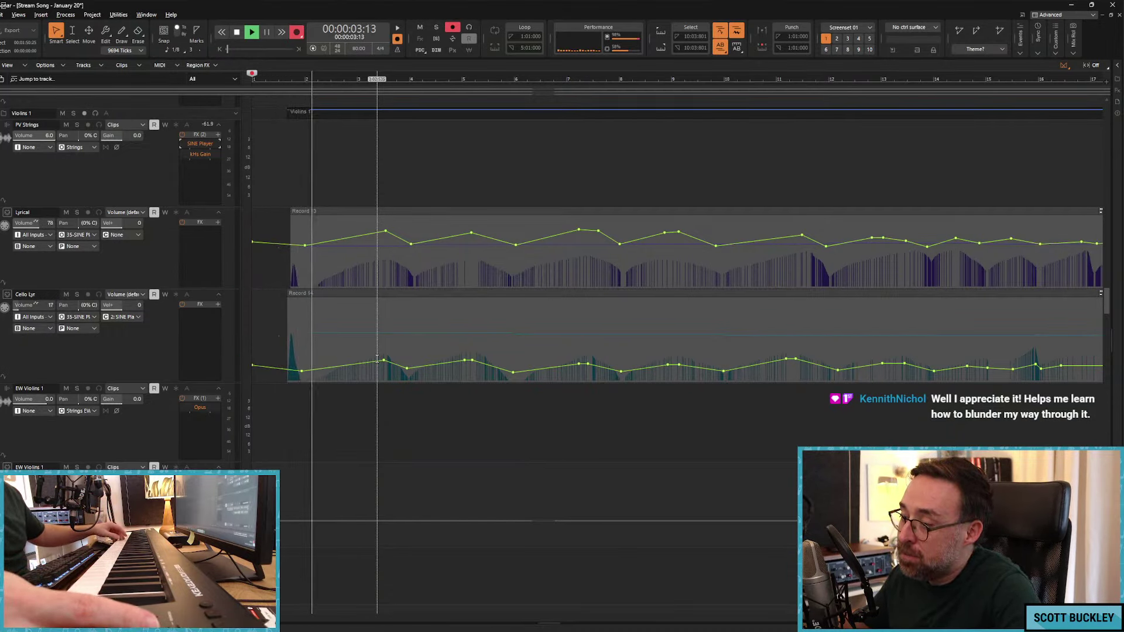
pyautogui.hotkey('ctrl', 'space')
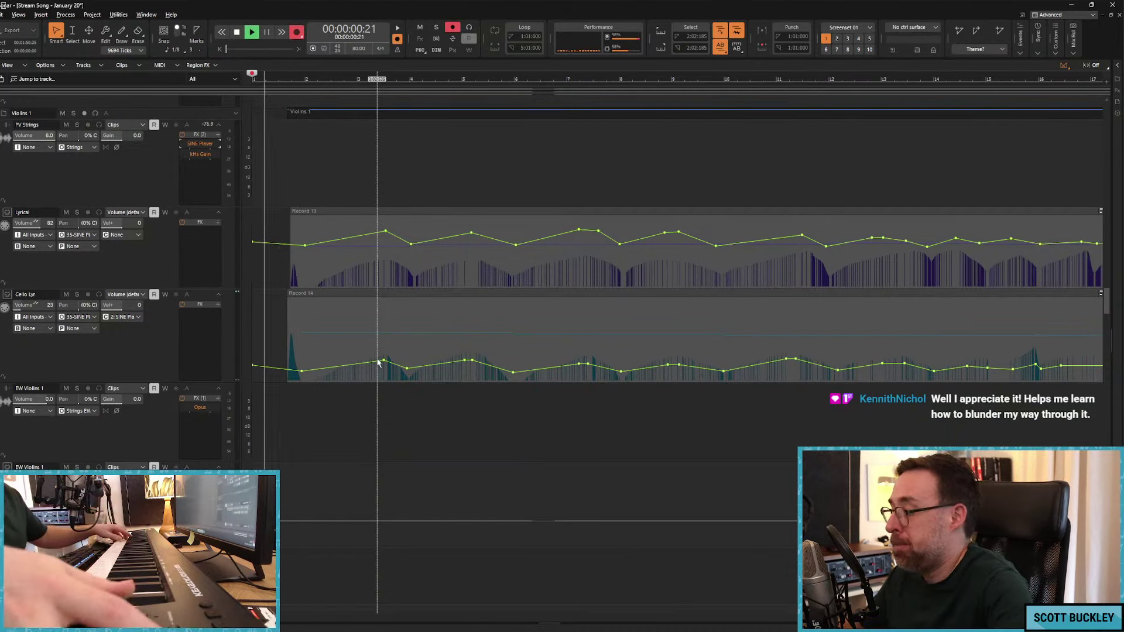
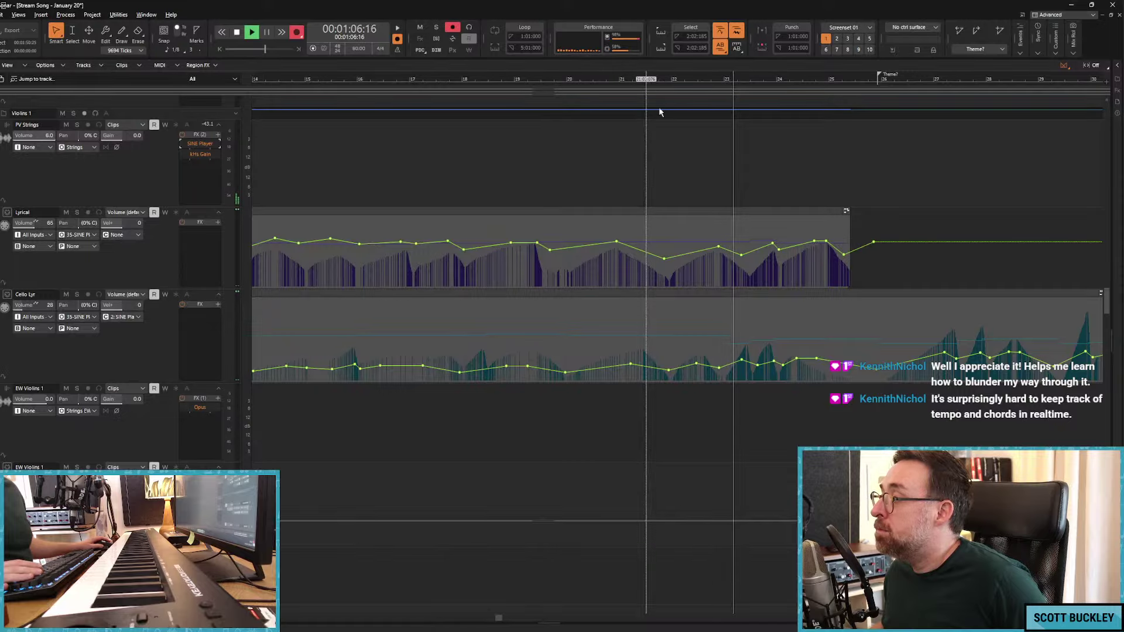
pyautogui.press('space')
# Step: Trim the end of the No Rosin take to about bar 22 and record its continuation up to about bar 29
pyautogui.scroll(-10, 659, 176)
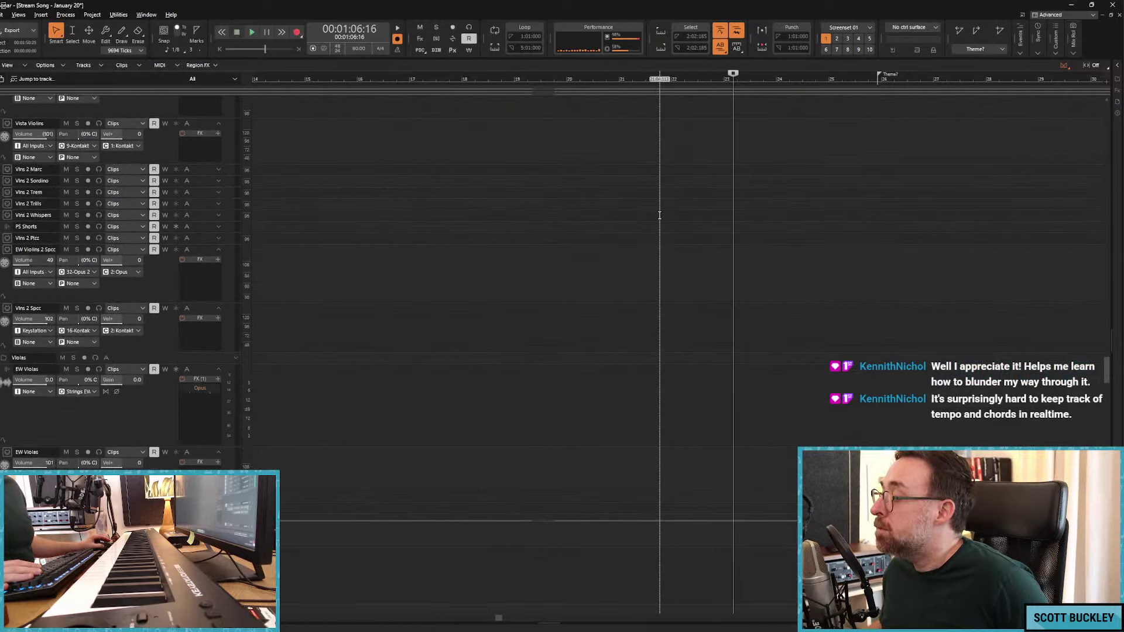
pyautogui.scroll(-8, 659, 214)
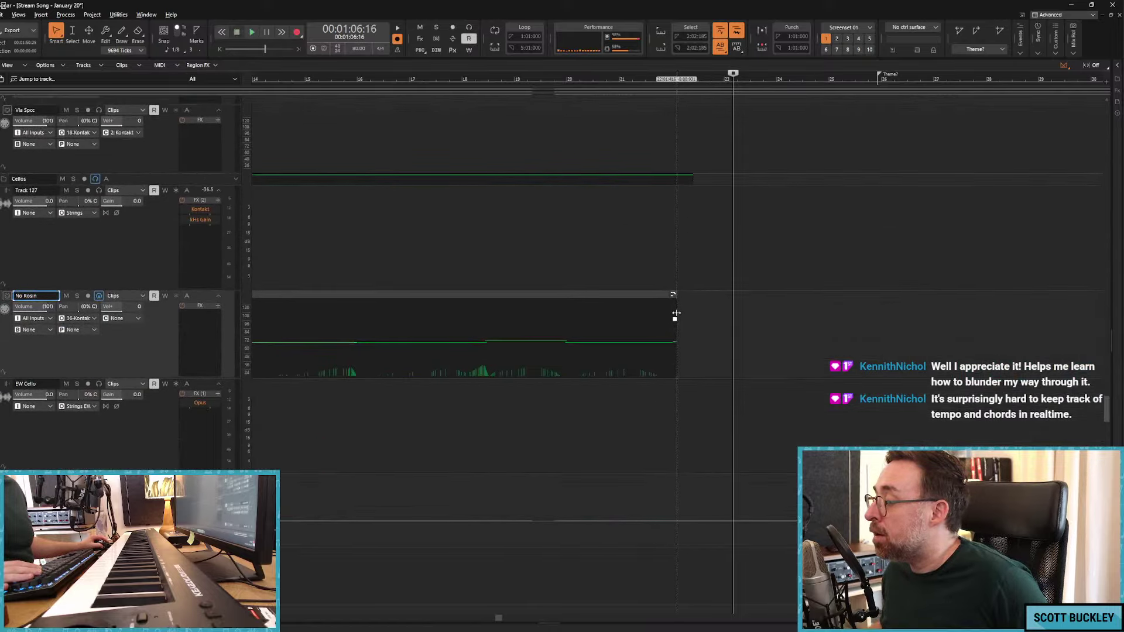
pyautogui.moveTo(676, 314); pyautogui.dragTo(672, 314)
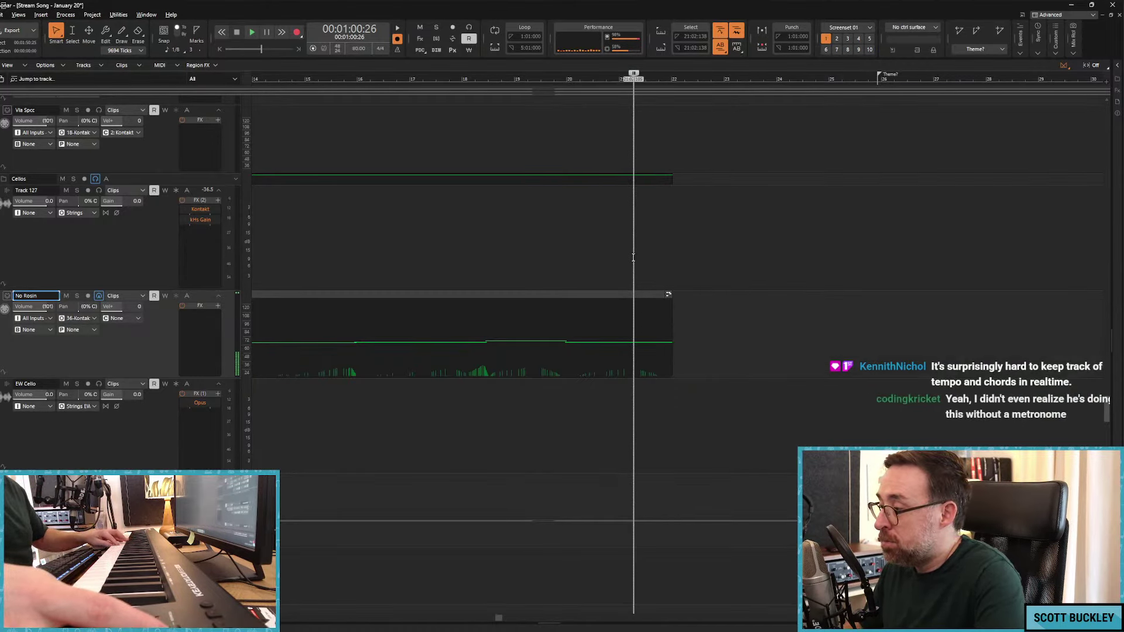
pyautogui.press('r')
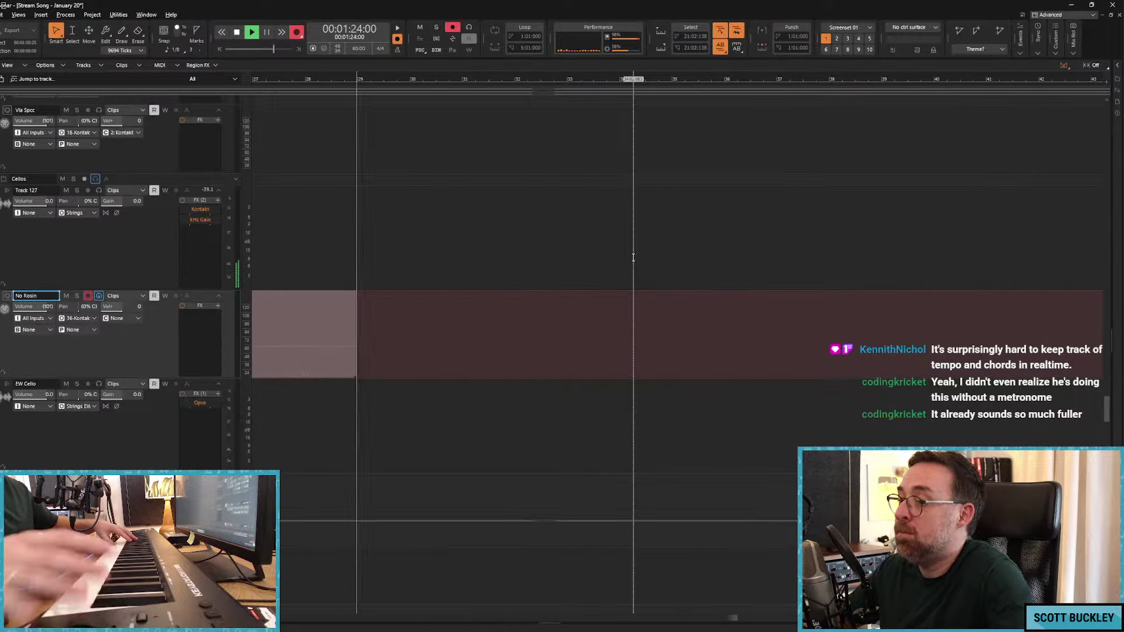
pyautogui.press('space')
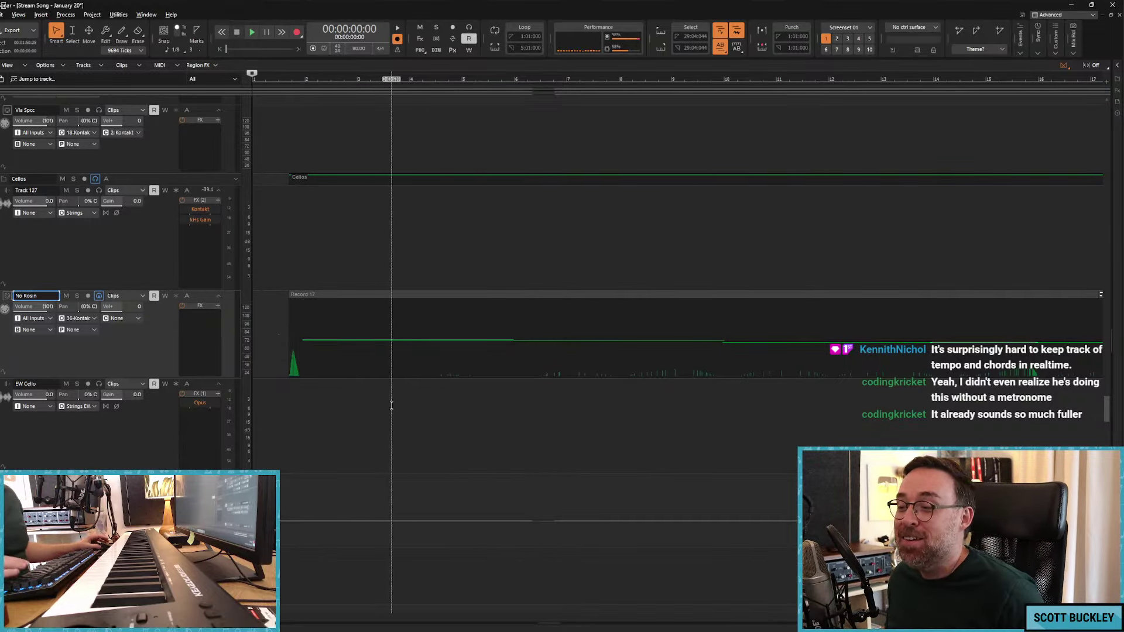
# Step: Show the No Rosin track's Volume automation and shape rising and falling swells from the clip's start to about bar 9 during playback
pyautogui.click(124, 297)
pyautogui.moveTo(187, 325)
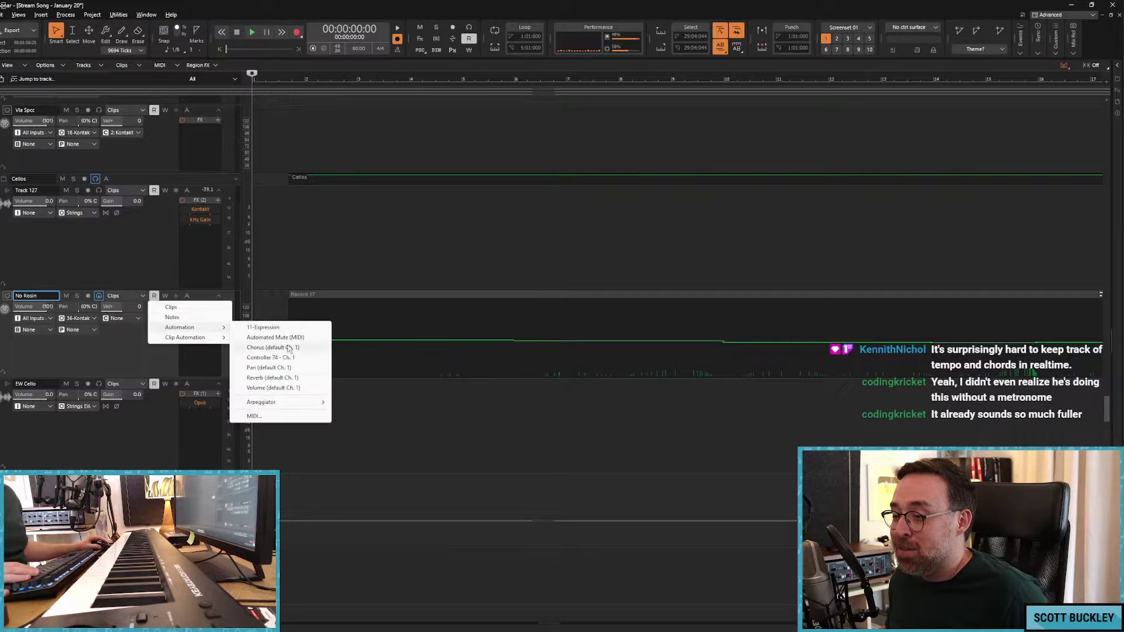
pyautogui.click(305, 387)
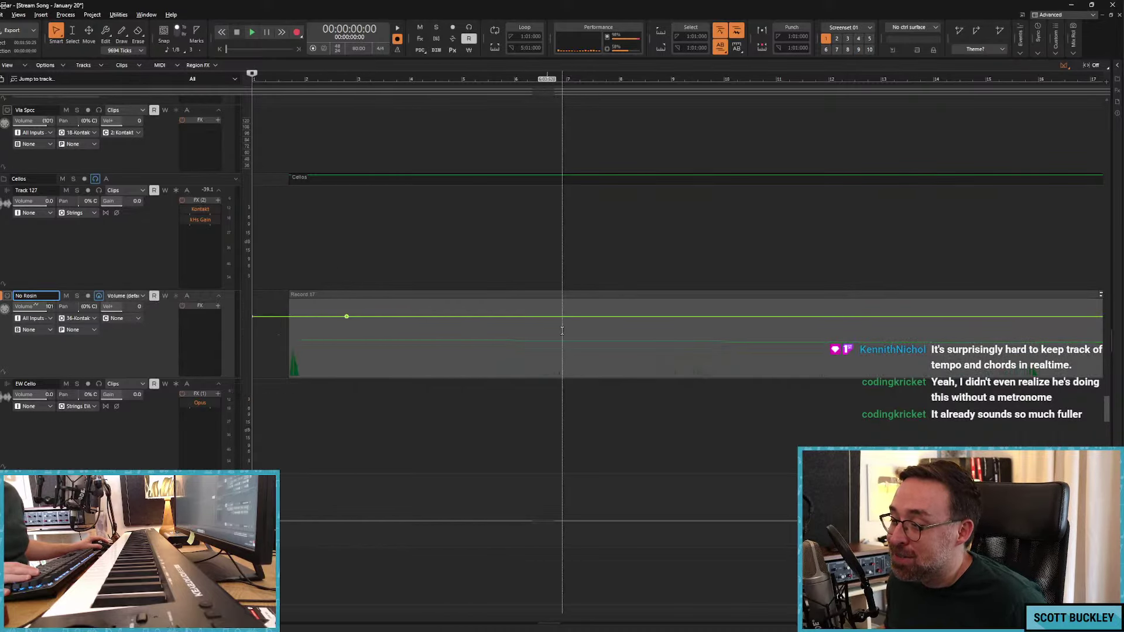
pyautogui.doubleClick(511, 317)
pyautogui.press('space')
pyautogui.moveTo(345, 317); pyautogui.dragTo(298, 350)
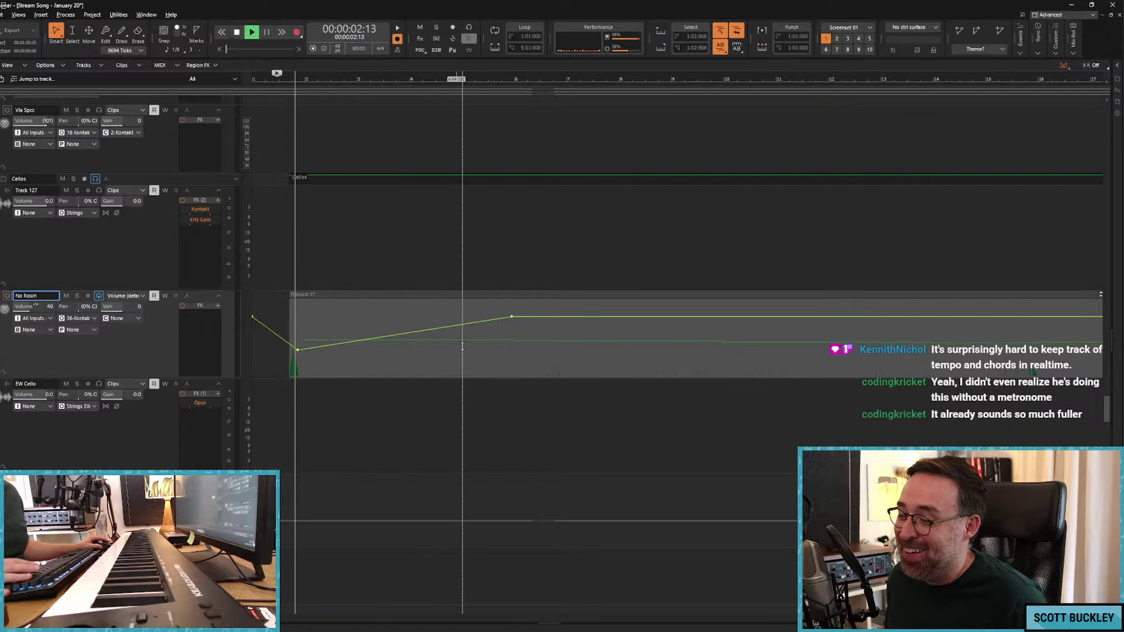
pyautogui.moveTo(512, 317); pyautogui.dragTo(667, 320)
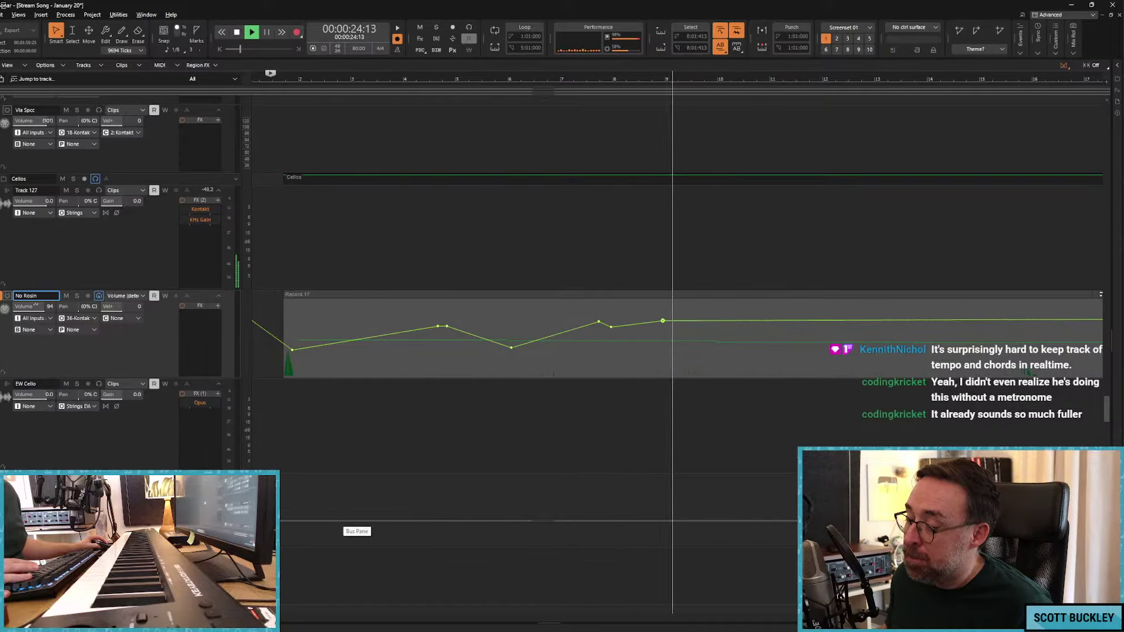
# Step: Continue the No Rosin volume swells from about bar 9 to the end of the second clip near bar 29, and save the song
pyautogui.hscroll(5, 447, 521)
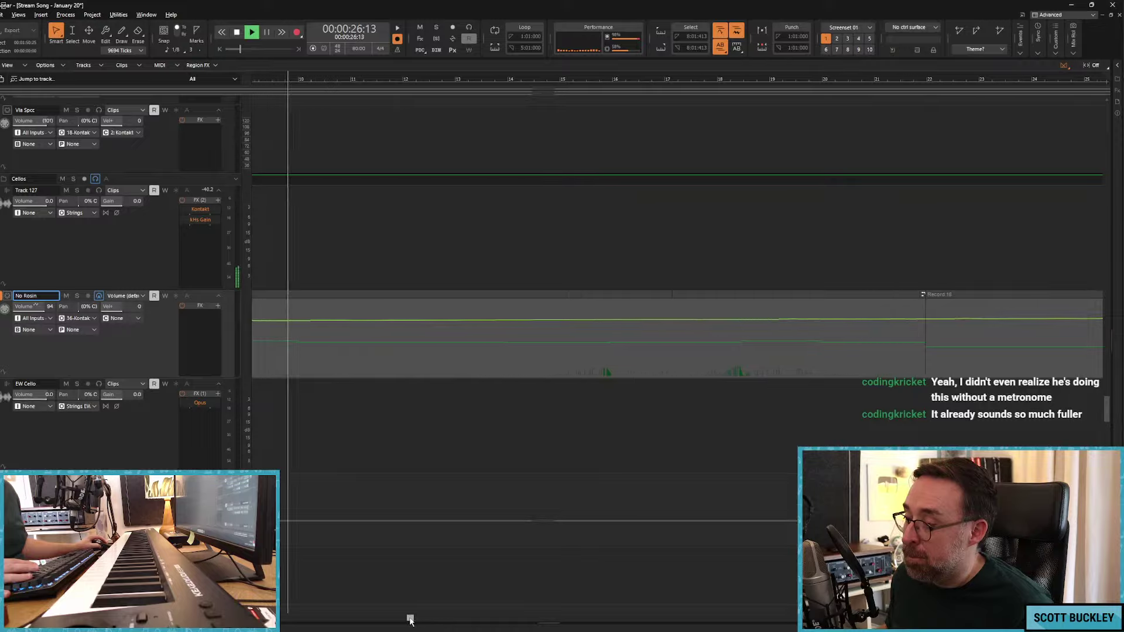
pyautogui.moveTo(410, 618); pyautogui.dragTo(382, 618)
pyautogui.moveTo(396, 322)
pyautogui.mouseDown()
pyautogui.moveTo(396, 332)
pyautogui.moveTo(459, 322)
pyautogui.moveTo(711, 338)
pyautogui.mouseUp()
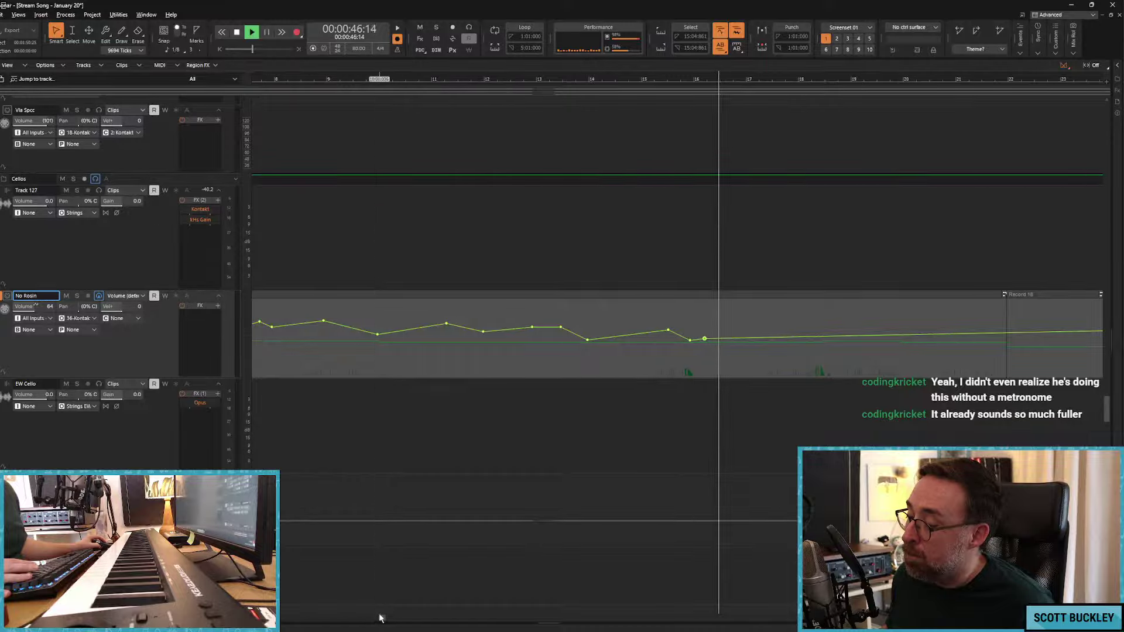
pyautogui.moveTo(381, 617); pyautogui.dragTo(454, 618)
pyautogui.moveTo(542, 338)
pyautogui.mouseDown()
pyautogui.moveTo(582, 329)
pyautogui.moveTo(673, 332)
pyautogui.moveTo(691, 346)
pyautogui.moveTo(755, 339)
pyautogui.moveTo(745, 339)
pyautogui.mouseUp()
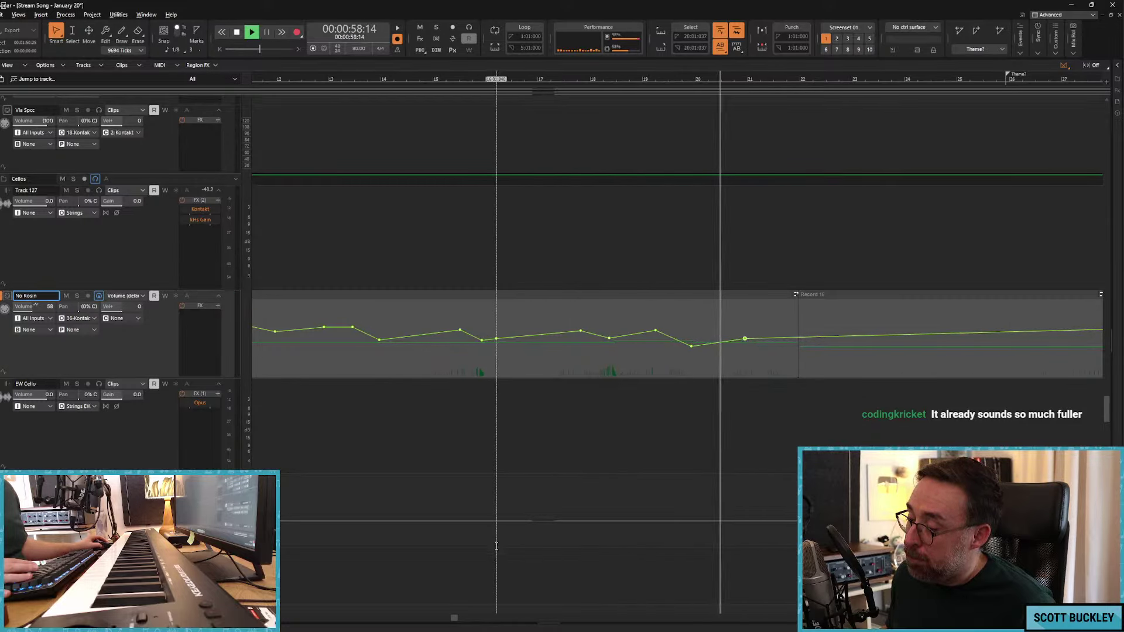
pyautogui.moveTo(462, 338)
pyautogui.mouseDown()
pyautogui.moveTo(447, 338)
pyautogui.moveTo(502, 345)
pyautogui.moveTo(534, 325)
pyautogui.moveTo(705, 342)
pyautogui.moveTo(779, 325)
pyautogui.moveTo(848, 341)
pyautogui.mouseUp()
pyautogui.press('space')
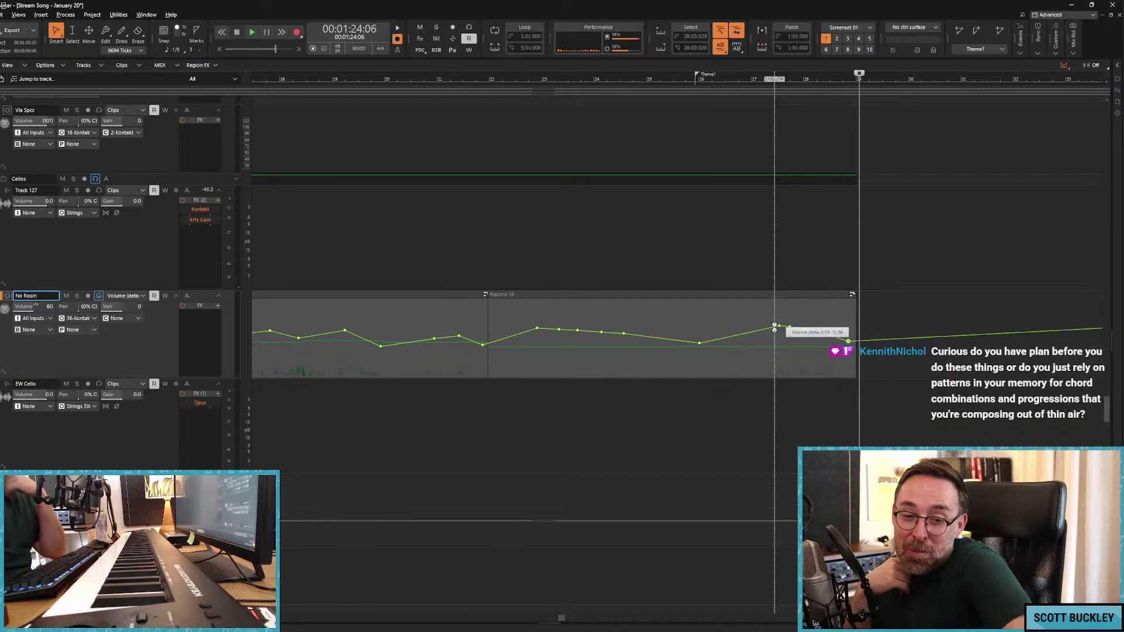
pyautogui.hotkey('ctrl', 's')
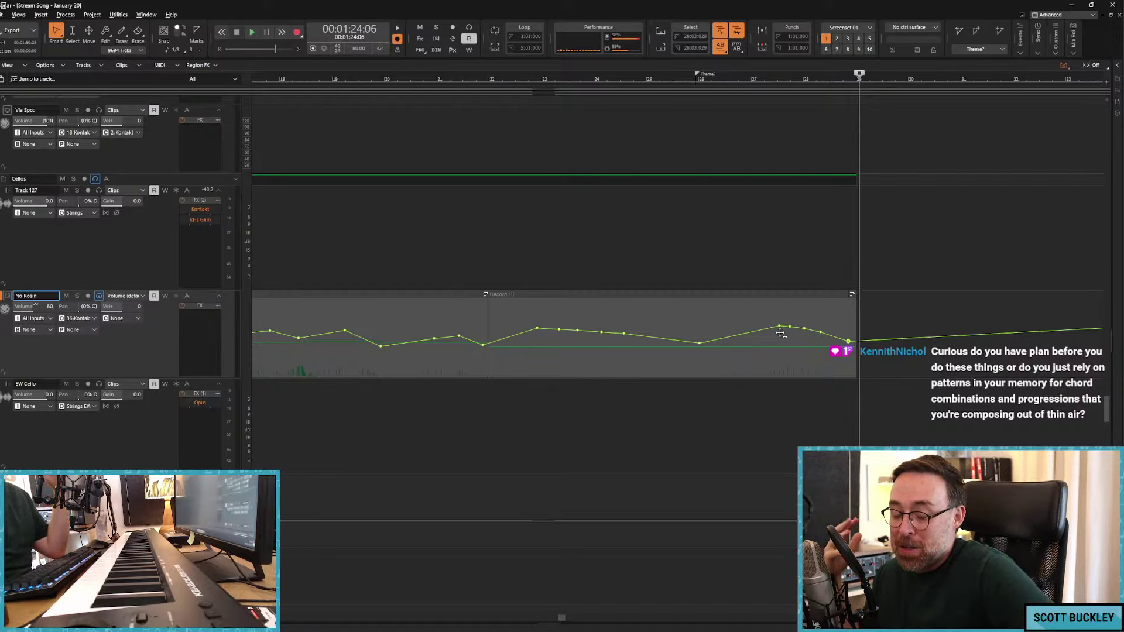
# Step: Return to the song's beginning, briefly play it, and review the full Lyrical and Cello Lyr clips
pyautogui.press('w')
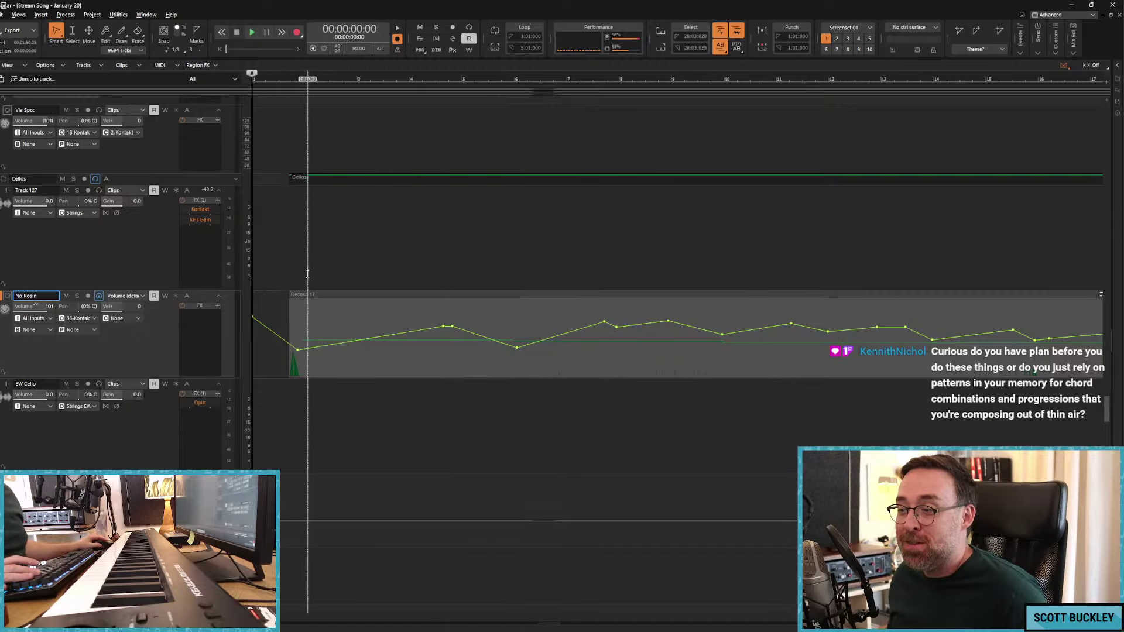
pyautogui.click(279, 260)
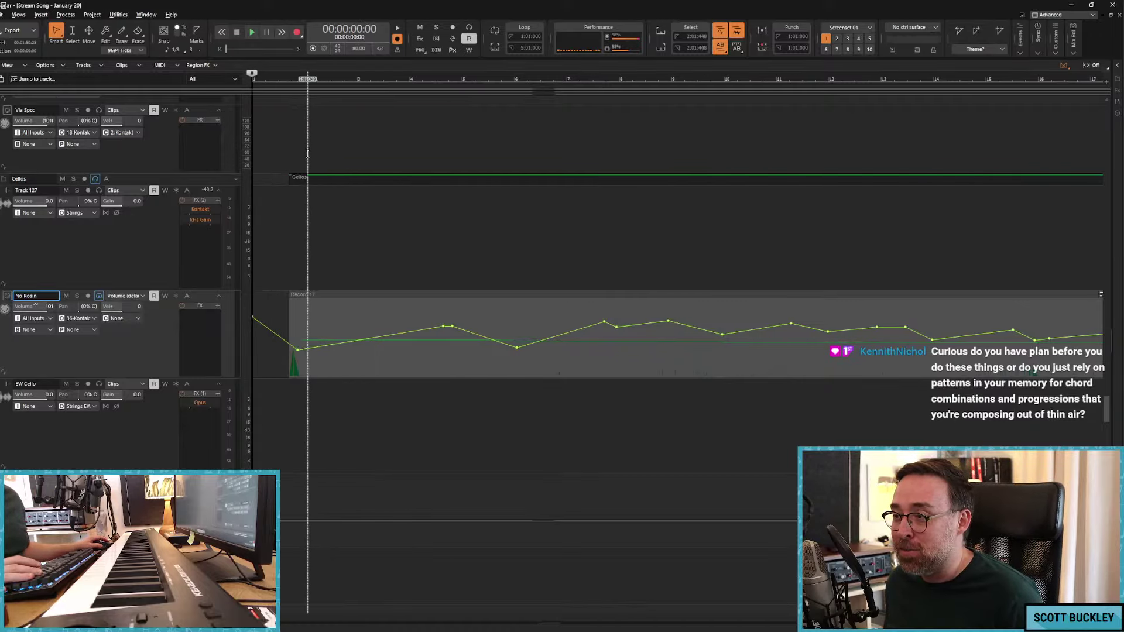
pyautogui.scroll(-3, 306, 195)
pyautogui.scroll(4, 293, 195)
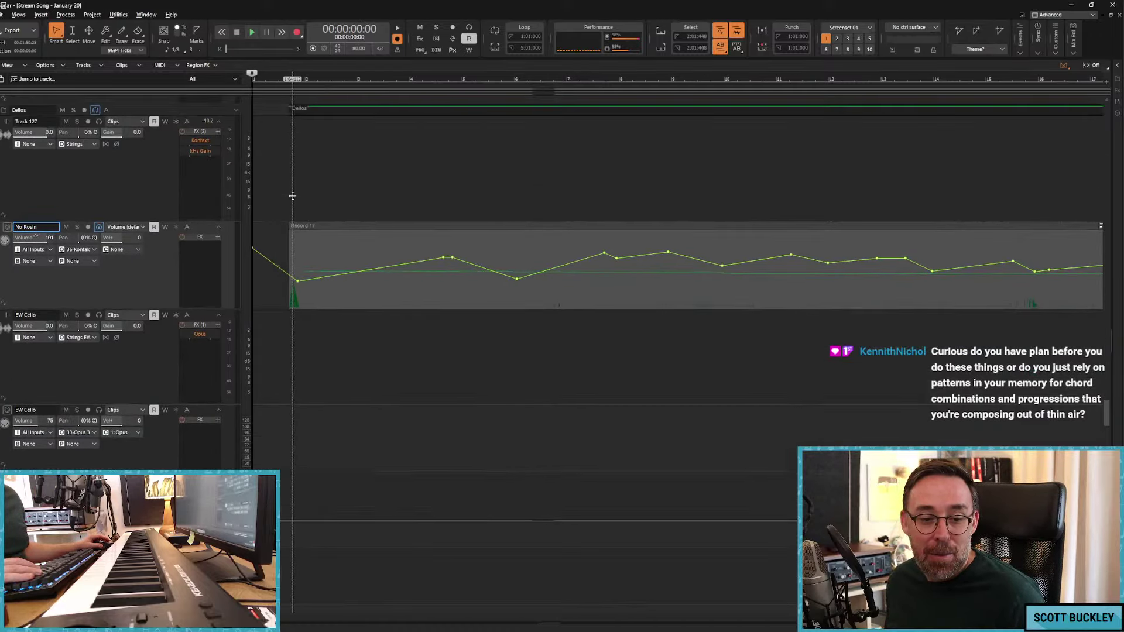
pyautogui.scroll(10, 295, 201)
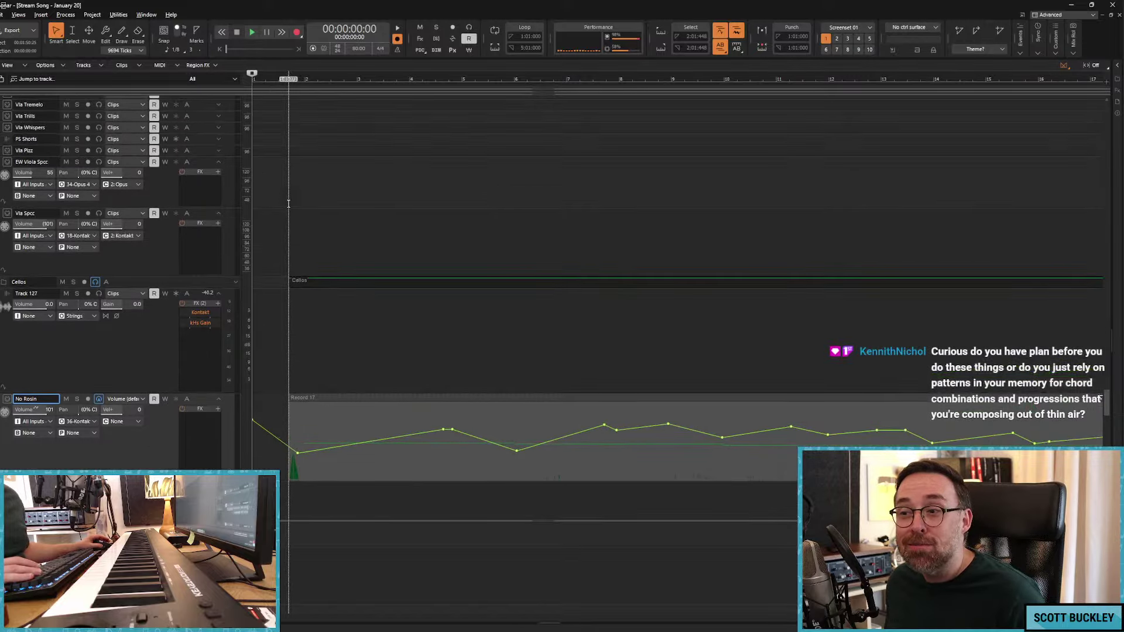
pyautogui.scroll(15, 287, 219)
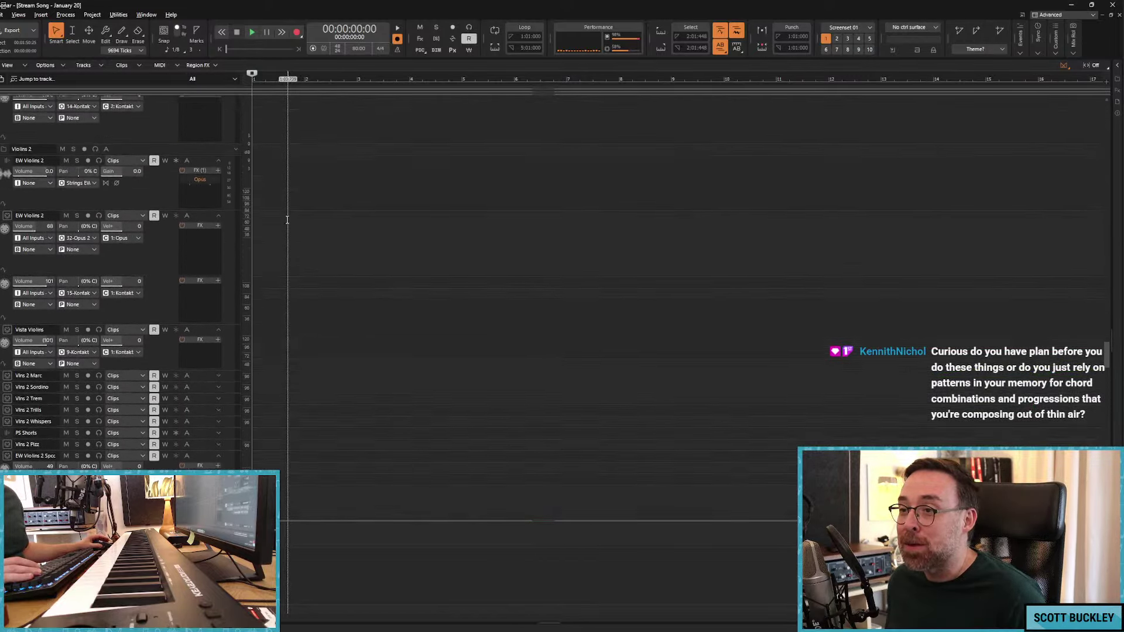
pyautogui.scroll(10, 283, 216)
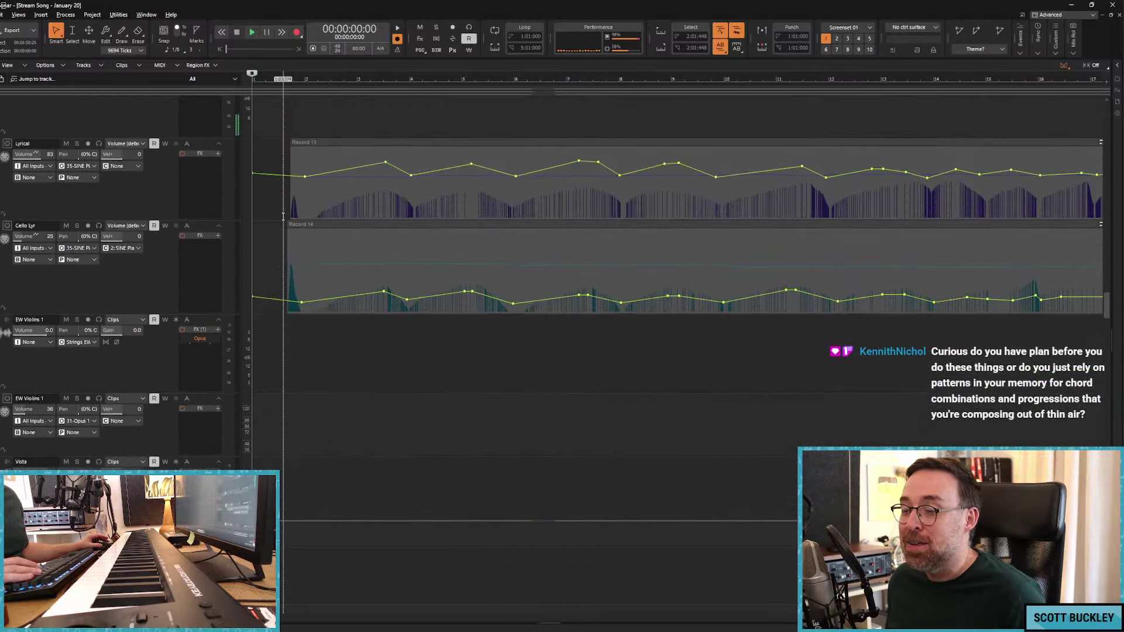
pyautogui.press('space')
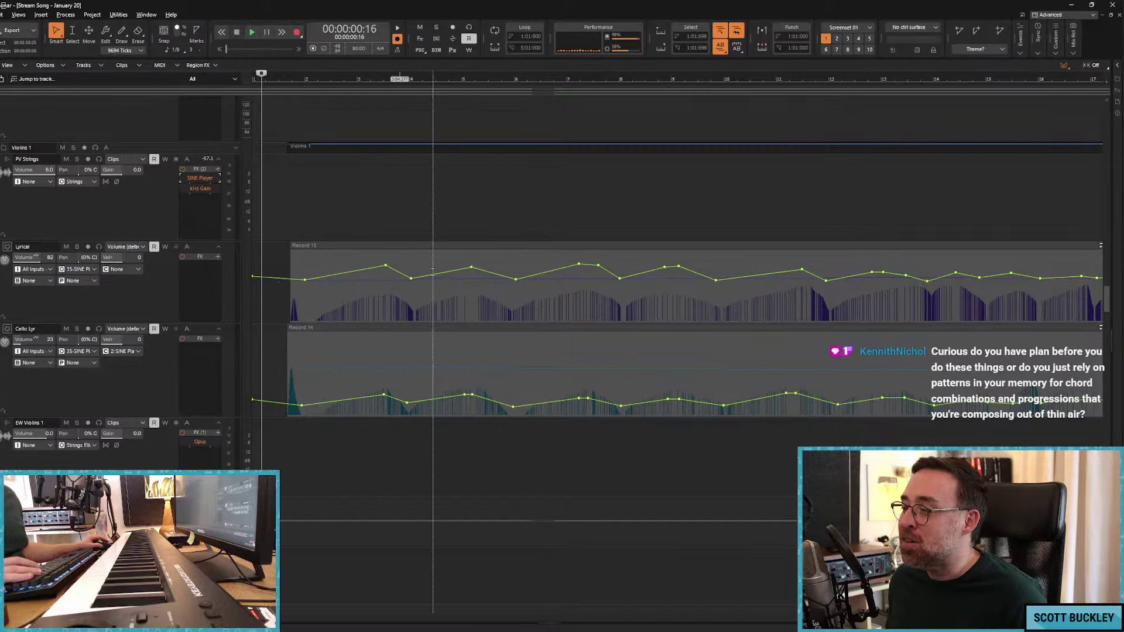
pyautogui.scroll(-6, 298, 138)
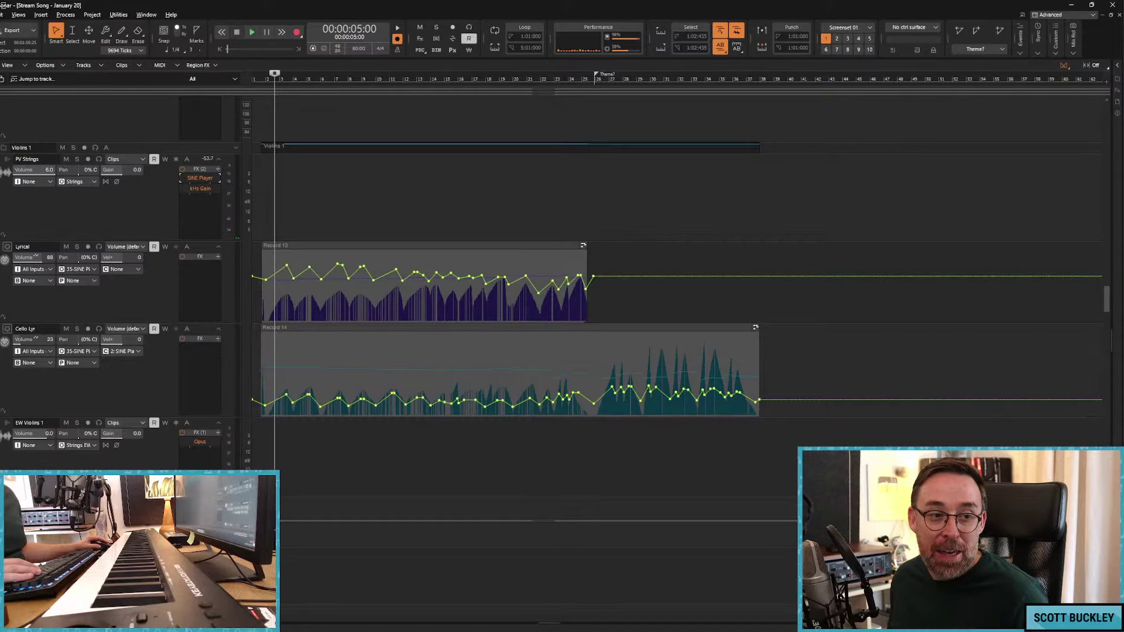
# Step: Bring the browser window with the ArtStation concept image over the project to view it, and put it away again
pyautogui.moveTo(0, 152); pyautogui.dragTo(652, 68)
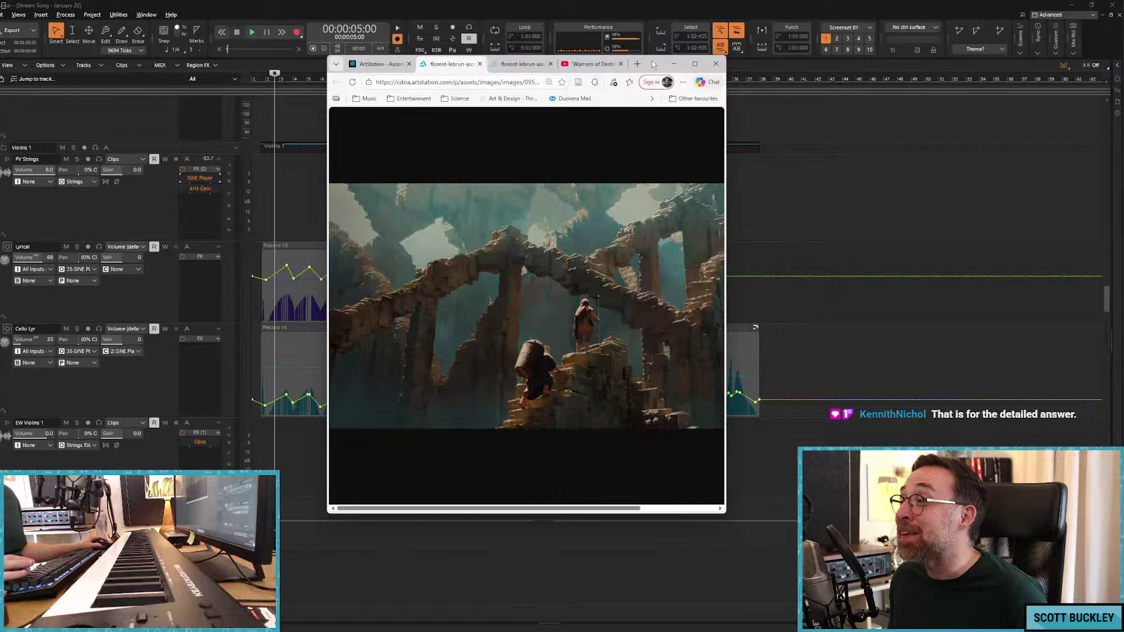
pyautogui.moveTo(656, 64); pyautogui.dragTo(647, 68)
pyautogui.click(663, 68)
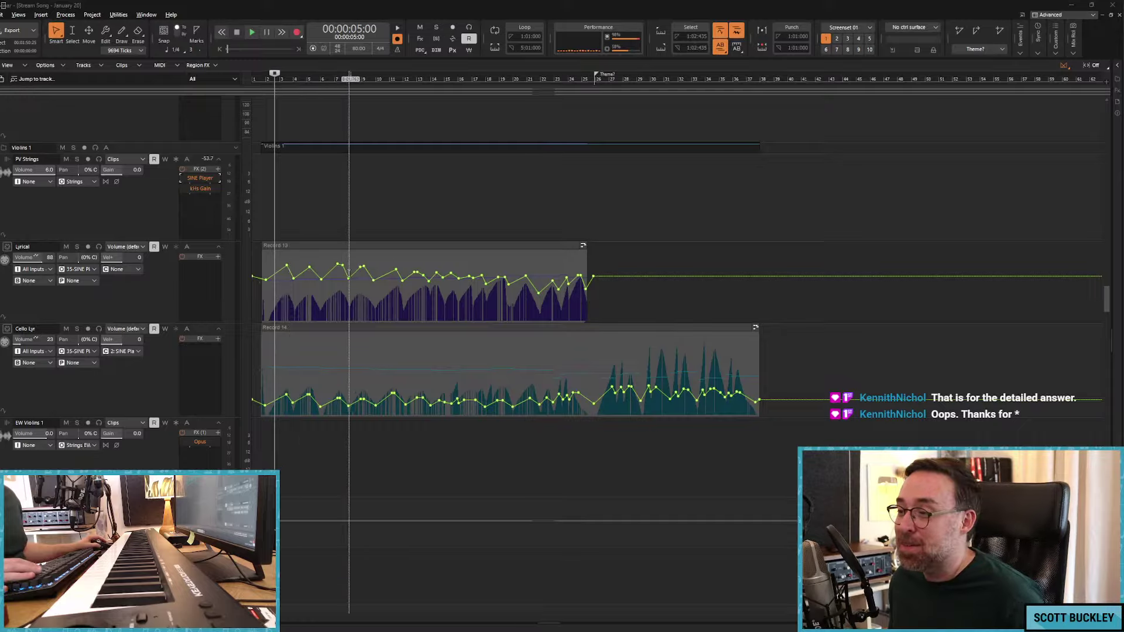
# Step: Play the song from the beginning while looking through the percussion and low brass tracks
pyautogui.press('w')
pyautogui.press('space')
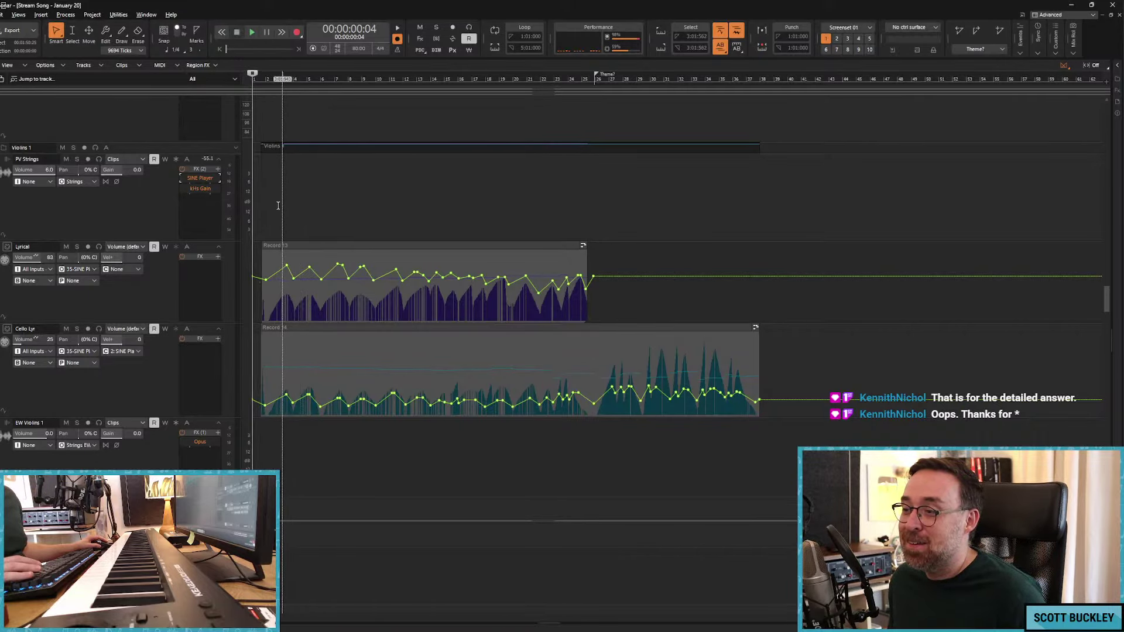
pyautogui.press('space')
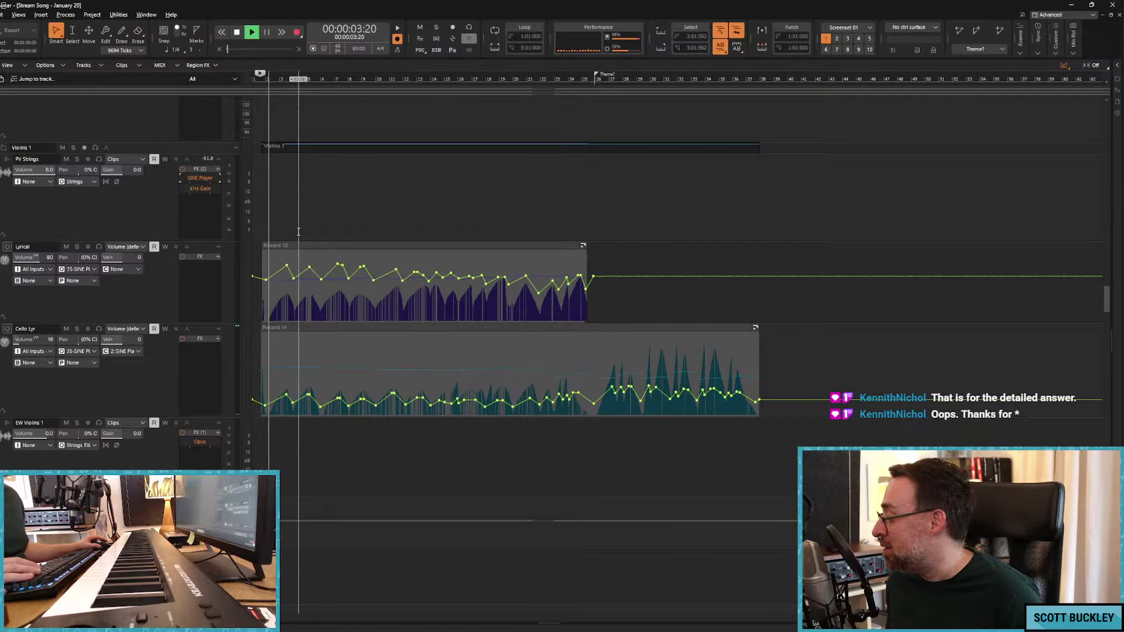
pyautogui.scroll(10, 298, 232)
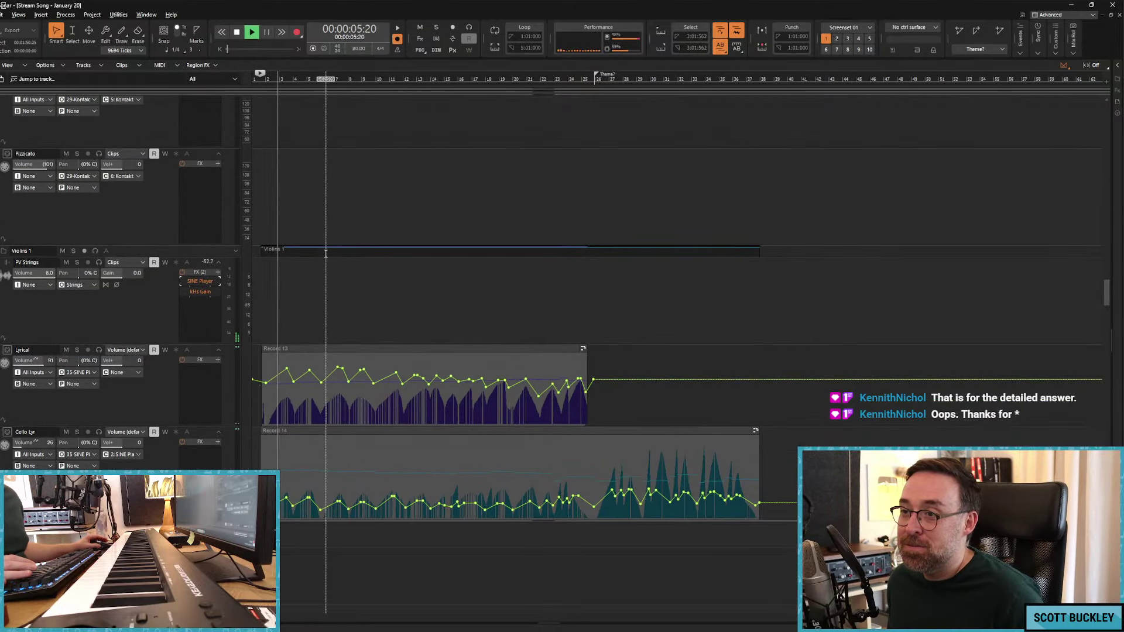
pyautogui.scroll(10, 326, 253)
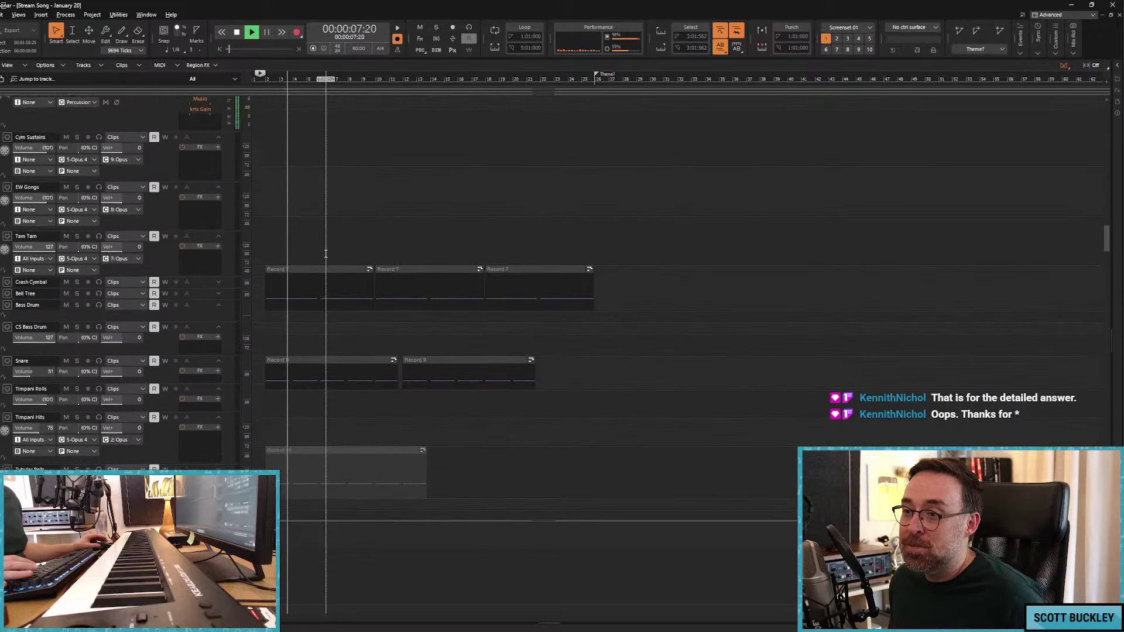
pyautogui.scroll(2, 326, 253)
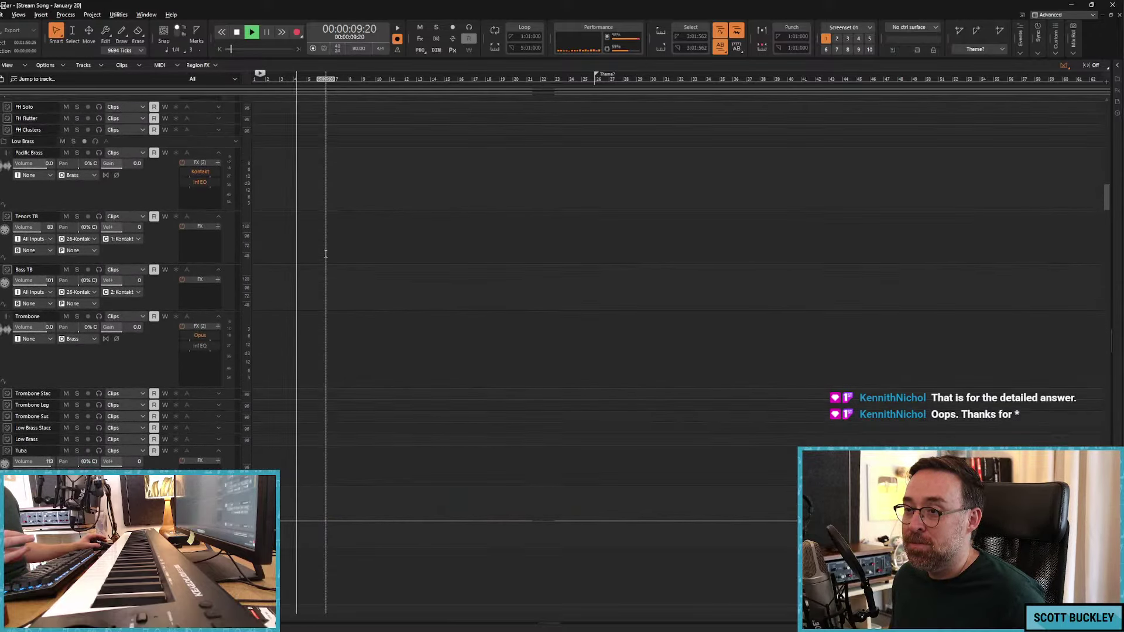
pyautogui.scroll(3, 325, 254)
pyautogui.scroll(-5, 325, 254)
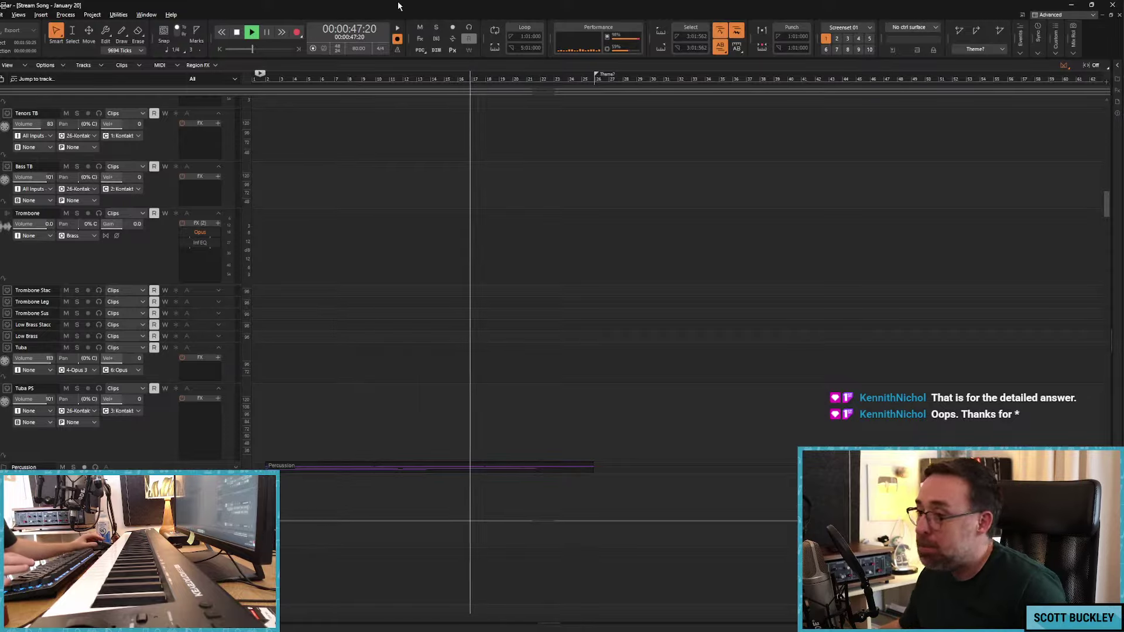
# Step: Select the Bassoon track among the woodwinds, return to the song's start to try it against playback, and set its volume to 74
pyautogui.scroll(15, 346, 184)
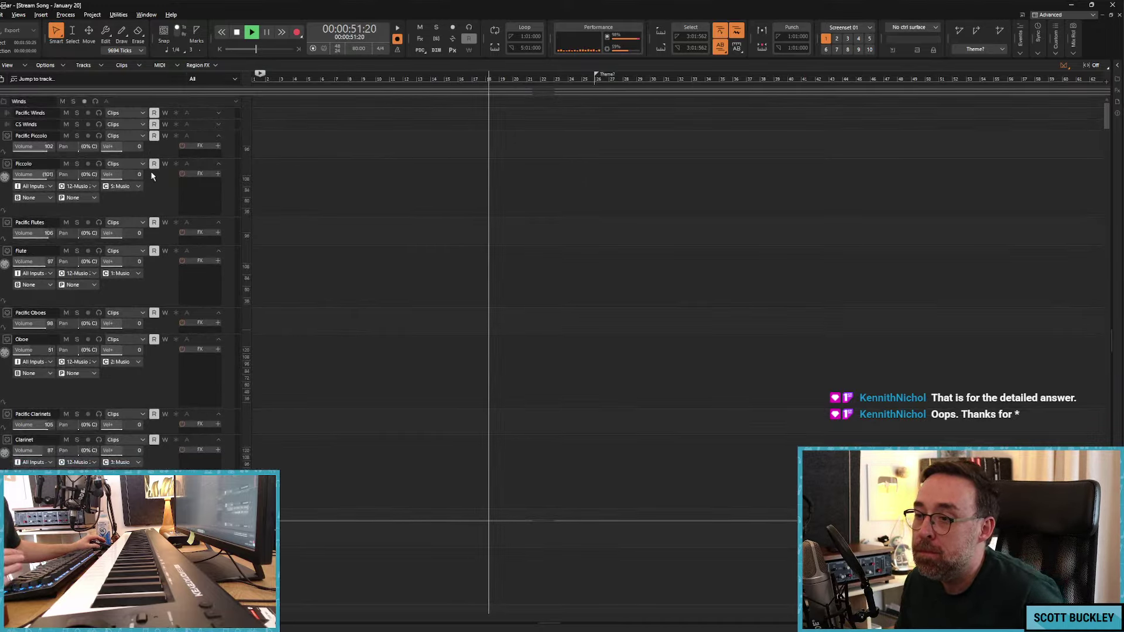
pyautogui.scroll(-3, 221, 255)
pyautogui.scroll(-4, 224, 260)
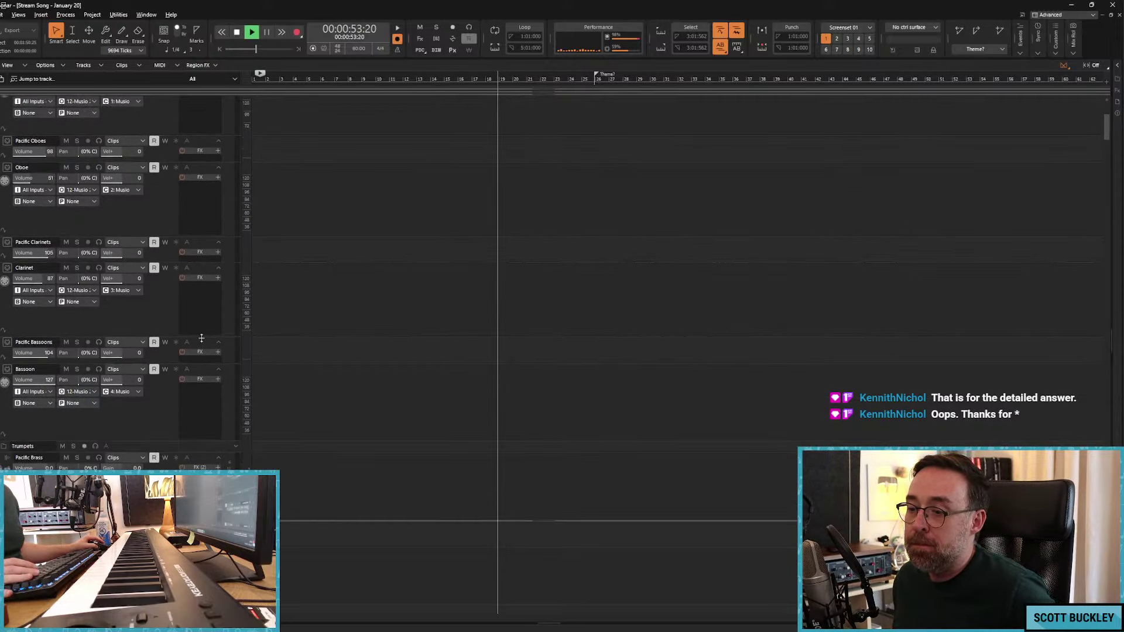
pyautogui.press('space')
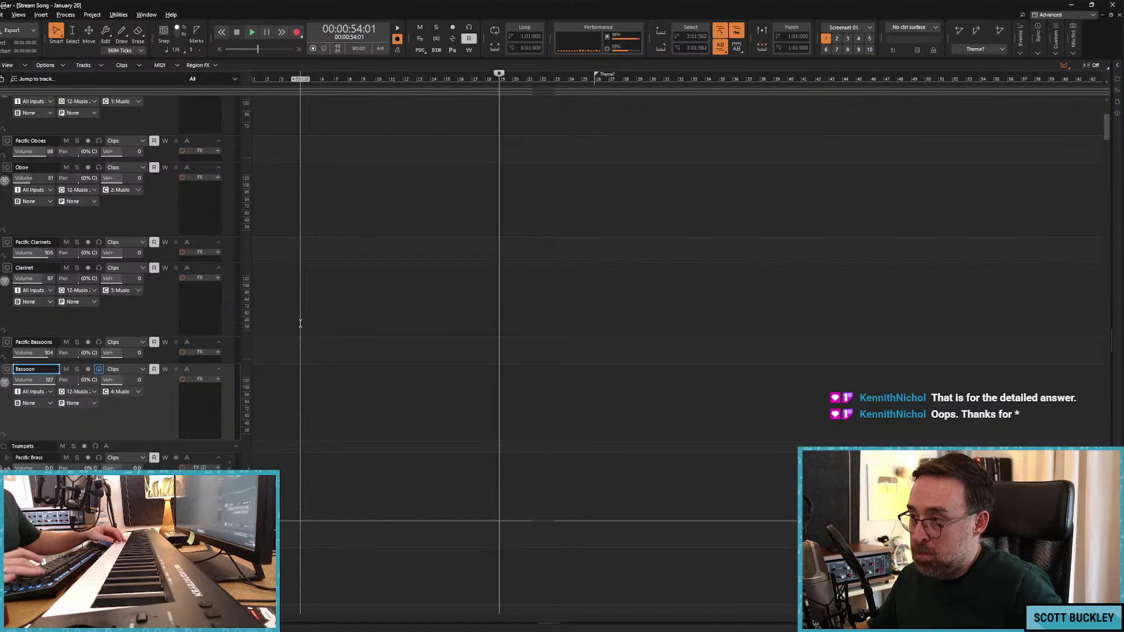
pyautogui.press('w')
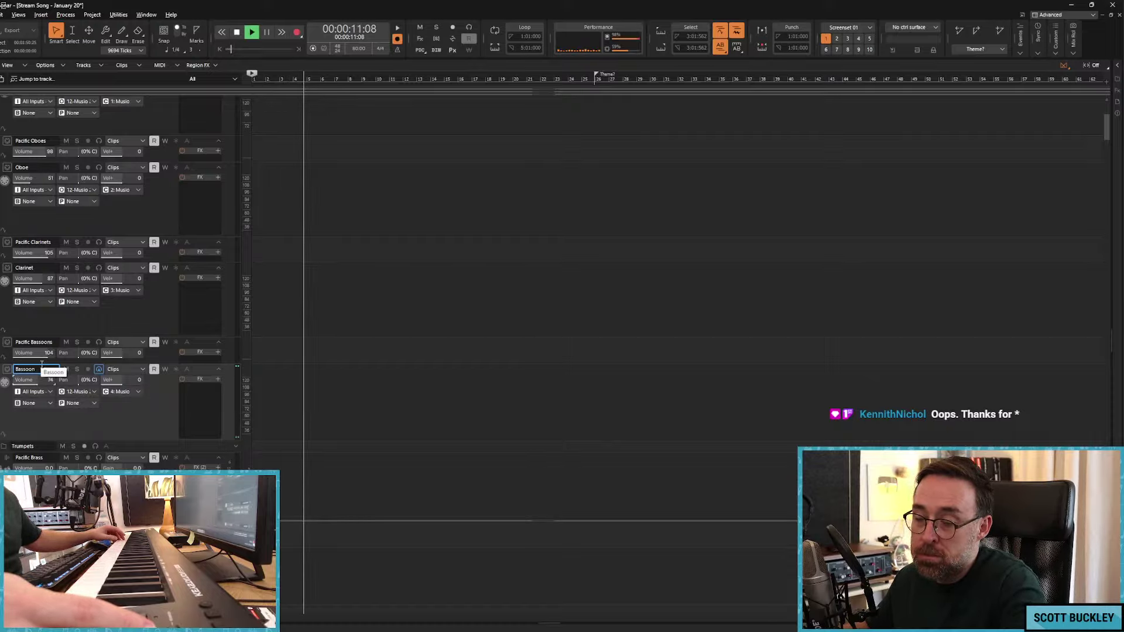
# Step: Record a sustained bassoon line on the Bassoon track from about bar 2 to about bar 25, and bring the new clip into view
pyautogui.press('space')
pyautogui.press('r')
pyautogui.scroll(-8, 316, 301)
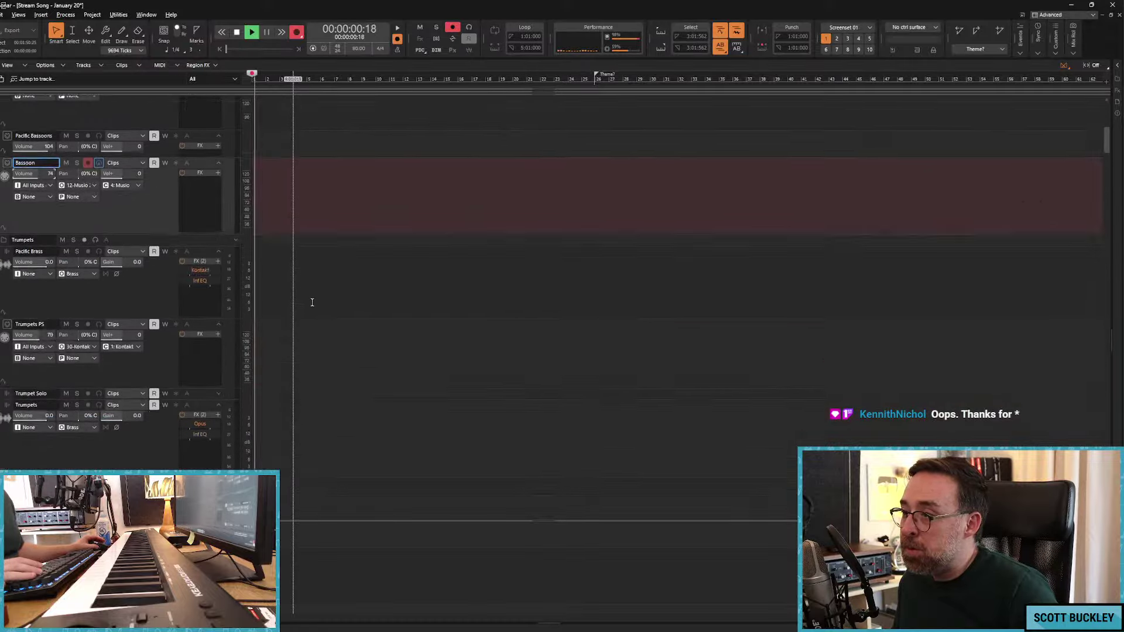
pyautogui.scroll(10, 316, 303)
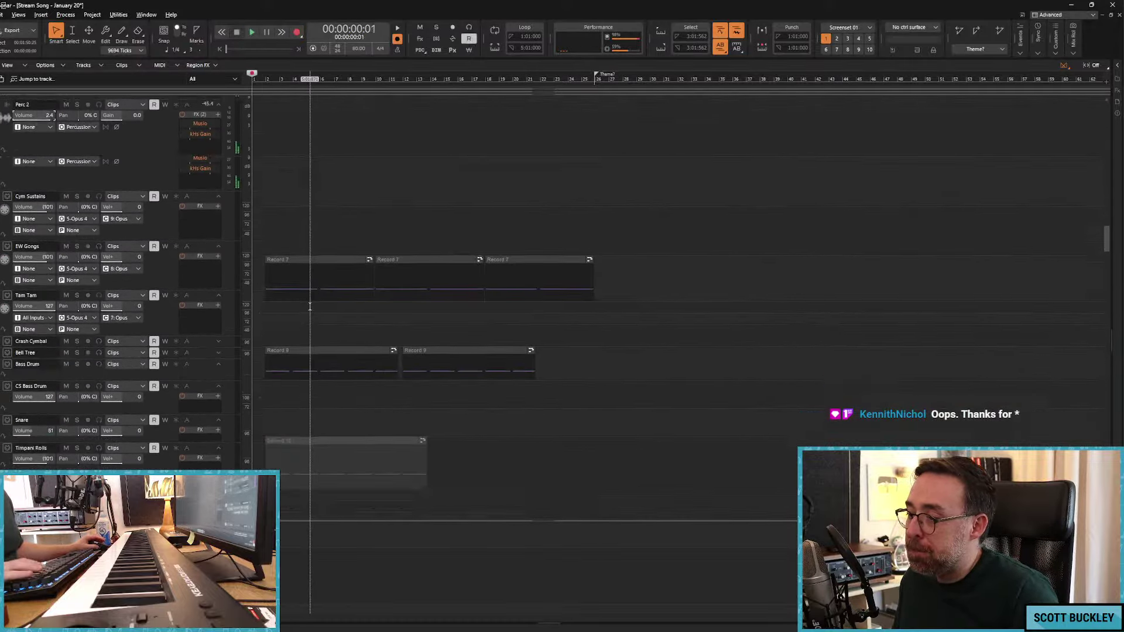
pyautogui.scroll(-3, 309, 304)
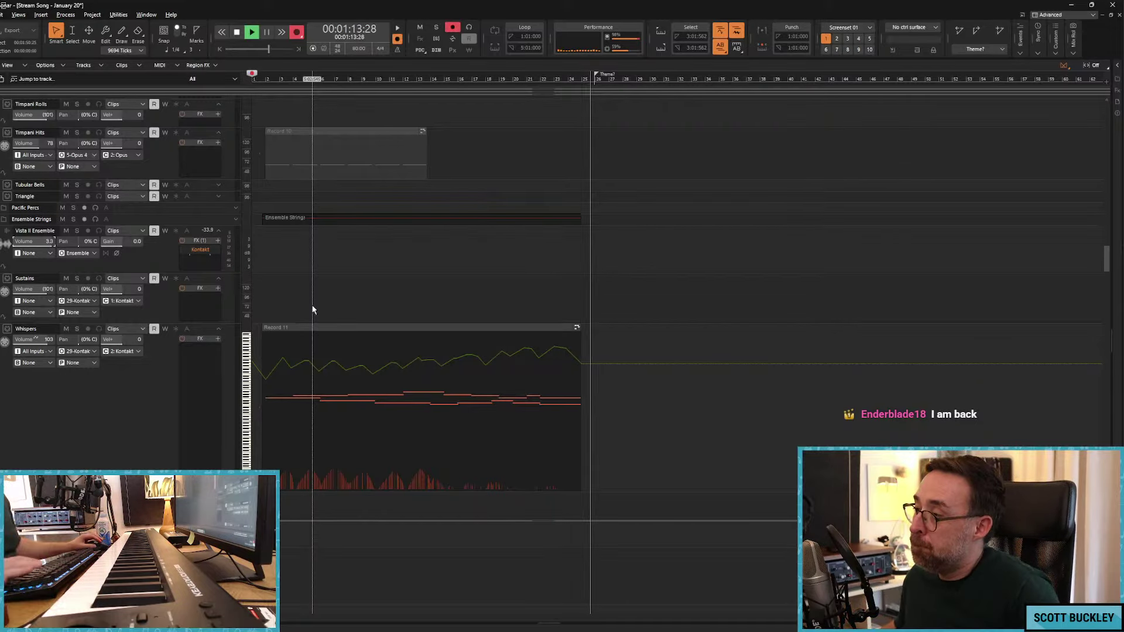
pyautogui.press('space')
pyautogui.scroll(-15, 513, 263)
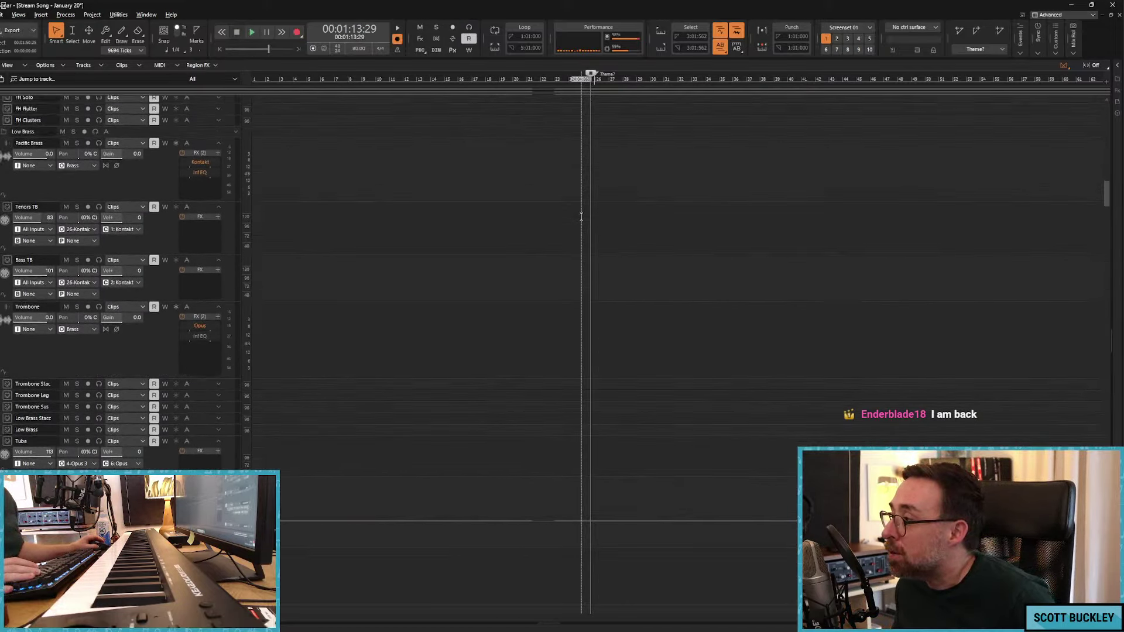
pyautogui.scroll(10, 581, 216)
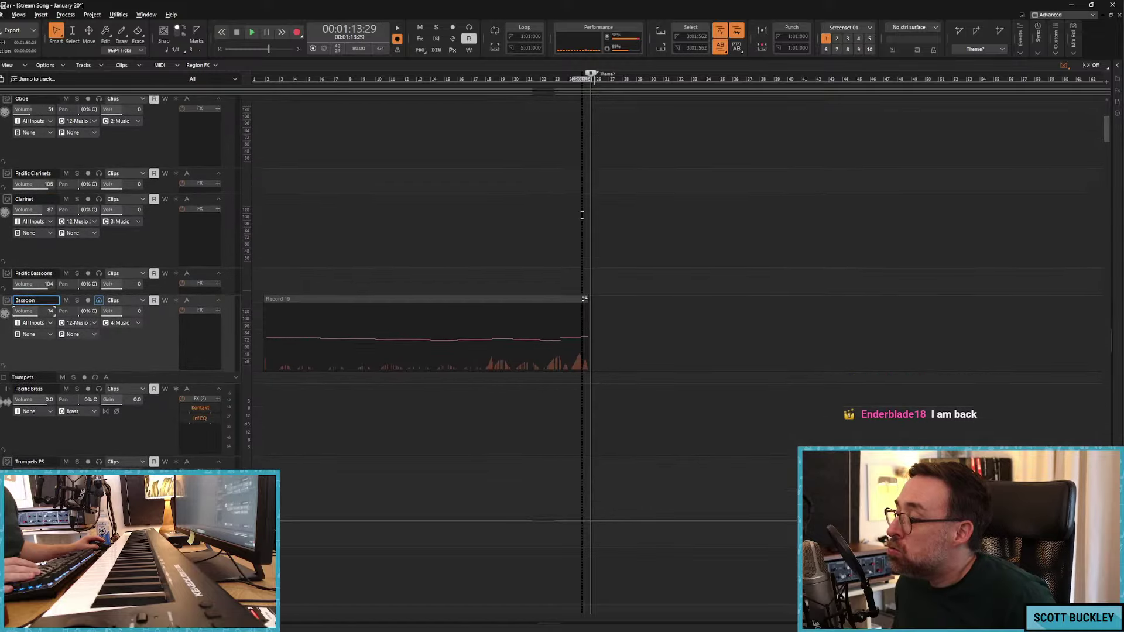
pyautogui.scroll(1, 582, 216)
# Step: Split the new bassoon clip at about bar 23, delete the remainder after the split, and return to the song's start
pyautogui.click(559, 376)
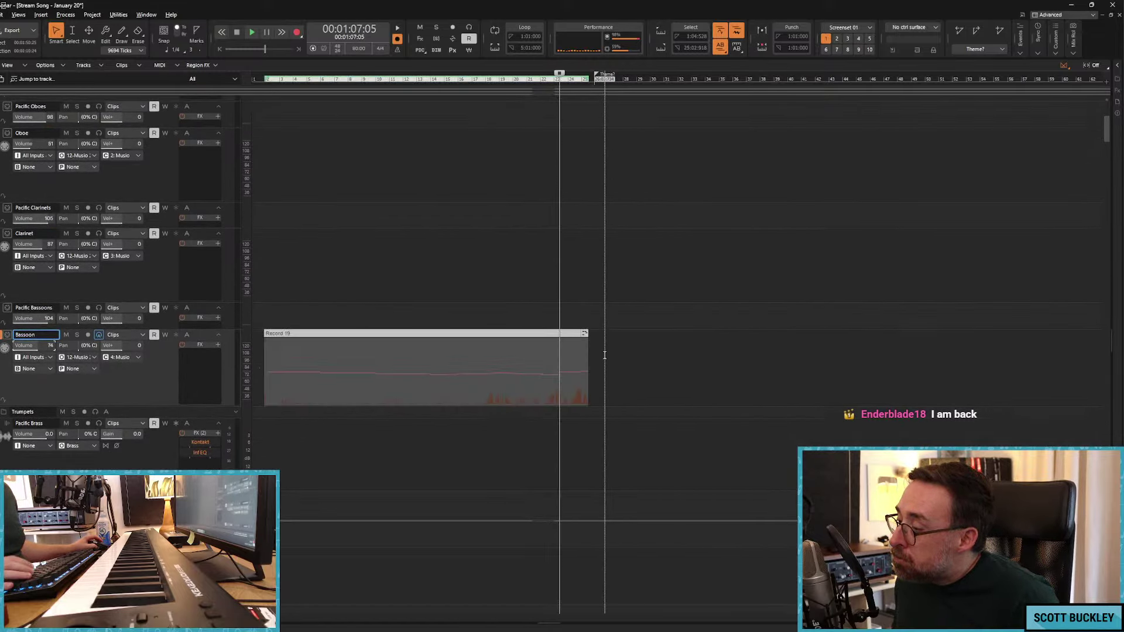
pyautogui.press('s')
pyautogui.click(575, 336)
pyautogui.press('Delete')
pyautogui.press('Home')
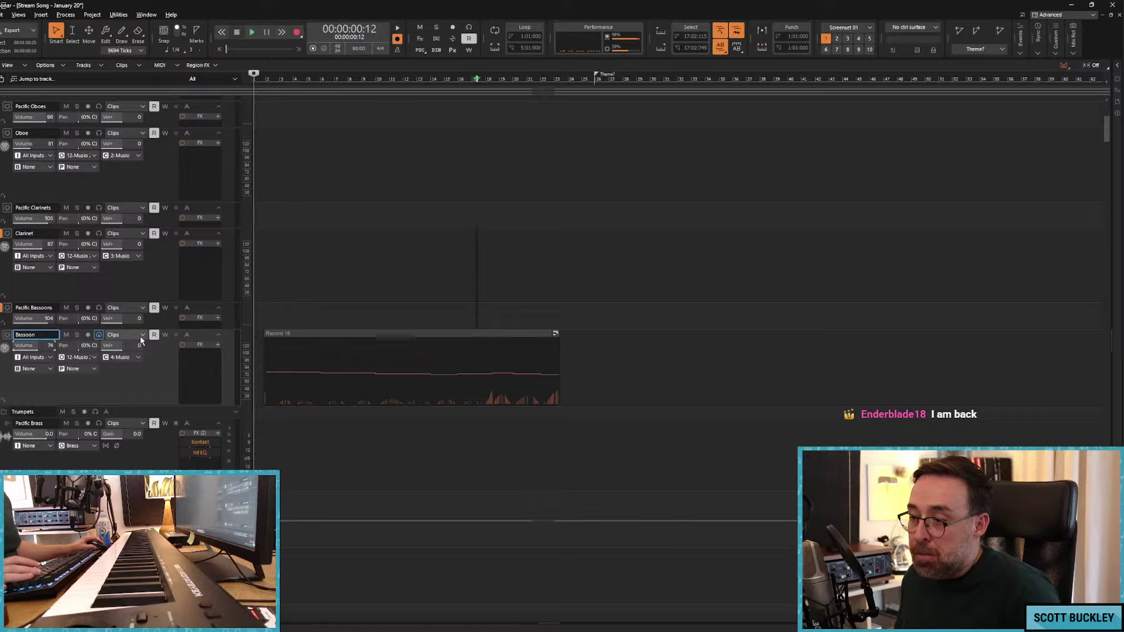
# Step: Show the Bassoon track's default channel volume automation and make the track taller
pyautogui.click(142, 335)
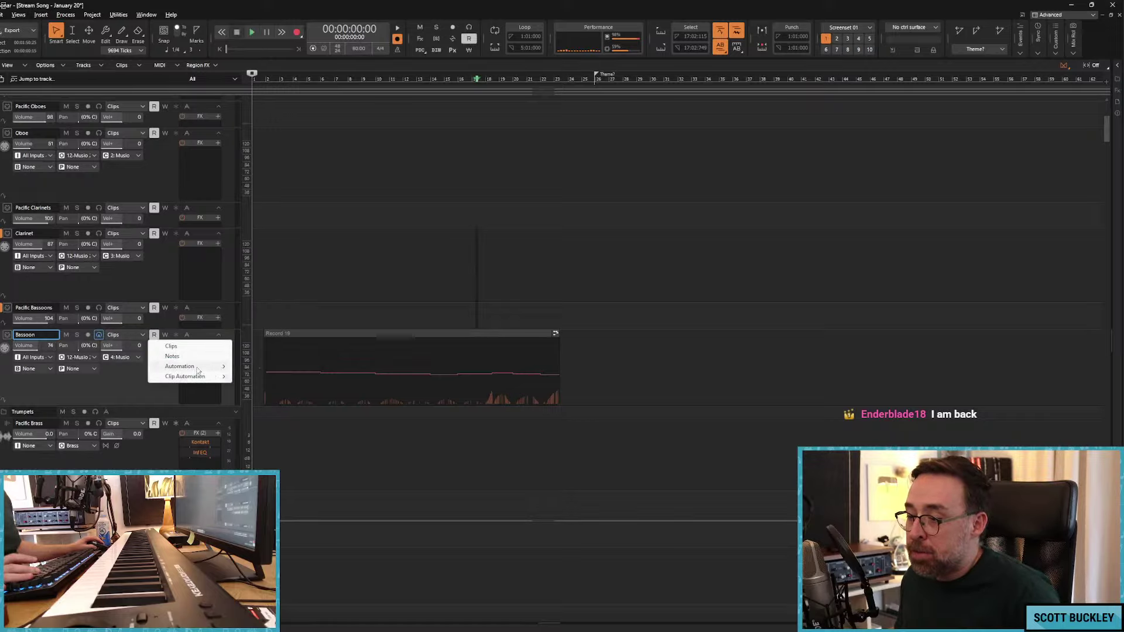
pyautogui.moveTo(202, 367)
pyautogui.click(278, 427)
pyautogui.moveTo(192, 405); pyautogui.dragTo(205, 440)
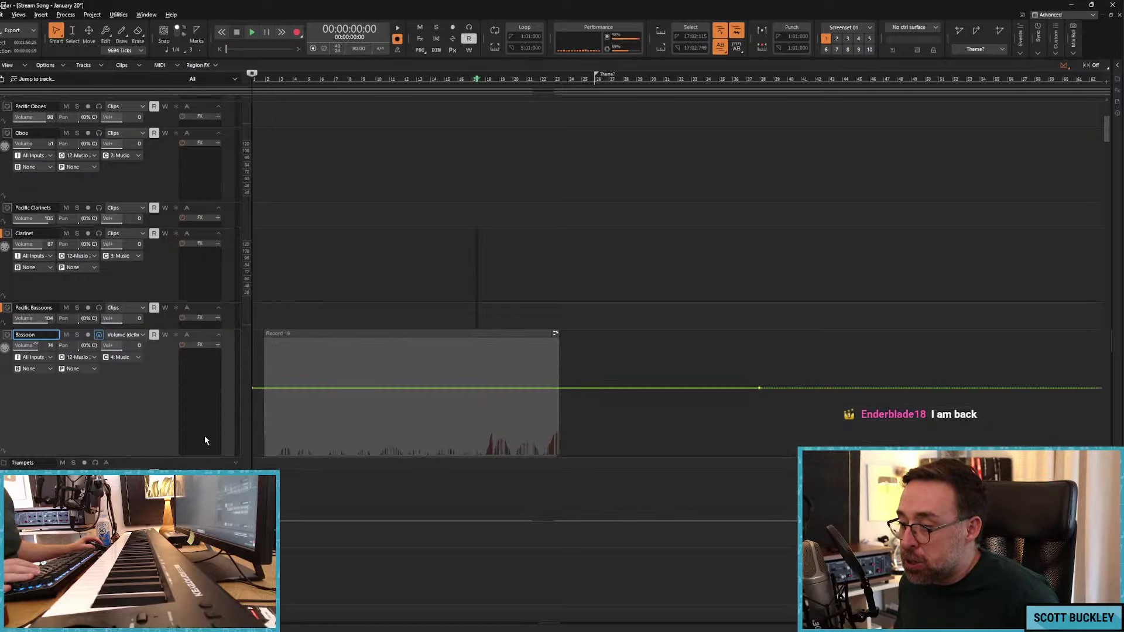
# Step: Draw the first bassoon volume dip and swell up to about bar 4 while the song plays
pyautogui.press('space')
pyautogui.moveTo(288, 386); pyautogui.dragTo(271, 399)
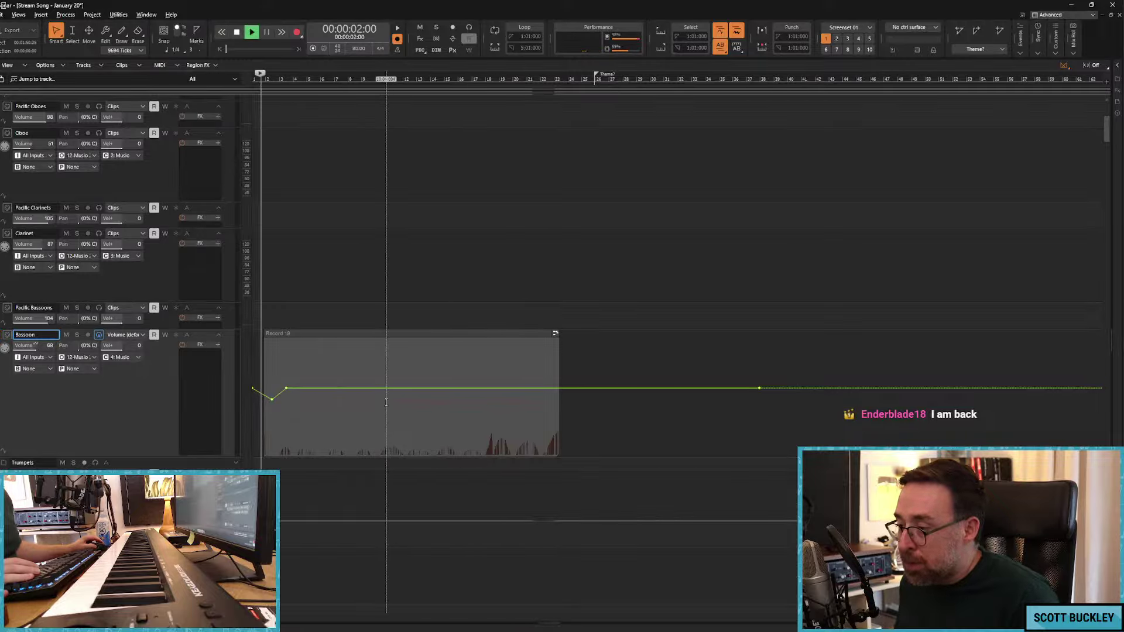
pyautogui.hotkey('ctrl', 'Right')
pyautogui.hotkey('ctrl', 'Right')
pyautogui.hotkey('ctrl', 'Right')
pyautogui.hotkey('ctrl', 'Right')
pyautogui.hotkey('ctrl', 'Right')
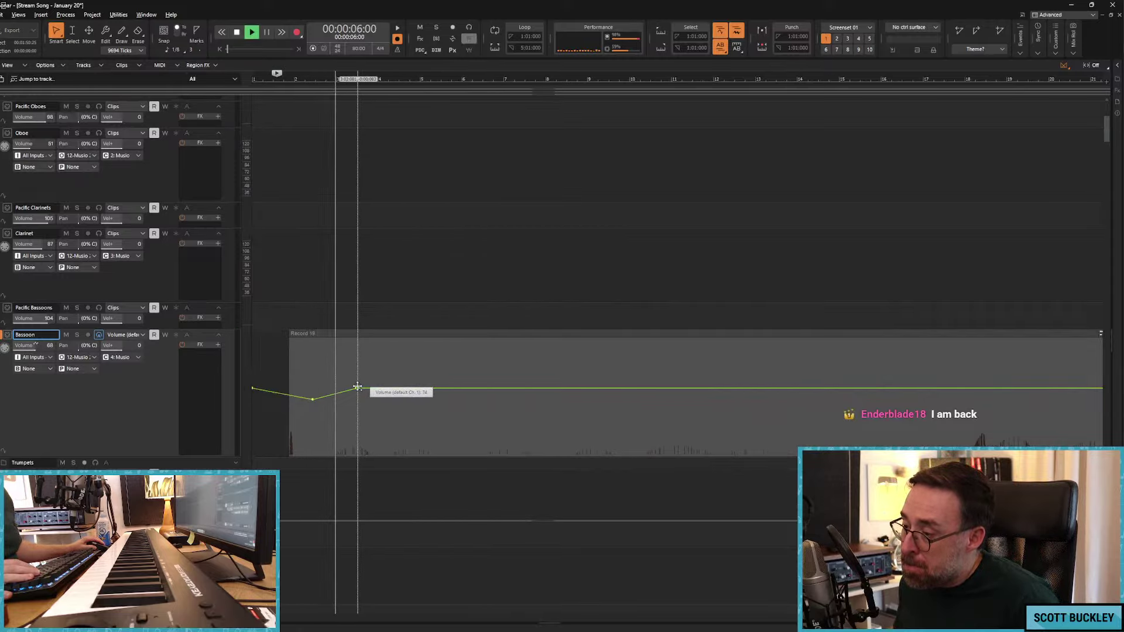
pyautogui.moveTo(358, 391)
pyautogui.moveTo(378, 390); pyautogui.dragTo(378, 396)
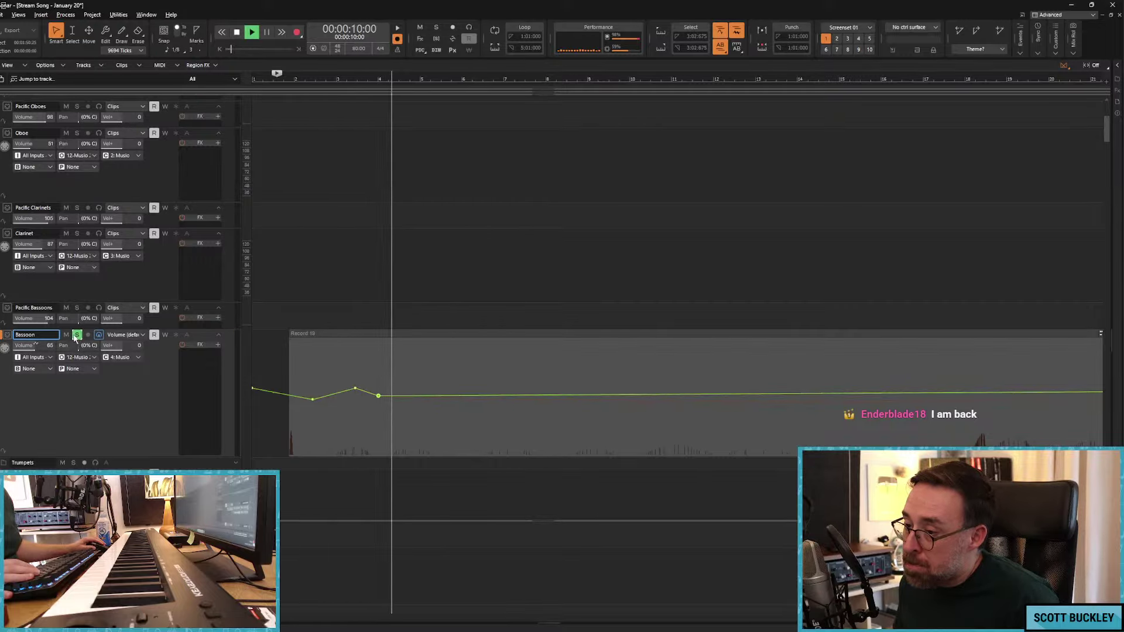
# Step: Continue the bassoon volume swells from about bar 4 to about bar 13 during playback
pyautogui.moveTo(416, 395)
pyautogui.mouseDown()
pyautogui.moveTo(455, 393)
pyautogui.moveTo(461, 406)
pyautogui.moveTo(507, 391)
pyautogui.moveTo(558, 407)
pyautogui.moveTo(602, 392)
pyautogui.moveTo(627, 410)
pyautogui.moveTo(703, 394)
pyautogui.moveTo(719, 412)
pyautogui.mouseUp()
pyautogui.click(430, 389)
pyautogui.click(522, 391)
pyautogui.click(749, 406)
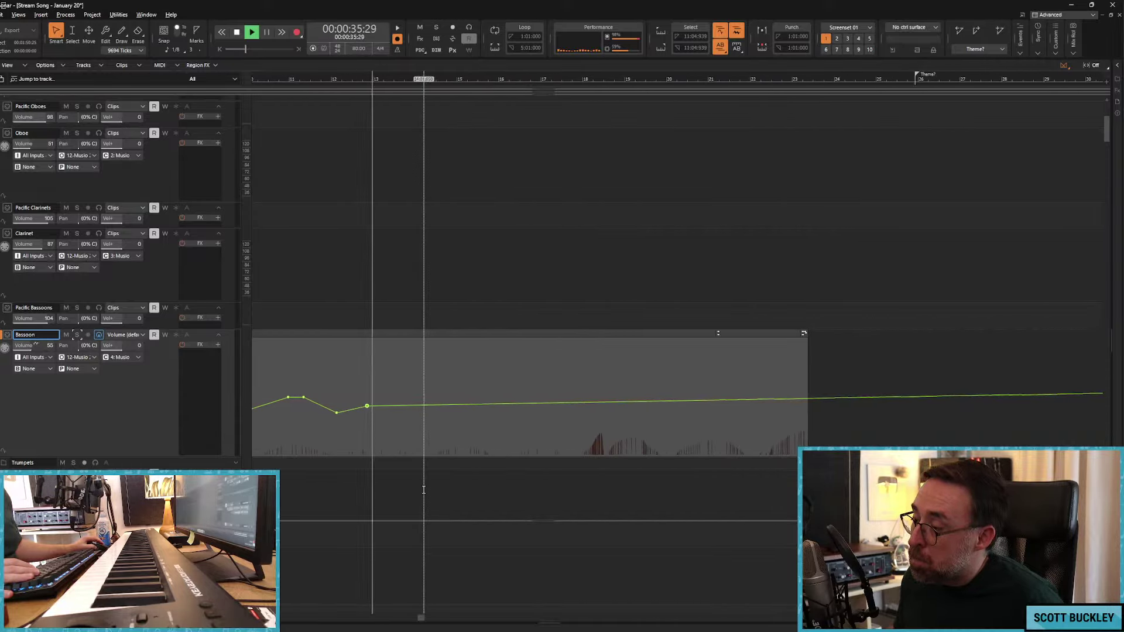
# Step: Shape the remaining bassoon volume swells from about bar 13 to the clip's end near bar 23, and save the song
pyautogui.click(371, 402)
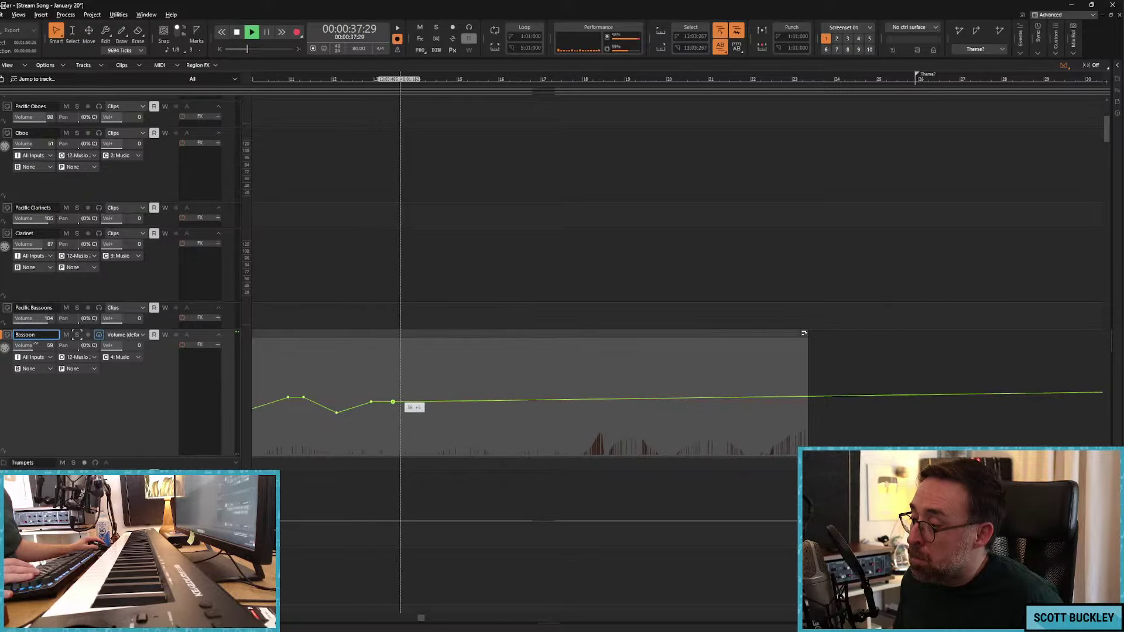
pyautogui.click(416, 408)
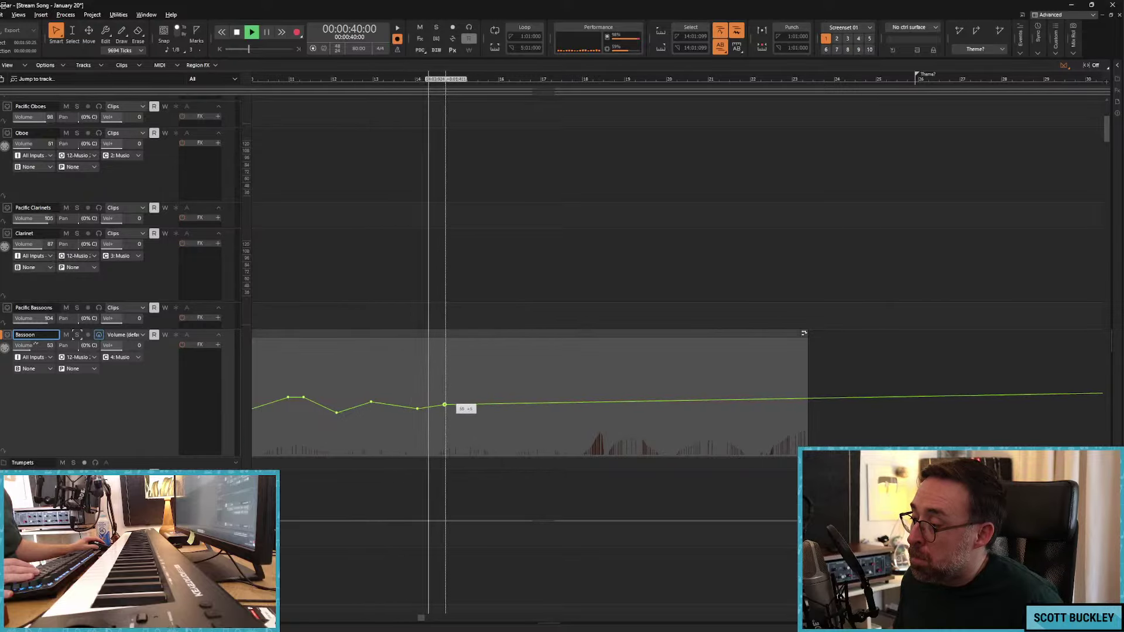
pyautogui.click(450, 401)
pyautogui.click(460, 402)
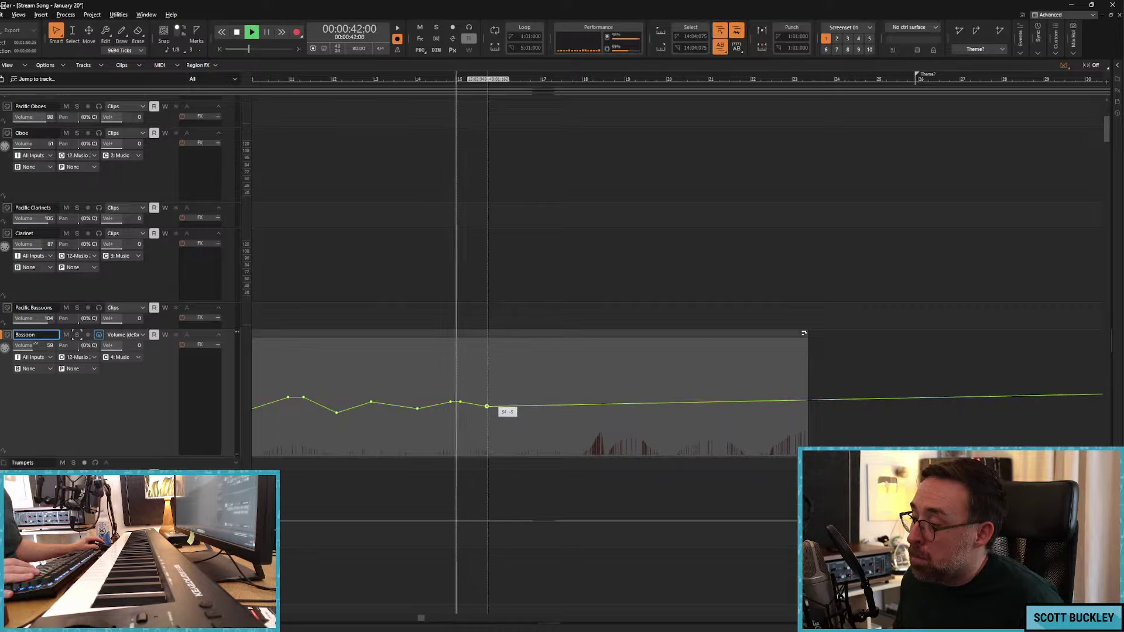
pyautogui.moveTo(491, 403)
pyautogui.mouseDown()
pyautogui.moveTo(491, 414)
pyautogui.moveTo(563, 405)
pyautogui.moveTo(681, 420)
pyautogui.moveTo(791, 413)
pyautogui.mouseUp()
pyautogui.press('space')
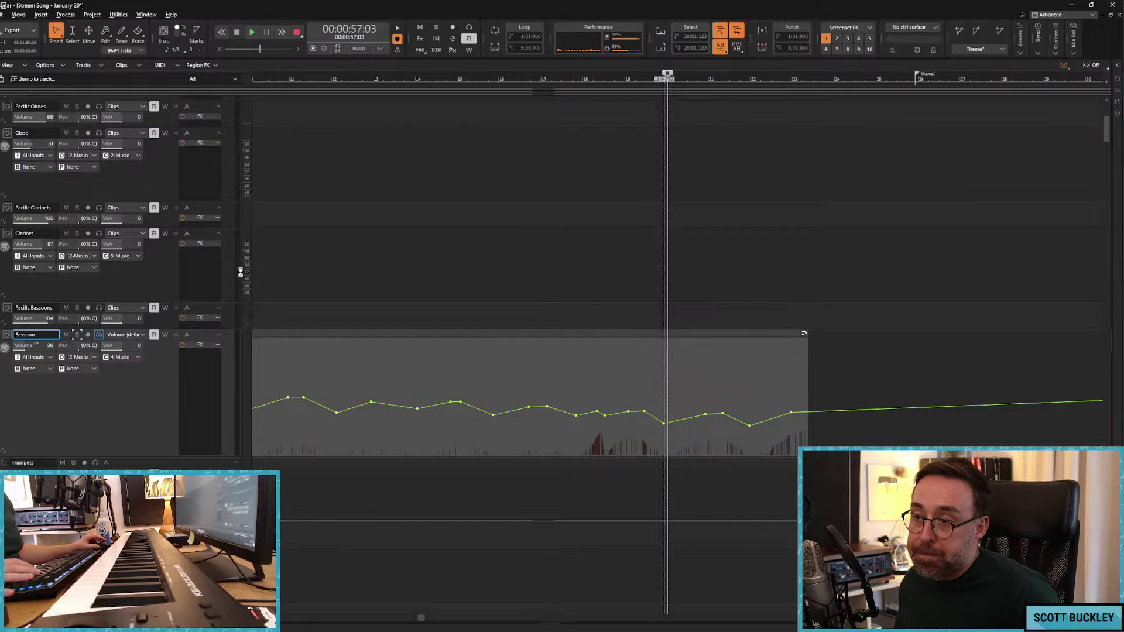
pyautogui.hotkey('ctrl', 's')
# Step: Select the Clarinet track, try it against playback from the song's start, and lower its volume to 25
pyautogui.click(204, 234)
pyautogui.hotkey('ctrl', 'Home')
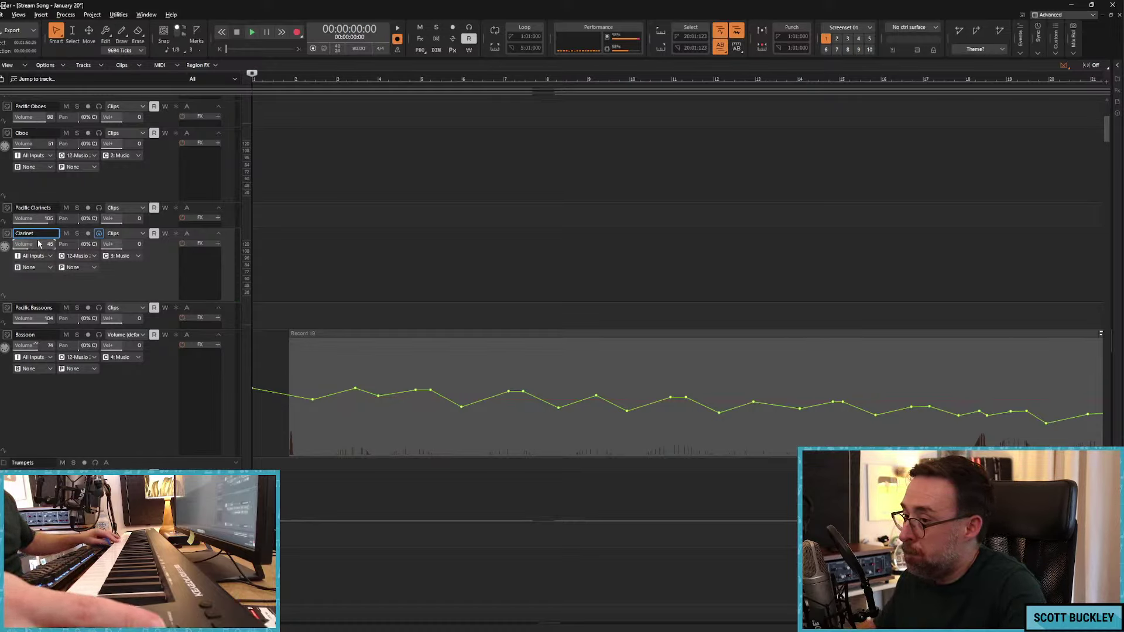
pyautogui.press('space')
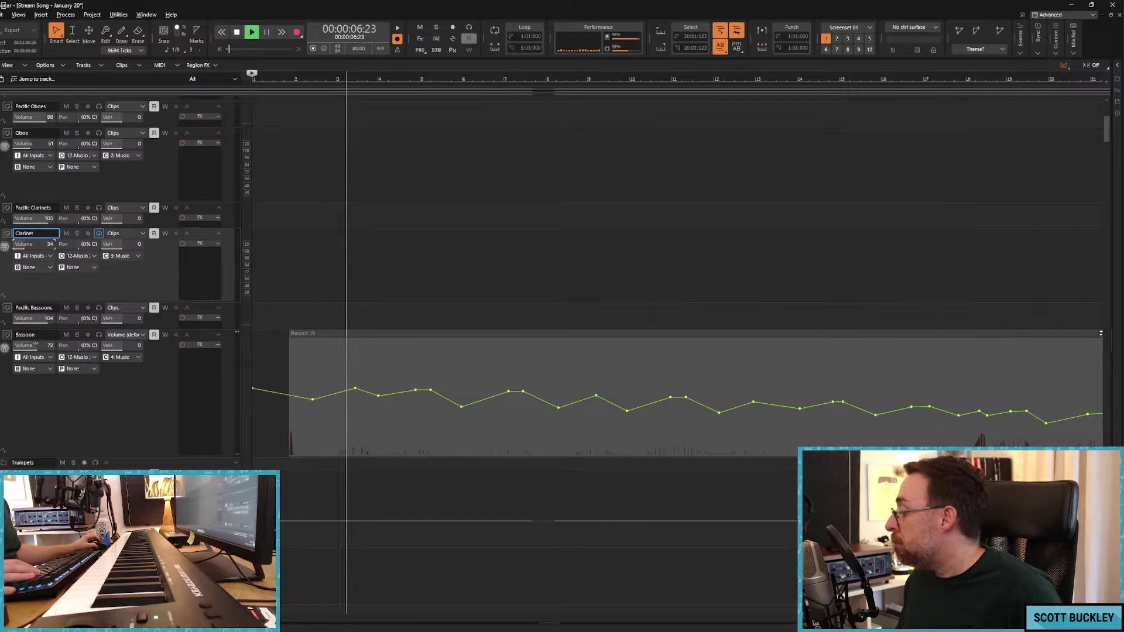
pyautogui.hotkey('ctrl', 'Left')
pyautogui.hotkey('ctrl', 'Left')
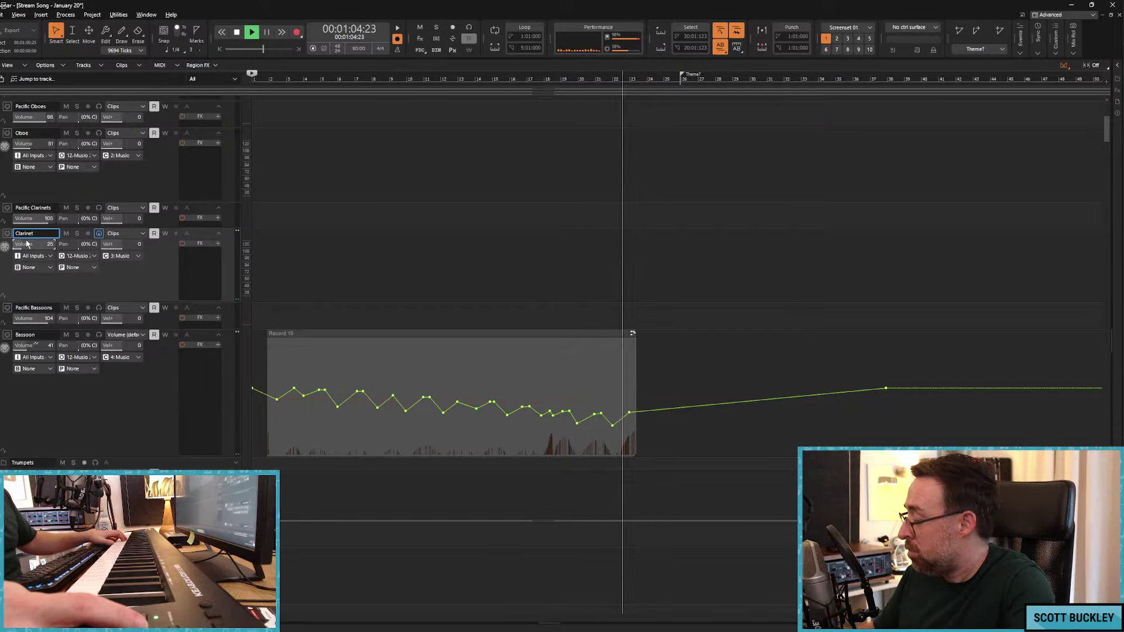
# Step: Record a clarinet part on the Clarinet track from about bar 11 to about bar 24
pyautogui.press('space')
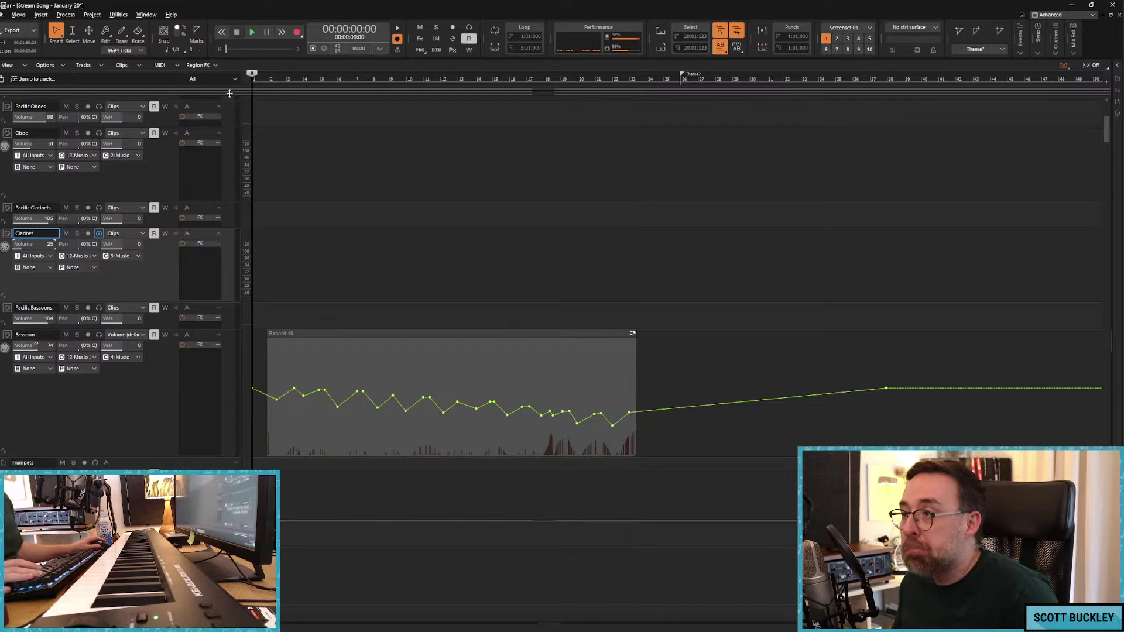
pyautogui.click(88, 233)
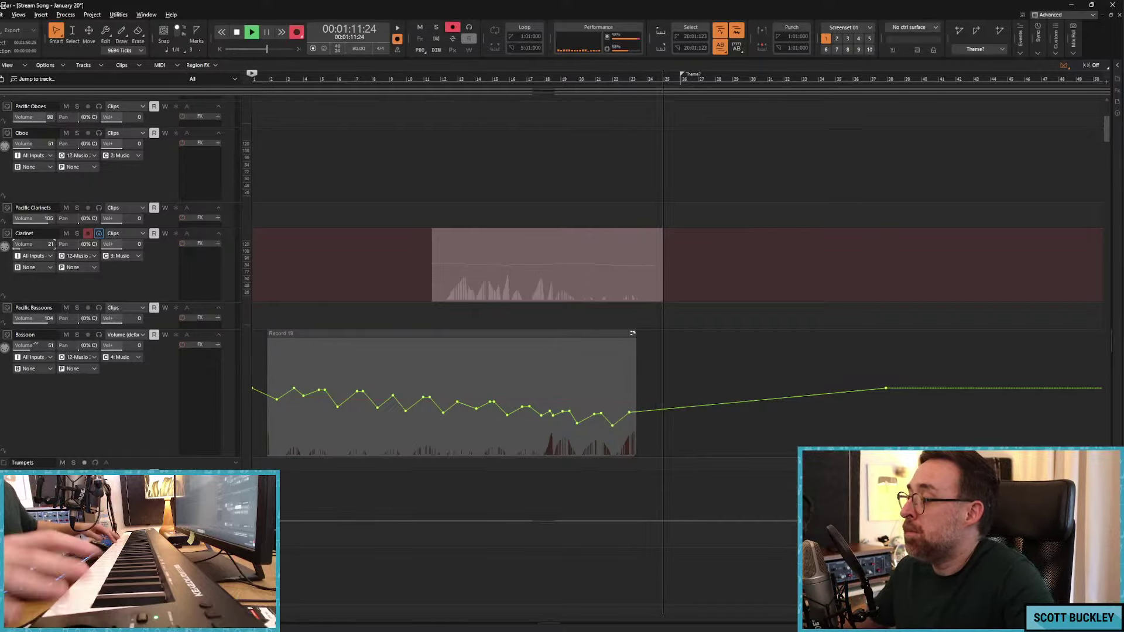
pyautogui.press('space')
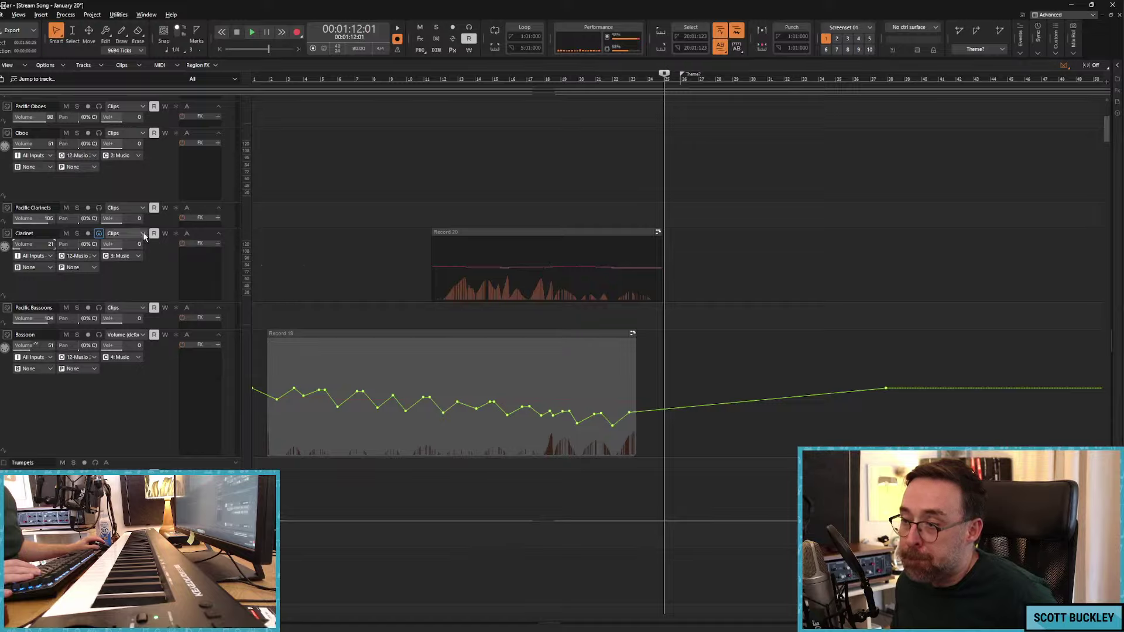
# Step: Move the Theme marker from bar 26 to about bar 22
pyautogui.click(144, 236)
pyautogui.click(624, 86)
pyautogui.click(622, 86)
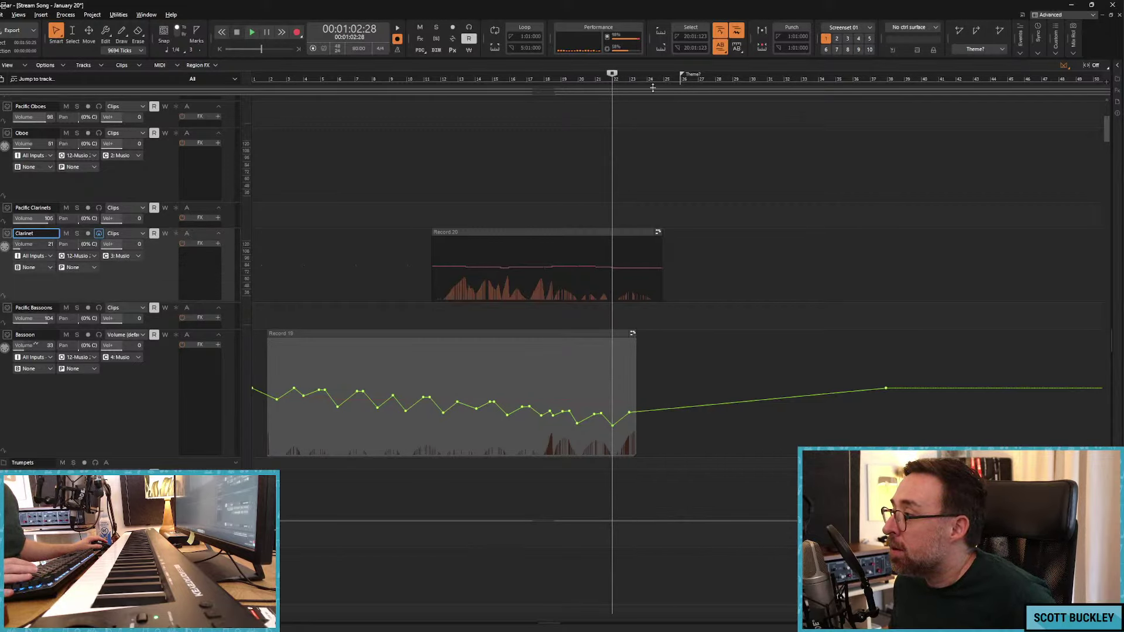
pyautogui.moveTo(681, 76); pyautogui.dragTo(612, 70)
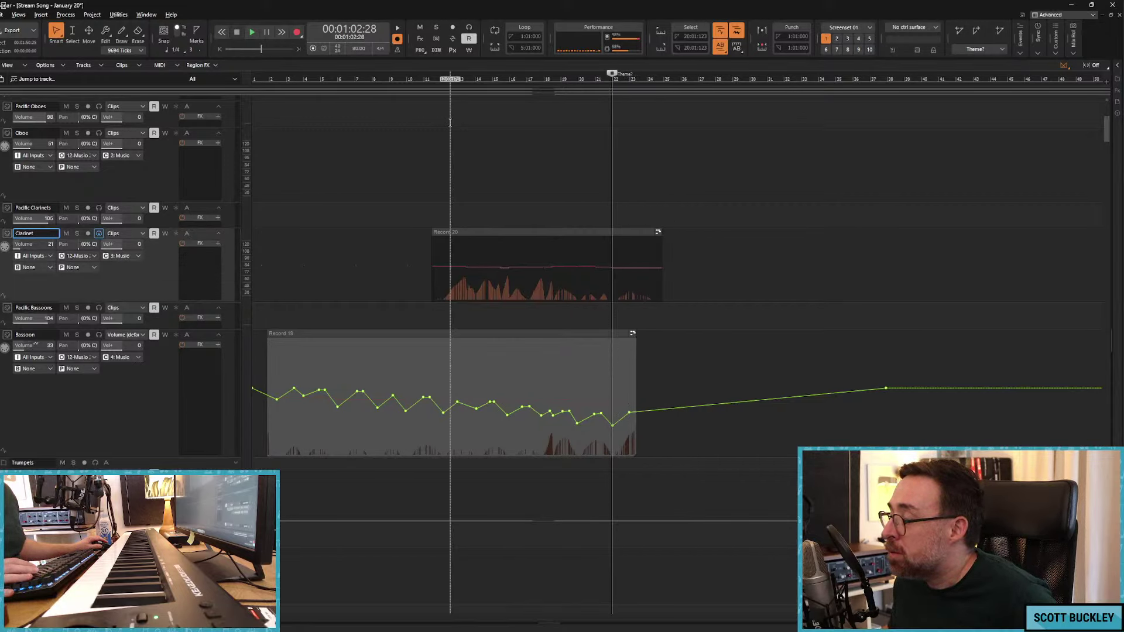
# Step: Show the Clarinet track's default channel volume automation and add a first volume rise at the start of its clip
pyautogui.click(129, 235)
pyautogui.moveTo(213, 267)
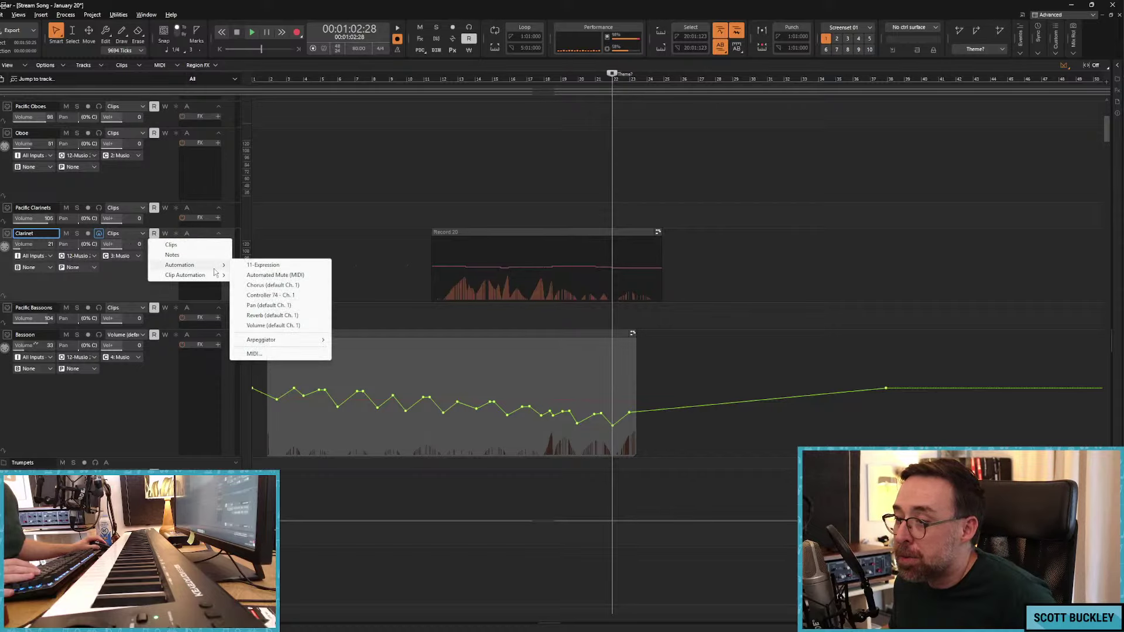
pyautogui.click(274, 326)
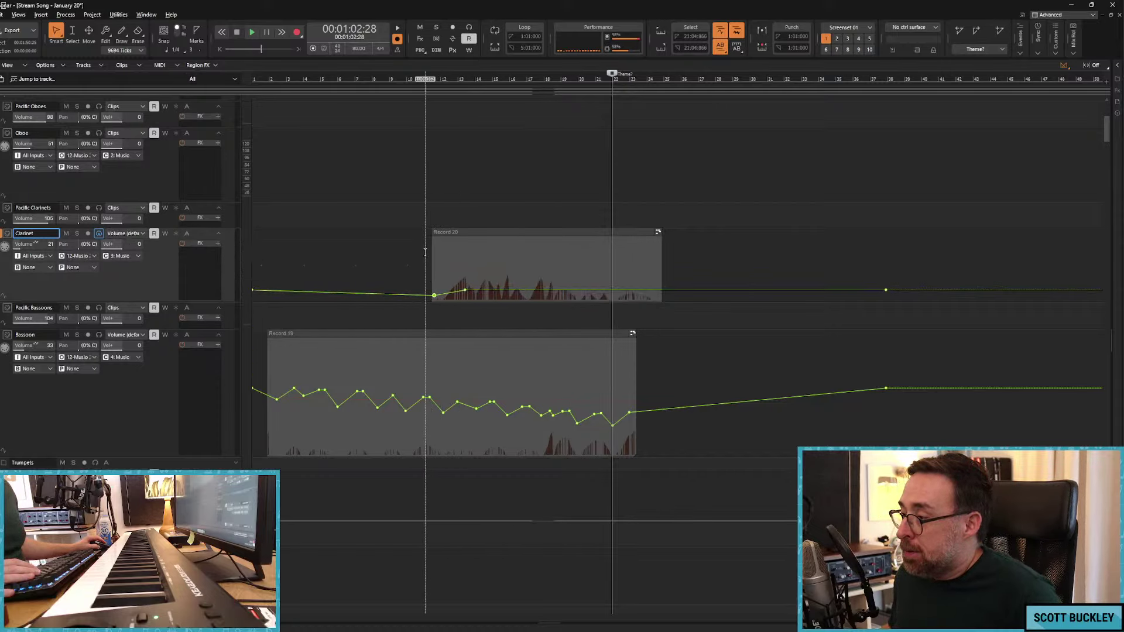
# Step: Shape gentle clarinet volume swells from about bar 13 to the clip's end near bar 24, and replay the song from the start
pyautogui.click(416, 75)
pyautogui.press('space')
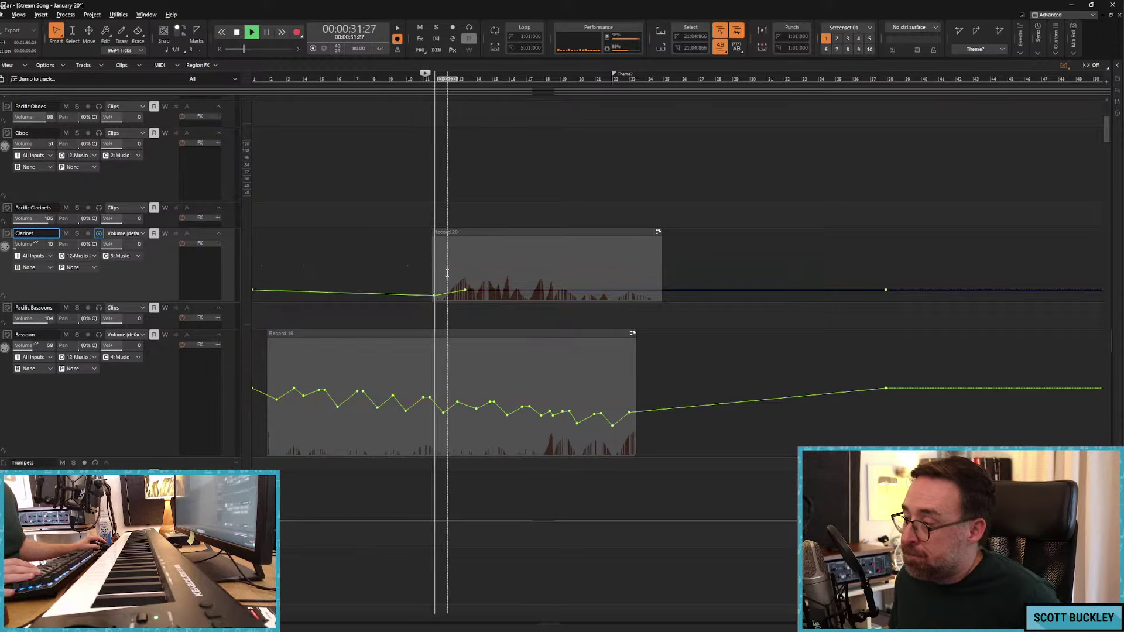
pyautogui.moveTo(465, 290); pyautogui.dragTo(523, 290)
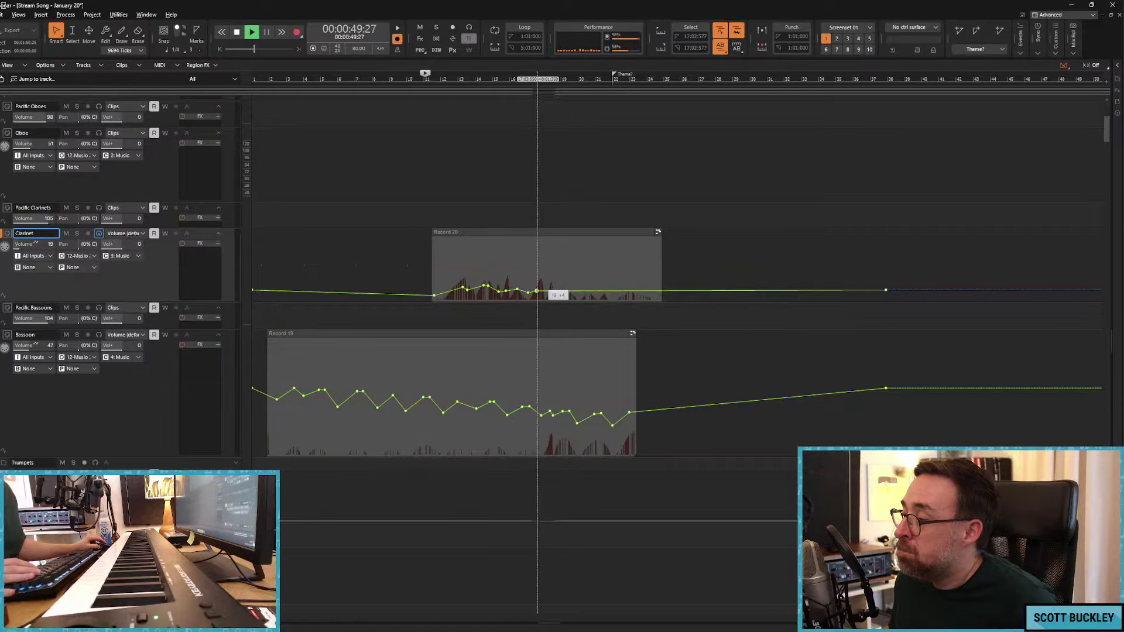
pyautogui.moveTo(538, 289); pyautogui.dragTo(656, 294)
pyautogui.press('space')
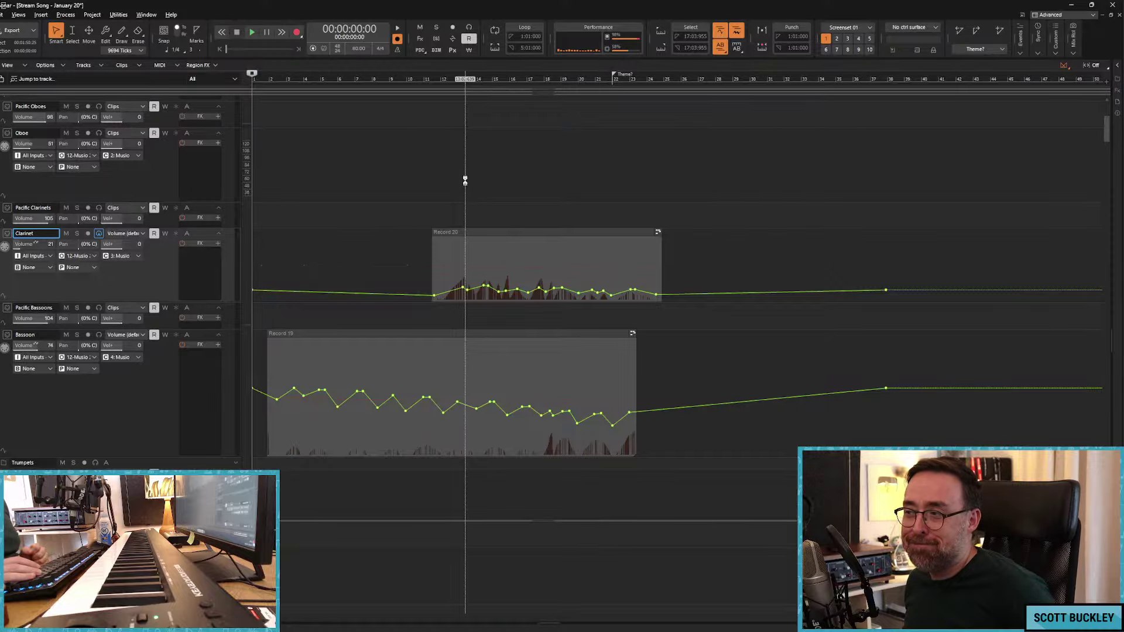
pyautogui.press('space')
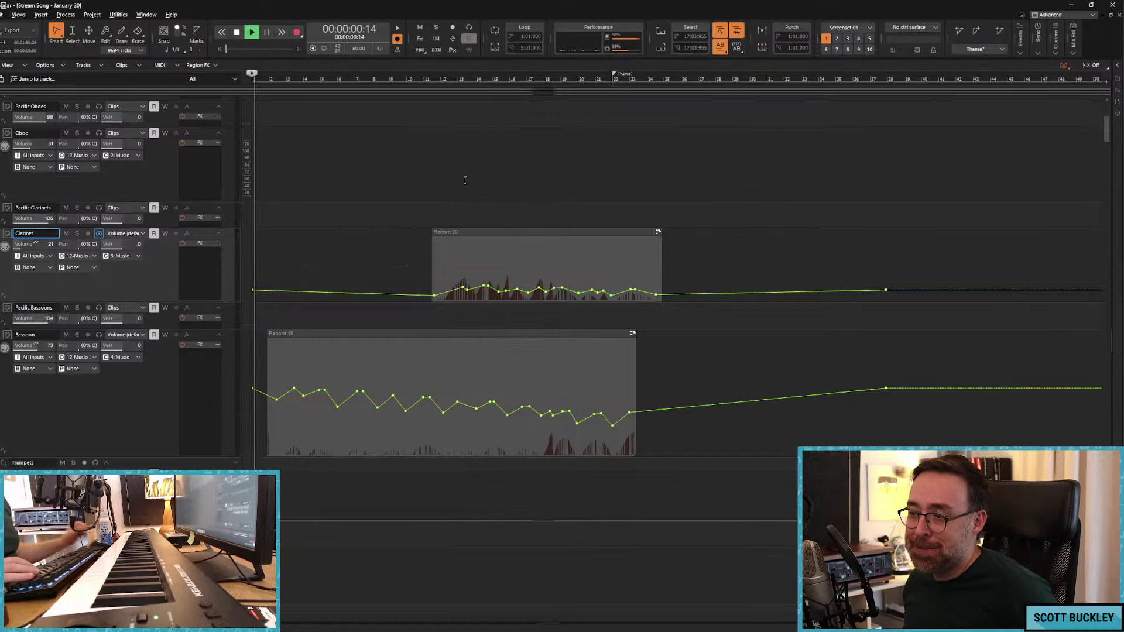
# Step: Review the brass and percussion tracks during playback and delete the recorded clip on the Timpani Hits track
pyautogui.scroll(-5, 315, 233)
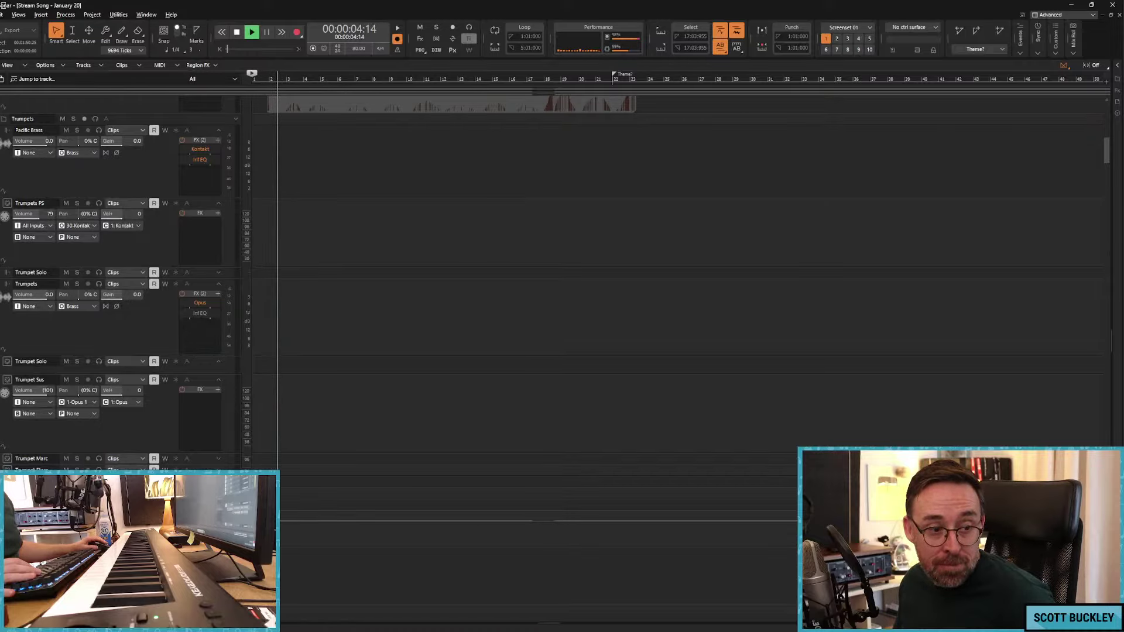
pyautogui.scroll(-5, 377, 373)
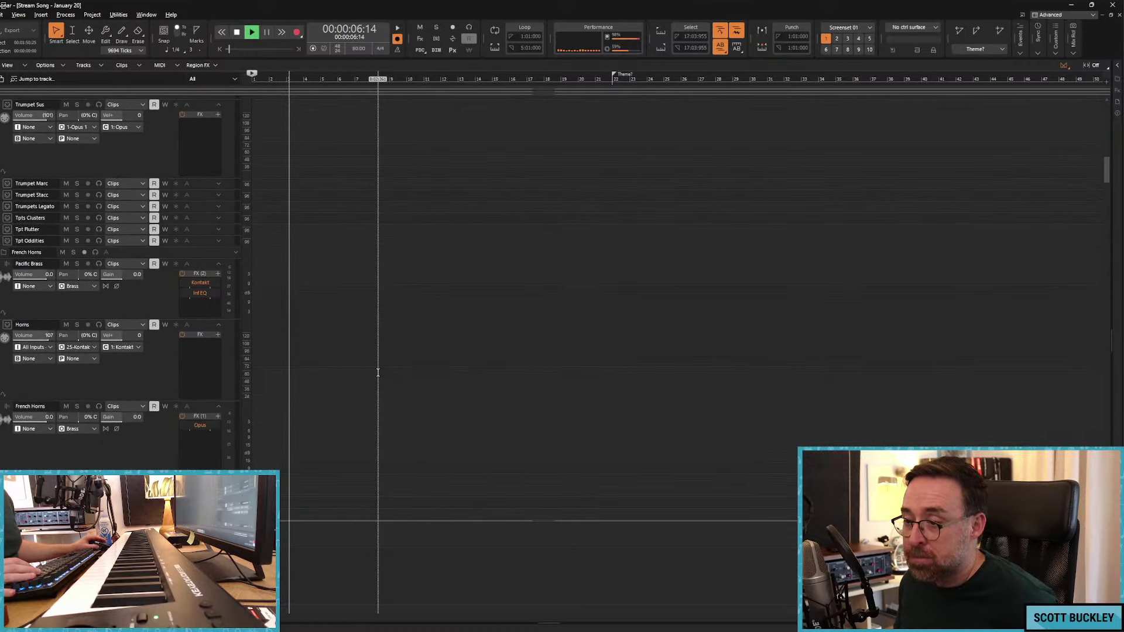
pyautogui.scroll(-10, 378, 373)
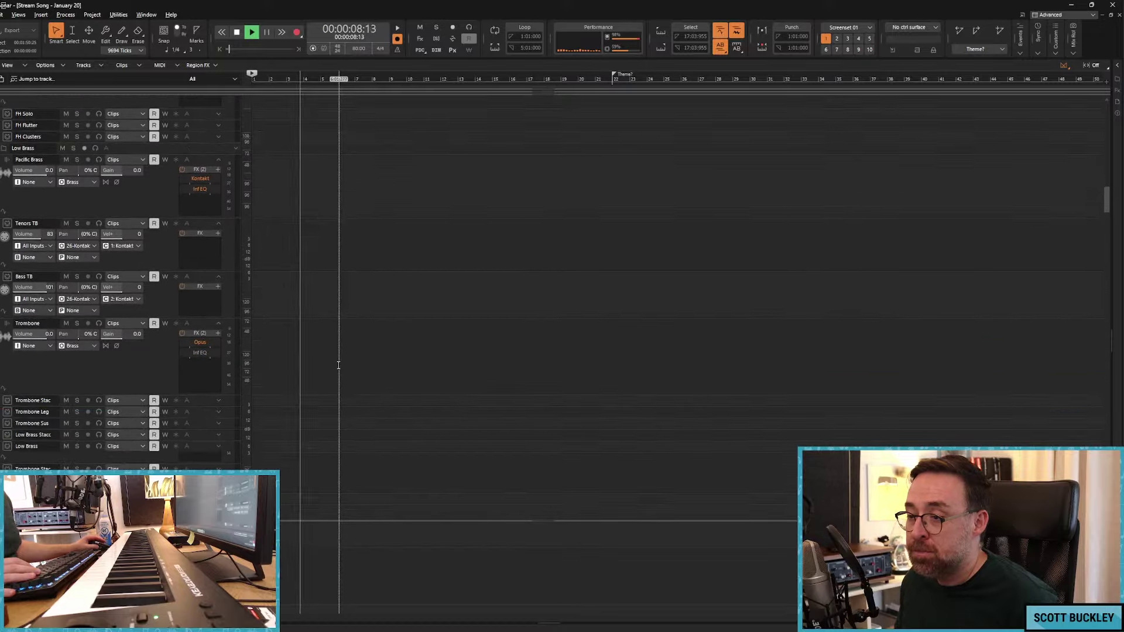
pyautogui.scroll(-10, 338, 365)
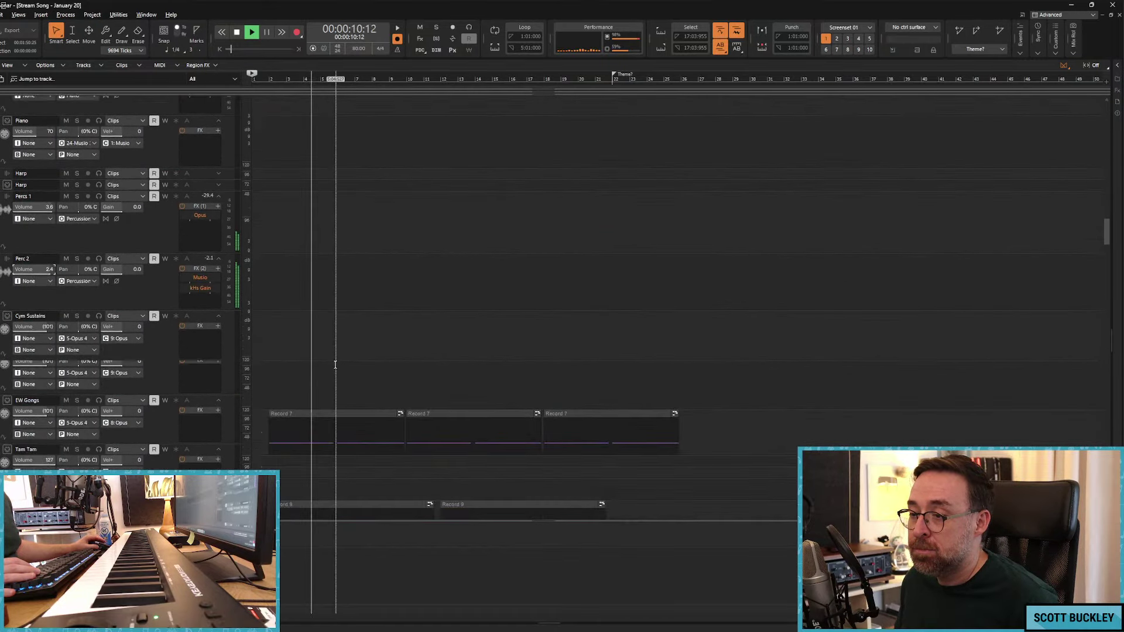
pyautogui.scroll(-5, 336, 364)
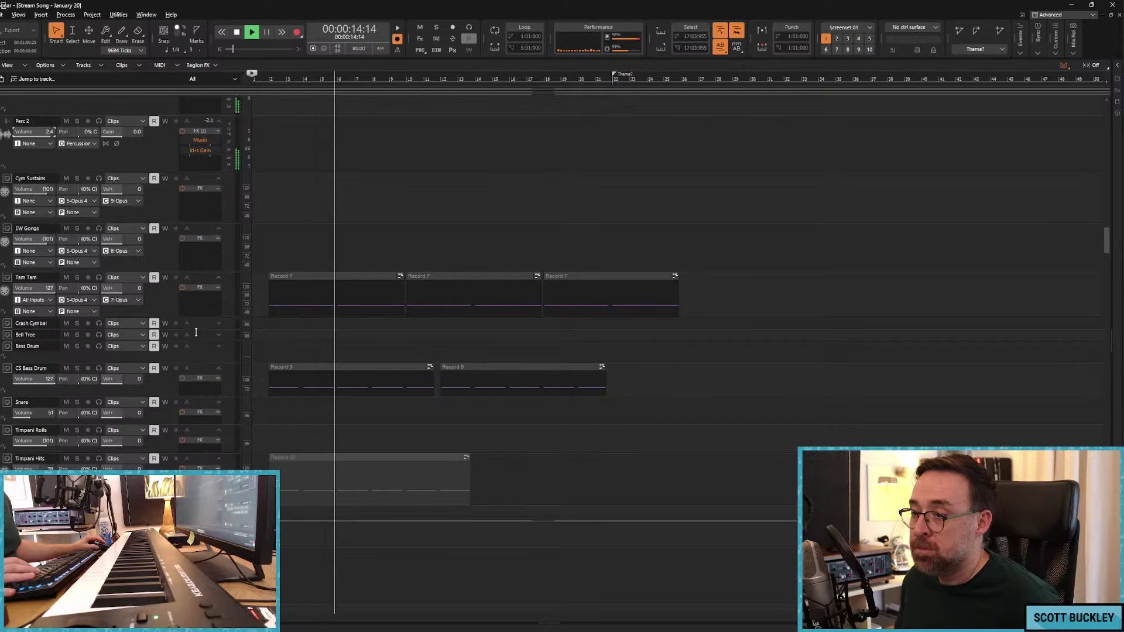
pyautogui.click(206, 230)
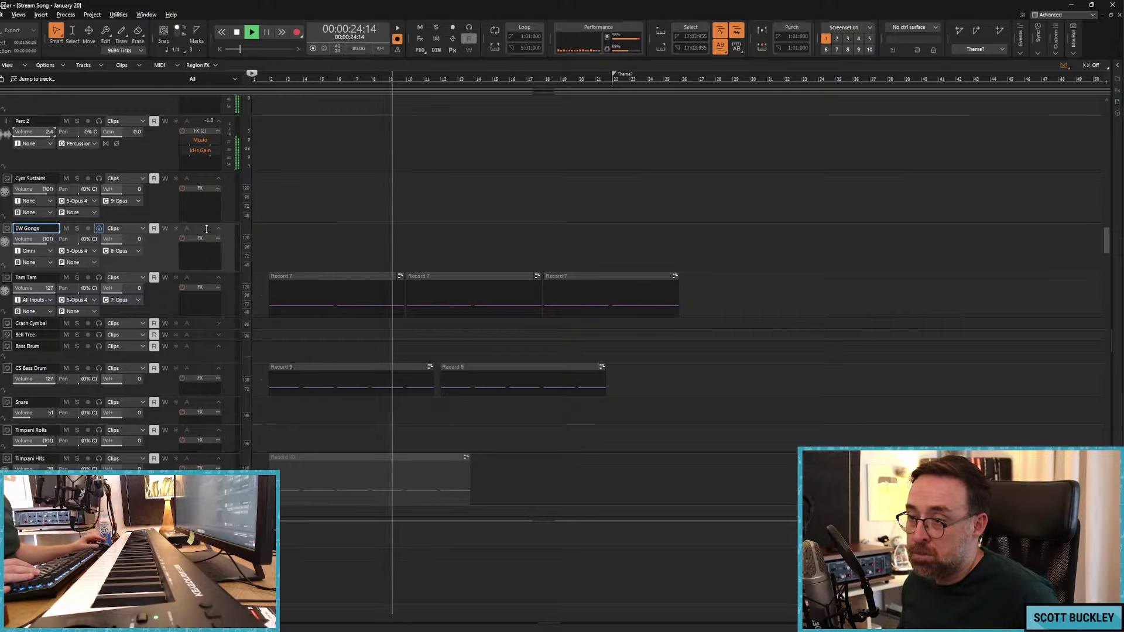
pyautogui.scroll(-1, 294, 254)
pyautogui.scroll(-1, 299, 258)
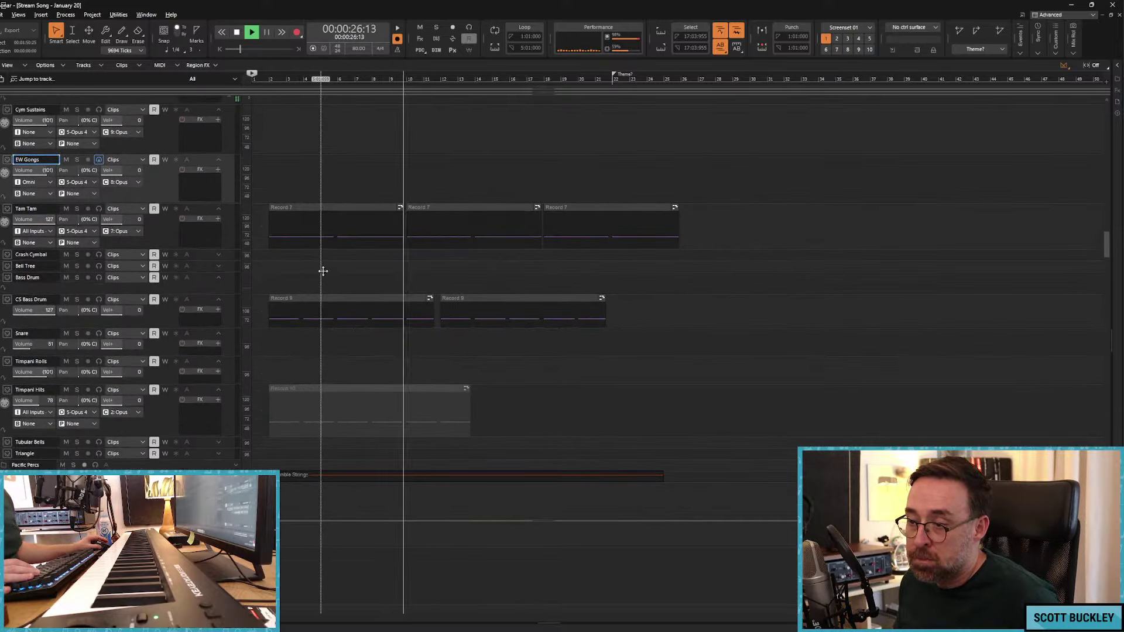
pyautogui.scroll(-3, 359, 281)
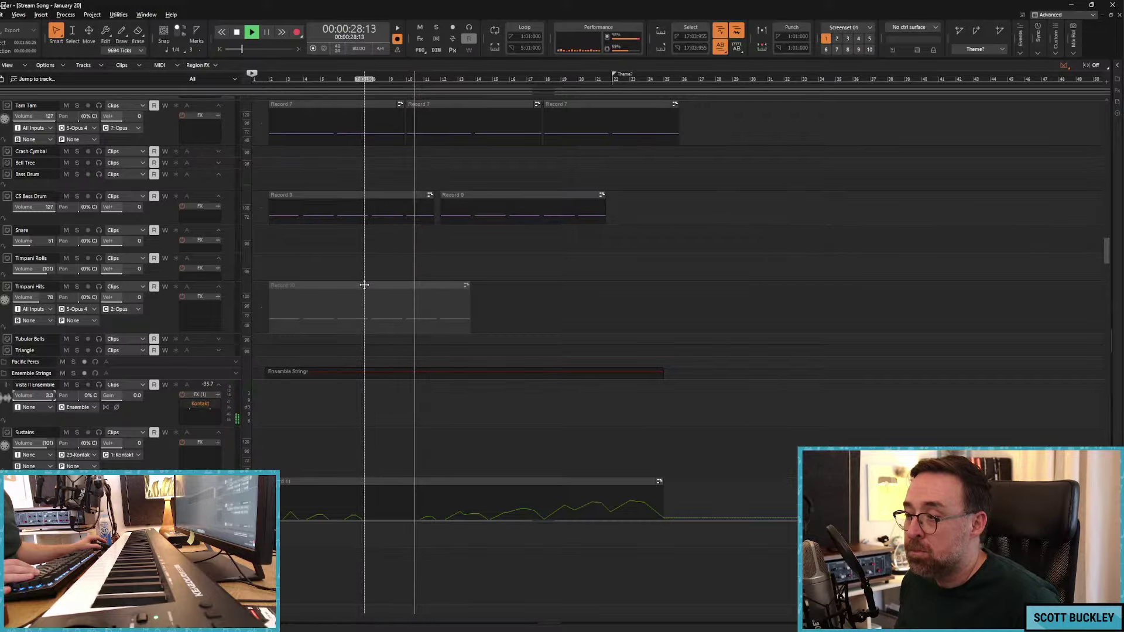
pyautogui.click(366, 285)
pyautogui.press('Delete')
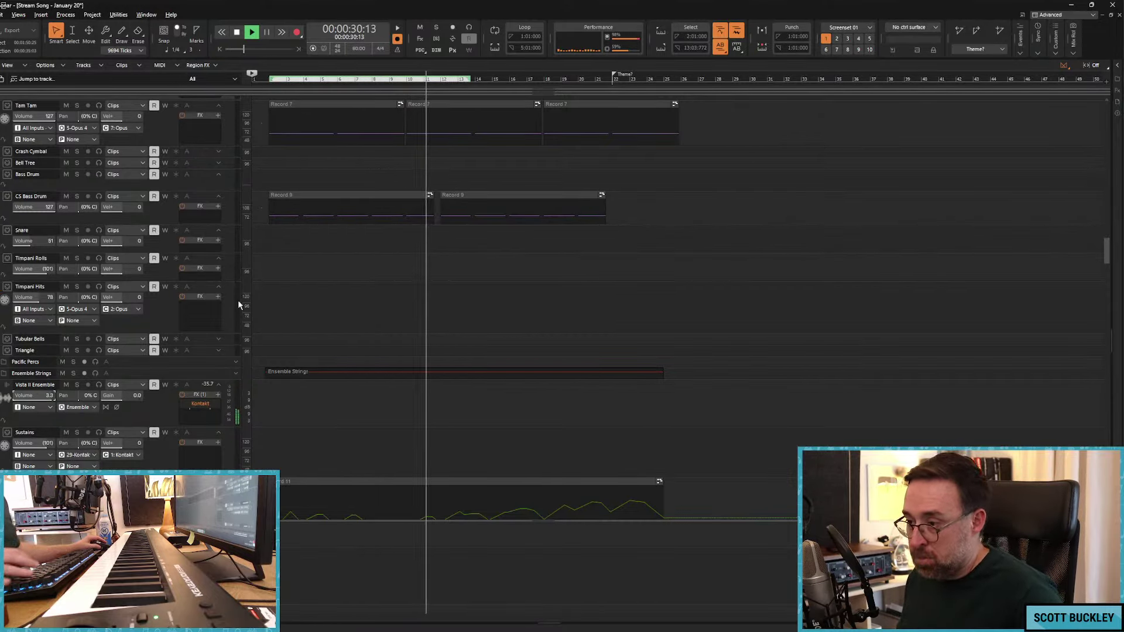
# Step: Try to record a new part on the Timpani Hits track from bar 22 at the Theme marker
pyautogui.click(201, 285)
pyautogui.press('r')
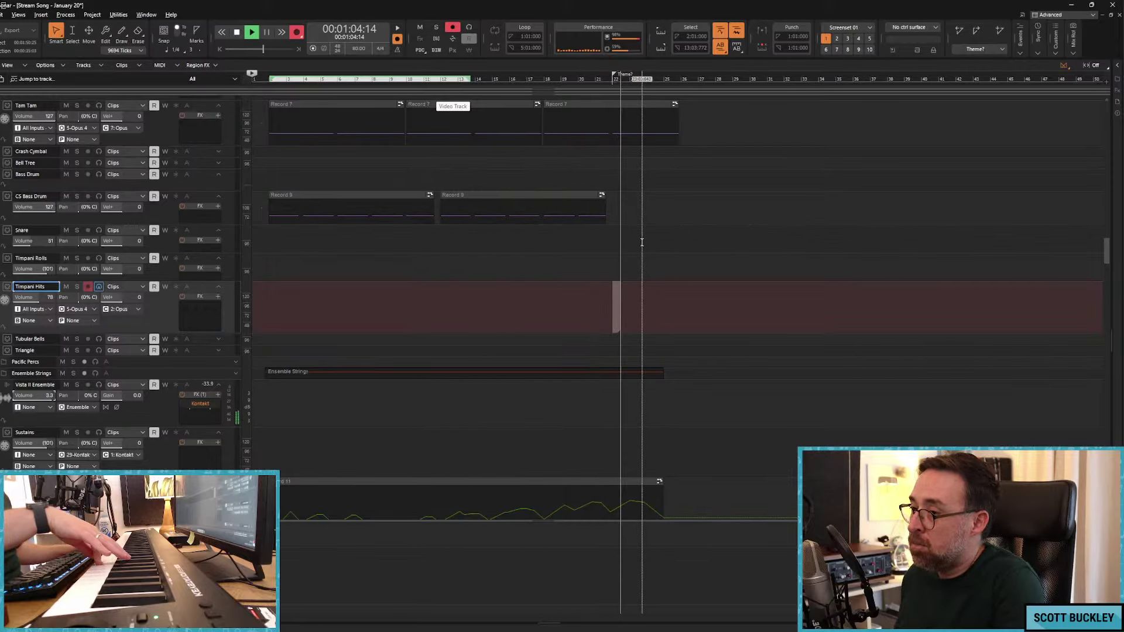
pyautogui.press('space')
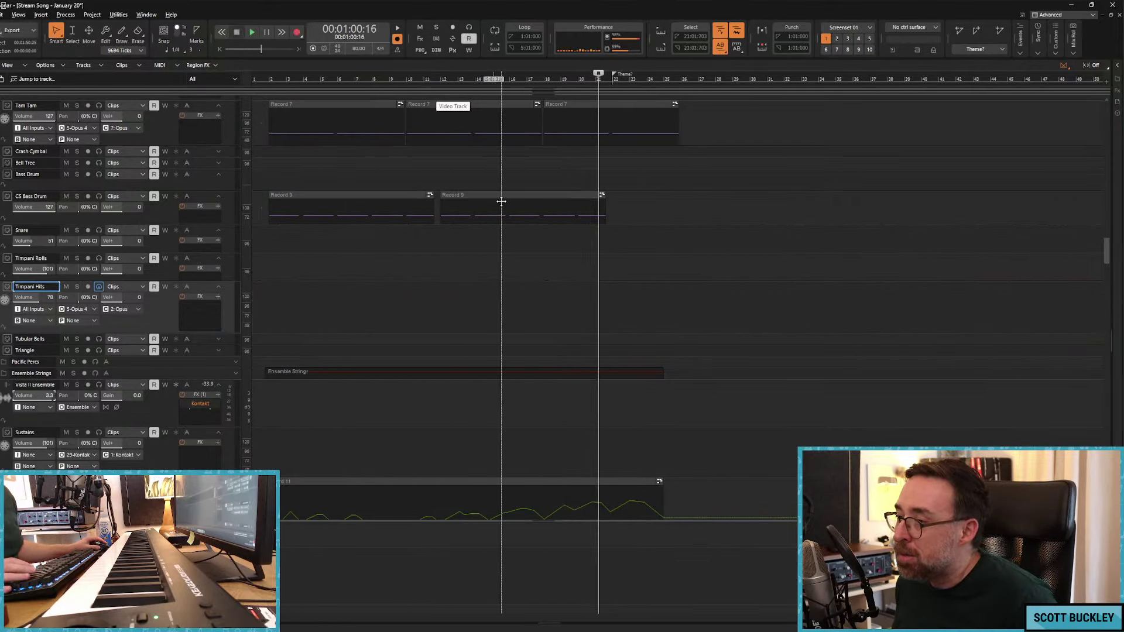
# Step: Copy the CS Bass Drum clip that starts at bar 12 to bar 22 on the same track and play from there
pyautogui.click(527, 207)
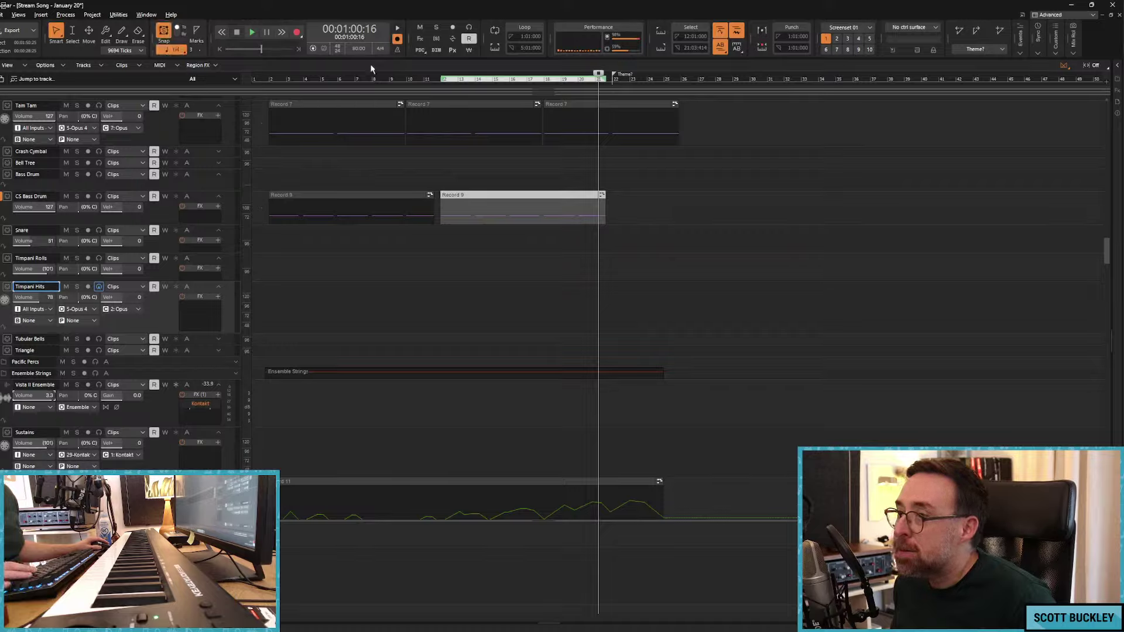
pyautogui.click(616, 80)
pyautogui.click(32, 222)
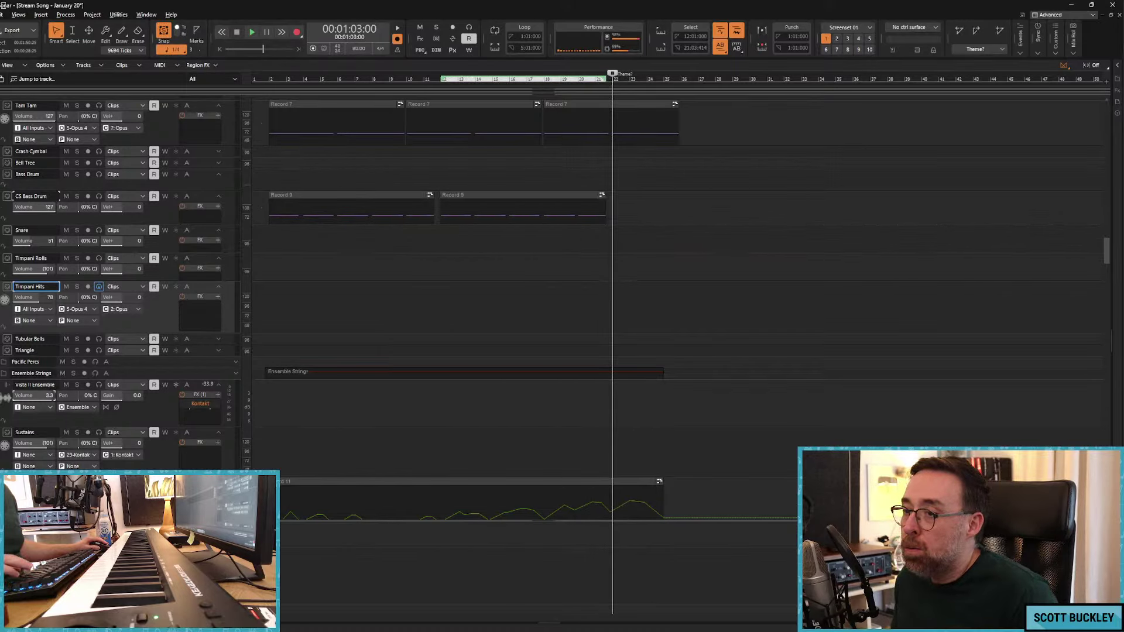
pyautogui.hotkey('ctrl', 'v')
pyautogui.press('space')
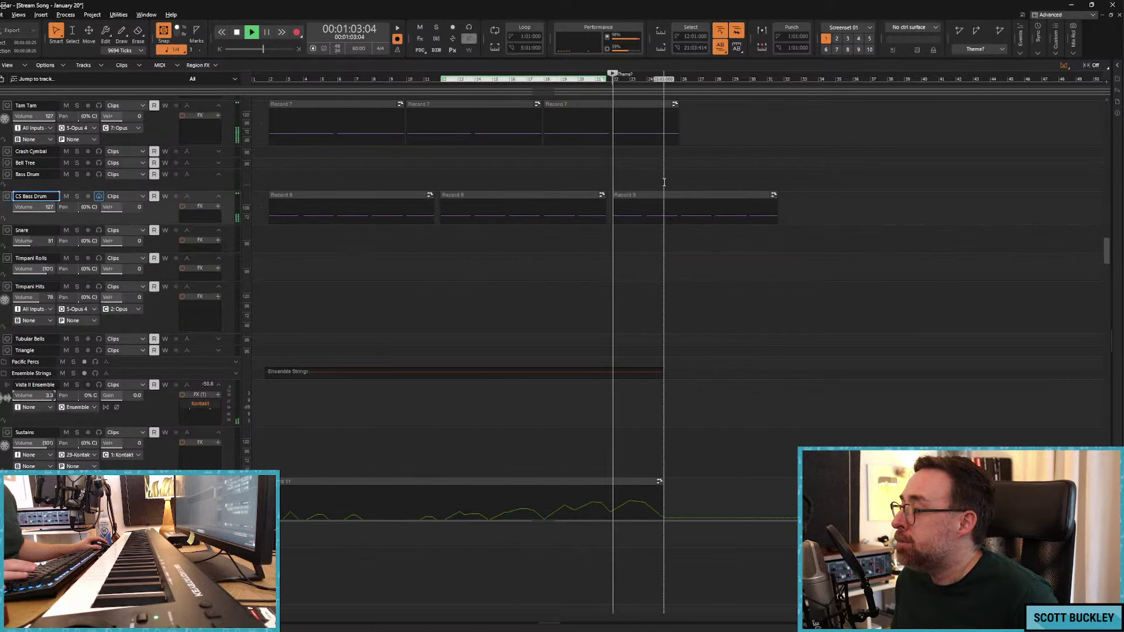
# Step: Inspect the notes of the copied CS Bass Drum clip in the piano roll and close the editor
pyautogui.doubleClick(631, 195)
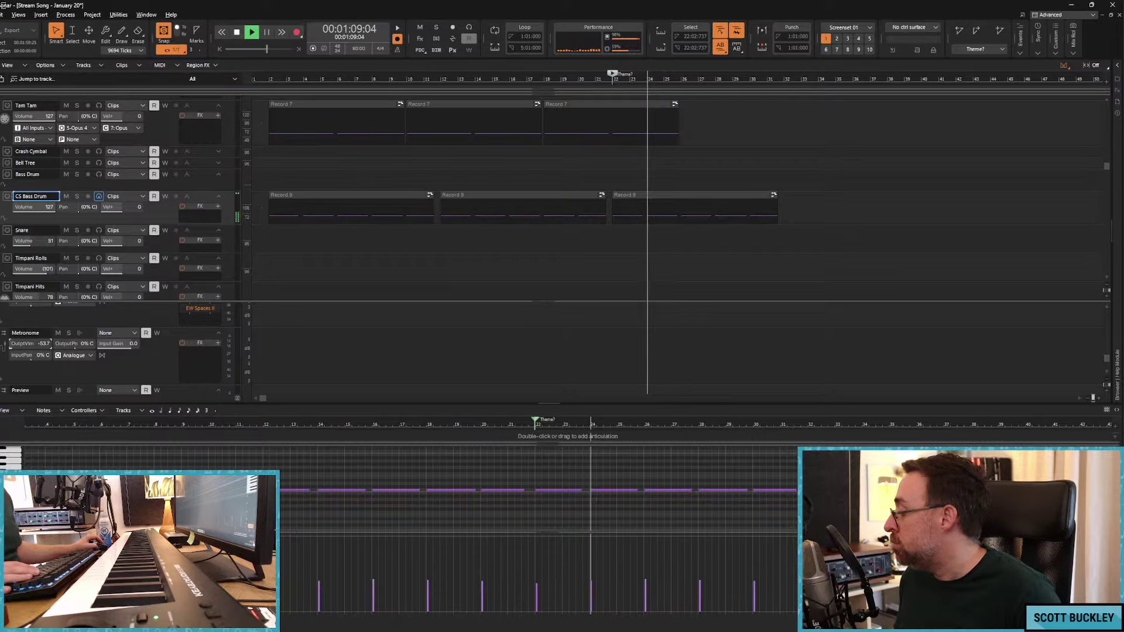
pyautogui.press('d')
pyautogui.press('space')
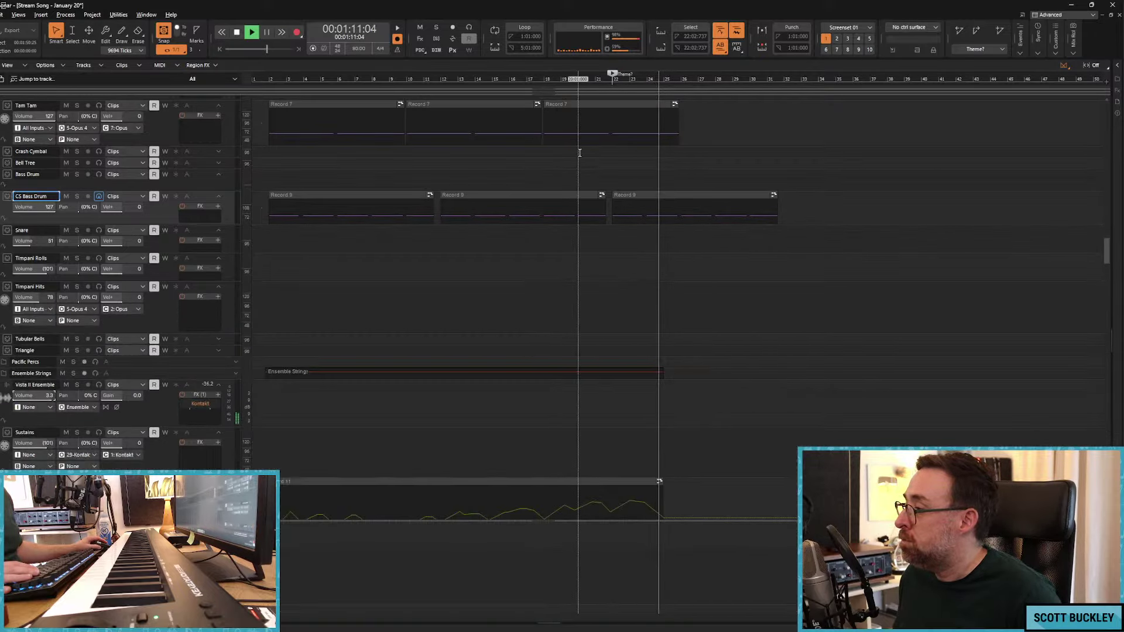
# Step: Play from about bar 18, review the string tracks down to the cello section, and select the Vista Cello track
pyautogui.click(545, 164)
pyautogui.scroll(-15, 541, 171)
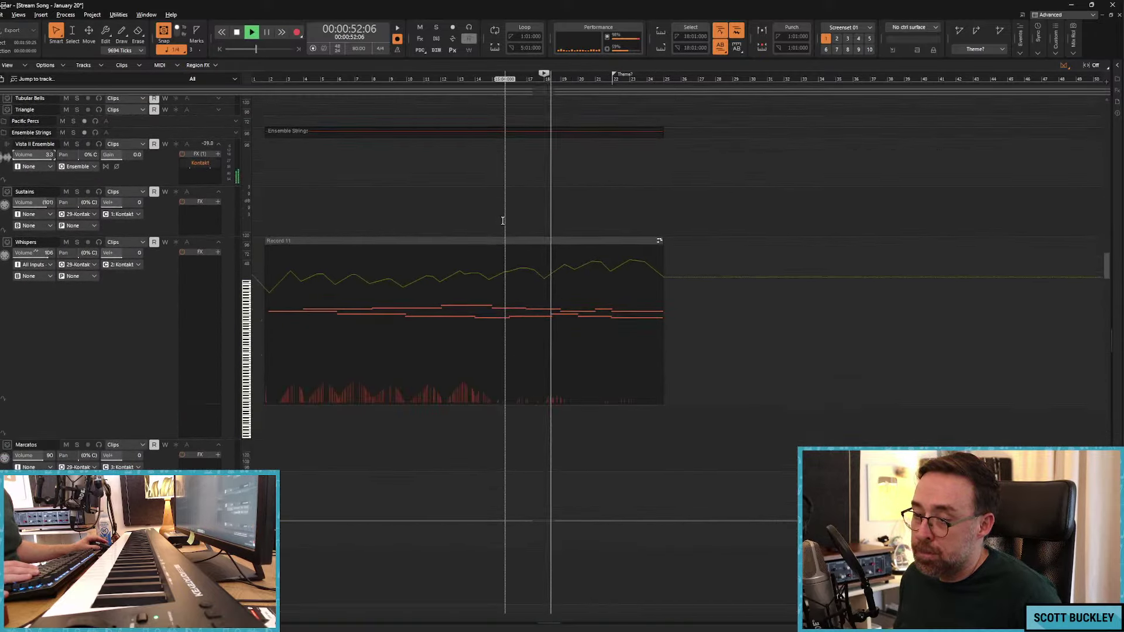
pyautogui.scroll(-6, 486, 230)
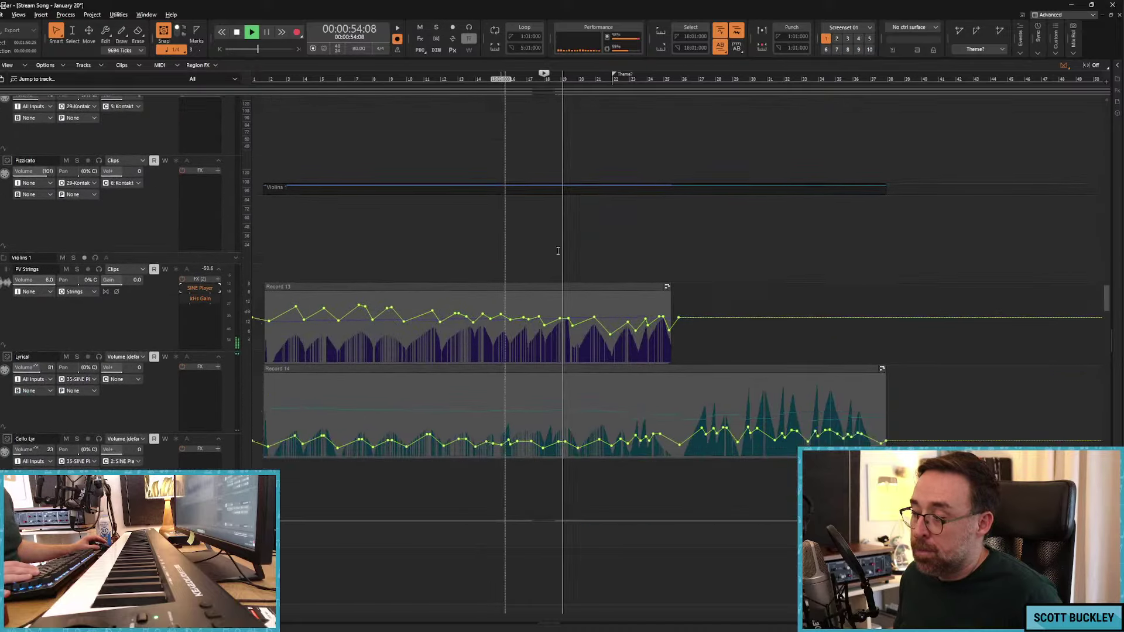
pyautogui.scroll(-2, 680, 299)
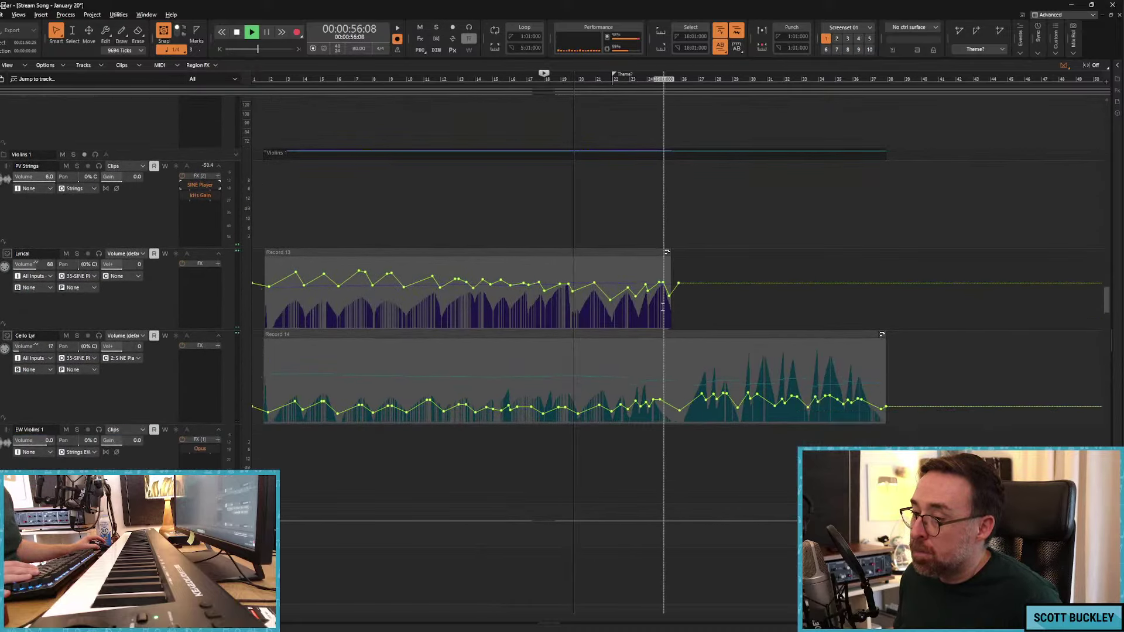
pyautogui.scroll(-2, 659, 307)
pyautogui.scroll(20, 659, 305)
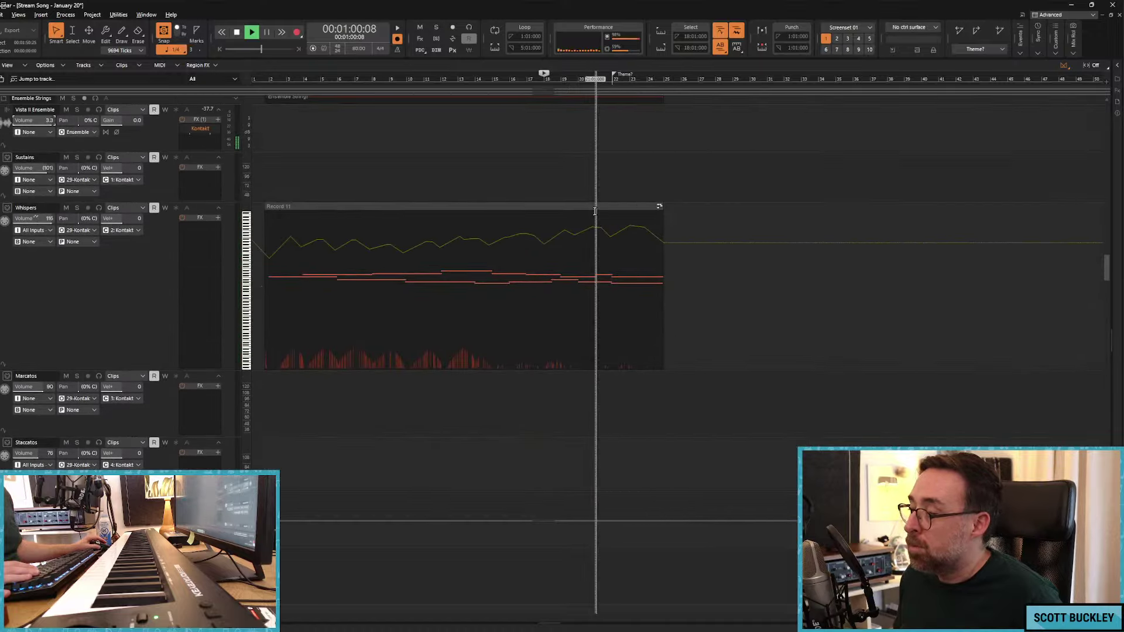
pyautogui.scroll(-15, 602, 216)
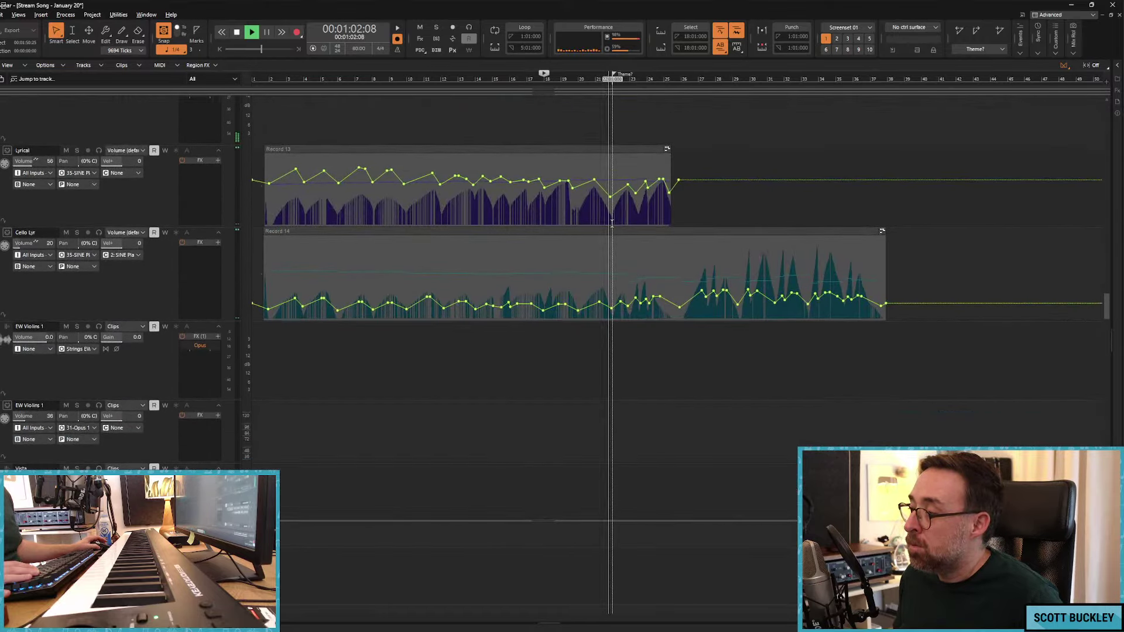
pyautogui.scroll(-15, 612, 223)
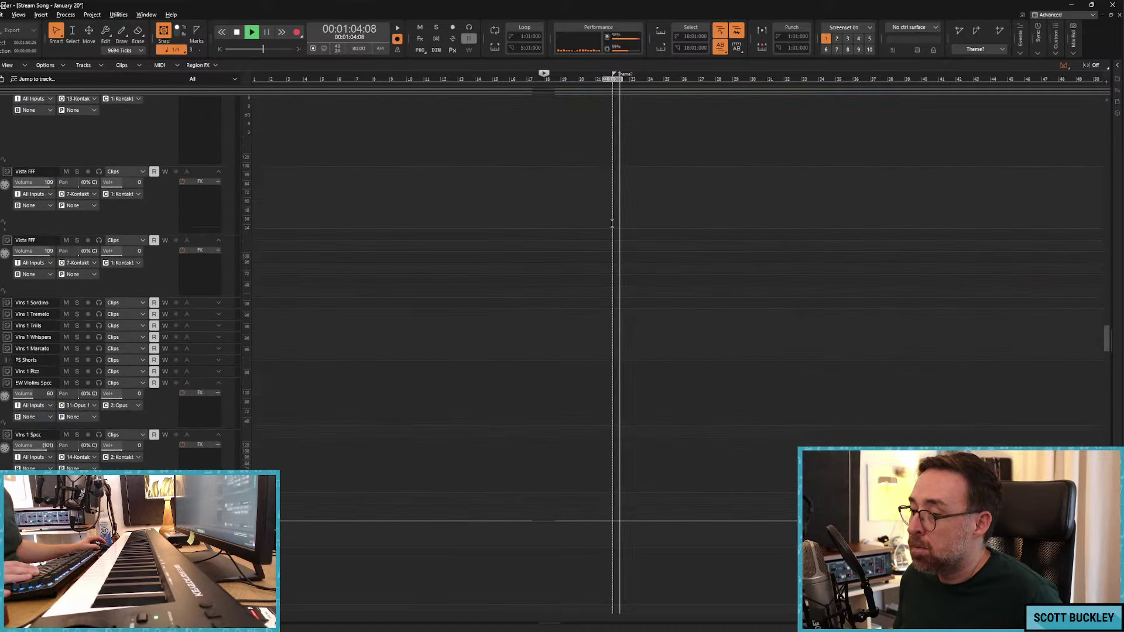
pyautogui.scroll(-15, 612, 223)
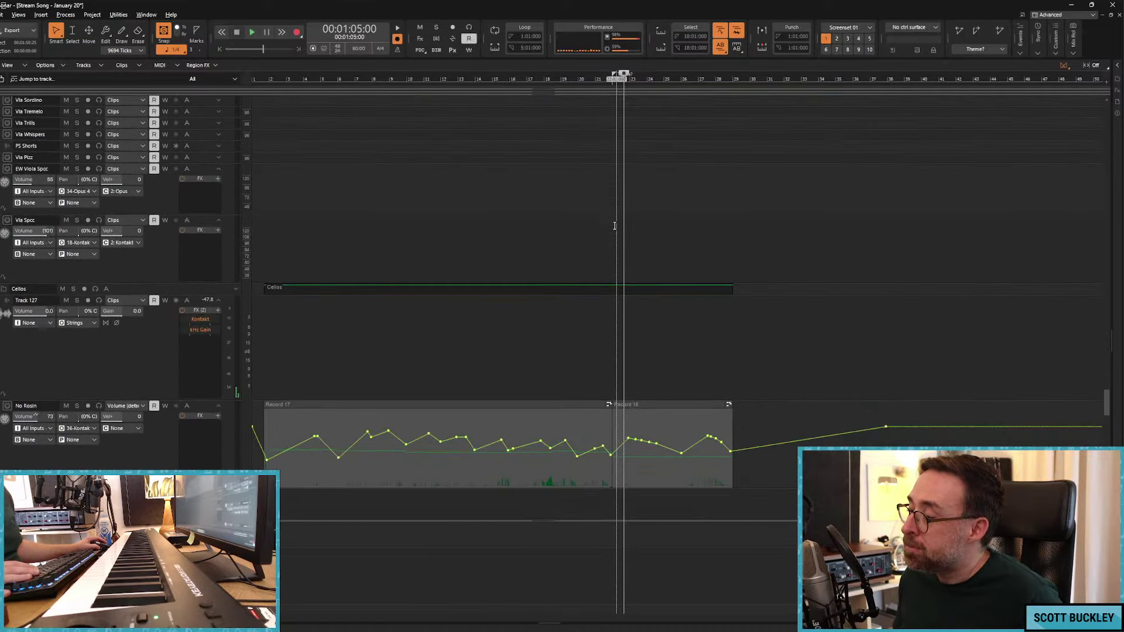
pyautogui.scroll(-10, 612, 246)
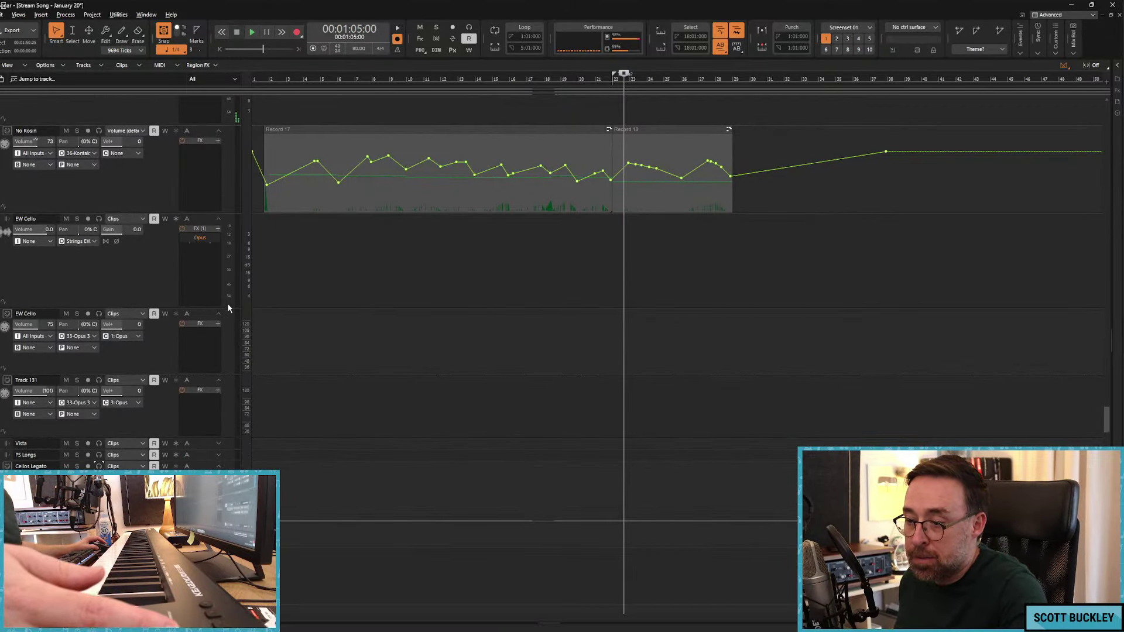
pyautogui.scroll(-3, 322, 343)
pyautogui.scroll(-2, 319, 337)
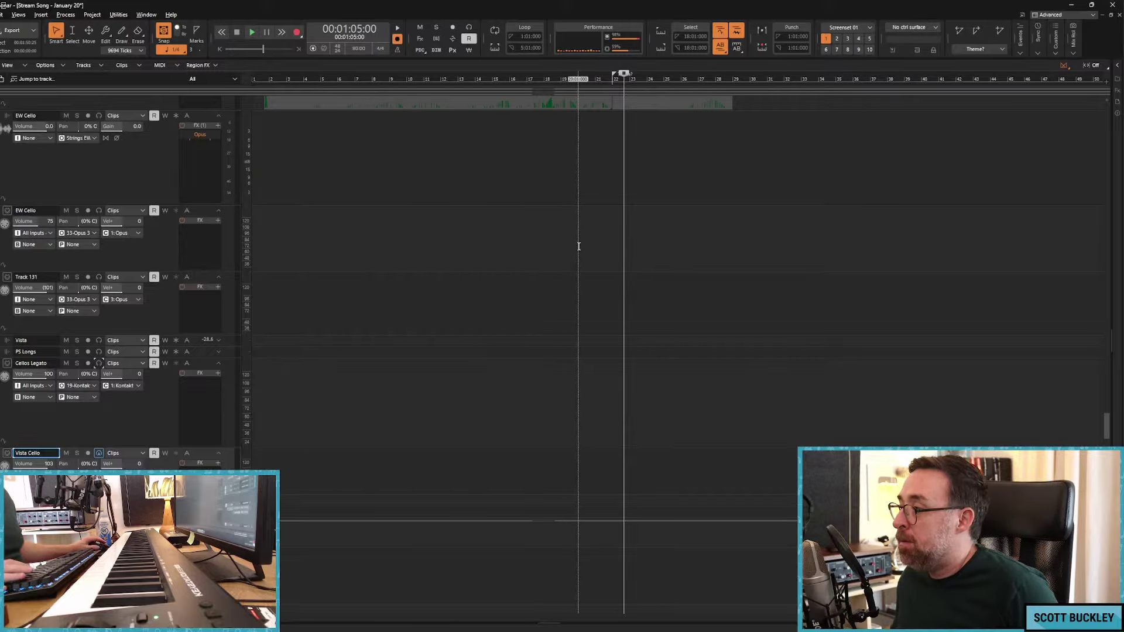
# Step: Arm the Cellos Legato and Vista Cello tracks and record a part on both from bar 22 to about bar 30
pyautogui.click(587, 204)
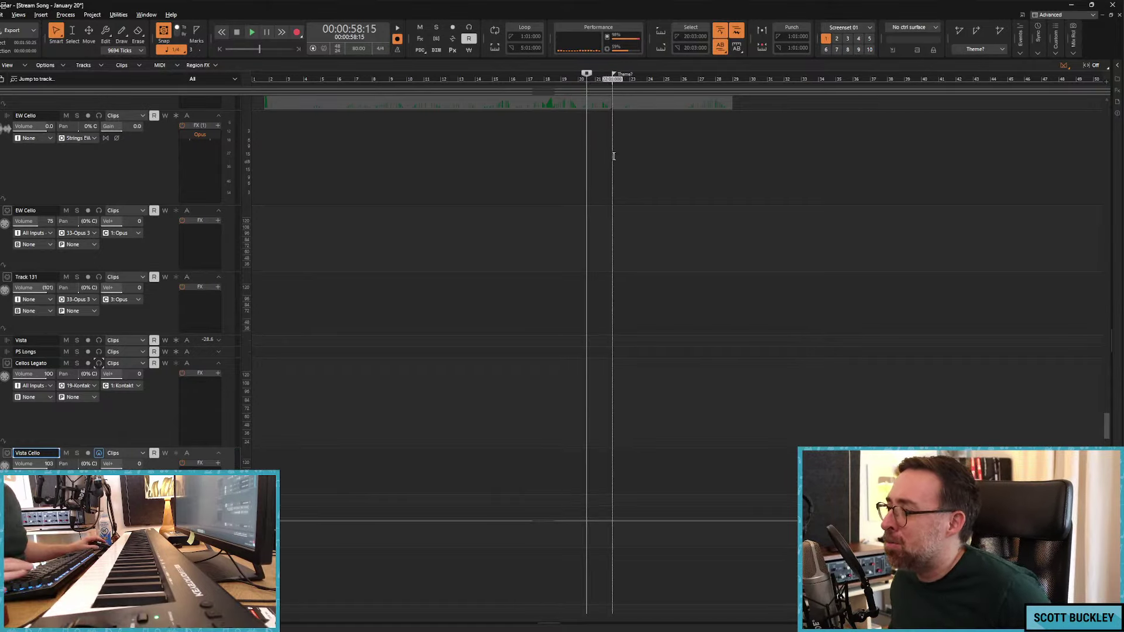
pyautogui.press('space')
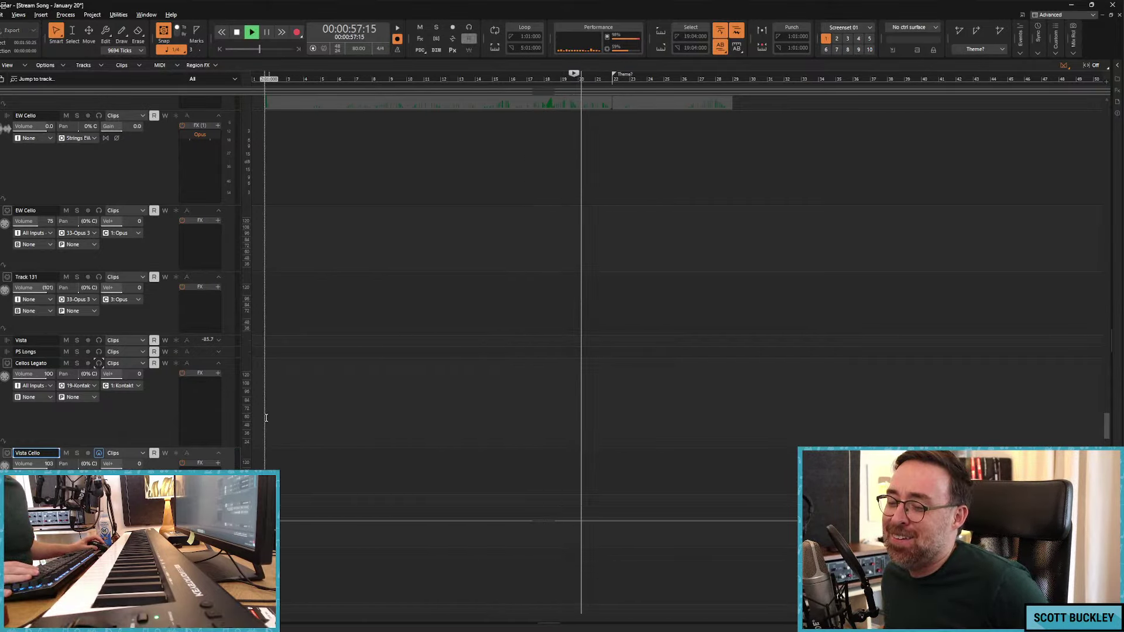
pyautogui.press('r')
pyautogui.press('space')
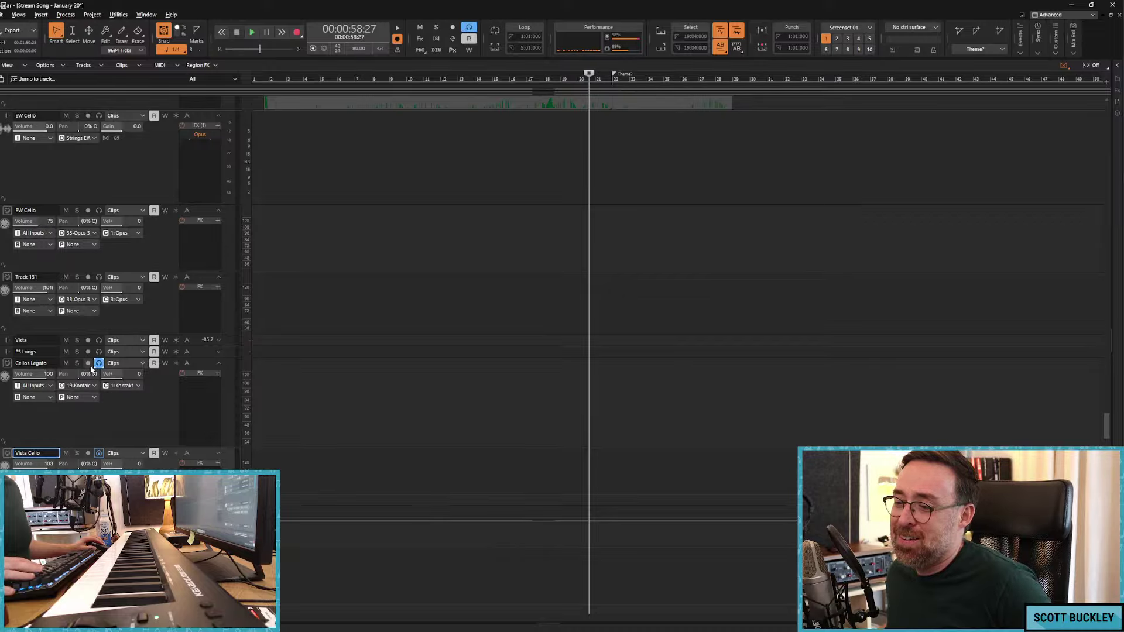
pyautogui.click(87, 362)
pyautogui.press('space')
pyautogui.press('space')
pyautogui.click(87, 453)
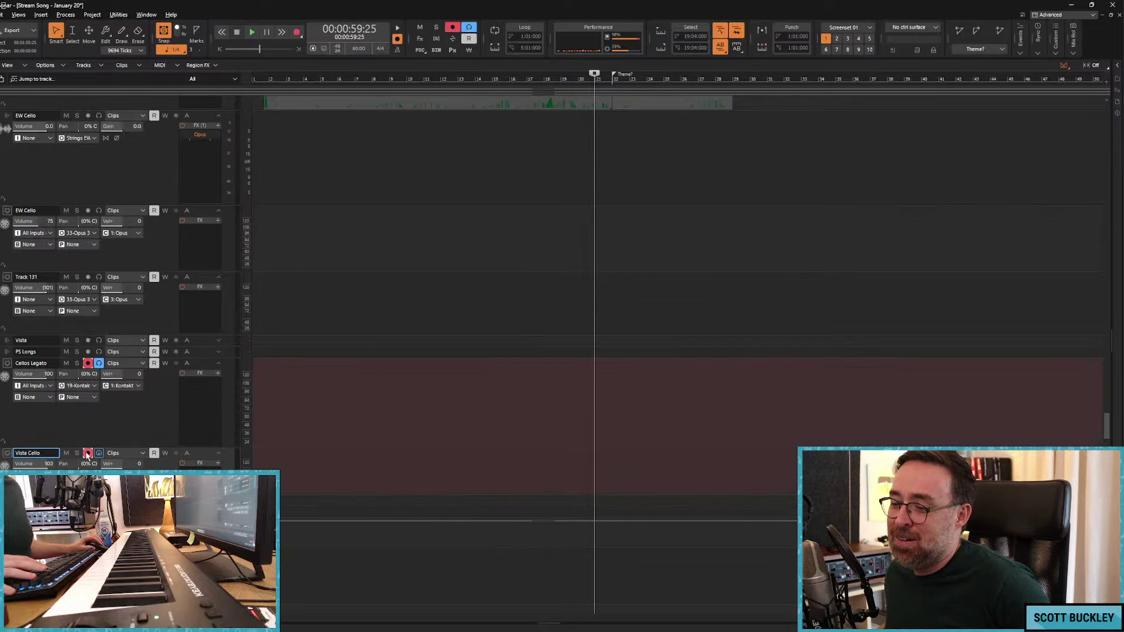
pyautogui.press('r')
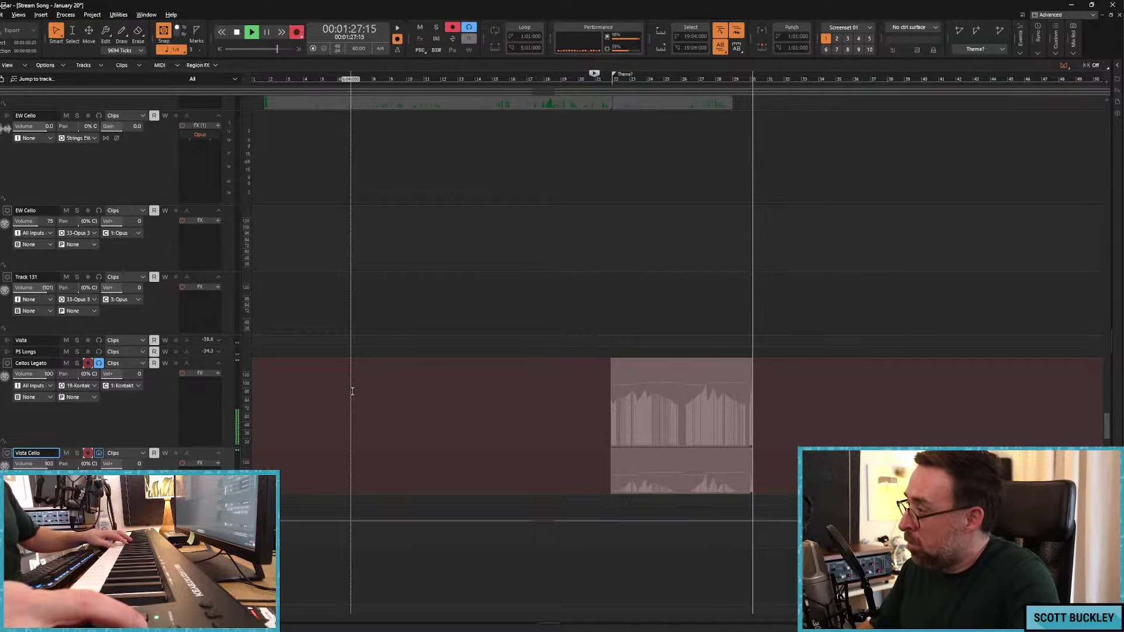
pyautogui.press('space')
# Step: Split the Cello Lyr clip just before bar 26
pyautogui.scroll(5, 640, 194)
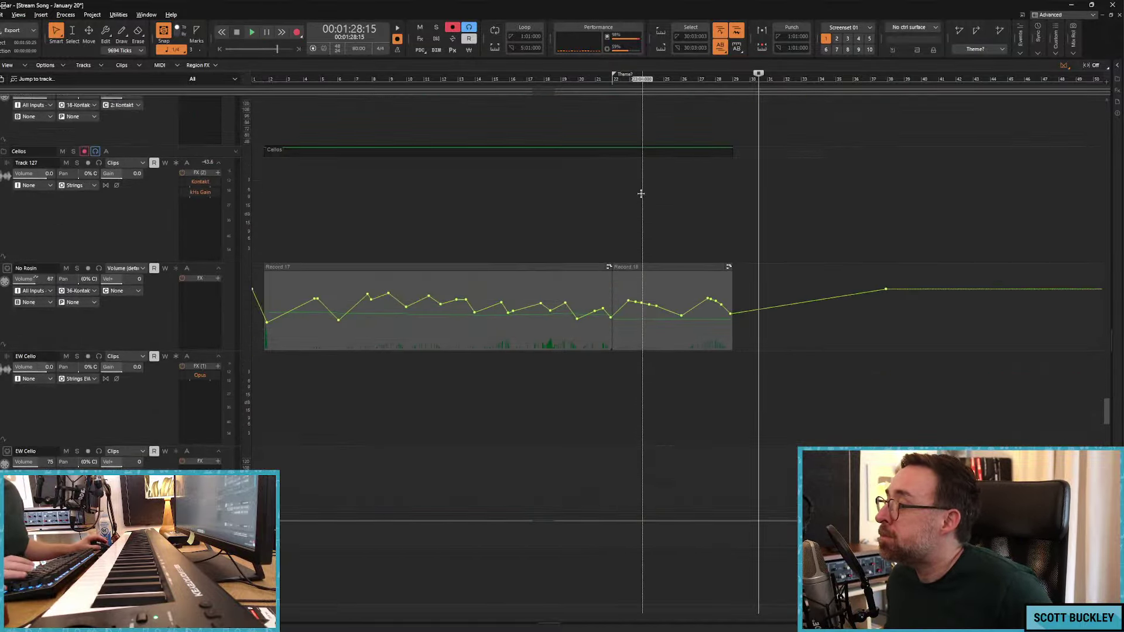
pyautogui.scroll(10, 641, 193)
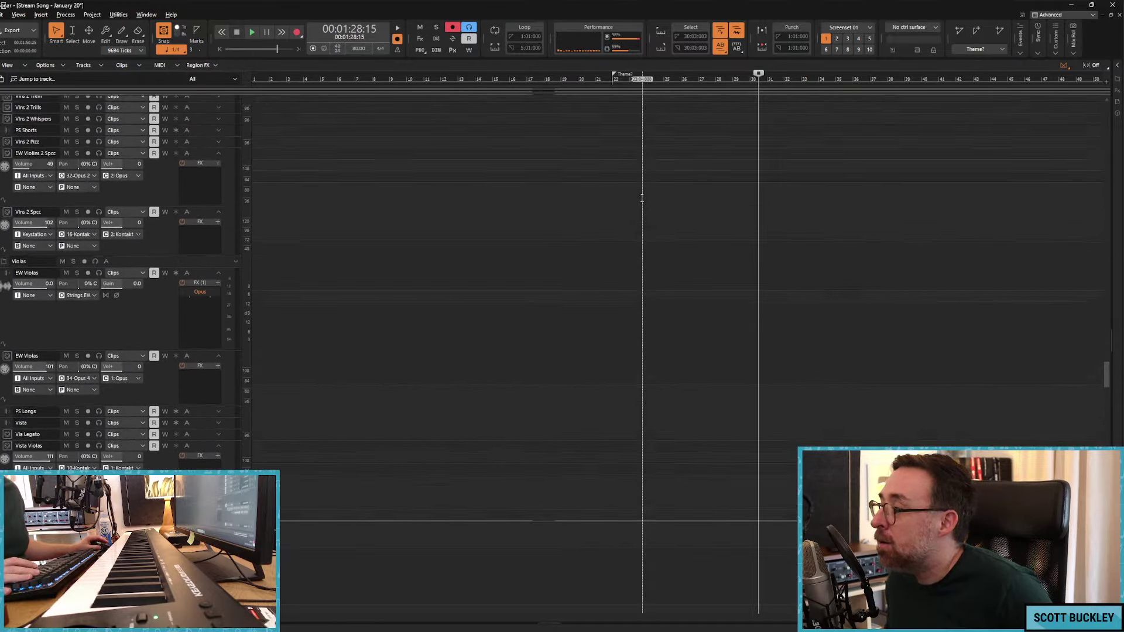
pyautogui.scroll(10, 642, 198)
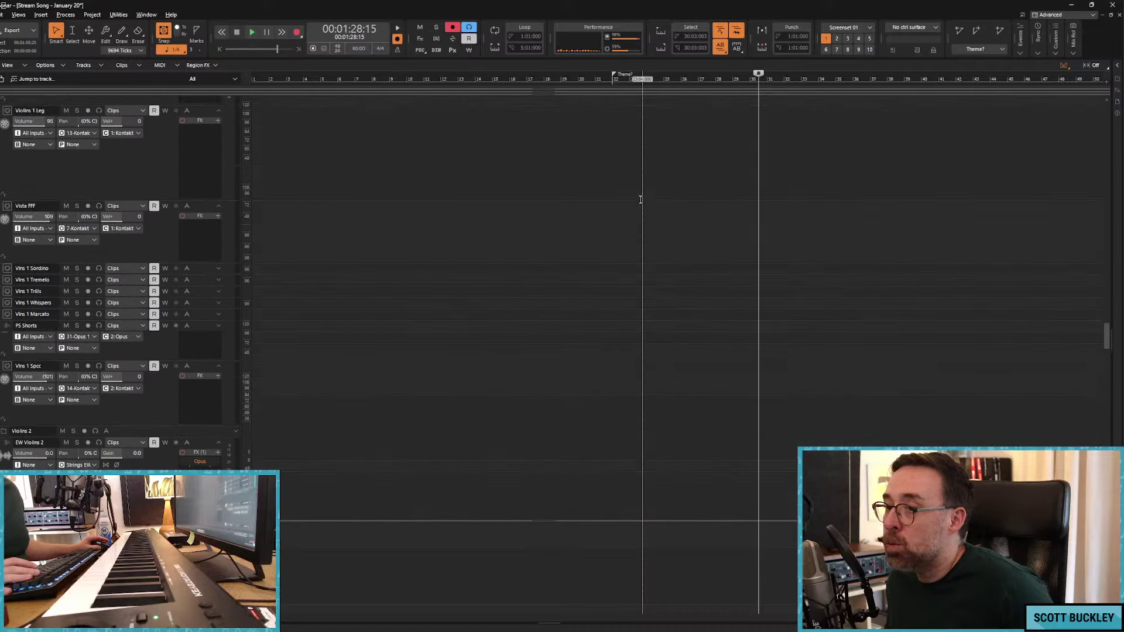
pyautogui.scroll(10, 641, 199)
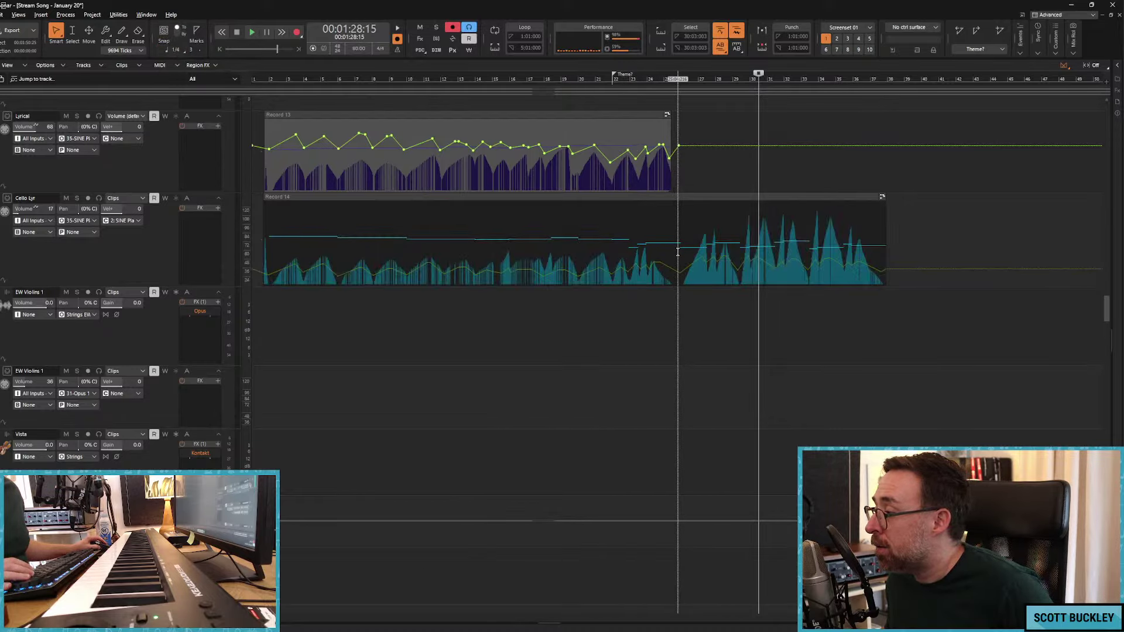
pyautogui.click(678, 252)
pyautogui.press('s')
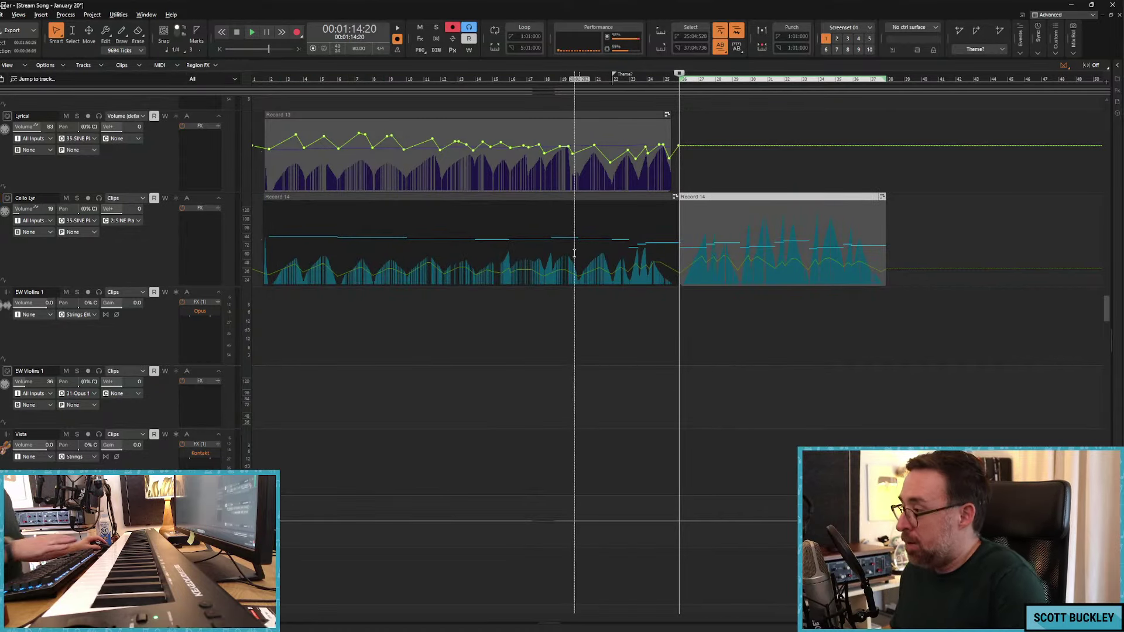
# Step: Delete the Cello Lyr clip after bar 26 and play the song from about bar 21
pyautogui.press('Delete')
pyautogui.click(589, 257)
pyautogui.press('space')
# Step: Record a new part on the Cellos Legato and Vista Cello tracks from bar 22 to about bar 39
pyautogui.scroll(-5, 553, 281)
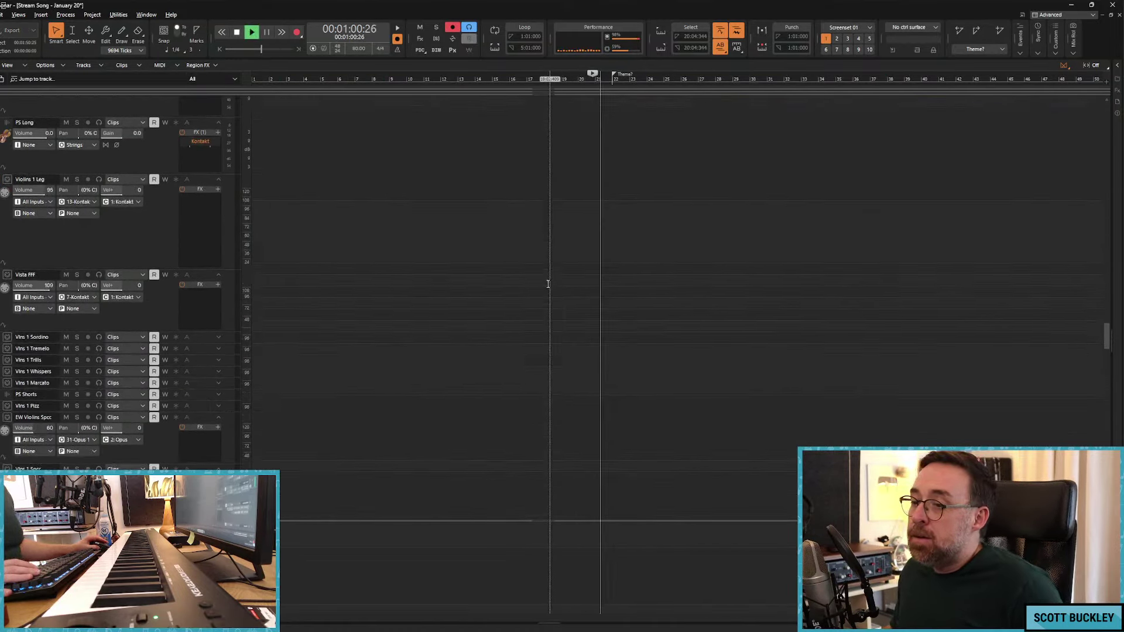
pyautogui.scroll(-15, 548, 284)
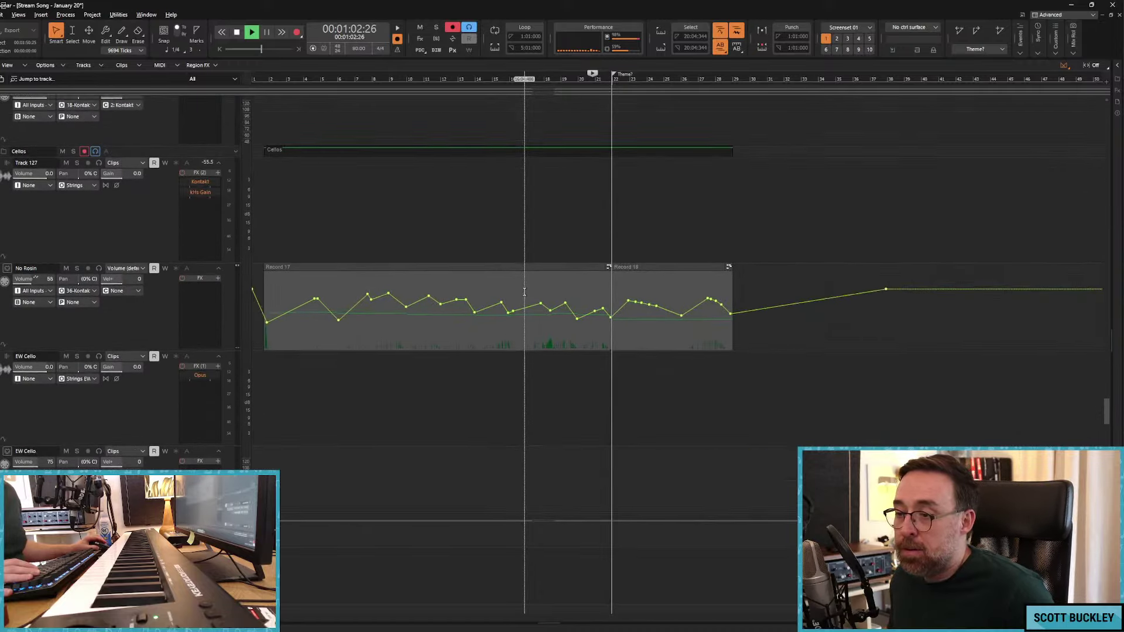
pyautogui.scroll(5, 527, 290)
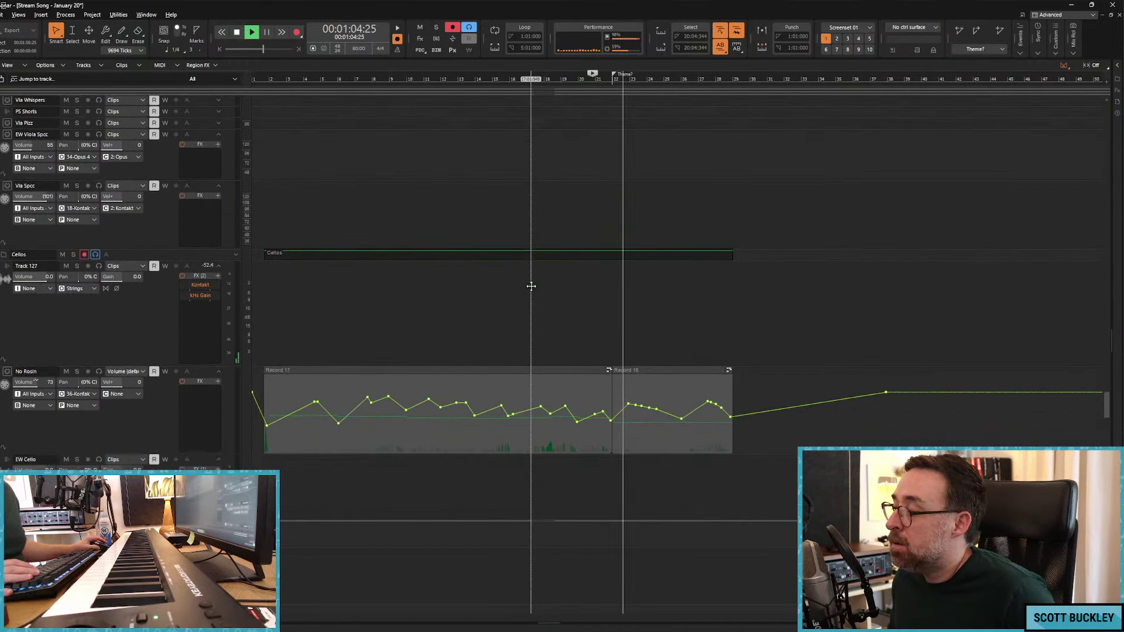
pyautogui.scroll(-13, 530, 286)
pyautogui.press('space')
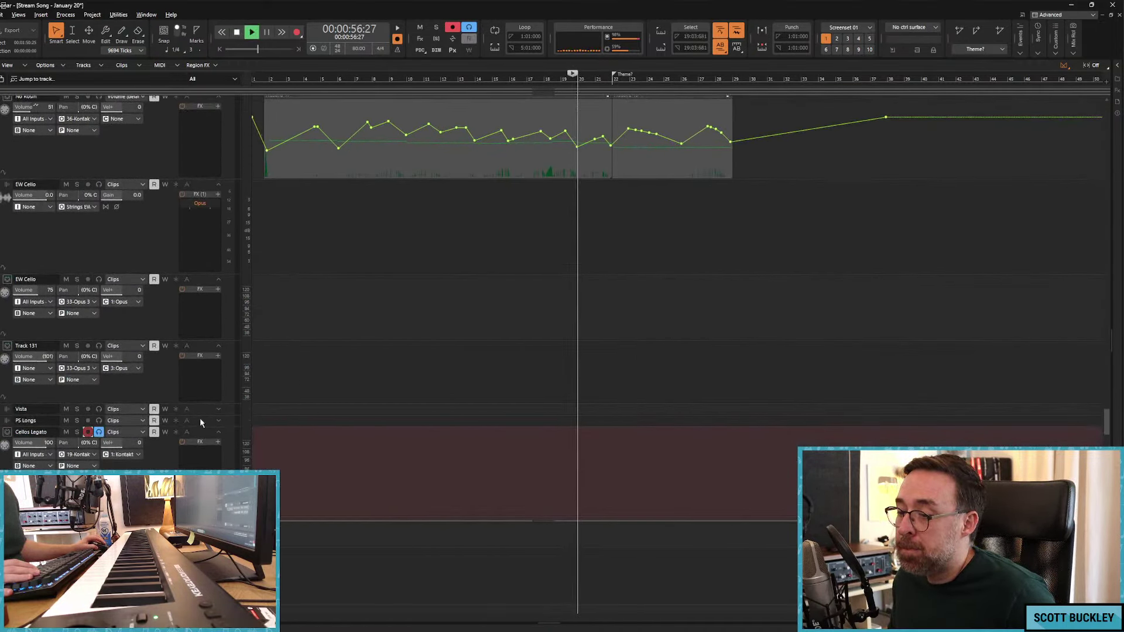
pyautogui.scroll(-2, 234, 413)
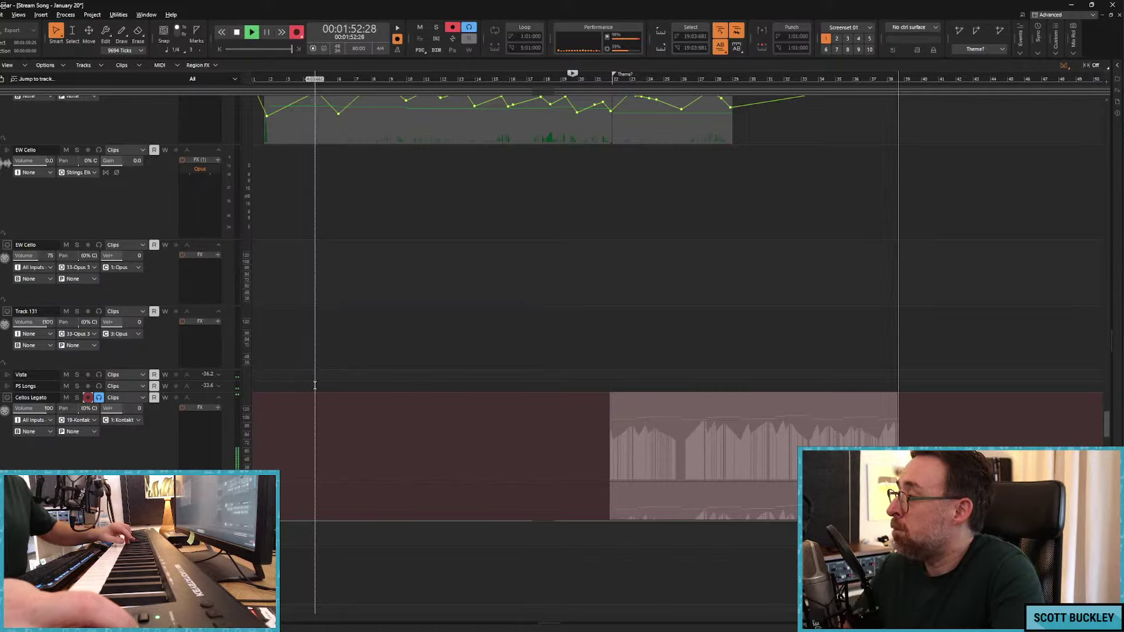
pyautogui.press('space')
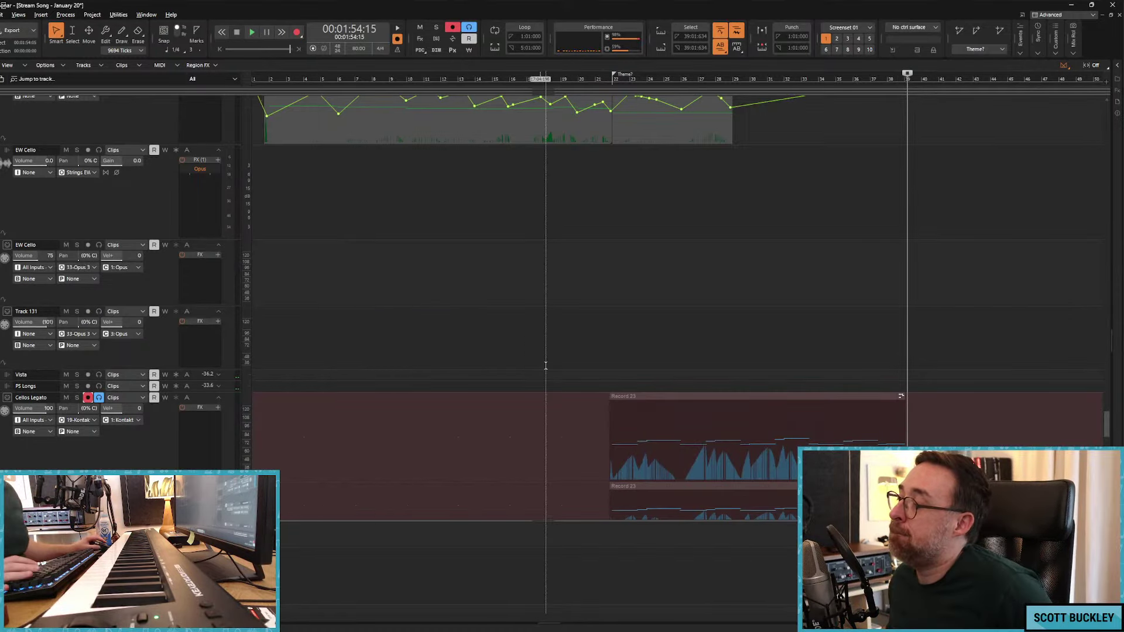
# Step: Disarm the Cellos Legato and Vista Cello tracks and turn off their input echo while playing from about bar 19
pyautogui.click(88, 398)
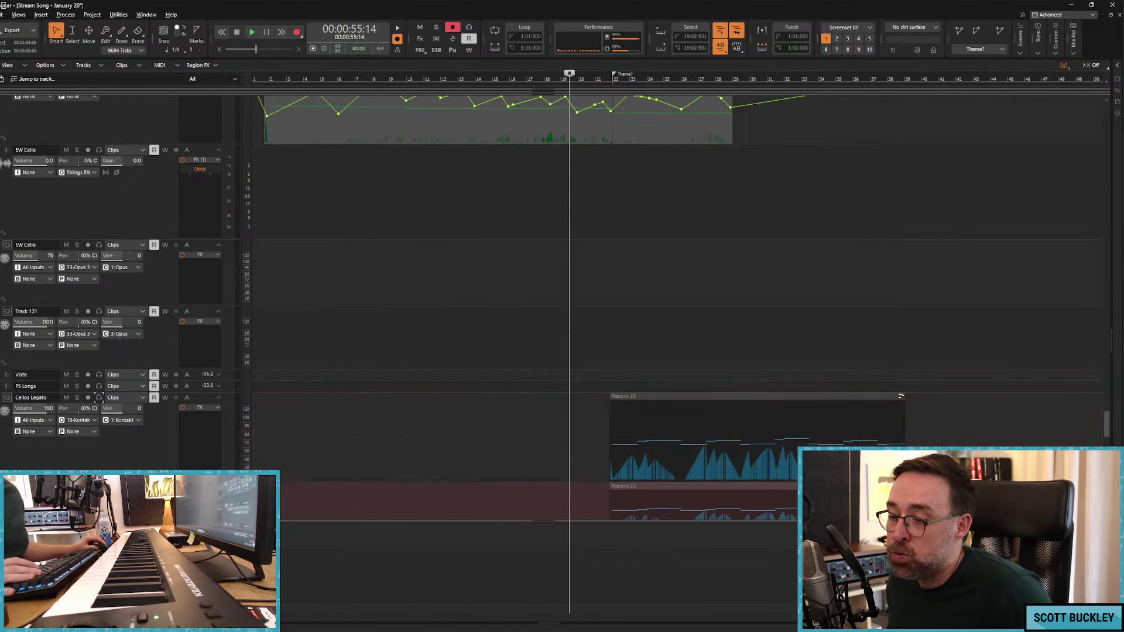
pyautogui.click(99, 397)
pyautogui.press('space')
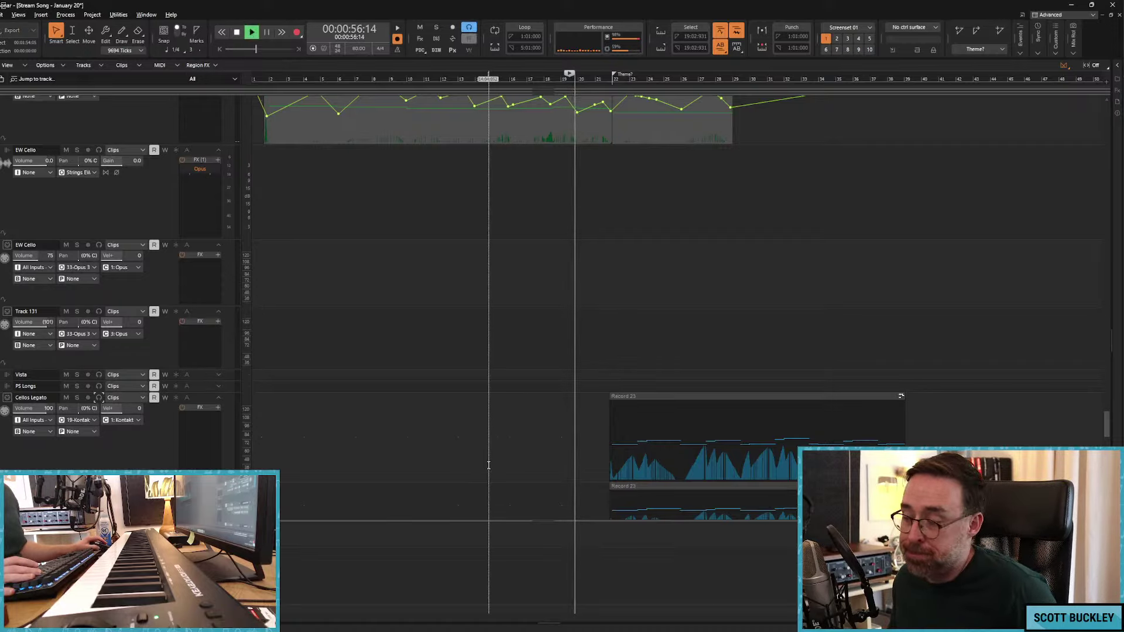
pyautogui.press('Down')
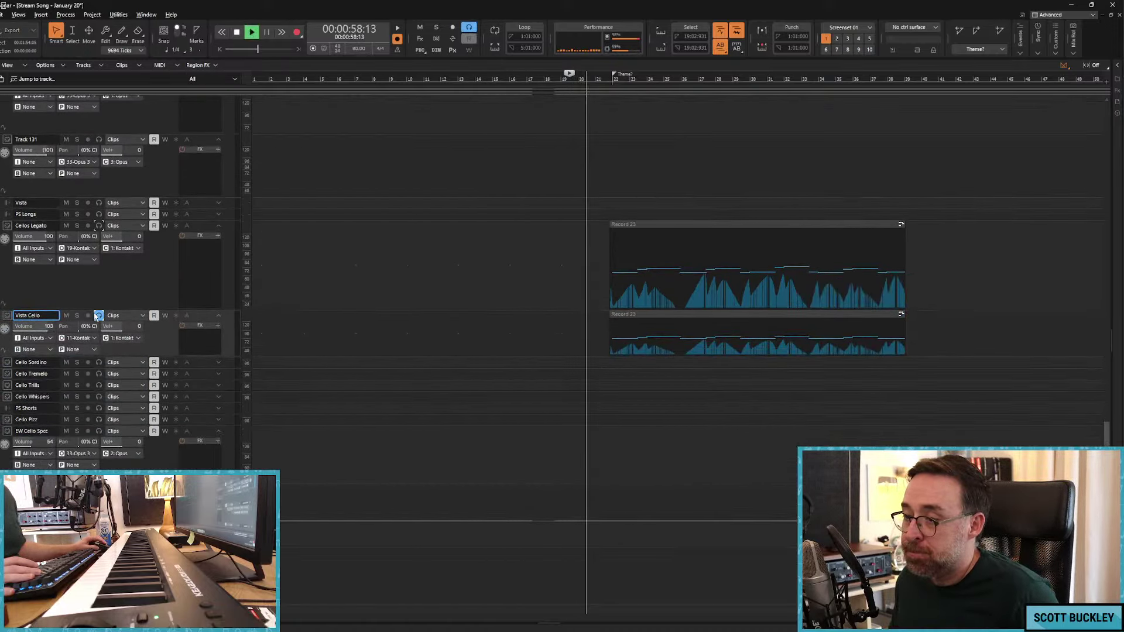
pyautogui.click(98, 315)
# Step: Show the volume automation on Cellos Legato and lower it to about 72 from bar 22 to about bar 38
pyautogui.click(143, 226)
pyautogui.moveTo(193, 237)
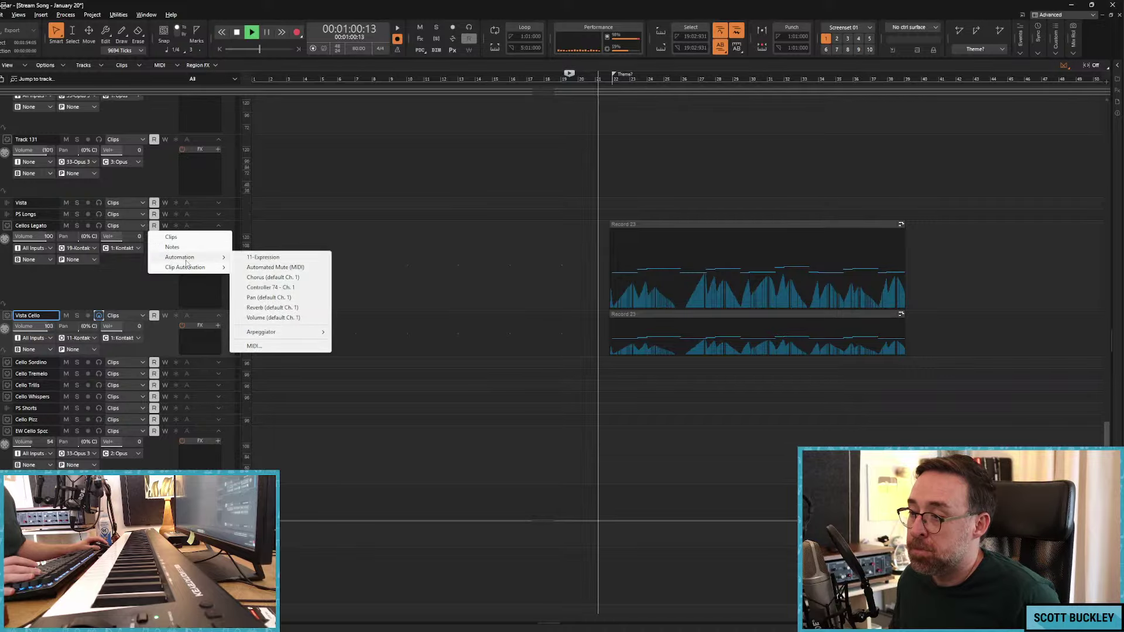
pyautogui.click(281, 315)
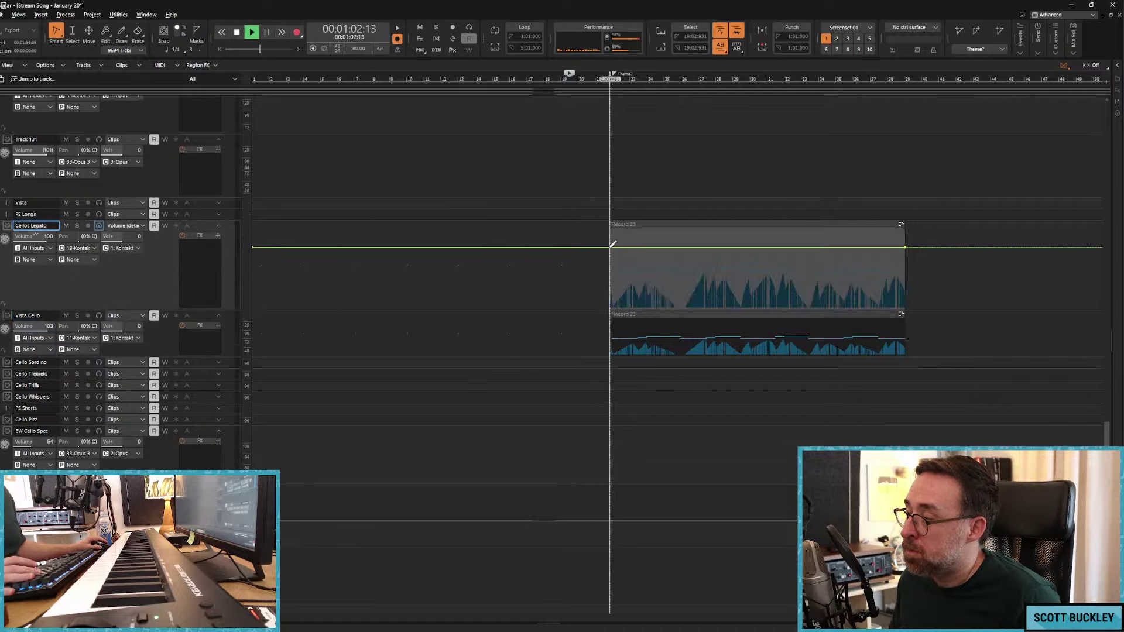
pyautogui.moveTo(607, 247)
pyautogui.mouseDown()
pyautogui.moveTo(607, 264)
pyautogui.moveTo(895, 264)
pyautogui.mouseUp()
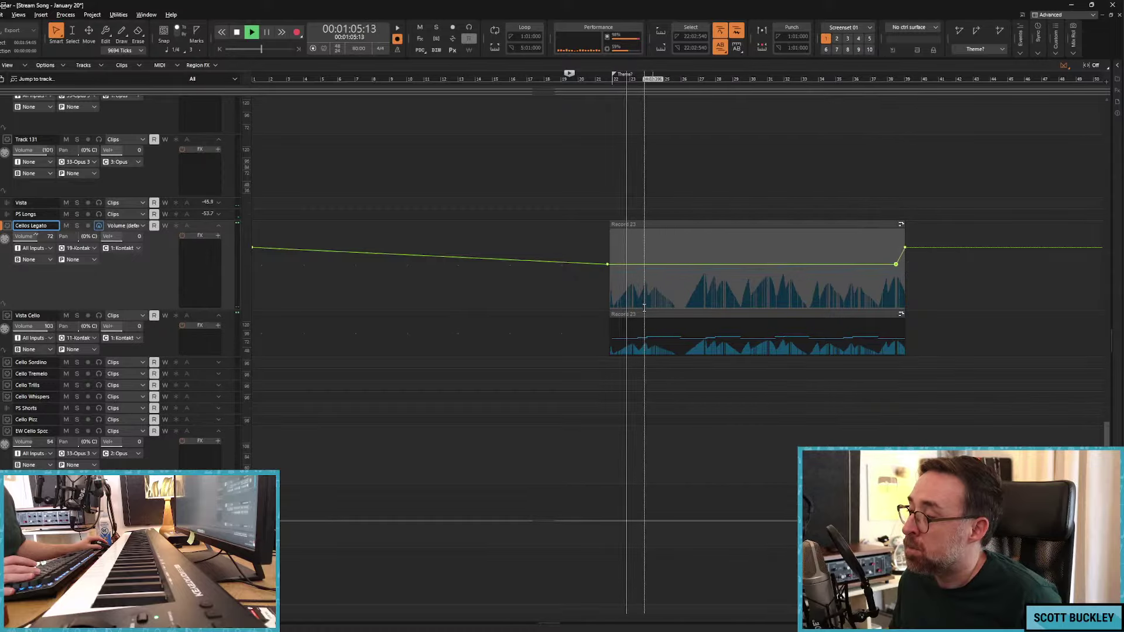
# Step: Show the volume automation on Vista Cello and shape it into rises and dips following the recorded phrases up to about bar 38
pyautogui.click(170, 328)
pyautogui.click(156, 321)
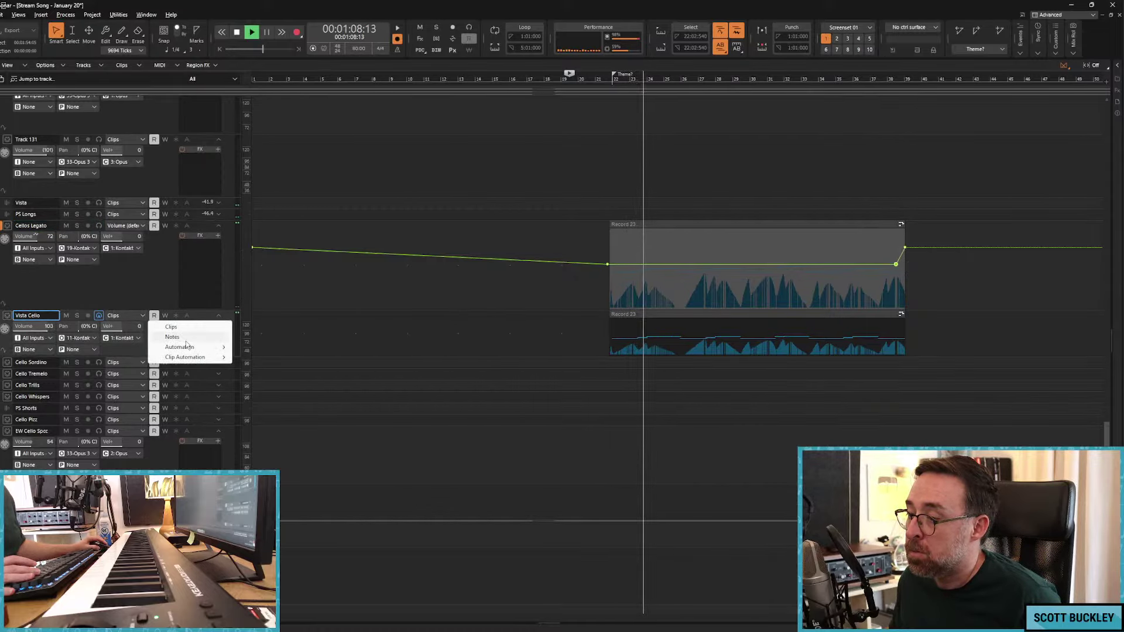
pyautogui.moveTo(187, 347)
pyautogui.click(273, 408)
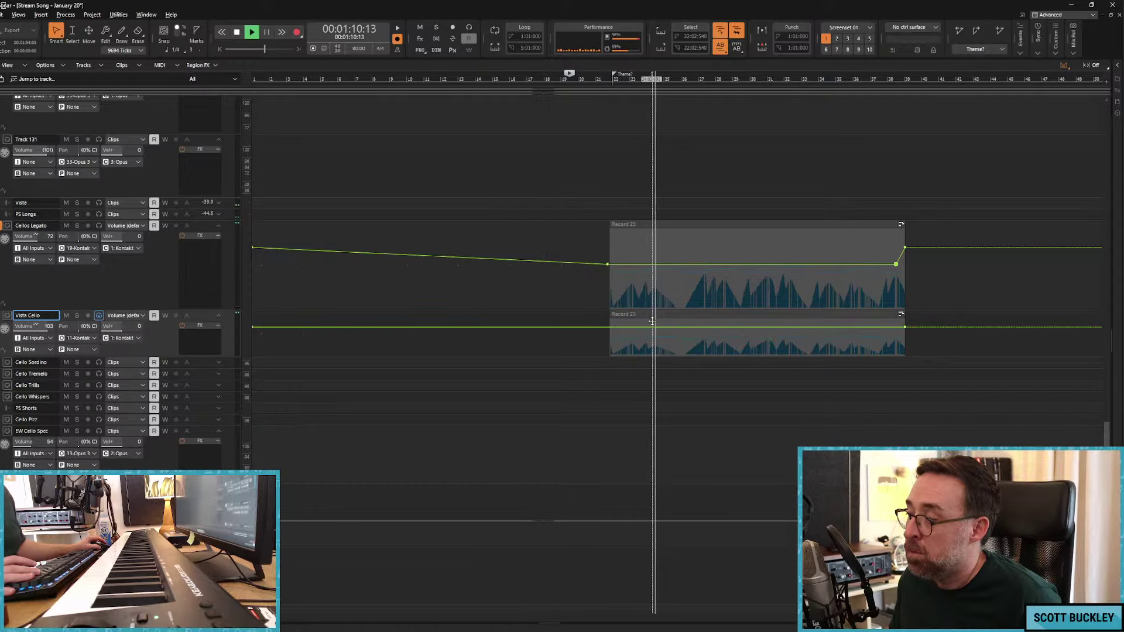
pyautogui.moveTo(649, 326); pyautogui.dragTo(677, 332)
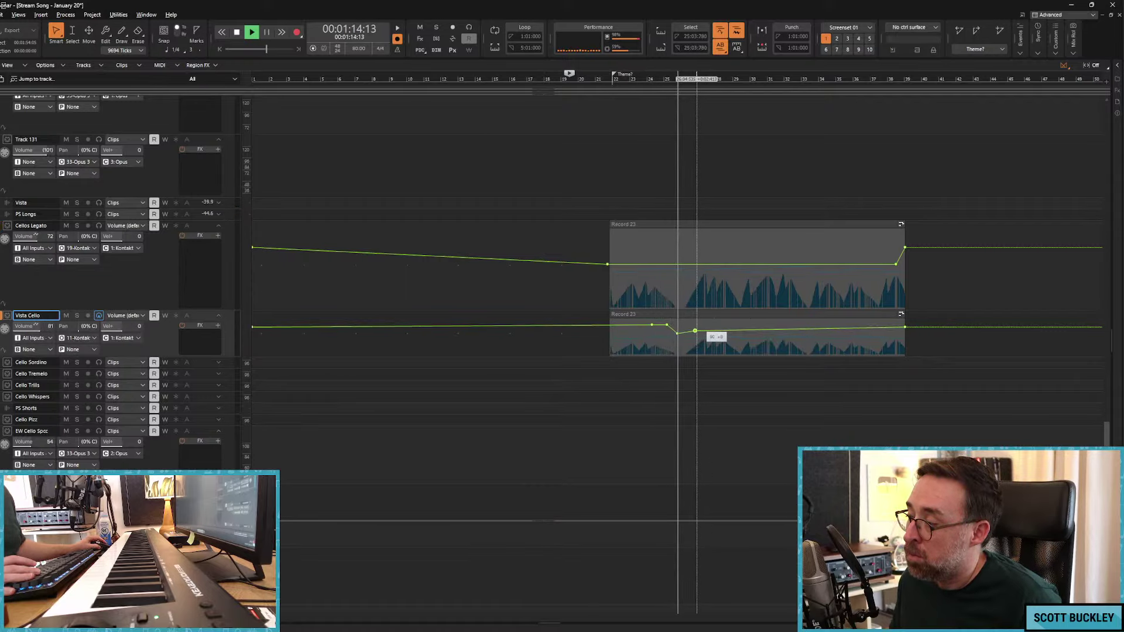
pyautogui.doubleClick(703, 325)
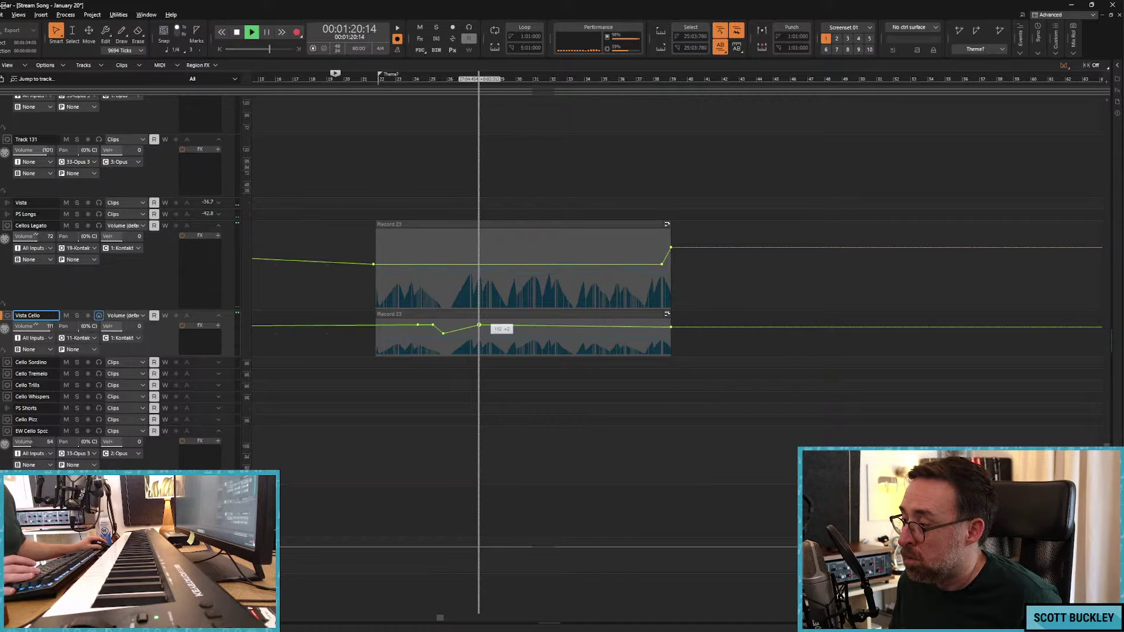
pyautogui.moveTo(473, 324); pyautogui.dragTo(588, 326)
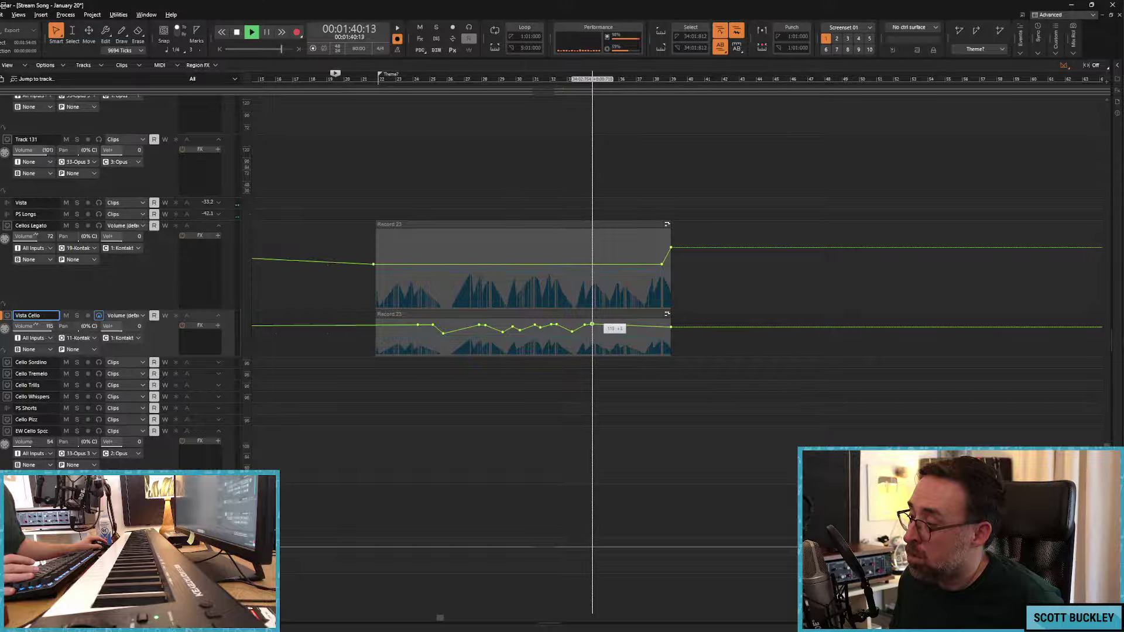
pyautogui.moveTo(592, 325); pyautogui.dragTo(645, 326)
# Step: Add a lower Vista Cello volume point before bar 22 and shape the Cellos Legato volume envelope into swells up to about bar 38
pyautogui.press('space')
pyautogui.moveTo(427, 263); pyautogui.dragTo(411, 255)
pyautogui.click(367, 329)
pyautogui.press('space')
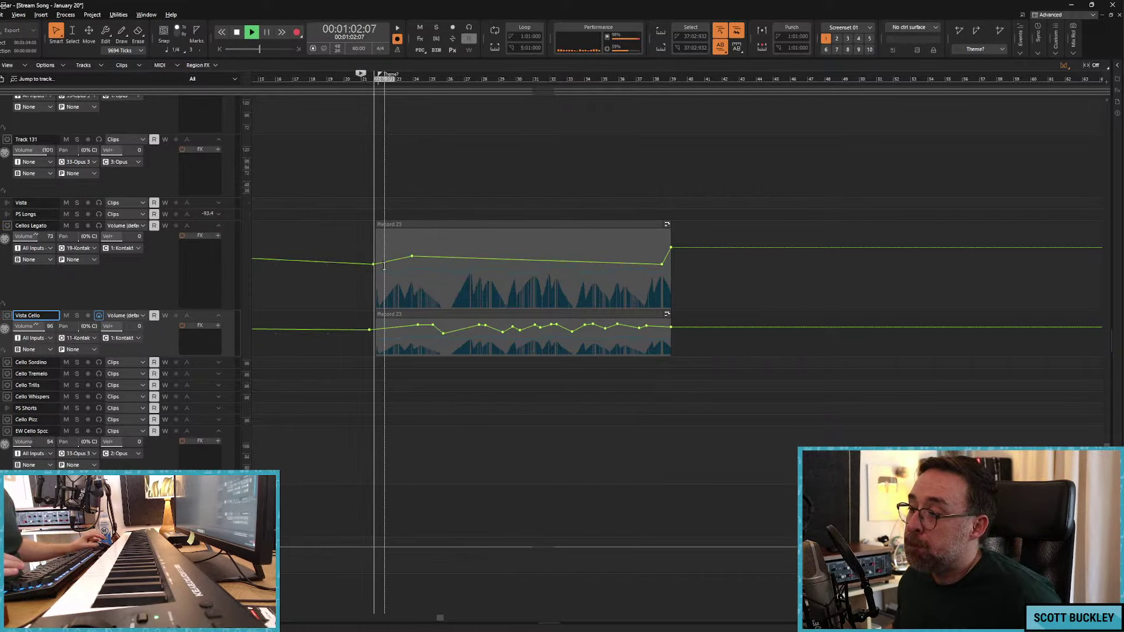
pyautogui.moveTo(412, 256); pyautogui.dragTo(661, 256)
pyautogui.click(458, 259)
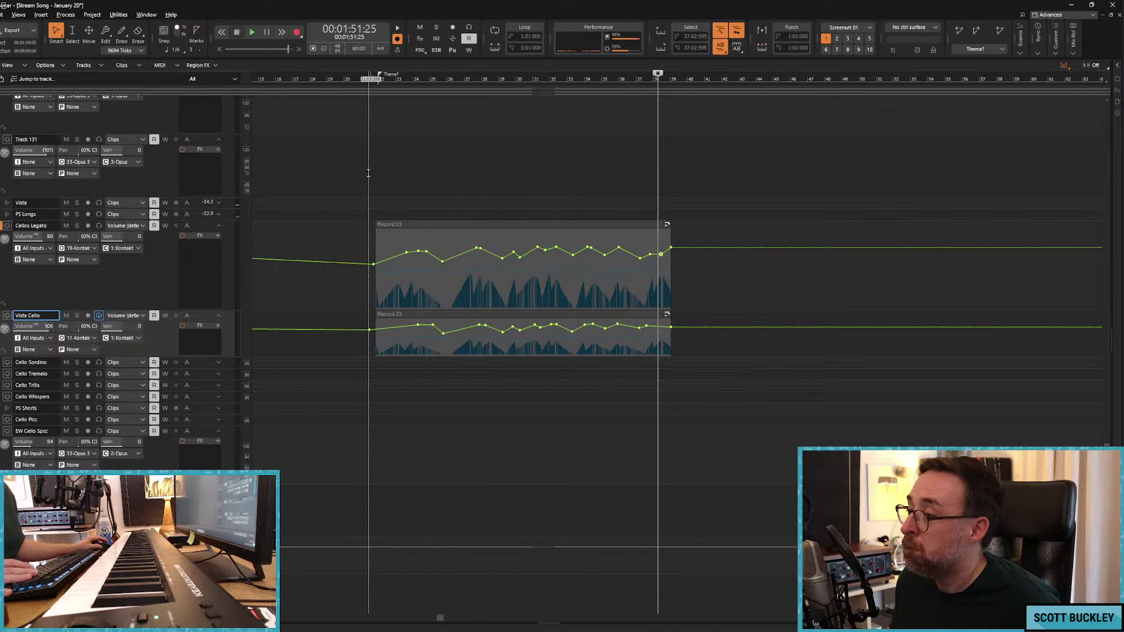
# Step: Delete the No Rosin clip between bar 22 and about bar 29
pyautogui.click(350, 170)
pyautogui.scroll(10, 430, 242)
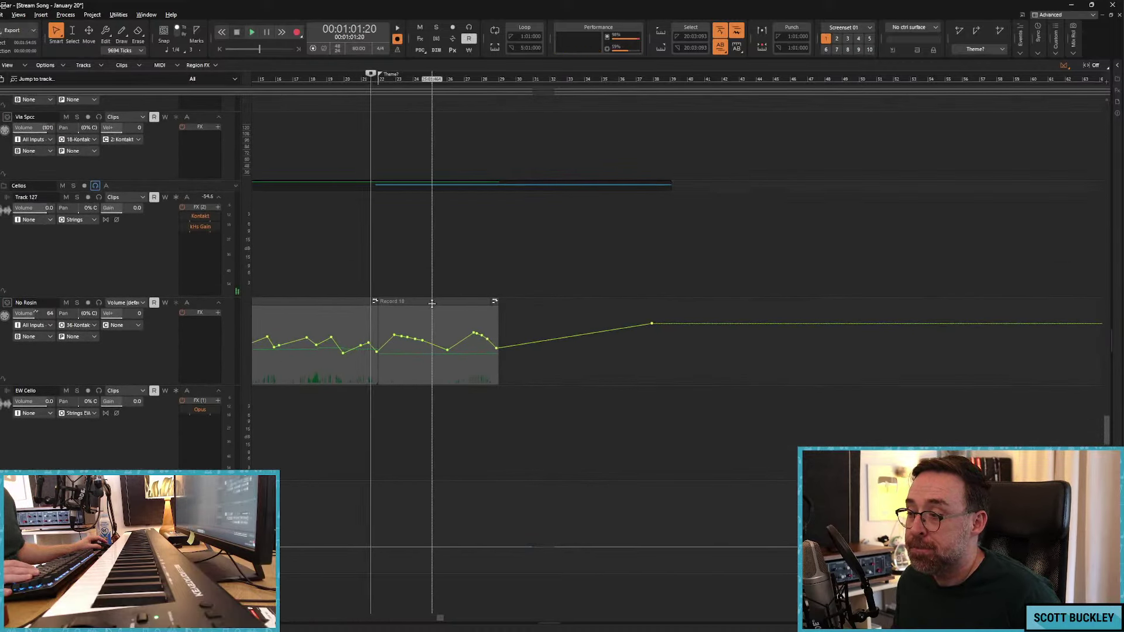
pyautogui.click(439, 303)
pyautogui.press('Delete')
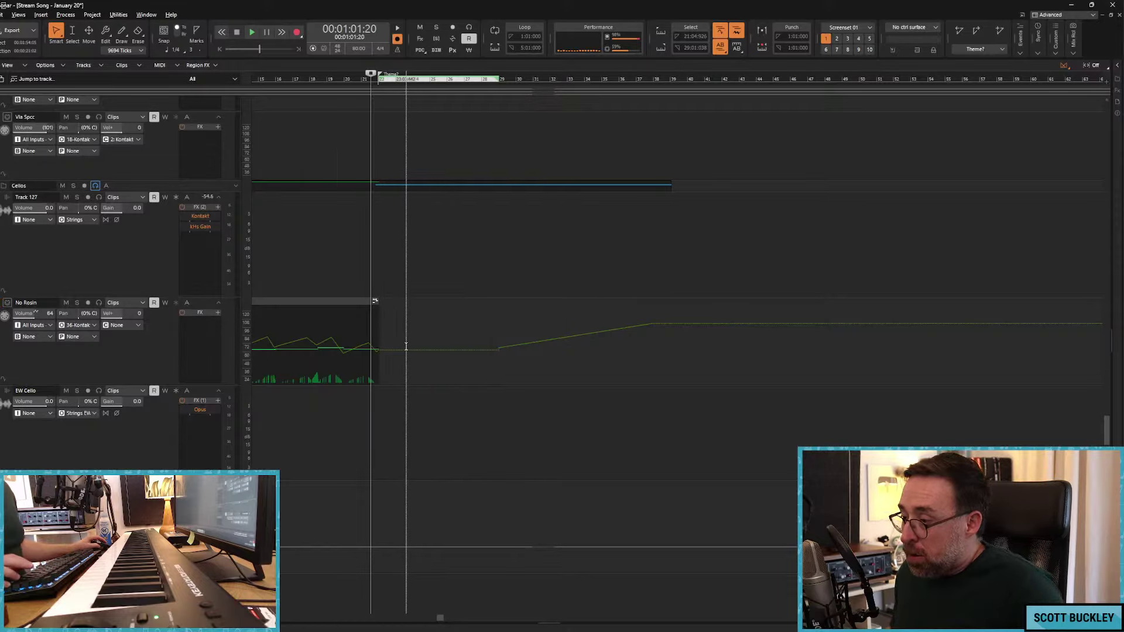
# Step: Reshape the No Rosin volume envelope after bar 22 into a gradual rise toward about bar 38
pyautogui.press('space')
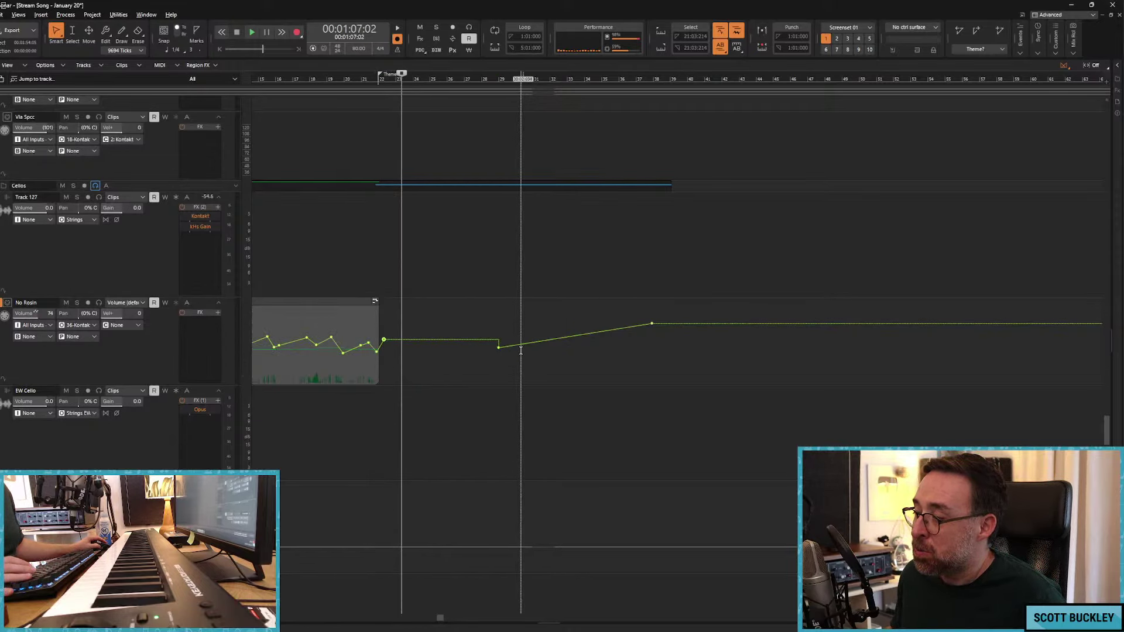
pyautogui.moveTo(498, 347); pyautogui.dragTo(558, 332)
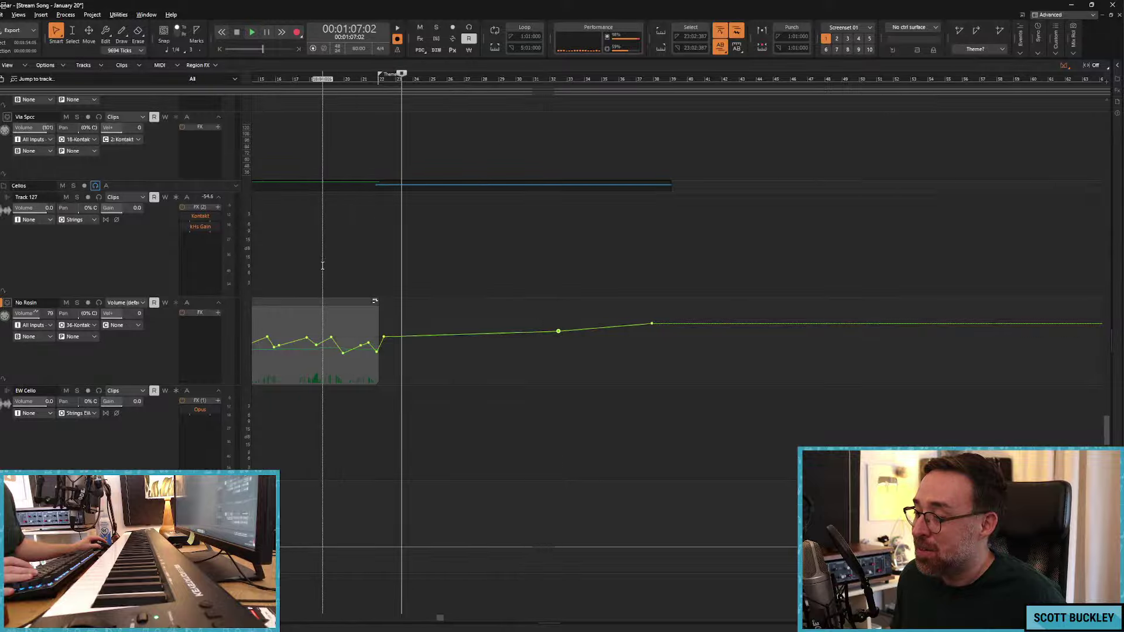
# Step: Record a new part on the No Rosin track from bar 22 to about bar 38, starting playback from about bar 18
pyautogui.click(312, 281)
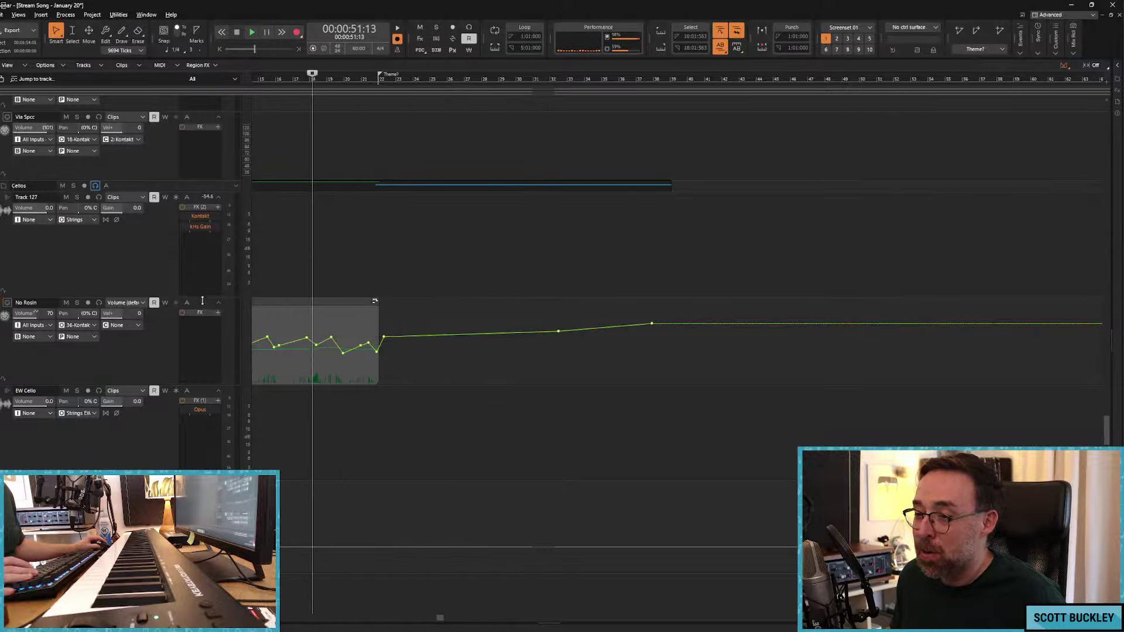
pyautogui.click(202, 301)
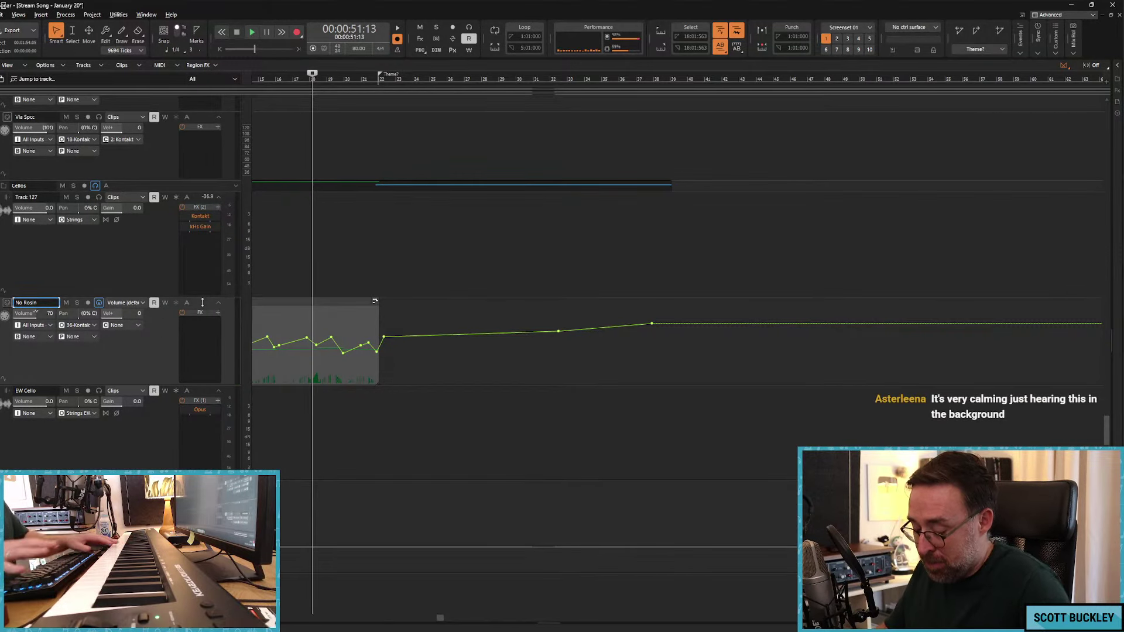
pyautogui.press('space')
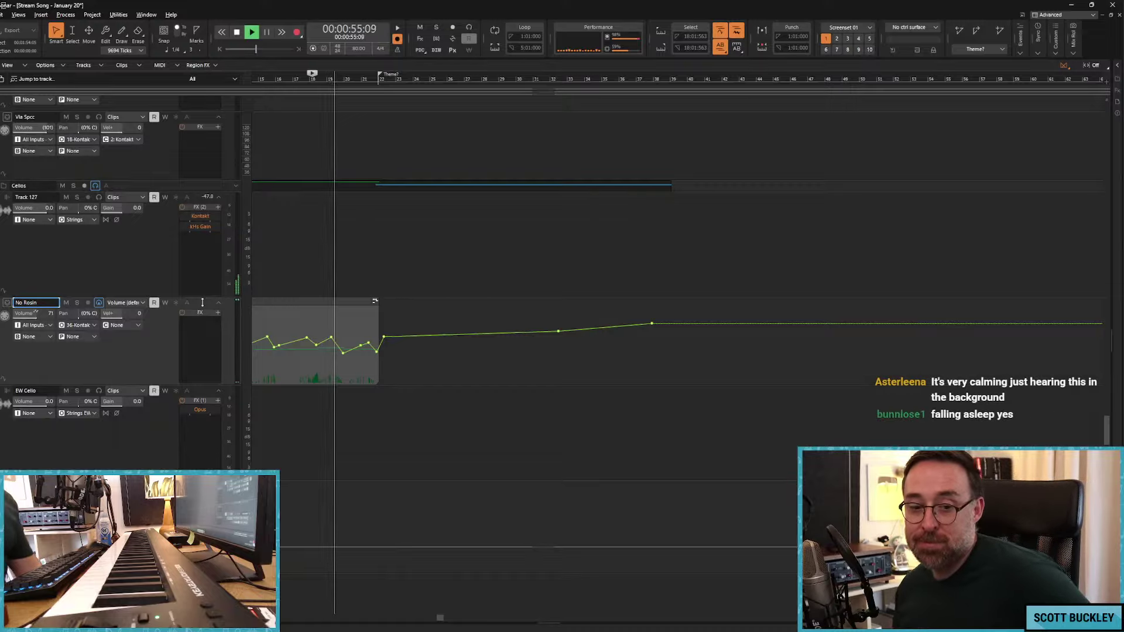
pyautogui.press('r')
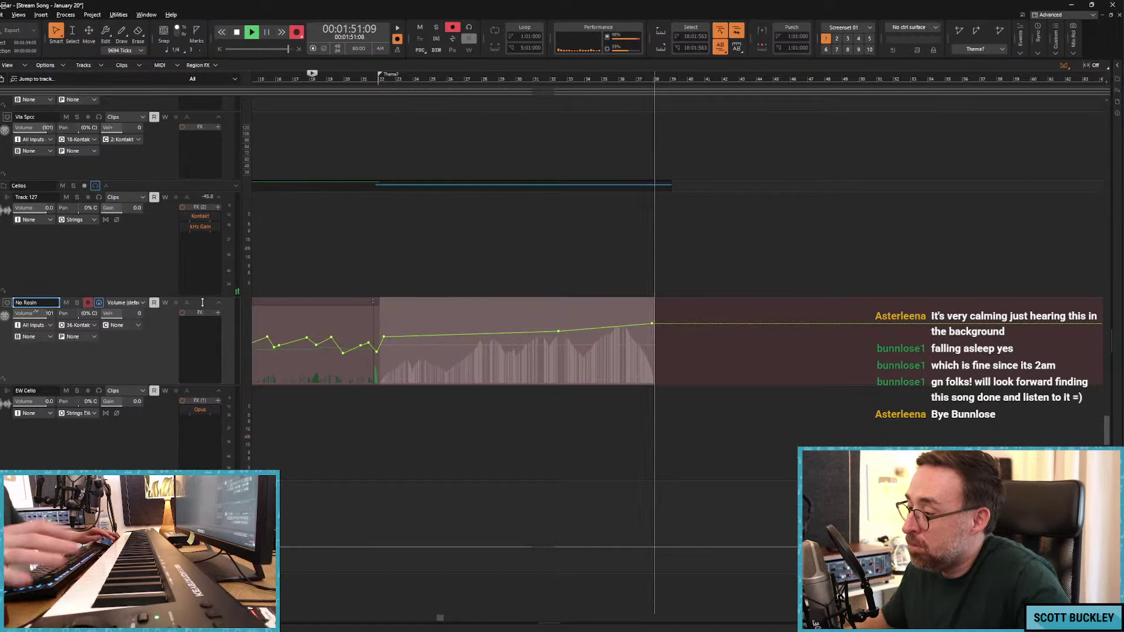
pyautogui.press('r')
pyautogui.press('space')
# Step: Trim the new No Rosin clip's start at bar 22 and shape its volume envelope into swells that fade down at about bar 38
pyautogui.press('space')
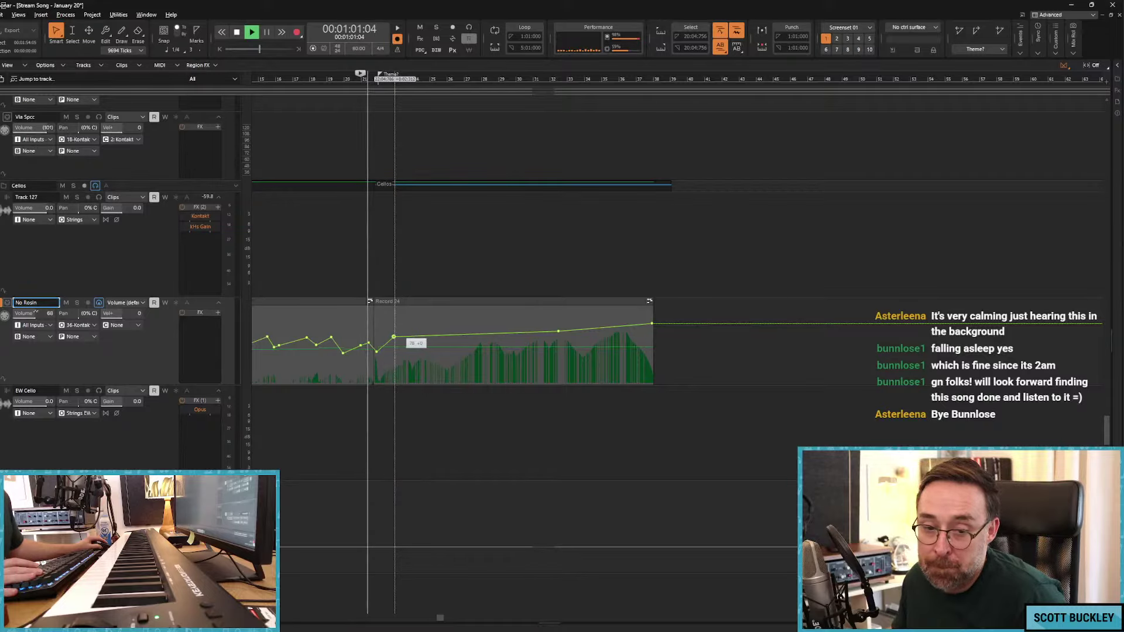
pyautogui.keyDown('shift'); pyautogui.click(376, 361); pyautogui.keyUp('shift')
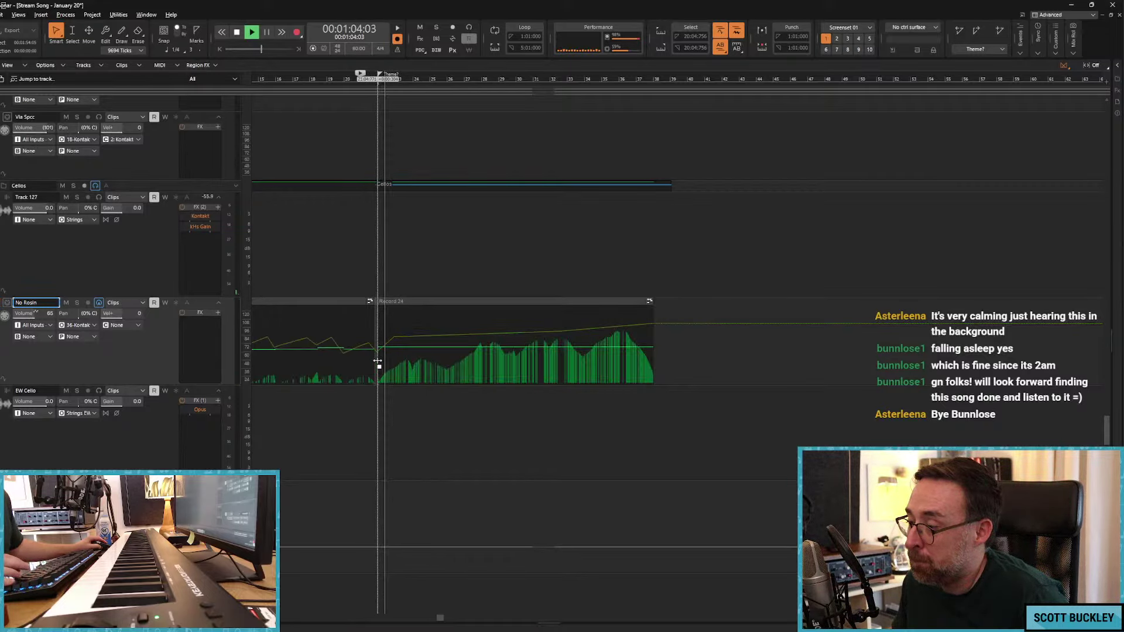
pyautogui.keyDown('shift'); pyautogui.click(397, 338); pyautogui.keyUp('shift')
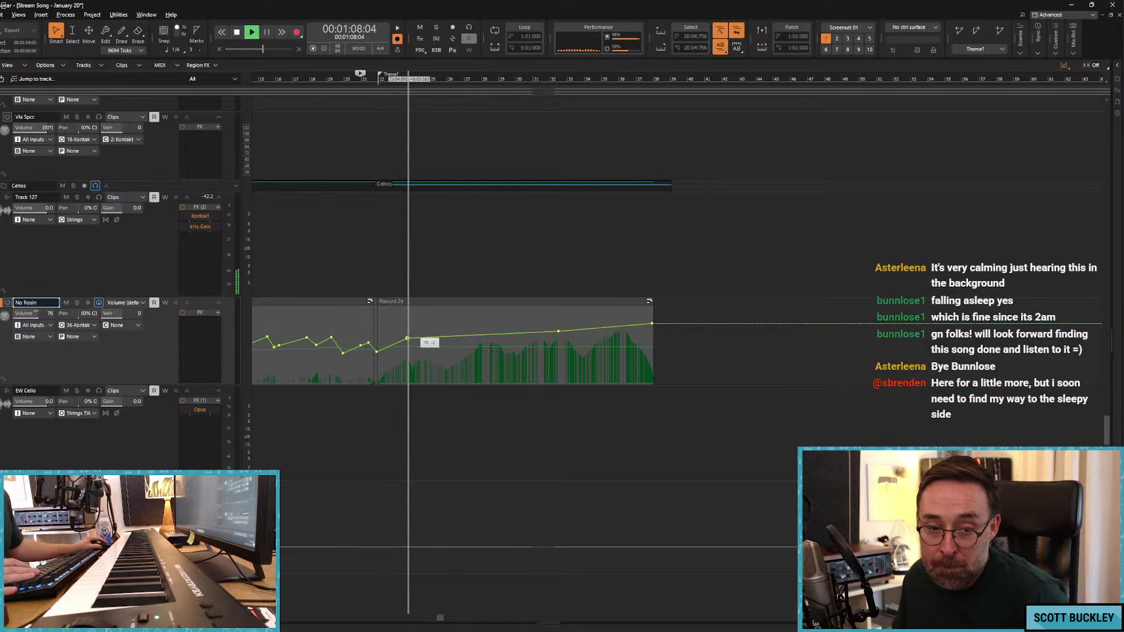
pyautogui.moveTo(410, 339)
pyautogui.mouseDown()
pyautogui.moveTo(468, 350)
pyautogui.moveTo(484, 332)
pyautogui.moveTo(516, 347)
pyautogui.moveTo(536, 335)
pyautogui.moveTo(551, 347)
pyautogui.moveTo(575, 339)
pyautogui.moveTo(583, 354)
pyautogui.moveTo(629, 338)
pyautogui.mouseUp()
pyautogui.click(497, 332)
pyautogui.click(507, 332)
pyautogui.click(566, 337)
pyautogui.moveTo(635, 344); pyautogui.dragTo(653, 365)
# Step: Play back the arrangement from about bar 19 and find the Whispers track among the higher string and ensemble tracks
pyautogui.click(334, 304)
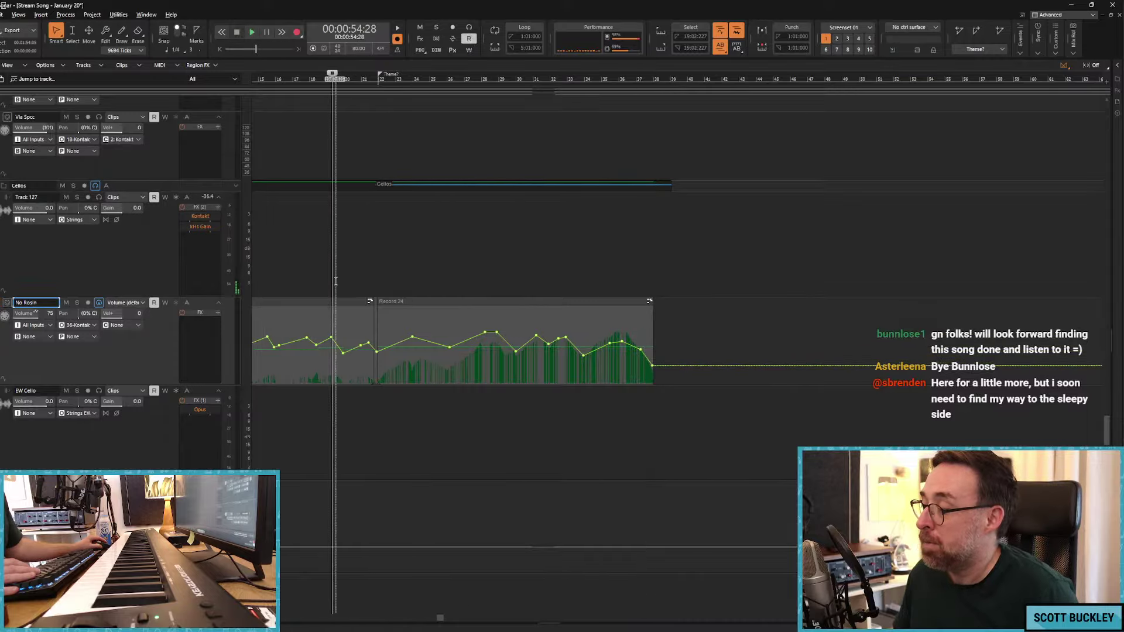
pyautogui.press('space')
pyautogui.scroll(10, 283, 281)
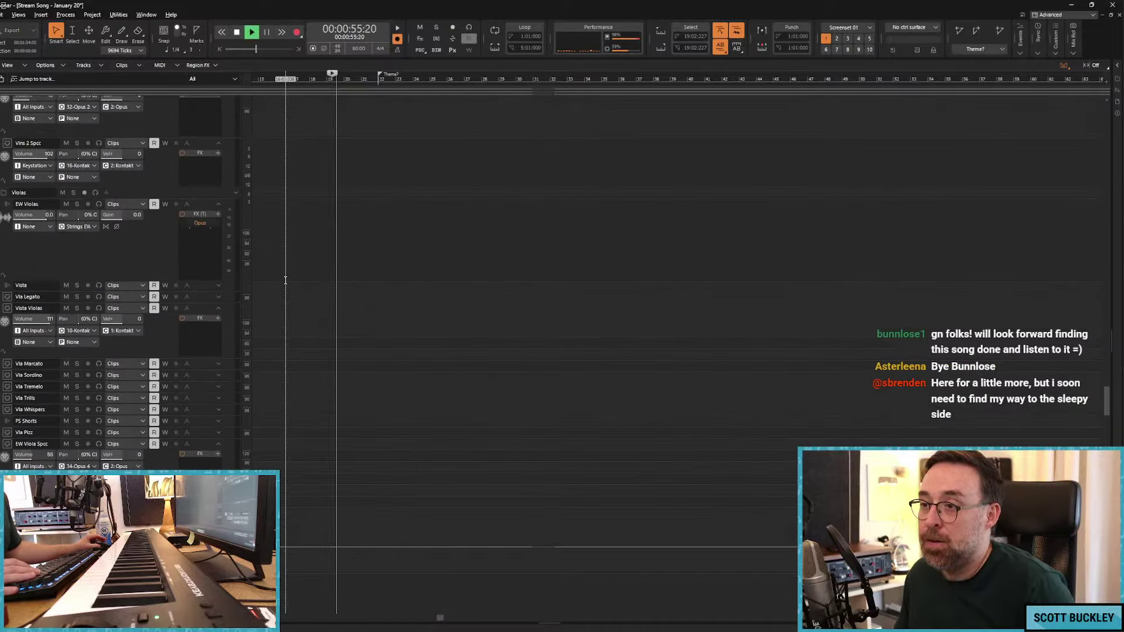
pyautogui.press('space')
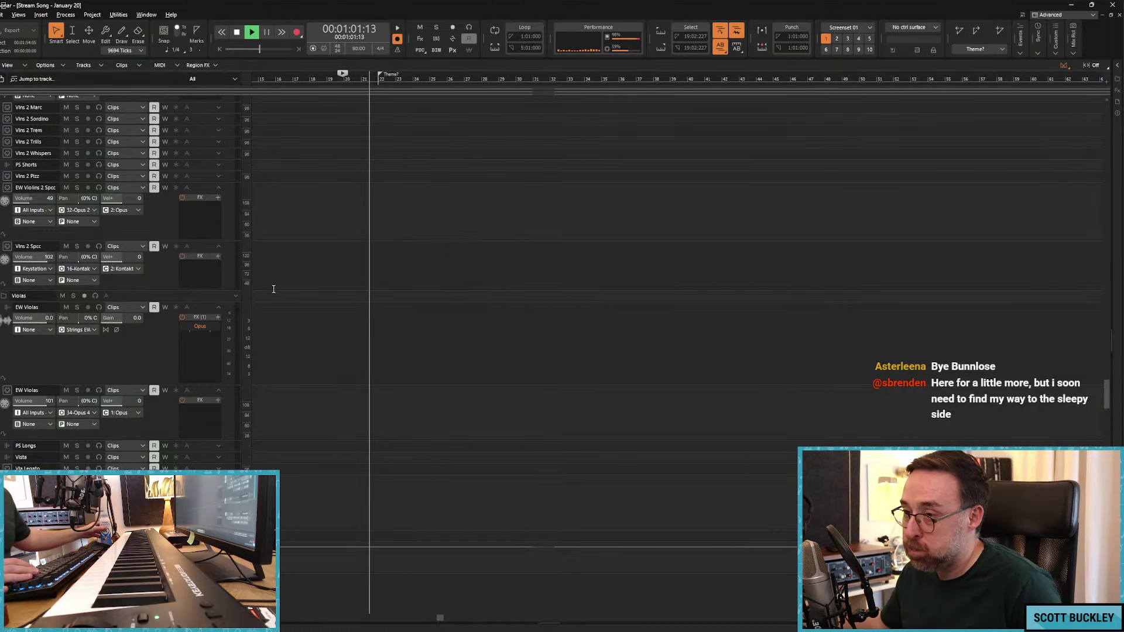
pyautogui.scroll(3, 237, 252)
pyautogui.scroll(10, 280, 240)
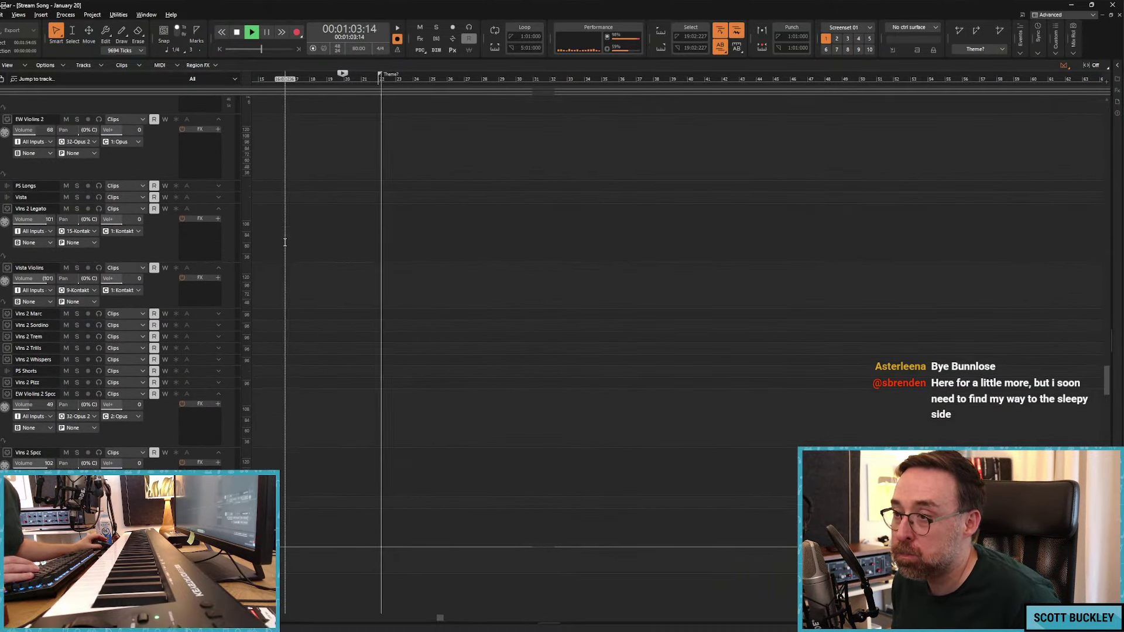
pyautogui.scroll(10, 284, 242)
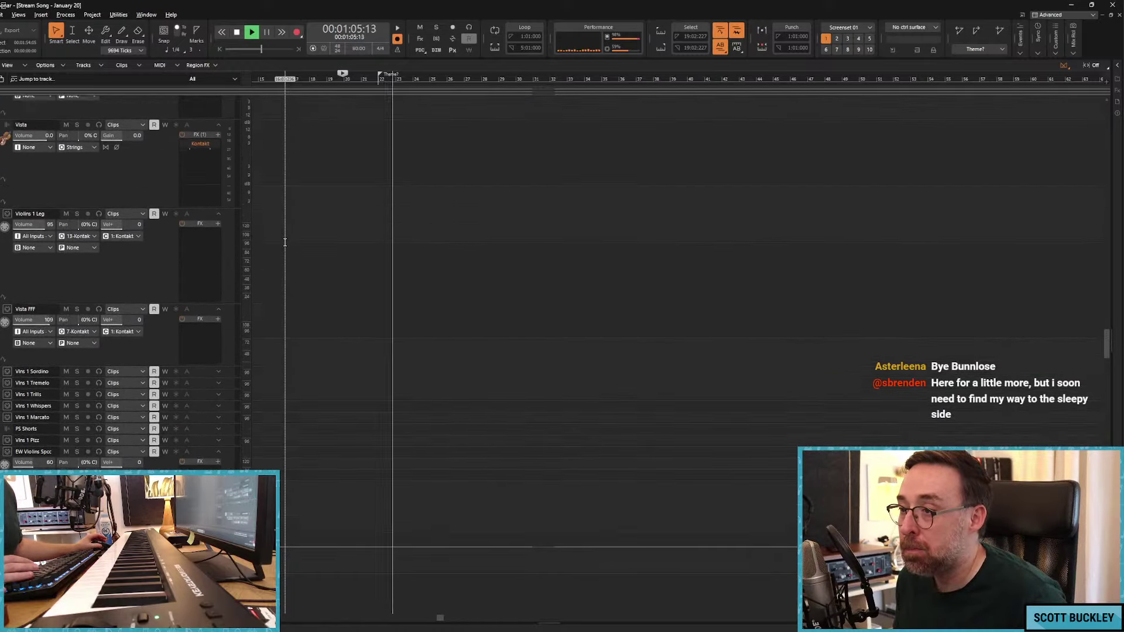
pyautogui.scroll(9, 284, 241)
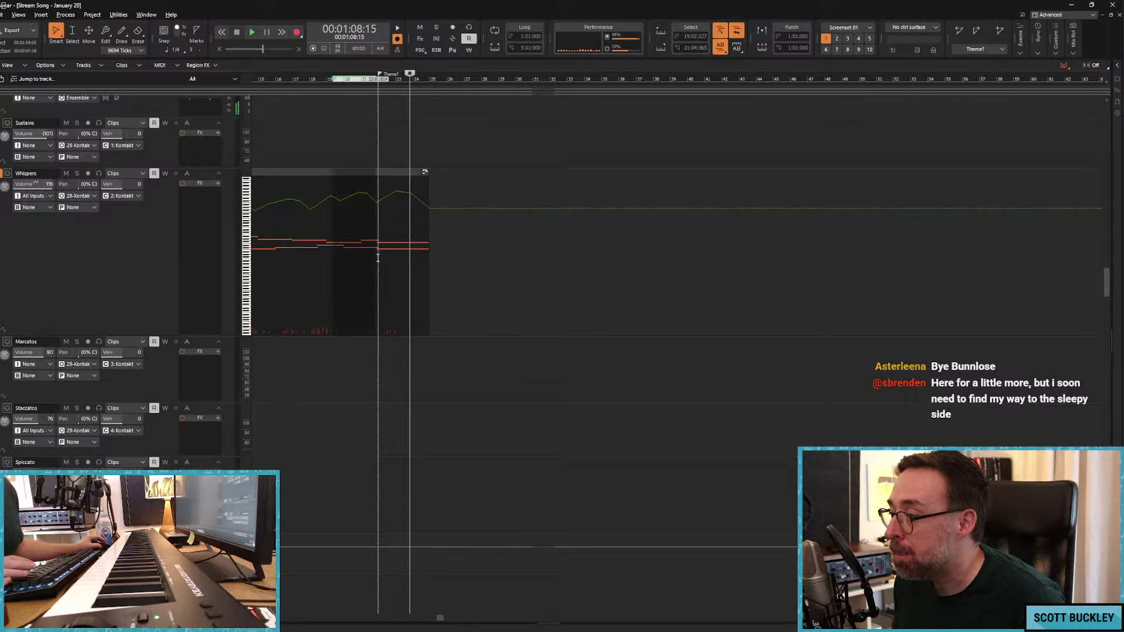
# Step: Split the Whispers clip at bar 22 and delete the part after it
pyautogui.press('space')
pyautogui.click(394, 173)
pyautogui.press('s')
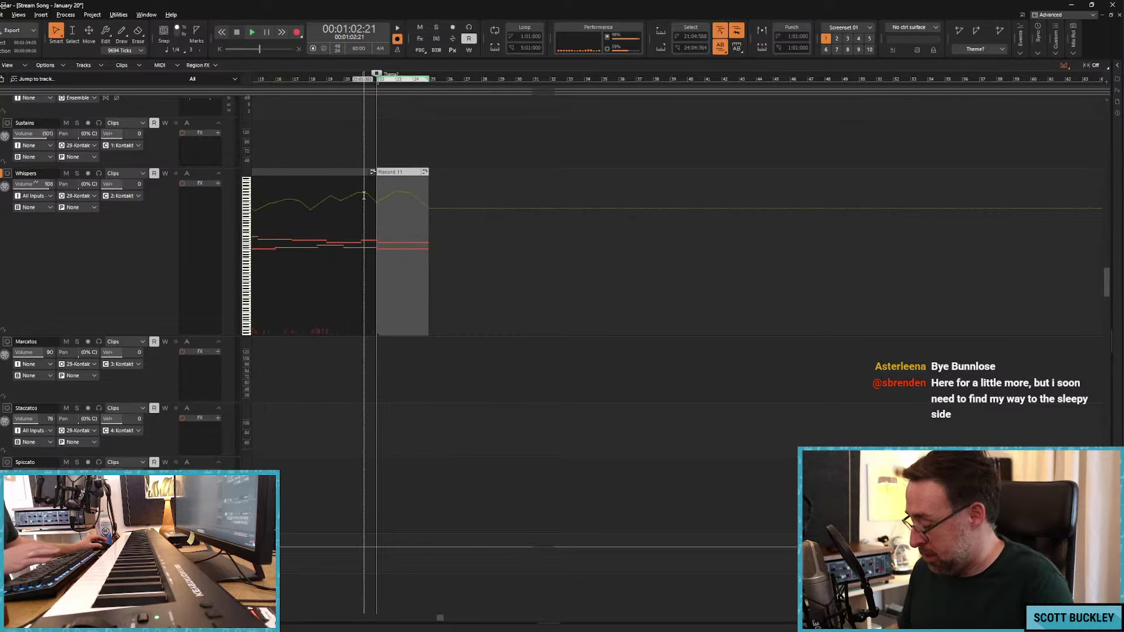
pyautogui.press('Delete')
# Step: Raise and level the Whispers volume envelope just after bar 22, and briefly audition the track soloed
pyautogui.click(387, 200)
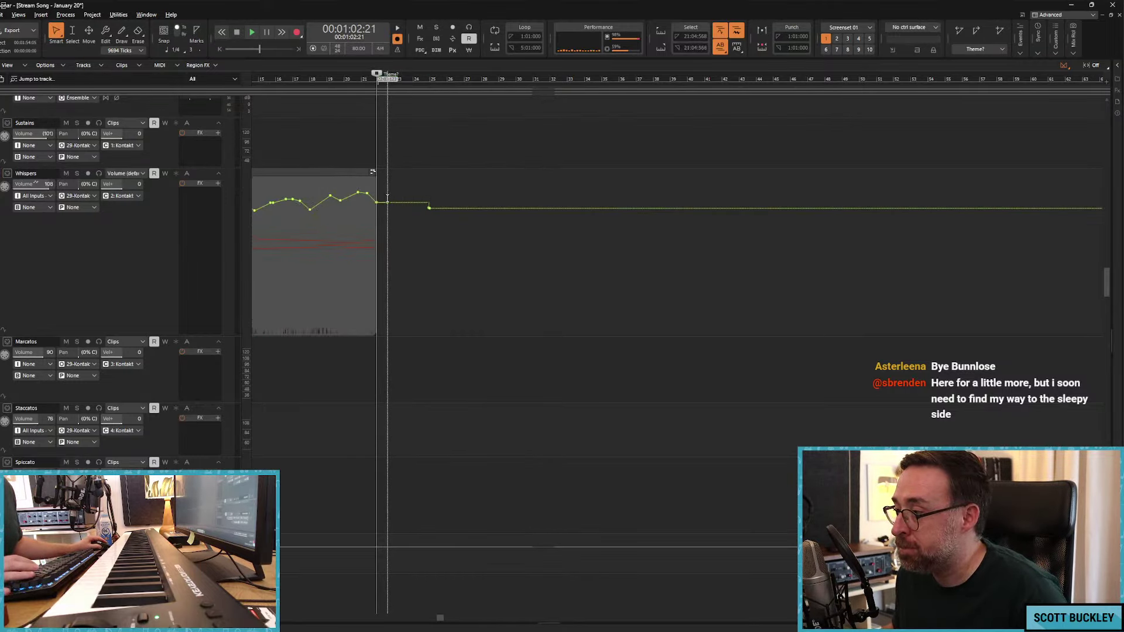
pyautogui.moveTo(429, 207); pyautogui.dragTo(429, 194)
pyautogui.click(197, 171)
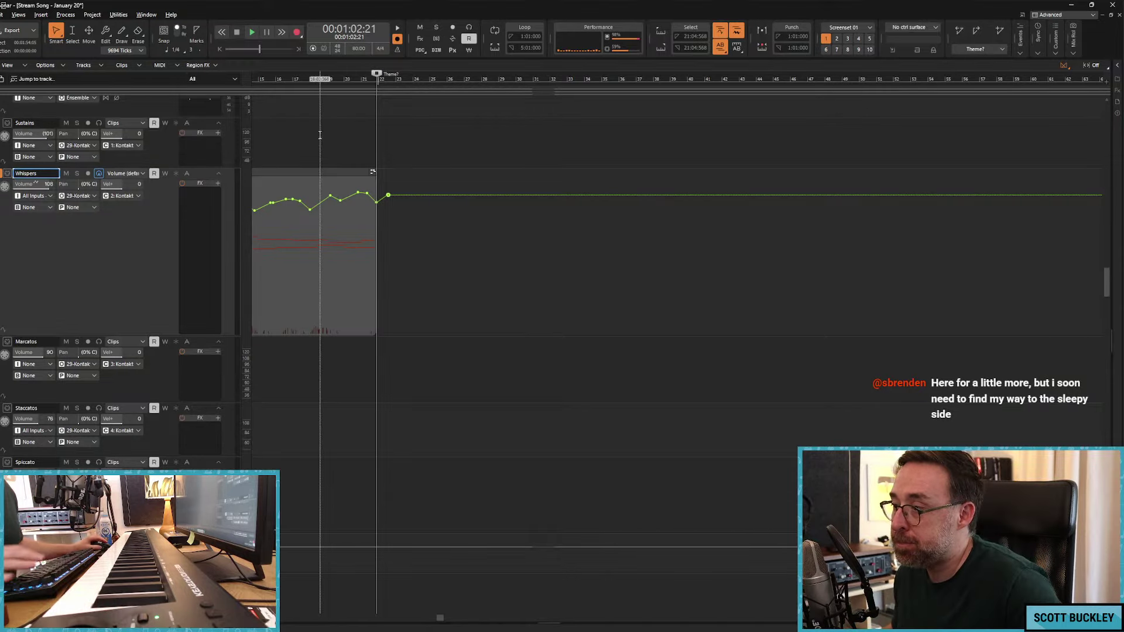
pyautogui.press('space')
pyautogui.click(77, 174)
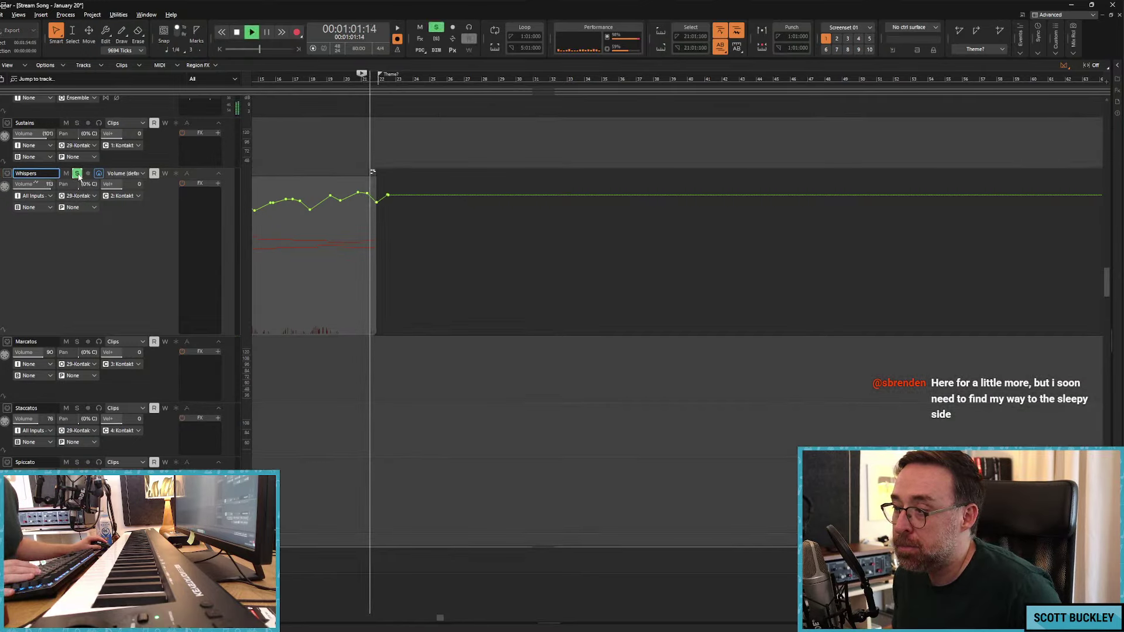
pyautogui.press('space')
pyautogui.click(78, 175)
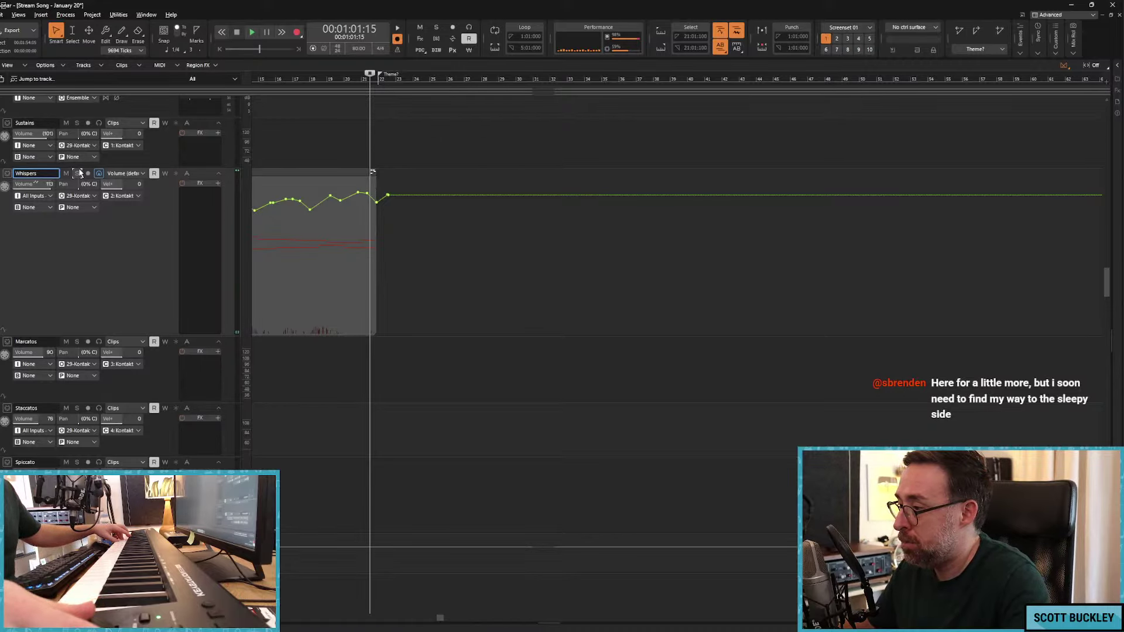
# Step: Try to record a new part on the Whispers track from bar 22
pyautogui.press('r')
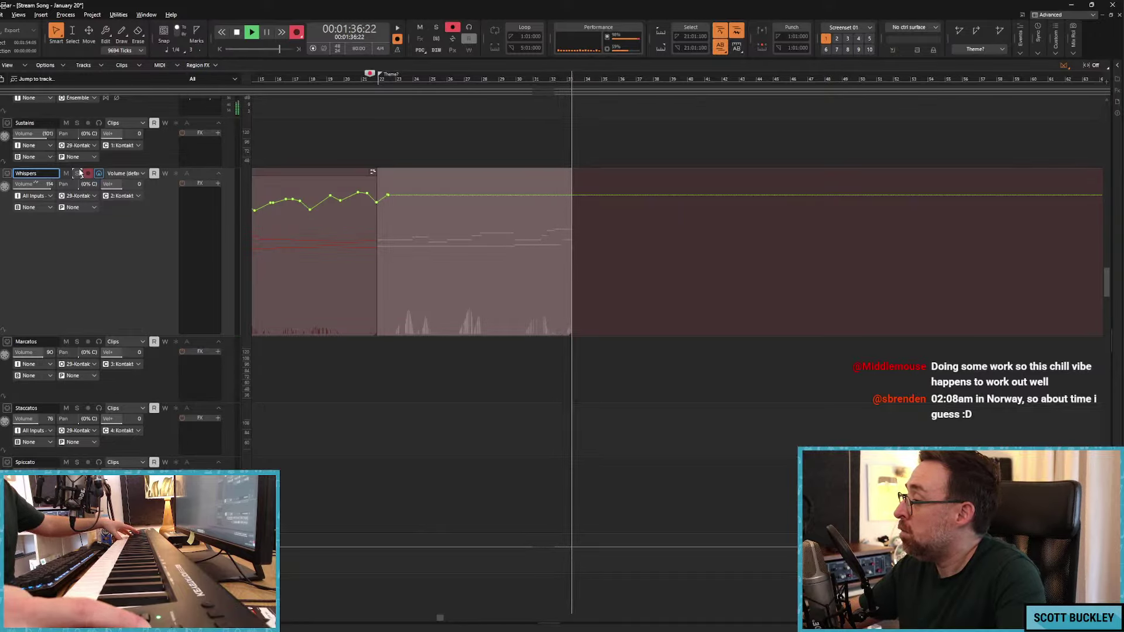
pyautogui.press('space')
pyautogui.click(88, 173)
pyautogui.hotkey('ctrl', 'z')
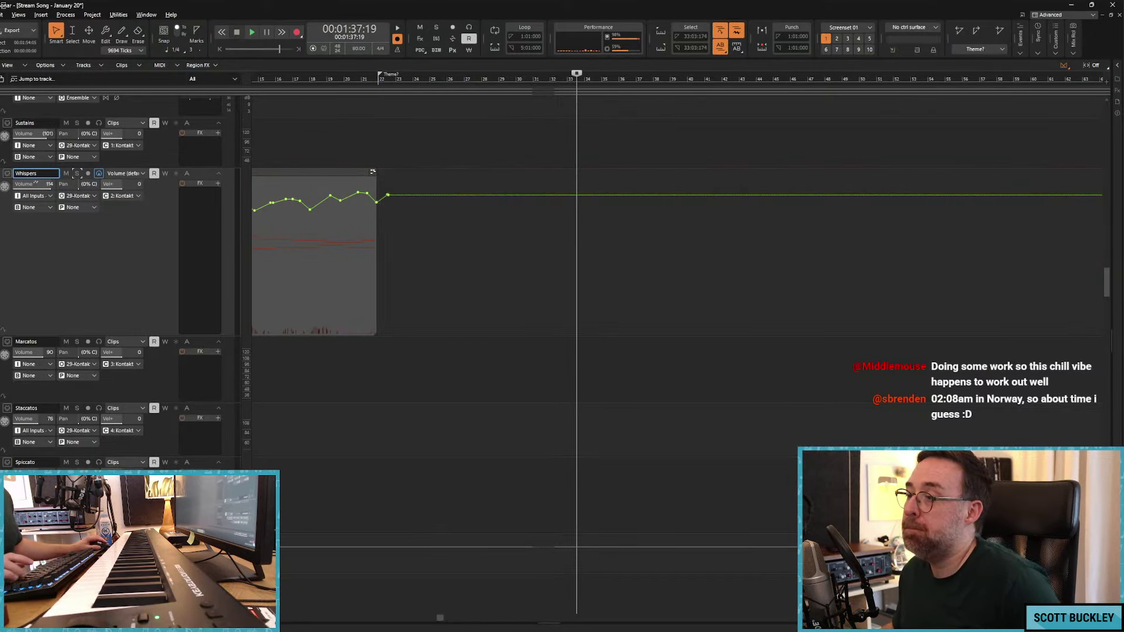
pyautogui.click(337, 136)
pyautogui.press('r')
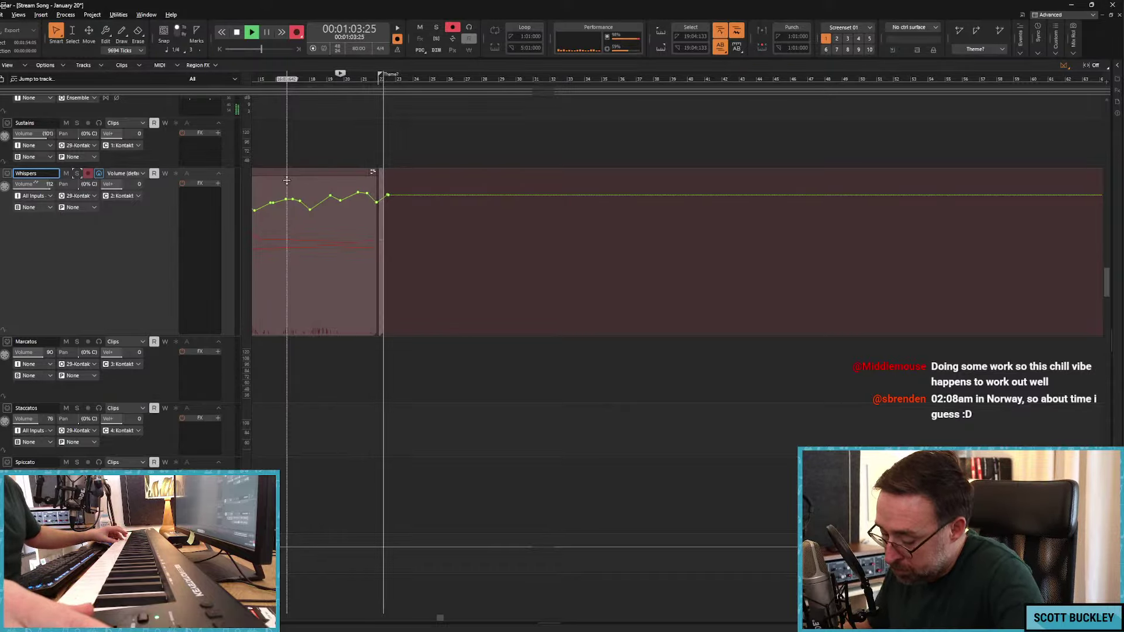
pyautogui.press('space')
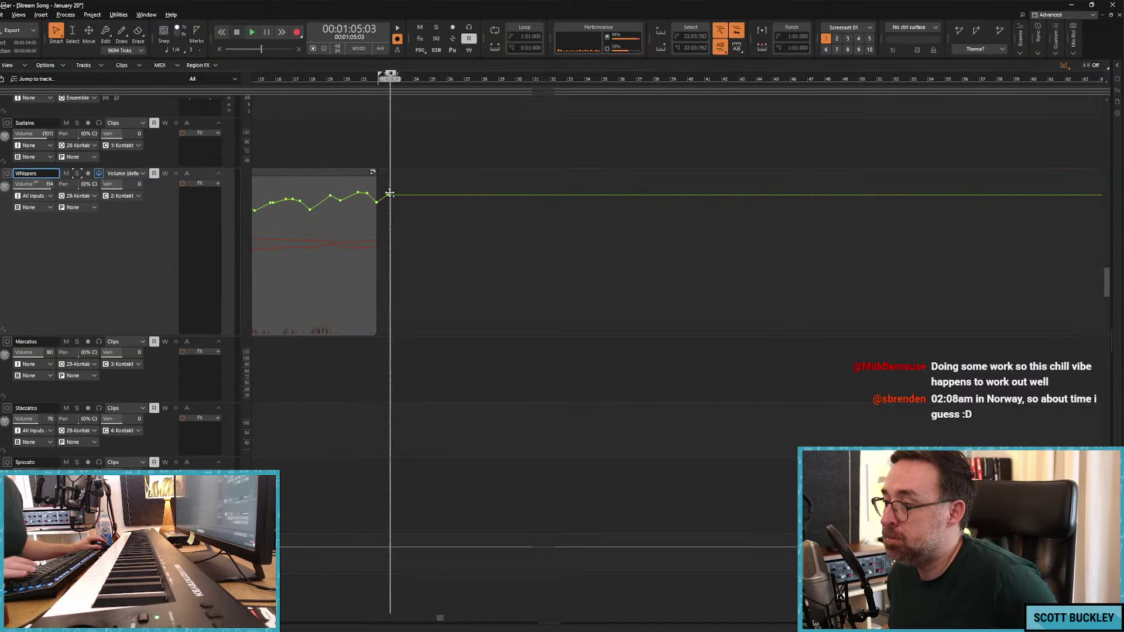
# Step: Lower the Whispers volume envelope just after bar 22 and record a new part from bar 22 to about bar 39
pyautogui.moveTo(390, 193); pyautogui.dragTo(388, 214)
pyautogui.press('r')
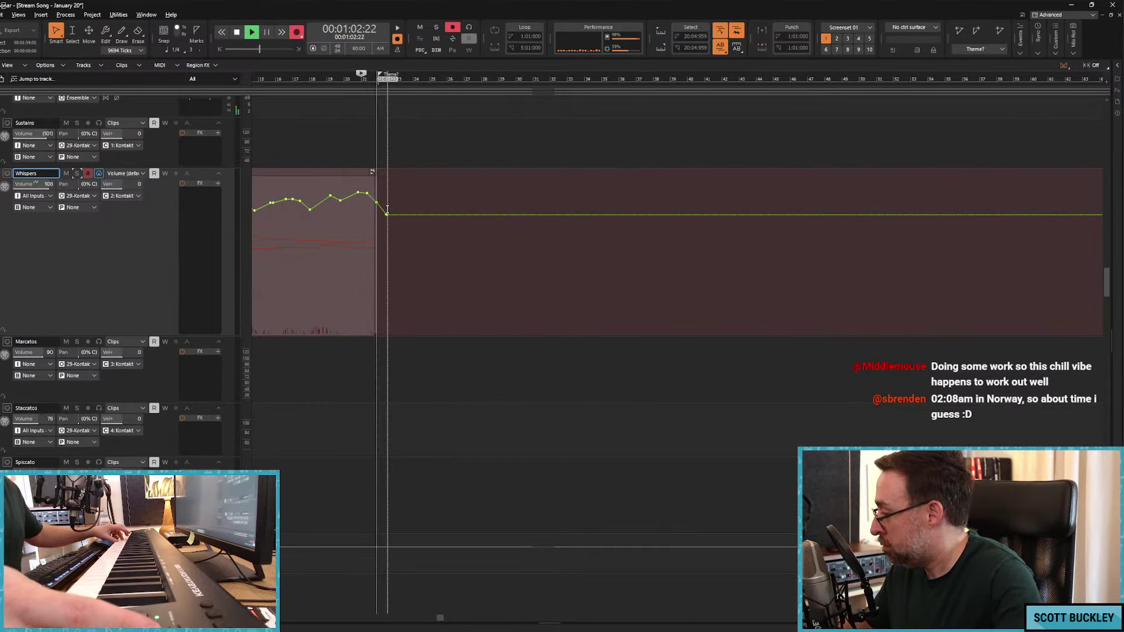
pyautogui.press('space')
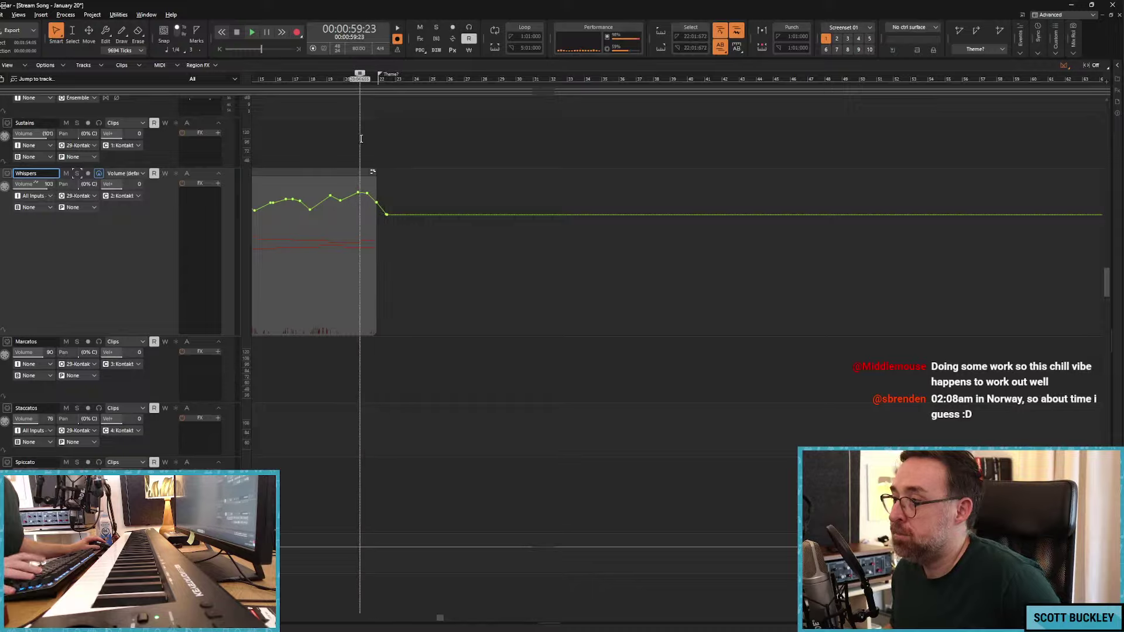
pyautogui.press('r')
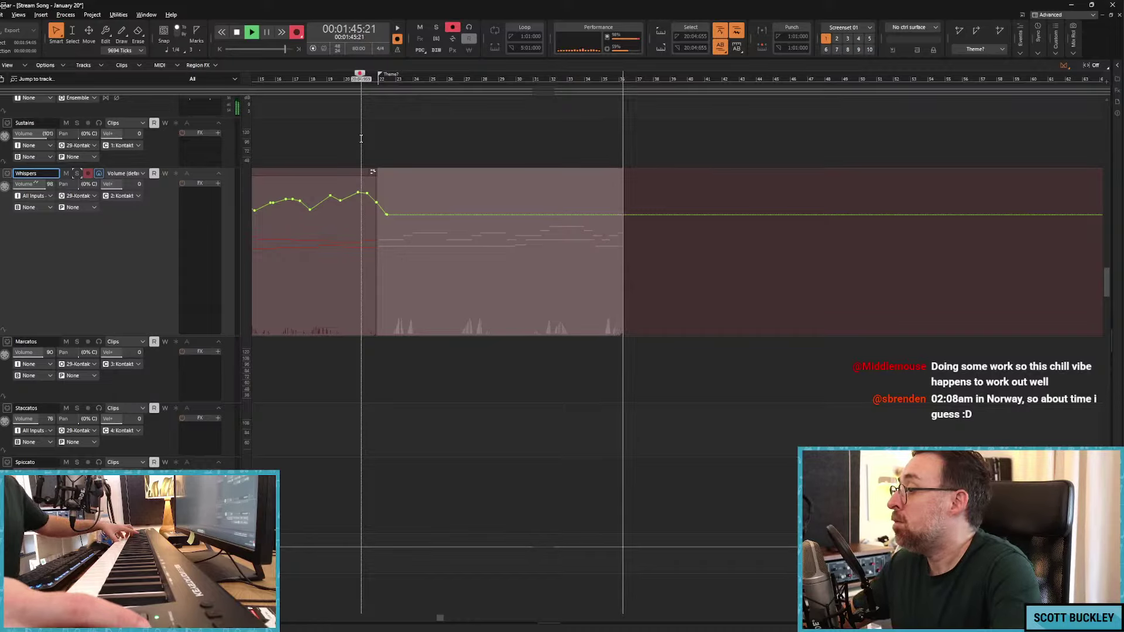
pyautogui.hotkey('ctrl', 'space')
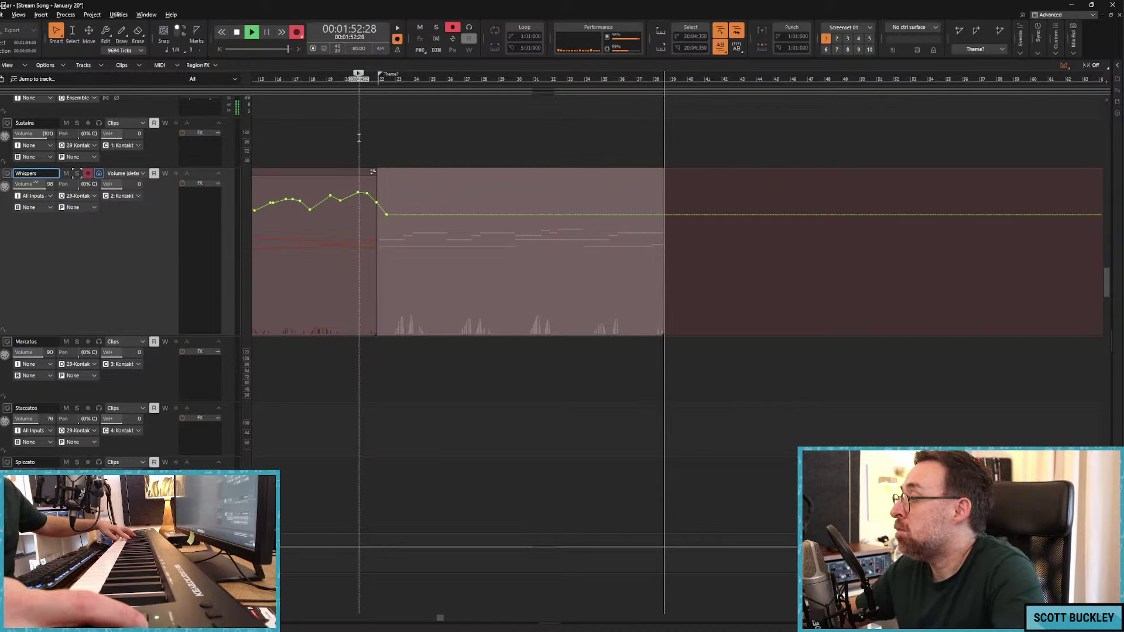
pyautogui.press('space')
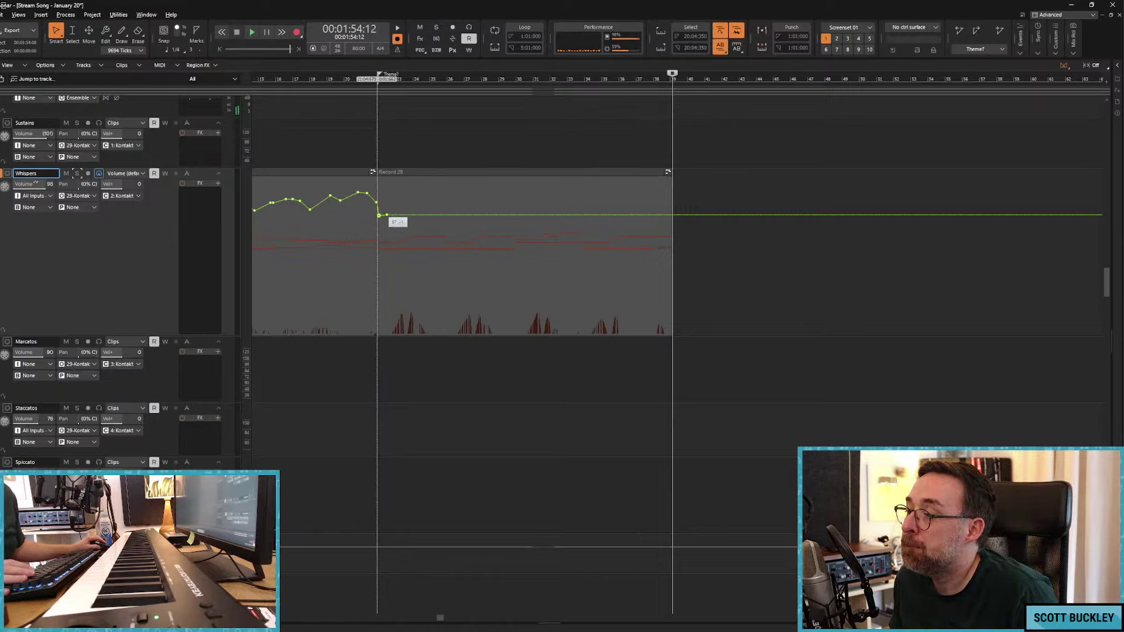
# Step: Shape the start of the new Whispers clip's volume envelope to rise from a low point at bar 22 to about bar 23
pyautogui.moveTo(379, 215); pyautogui.dragTo(381, 215)
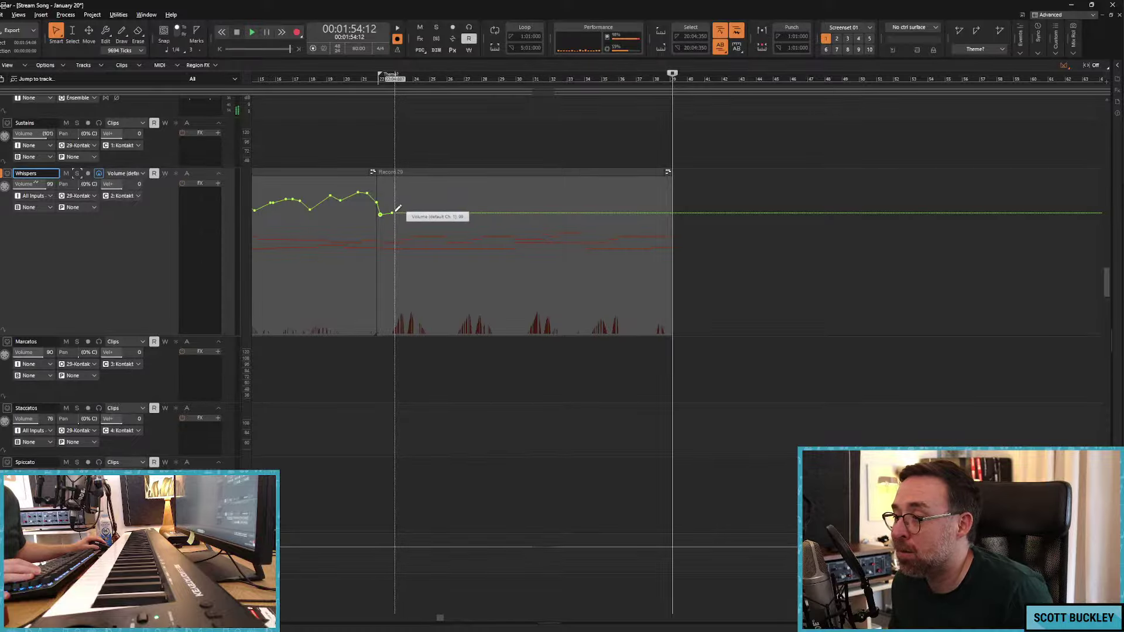
pyautogui.moveTo(406, 212); pyautogui.dragTo(406, 206)
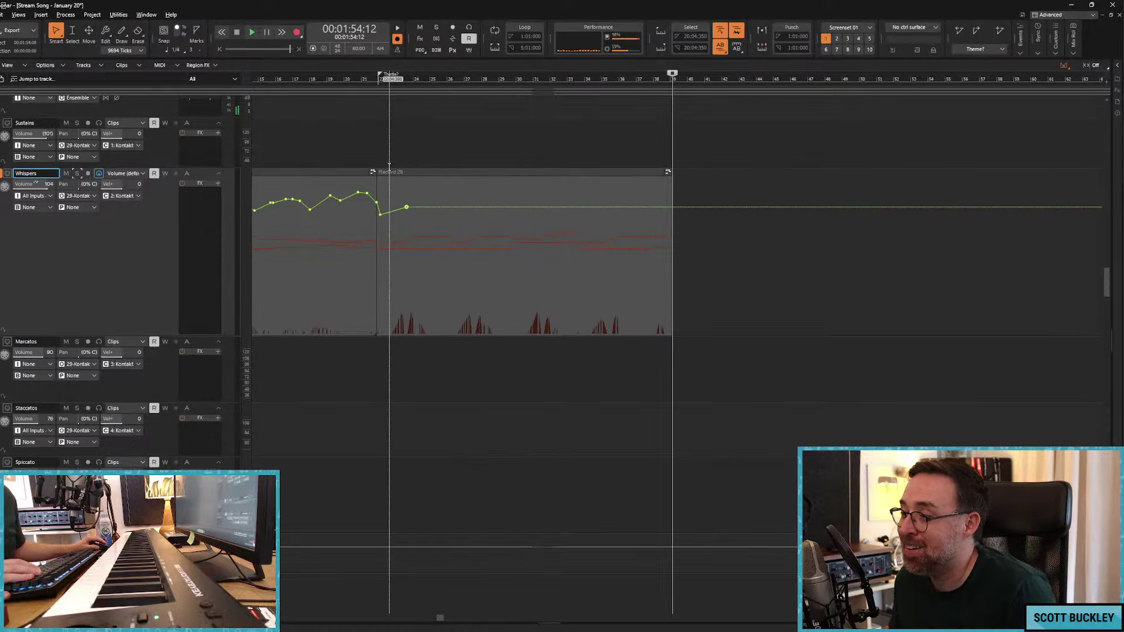
pyautogui.click(370, 138)
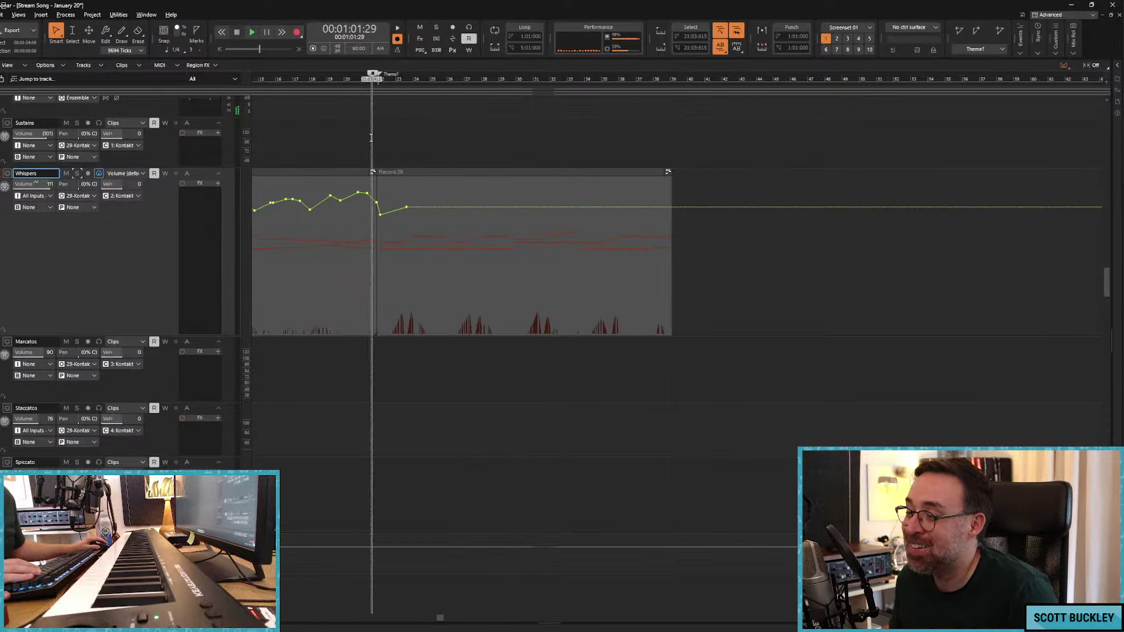
pyautogui.press('space')
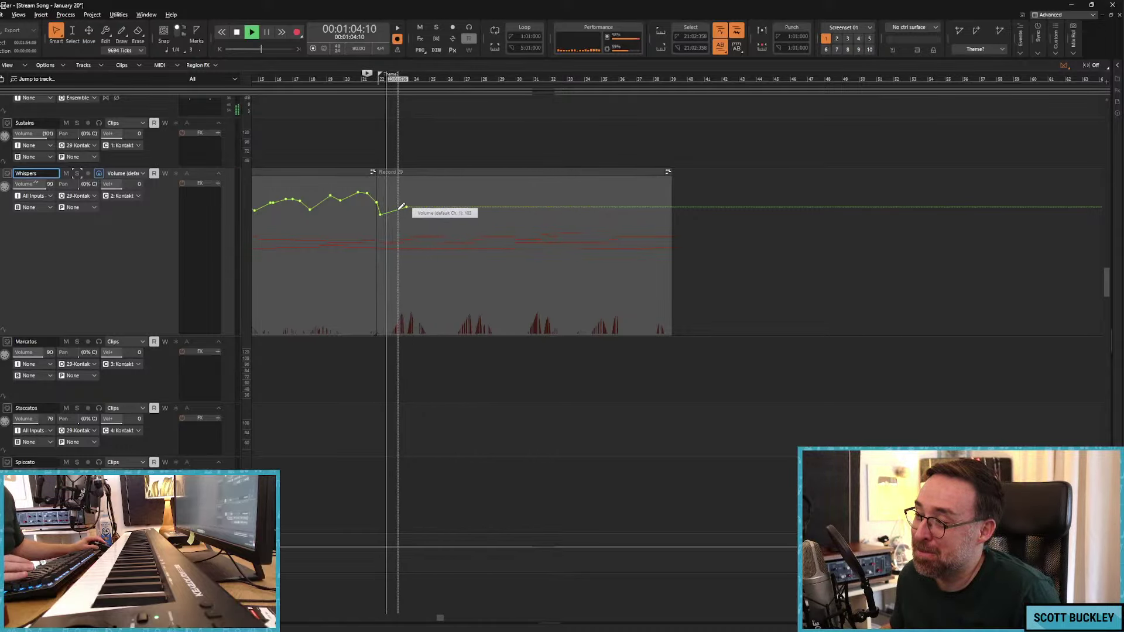
pyautogui.moveTo(402, 207); pyautogui.dragTo(403, 205)
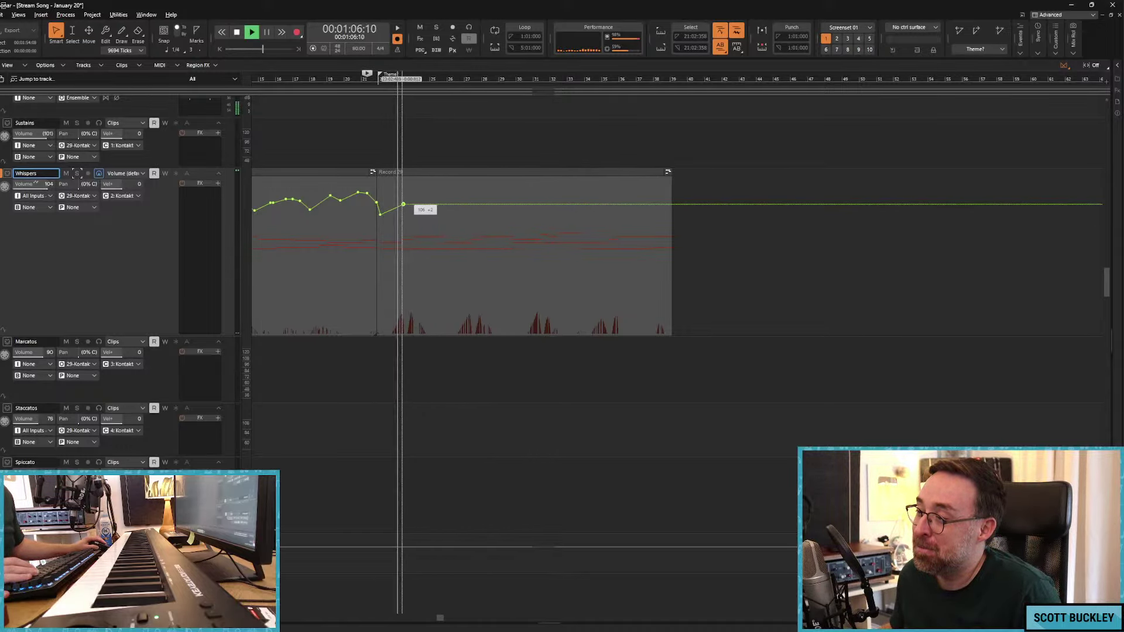
pyautogui.press('space')
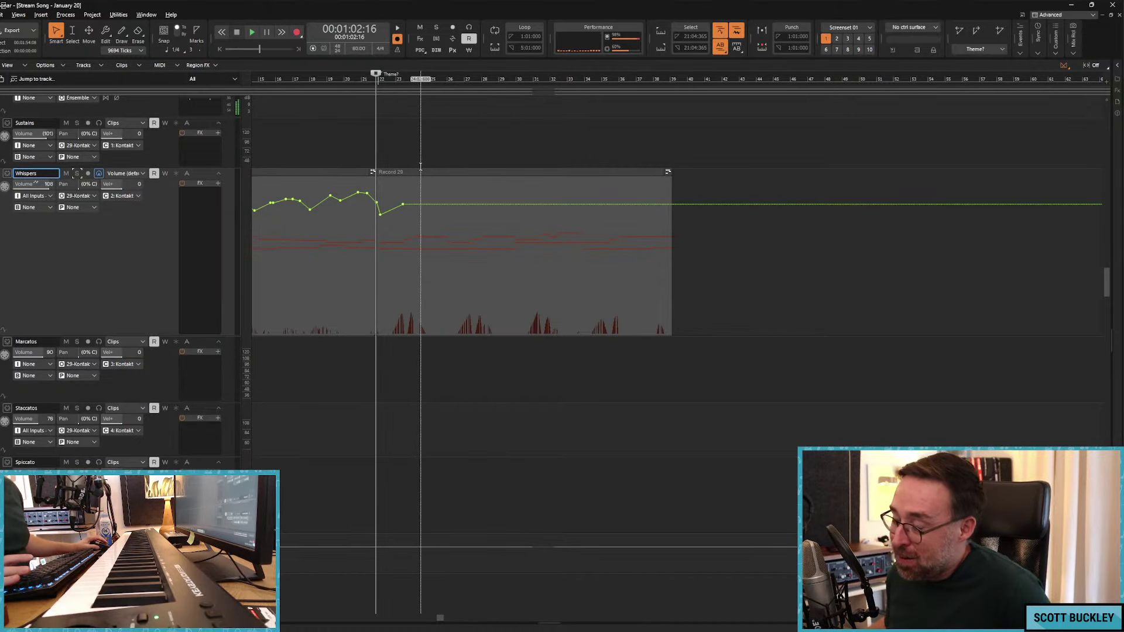
# Step: Continue the Whispers volume envelope in swells to about bar 31, with dips near bars 25 and 30, during playback
pyautogui.moveTo(402, 204)
pyautogui.mouseDown()
pyautogui.moveTo(439, 220)
pyautogui.moveTo(472, 212)
pyautogui.moveTo(469, 200)
pyautogui.mouseUp()
pyautogui.click(372, 159)
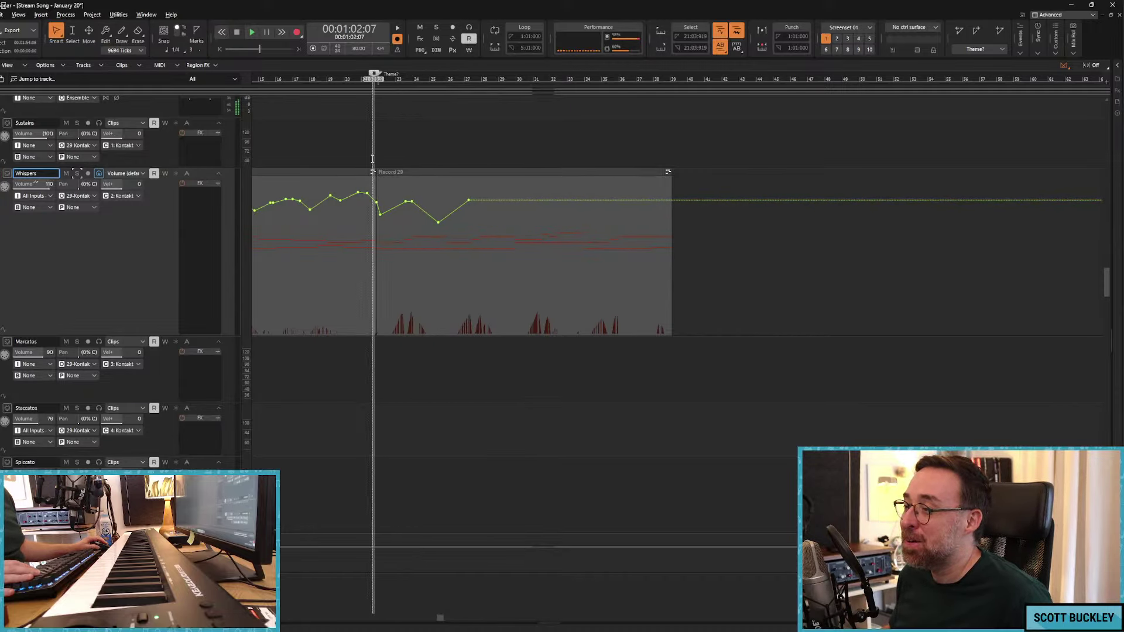
pyautogui.press('space')
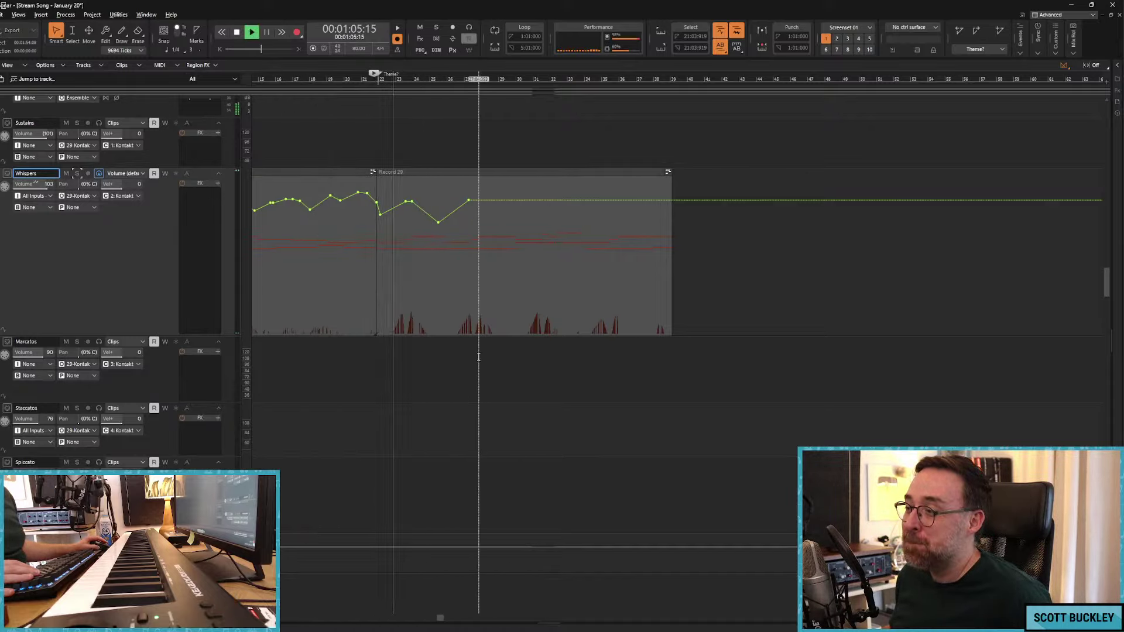
pyautogui.moveTo(407, 199)
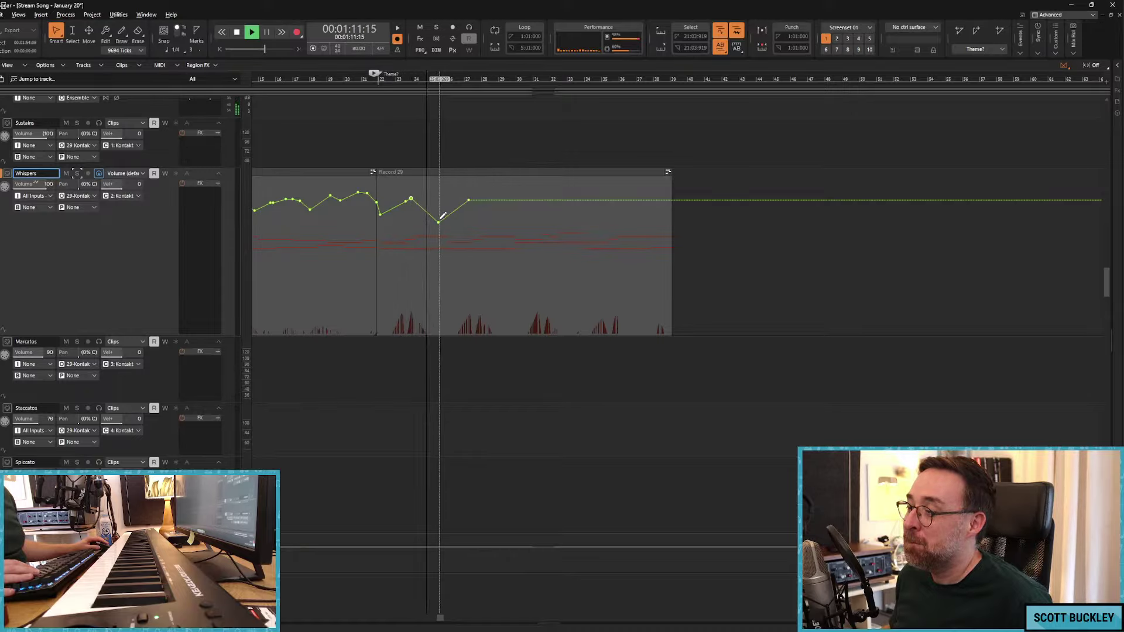
pyautogui.moveTo(440, 219); pyautogui.dragTo(438, 225)
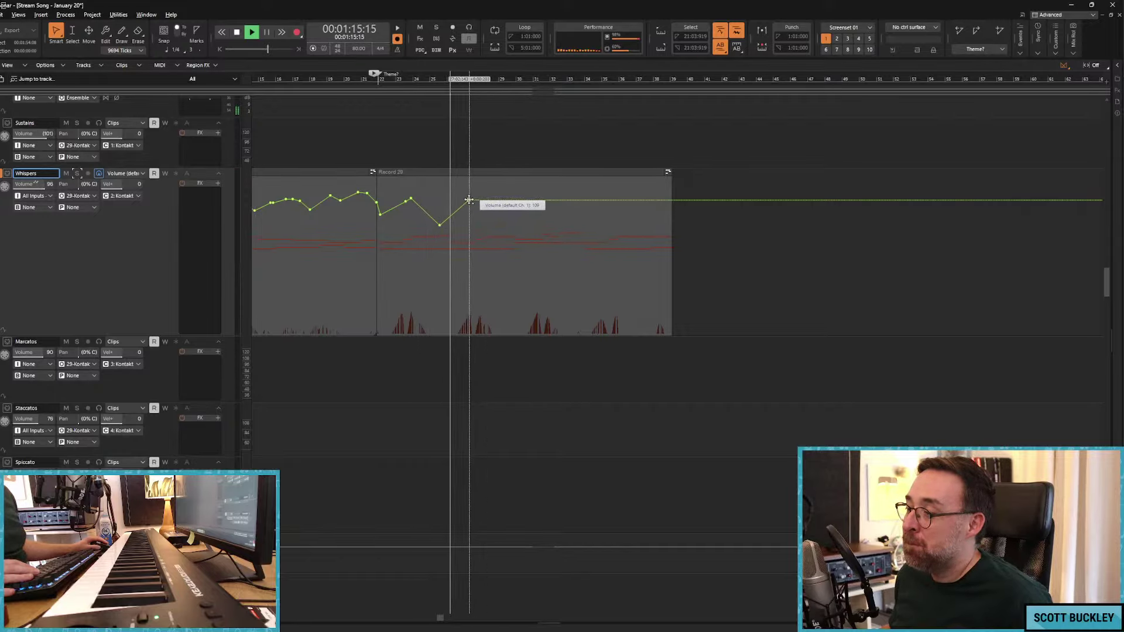
pyautogui.moveTo(469, 200); pyautogui.dragTo(542, 202)
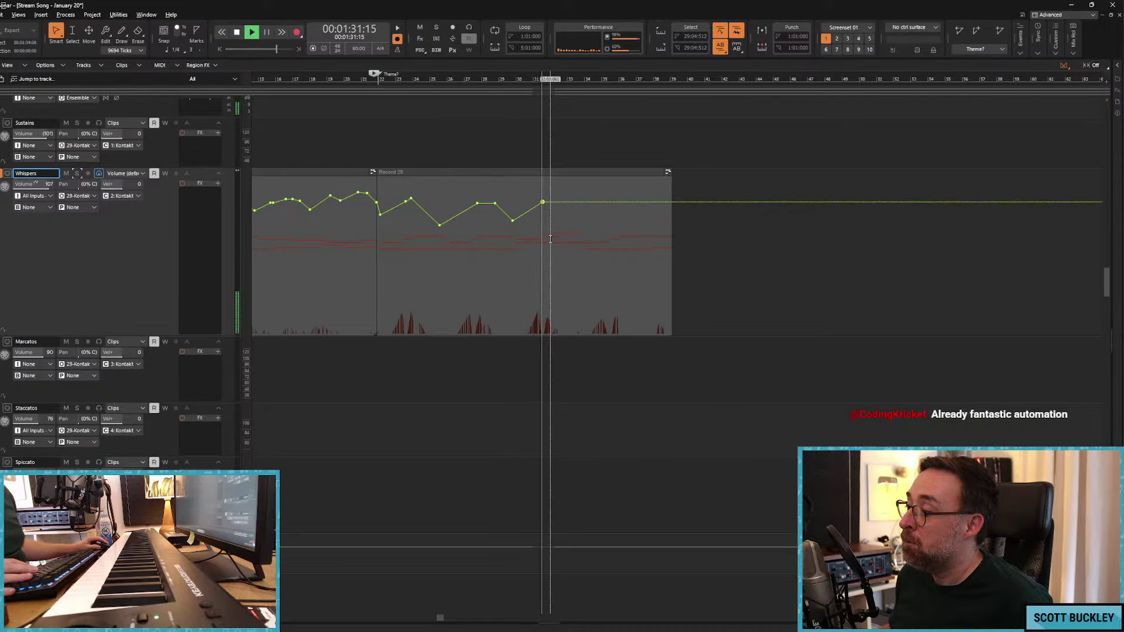
pyautogui.press('space')
# Step: Open the new Whispers clip's notes and extend the highest note's start near bar 32 back to the preceding note, then play it
pyautogui.hotkey('shift', 'i')
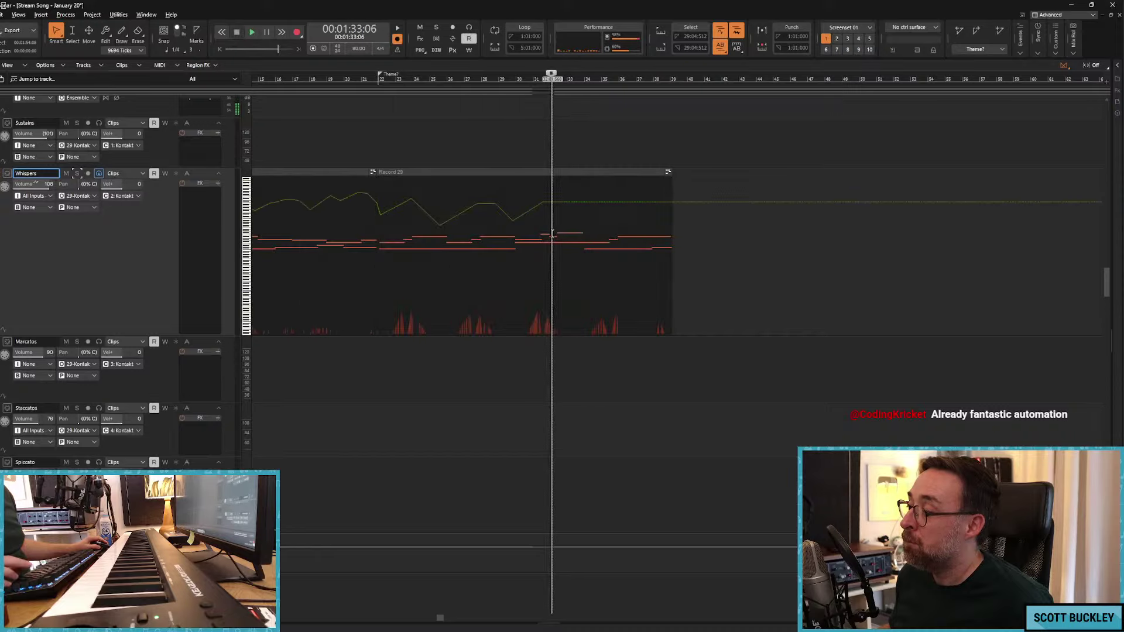
pyautogui.click(552, 173)
pyautogui.doubleClick(553, 177)
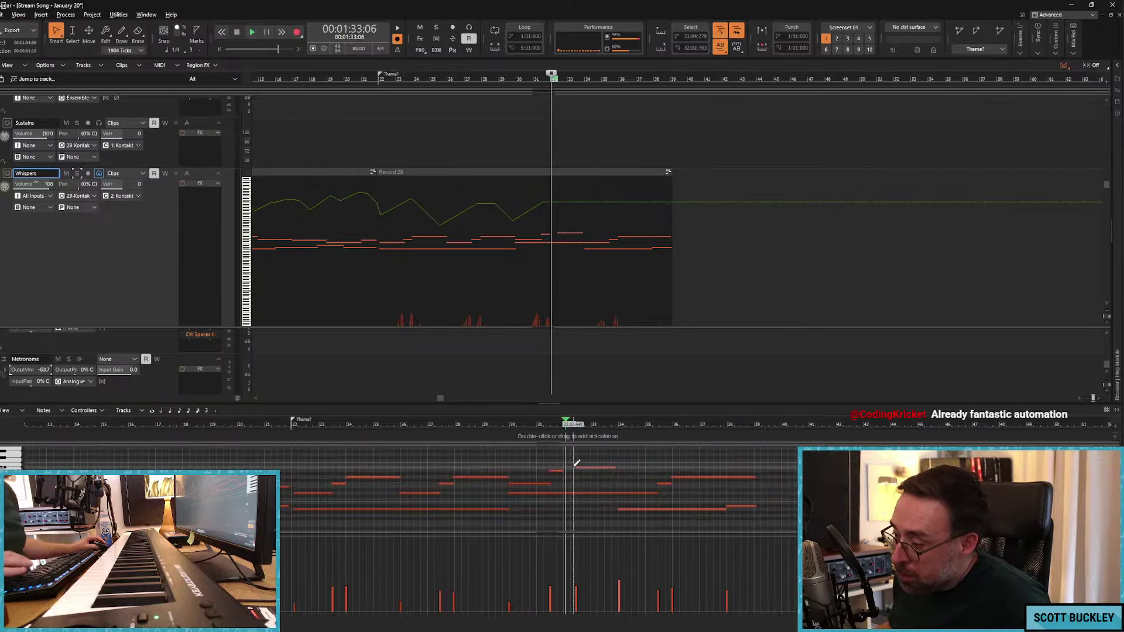
pyautogui.moveTo(576, 469); pyautogui.dragTo(573, 470)
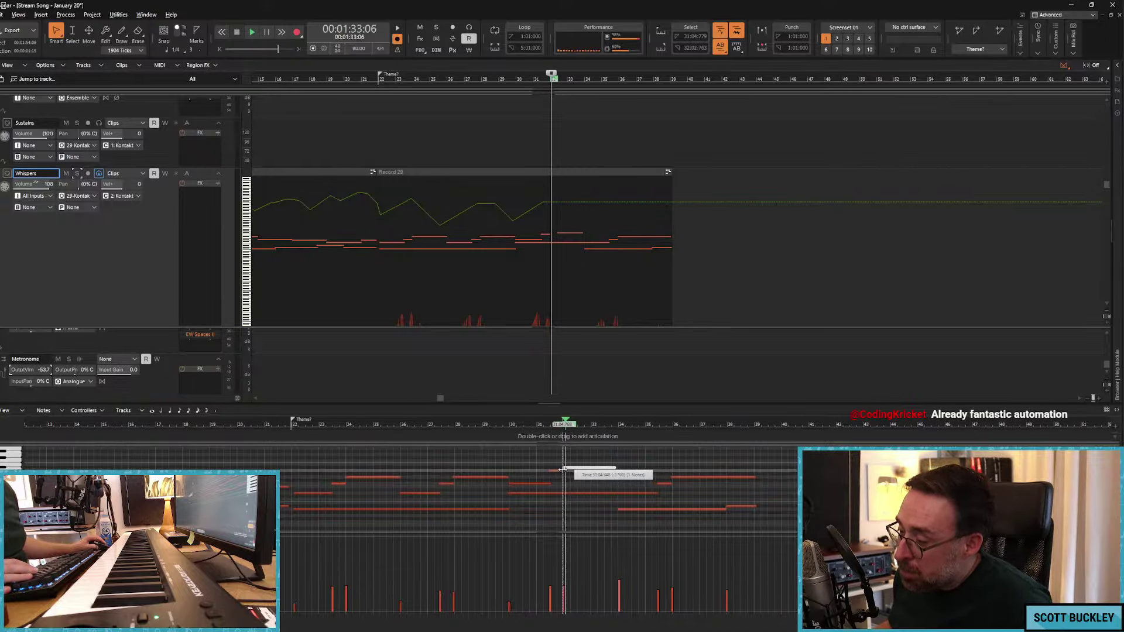
pyautogui.press('space')
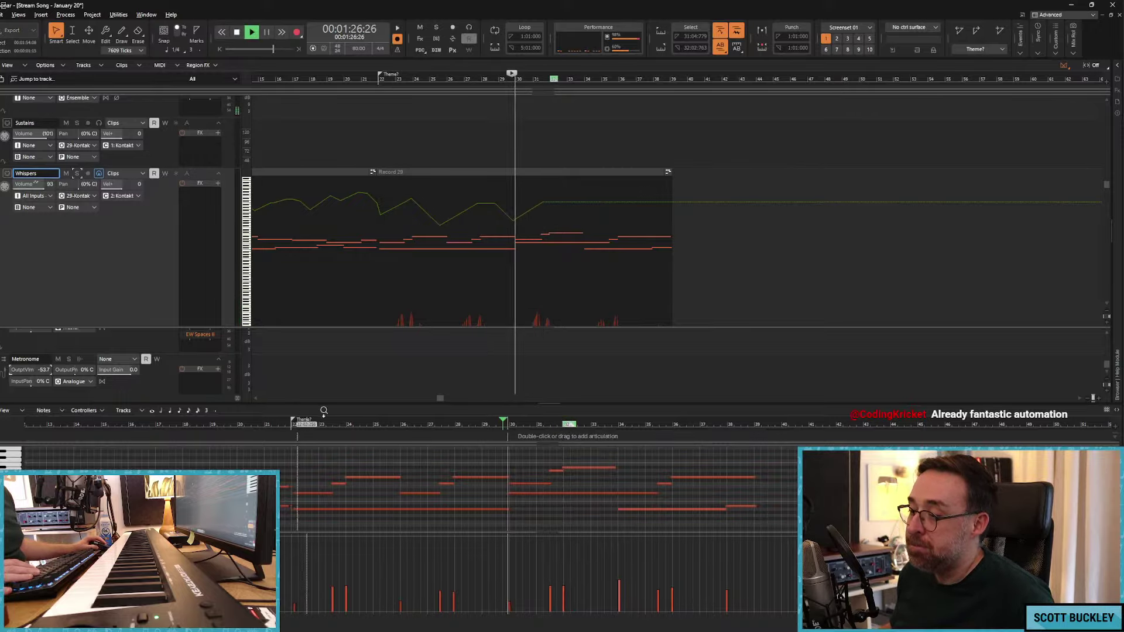
# Step: Continue the Whispers volume envelope in swells from about bar 32 to bar 38, dipping near bar 34 and ending low
pyautogui.press('d')
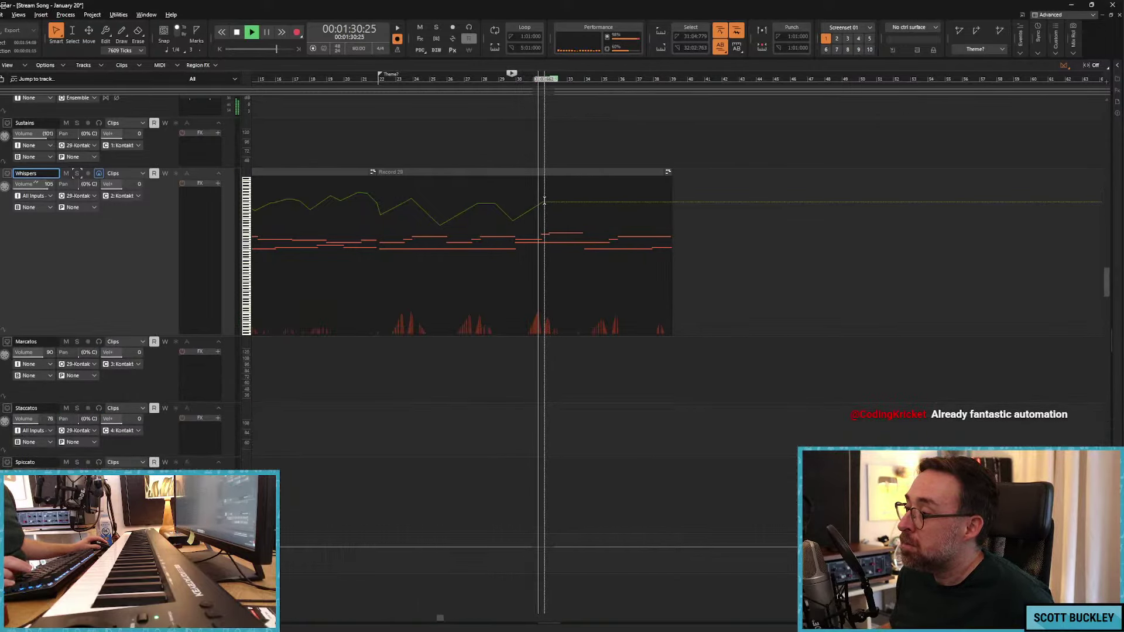
pyautogui.moveTo(544, 200)
pyautogui.mouseDown()
pyautogui.moveTo(550, 215)
pyautogui.moveTo(560, 201)
pyautogui.moveTo(580, 206)
pyautogui.moveTo(583, 226)
pyautogui.moveTo(605, 208)
pyautogui.moveTo(636, 210)
pyautogui.moveTo(657, 231)
pyautogui.mouseUp()
pyautogui.press('space')
pyautogui.click(348, 143)
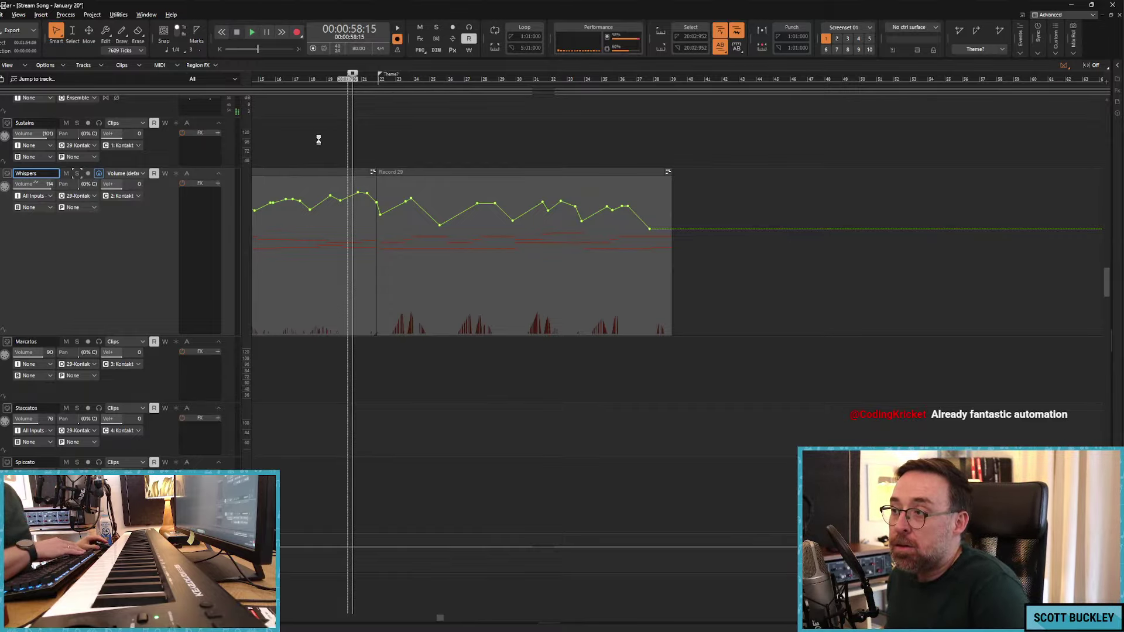
# Step: Insert a new audio track above the Winds folder at the start of the track list and enlarge its height
pyautogui.scroll(10, 316, 141)
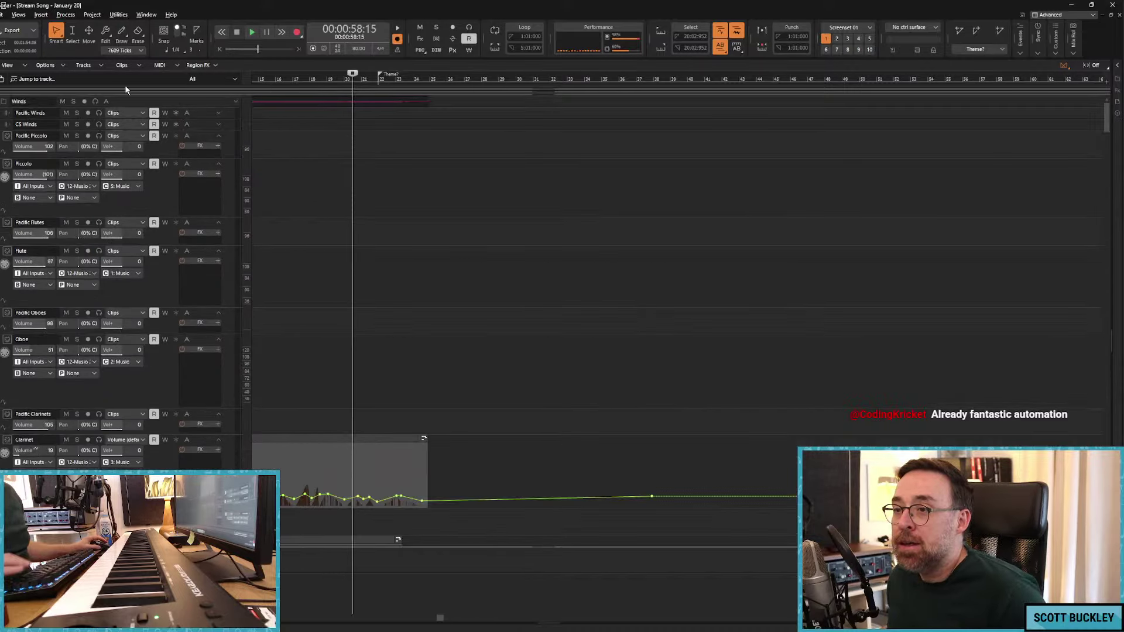
pyautogui.click(12, 103)
pyautogui.rightClick(11, 104)
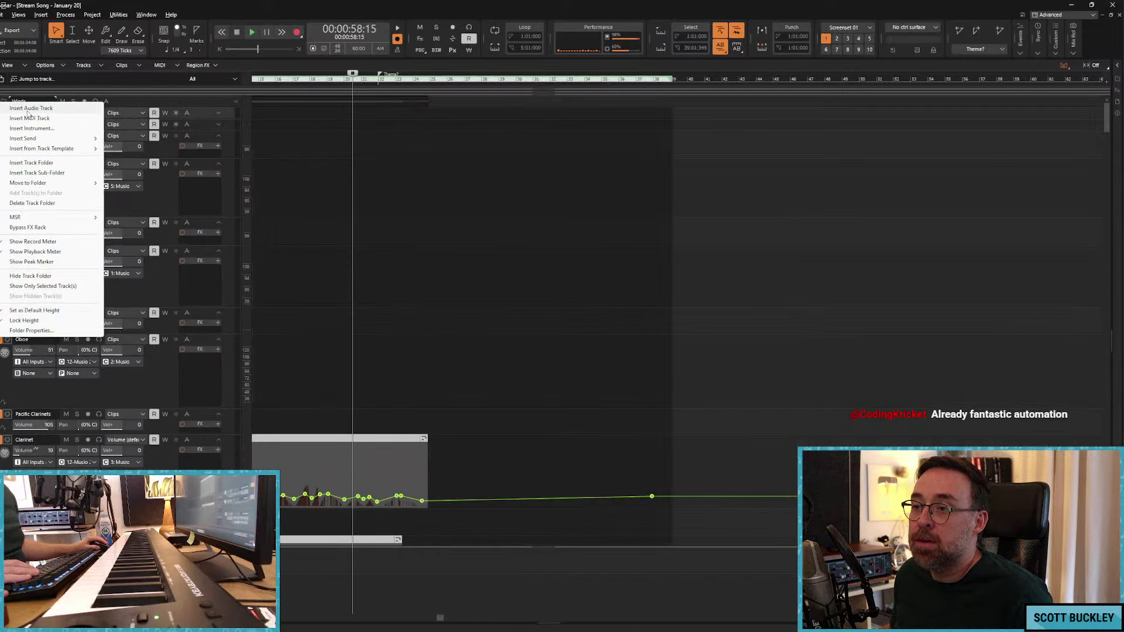
pyautogui.press('Escape')
pyautogui.press('Insert')
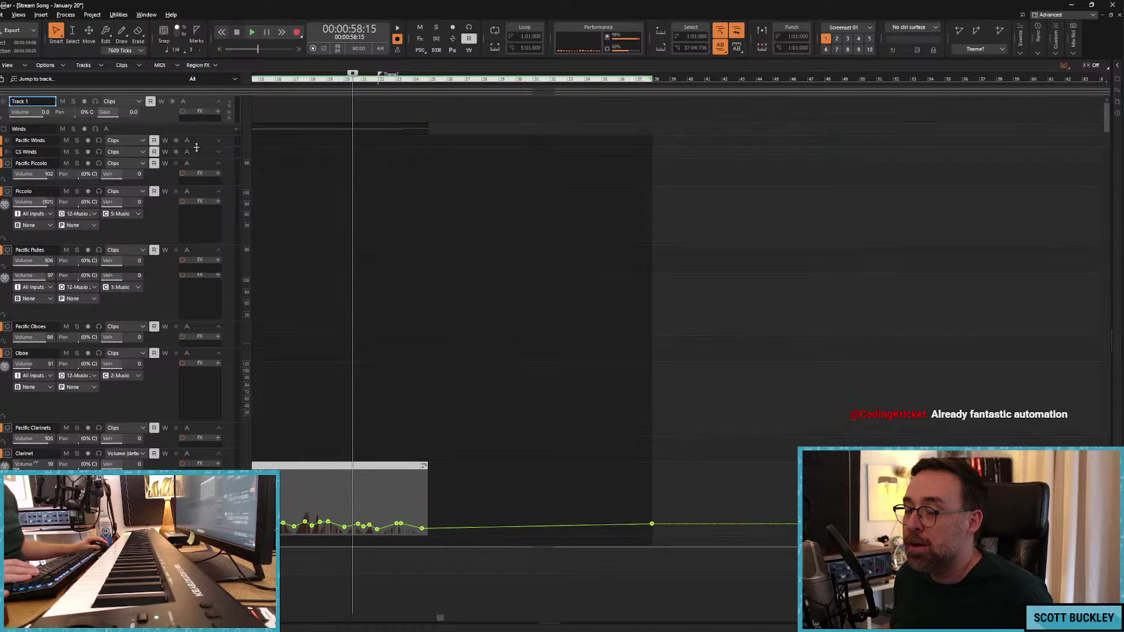
pyautogui.click(258, 147)
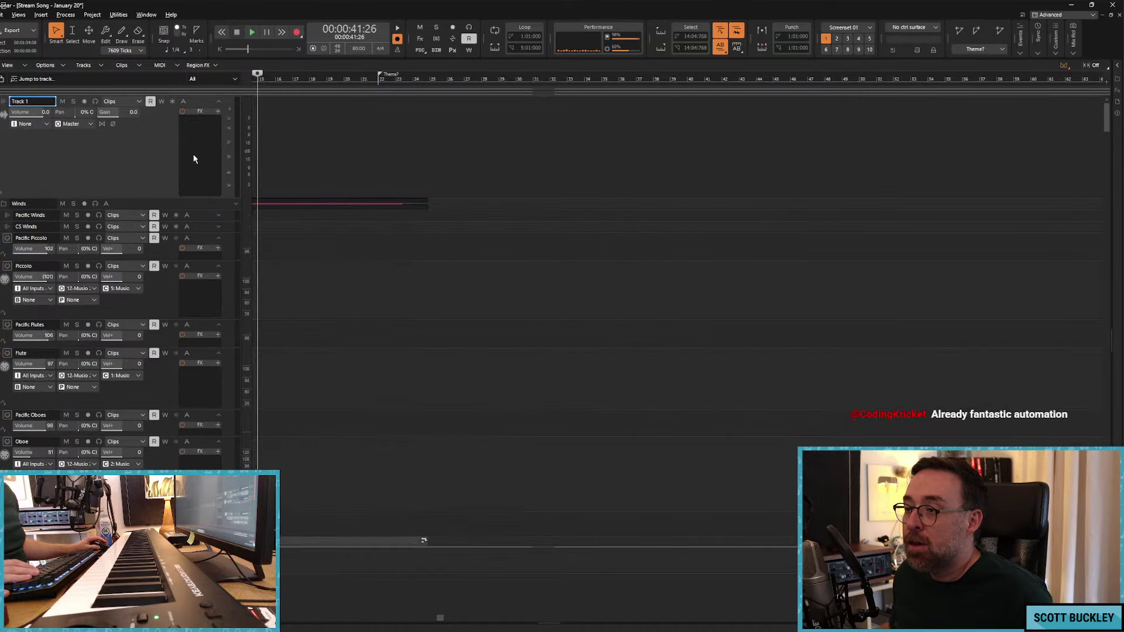
# Step: Insert the Musio soft synth on Track 1 and load the Hardanger Fiddle's Single String Legato patch by searching for "hardan"
pyautogui.rightClick(194, 155)
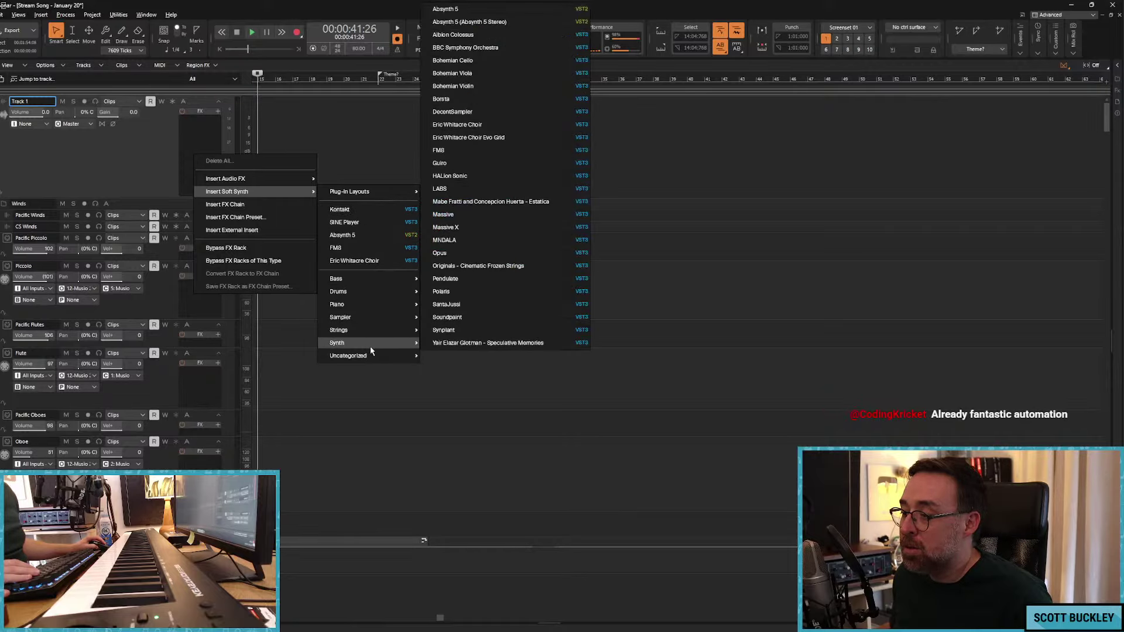
pyautogui.moveTo(370, 355)
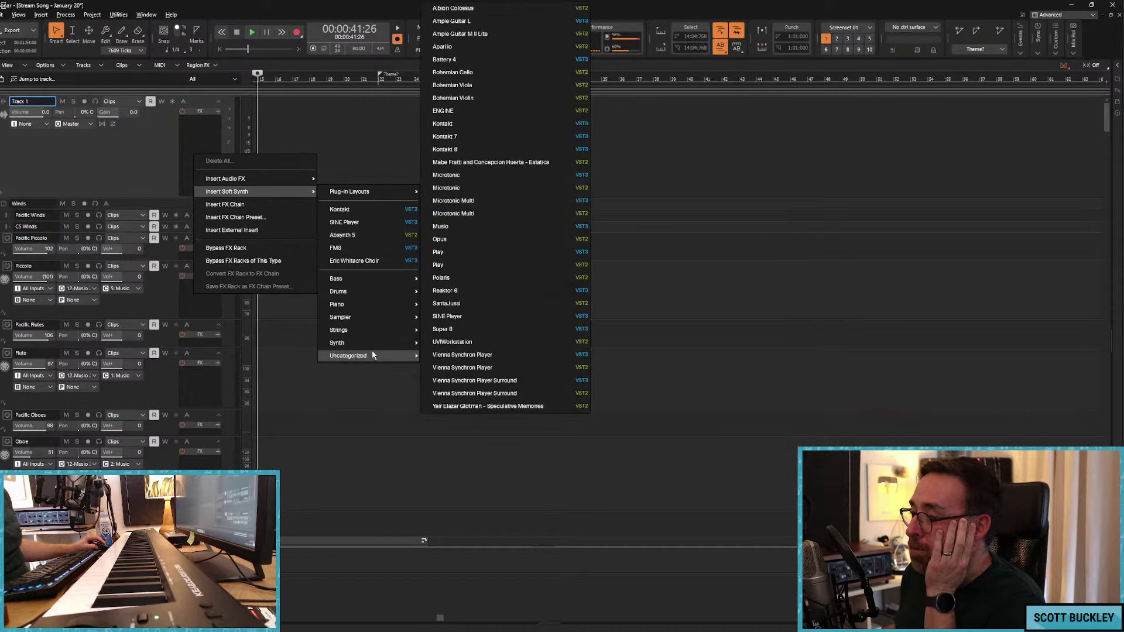
pyautogui.click(474, 226)
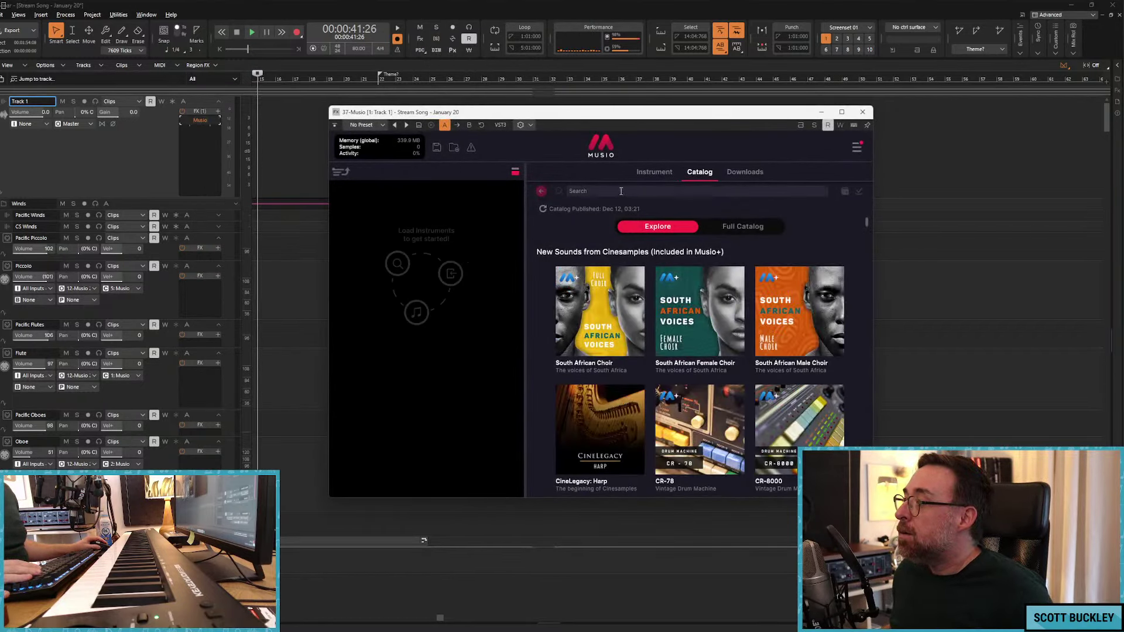
pyautogui.click(617, 191)
pyautogui.press('Return')
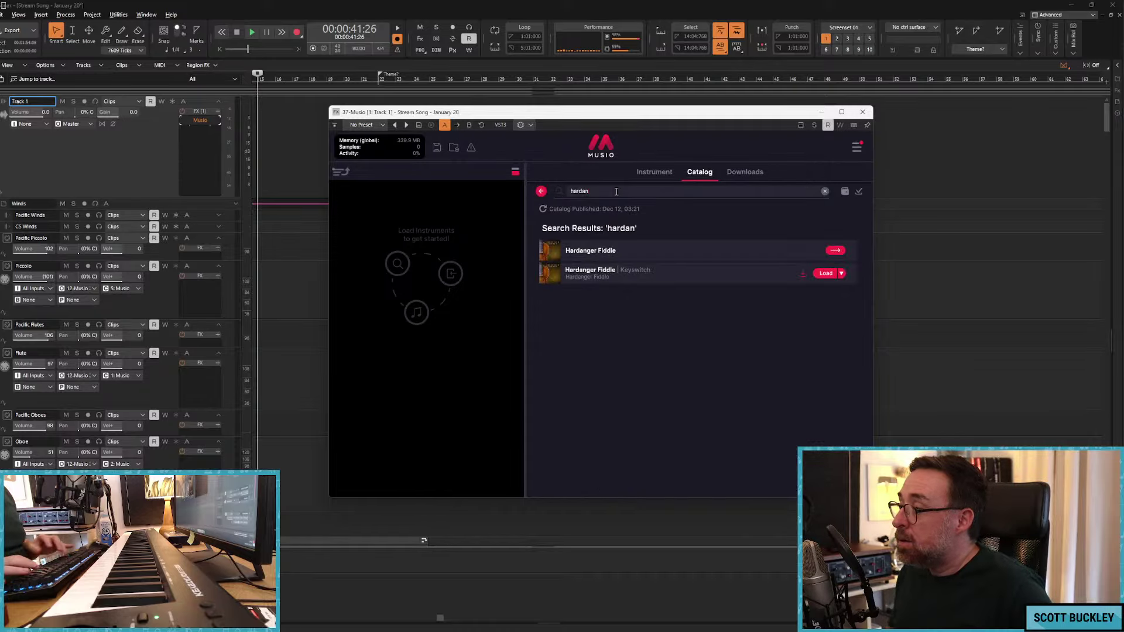
pyautogui.click(836, 250)
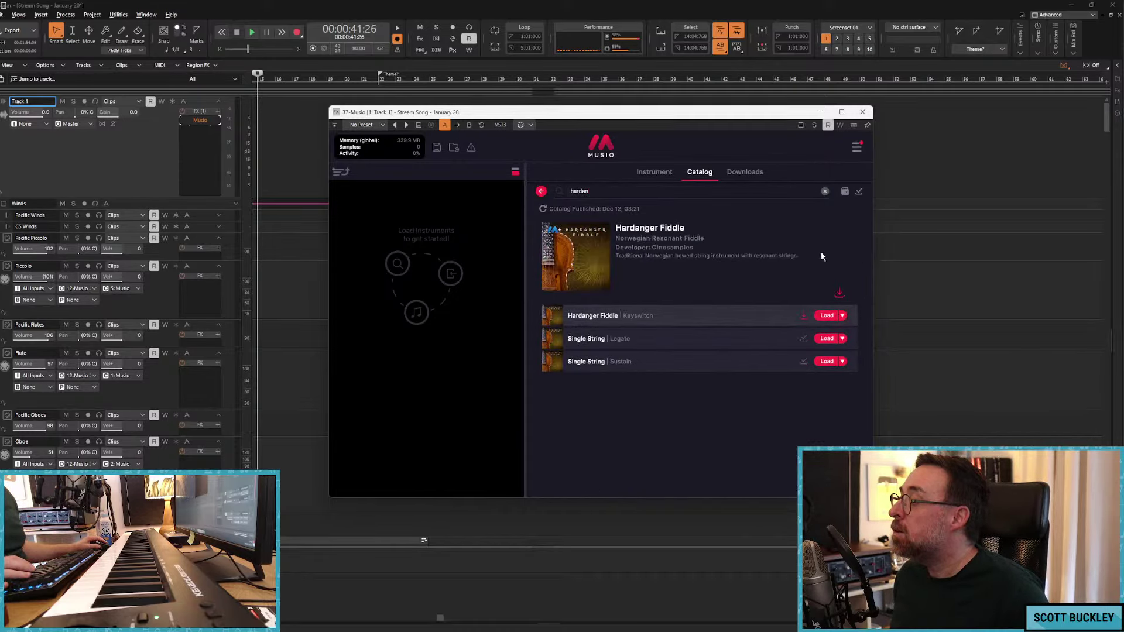
pyautogui.click(819, 343)
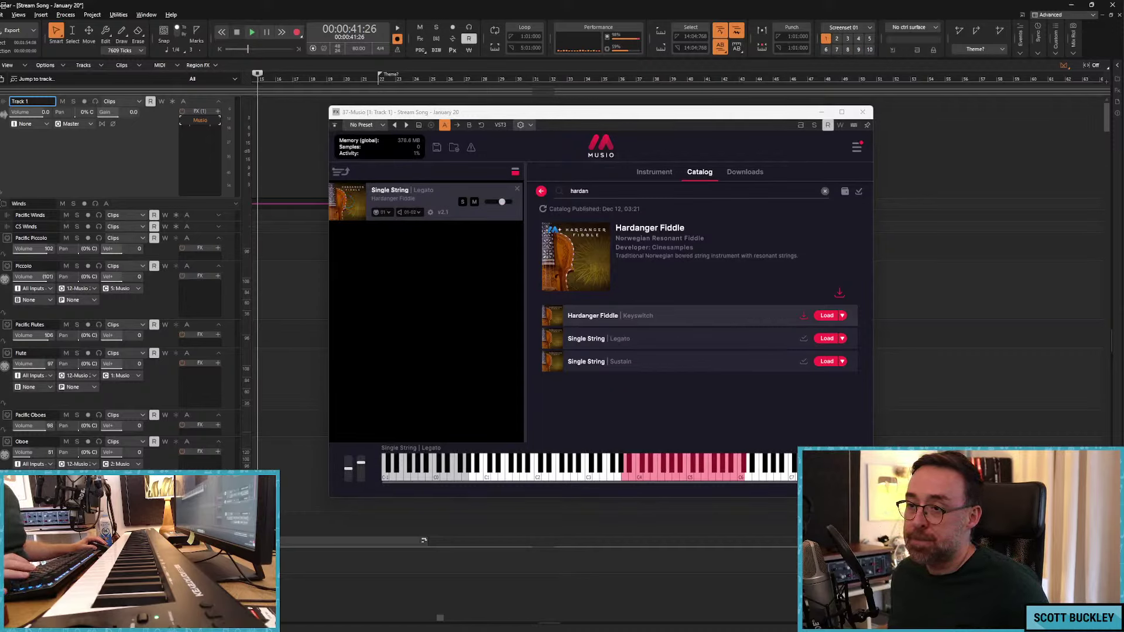
# Step: Insert a MIDI track between Track 1 and the Winds folder and enlarge its height
pyautogui.rightClick(18, 204)
pyautogui.click(26, 219)
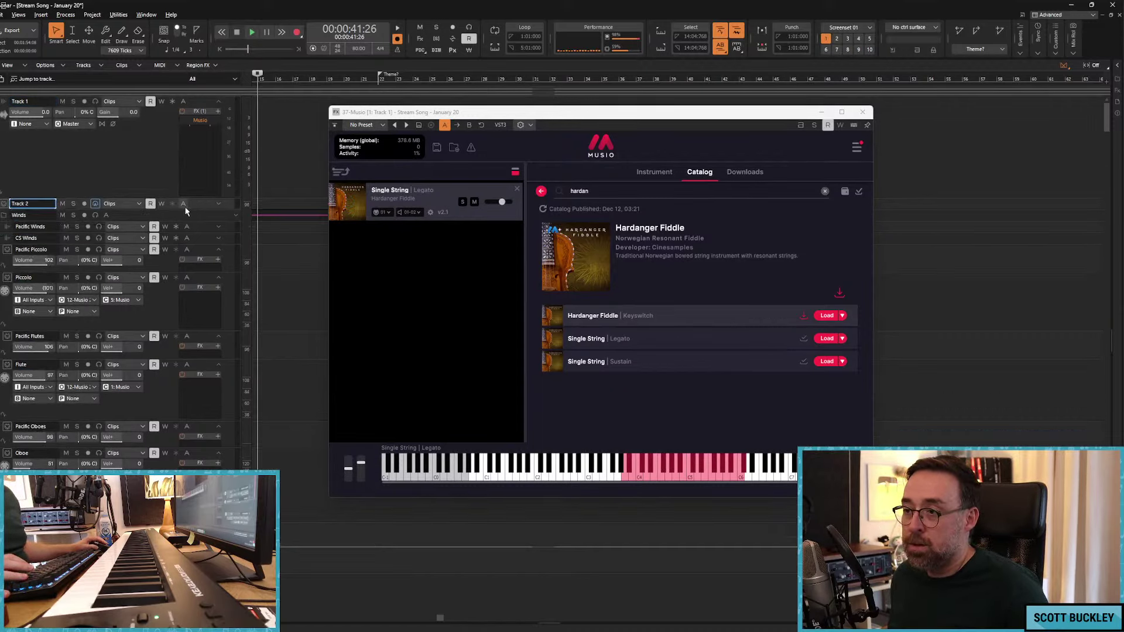
pyautogui.moveTo(172, 209); pyautogui.dragTo(157, 279)
# Step: Route Track 1's output to the Strings bus and Track 2's output to the 37-Musio instrument
pyautogui.click(90, 124)
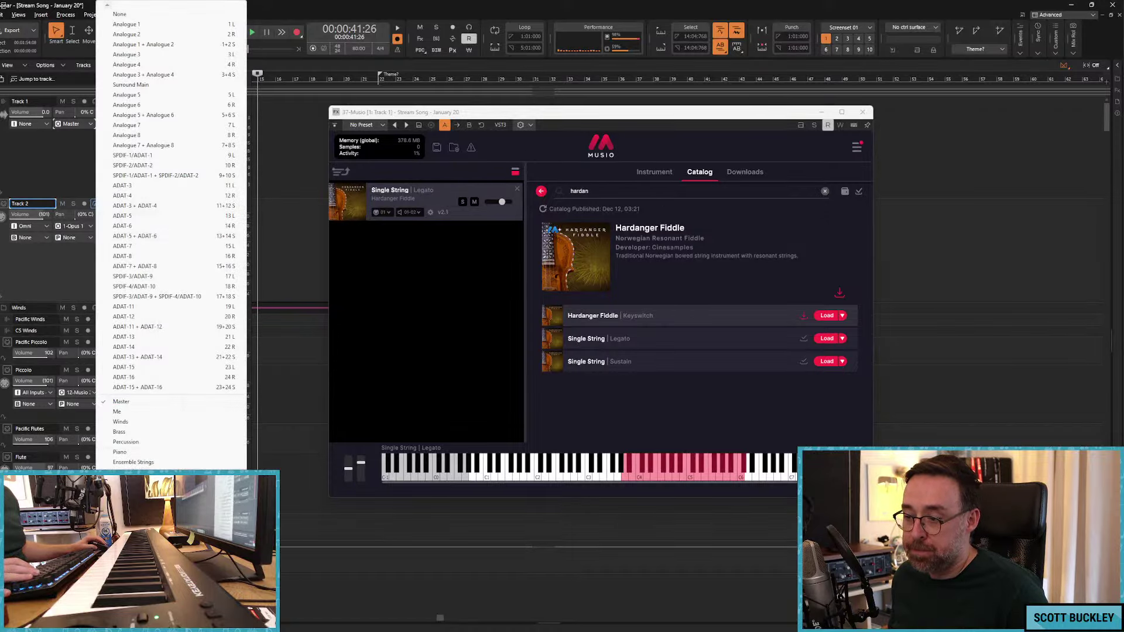
pyautogui.click(120, 472)
pyautogui.click(76, 226)
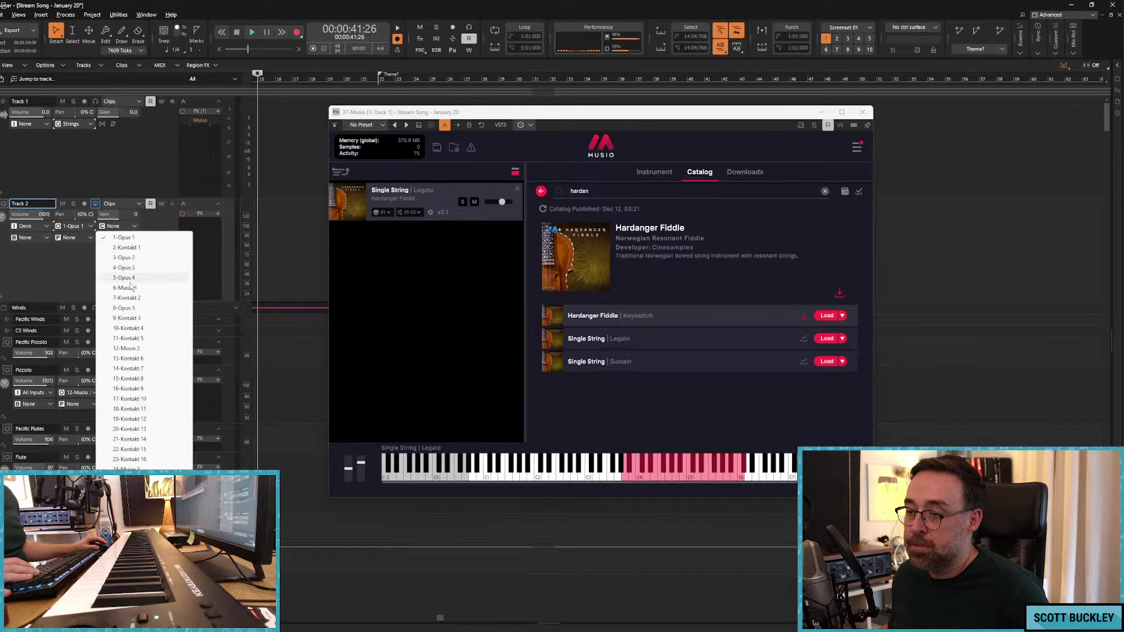
pyautogui.click(126, 600)
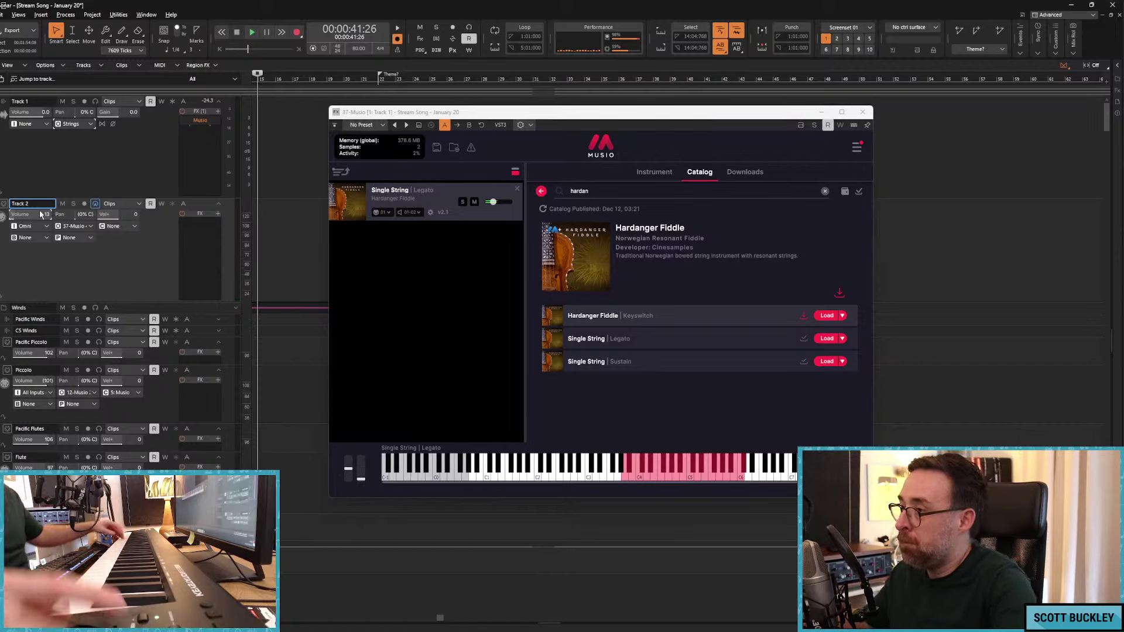
# Step: Play the passage leading into the theme at bar 22 to try out the fiddle sound
pyautogui.click(356, 83)
pyautogui.press('space')
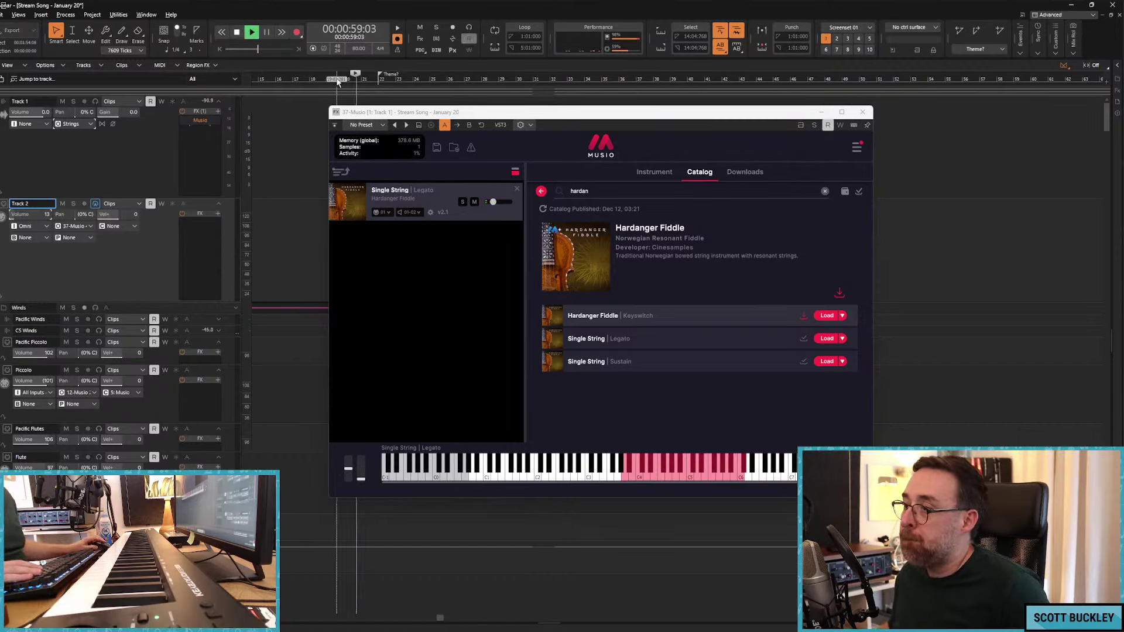
pyautogui.press('space')
pyautogui.click(317, 82)
pyautogui.press('space')
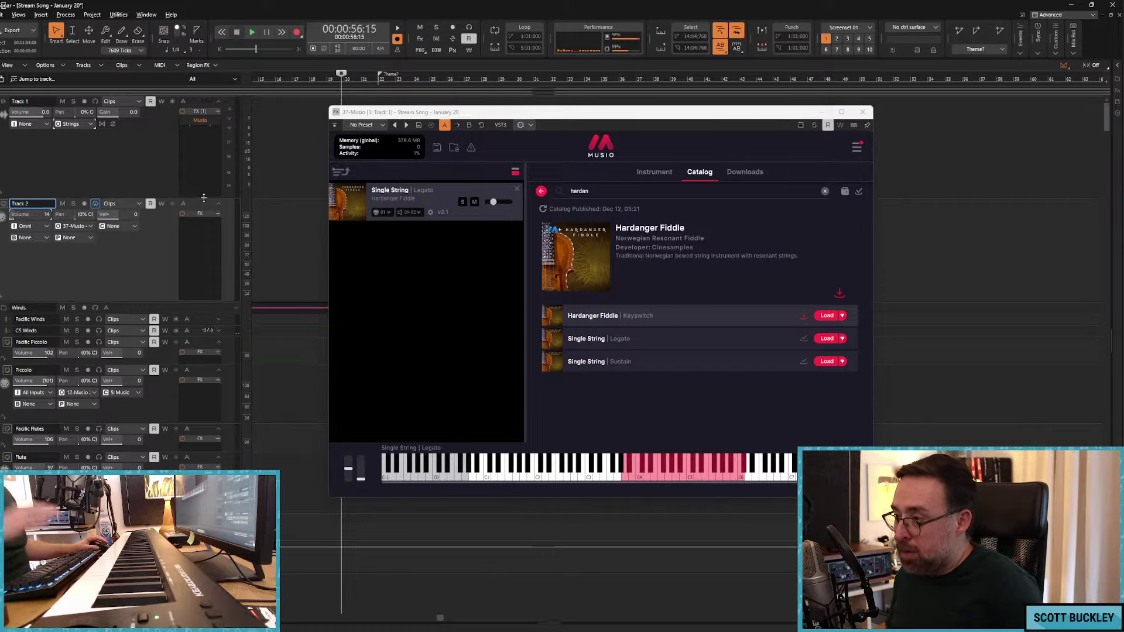
# Step: Review the audio driver's buffer size and latency settings in the preferences
pyautogui.press('p')
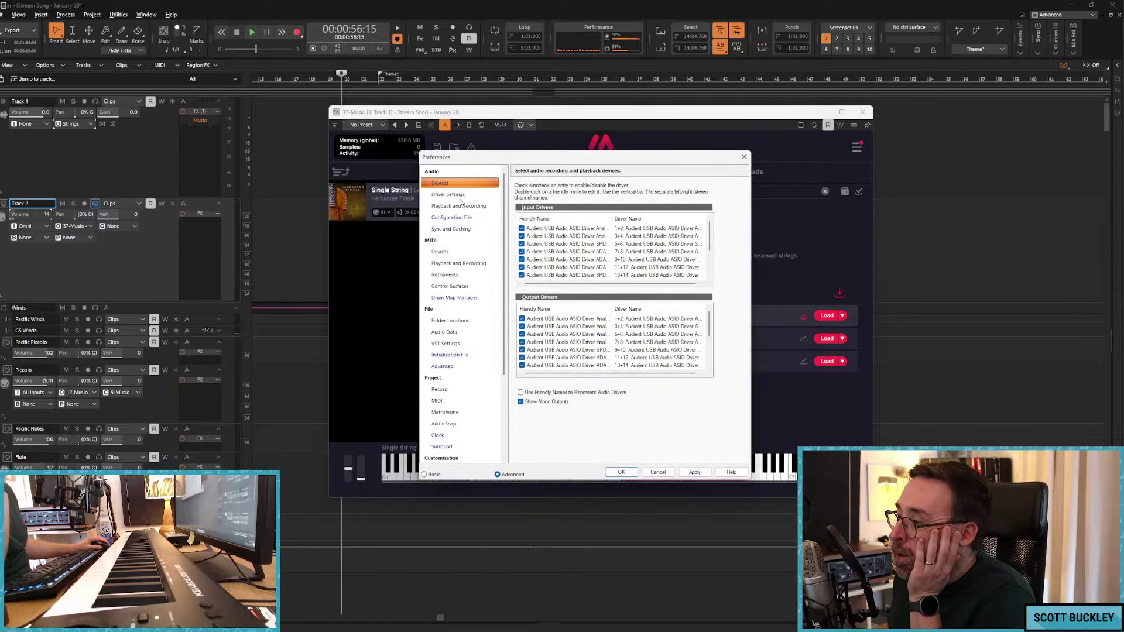
pyautogui.click(454, 195)
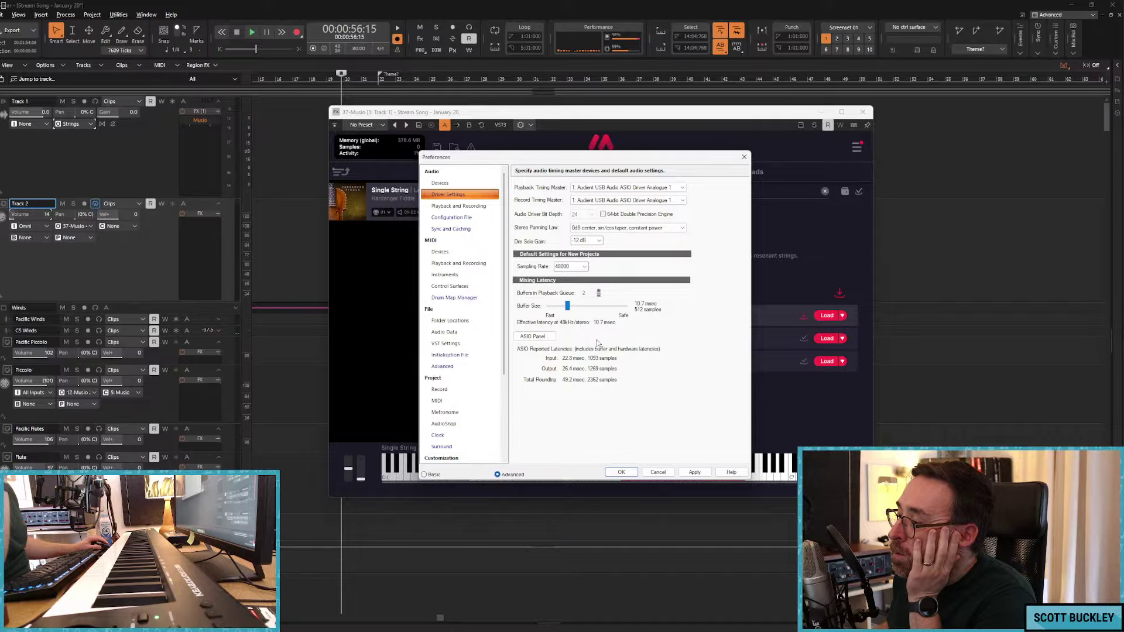
pyautogui.click(621, 469)
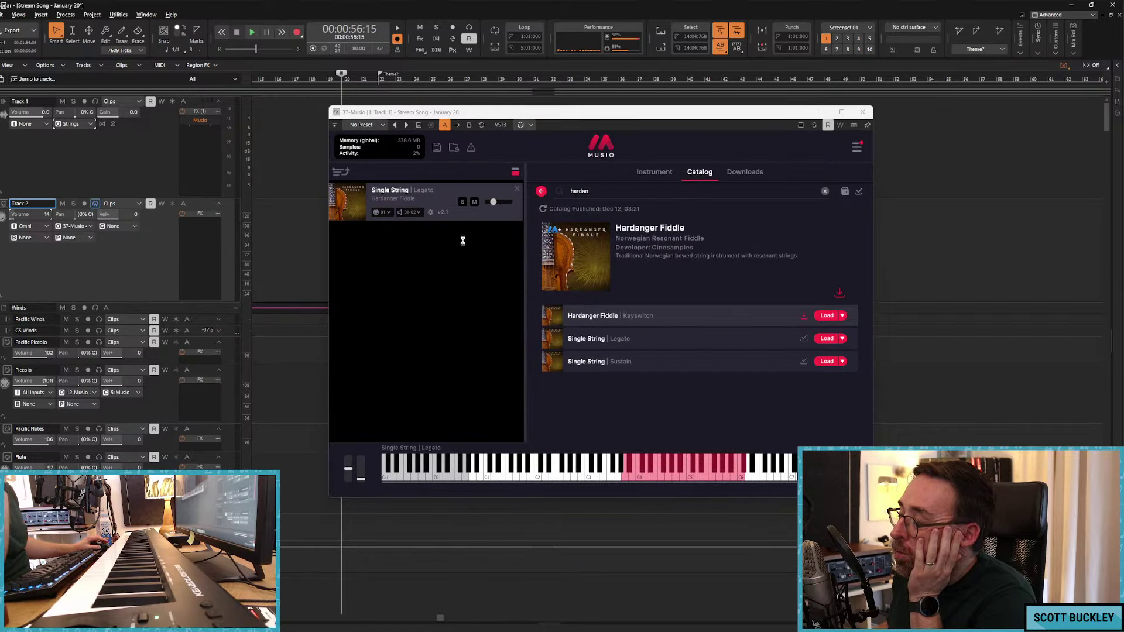
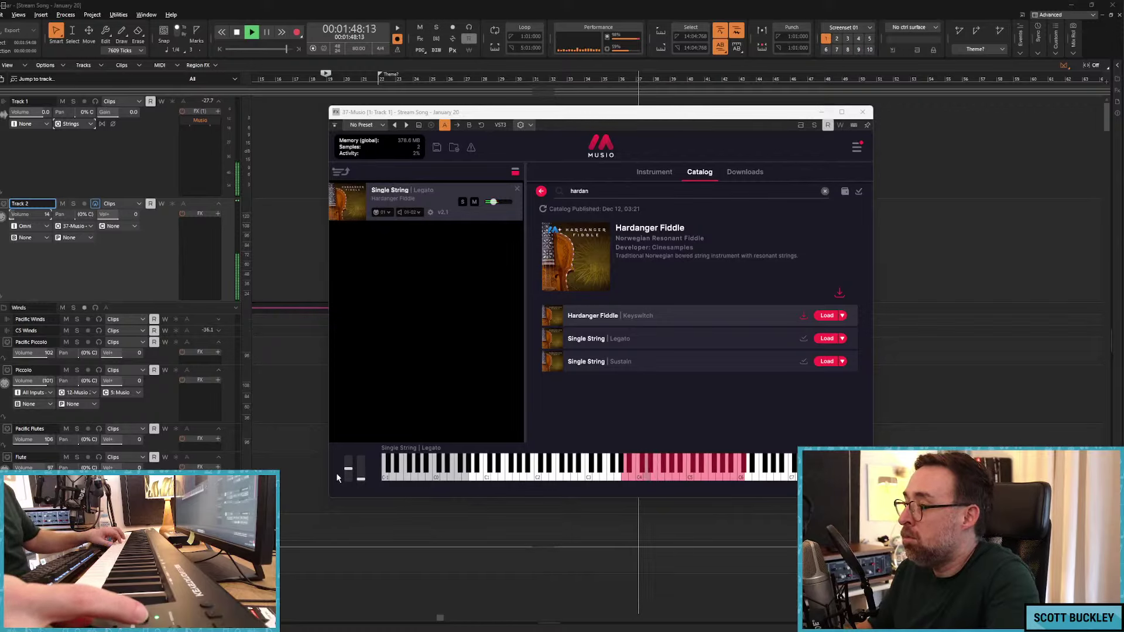
# Step: Return the playback position to about bar 20, stop playback and lower Track 1's volume to -4.2
pyautogui.click(320, 76)
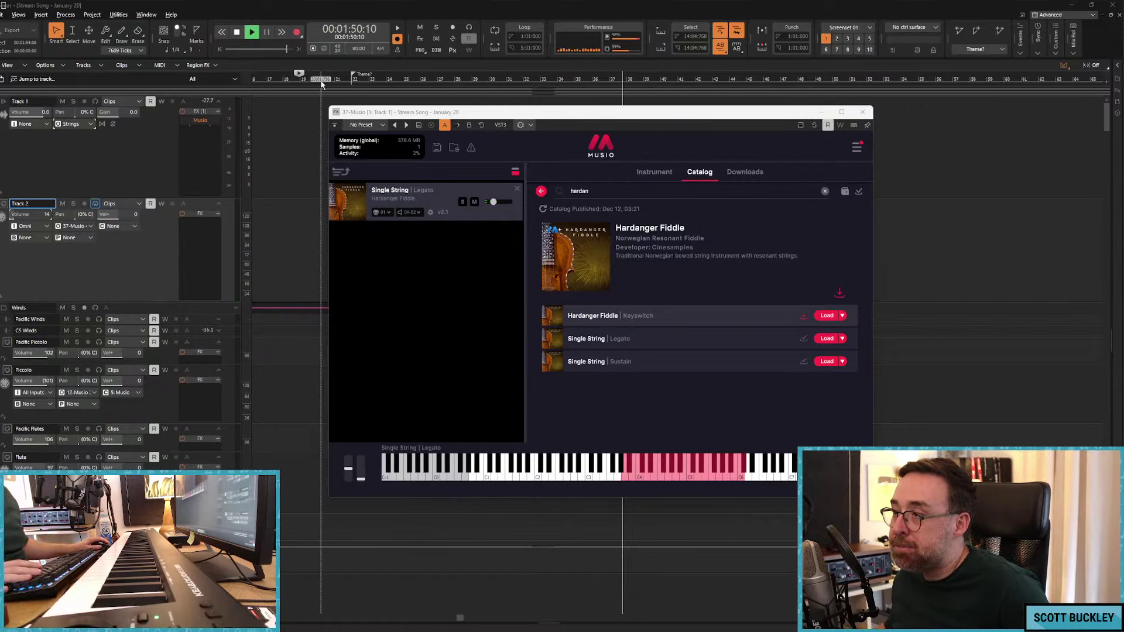
pyautogui.press('space')
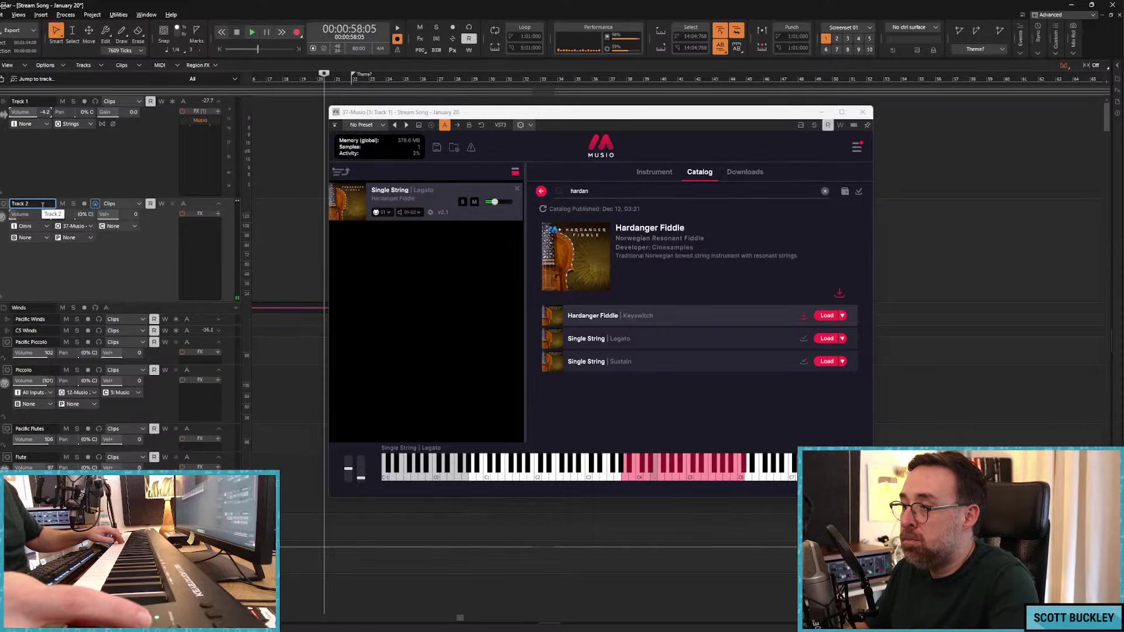
pyautogui.press('r')
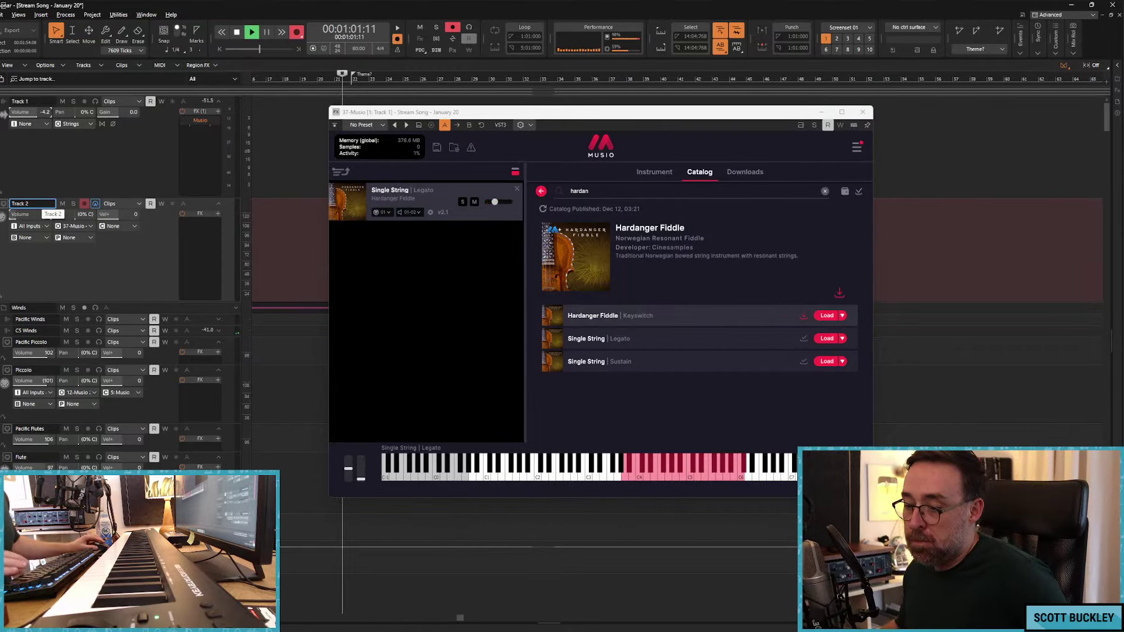
pyautogui.press('space')
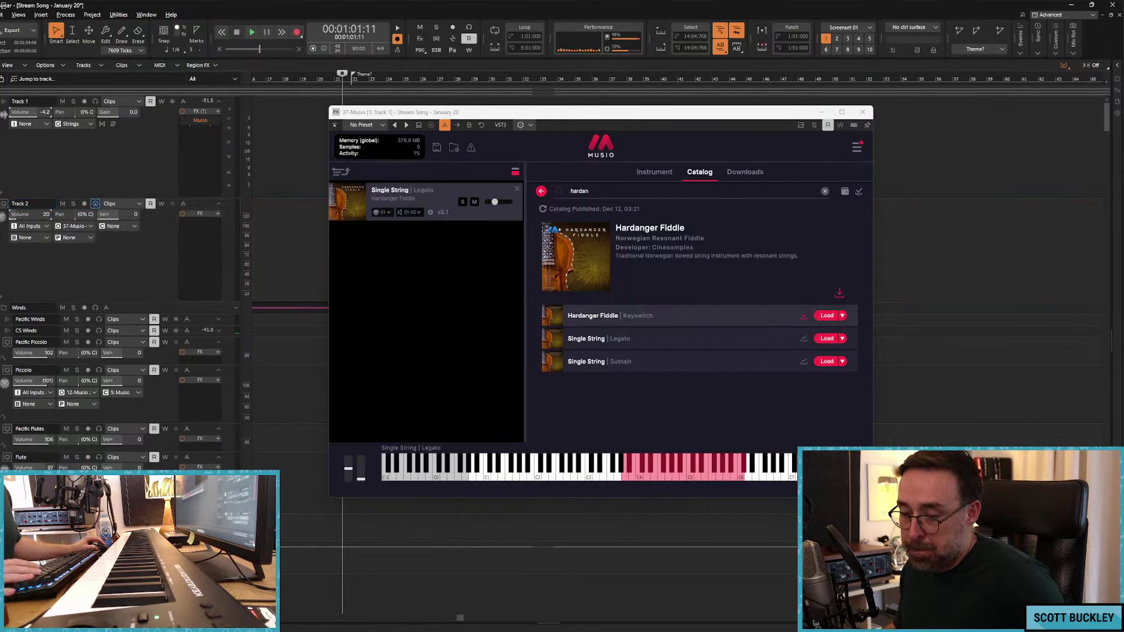
pyautogui.press('r')
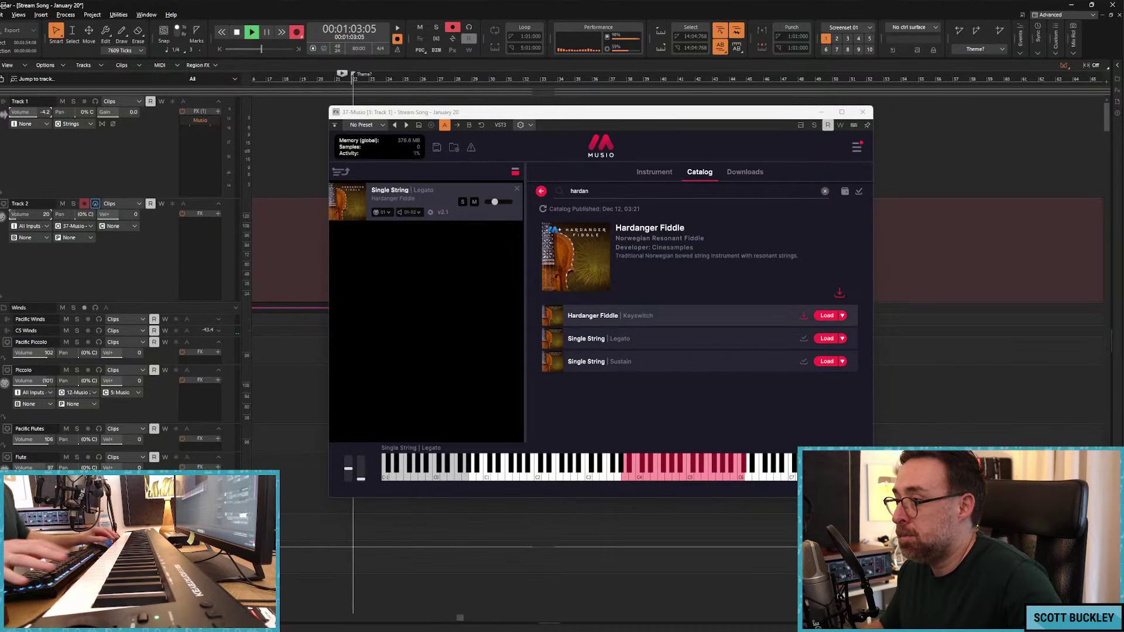
pyautogui.press('space')
# Step: Record a Hardanger fiddle part on Track 2 from about bar 22 to bar 39 and close the Musio window
pyautogui.press('r')
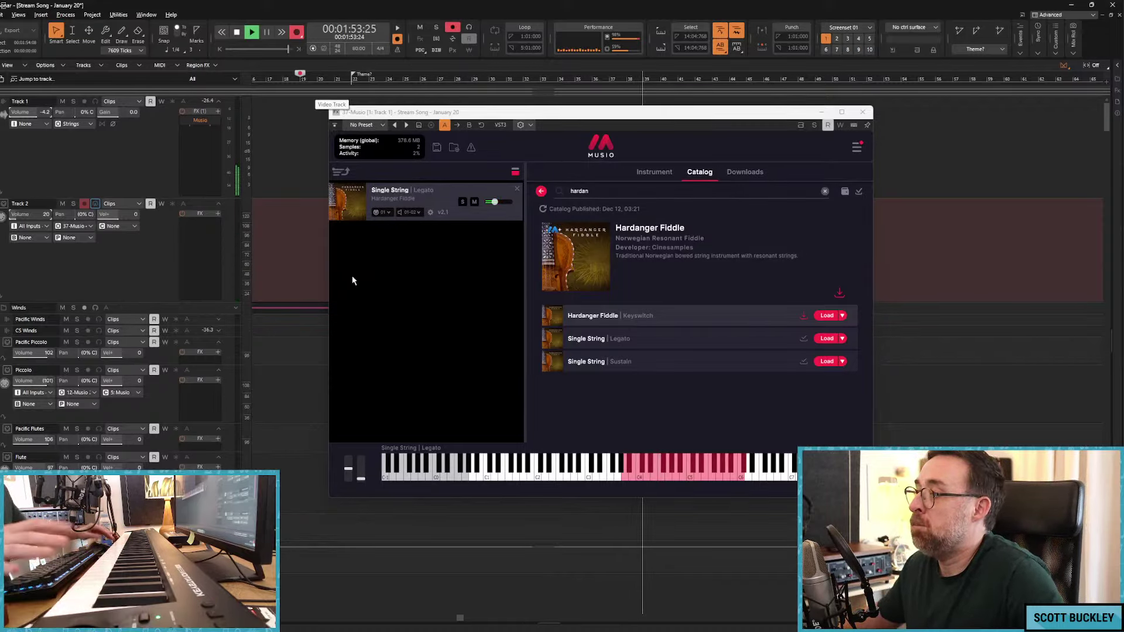
pyautogui.click(862, 112)
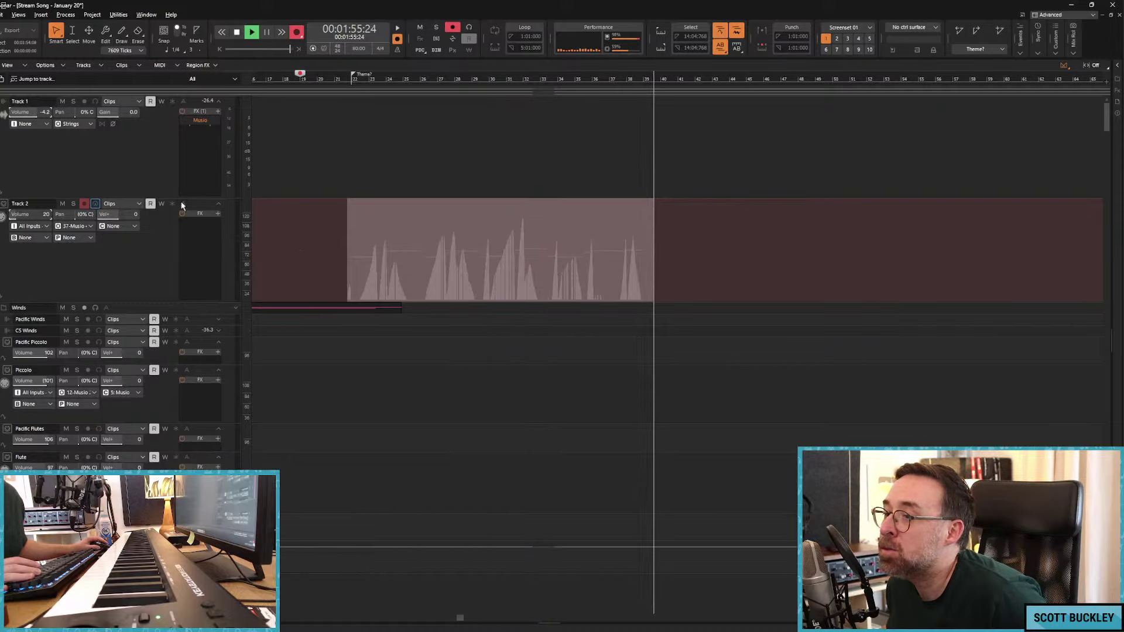
pyautogui.click(135, 203)
pyautogui.moveTo(193, 235)
pyautogui.click(246, 275)
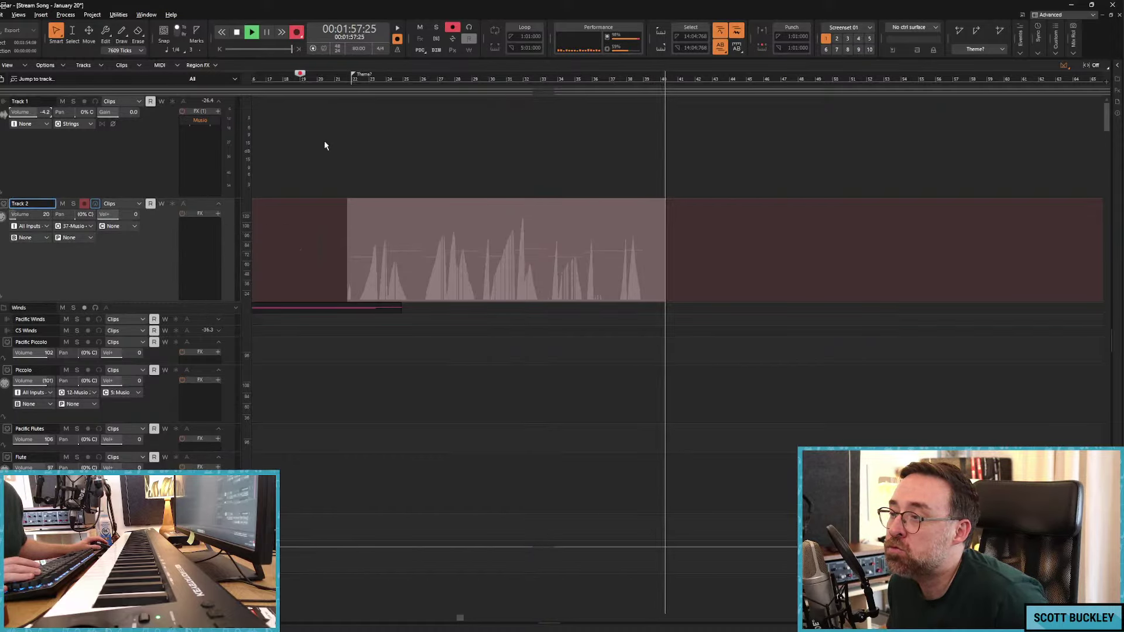
pyautogui.press('space')
# Step: Show the default-channel volume automation on Track 2 and lower the envelope at the start of the theme in bar 22
pyautogui.click(135, 203)
pyautogui.moveTo(196, 246)
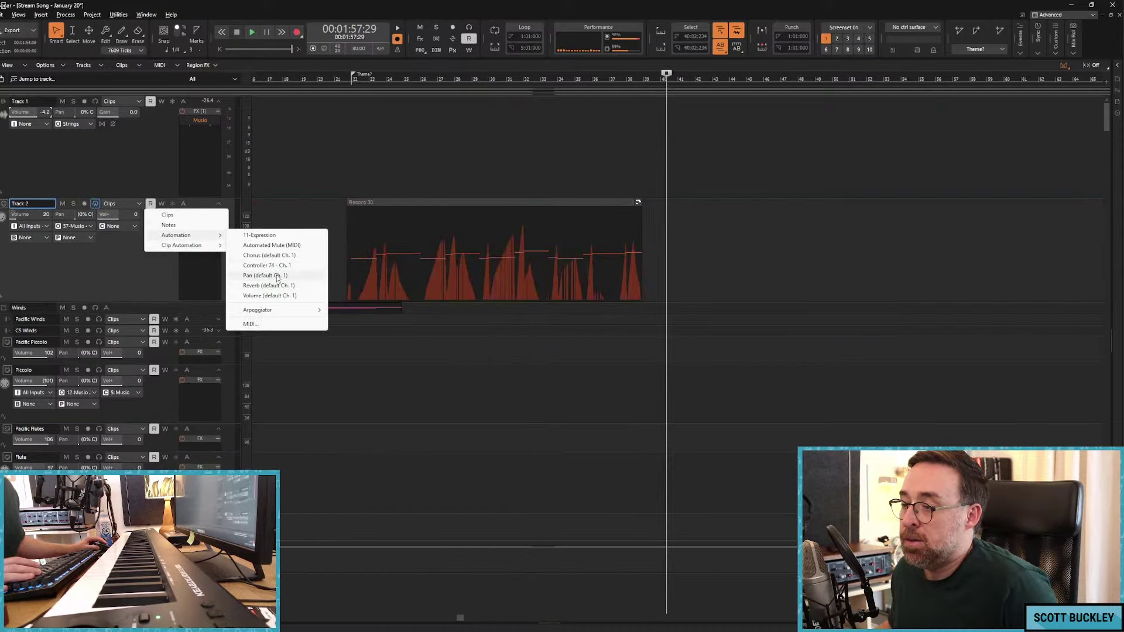
pyautogui.click(275, 276)
pyautogui.moveTo(354, 287); pyautogui.dragTo(353, 292)
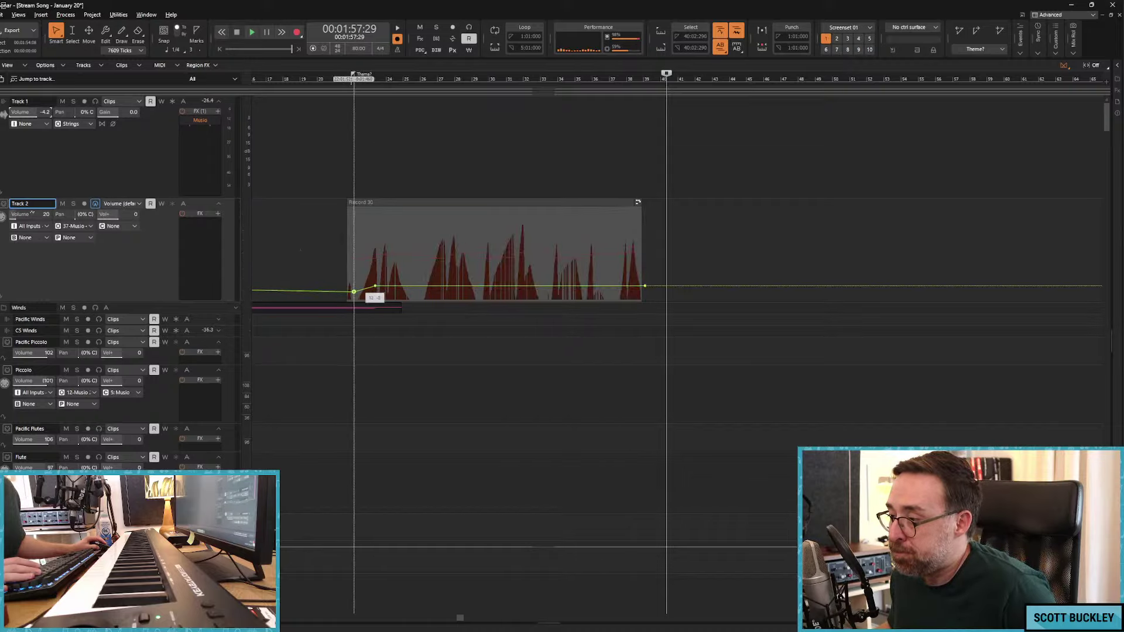
# Step: Play the theme from bar 22 and shape Track 2's volume envelope with small rises and dips from about bar 23 to bar 25
pyautogui.click(347, 202)
pyautogui.press('space')
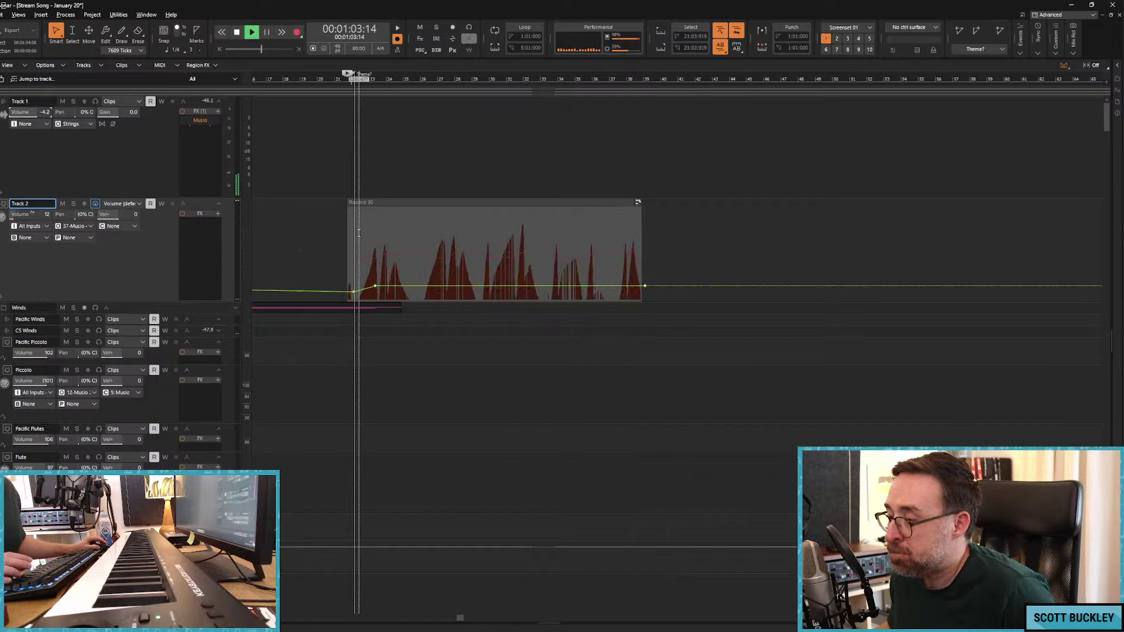
pyautogui.moveTo(380, 281); pyautogui.dragTo(384, 288)
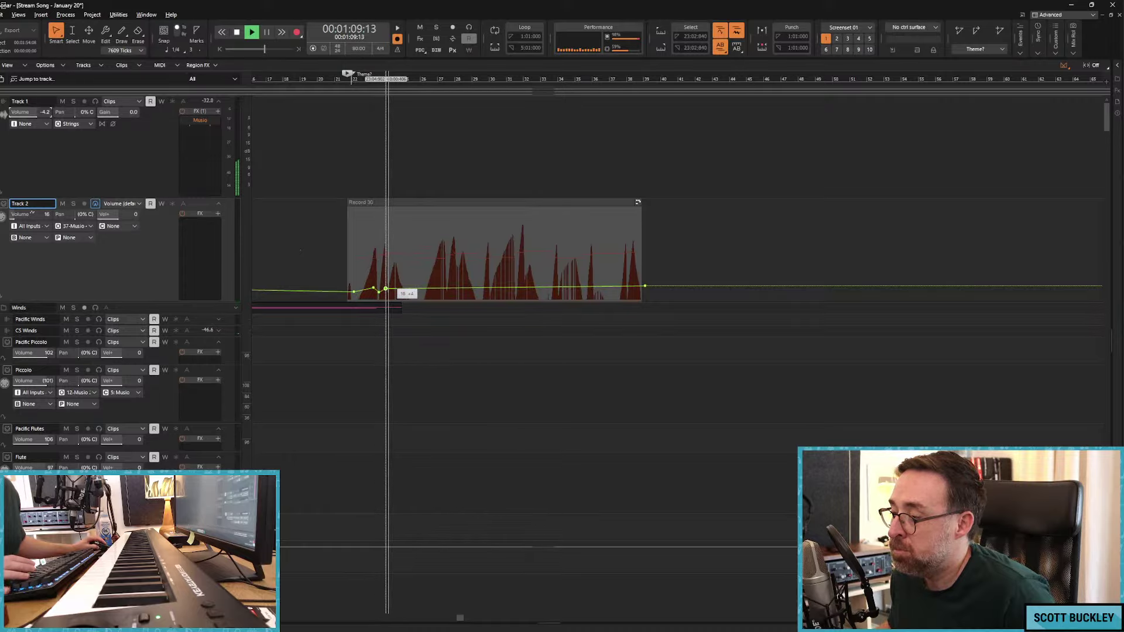
pyautogui.click(392, 288)
pyautogui.click(406, 287)
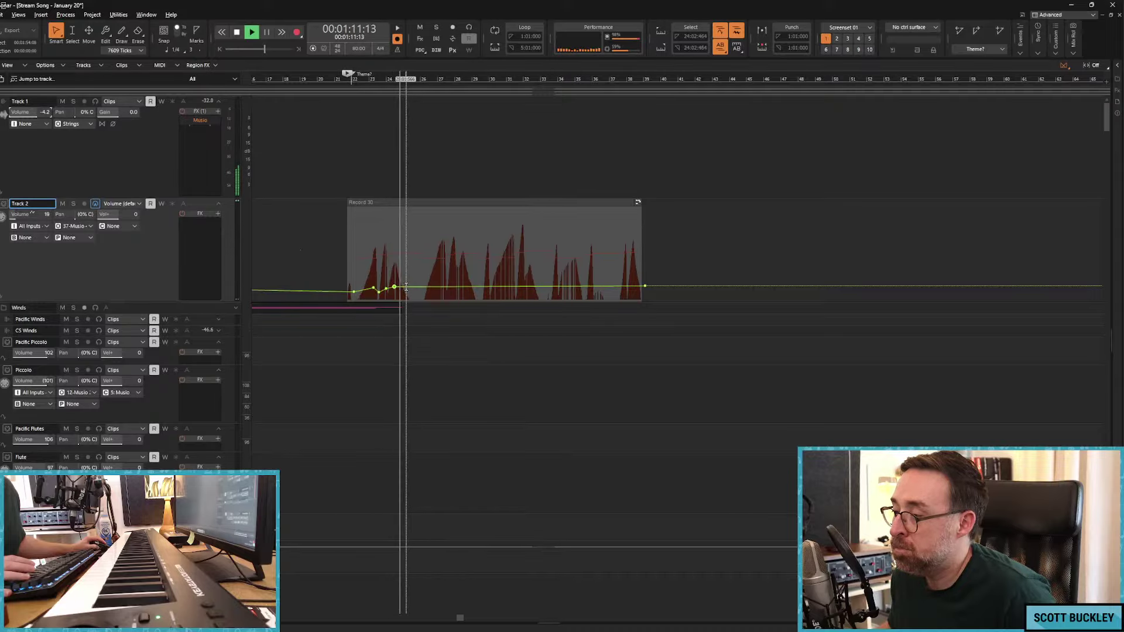
# Step: Dip Track 2's volume envelope just before bar 26, raise it for the phrase to about bar 28, and stop playback
pyautogui.click(416, 287)
pyautogui.moveTo(416, 287); pyautogui.dragTo(446, 289)
pyautogui.click(439, 292)
pyautogui.click(444, 286)
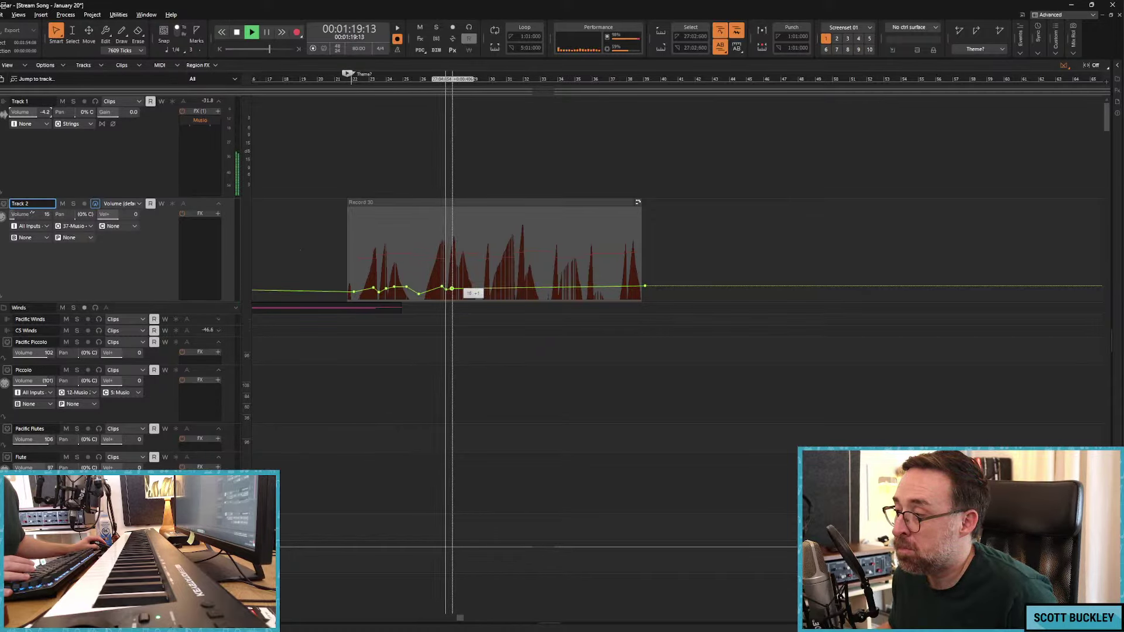
pyautogui.click(456, 288)
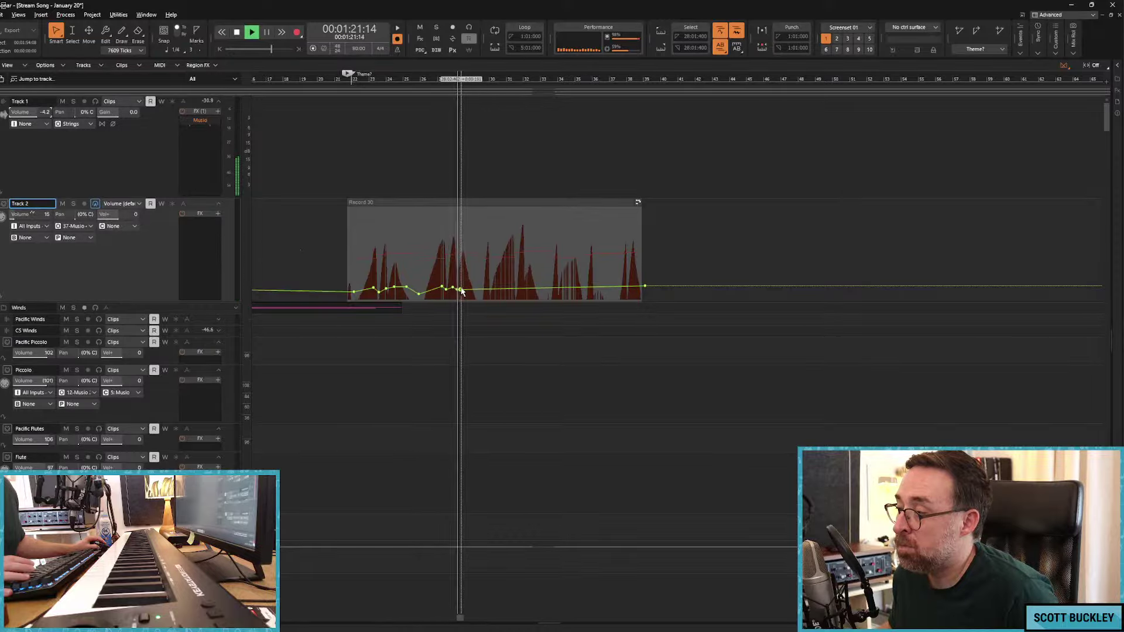
pyautogui.press('space')
# Step: Open the Track 2 recording in the piano roll and adjust the short note leading into bar 28
pyautogui.click(453, 205)
pyautogui.doubleClick(453, 207)
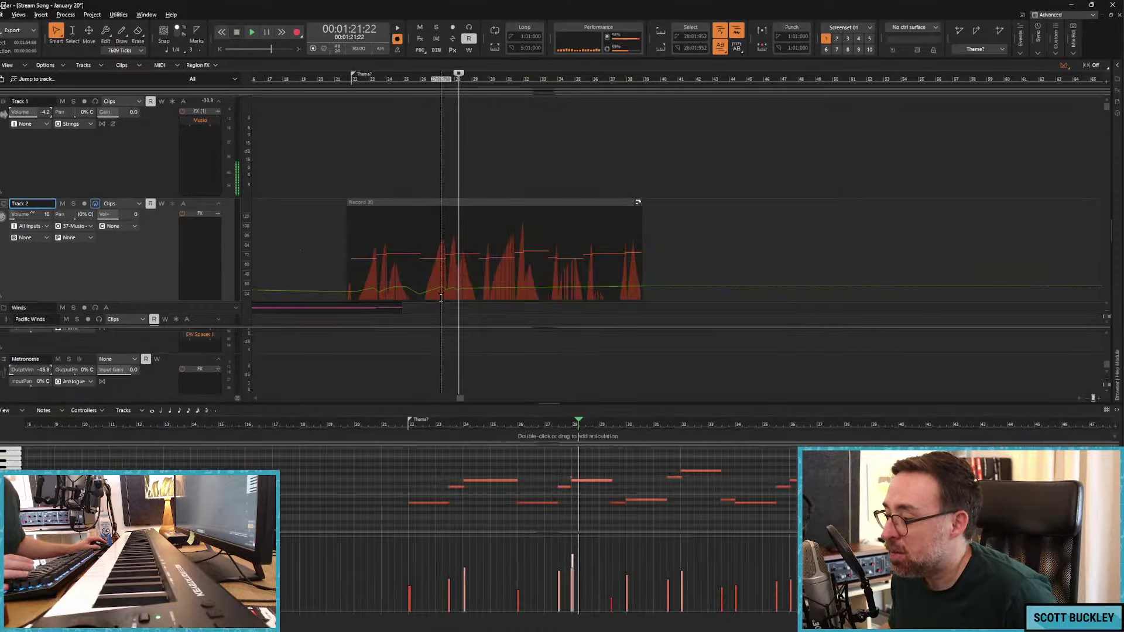
pyautogui.click(565, 487)
pyautogui.press('F5')
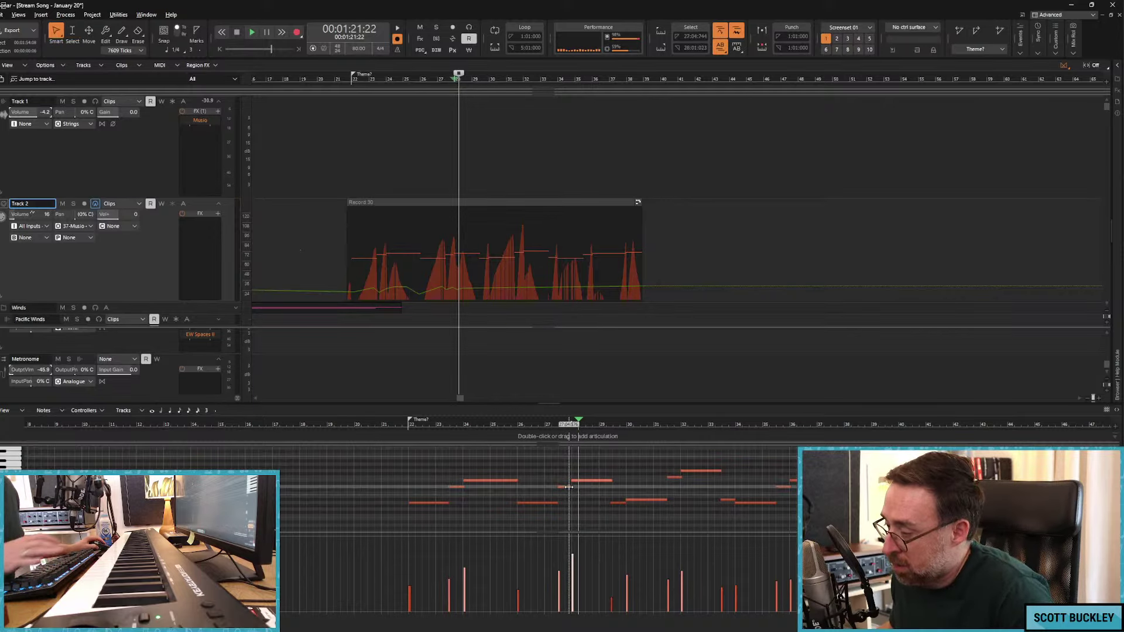
pyautogui.moveTo(569, 493); pyautogui.dragTo(572, 493)
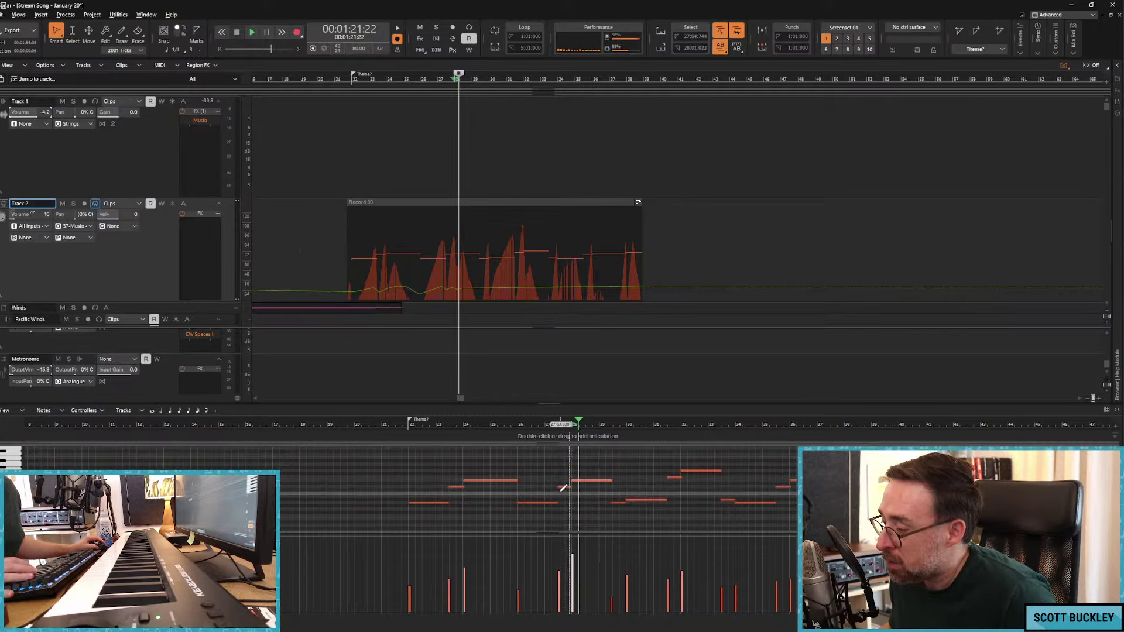
# Step: Select and delete the stray events around the start of bar 22, play from just before that bar, and close the piano roll
pyautogui.press('F6')
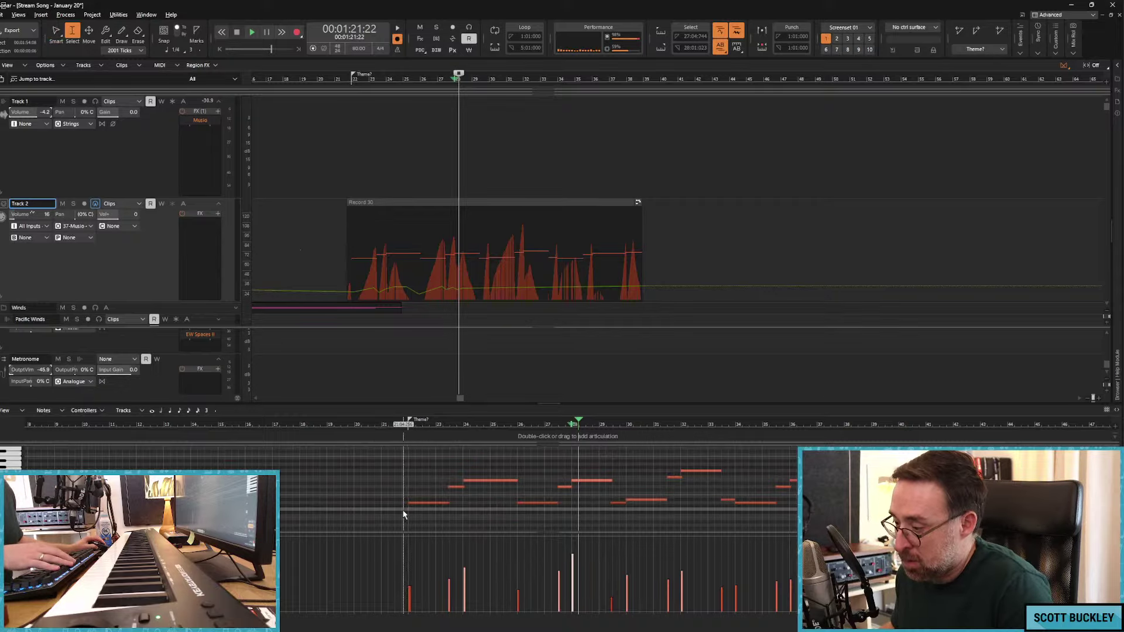
pyautogui.moveTo(402, 513); pyautogui.dragTo(416, 509)
pyautogui.press('Delete')
pyautogui.click(403, 426)
pyautogui.press('space')
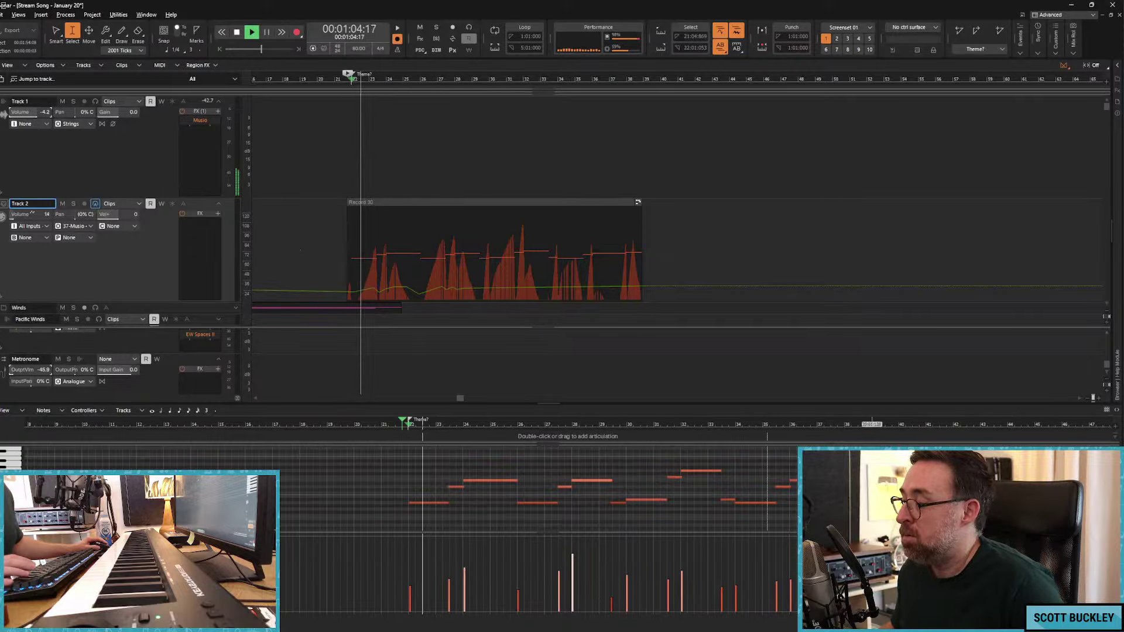
pyautogui.press('d')
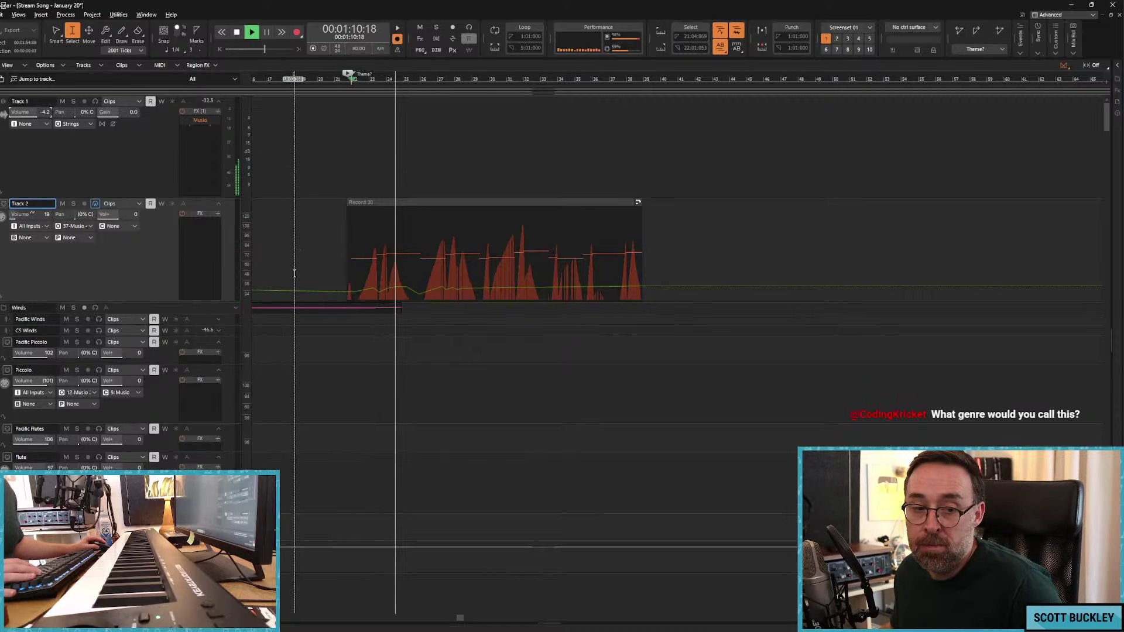
pyautogui.press('space')
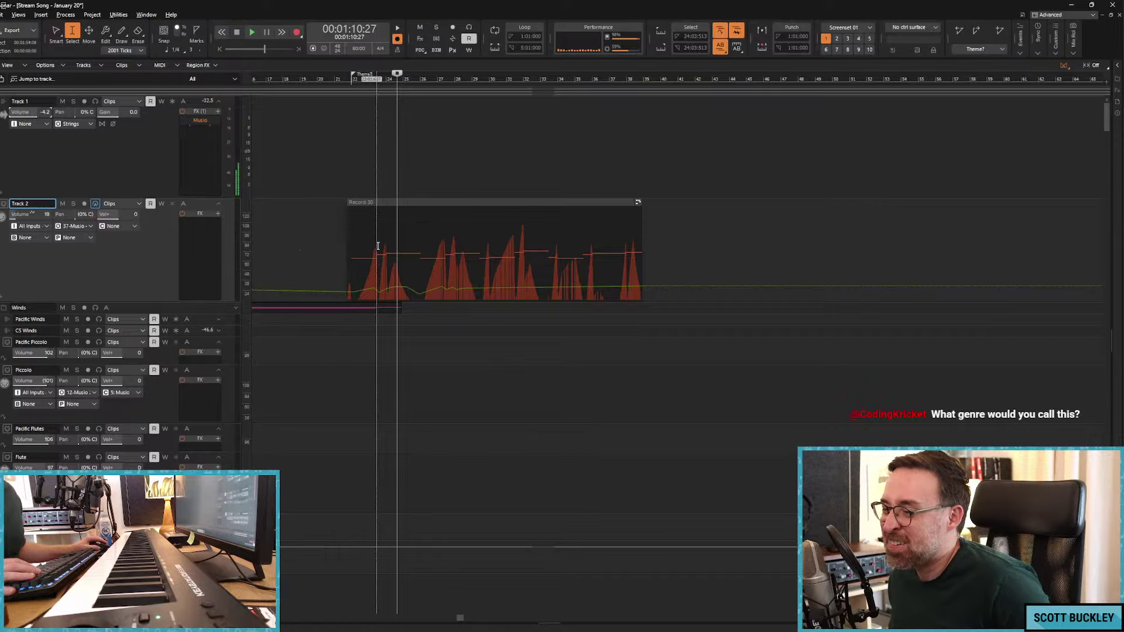
# Step: Lower Track 2's volume envelope node further at the start of bar 22 and return the playback position to about bar 21
pyautogui.click(353, 290)
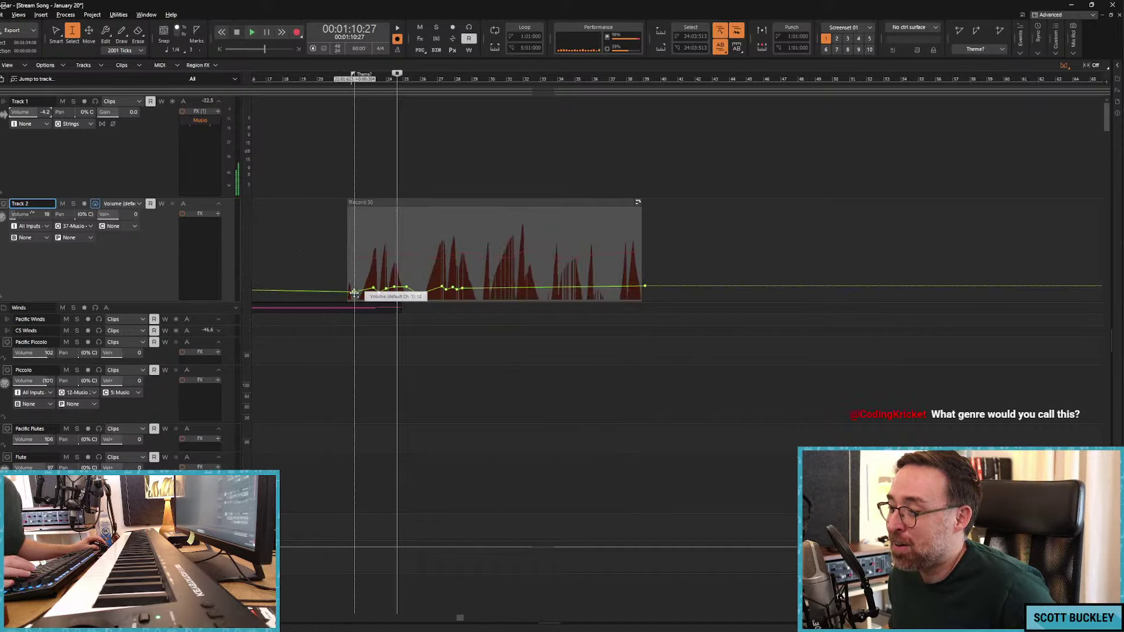
pyautogui.moveTo(353, 291); pyautogui.dragTo(352, 294)
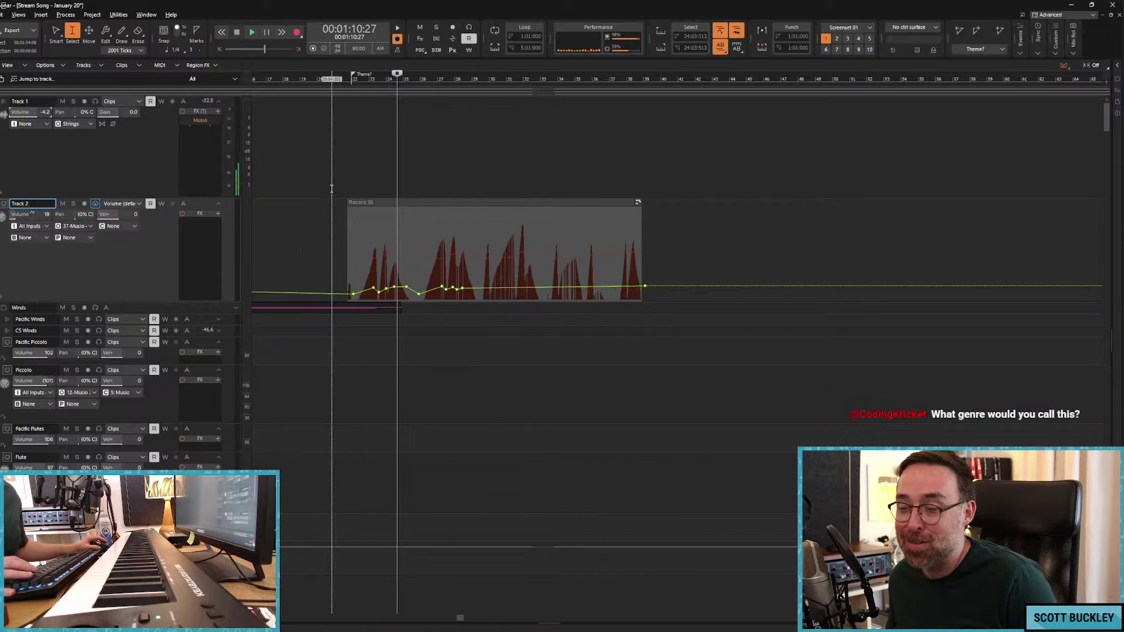
pyautogui.click(342, 82)
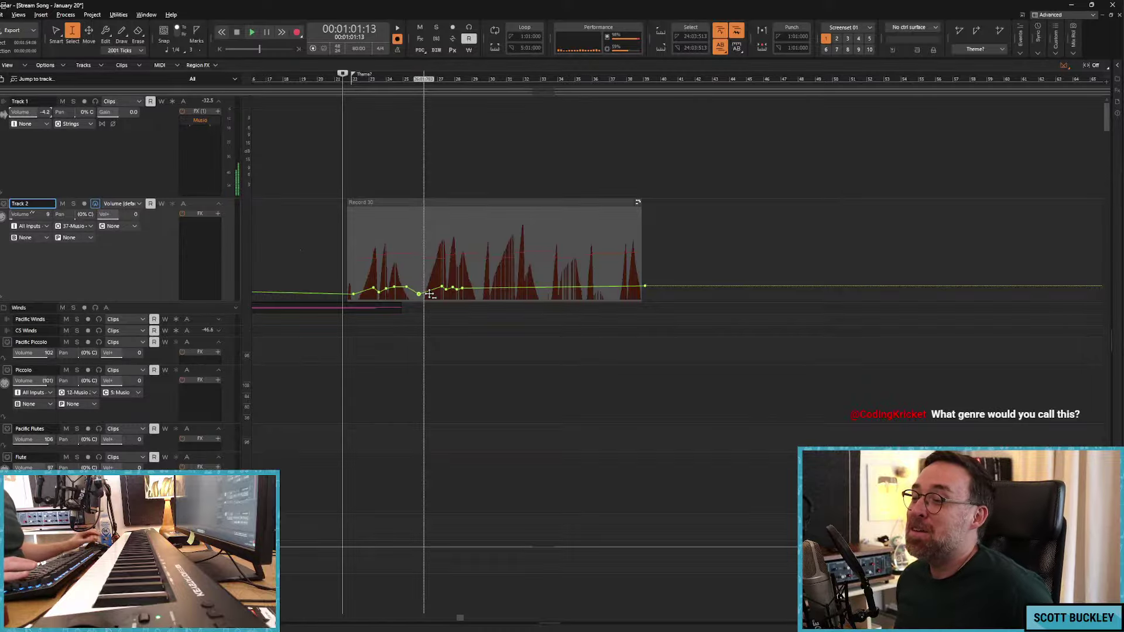
pyautogui.click(338, 186)
# Step: Shape the rest of Track 2's volume envelope with rises and dips following the phrases from about bar 29 to bar 38 during playback
pyautogui.press('space')
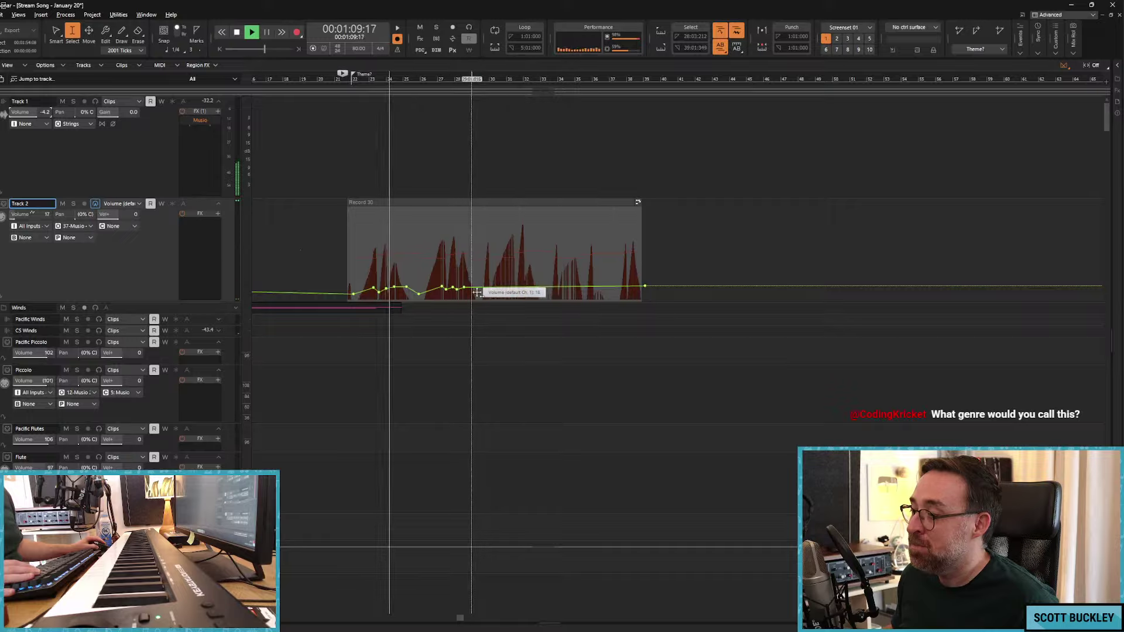
pyautogui.press('F5')
pyautogui.moveTo(472, 290); pyautogui.dragTo(622, 294)
pyautogui.press('space')
# Step: Move the playback position to about bar 19 and start playback to hear the lead-in to the theme
pyautogui.click(325, 150)
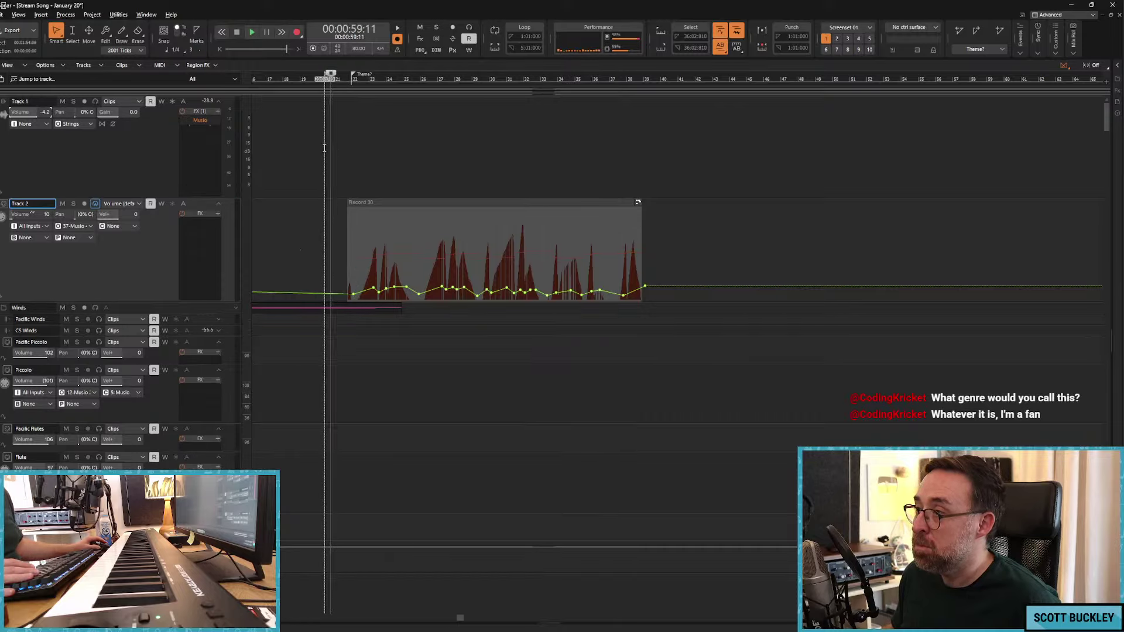
pyautogui.click(634, 143)
pyautogui.click(265, 133)
pyautogui.click(309, 146)
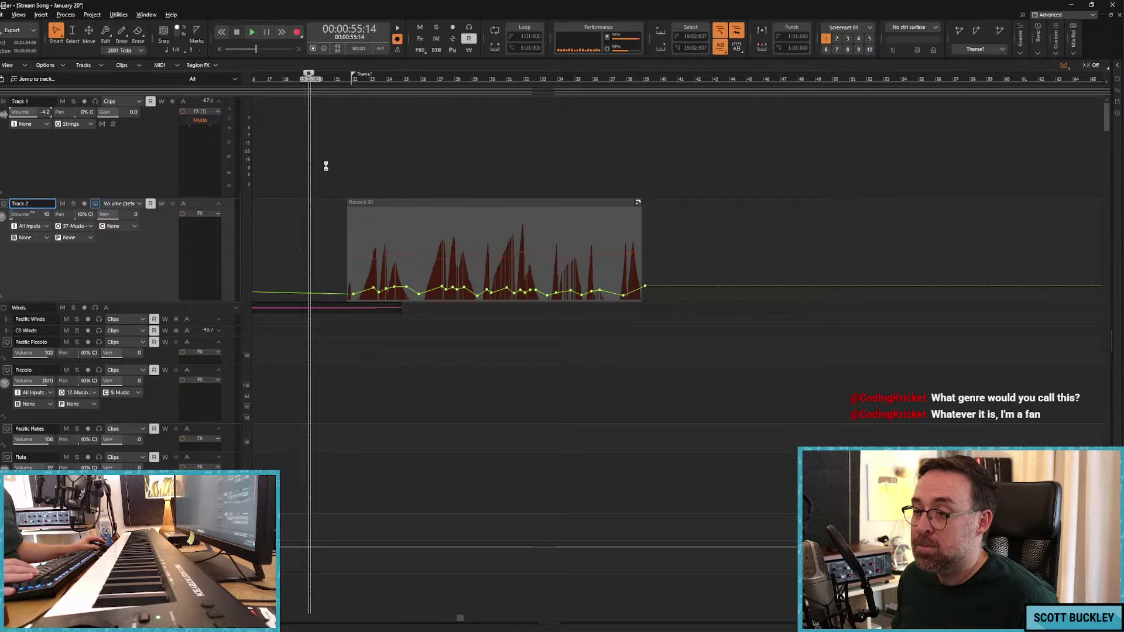
pyautogui.press('space')
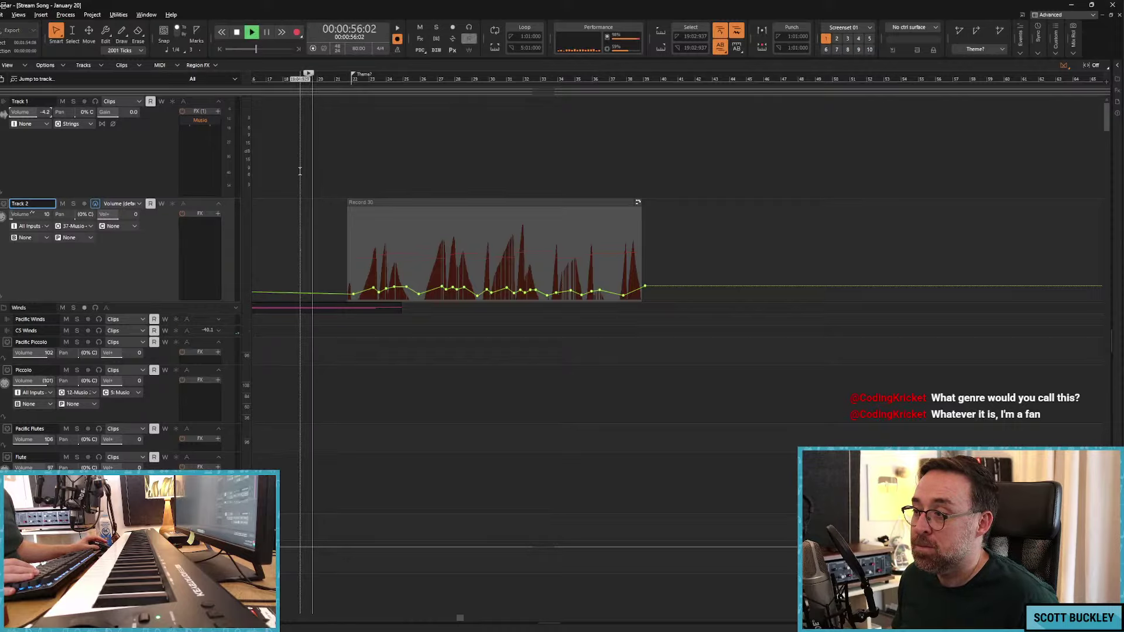
# Step: Look through the wind and brass tracks during playback, return to Track 1 and stop playback
pyautogui.scroll(-2, 304, 176)
pyautogui.scroll(-9, 303, 179)
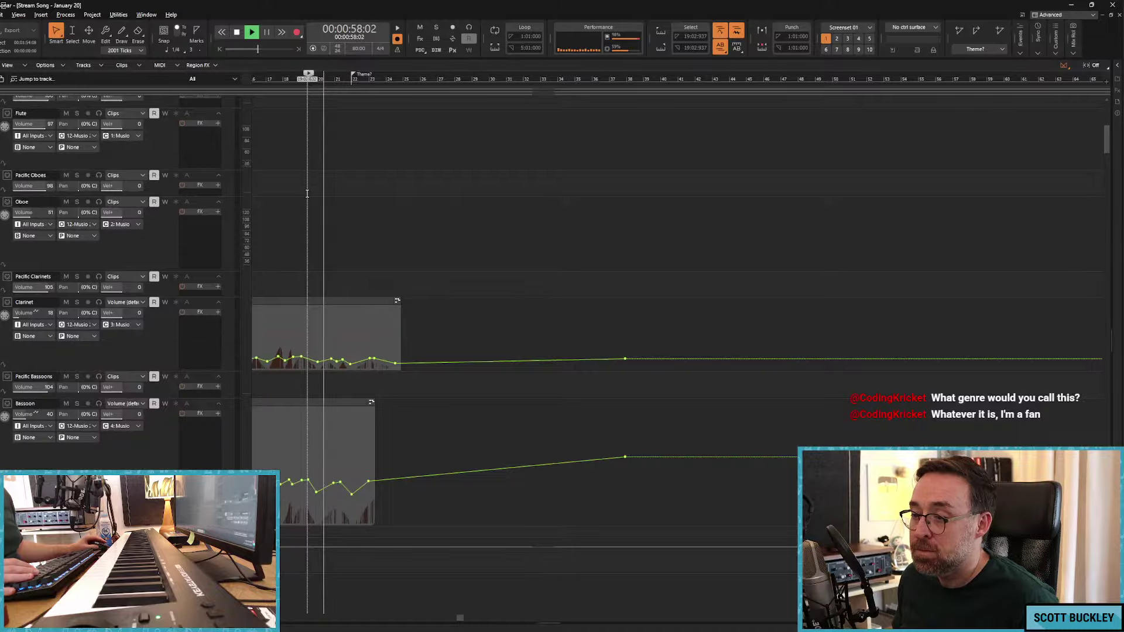
pyautogui.scroll(9, 307, 193)
pyautogui.scroll(-10, 307, 193)
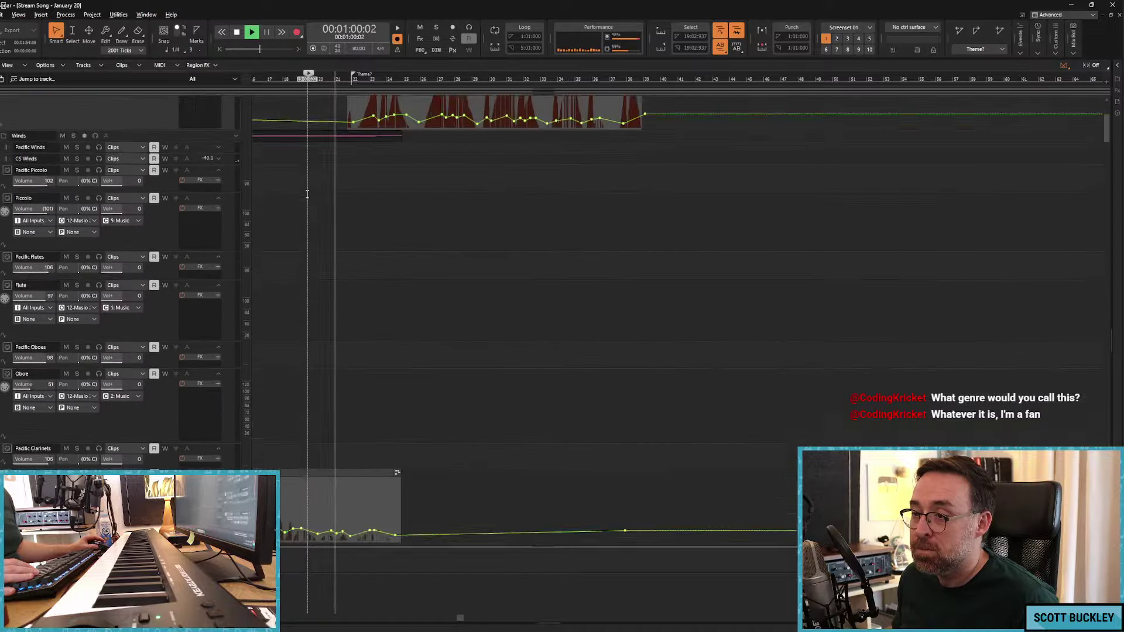
pyautogui.scroll(-15, 307, 194)
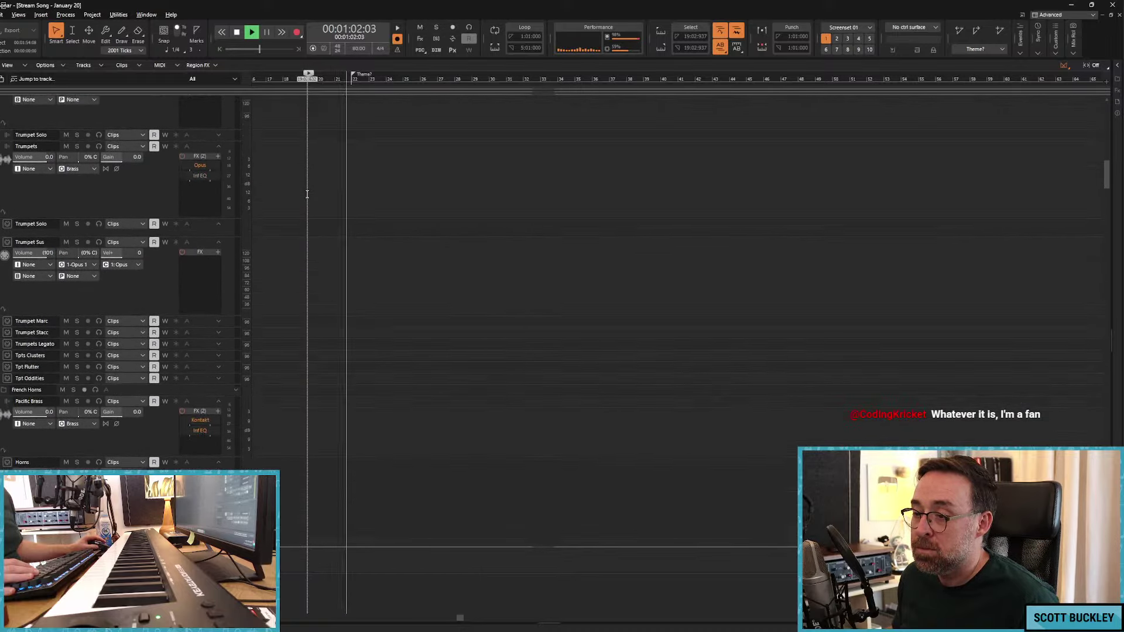
pyautogui.scroll(-15, 307, 193)
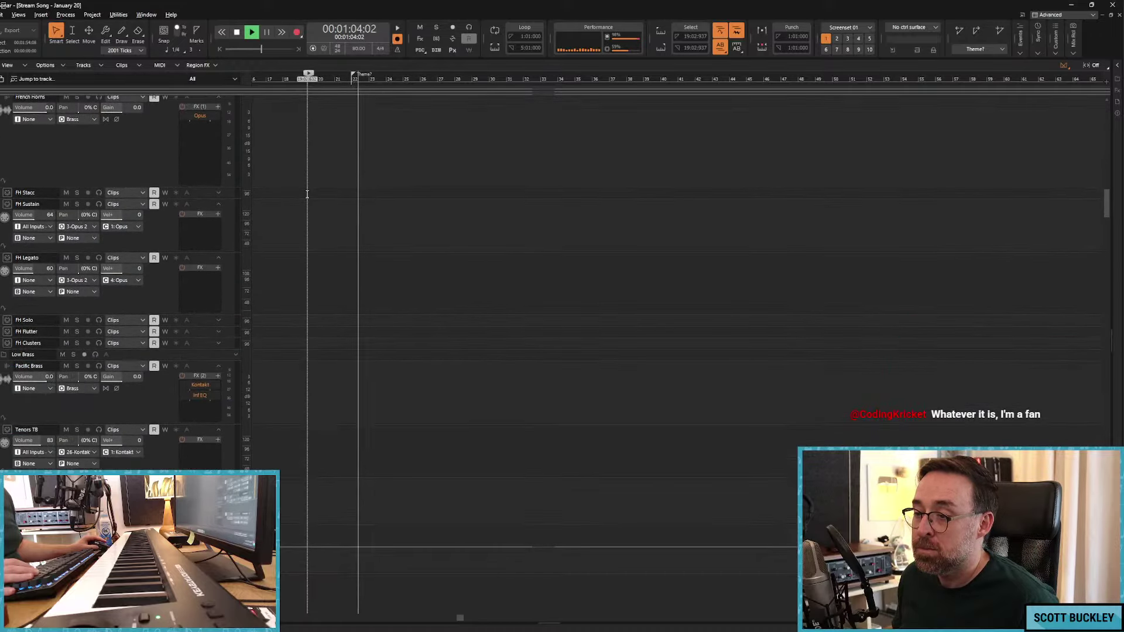
pyautogui.scroll(-8, 307, 194)
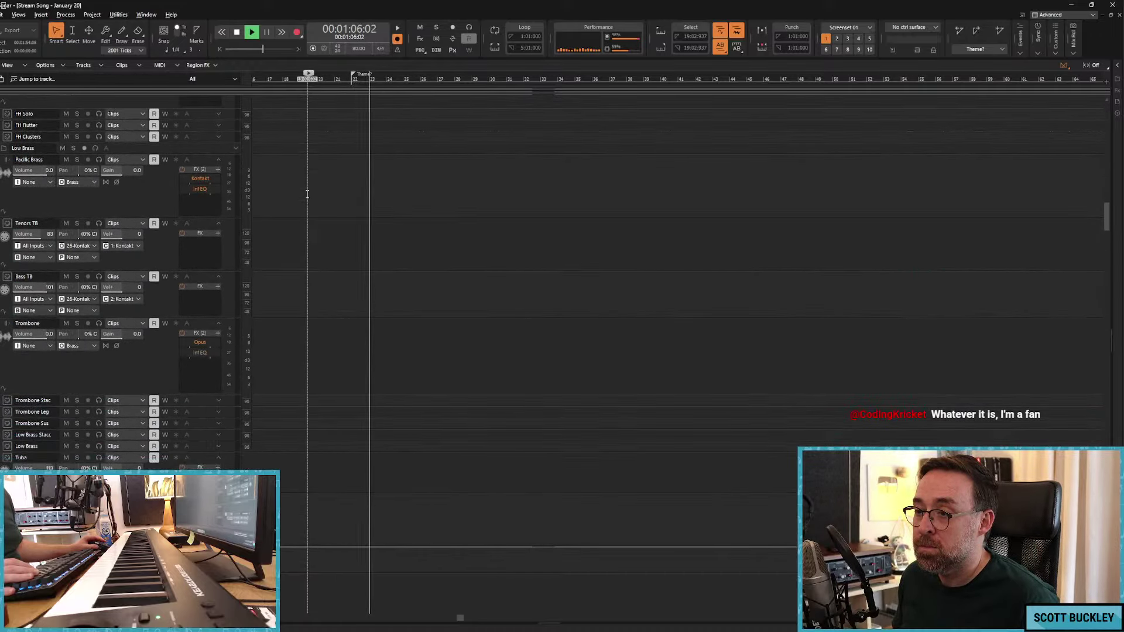
pyautogui.scroll(20, 168, 191)
pyautogui.press('space')
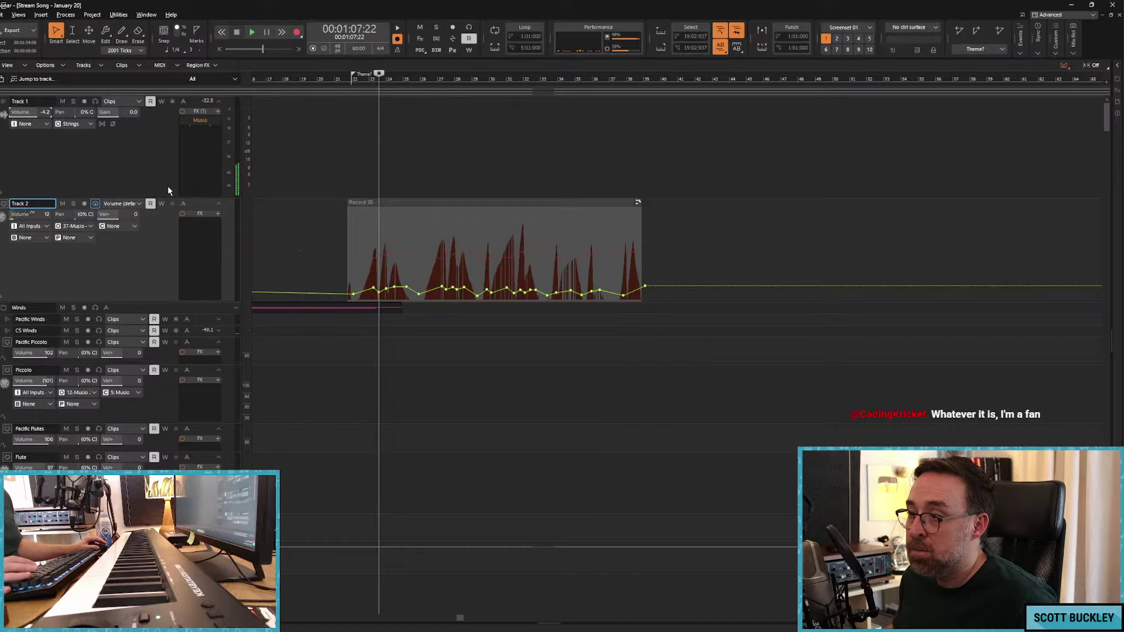
# Step: Insert a new track between Track 2 and the Winds folder and add the Kontakt soft synth to it
pyautogui.click(6, 304)
pyautogui.rightClick(7, 305)
pyautogui.press('Escape')
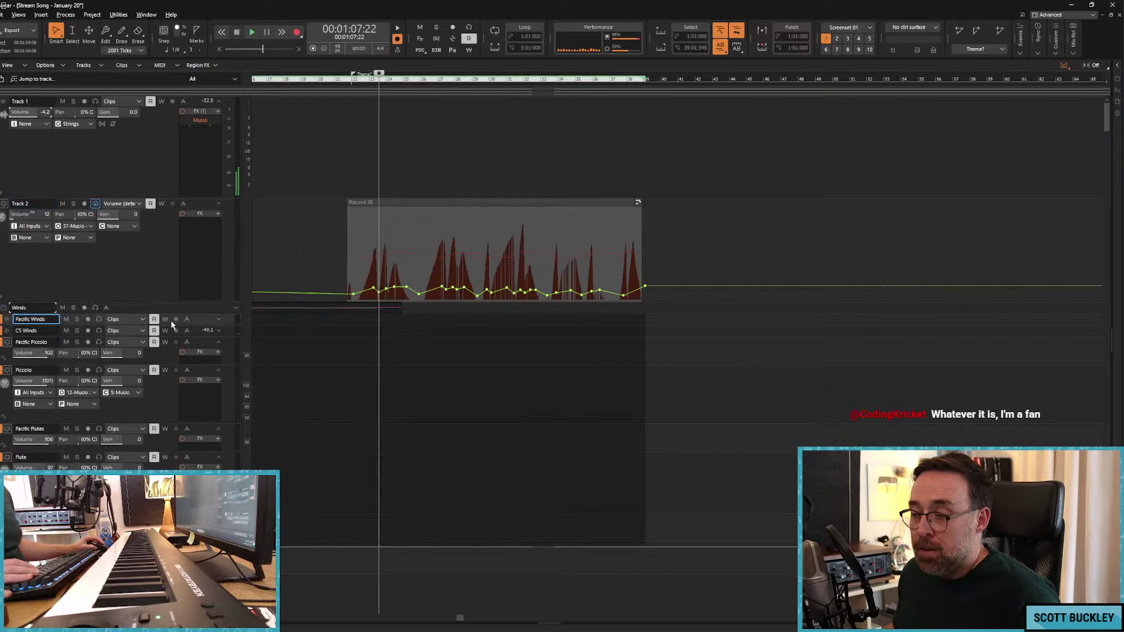
pyautogui.hotkey('ctrl', 't')
pyautogui.rightClick(209, 340)
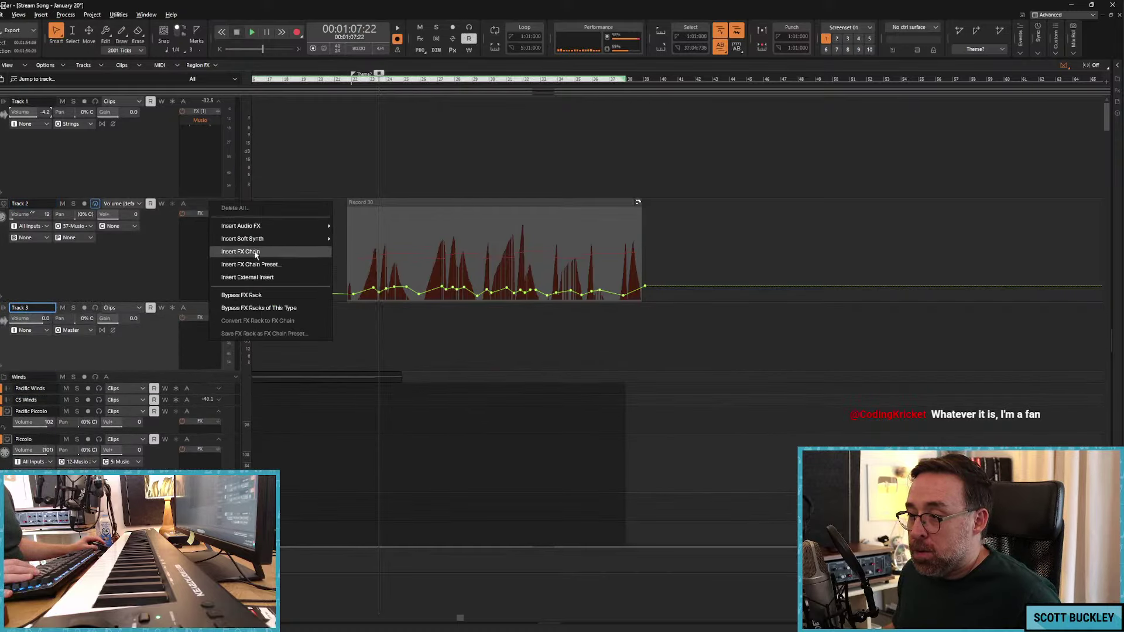
pyautogui.moveTo(261, 242)
pyautogui.click(355, 269)
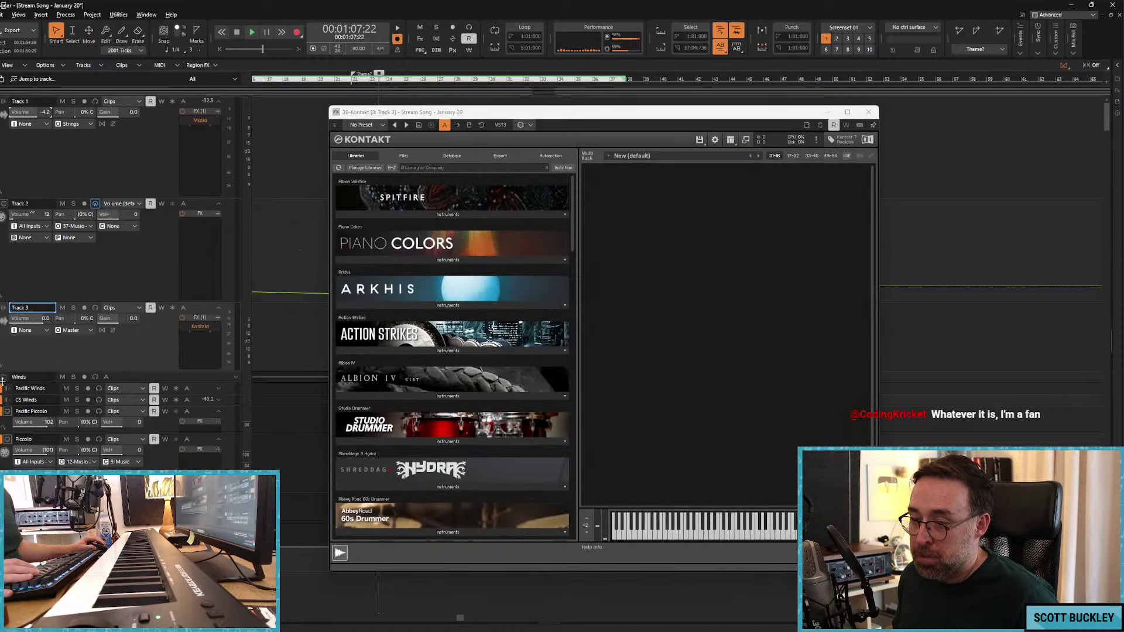
# Step: Insert a new MIDI track below Track 3 and route its output to the 38-Kontakt instrument
pyautogui.rightClick(3, 376)
pyautogui.click(72, 393)
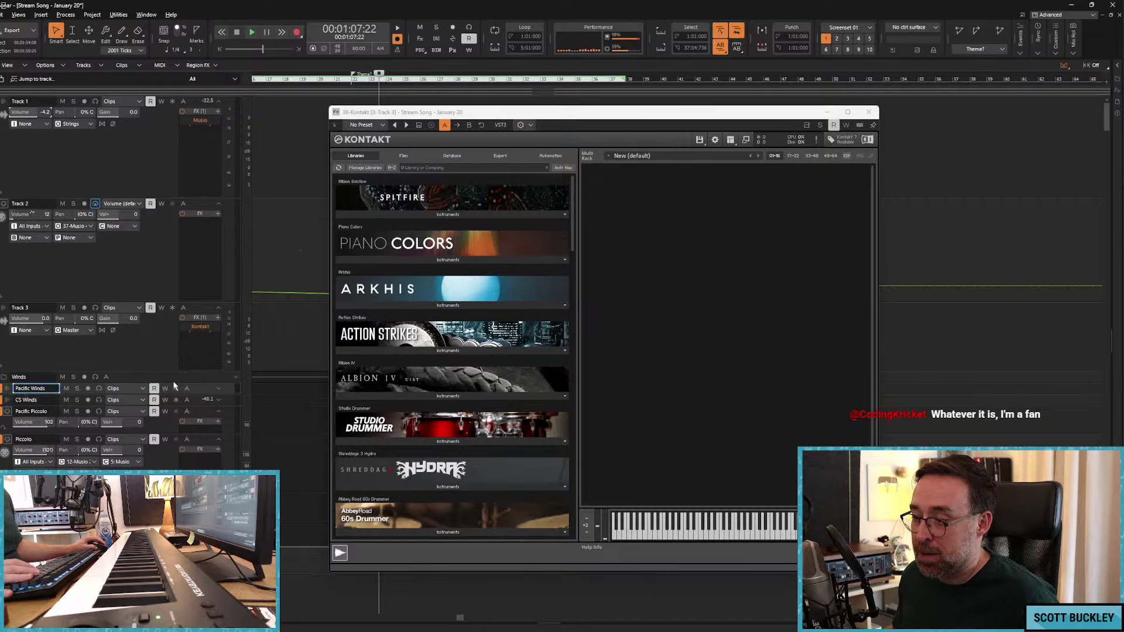
pyautogui.moveTo(155, 381); pyautogui.dragTo(156, 446)
pyautogui.click(75, 400)
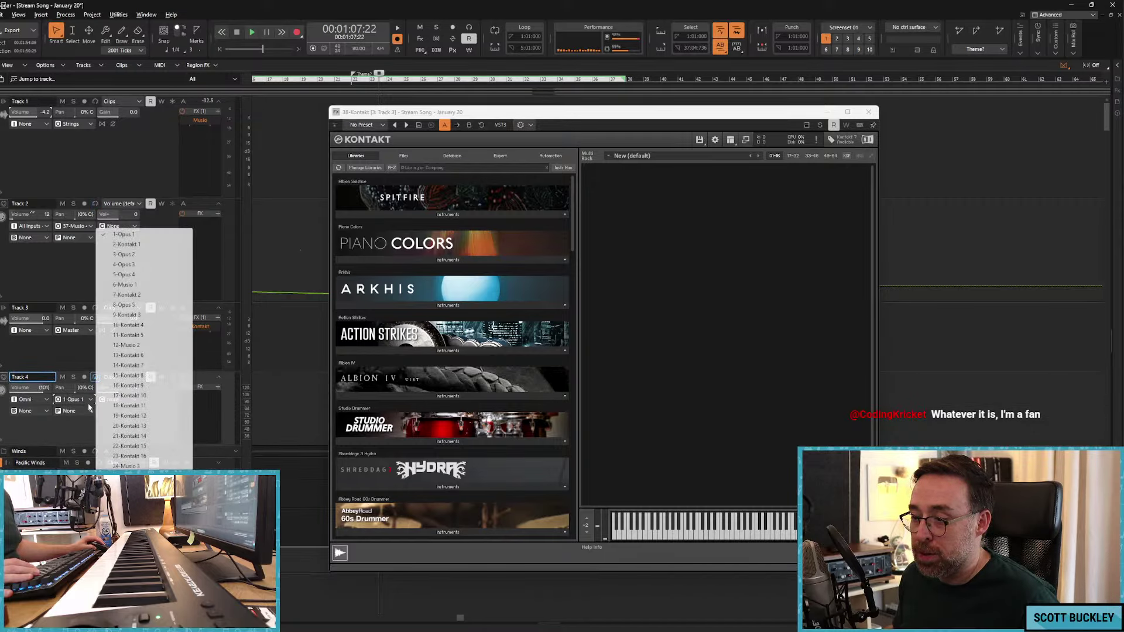
pyautogui.click(128, 607)
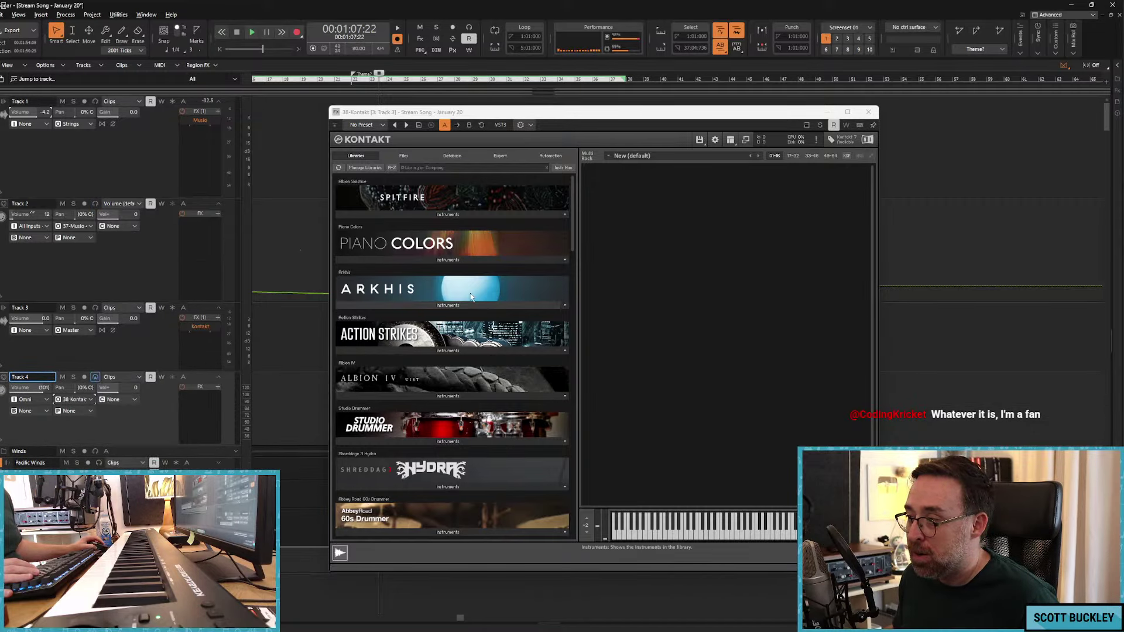
# Step: Browse the Albion Solstice instruments to the Blaggards (Band) folder and load e - BLAG - Bellows.nki
pyautogui.click(565, 215)
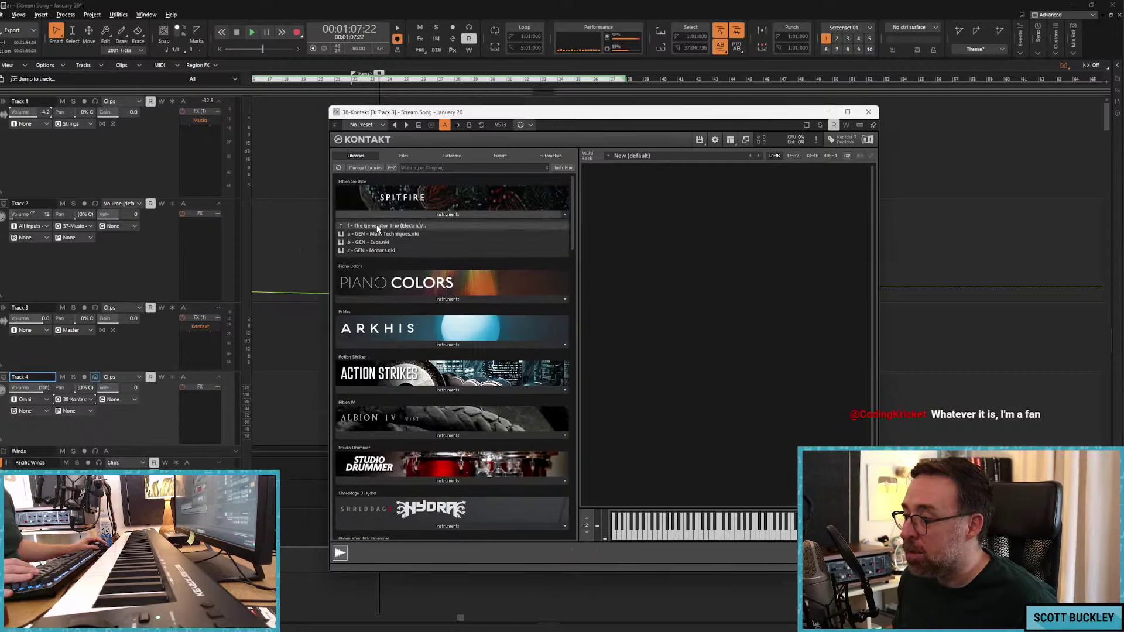
pyautogui.click(377, 226)
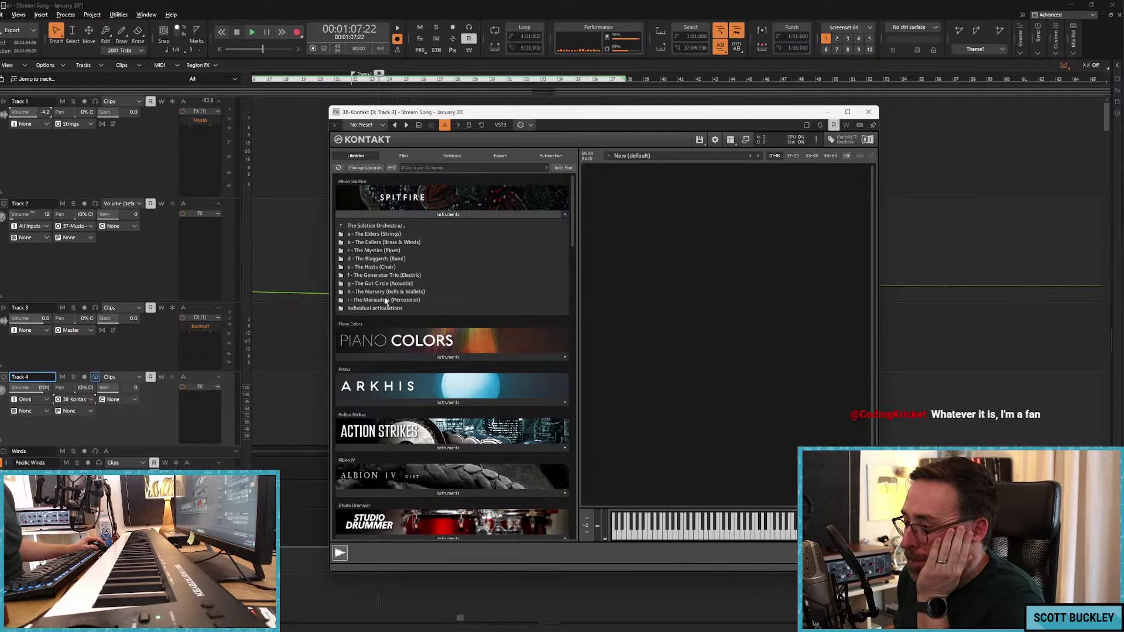
pyautogui.click(370, 251)
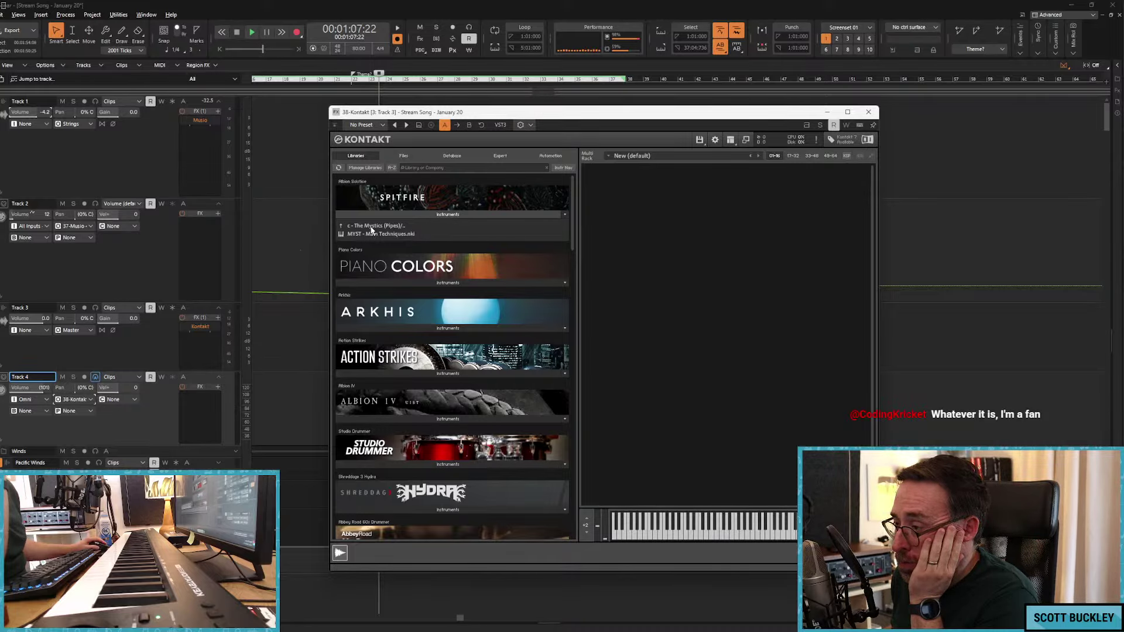
pyautogui.click(371, 227)
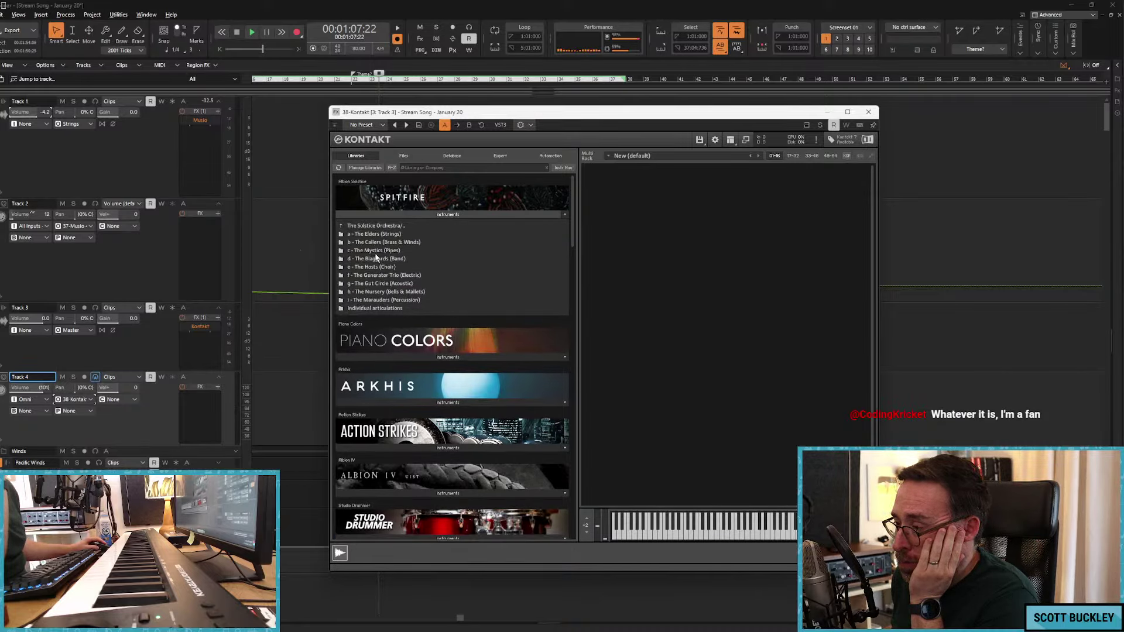
pyautogui.click(381, 258)
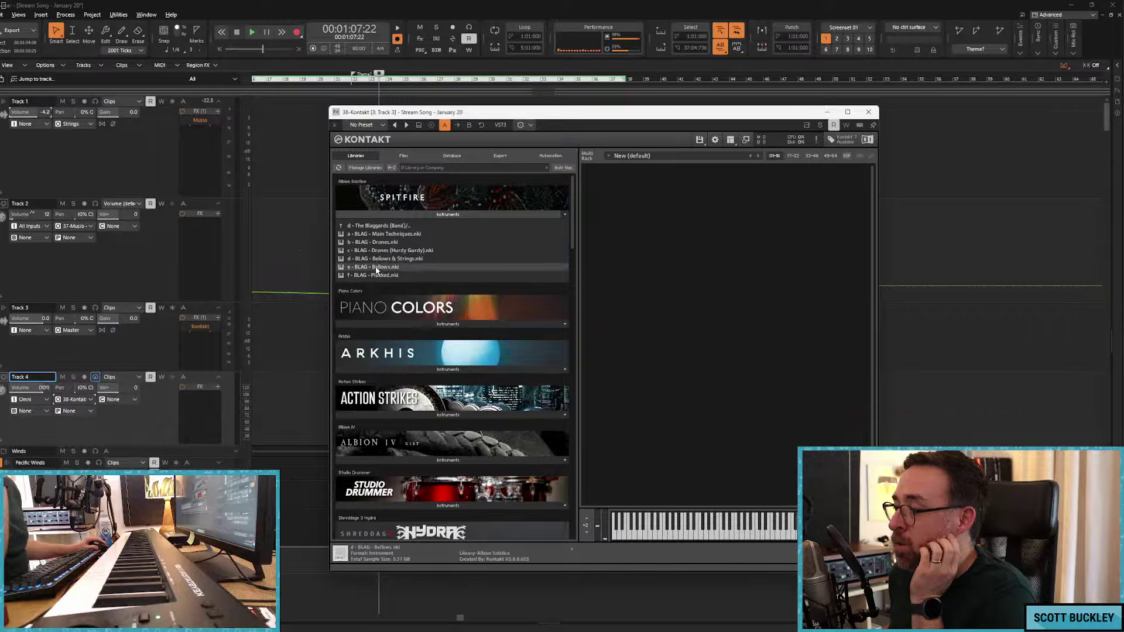
pyautogui.doubleClick(377, 267)
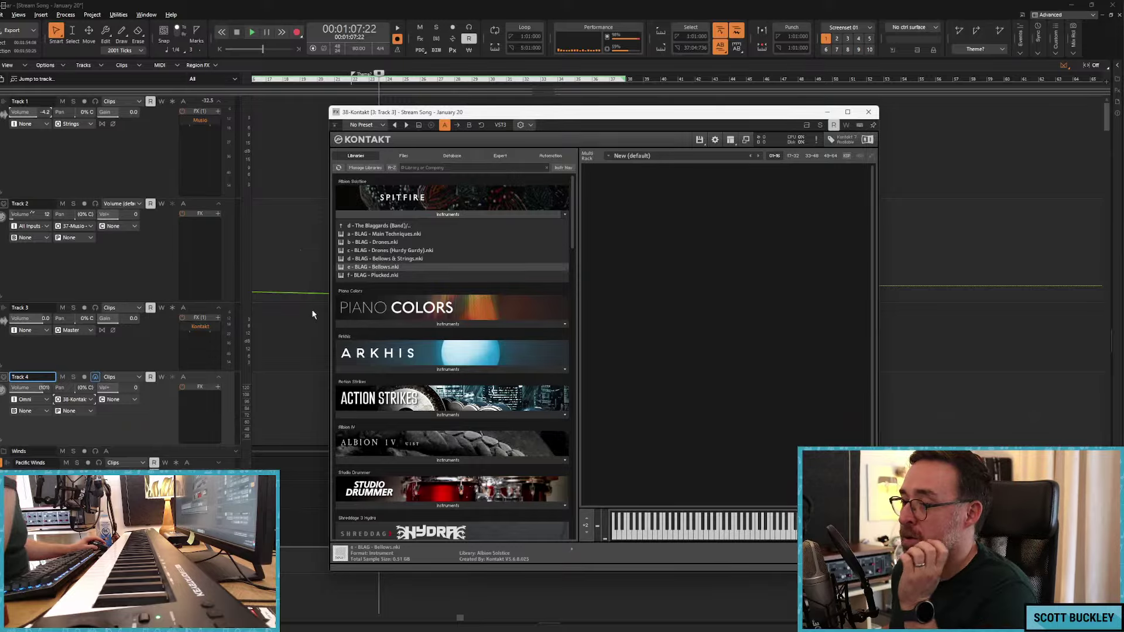
# Step: Set Track 4's MIDI channel to 1: Kontakt and route Track 3's output to Strings, leaving Track 4 selected
pyautogui.click(117, 400)
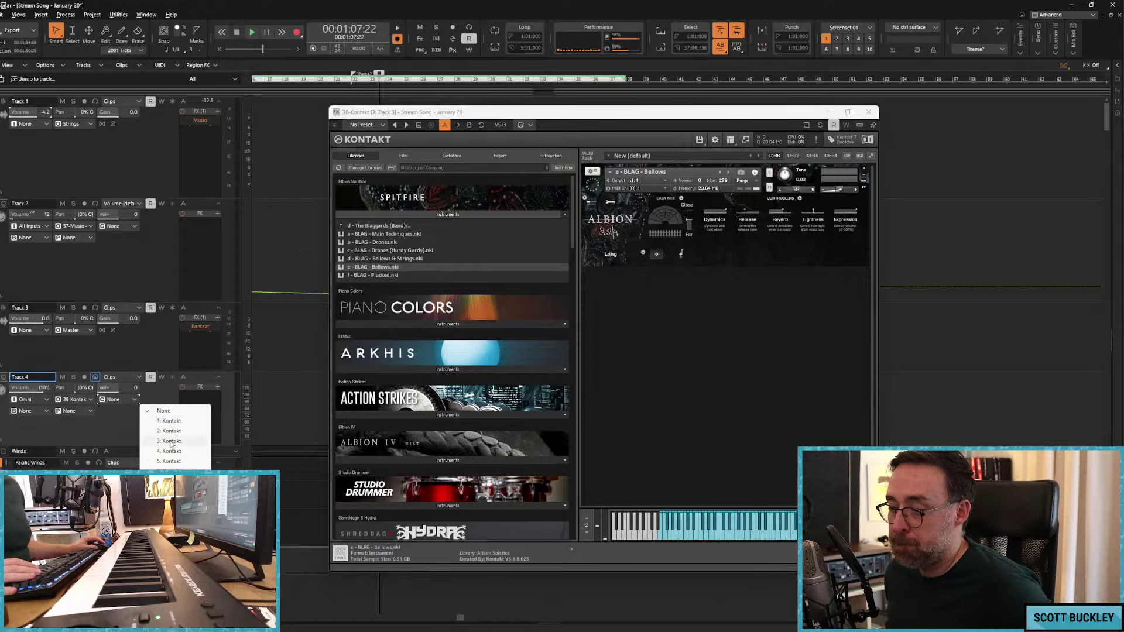
pyautogui.click(171, 421)
pyautogui.click(86, 335)
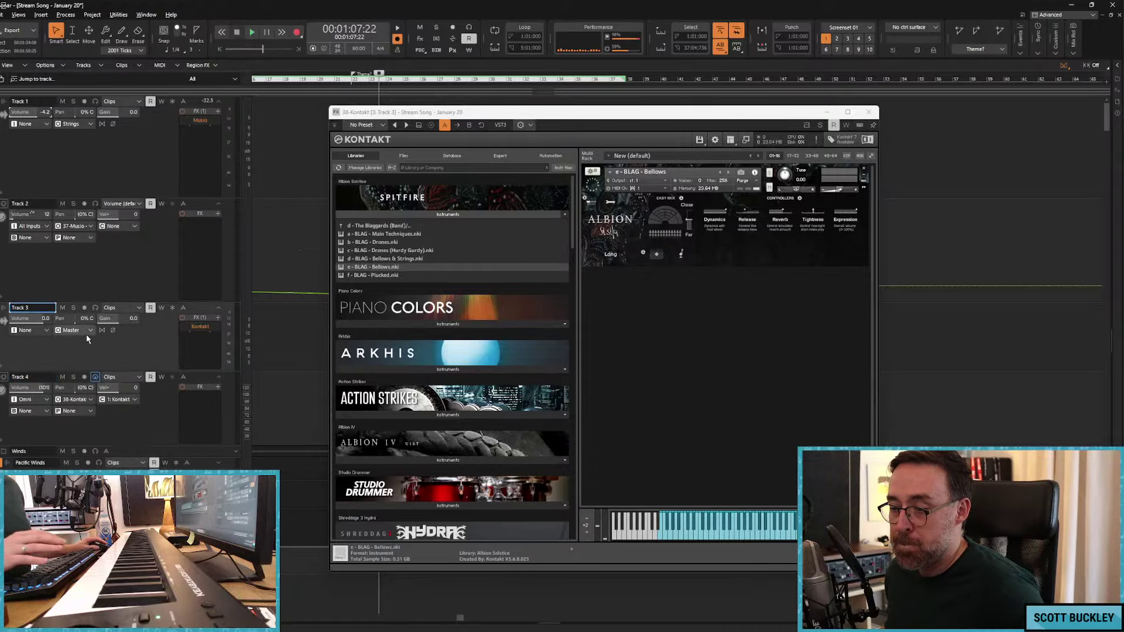
pyautogui.click(86, 331)
pyautogui.press('Escape')
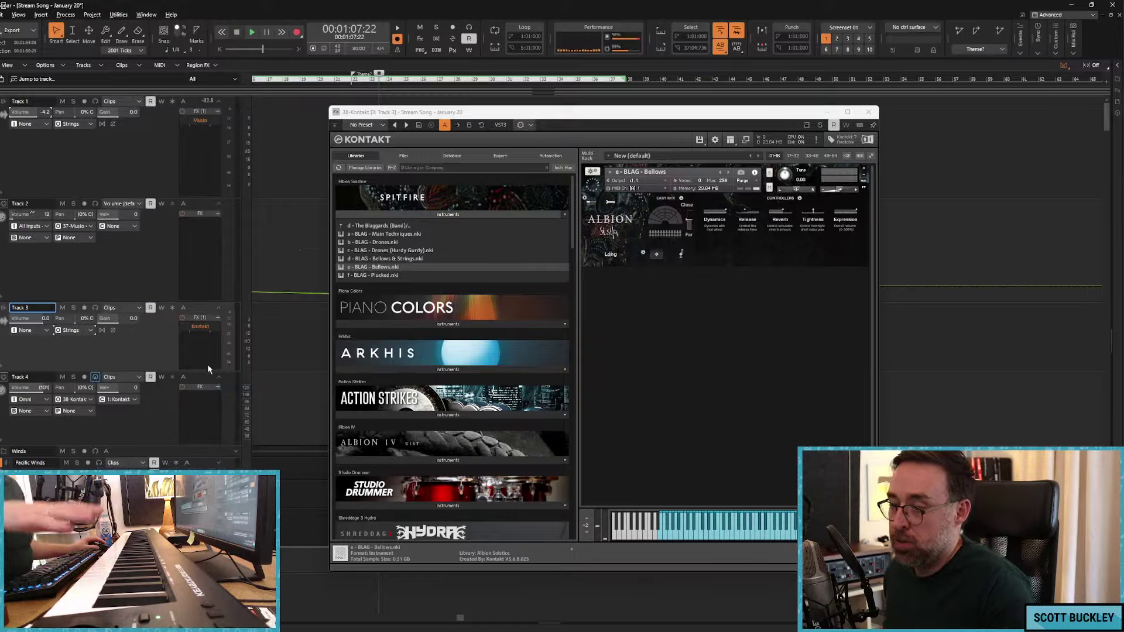
pyautogui.click(194, 376)
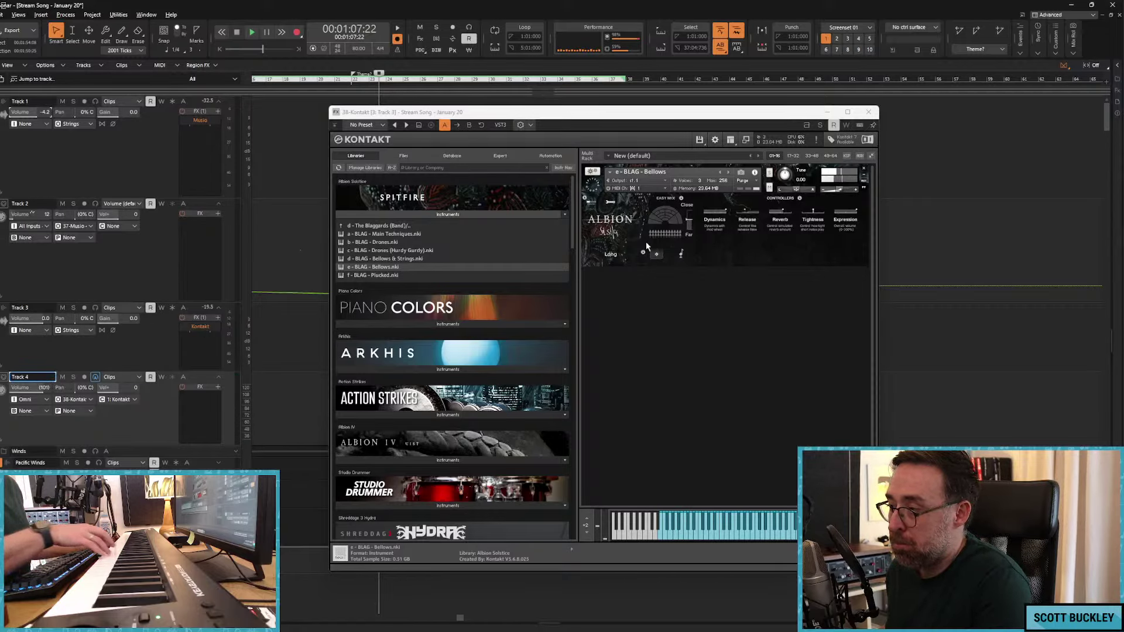
# Step: Replace the Bellows instrument with b - BLAG - Drones.nki and audition its FX drone articulations, ending on the first one
pyautogui.click(863, 168)
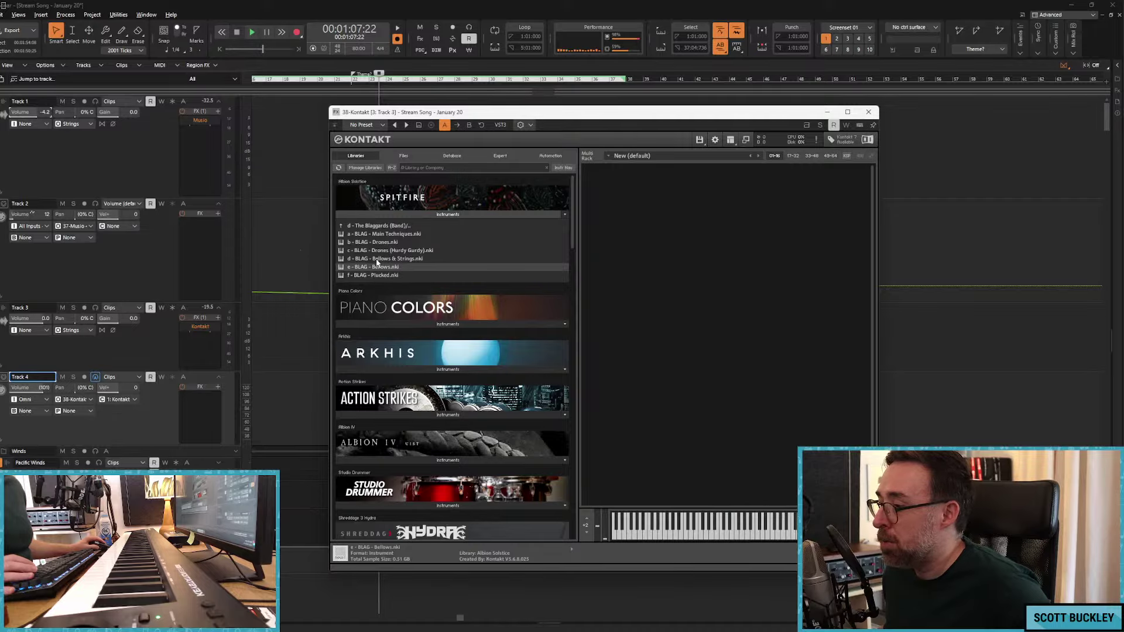
pyautogui.doubleClick(379, 243)
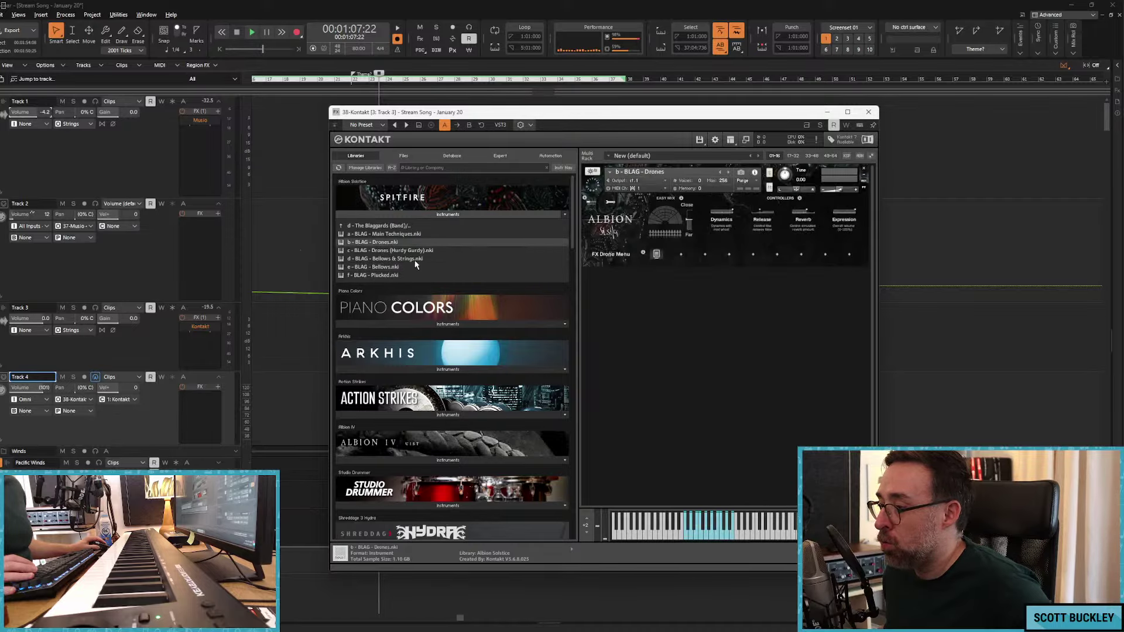
pyautogui.click(681, 254)
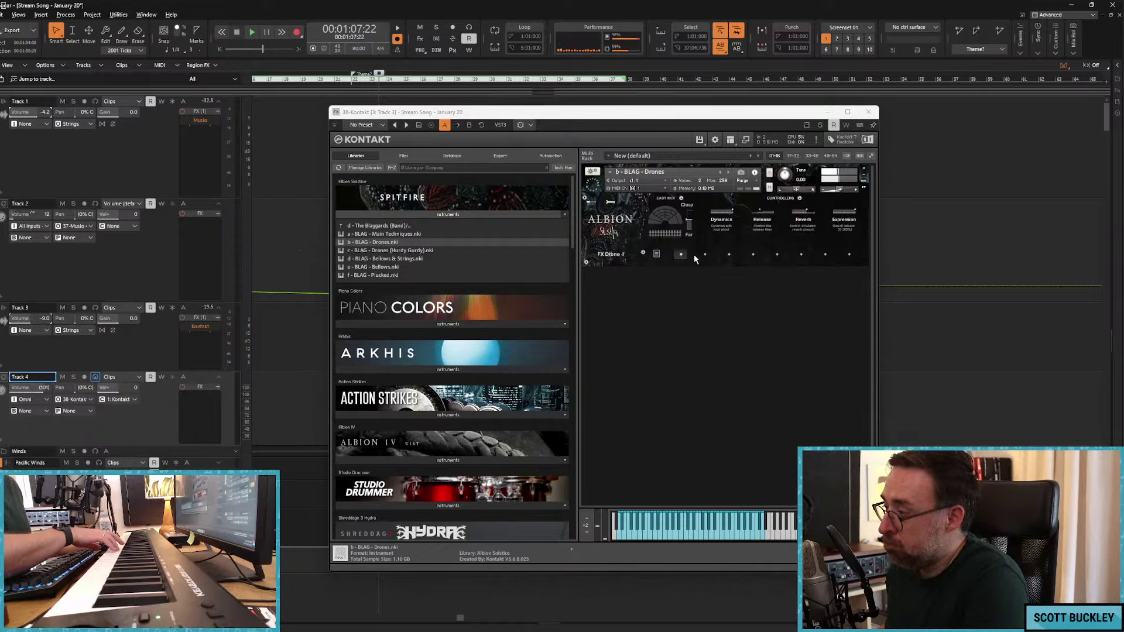
pyautogui.click(728, 254)
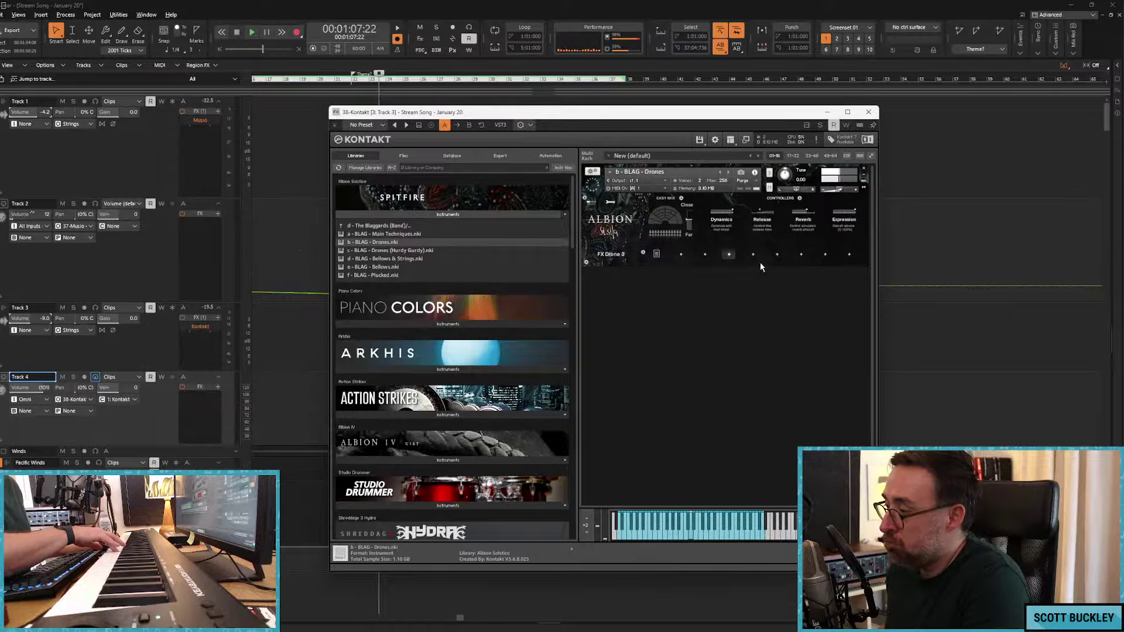
pyautogui.click(754, 254)
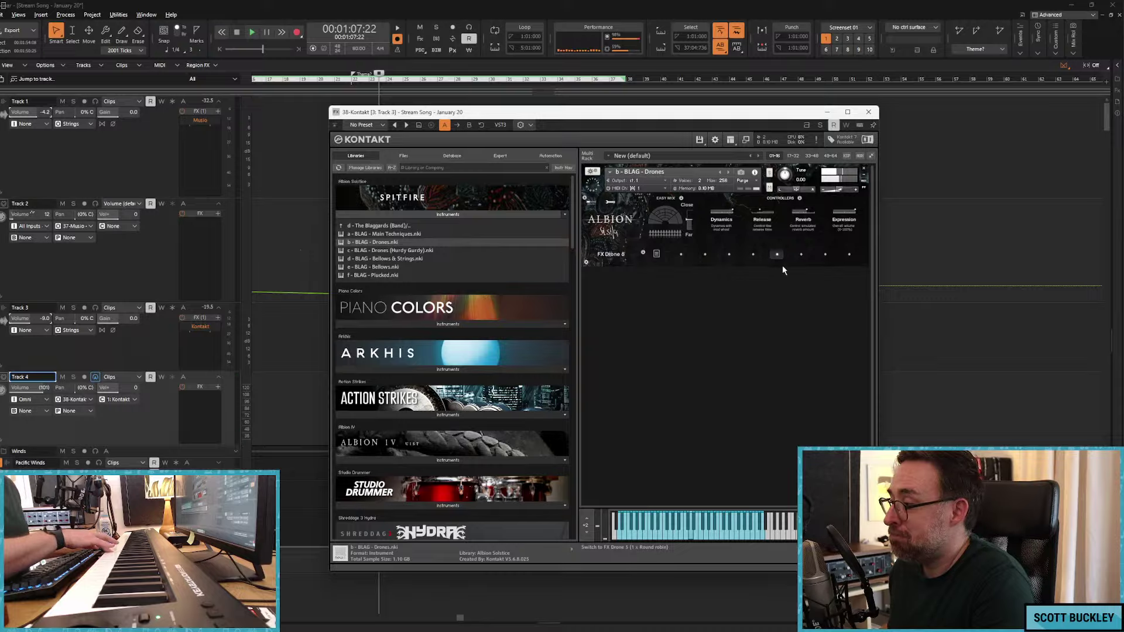
pyautogui.click(726, 254)
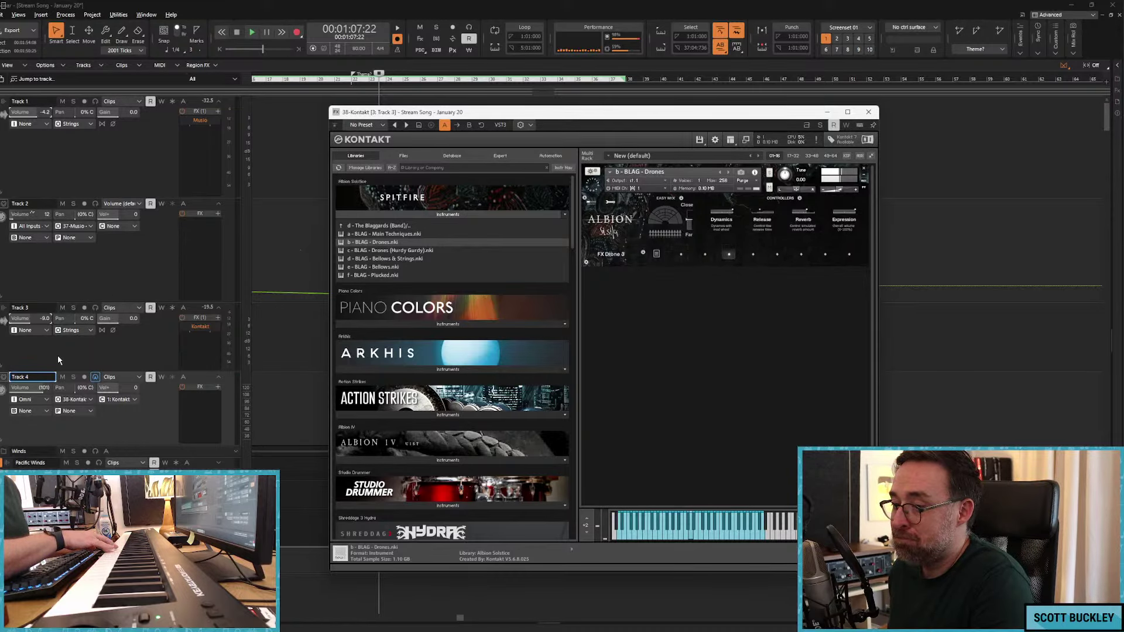
pyautogui.click(680, 254)
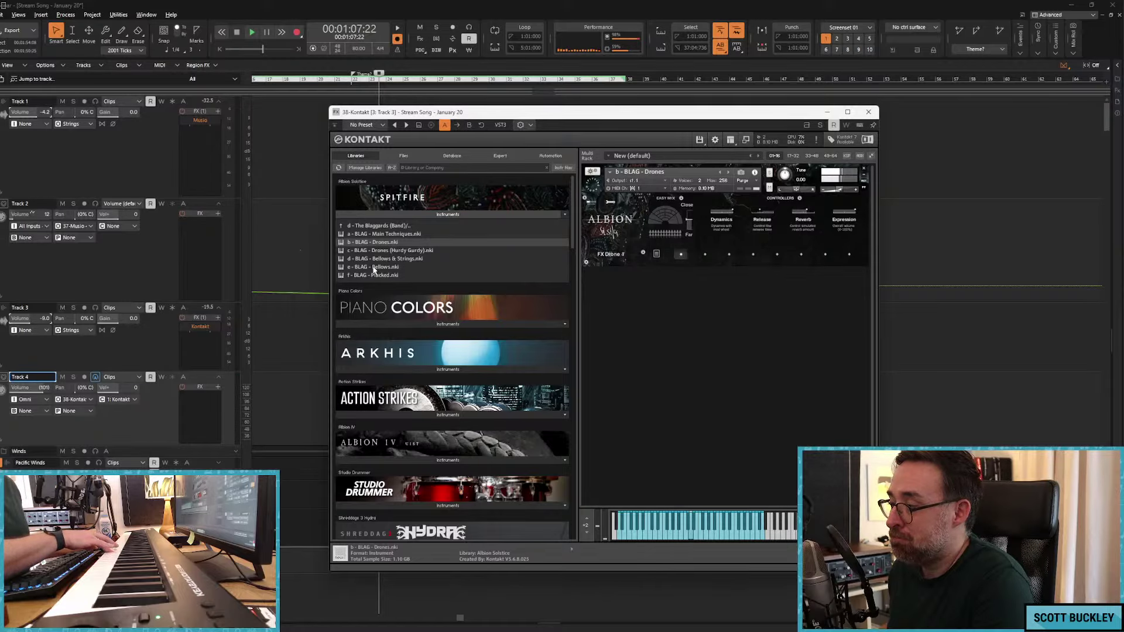
# Step: Reset Track 3's volume to 0.0 and lower Track 4's MIDI volume
pyautogui.click(45, 321)
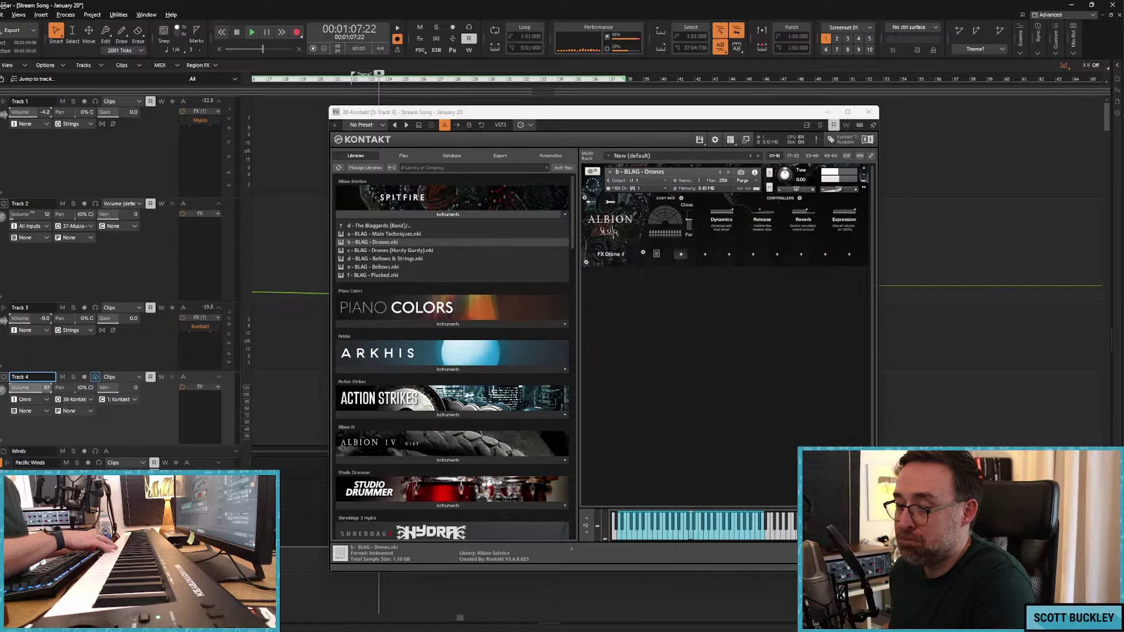
pyautogui.click(39, 308)
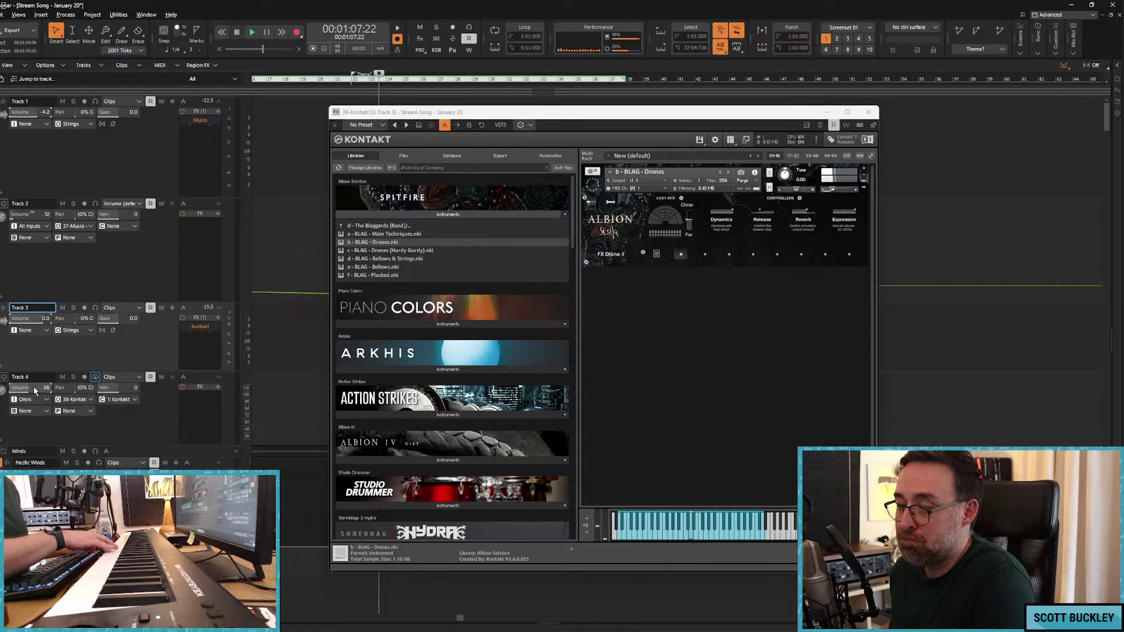
# Step: Rename Track 3 as Solstice
pyautogui.doubleClick(39, 308)
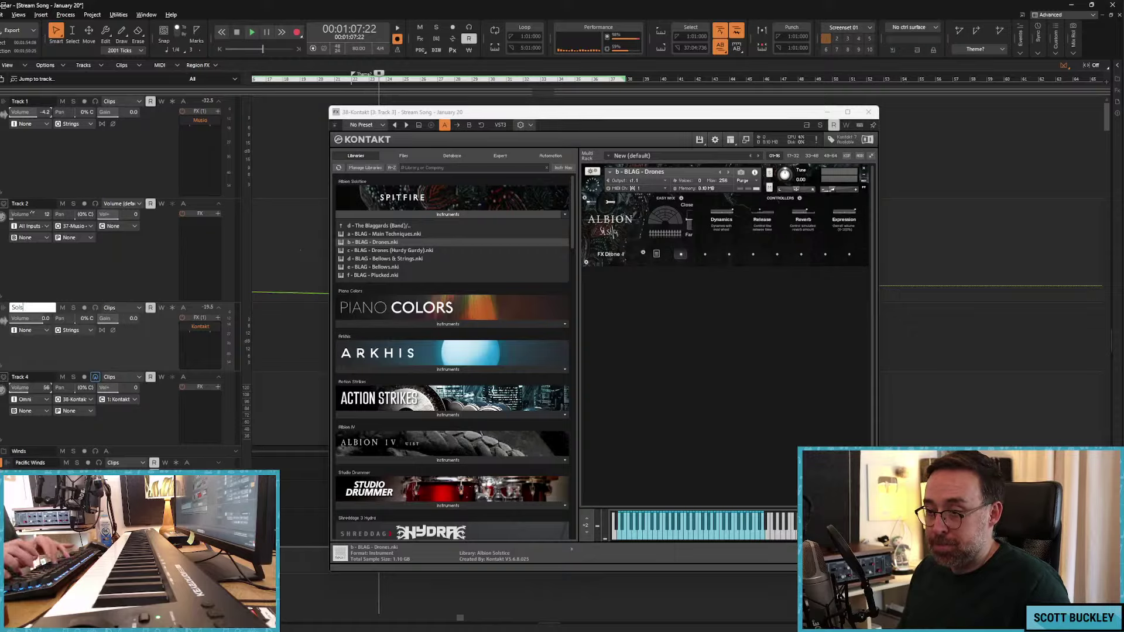
pyautogui.press('Return')
pyautogui.doubleClick(39, 308)
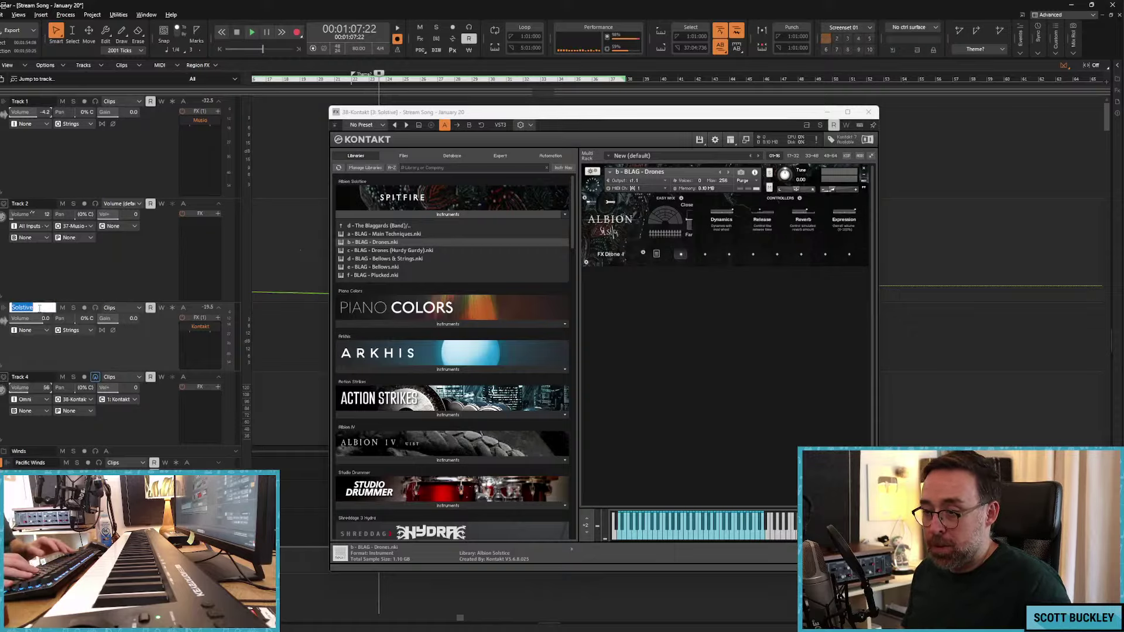
pyautogui.write('Solstice')
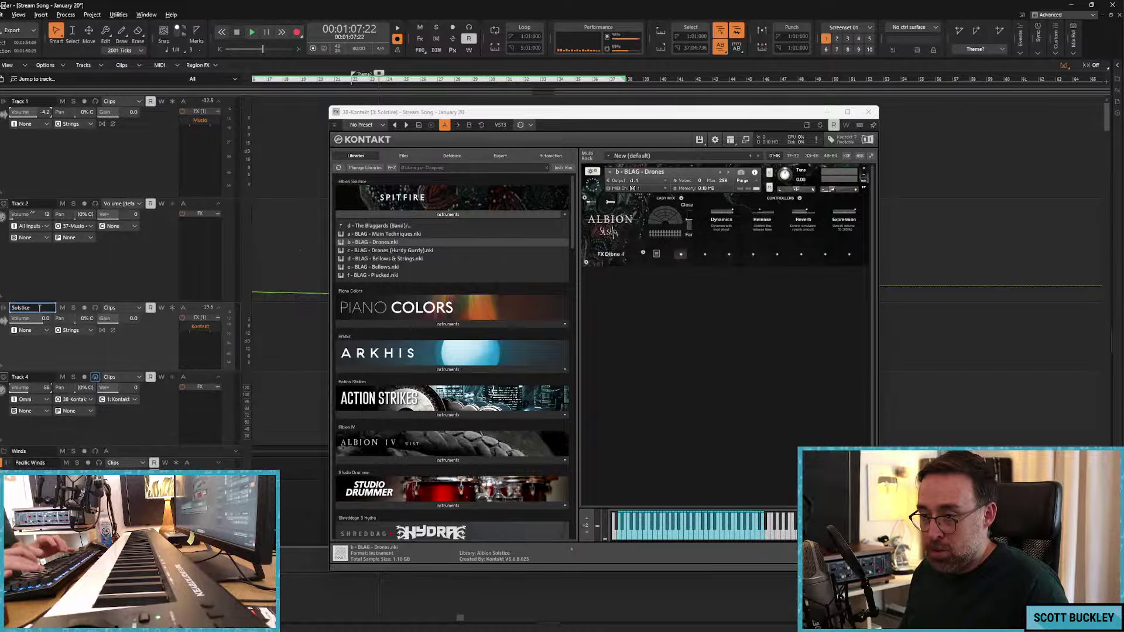
pyautogui.press('Tab')
pyautogui.hotkey('alt', '3')
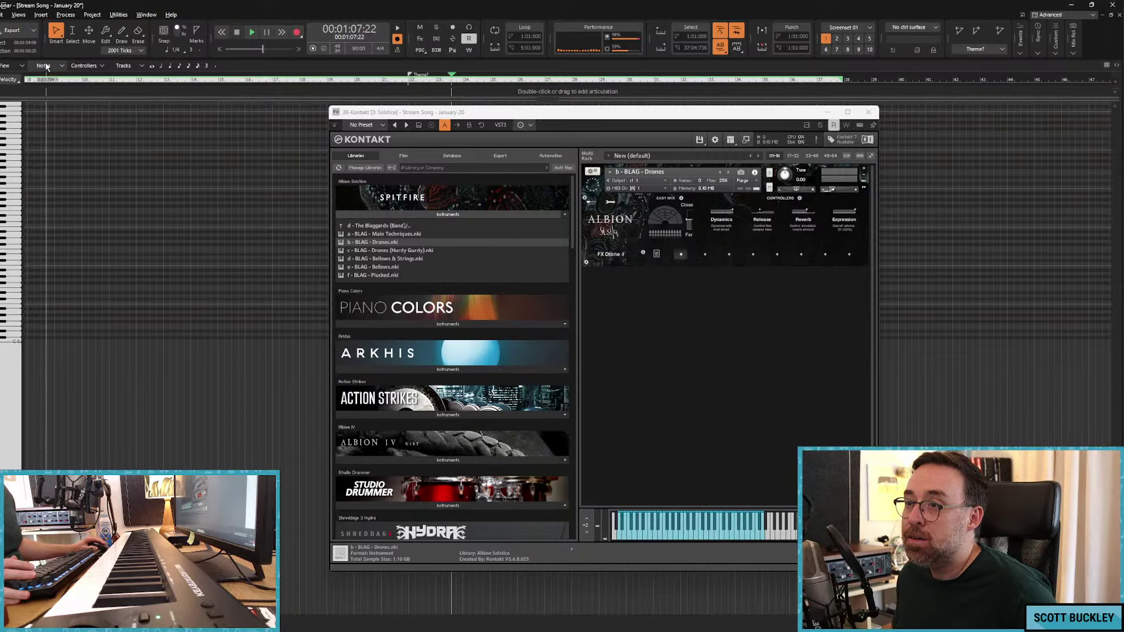
pyautogui.moveTo(49, 299); pyautogui.dragTo(49, 300)
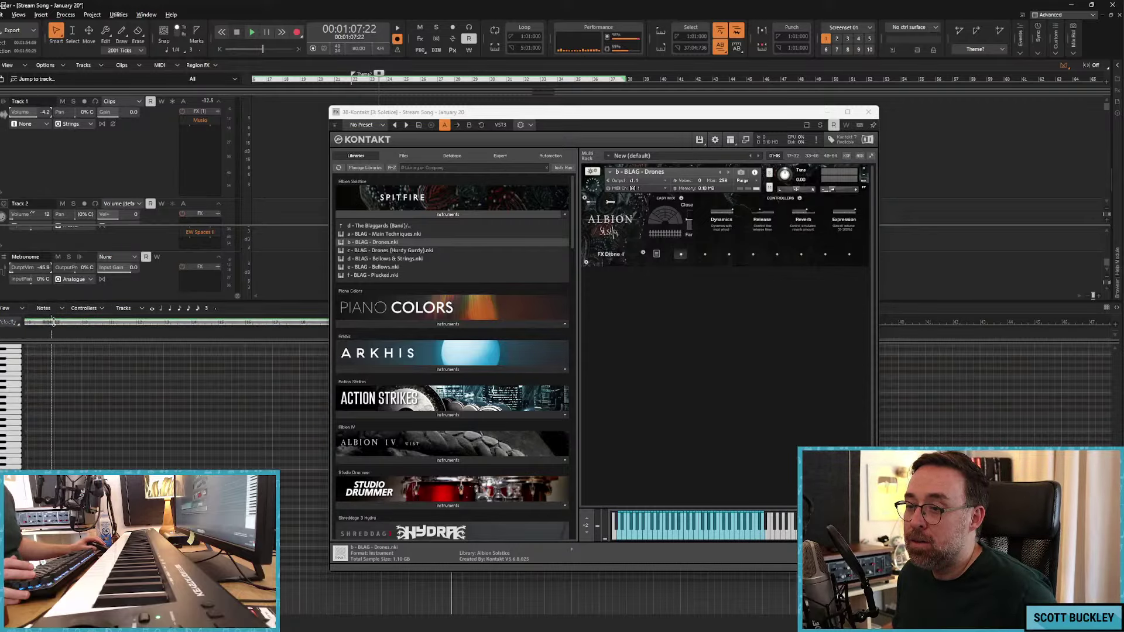
pyautogui.press('d')
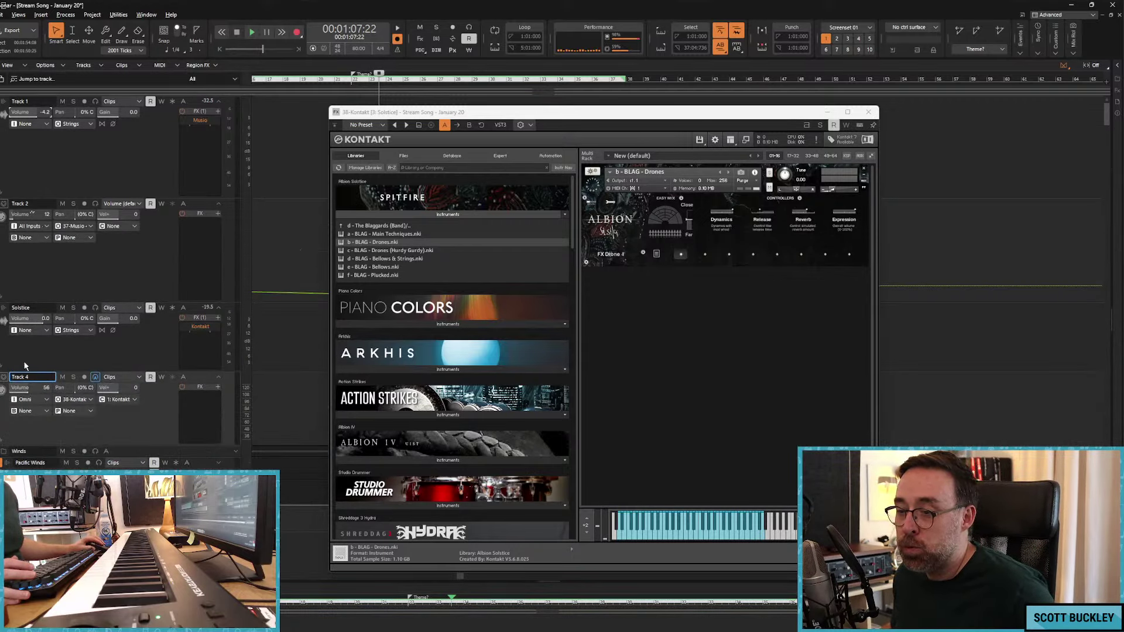
# Step: Rename Track 4 as Drones
pyautogui.write('Dro')
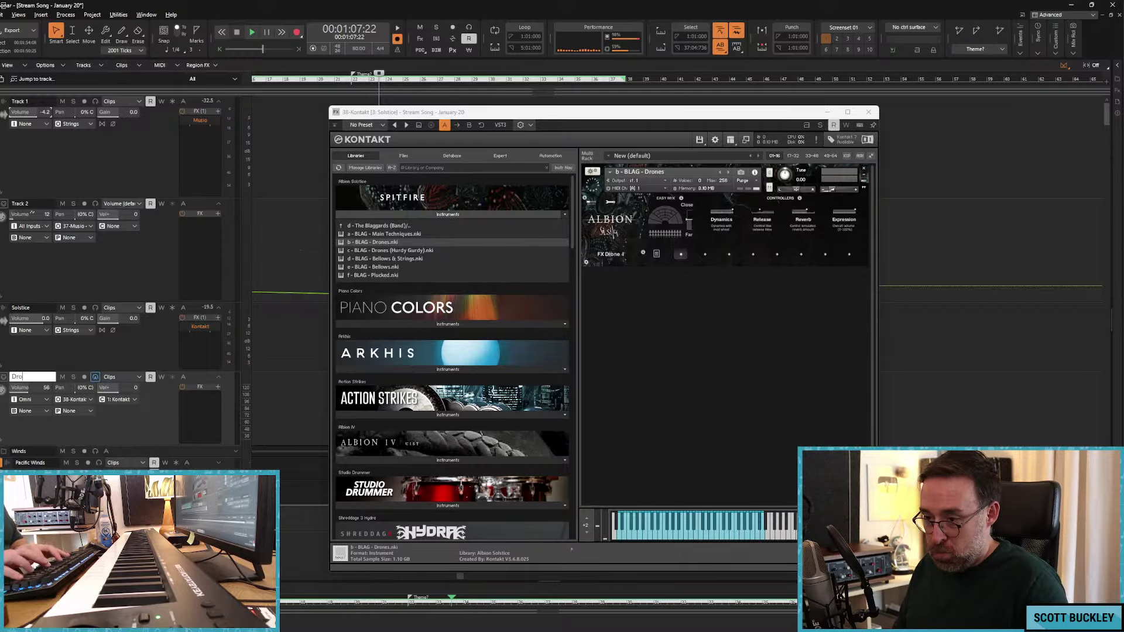
pyautogui.write('nes')
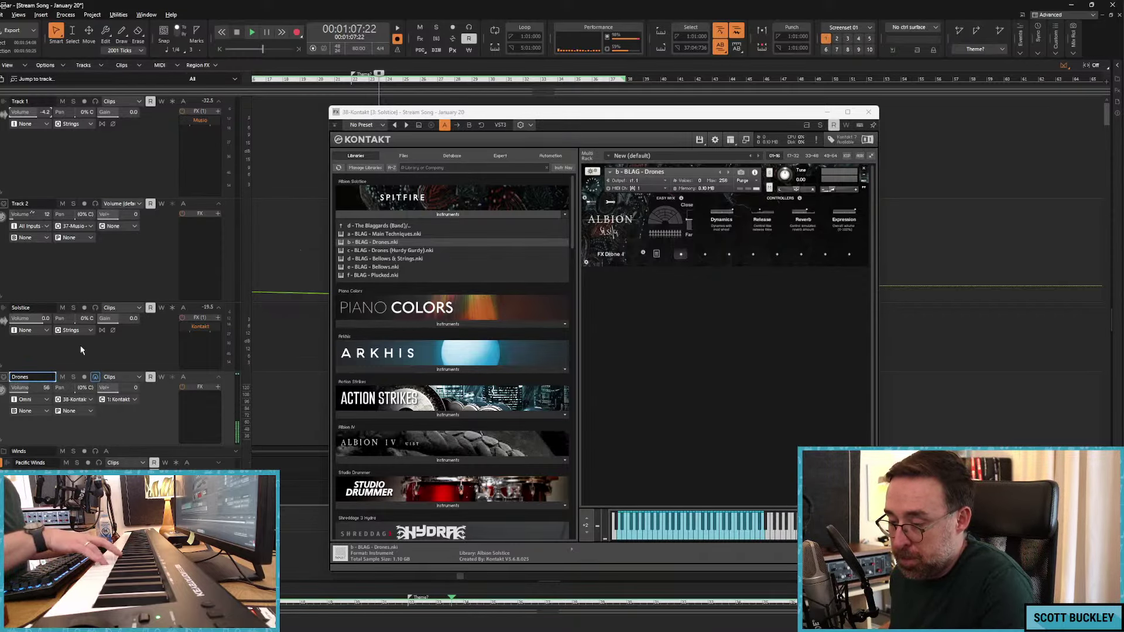
# Step: Play the opening of the song from the start to try the drone against it, and rewind to the beginning
pyautogui.write('w')
pyautogui.press('space')
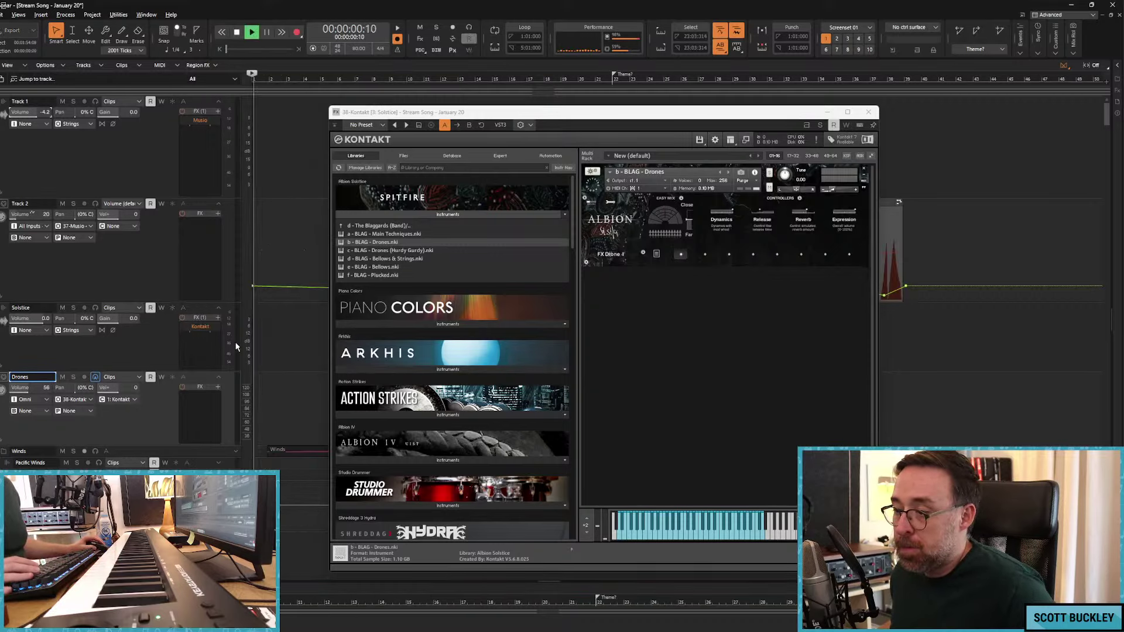
pyautogui.press('space')
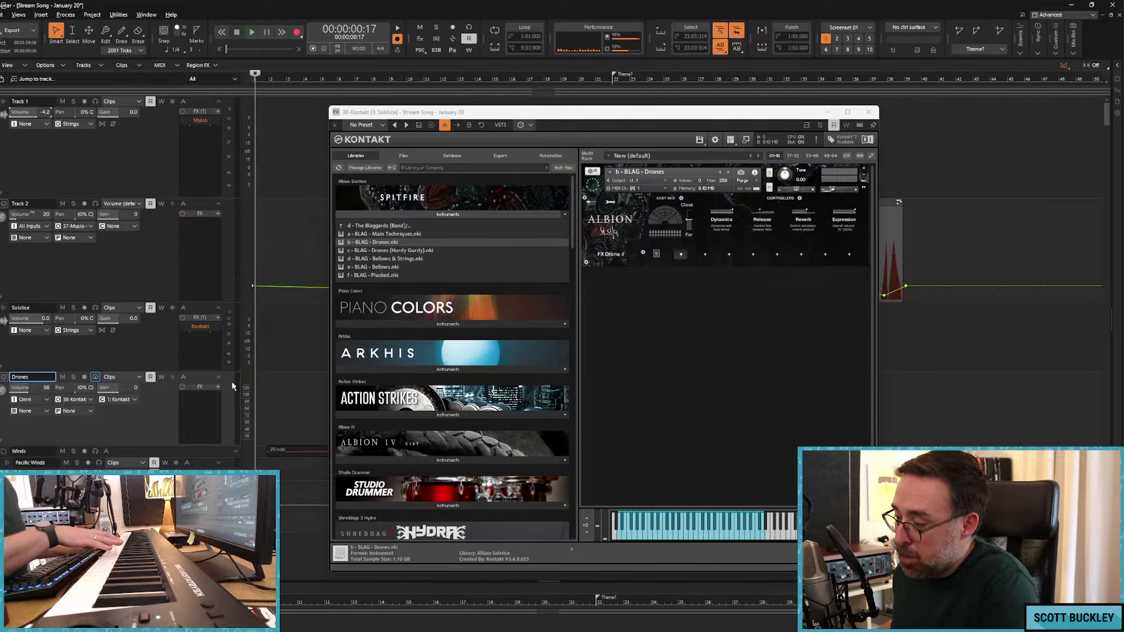
pyautogui.click(89, 399)
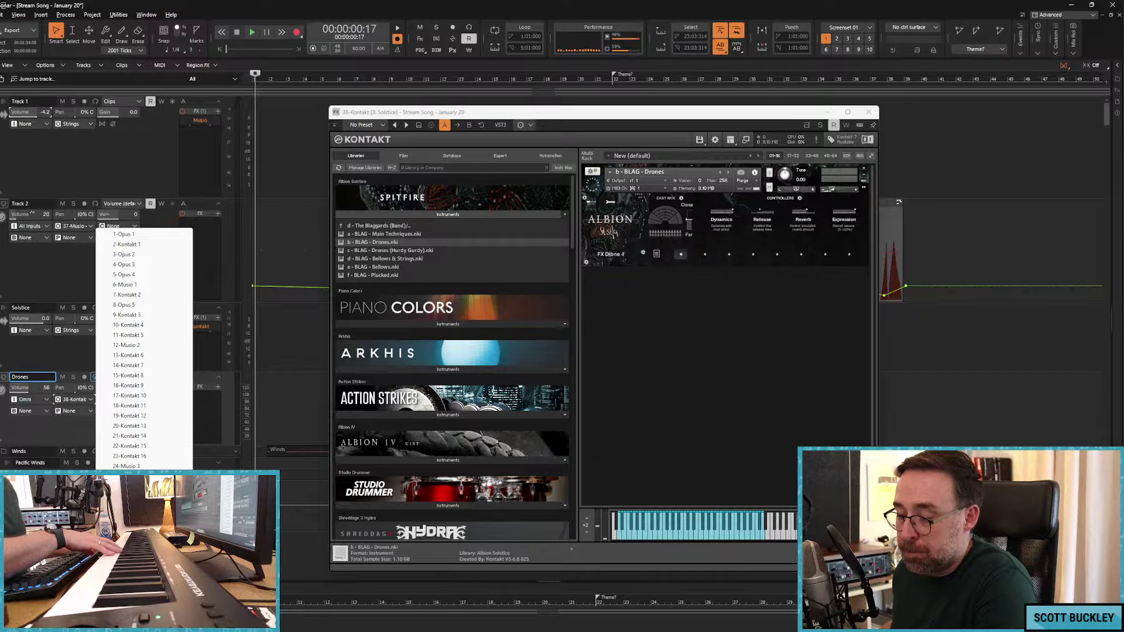
pyautogui.click(300, 138)
pyautogui.press('space')
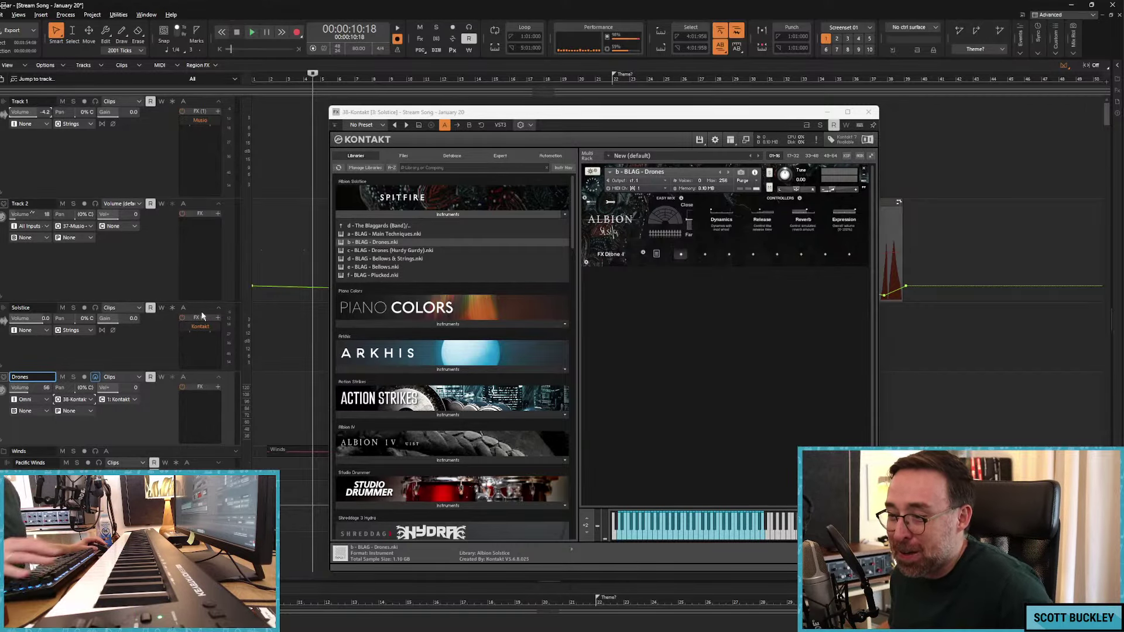
pyautogui.press('w')
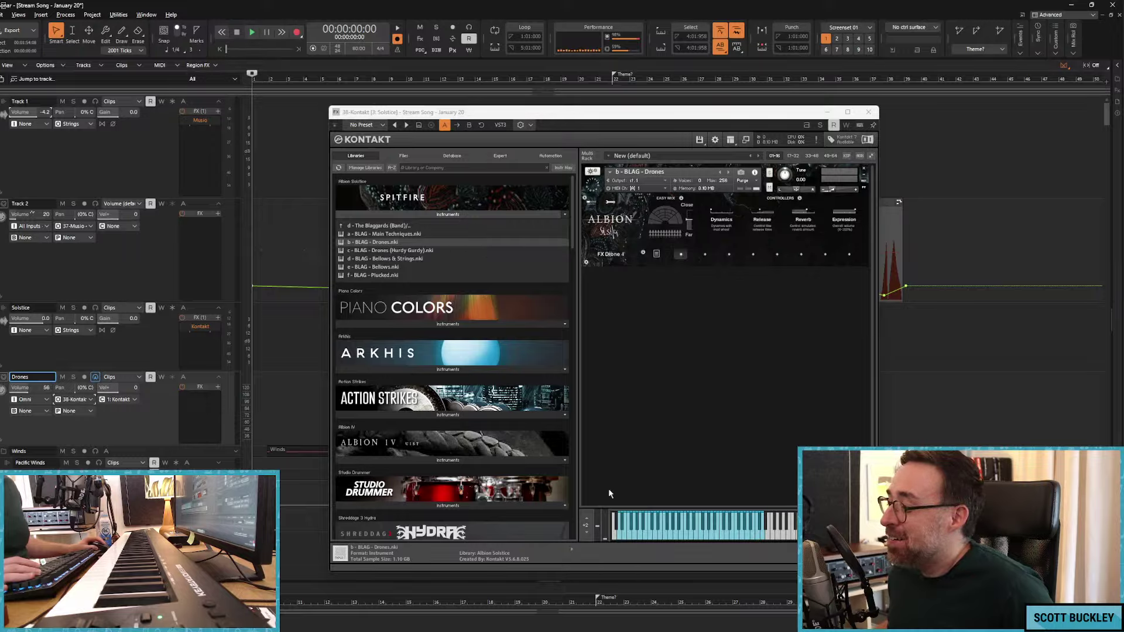
# Step: Raise the Drones track's volume to 107 and set its MIDI input to All Inputs
pyautogui.click(644, 536)
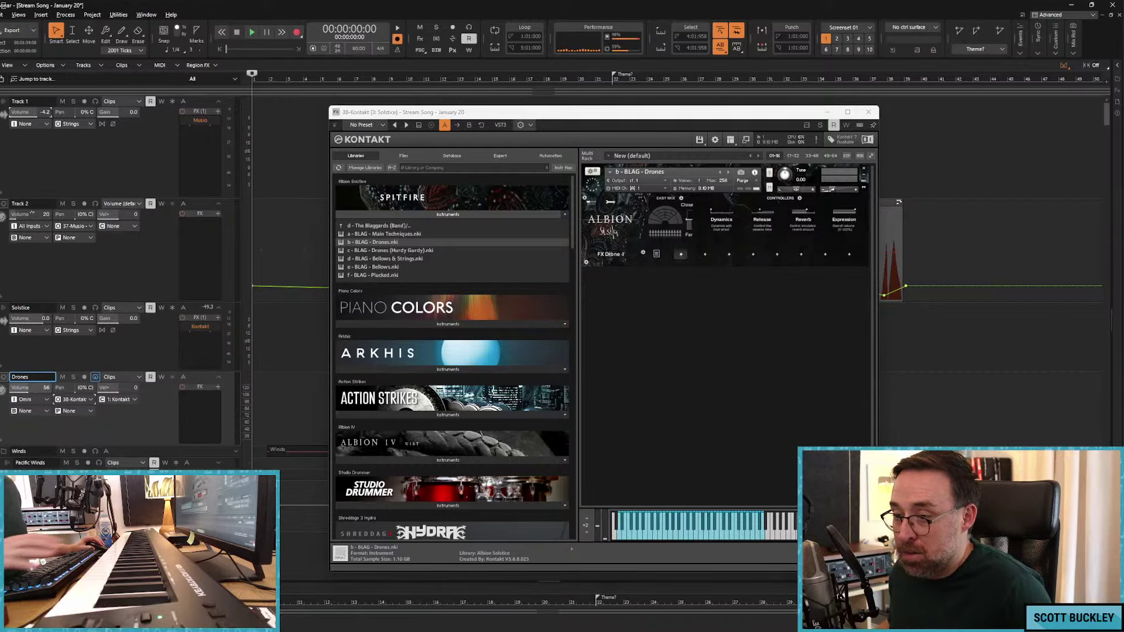
pyautogui.doubleClick(41, 387)
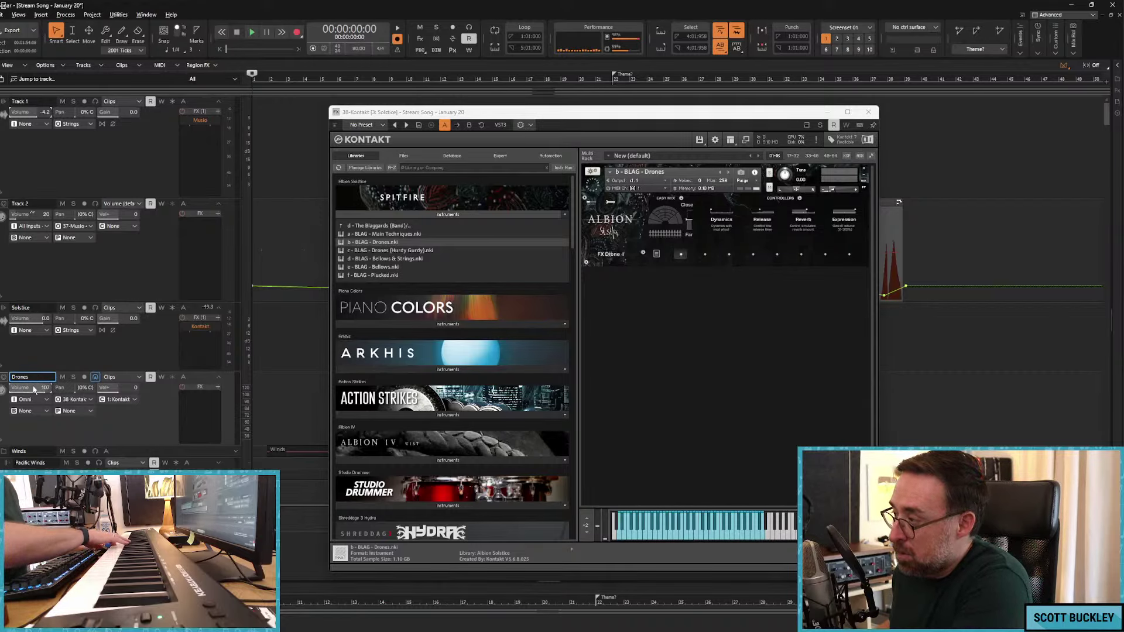
pyautogui.click(47, 399)
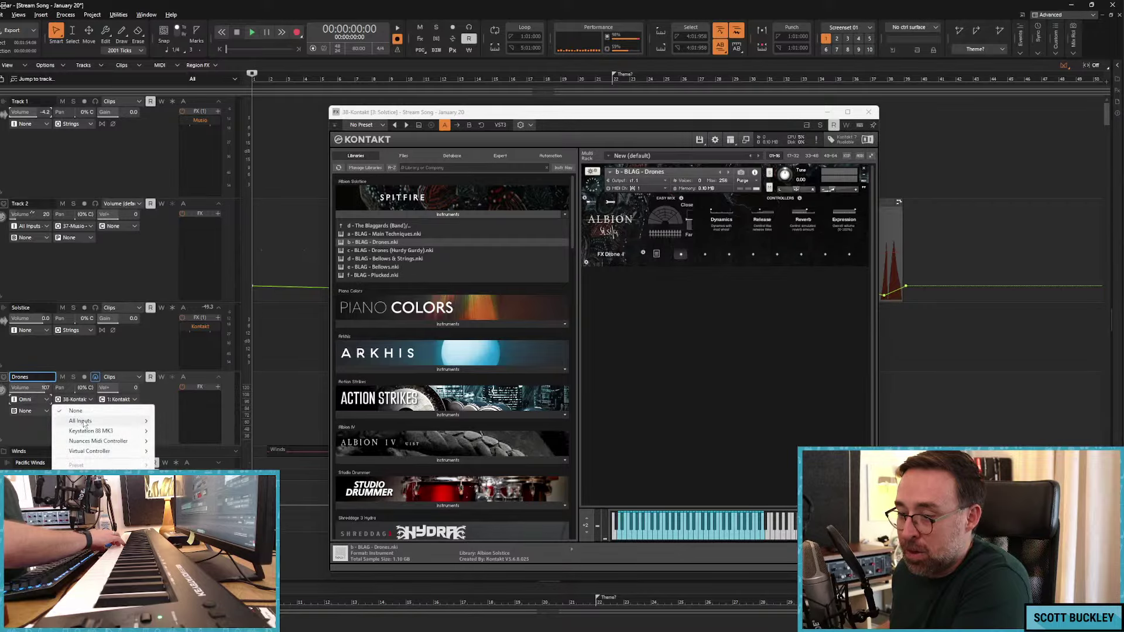
pyautogui.moveTo(89, 421)
pyautogui.click(182, 421)
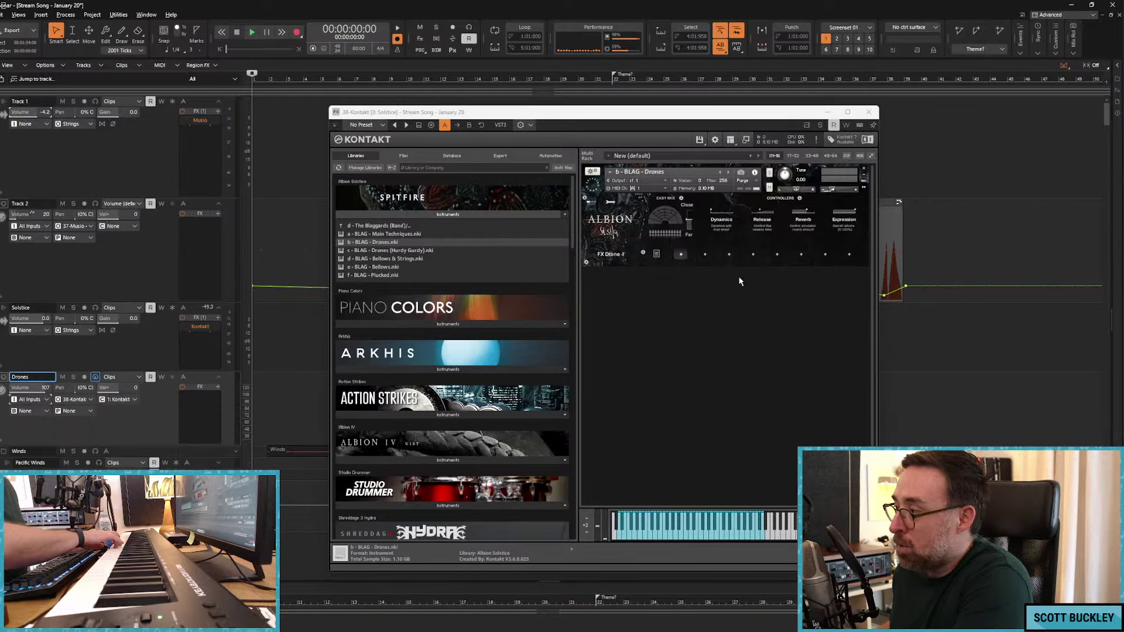
# Step: Remove the Kontakt instrument from the Solstice track and insert a fresh Kontakt instance in its place
pyautogui.click(869, 112)
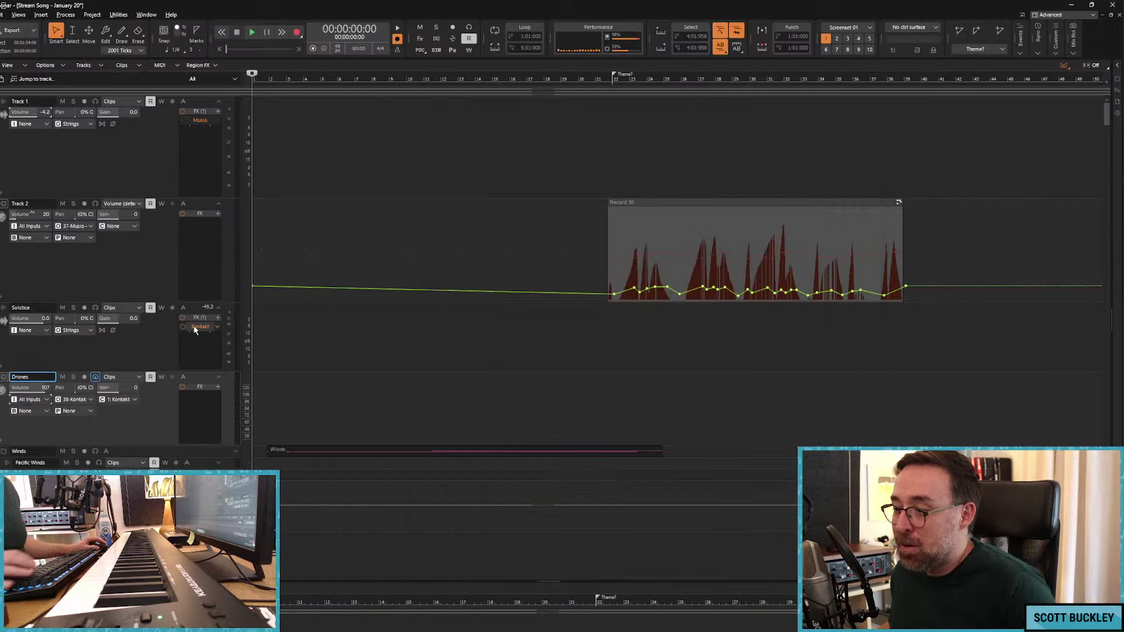
pyautogui.rightClick(195, 331)
pyautogui.click(212, 169)
pyautogui.rightClick(205, 349)
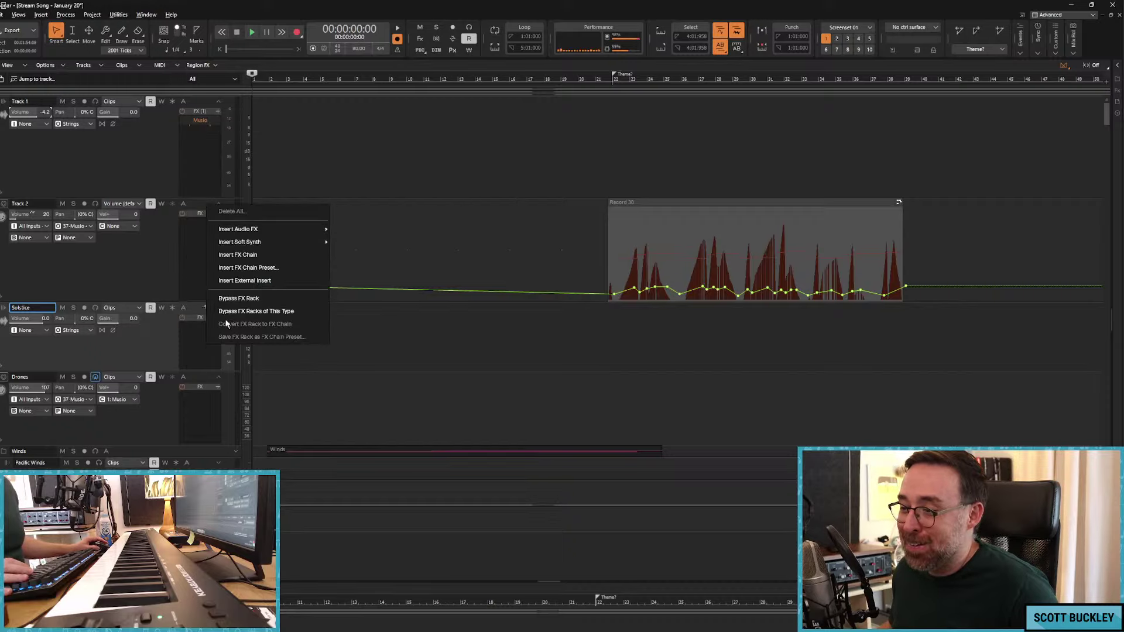
pyautogui.moveTo(325, 241)
pyautogui.click(360, 263)
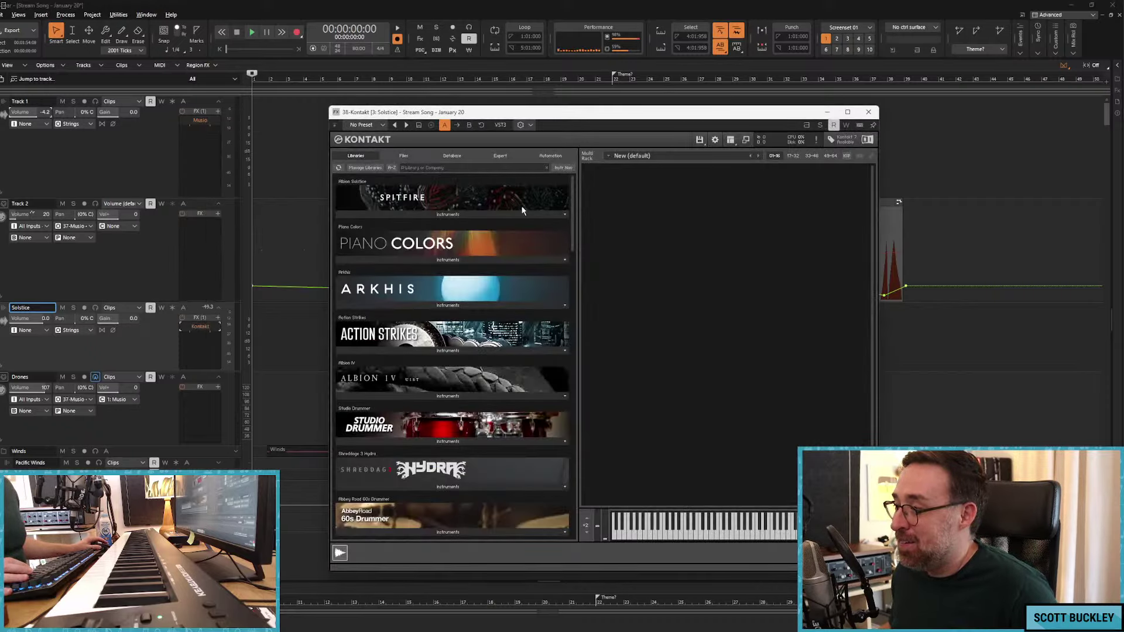
# Step: Load b - BLAG - Drones from the Albion Solstice library into Kontakt and select FX Drone 1
pyautogui.click(520, 211)
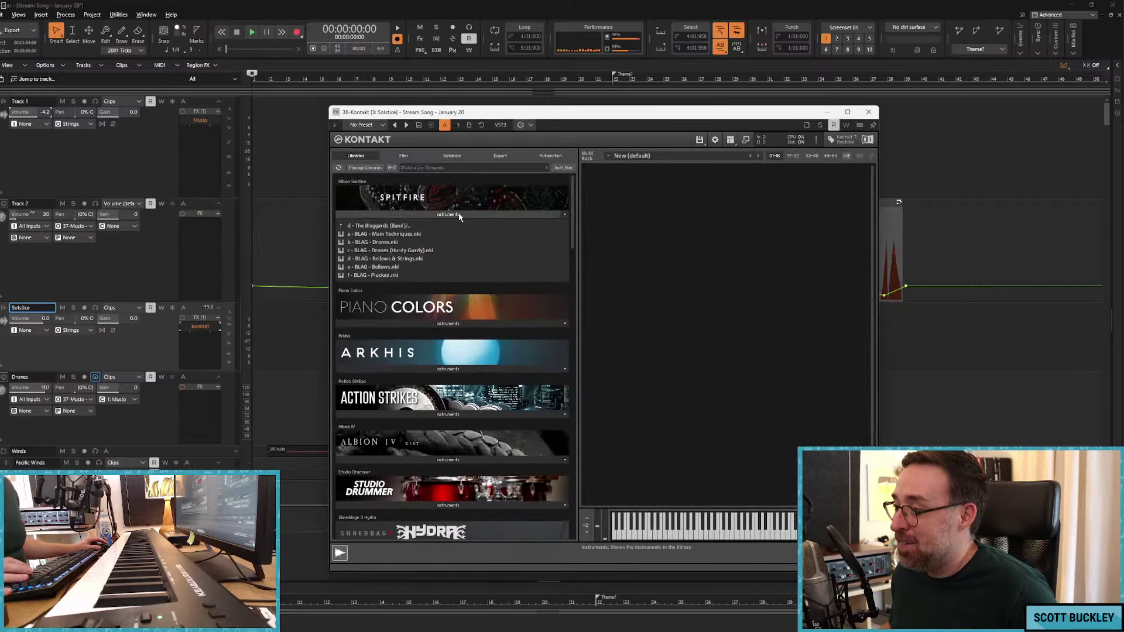
pyautogui.click(389, 243)
pyautogui.moveTo(381, 244); pyautogui.dragTo(676, 307)
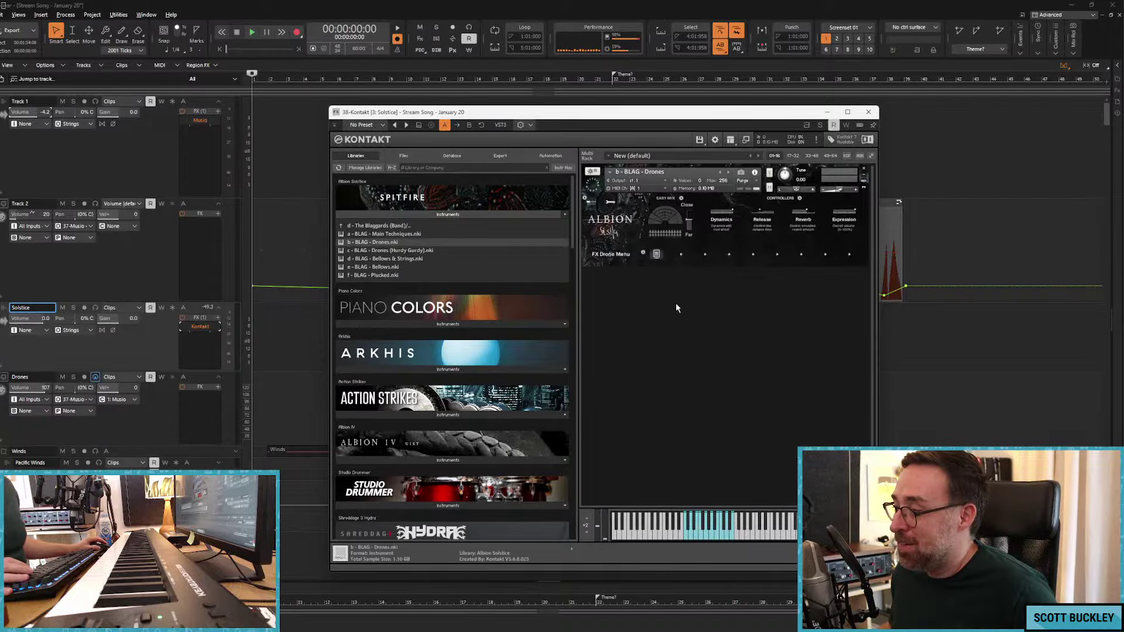
pyautogui.click(679, 254)
# Step: Route the Drones track's output to the new 38-Kontakt instance and test it live against Track 2
pyautogui.click(117, 401)
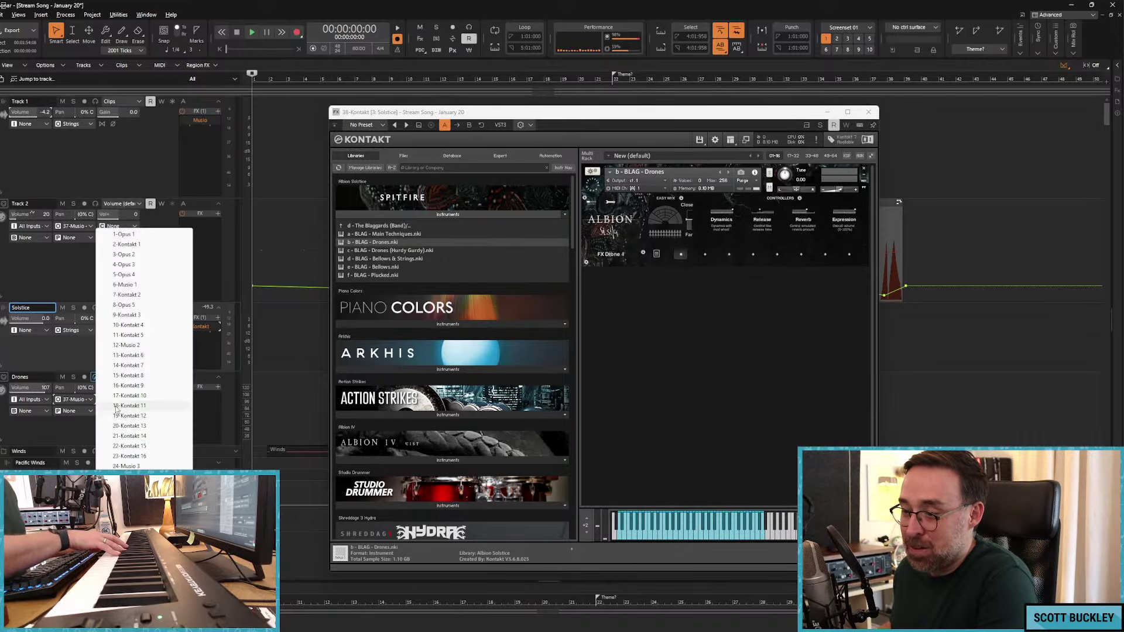
pyautogui.click(129, 607)
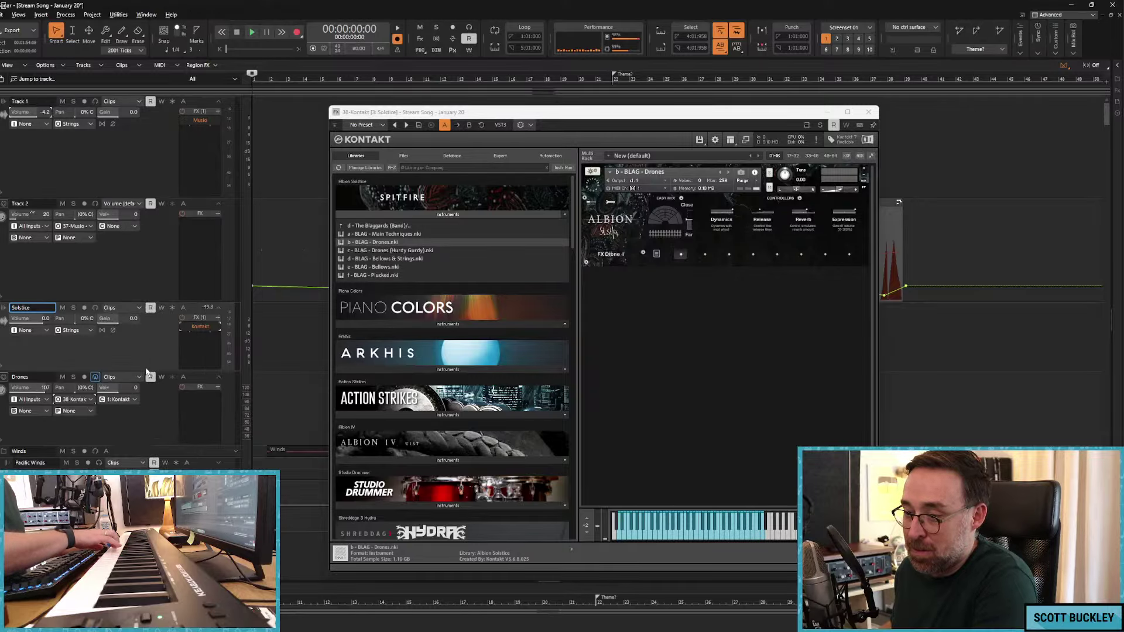
pyautogui.click(203, 381)
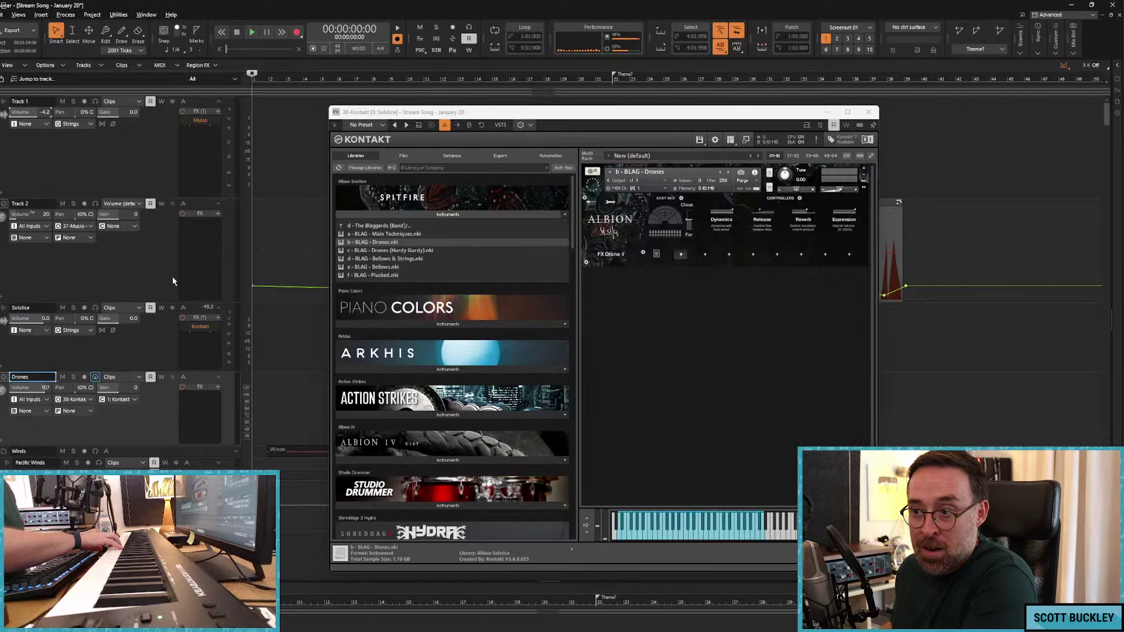
pyautogui.click(202, 214)
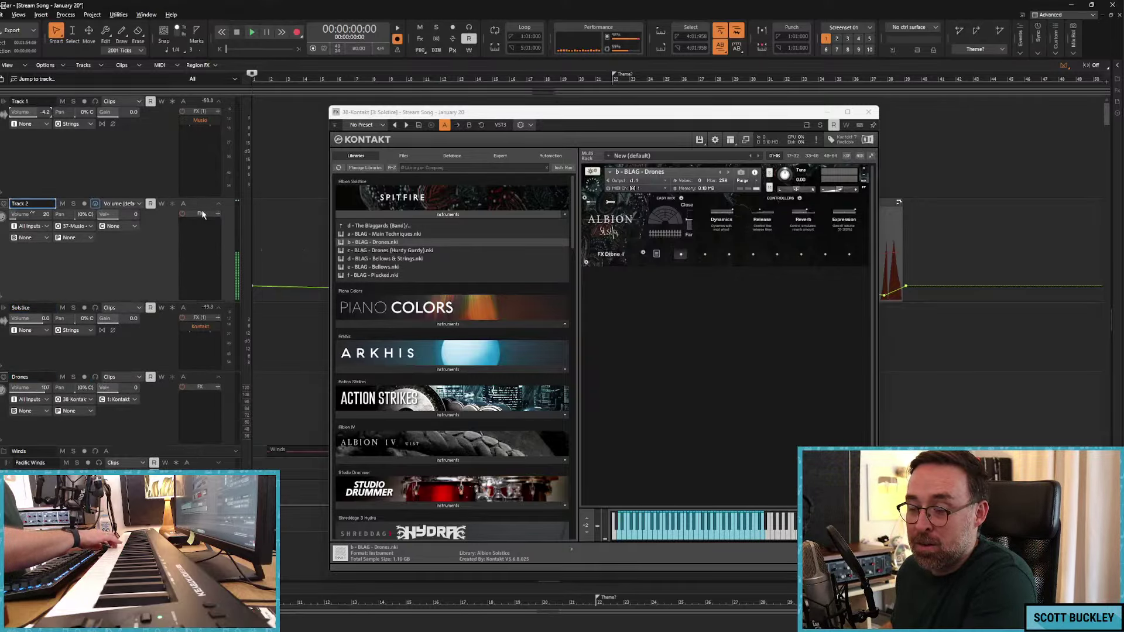
pyautogui.click(197, 380)
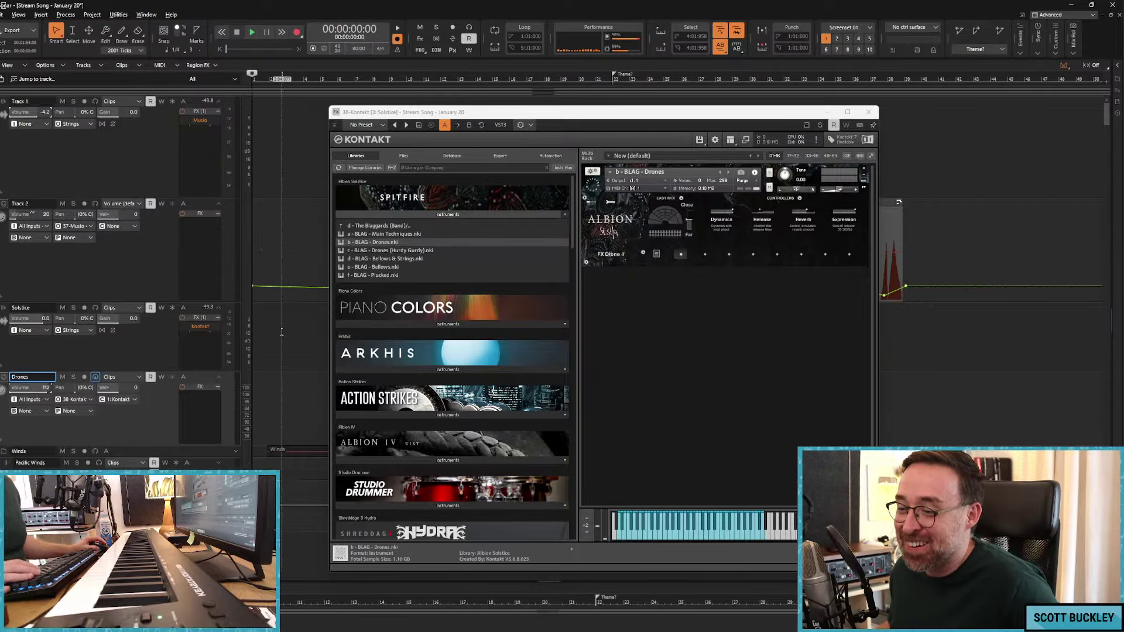
# Step: Play the song's opening and switch the Drones track's MIDI input from All Inputs to Omni
pyautogui.press('space')
pyautogui.click(45, 400)
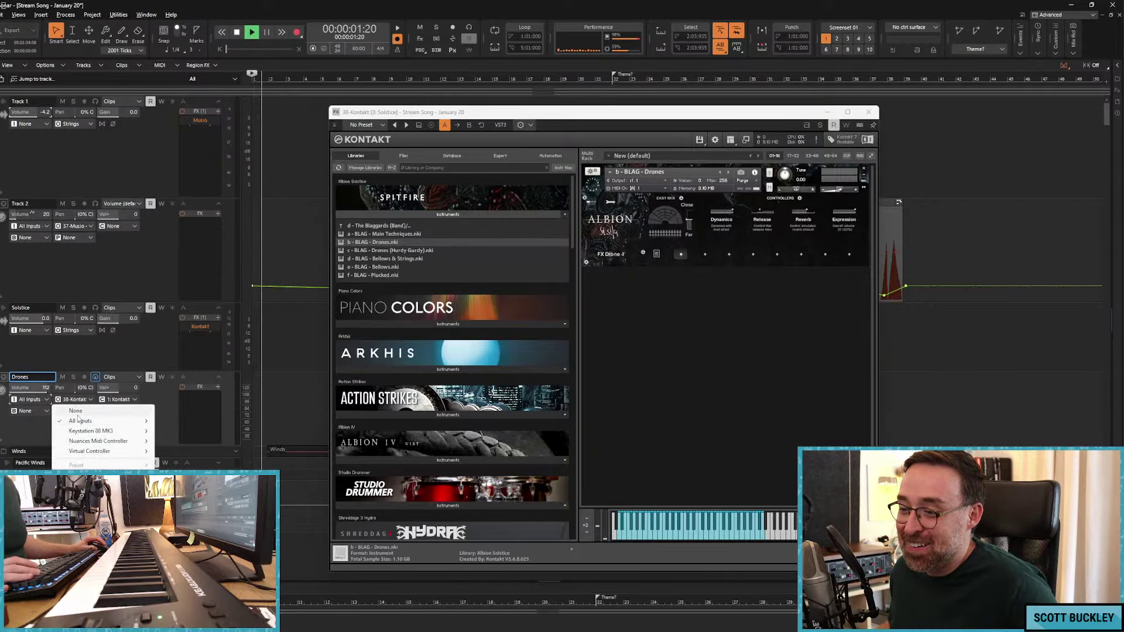
pyautogui.click(118, 421)
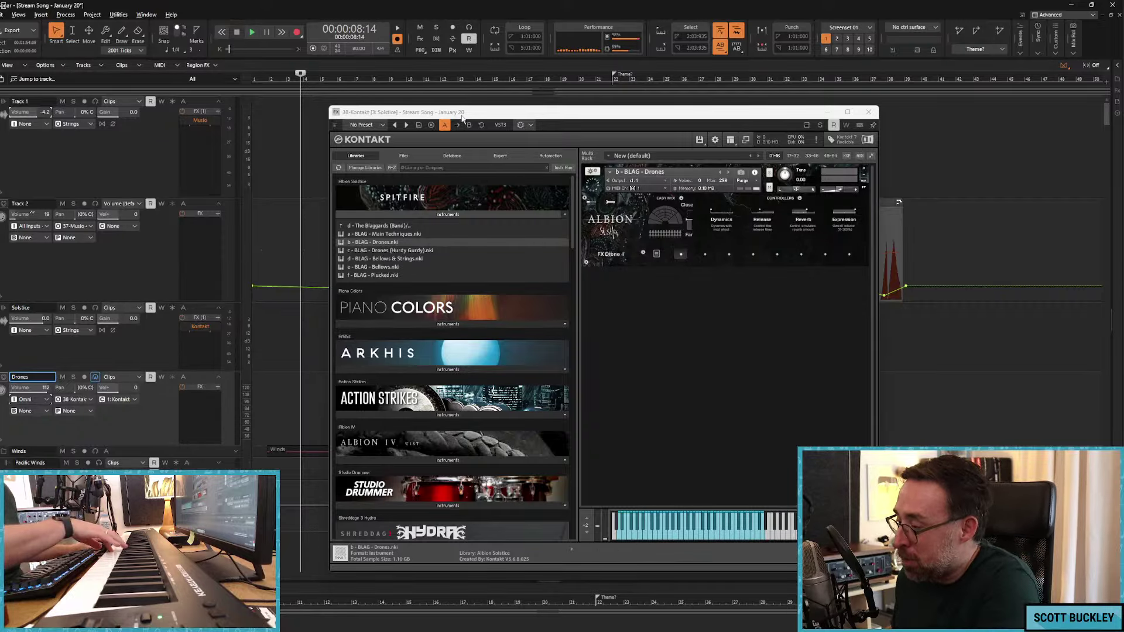
# Step: Test a note on Kontakt's keyboard and compare the Drones track's channel routing and live input with Pacific Piccolo
pyautogui.click(689, 525)
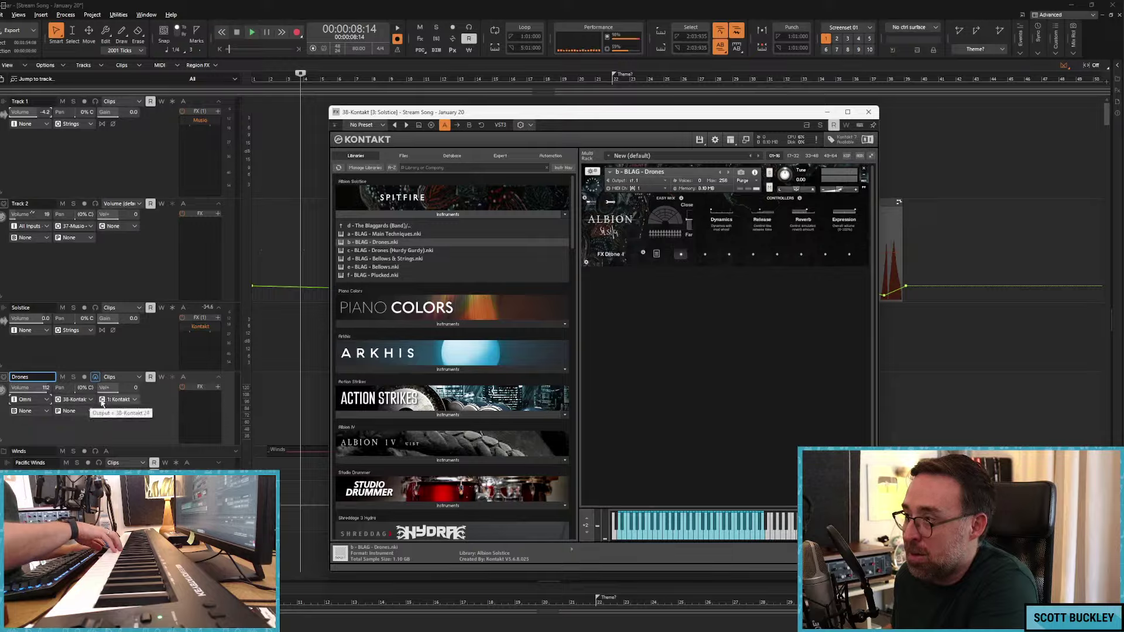
pyautogui.click(134, 402)
pyautogui.press('Escape')
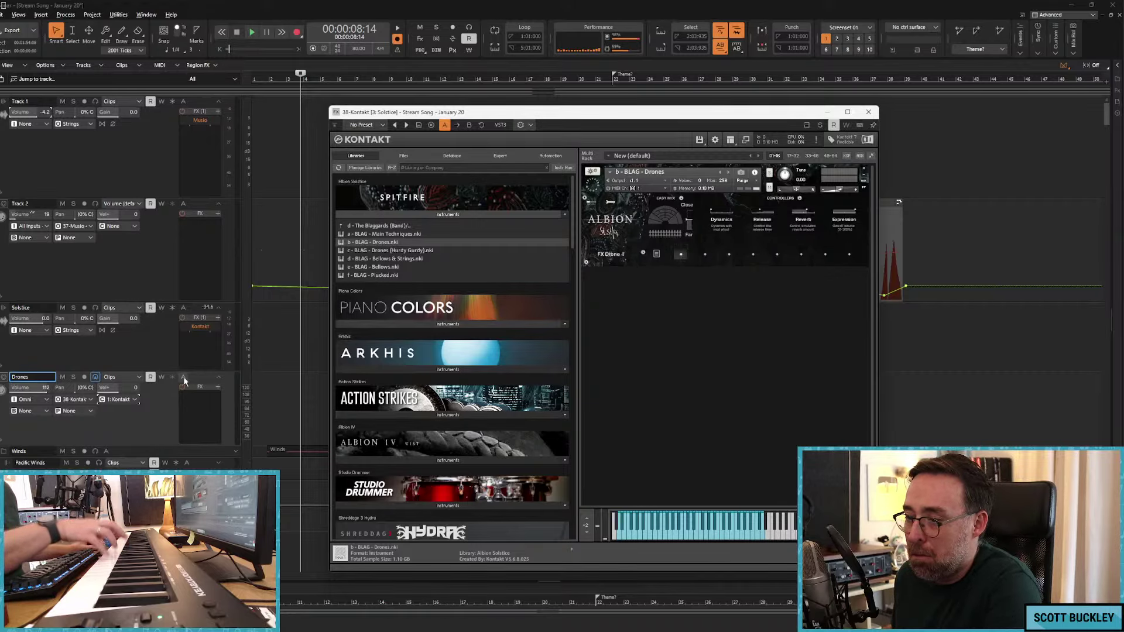
pyautogui.scroll(-2, 241, 395)
pyautogui.click(204, 414)
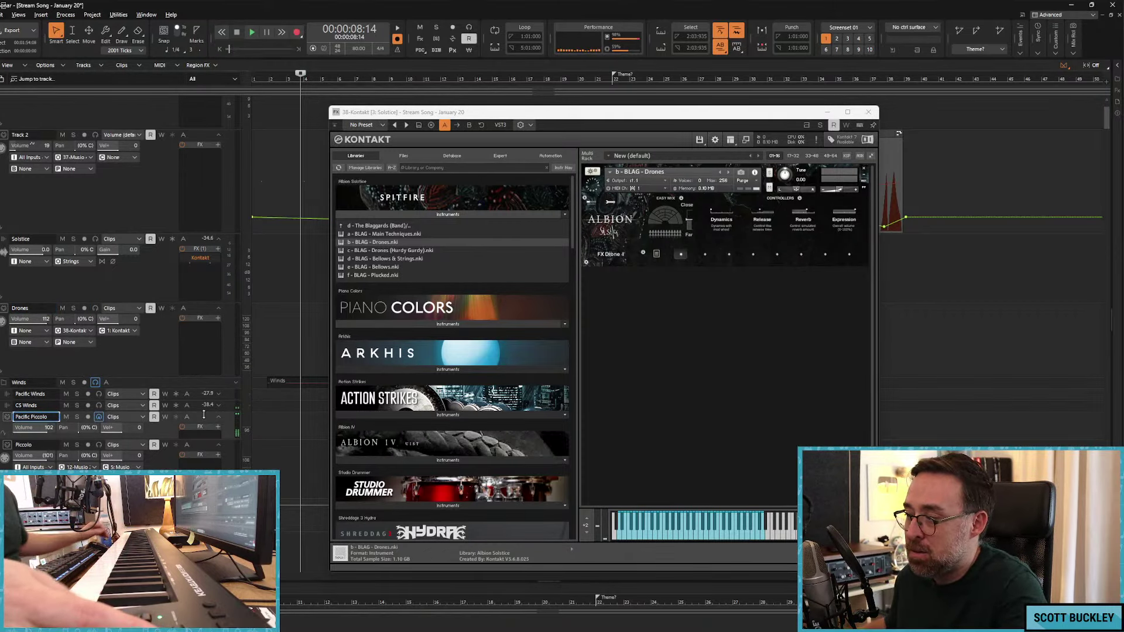
# Step: Insert a new MIDI track at the Drones track and route its output to 38-Kontakt on channel 1
pyautogui.click(3, 313)
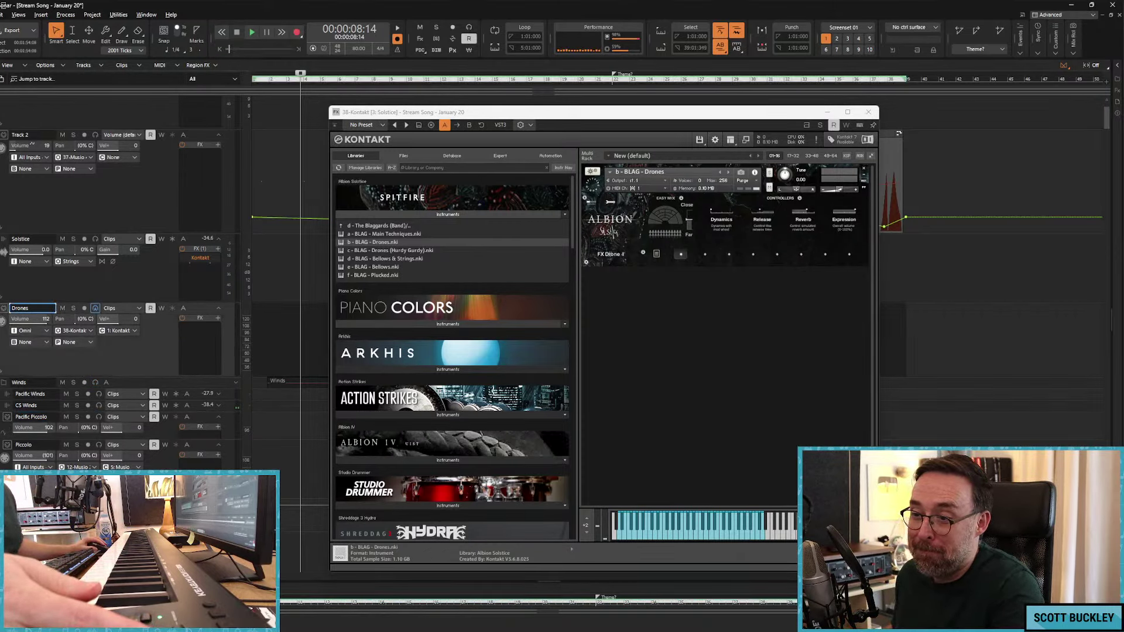
pyautogui.rightClick(2, 314)
pyautogui.click(160, 317)
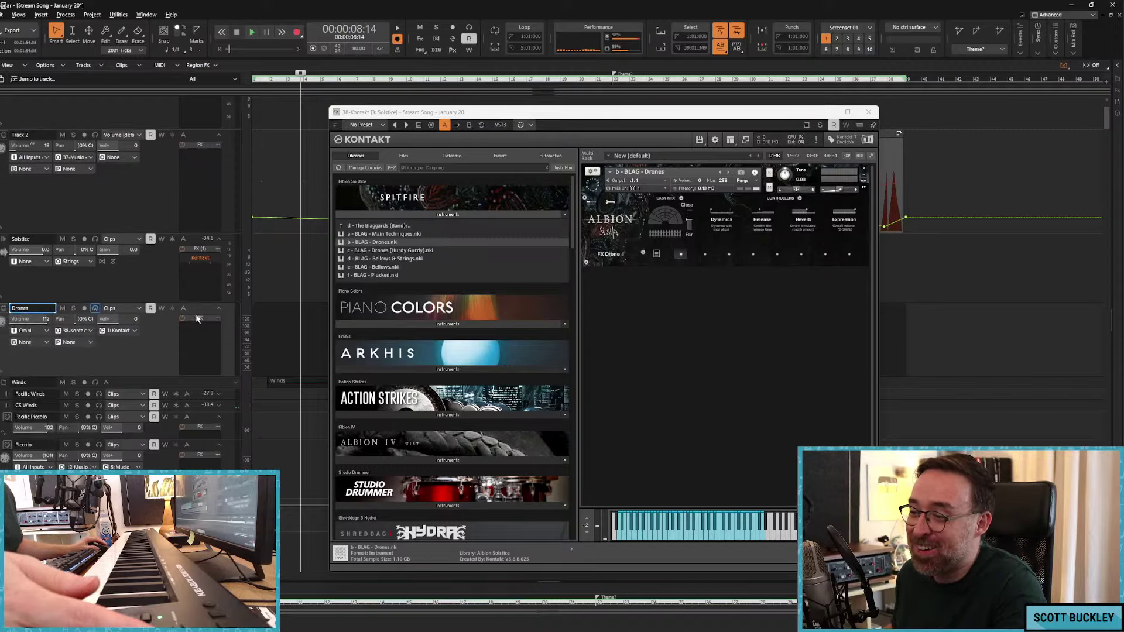
pyautogui.click(91, 331)
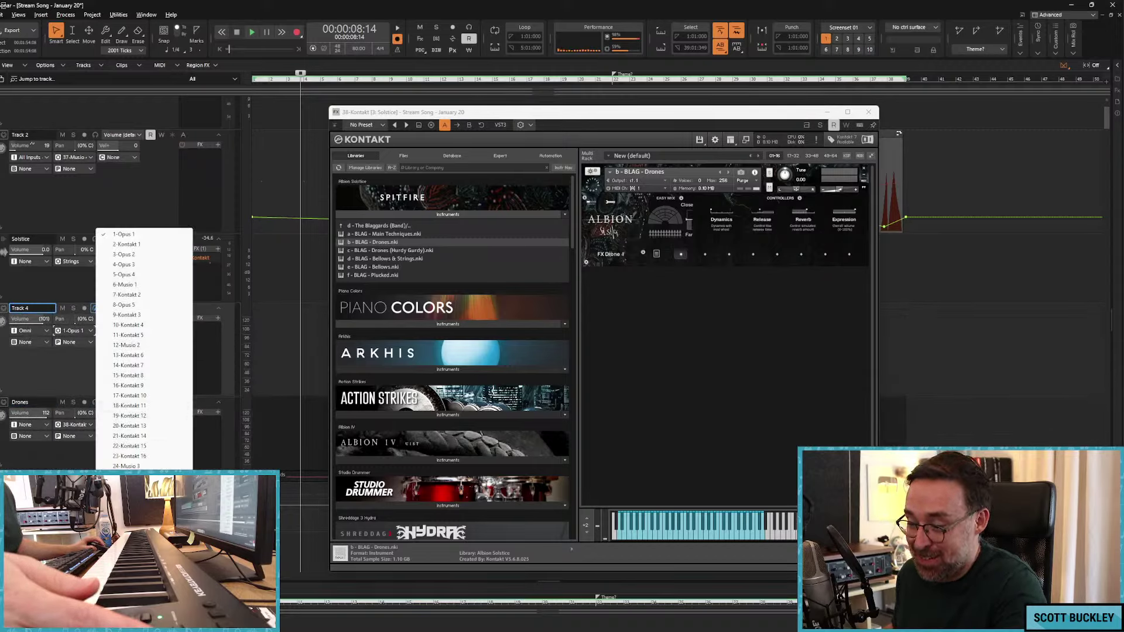
pyautogui.click(129, 607)
pyautogui.click(129, 331)
pyautogui.click(160, 349)
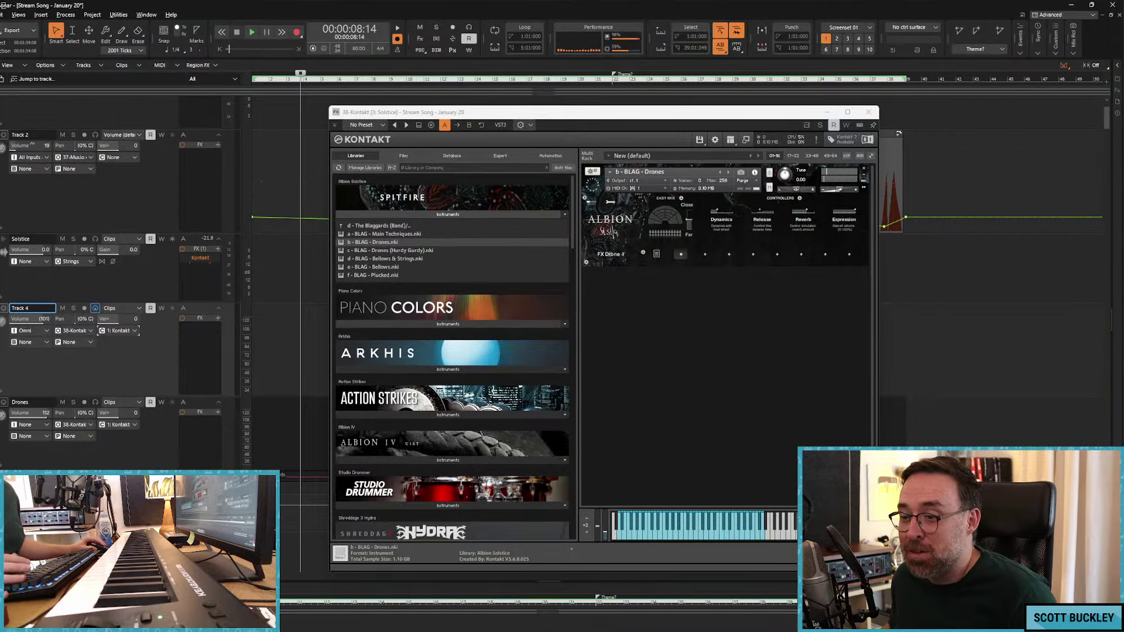
# Step: Delete the old Drones track below the new Track 4
pyautogui.click(32, 402)
pyautogui.rightClick(27, 414)
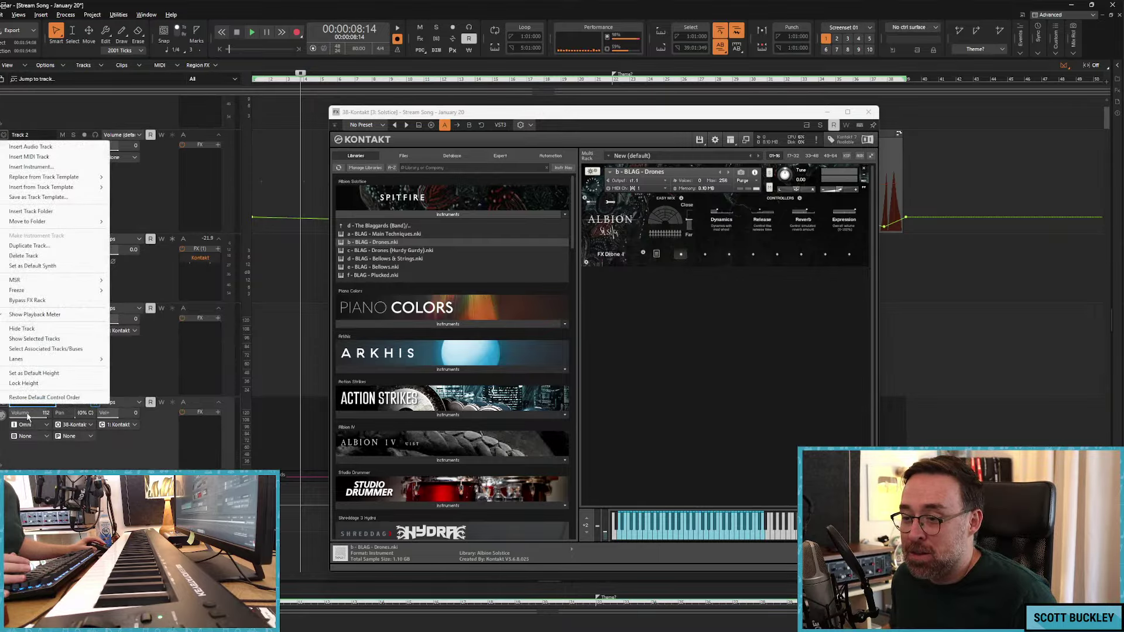
pyautogui.click(24, 256)
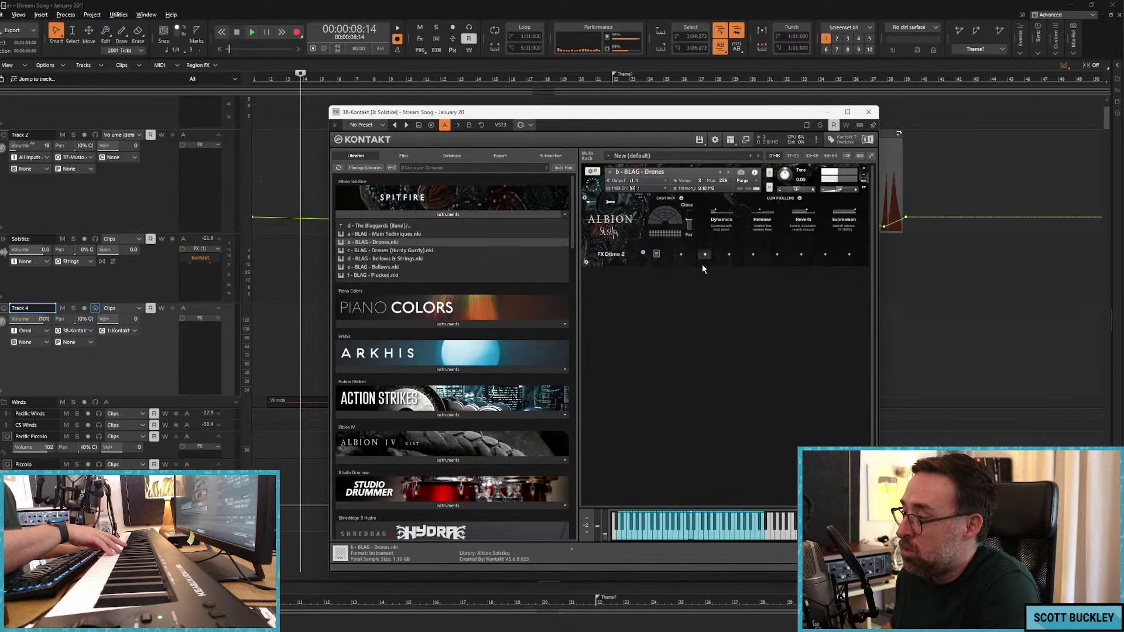
# Step: Audition several FX drone patches in BLAG - Drones and choose FX Drone 4
pyautogui.click(728, 255)
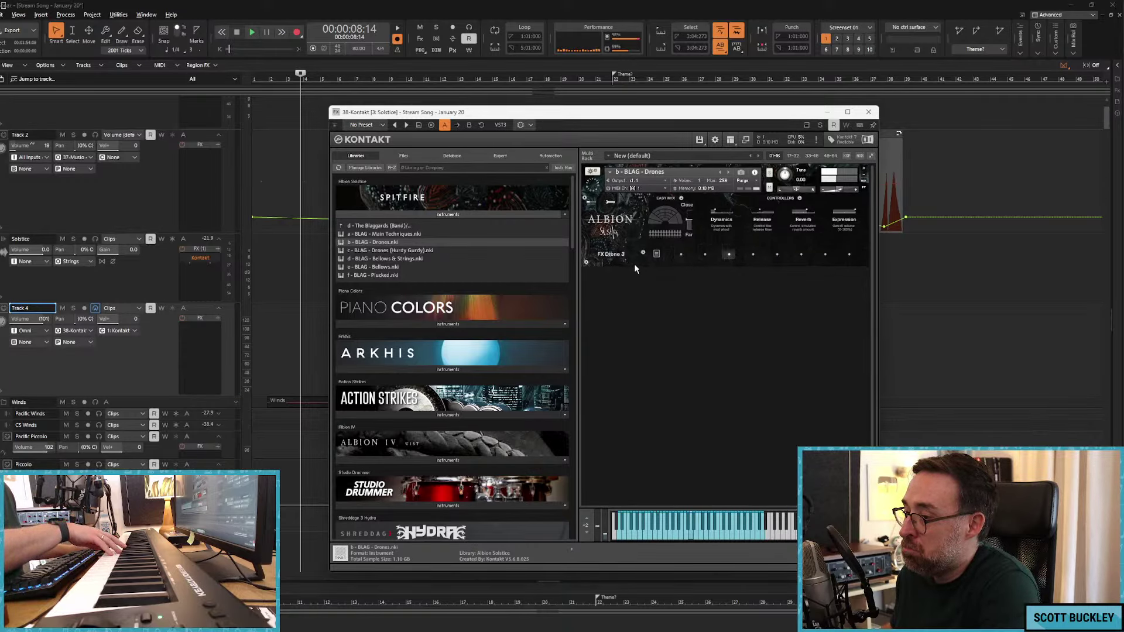
pyautogui.click(777, 255)
pyautogui.click(800, 254)
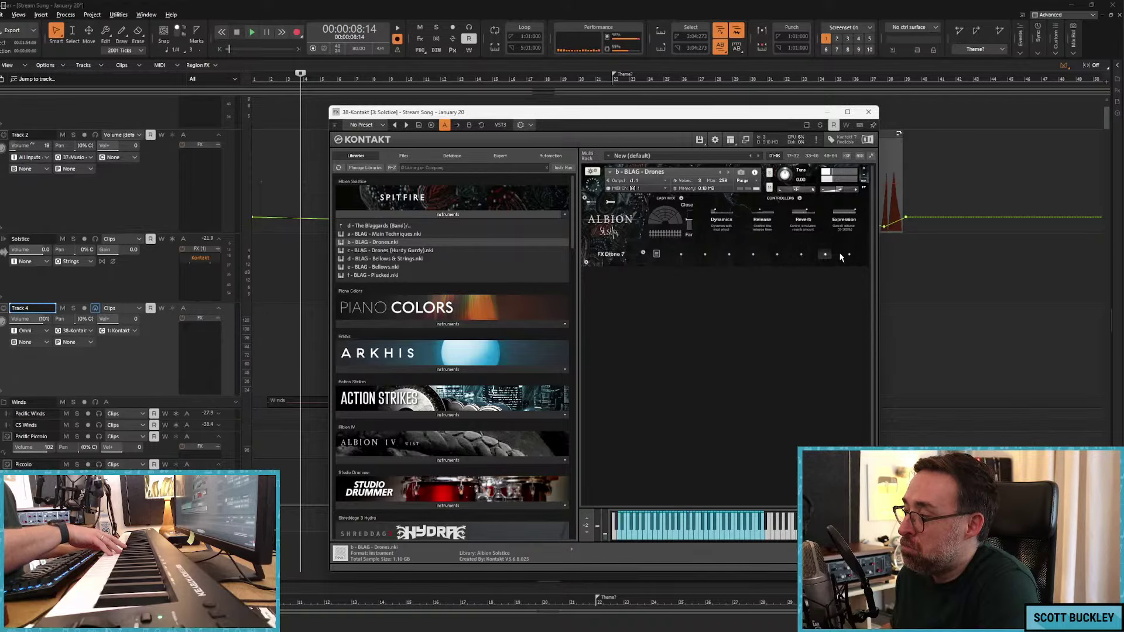
pyautogui.click(776, 254)
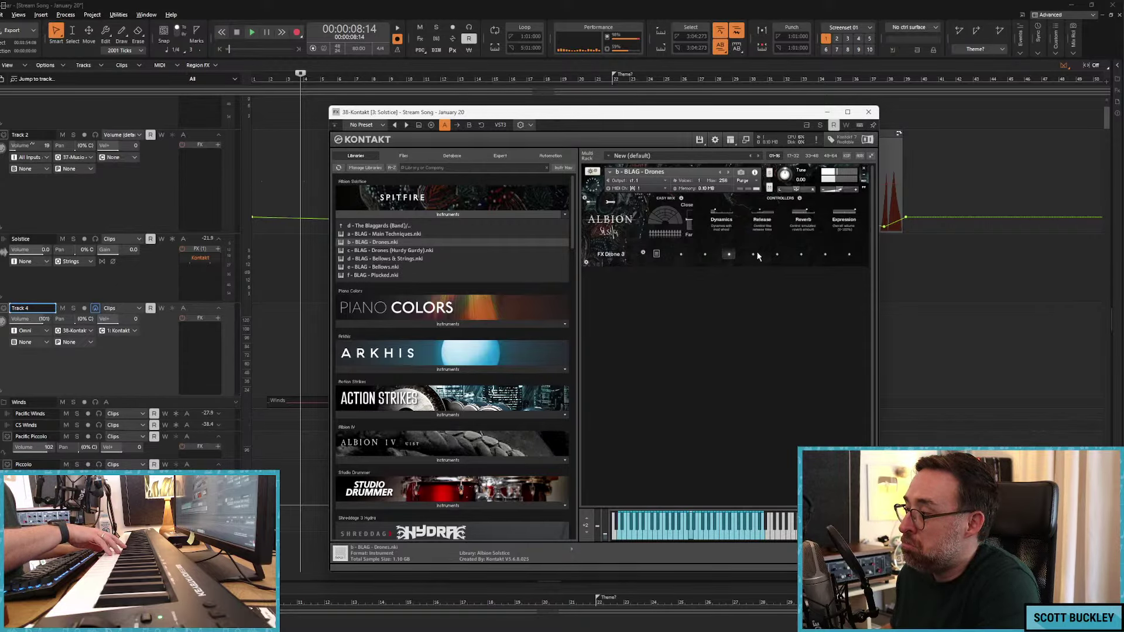
pyautogui.click(754, 254)
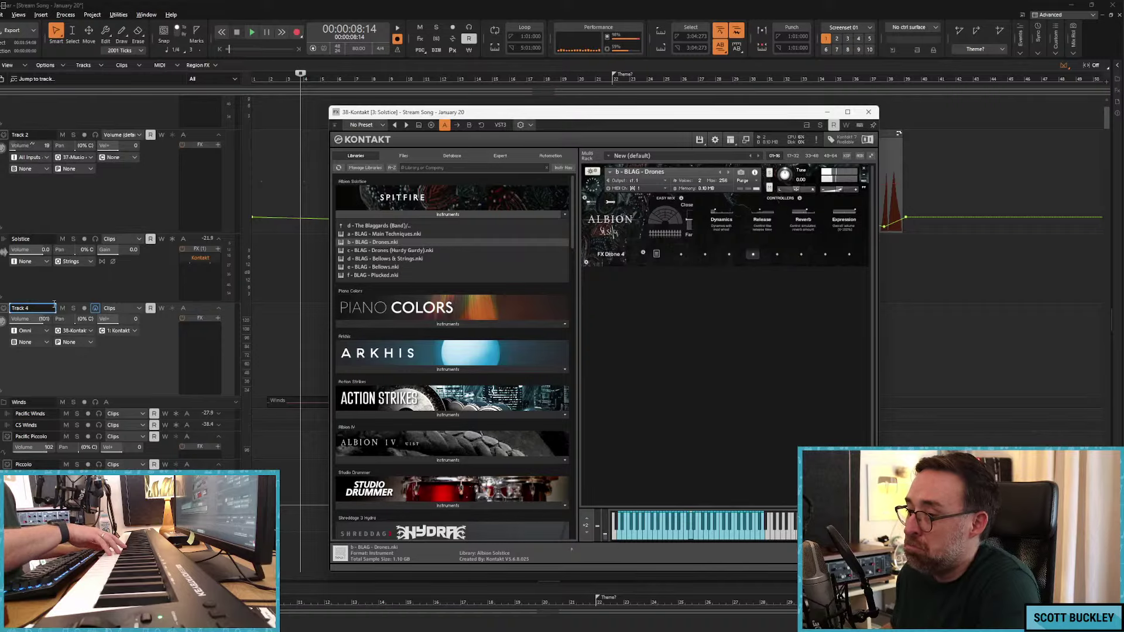
# Step: Set Track 4's volume to 84 and rehearse the drone against the song from about measure 20, closing the Kontakt window
pyautogui.click(41, 320)
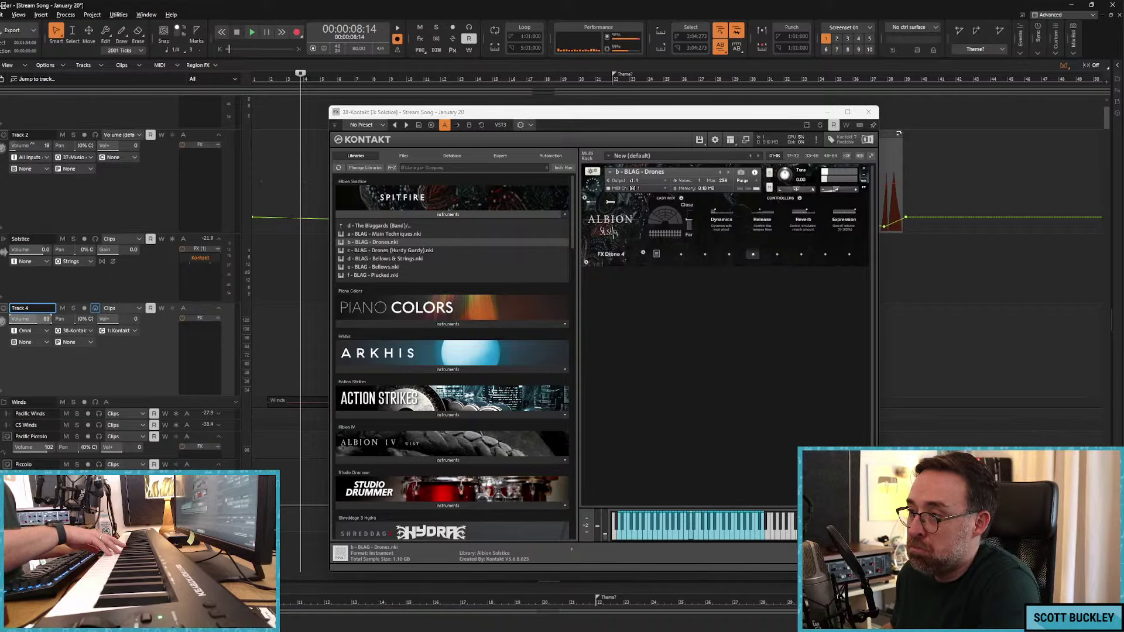
pyautogui.moveTo(39, 320); pyautogui.dragTo(39, 319)
pyautogui.click(576, 79)
pyautogui.press('space')
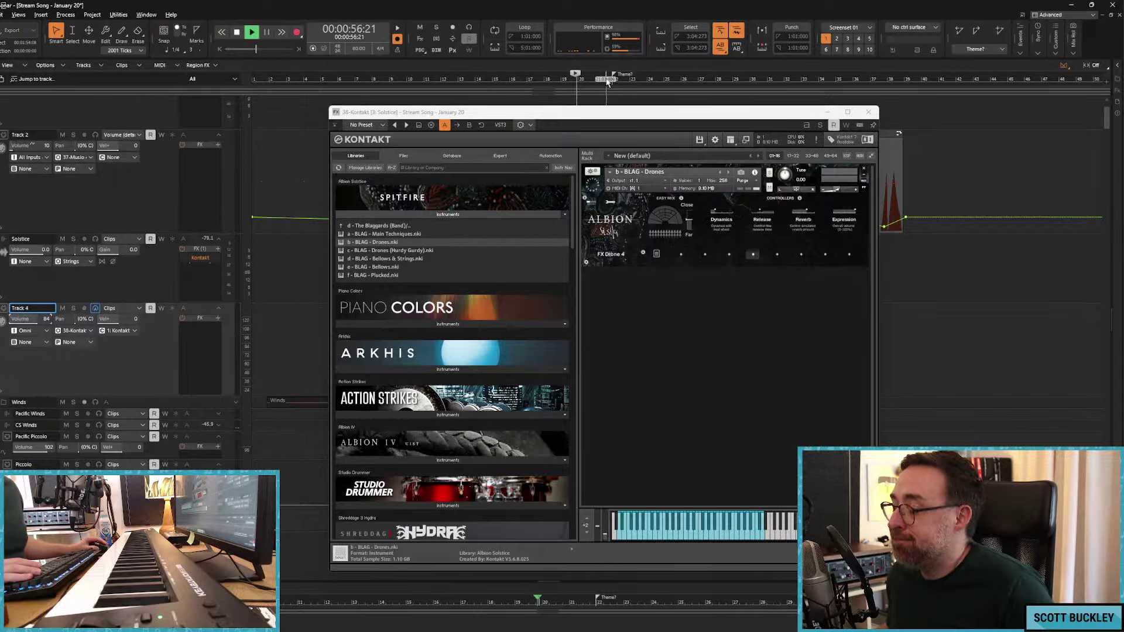
pyautogui.click(868, 111)
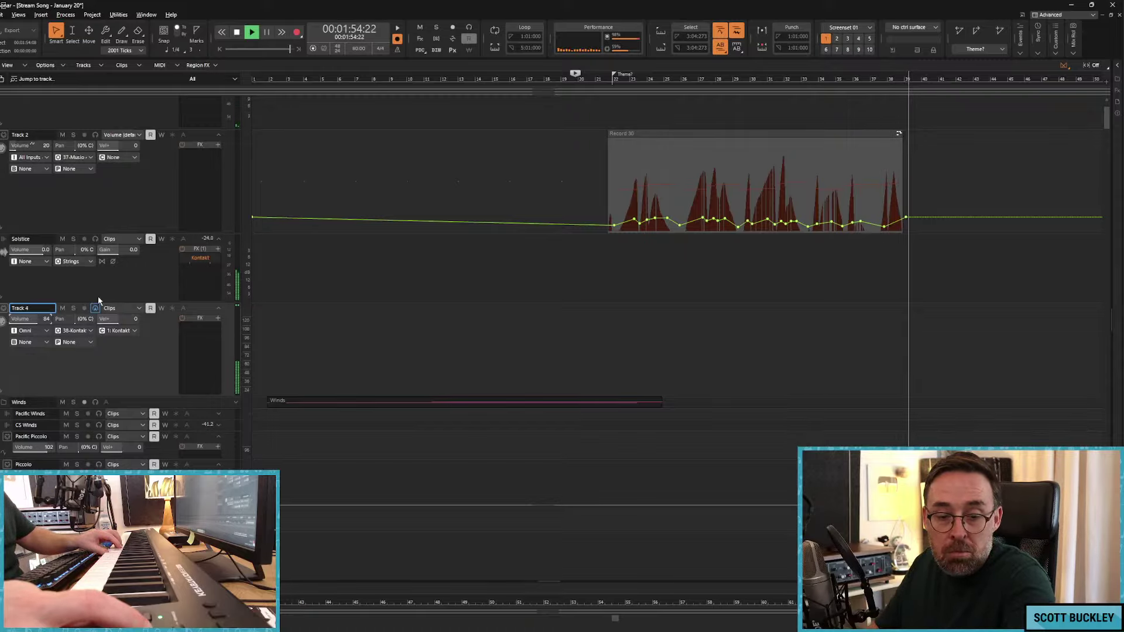
# Step: Start playback from about measure 19 and record a short drone take on Track 4 ahead of the Theme marker
pyautogui.click(558, 170)
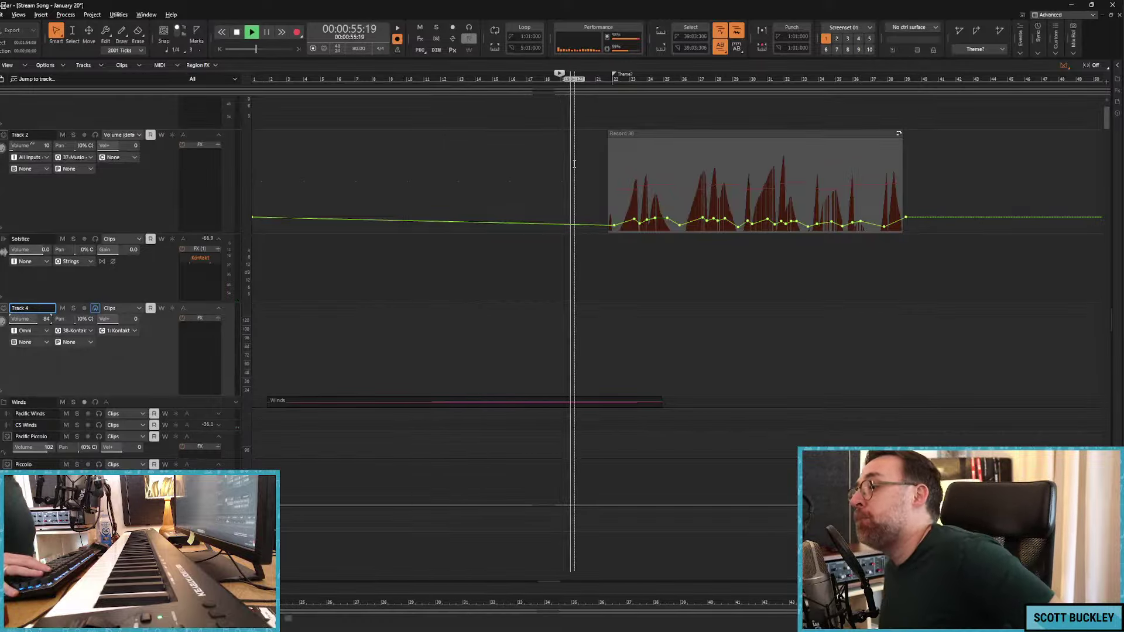
pyautogui.press('r')
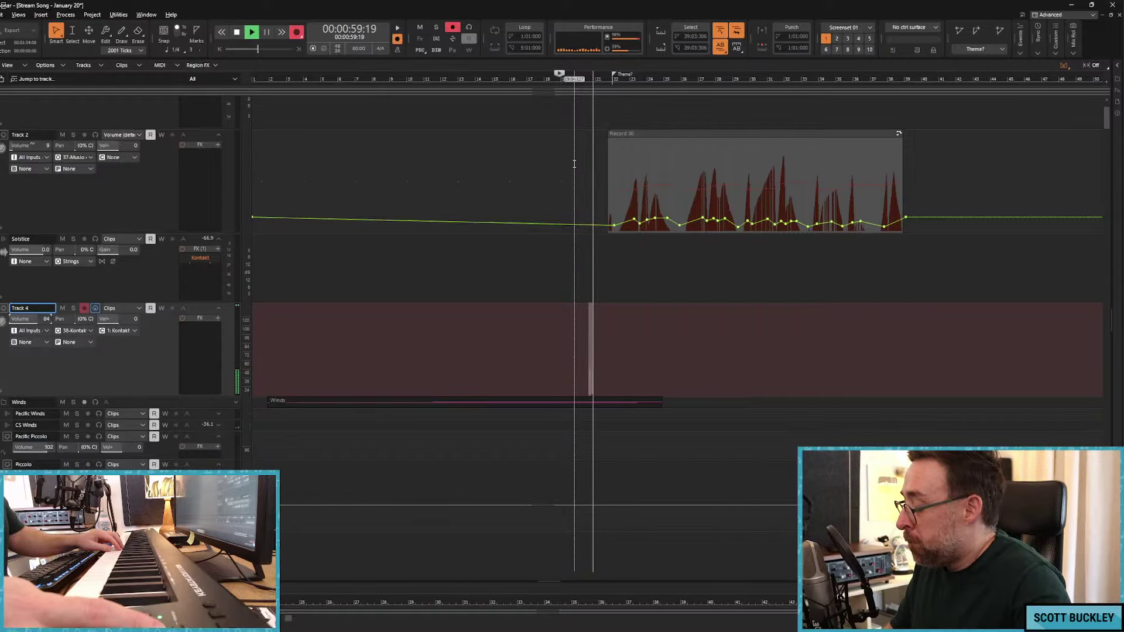
pyautogui.press('space')
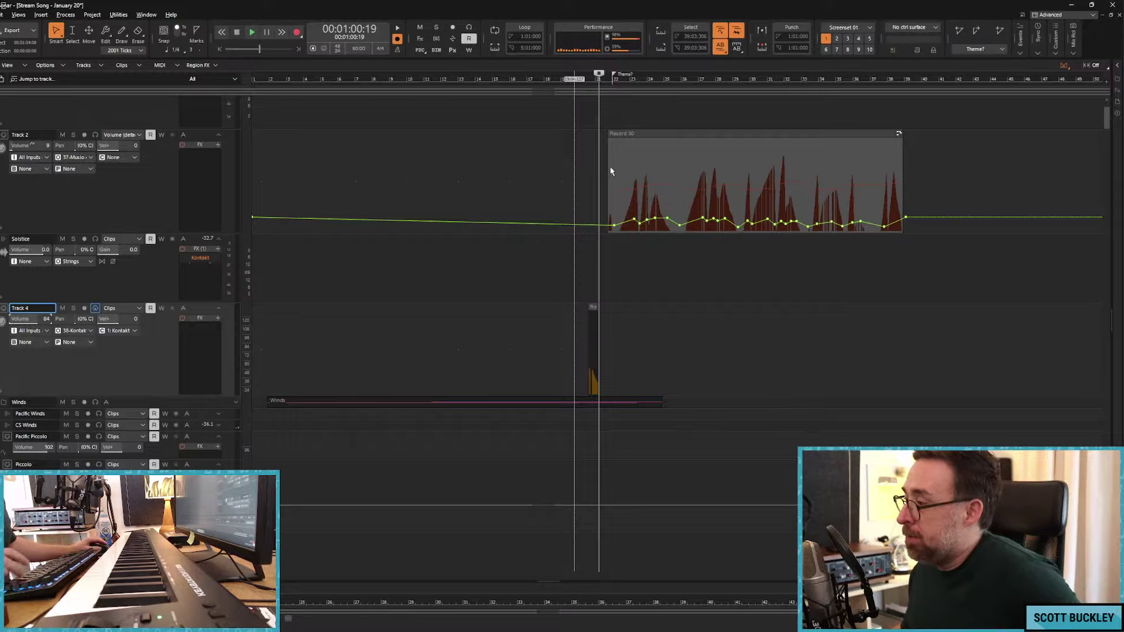
# Step: Undo the short drone take and record the full drone part on Track 4 from about measure 21 to measure 40
pyautogui.hotkey('ctrl', 'z')
pyautogui.press('r')
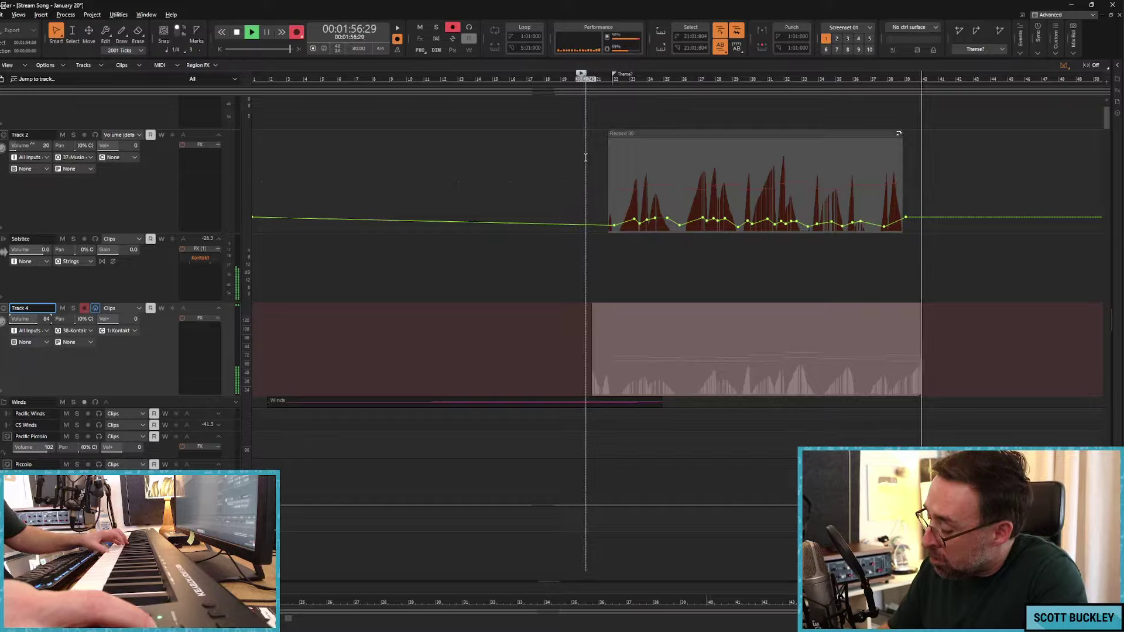
pyautogui.press('space')
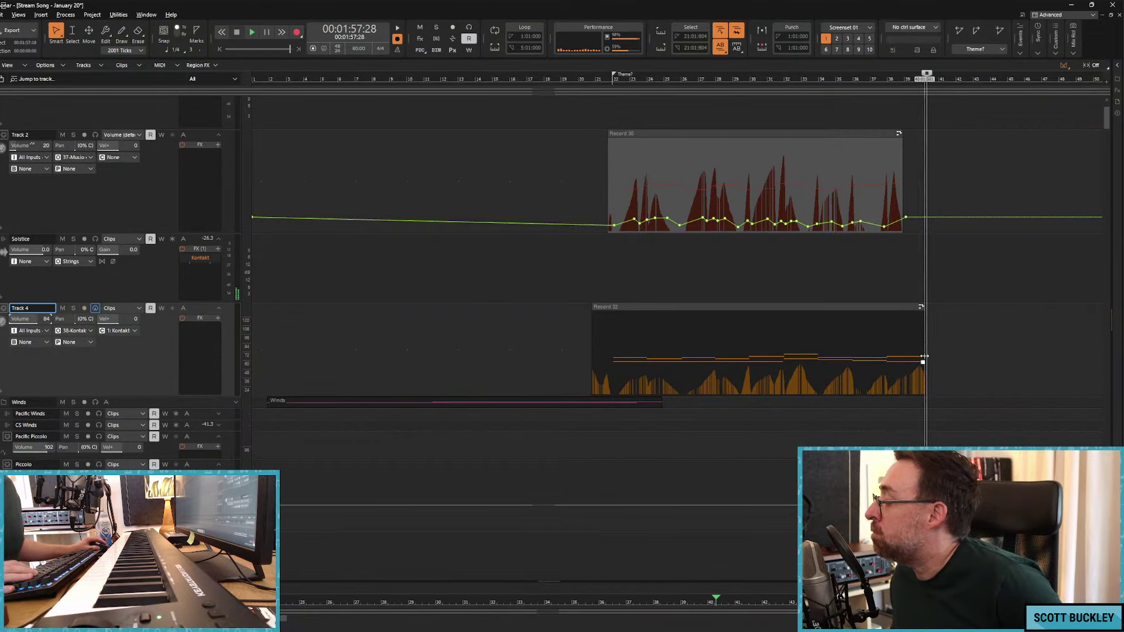
# Step: Show Track 4's Volume (default Ch. 1) automation during playback and pull the envelope down at the Theme marker
pyautogui.press('space')
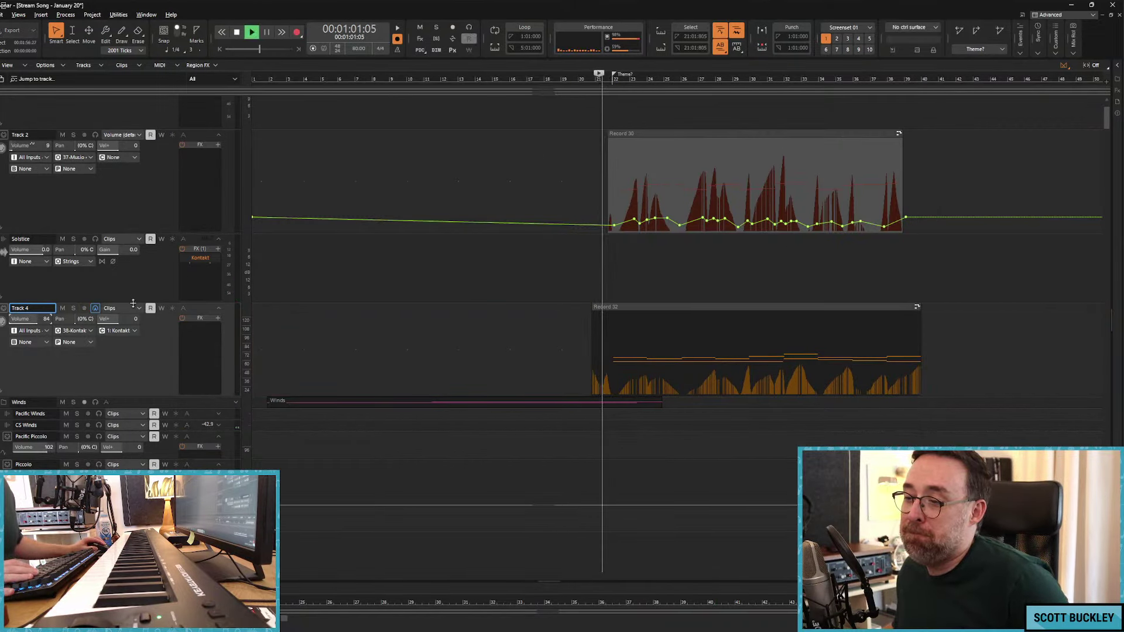
pyautogui.click(135, 308)
pyautogui.moveTo(179, 339)
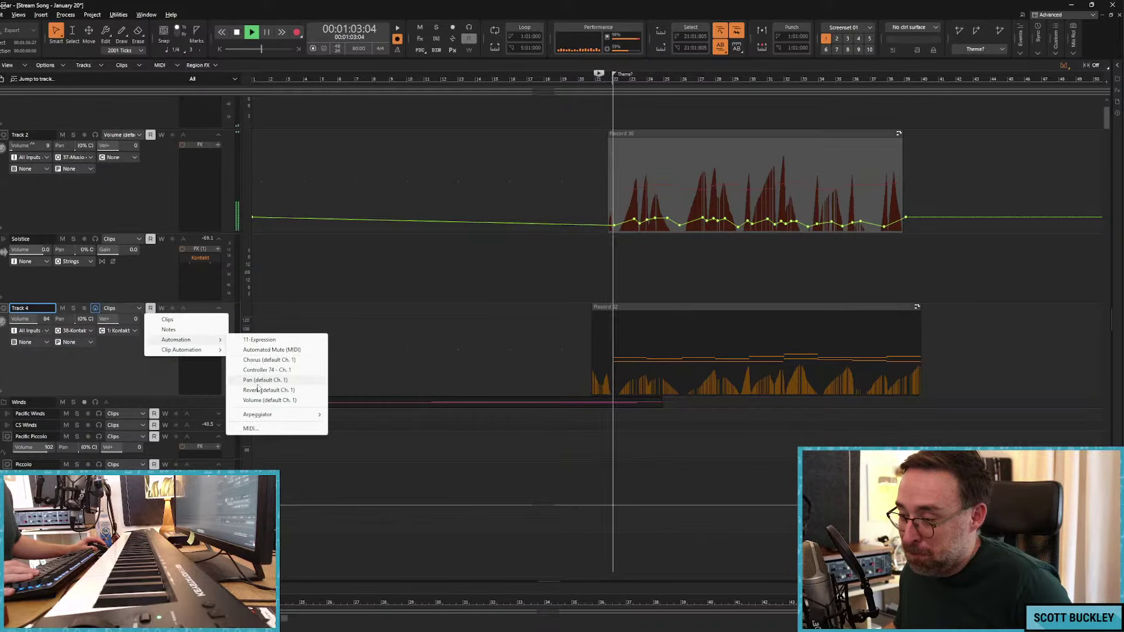
pyautogui.click(269, 400)
pyautogui.moveTo(618, 340); pyautogui.dragTo(611, 364)
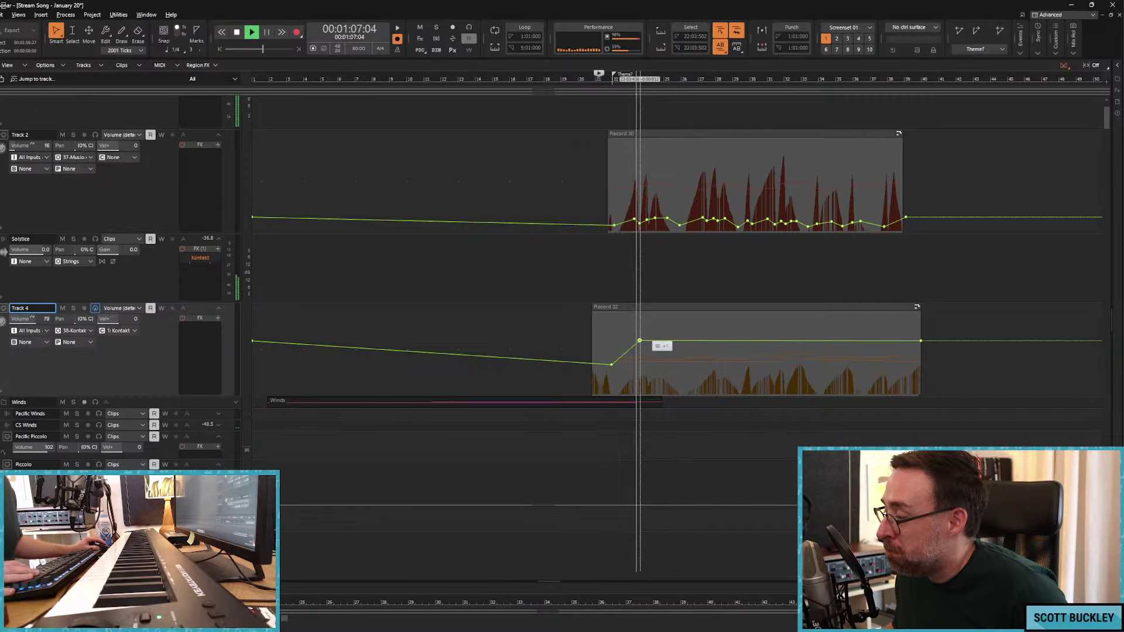
# Step: Shape Track 4's volume envelope with alternating swells and dips across the recorded drone clip while listening back
pyautogui.moveTo(646, 340)
pyautogui.mouseDown()
pyautogui.moveTo(648, 352)
pyautogui.moveTo(664, 342)
pyautogui.moveTo(680, 357)
pyautogui.moveTo(712, 340)
pyautogui.moveTo(735, 353)
pyautogui.moveTo(761, 344)
pyautogui.moveTo(817, 357)
pyautogui.moveTo(845, 345)
pyautogui.moveTo(885, 353)
pyautogui.mouseUp()
pyautogui.click(728, 341)
pyautogui.press('space')
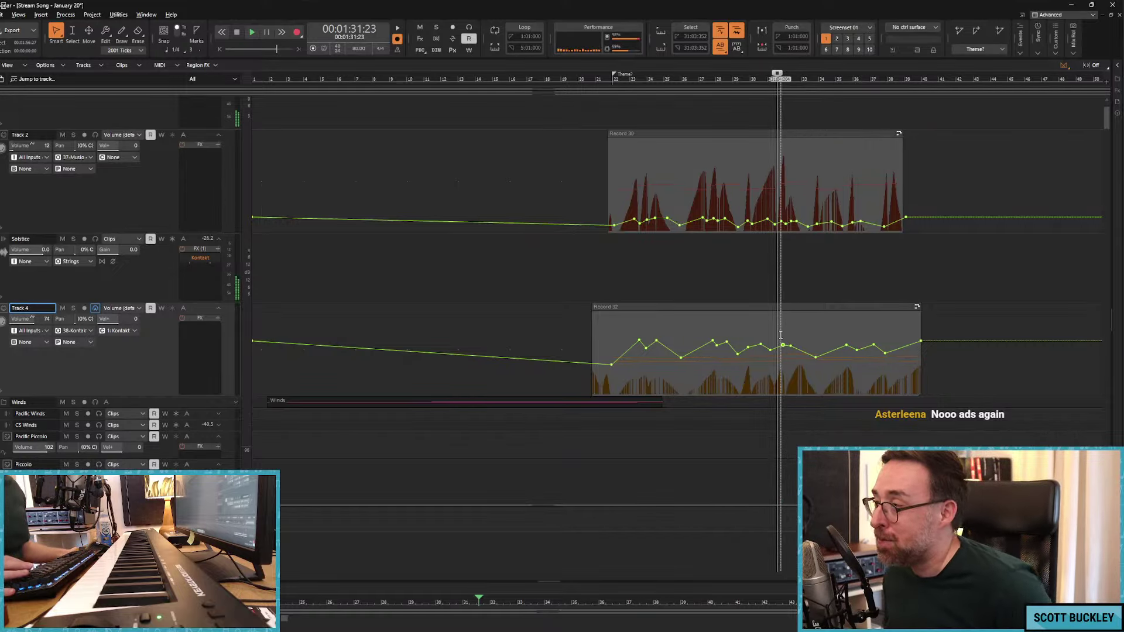
pyautogui.press('space')
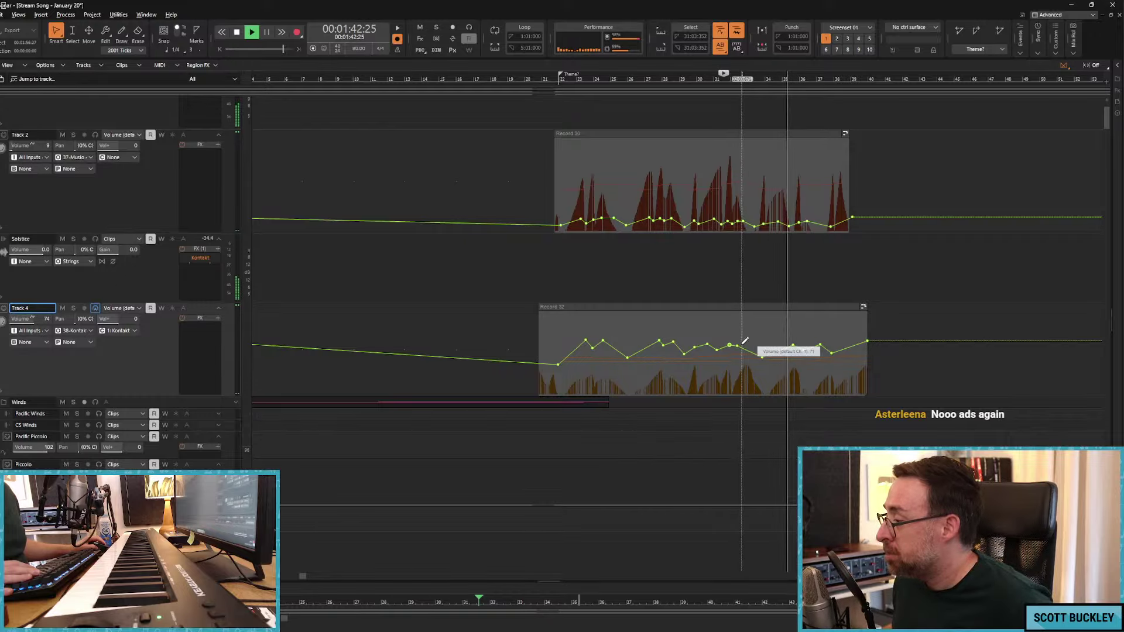
pyautogui.hotkey('ctrl', 'space')
pyautogui.keyDown('shift'); pyautogui.click(729, 323); pyautogui.keyUp('shift')
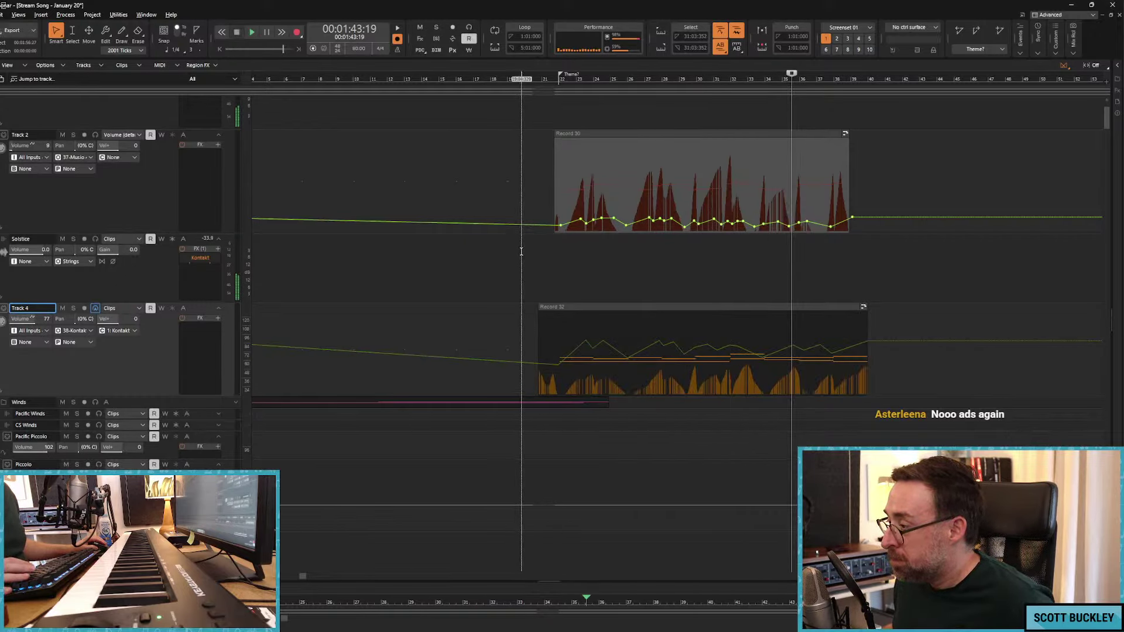
# Step: Return the playhead to about measure 20 and insert an audio track above PS Longs in the Basses folder
pyautogui.click(520, 293)
pyautogui.scroll(-10, 524, 263)
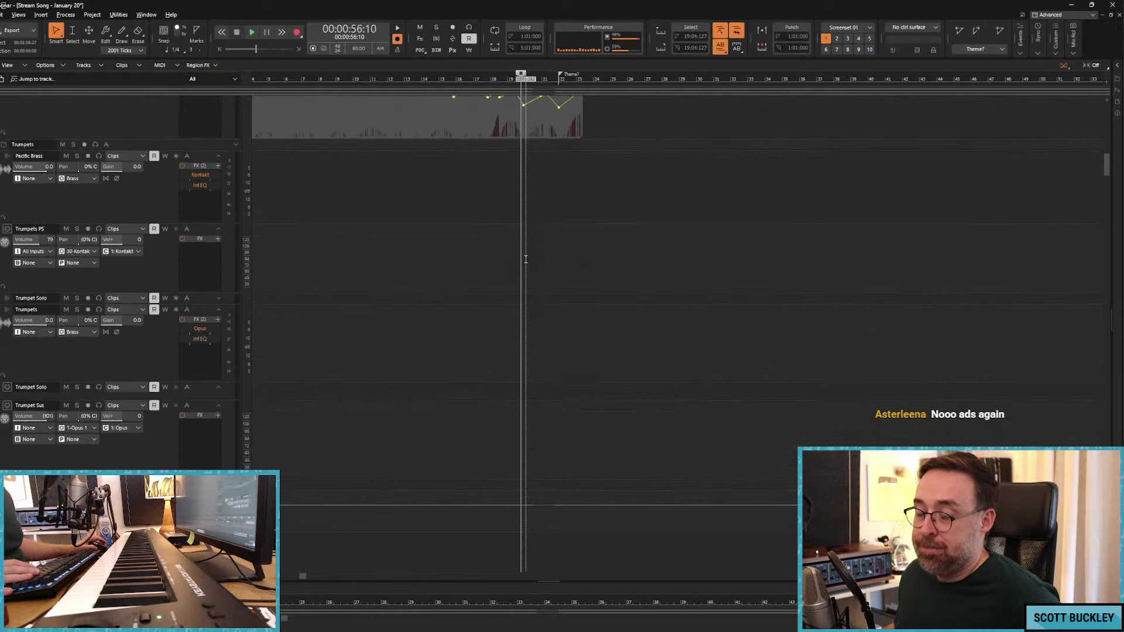
pyautogui.press('space')
pyautogui.scroll(-15, 525, 258)
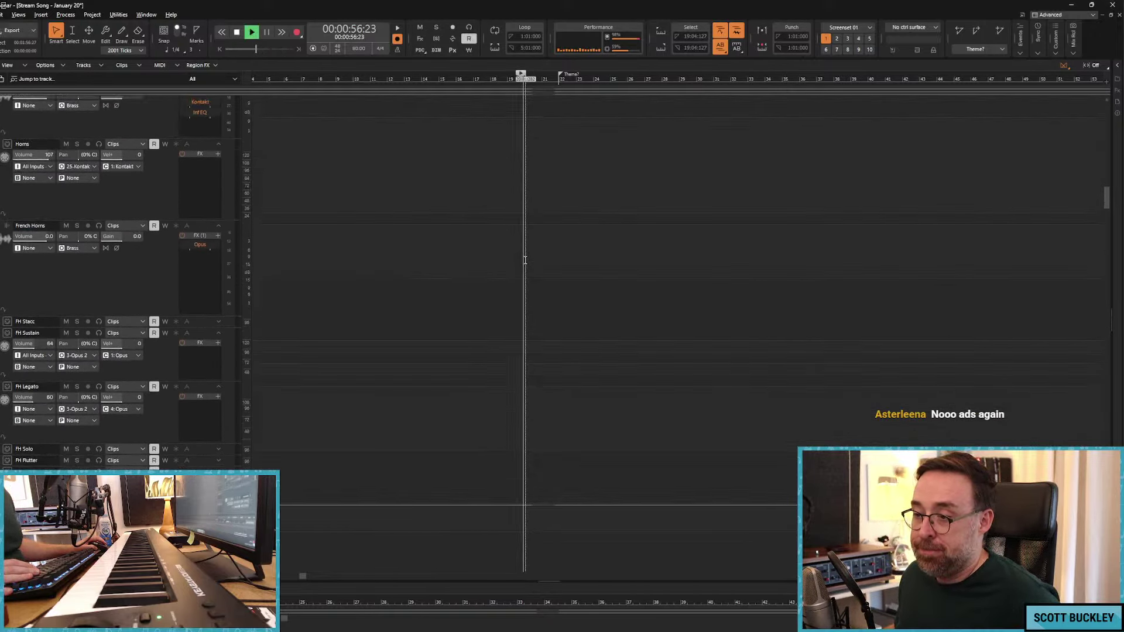
pyautogui.press('space')
pyautogui.scroll(-10, 523, 261)
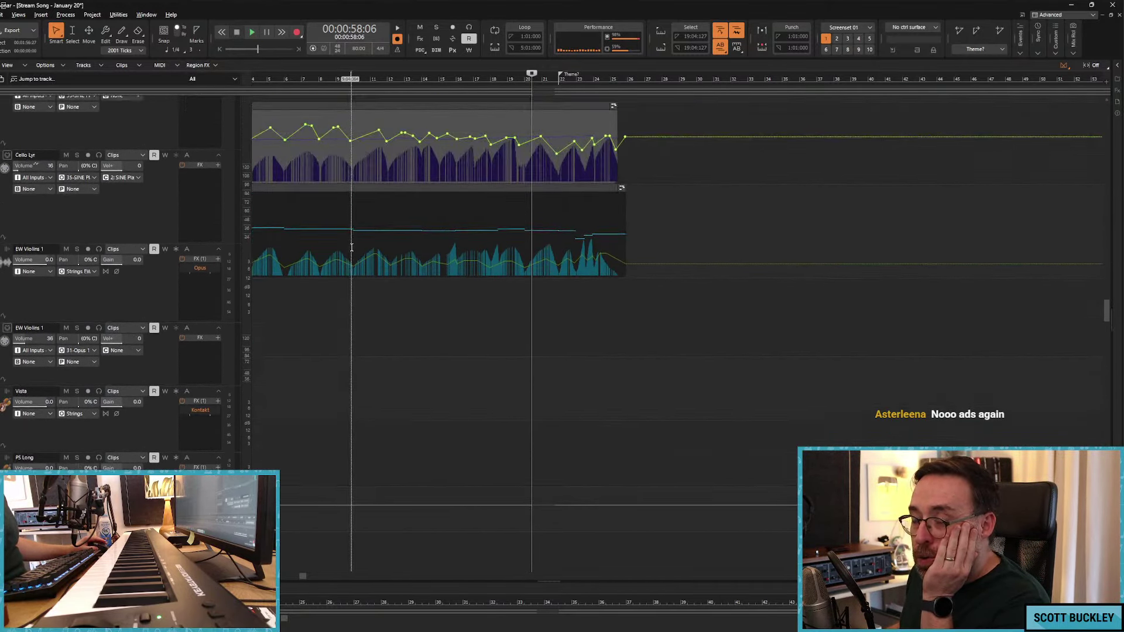
pyautogui.scroll(4, 351, 245)
pyautogui.scroll(-15, 357, 247)
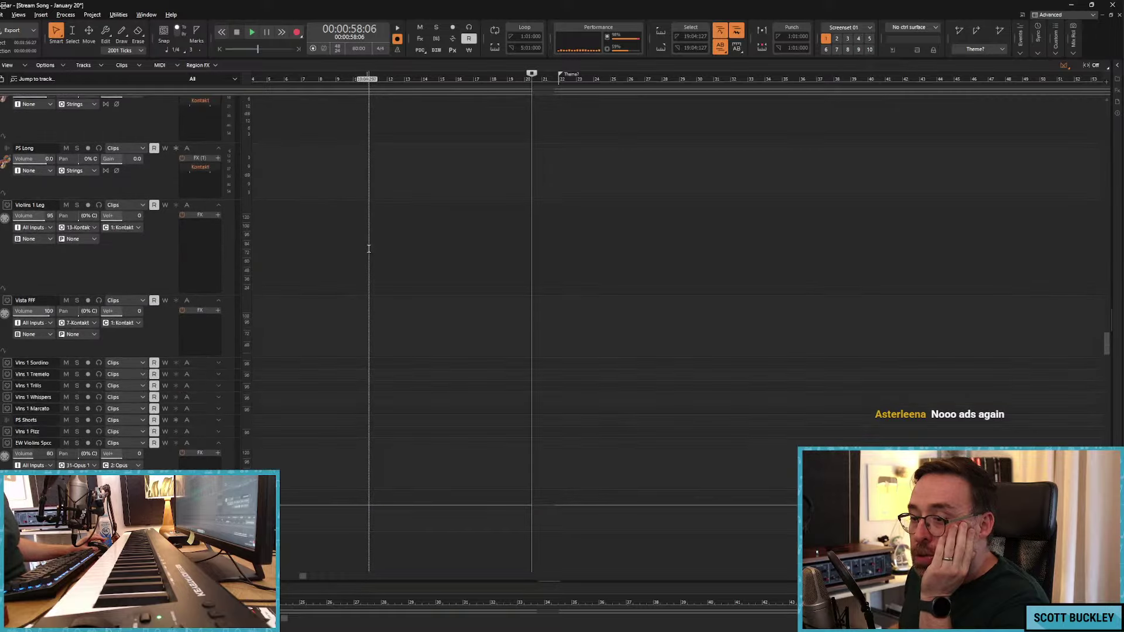
pyautogui.scroll(4, 367, 258)
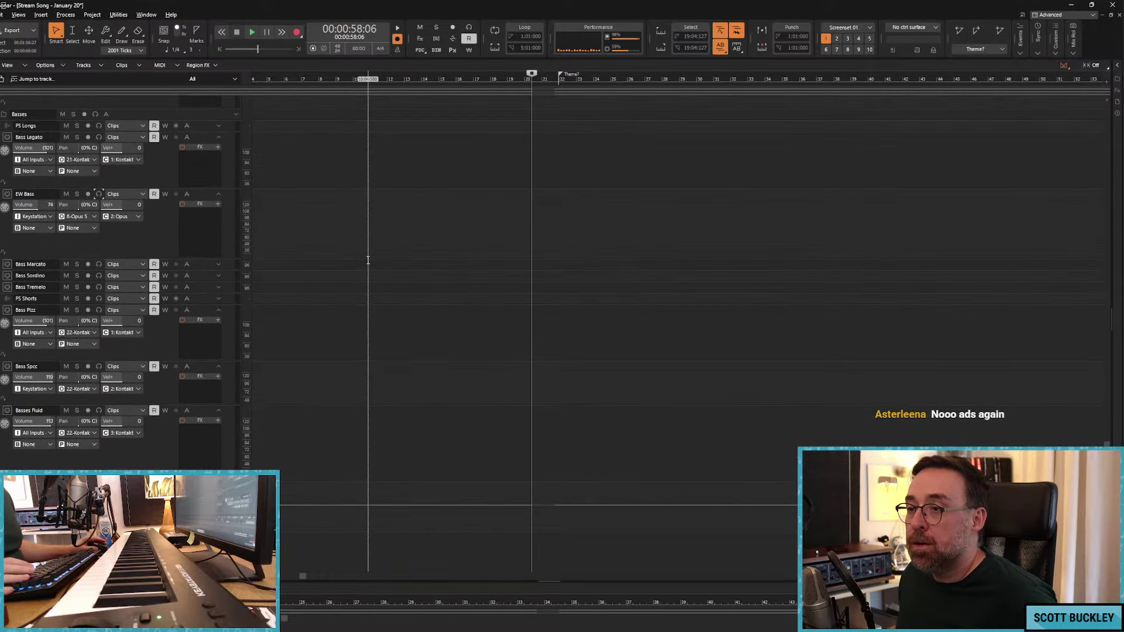
pyautogui.click(29, 195)
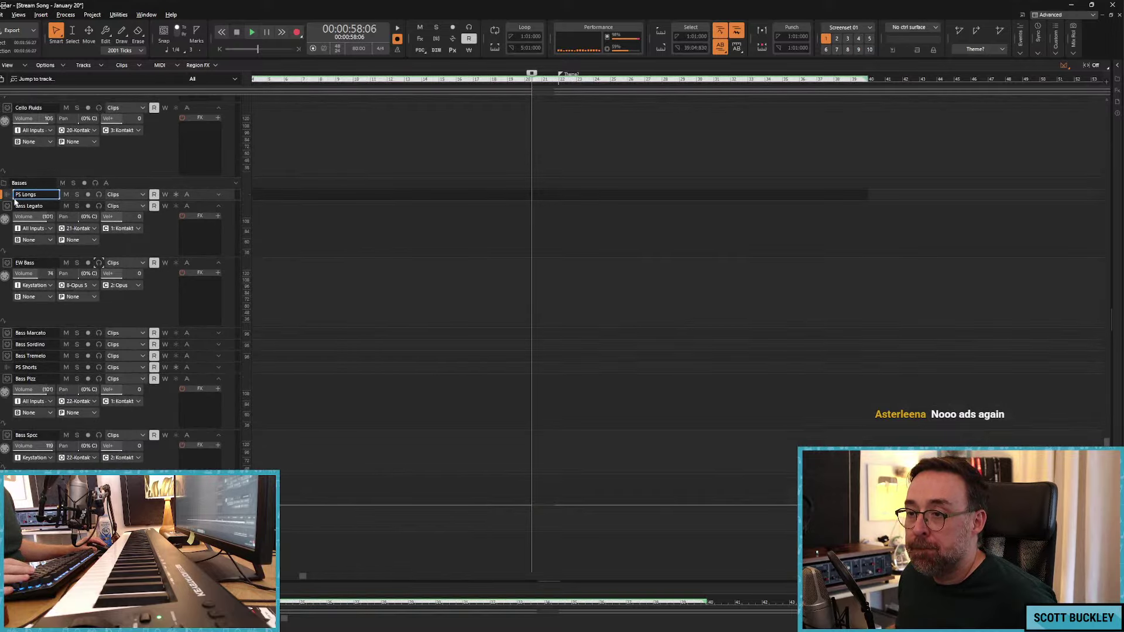
pyautogui.rightClick(30, 196)
pyautogui.click(33, 201)
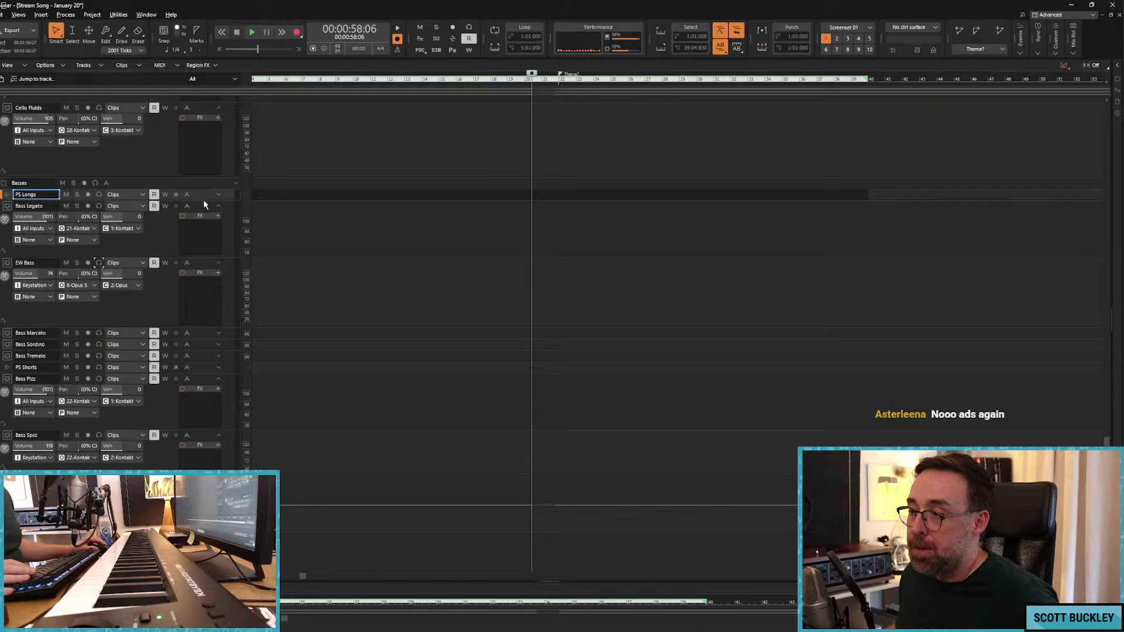
# Step: Insert the Kontakt VST3 soft synth on the new Track 149
pyautogui.rightClick(211, 257)
pyautogui.moveTo(280, 288)
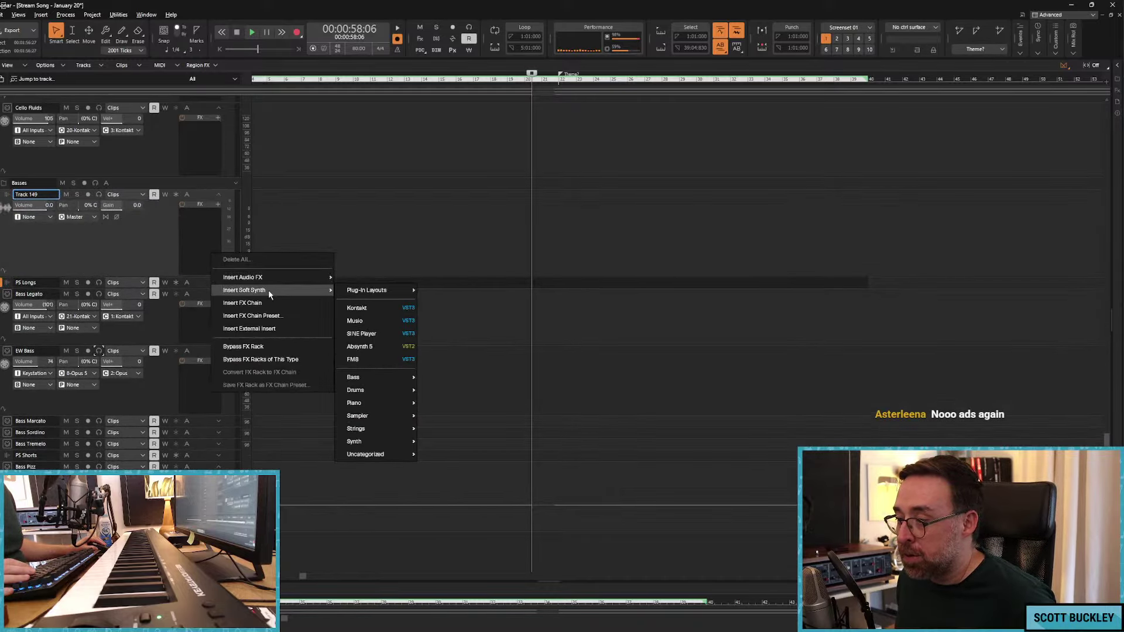
pyautogui.click(354, 321)
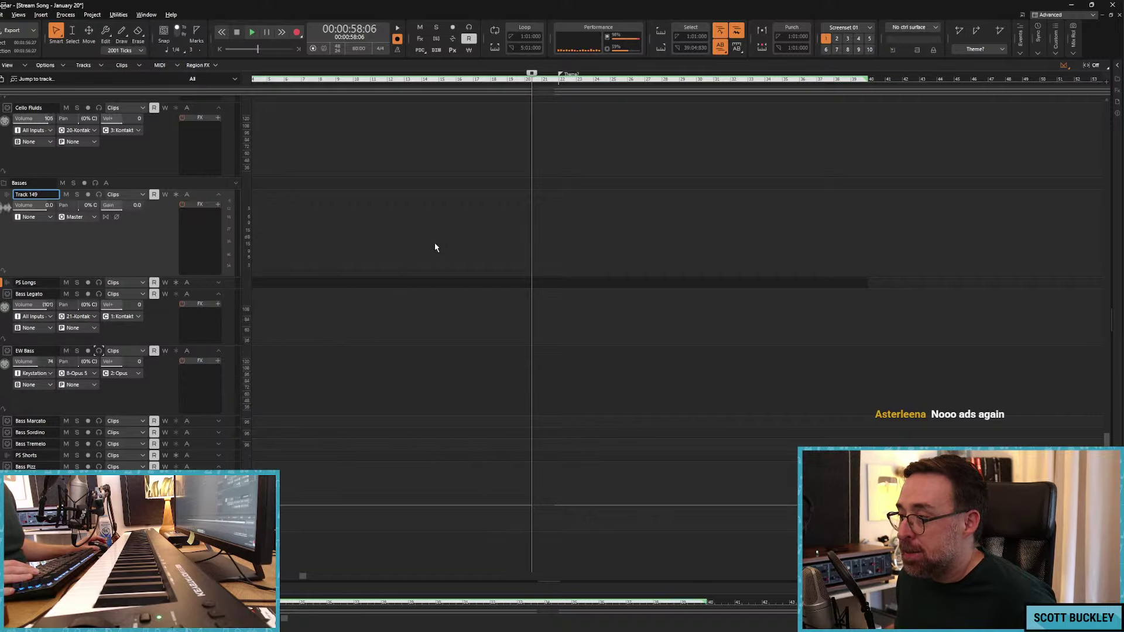
# Step: Find London Contemporary Orchestra Strings among the Kontakt libraries and load d - Basses + Celli.nki
pyautogui.scroll(-10, 568, 248)
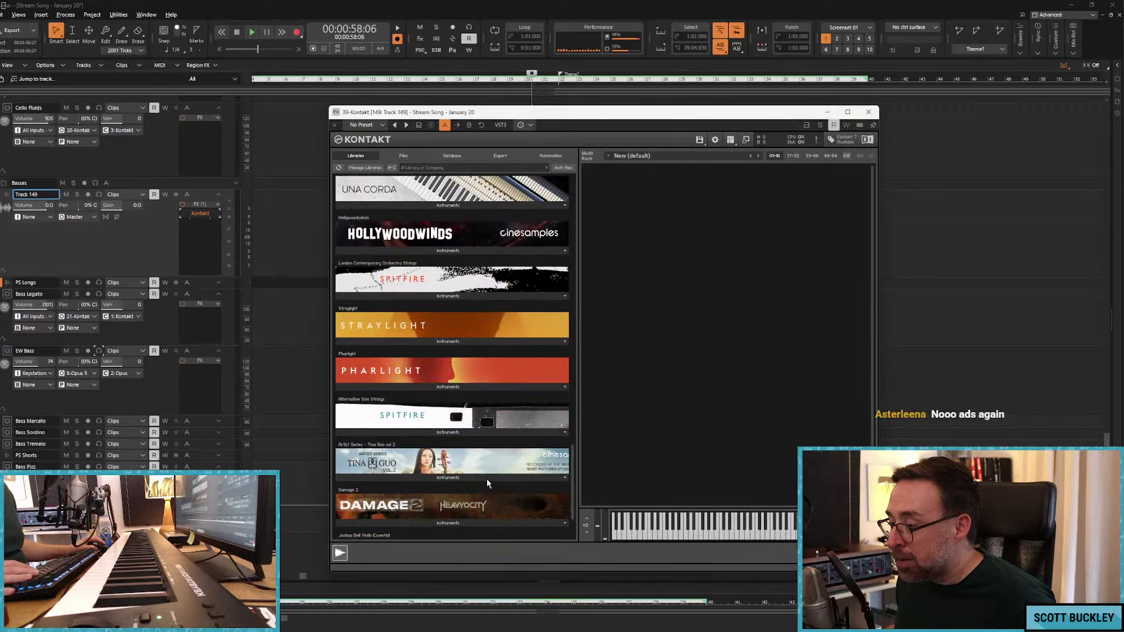
pyautogui.scroll(10, 480, 462)
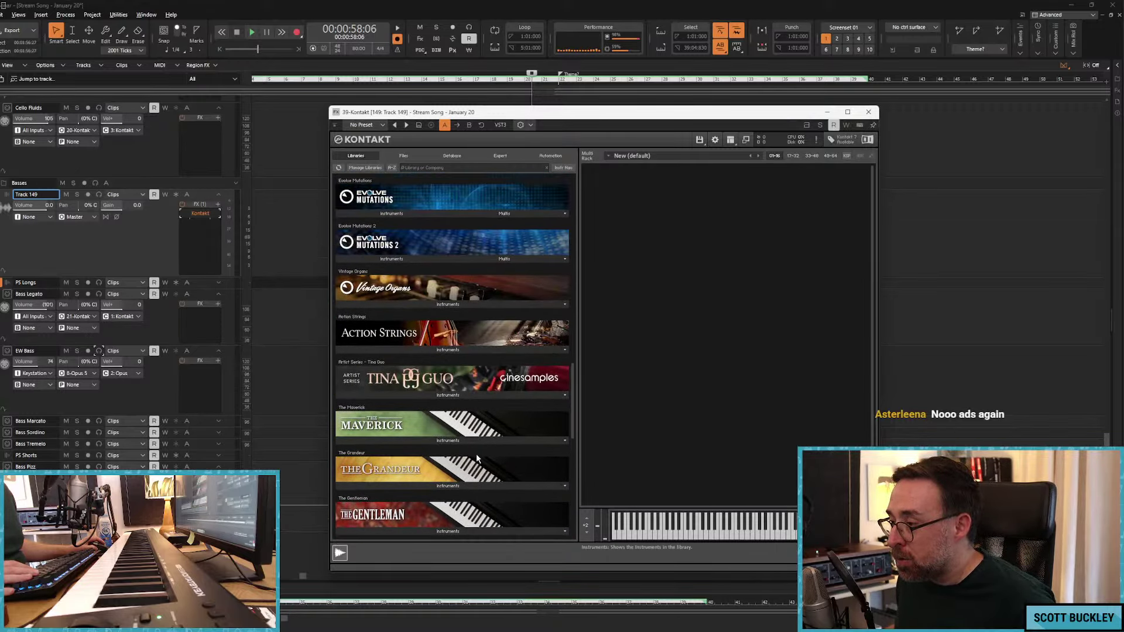
pyautogui.scroll(15, 476, 454)
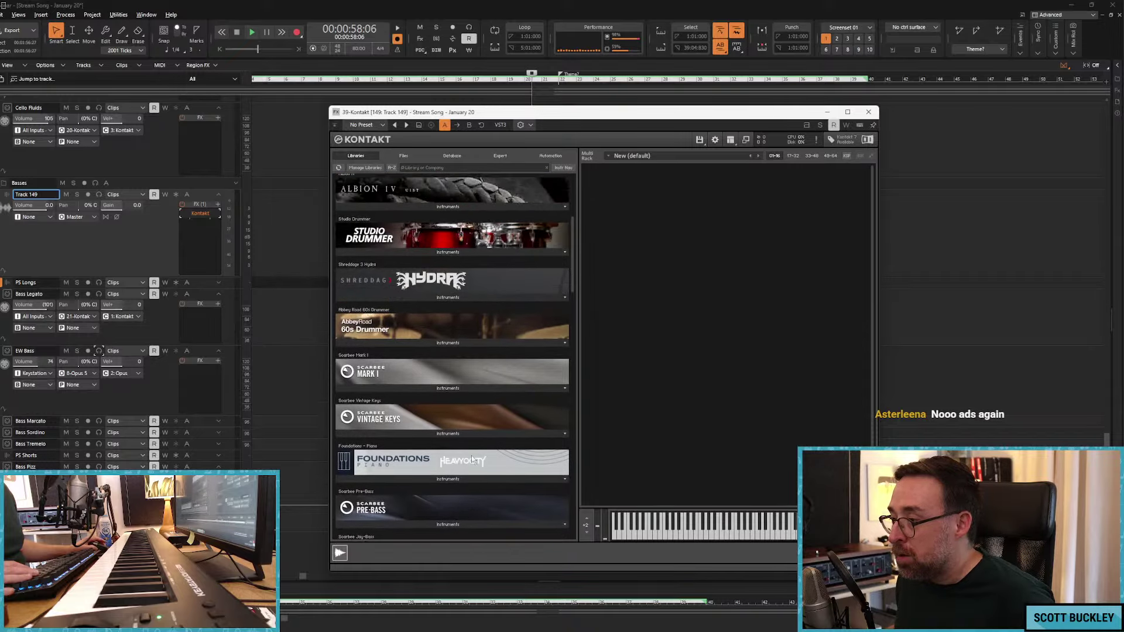
pyautogui.scroll(3, 486, 450)
pyautogui.moveTo(577, 279); pyautogui.dragTo(571, 487)
pyautogui.click(445, 407)
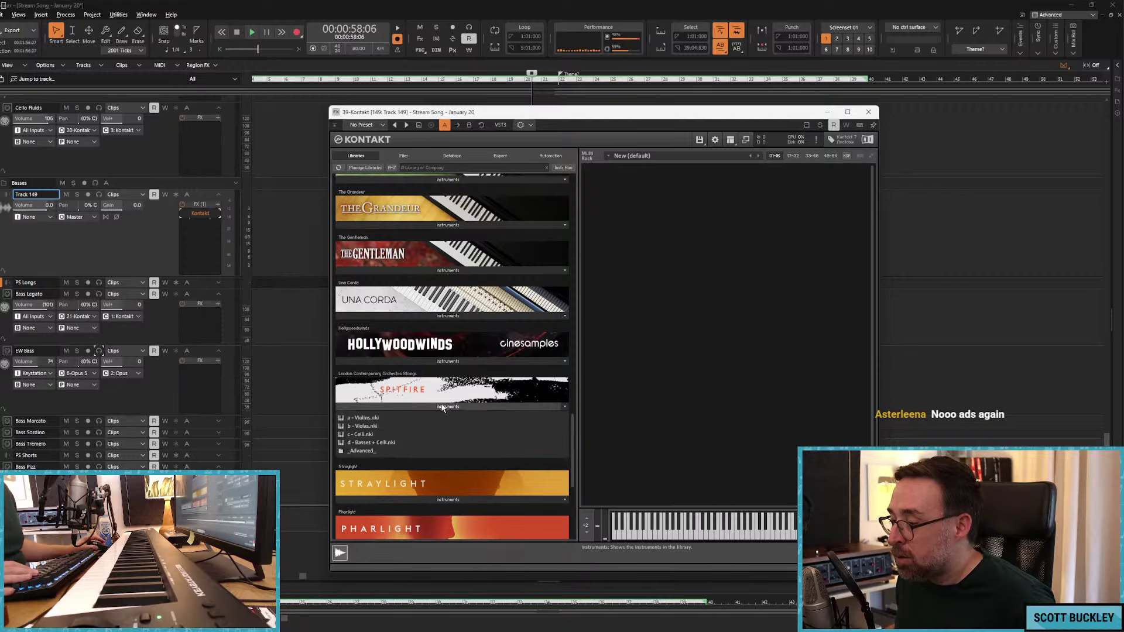
pyautogui.doubleClick(371, 440)
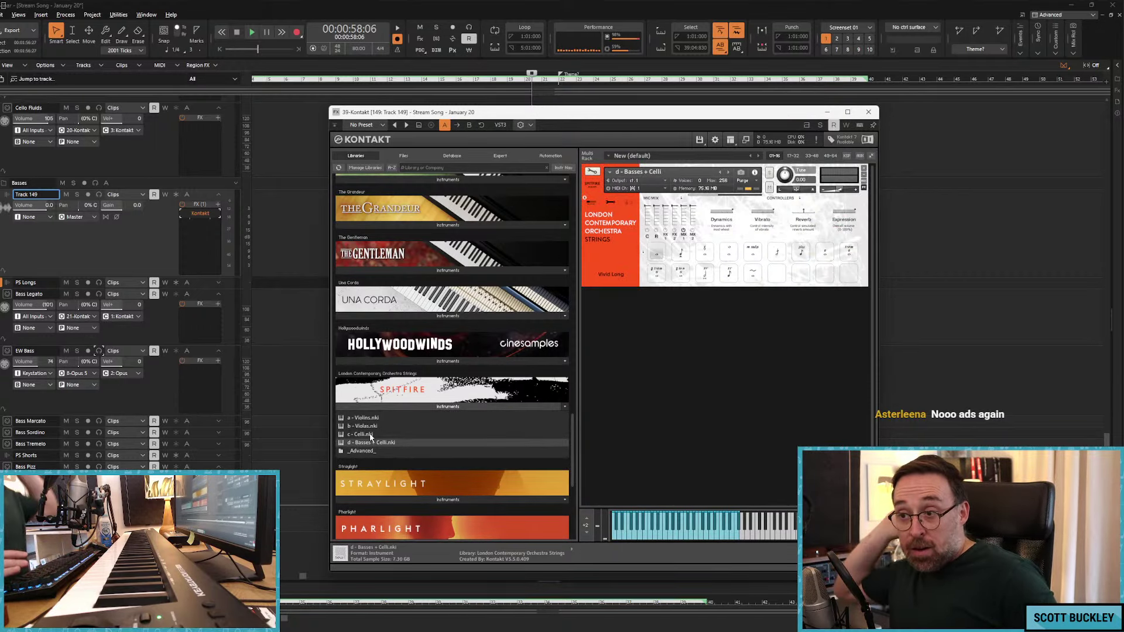
# Step: Insert a MIDI track above PS Longs and route Track 149's audio output to Strings
pyautogui.rightClick(1, 291)
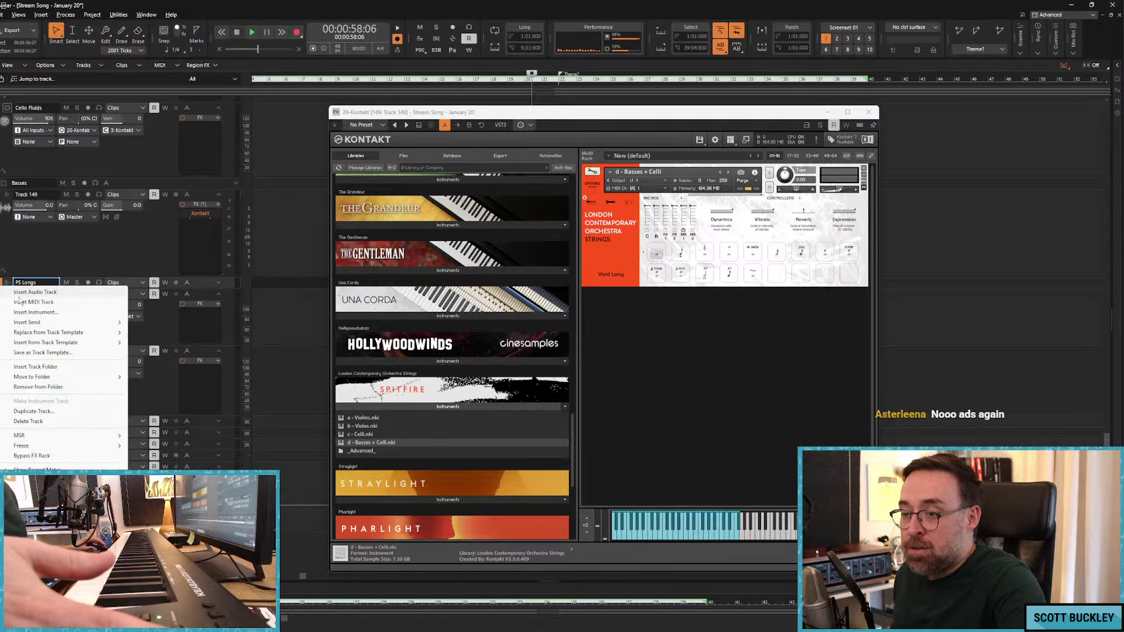
pyautogui.click(88, 291)
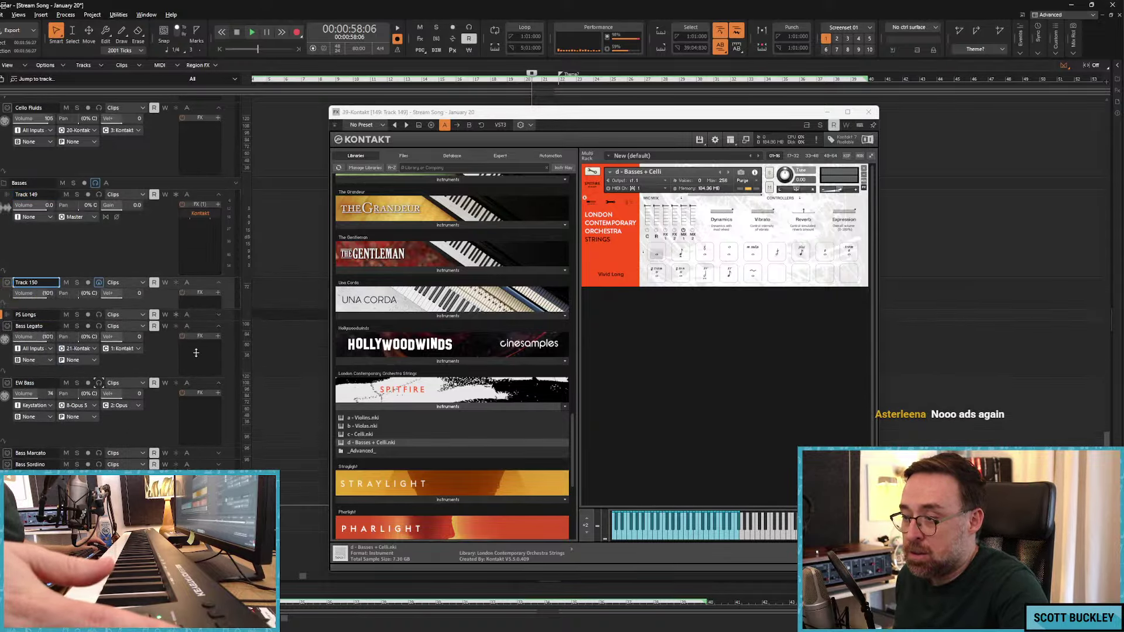
pyautogui.click(76, 216)
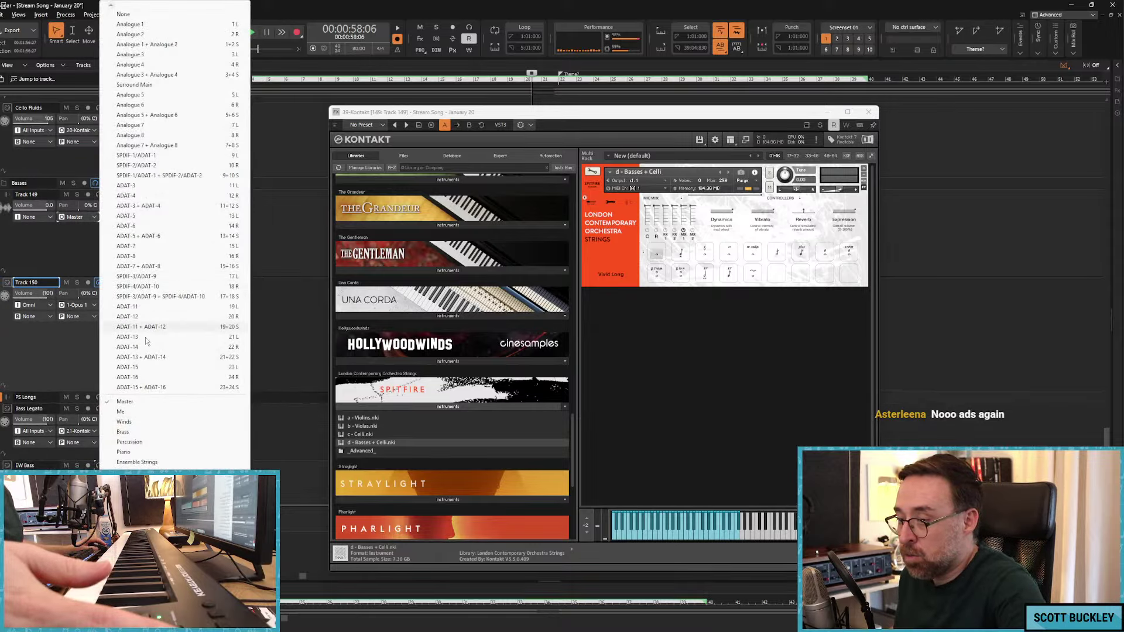
pyautogui.click(117, 462)
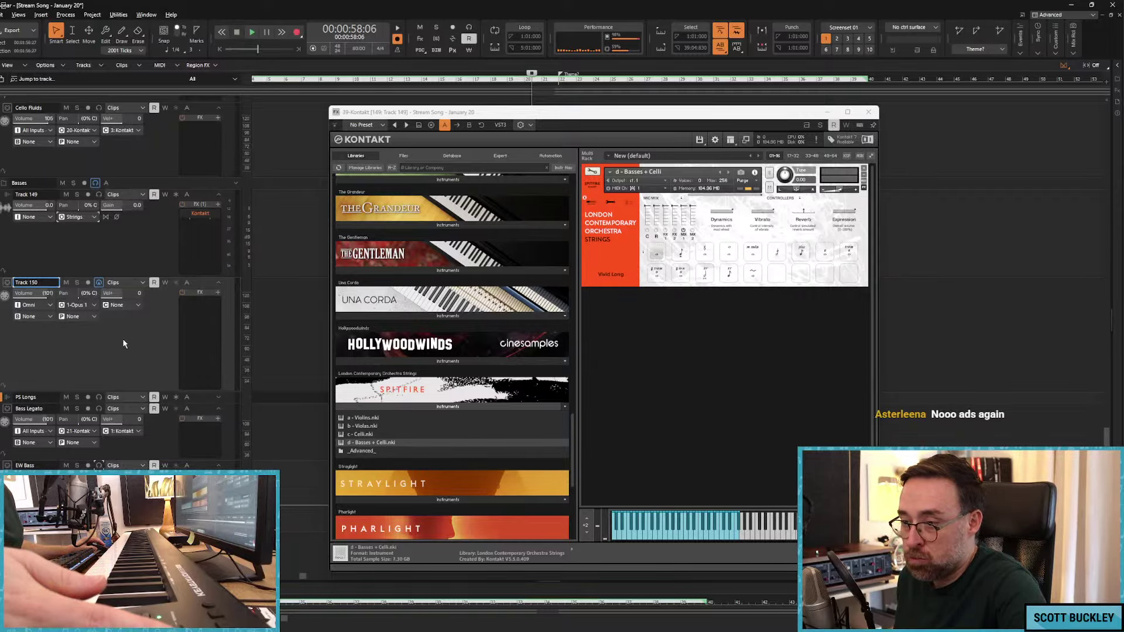
# Step: Route Track 150's MIDI output to 39-Kontakt on channel 1
pyautogui.click(93, 305)
pyautogui.click(133, 606)
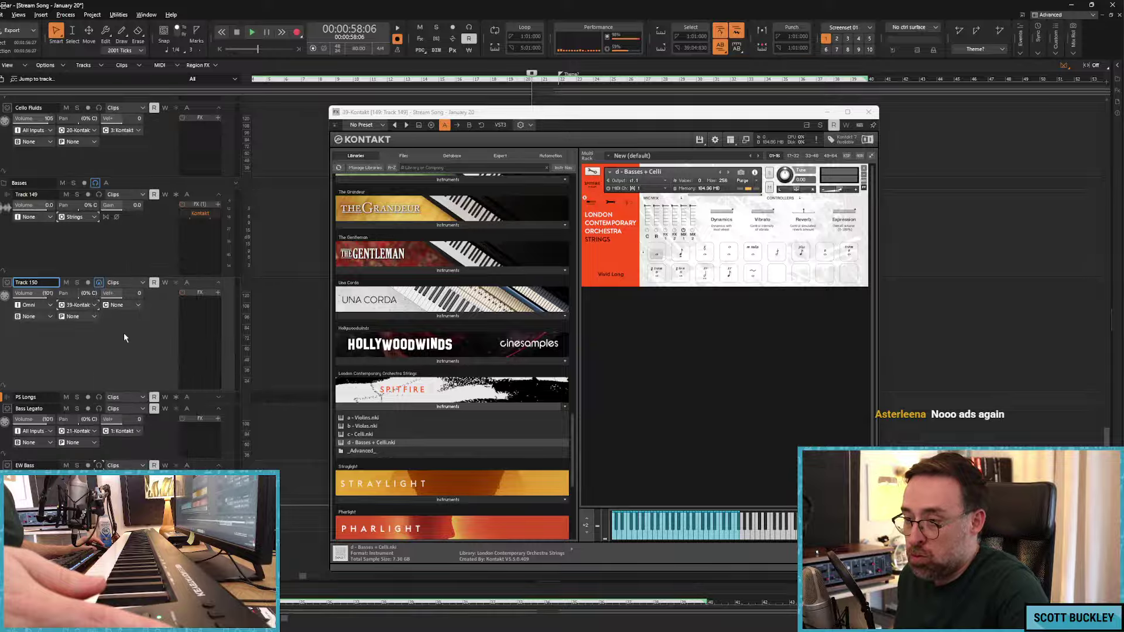
pyautogui.click(123, 305)
pyautogui.click(161, 321)
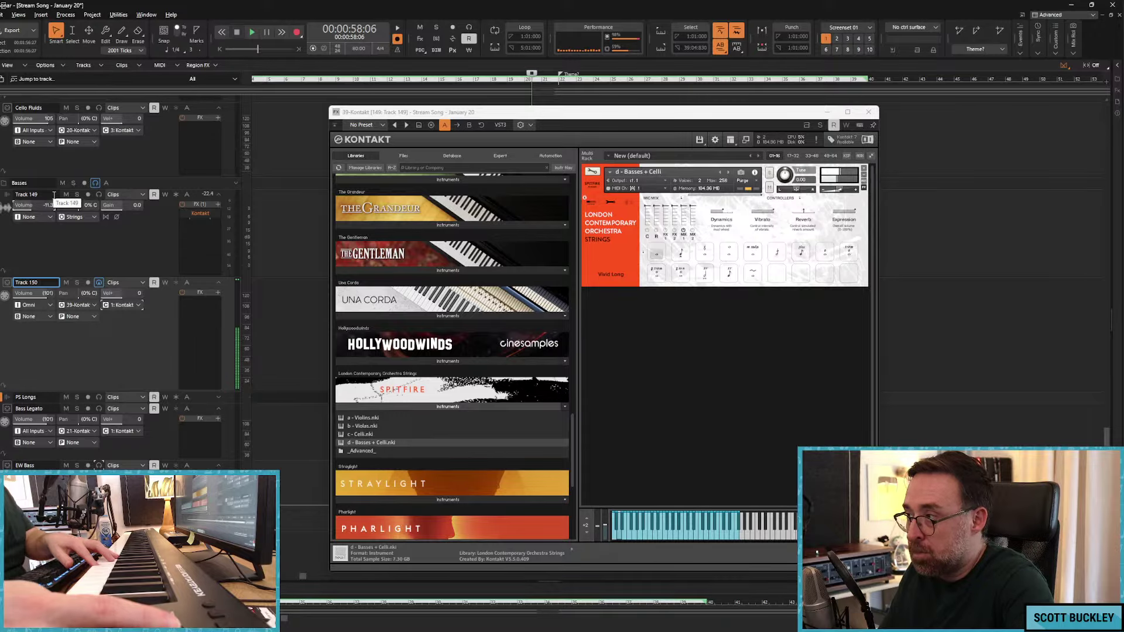
# Step: Rehearse the basses and celli against the song, setting Track 150's volume to 44 and resetting Track 149's to 0.0
pyautogui.press('space')
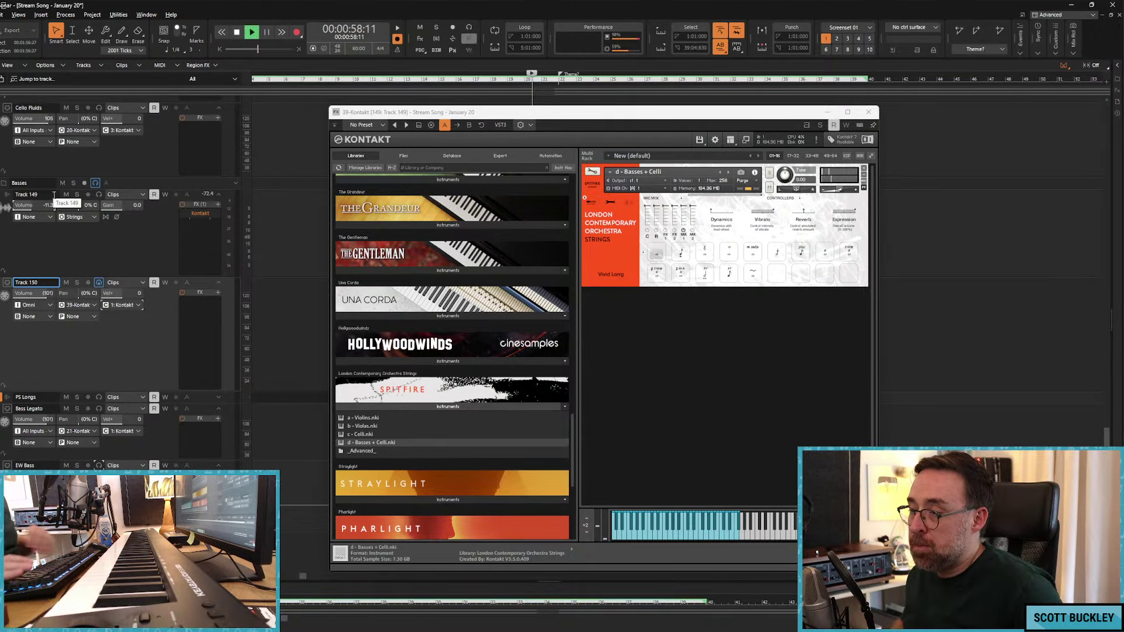
pyautogui.doubleClick(41, 206)
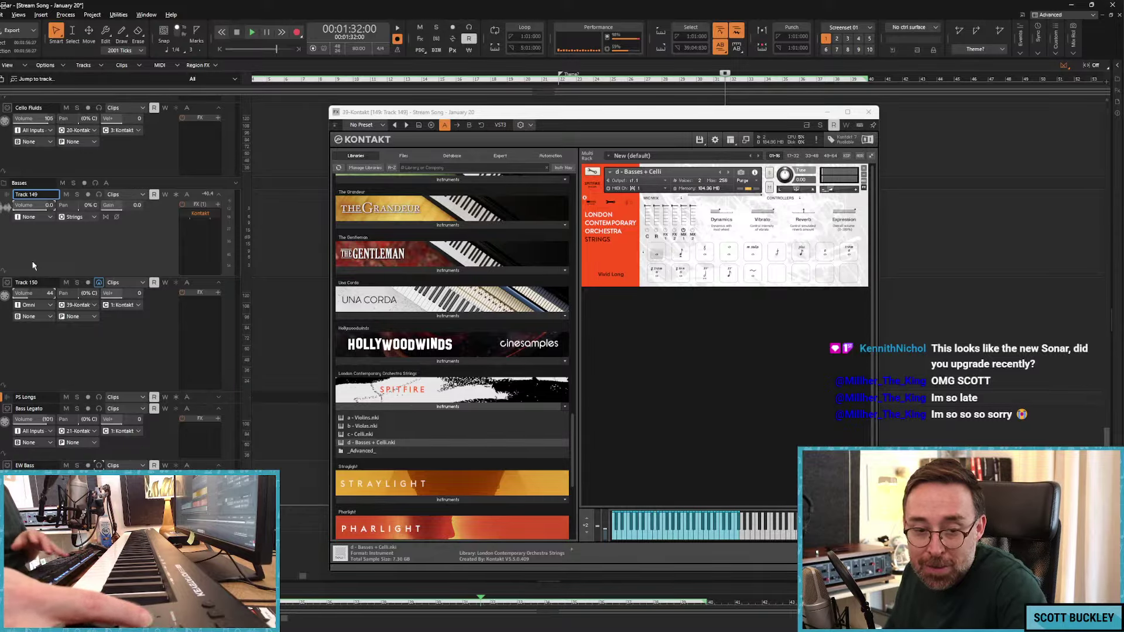
# Step: Check the installed Sonar version in the About information and close it
pyautogui.click(173, 15)
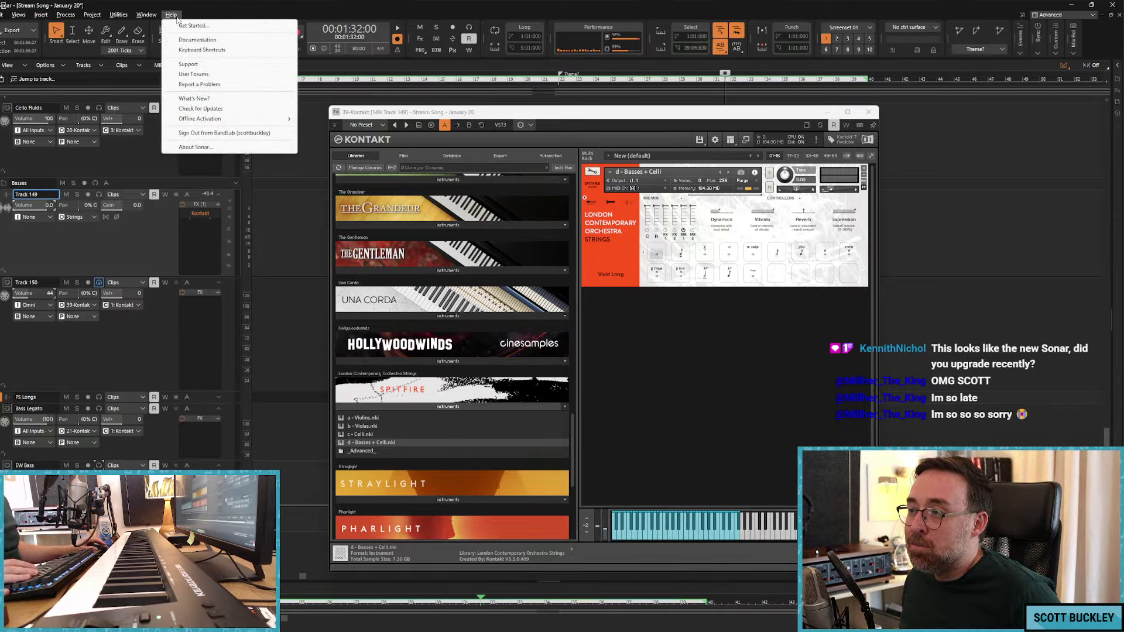
pyautogui.click(195, 147)
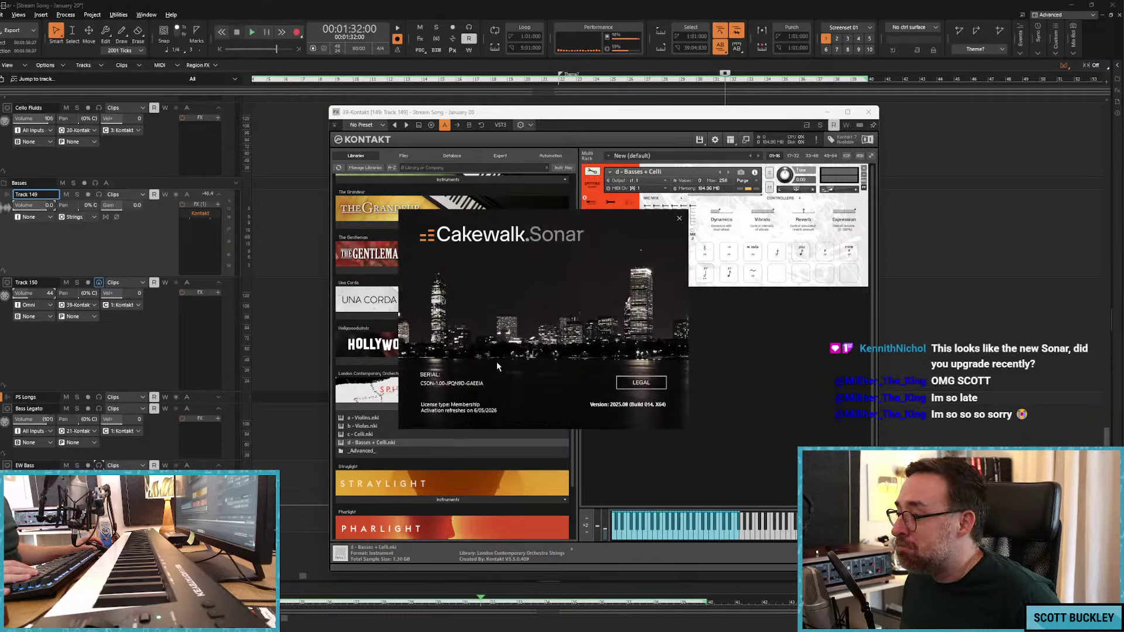
pyautogui.click(679, 220)
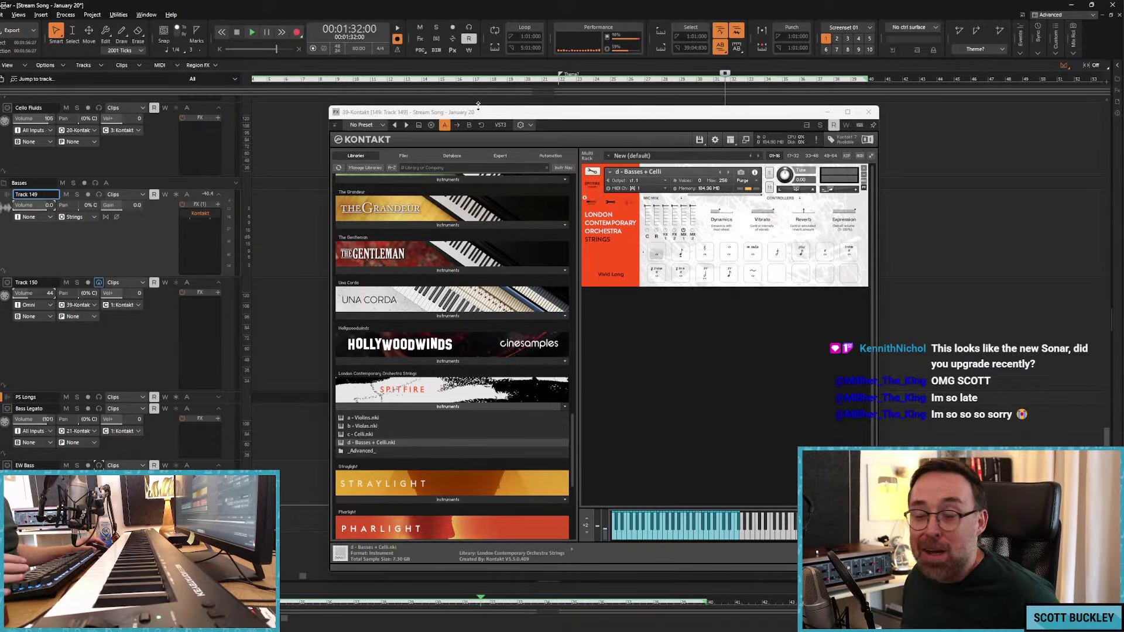
# Step: Close the Kontakt window and save the project with the playhead at about measure 20
pyautogui.click(869, 111)
pyautogui.click(533, 234)
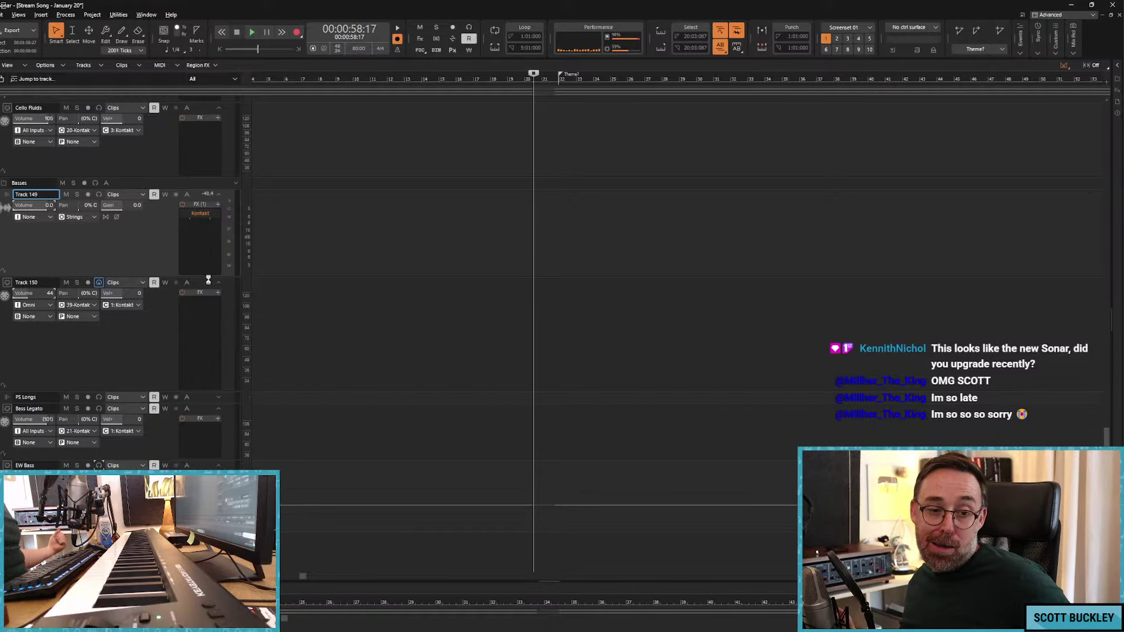
pyautogui.hotkey('ctrl', 's')
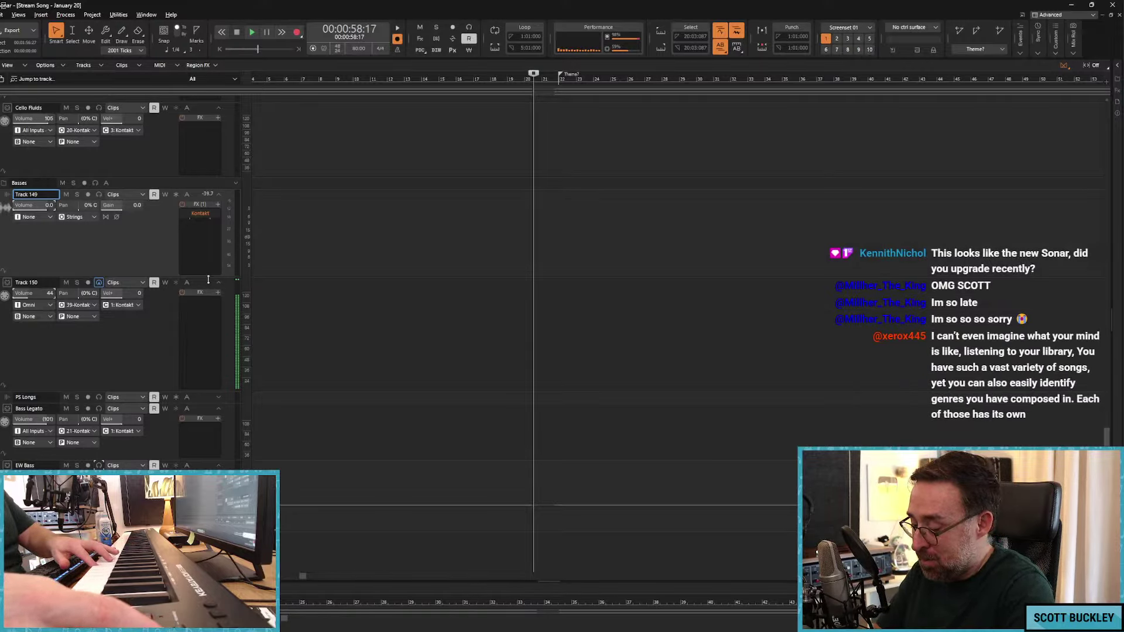
# Step: Record the basses and celli part live on Track 150, from about measure 21 to measure 46
pyautogui.press('space')
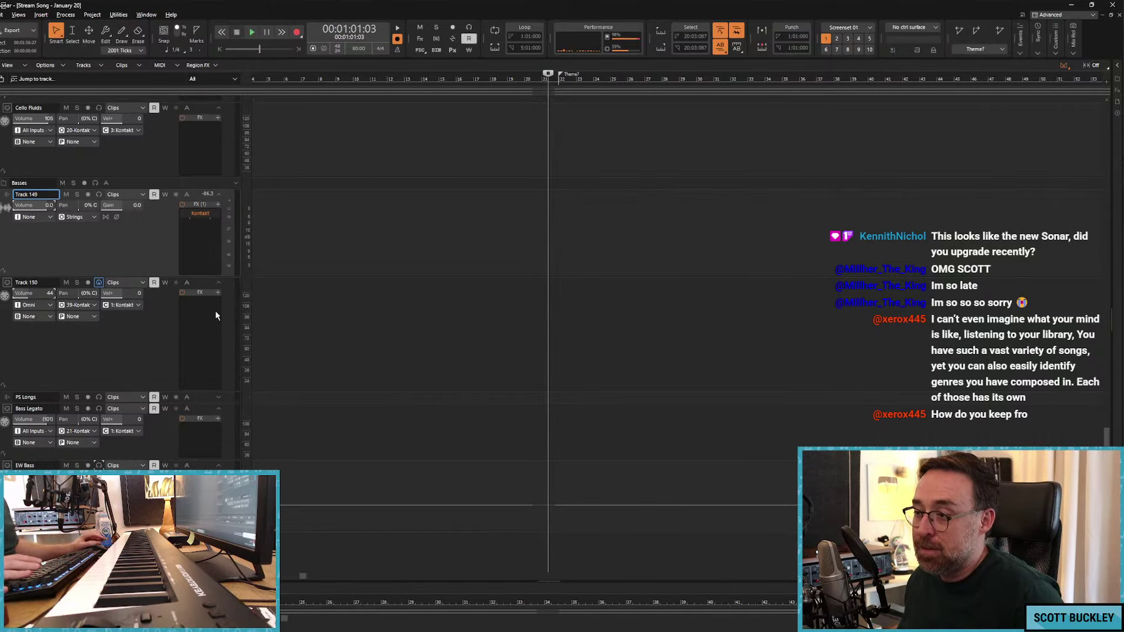
pyautogui.click(205, 285)
pyautogui.press('r')
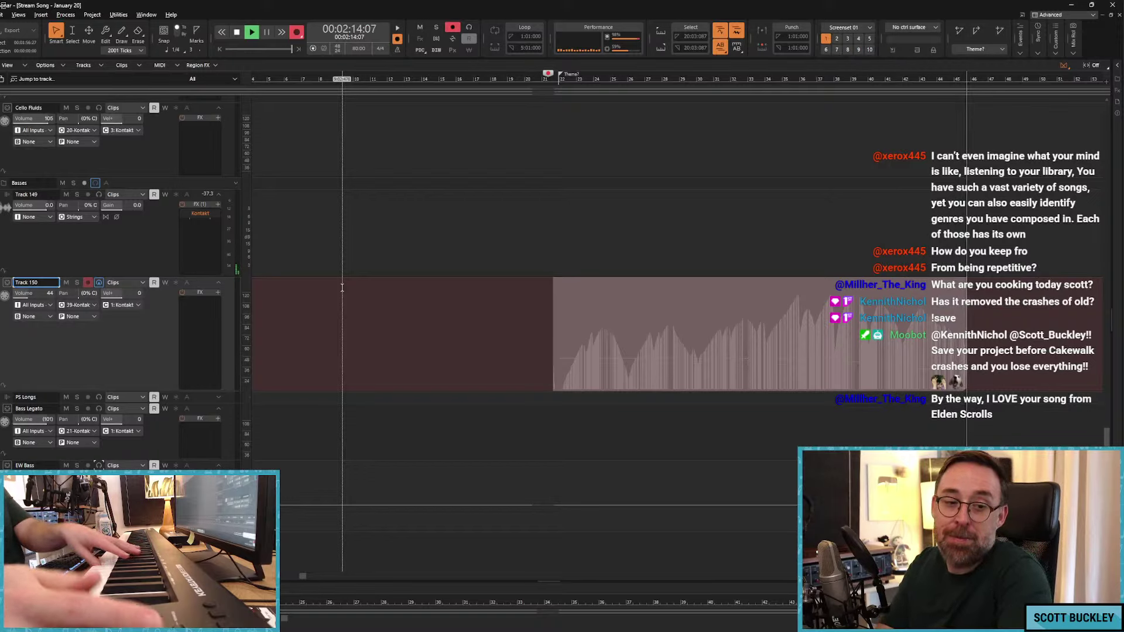
pyautogui.press('space')
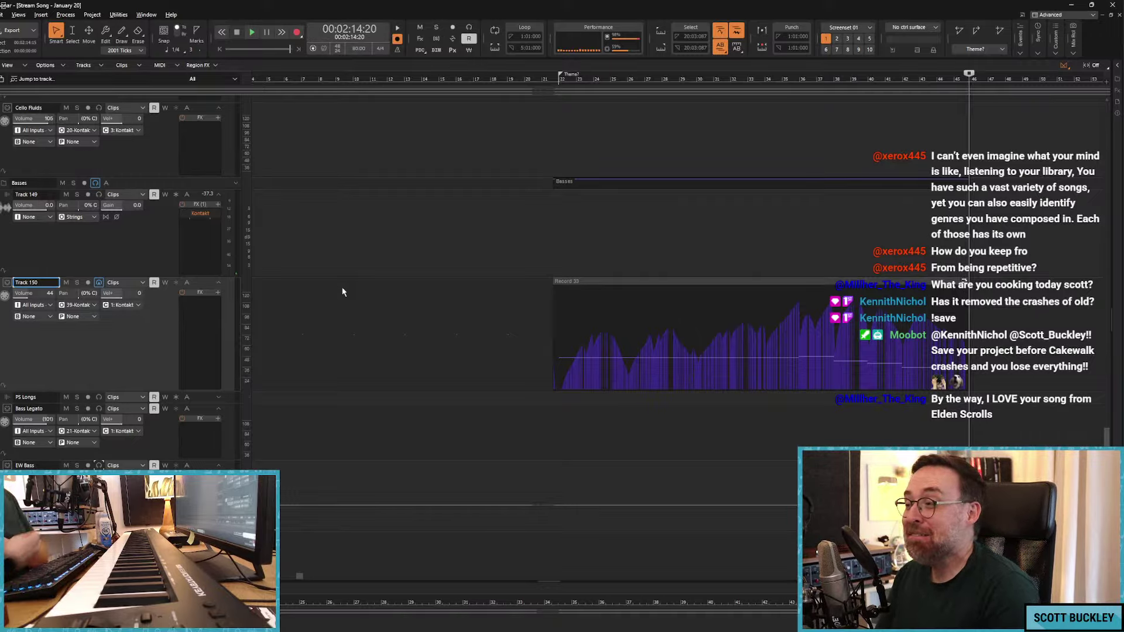
# Step: Show Track 150's volume automation and shape its opening between measures 22 and 27: rise from the clip start, dip near measure 26, rise again
pyautogui.click(143, 283)
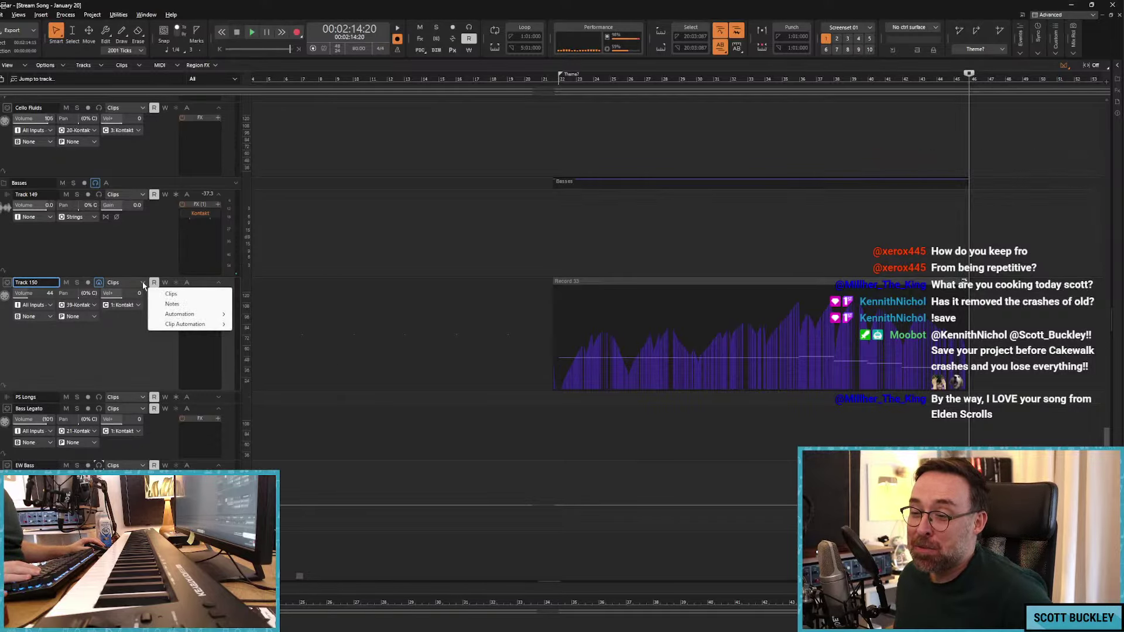
pyautogui.moveTo(193, 323)
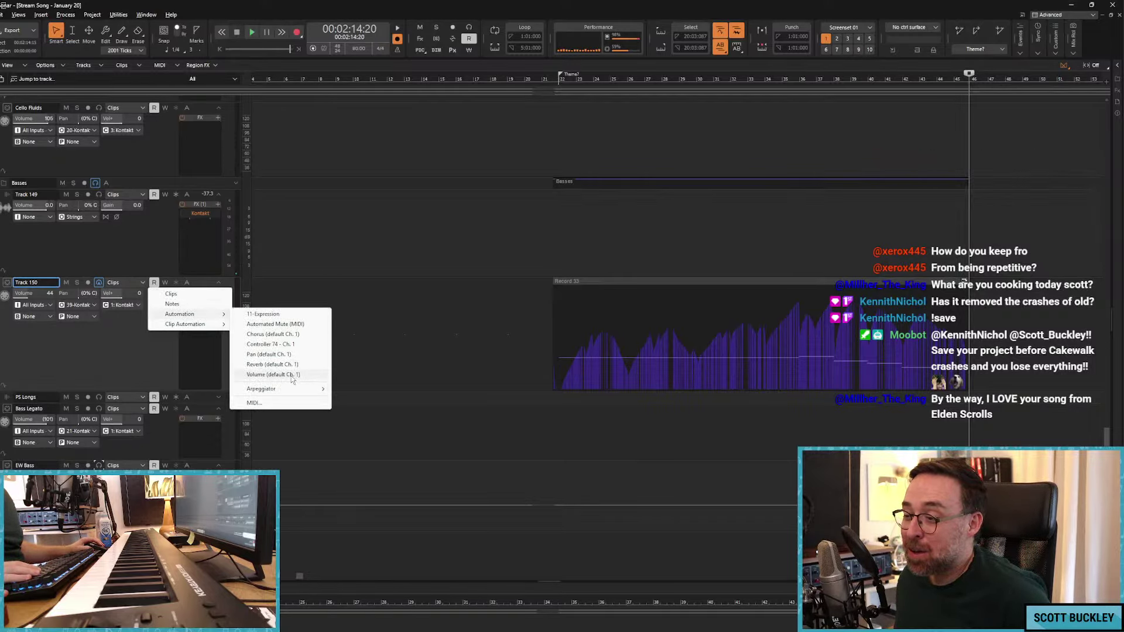
pyautogui.click(310, 334)
pyautogui.moveTo(602, 346)
pyautogui.mouseDown()
pyautogui.moveTo(593, 341)
pyautogui.moveTo(556, 371)
pyautogui.mouseUp()
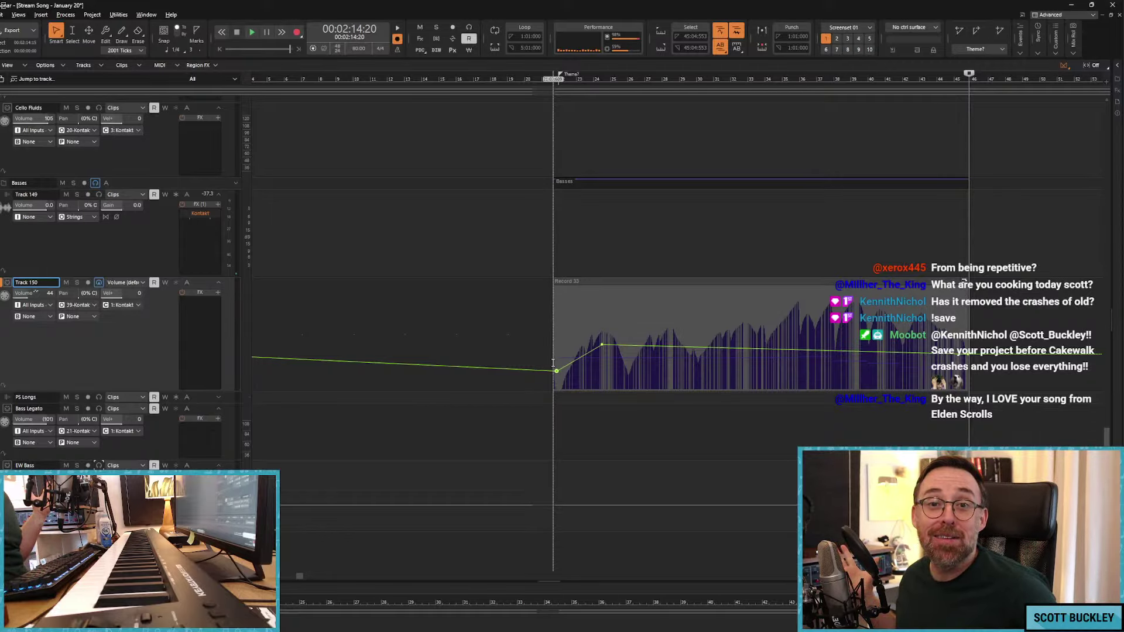
pyautogui.hscroll(2, 577, 345)
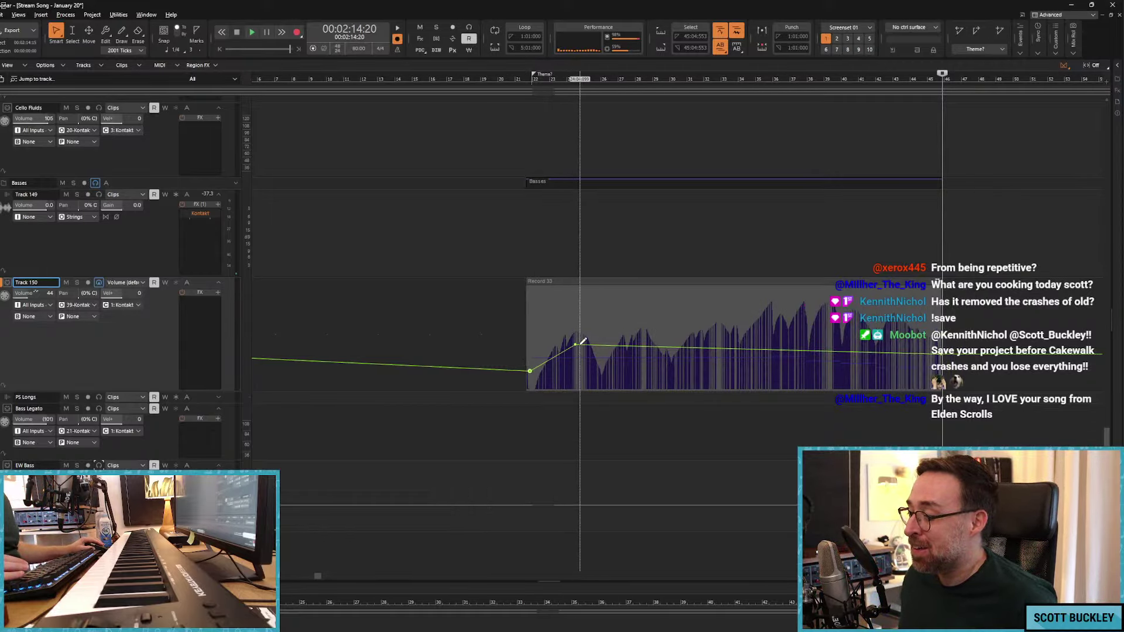
pyautogui.moveTo(577, 346); pyautogui.dragTo(579, 342)
pyautogui.moveTo(591, 344)
pyautogui.mouseDown()
pyautogui.moveTo(601, 357)
pyautogui.moveTo(621, 345)
pyautogui.mouseUp()
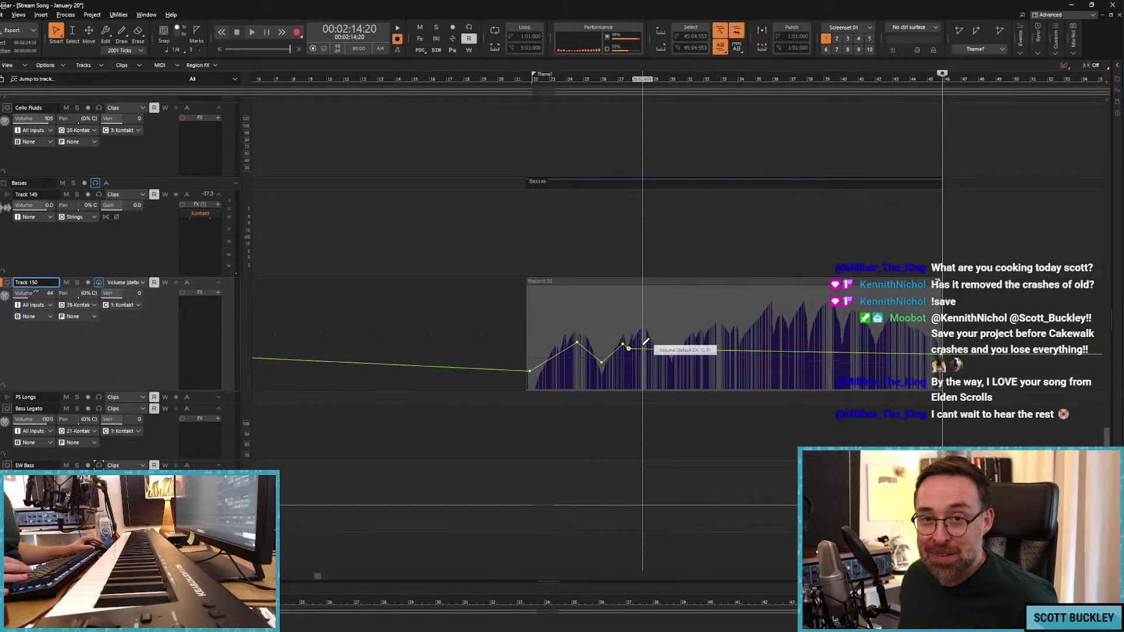
# Step: Check the lead-in to the Theme section from several playhead positions between about measures 14 and 21
pyautogui.click(521, 297)
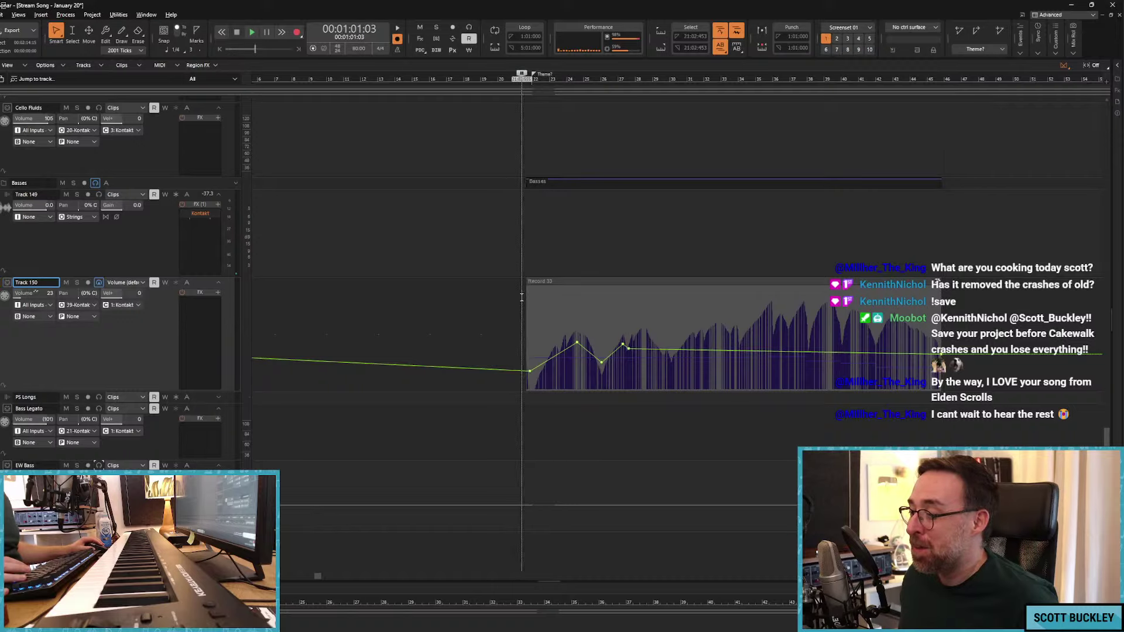
pyautogui.click(509, 275)
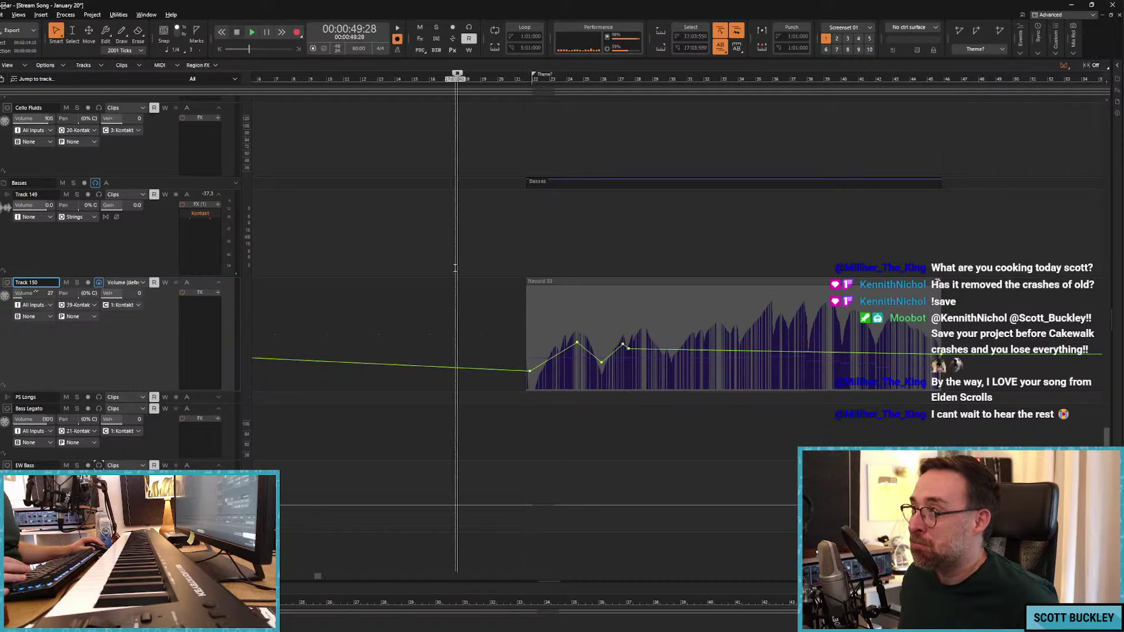
pyautogui.click(458, 269)
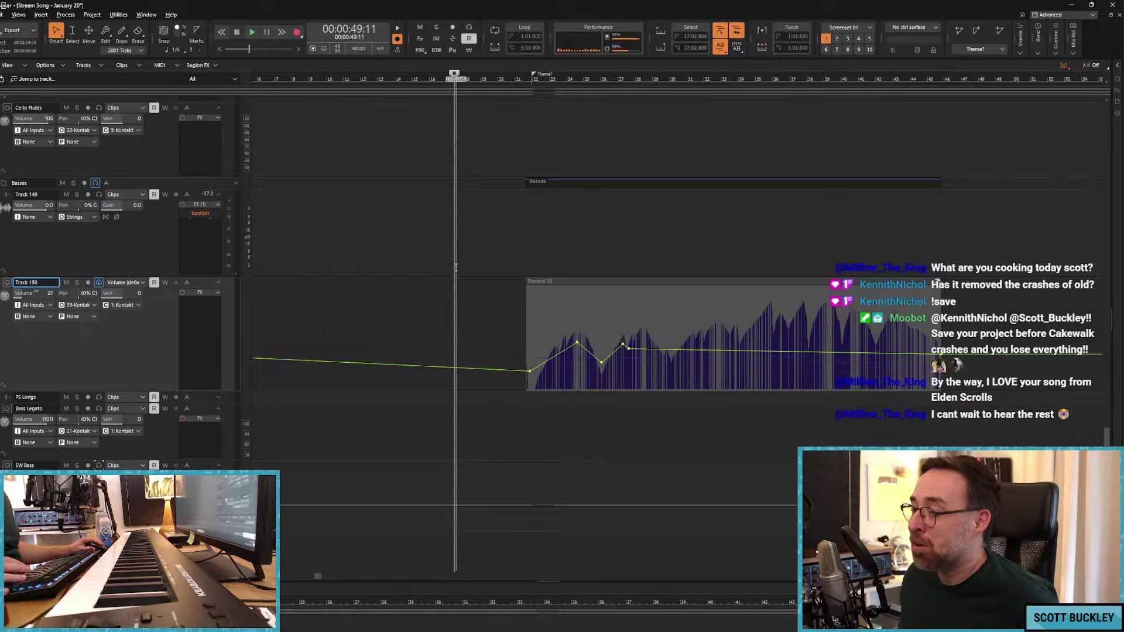
pyautogui.click(408, 263)
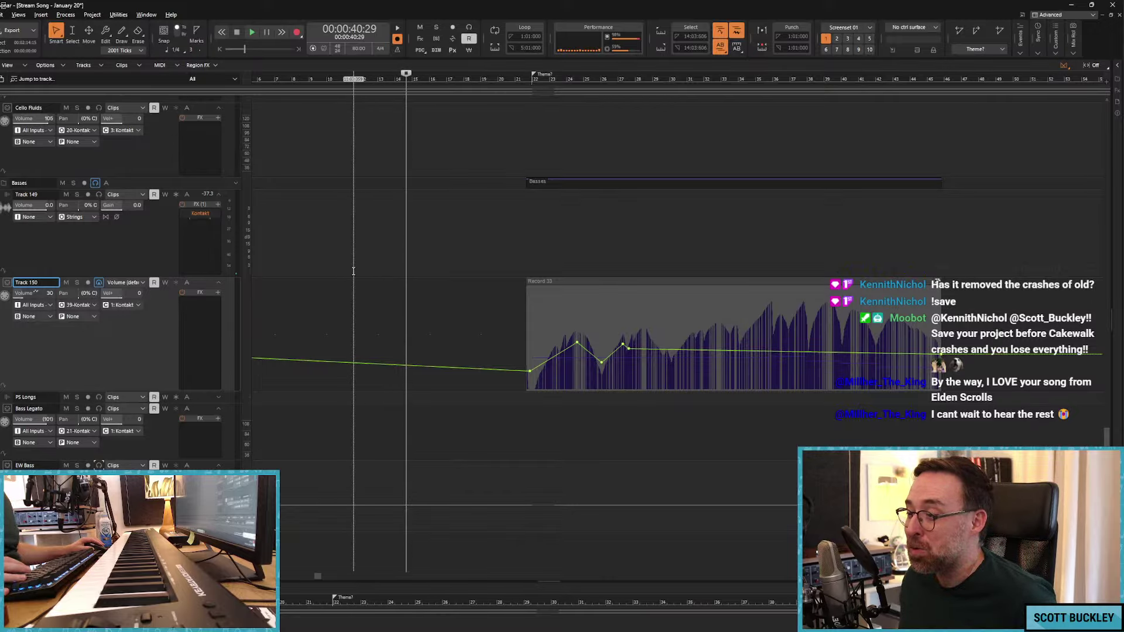
pyautogui.click(405, 268)
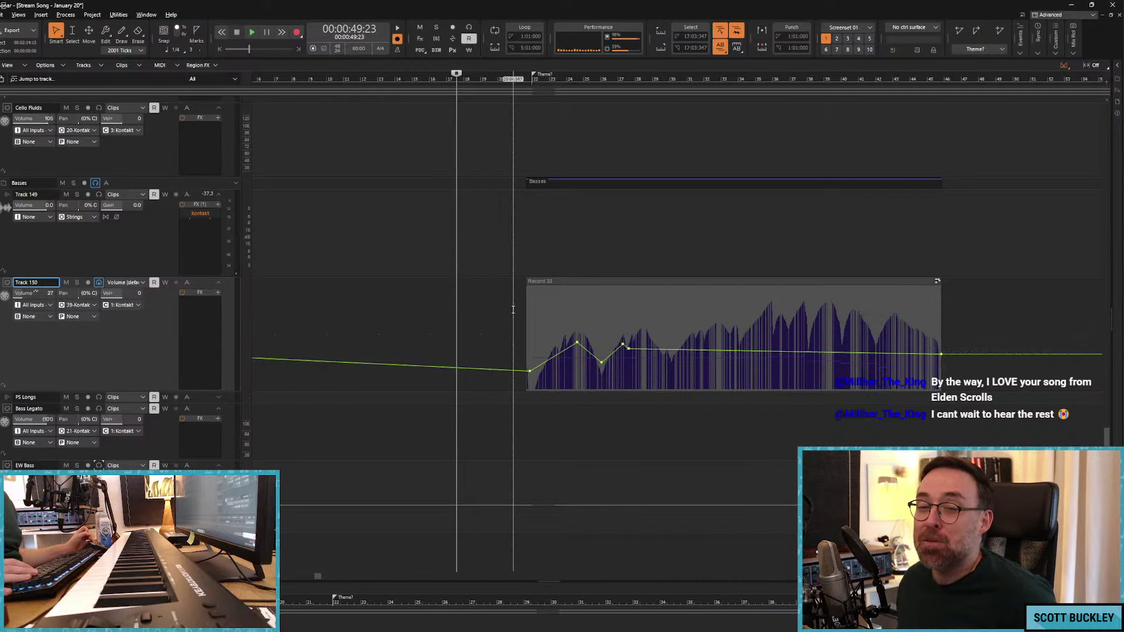
# Step: Add a small peak and dip to Track 150's volume envelope between measures 23 and 24
pyautogui.hscroll(1, 513, 309)
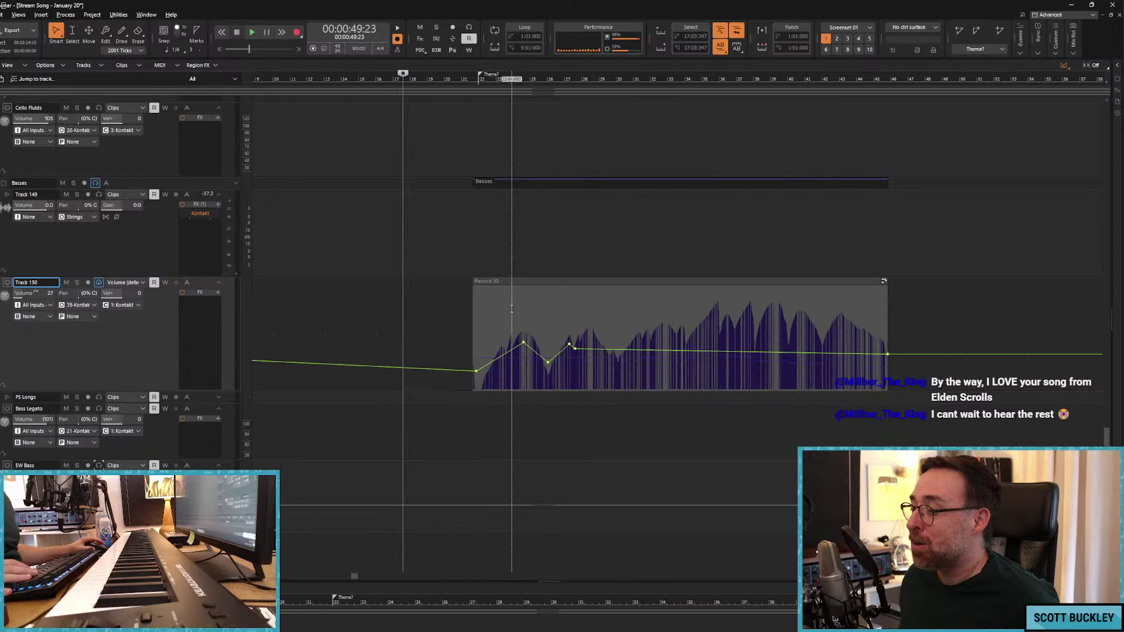
pyautogui.moveTo(485, 367)
pyautogui.mouseDown()
pyautogui.moveTo(498, 346)
pyautogui.moveTo(506, 354)
pyautogui.mouseUp()
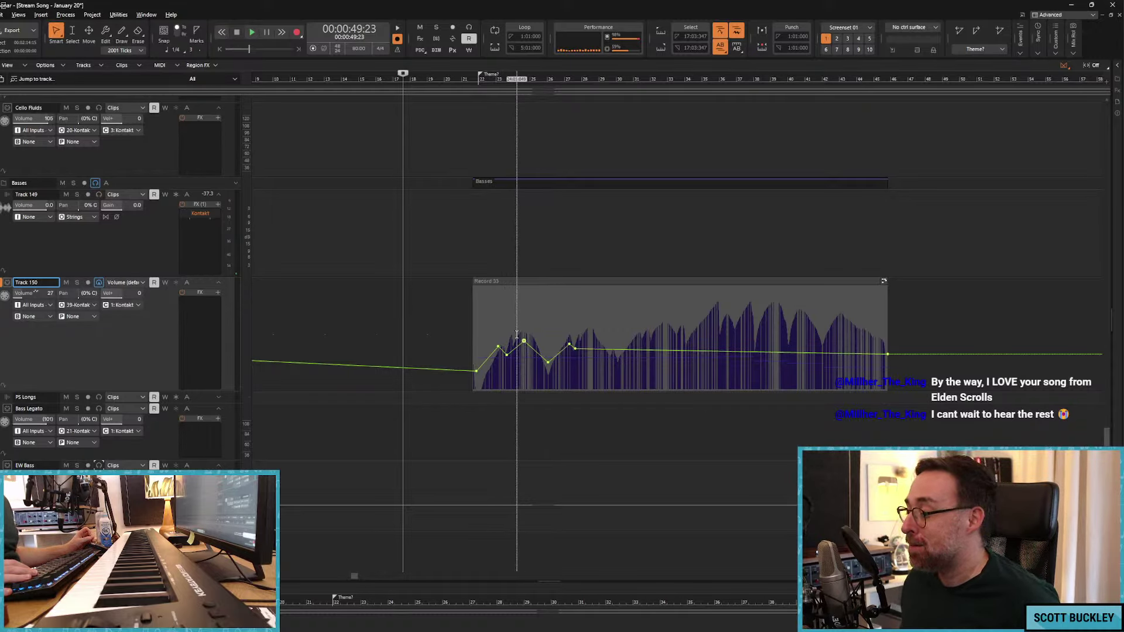
pyautogui.moveTo(356, 579); pyautogui.dragTo(360, 556)
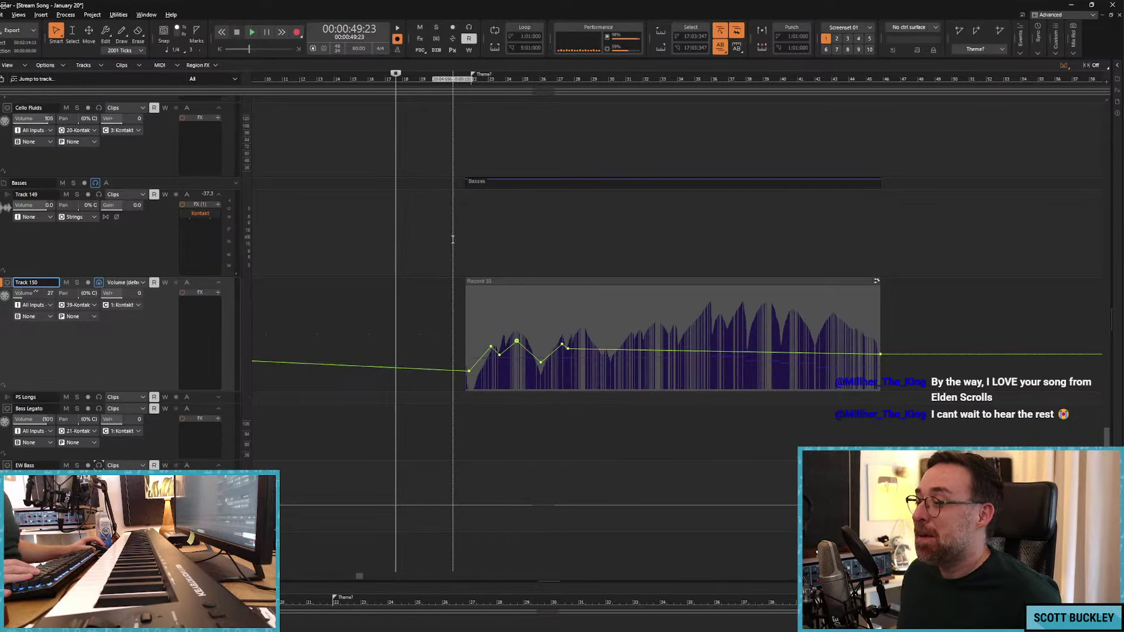
# Step: Fine-tune the volume points around measures 23 and 24 on Track 150, with the playhead just before the Theme marker
pyautogui.click(459, 243)
pyautogui.click(439, 246)
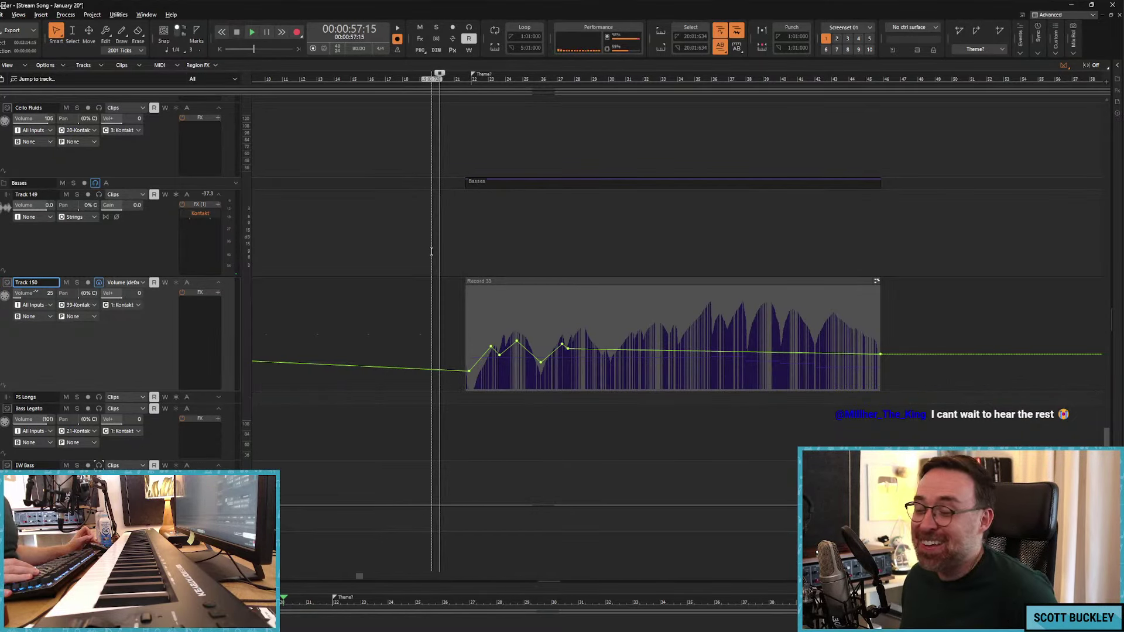
pyautogui.click(396, 254)
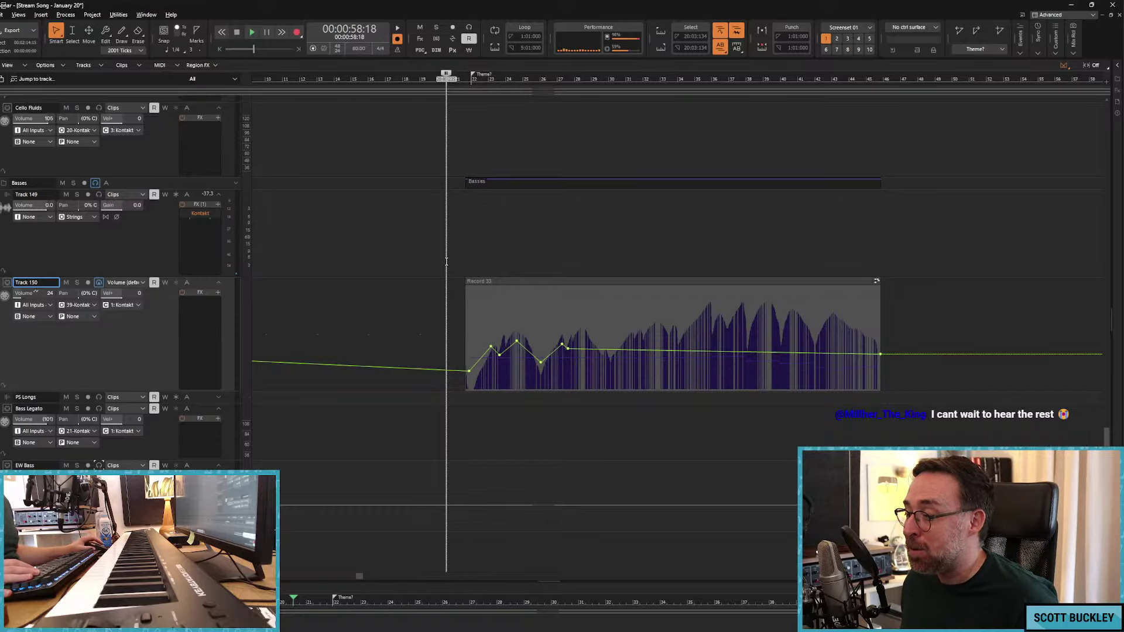
pyautogui.click(459, 243)
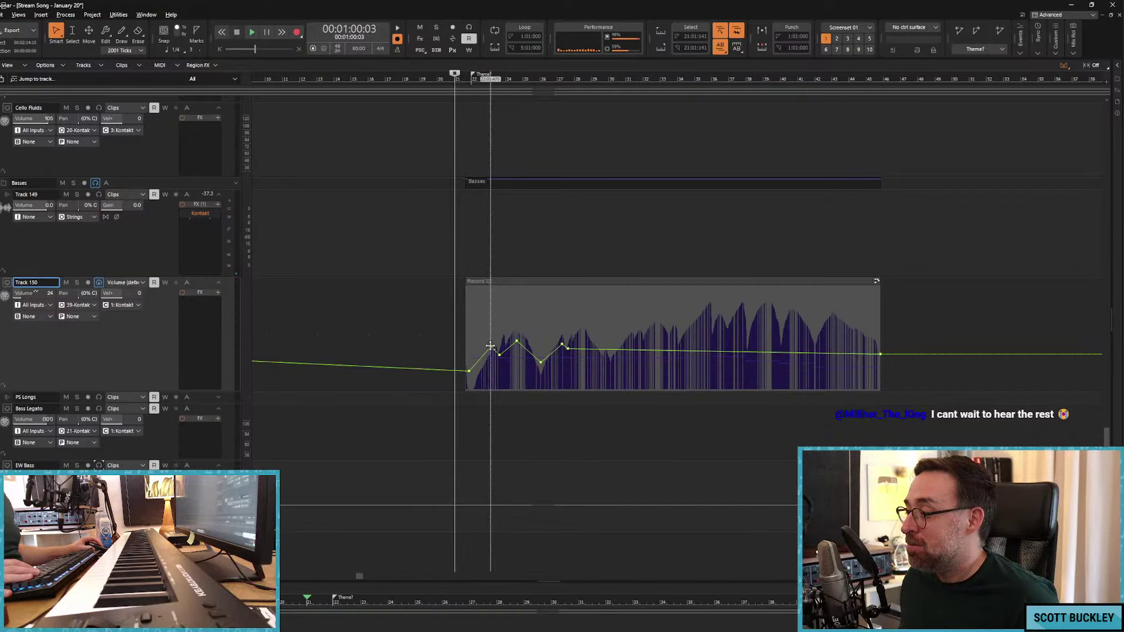
pyautogui.moveTo(491, 346); pyautogui.dragTo(488, 349)
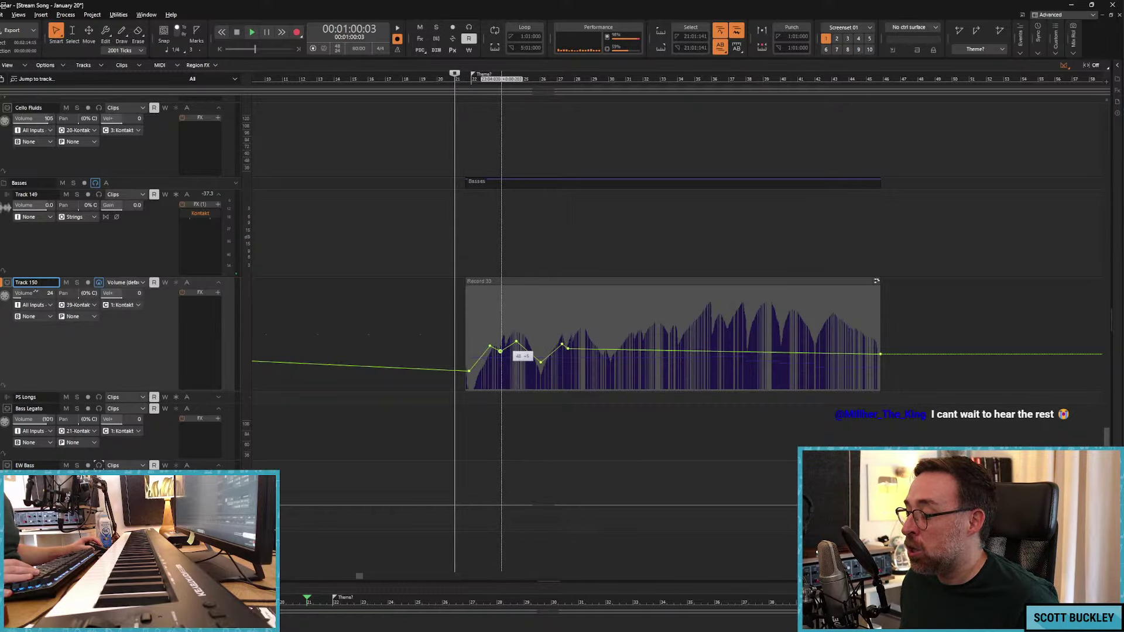
pyautogui.click(458, 265)
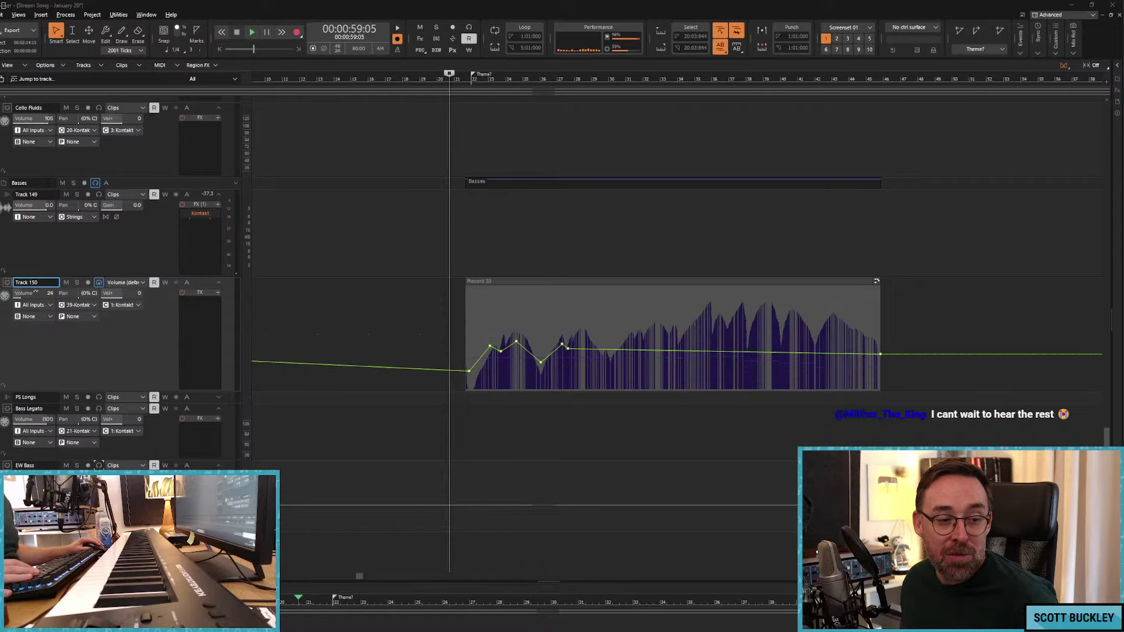
# Step: Bring the browser window with the Ascent artwork into view, widen it, look across the picture, and move it off screen again
pyautogui.moveTo(1, 46); pyautogui.dragTo(474, 98)
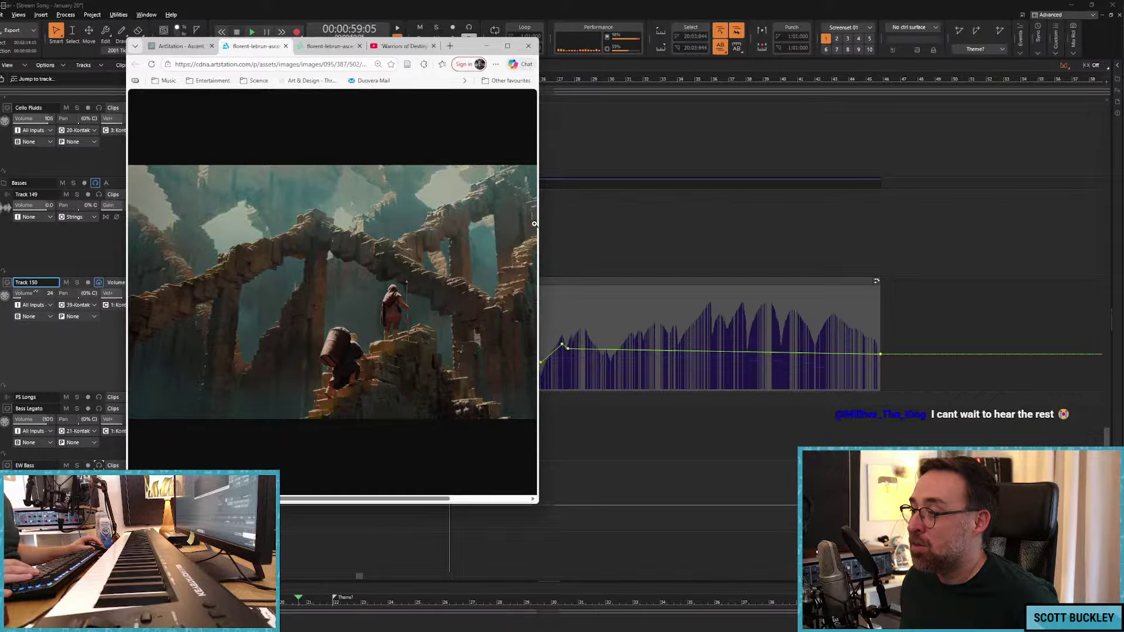
pyautogui.moveTo(539, 228); pyautogui.dragTo(654, 235)
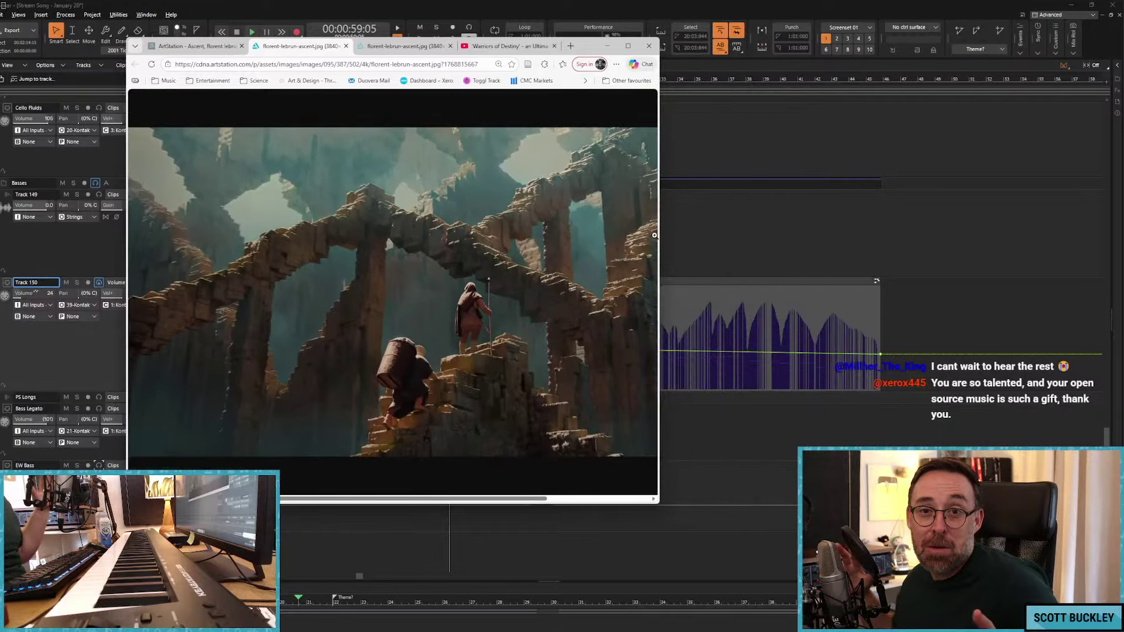
pyautogui.hscroll(3, 392, 292)
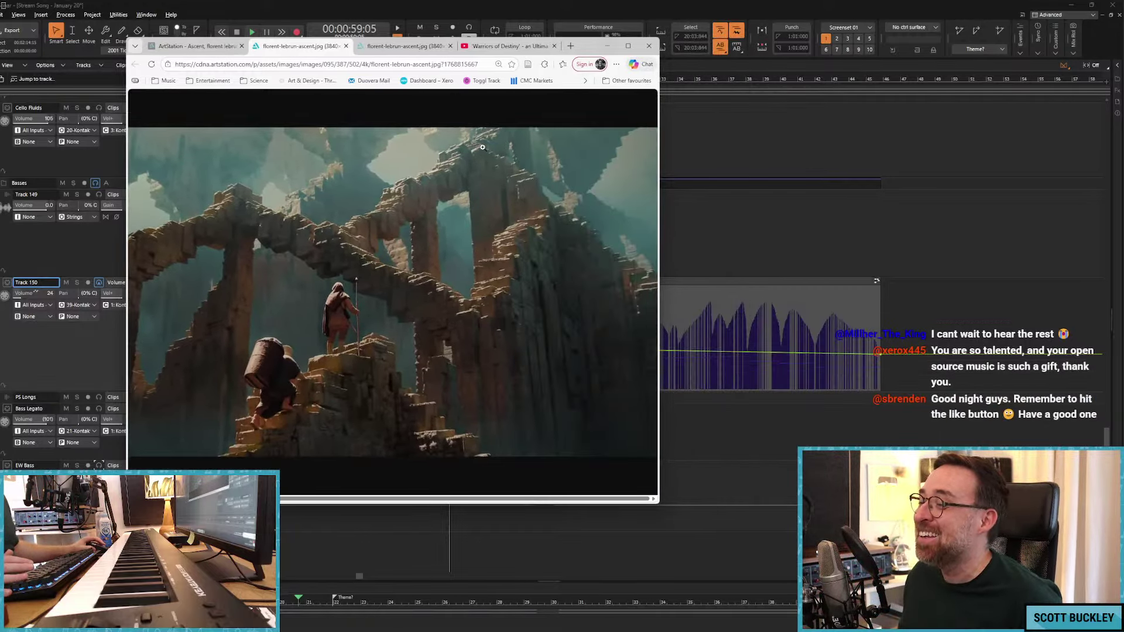
pyautogui.hscroll(-3, 480, 146)
pyautogui.moveTo(582, 49); pyautogui.dragTo(0, 70)
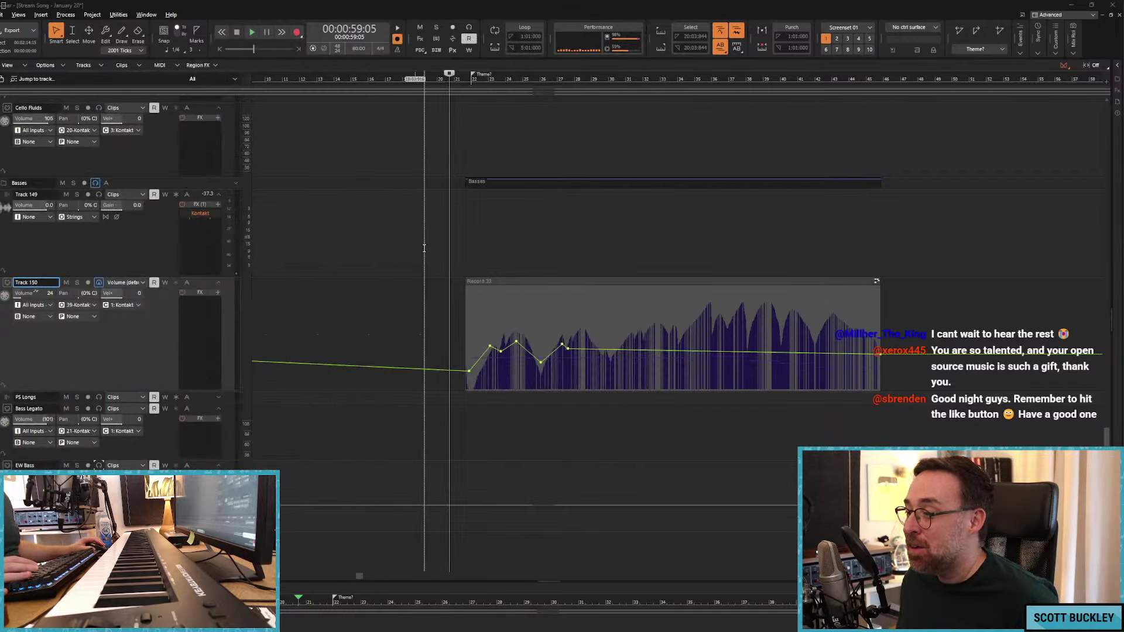
# Step: Play the Theme entry, nudge the first volume peak near measure 23 slightly higher, and rename Track 150 as LCO Basses
pyautogui.click(457, 253)
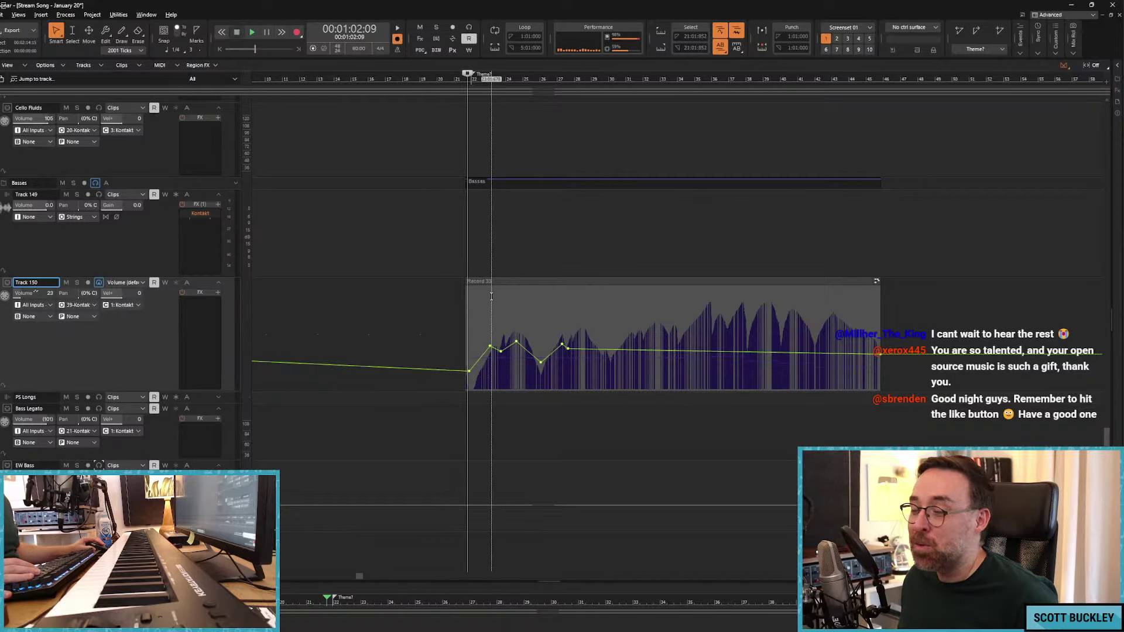
pyautogui.press('space')
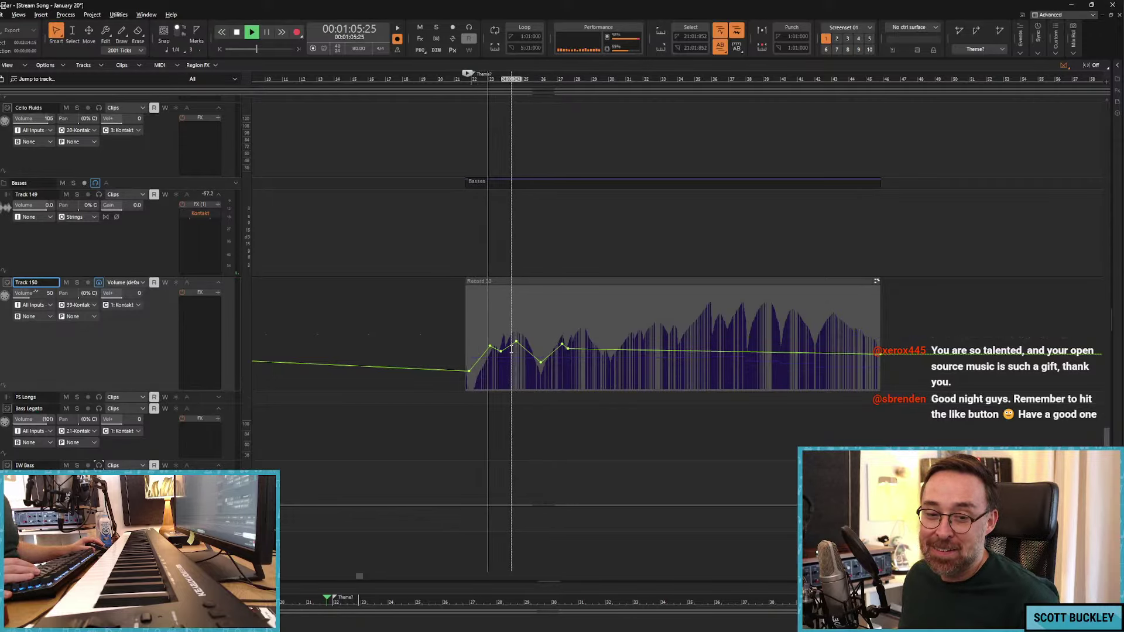
pyautogui.moveTo(503, 347)
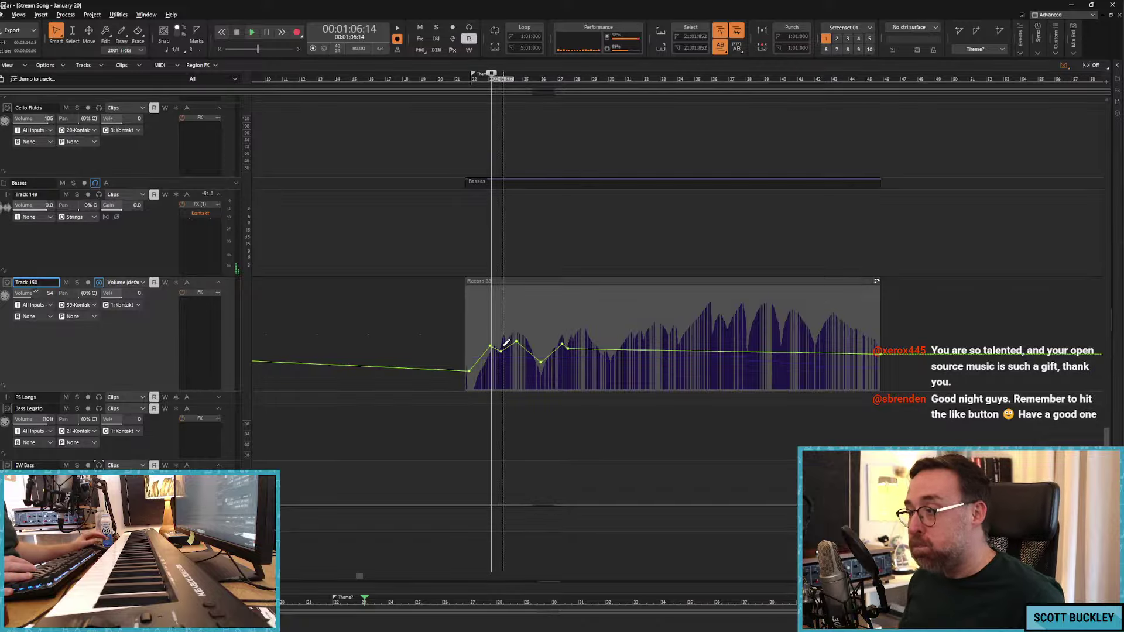
pyautogui.click(448, 250)
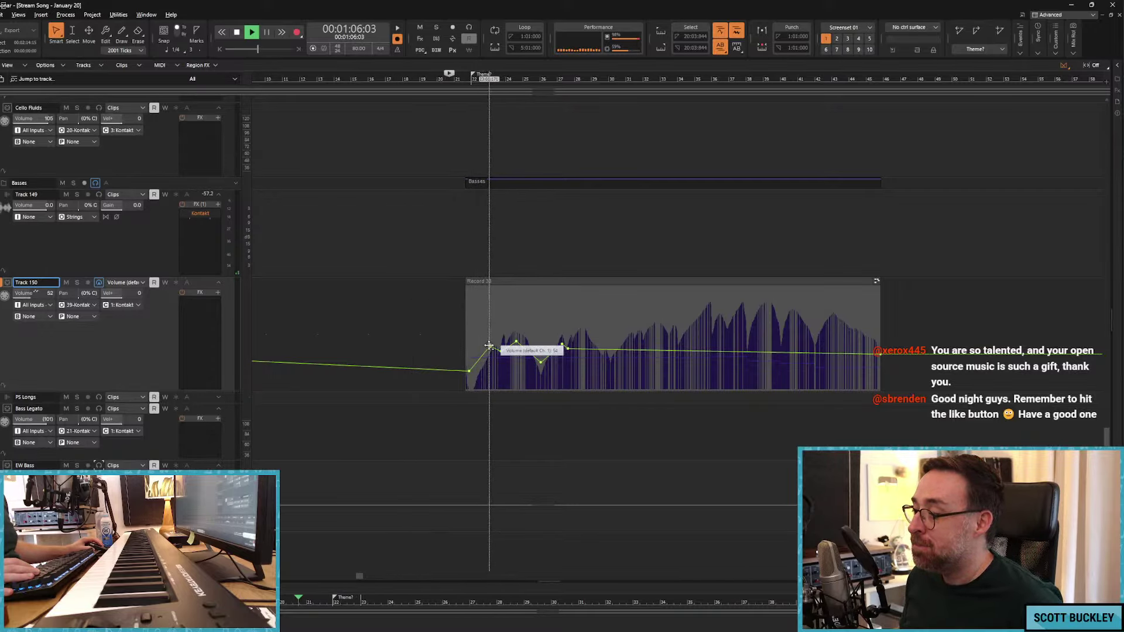
pyautogui.moveTo(489, 345); pyautogui.dragTo(492, 344)
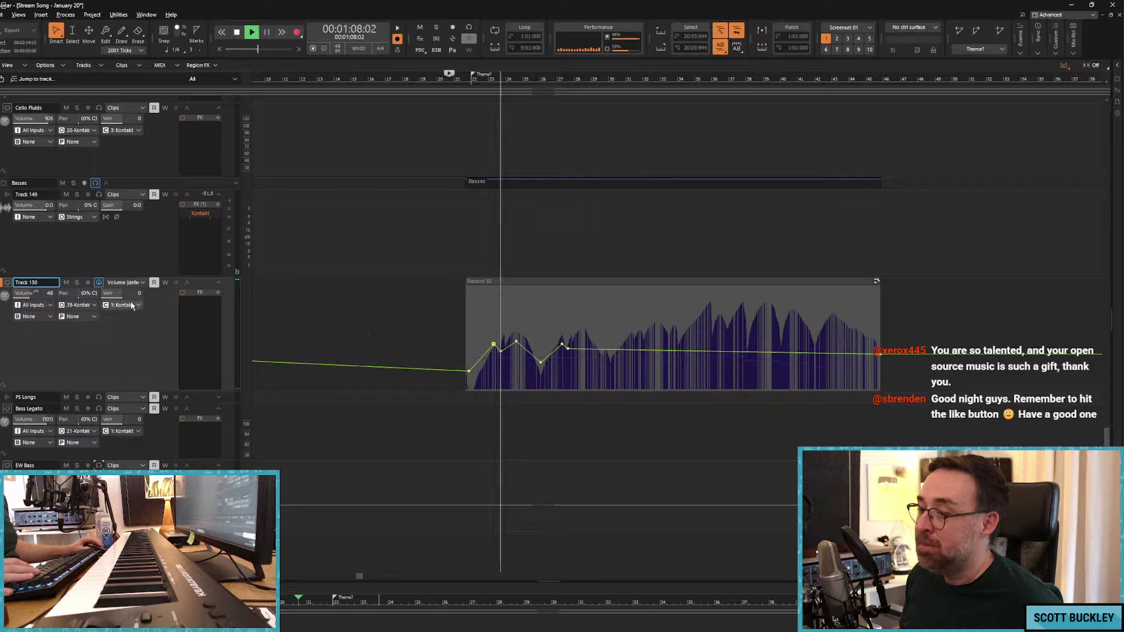
pyautogui.doubleClick(29, 280)
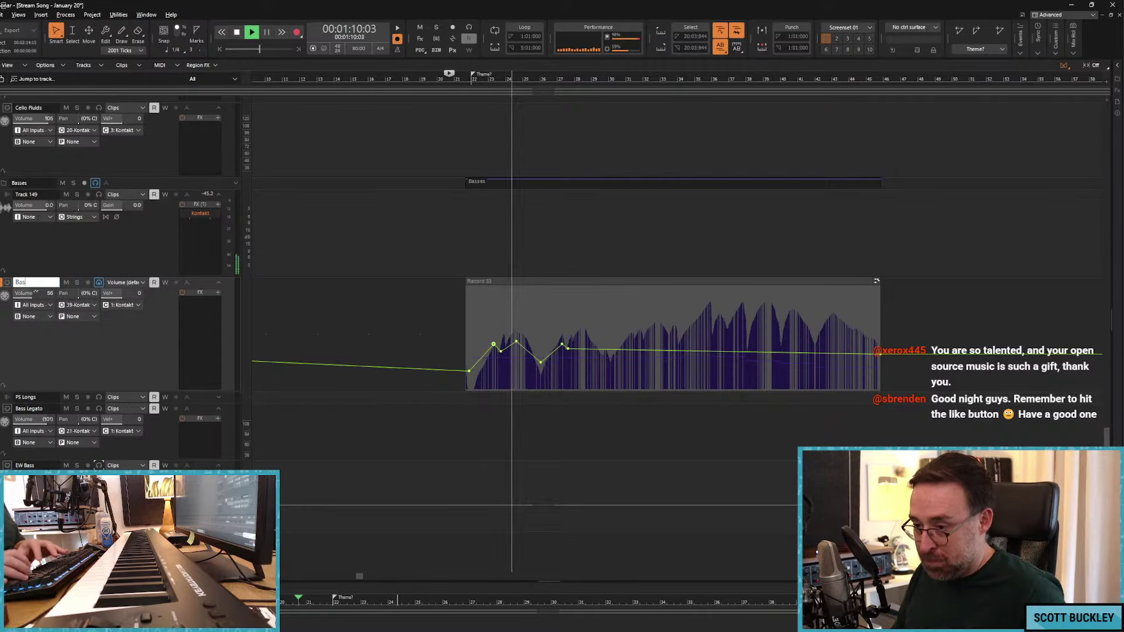
pyautogui.write('LCO Basses')
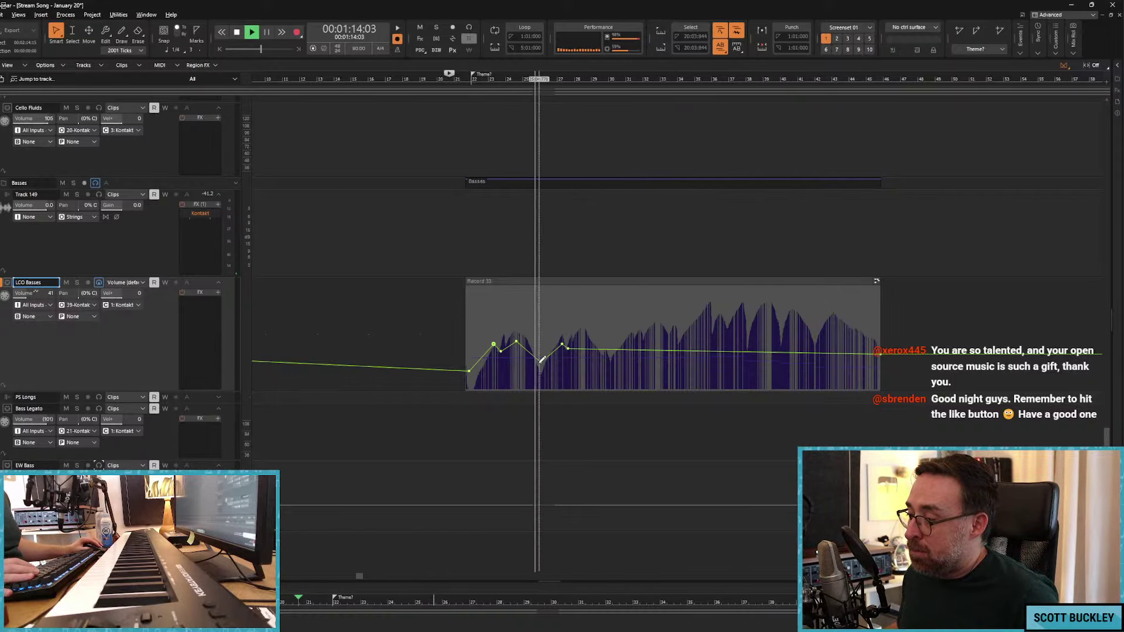
# Step: Deepen the LCO Basses volume dip near measure 26 and add rising and falling volume points between measures 27 and 30 during playback
pyautogui.moveTo(541, 362); pyautogui.dragTo(539, 367)
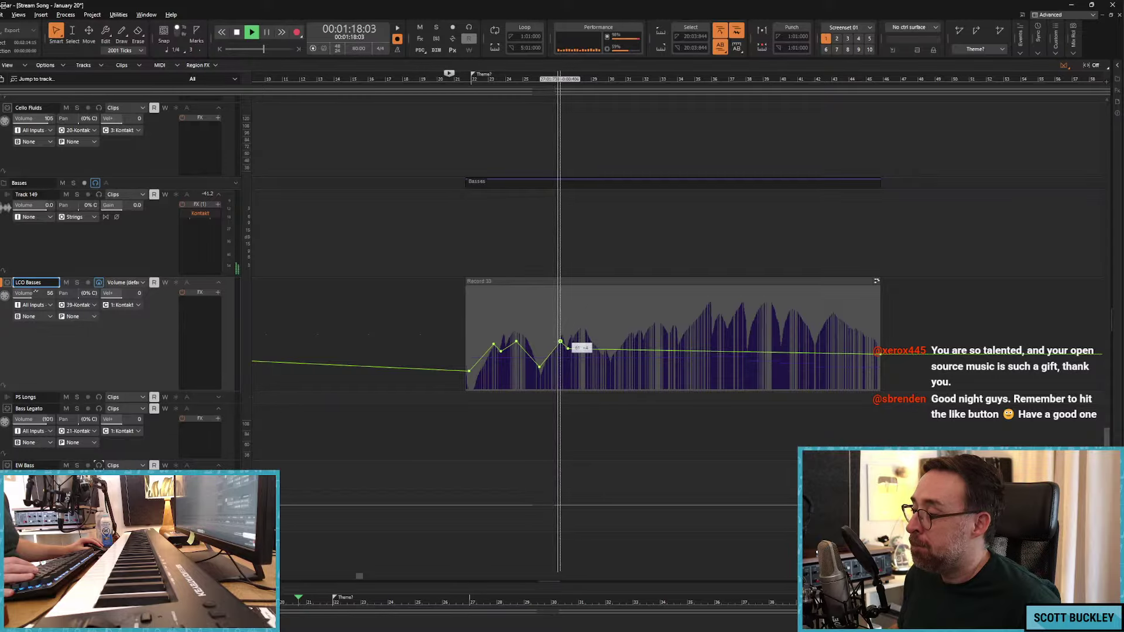
pyautogui.moveTo(567, 349); pyautogui.dragTo(577, 348)
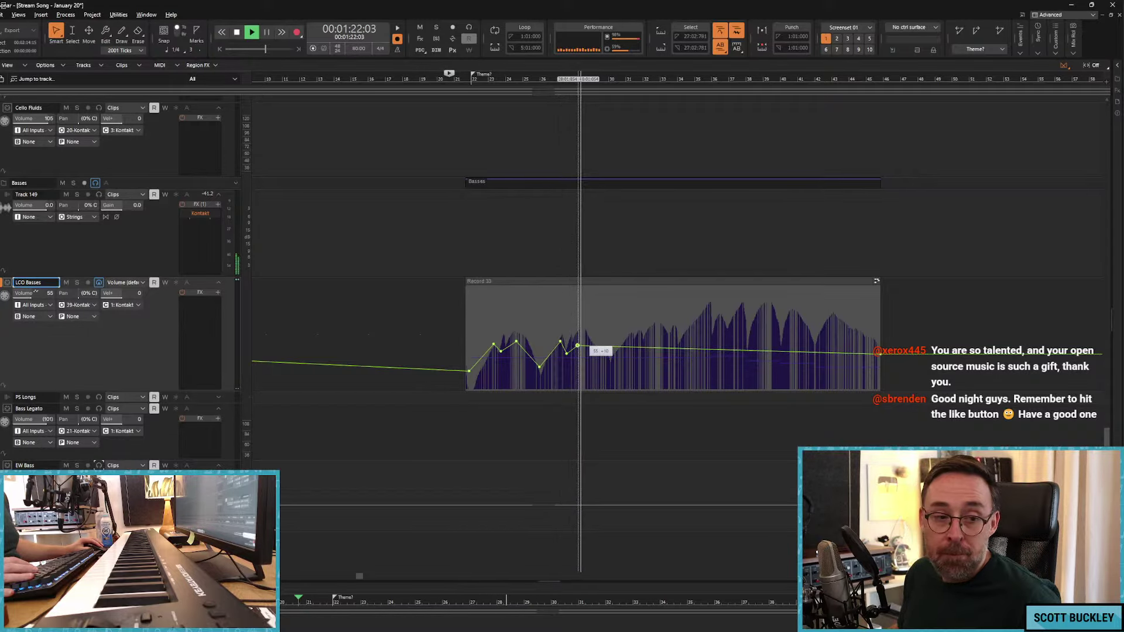
pyautogui.click(589, 347)
pyautogui.moveTo(601, 350); pyautogui.dragTo(601, 355)
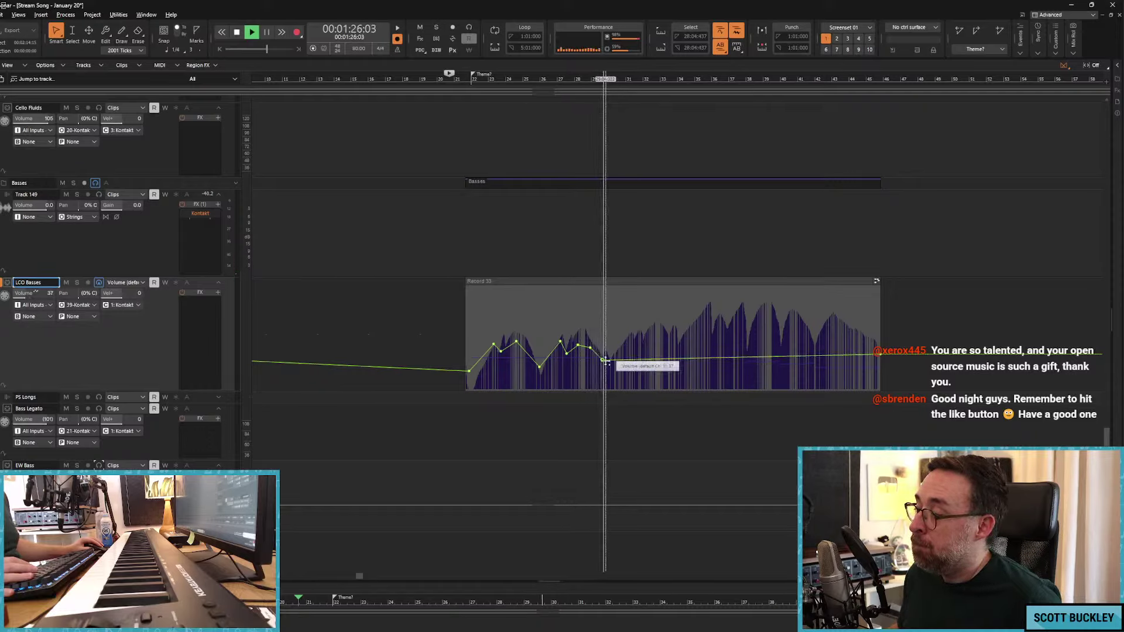
pyautogui.click(606, 354)
pyautogui.click(609, 359)
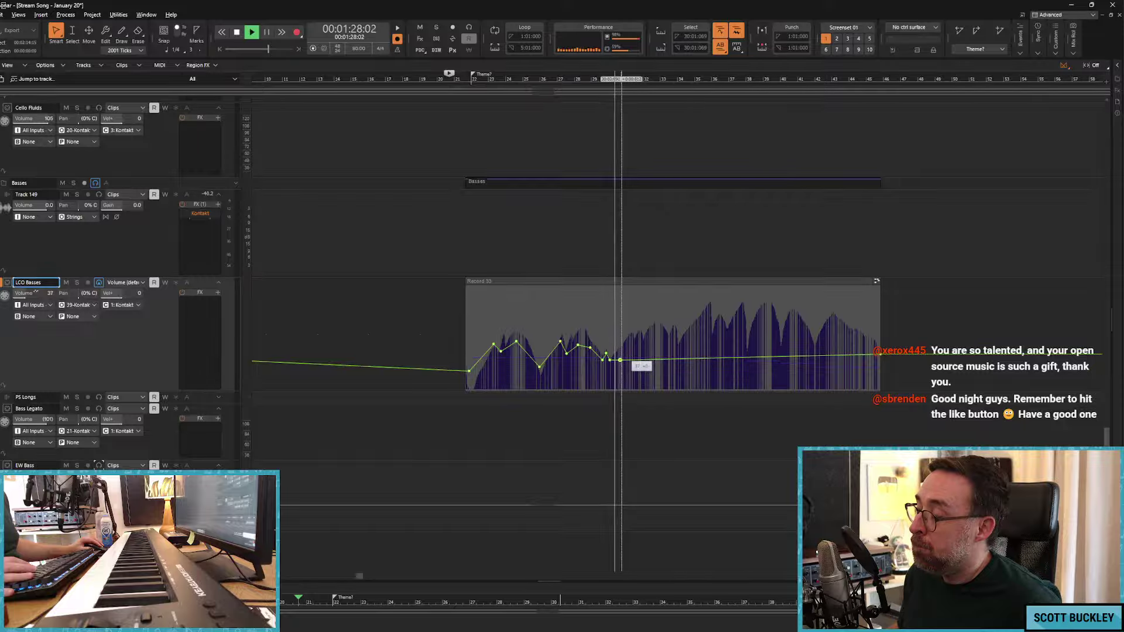
# Step: Continue the LCO Basses volume envelope with small swells from about measure 31 to the clip's end, and stop playback
pyautogui.click(628, 353)
pyautogui.moveTo(627, 352); pyautogui.dragTo(630, 349)
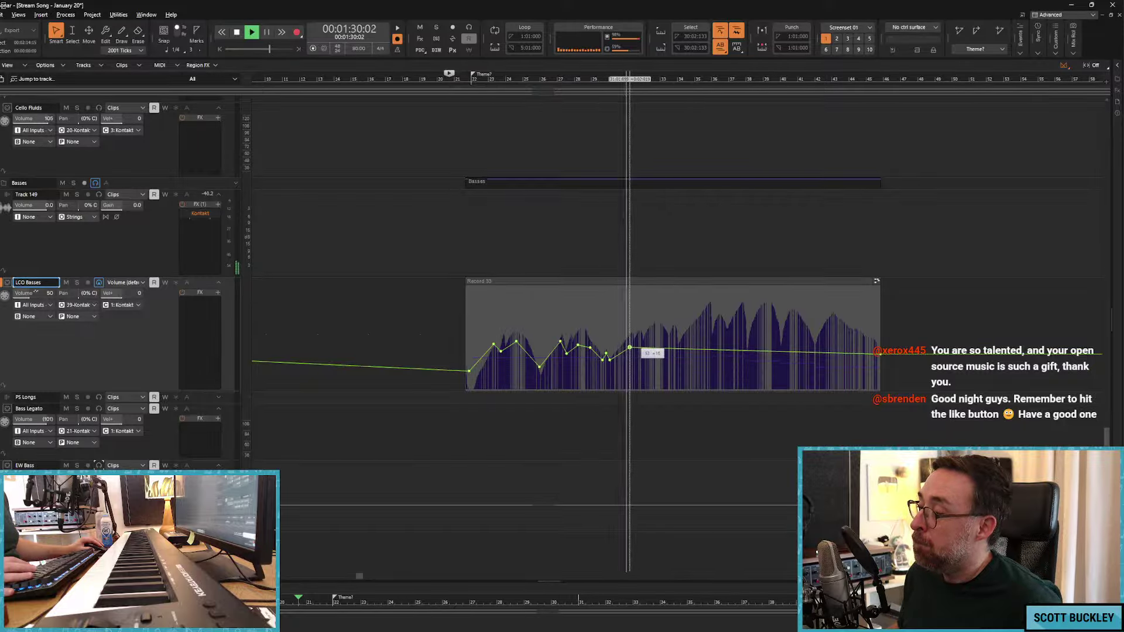
pyautogui.click(636, 351)
pyautogui.click(644, 350)
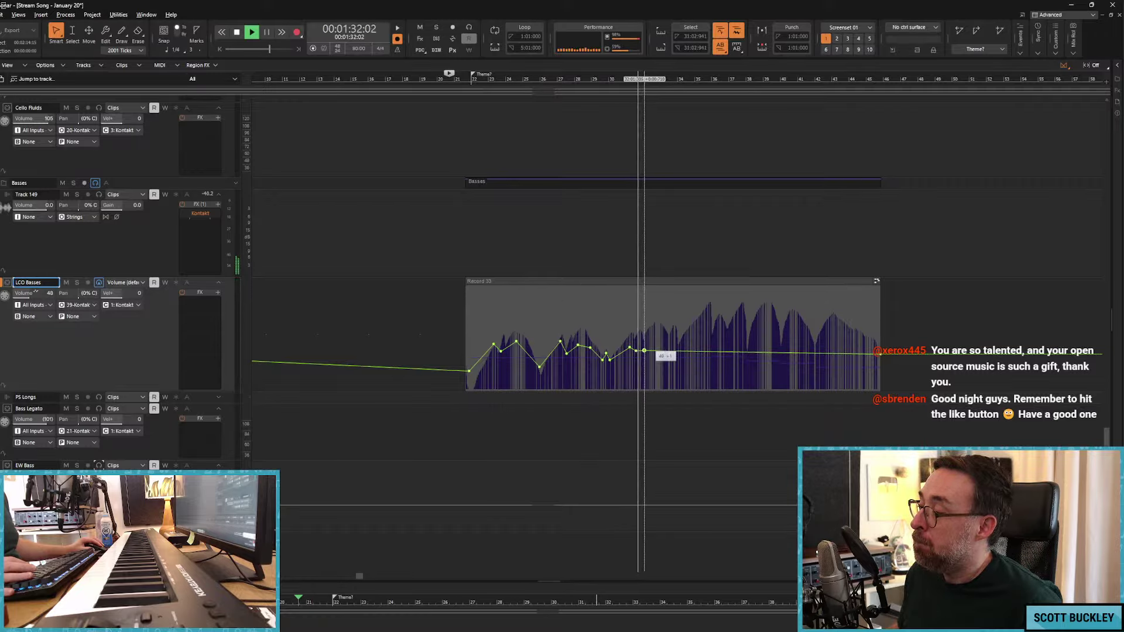
pyautogui.moveTo(644, 350); pyautogui.dragTo(673, 356)
pyautogui.click(658, 347)
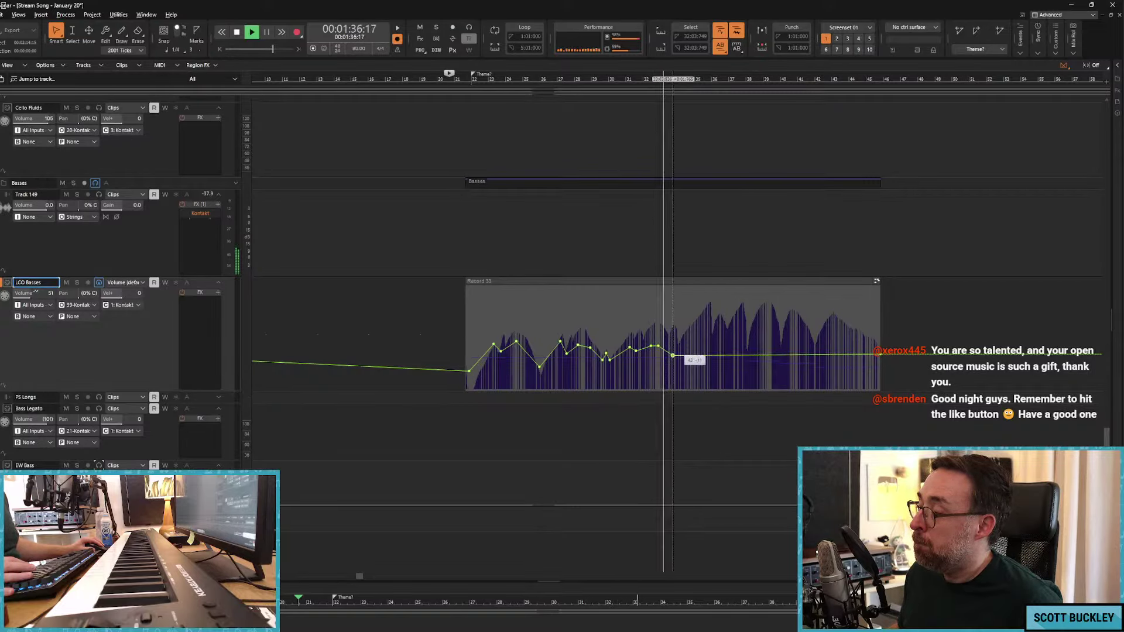
pyautogui.click(687, 353)
pyautogui.moveTo(687, 353)
pyautogui.mouseDown()
pyautogui.moveTo(816, 356)
pyautogui.moveTo(834, 343)
pyautogui.moveTo(882, 359)
pyautogui.mouseUp()
pyautogui.press('space')
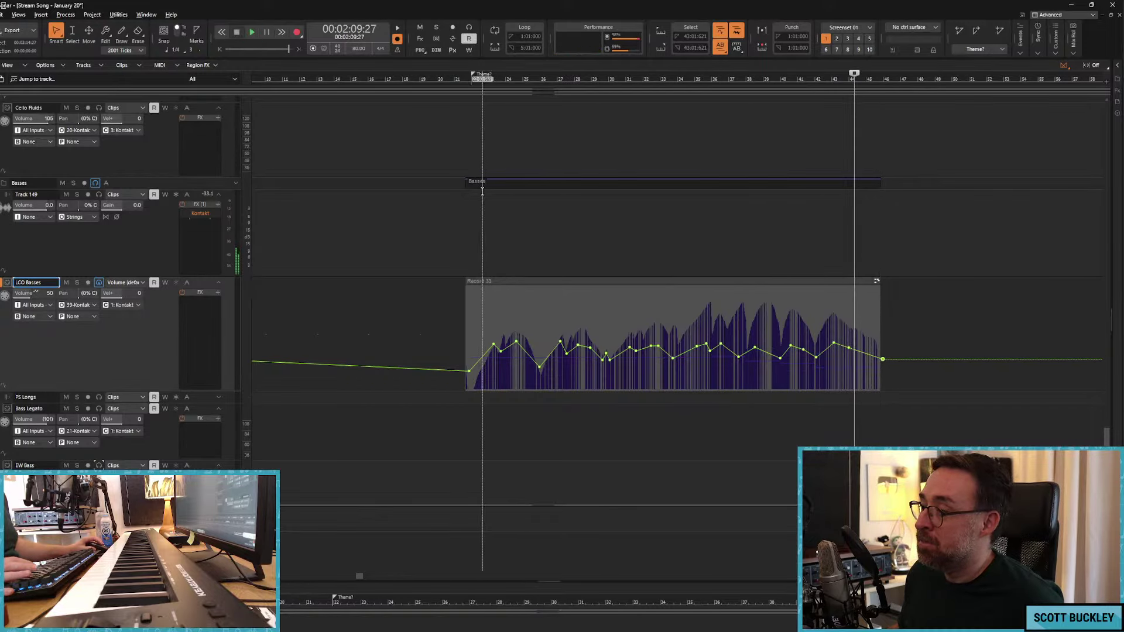
# Step: Play the lead-in to the Theme from measure 17, and save the project
pyautogui.click(388, 79)
pyautogui.press('space')
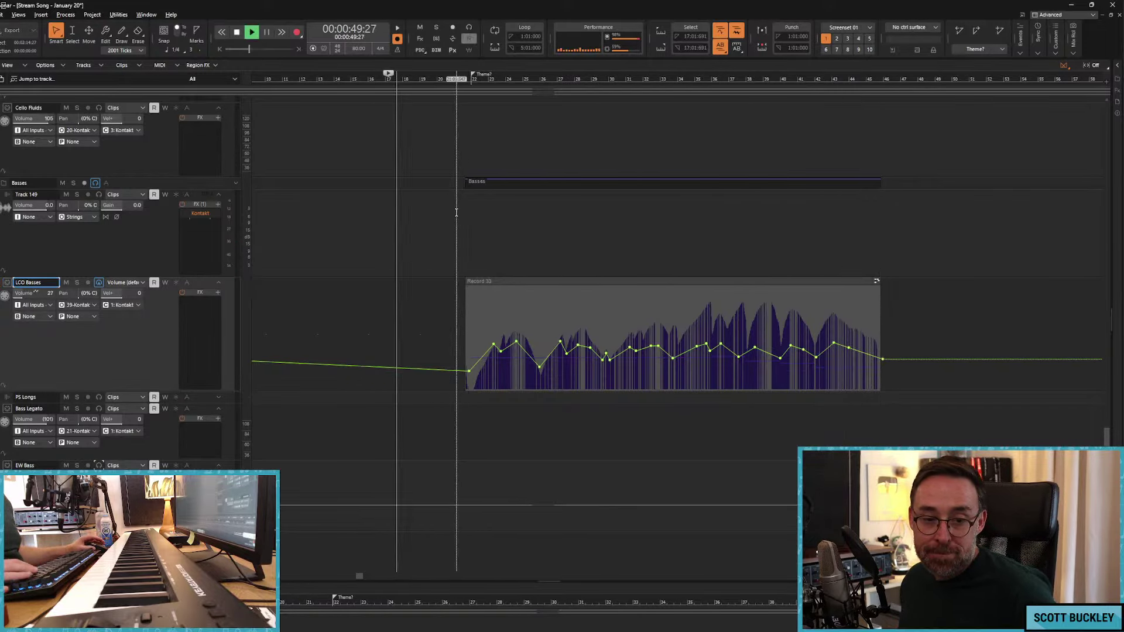
pyautogui.scroll(2, 469, 234)
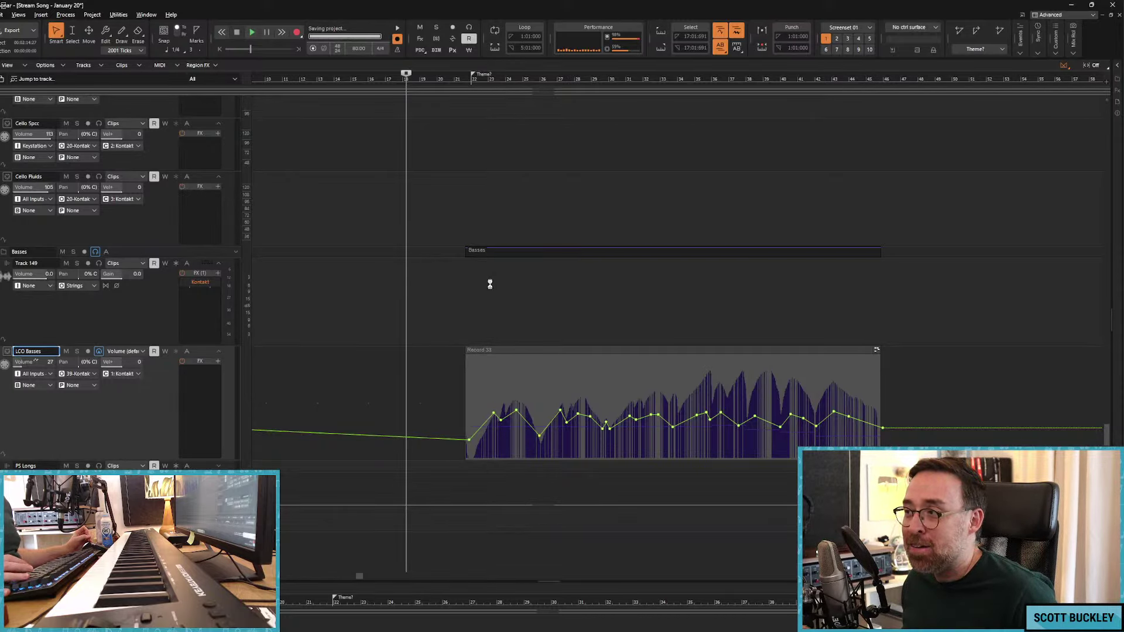
# Step: Look through the string tracks up to the Lyrical and Cello Lyr clips under Violins 1, and play the song from its start
pyautogui.scroll(10, 469, 275)
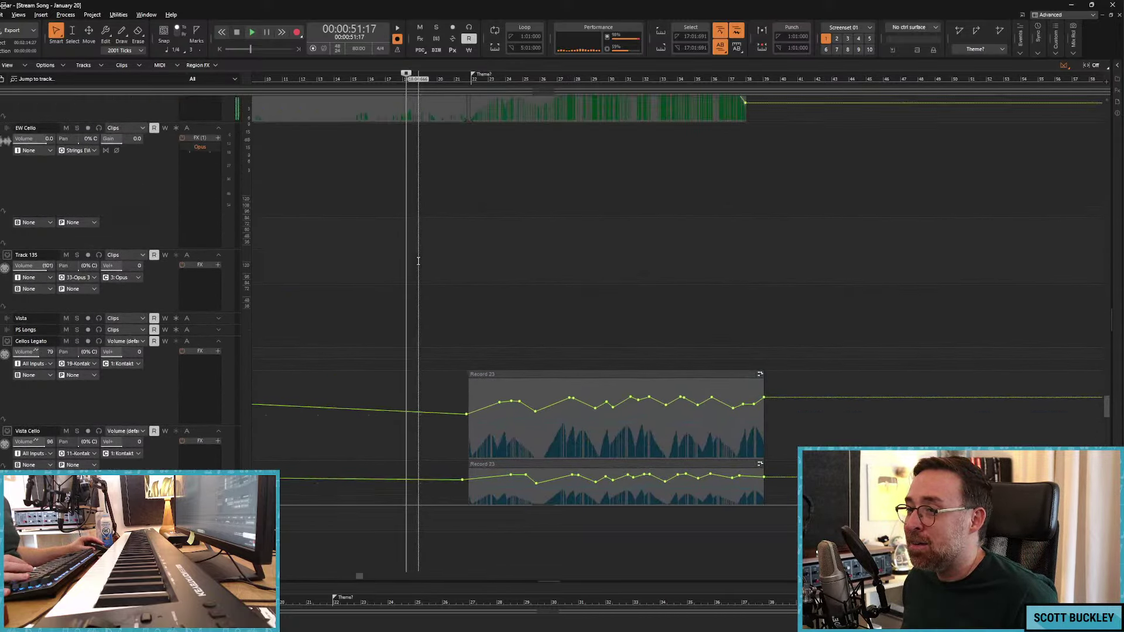
pyautogui.scroll(10, 426, 264)
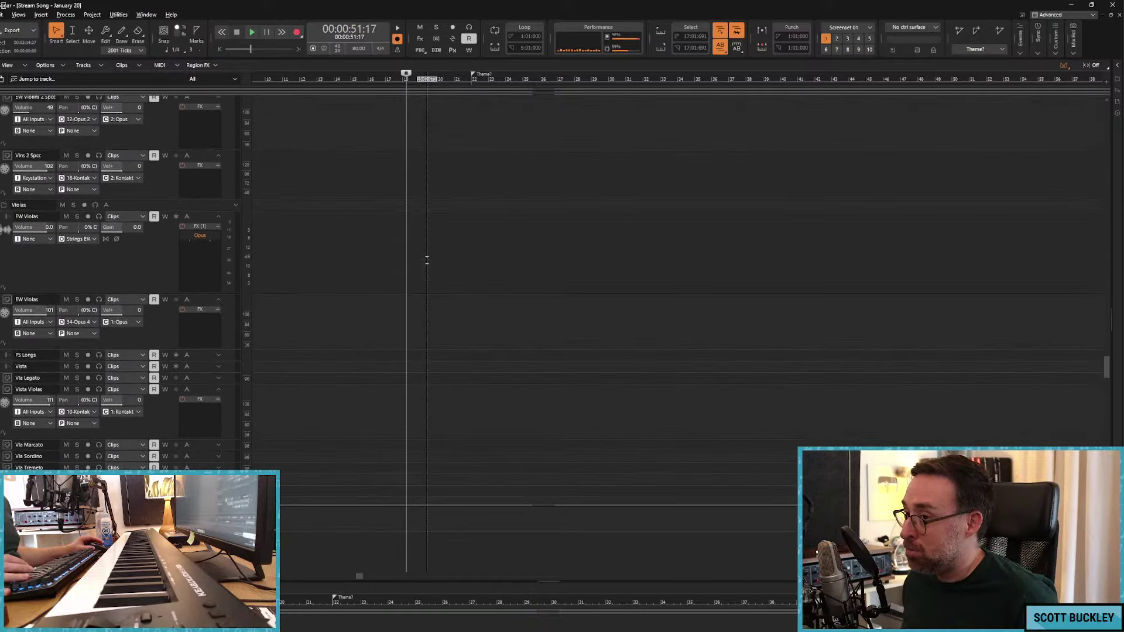
pyautogui.scroll(2, 427, 260)
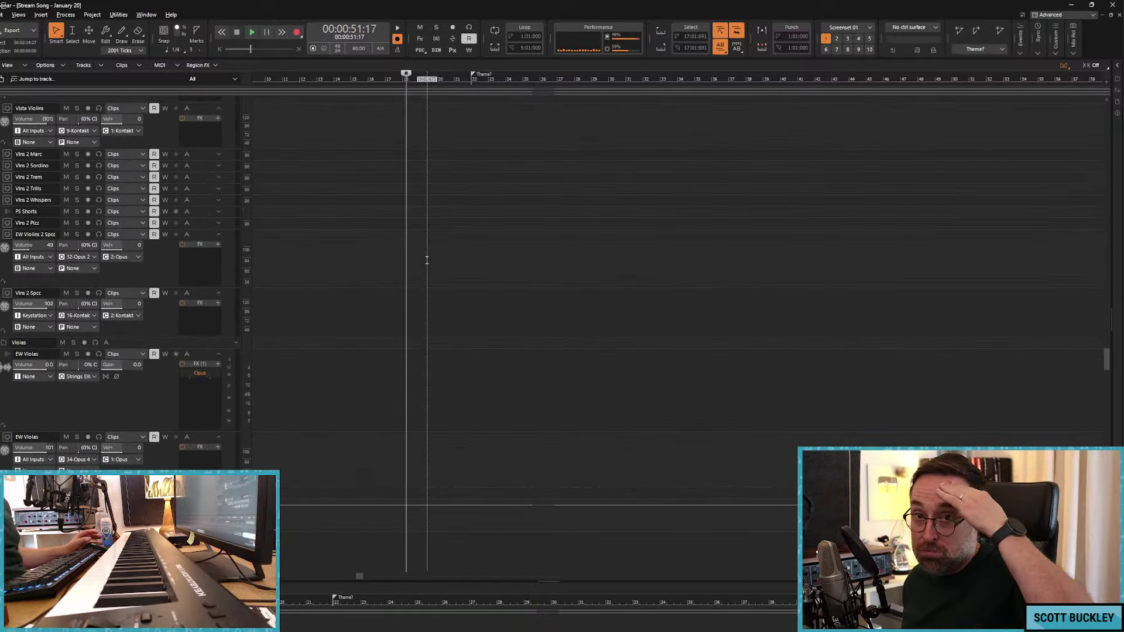
pyautogui.scroll(8, 366, 281)
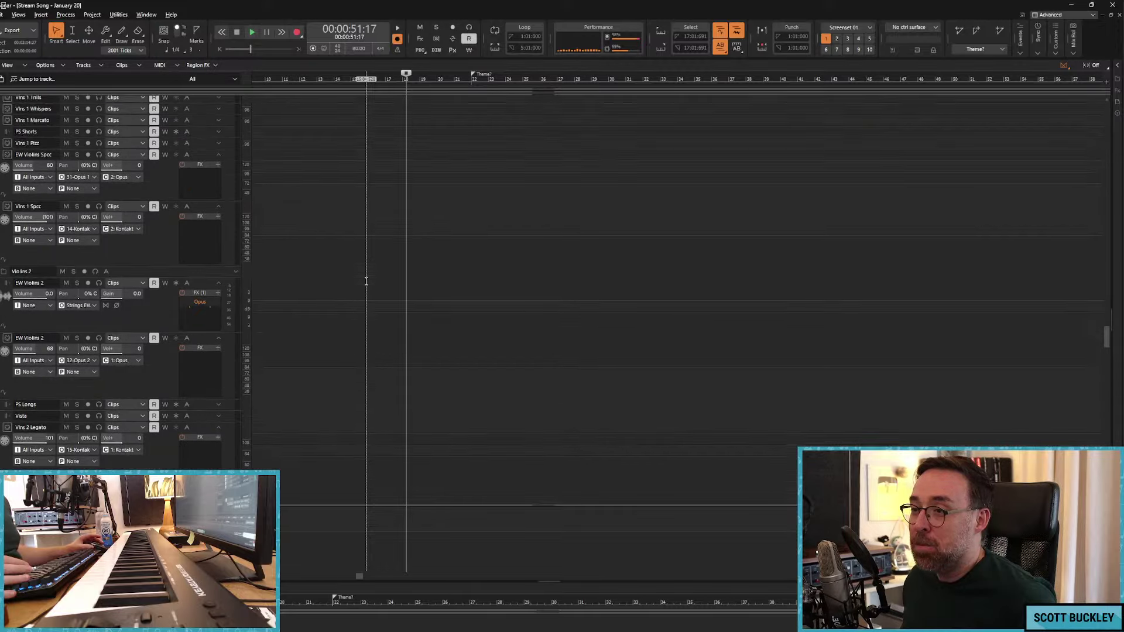
pyautogui.scroll(10, 365, 282)
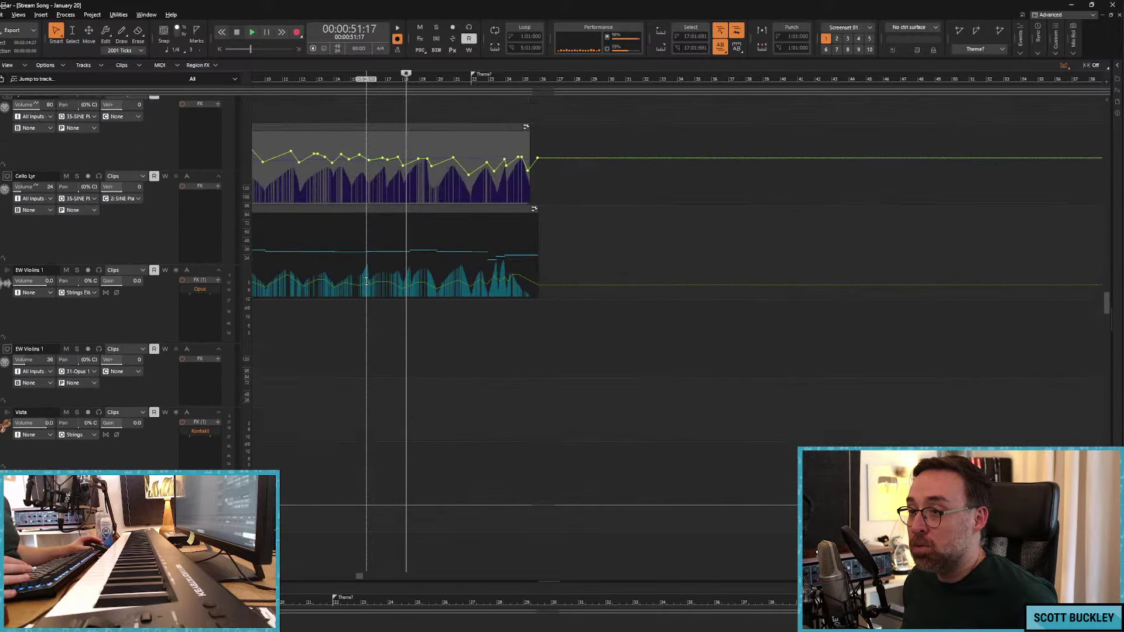
pyautogui.scroll(4, 366, 281)
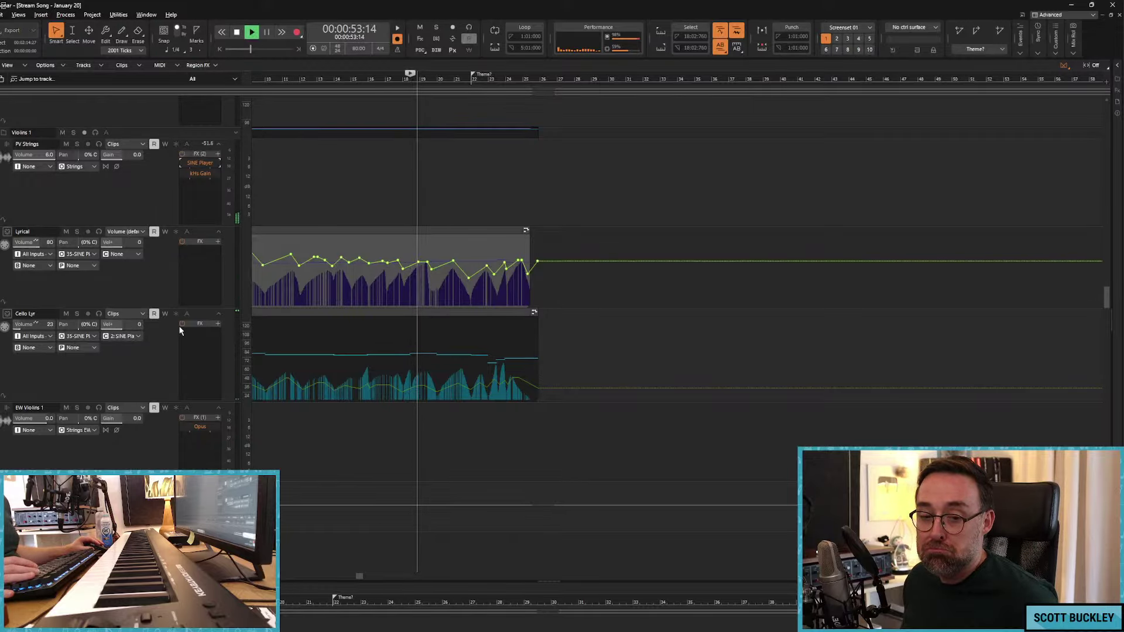
pyautogui.scroll(3, 408, 347)
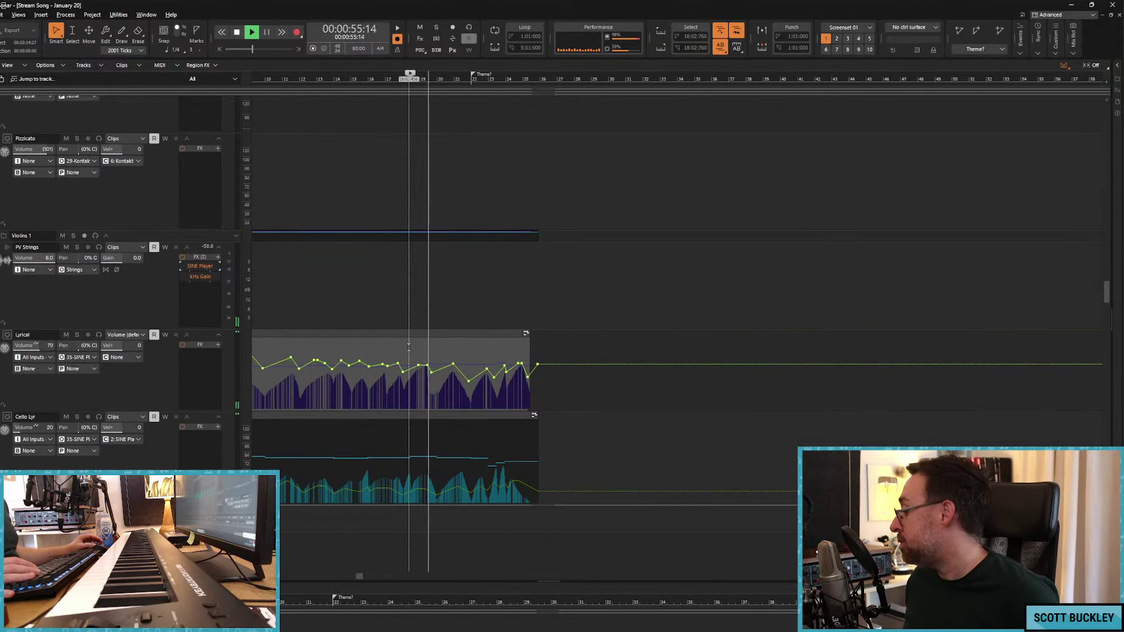
pyautogui.press('space')
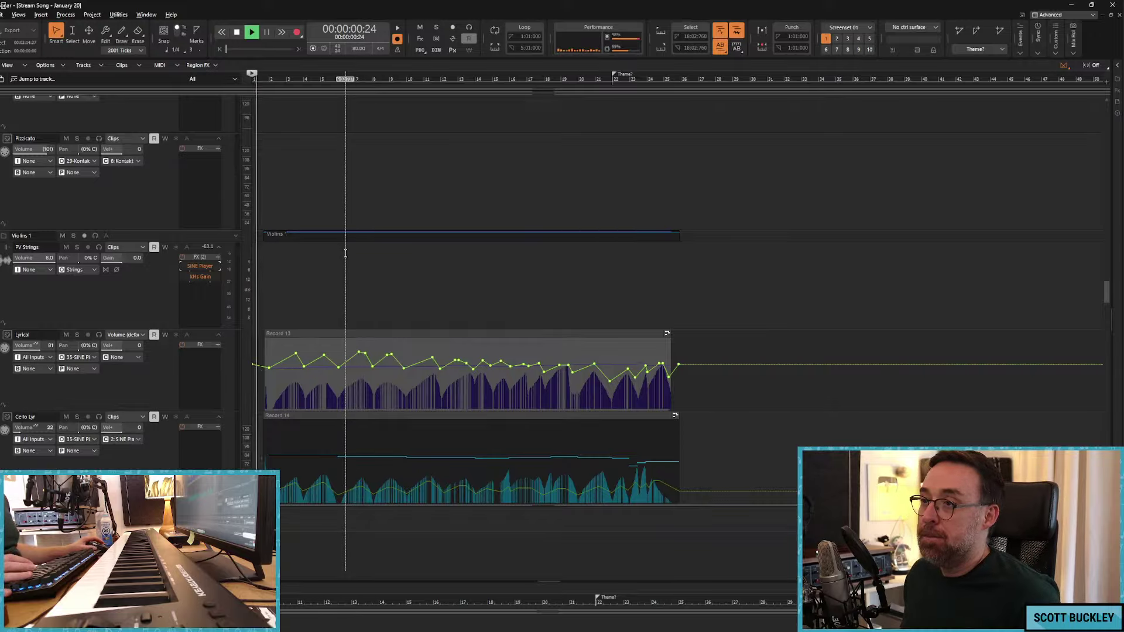
# Step: Rename Track 2 as Hardanger and Track 1 as Musio at the start of the track list
pyautogui.scroll(4, 345, 253)
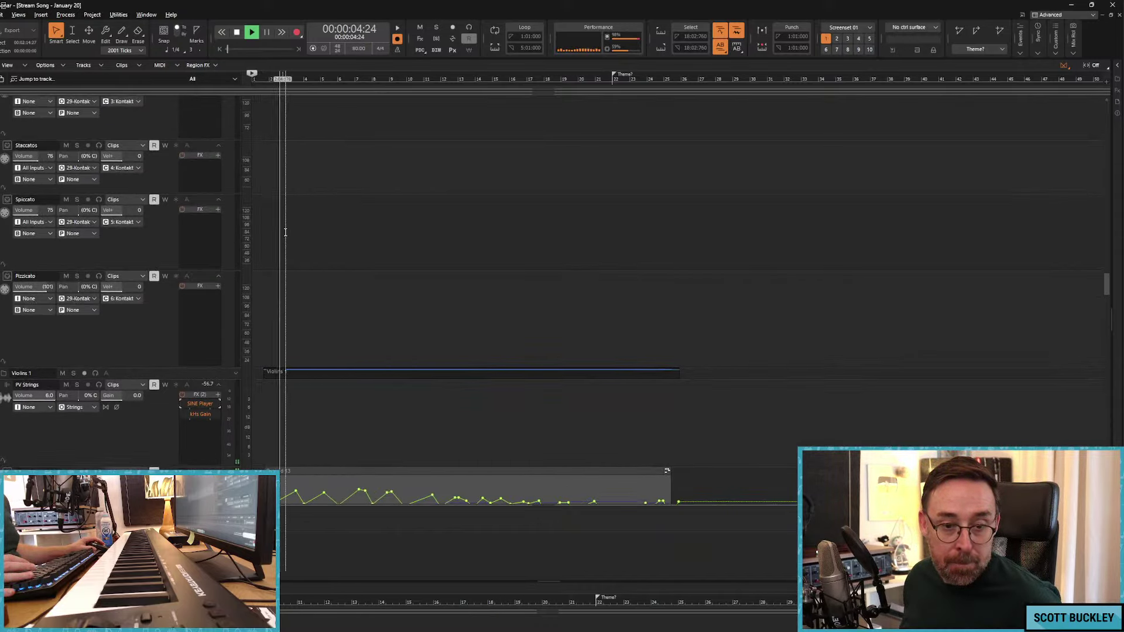
pyautogui.scroll(-15, 362, 248)
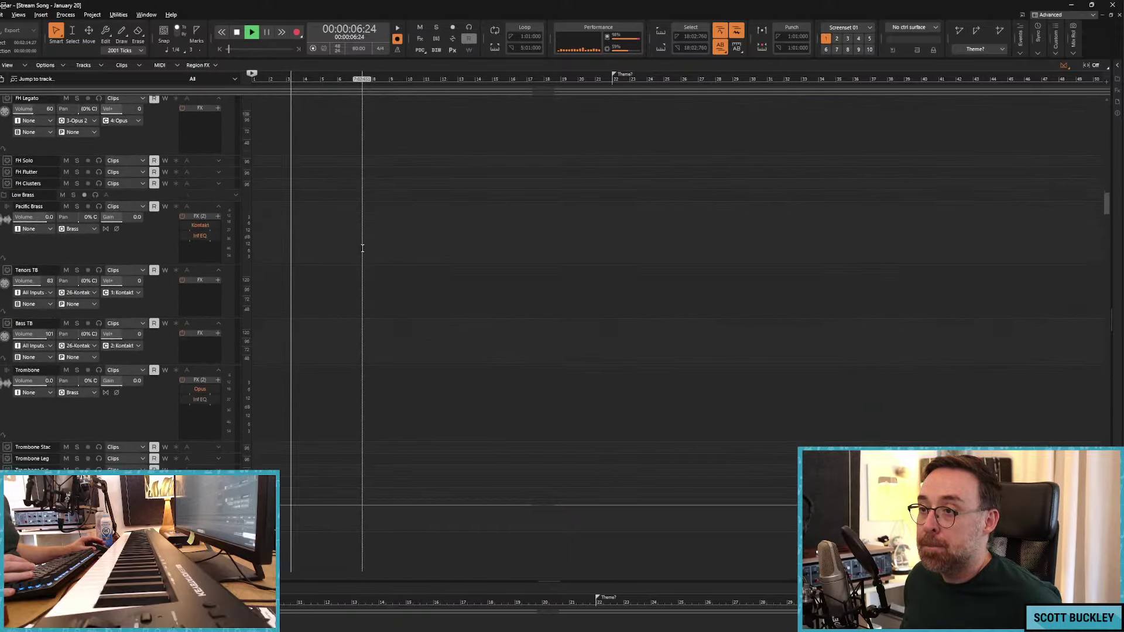
pyautogui.scroll(10, 362, 249)
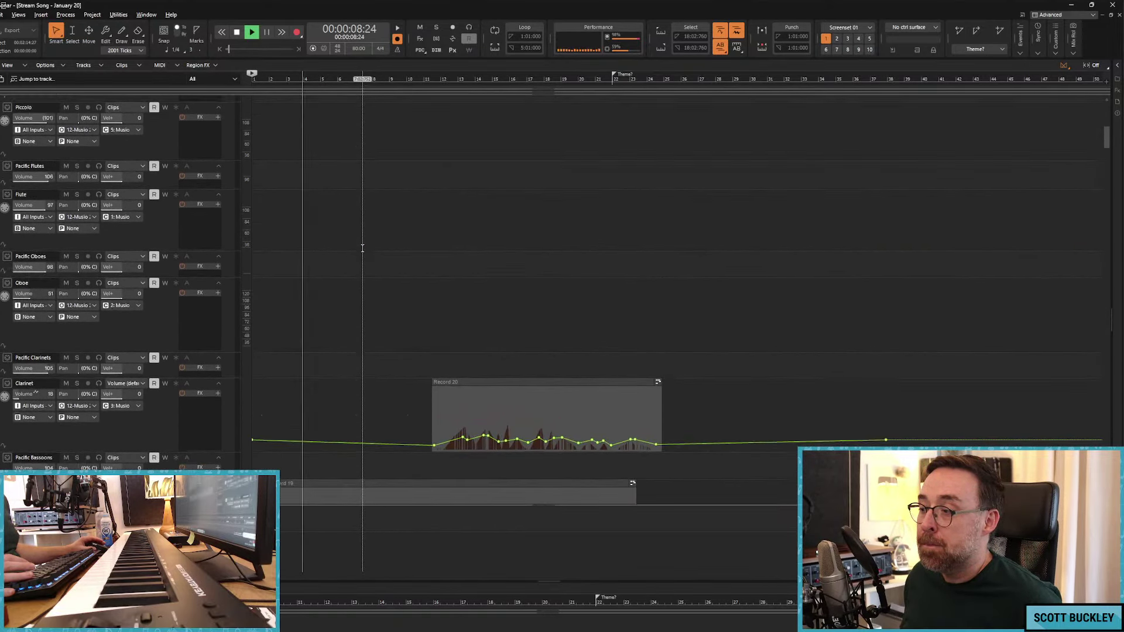
pyautogui.scroll(10, 363, 248)
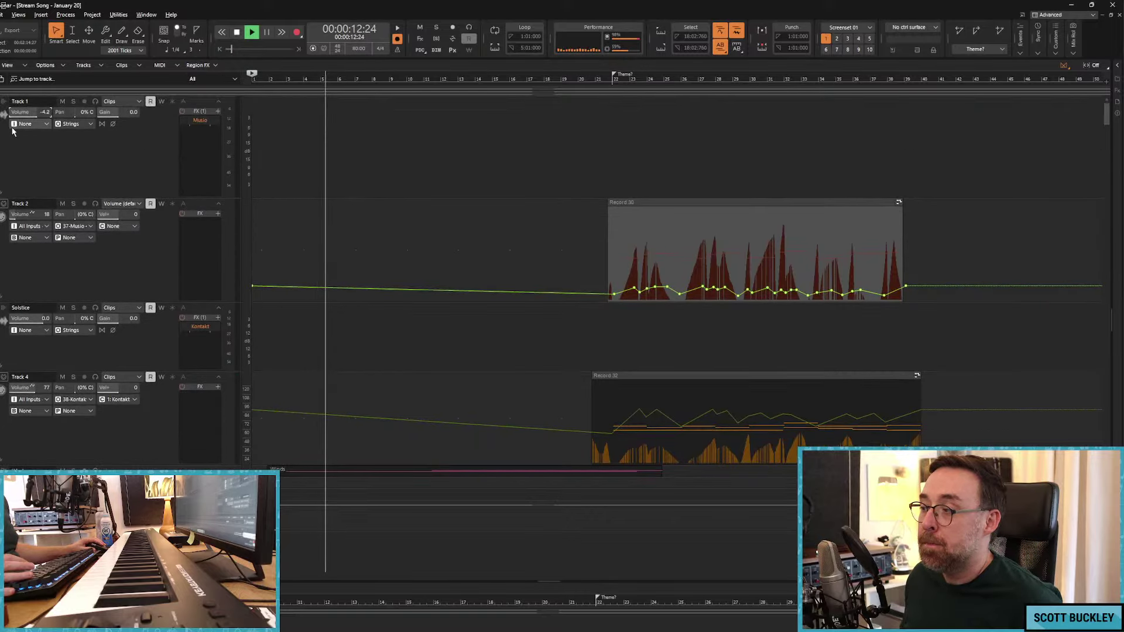
pyautogui.doubleClick(20, 203)
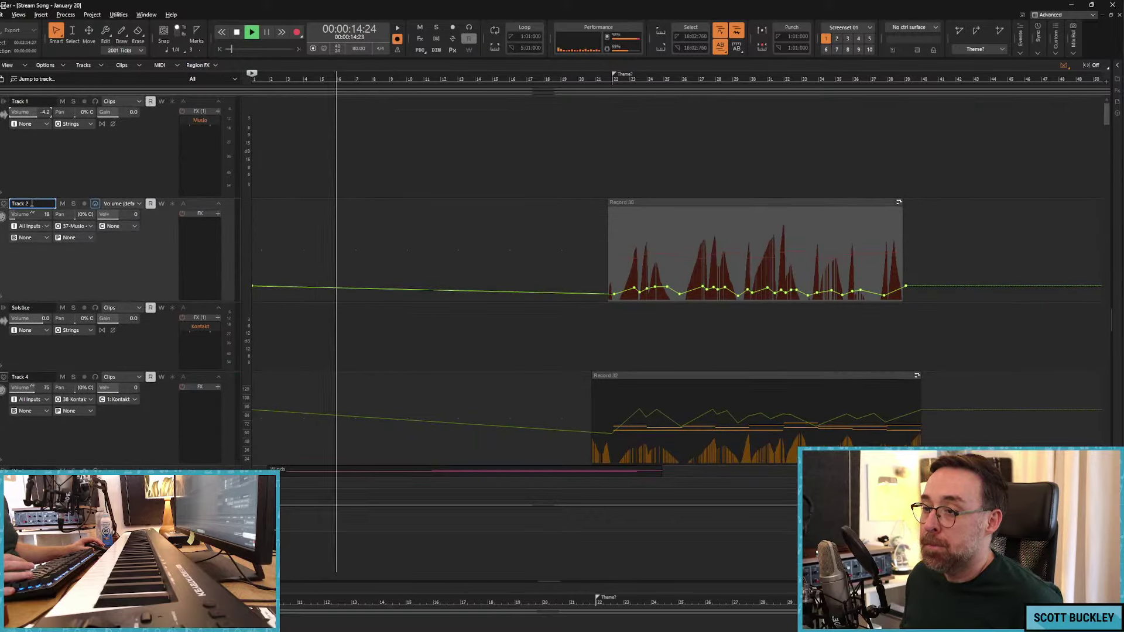
pyautogui.write('Har')
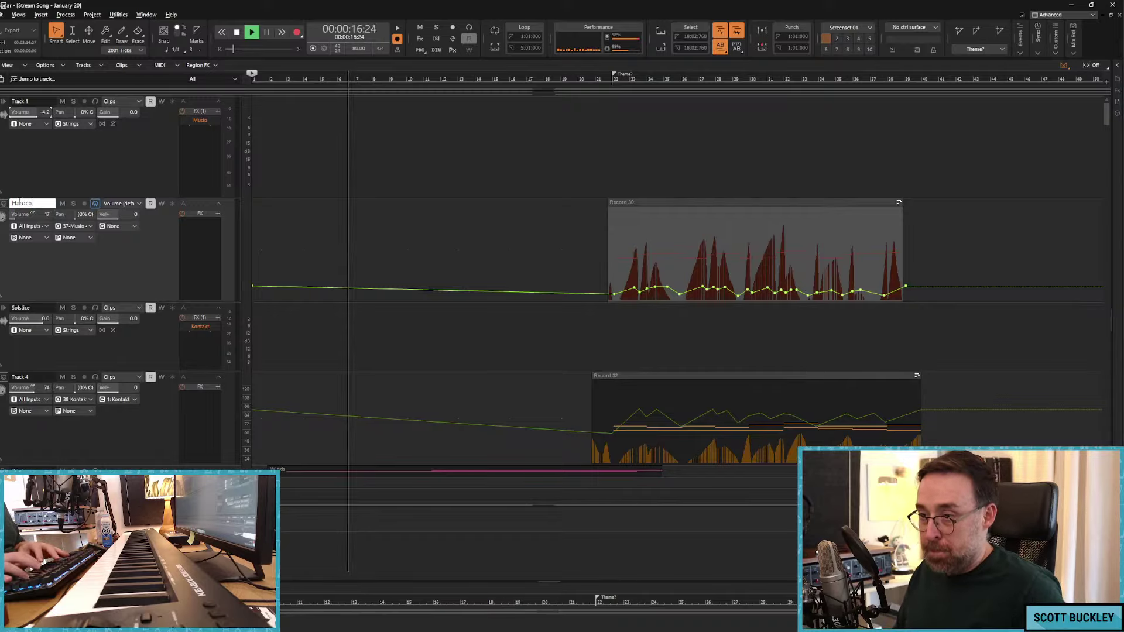
pyautogui.write('dca')
pyautogui.press('BackSpace')
pyautogui.write('nger')
pyautogui.hotkey('shift', 'Tab')
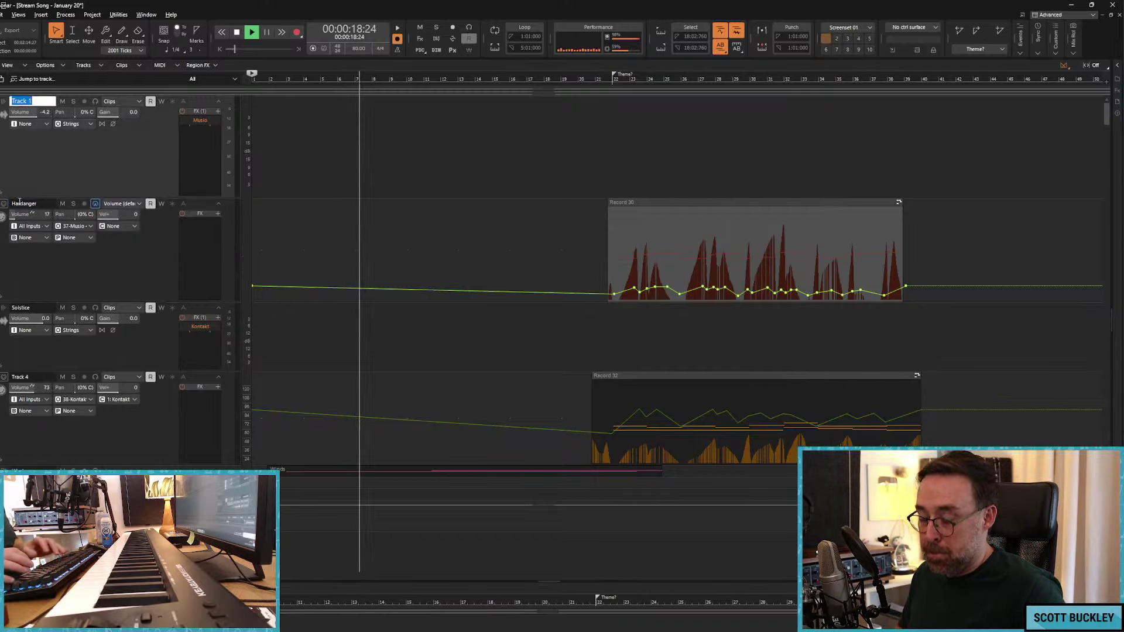
pyautogui.write('Musio')
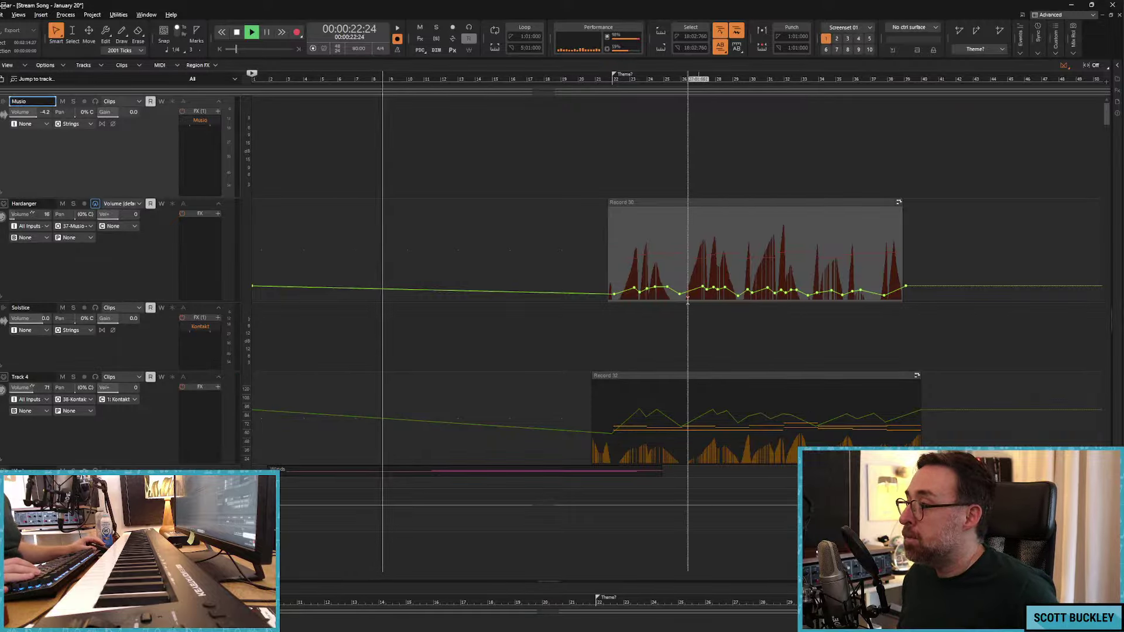
# Step: Restart playback from the beginning and listen through the song into the Theme section
pyautogui.press('space')
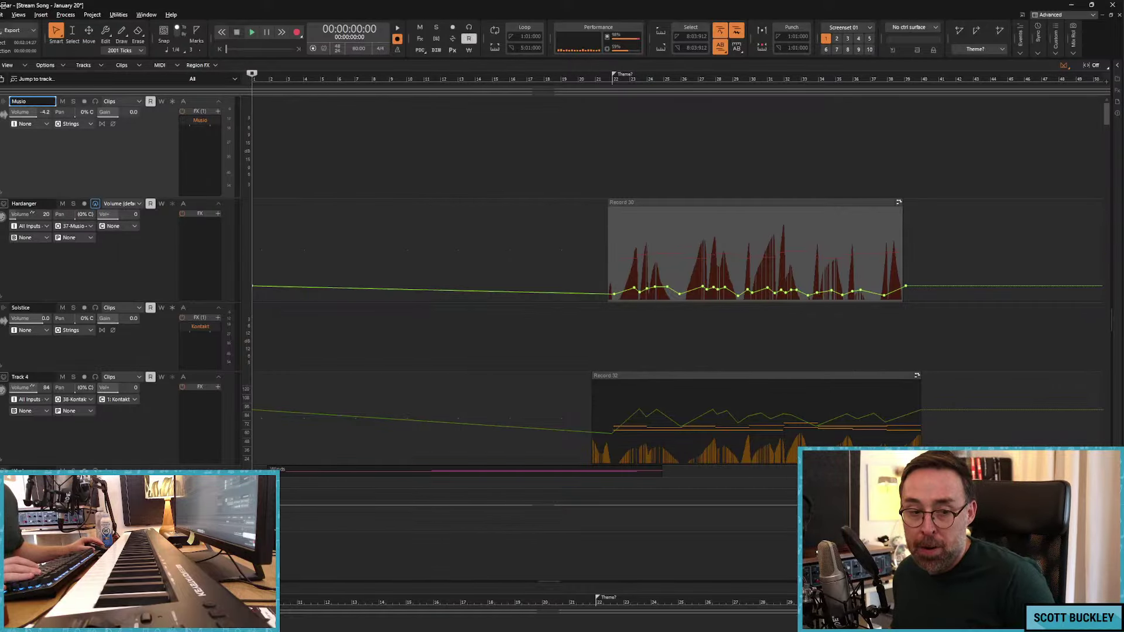
pyautogui.press('space')
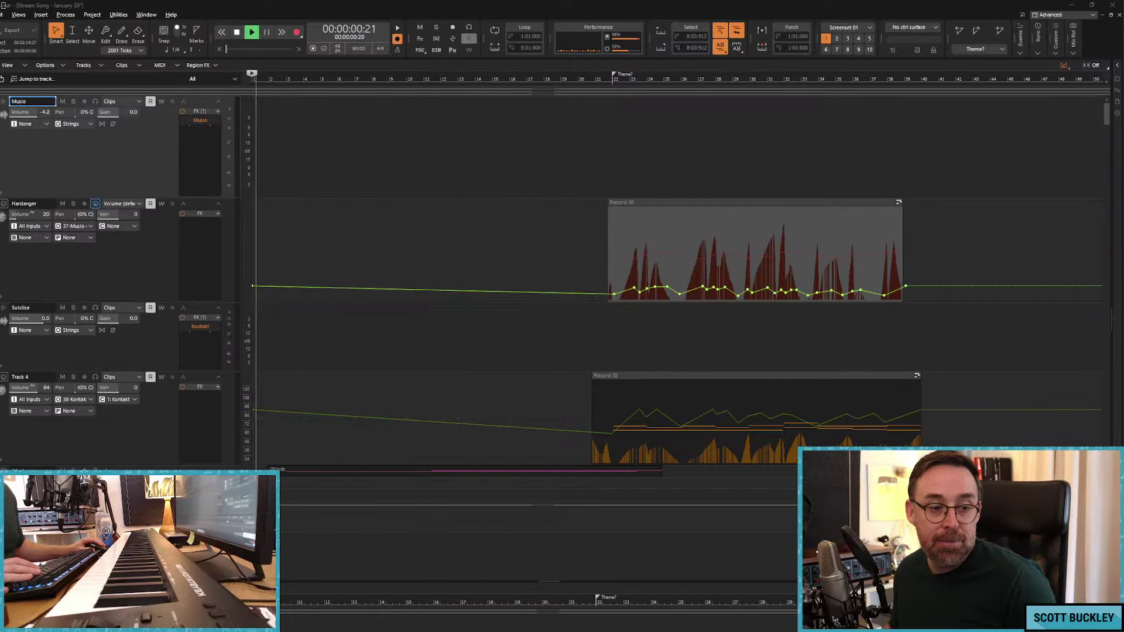
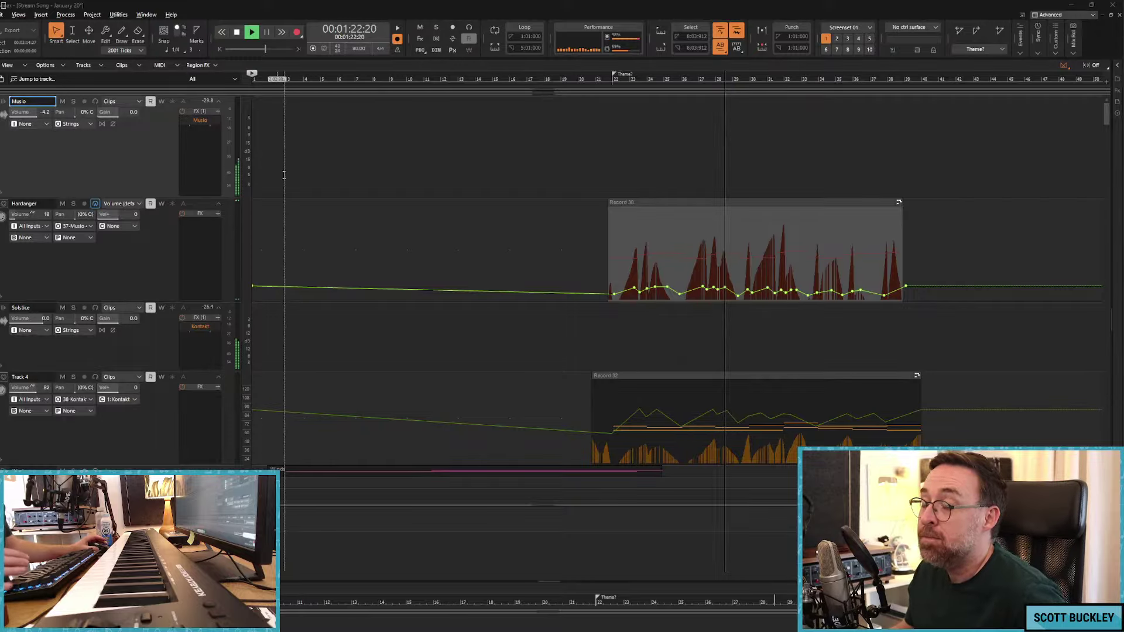
pyautogui.scroll(-1, 521, 234)
pyautogui.scroll(1, 518, 234)
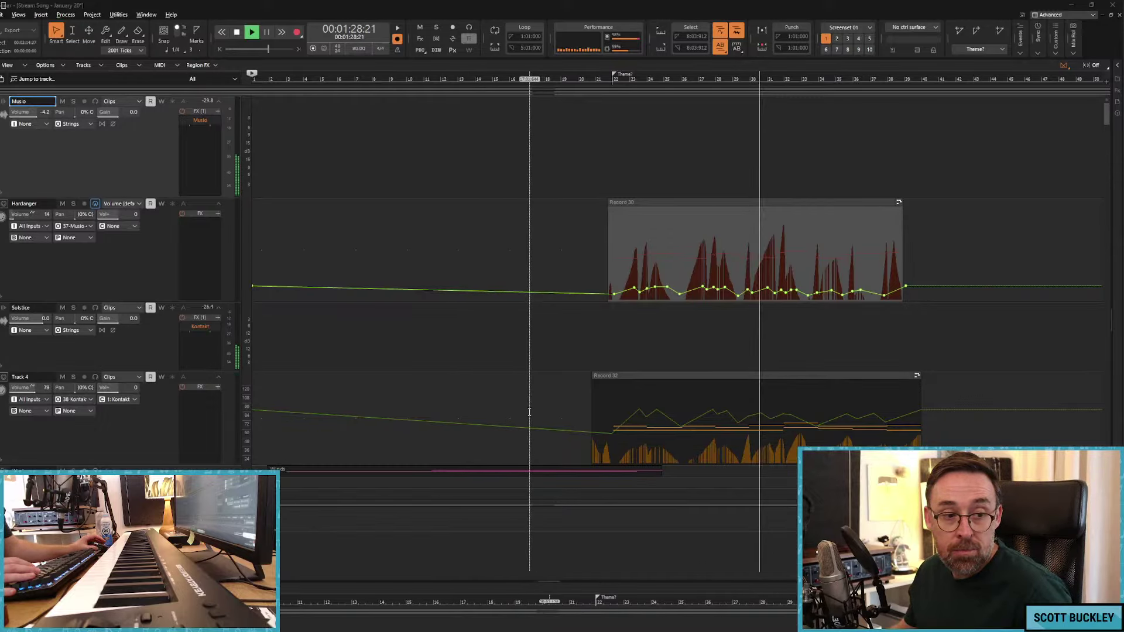
# Step: Copy the CS Bass Drum clip that starts at the Theme marker and paste it at measures 32 and 42 on the same track
pyautogui.scroll(-15, 609, 410)
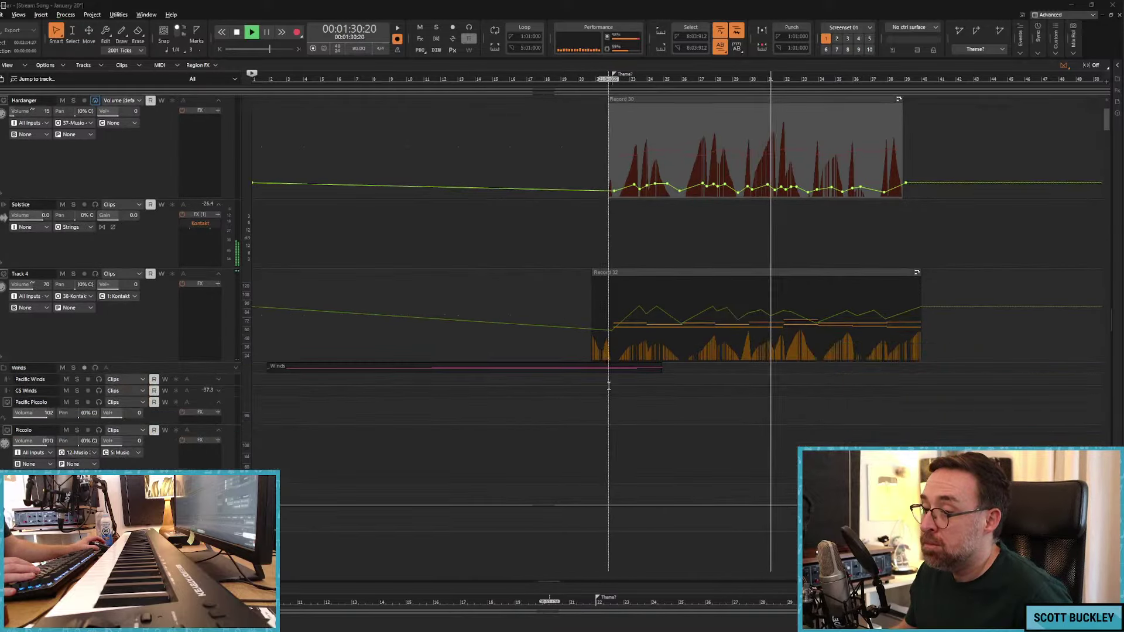
pyautogui.scroll(-12, 638, 376)
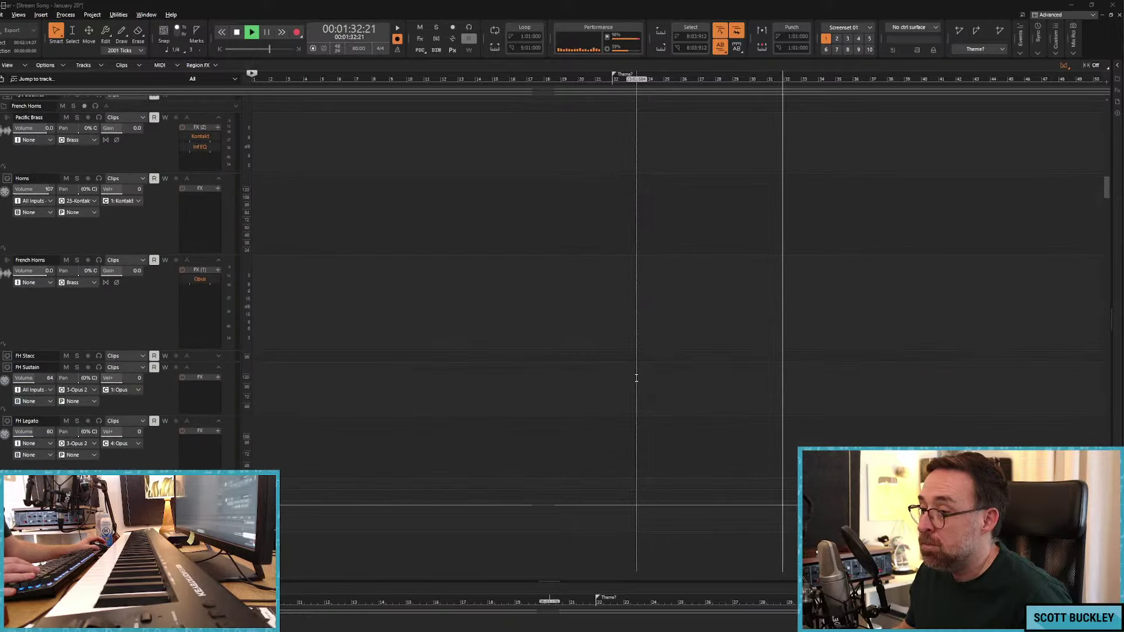
pyautogui.scroll(-12, 631, 380)
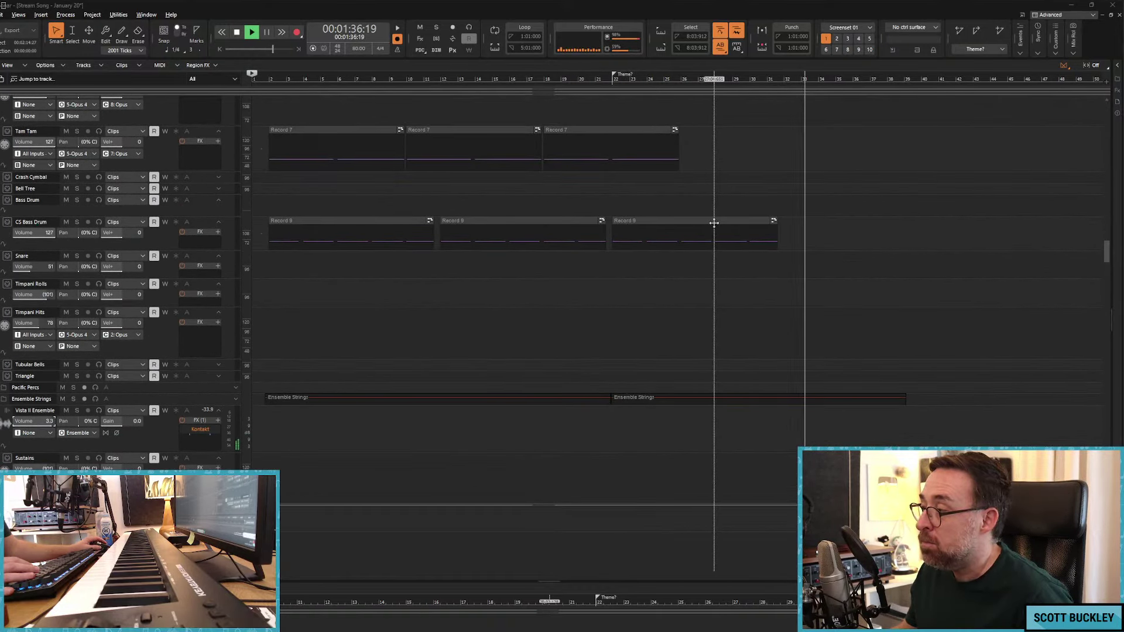
pyautogui.click(717, 239)
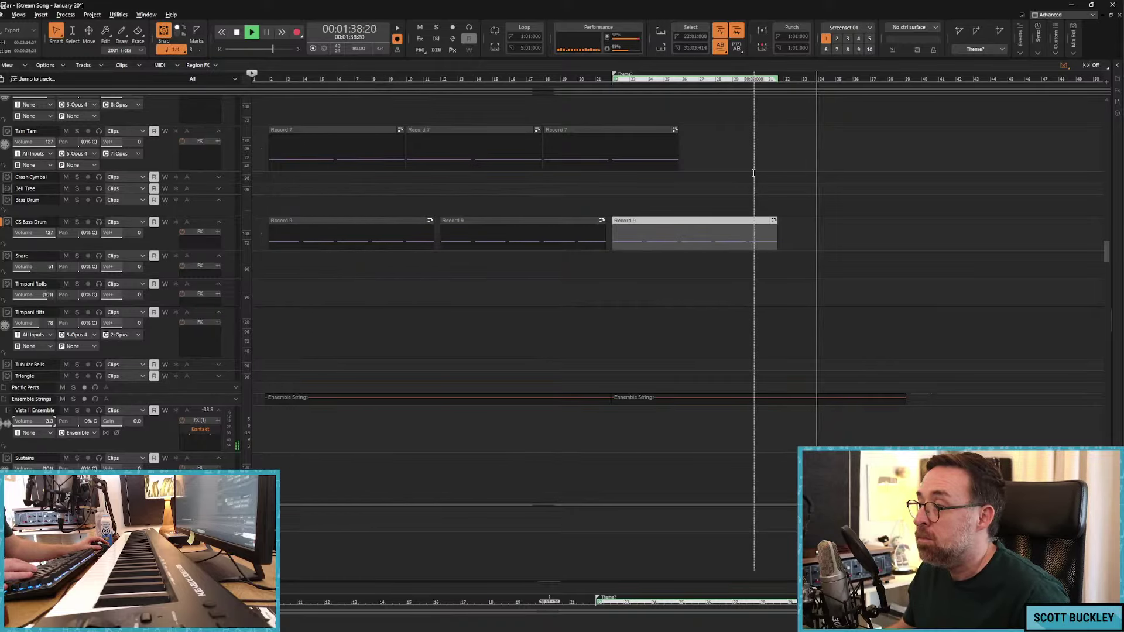
pyautogui.press('space')
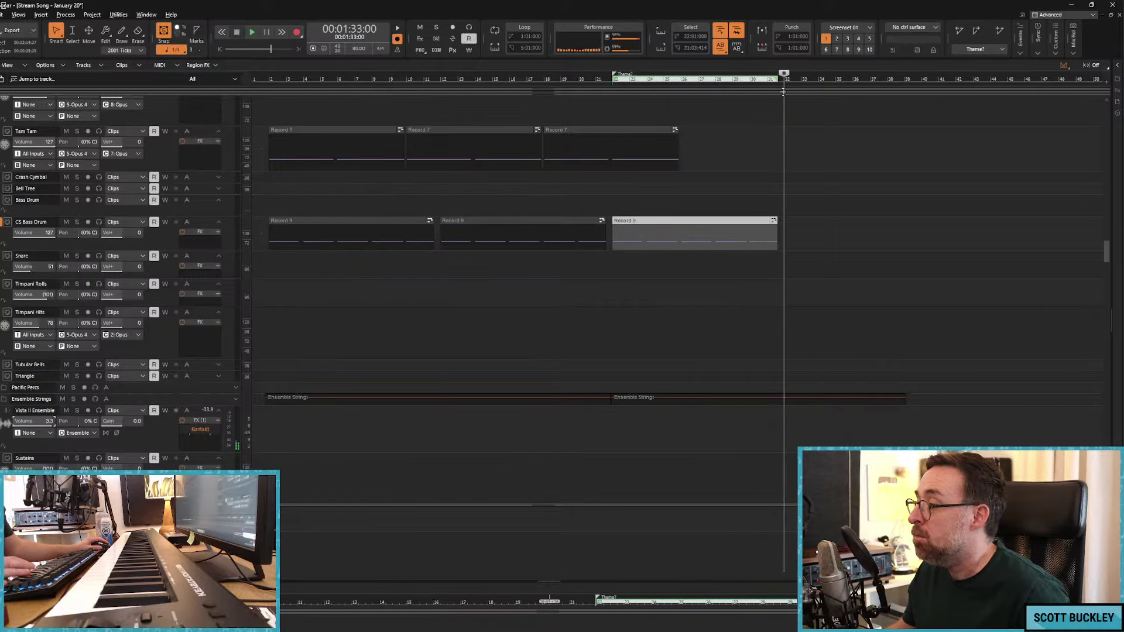
pyautogui.click(197, 222)
pyautogui.hotkey('ctrl', 'v')
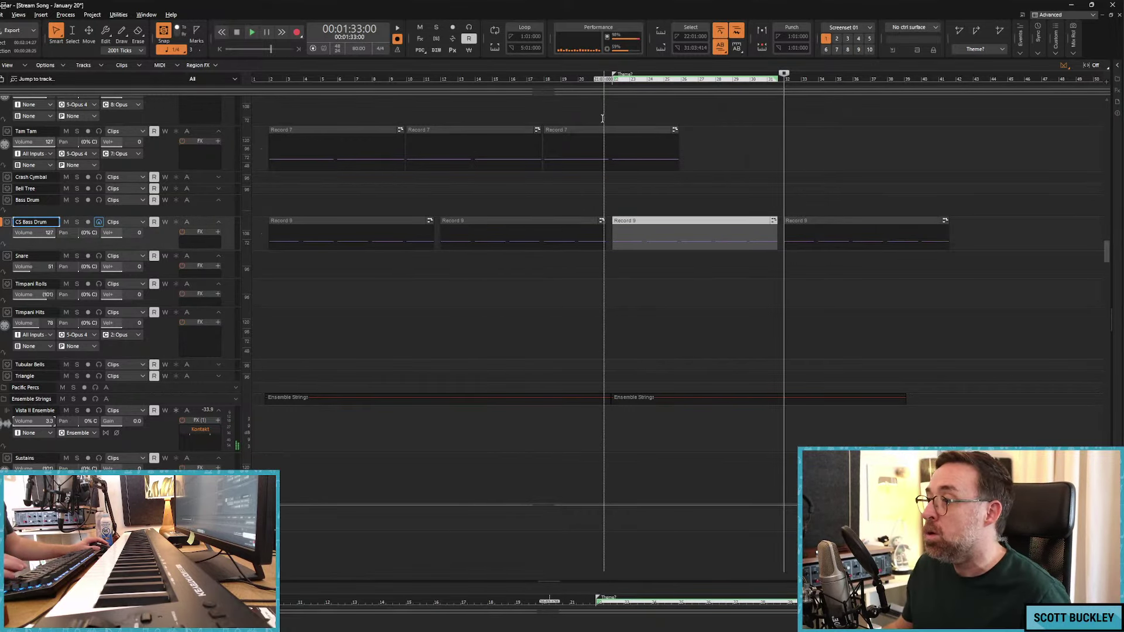
pyautogui.hotkey('ctrl', 'v')
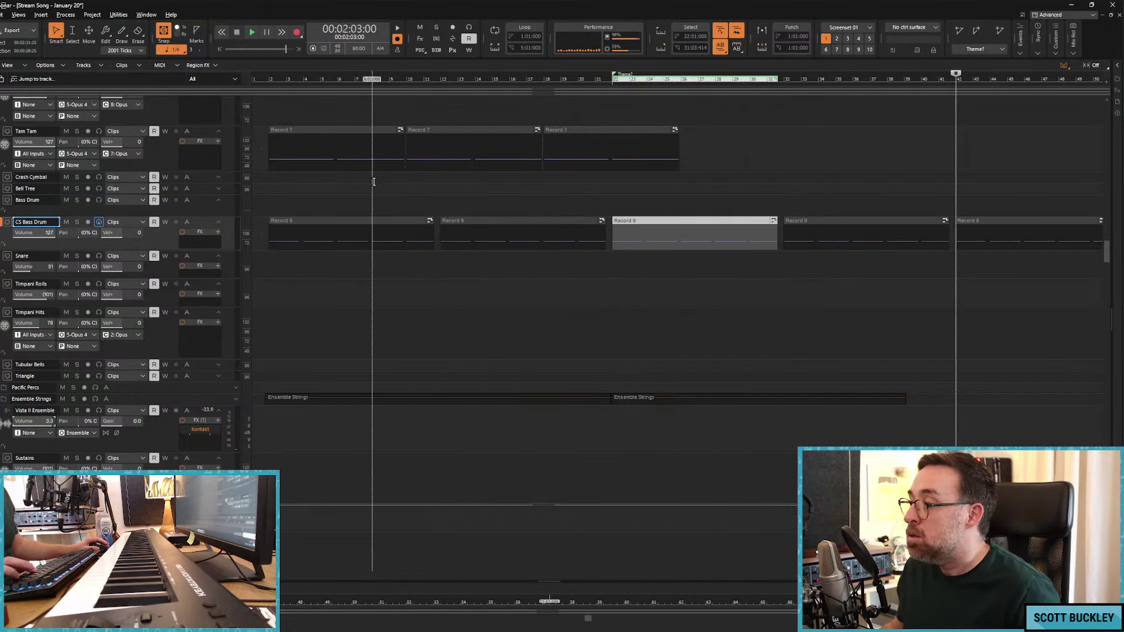
# Step: Copy the third Tam Tam clip and paste it at measures 26, 34 and 42 on the Tam Tam track
pyautogui.click(602, 129)
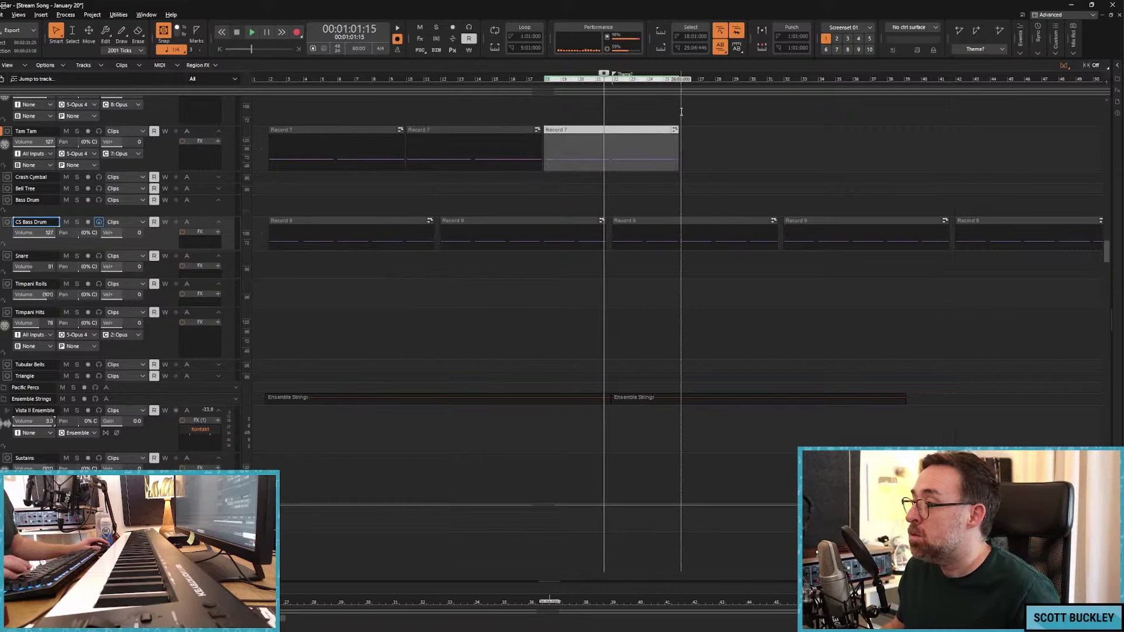
pyautogui.click(680, 79)
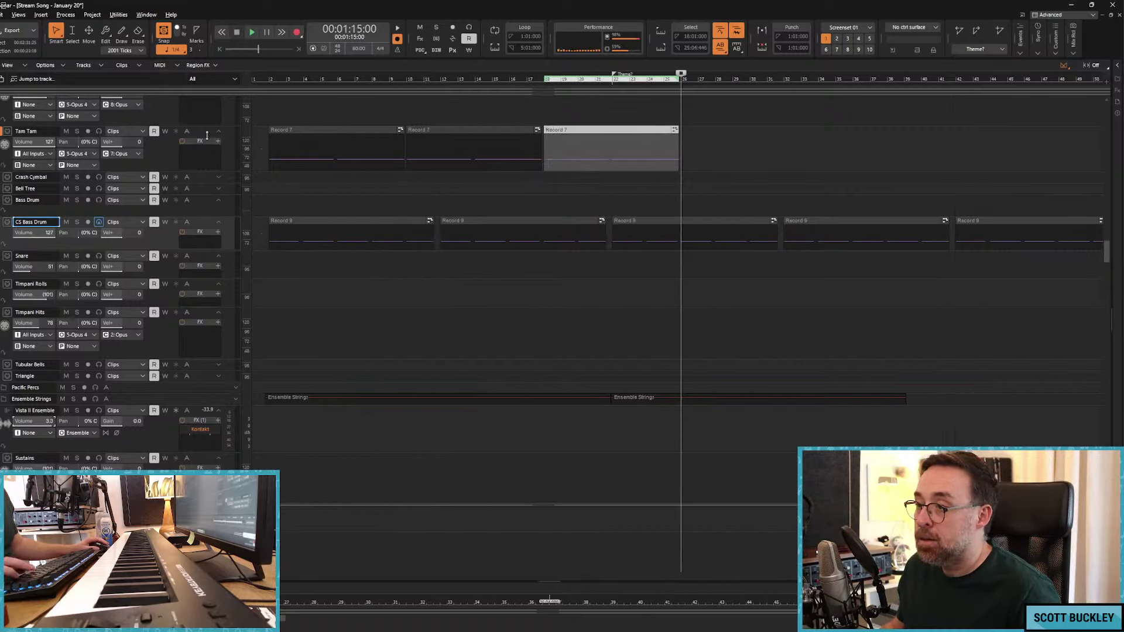
pyautogui.click(206, 136)
pyautogui.hotkey('ctrl', 'v')
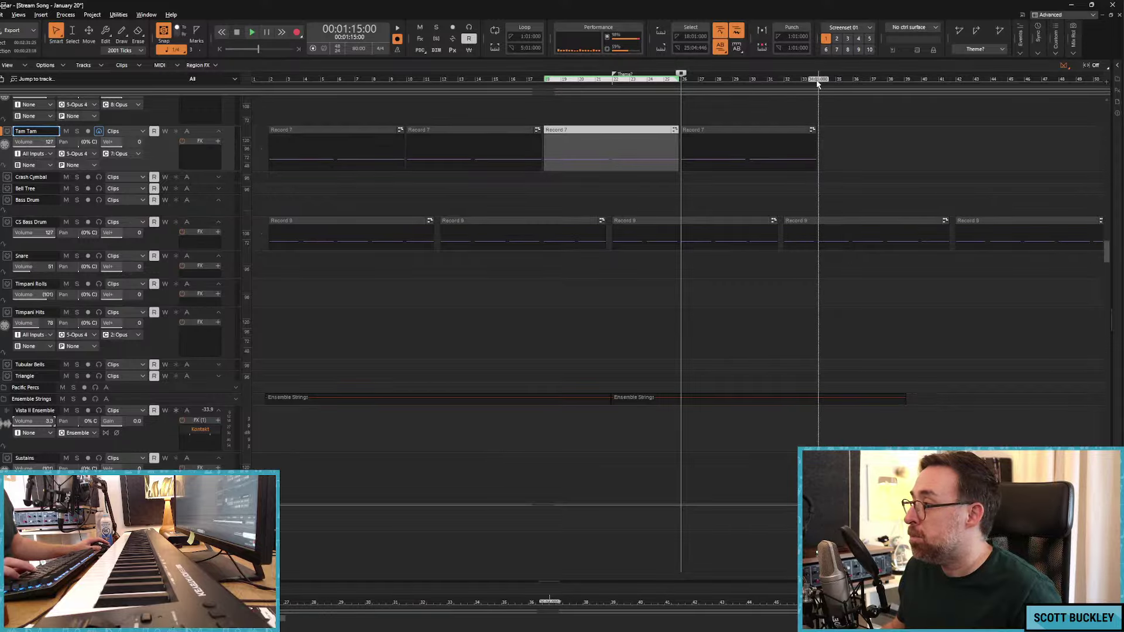
pyautogui.hotkey('ctrl', 'v')
pyautogui.hotkey('ctrl', 'v')
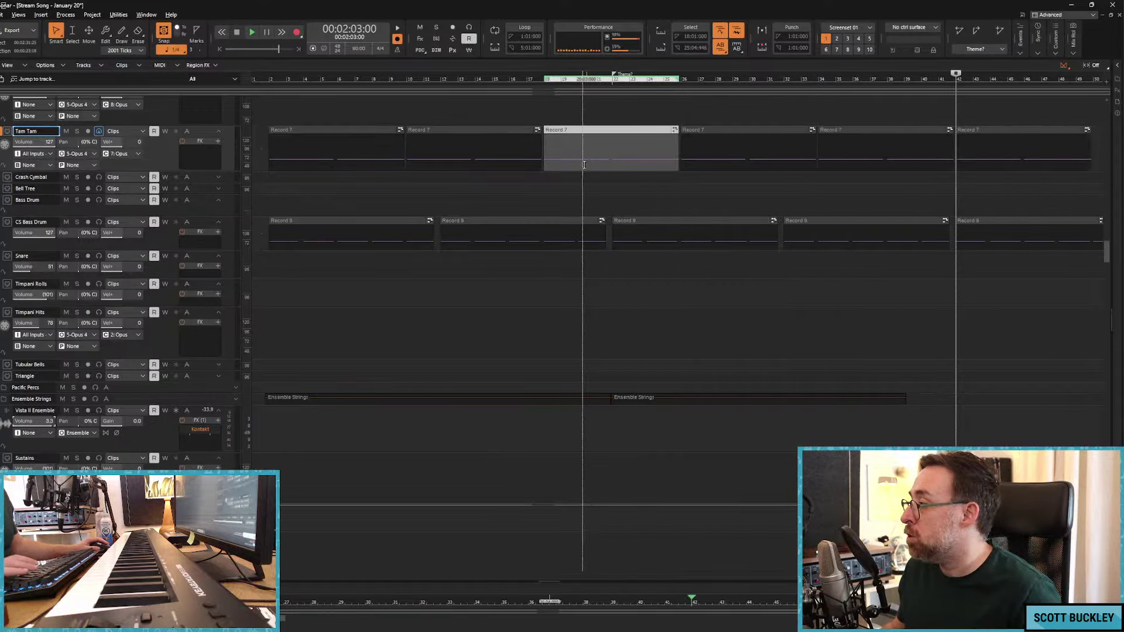
# Step: Play the song from the start while looking through the percussion, piano, brass and Ensemble Strings tracks
pyautogui.press('w')
pyautogui.press('space')
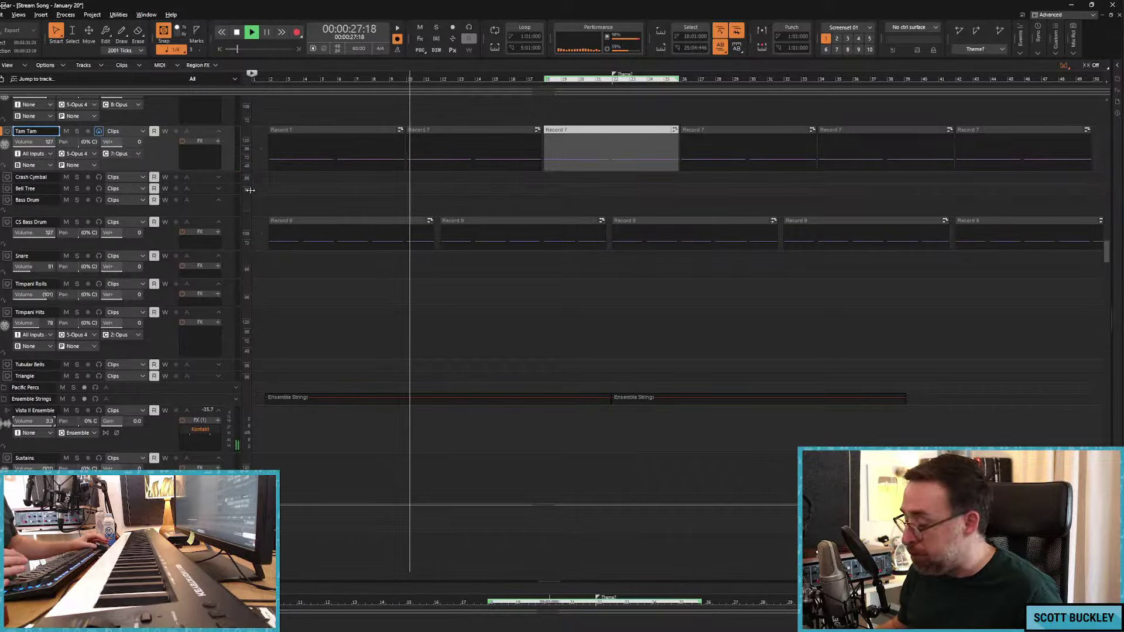
pyautogui.scroll(8, 354, 258)
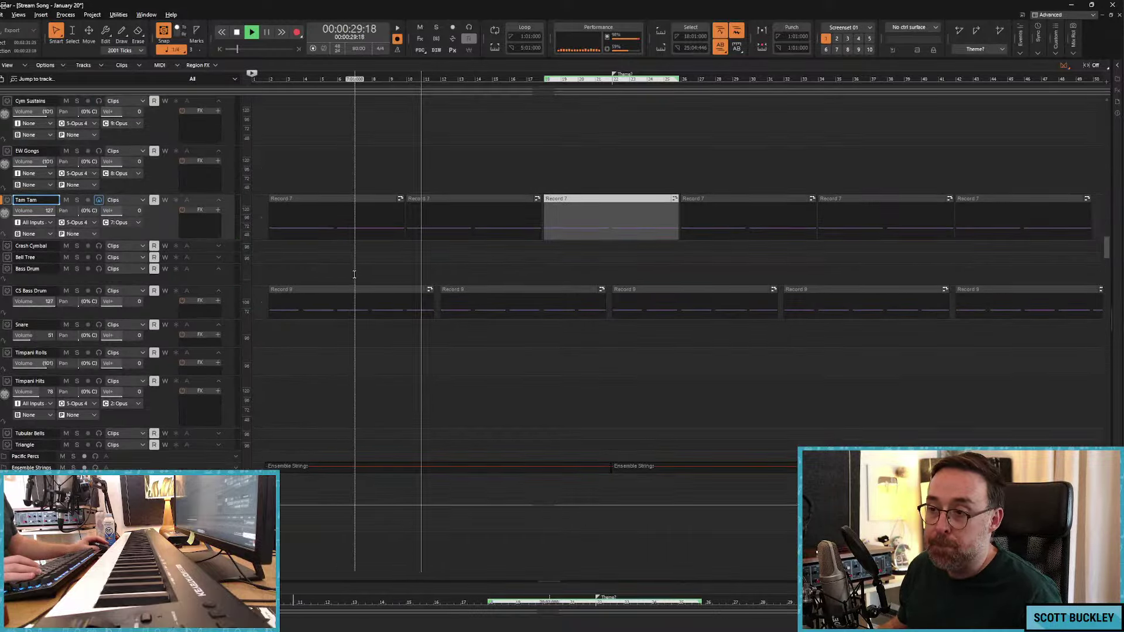
pyautogui.scroll(6, 360, 275)
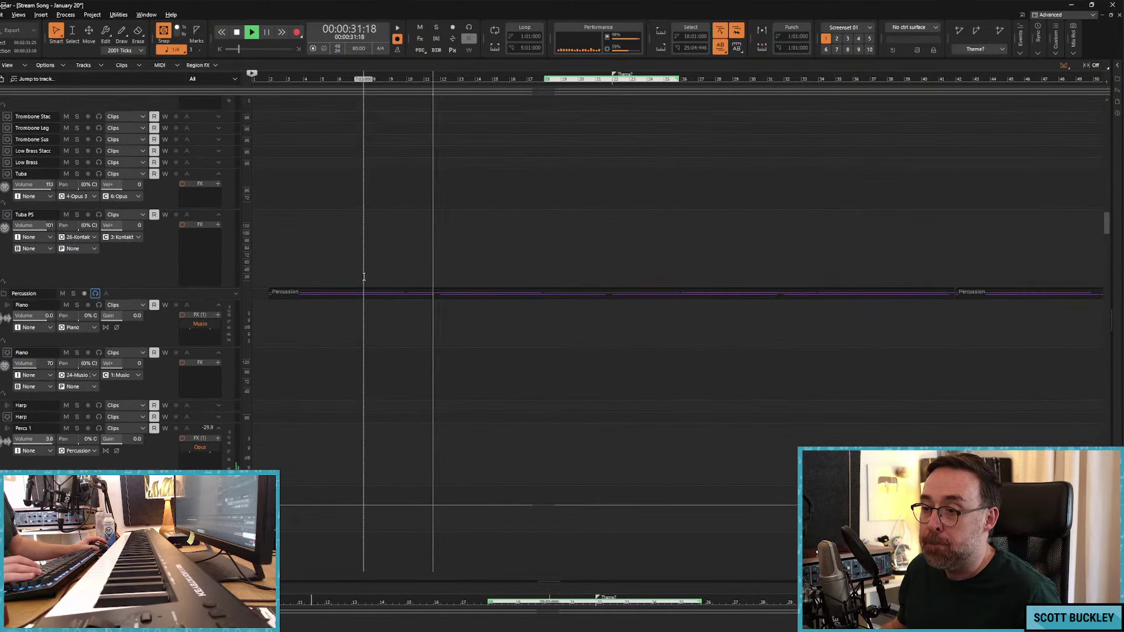
pyautogui.click(200, 350)
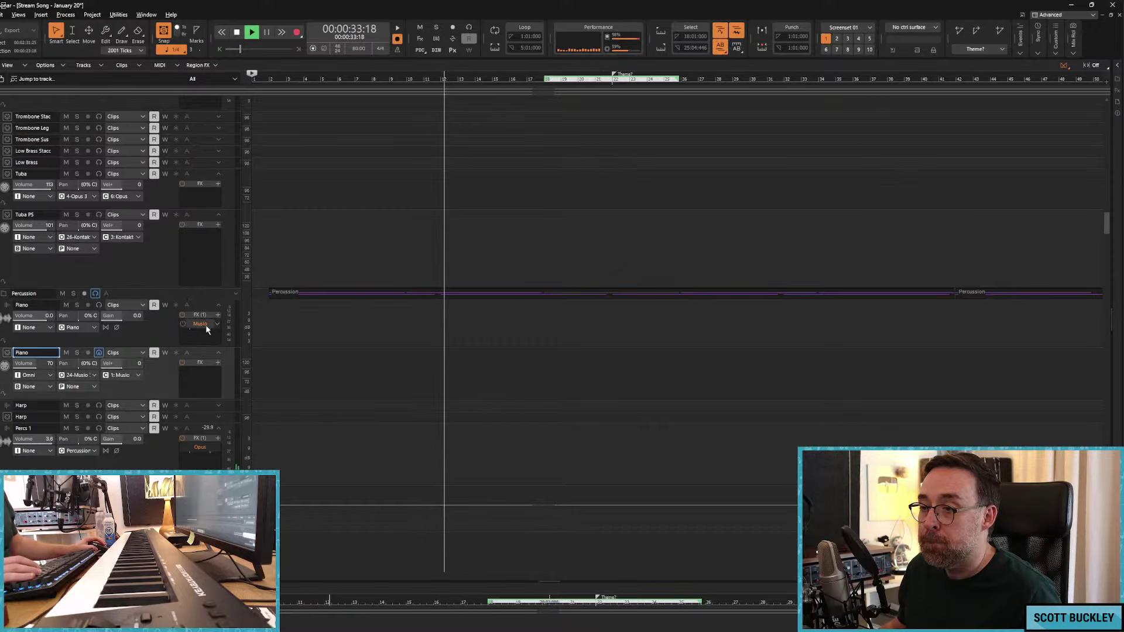
pyautogui.scroll(10, 243, 276)
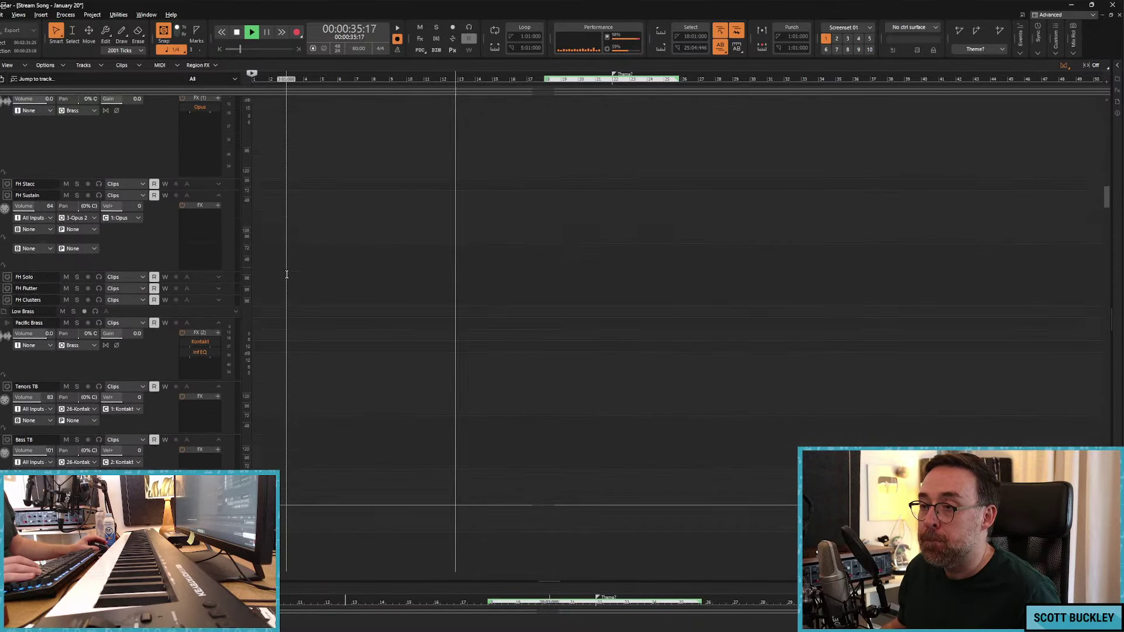
pyautogui.scroll(-10, 287, 275)
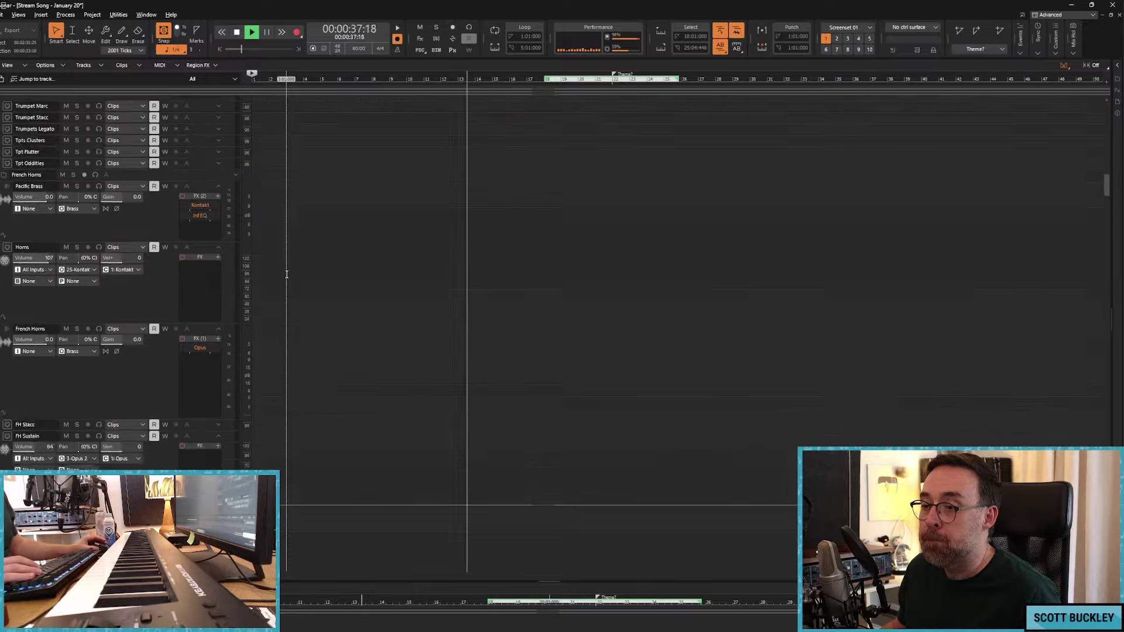
pyautogui.scroll(-10, 286, 274)
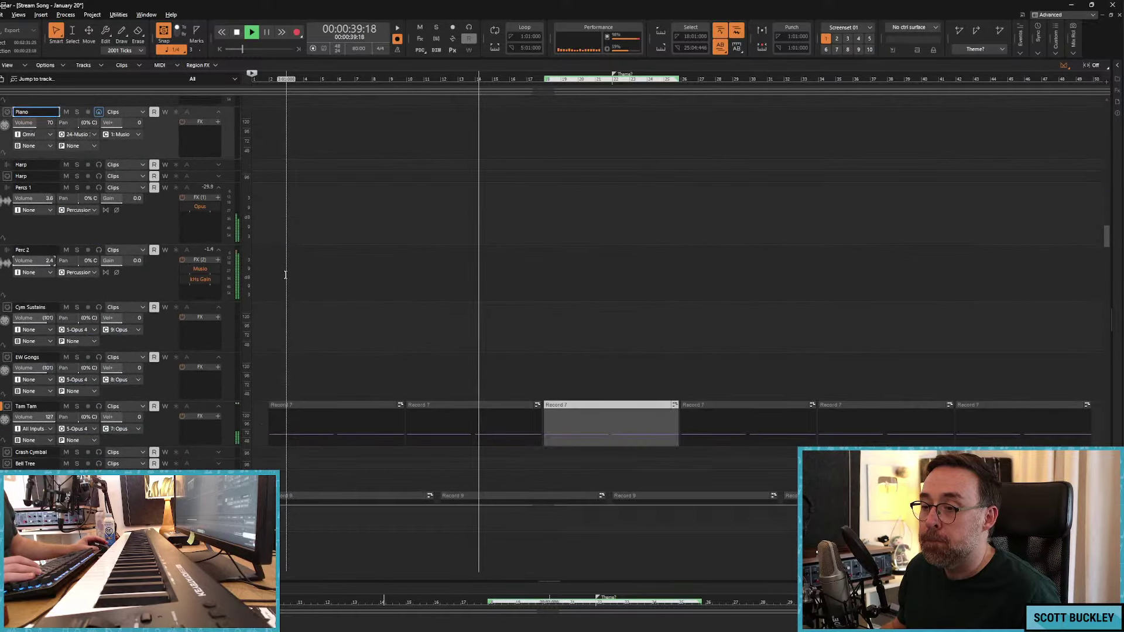
pyautogui.scroll(3, 287, 268)
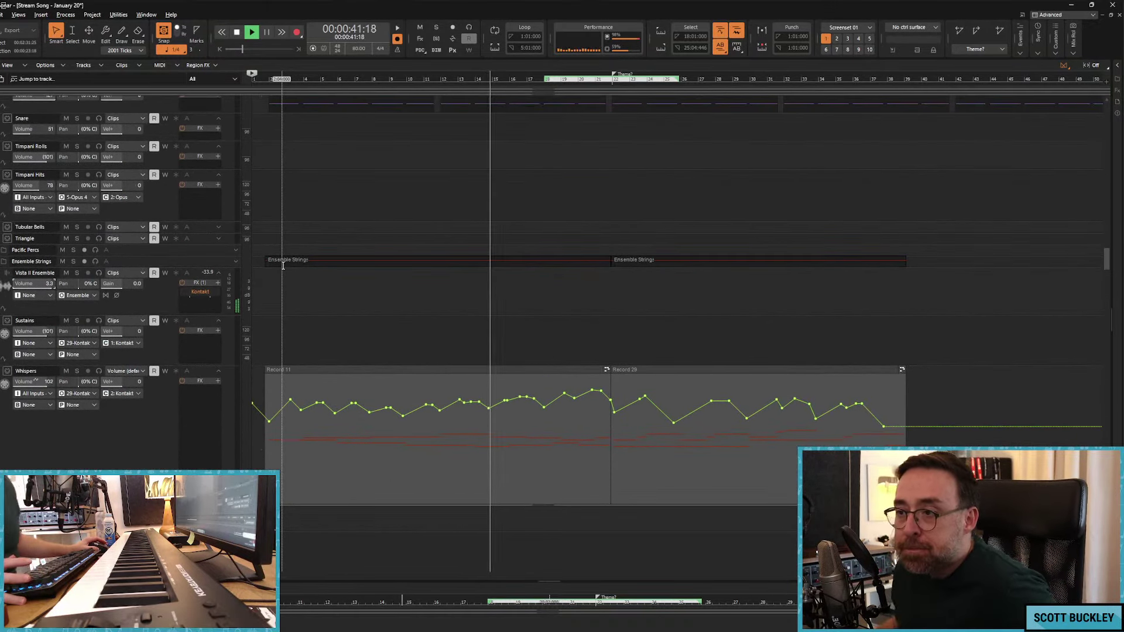
# Step: Record a roll across the start of the Theme on the Timpani Rolls track, and make that track taller
pyautogui.click(199, 144)
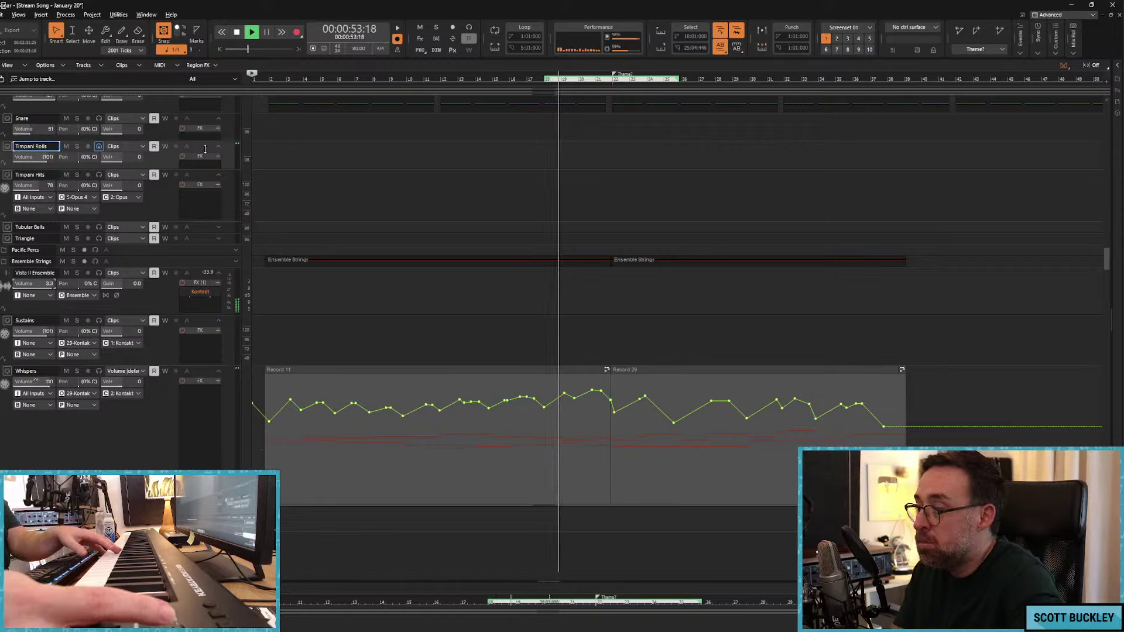
pyautogui.press('r')
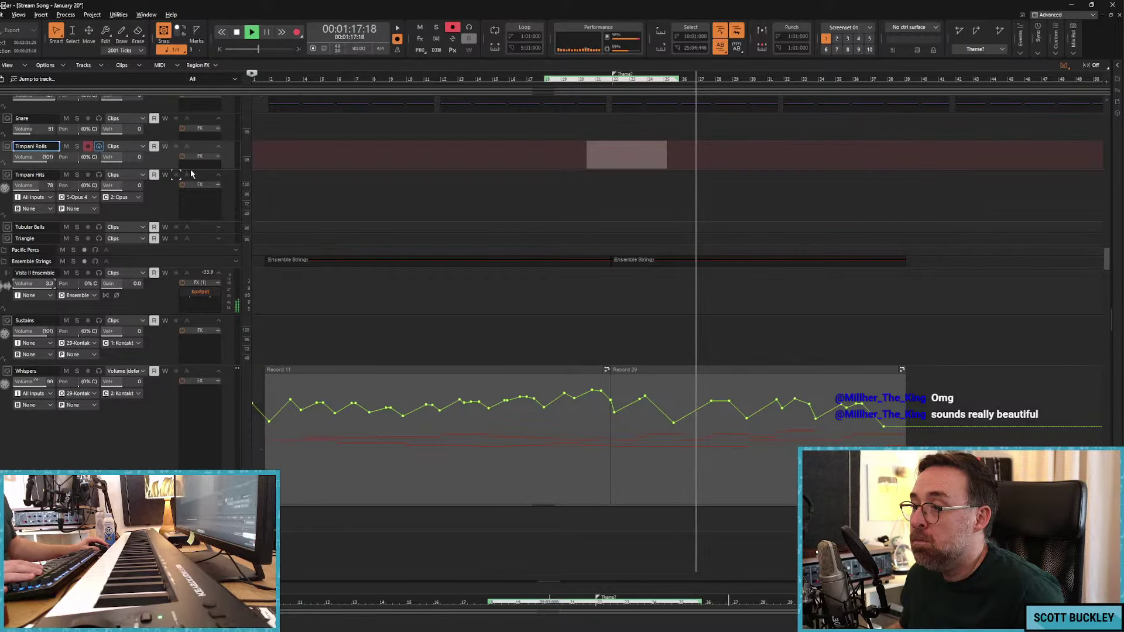
pyautogui.moveTo(195, 170); pyautogui.dragTo(195, 212)
# Step: Show the Timpani Rolls volume automation, shape a swell over the new clip peaking at the Theme marker, and play it
pyautogui.click(142, 146)
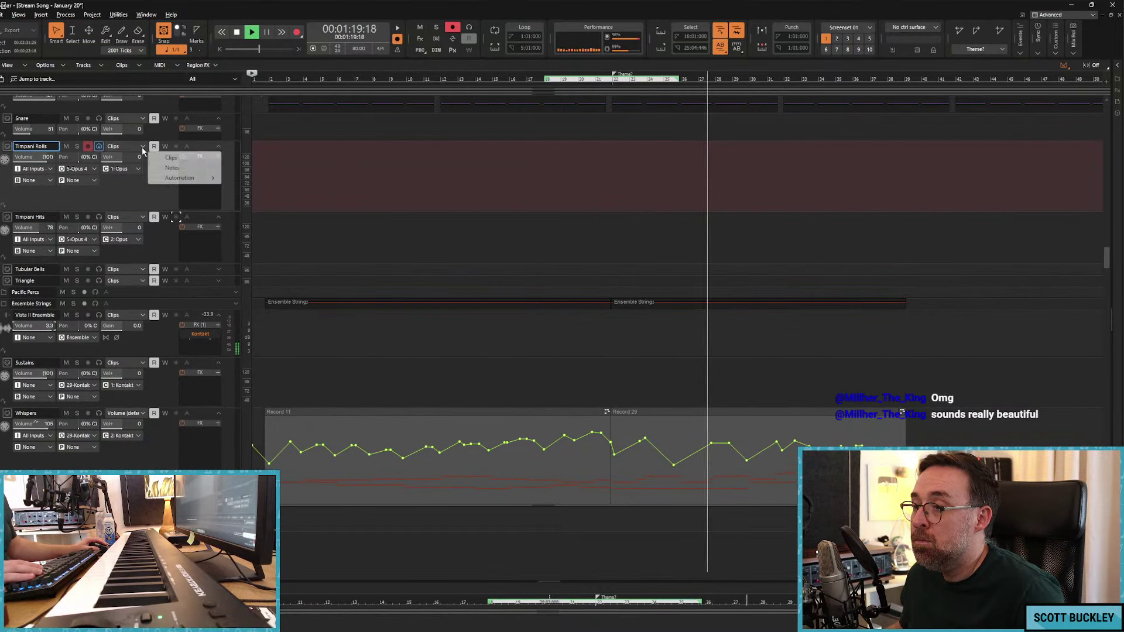
pyautogui.moveTo(175, 178)
pyautogui.click(260, 239)
pyautogui.scroll(3, 661, 209)
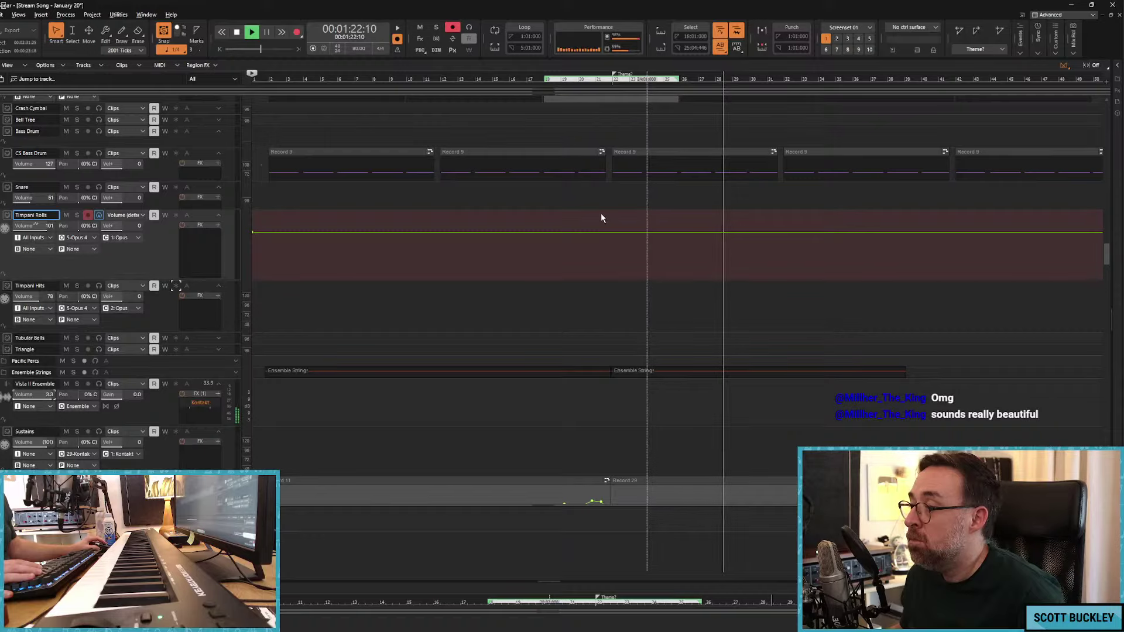
pyautogui.press('space')
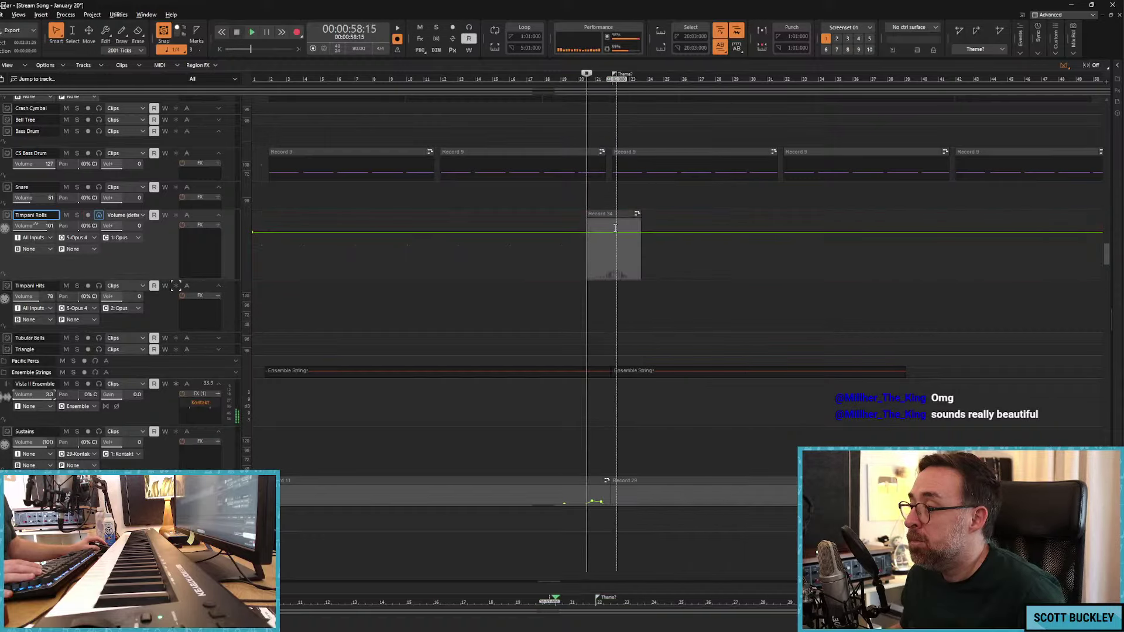
pyautogui.moveTo(613, 229)
pyautogui.mouseDown()
pyautogui.moveTo(602, 242)
pyautogui.moveTo(615, 236)
pyautogui.mouseUp()
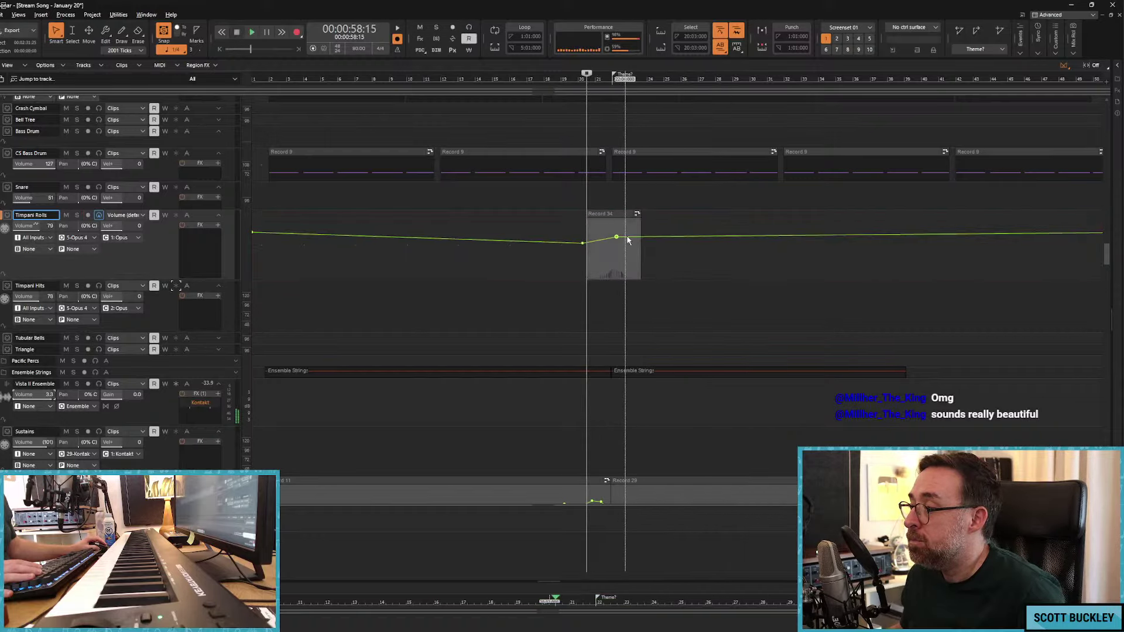
pyautogui.press('space')
pyautogui.scroll(-3, 568, 208)
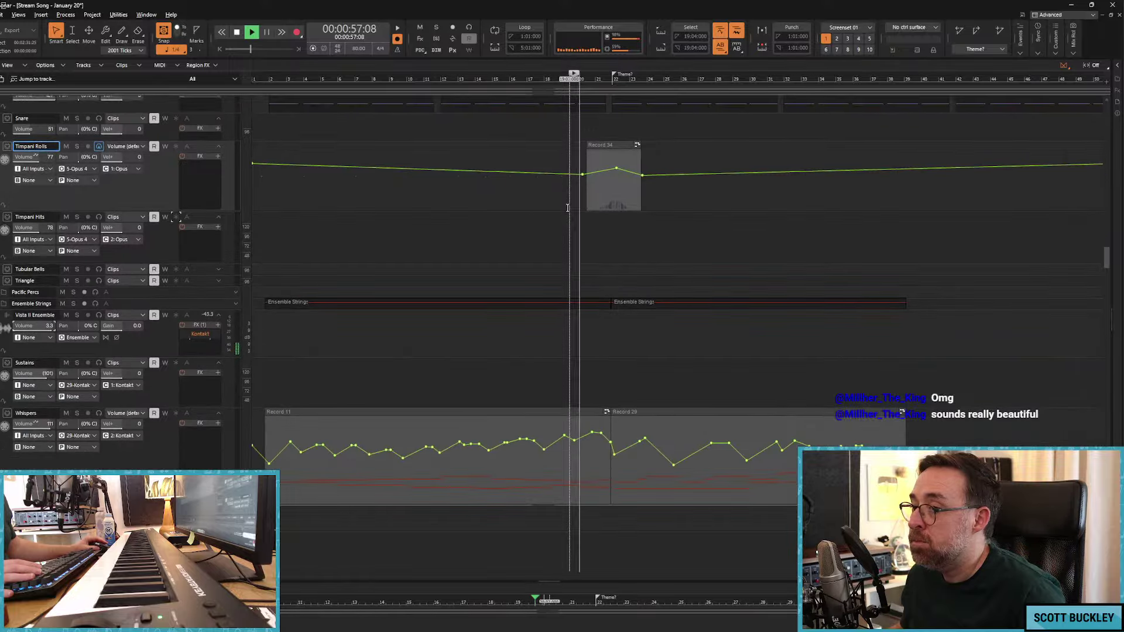
# Step: Record a sustained cymbal on the Cym Sustains track from about measure 21 across the start of the Theme
pyautogui.scroll(5, 266, 202)
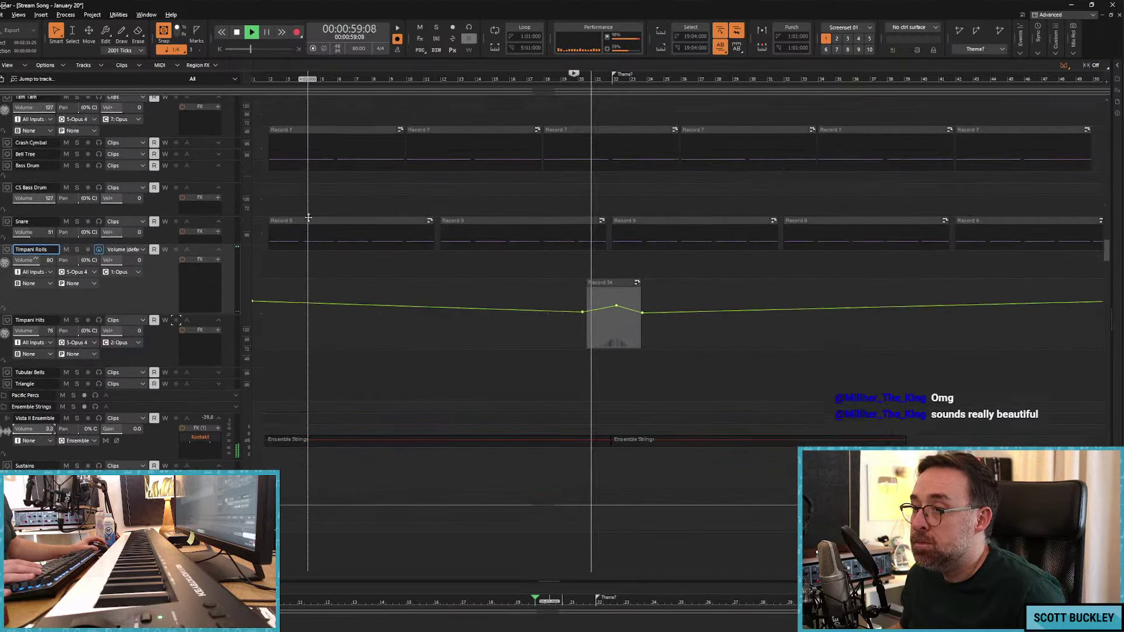
pyautogui.scroll(1, 265, 200)
pyautogui.scroll(2, 233, 168)
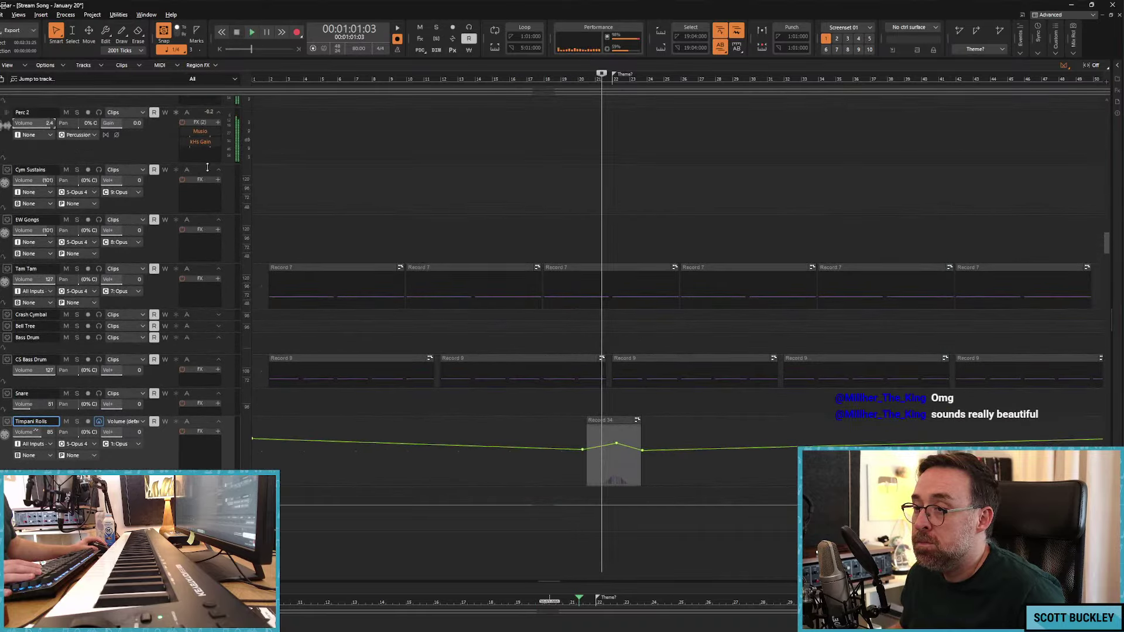
pyautogui.click(201, 171)
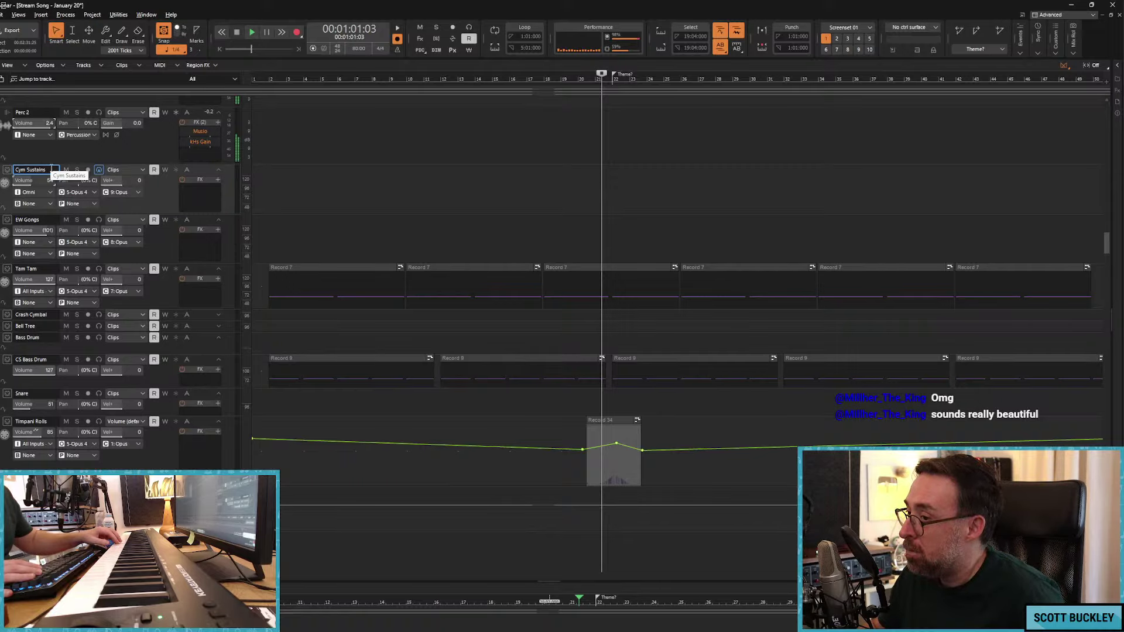
pyautogui.click(575, 120)
pyautogui.press('r')
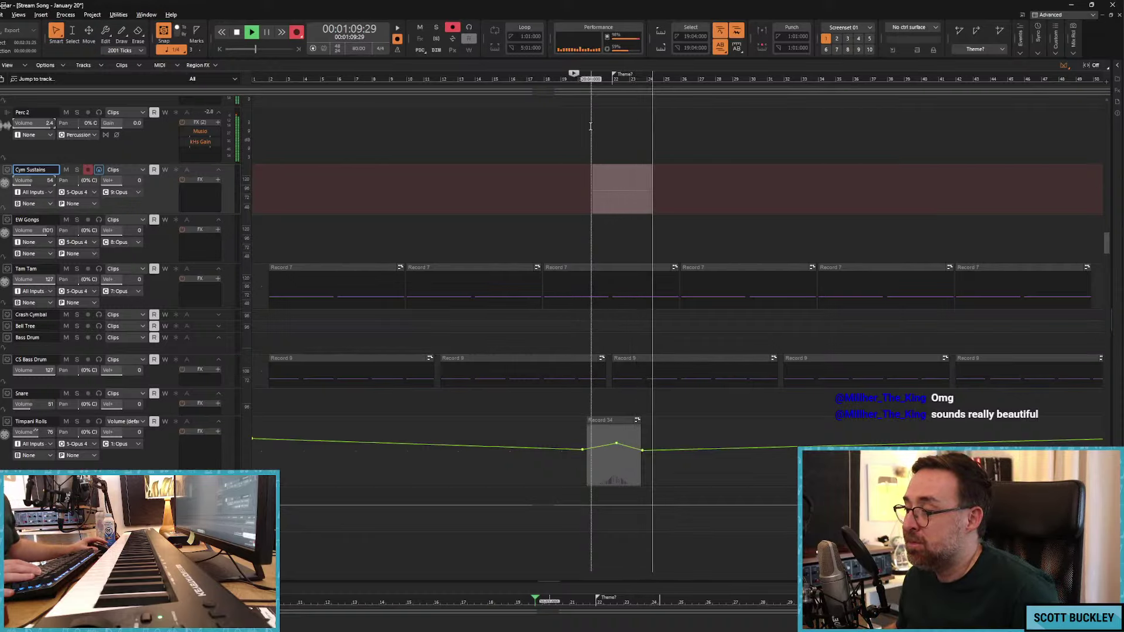
pyautogui.press('space')
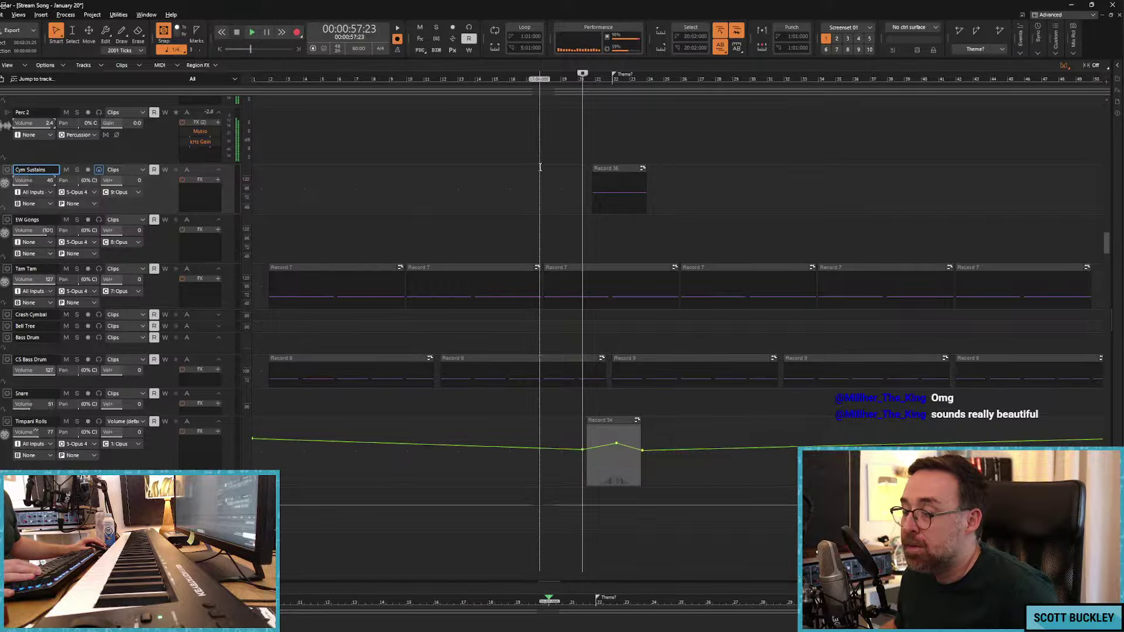
# Step: Show the Cym Sustains volume automation, lower its points at the clip's start and the Theme marker, and play the passage
pyautogui.click(127, 174)
pyautogui.moveTo(204, 198)
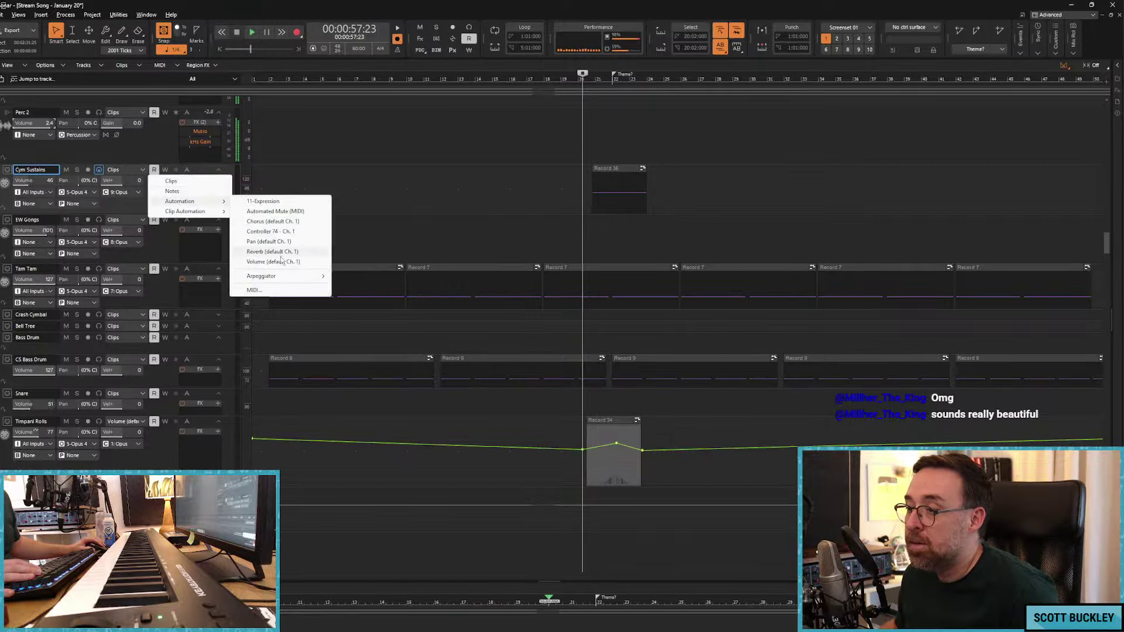
pyautogui.click(296, 236)
pyautogui.moveTo(592, 198); pyautogui.dragTo(591, 206)
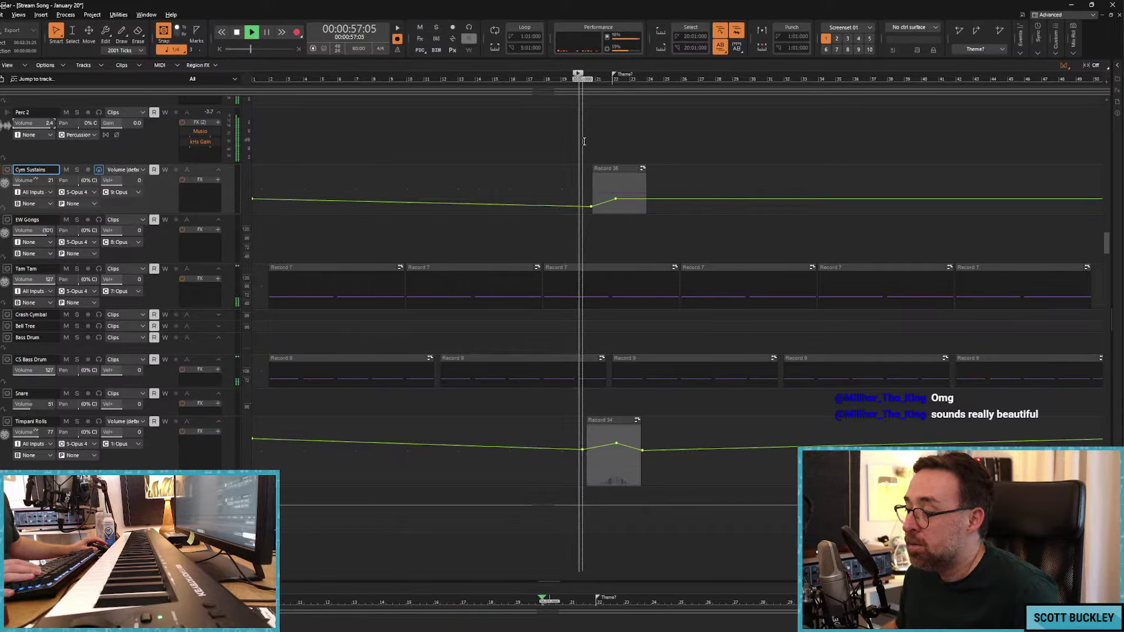
pyautogui.press('space')
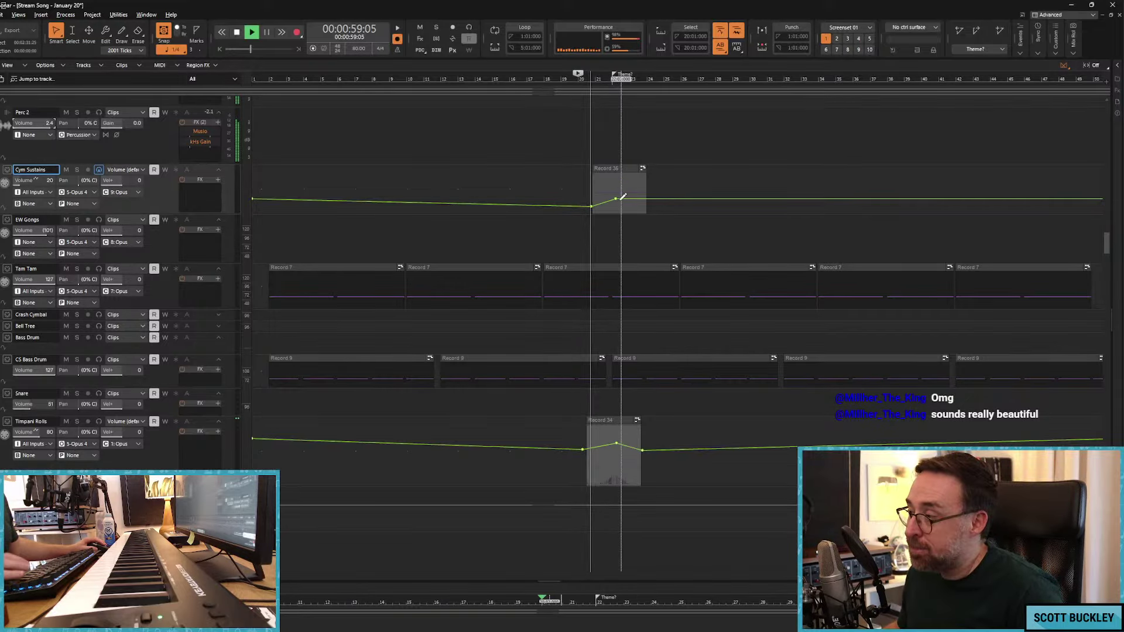
pyautogui.moveTo(615, 199); pyautogui.dragTo(612, 207)
pyautogui.press('space')
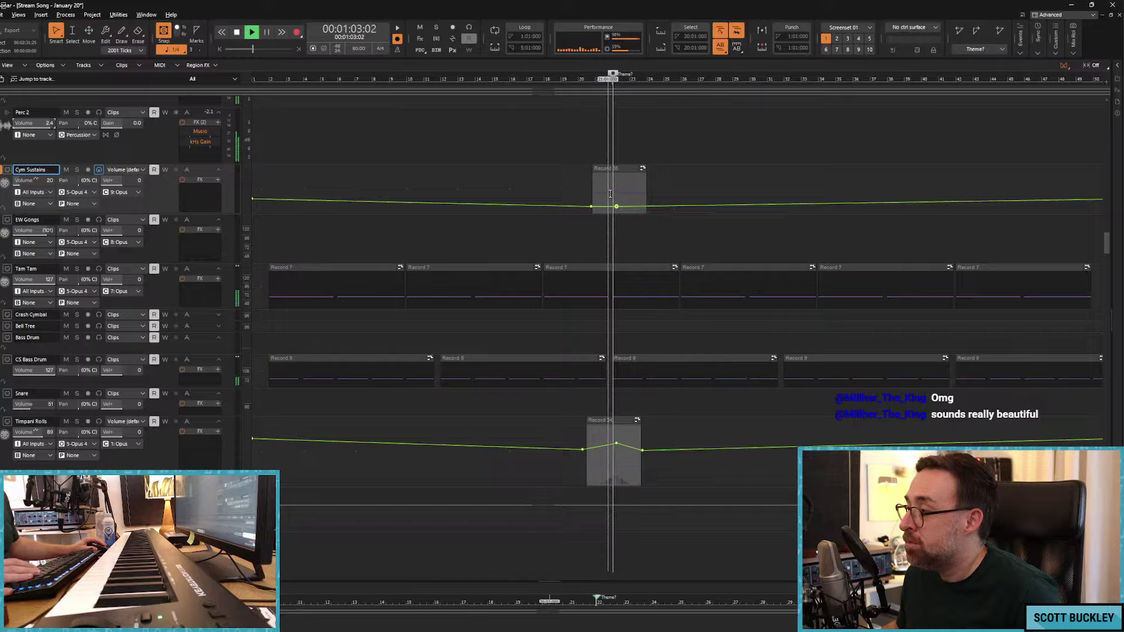
# Step: Open the sustained cymbal clip in an enlarged piano roll, lower the note's velocity, and play the passage from about measure 20
pyautogui.keyDown('shift'); pyautogui.click(613, 201); pyautogui.keyUp('shift')
pyautogui.click(554, 233)
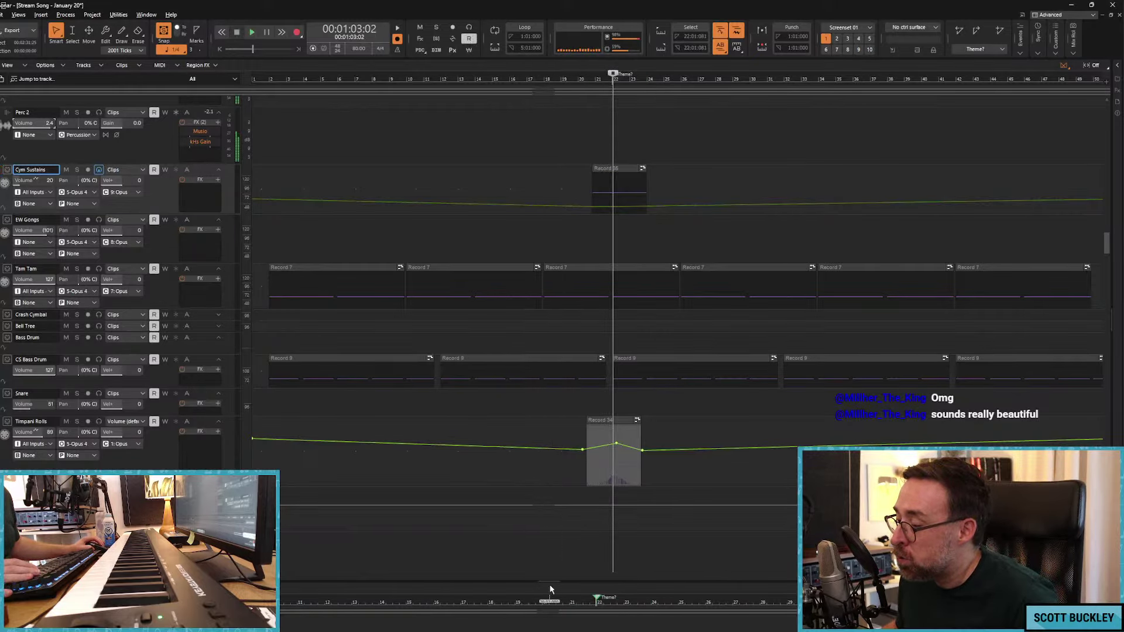
pyautogui.moveTo(545, 581); pyautogui.dragTo(547, 209)
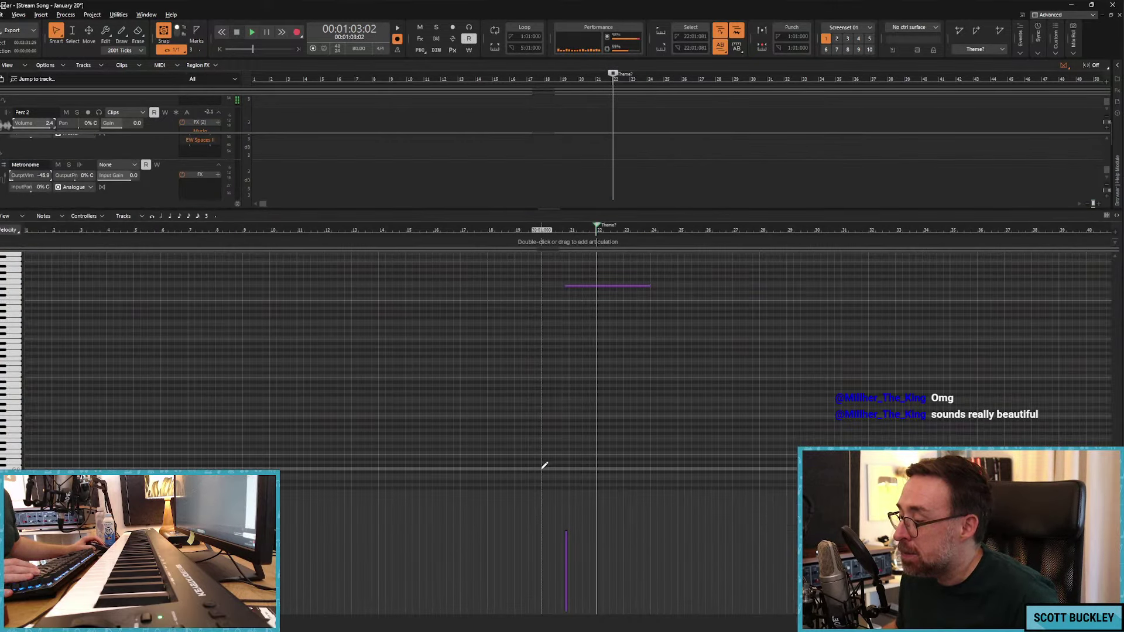
pyautogui.moveTo(544, 491); pyautogui.dragTo(621, 560)
pyautogui.hotkey('ctrl', 'z')
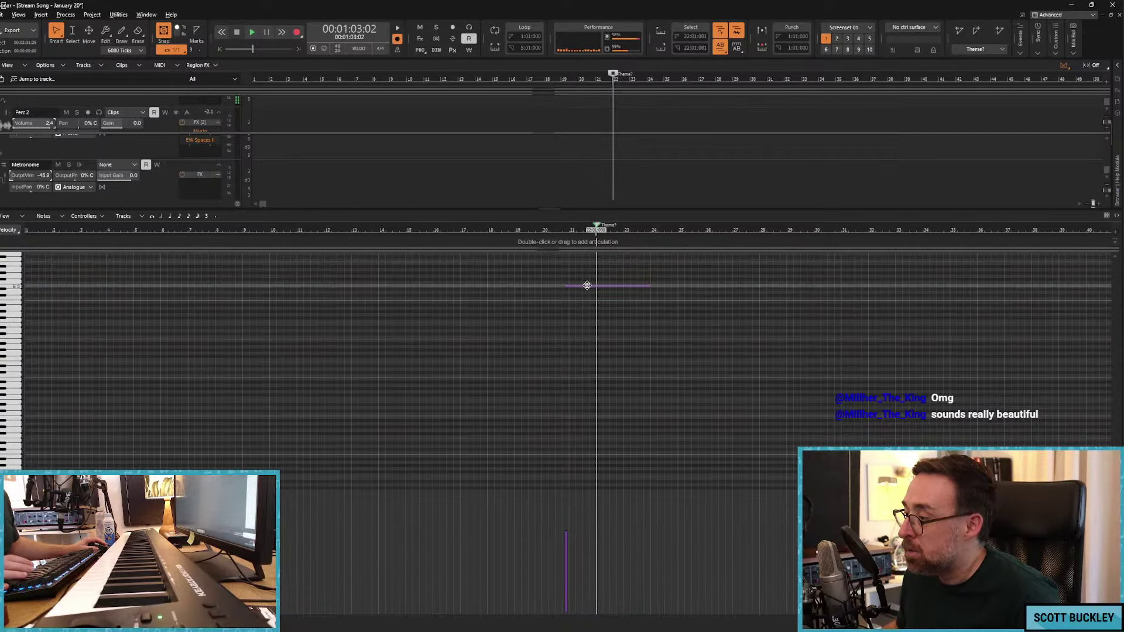
pyautogui.click(587, 286)
pyautogui.moveTo(41, 597); pyautogui.dragTo(35, 533)
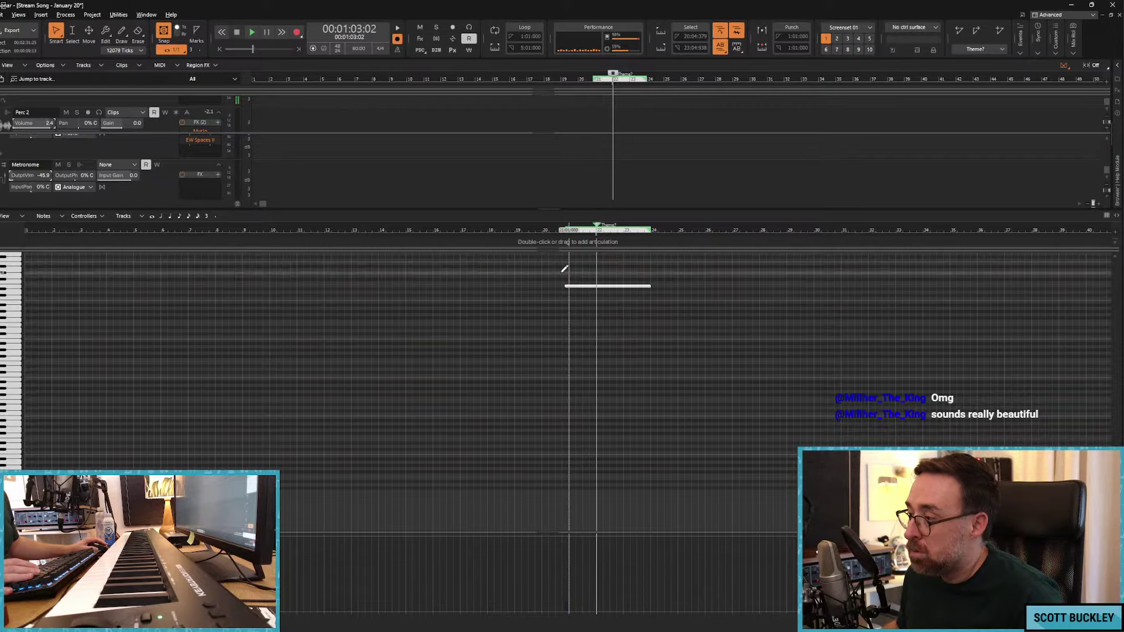
pyautogui.click(541, 229)
pyautogui.press('space')
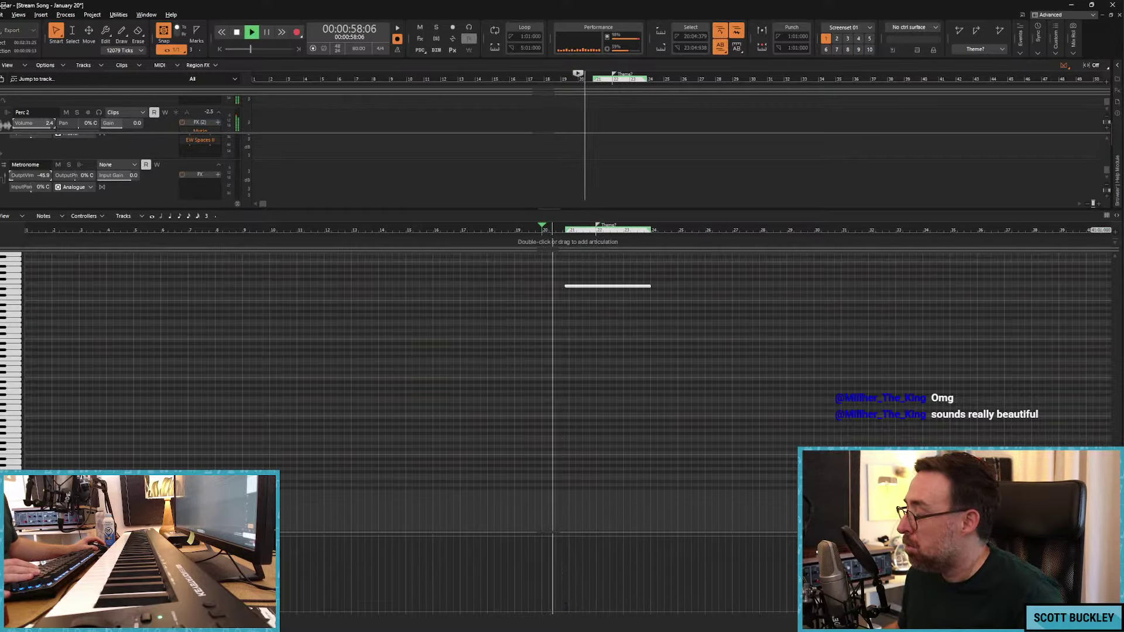
pyautogui.press('d')
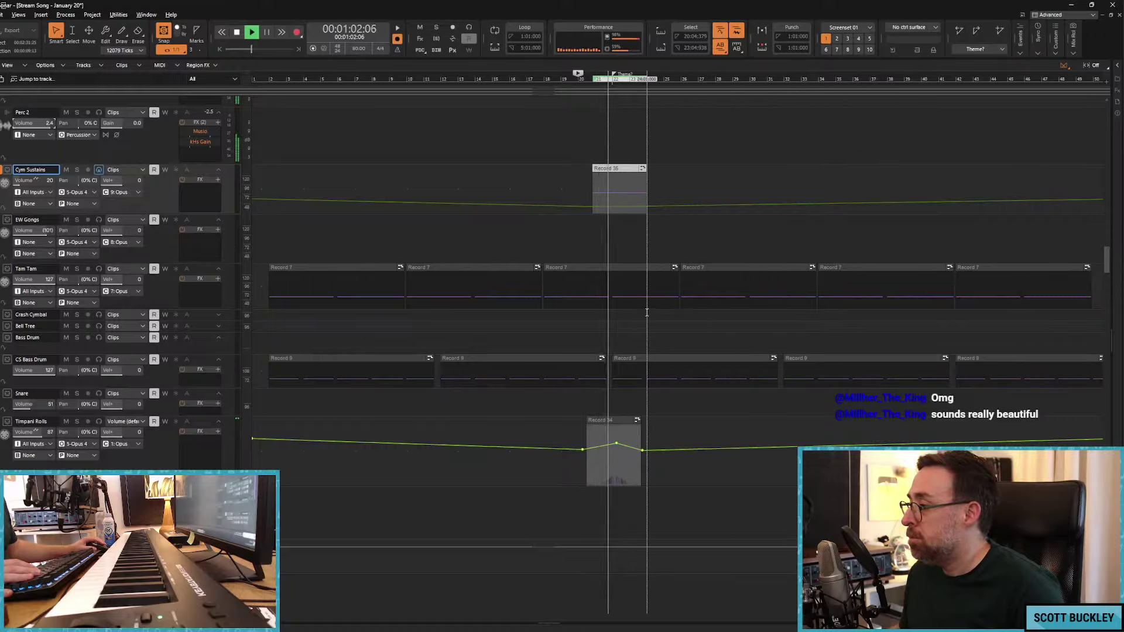
pyautogui.press('space')
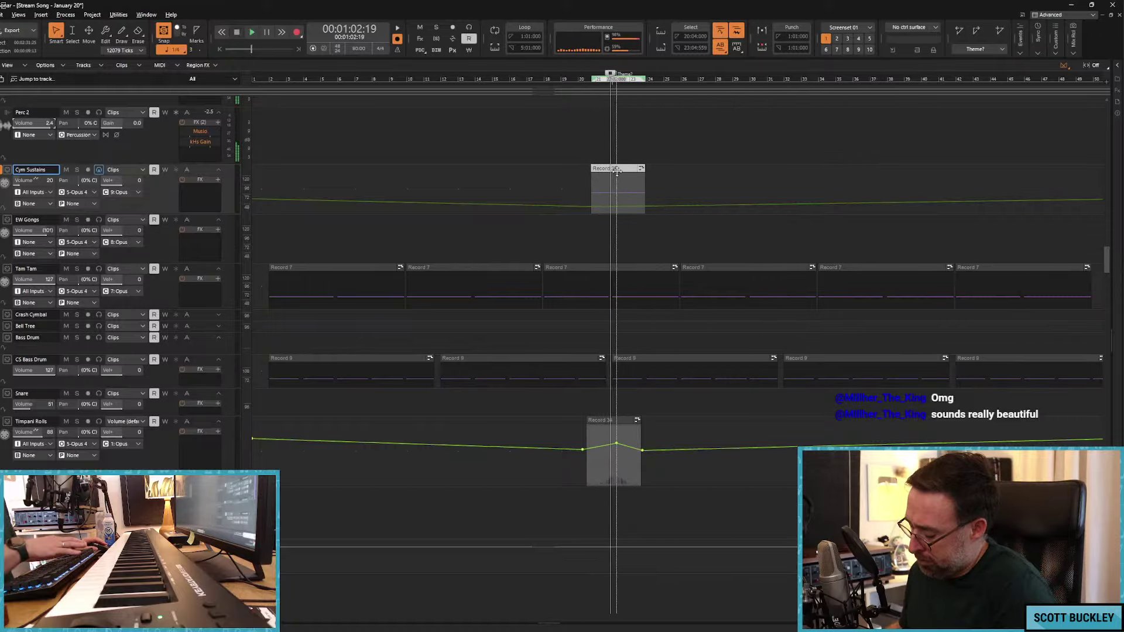
# Step: Delete the cymbal clip around the Theme marker from the Cym Sustains track
pyautogui.press('Delete')
pyautogui.scroll(-1, 552, 185)
pyautogui.scroll(-3, 579, 199)
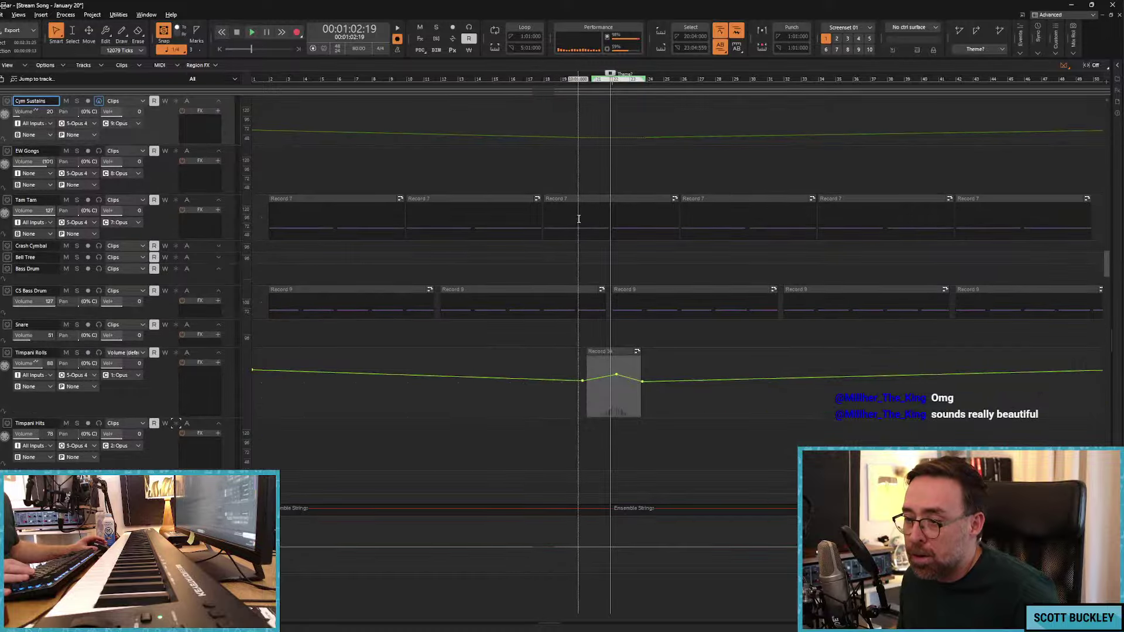
pyautogui.scroll(-3, 592, 223)
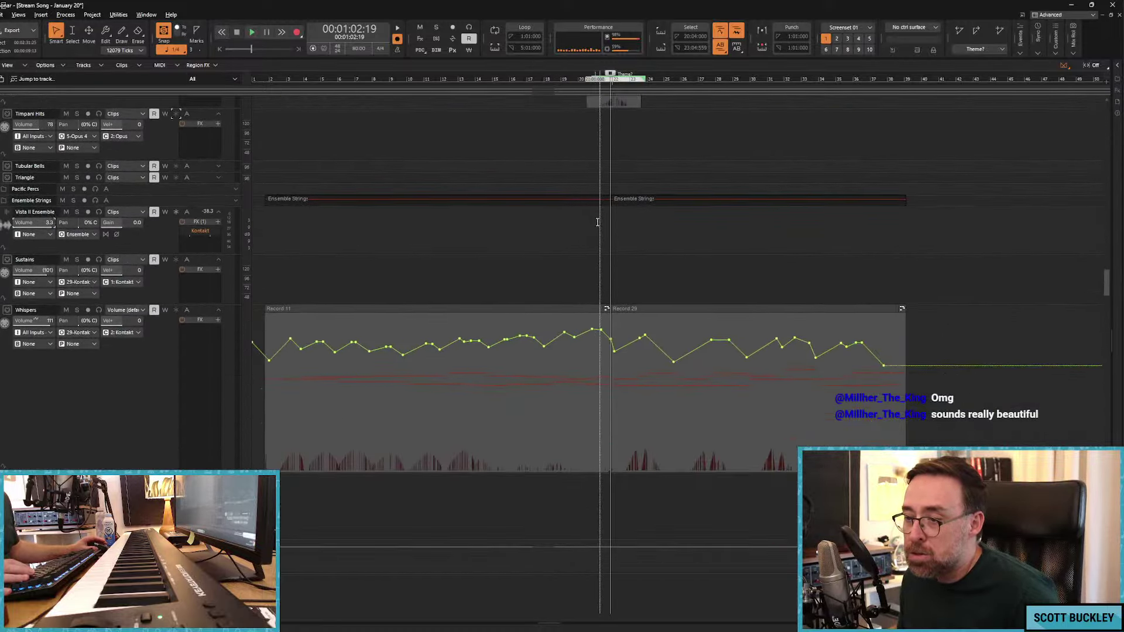
pyautogui.scroll(5, 597, 225)
pyautogui.scroll(1, 598, 225)
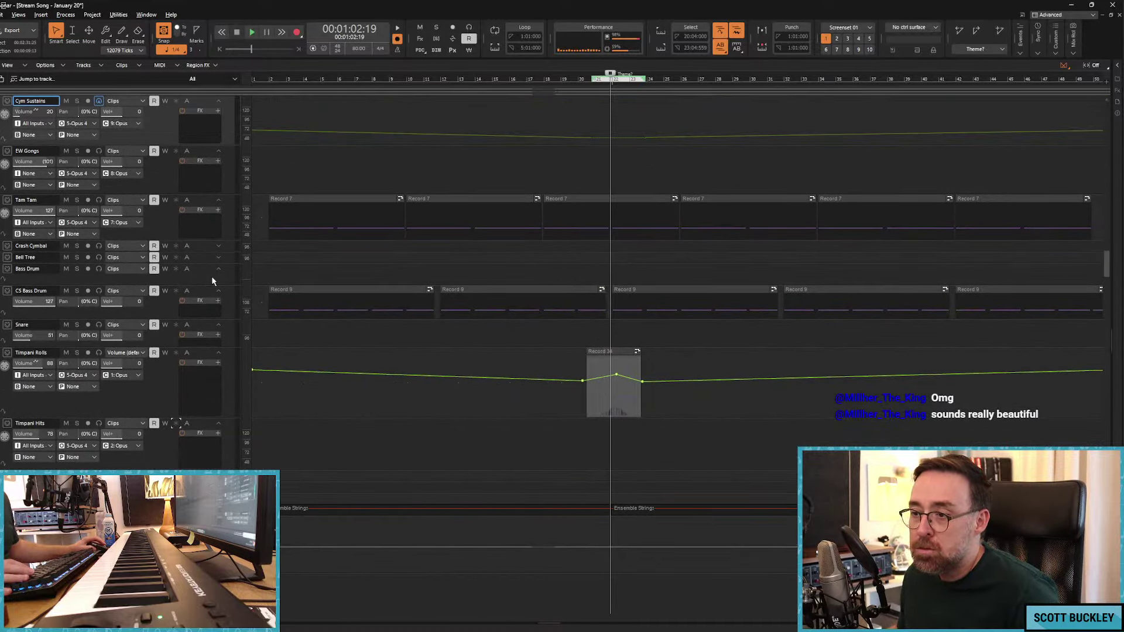
pyautogui.scroll(1, 210, 286)
pyautogui.scroll(2, 228, 291)
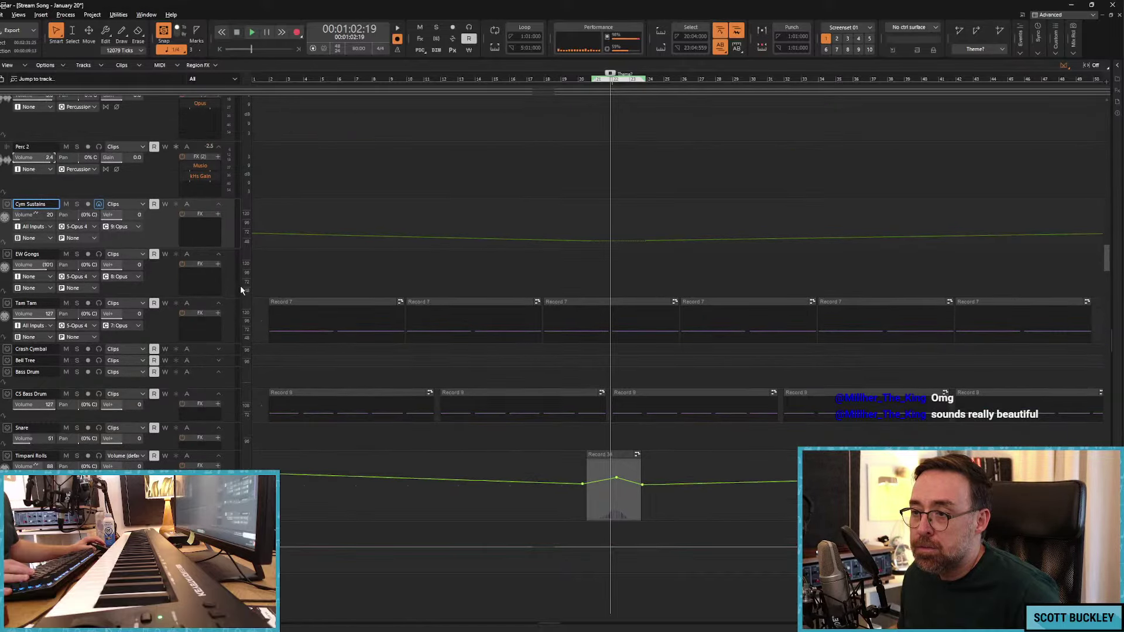
# Step: Record gong notes on the EW Gongs track from about measure 21 to measure 25, across the start of the Theme
pyautogui.click(201, 255)
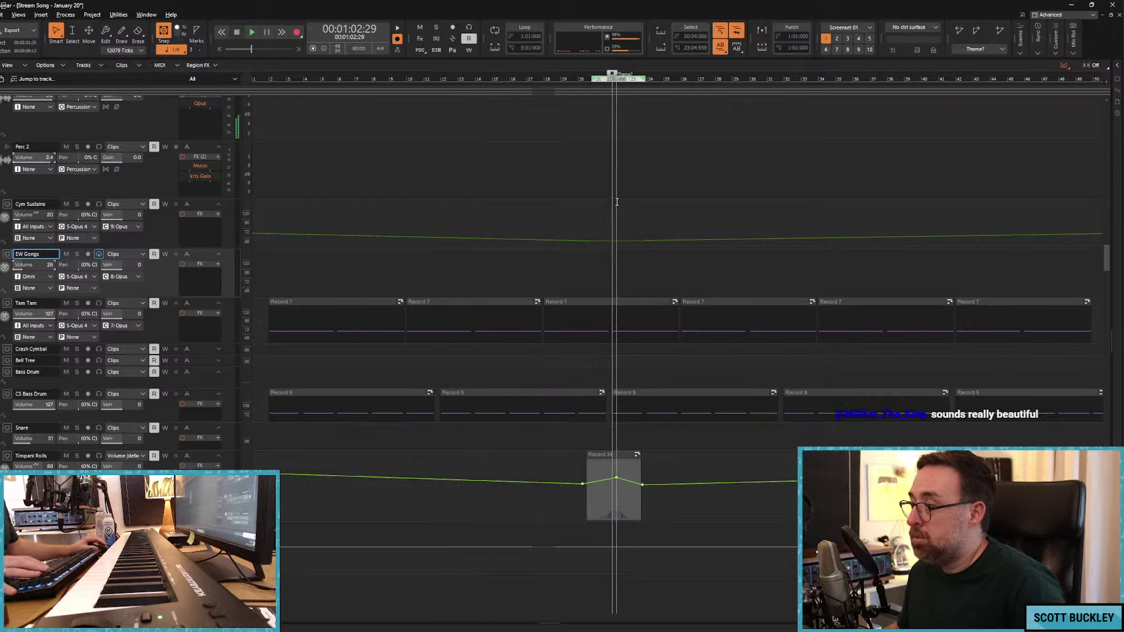
pyautogui.click(576, 164)
pyautogui.press('r')
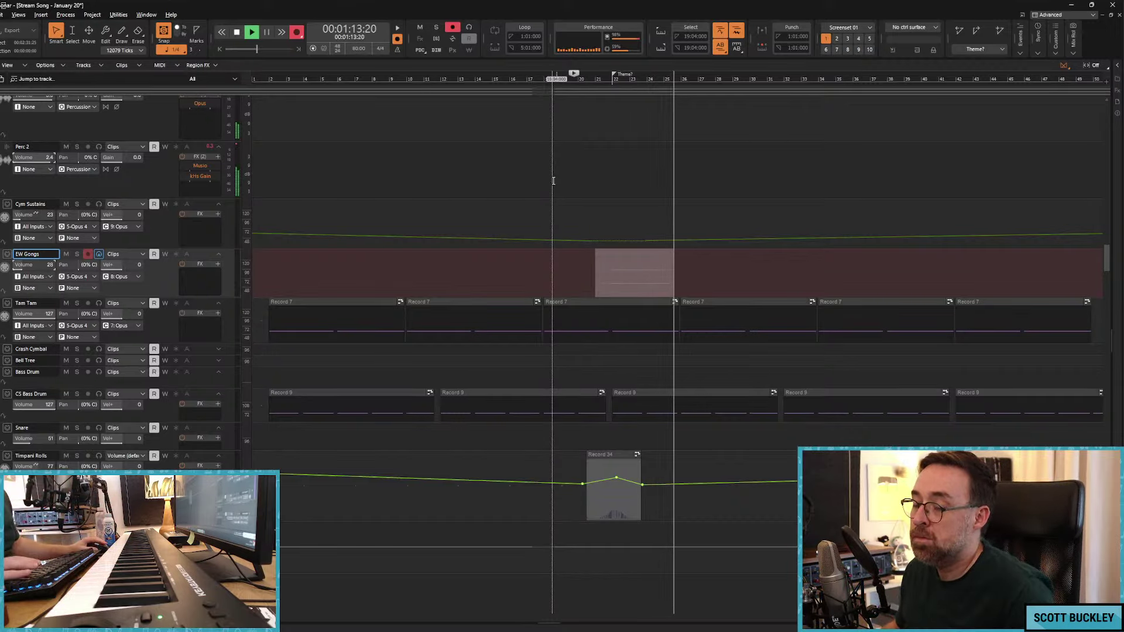
pyautogui.press('space')
# Step: Show the EW Gongs volume automation, shape a small swell over the new clip with points around the Theme marker, and play it
pyautogui.click(143, 254)
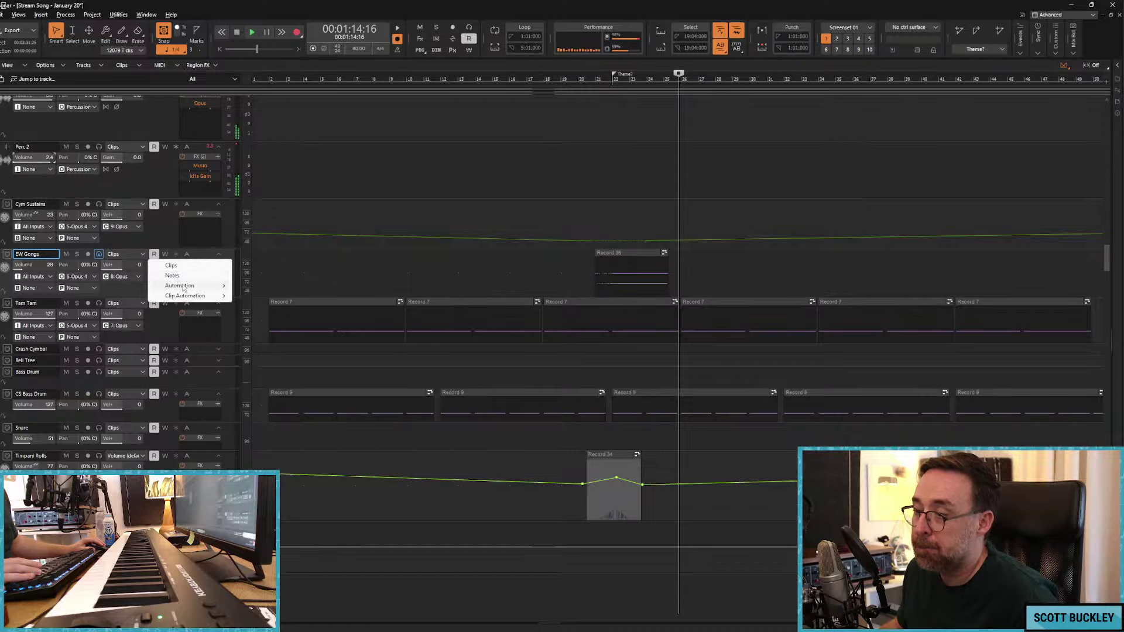
pyautogui.moveTo(187, 285)
pyautogui.click(273, 346)
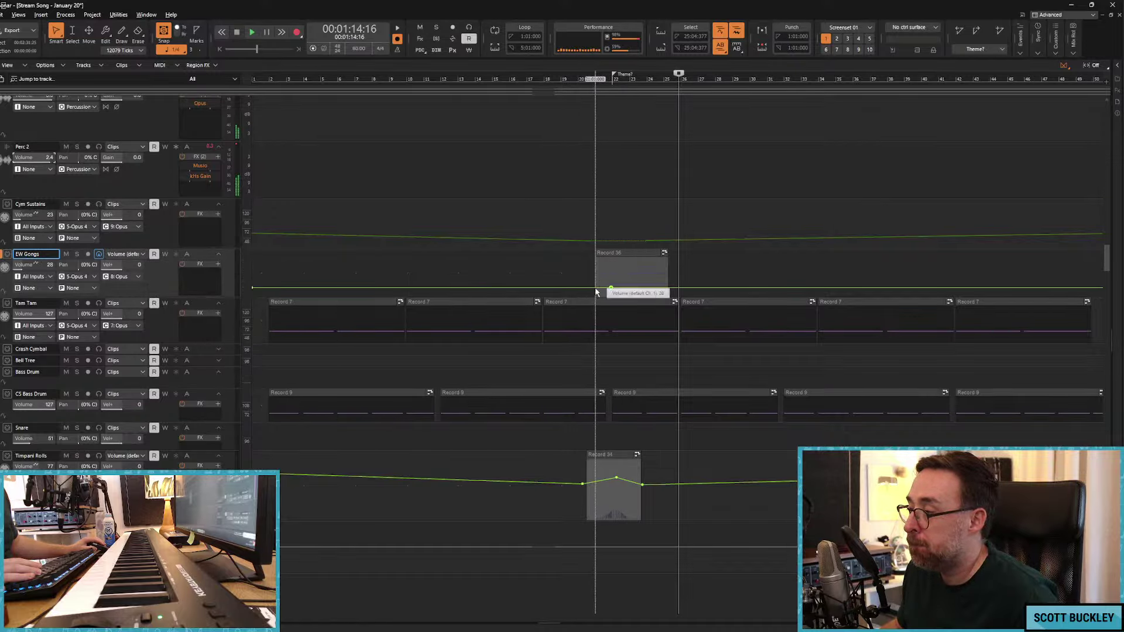
pyautogui.doubleClick(651, 290)
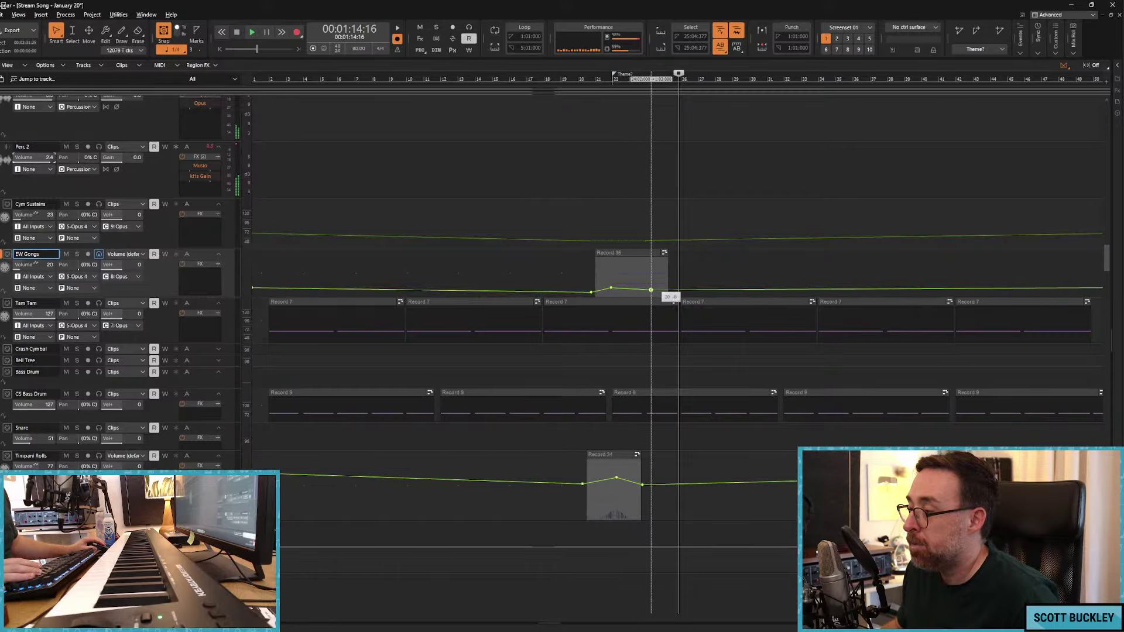
pyautogui.moveTo(612, 289); pyautogui.dragTo(608, 289)
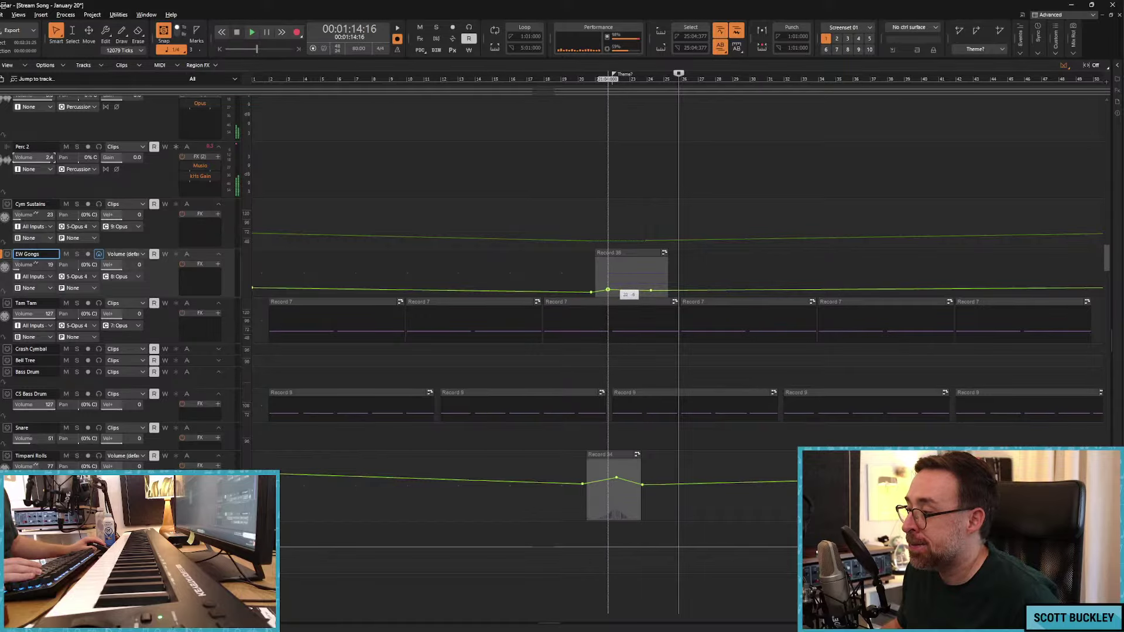
pyautogui.press('space')
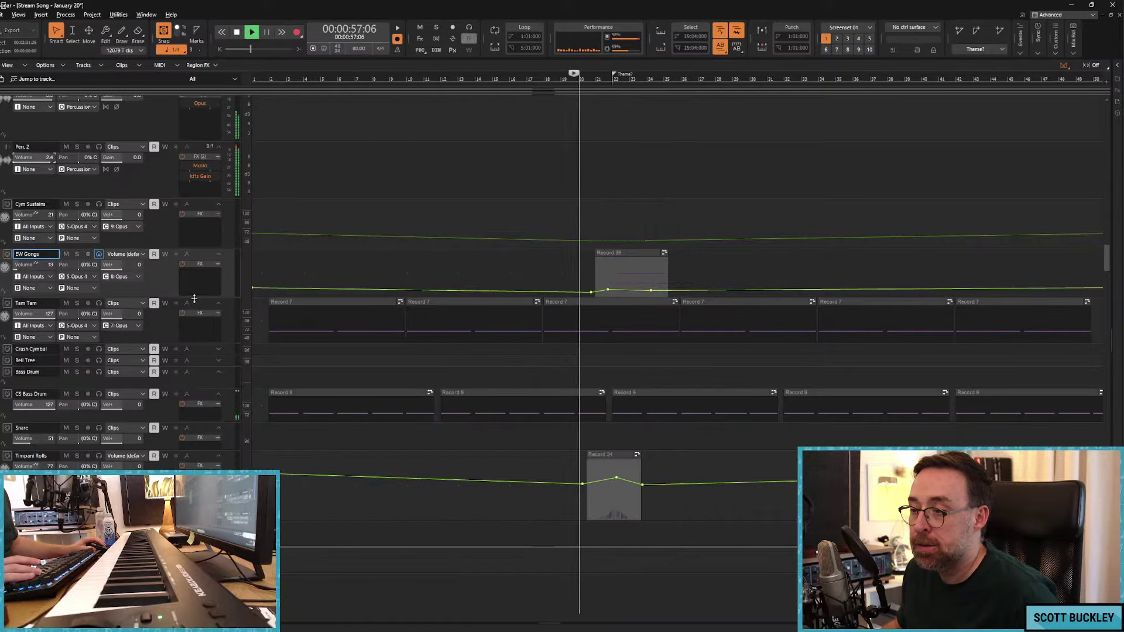
# Step: Make the EW Gongs track taller, shift its volume peak toward the Theme marker, and lower the point at the clip's start
pyautogui.moveTo(193, 298); pyautogui.dragTo(194, 316)
pyautogui.scroll(-3, 593, 335)
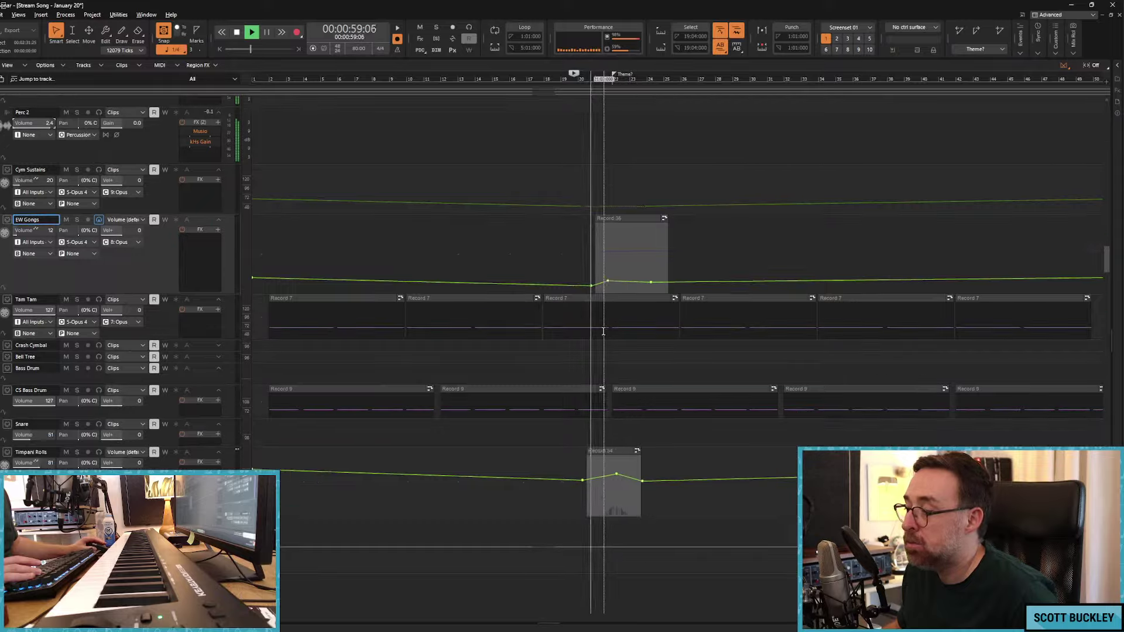
pyautogui.scroll(-4, 593, 335)
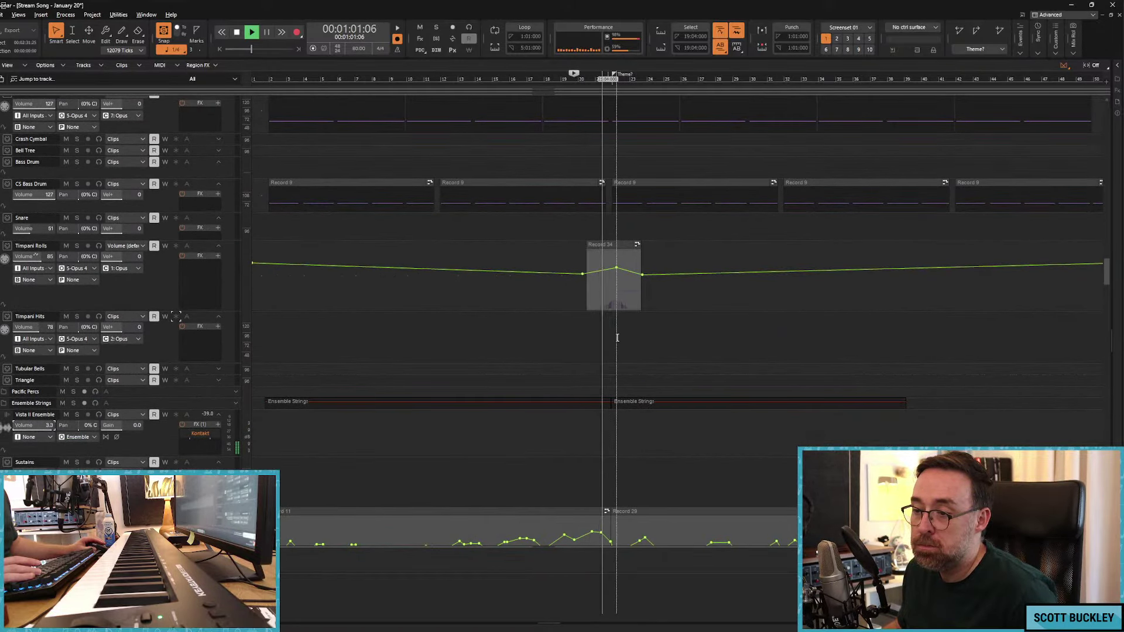
pyautogui.scroll(5, 632, 334)
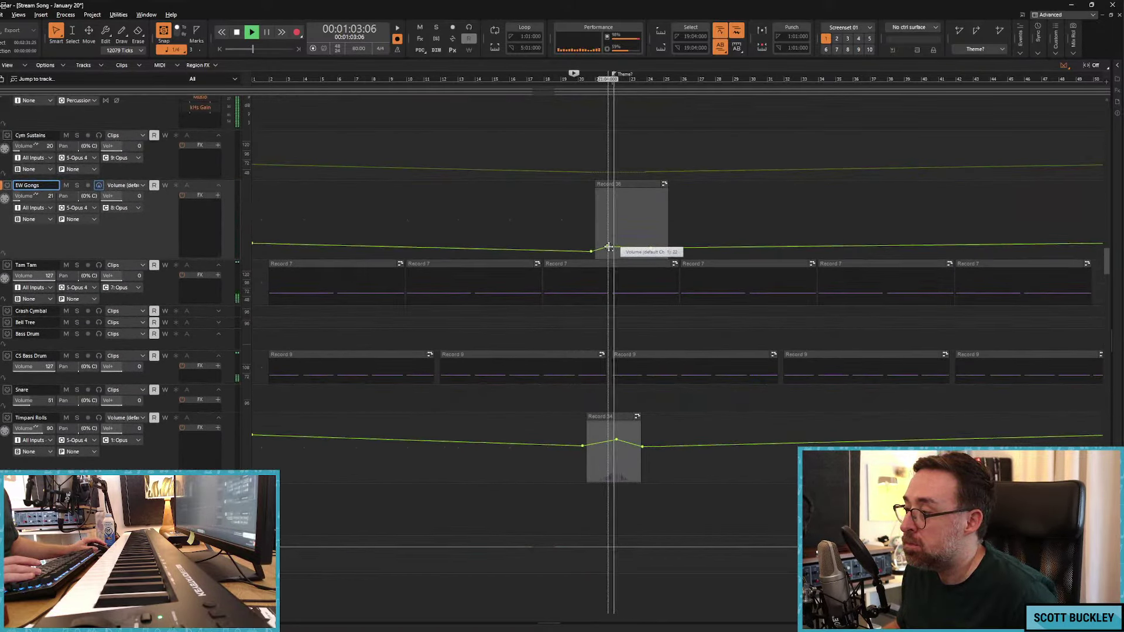
pyautogui.moveTo(608, 247); pyautogui.dragTo(594, 255)
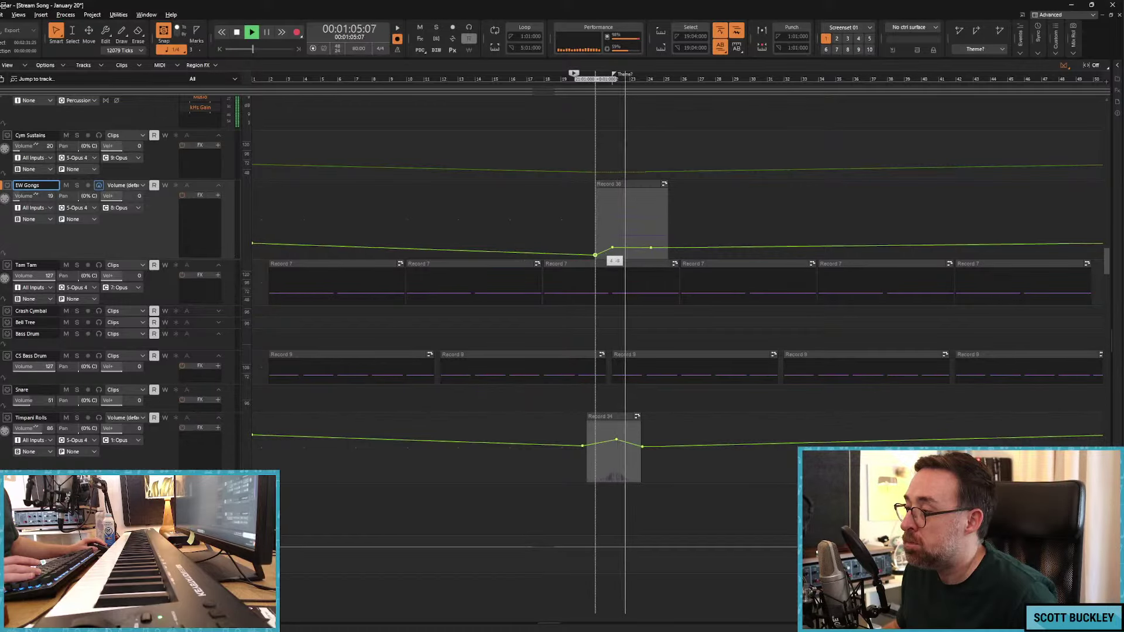
# Step: Turn off snapping and show the Bus Input Gain automation for the Master bus
pyautogui.click(163, 32)
pyautogui.scroll(-5, 176, 316)
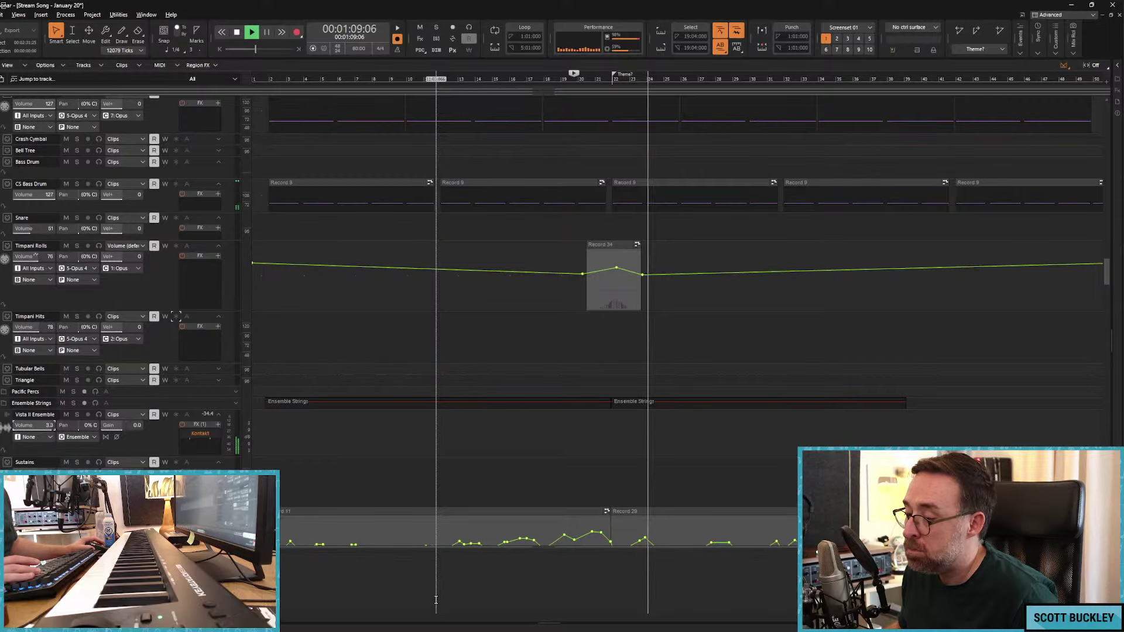
pyautogui.press('b')
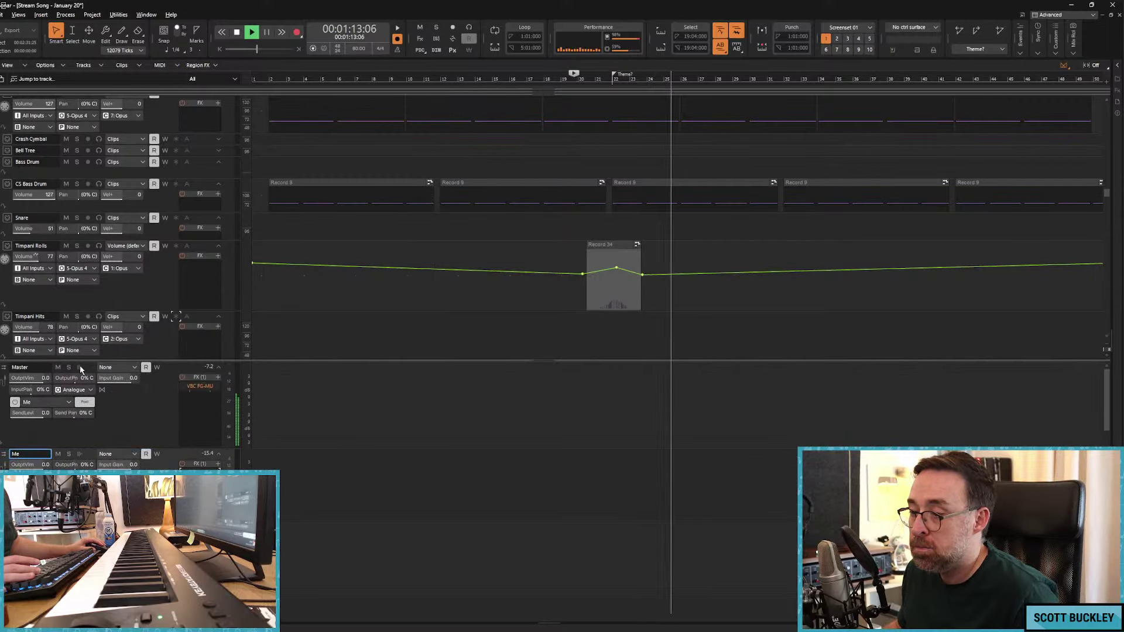
pyautogui.click(152, 374)
pyautogui.click(135, 368)
pyautogui.moveTo(175, 388)
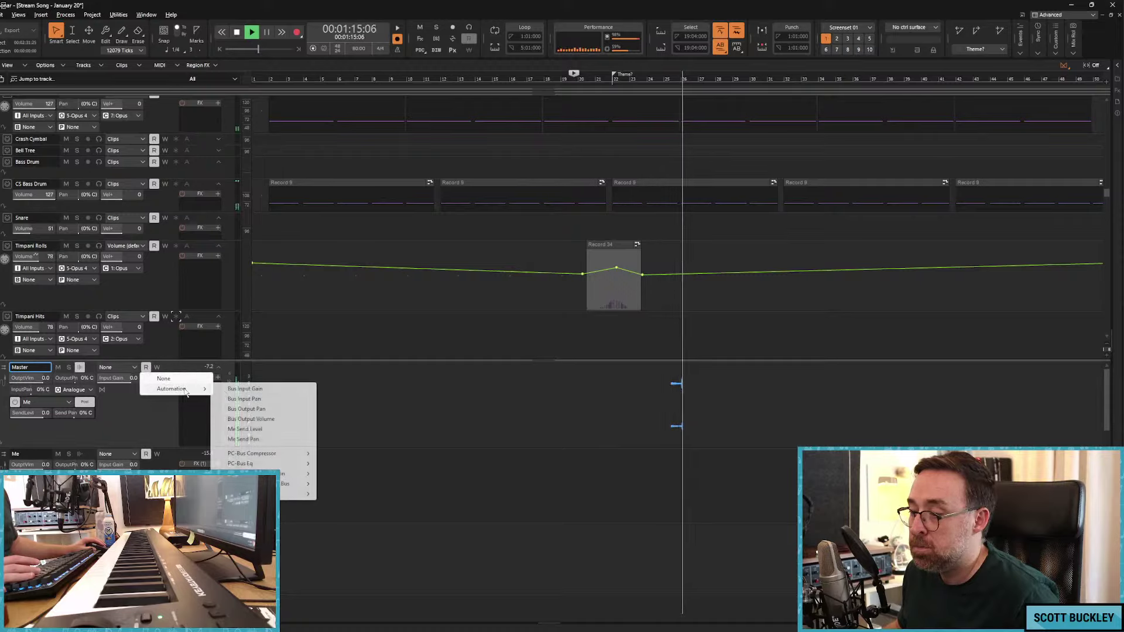
pyautogui.click(244, 388)
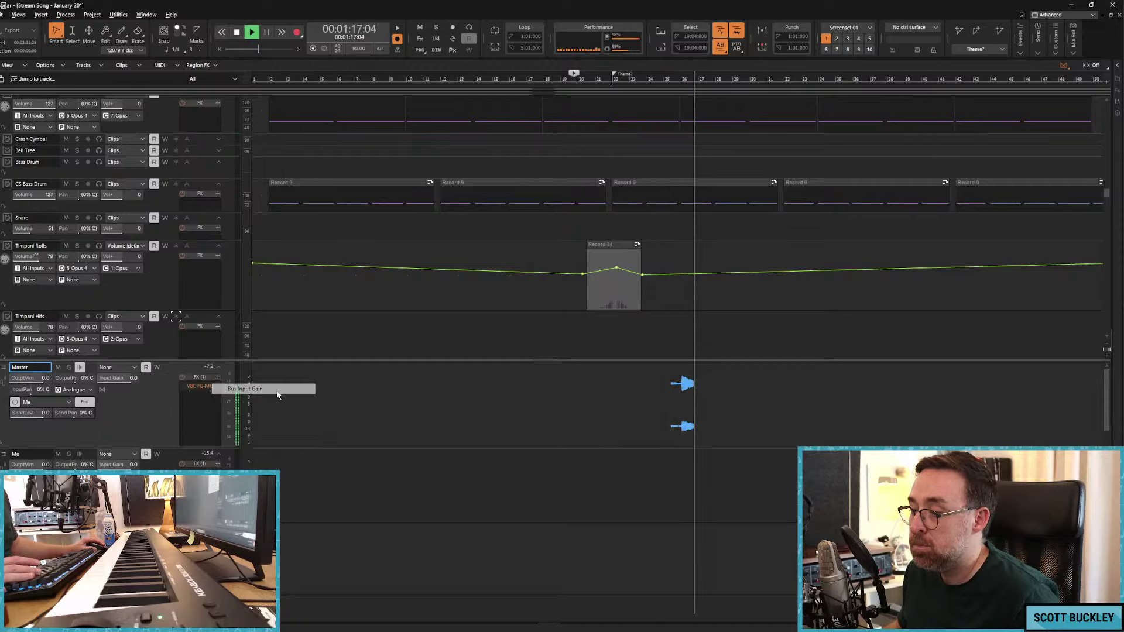
# Step: Lower the Master bus input gain to about -3.7 from the Theme marker to about measure 33, with a short ramp before it
pyautogui.moveTo(611, 387)
pyautogui.mouseDown()
pyautogui.moveTo(611, 397)
pyautogui.moveTo(774, 397)
pyautogui.mouseUp()
pyautogui.click(675, 399)
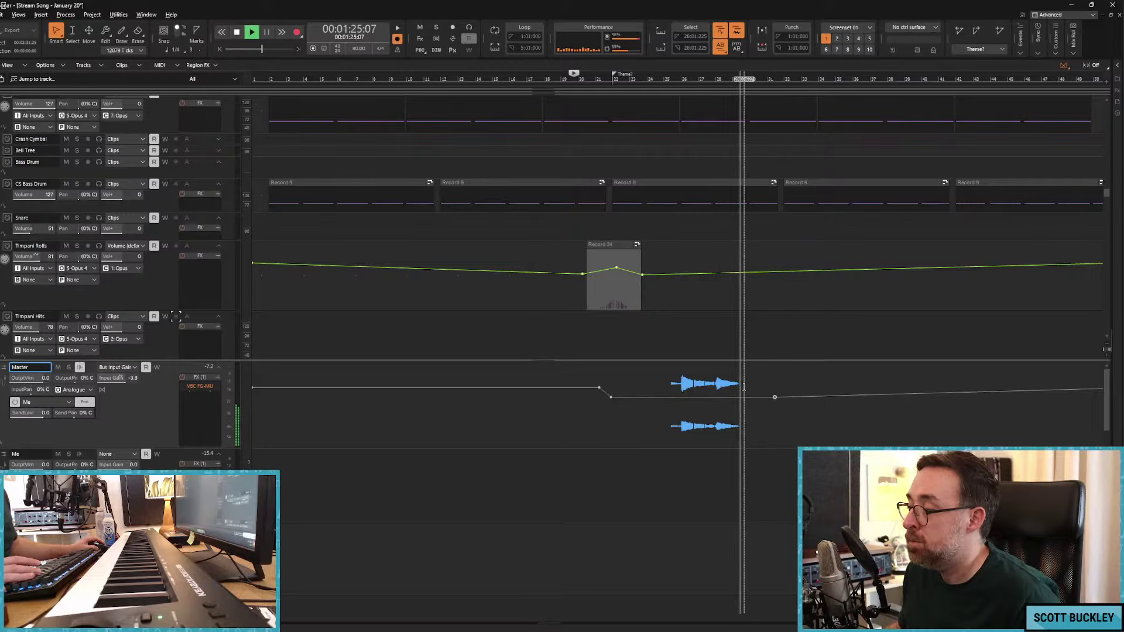
pyautogui.moveTo(611, 397); pyautogui.dragTo(614, 395)
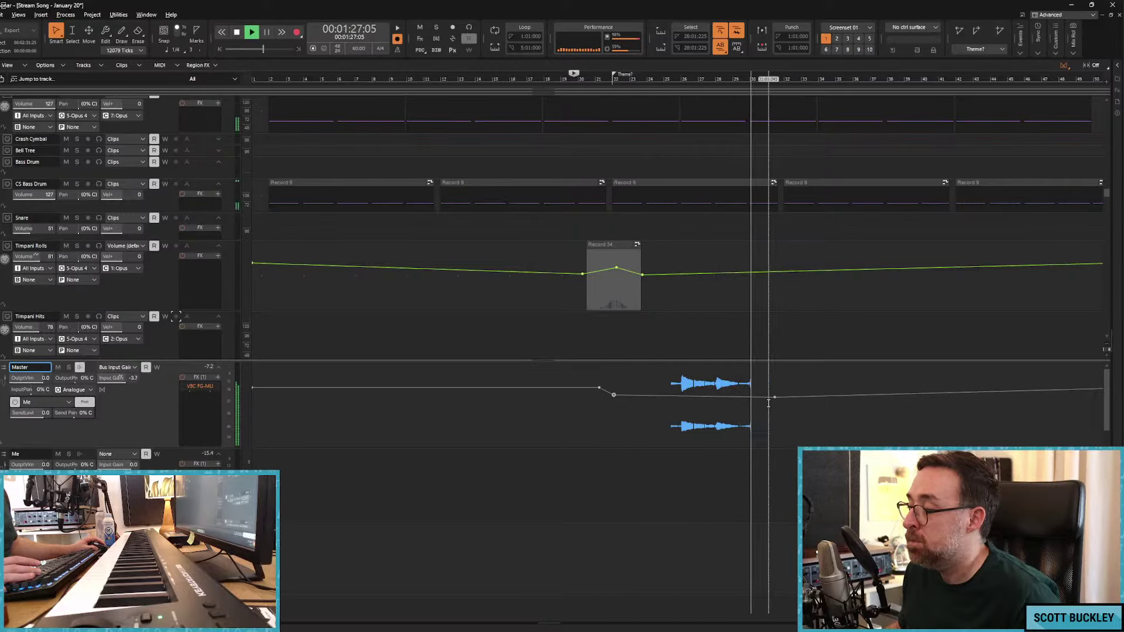
pyautogui.moveTo(776, 397); pyautogui.dragTo(798, 397)
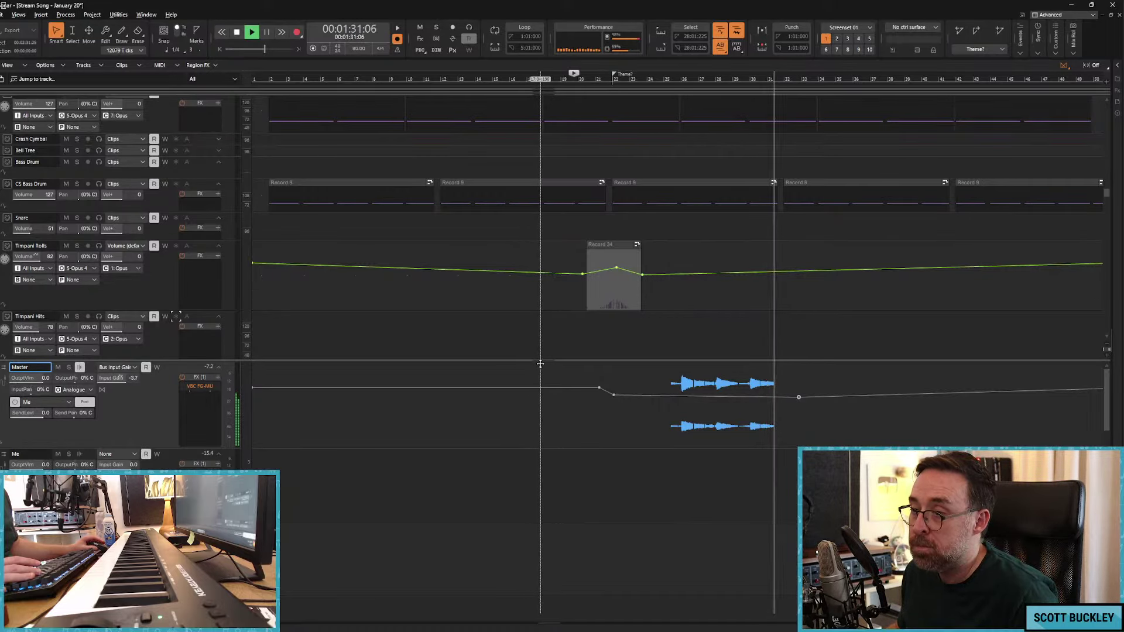
# Step: Shrink the bus pane, select the FH Sustain track, and try out a French horn part over the playback
pyautogui.moveTo(464, 360); pyautogui.dragTo(460, 426)
pyautogui.scroll(10, 572, 318)
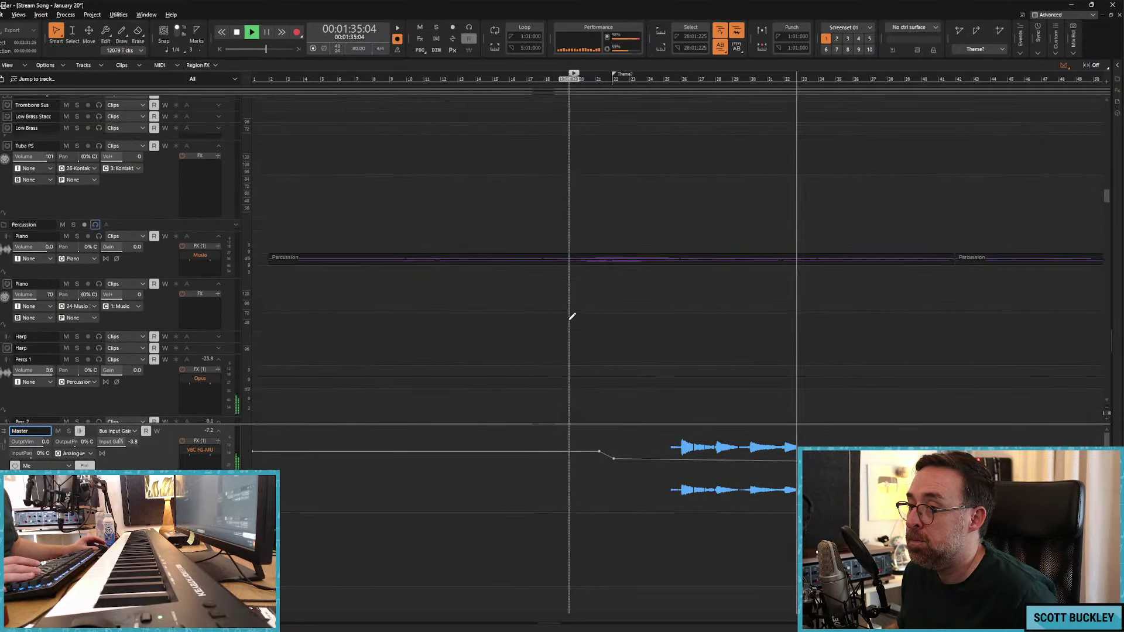
pyautogui.scroll(10, 572, 316)
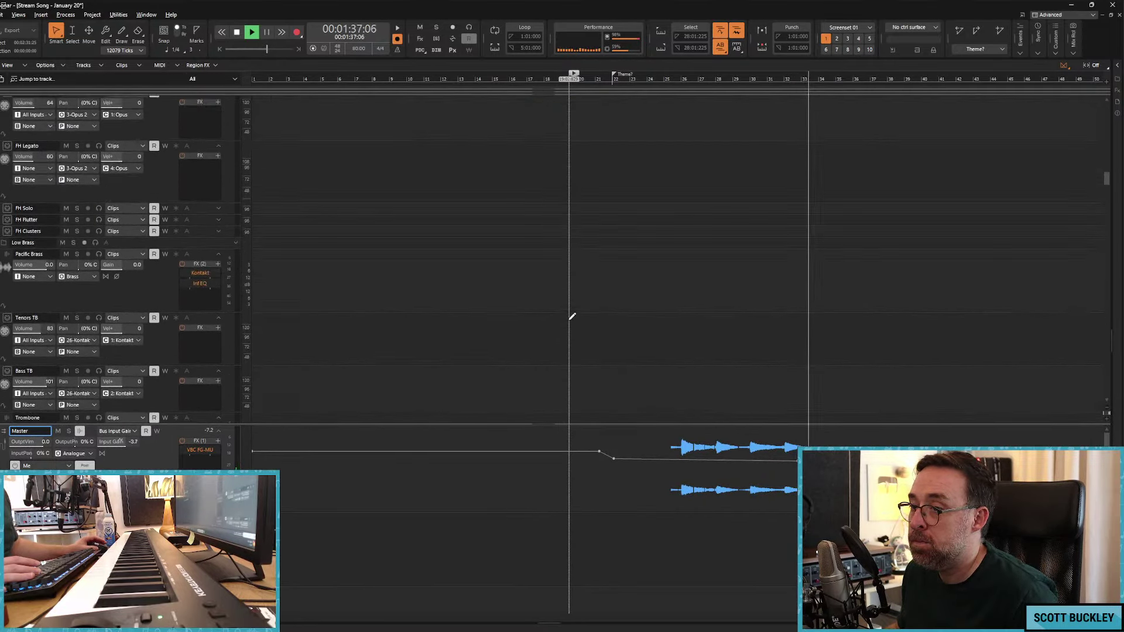
pyautogui.scroll(1, 571, 317)
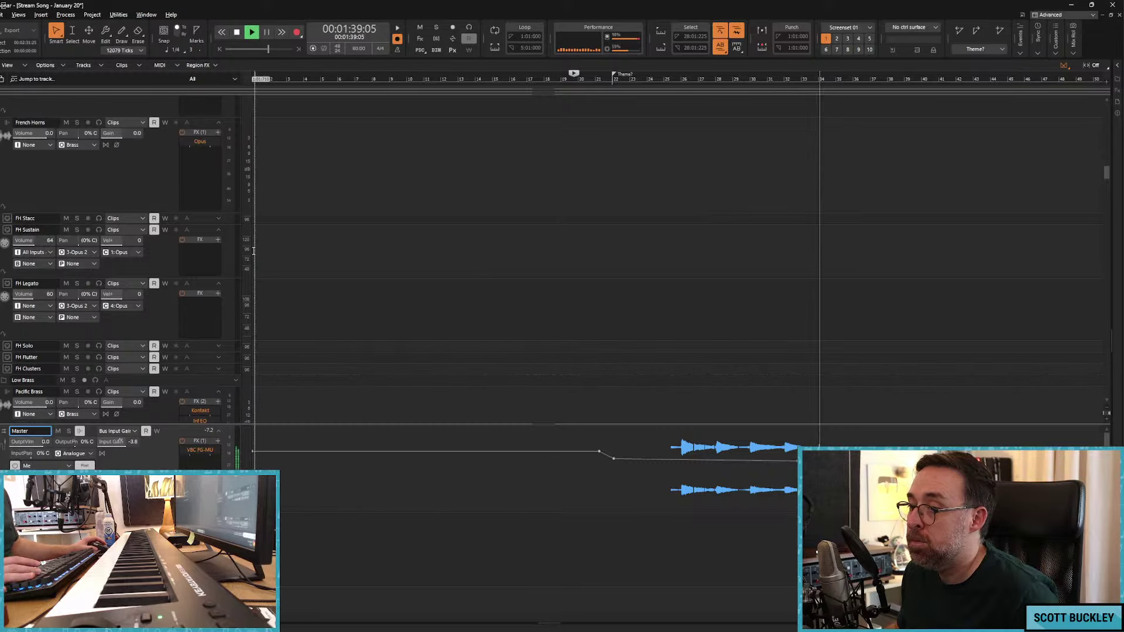
pyautogui.click(200, 242)
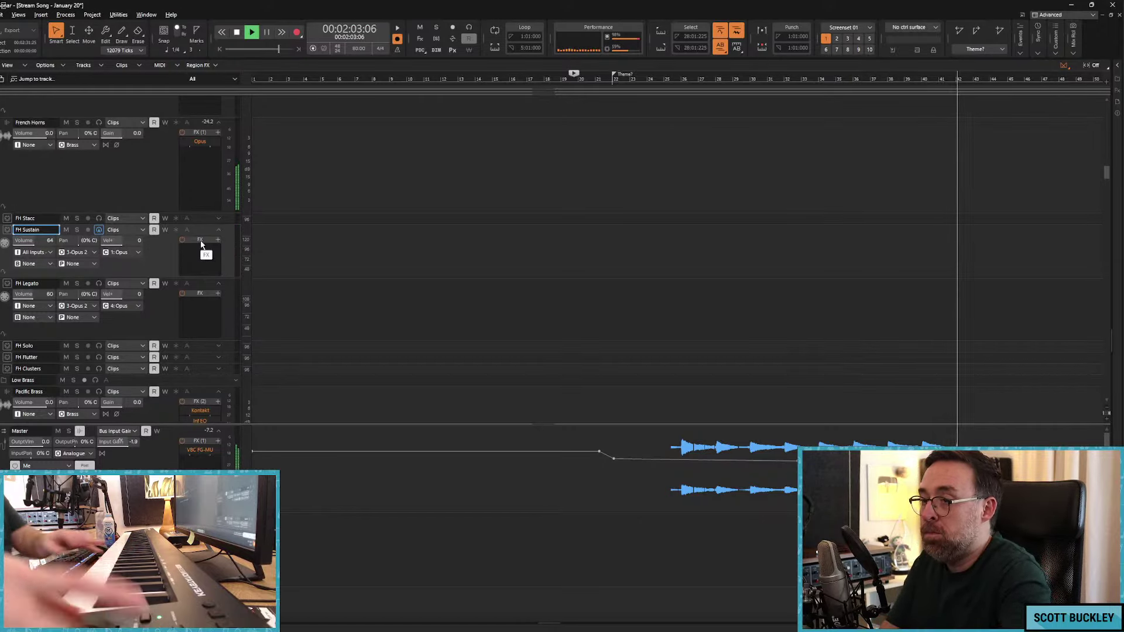
pyautogui.press('c')
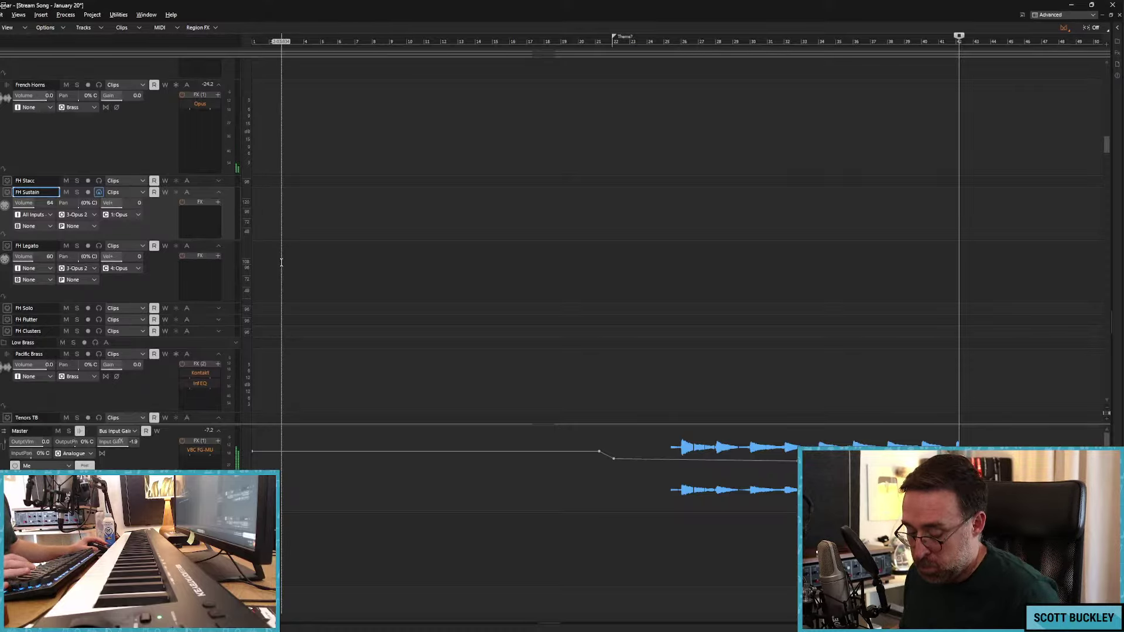
pyautogui.press('c')
pyautogui.scroll(4, 169, 287)
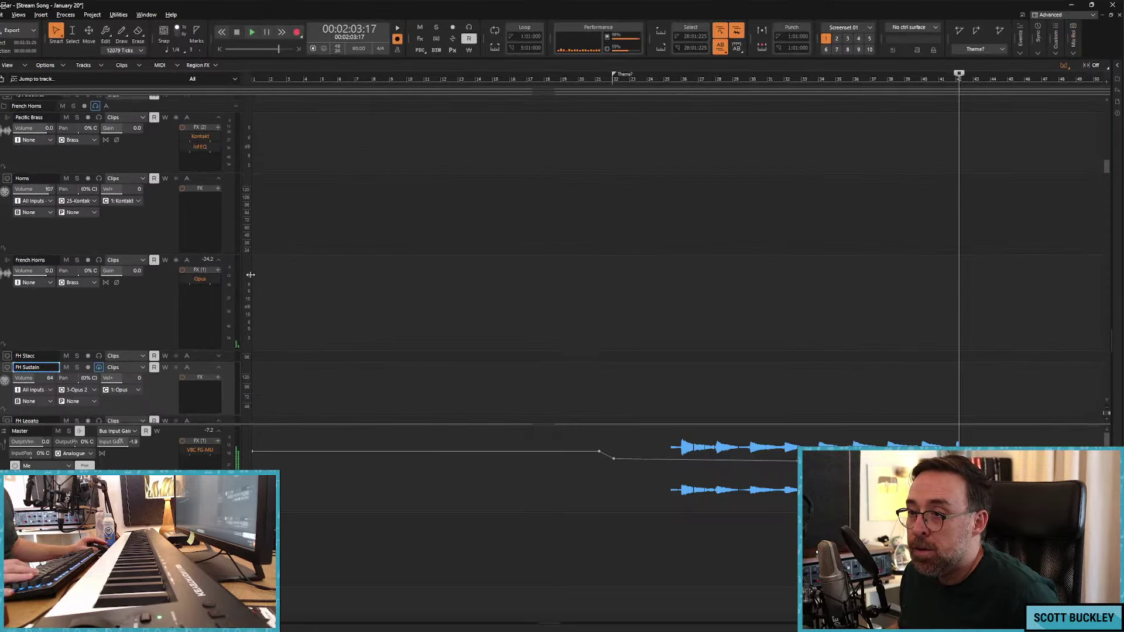
# Step: Insert a new audio track above Pacific Brass in the Low Brass folder, enlarge it, and add a Kontakt soft synth
pyautogui.scroll(-9, 208, 309)
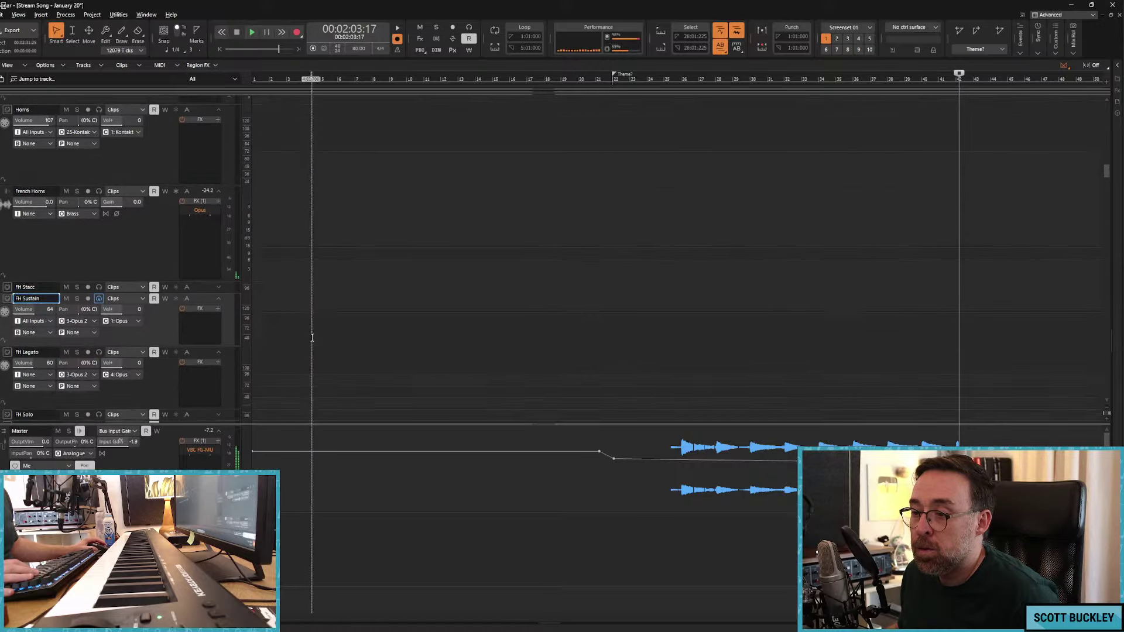
pyautogui.click(26, 219)
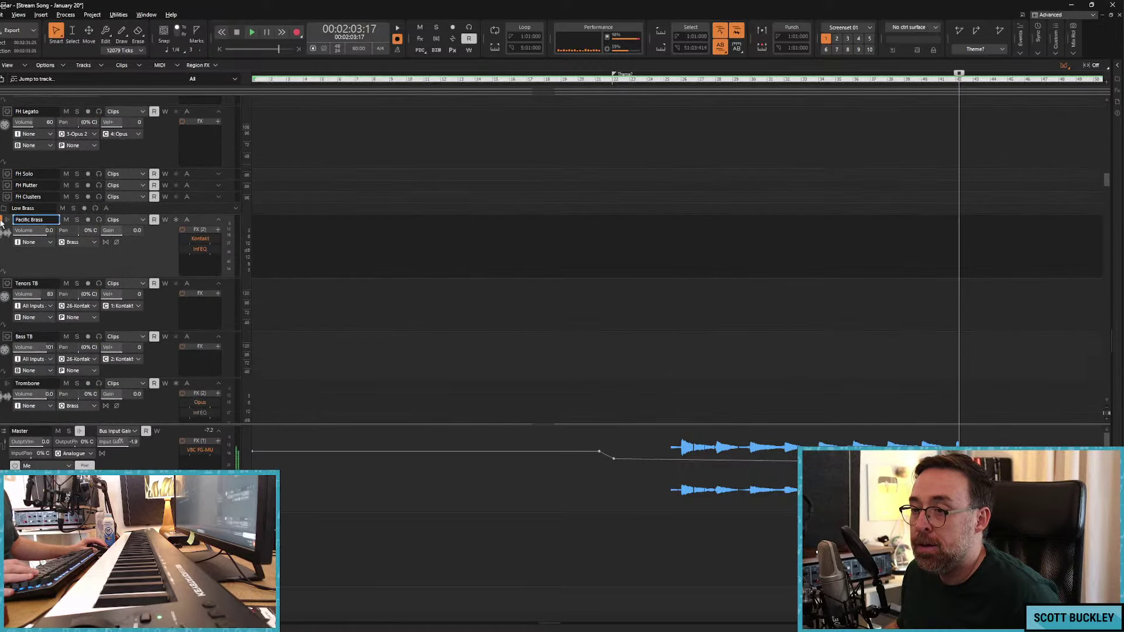
pyautogui.rightClick(26, 223)
pyautogui.click(180, 242)
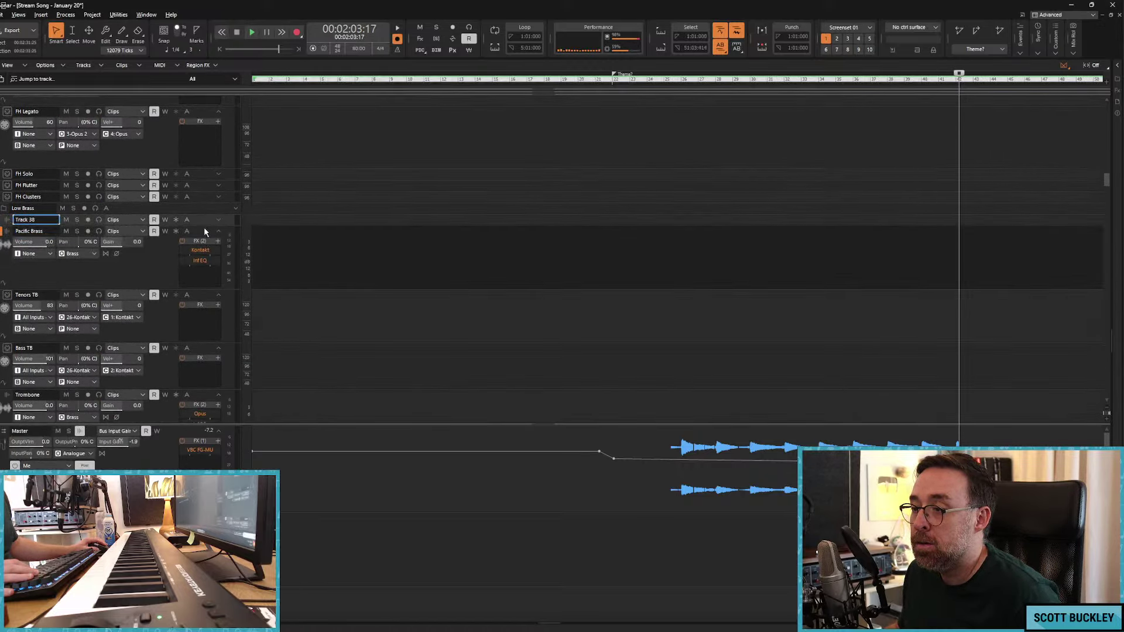
pyautogui.rightClick(208, 275)
pyautogui.moveTo(327, 316)
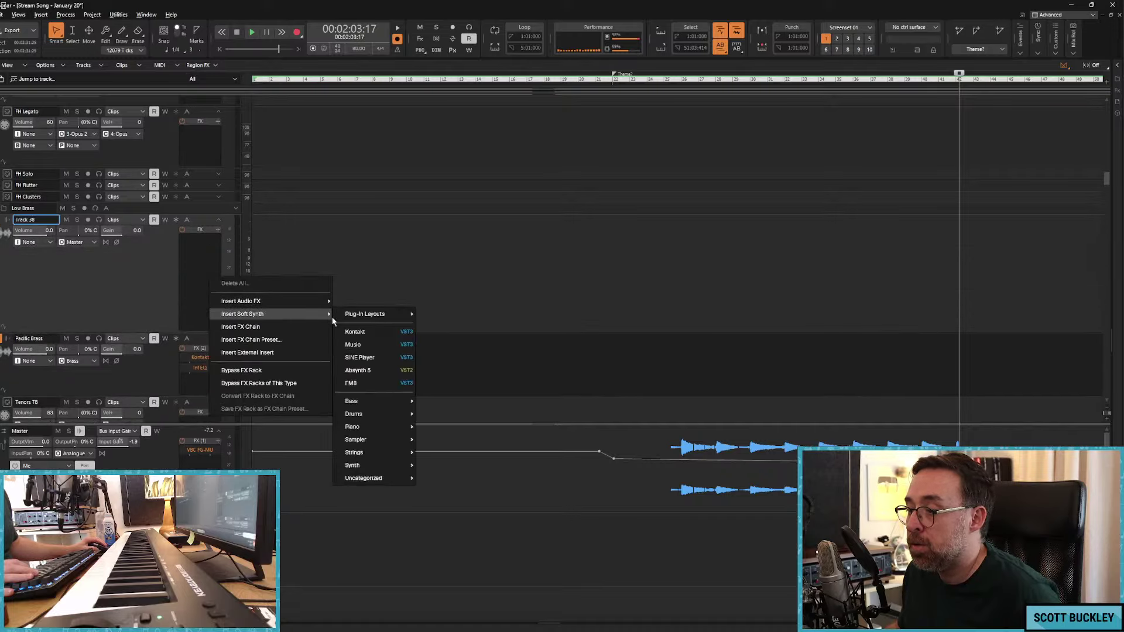
pyautogui.click(450, 323)
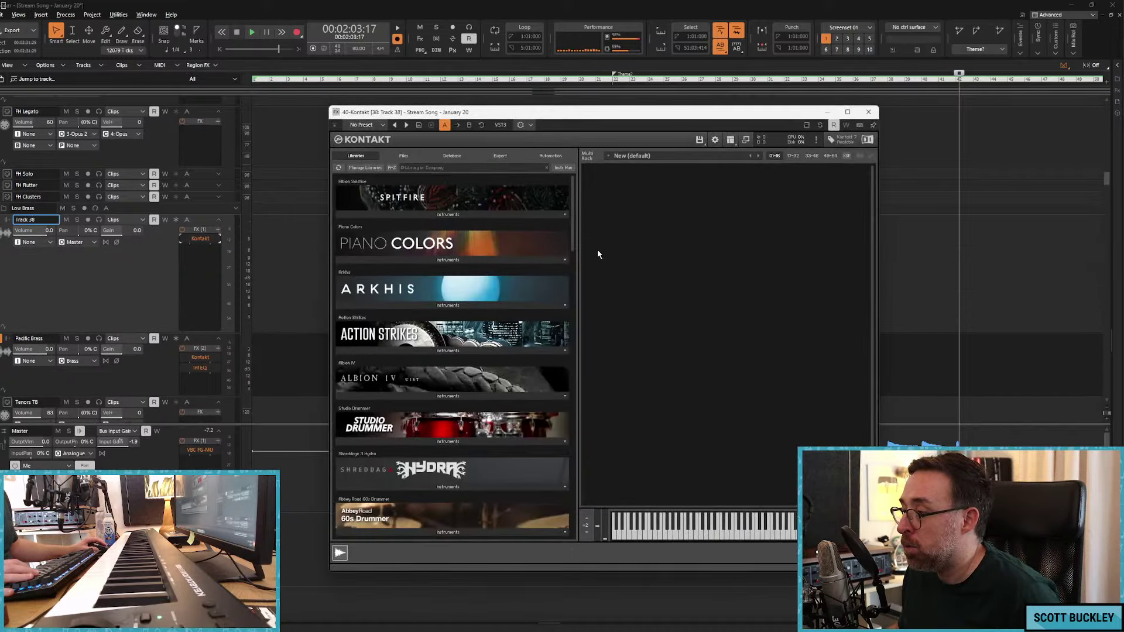
# Step: Load the Brass Low.nki instrument from the Albion V library into Kontakt
pyautogui.moveTo(574, 225); pyautogui.dragTo(577, 328)
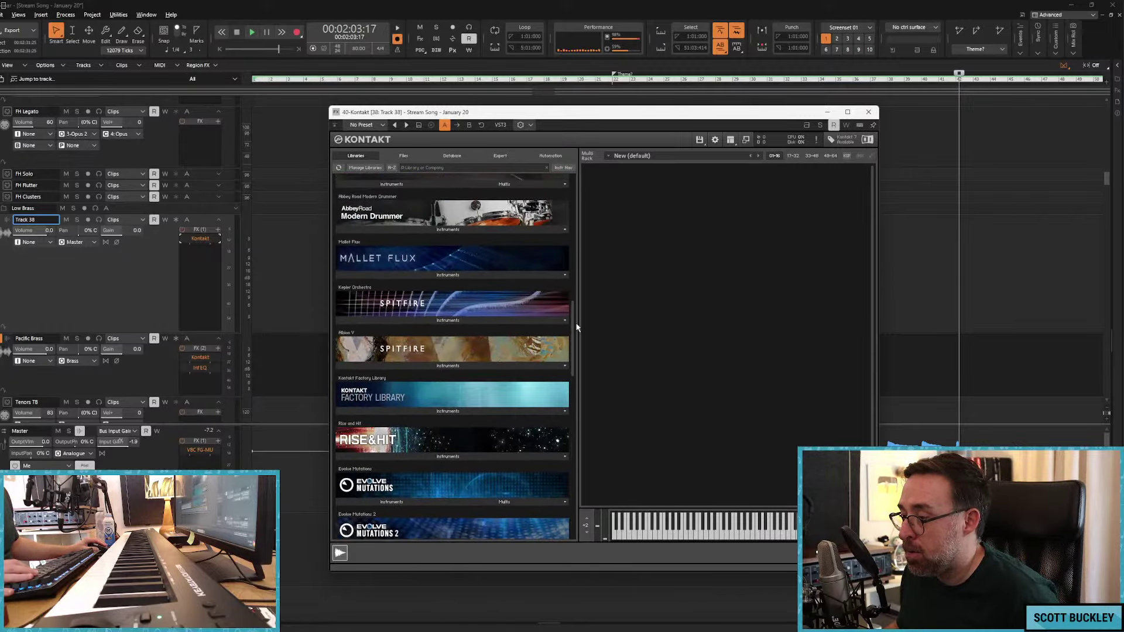
pyautogui.click(450, 367)
pyautogui.click(367, 395)
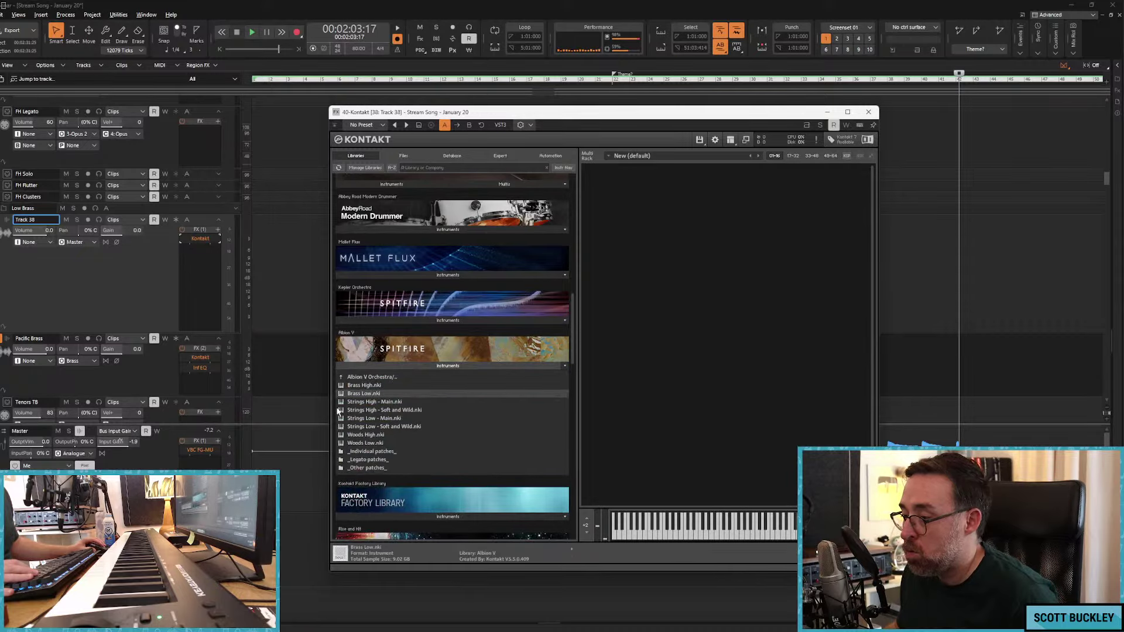
pyautogui.moveTo(364, 394); pyautogui.dragTo(645, 318)
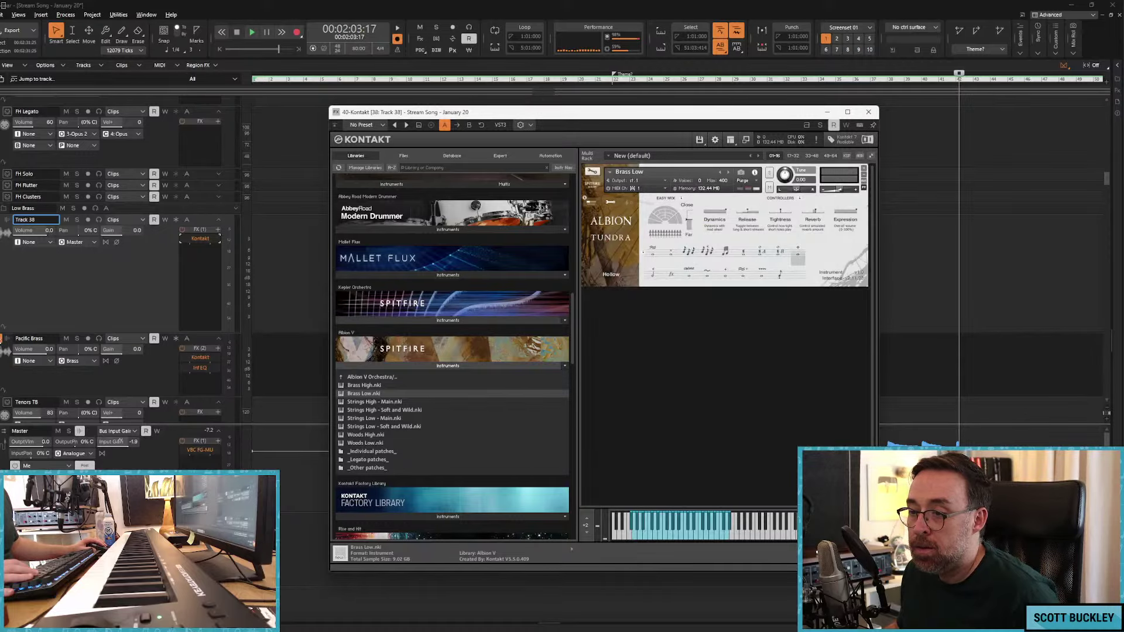
# Step: Insert a MIDI track above Pacific Brass, make it taller, and route it to the 40-Kontakt instrument on channel 1
pyautogui.rightClick(6, 340)
pyautogui.click(45, 52)
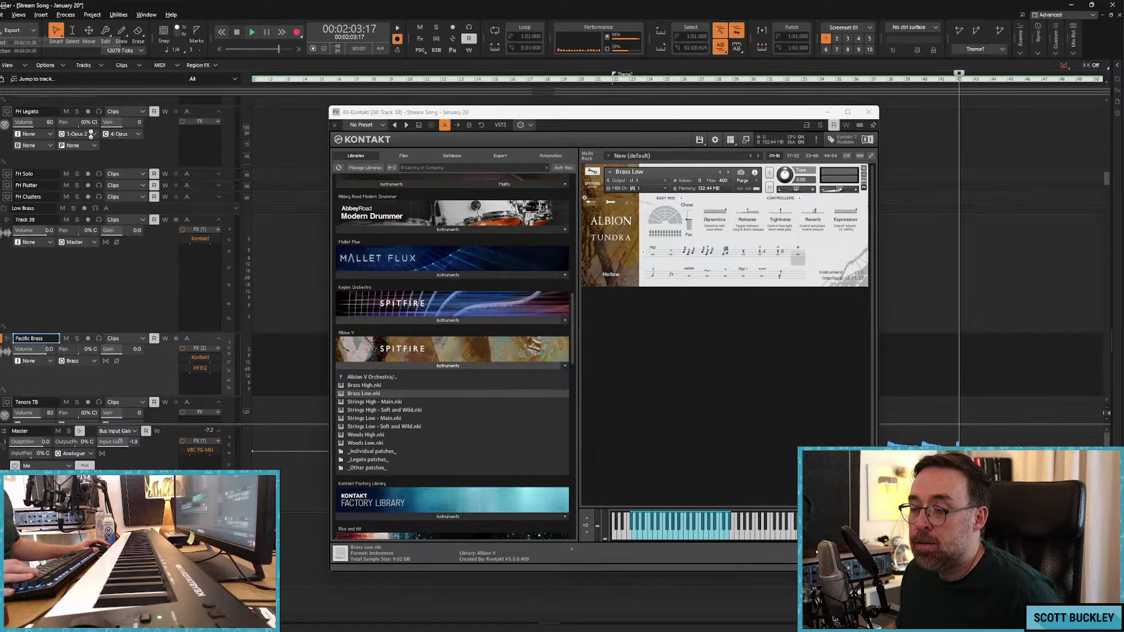
pyautogui.moveTo(199, 349); pyautogui.dragTo(199, 410)
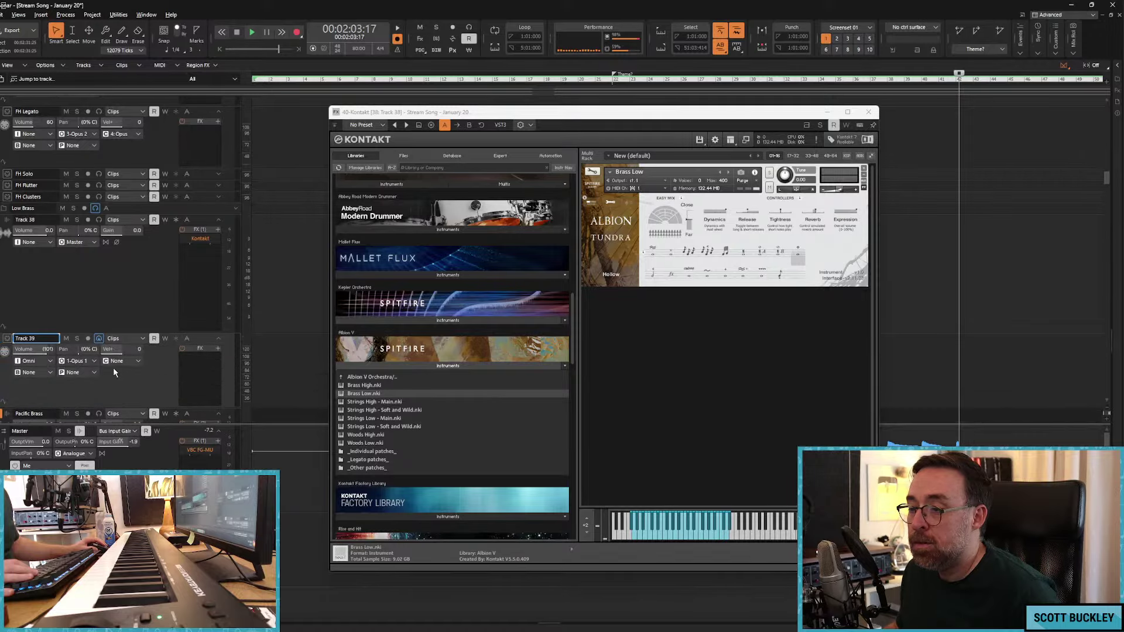
pyautogui.click(94, 361)
pyautogui.click(120, 440)
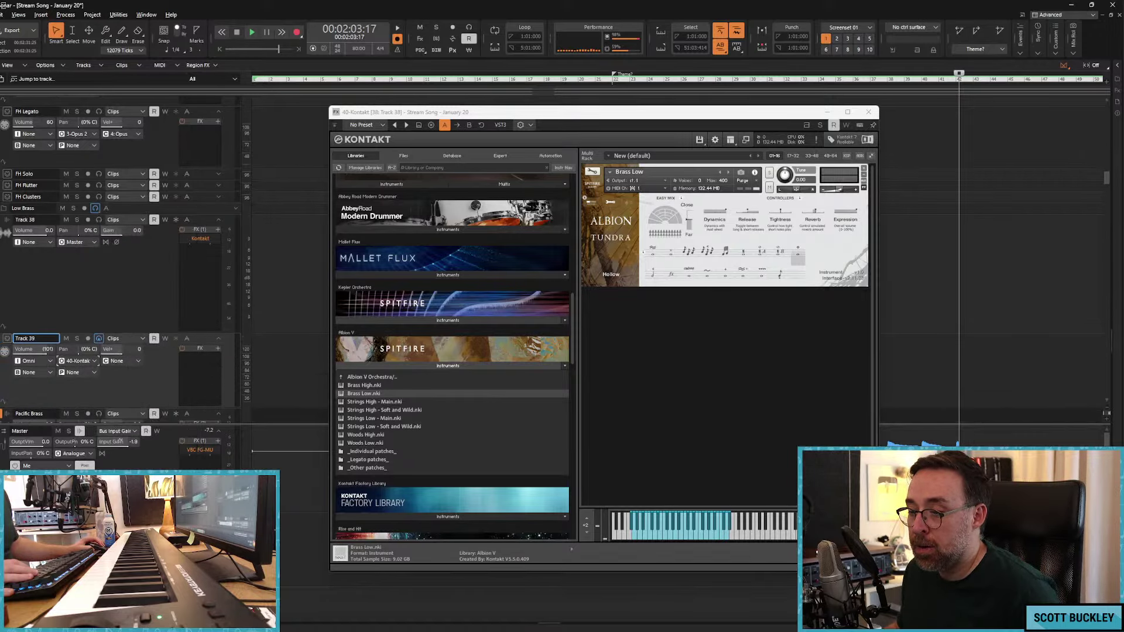
pyautogui.click(129, 361)
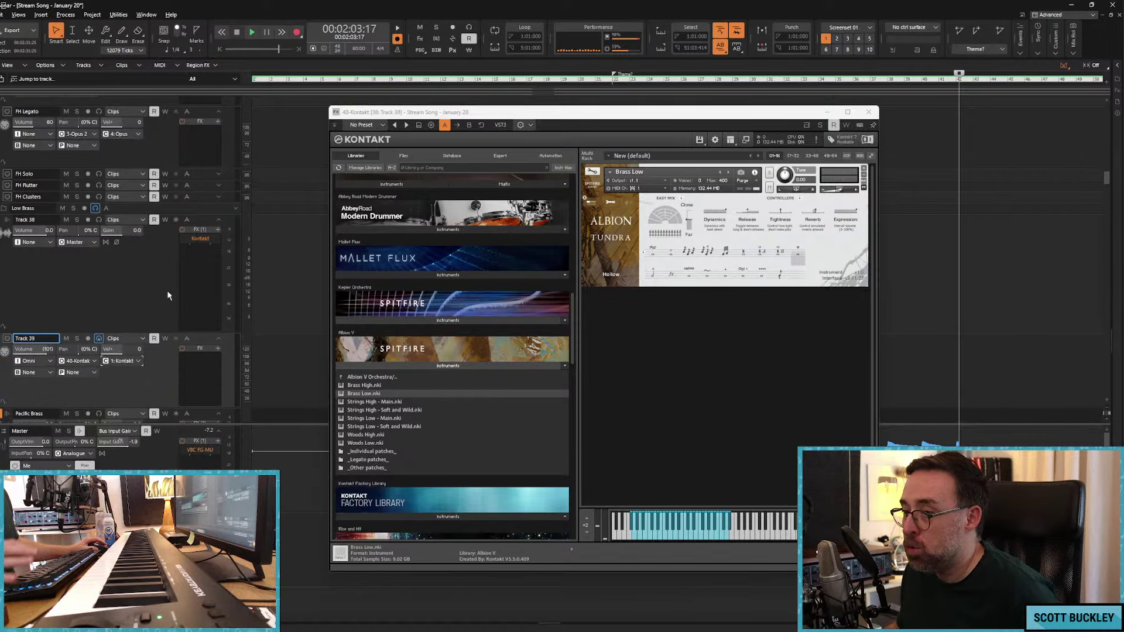
# Step: Route Track 38 to the Brass bus and set Track 39's volume to 93, with the Kontakt window out of the way
pyautogui.click(90, 247)
pyautogui.click(134, 430)
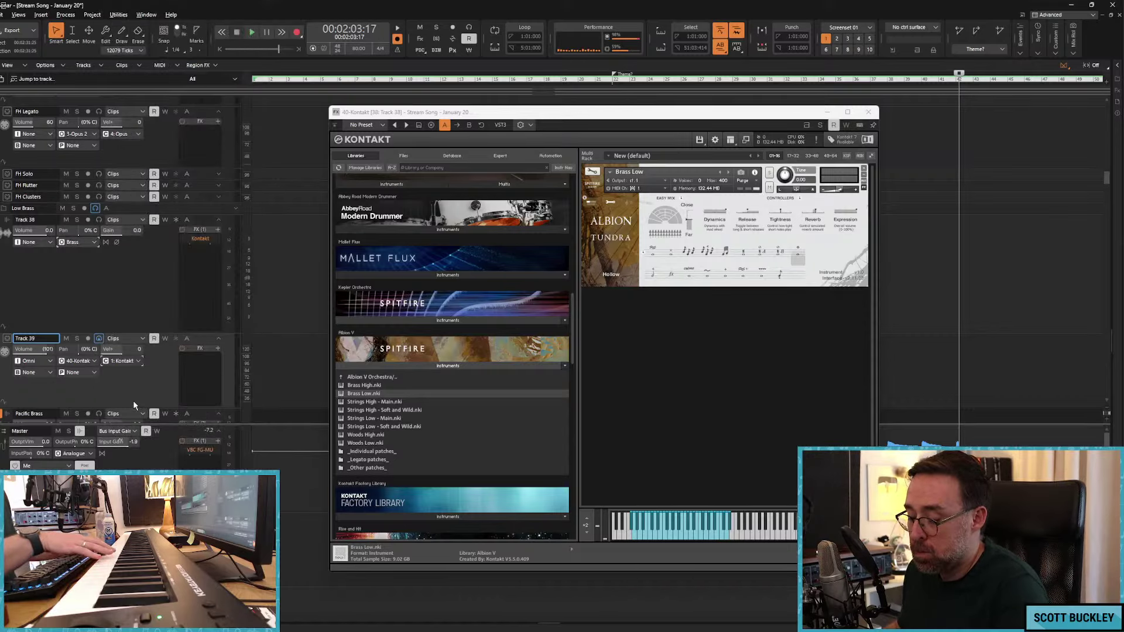
pyautogui.click(826, 112)
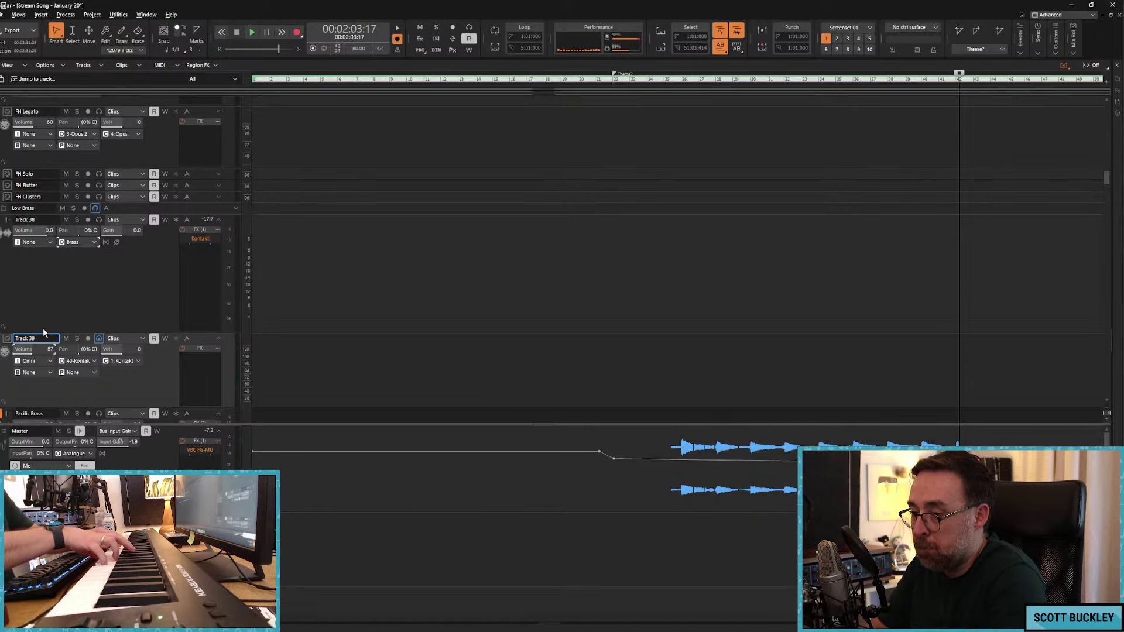
pyautogui.moveTo(32, 349); pyautogui.dragTo(46, 349)
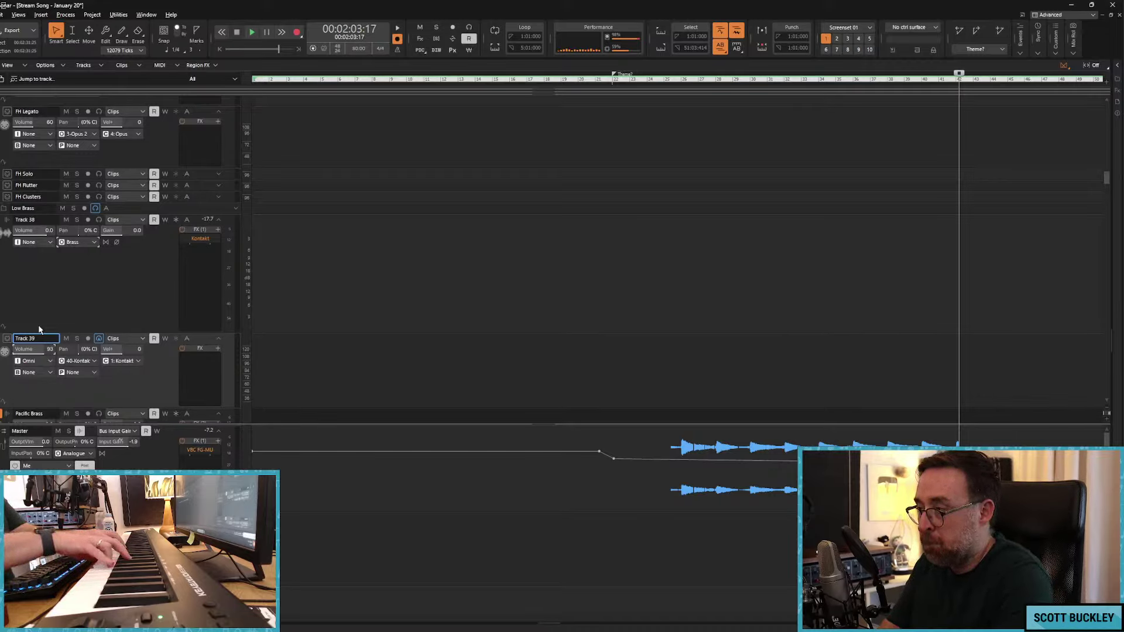
# Step: Play back from about measure 20 and record a low brass part on Track 39 from the Theme marker to about measure 46
pyautogui.hscroll(2, 314, 133)
pyautogui.click(524, 101)
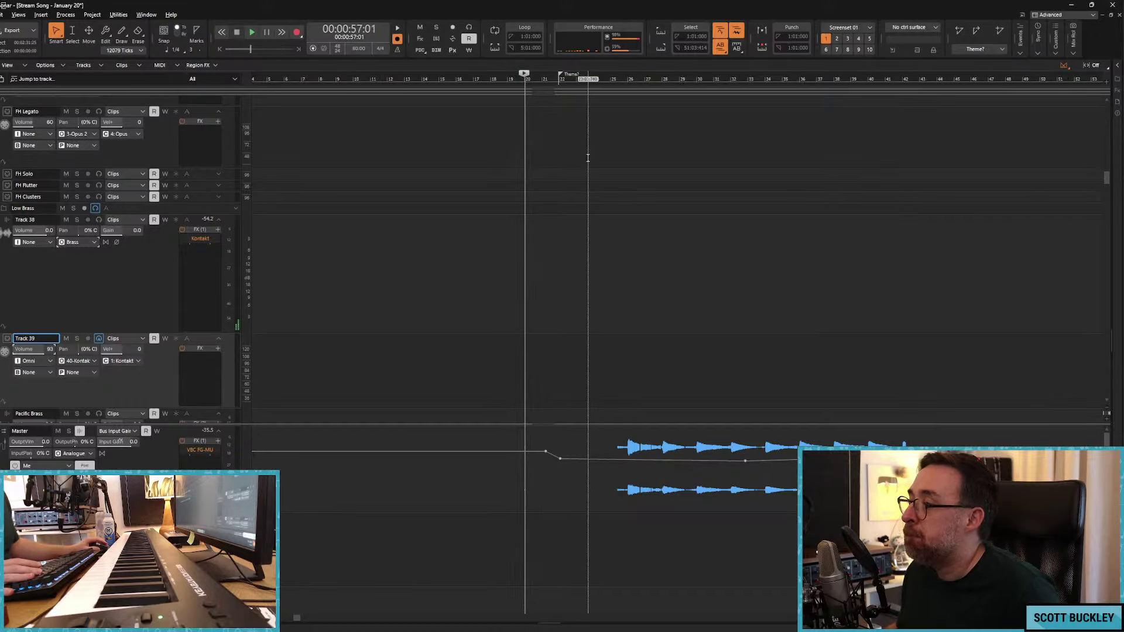
pyautogui.press('space')
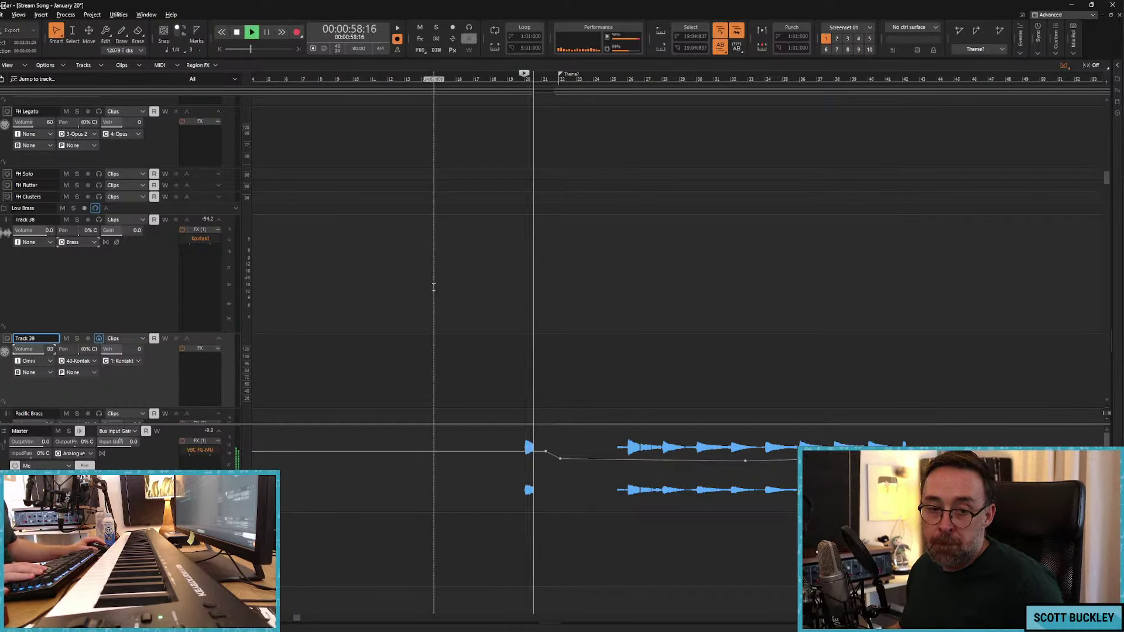
pyautogui.press('r')
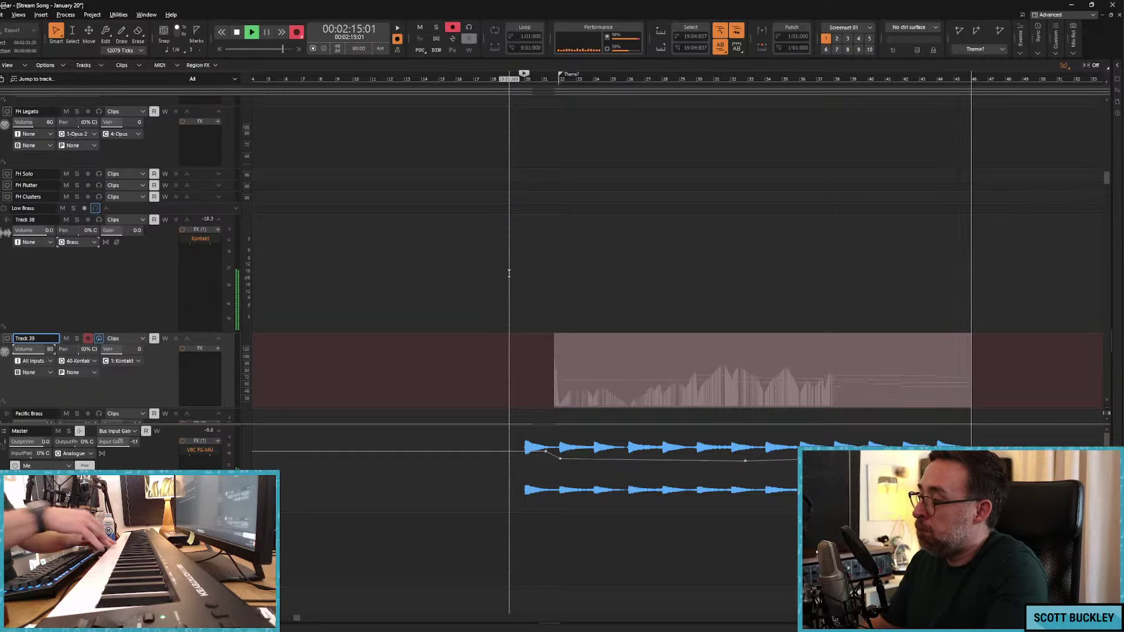
pyautogui.press('space')
# Step: Try to re-record the end of the low brass part from about measure 38, with a short playback lead-in
pyautogui.click(795, 295)
pyautogui.press('space')
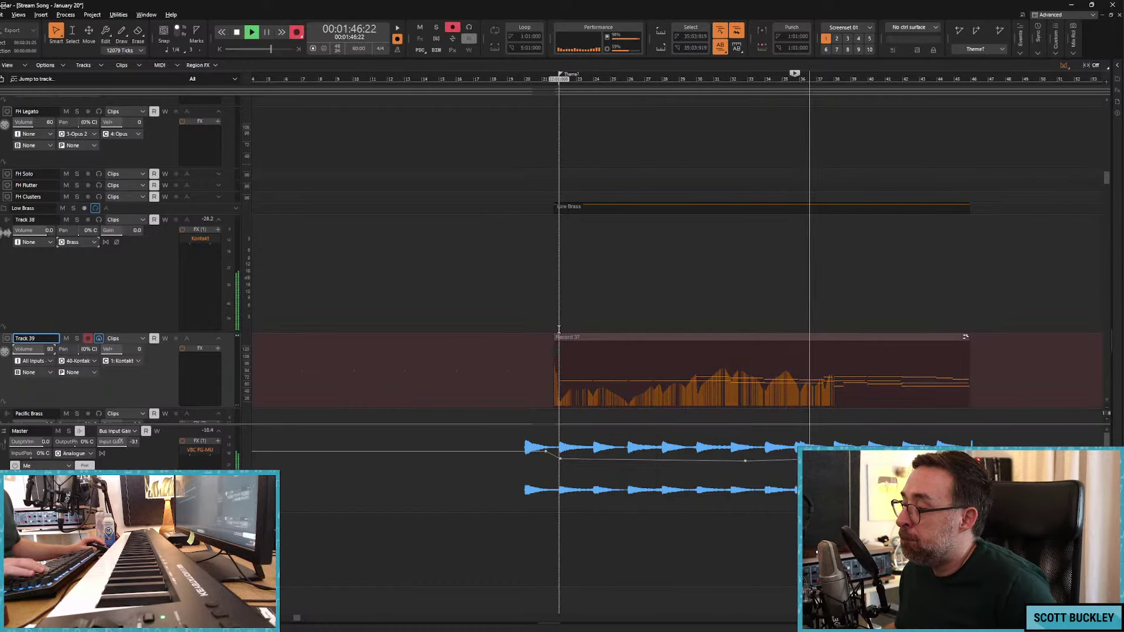
pyautogui.press('r')
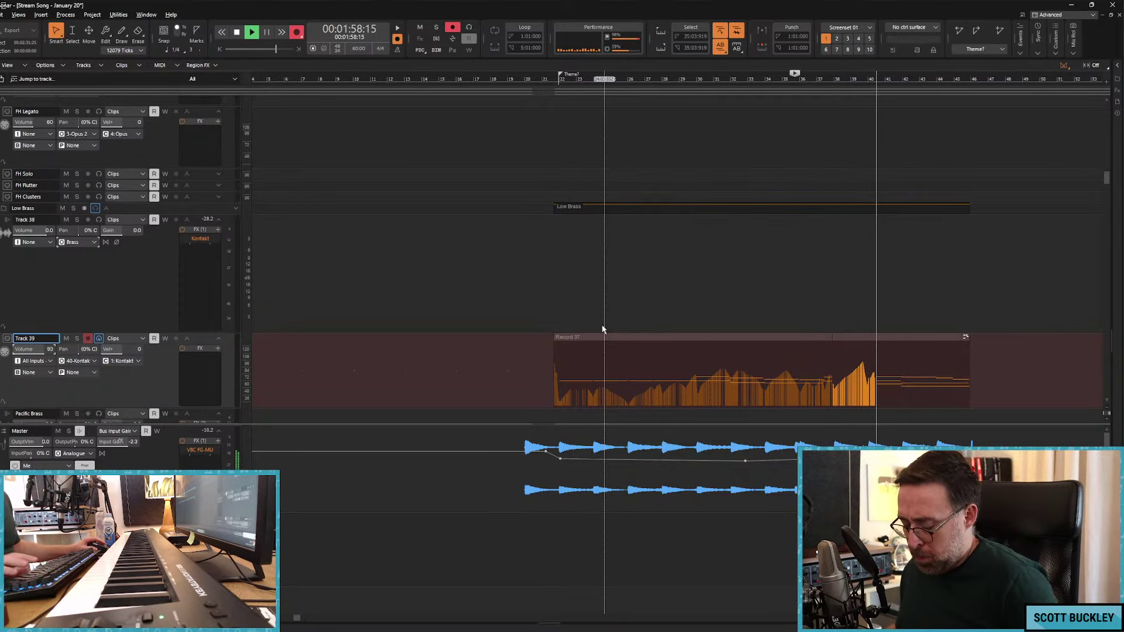
pyautogui.press('space')
# Step: Check the project's recording mode and take behavior settings in the preferences
pyautogui.press('p')
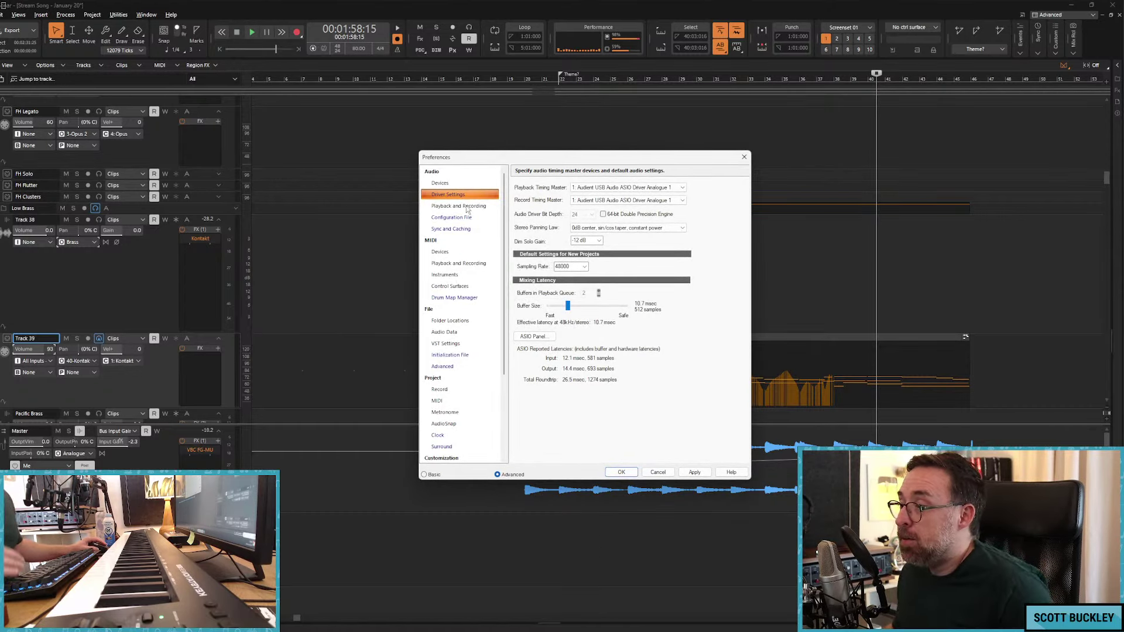
pyautogui.click(440, 390)
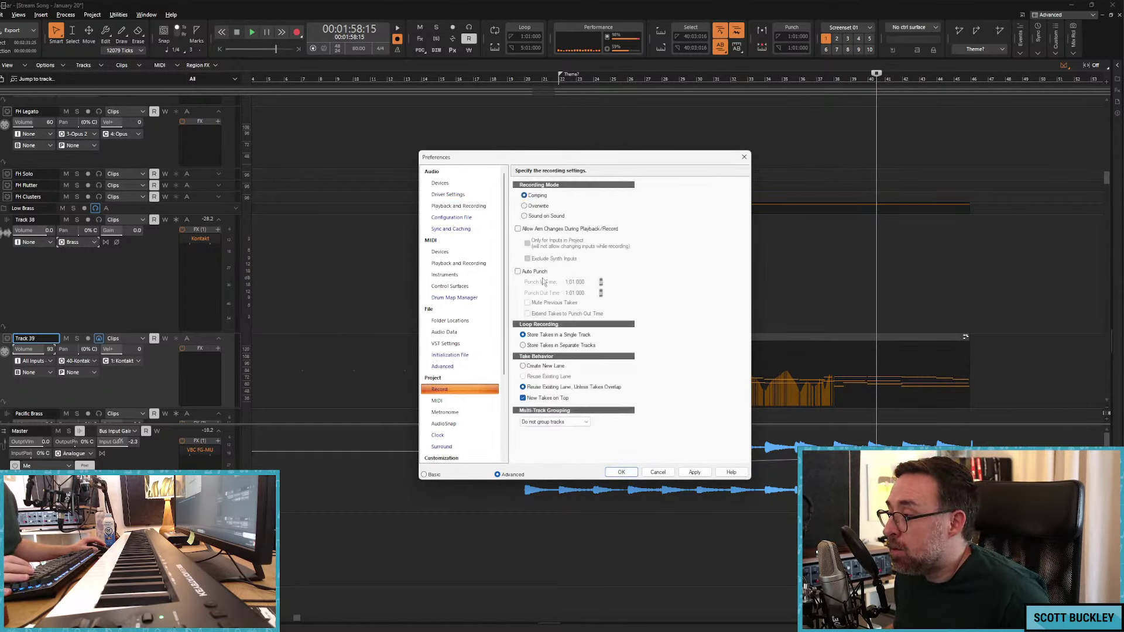
pyautogui.click(622, 471)
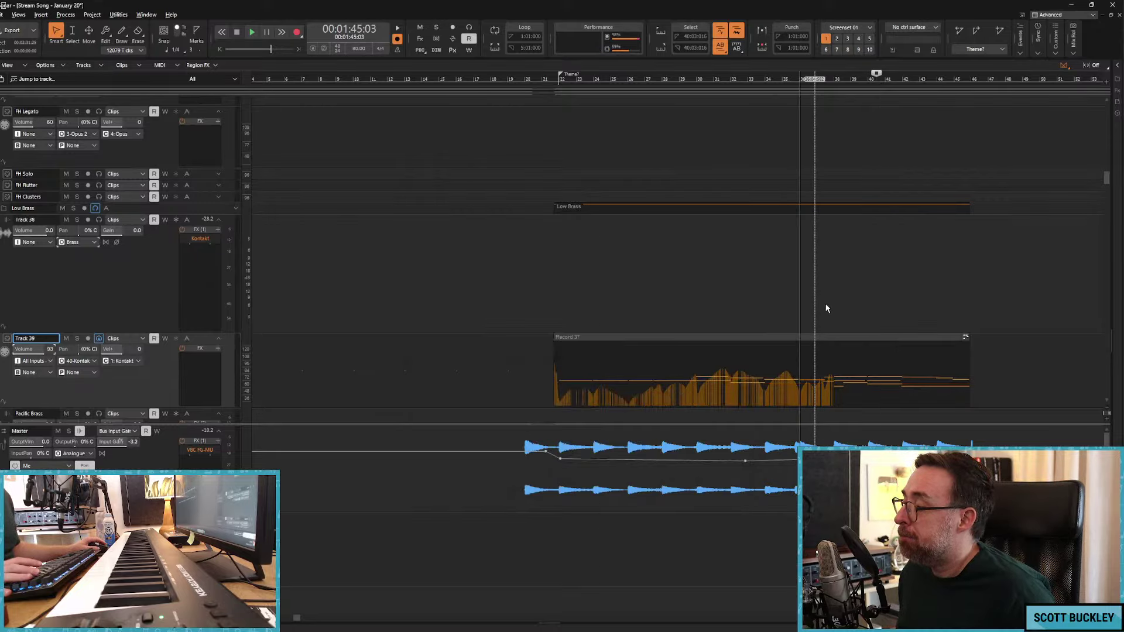
# Step: Re-record the end of the Track 39 part from about measure 38 to measure 46
pyautogui.click(800, 299)
pyautogui.press('r')
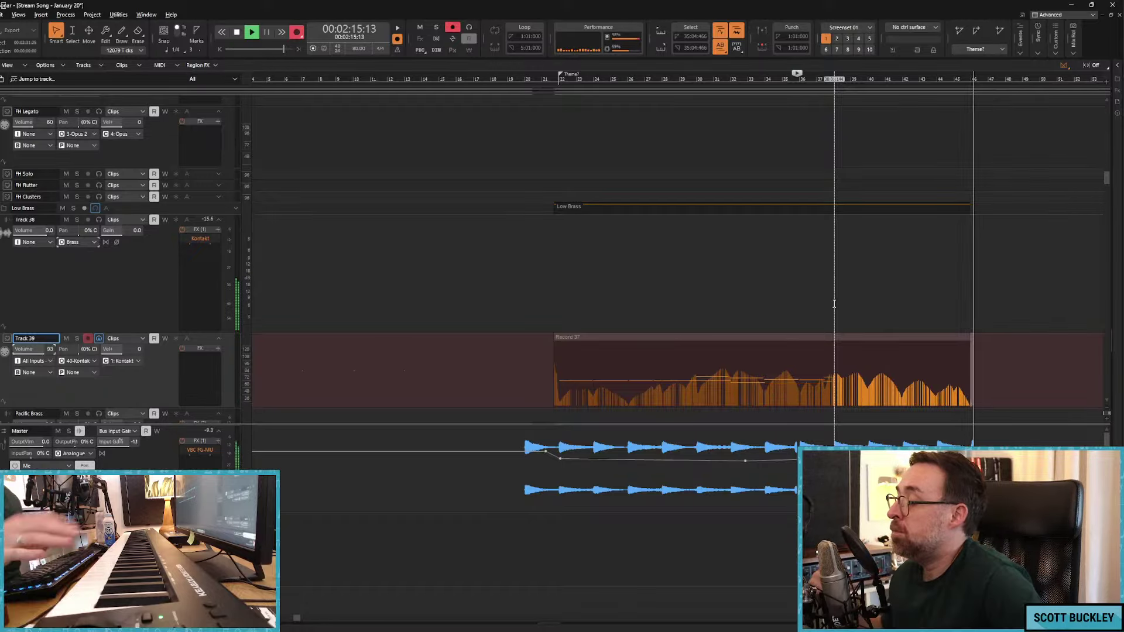
pyautogui.press('space')
# Step: Return the playhead to about measure 18 and rename Track 39 as Hollow brass and Track 38 as Tundra Brass
pyautogui.click(494, 288)
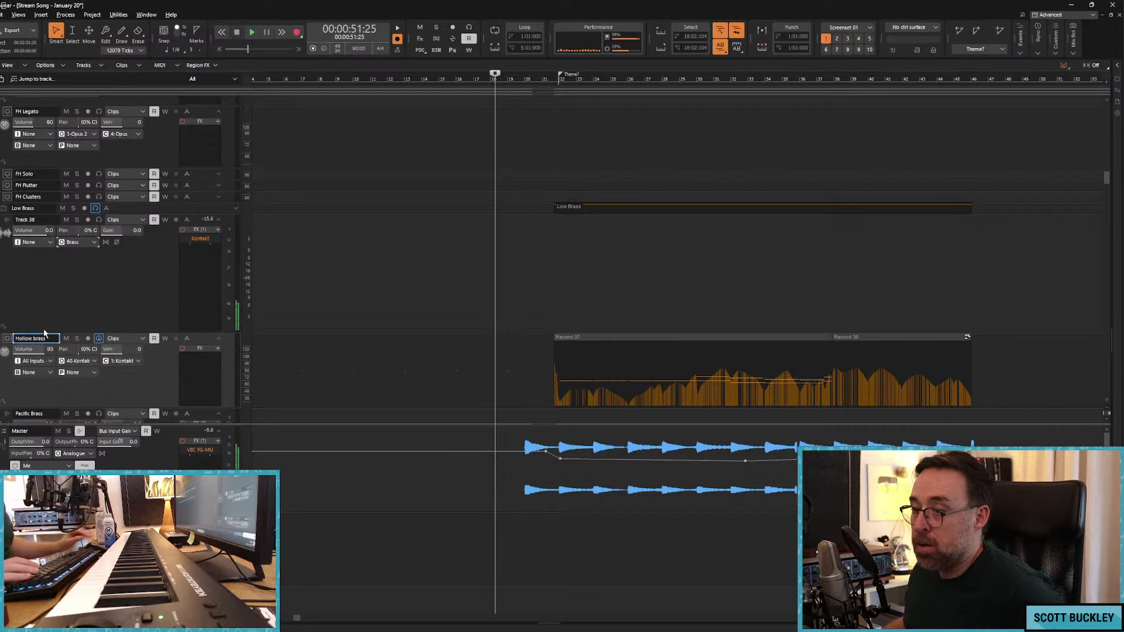
pyautogui.hotkey('shift', 'Tab')
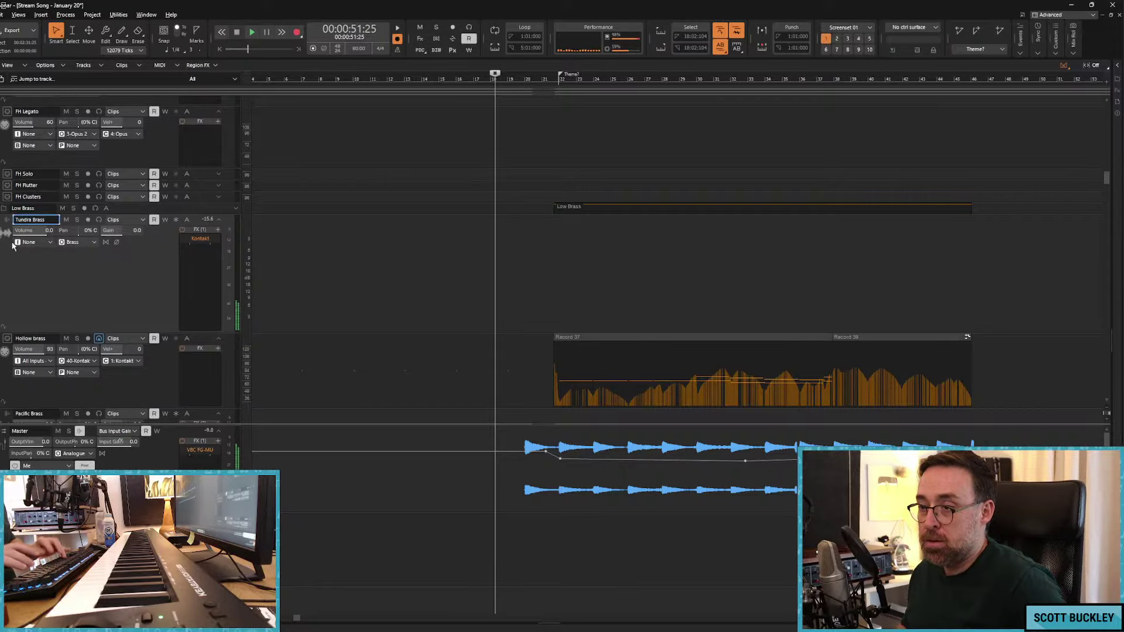
# Step: Show the channel 1 volume automation on the Hollow brass track and reduce the height of the Tundra Brass track
pyautogui.click(143, 339)
pyautogui.moveTo(215, 373)
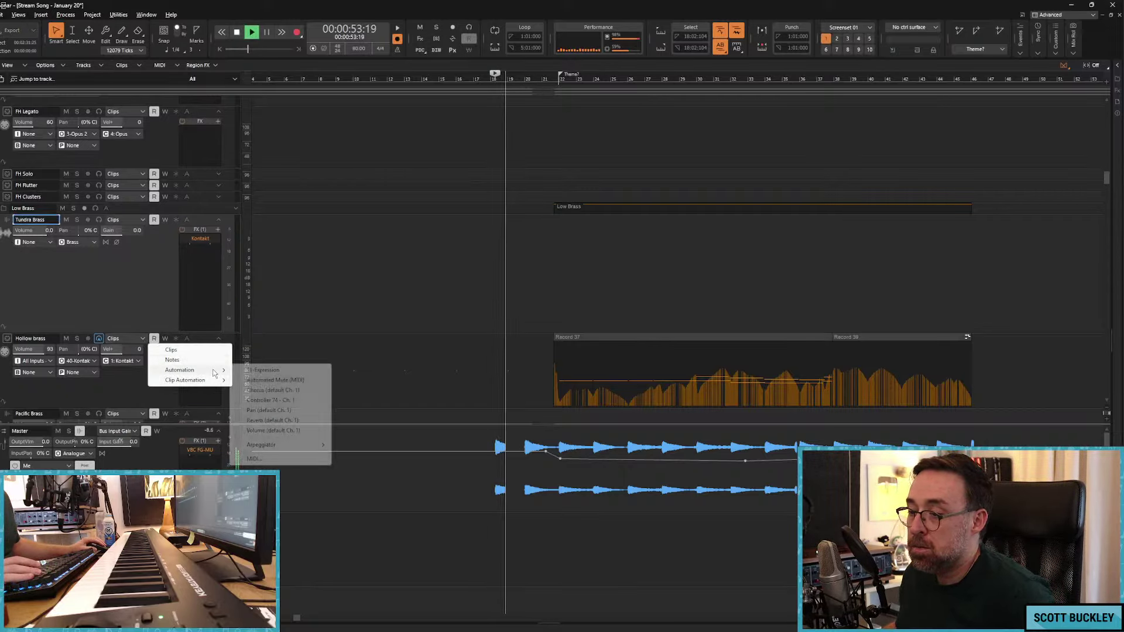
pyautogui.click(273, 430)
pyautogui.moveTo(209, 332); pyautogui.dragTo(206, 276)
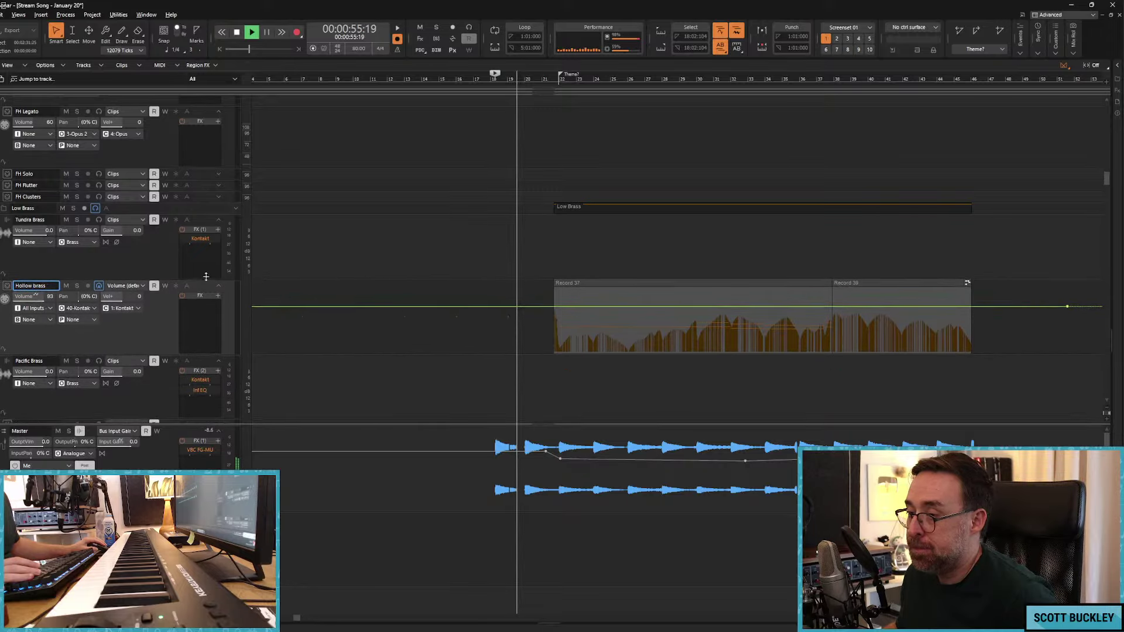
# Step: Shape the Hollow brass volume envelope with swells and dips across both recorded clips, lowering it at the start and end
pyautogui.moveTo(551, 306); pyautogui.dragTo(553, 325)
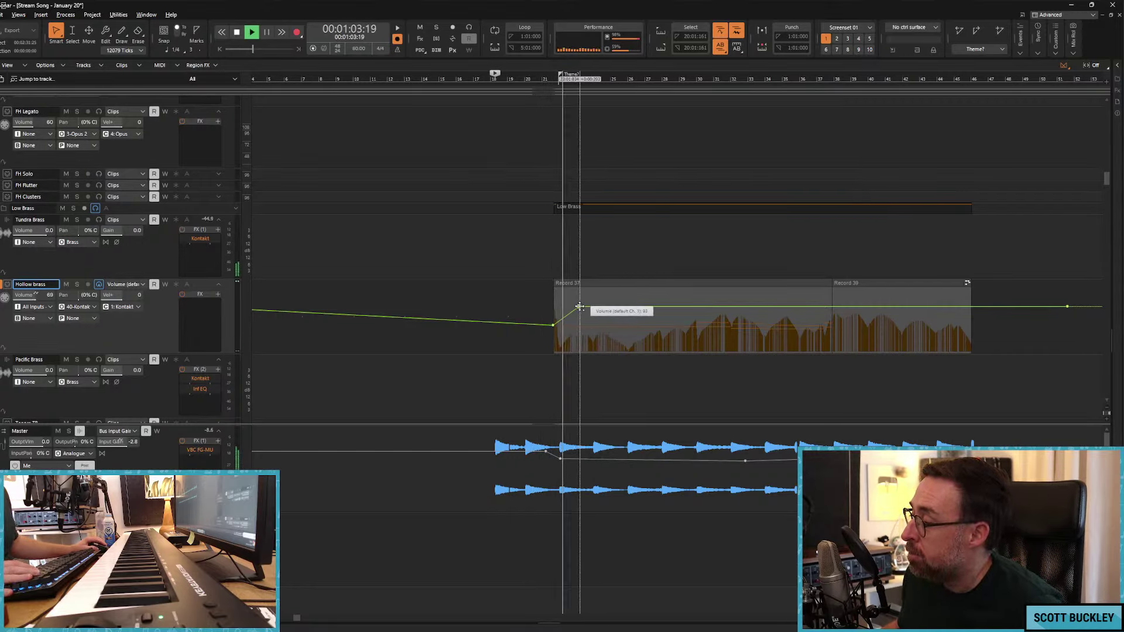
pyautogui.moveTo(579, 306)
pyautogui.mouseDown()
pyautogui.moveTo(626, 308)
pyautogui.moveTo(628, 325)
pyautogui.moveTo(646, 307)
pyautogui.moveTo(827, 316)
pyautogui.mouseUp()
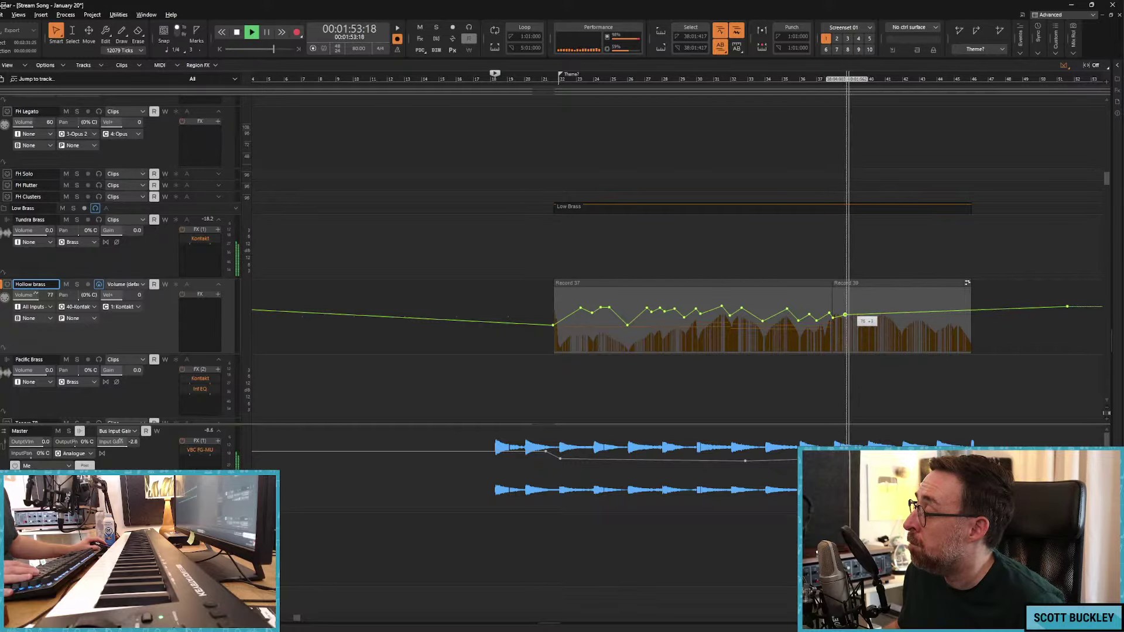
pyautogui.moveTo(844, 314); pyautogui.dragTo(848, 314)
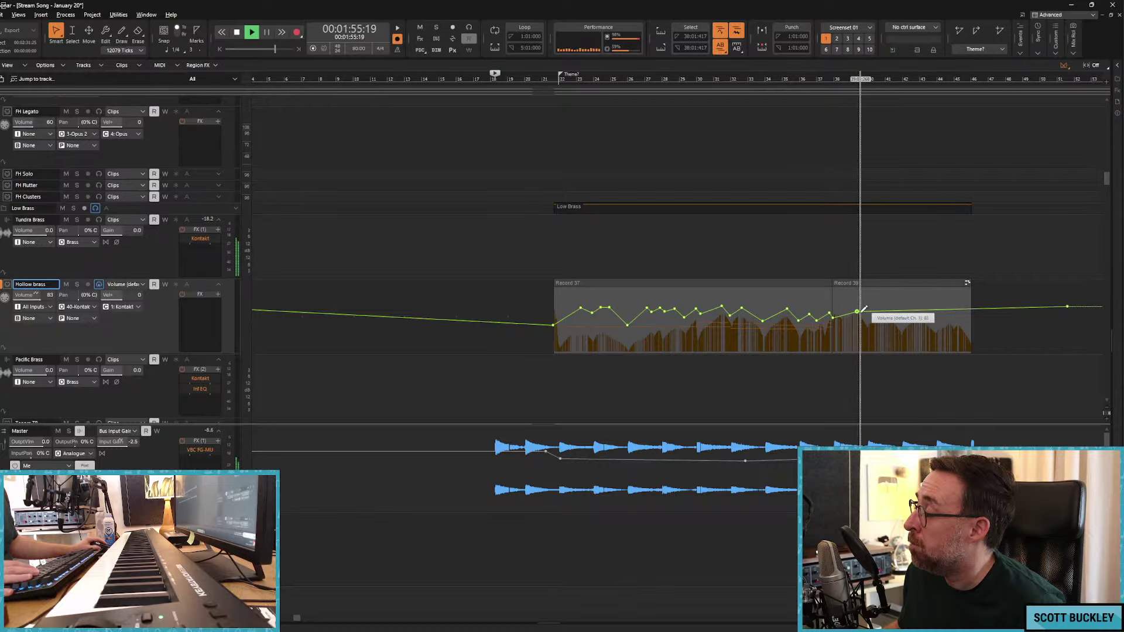
pyautogui.moveTo(866, 319)
pyautogui.mouseDown()
pyautogui.moveTo(965, 314)
pyautogui.moveTo(971, 327)
pyautogui.mouseUp()
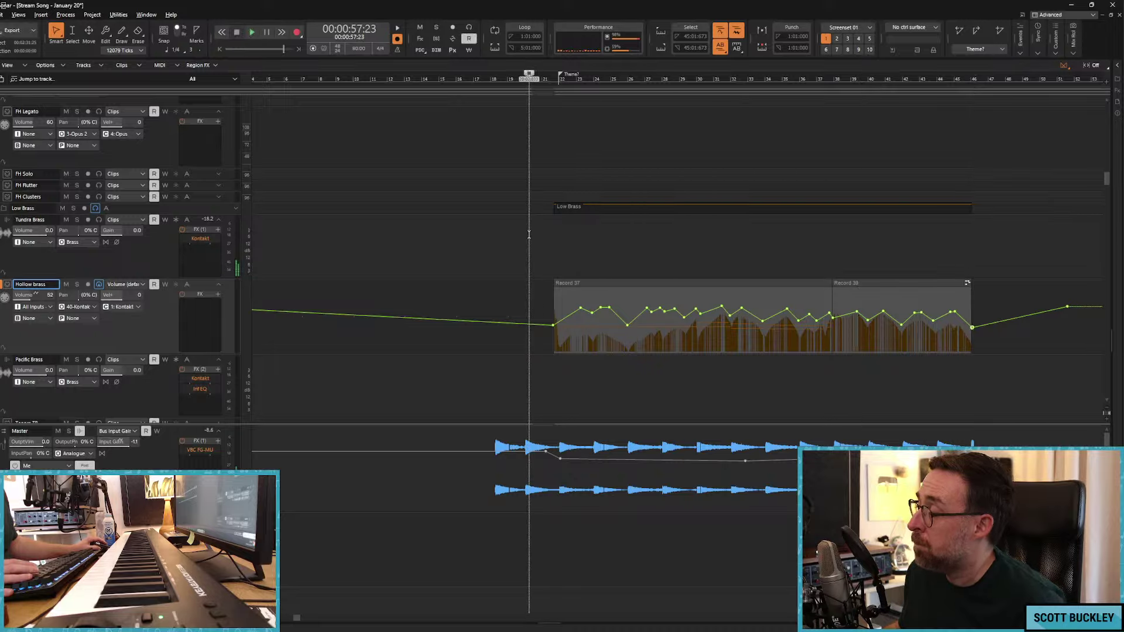
# Step: Play the song from the start and rename Track 4, below the Solstice track, as Drones
pyautogui.press('w')
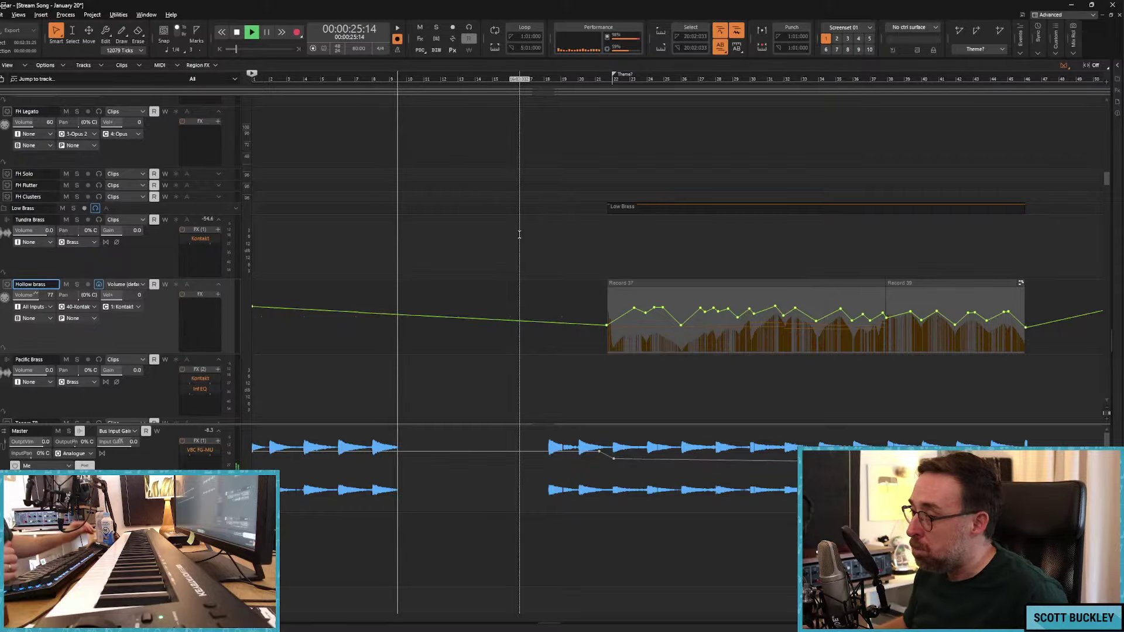
pyautogui.scroll(3, 332, 227)
pyautogui.scroll(10, 332, 227)
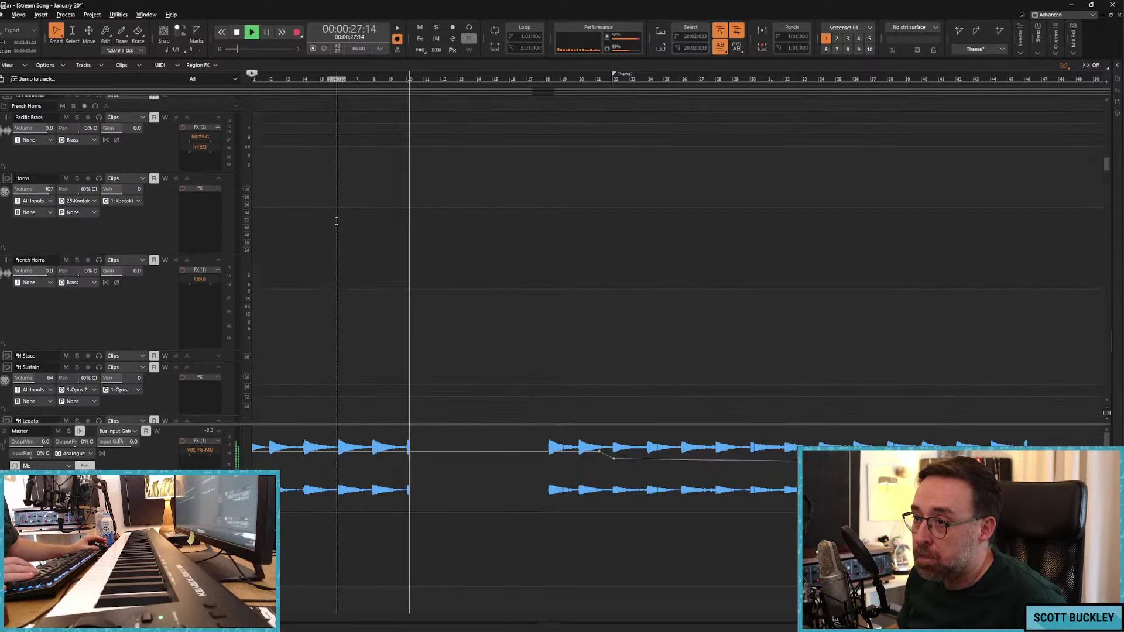
pyautogui.scroll(8, 336, 220)
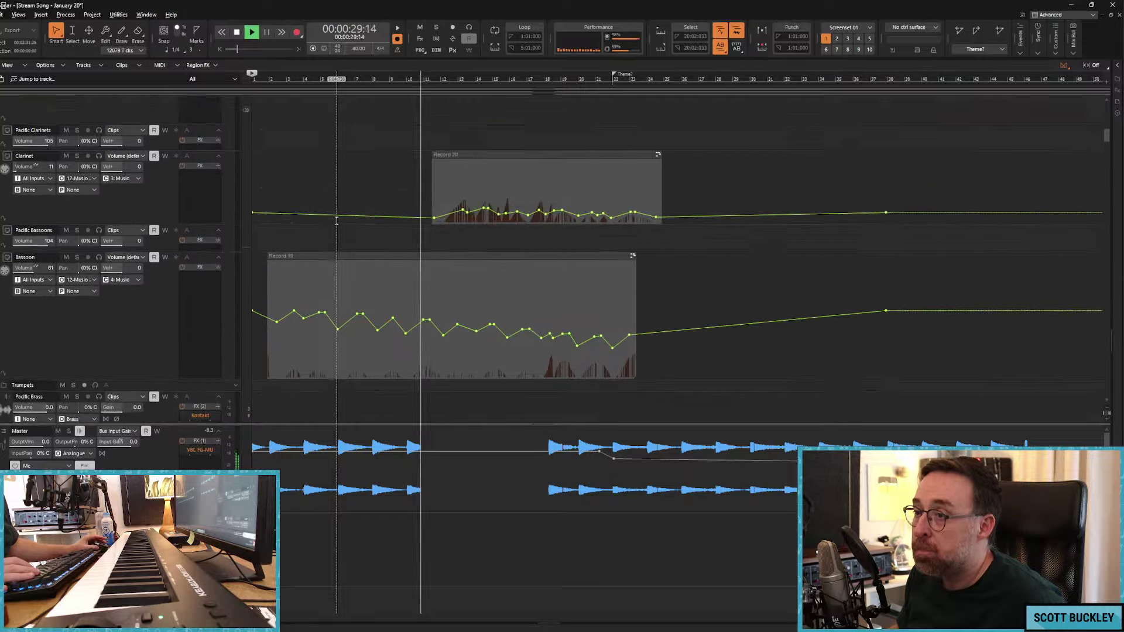
pyautogui.scroll(10, 336, 220)
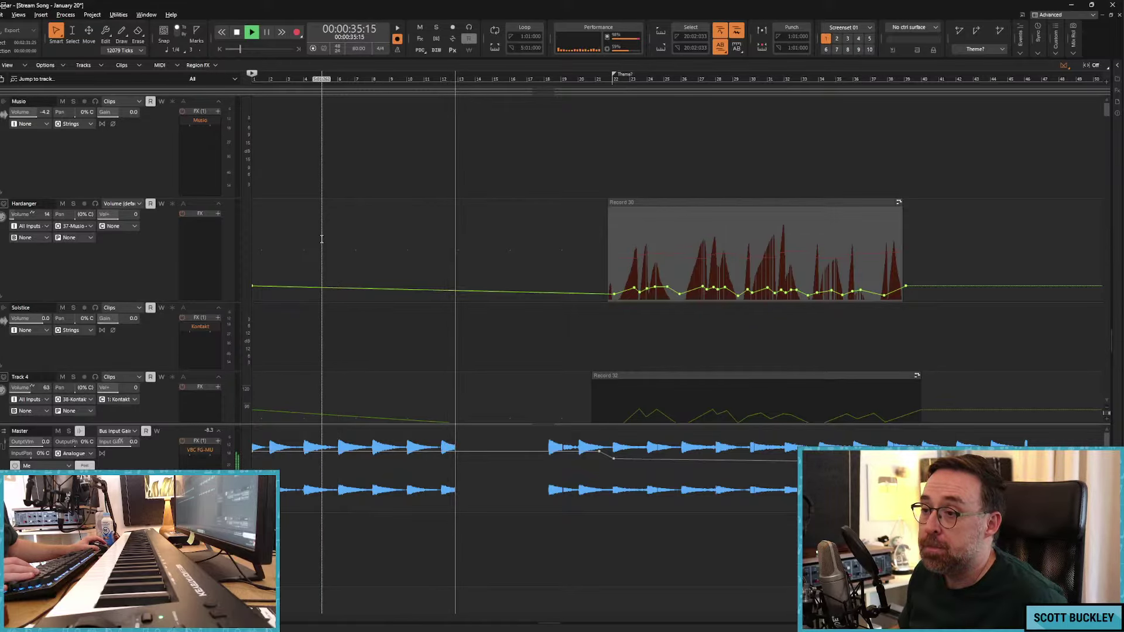
pyautogui.scroll(-1, 321, 242)
pyautogui.scroll(-1, 321, 241)
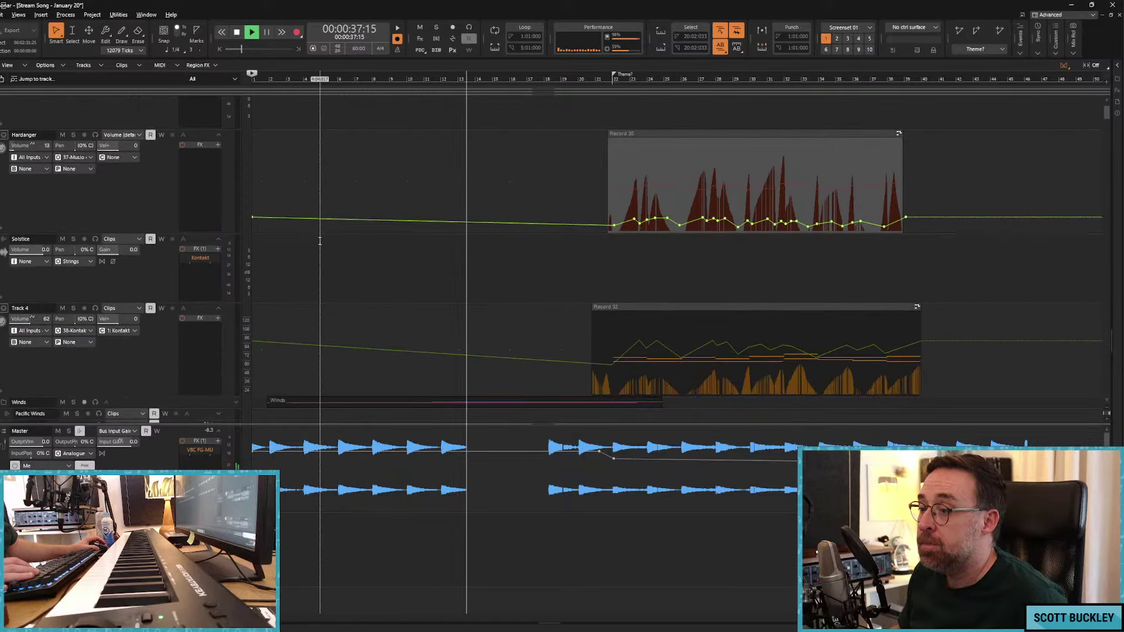
pyautogui.scroll(-2, 319, 240)
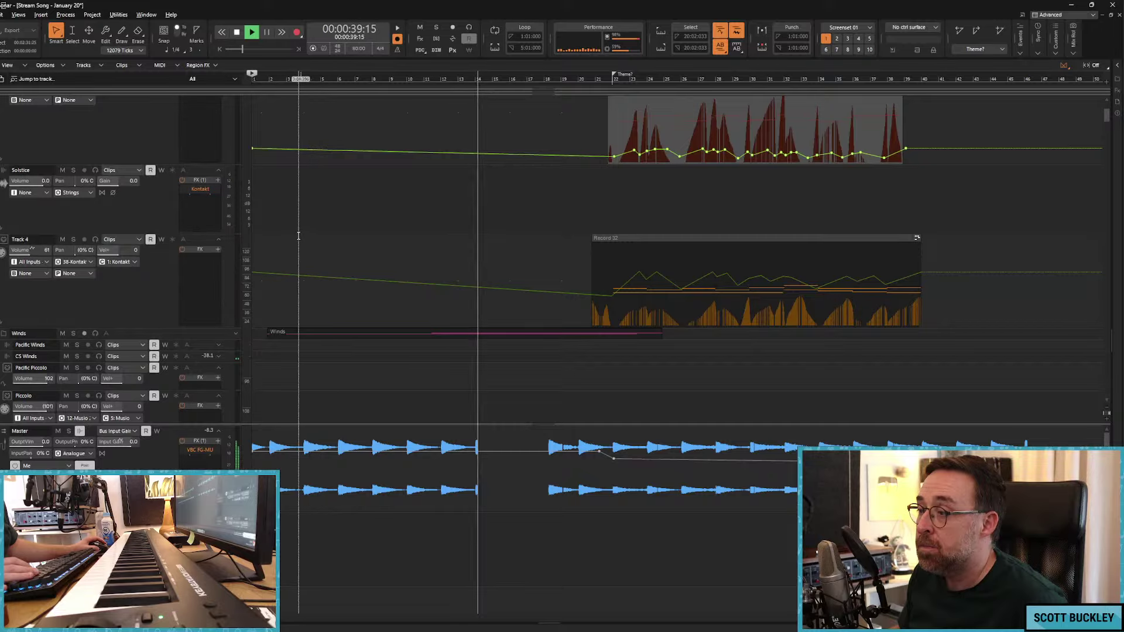
pyautogui.doubleClick(46, 239)
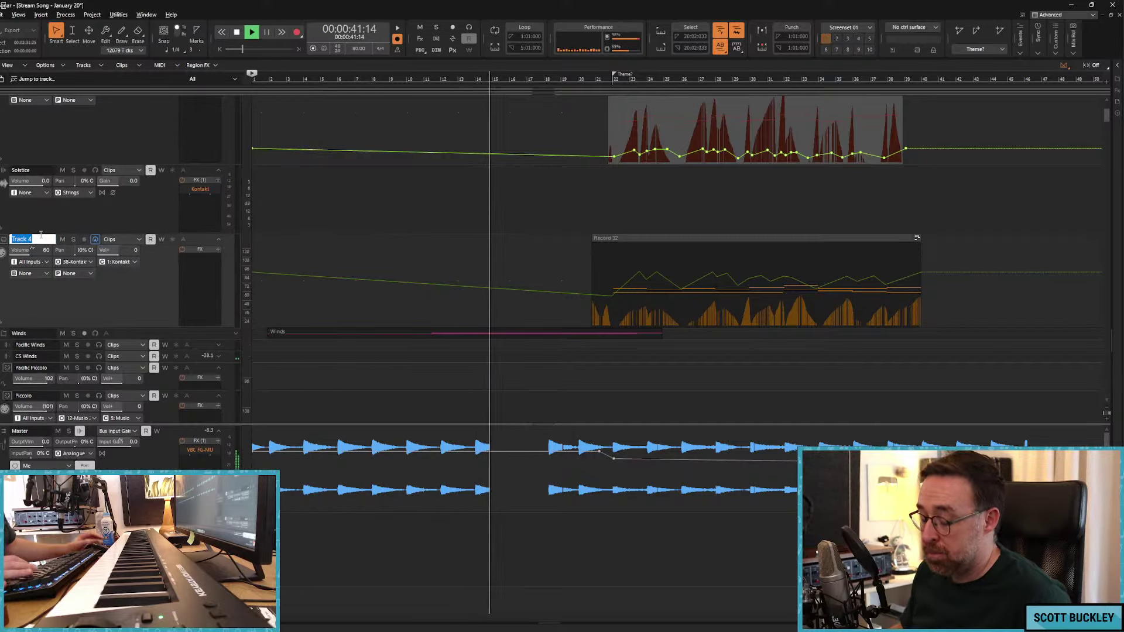
pyautogui.write('Bellows')
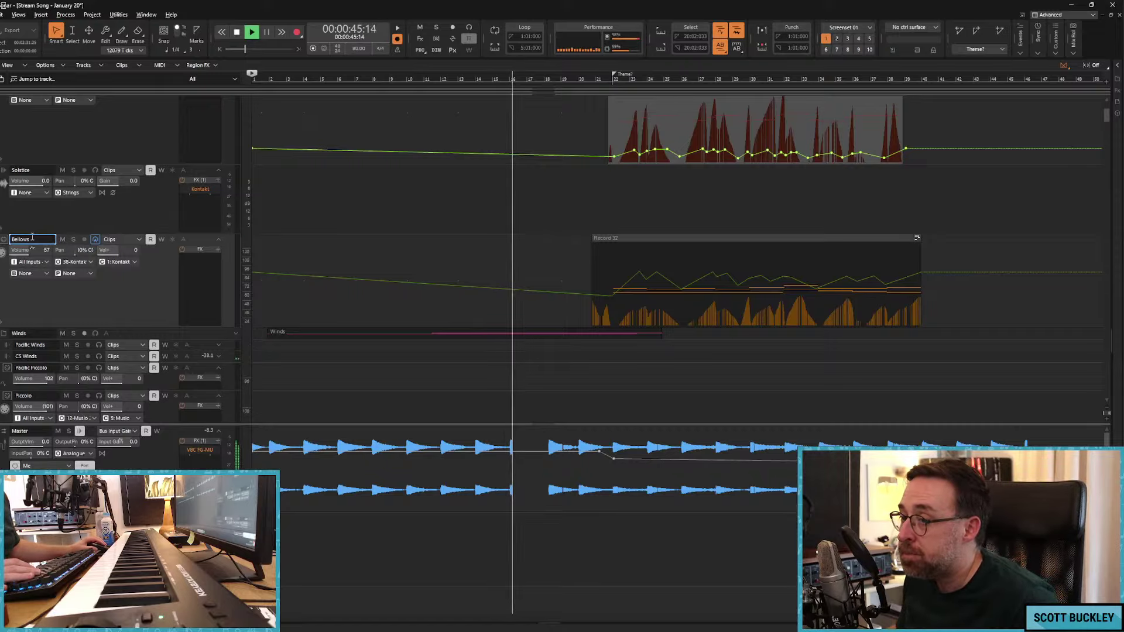
pyautogui.doubleClick(29, 237)
pyautogui.write('Drones')
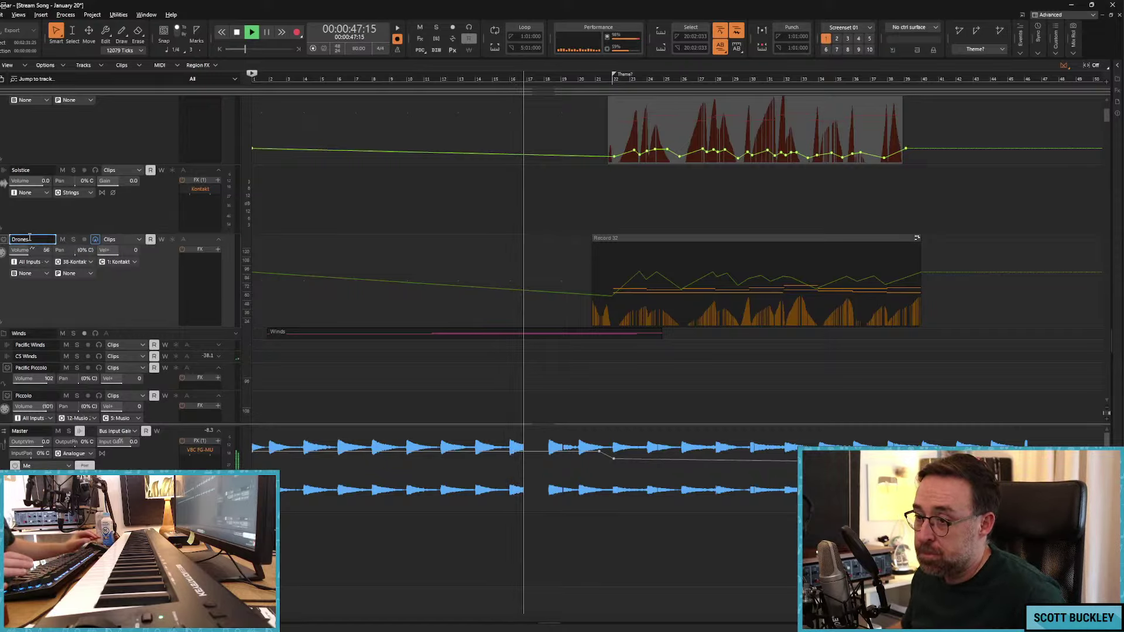
# Step: Raise the master input gain envelope point at about measure 22 slightly during playback
pyautogui.scroll(-6, 363, 240)
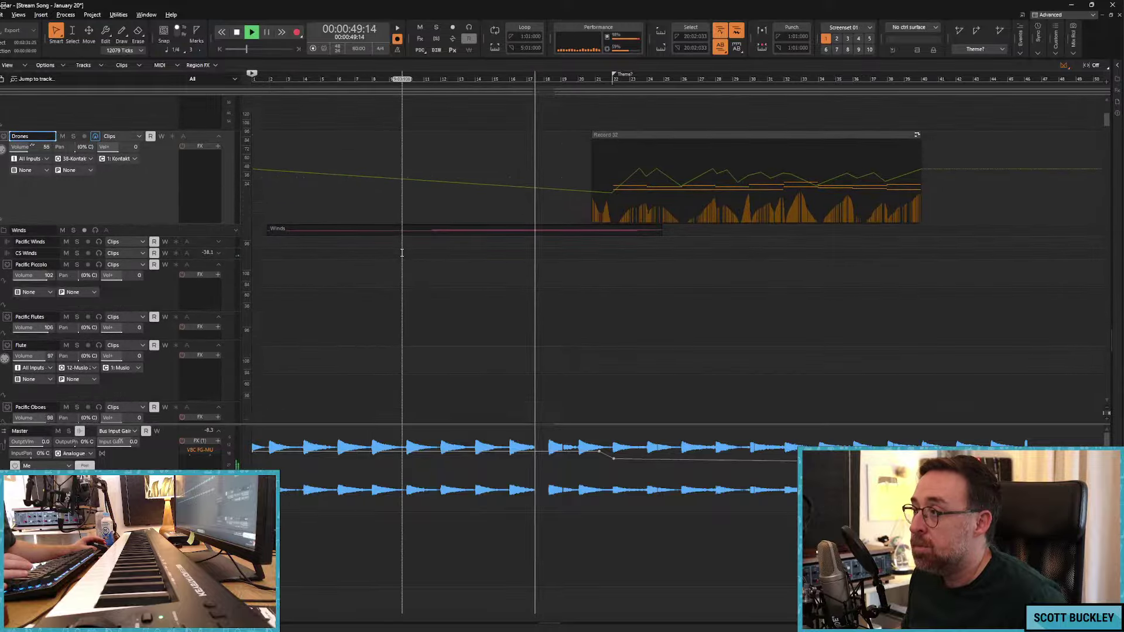
pyautogui.scroll(-5, 401, 249)
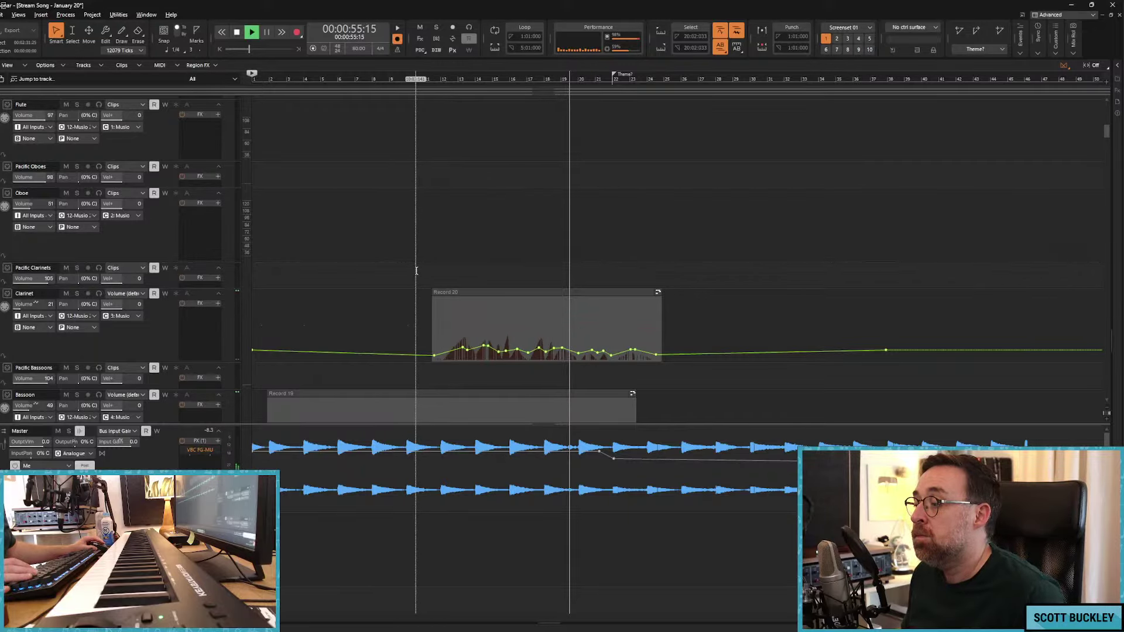
pyautogui.click(614, 459)
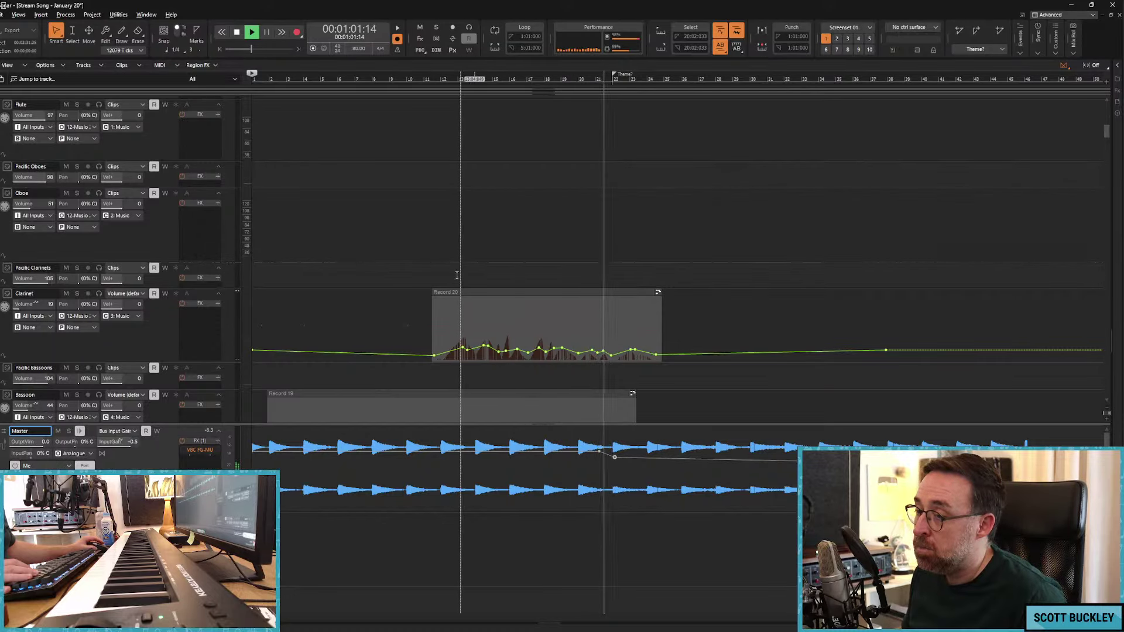
# Step: Select the Tuba track among the low brass tracks to audition it against the playing song
pyautogui.scroll(-5, 445, 257)
pyautogui.scroll(-7, 441, 252)
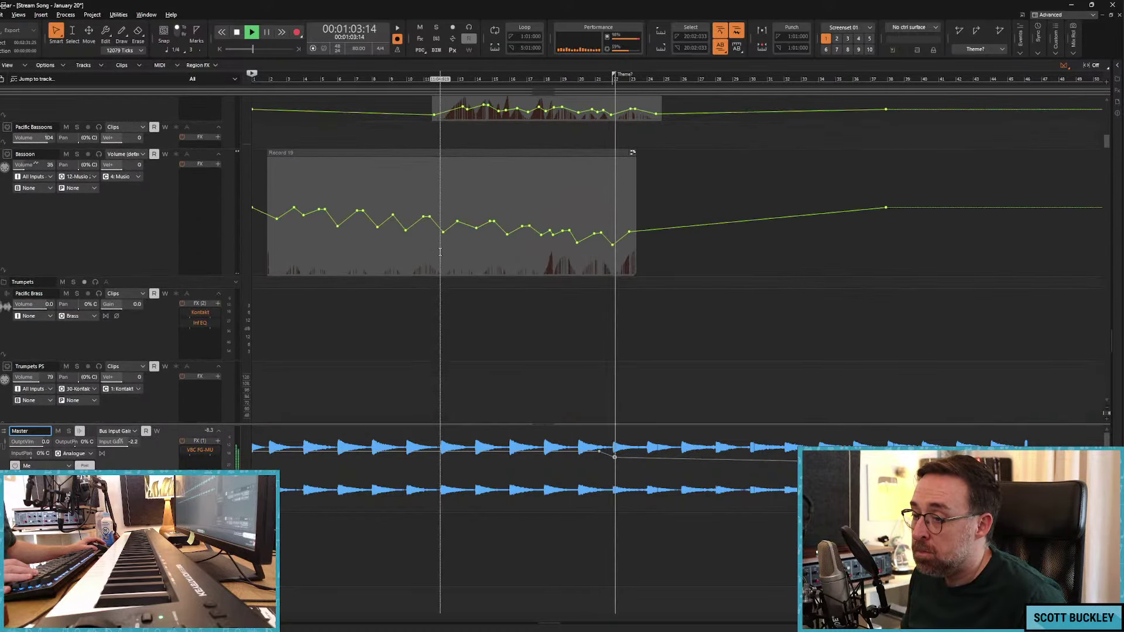
pyautogui.scroll(-12, 316, 245)
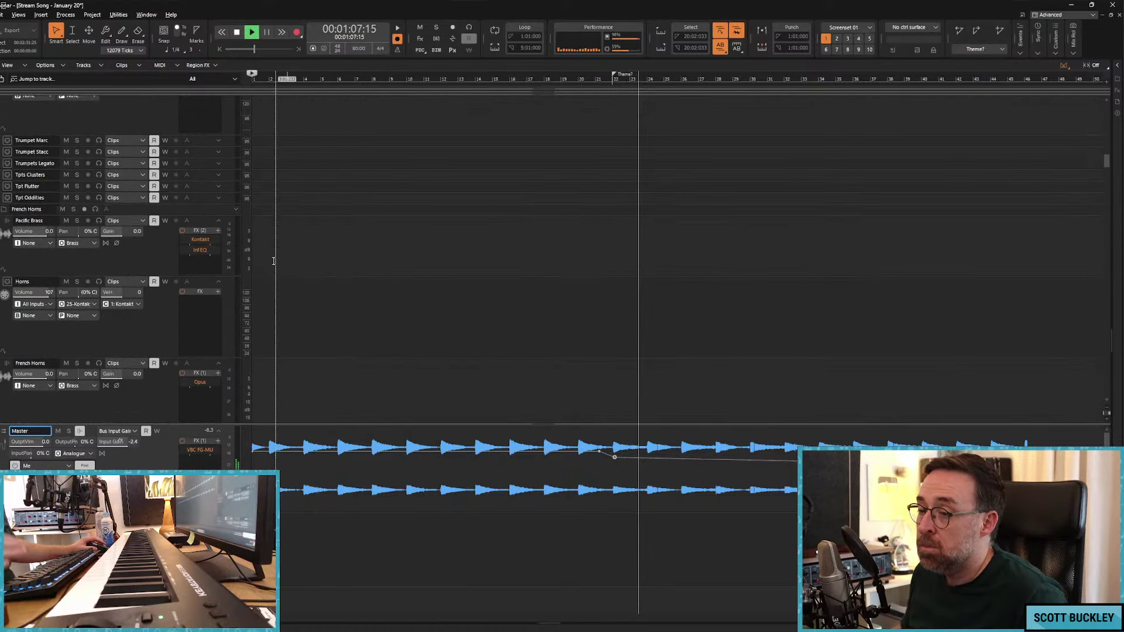
pyautogui.scroll(-4, 345, 298)
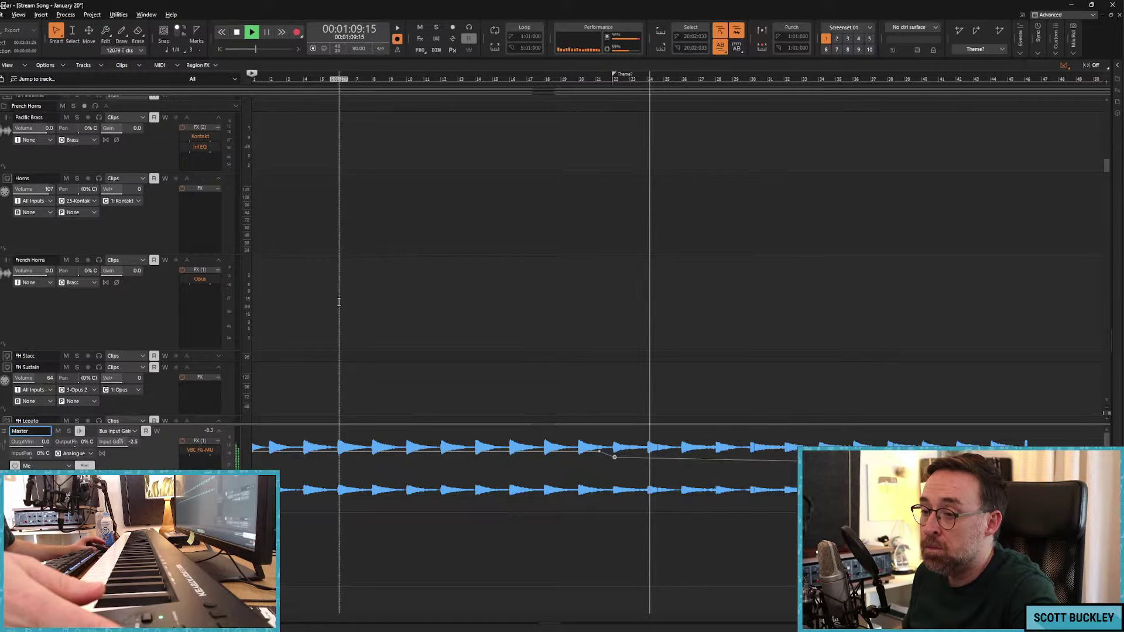
pyautogui.scroll(-5, 307, 287)
pyautogui.scroll(-8, 304, 285)
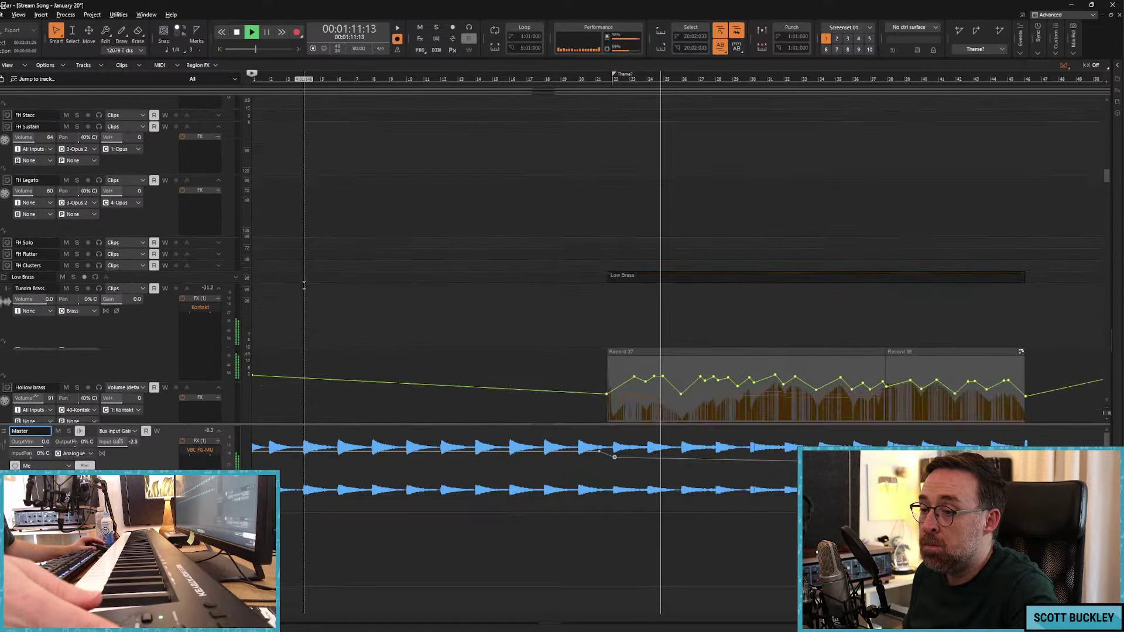
pyautogui.scroll(-6, 304, 285)
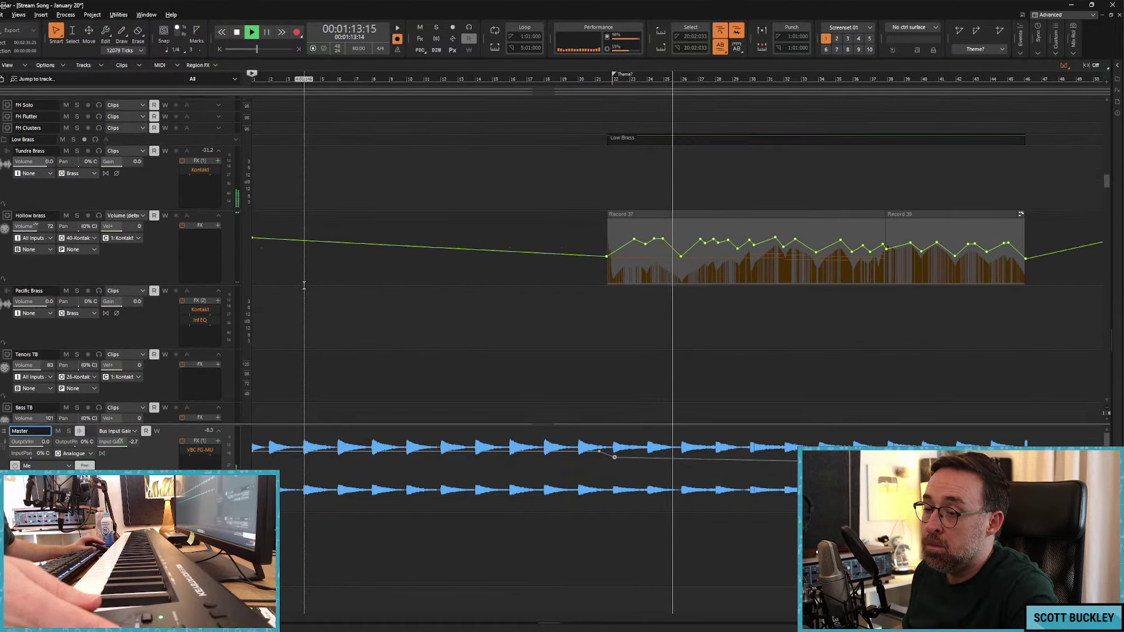
pyautogui.scroll(-6, 303, 285)
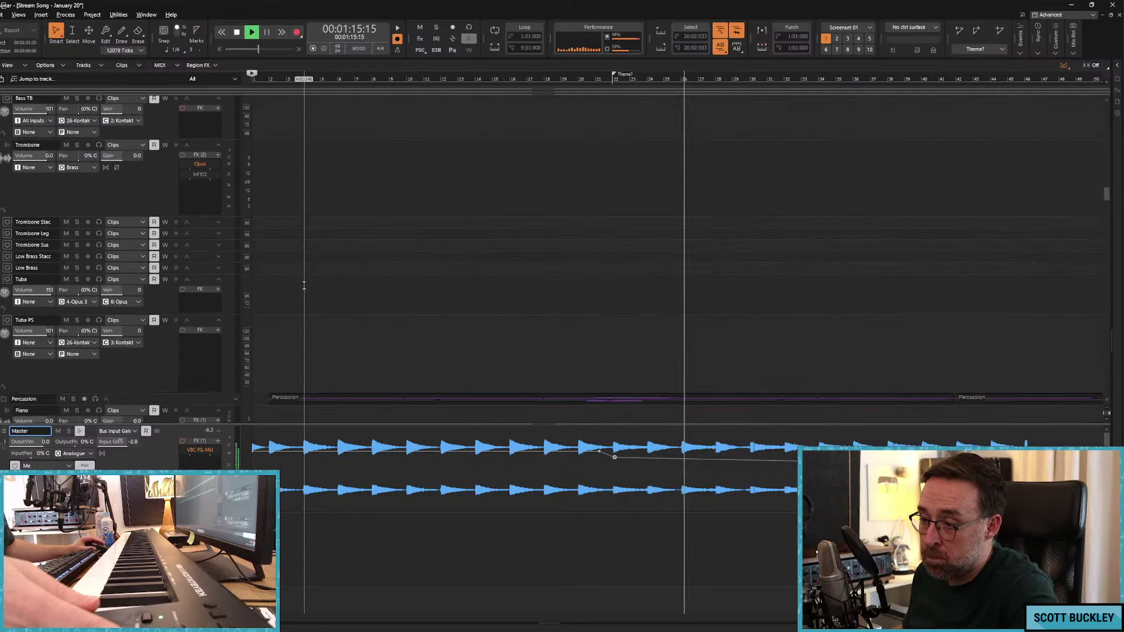
pyautogui.click(205, 284)
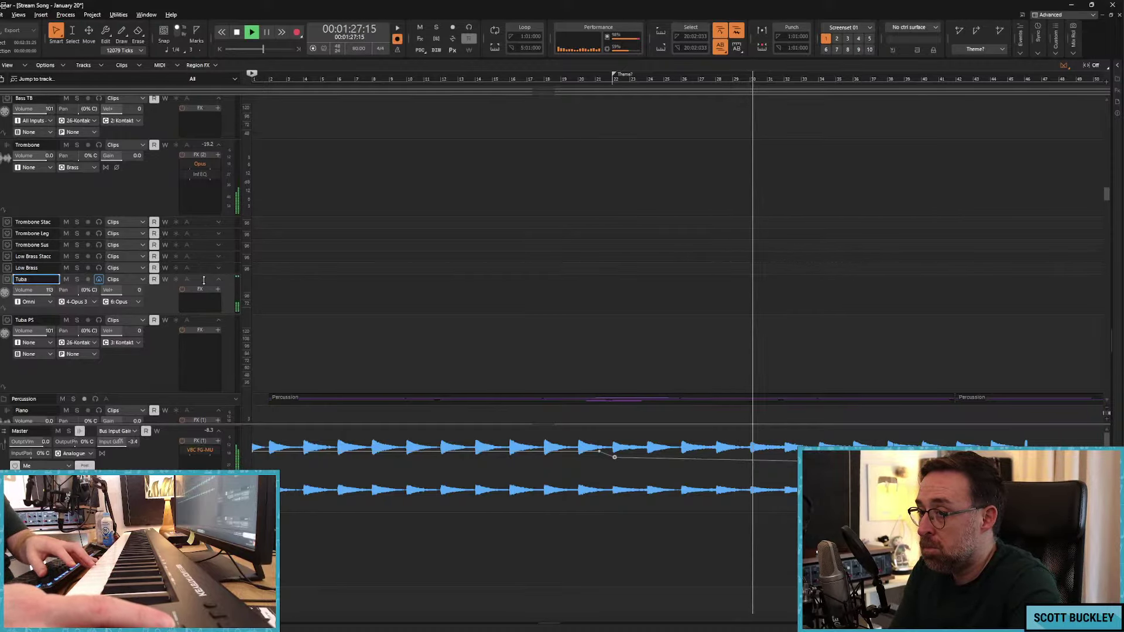
# Step: Select the Lyrical track and raise its volume envelope to 100 from about measure 32, after the recorded clip
pyautogui.scroll(-10, 313, 258)
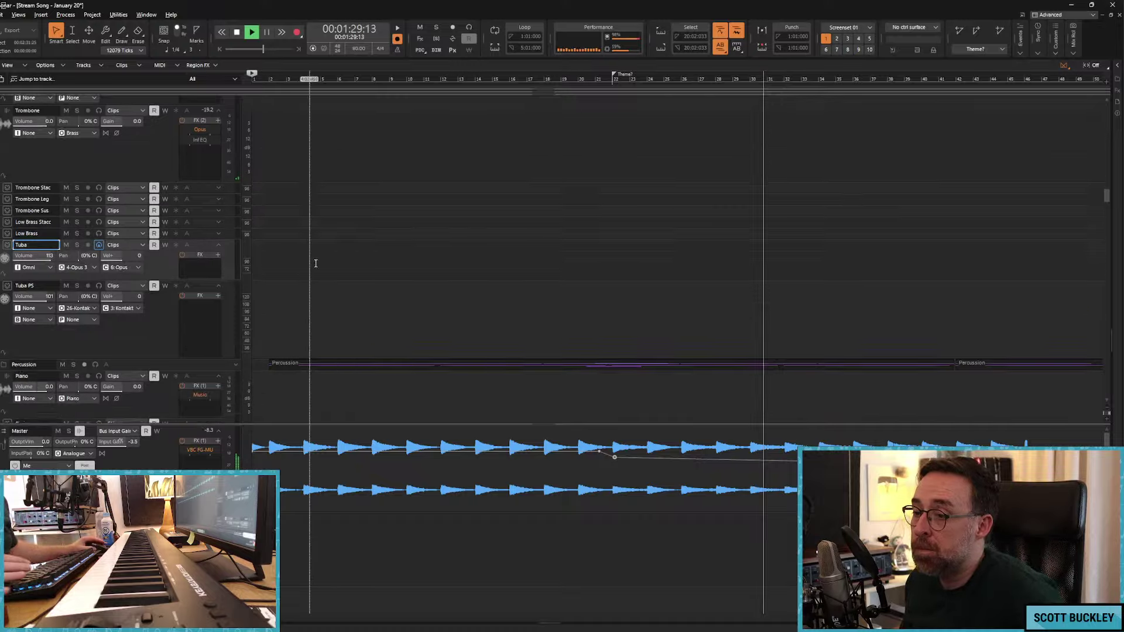
pyautogui.scroll(-8, 368, 245)
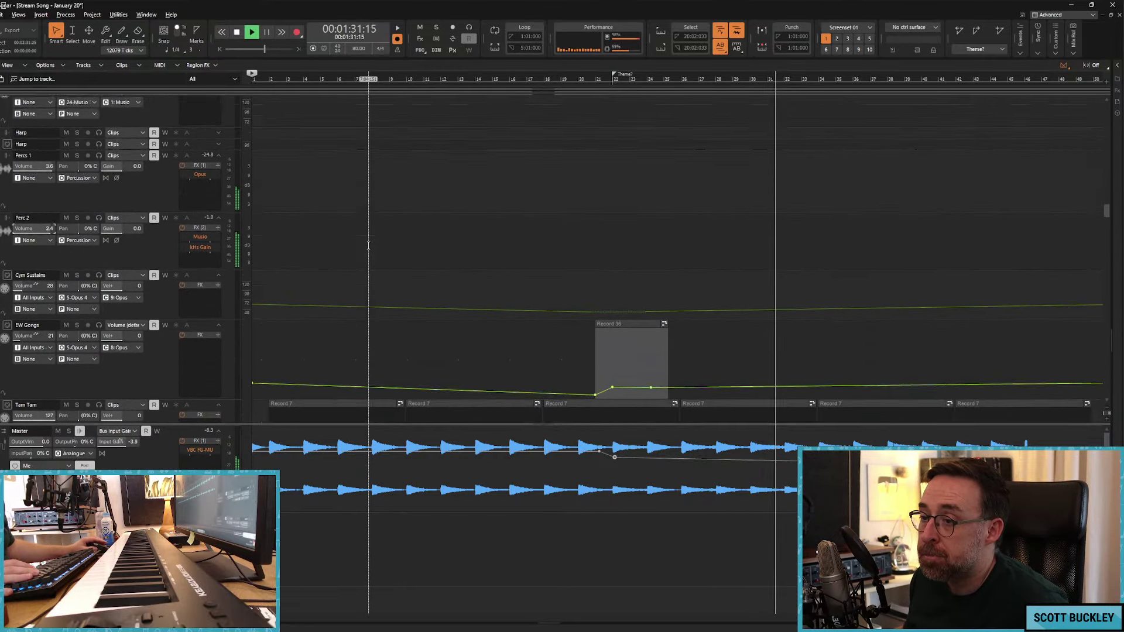
pyautogui.scroll(-8, 369, 245)
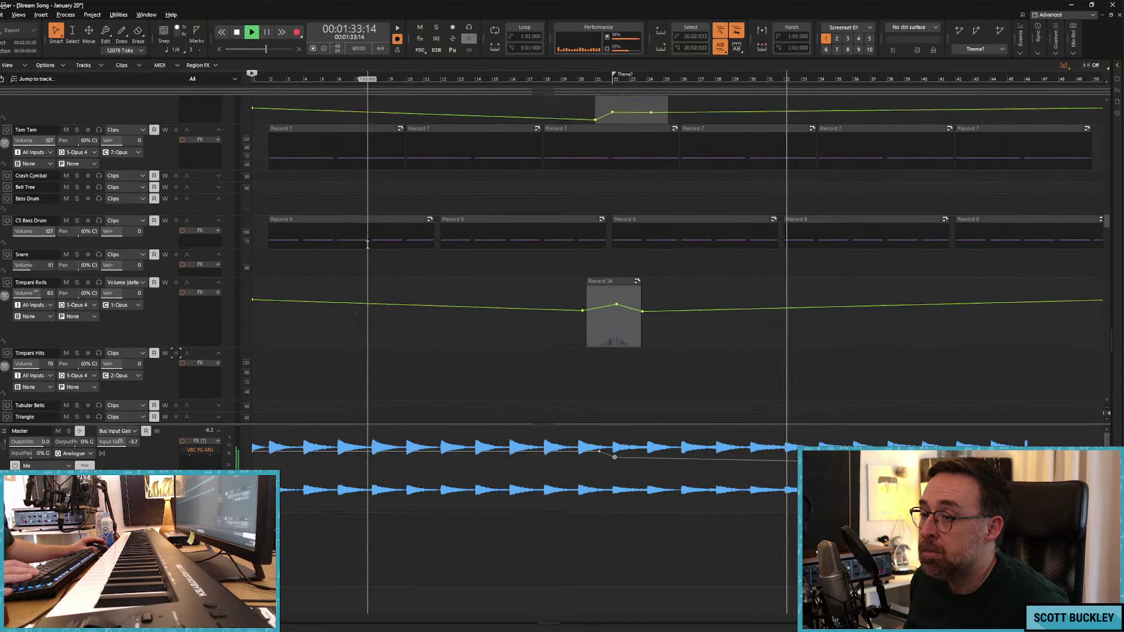
pyautogui.scroll(-8, 385, 259)
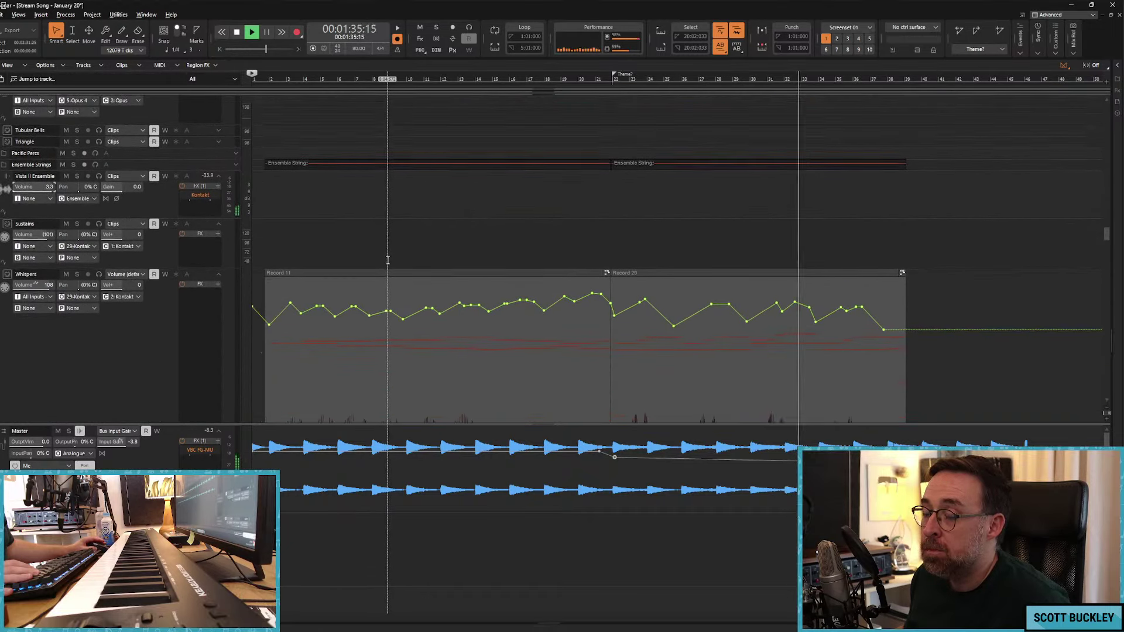
pyautogui.scroll(-8, 420, 287)
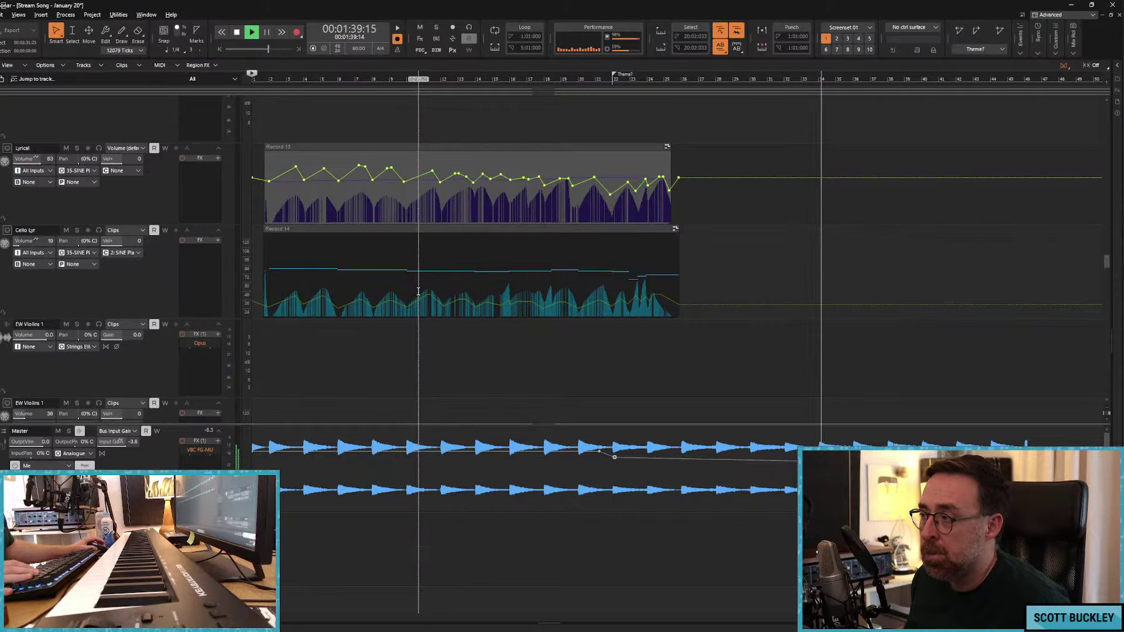
pyautogui.click(195, 147)
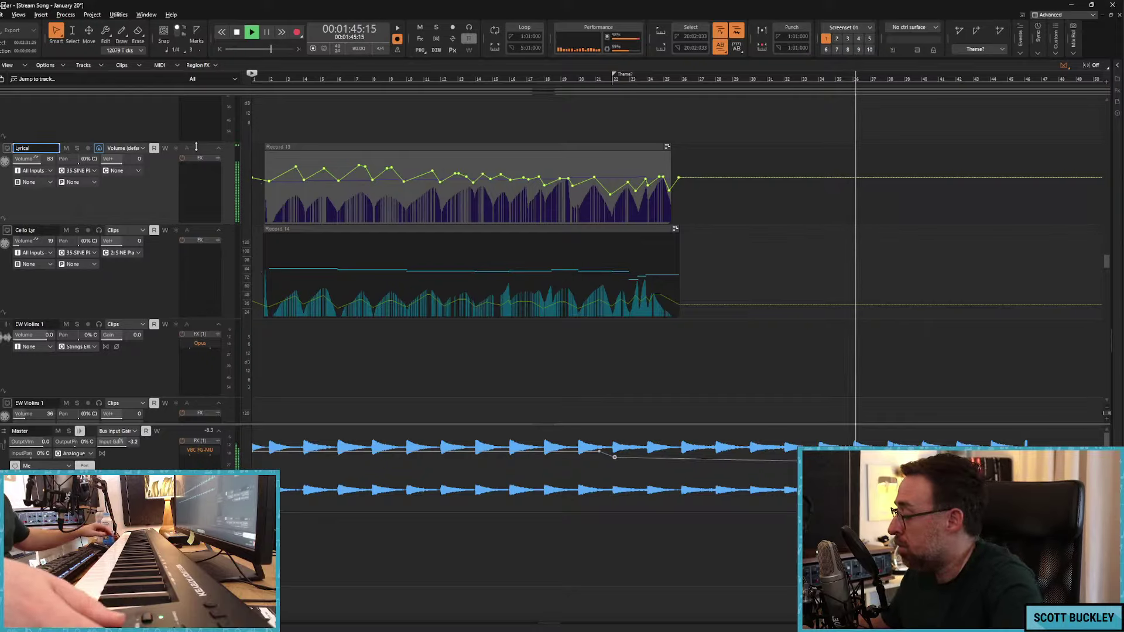
pyautogui.moveTo(779, 177); pyautogui.dragTo(781, 168)
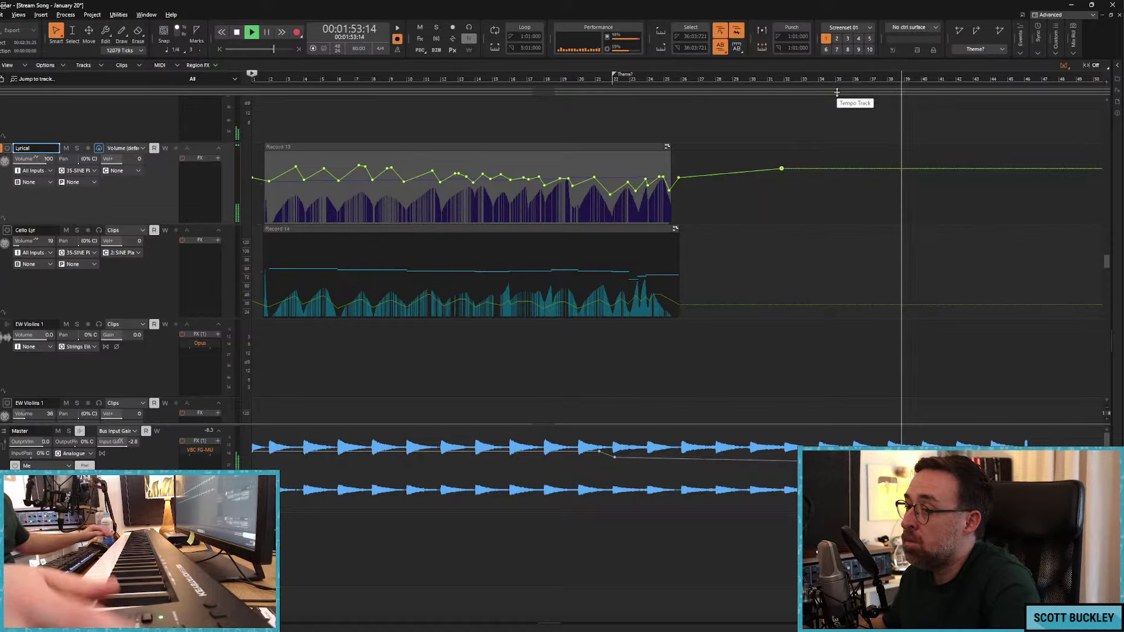
# Step: Audition Violins 1 Leg layered with Vista FFF from about measure 16, and switch off input echo on both tracks
pyautogui.scroll(-10, 835, 188)
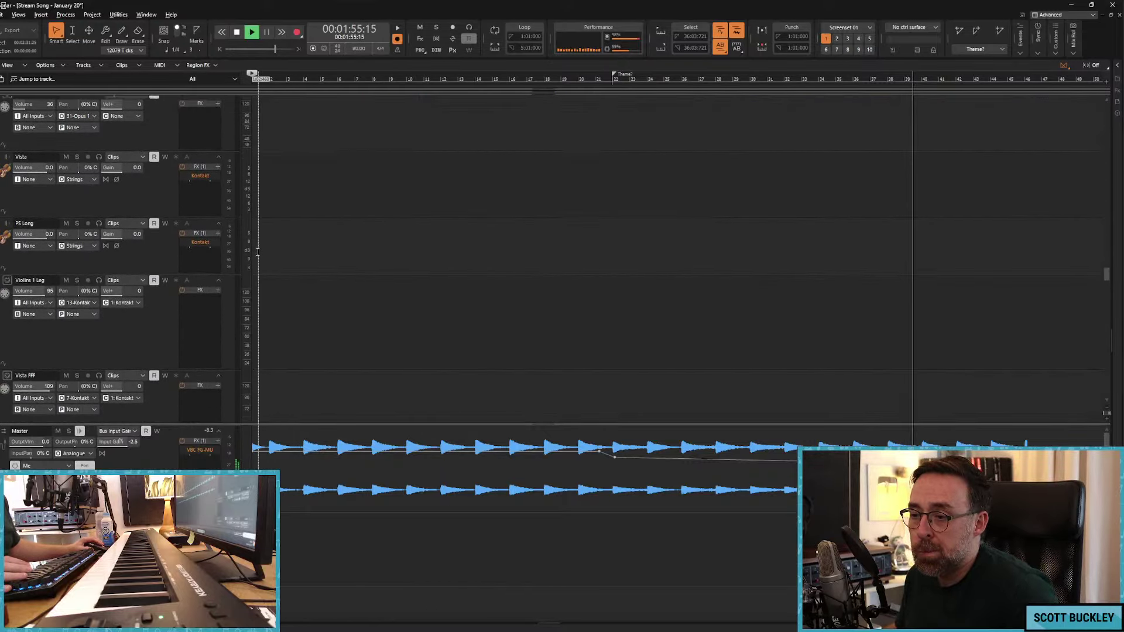
pyautogui.click(206, 282)
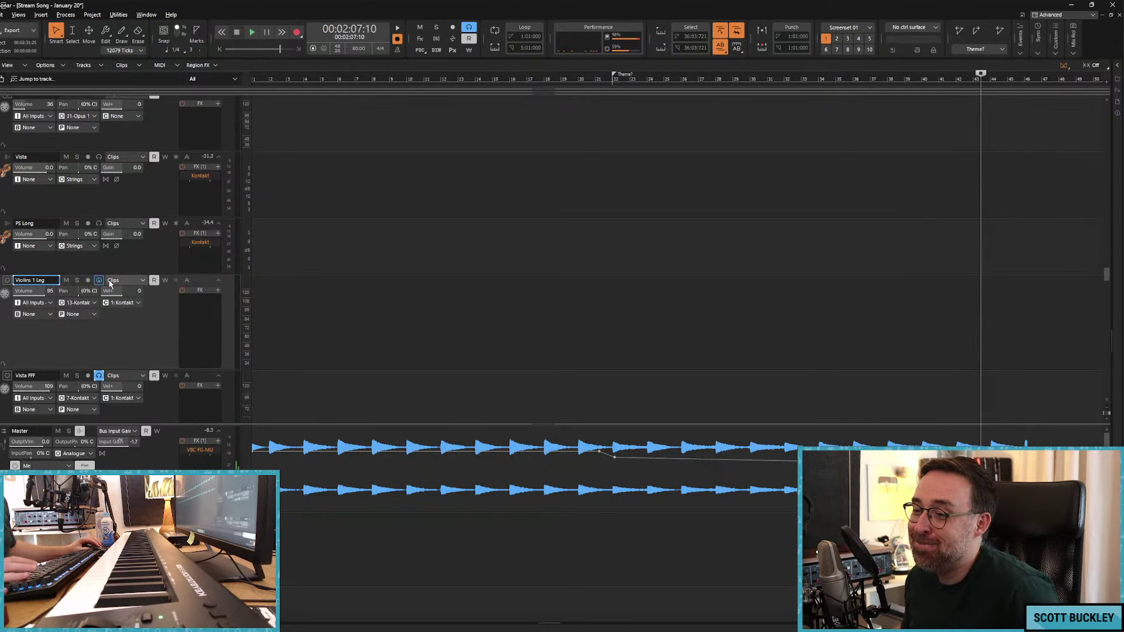
pyautogui.click(504, 178)
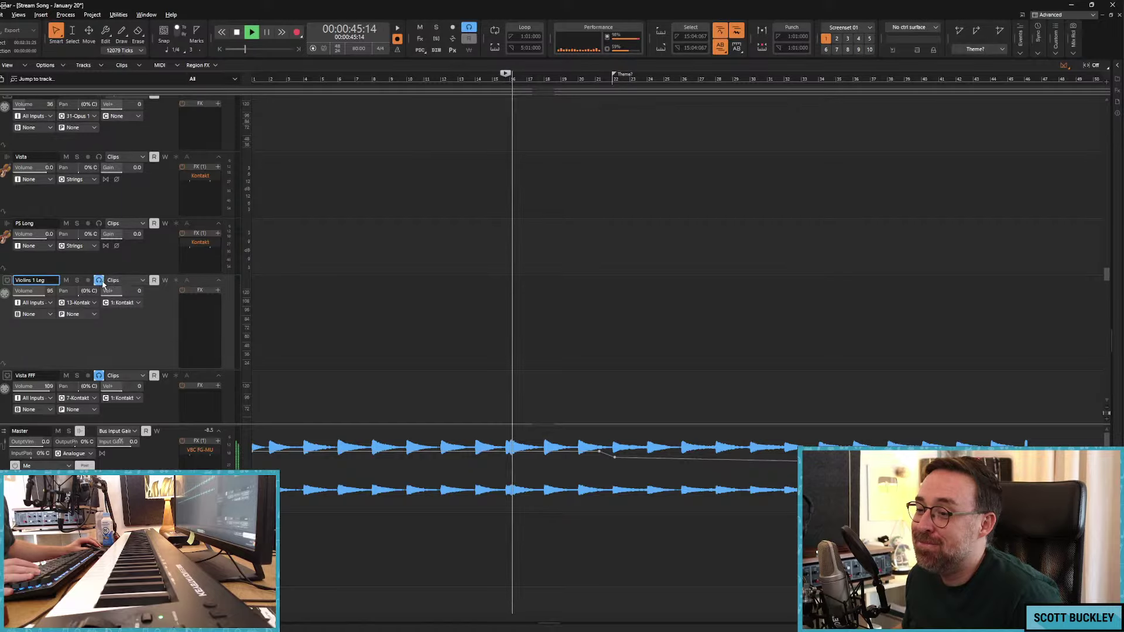
pyautogui.scroll(-1, 101, 304)
pyautogui.click(100, 333)
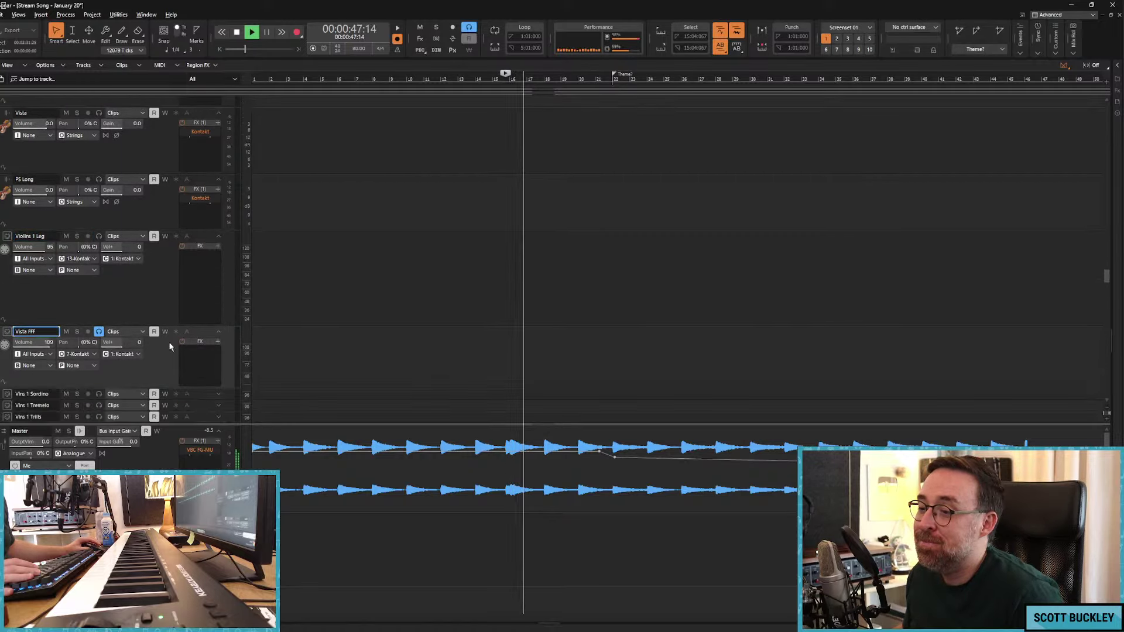
pyautogui.click(100, 333)
# Step: Enable input echo on the EW Violins 2 and Vista tracks in the Violins 2 folder and restart playback
pyautogui.scroll(-8, 381, 307)
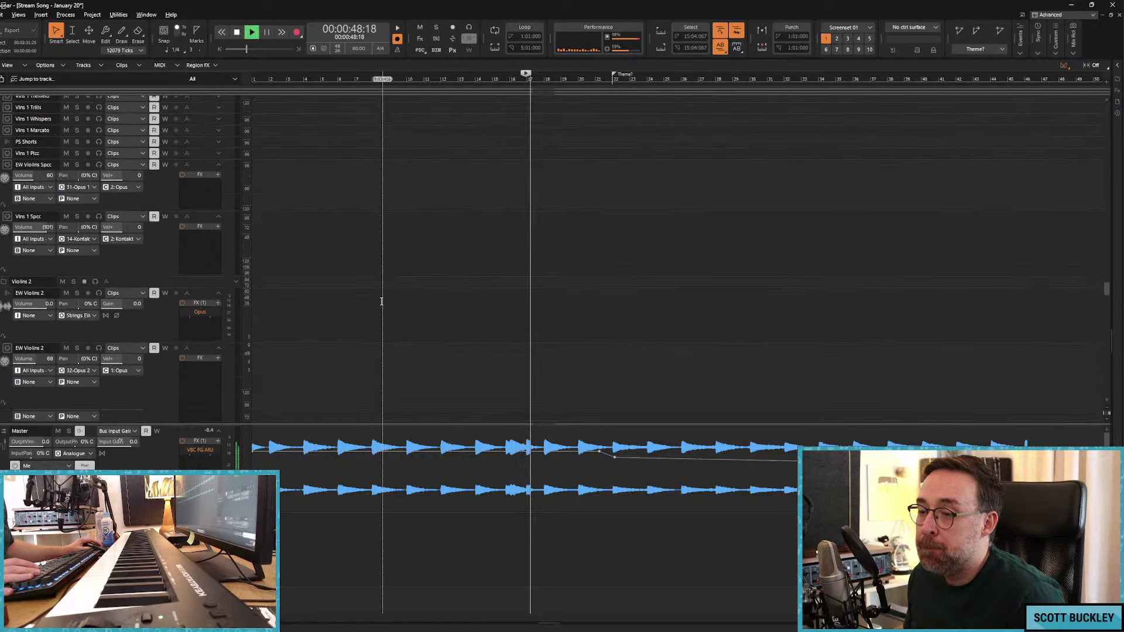
pyautogui.scroll(3, 379, 299)
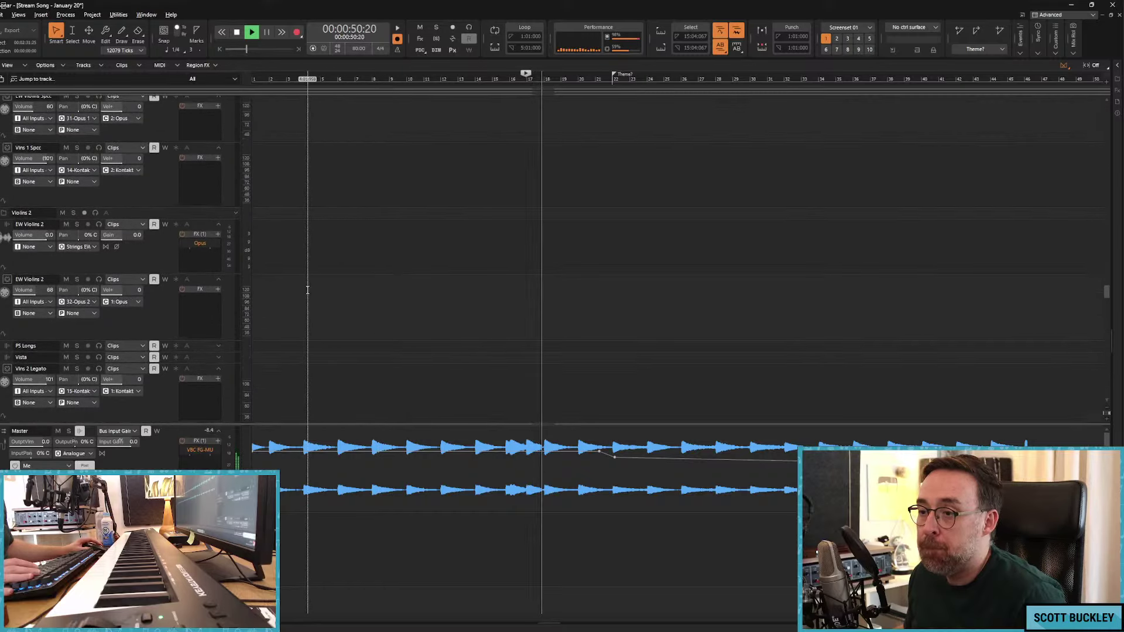
pyautogui.click(98, 314)
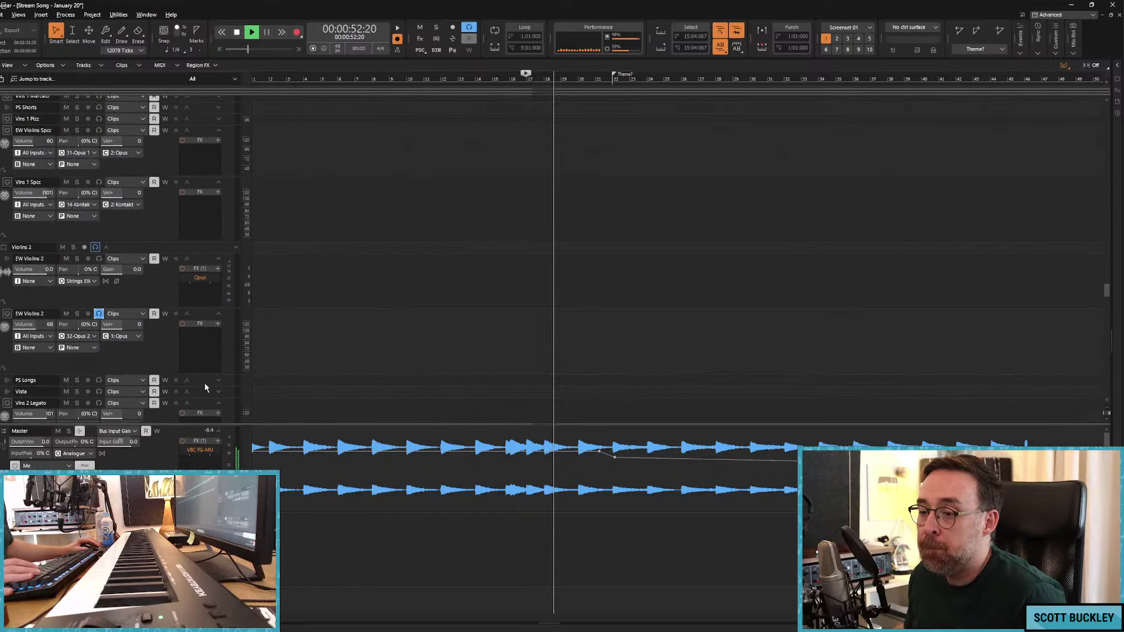
pyautogui.click(98, 391)
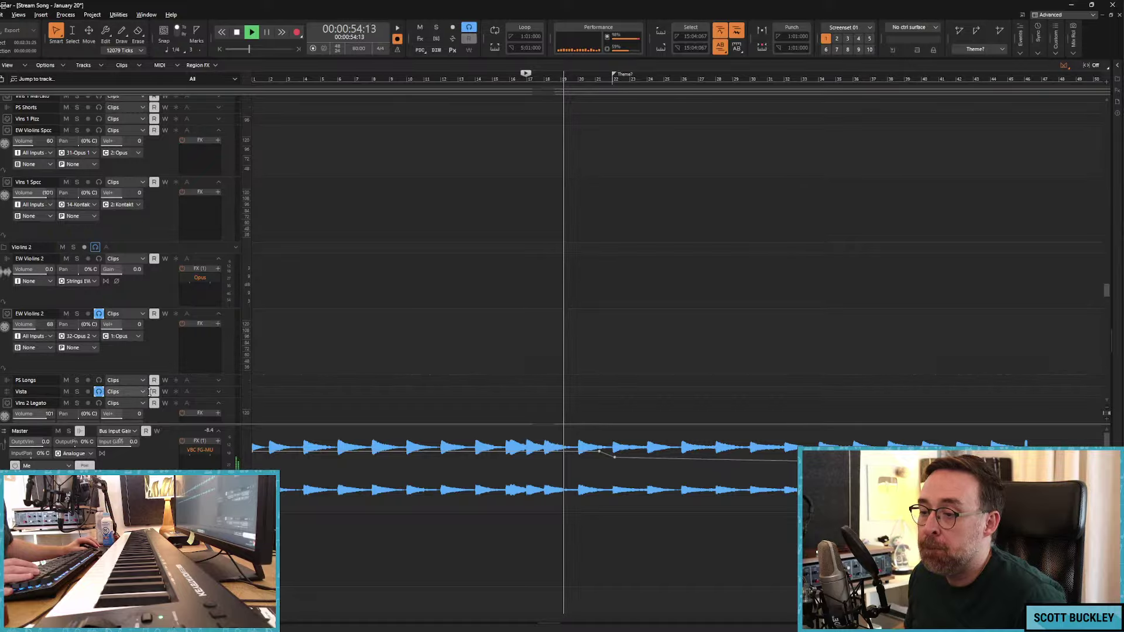
pyautogui.press('space')
pyautogui.press('space')
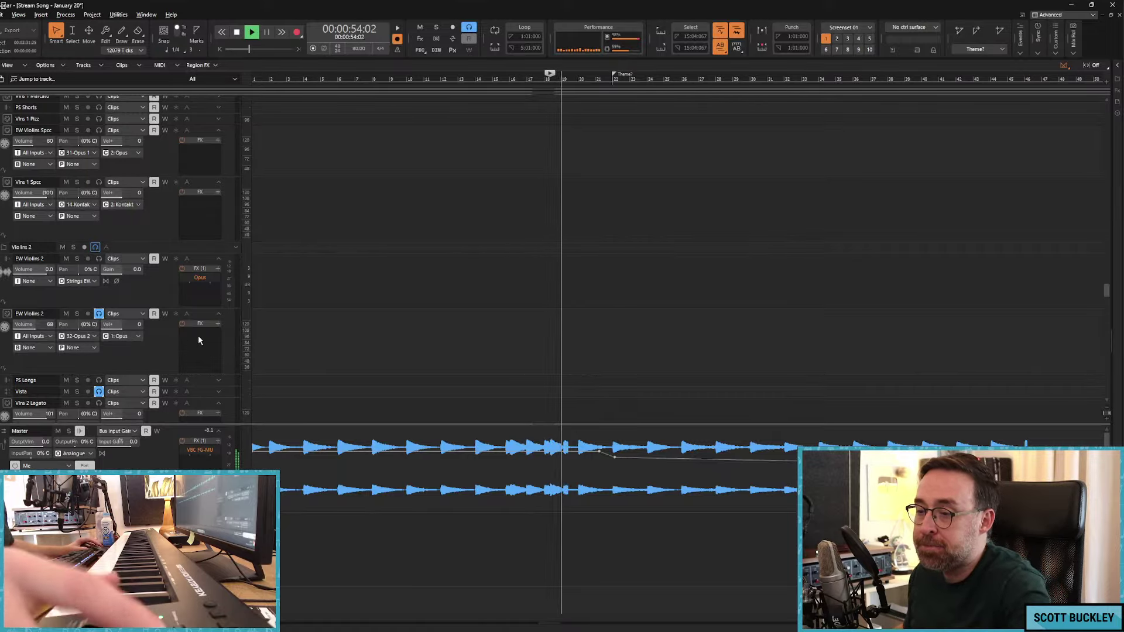
# Step: Switch off input echo on the EW Violins 2 track, and audition Vista and Vista Violins against the playing song
pyautogui.scroll(-1, 379, 346)
pyautogui.scroll(-1, 132, 267)
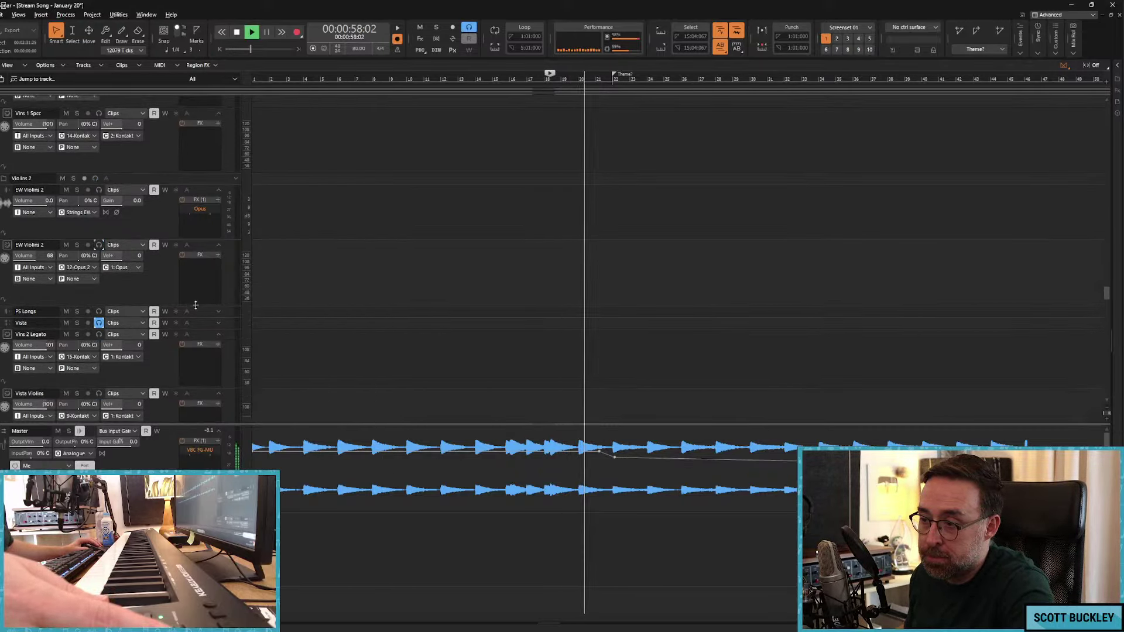
pyautogui.click(204, 327)
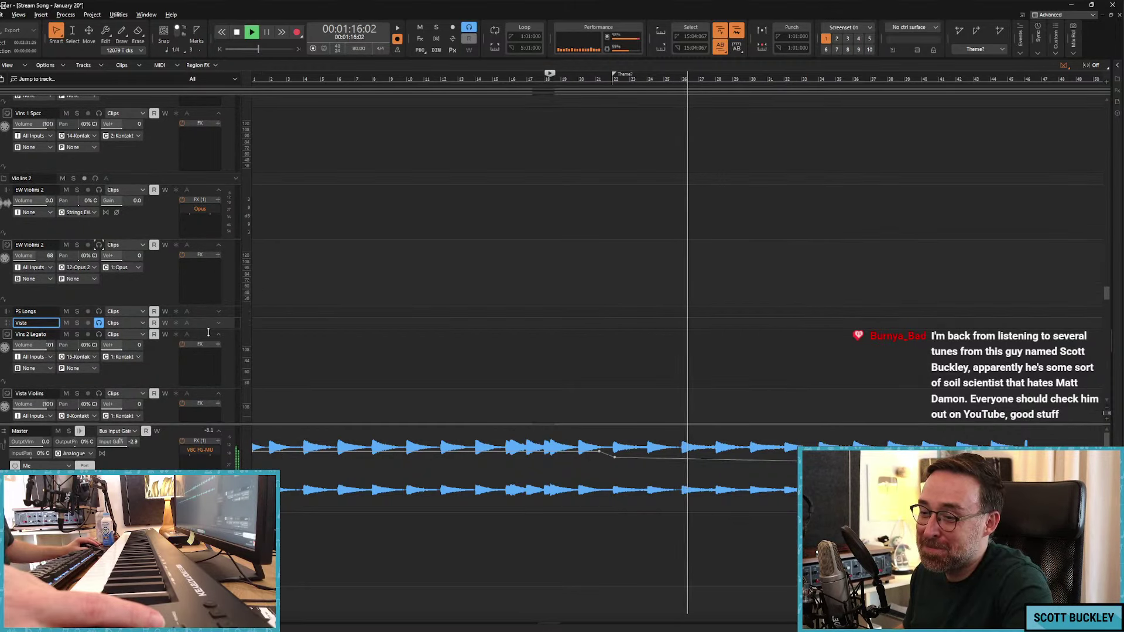
pyautogui.scroll(-3, 273, 300)
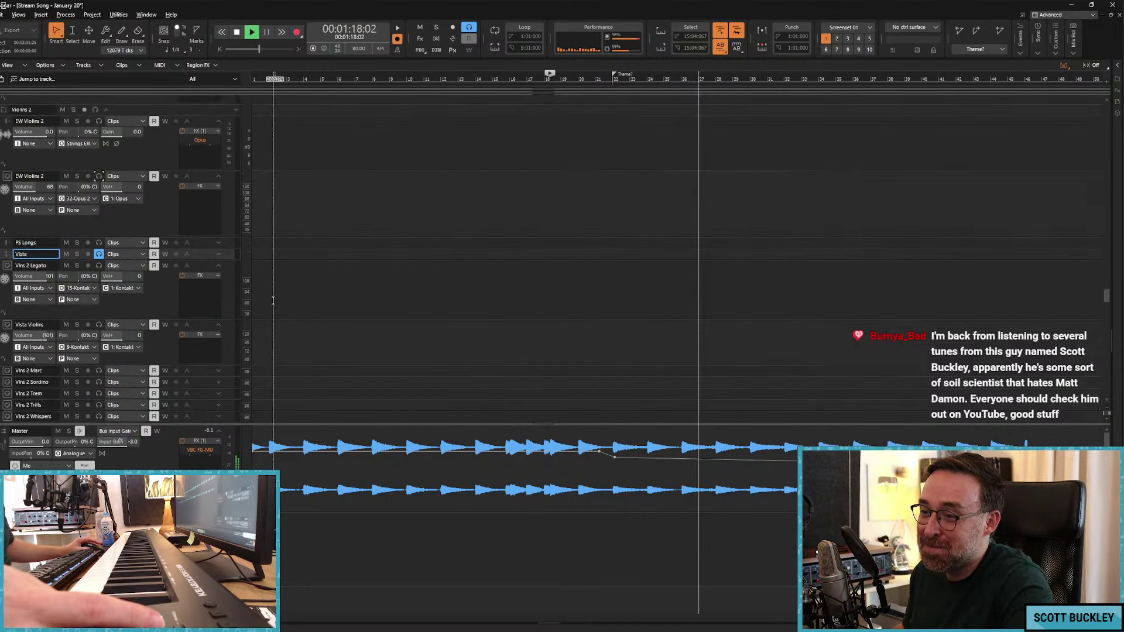
pyautogui.click(202, 321)
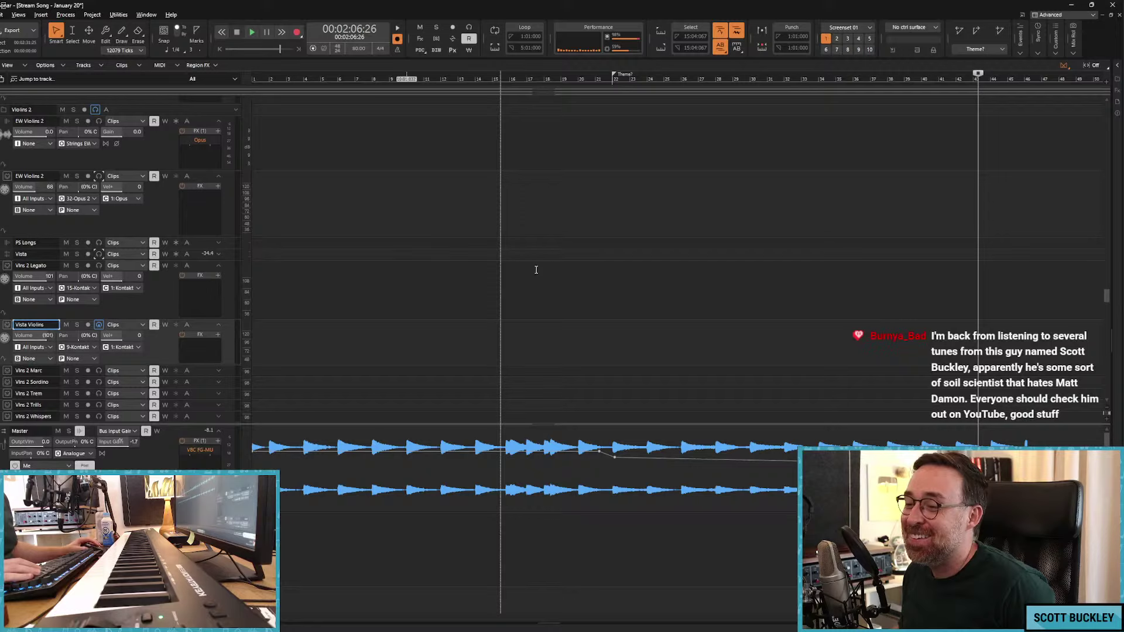
# Step: Start playback from about measure 20 and record a Vista Violins part over the Theme section, from measure 22 to about measure 46
pyautogui.click(569, 246)
pyautogui.click(592, 213)
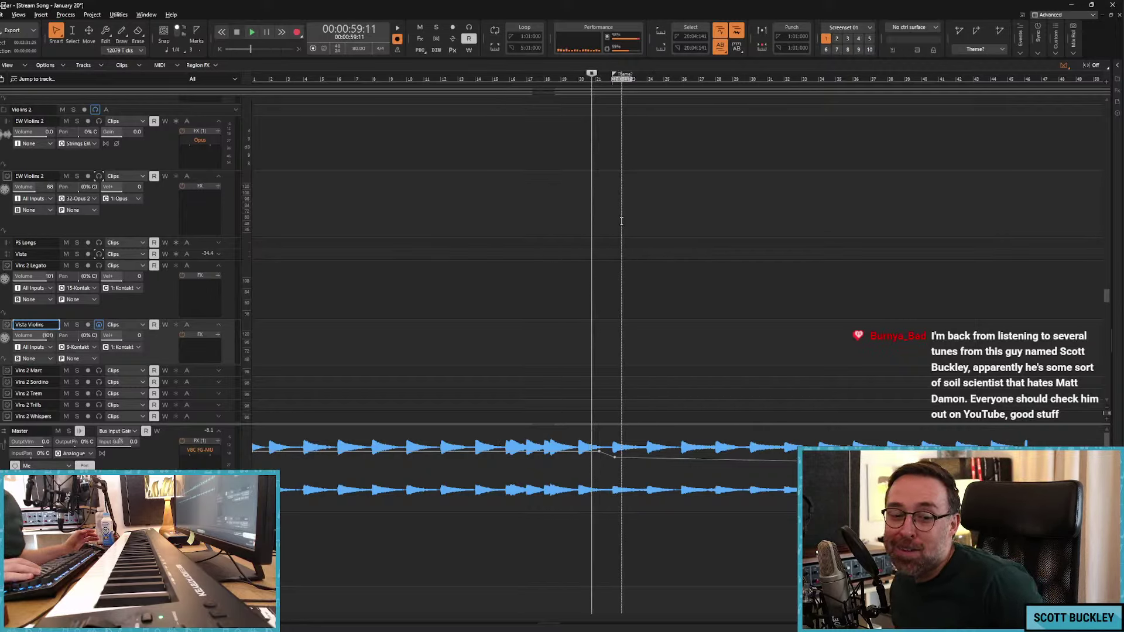
pyautogui.click(578, 225)
pyautogui.press('space')
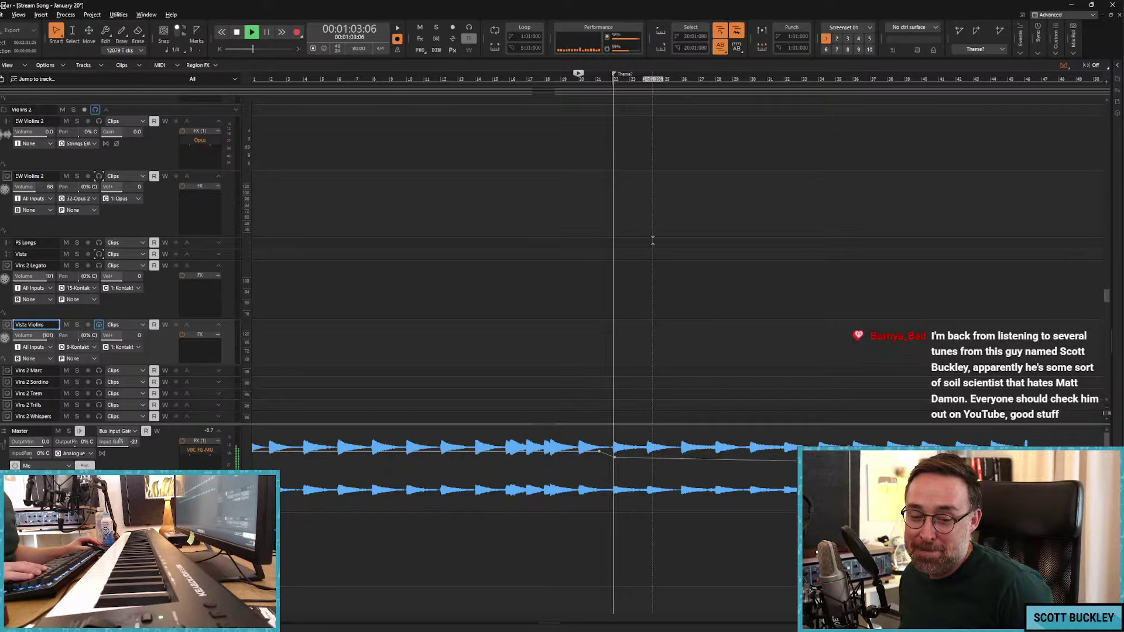
pyautogui.press('r')
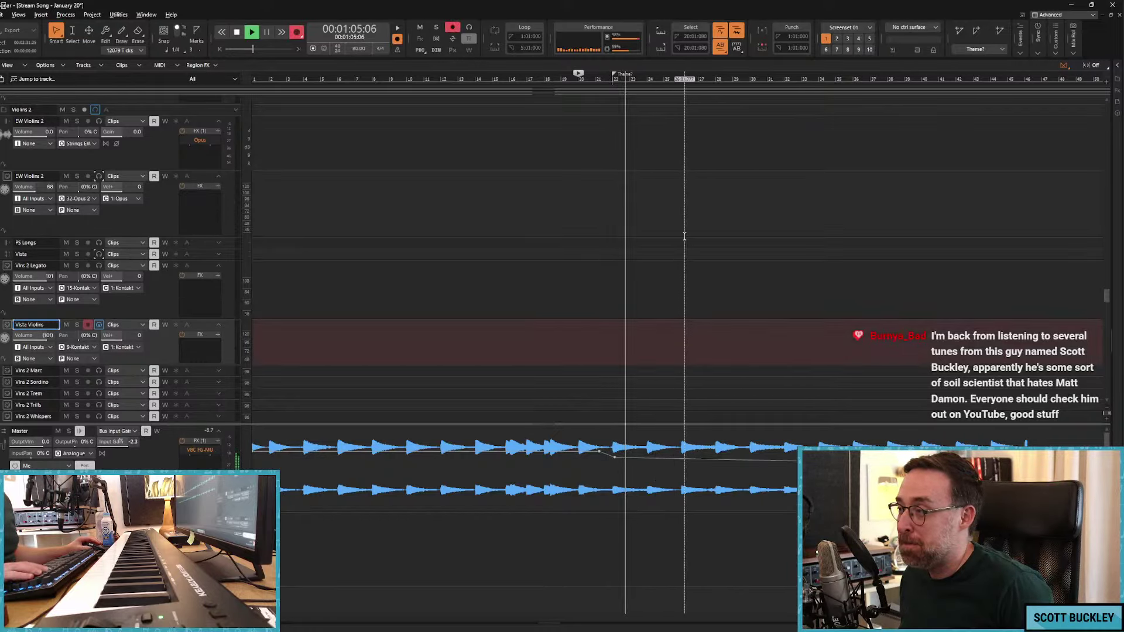
pyautogui.click(596, 191)
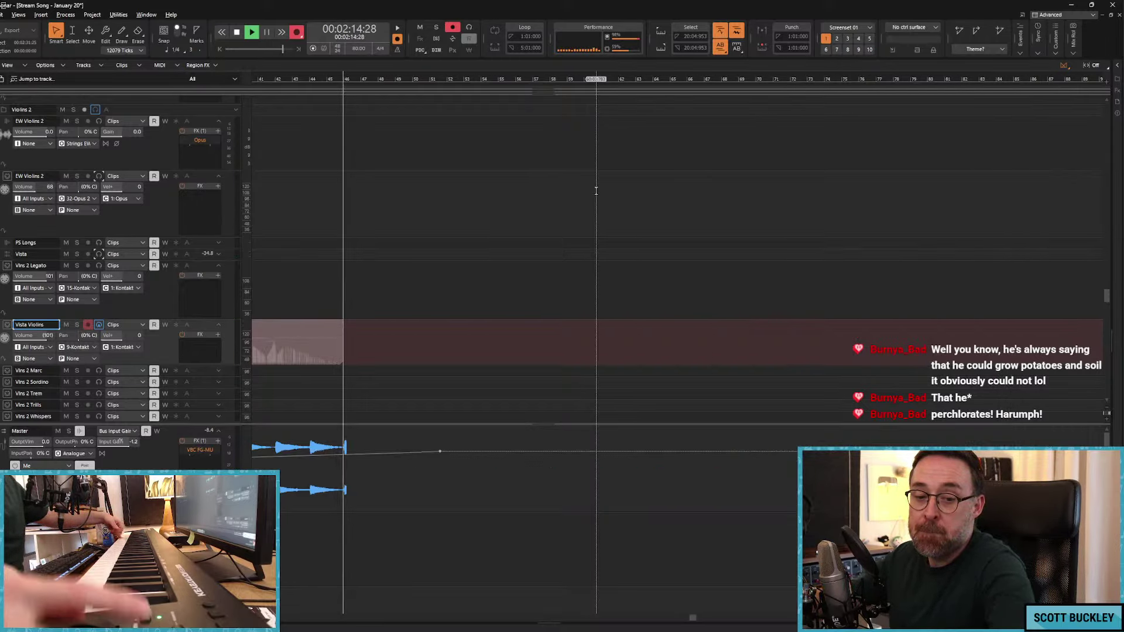
pyautogui.press('space')
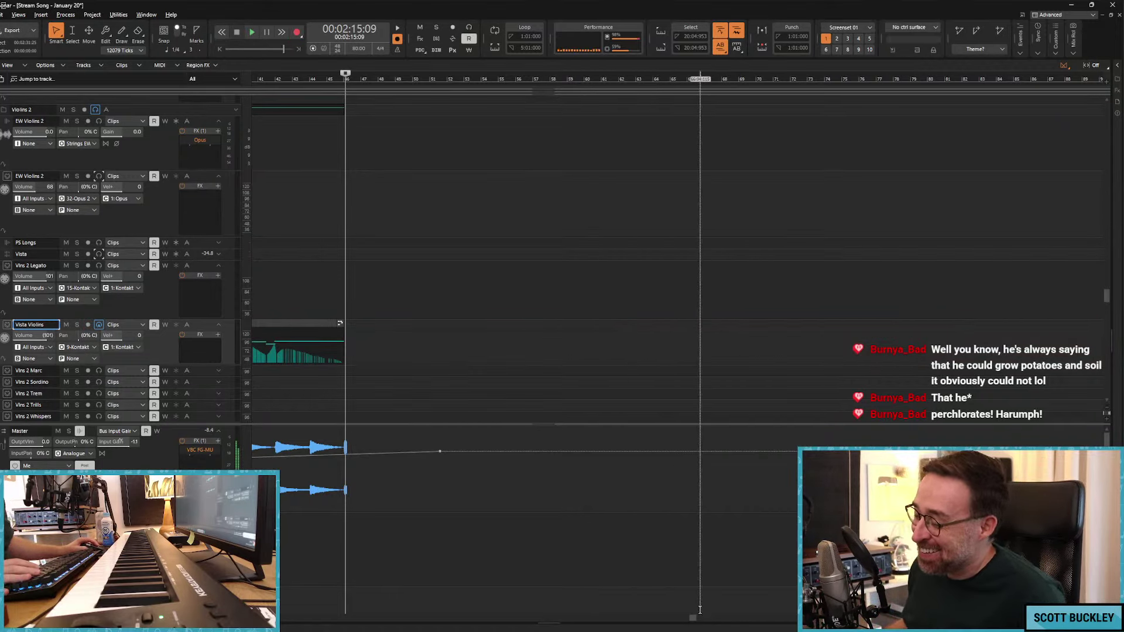
# Step: Show the Vista Violins track's channel 1 Volume envelope and shape rising and falling swells over about measures 22 to 29 during playback
pyautogui.moveTo(692, 618); pyautogui.dragTo(403, 618)
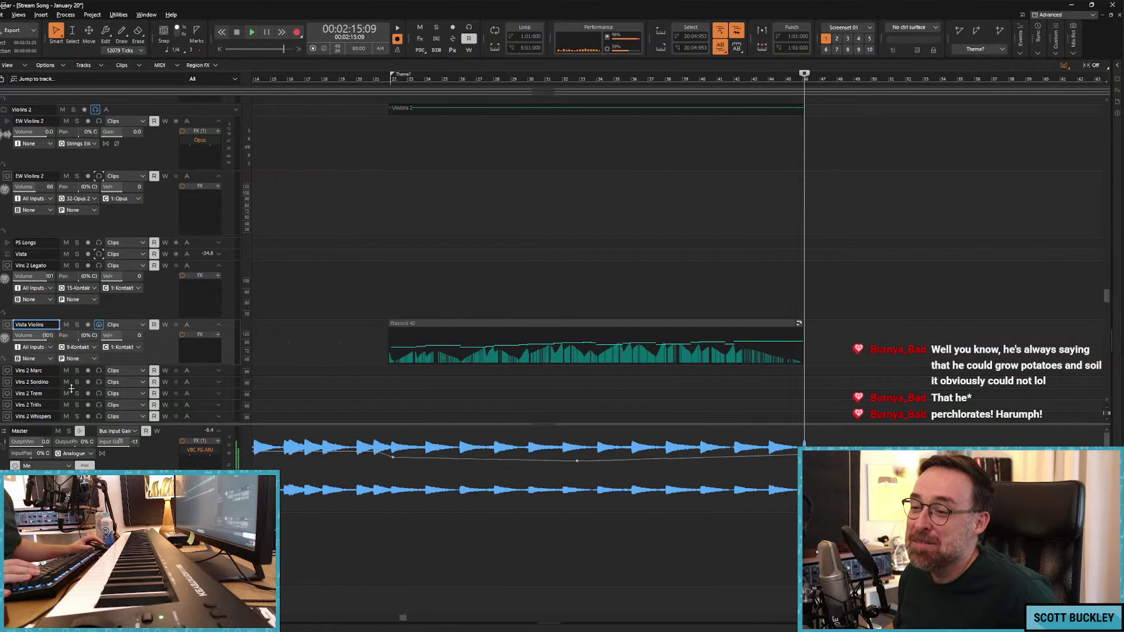
pyautogui.click(141, 326)
pyautogui.moveTo(217, 356)
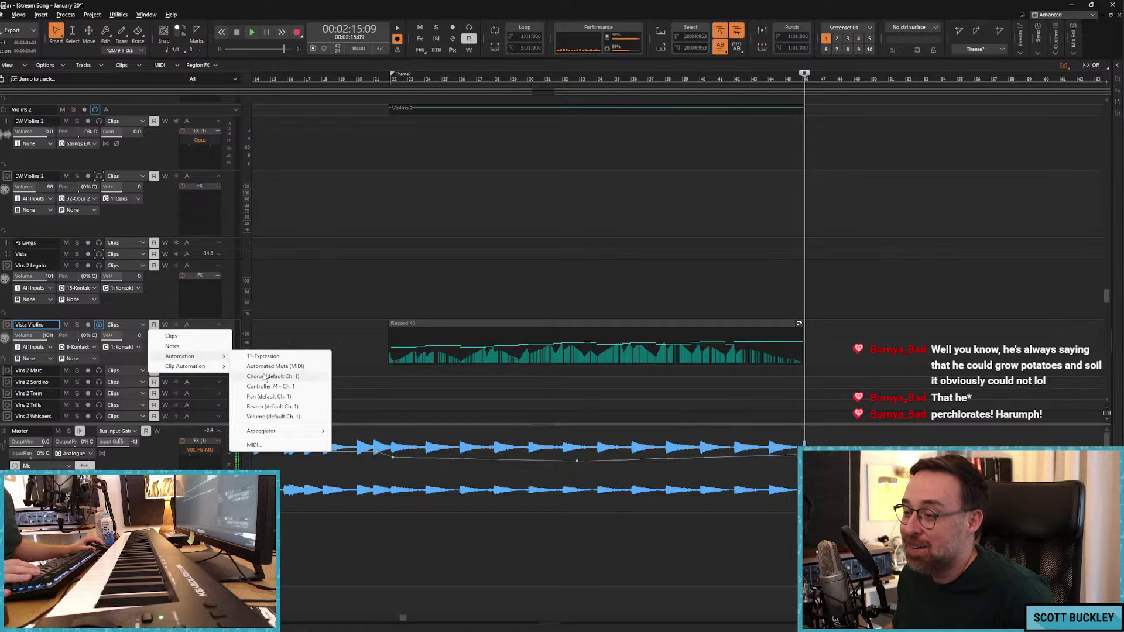
pyautogui.click(273, 416)
pyautogui.moveTo(393, 337)
pyautogui.mouseDown()
pyautogui.moveTo(393, 350)
pyautogui.moveTo(434, 336)
pyautogui.moveTo(457, 347)
pyautogui.moveTo(484, 336)
pyautogui.moveTo(518, 344)
pyautogui.mouseUp()
pyautogui.click(383, 359)
pyautogui.press('space')
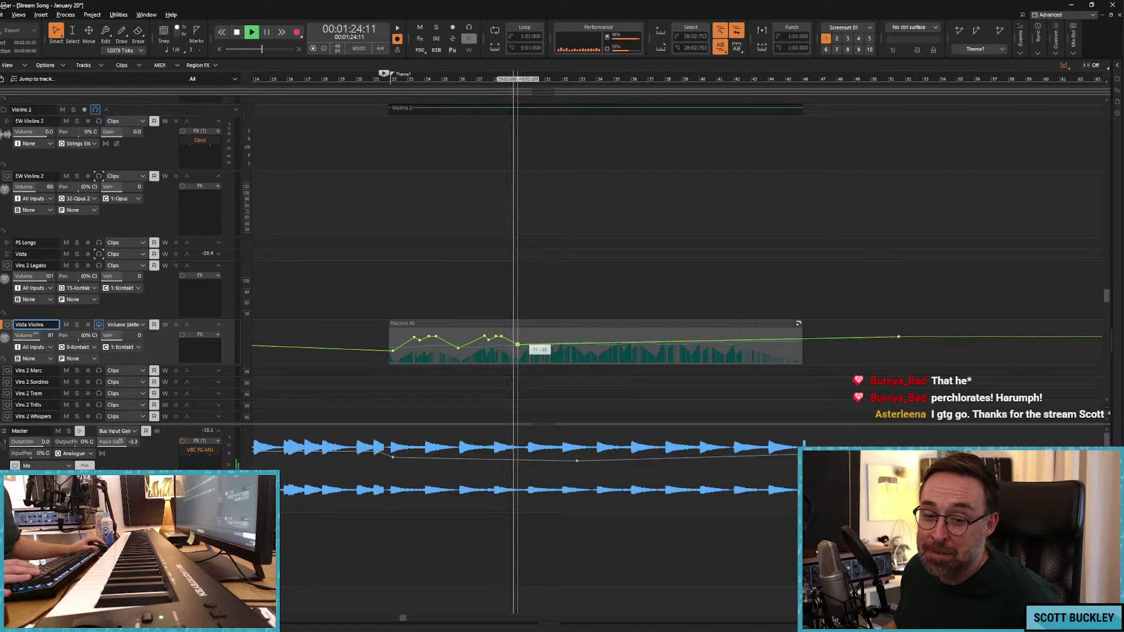
# Step: Stop playback and raise the Vista Violins volume envelope to about 107 at measure 30
pyautogui.press('space')
pyautogui.press('d')
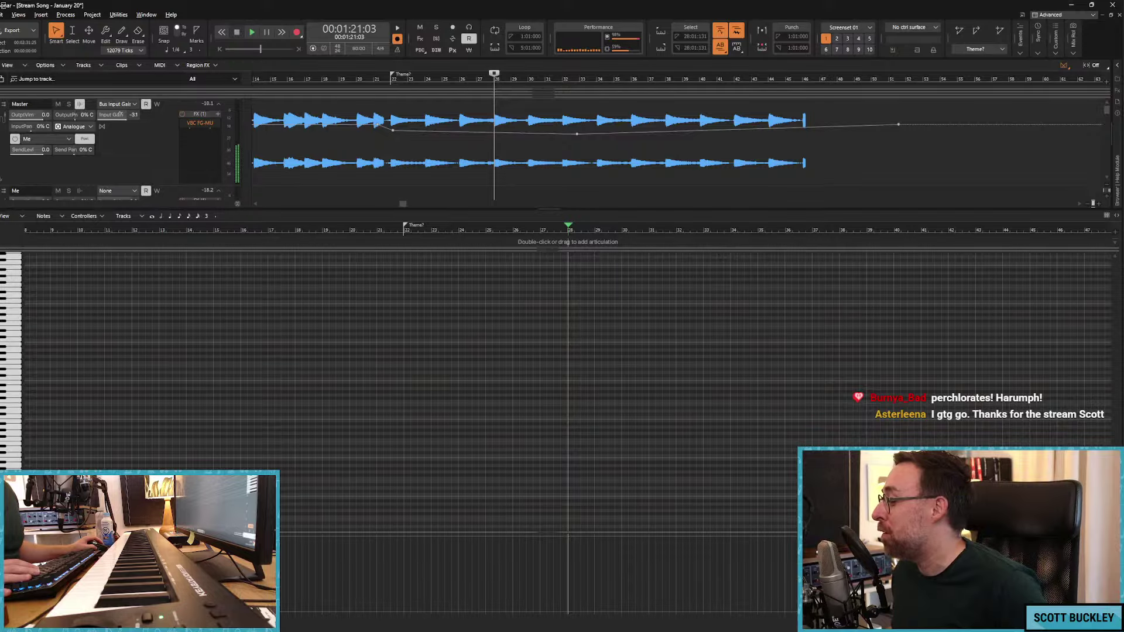
pyautogui.press('d')
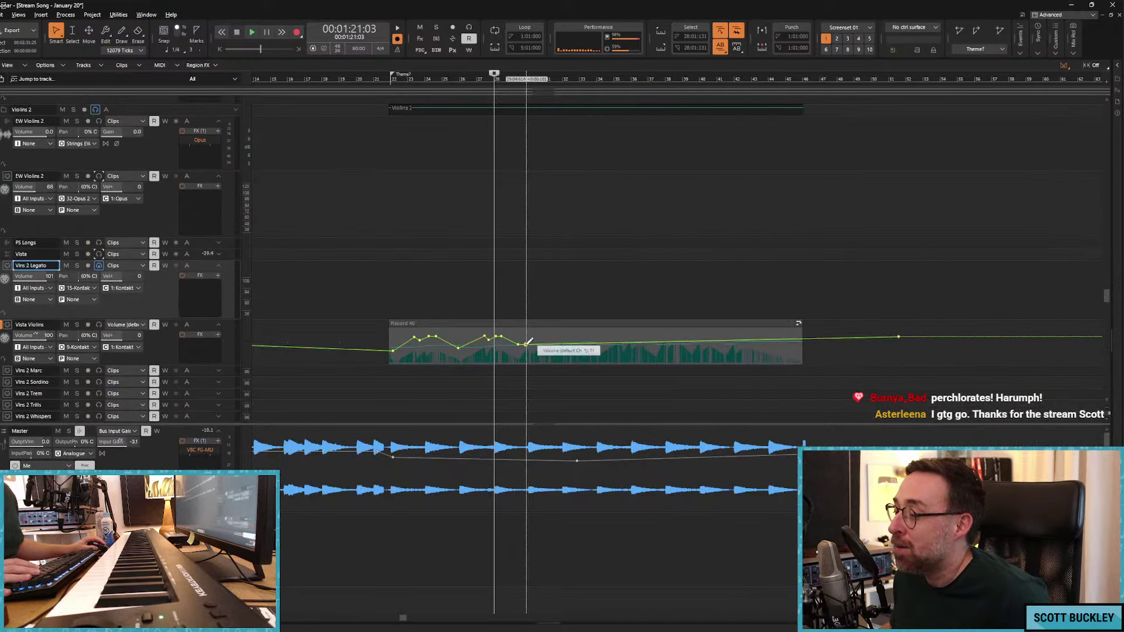
pyautogui.moveTo(529, 342); pyautogui.dragTo(528, 336)
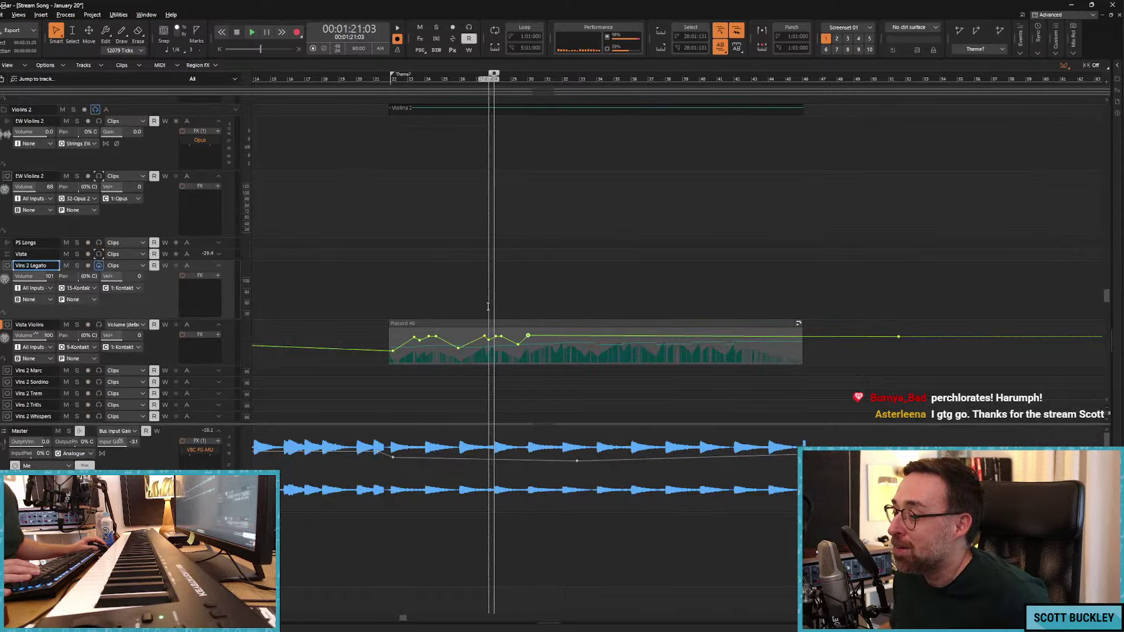
# Step: Replay from about measure 25 and continue the Vista Violins volume swells to the clip's end, fading down at about measure 46
pyautogui.click(484, 302)
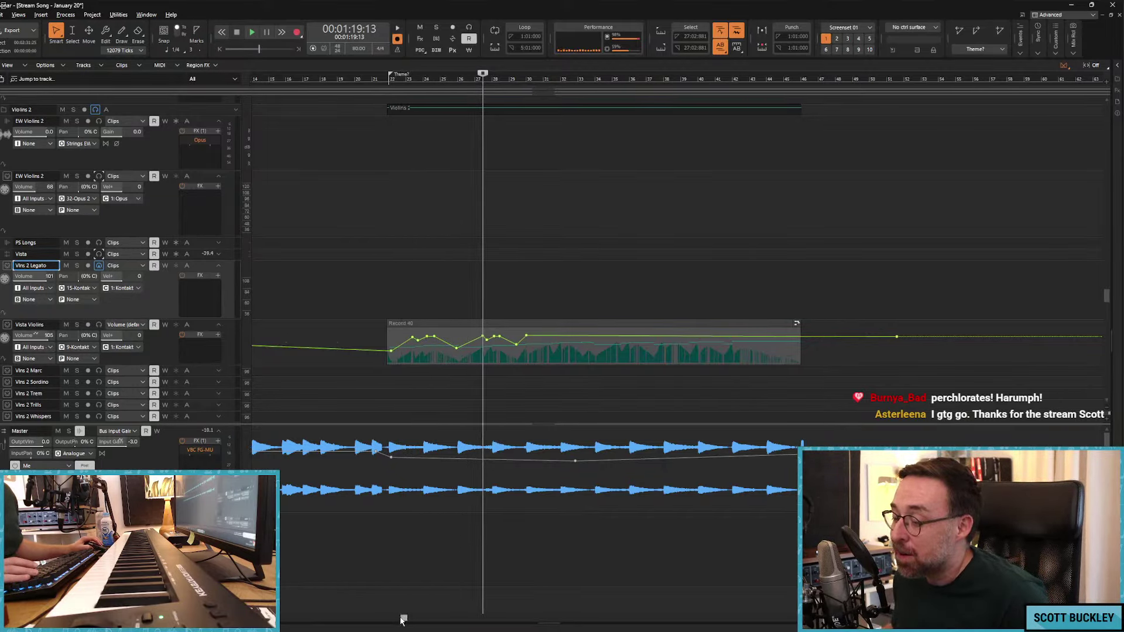
pyautogui.hscroll(3, 411, 612)
pyautogui.click(334, 290)
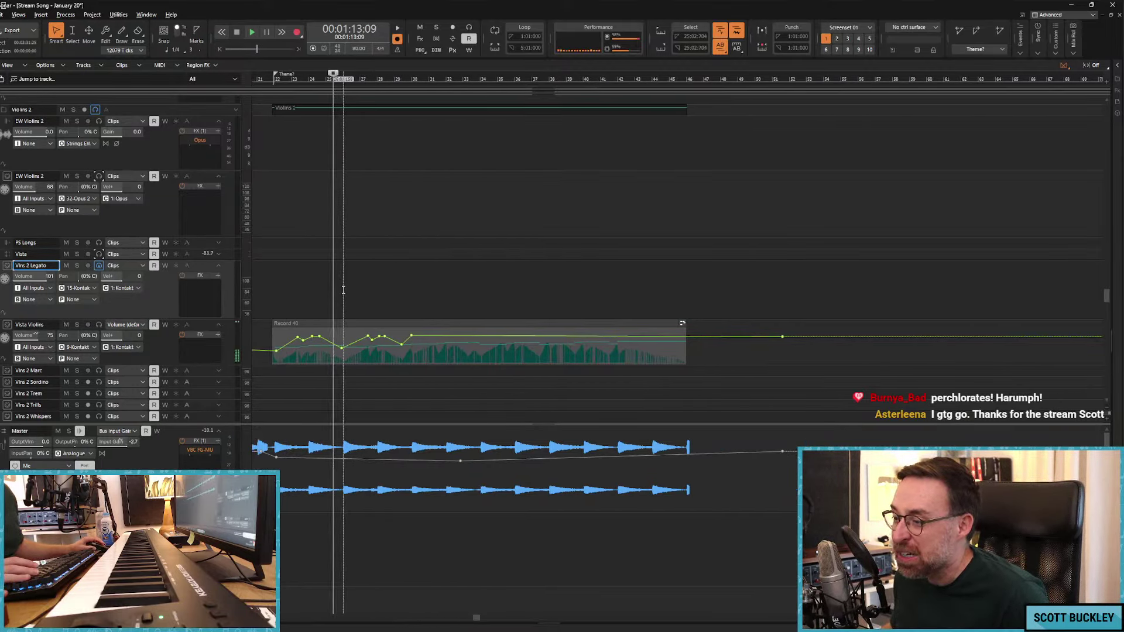
pyautogui.press('space')
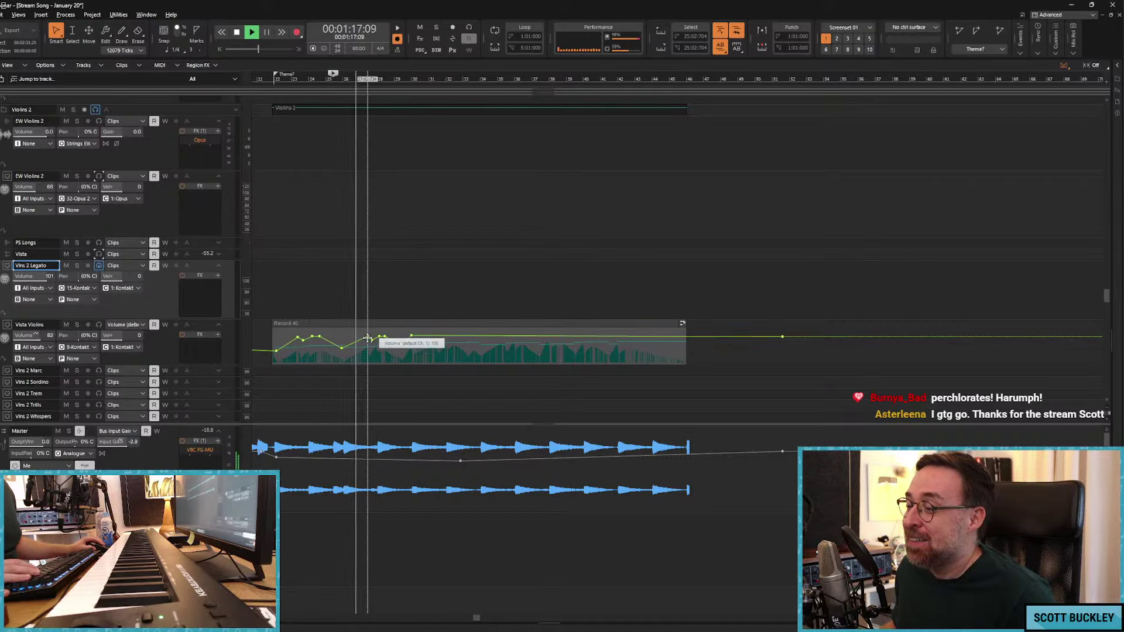
pyautogui.moveTo(368, 338); pyautogui.dragTo(410, 335)
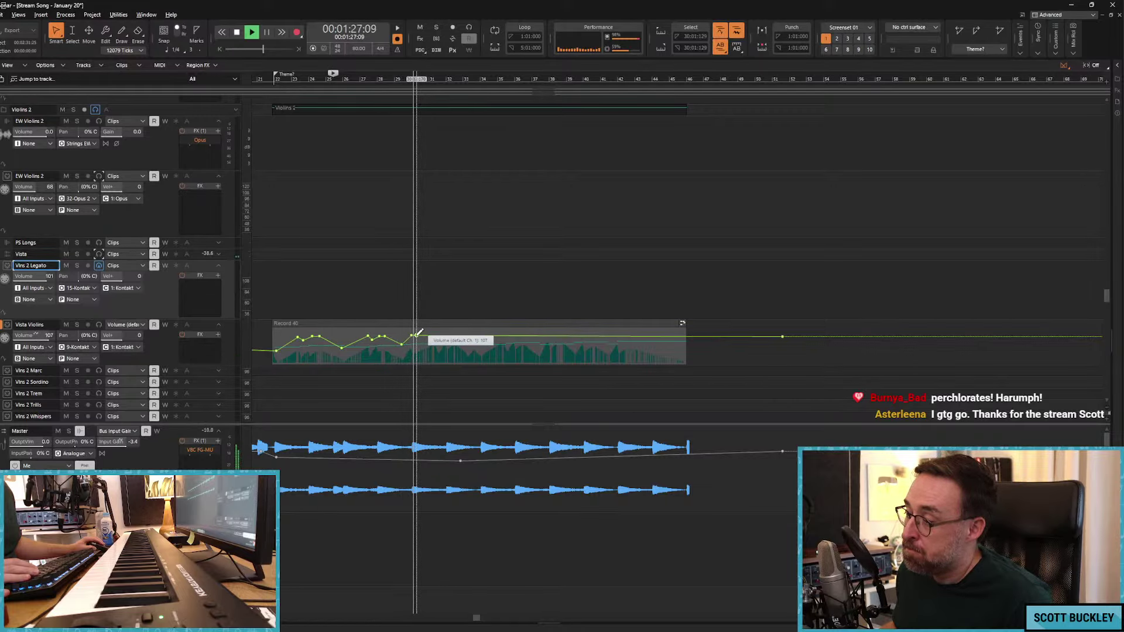
pyautogui.moveTo(419, 334); pyautogui.dragTo(620, 336)
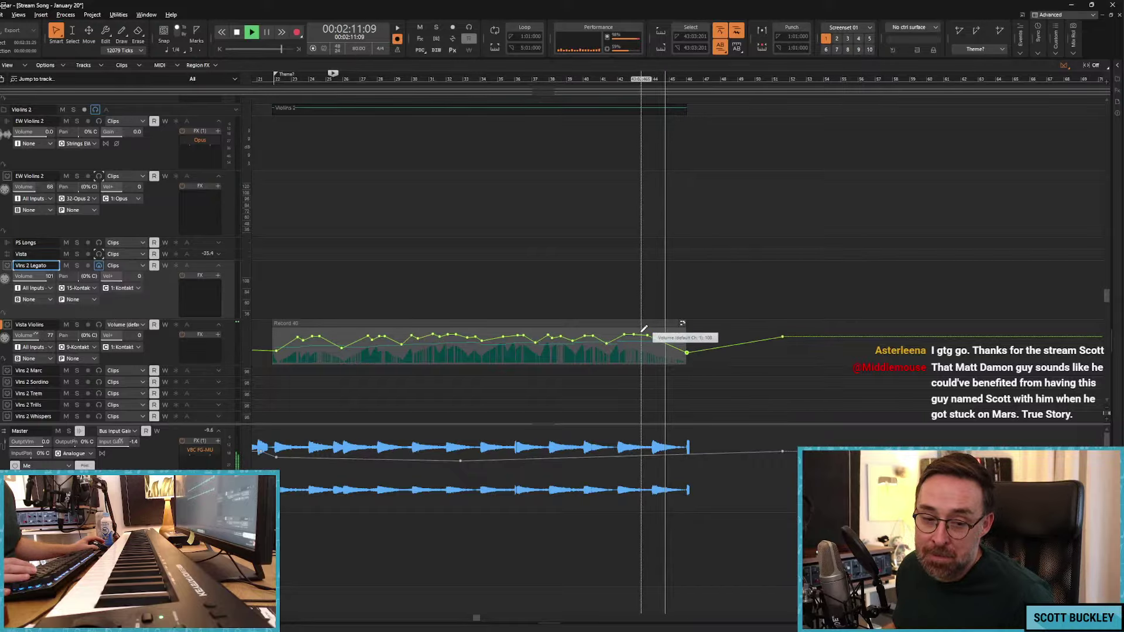
pyautogui.press('space')
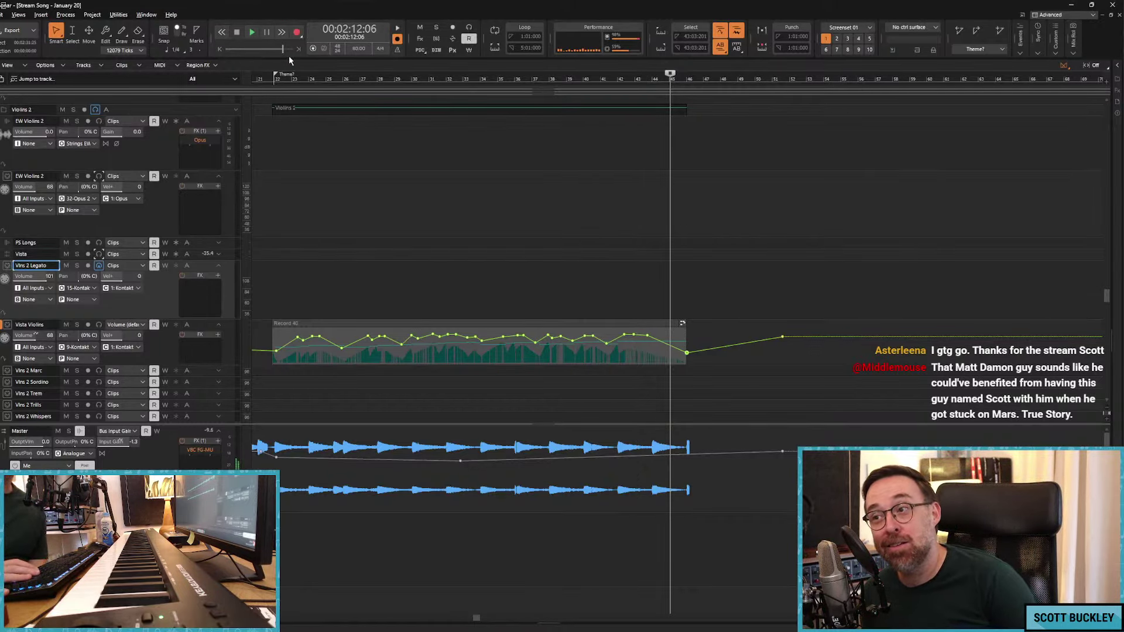
# Step: Return to the song's start and look through the string tracks and their recorded clips above the Violins 2 folder
pyautogui.press('w')
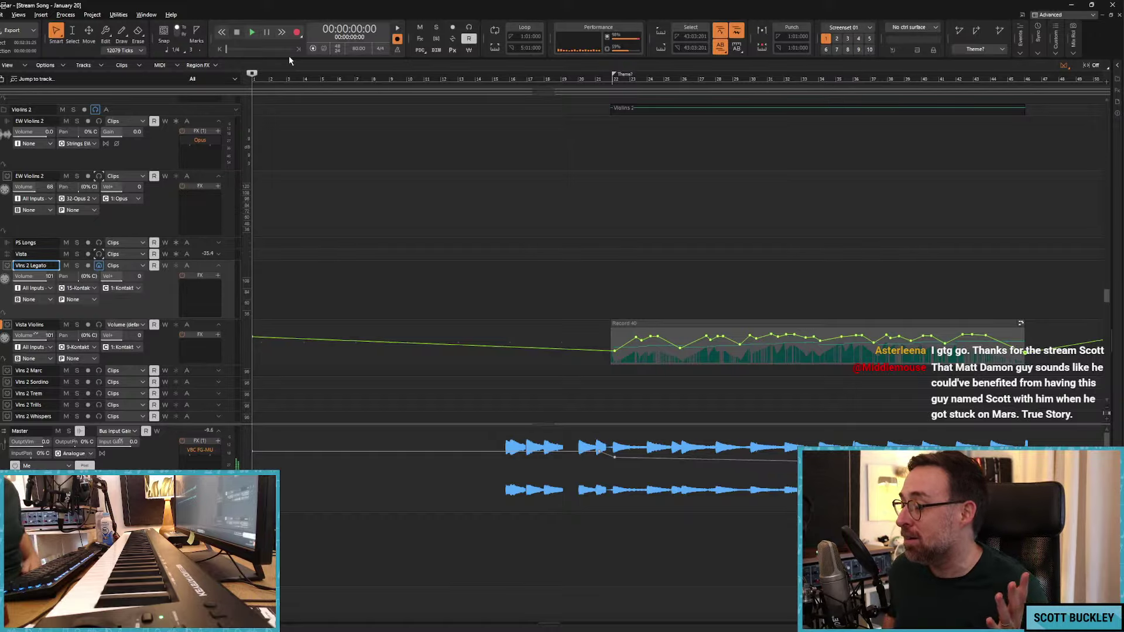
pyautogui.scroll(3, 329, 151)
pyautogui.scroll(10, 329, 150)
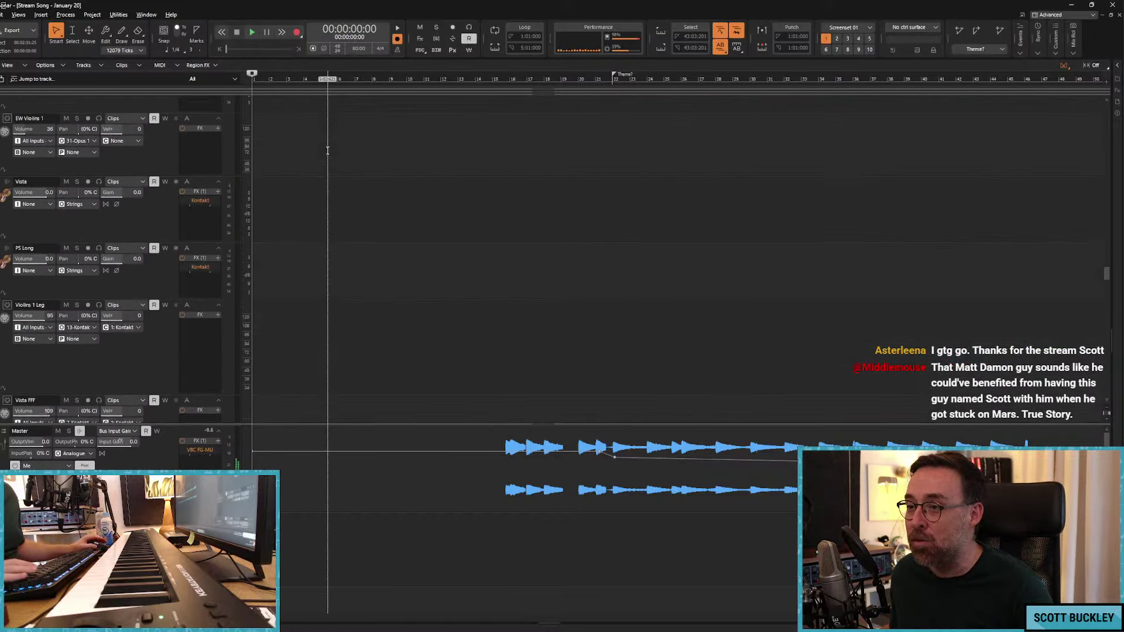
pyautogui.scroll(3, 326, 150)
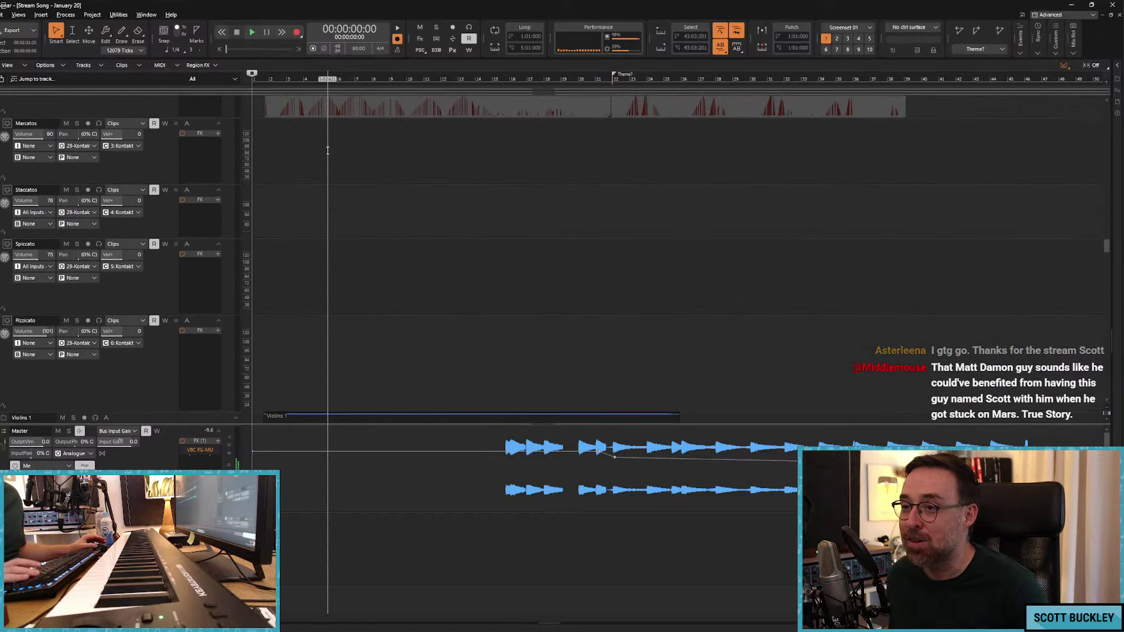
pyautogui.scroll(1, 322, 148)
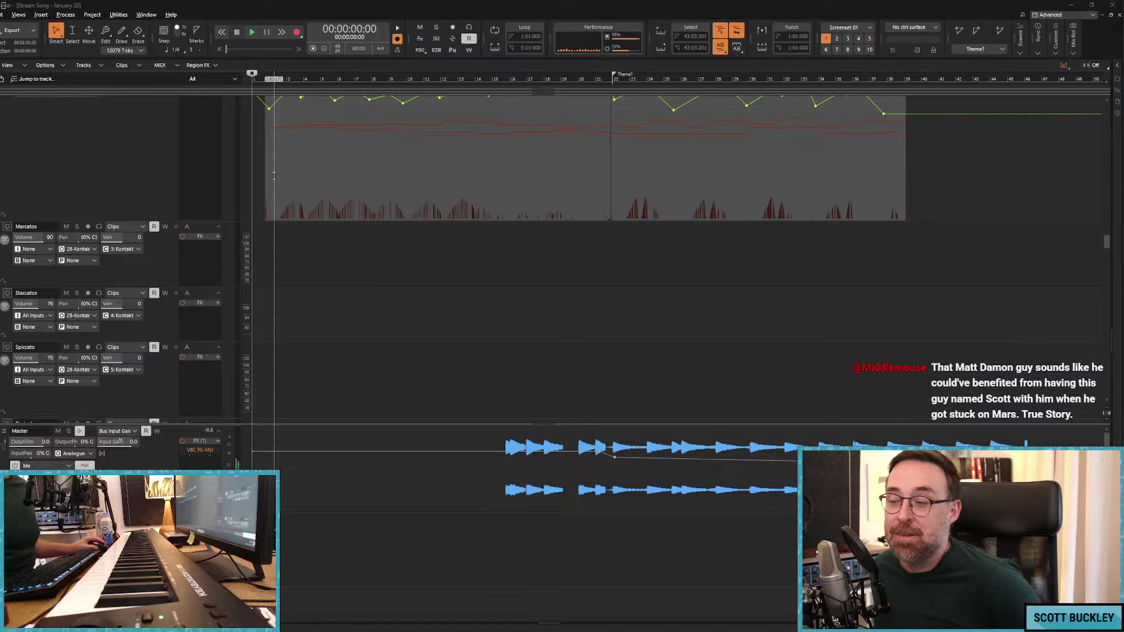
pyautogui.click(277, 240)
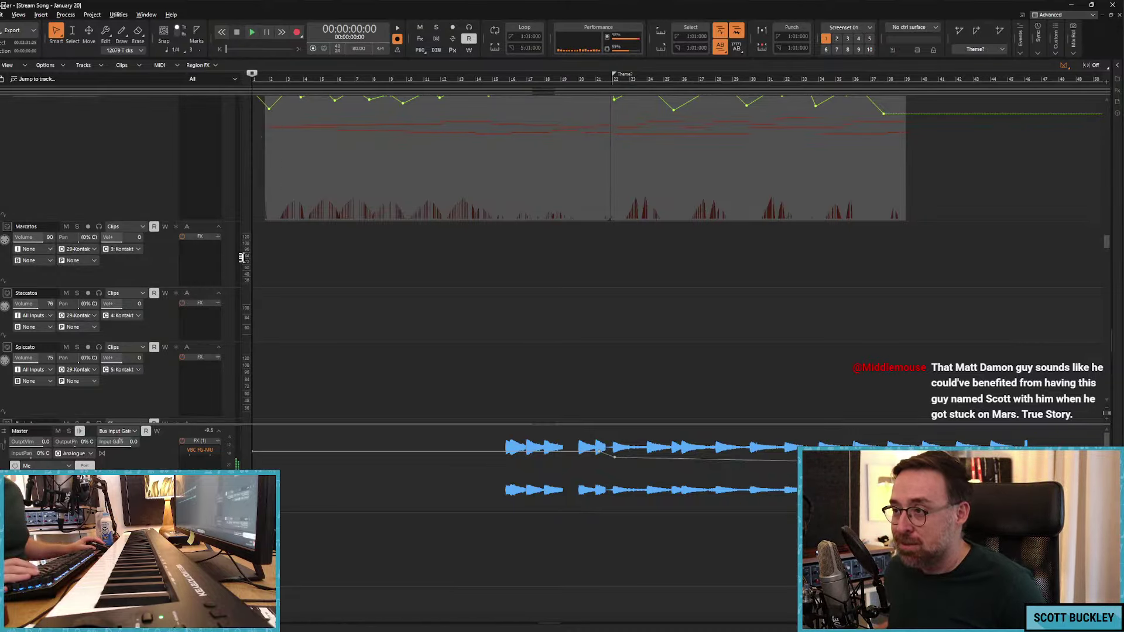
pyautogui.click(261, 240)
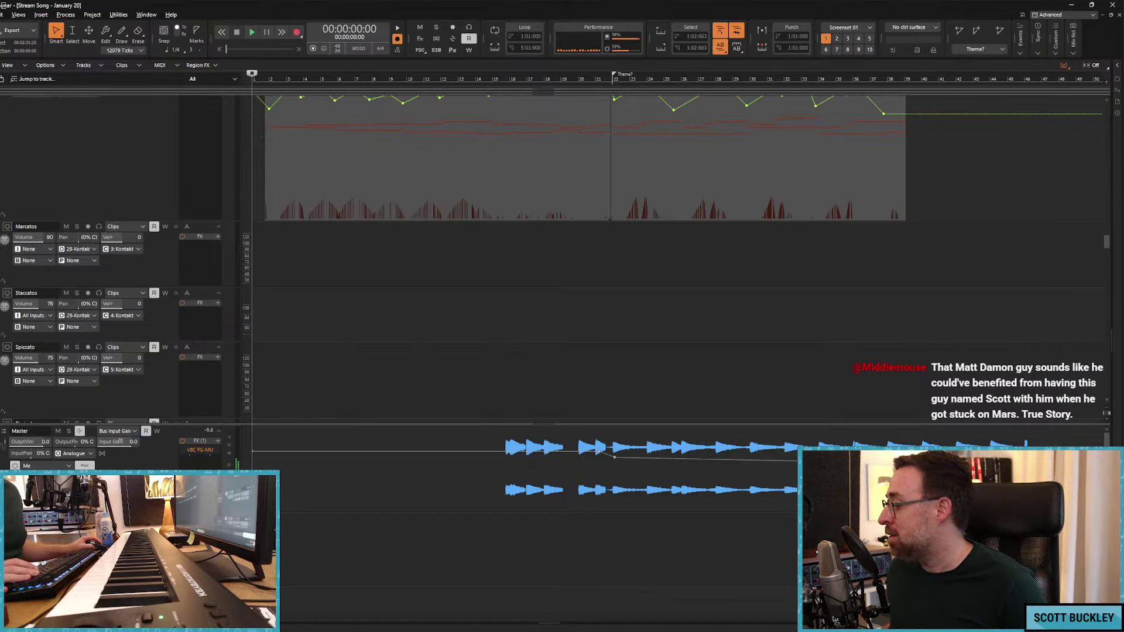
pyautogui.scroll(-5, 644, 263)
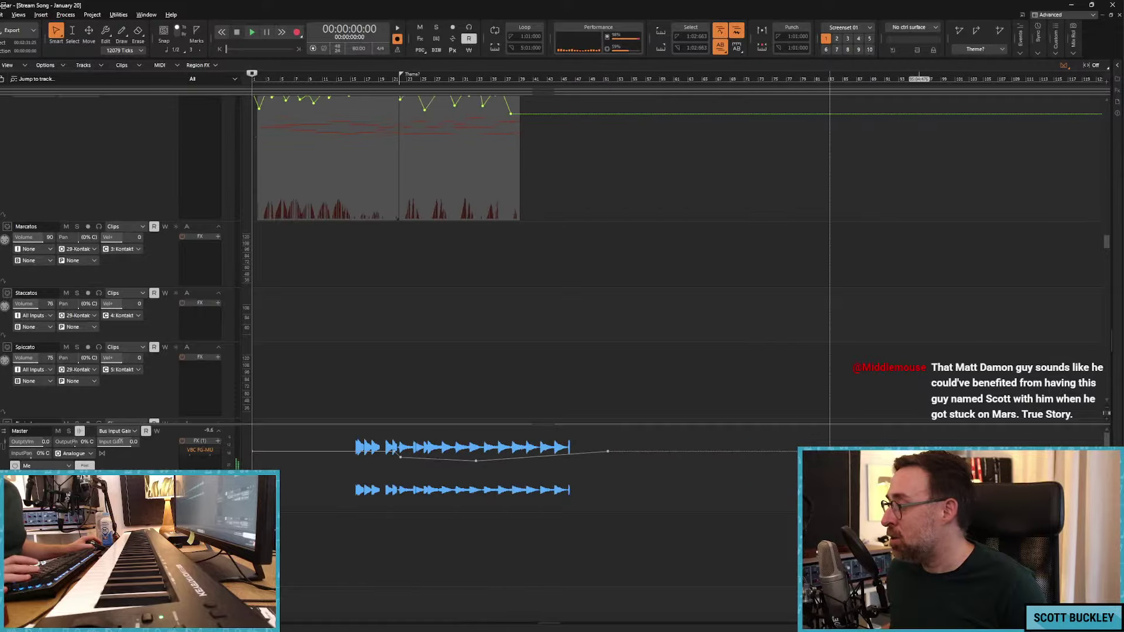
pyautogui.click(449, 355)
pyautogui.press('w')
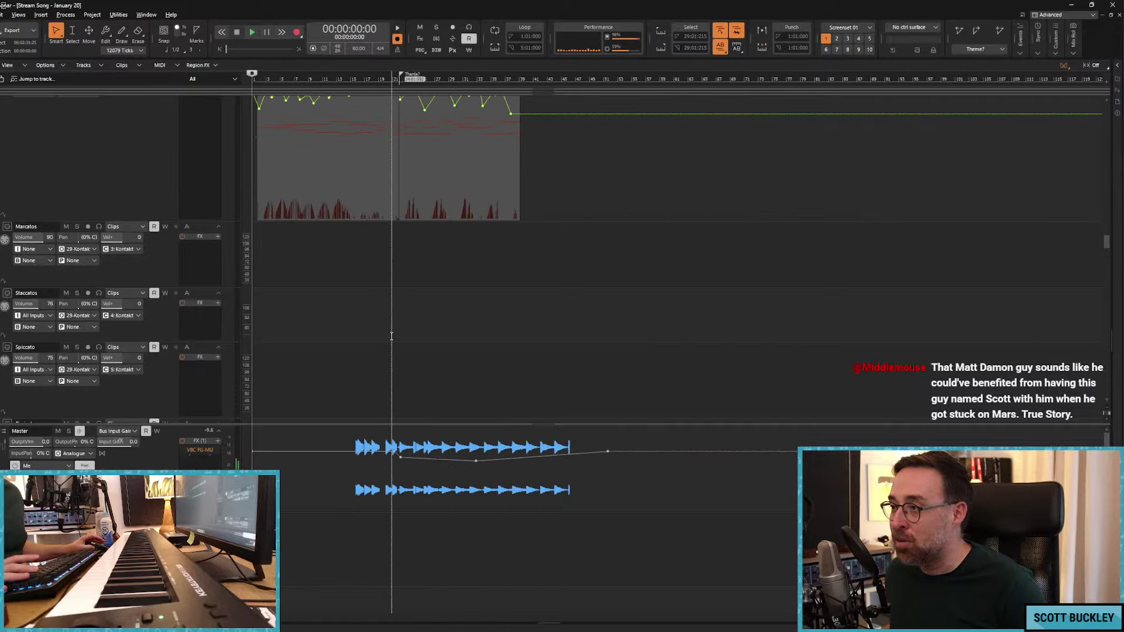
pyautogui.scroll(5, 300, 310)
pyautogui.scroll(-4, 301, 310)
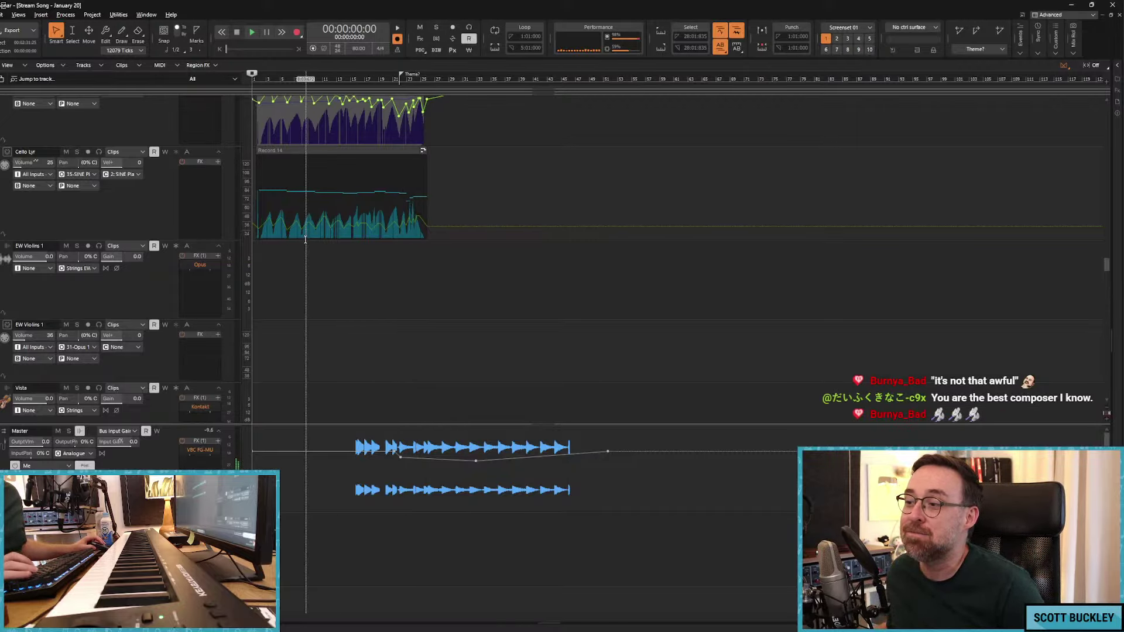
pyautogui.click(271, 278)
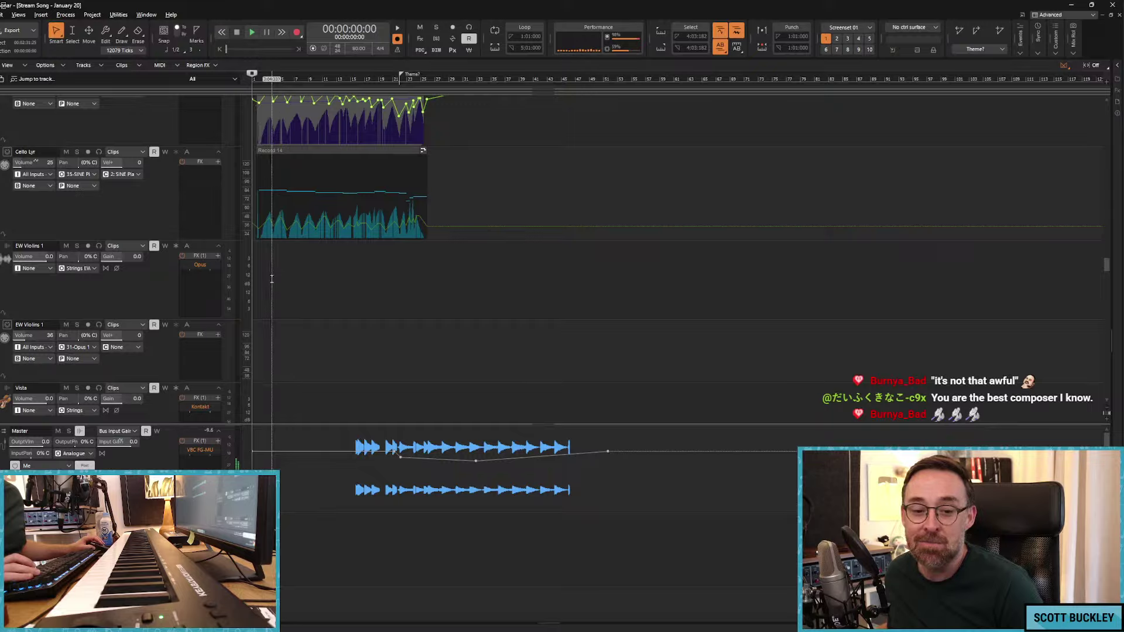